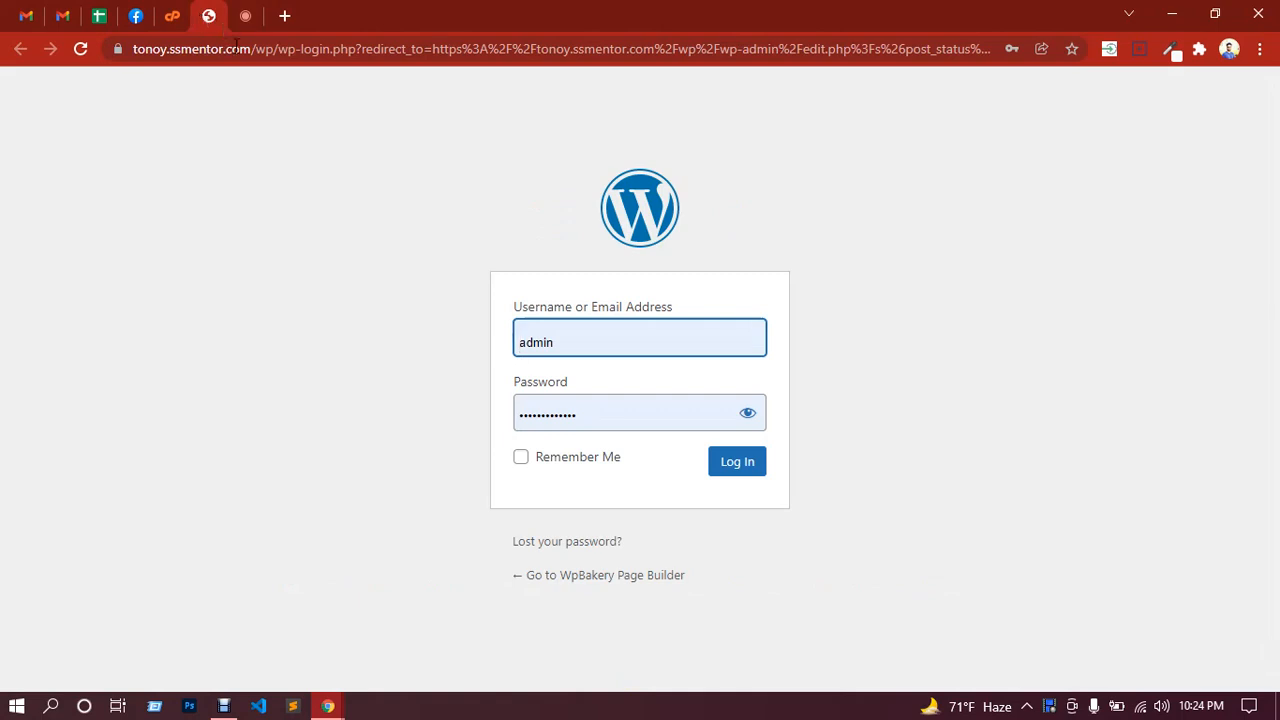
Step: Submit the WordPress login, then unpin and close the failed login tab
click(737, 463)
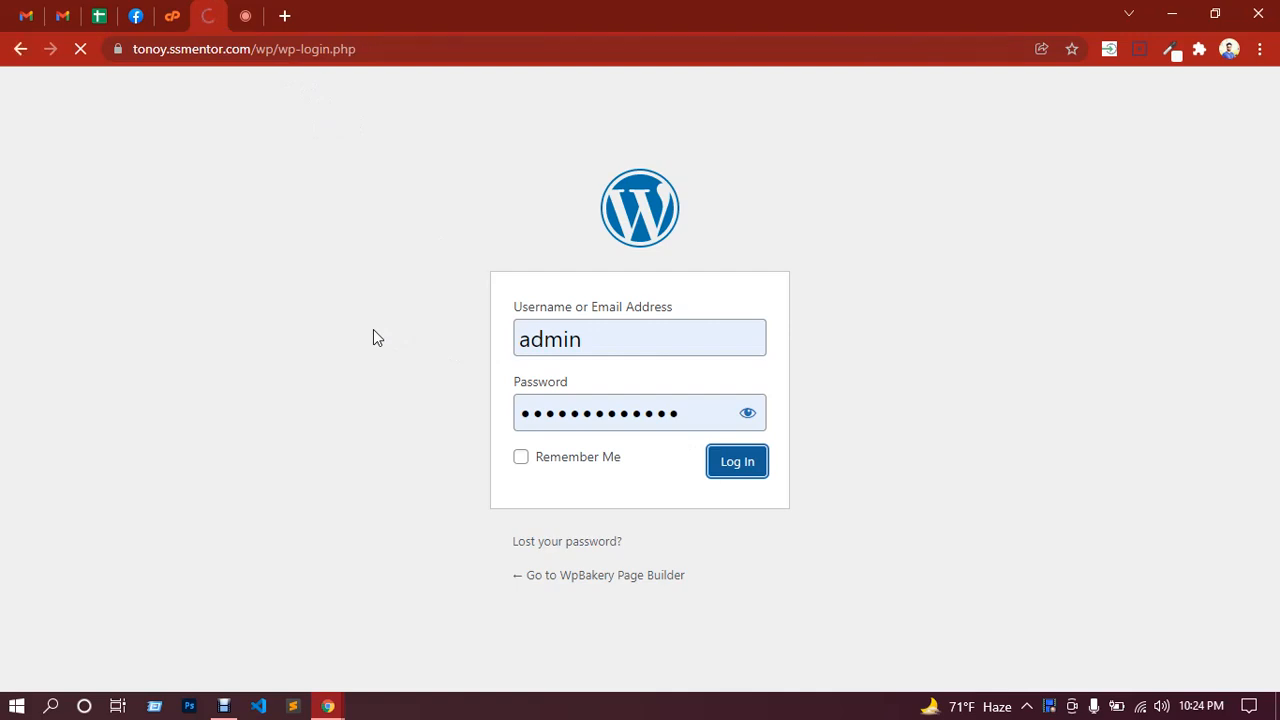
right_click(207, 18)
click(251, 168)
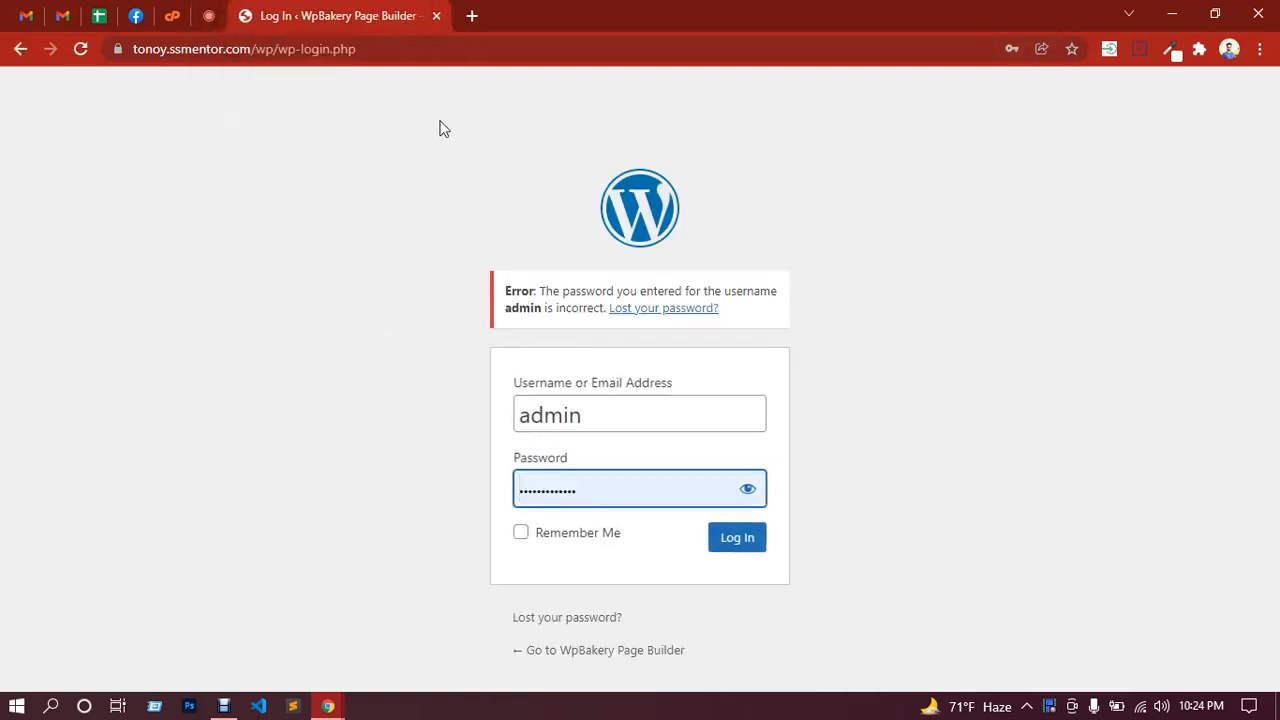
click(436, 16)
Step: Sign in to cPanel with a saved login from the autofill list
click(172, 16)
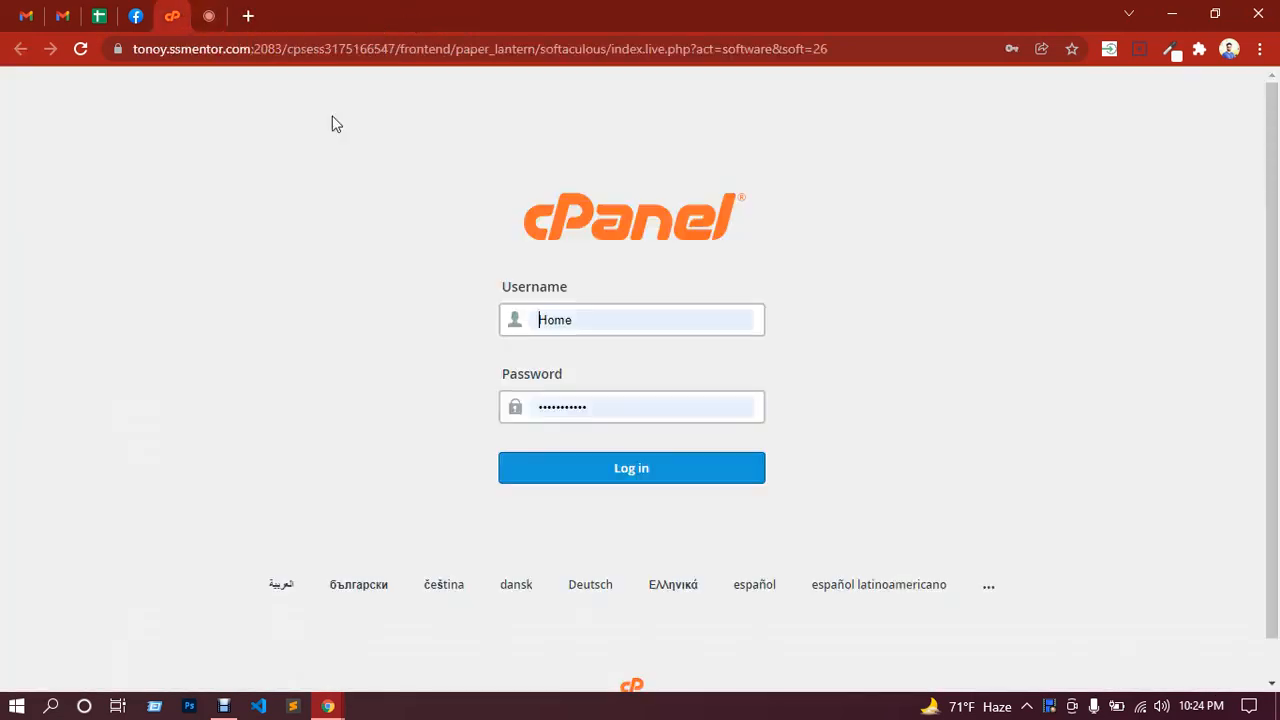
click(522, 315)
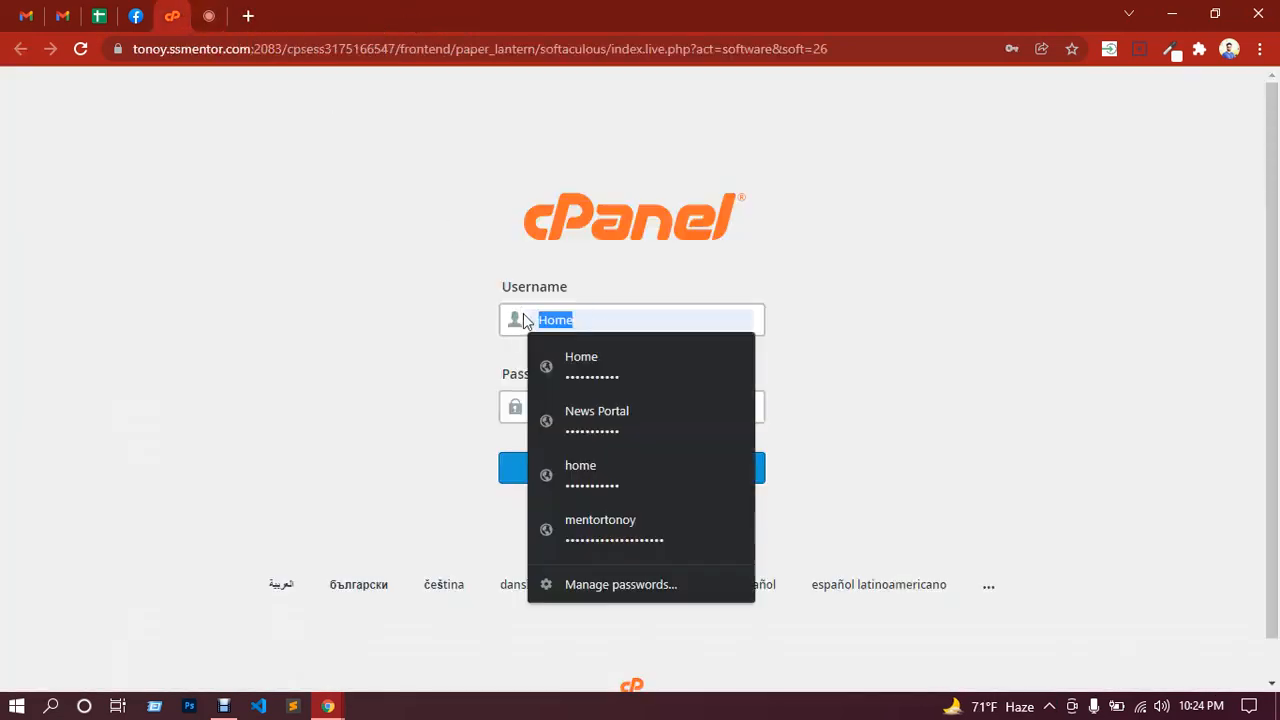
click(625, 522)
click(664, 478)
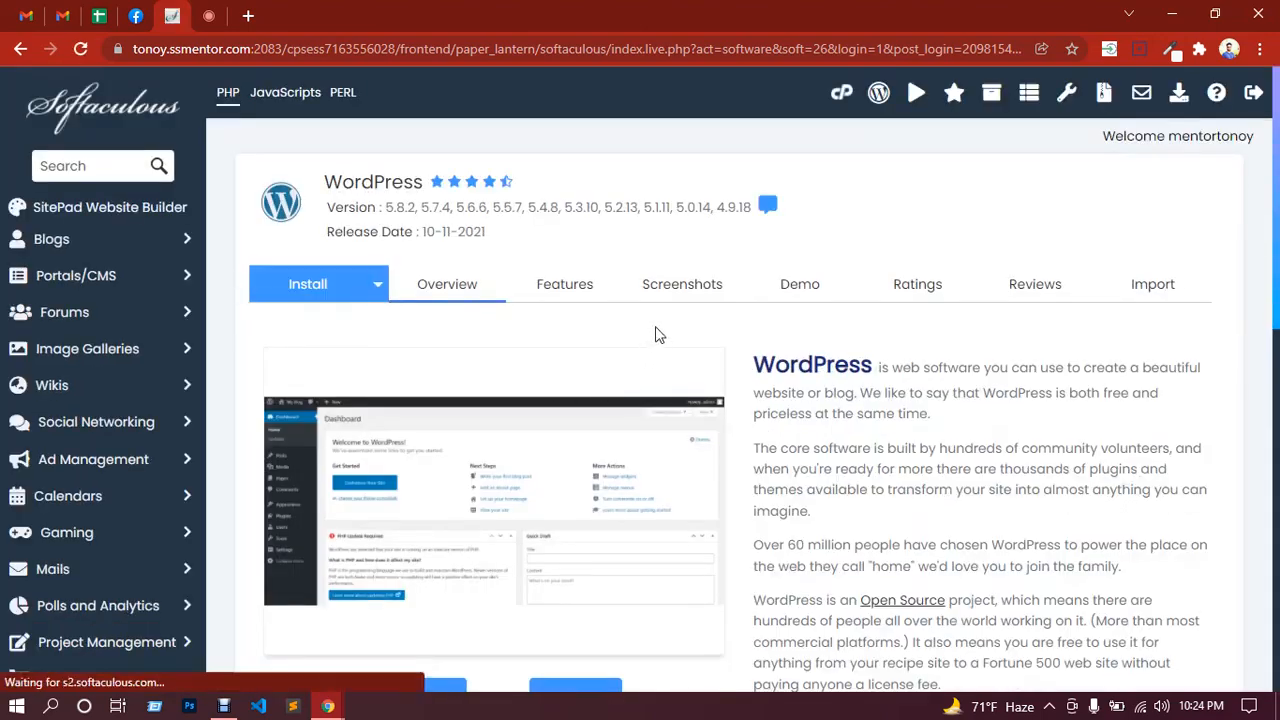
Step: Log in as admin to the /wp installation from Current Installations
scroll(660, 332, down, 2)
scroll(668, 330, down, 4)
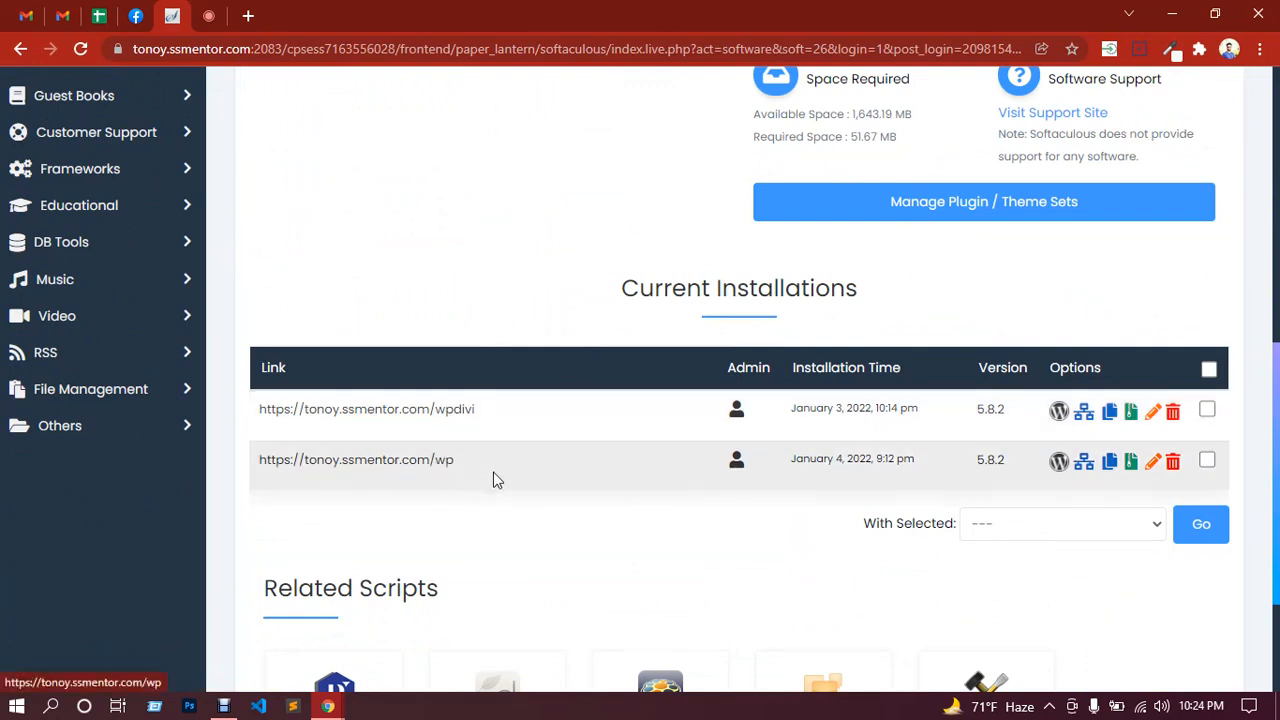
click(736, 464)
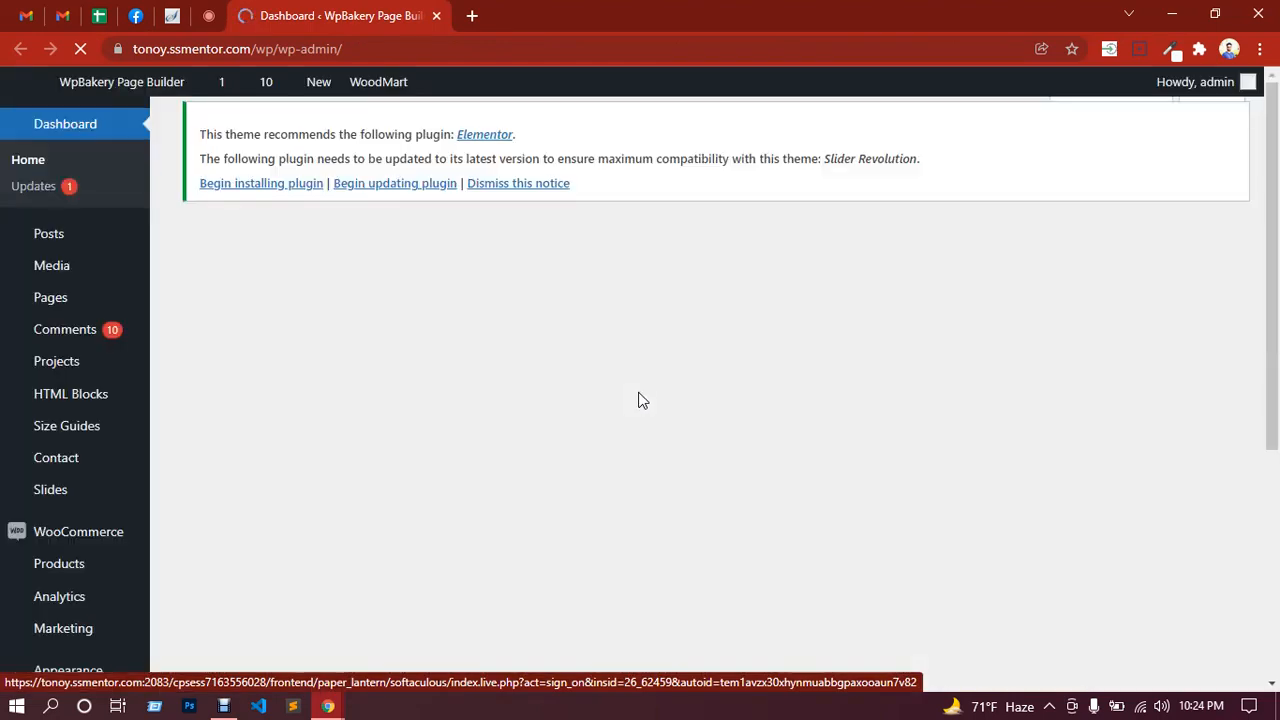
Step: Close the WpBakery dashboard tab and log in as admin to the wpdivi installation
scroll(143, 465, down, 3)
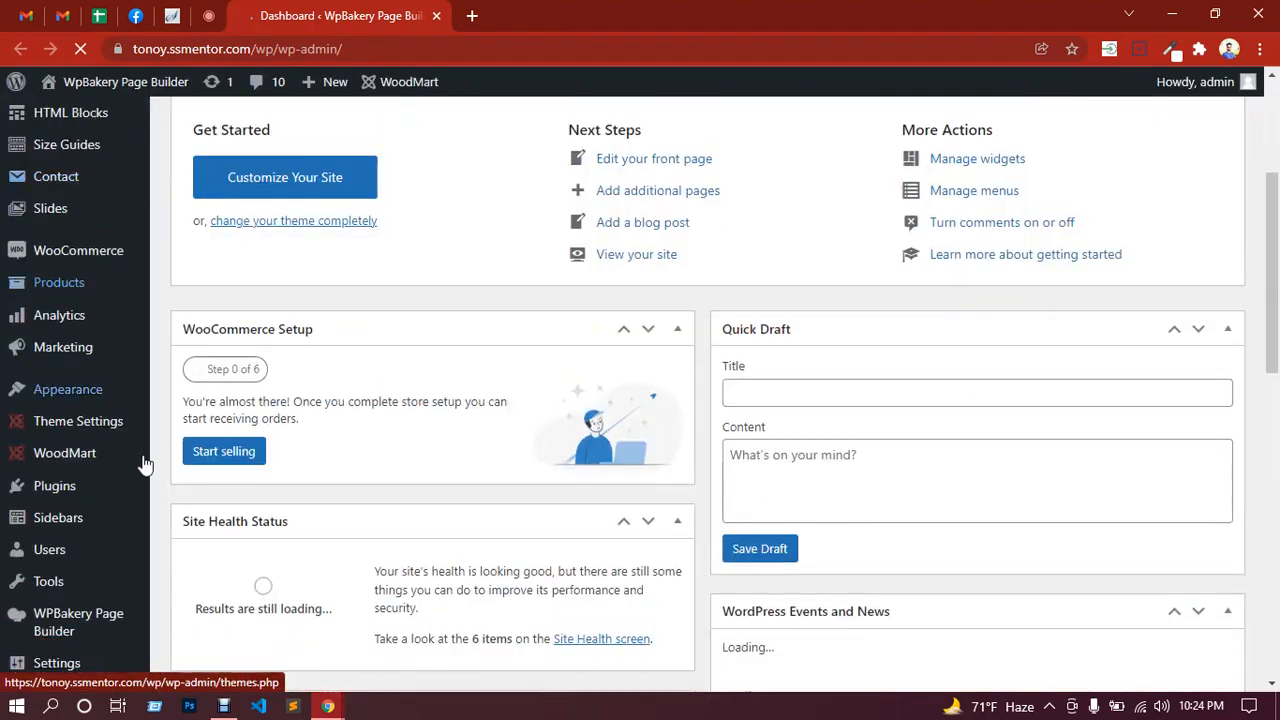
scroll(143, 457, down, 3)
scroll(143, 543, up, 6)
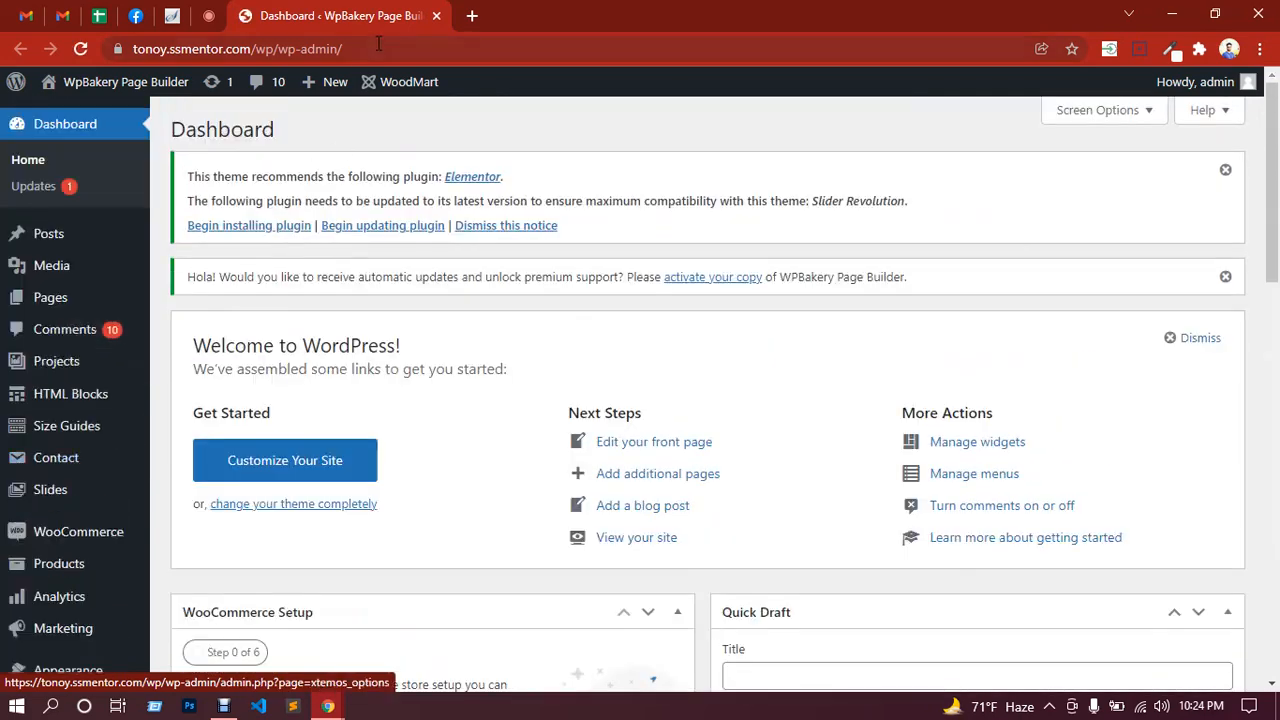
click(436, 16)
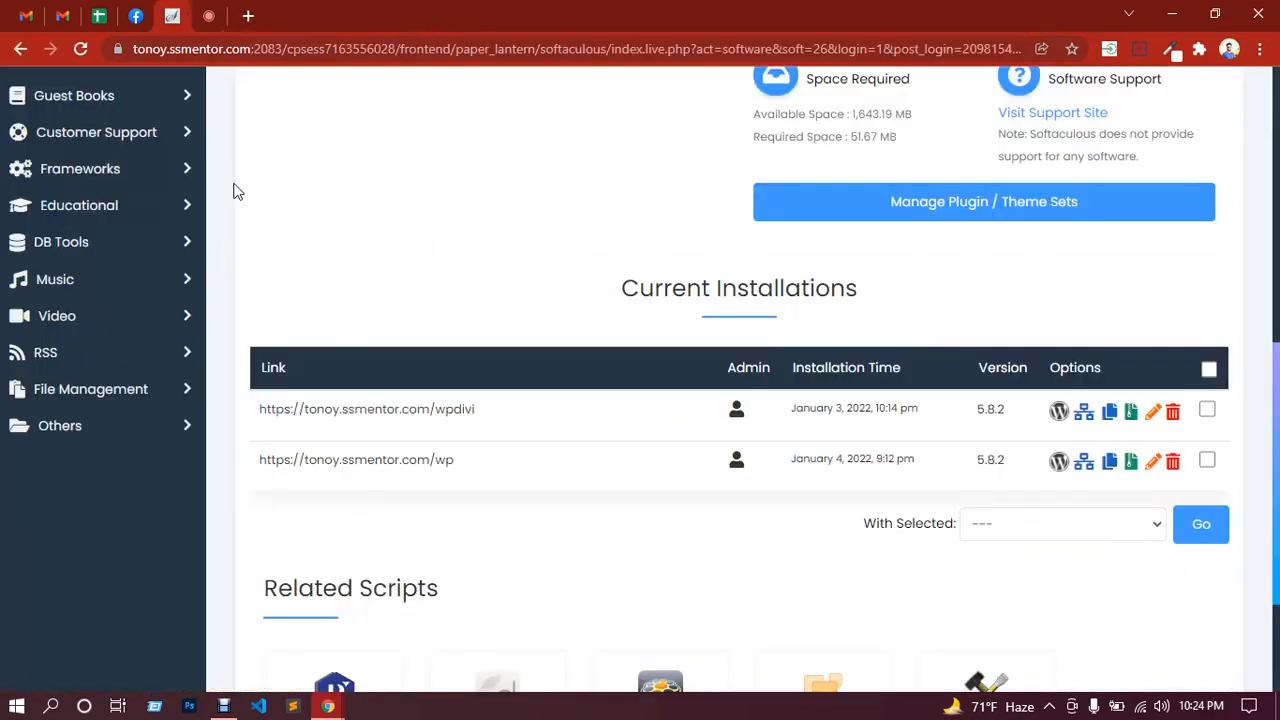
click(737, 412)
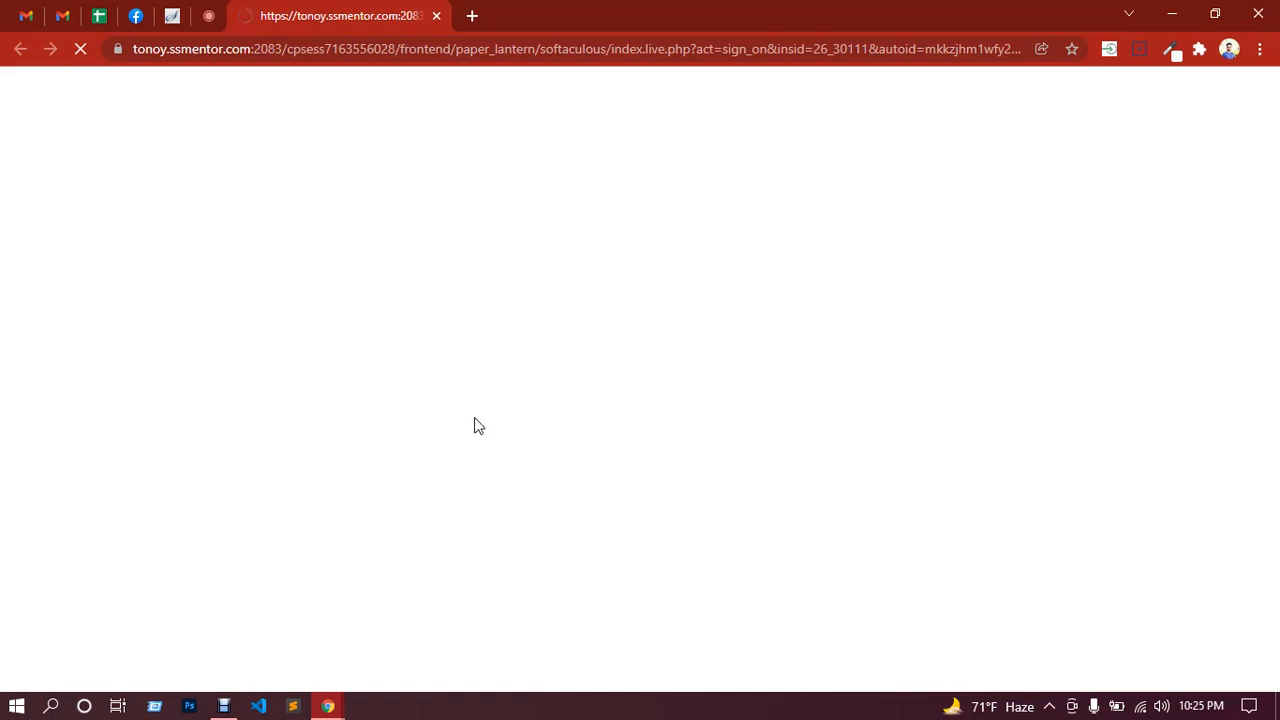
Step: Glance at the Google Meet call, then return to the Divi site's dashboard tab
click(209, 18)
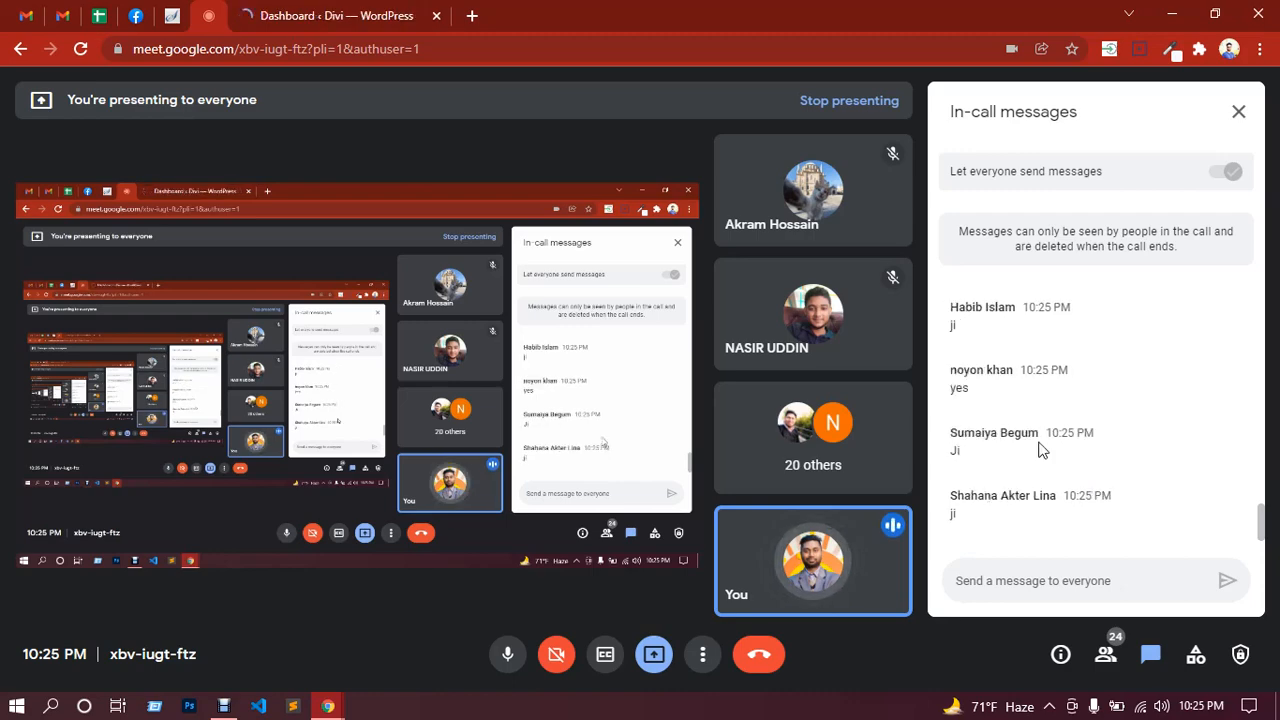
click(383, 12)
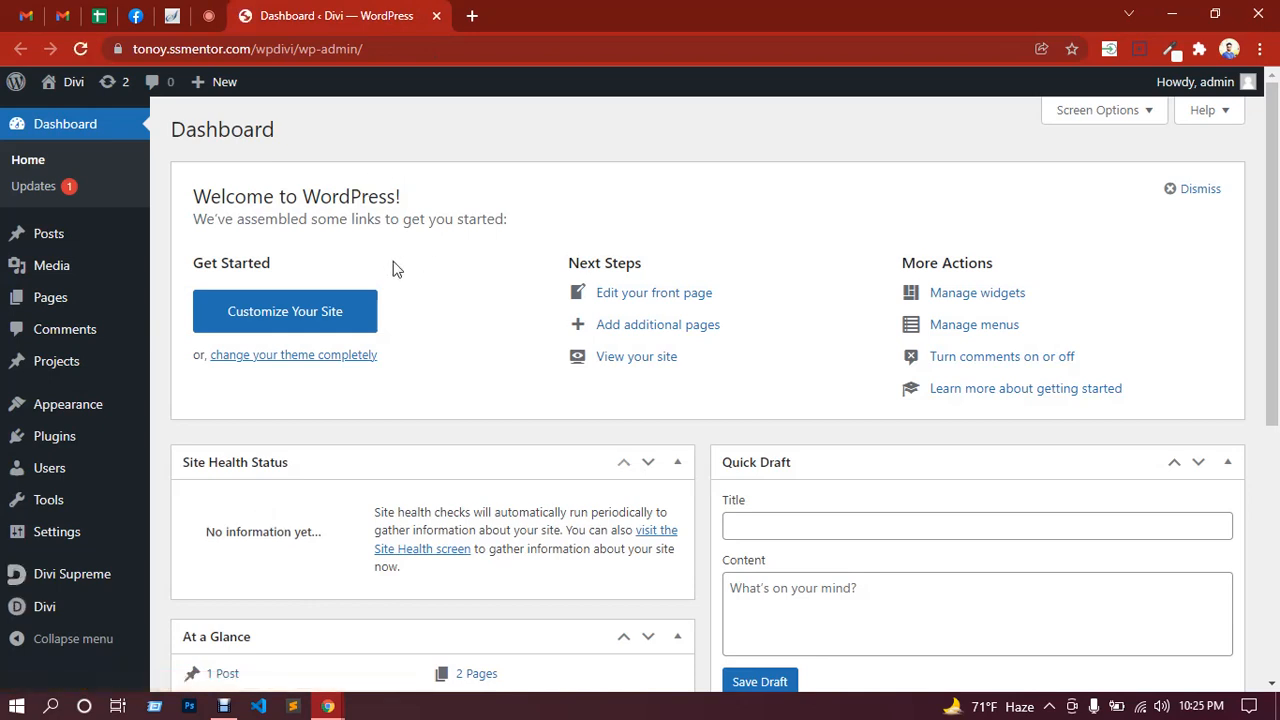
scroll(496, 361, down, 1)
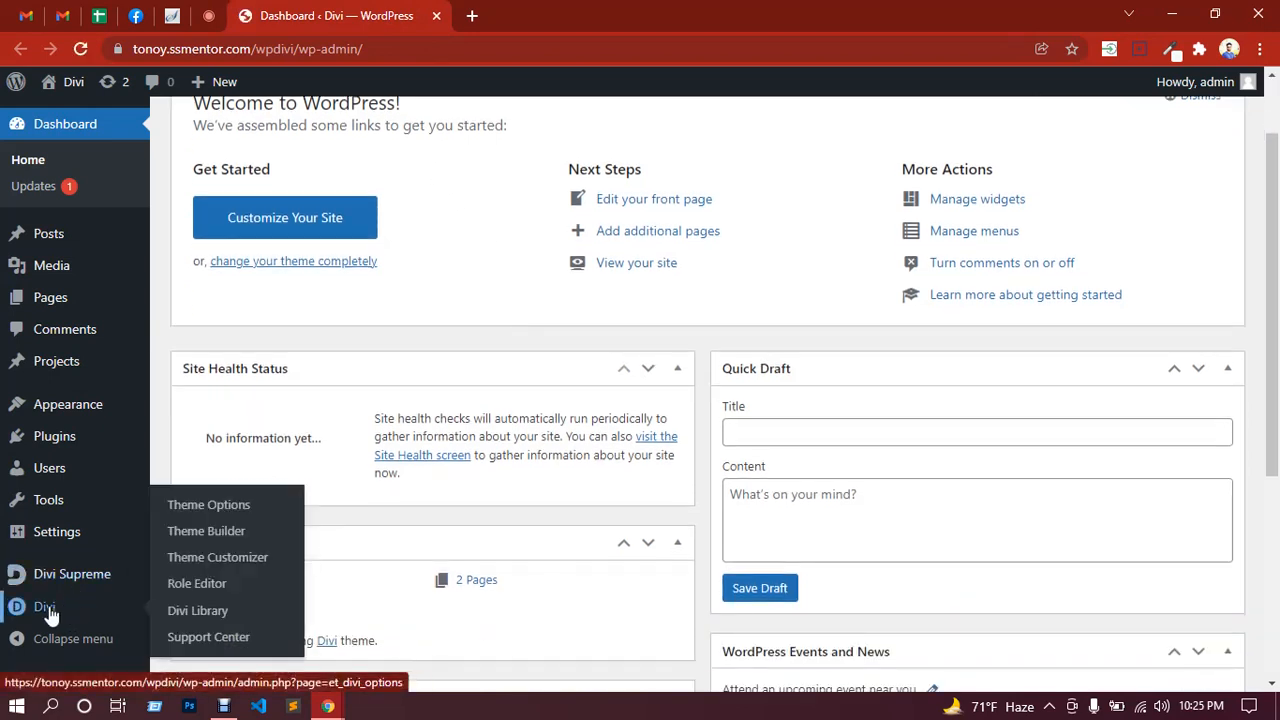
Step: Open the Divi site's front end from Visit Site in a new tab
right_click(63, 115)
click(99, 122)
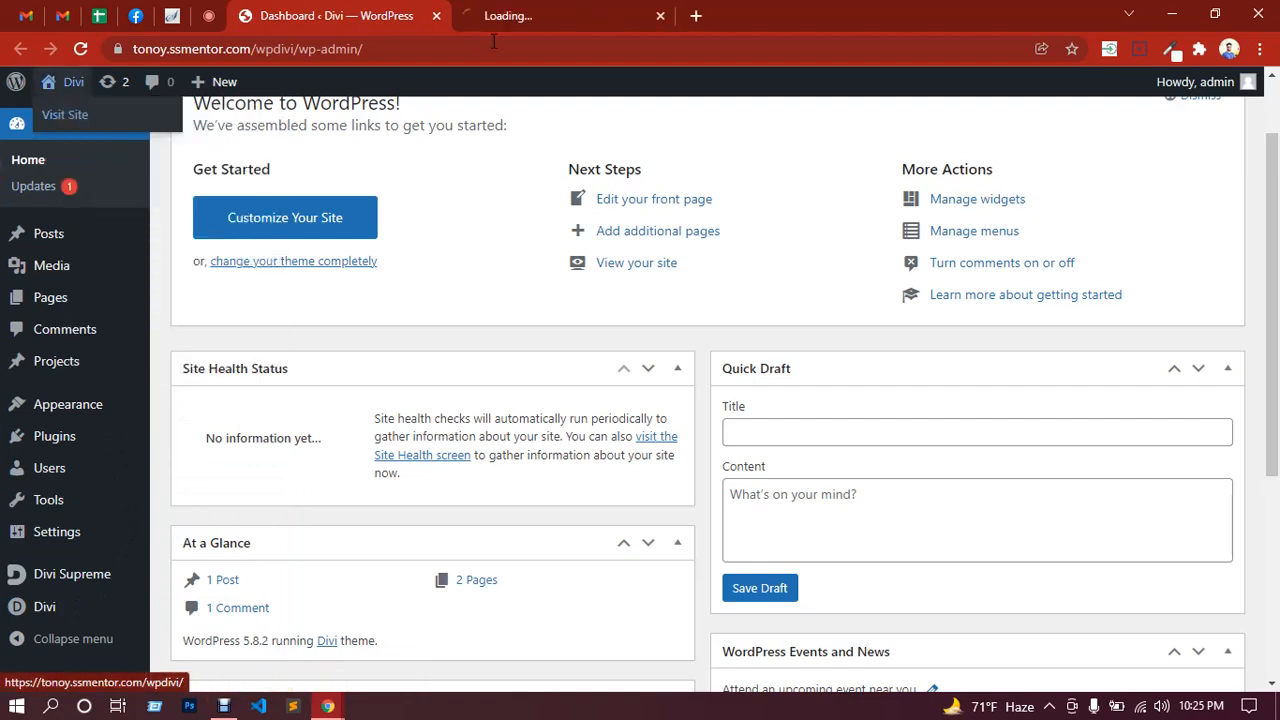
click(551, 14)
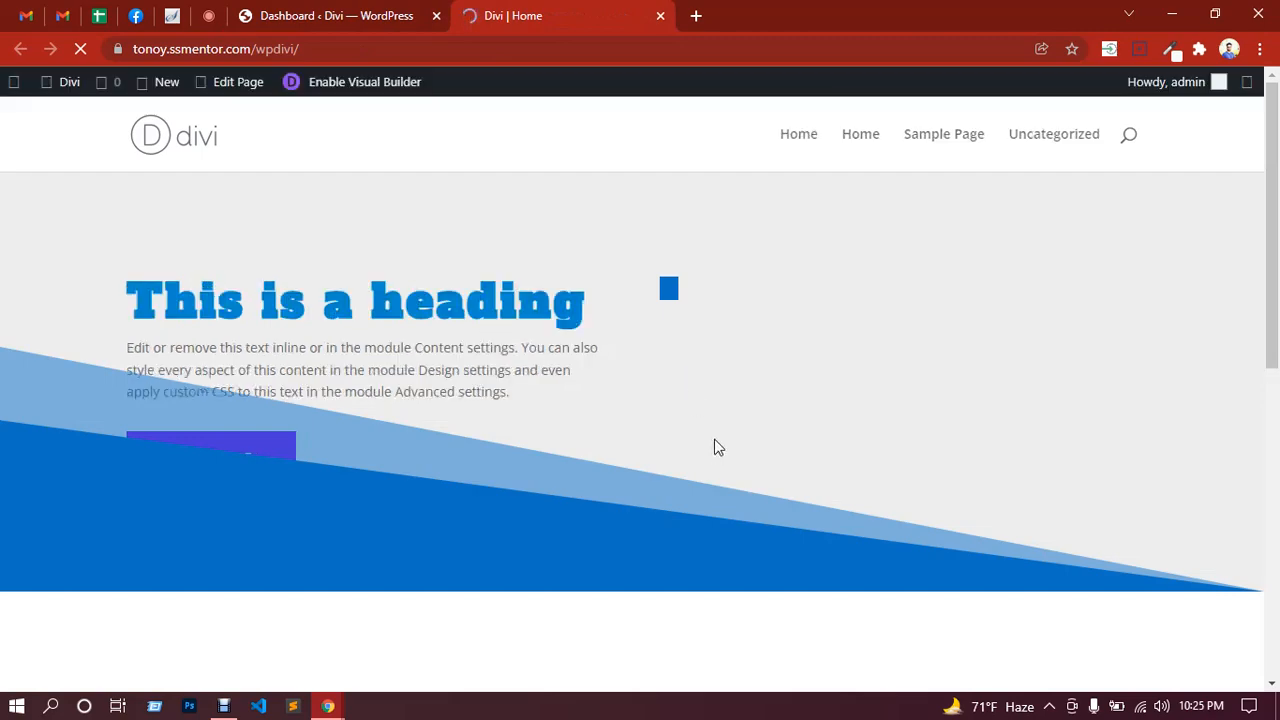
Step: Scroll through the homepage, then minimize the browser to the desktop
scroll(715, 431, down, 4)
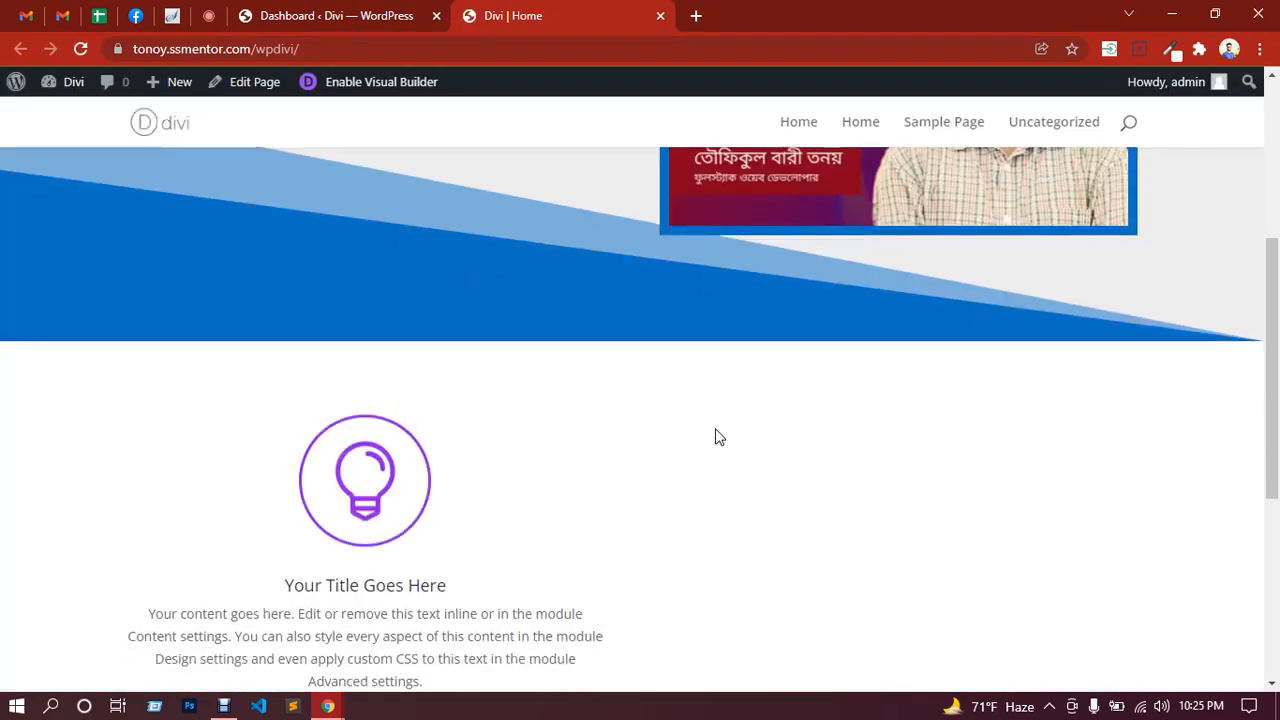
scroll(694, 429, down, 4)
scroll(523, 371, up, 7)
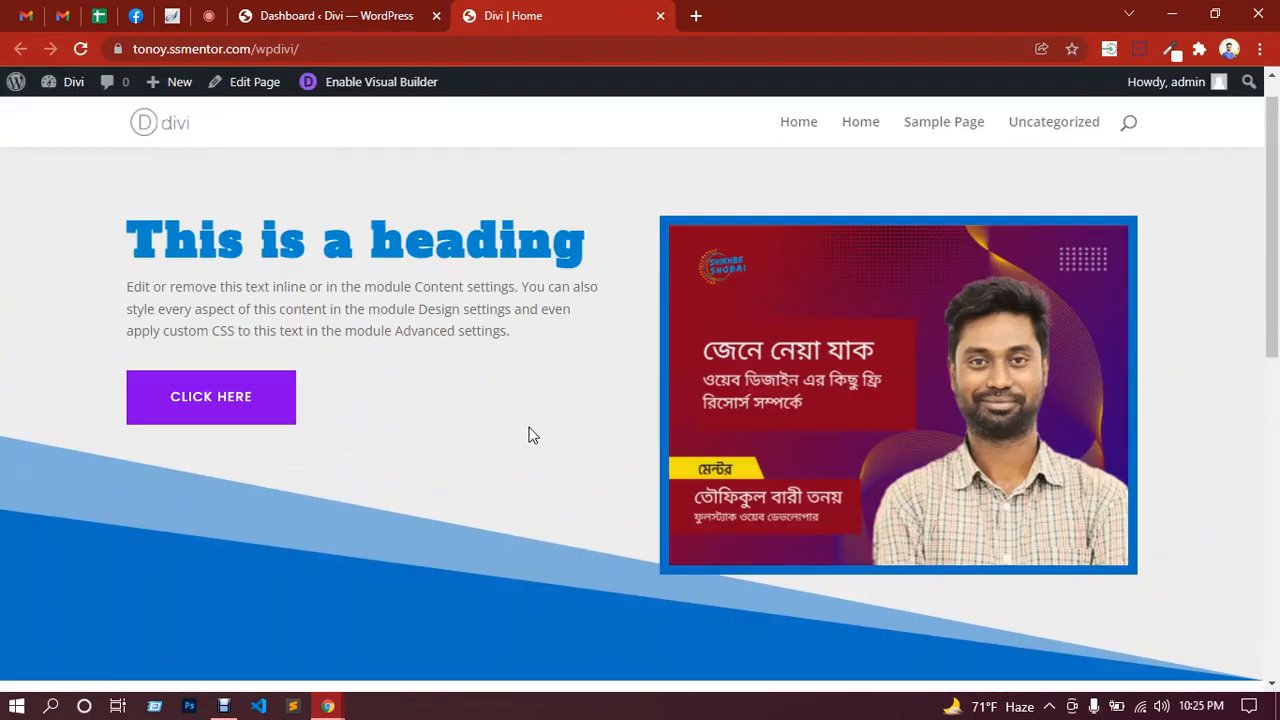
scroll(533, 435, up, 1)
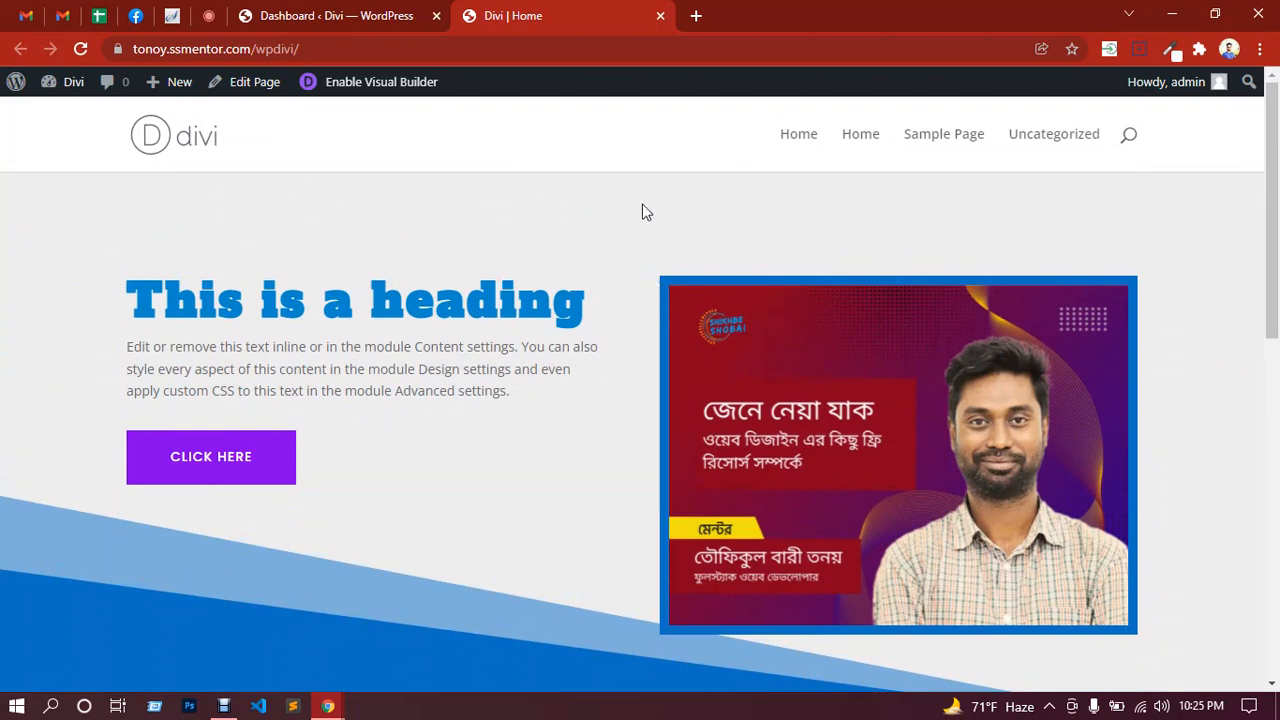
click(1172, 15)
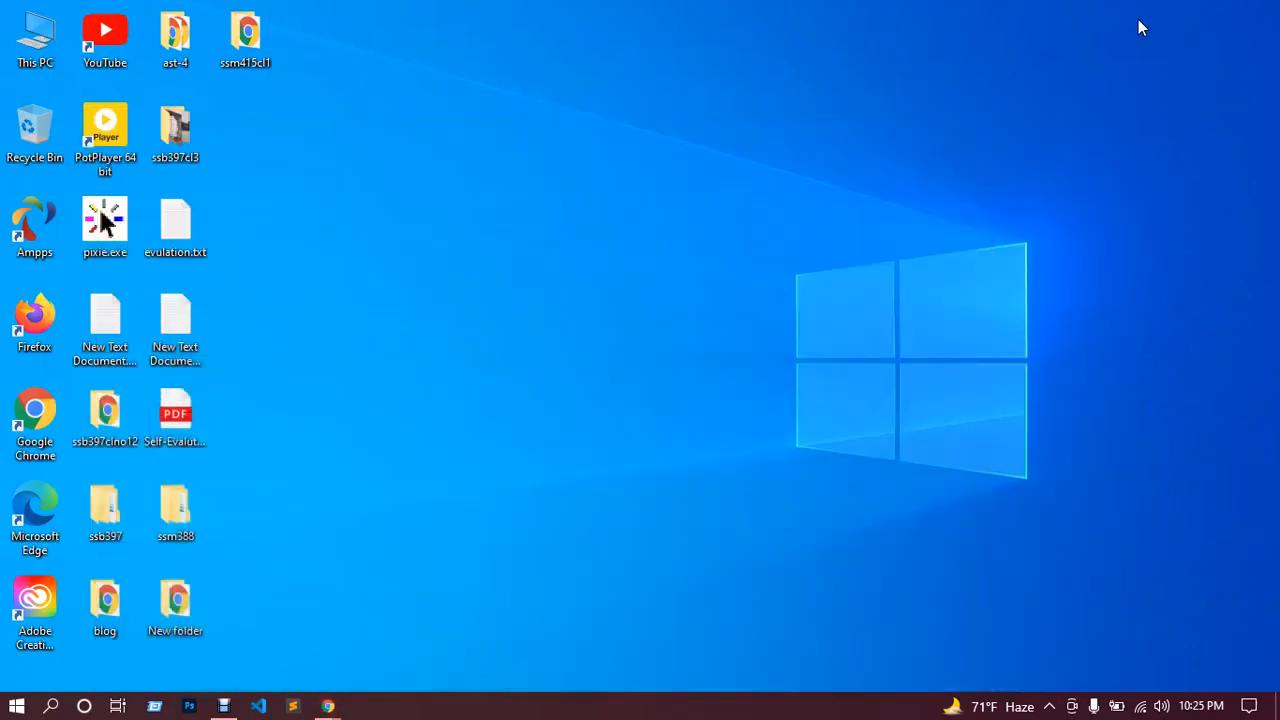
Step: Open New Text Document (2).txt in Notepad and delete the old list
click(159, 317)
double_click(174, 322)
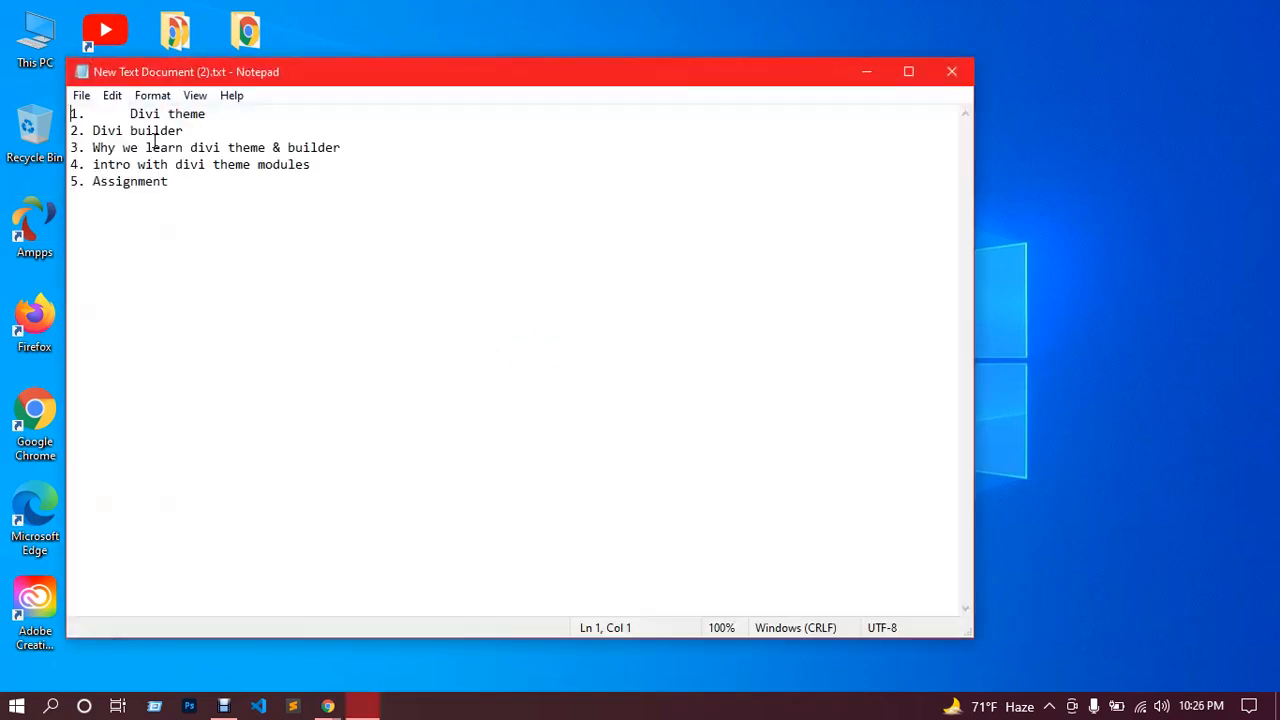
drag(166, 182, 114, 117)
key(BackSpace)
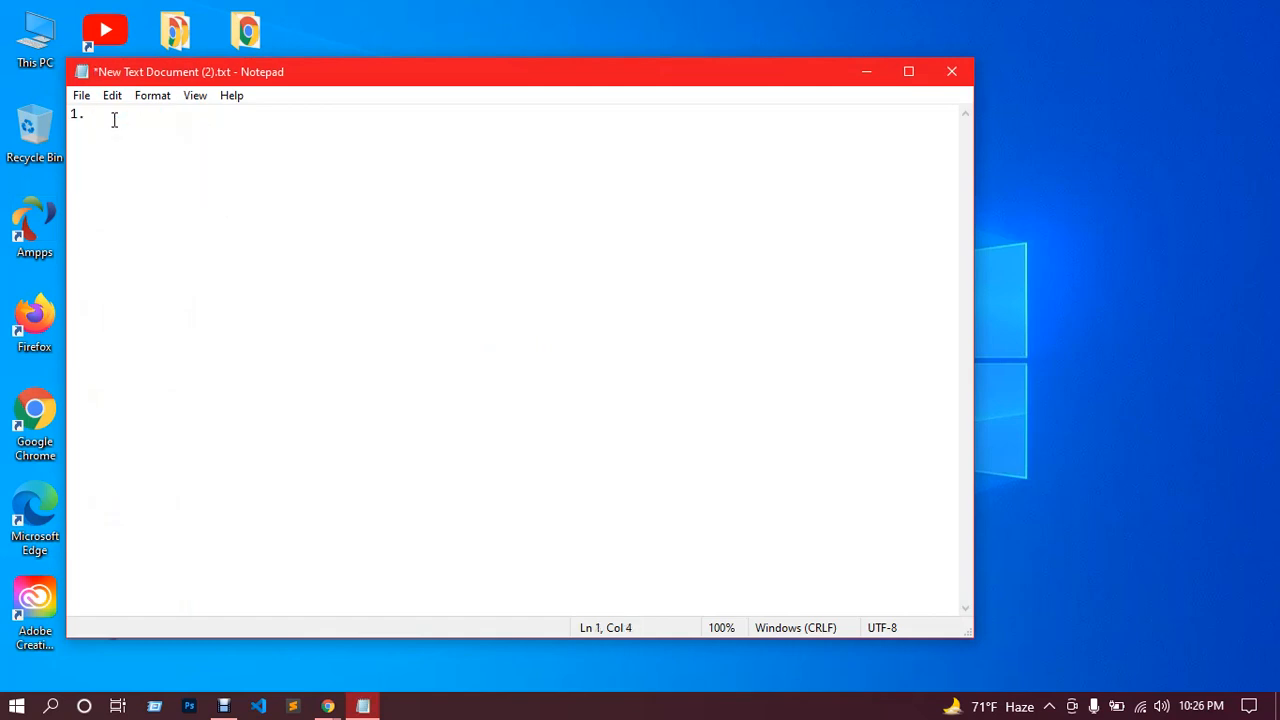
Step: Write the four agenda items, from 'custom header & footer builder in divi theme' to 'Assignment'
text(custom header & footer)
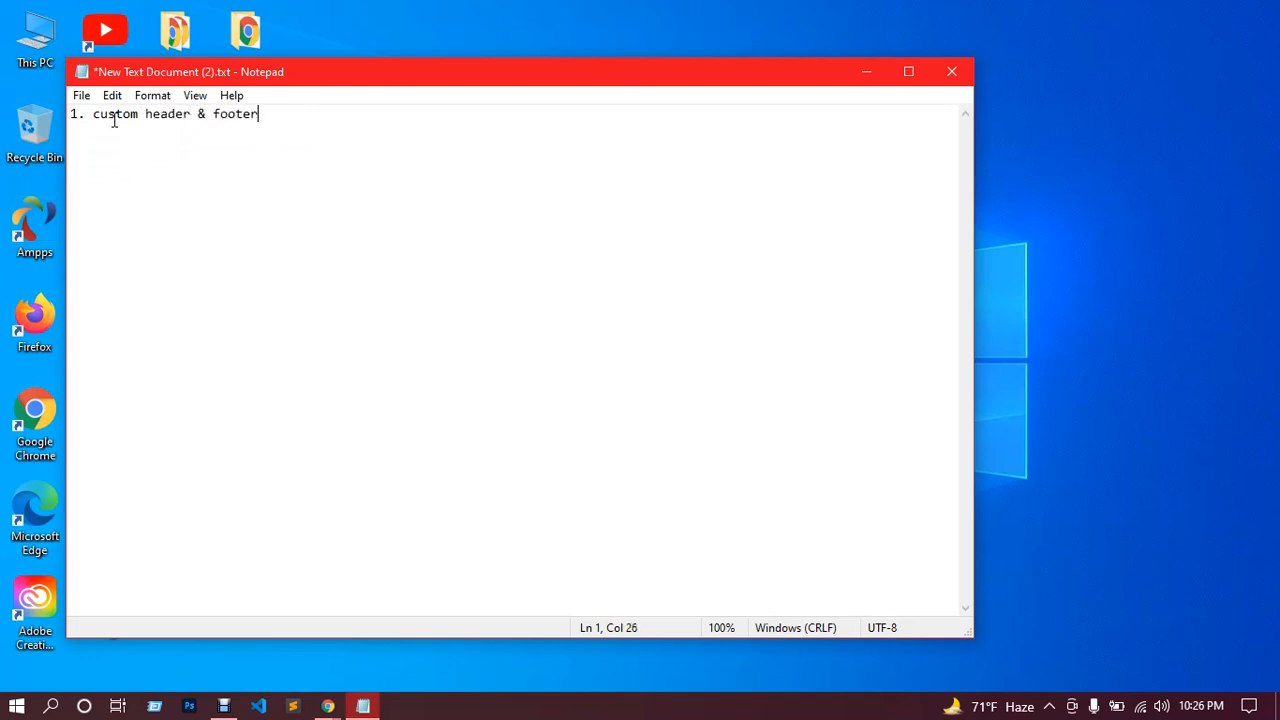
text( builder in divi theme)
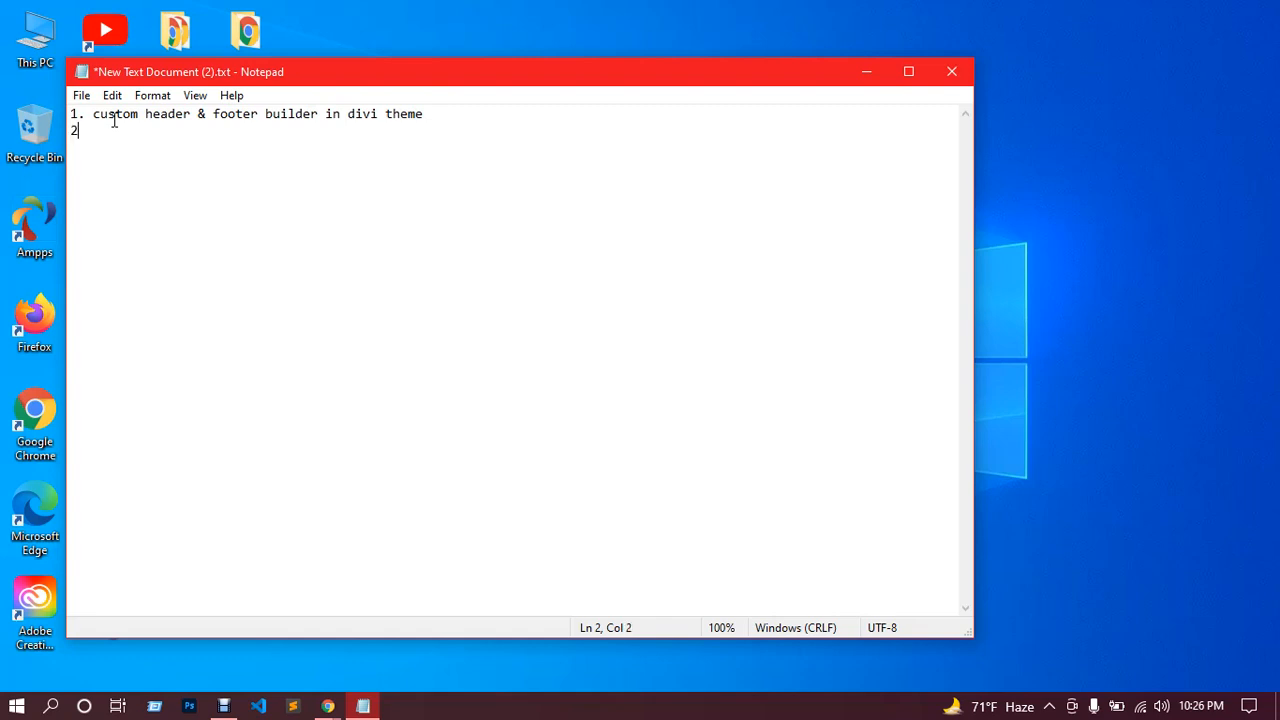
text( 2. design some secti)
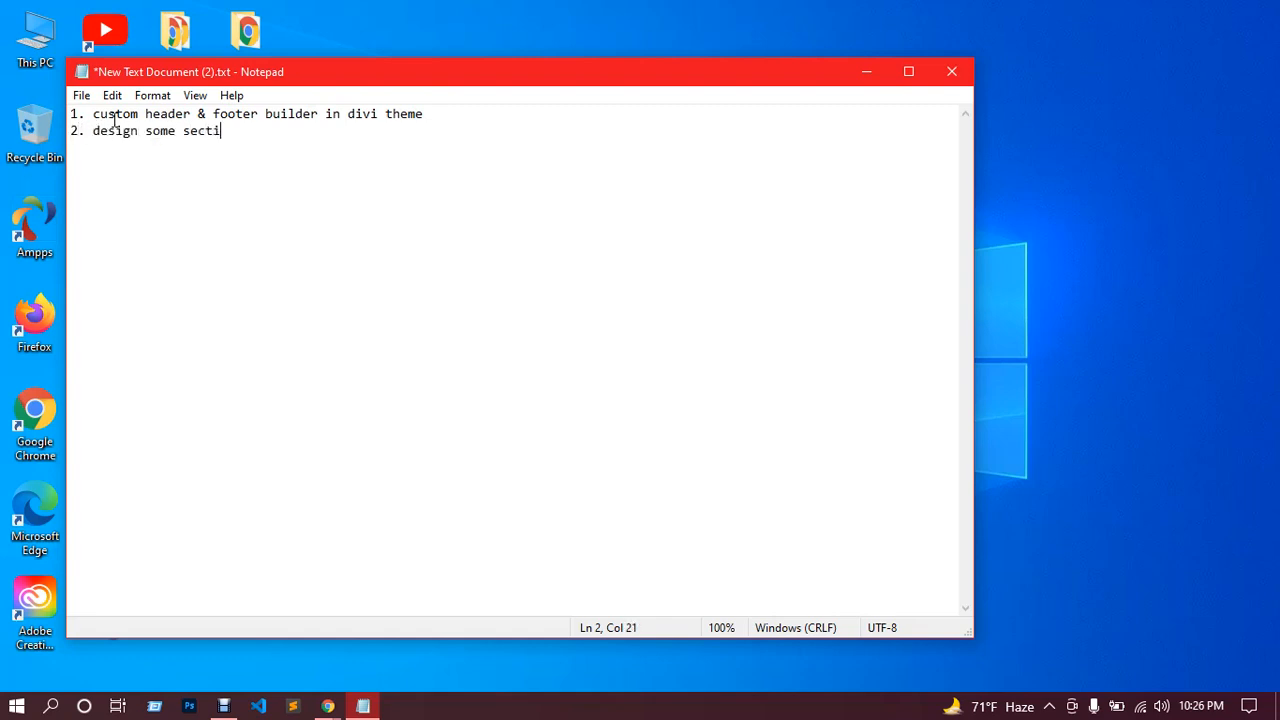
text(ons with d)
text(ivi the)
text(lder)
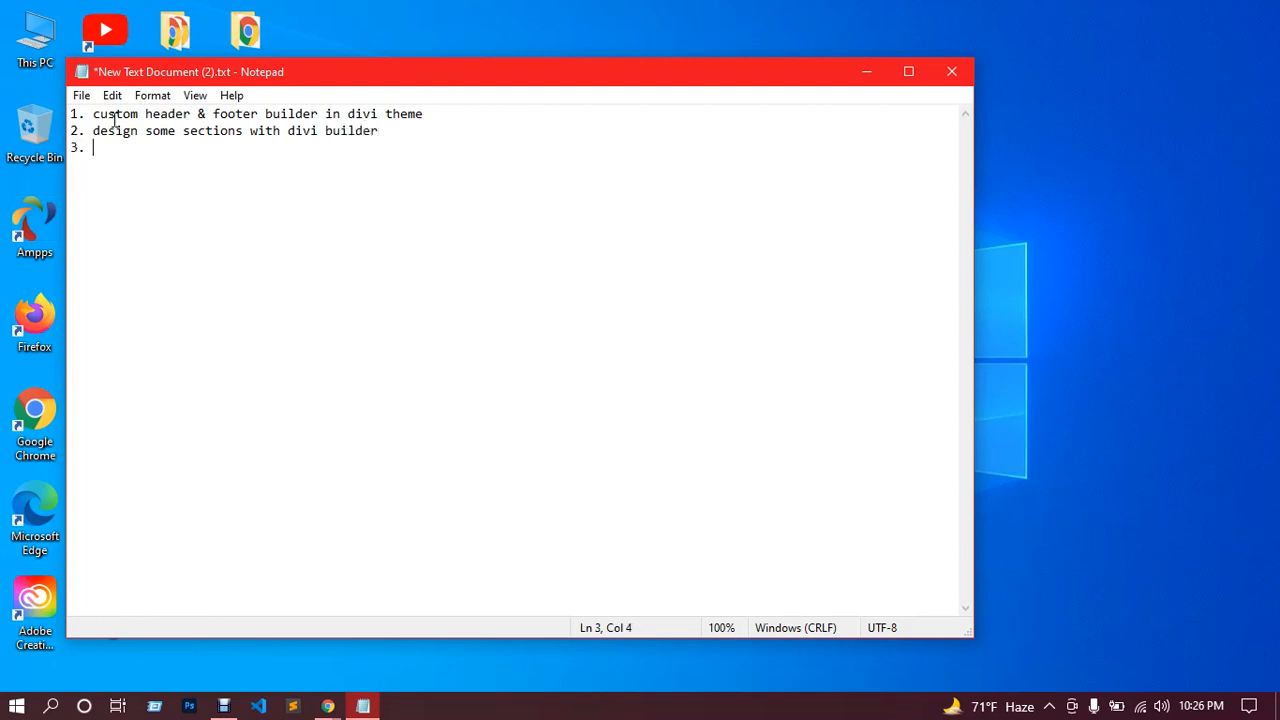
text(sponsive)
click(96, 148)
text(how to do)
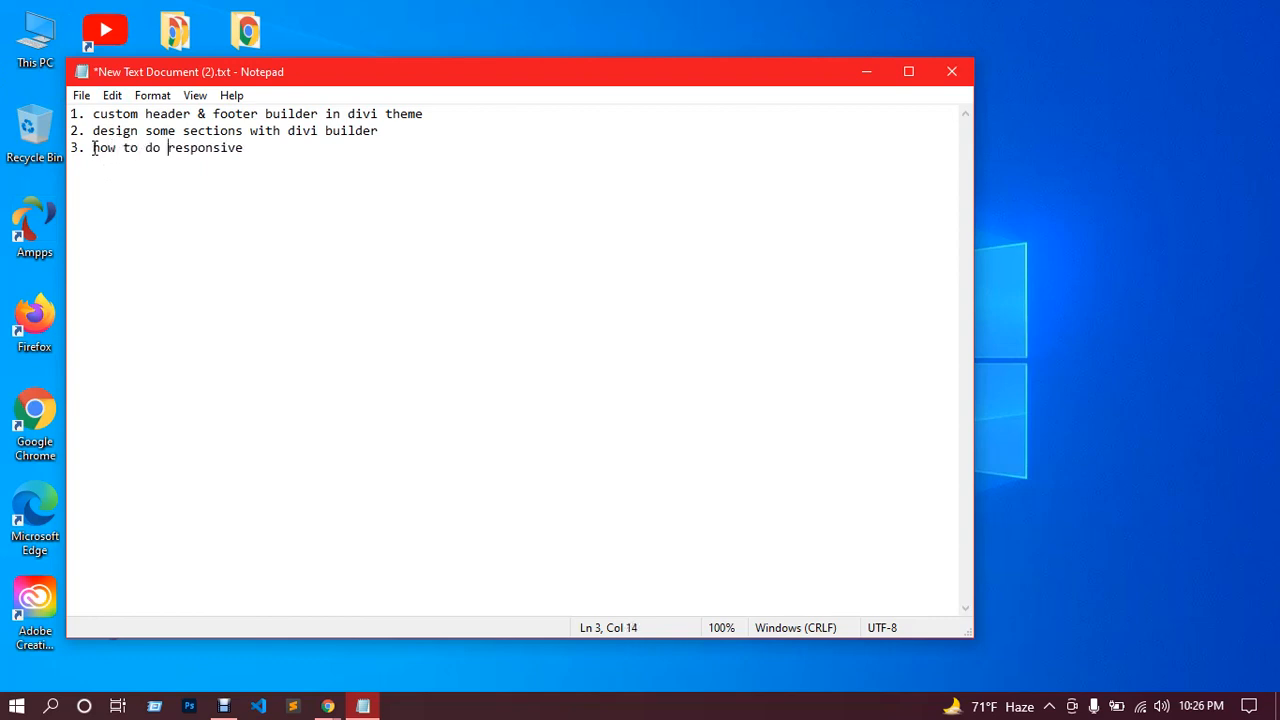
click(267, 159)
click(263, 148)
text(in divi bu)
text(ilder )
text(4.)
text(As)
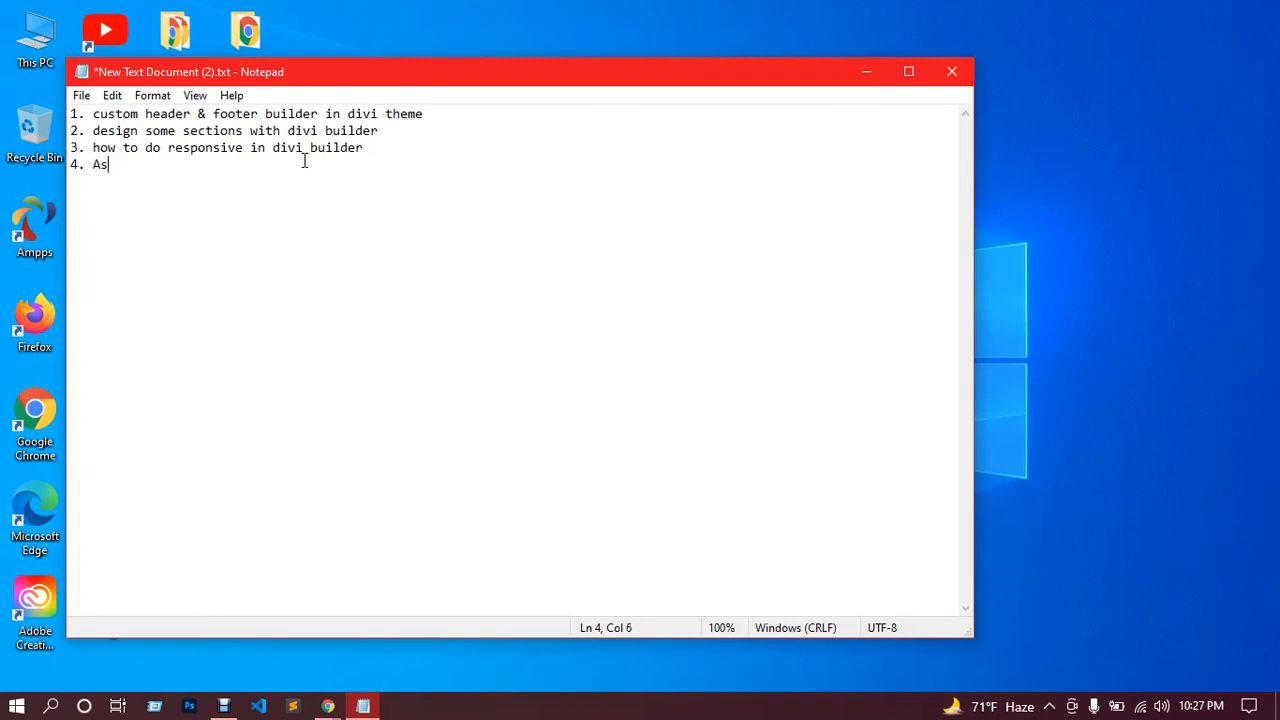
text(signment)
Step: Save the agenda file and minimize Notepad
key(ctrl+s)
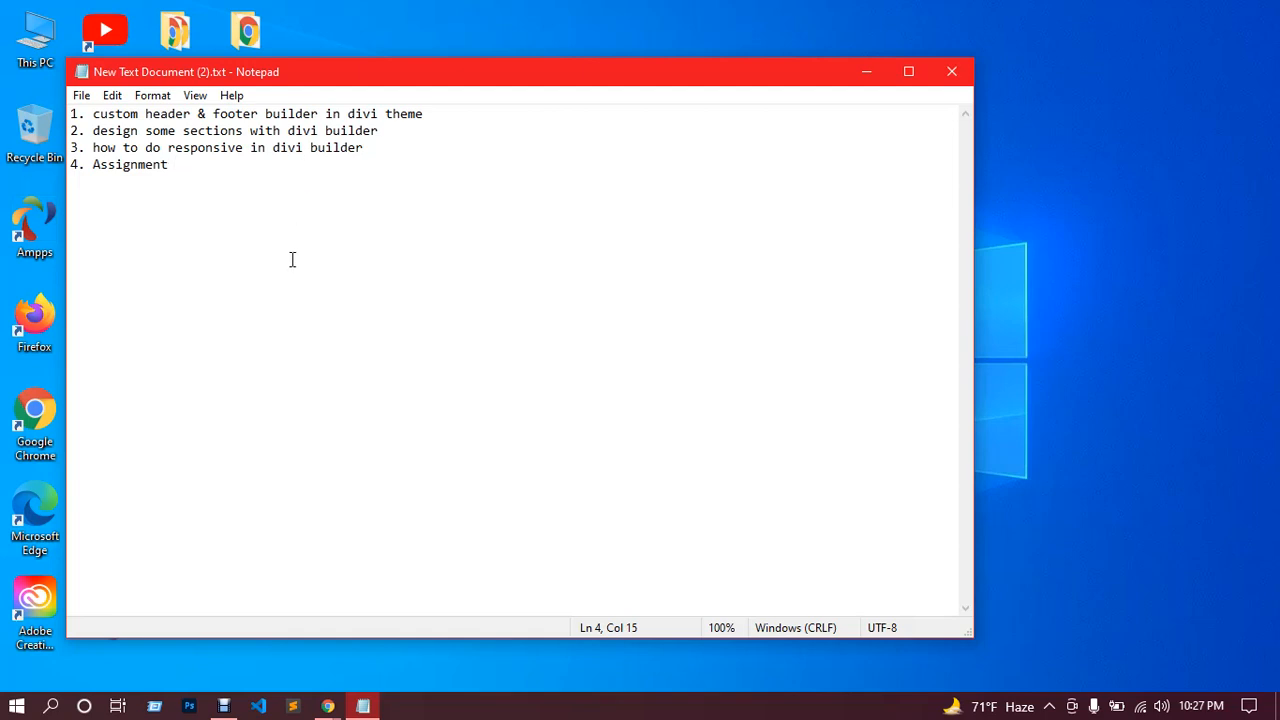
scroll(292, 260, up, 4)
scroll(292, 258, up, 1)
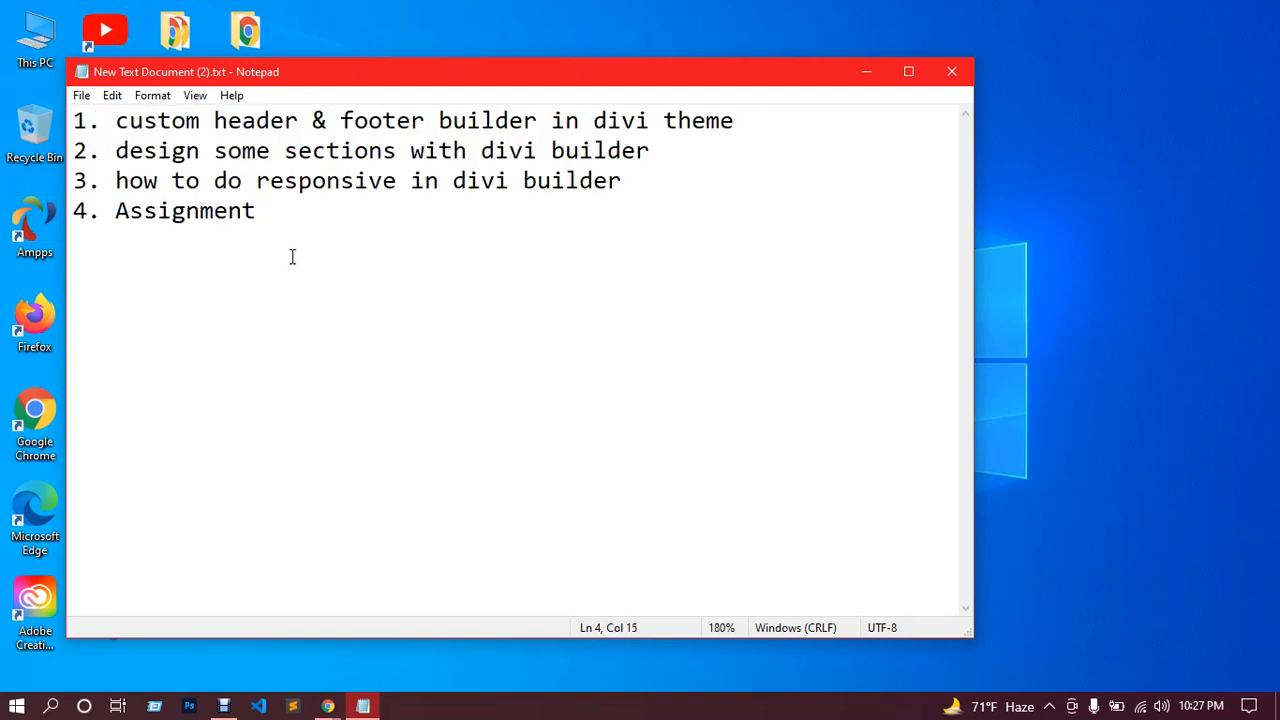
click(866, 73)
Step: Restore Chrome and check the Google Meet call and screen recorder
mouse_move(327, 706)
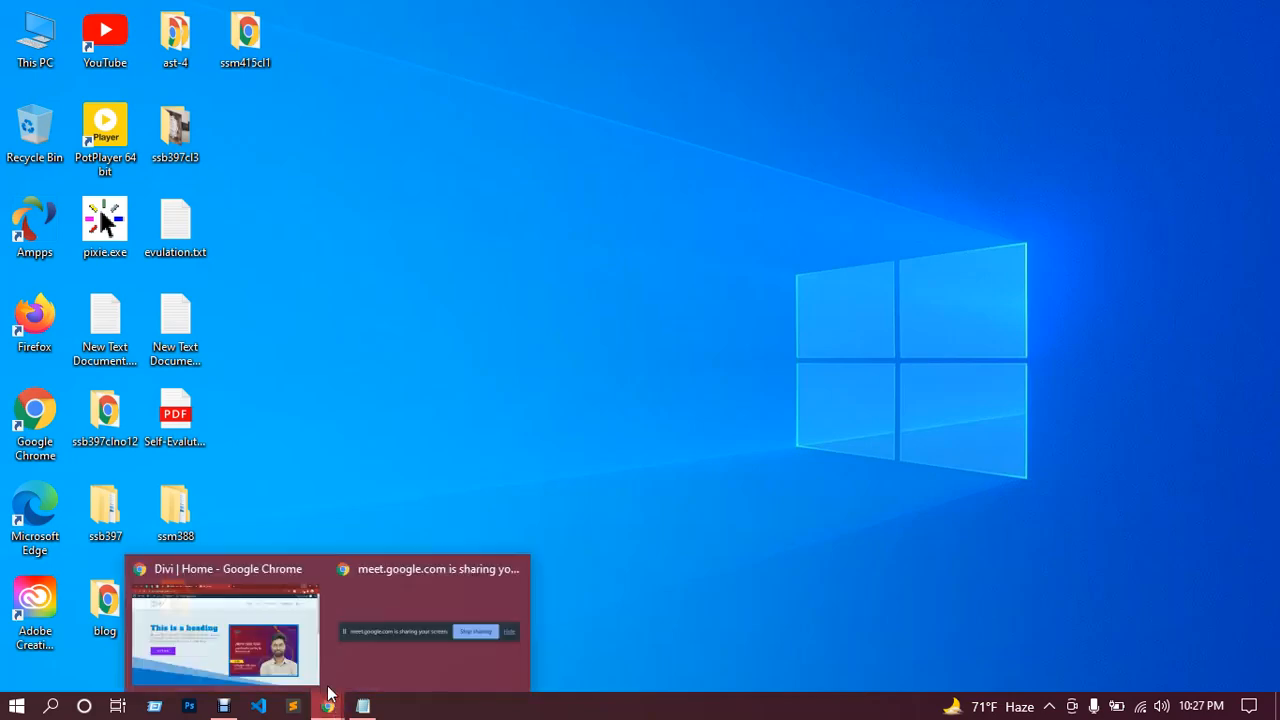
click(420, 620)
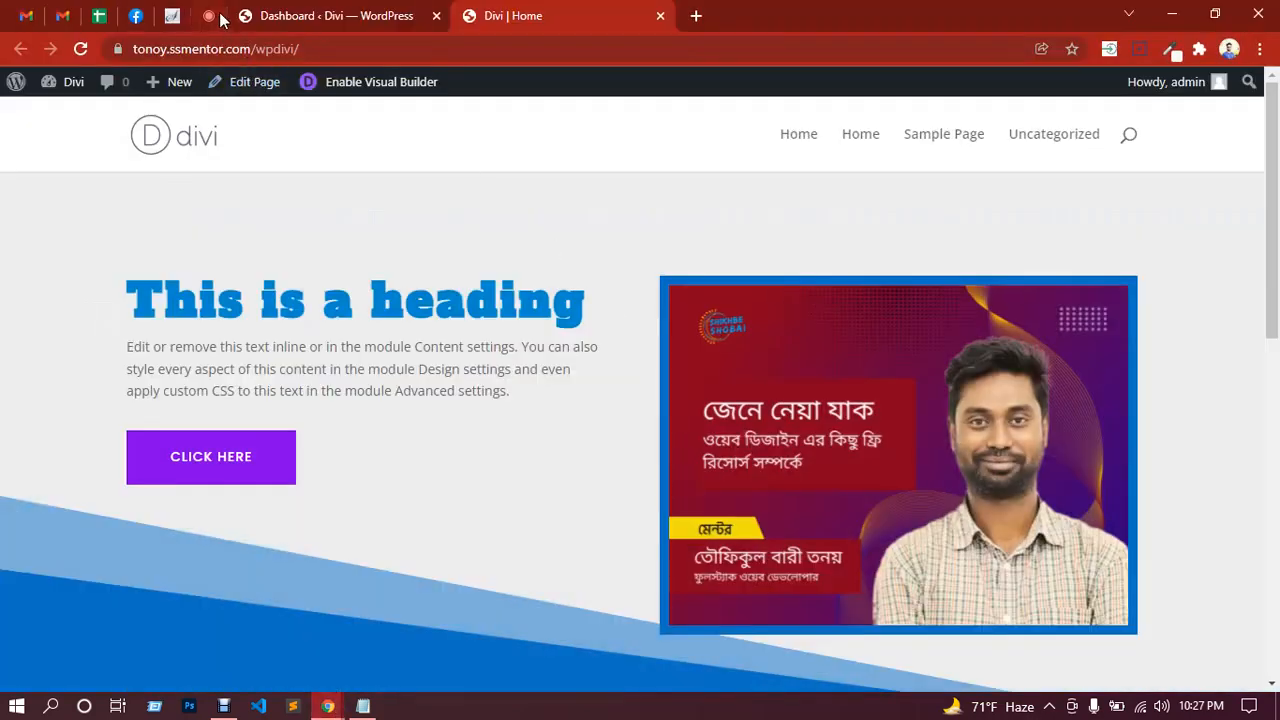
click(300, 16)
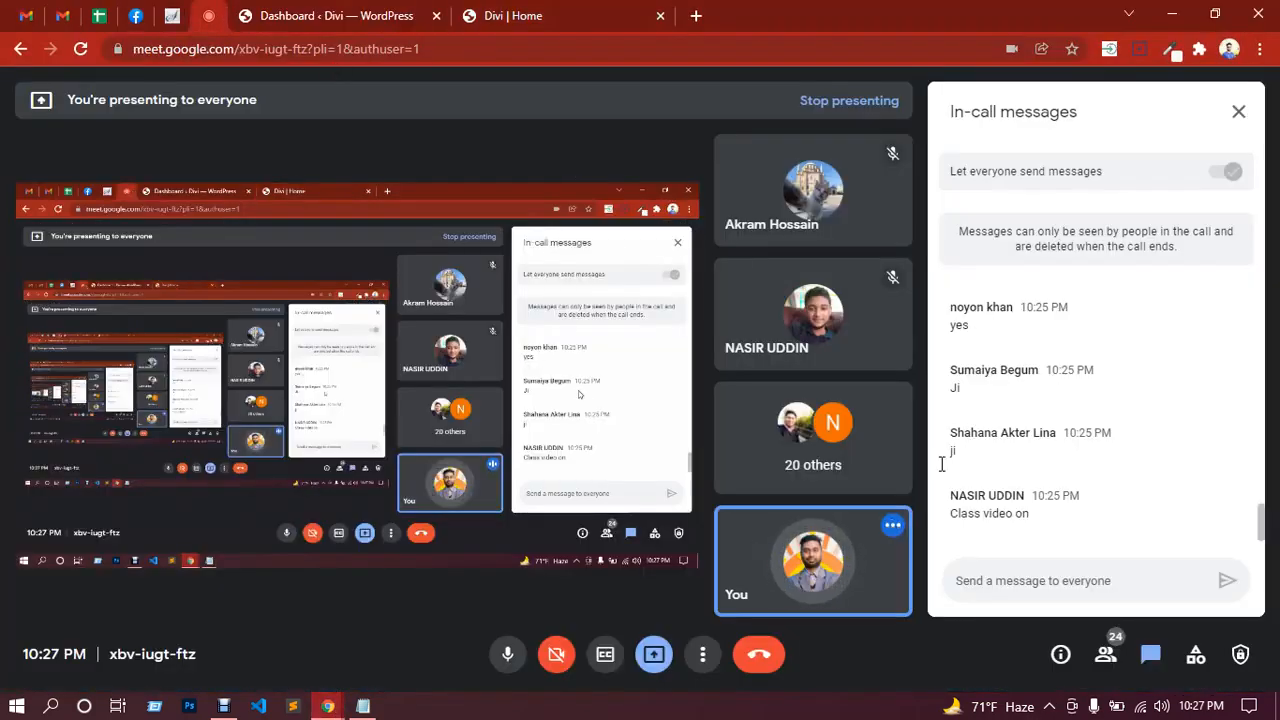
click(224, 706)
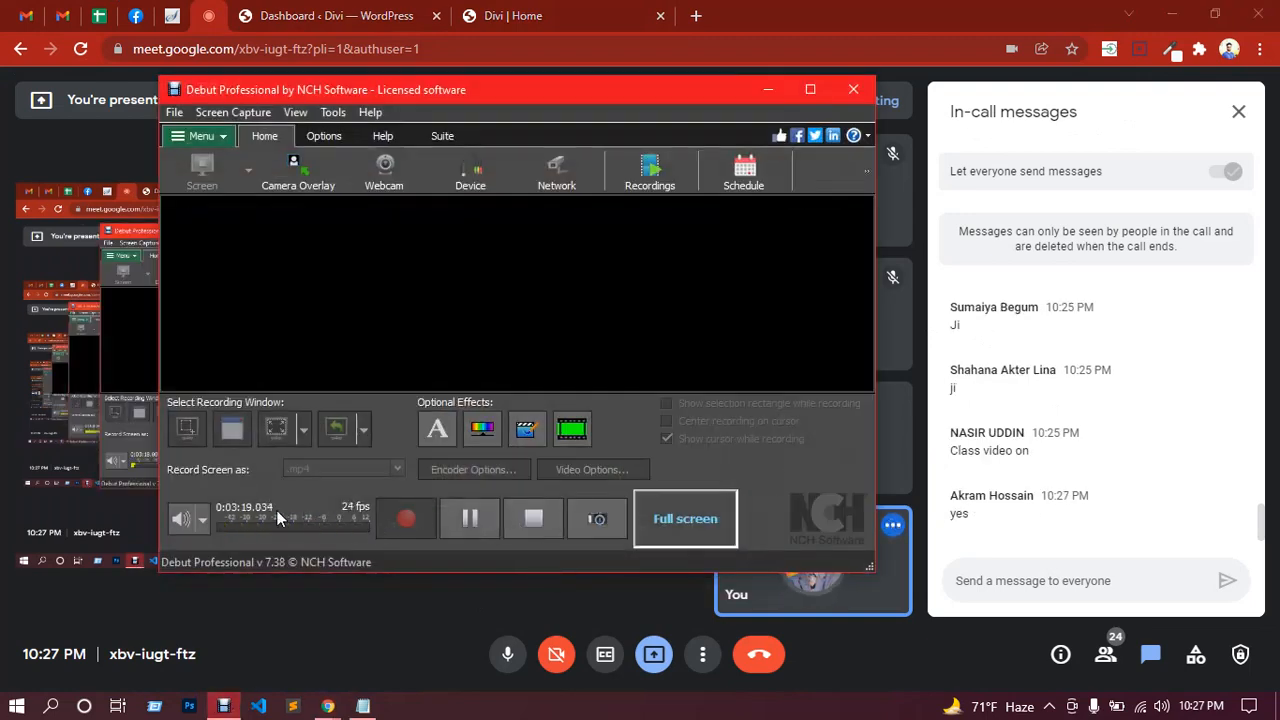
click(207, 12)
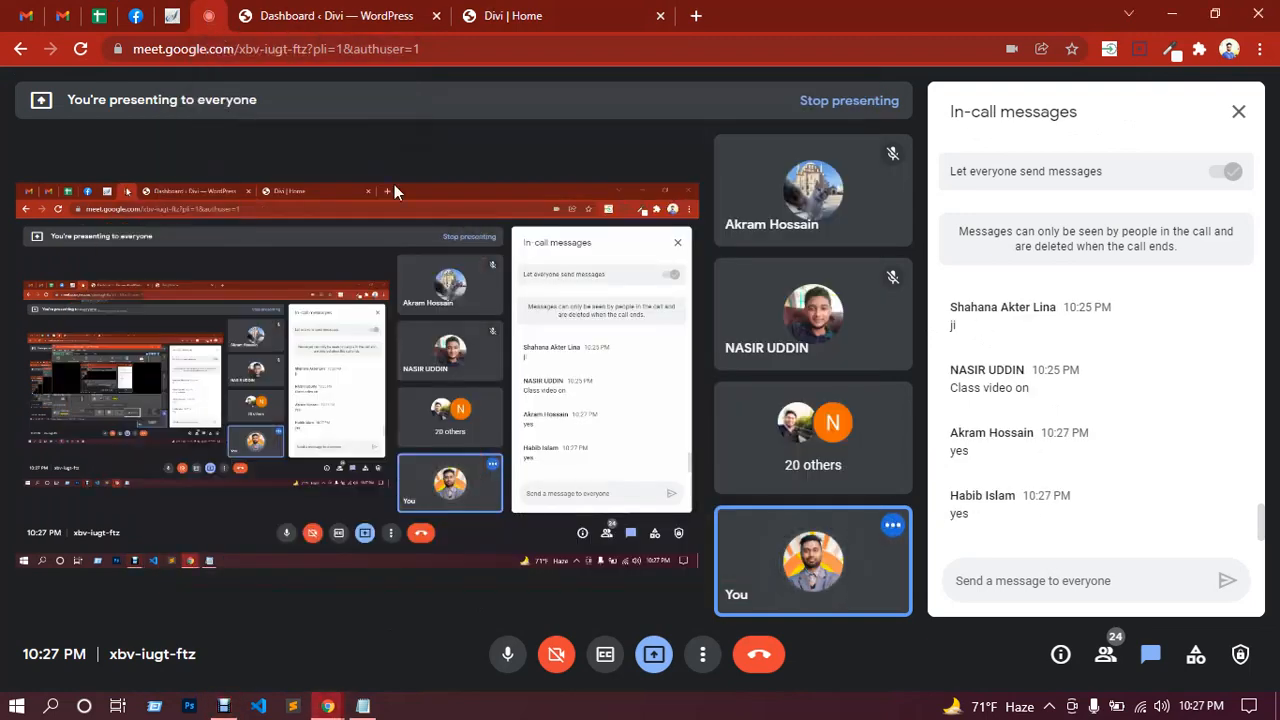
Step: Glance at the Divi home page, then settle on the WordPress dashboard tab
click(330, 20)
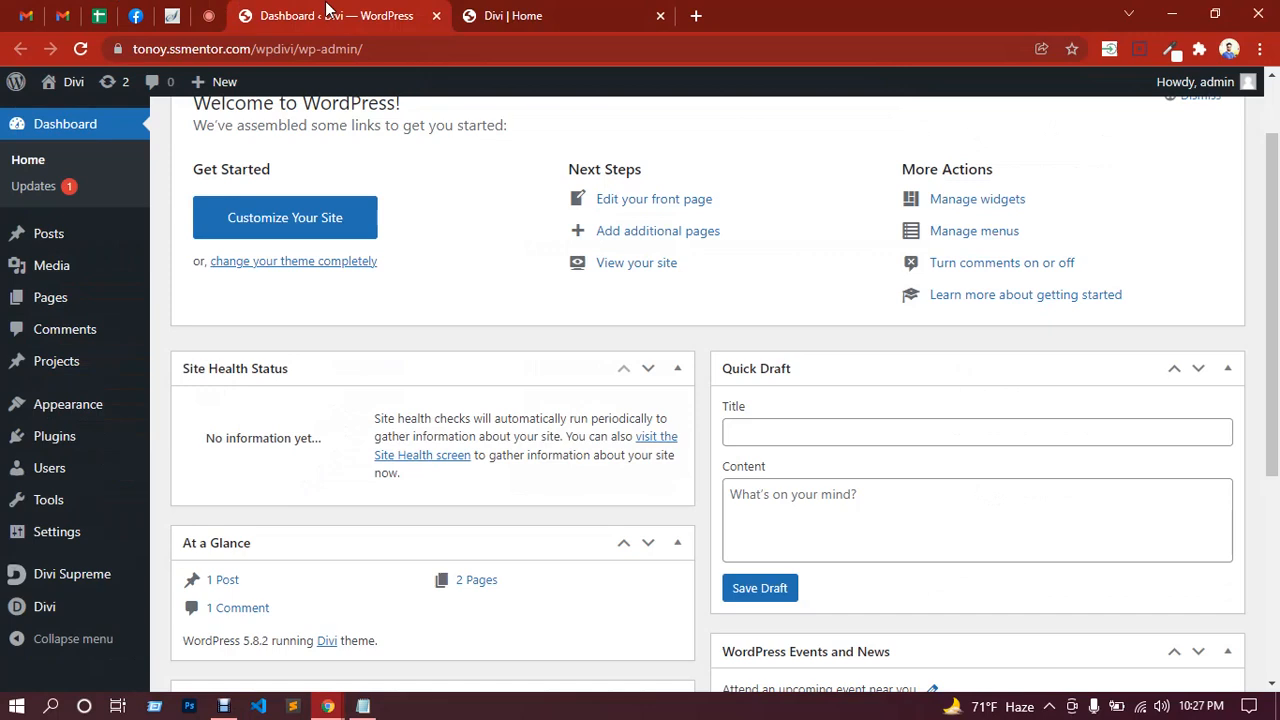
click(560, 18)
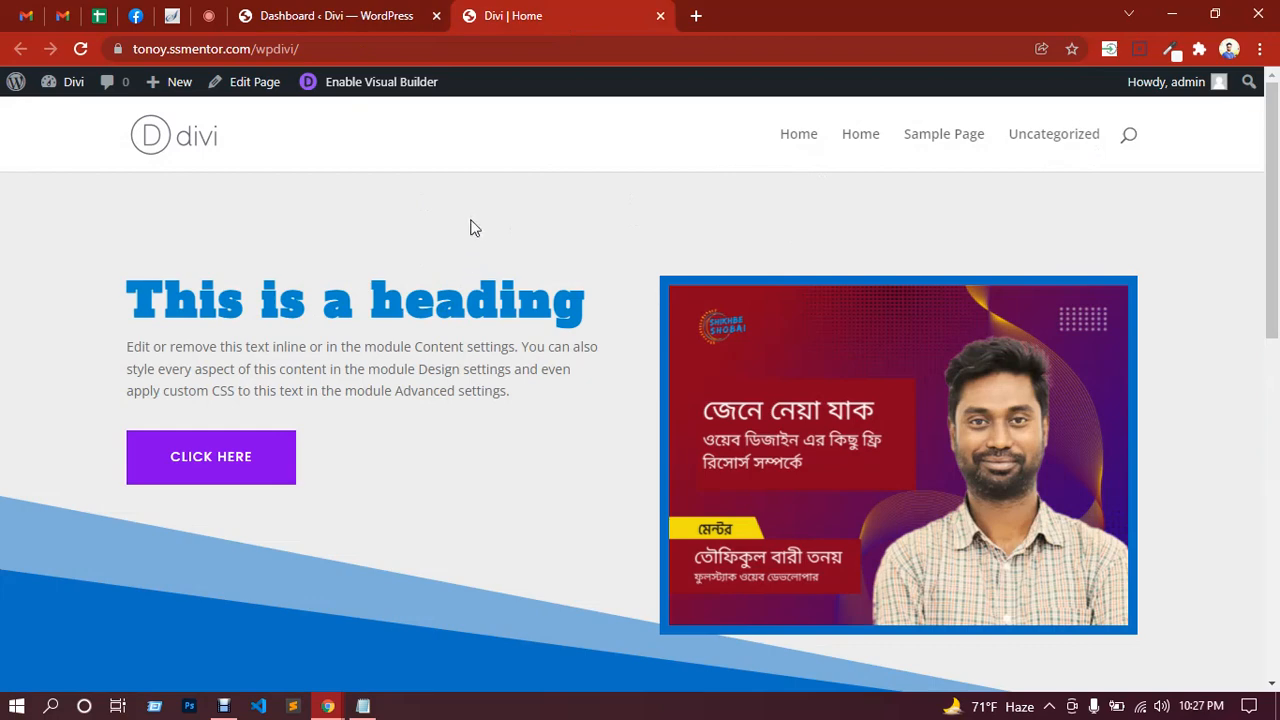
click(367, 22)
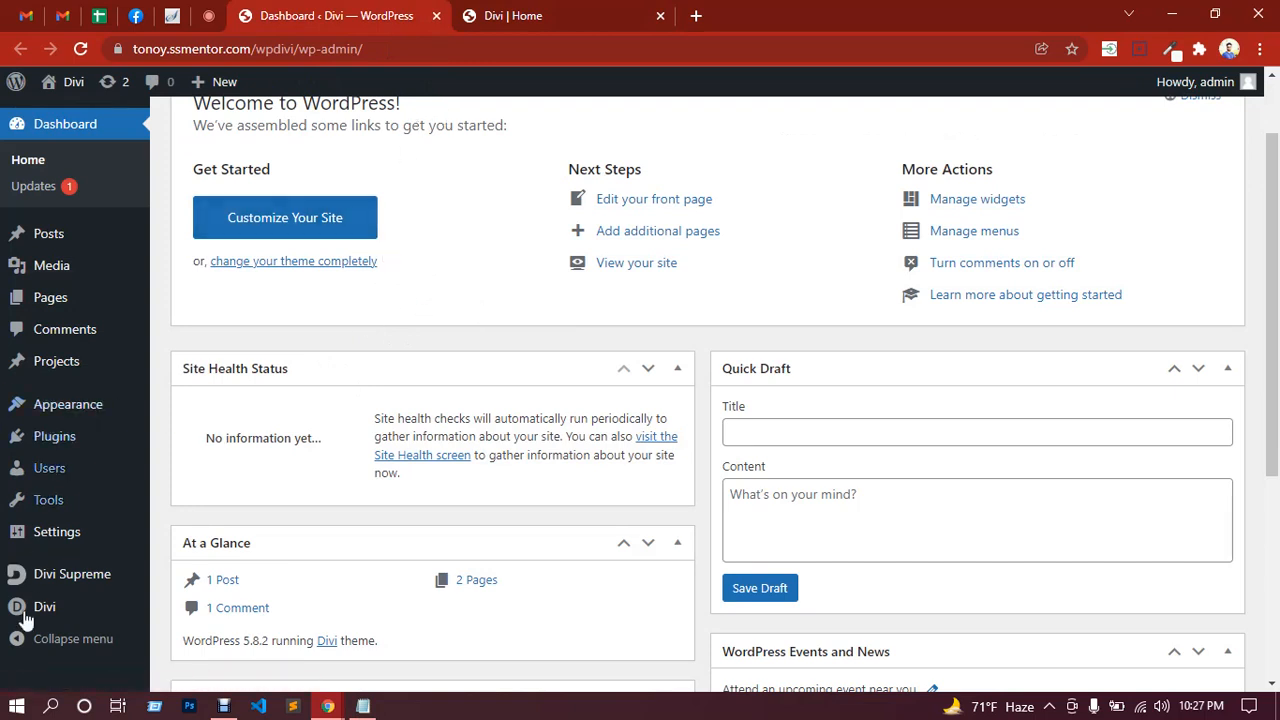
mouse_move(35, 612)
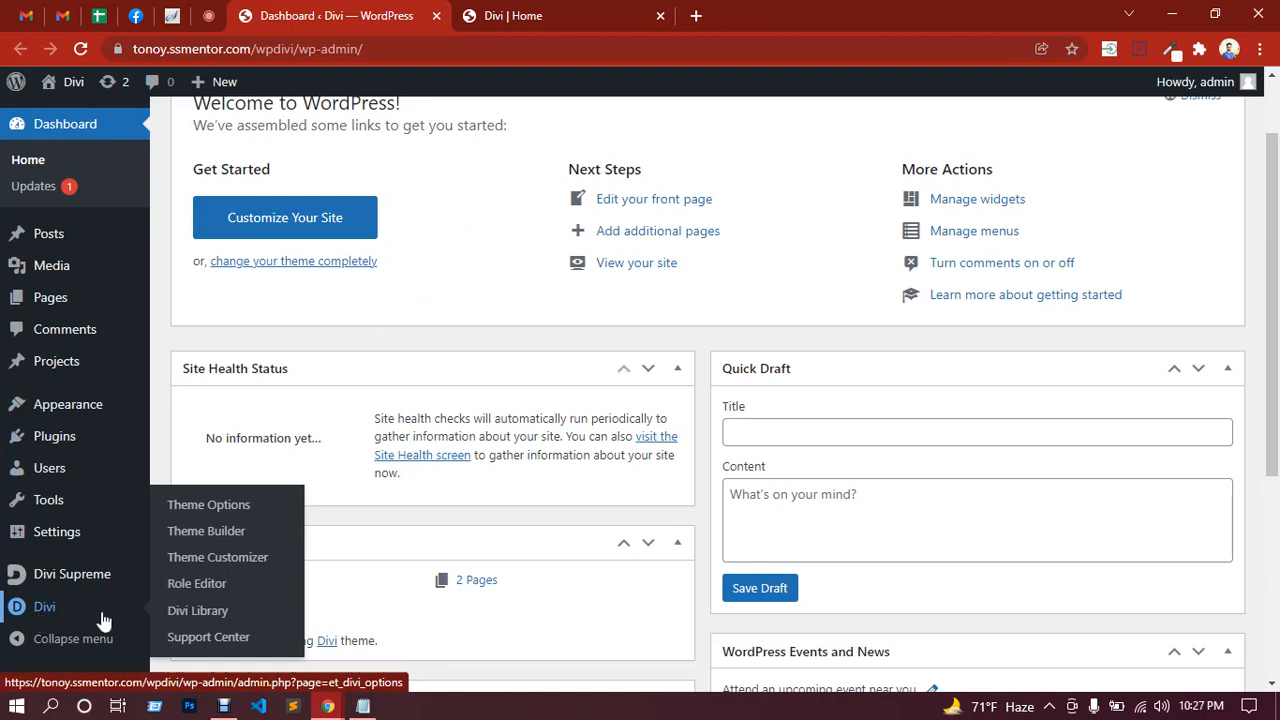
Step: Open Divi Theme Builder and build a new Global Header for the default website template
click(212, 543)
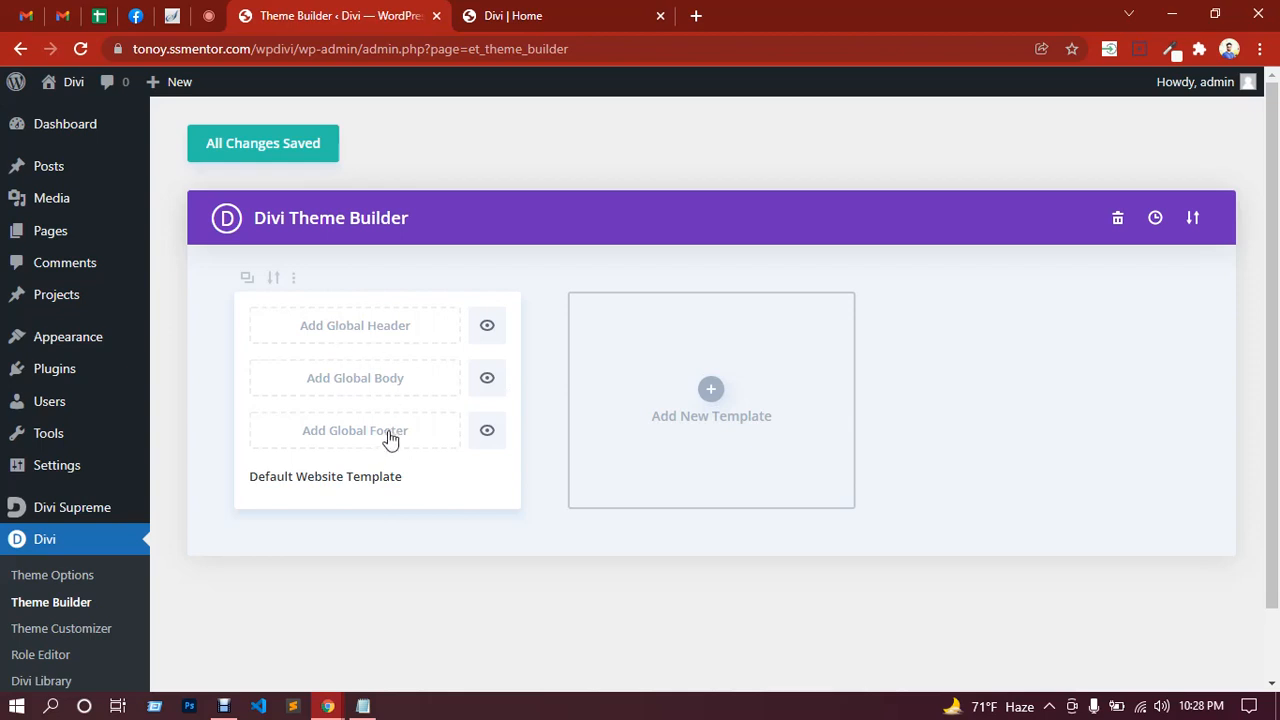
click(348, 333)
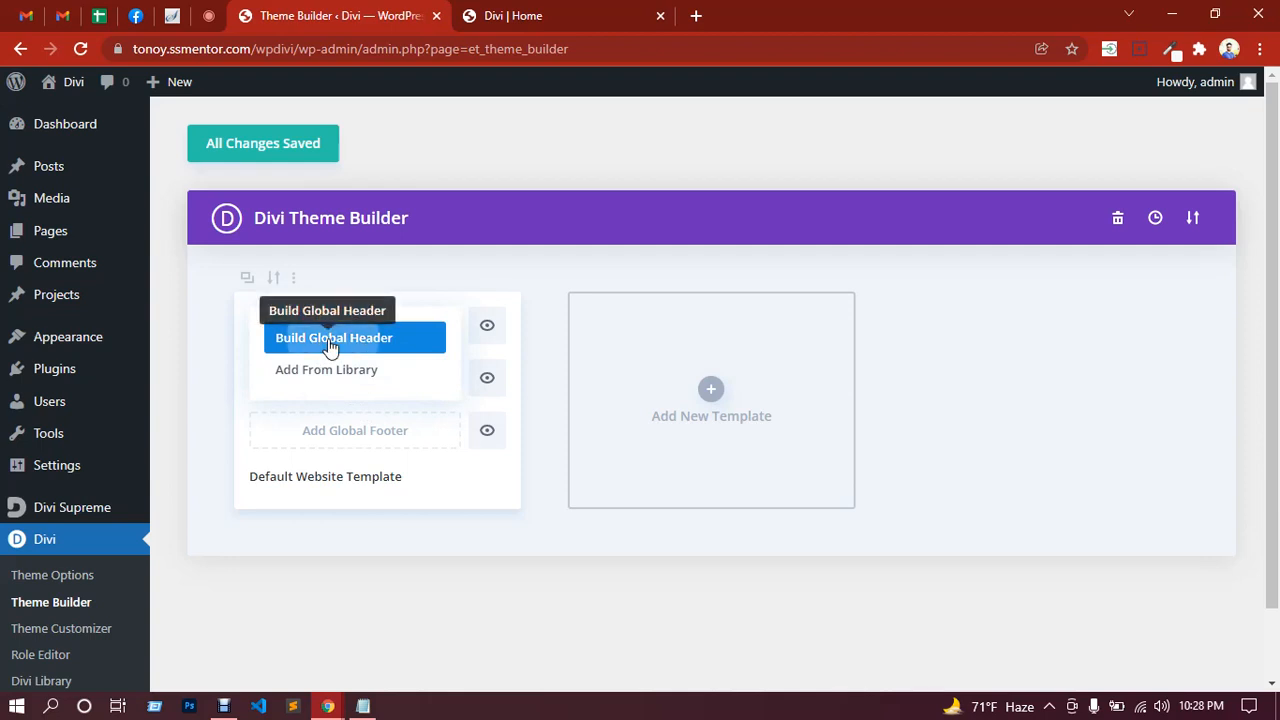
click(330, 347)
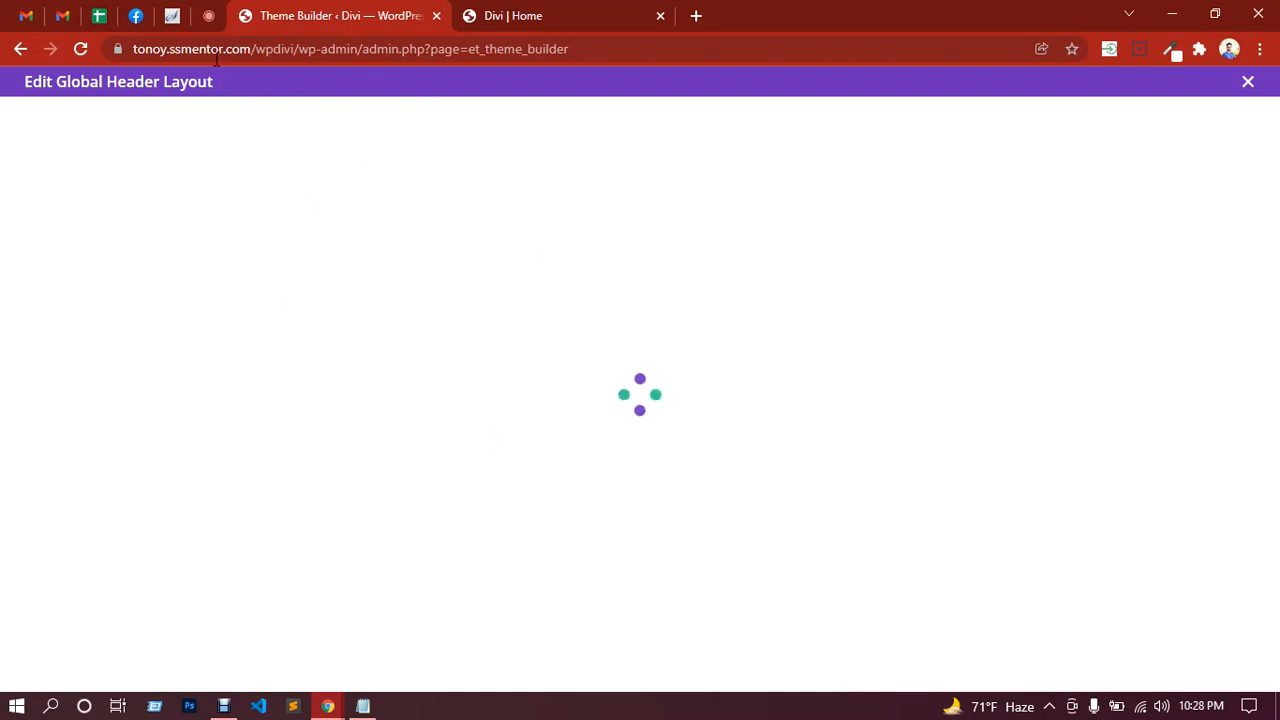
click(208, 16)
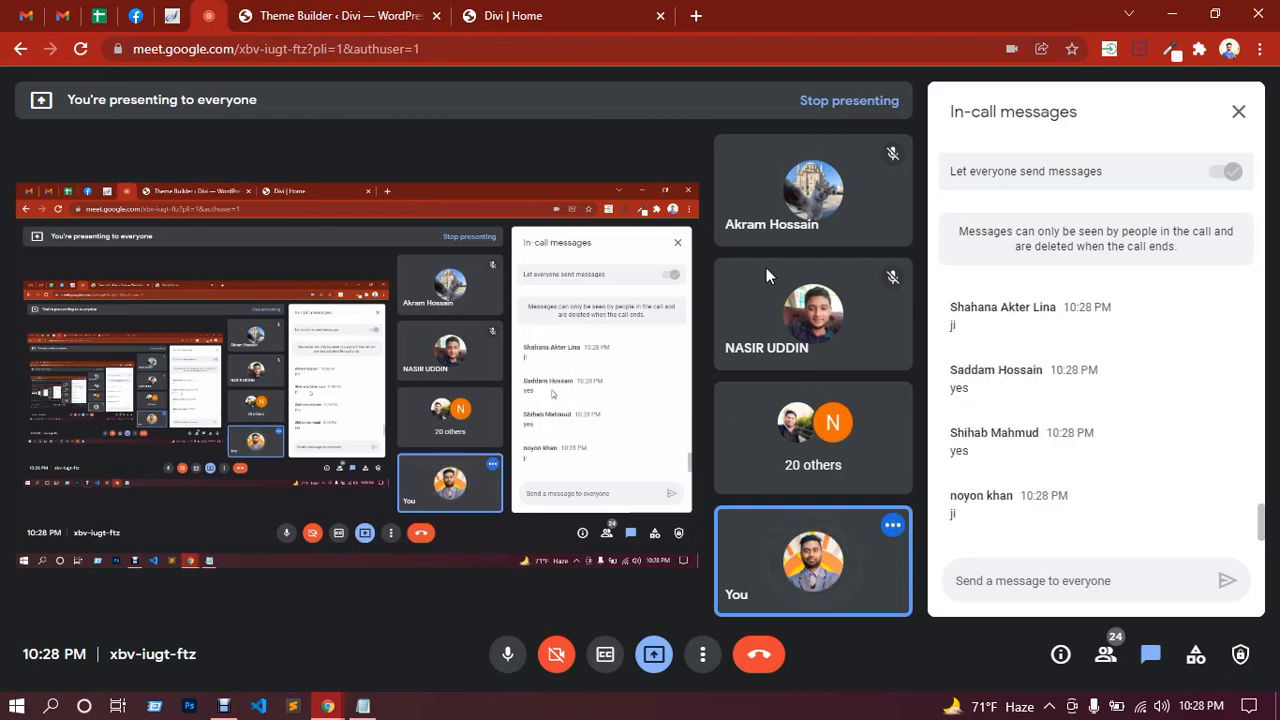
click(347, 18)
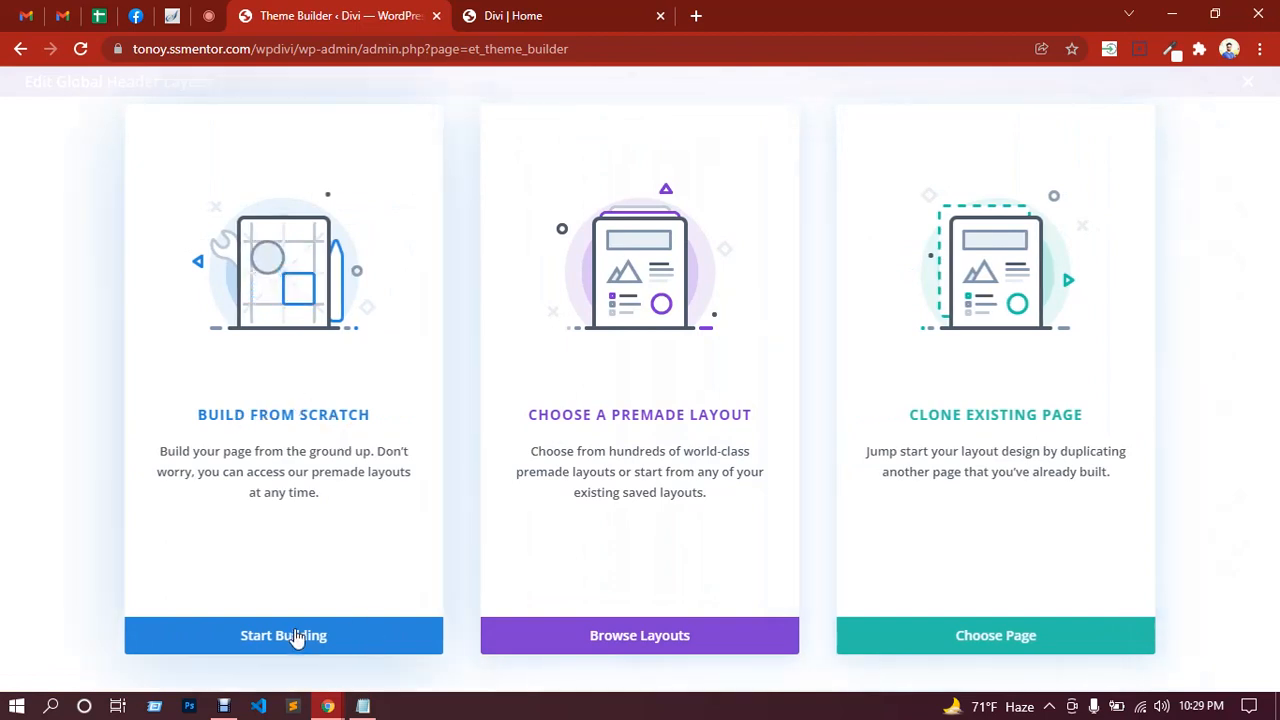
Step: Start the header from scratch and insert a single-column row
click(297, 637)
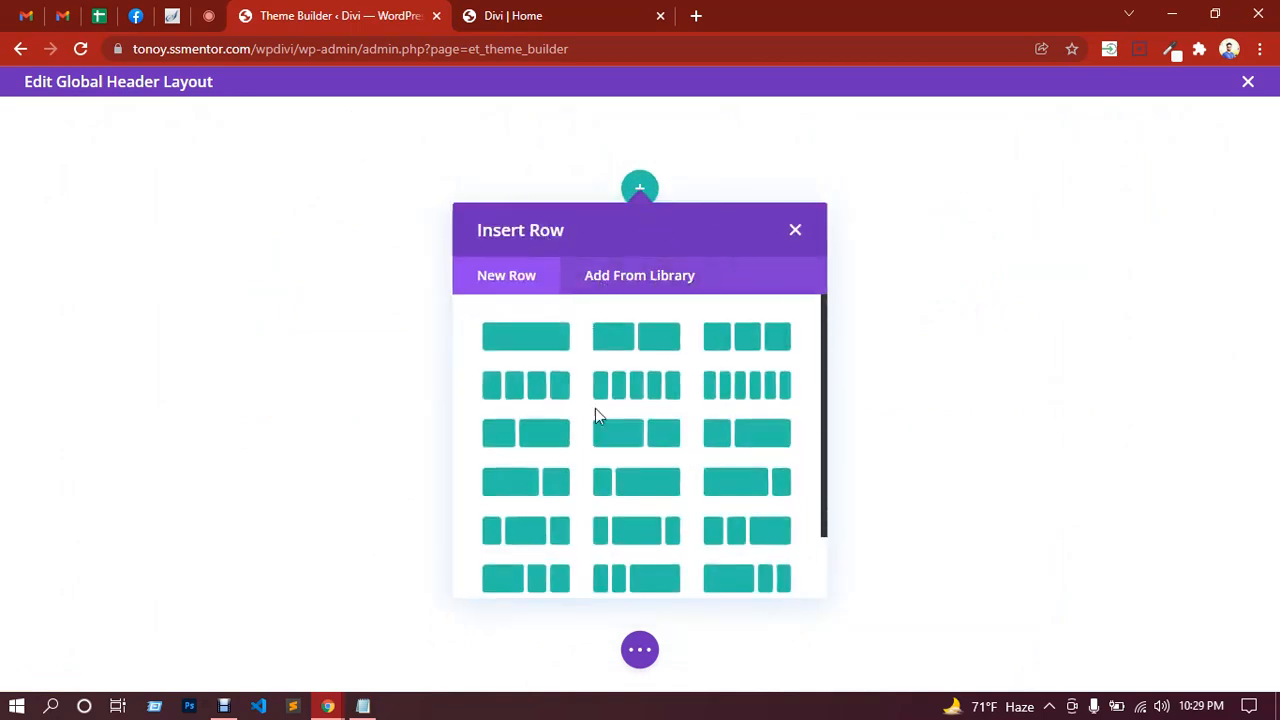
scroll(605, 410, down, 2)
scroll(617, 408, up, 2)
click(534, 345)
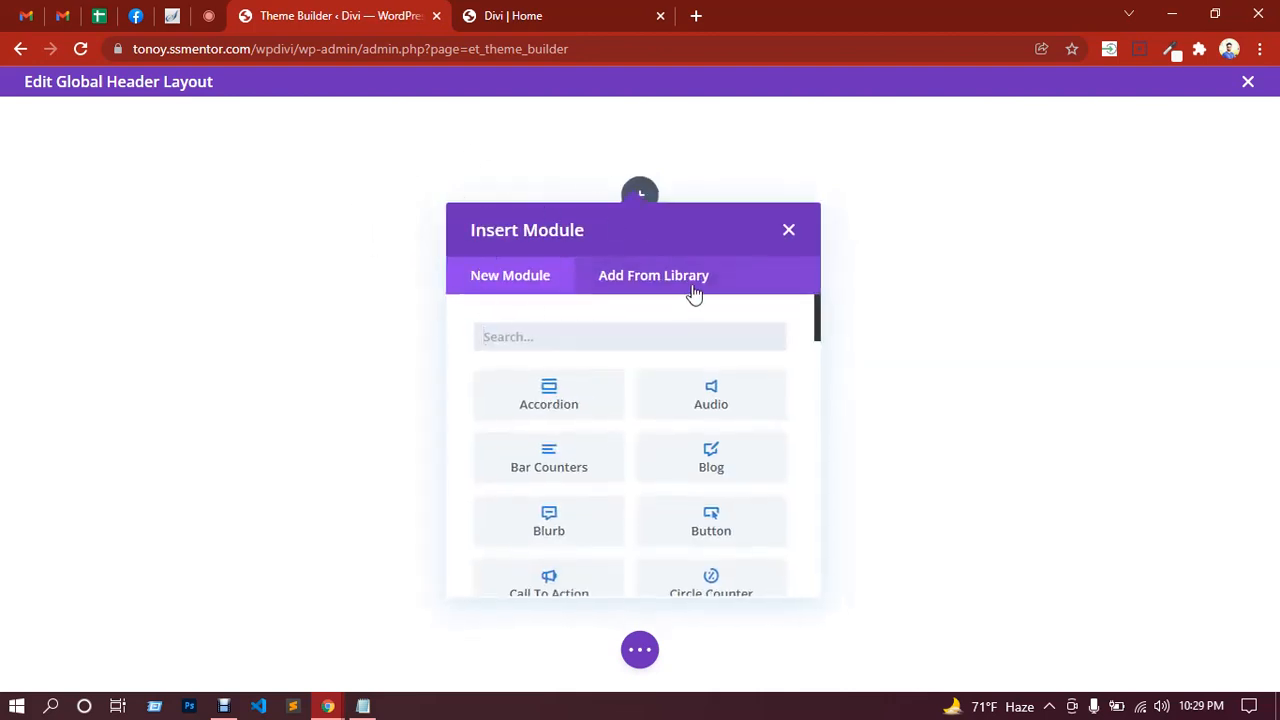
Step: Search the Insert Module list for 'navmenu'
scroll(627, 406, down, 2)
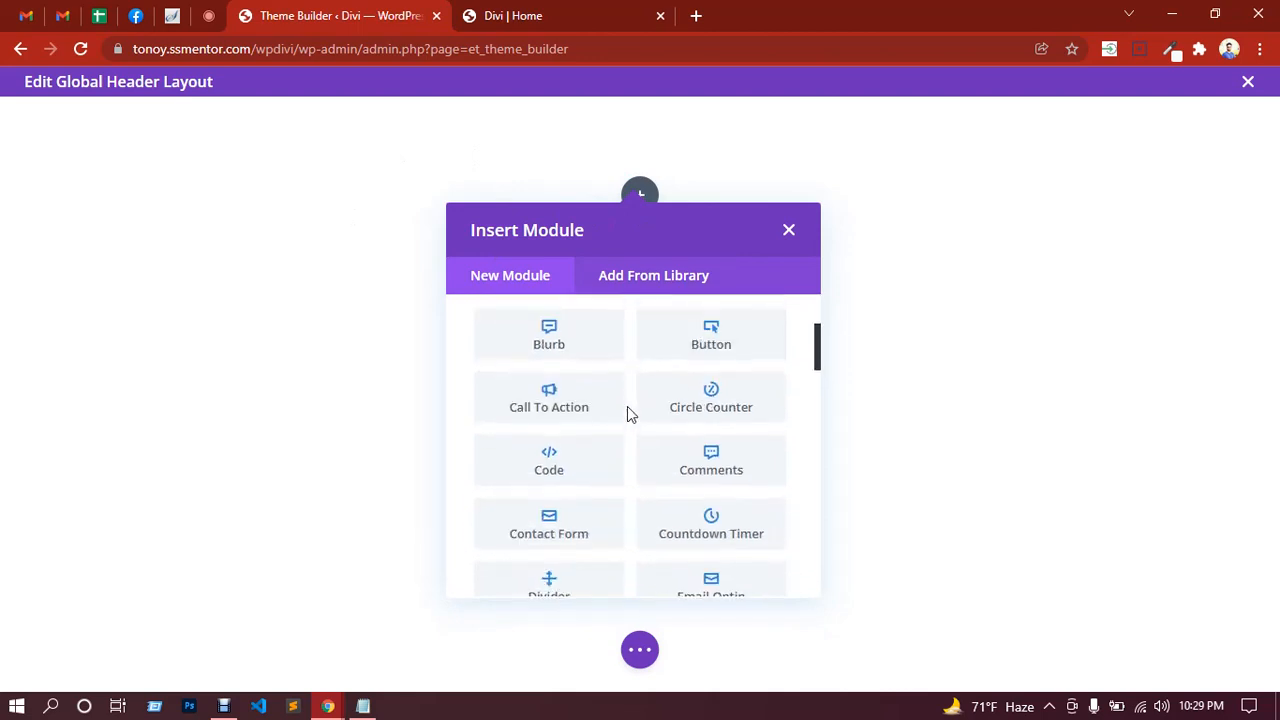
scroll(629, 405, up, 2)
scroll(630, 405, down, 6)
scroll(630, 405, up, 6)
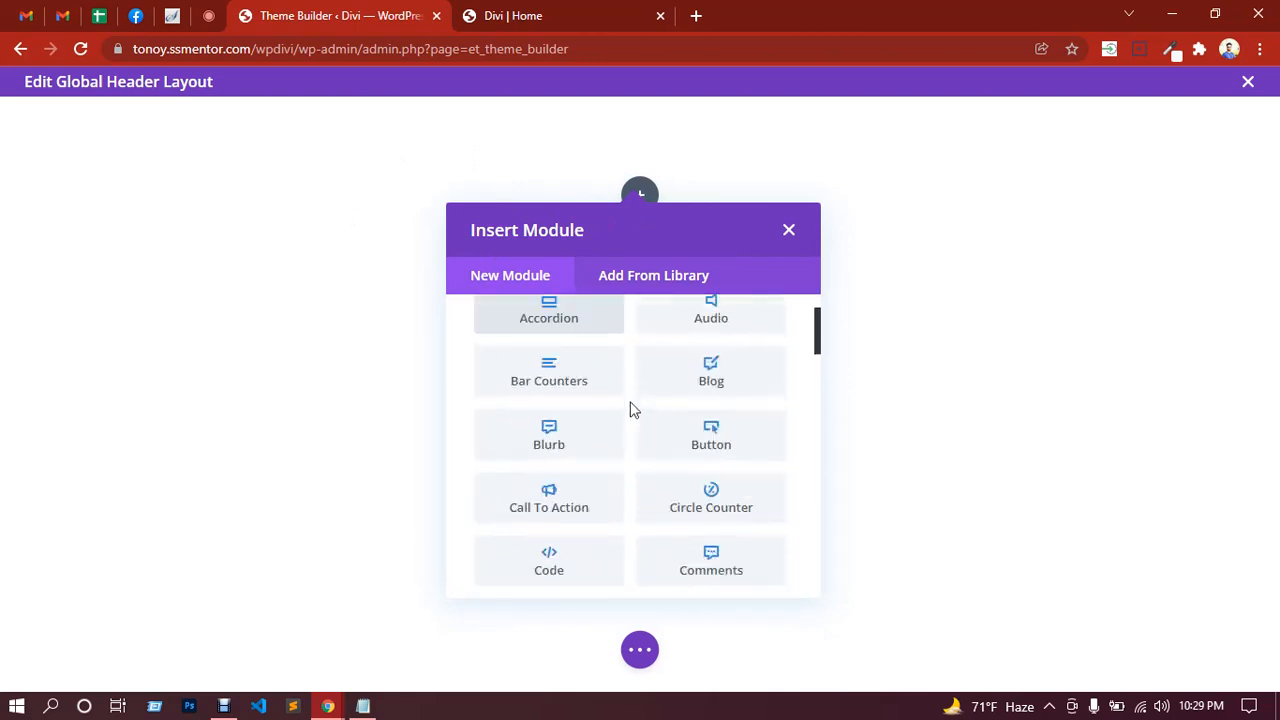
text(nav)
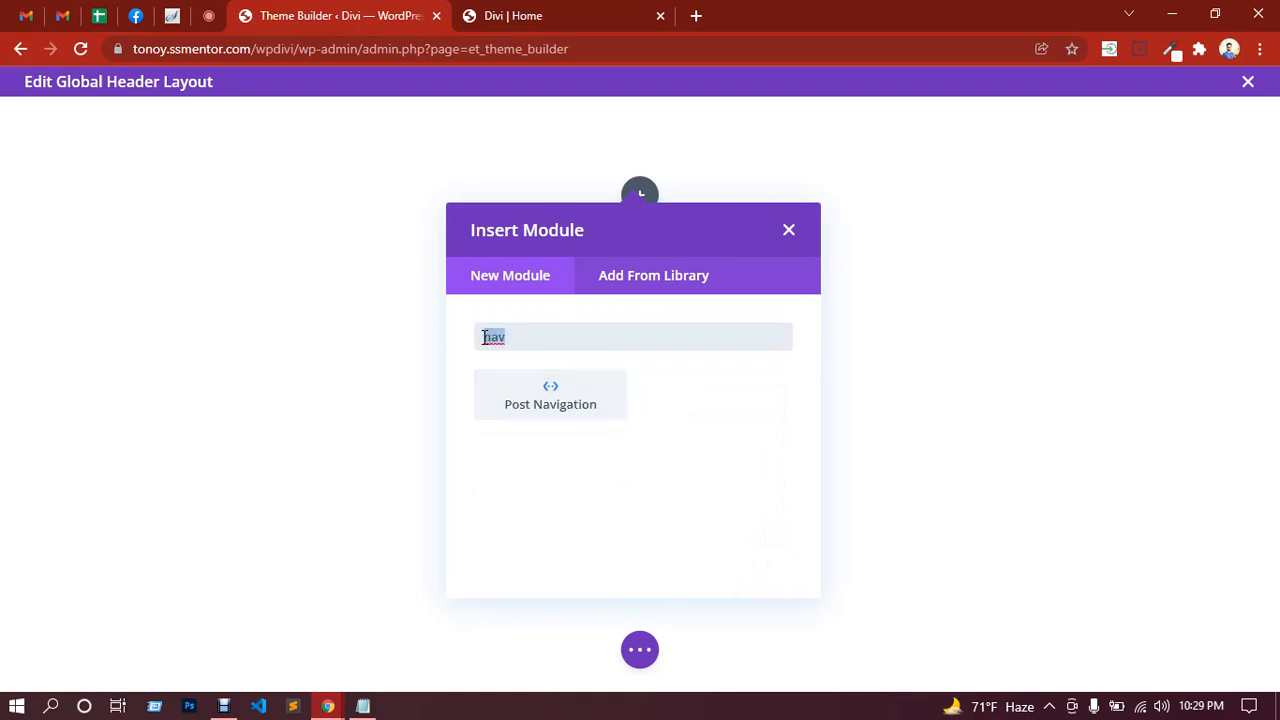
text(menu)
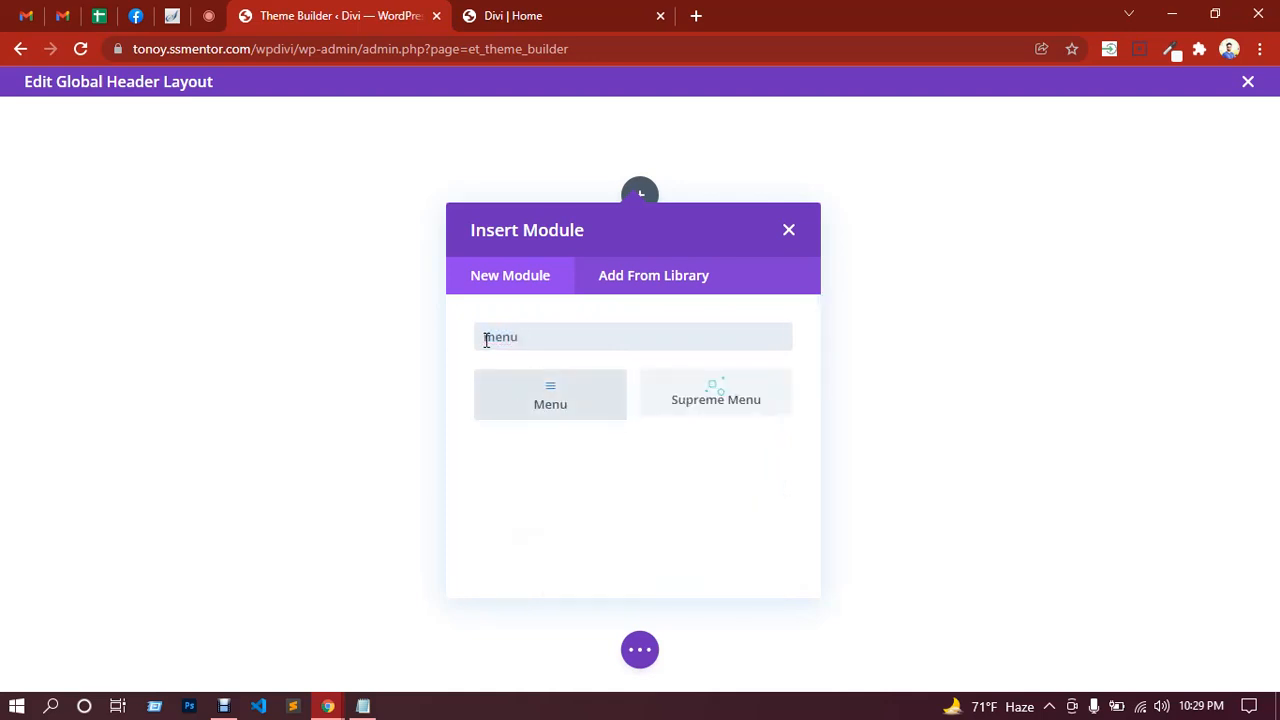
Step: Add a Menu module, keep the default menu selection, and expand its Logo options
click(566, 409)
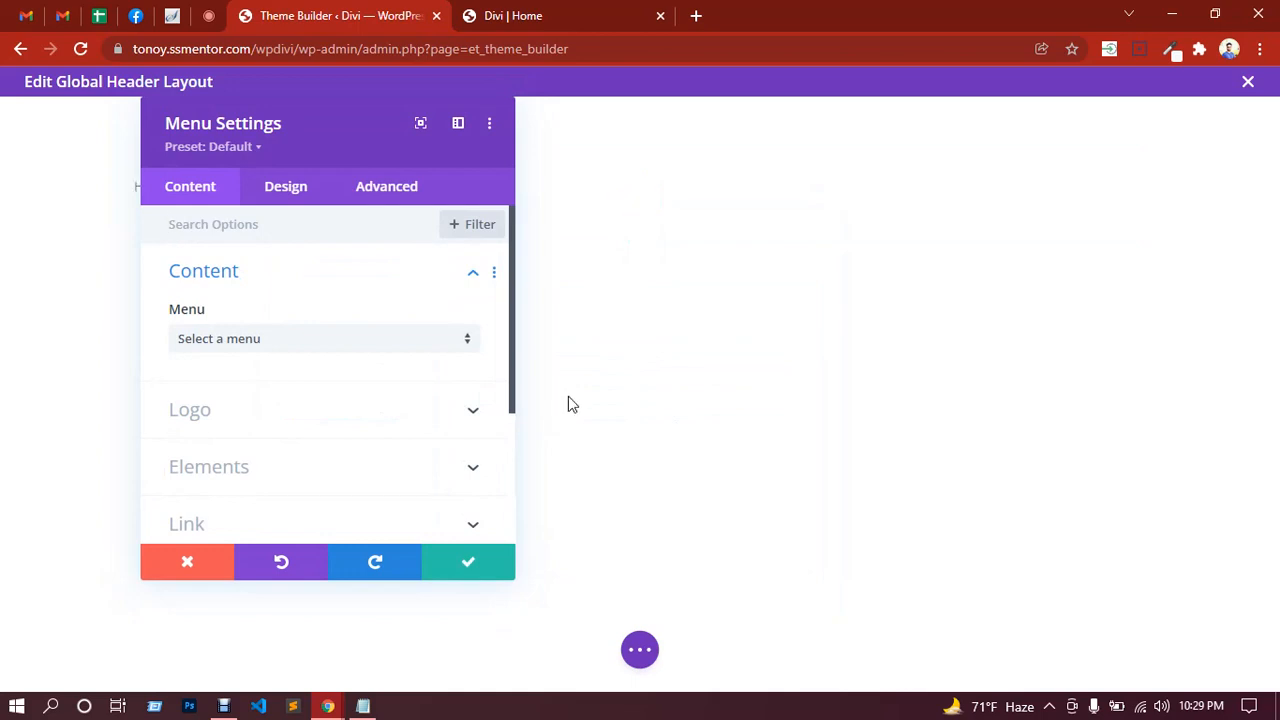
drag(565, 149, 995, 130)
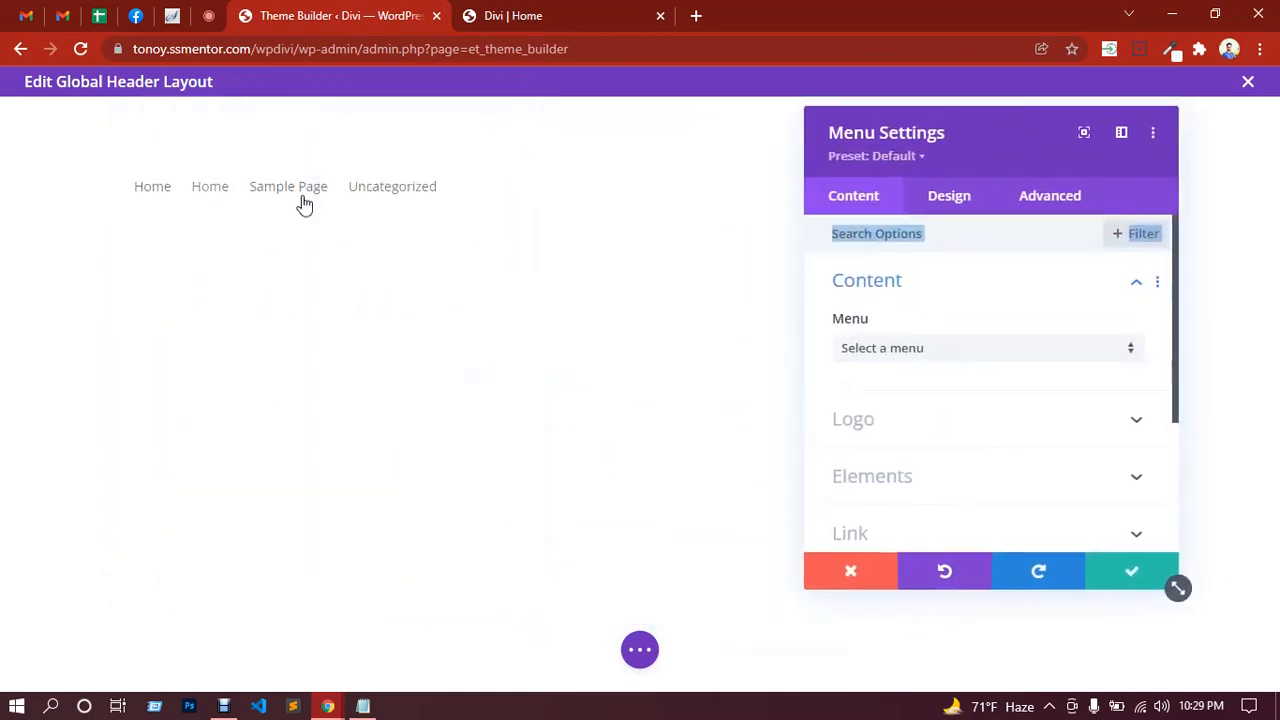
click(946, 361)
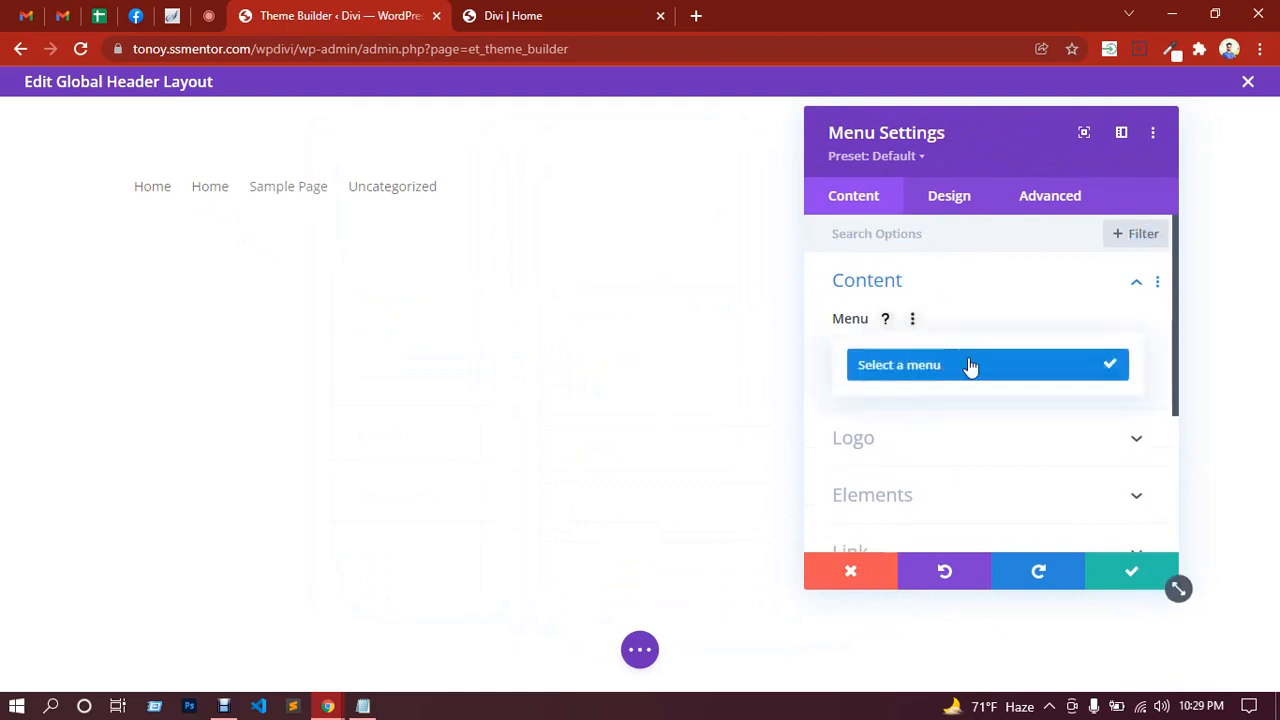
click(958, 366)
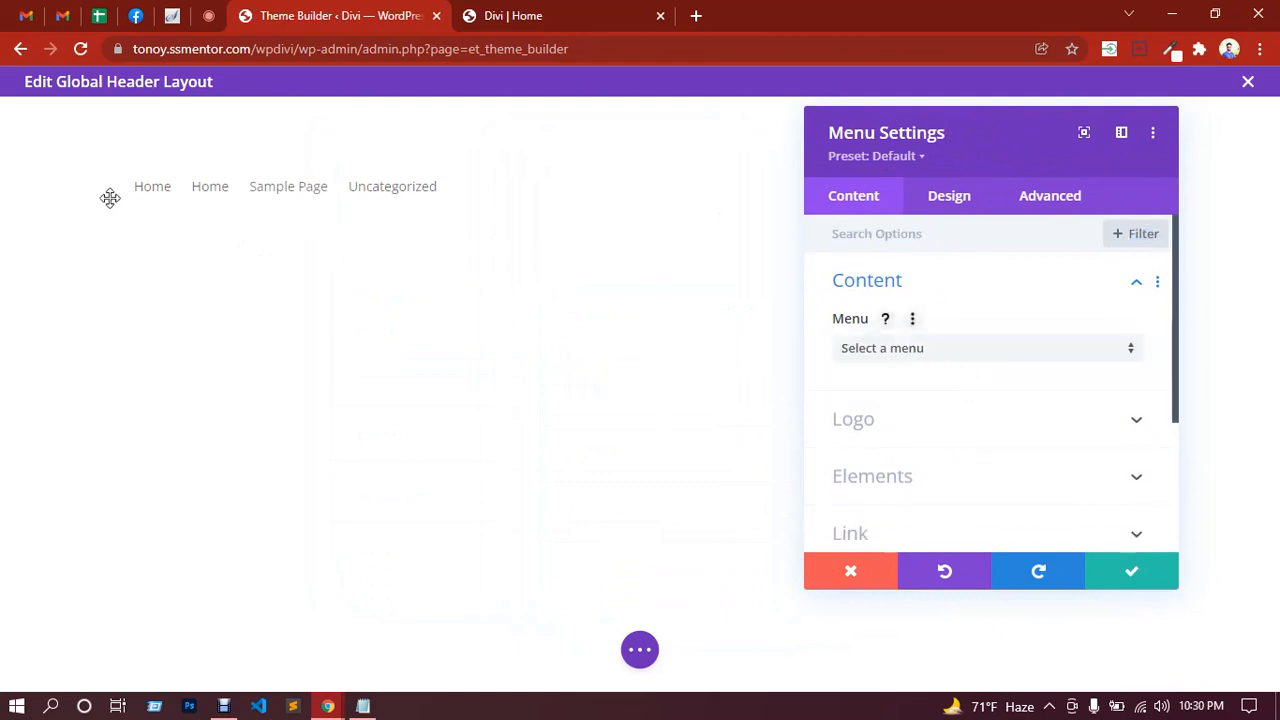
click(884, 430)
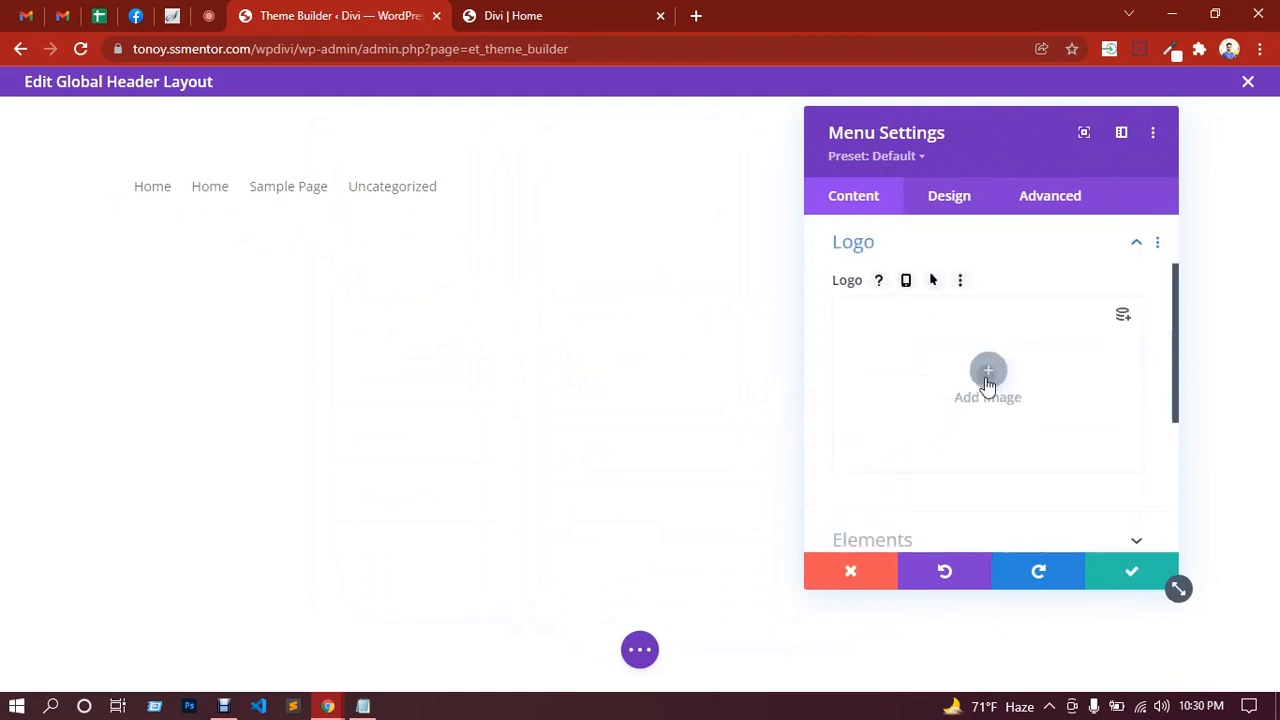
Step: Start adding a logo image by uploading a new file from the computer
click(987, 378)
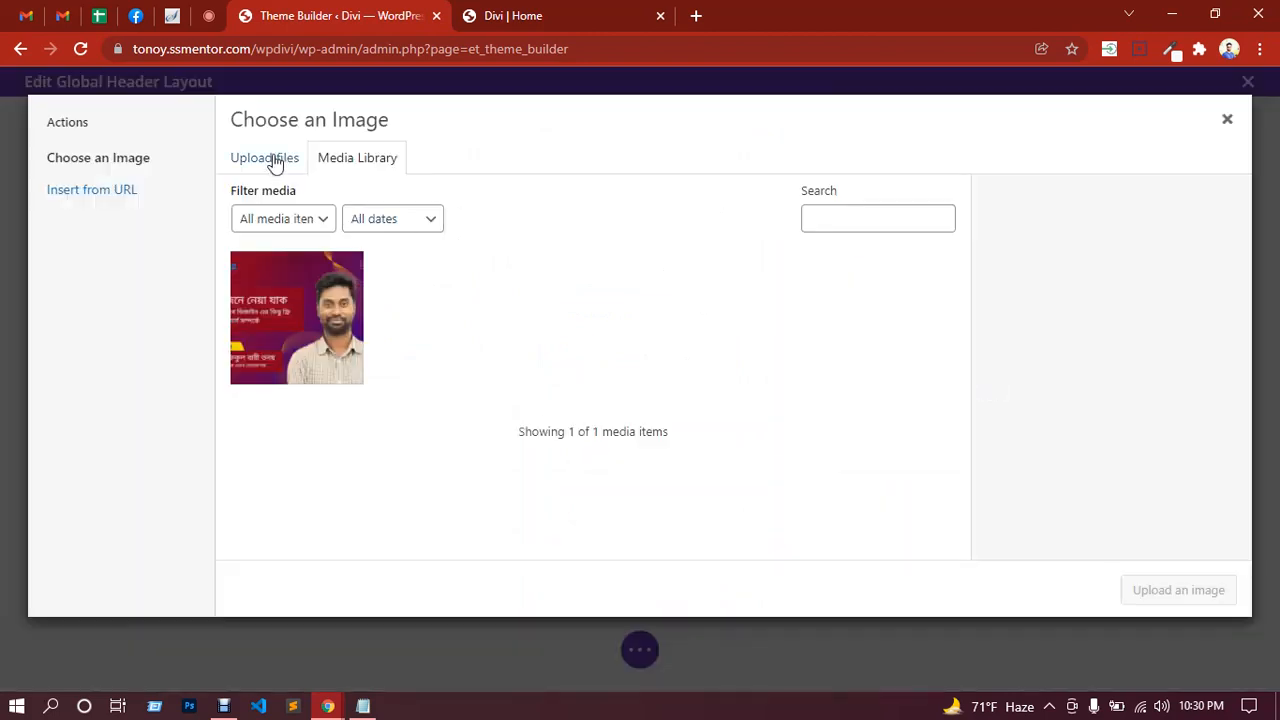
click(275, 160)
click(733, 395)
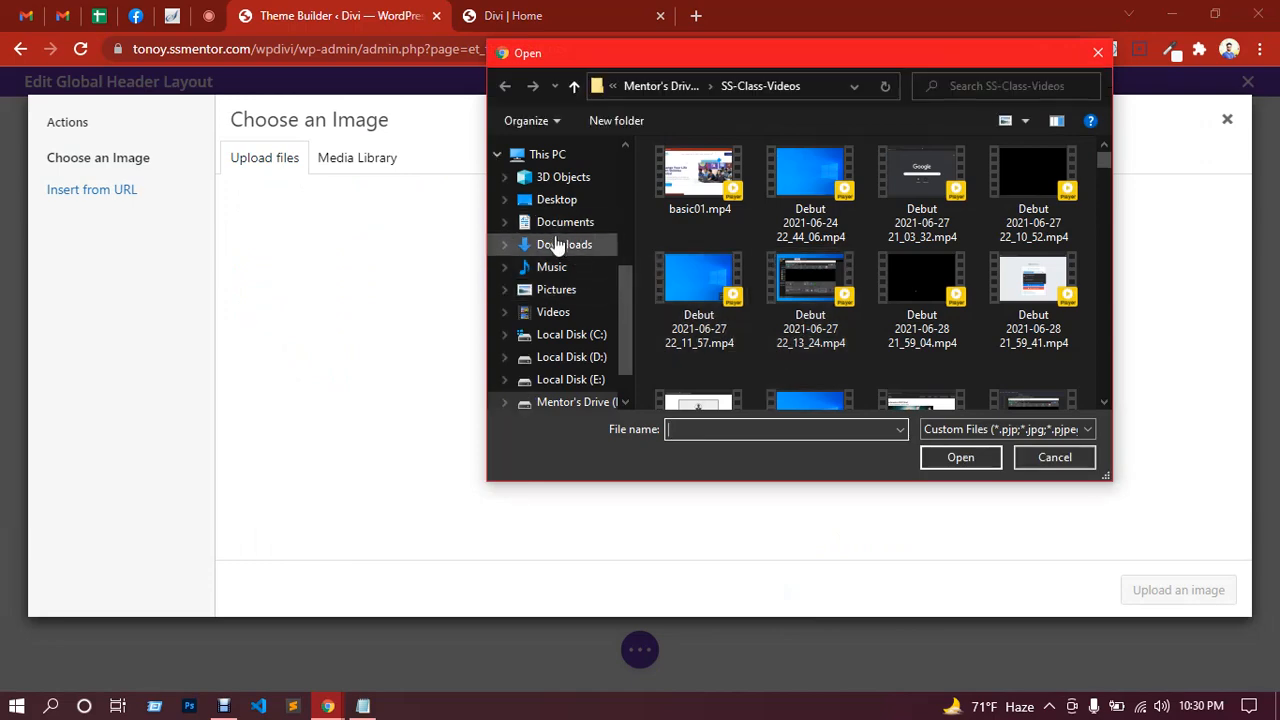
Step: Upload Shikhbe-shobai-logo (2).png from Downloads and set it as the menu logo
click(557, 246)
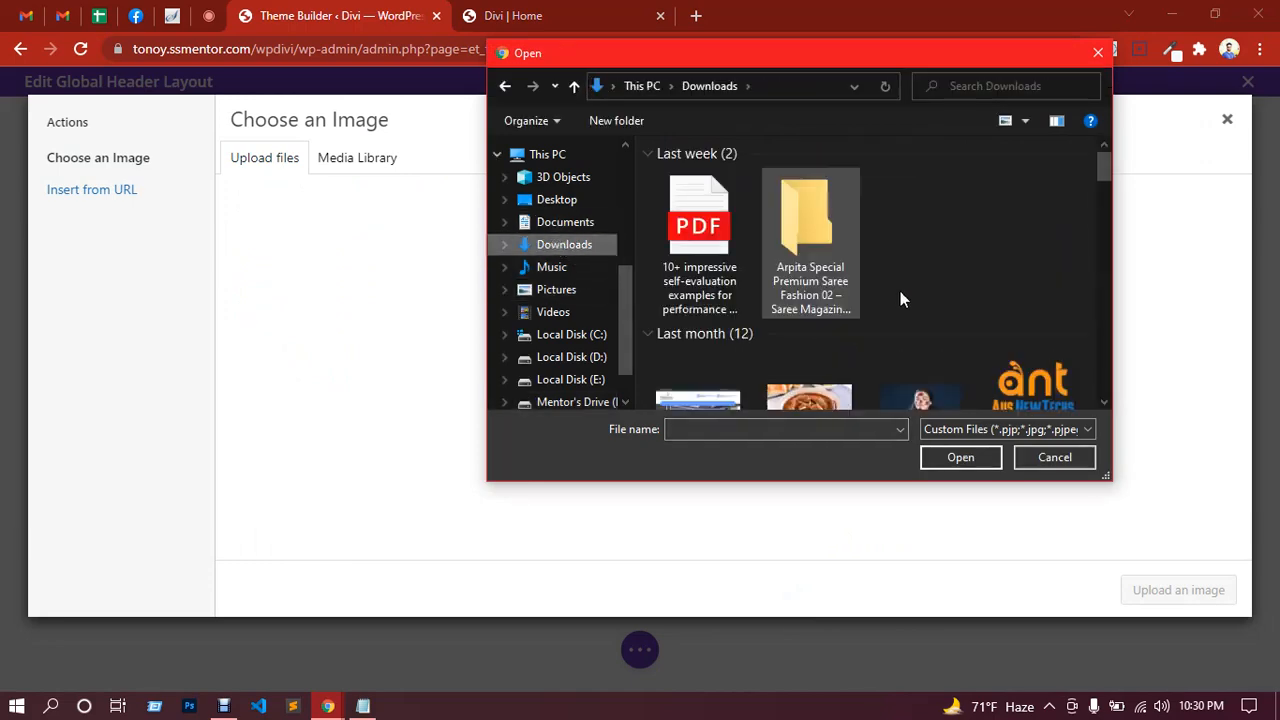
scroll(905, 300, down, 2)
scroll(911, 320, up, 1)
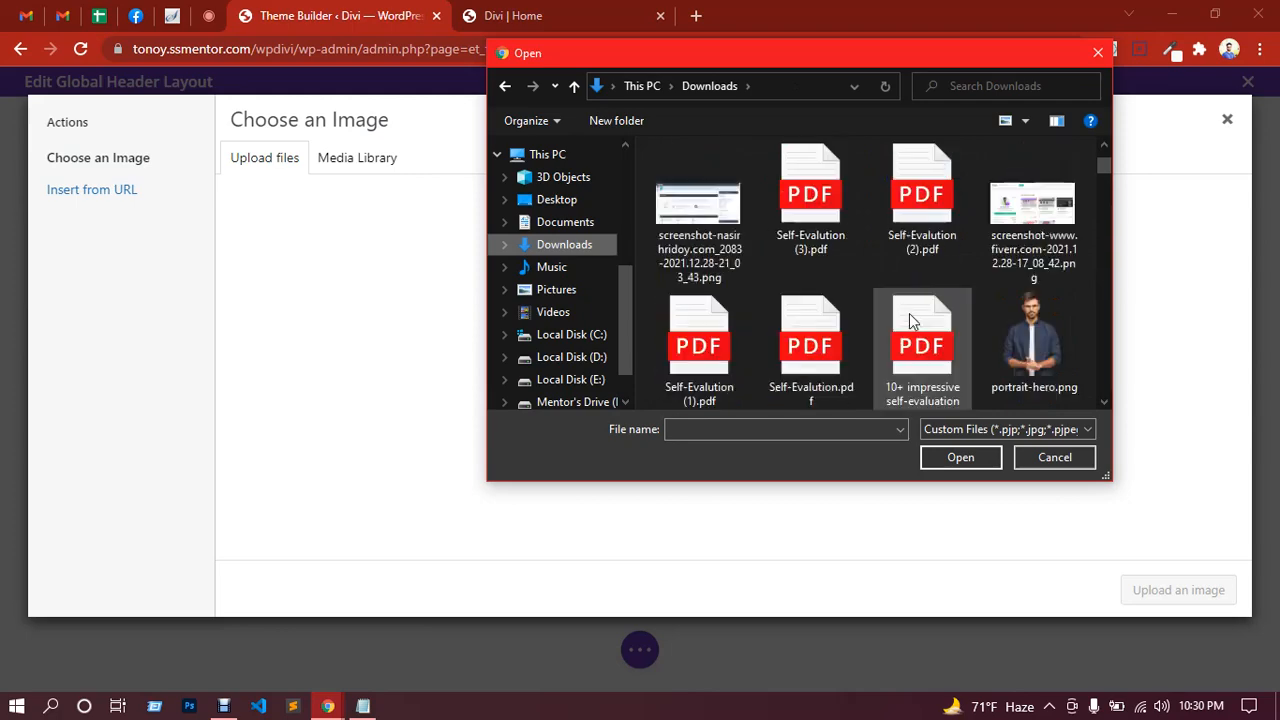
scroll(911, 320, down, 4)
scroll(909, 313, down, 10)
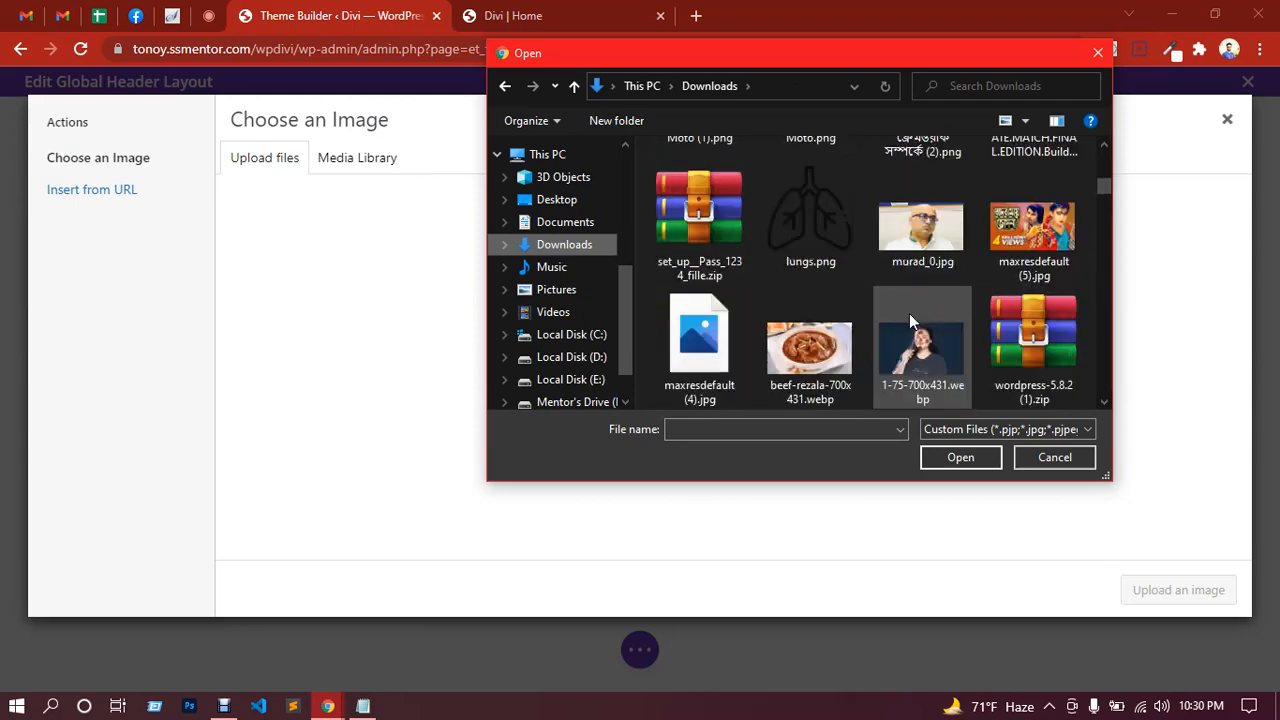
scroll(909, 318, down, 10)
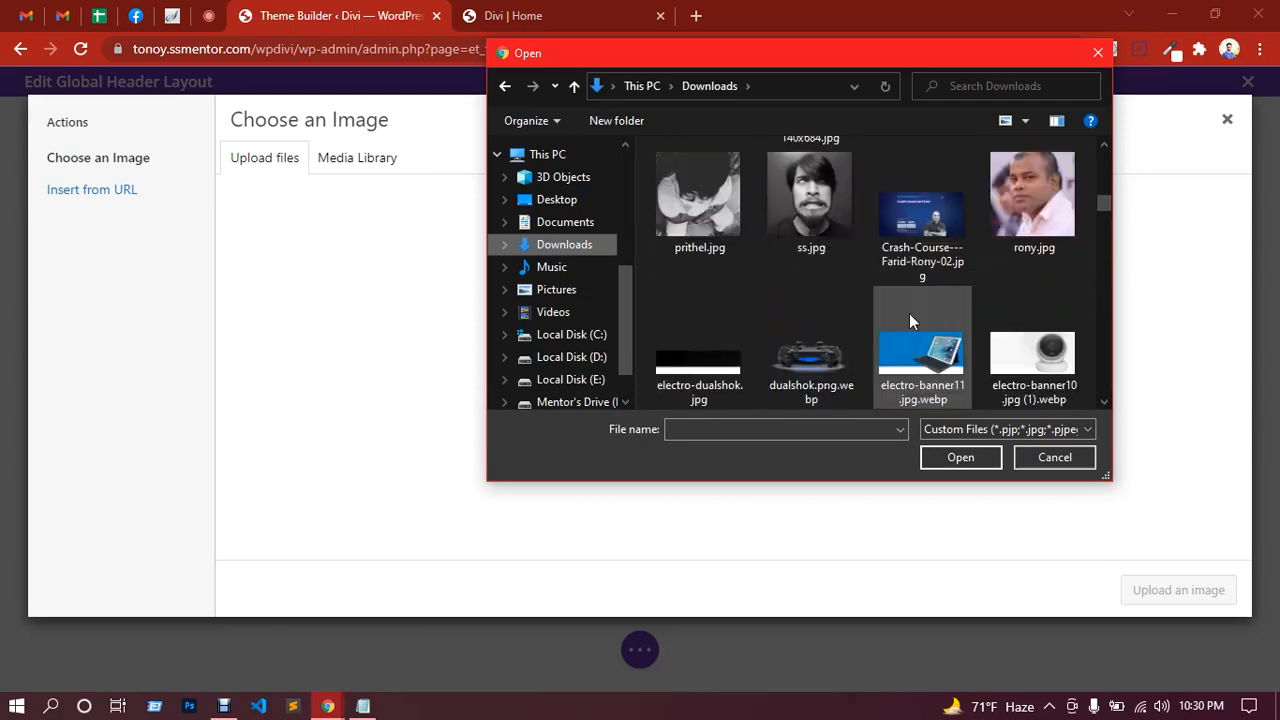
scroll(909, 313, down, 10)
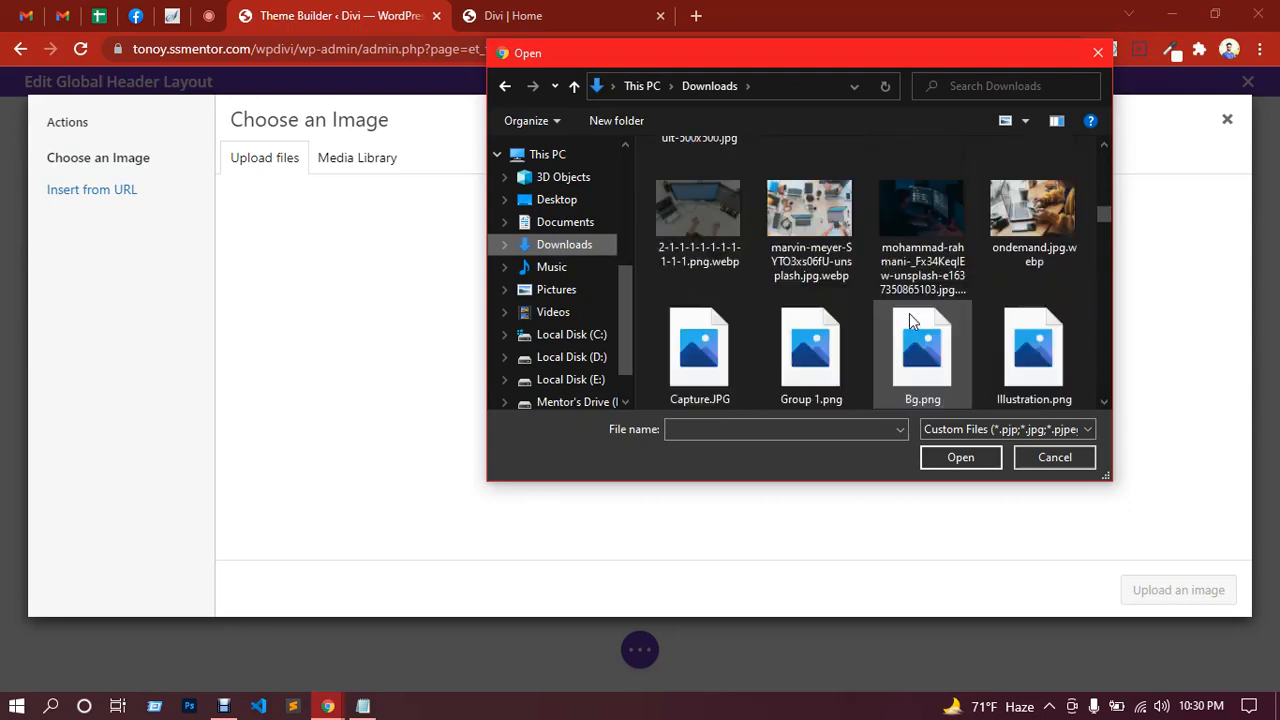
scroll(909, 313, down, 4)
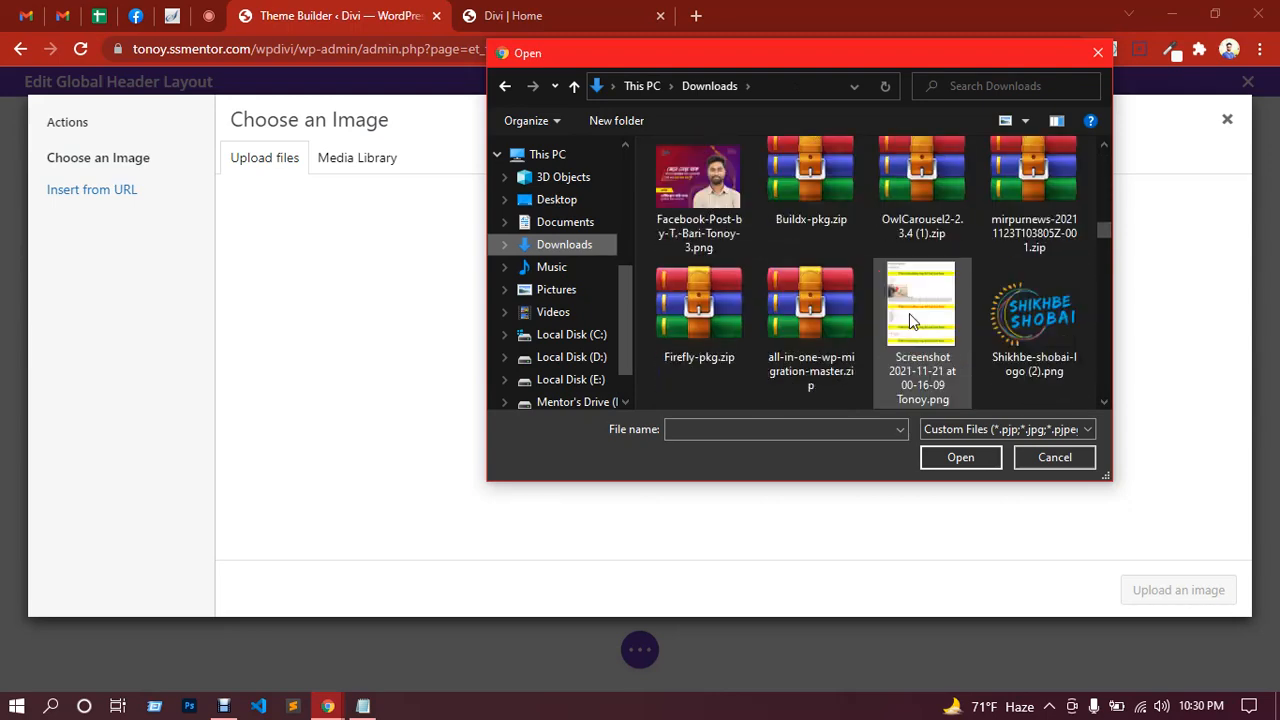
double_click(1012, 312)
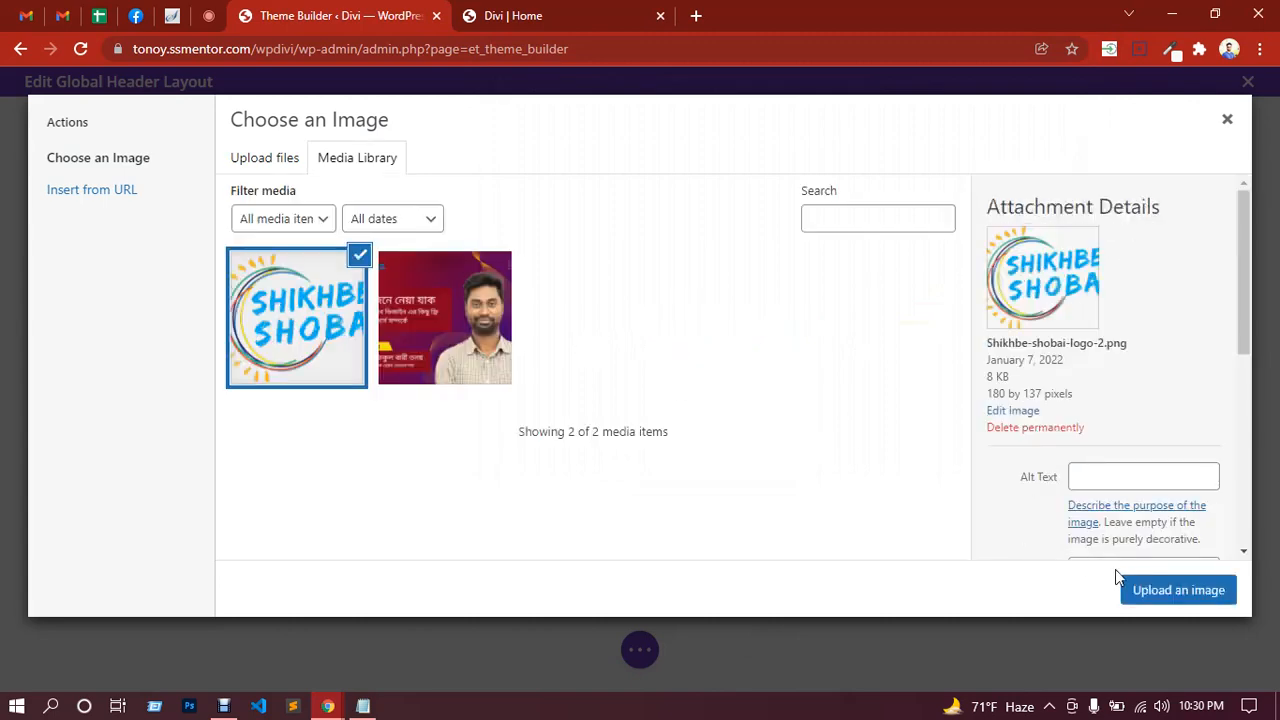
click(1178, 590)
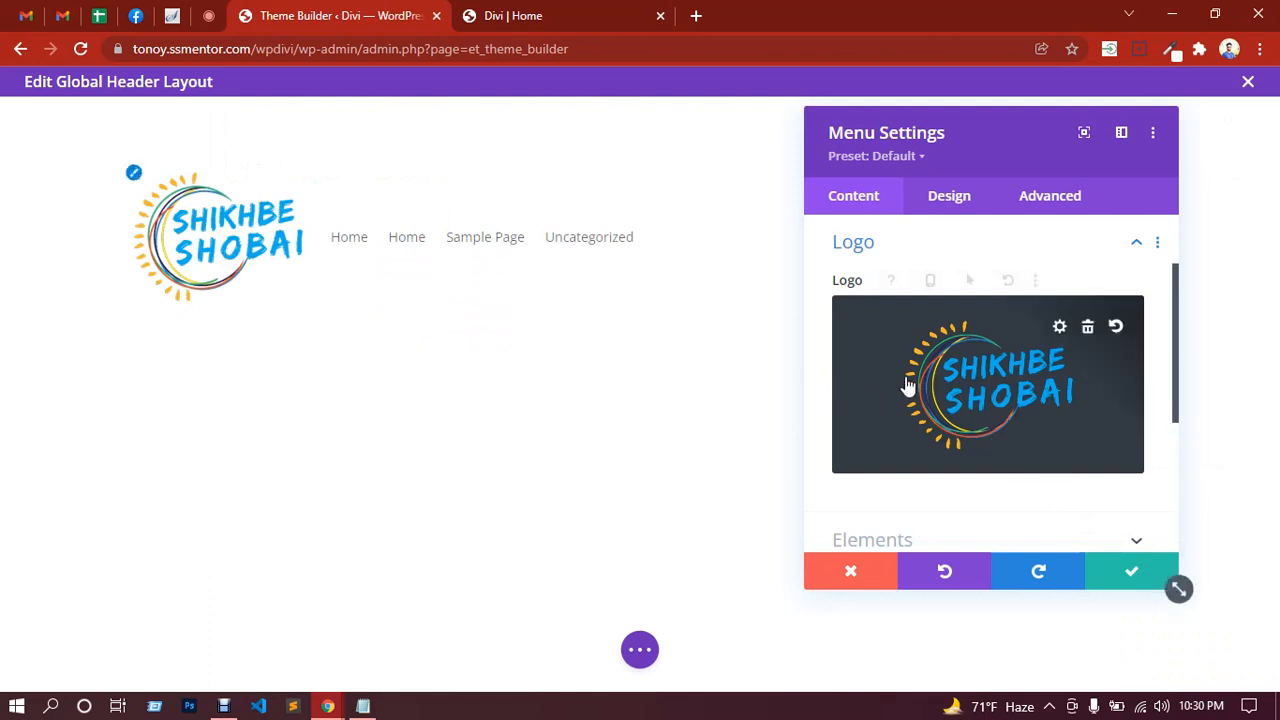
Step: Try the cart and search icons in the header, leaving both hidden
scroll(910, 395, down, 1)
click(940, 458)
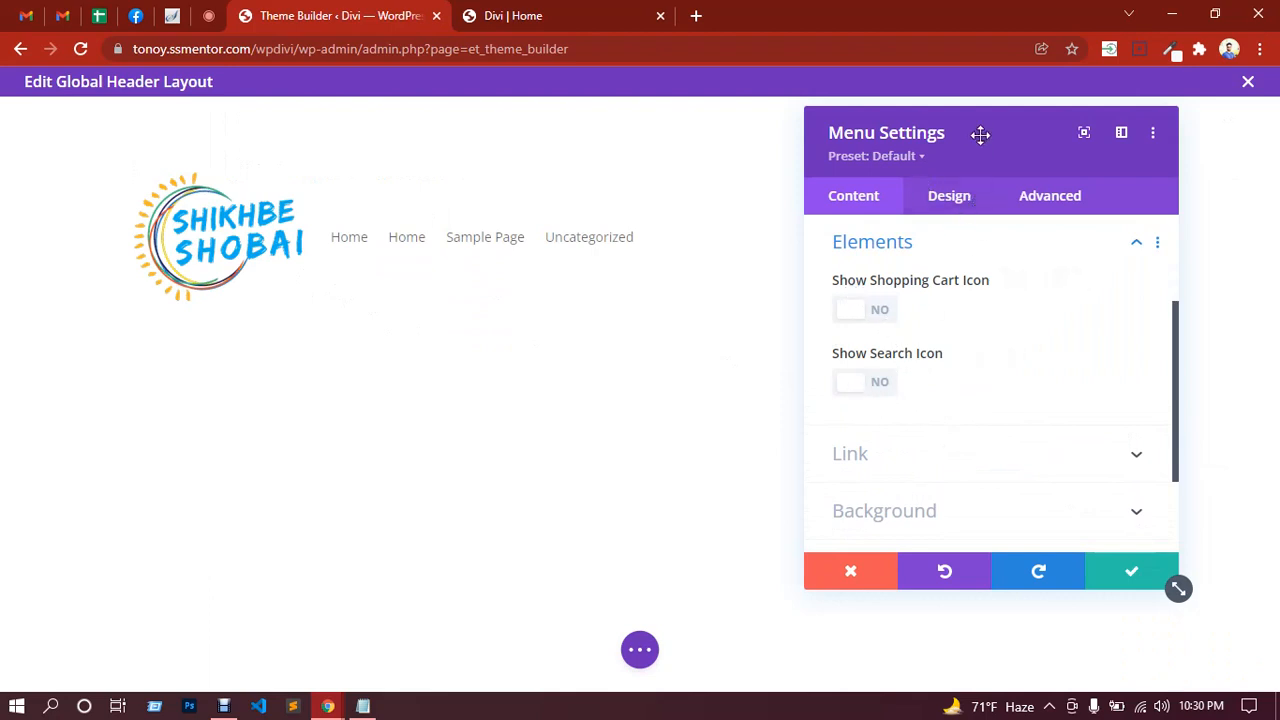
drag(977, 131, 360, 140)
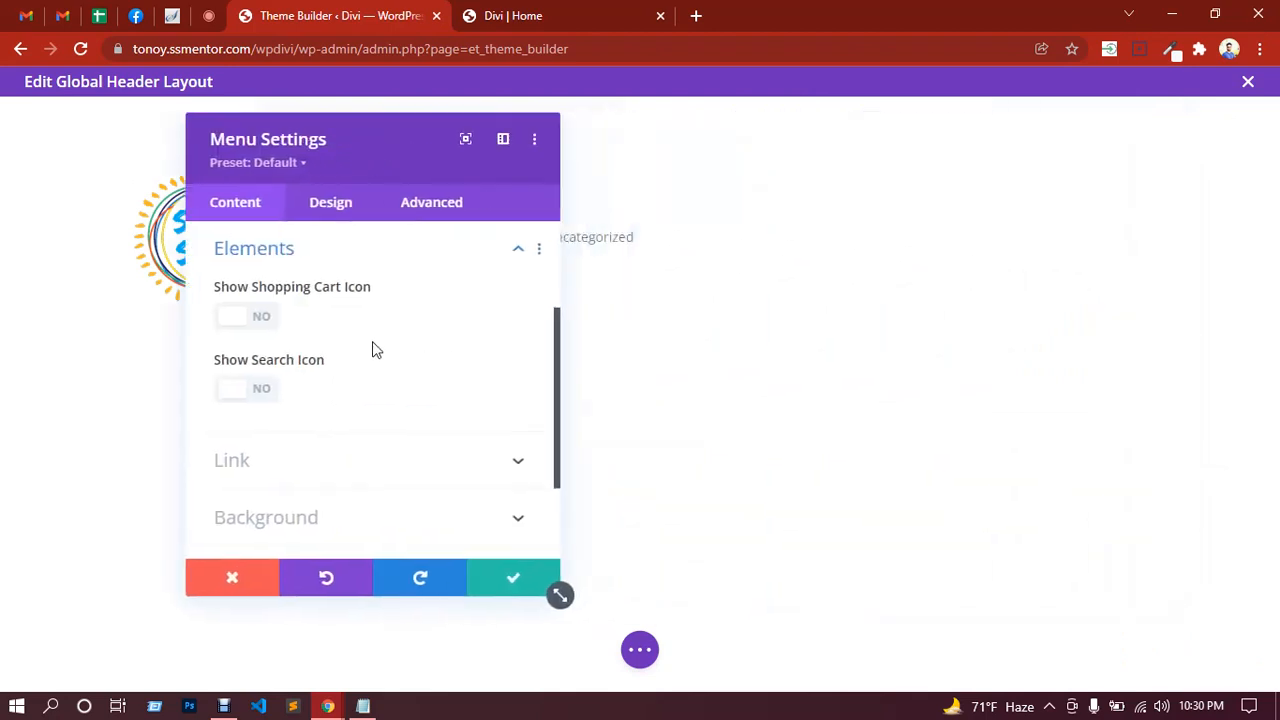
click(259, 320)
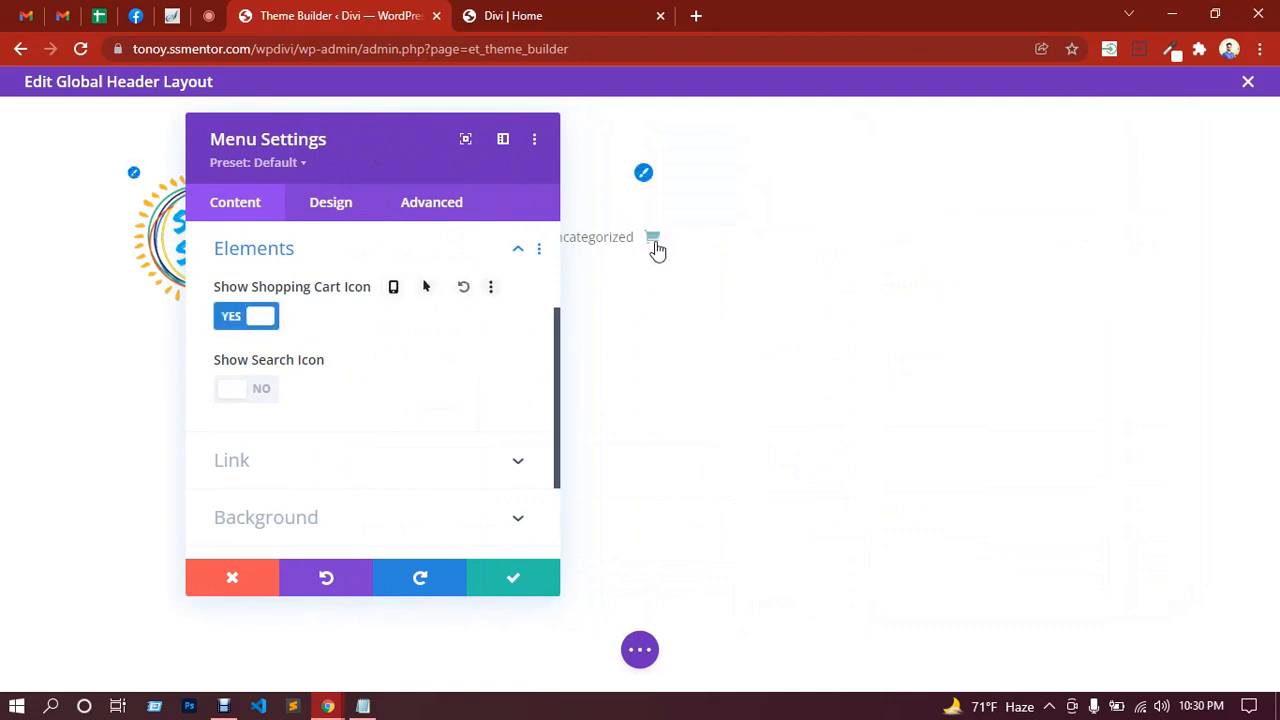
click(238, 322)
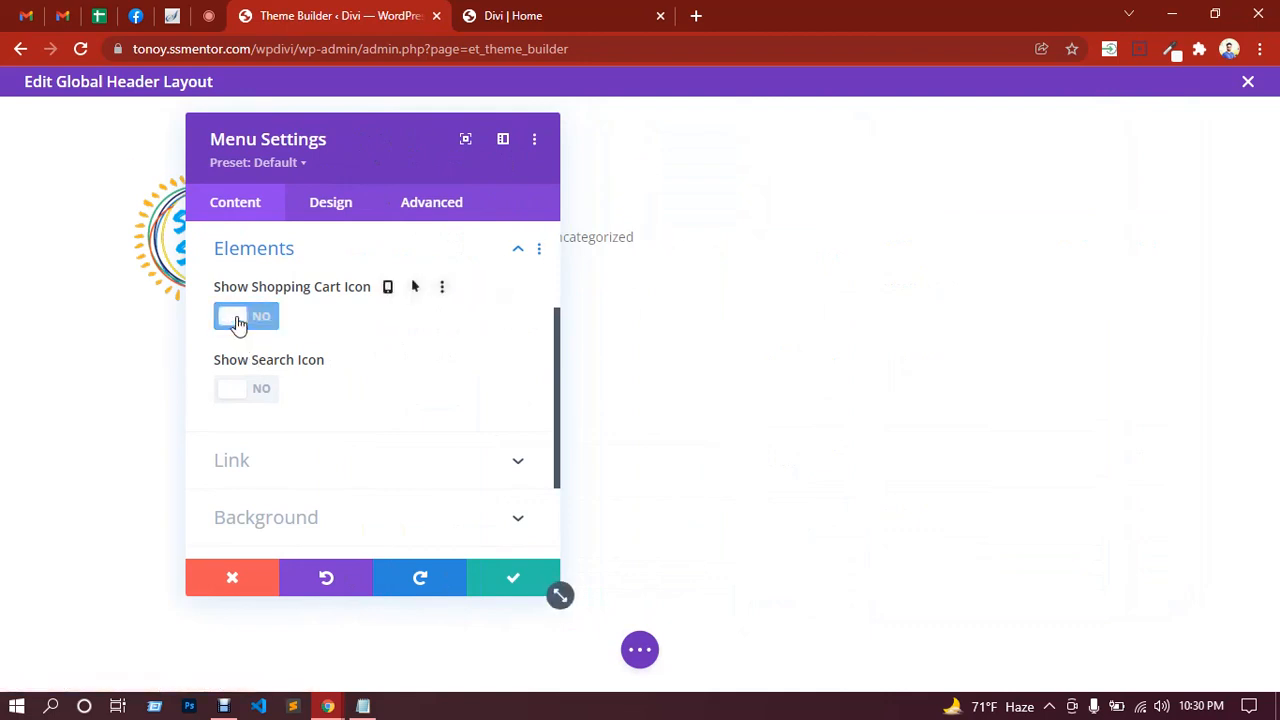
click(262, 395)
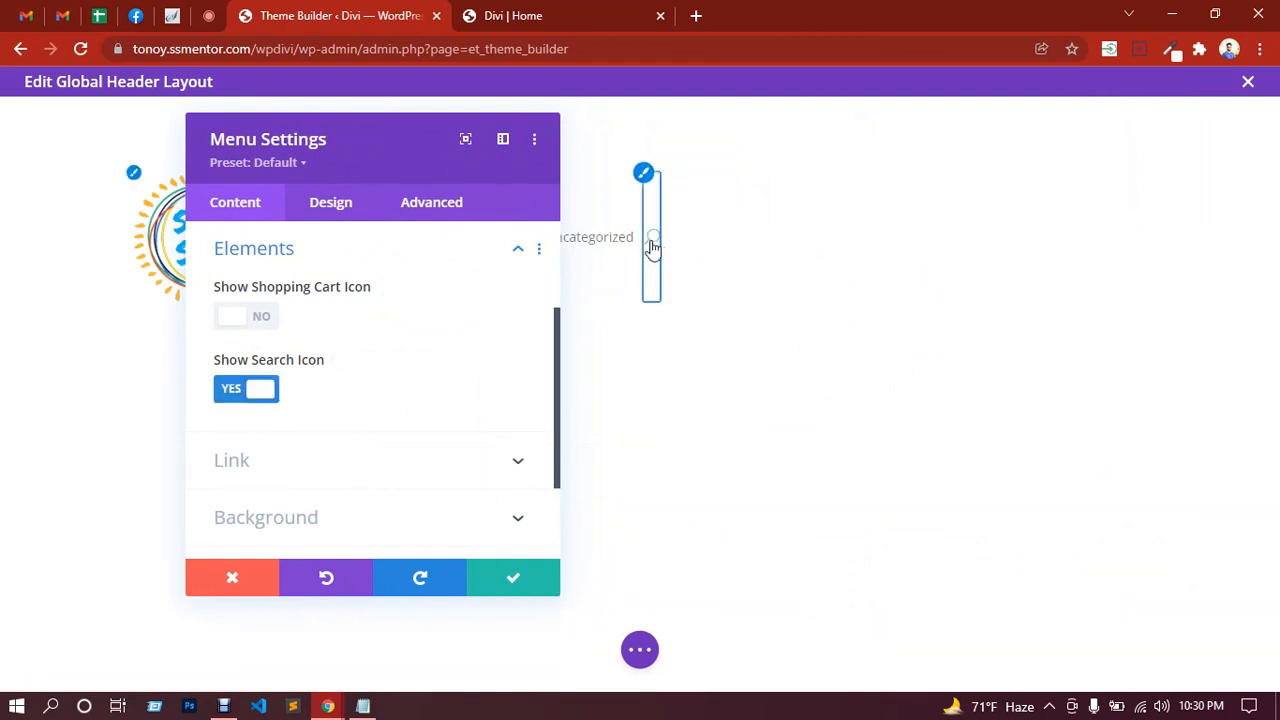
click(227, 400)
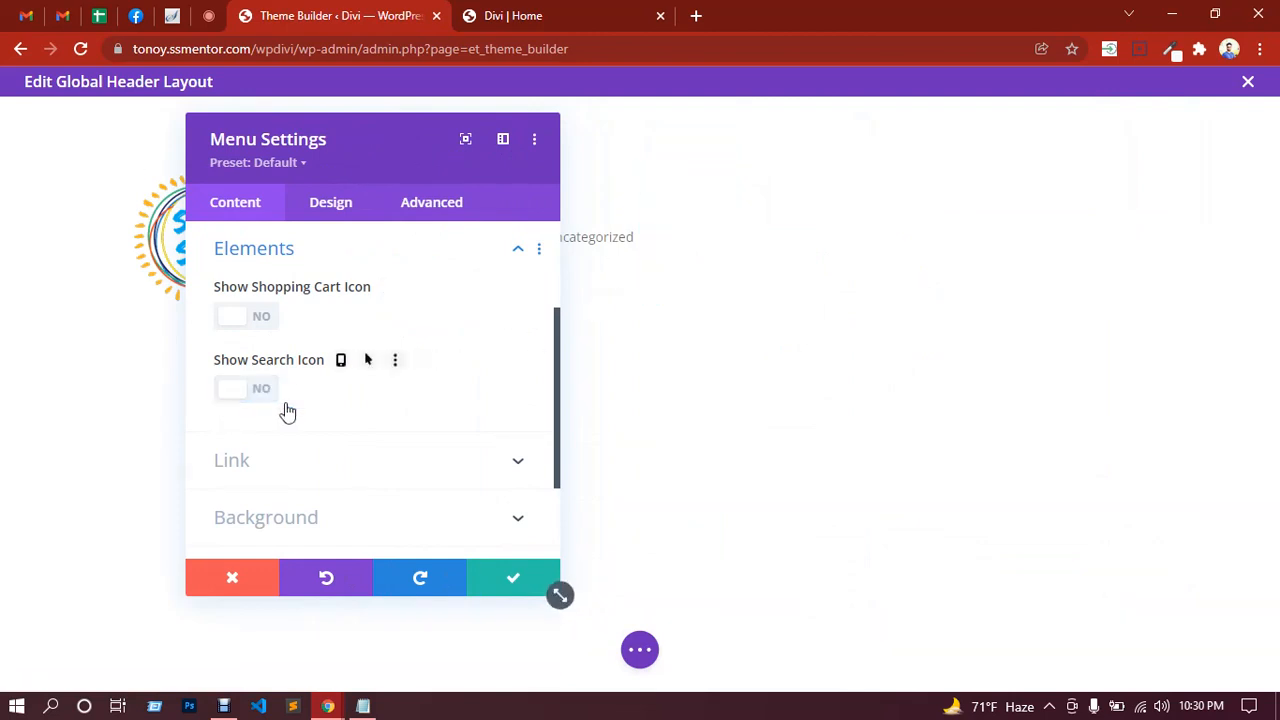
click(326, 470)
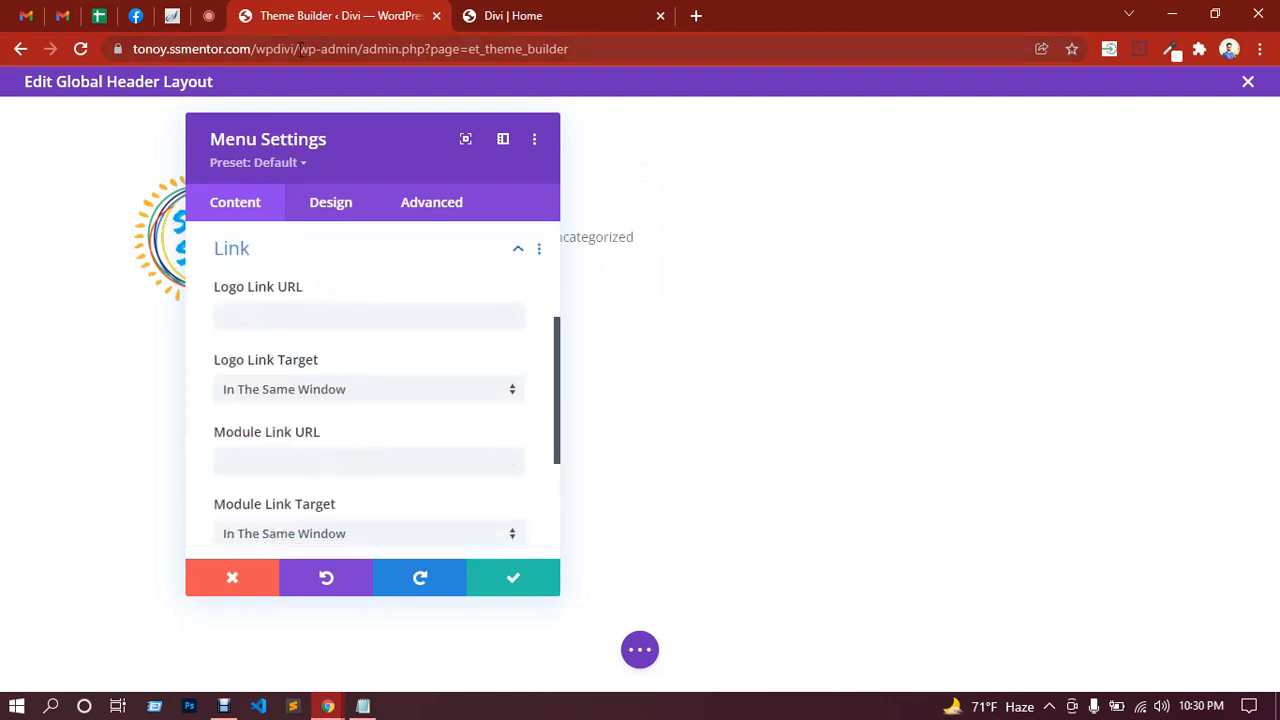
drag(296, 49, 115, 52)
key(ctrl+c)
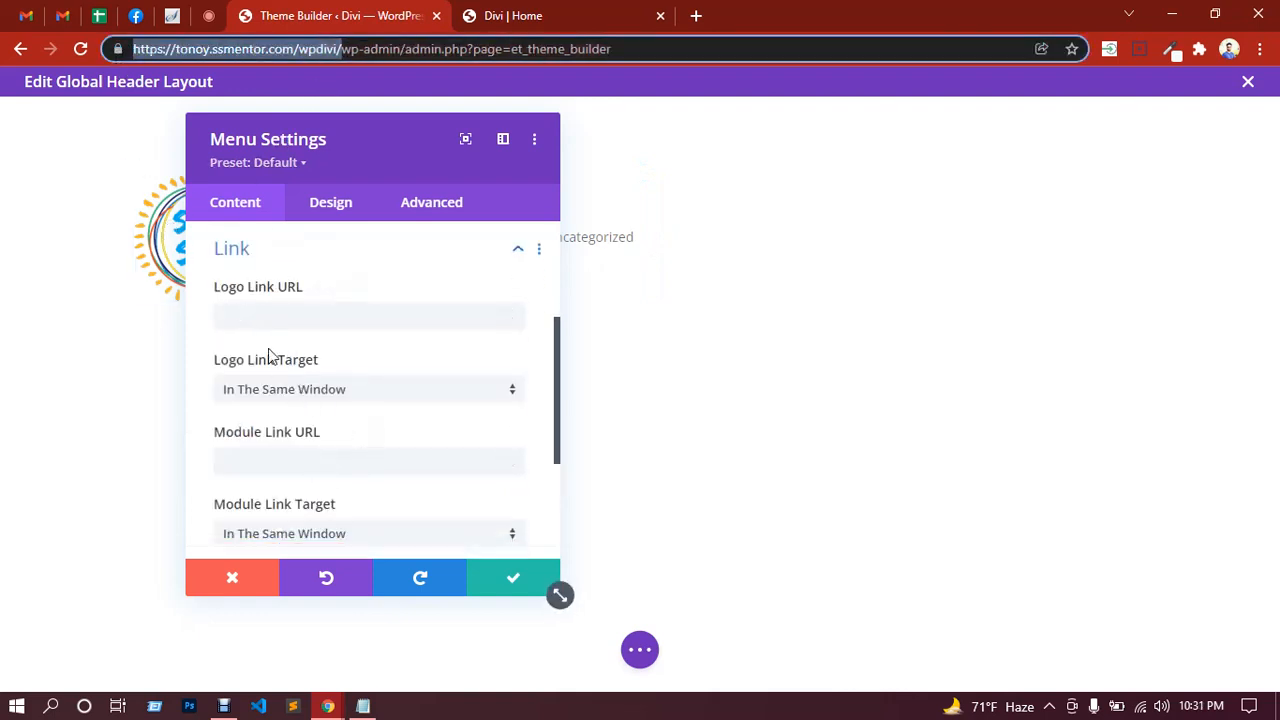
click(265, 319)
key(ctrl+v)
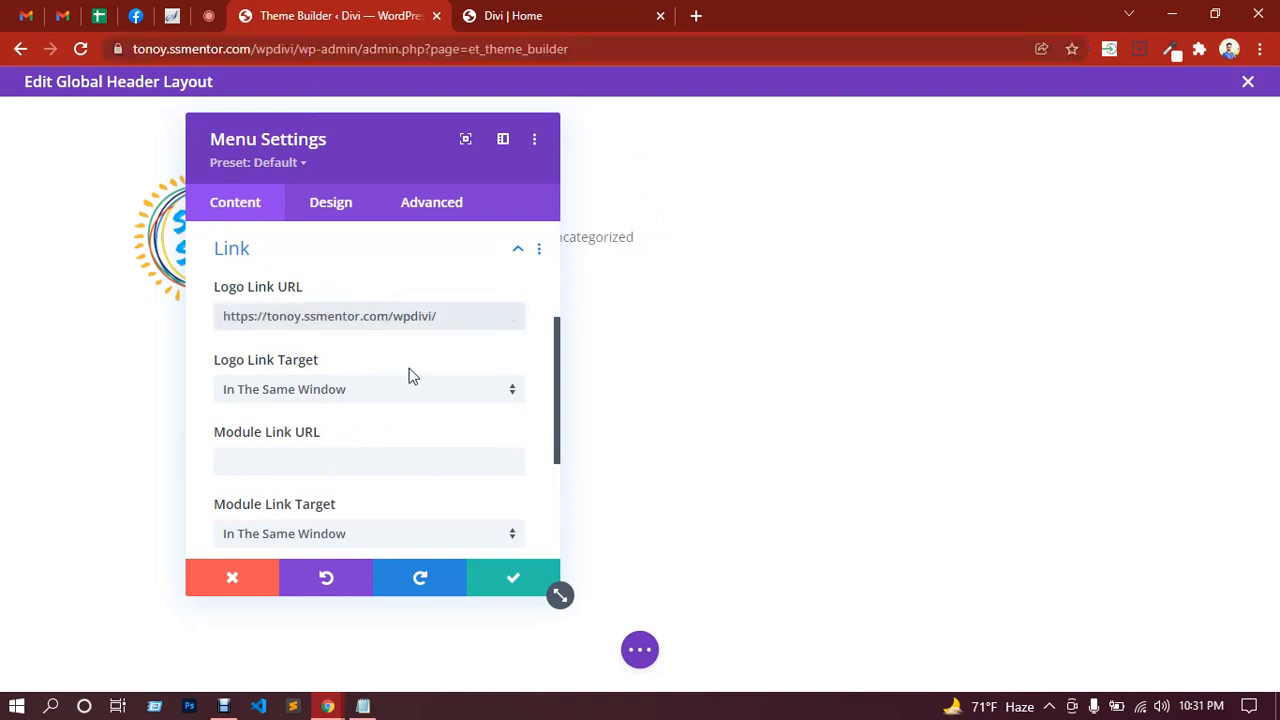
scroll(410, 375, down, 2)
scroll(409, 418, up, 5)
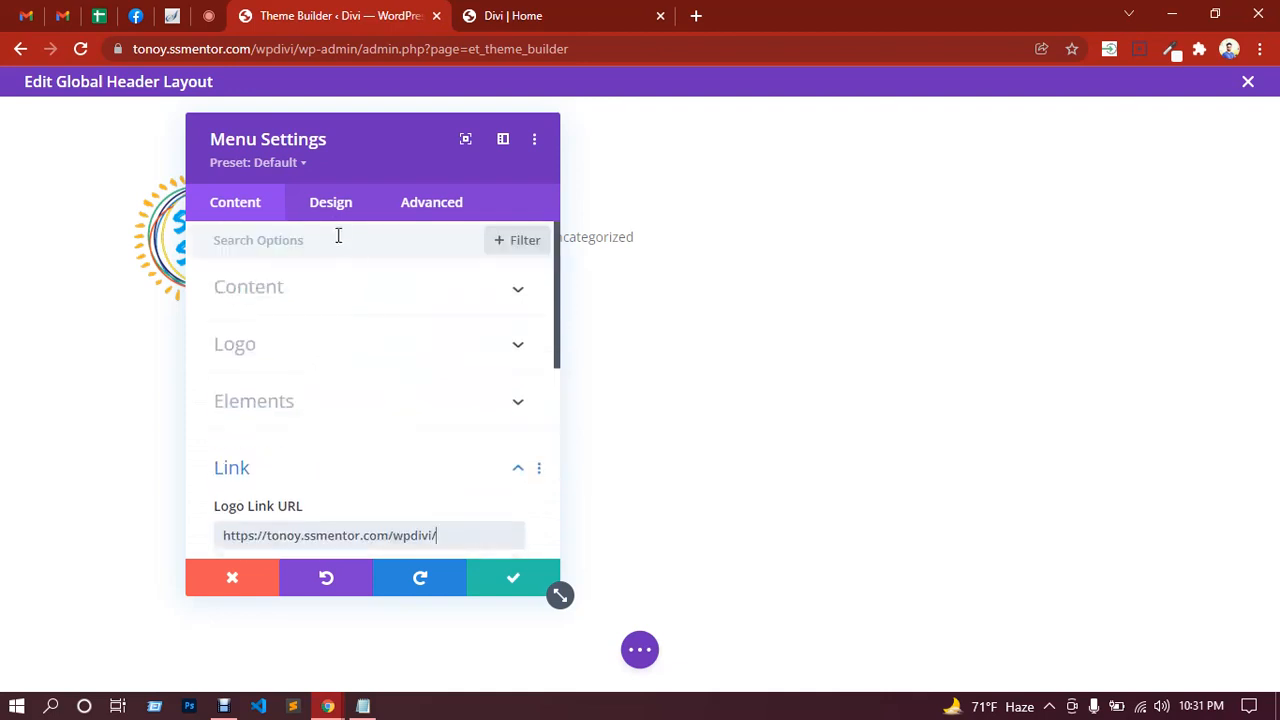
Step: Preview the Centered and Inline Centered Logo menu styles under Design > Layout
click(313, 297)
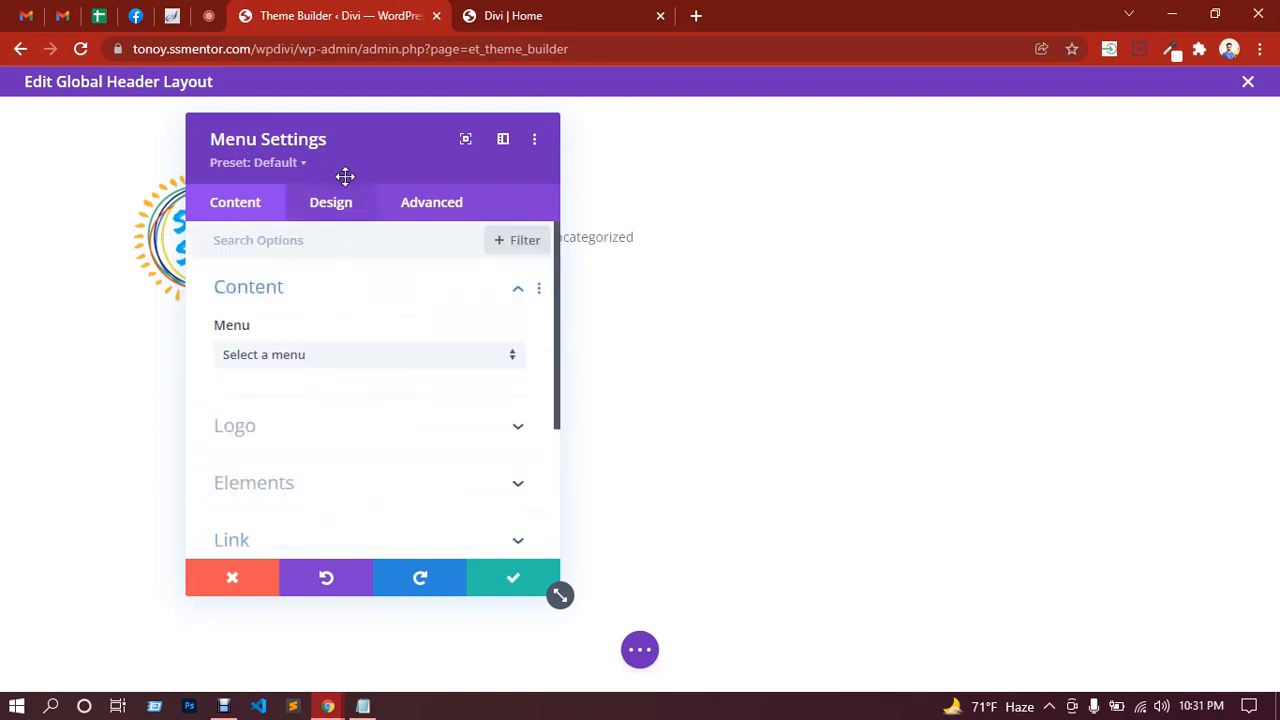
drag(389, 146, 940, 165)
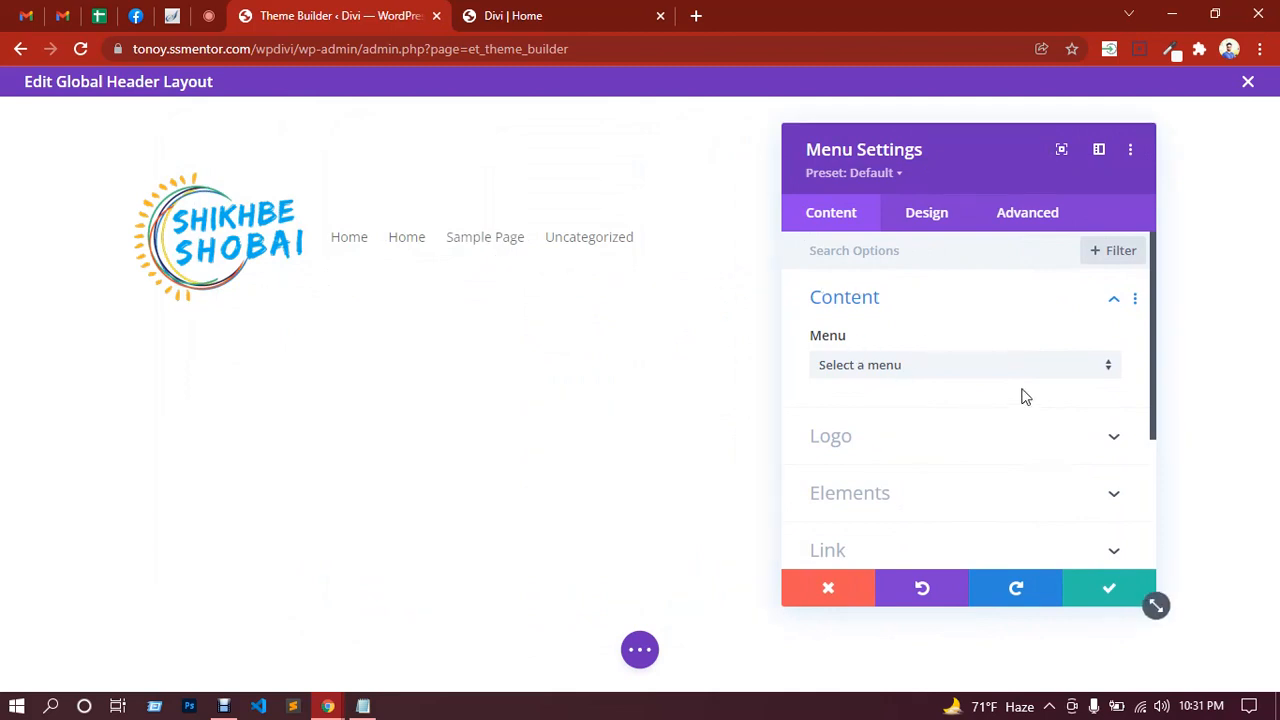
click(929, 222)
click(886, 305)
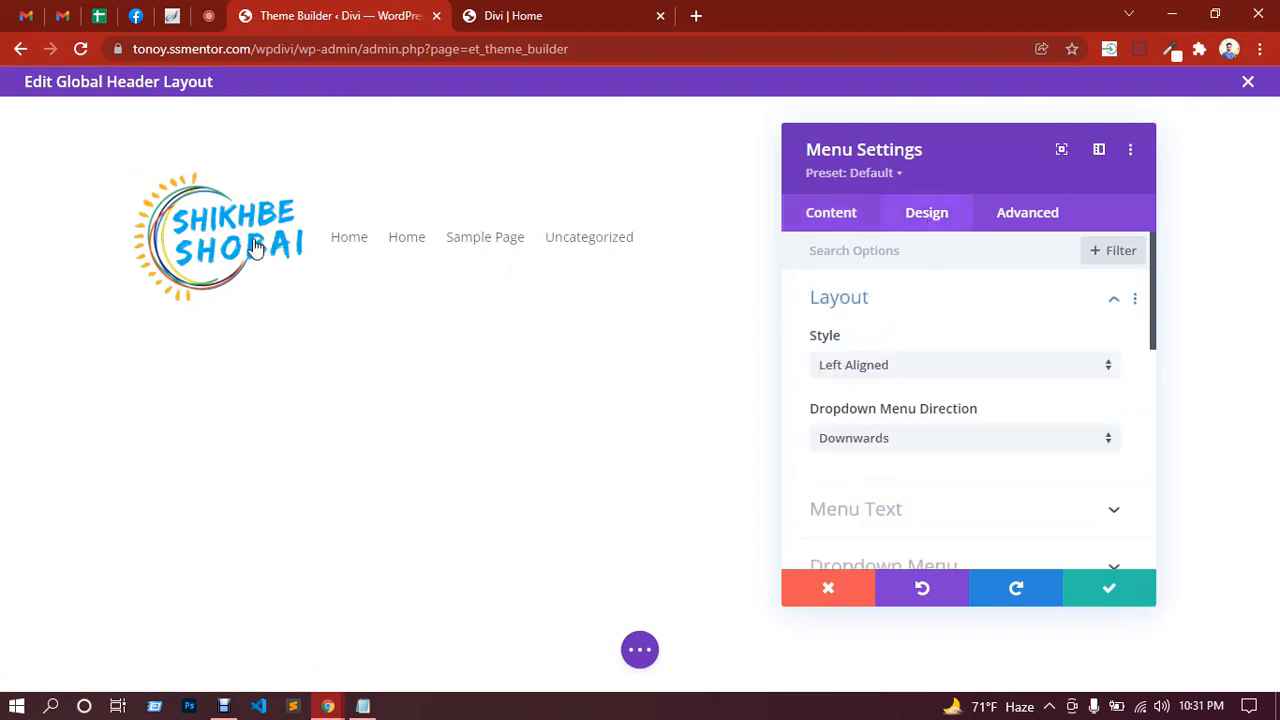
click(950, 370)
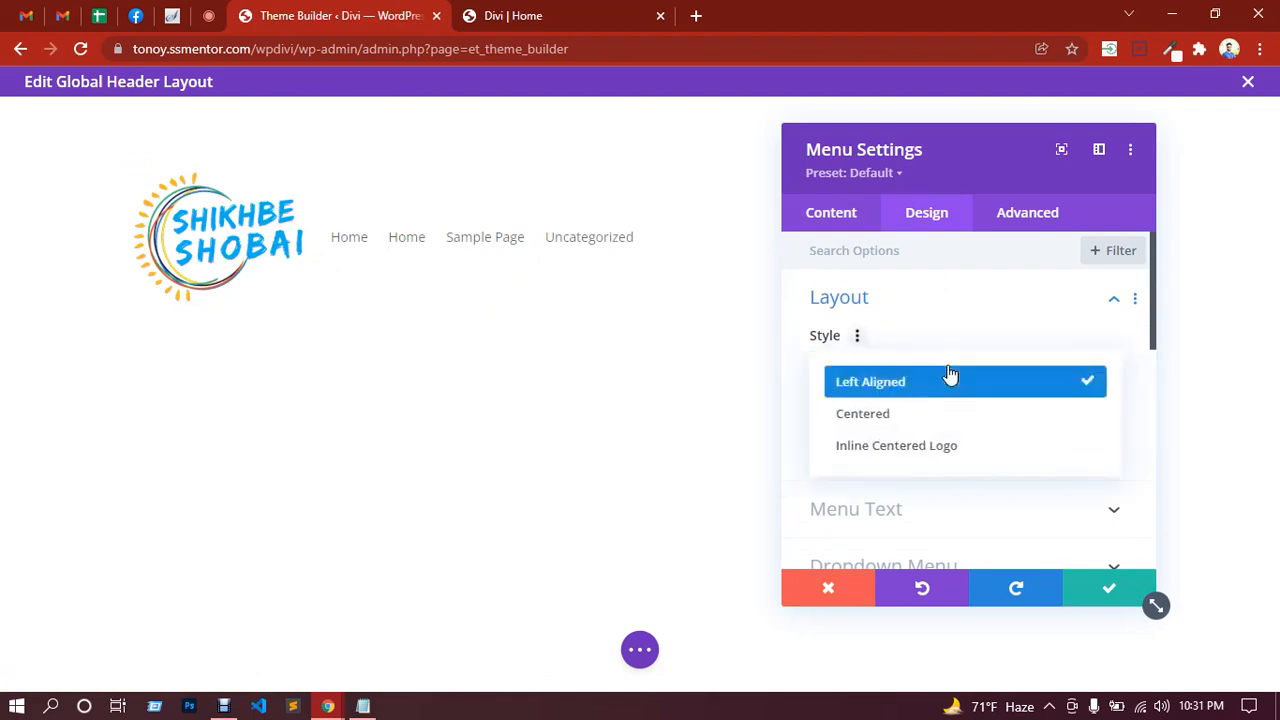
click(887, 418)
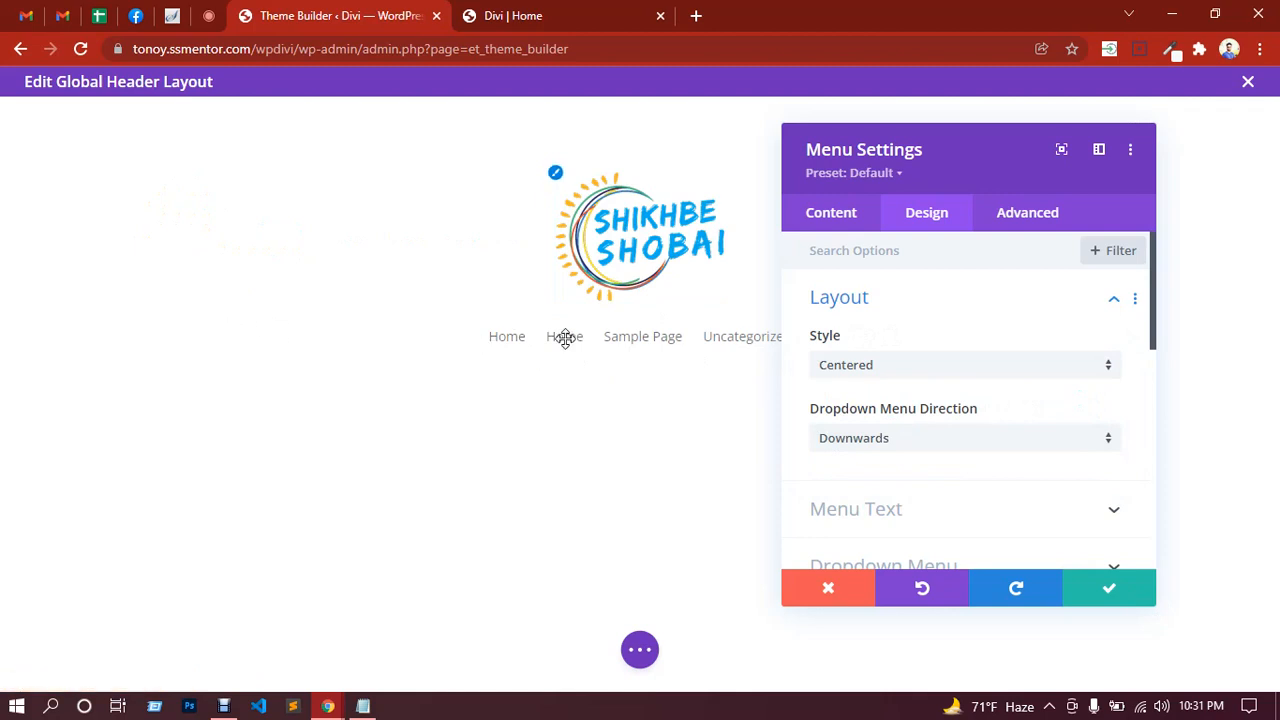
click(907, 371)
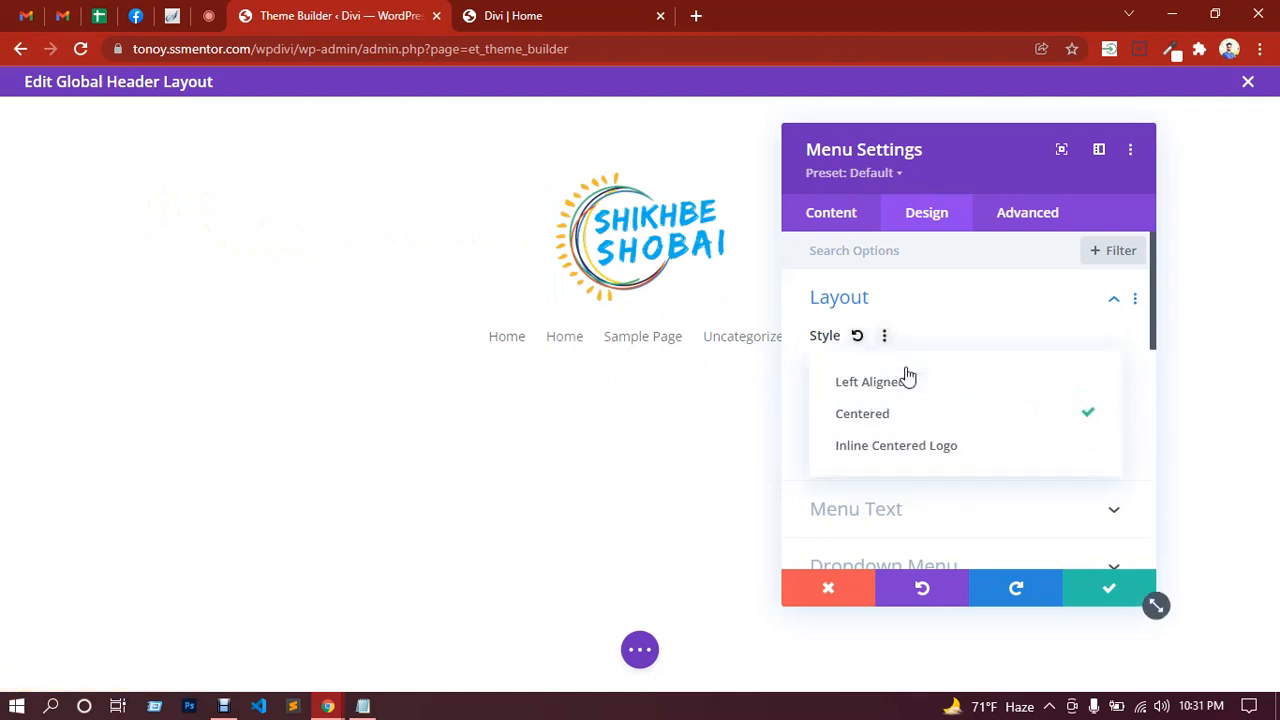
click(895, 456)
Step: Set the menu Style back to Left Aligned
drag(909, 149, 1104, 131)
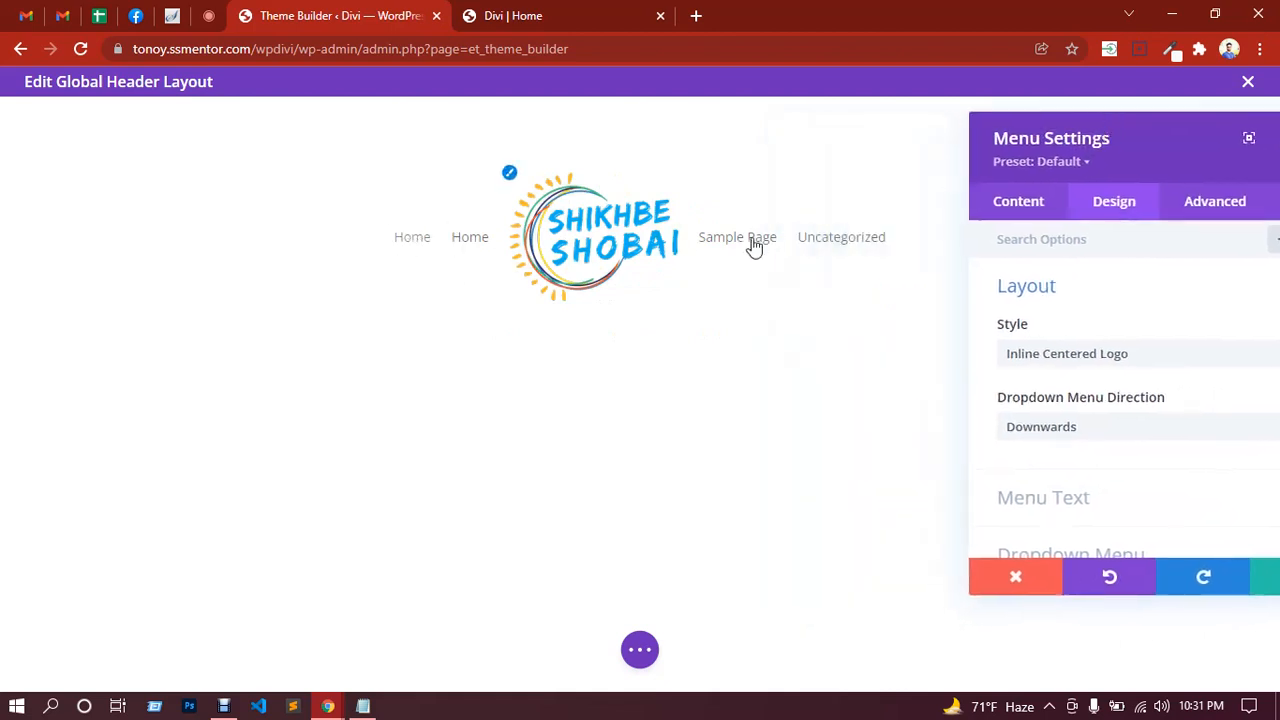
drag(1146, 143, 874, 128)
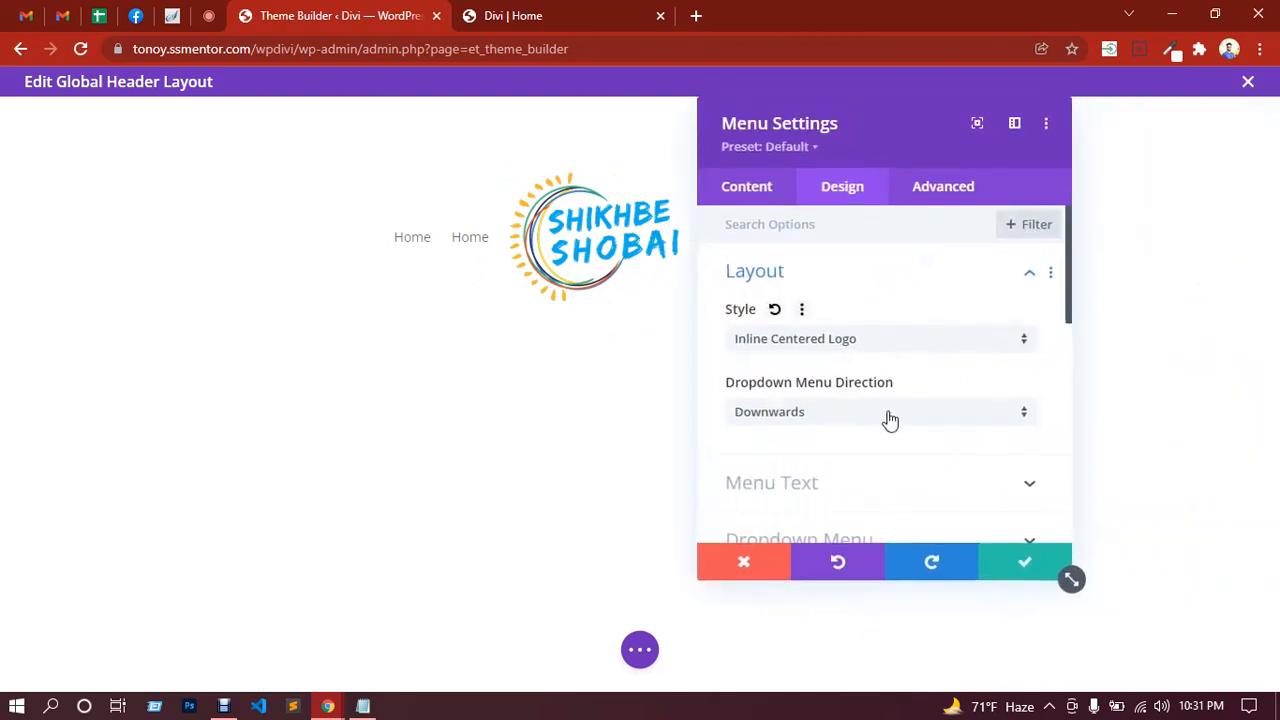
click(889, 349)
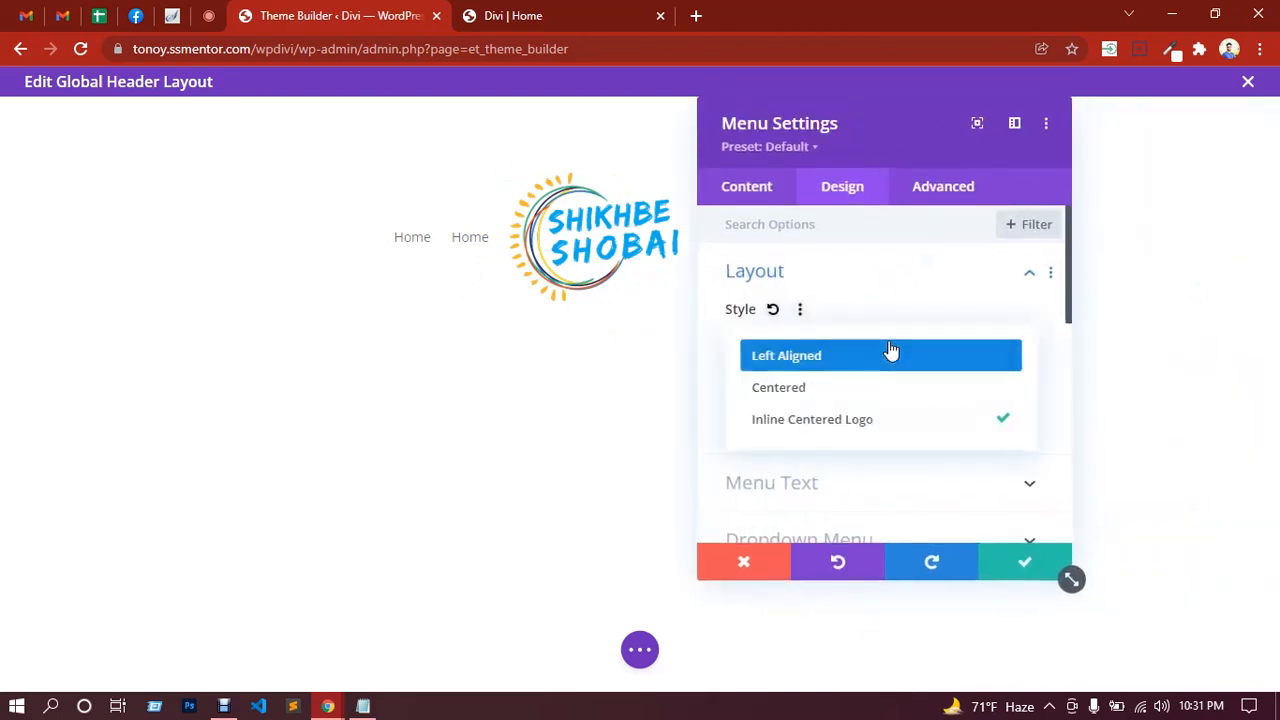
click(806, 358)
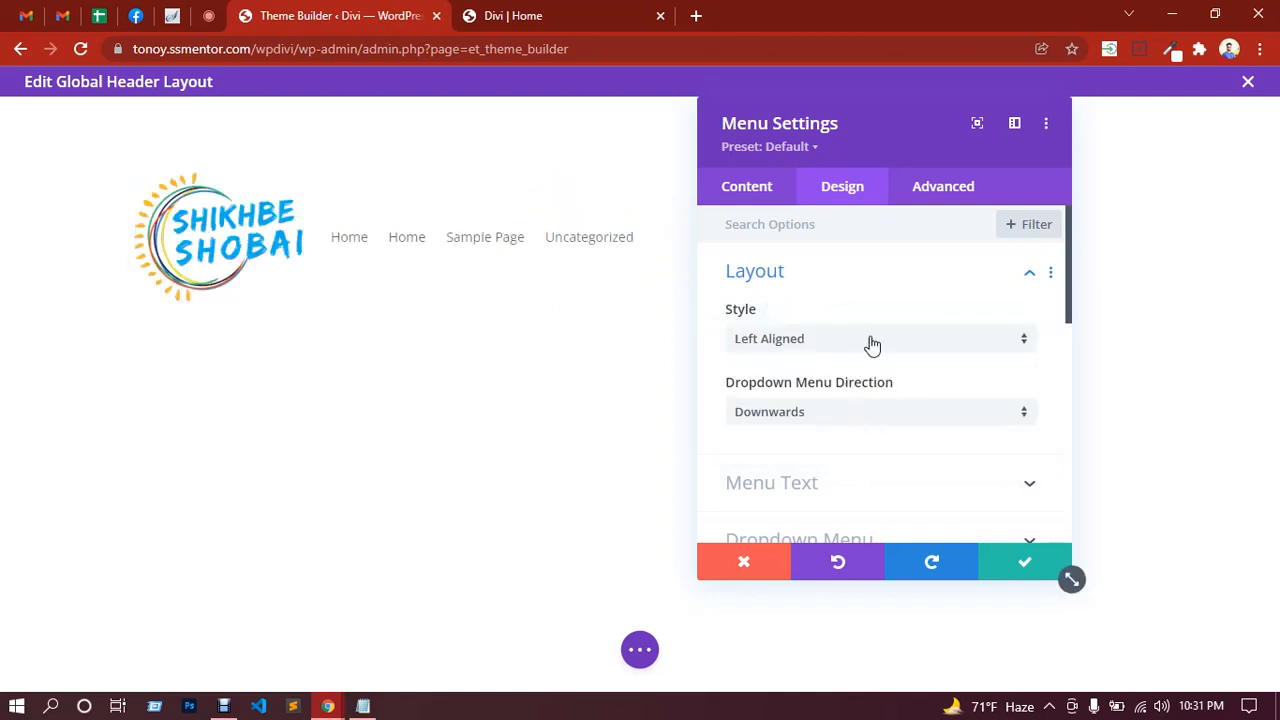
Step: Set the menu text to uppercase and right text alignment in Menu Text options
click(866, 484)
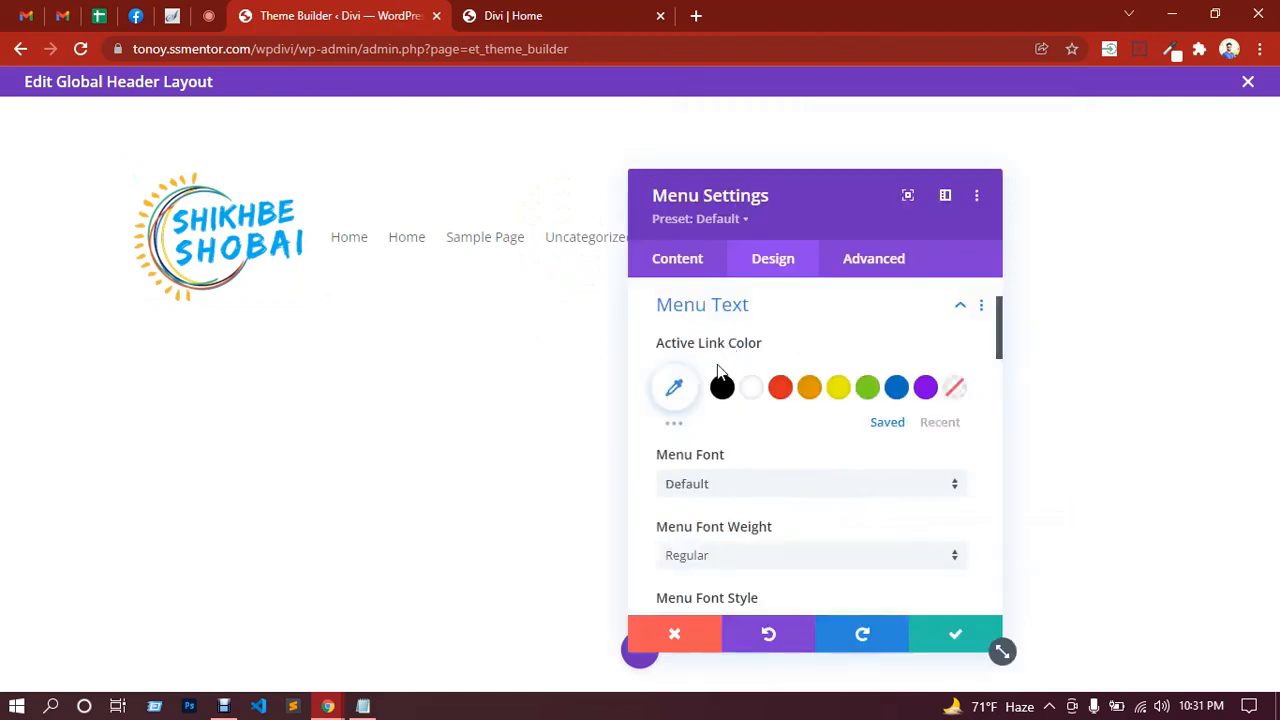
drag(871, 131, 815, 113)
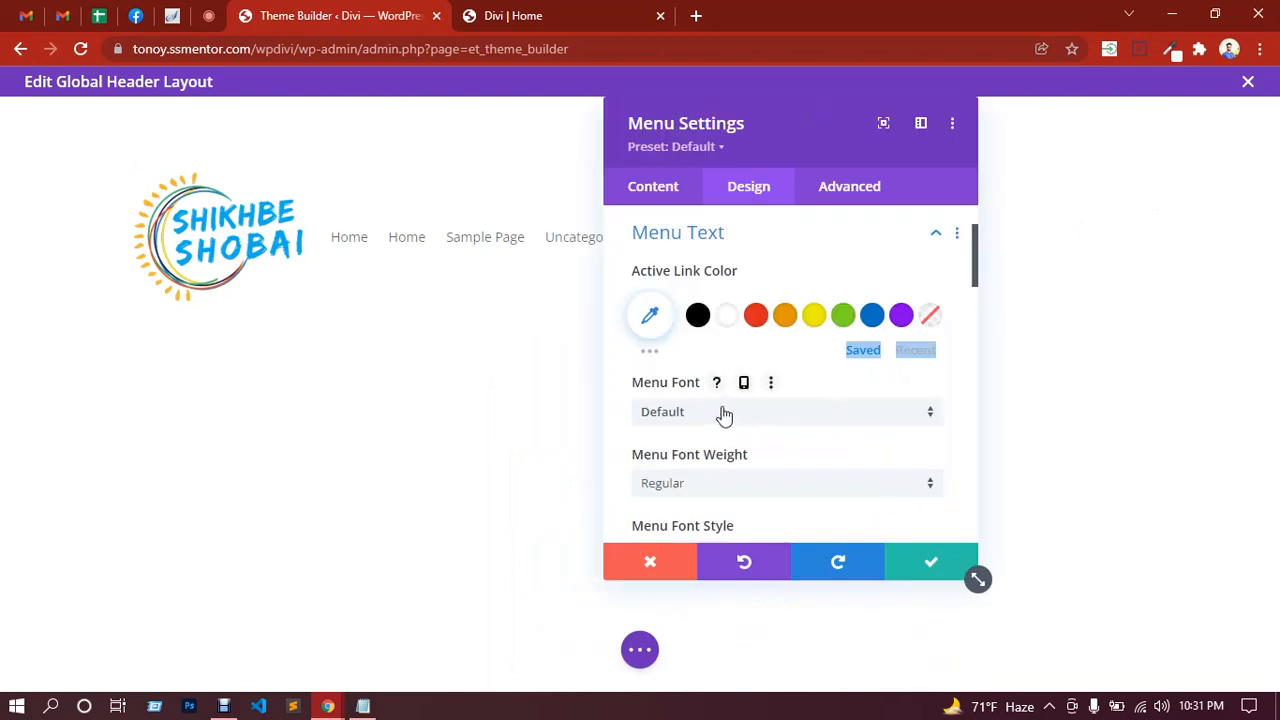
scroll(736, 420, down, 5)
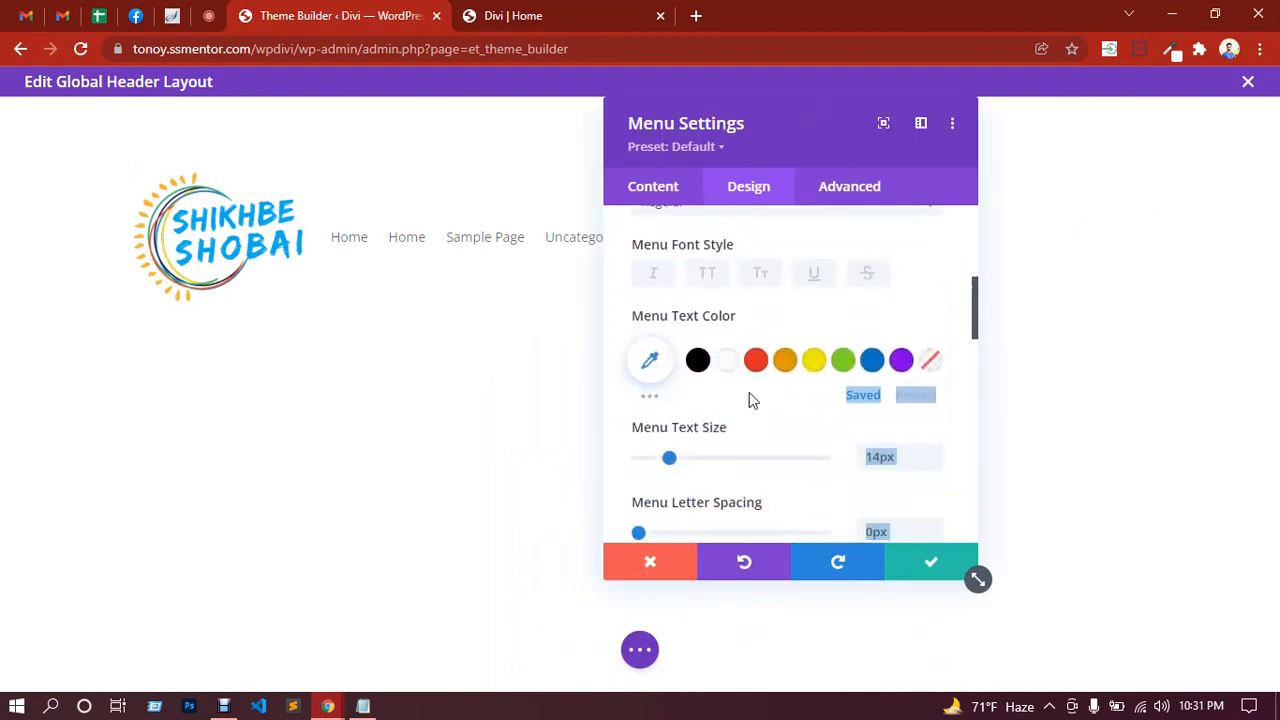
scroll(753, 404, up, 3)
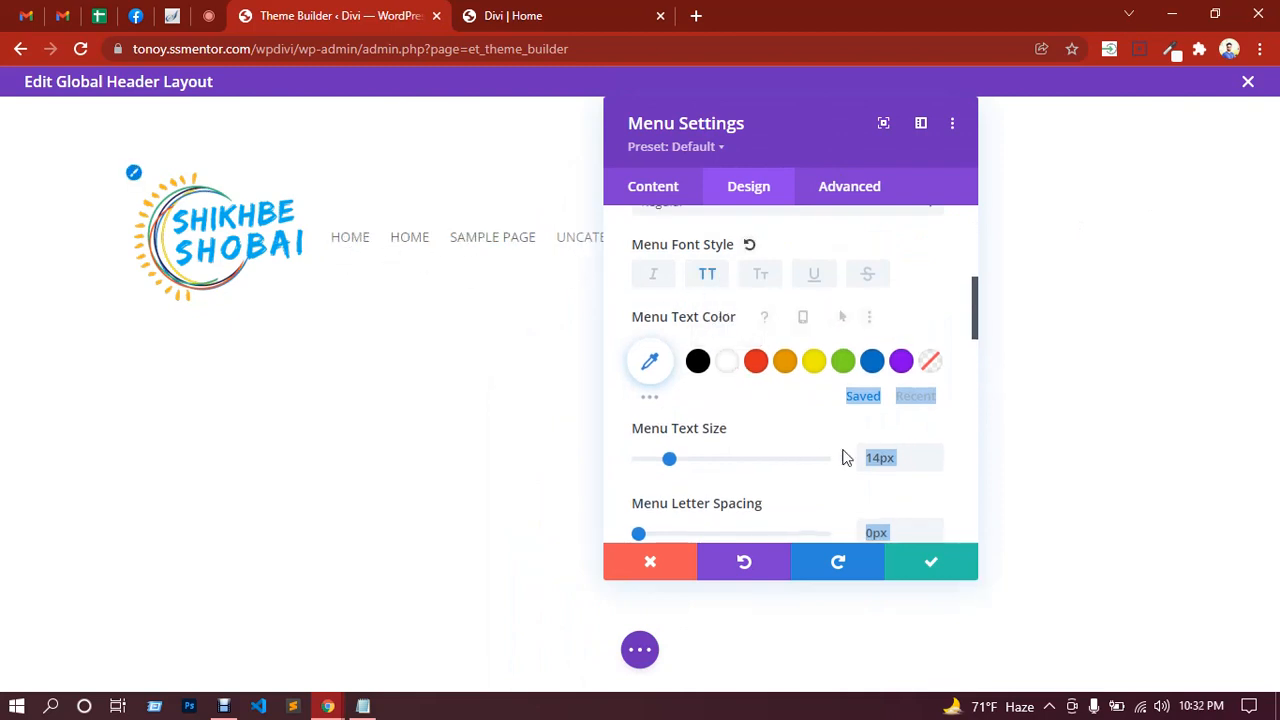
scroll(735, 395, down, 6)
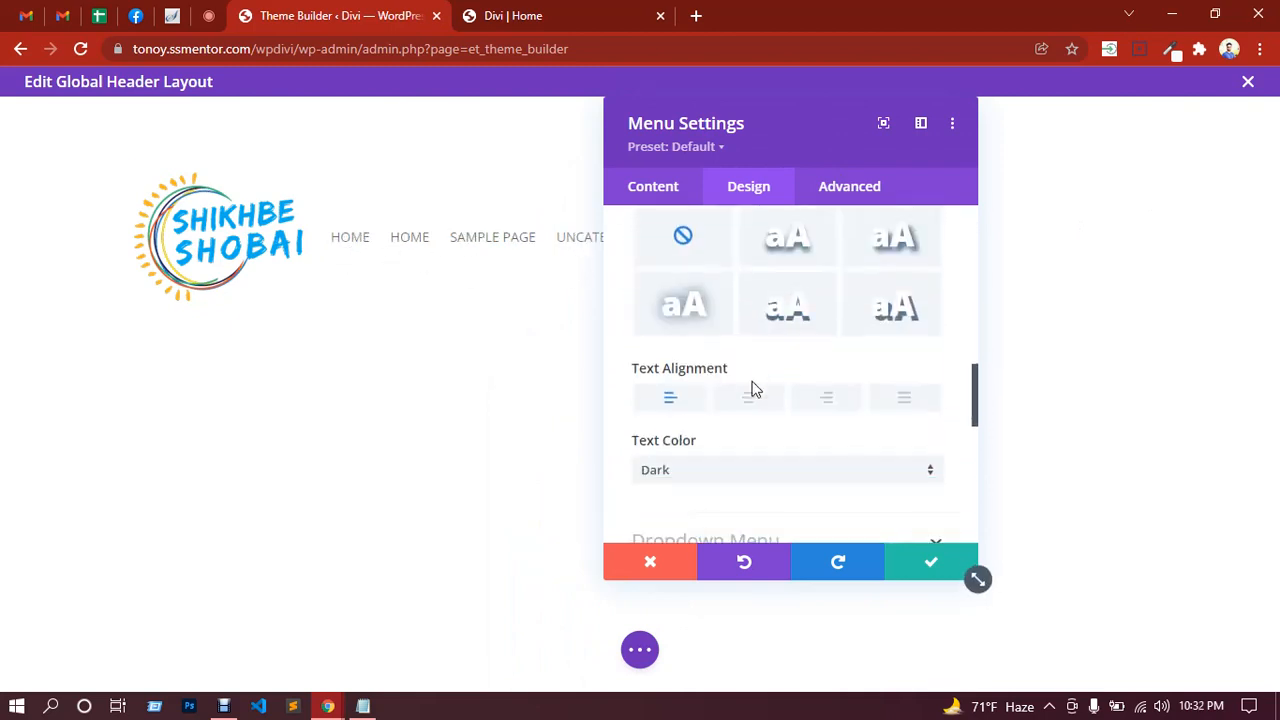
drag(791, 128, 1010, 234)
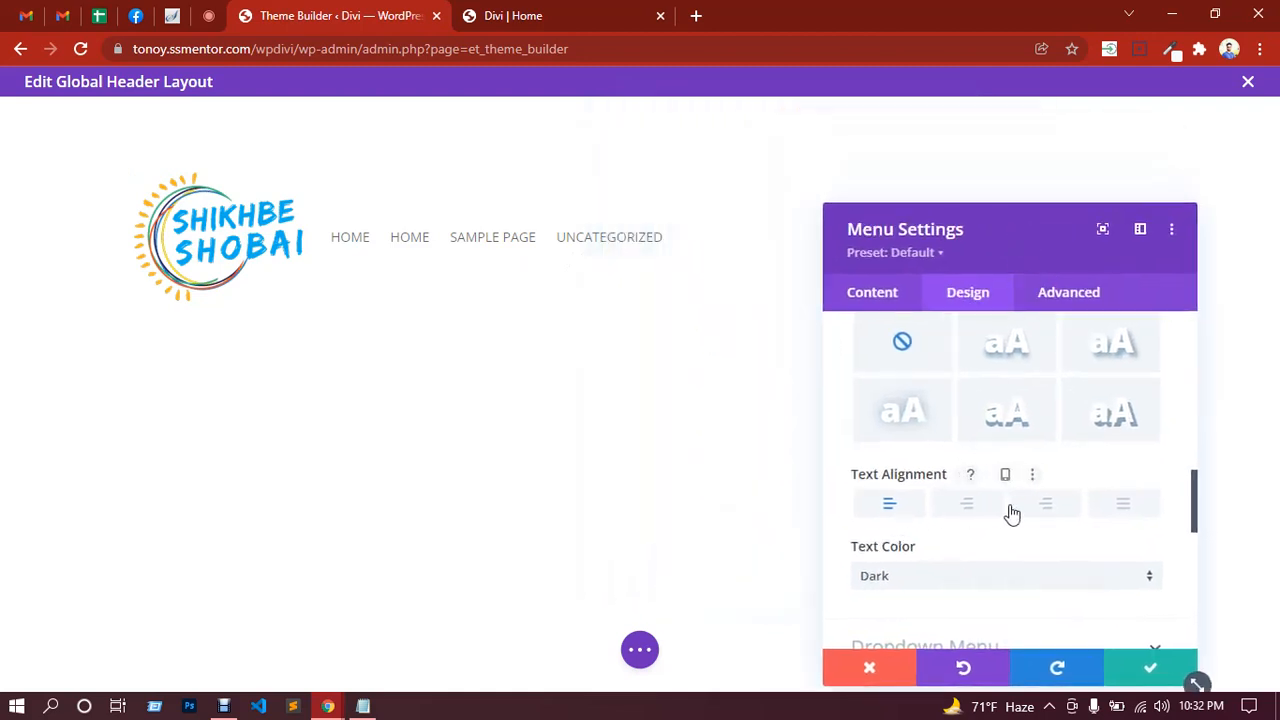
click(1050, 514)
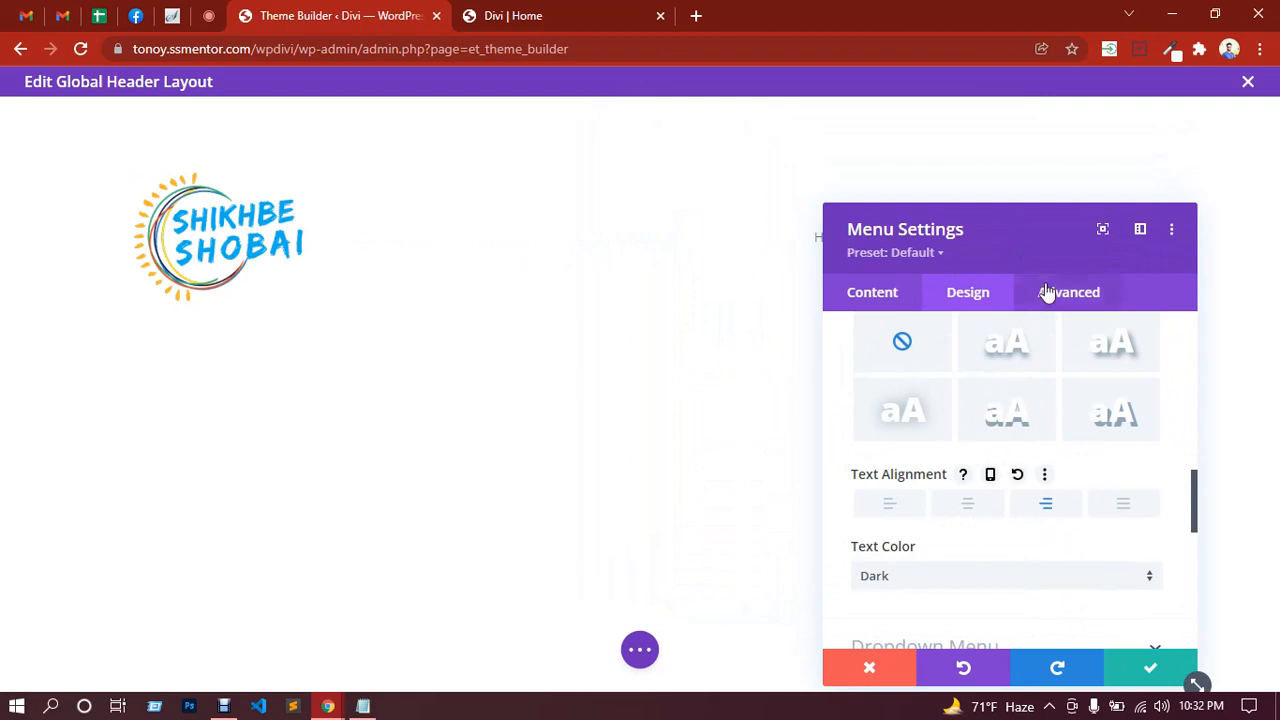
Step: Browse the Dropdown Menu and Icons styling options of the menu
drag(951, 228, 383, 206)
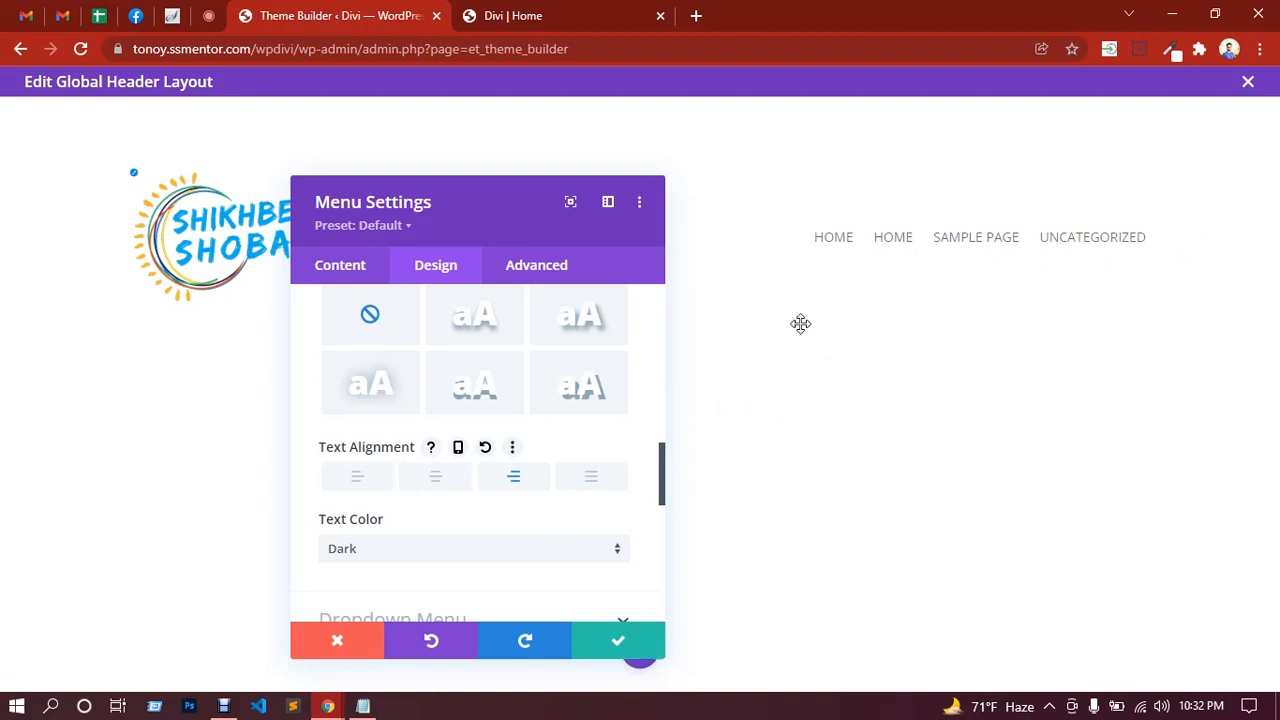
scroll(491, 503, down, 2)
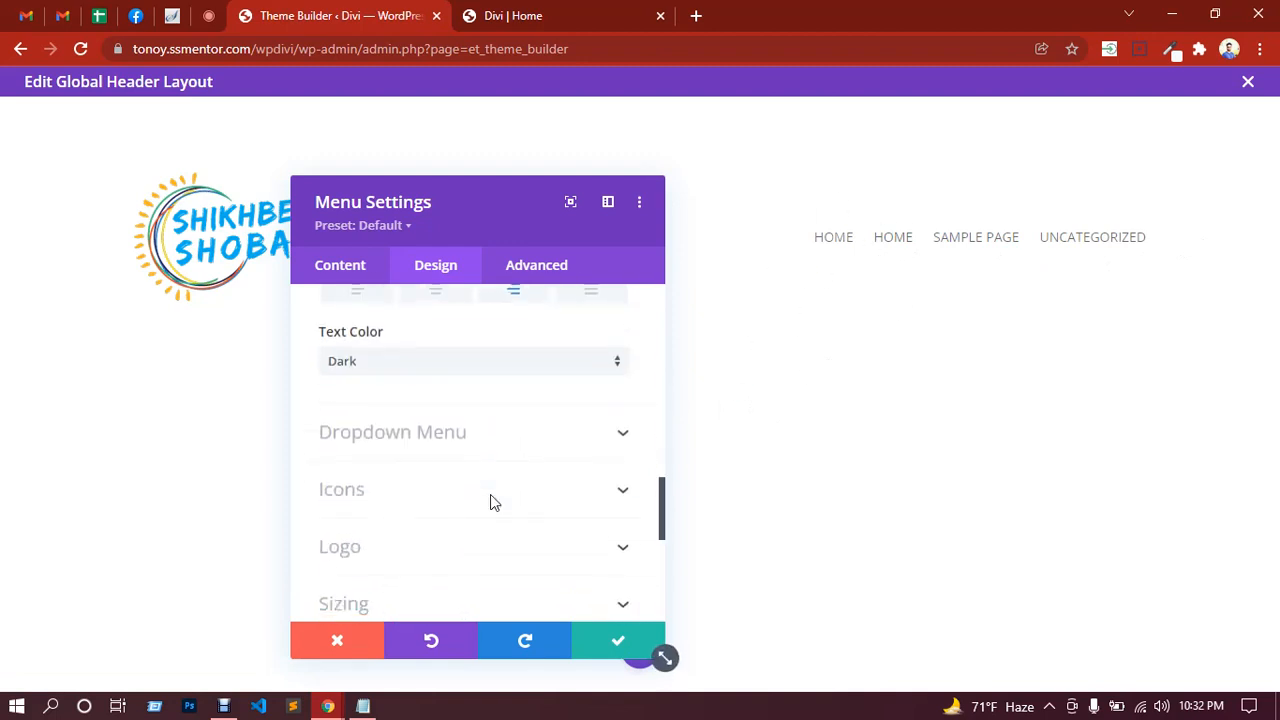
click(459, 440)
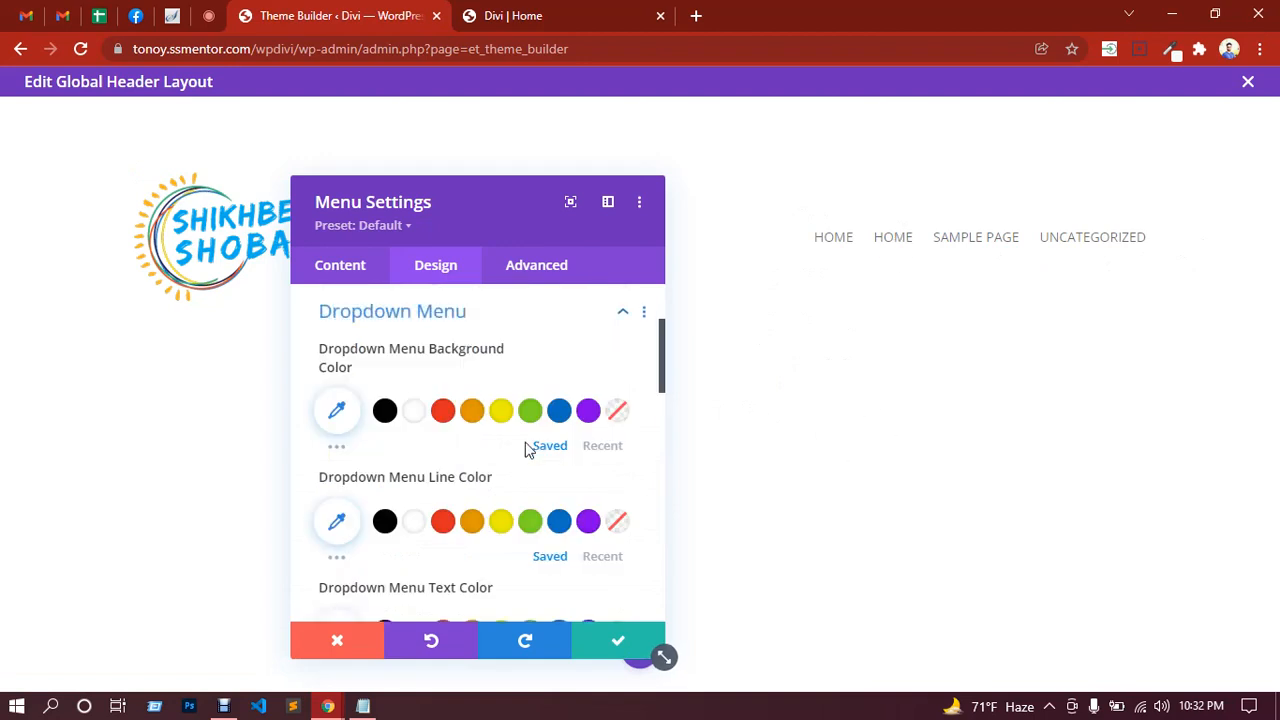
scroll(440, 515, down, 2)
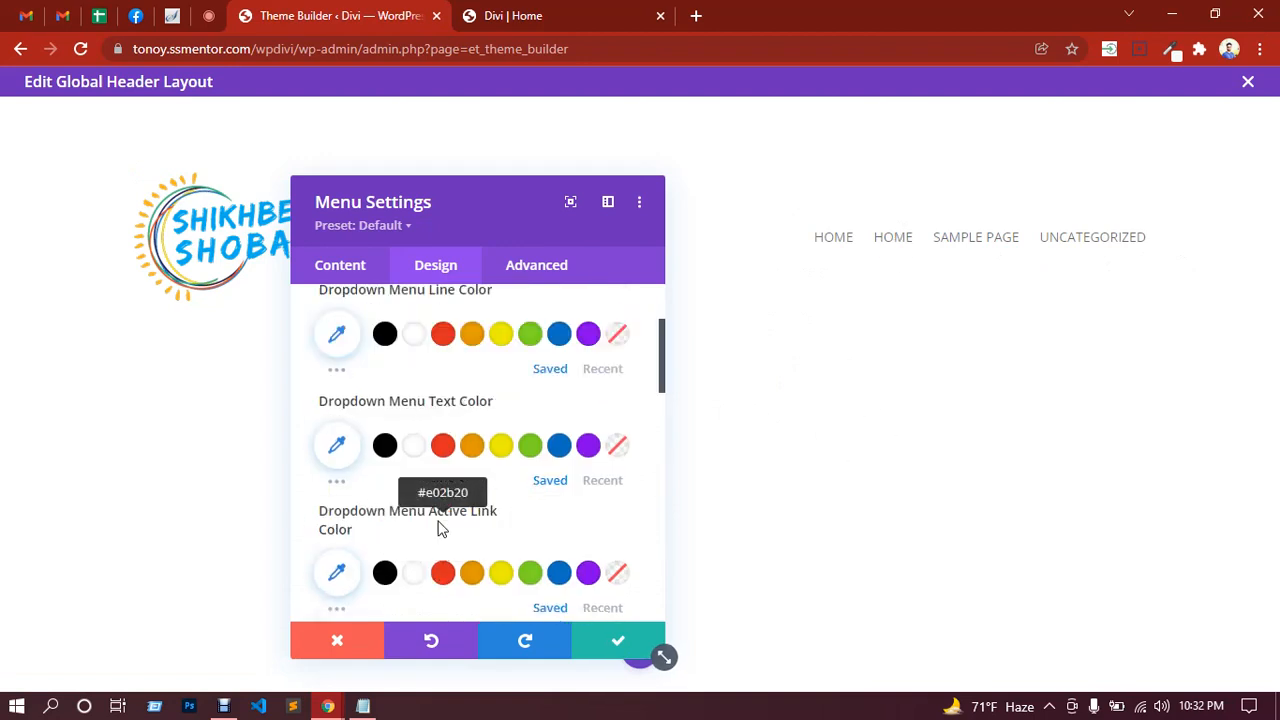
scroll(435, 495, down, 2)
scroll(437, 474, down, 3)
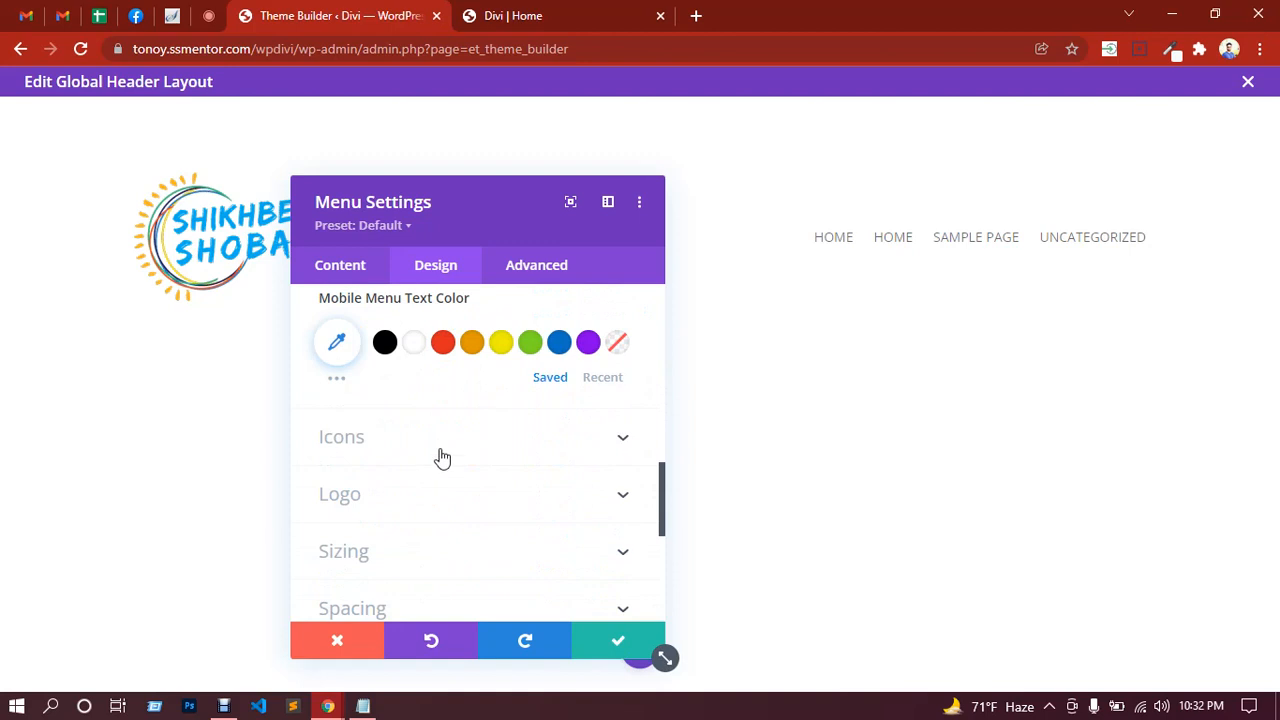
click(440, 455)
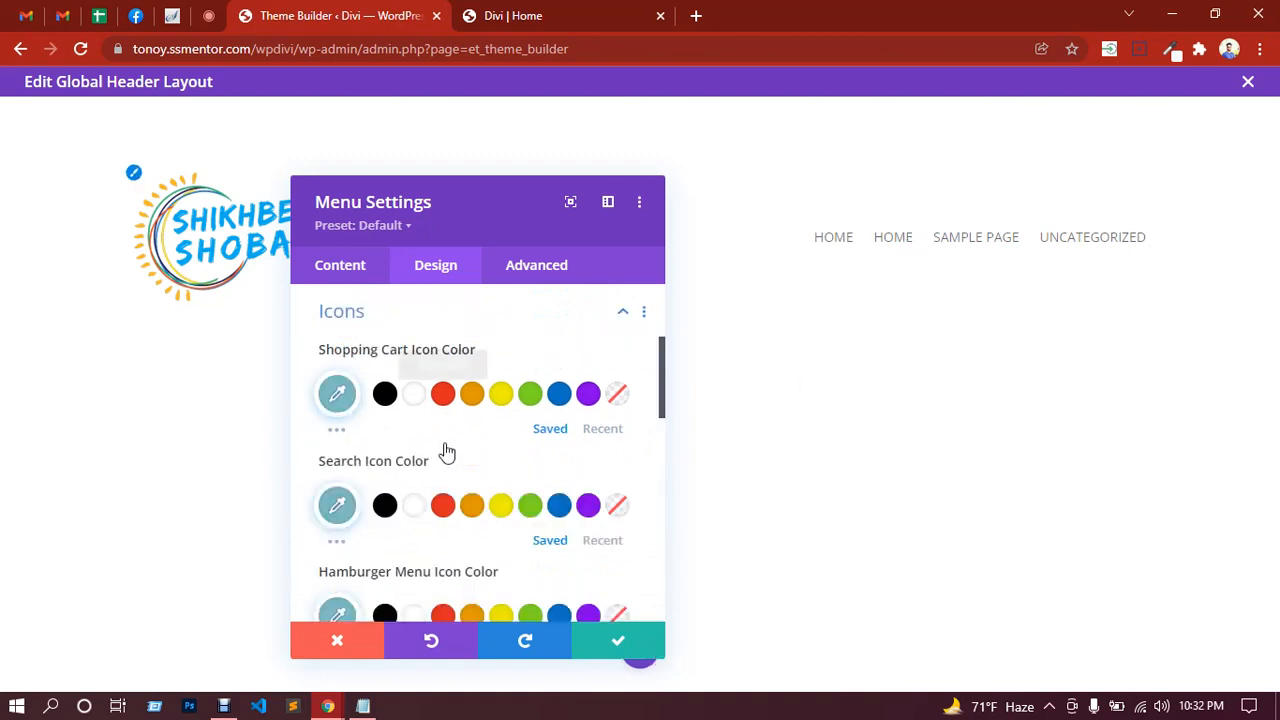
scroll(446, 451, down, 3)
scroll(450, 441, down, 1)
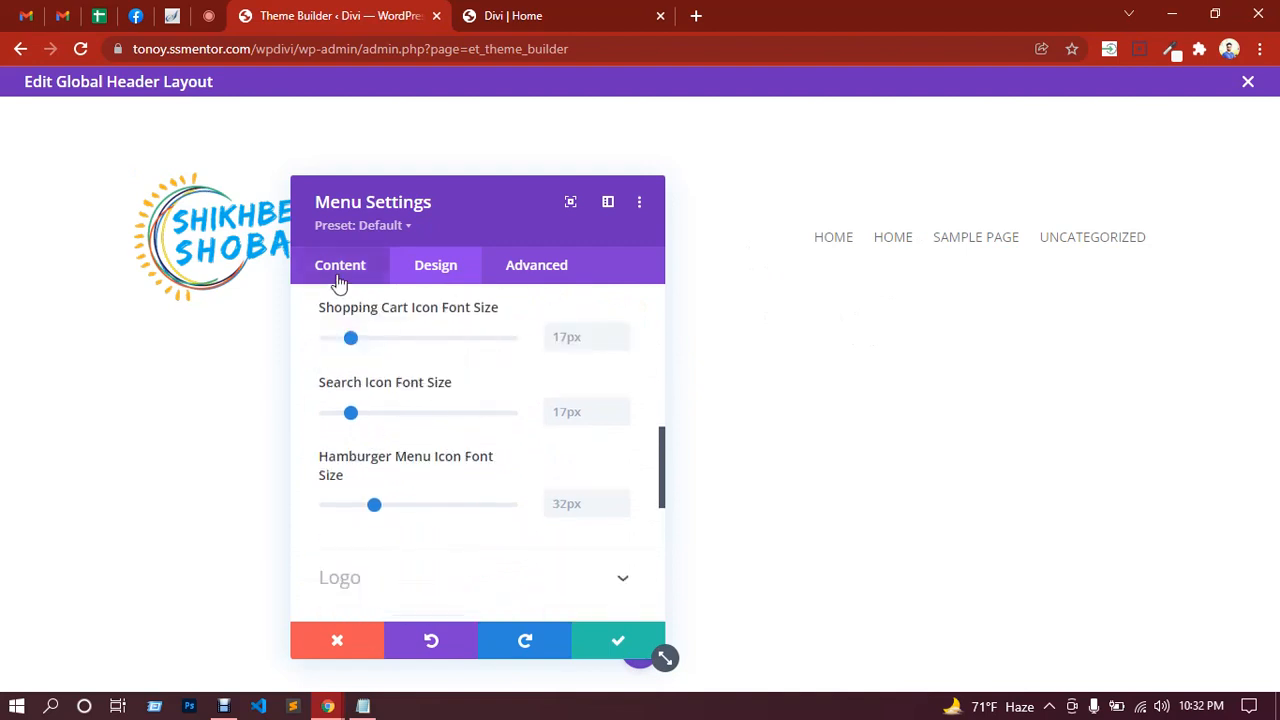
Step: Check the Content settings, then browse the menu's Logo styling options
click(339, 268)
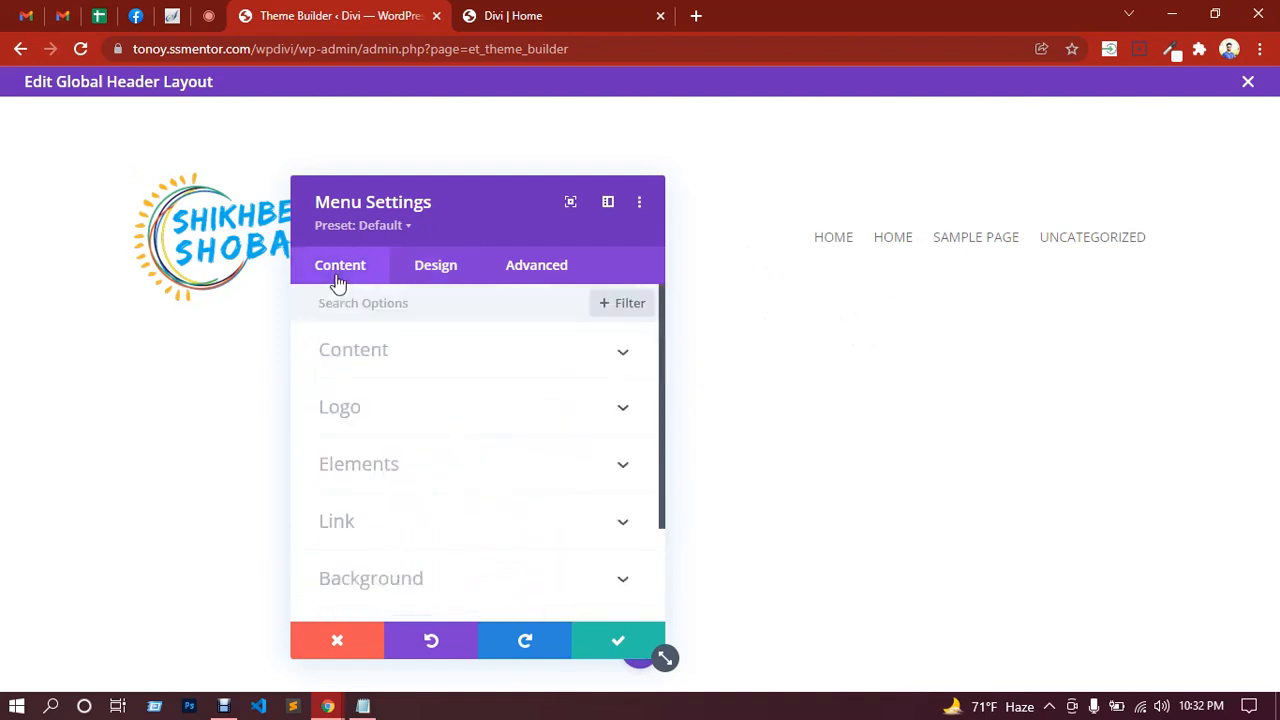
click(433, 278)
scroll(483, 437, down, 6)
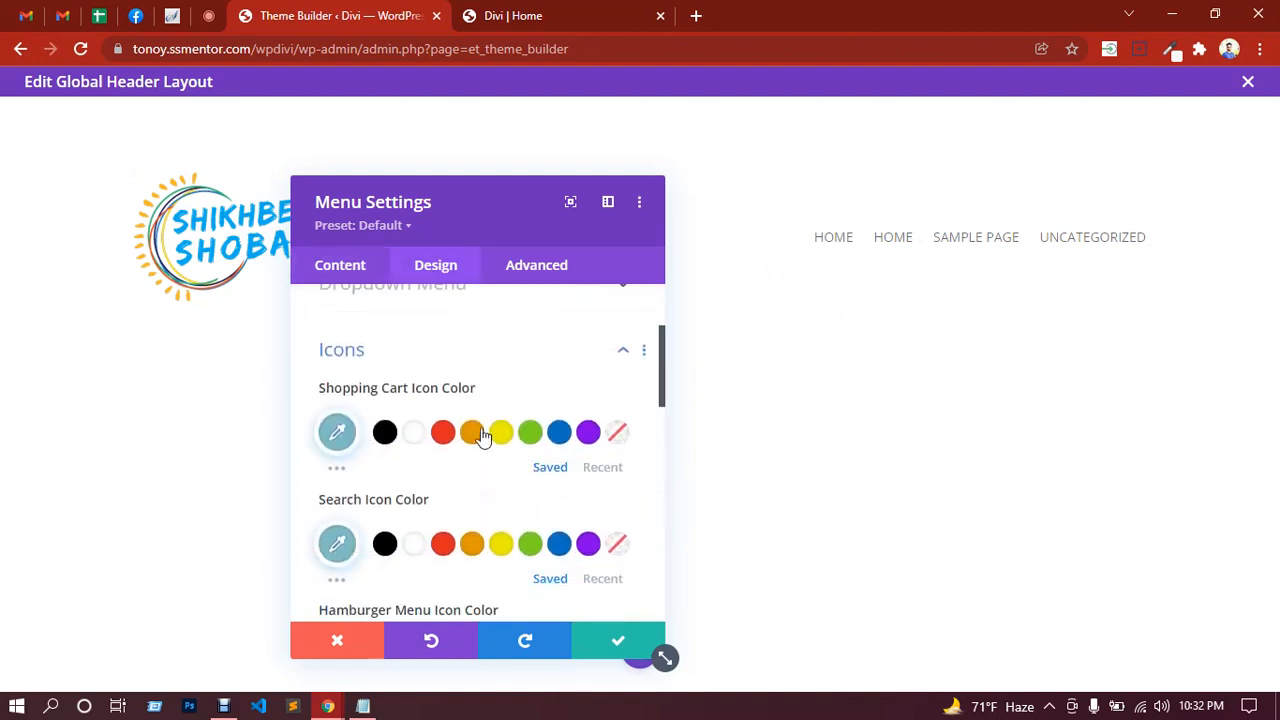
scroll(480, 434, down, 3)
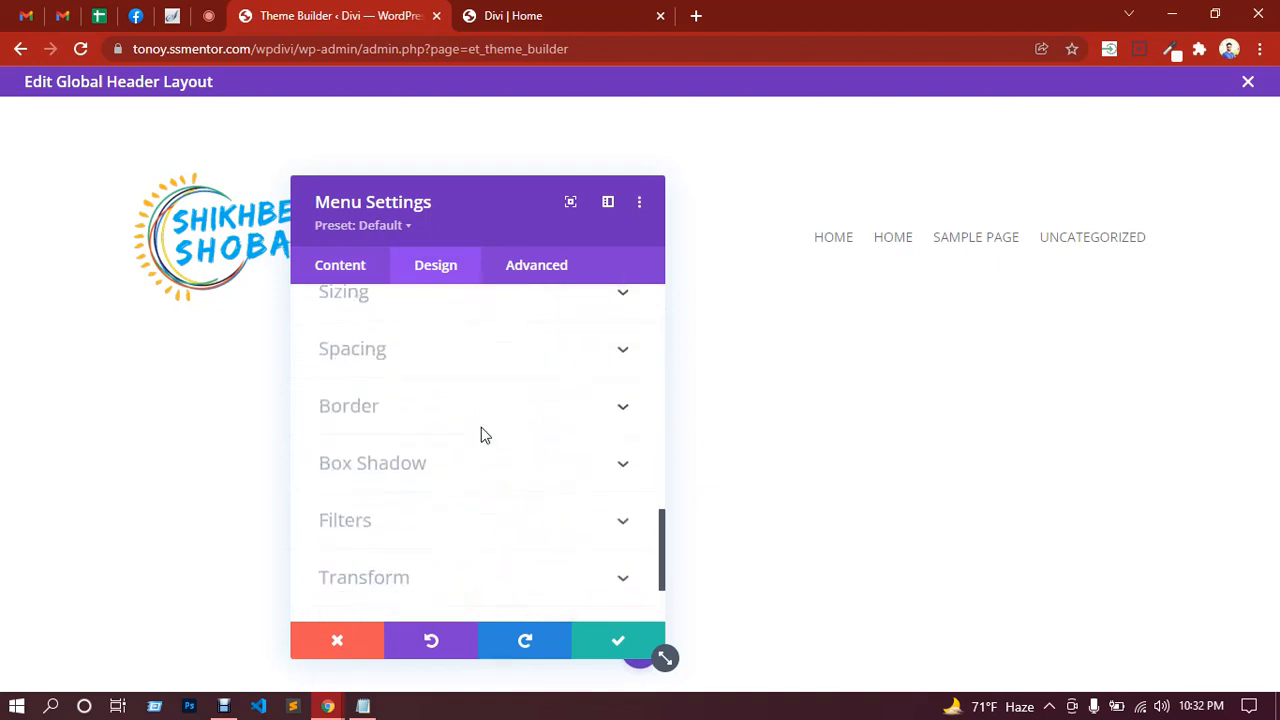
scroll(430, 410, up, 1)
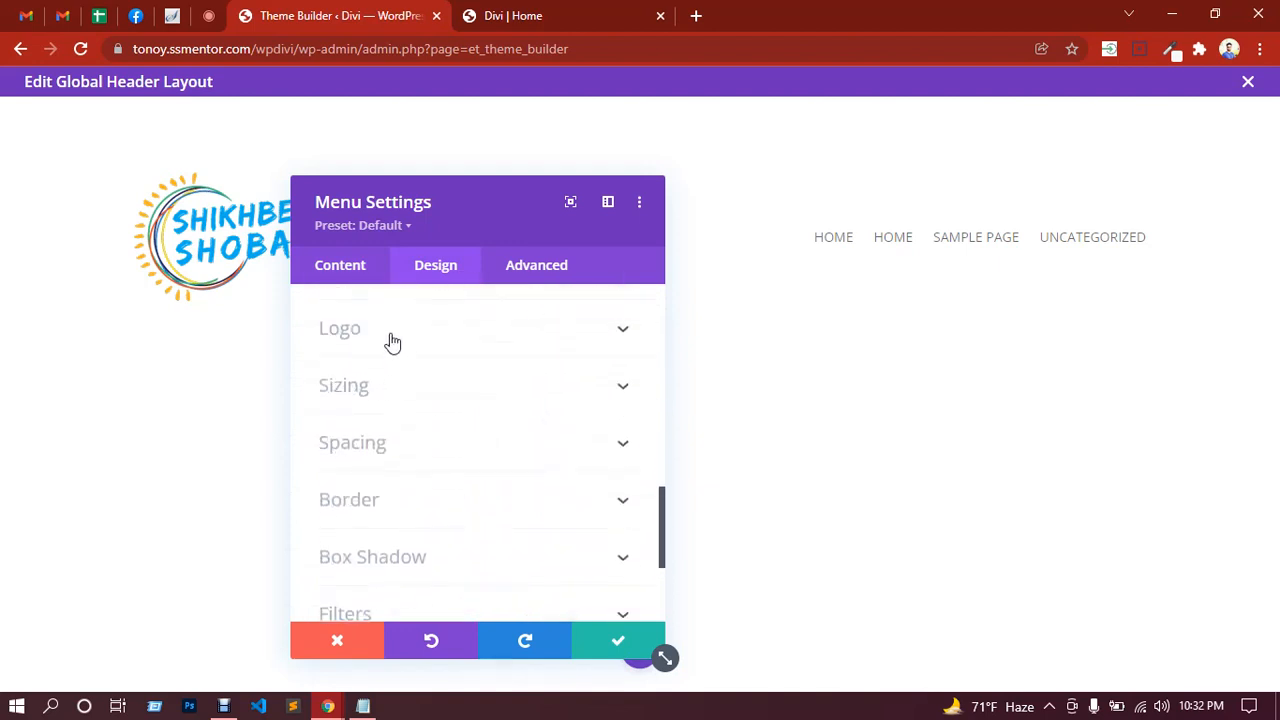
click(392, 335)
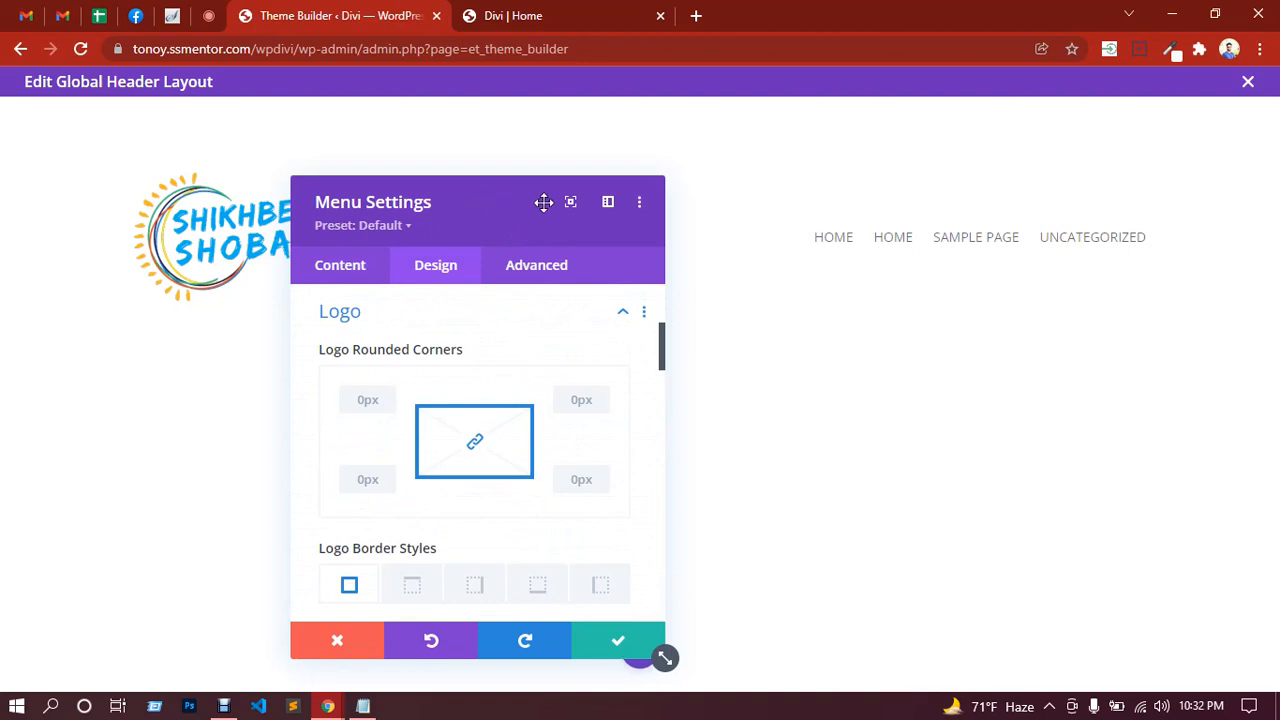
drag(543, 202, 700, 174)
scroll(698, 444, down, 2)
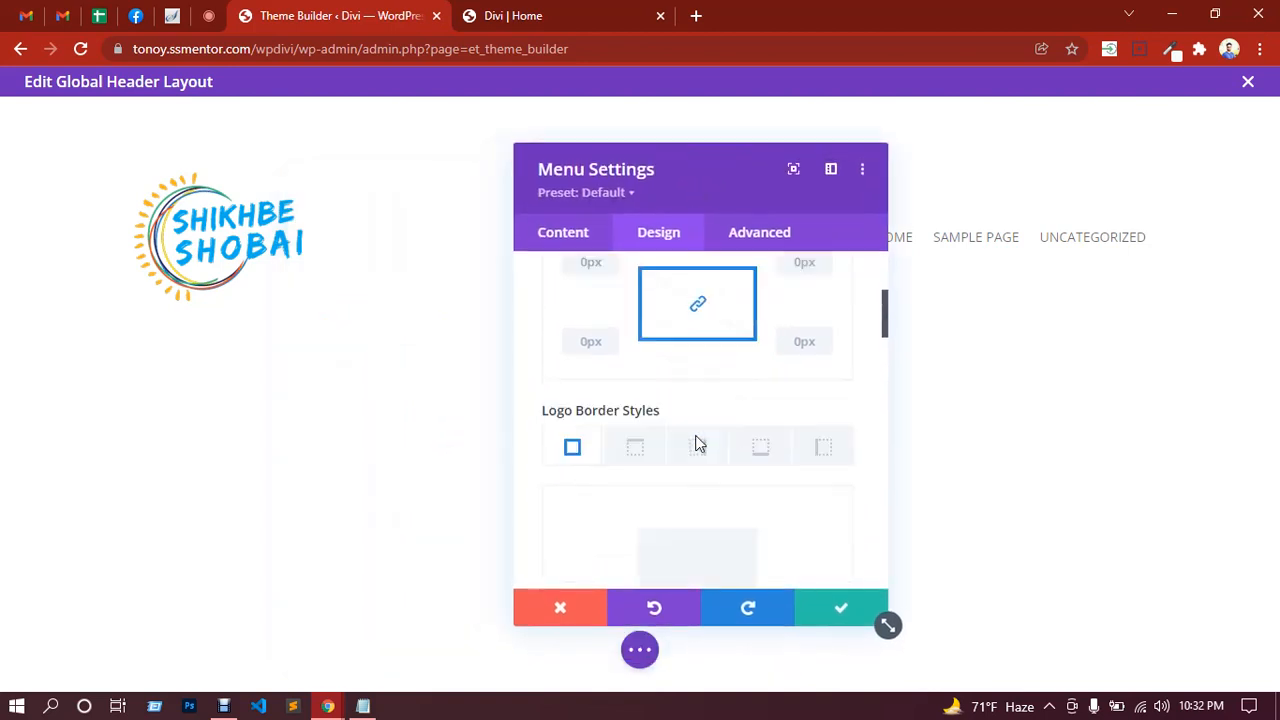
scroll(698, 444, down, 3)
scroll(655, 410, down, 2)
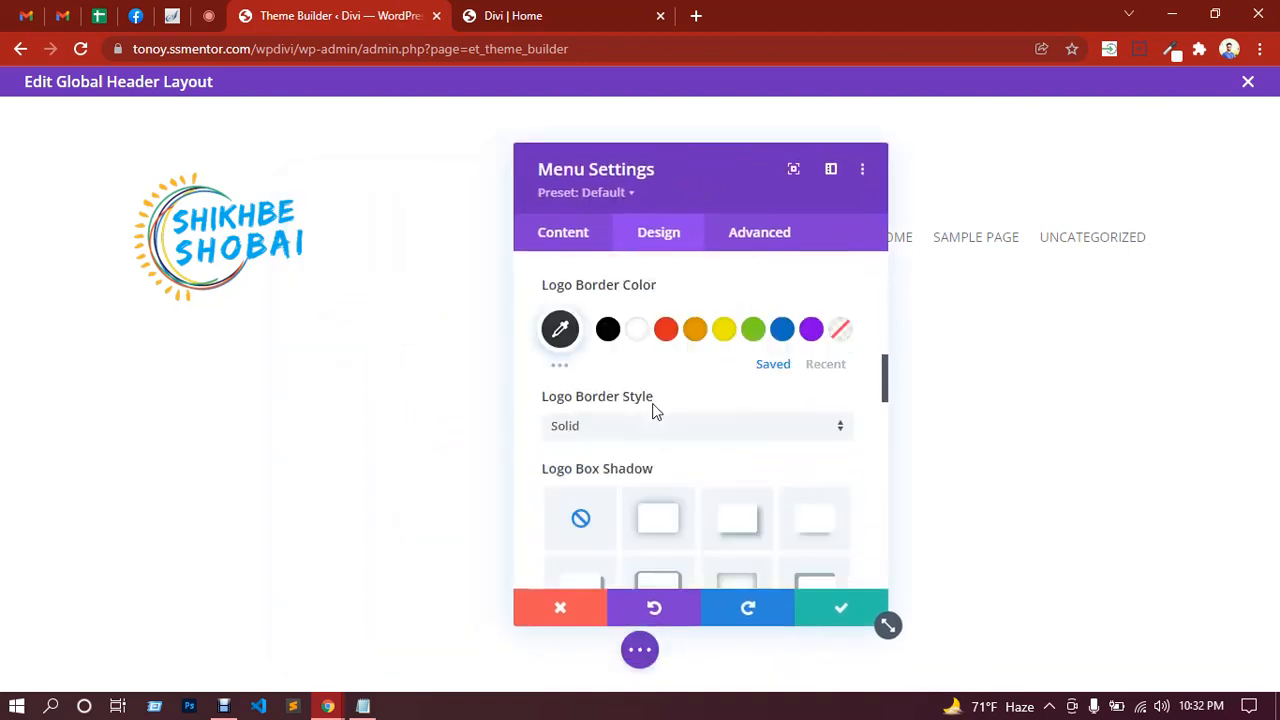
scroll(669, 430, down, 6)
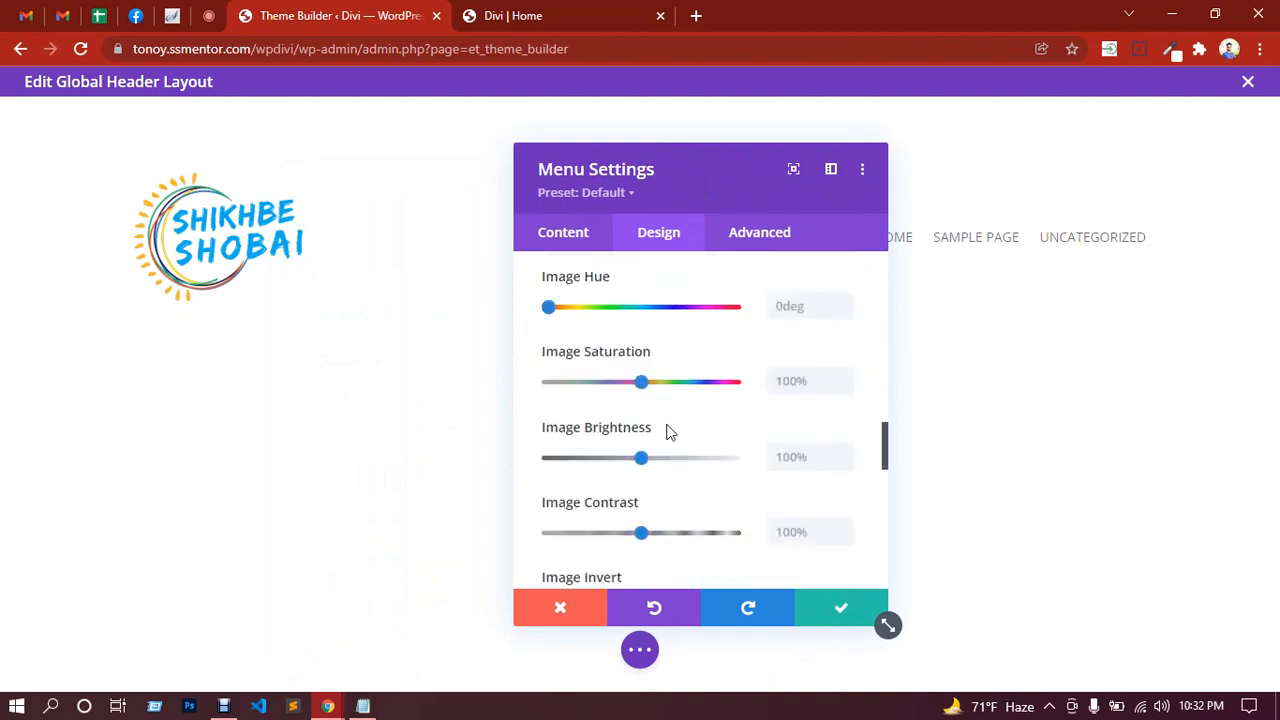
scroll(665, 432, down, 5)
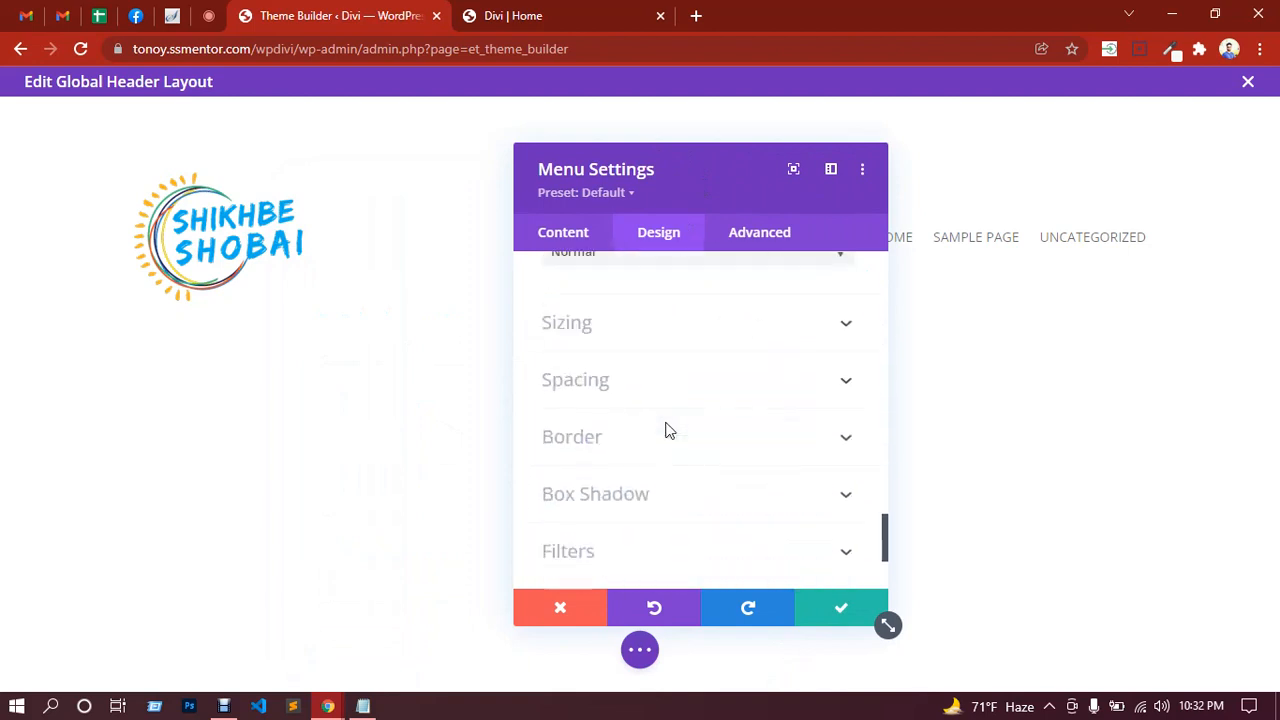
Step: Drag Logo Max Width to 48% under Sizing and save the menu settings
click(609, 421)
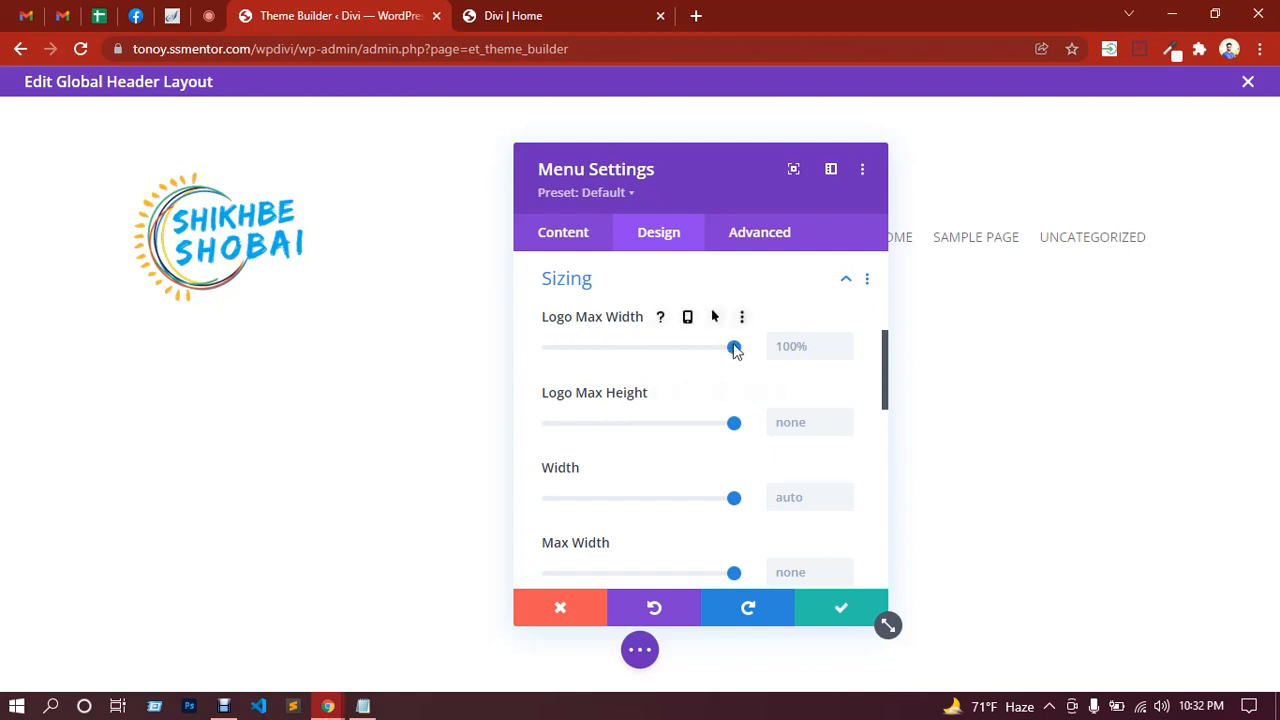
drag(732, 350, 640, 352)
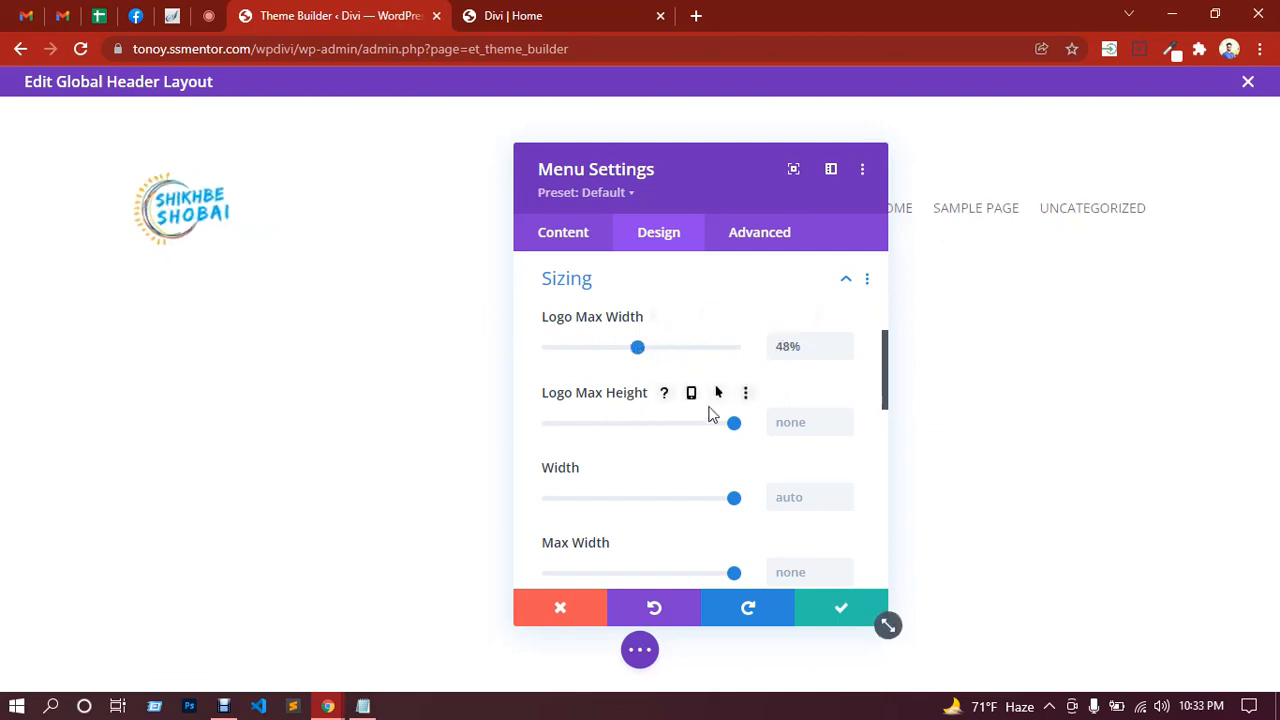
scroll(675, 405, down, 5)
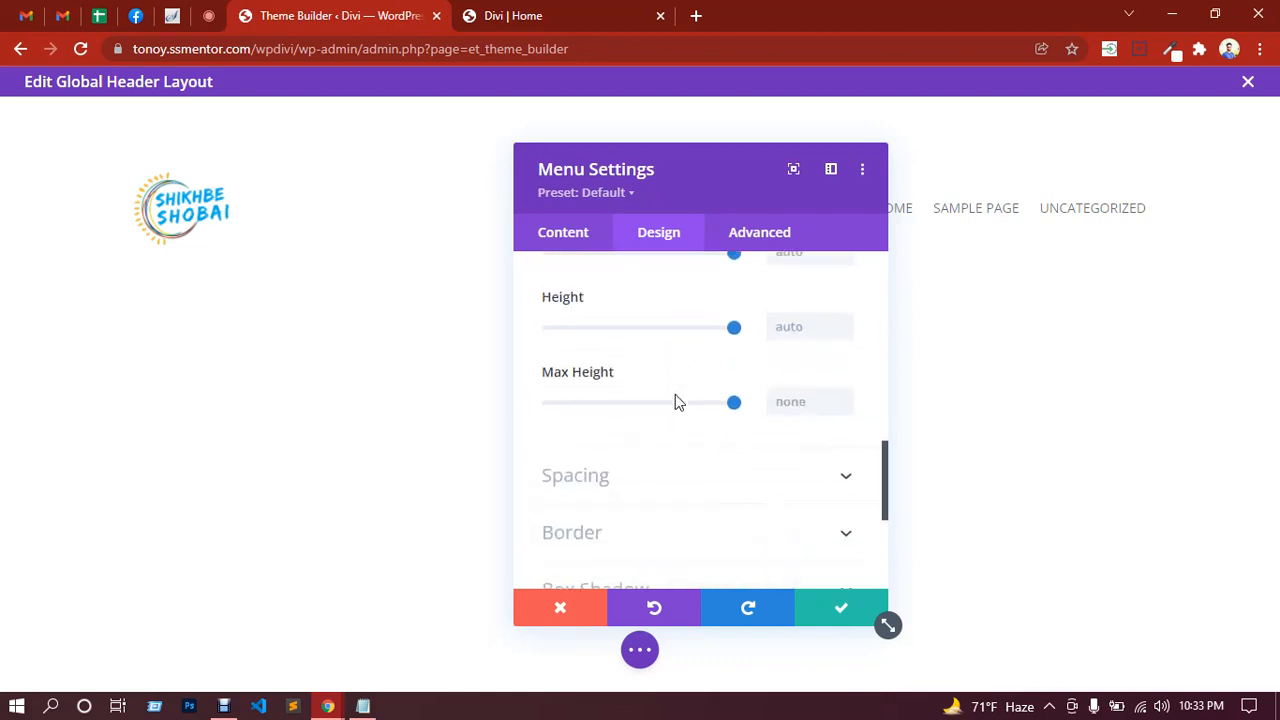
scroll(675, 405, down, 5)
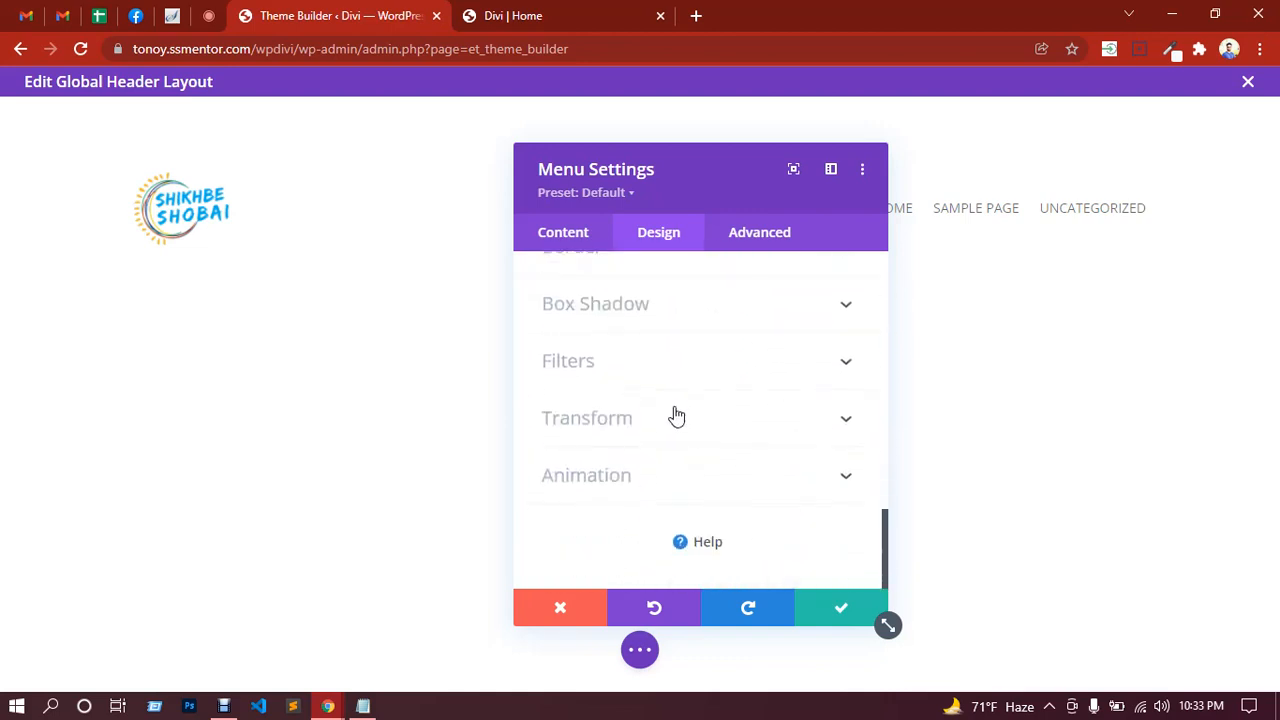
click(840, 609)
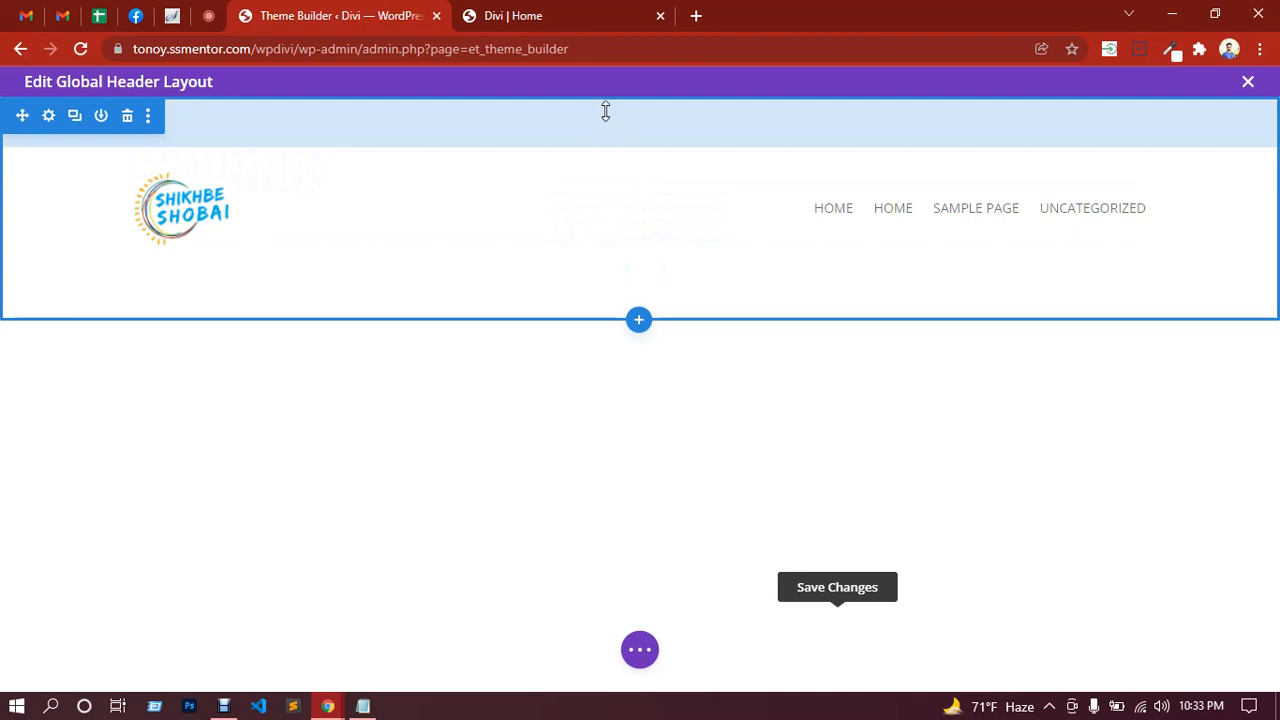
Step: Shrink the header section's and row's top and bottom padding, then expand the page settings bar
drag(605, 111, 604, 50)
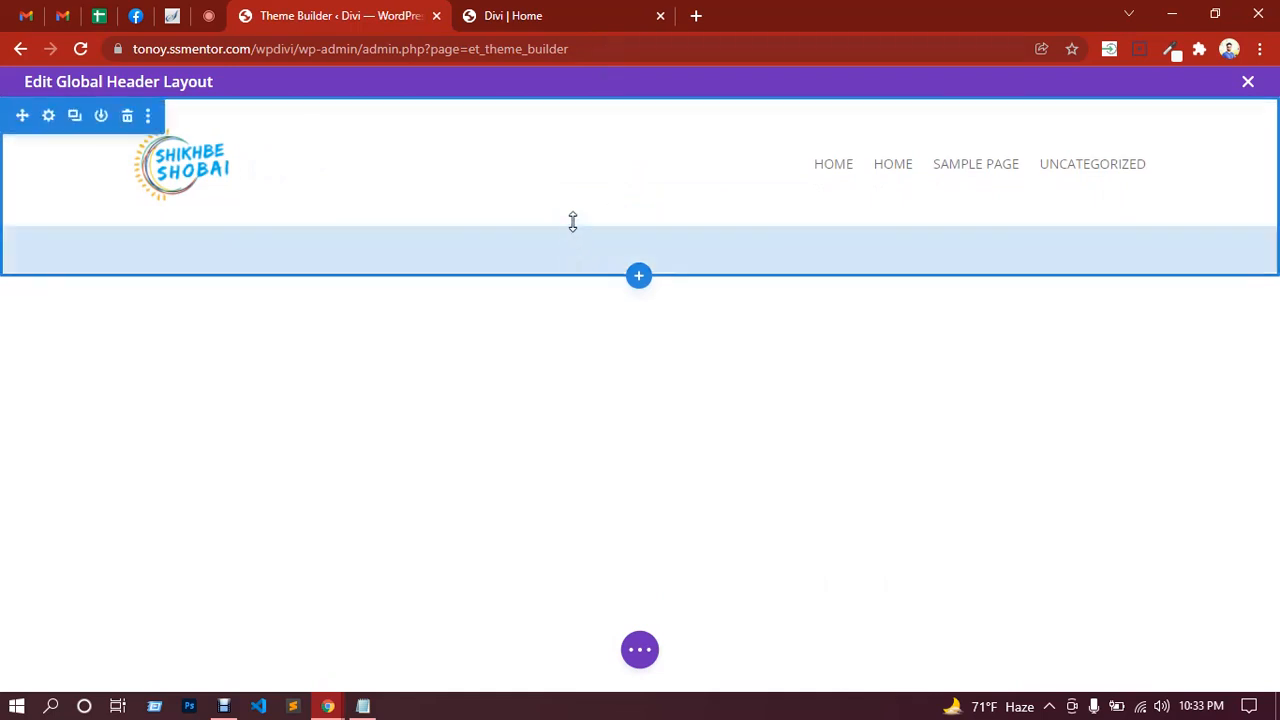
drag(572, 221, 576, 178)
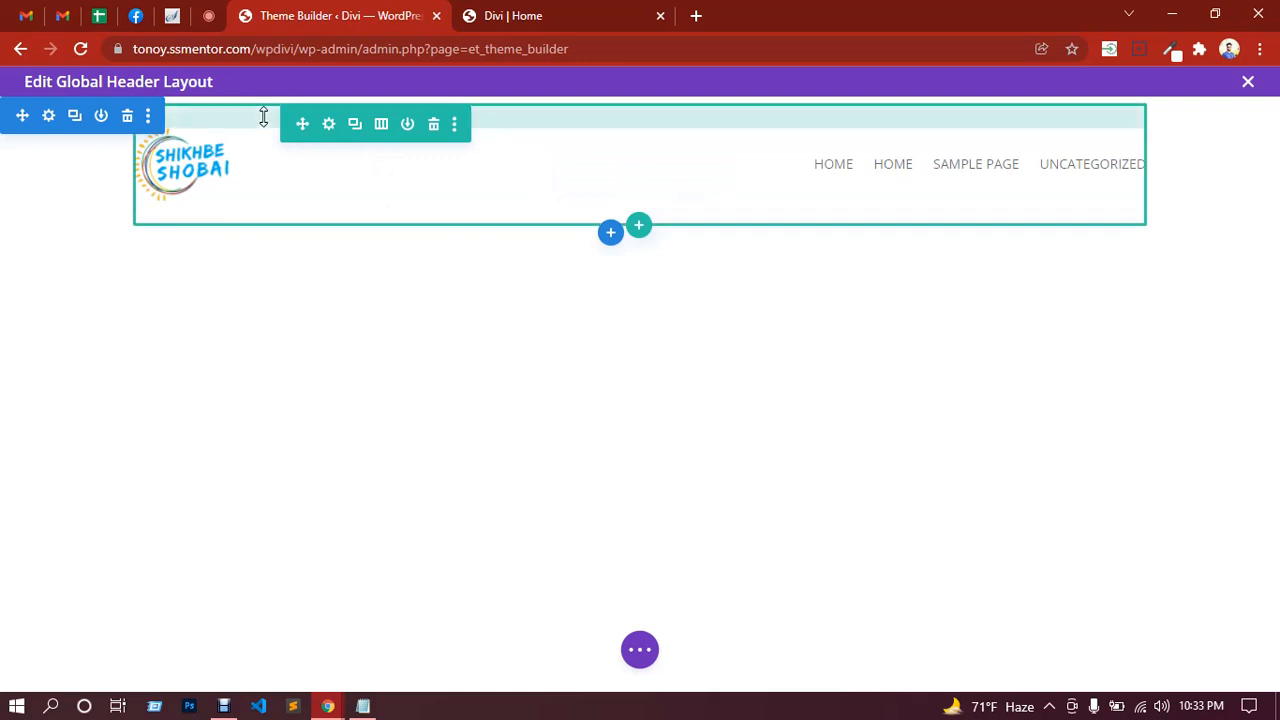
drag(262, 106, 266, 85)
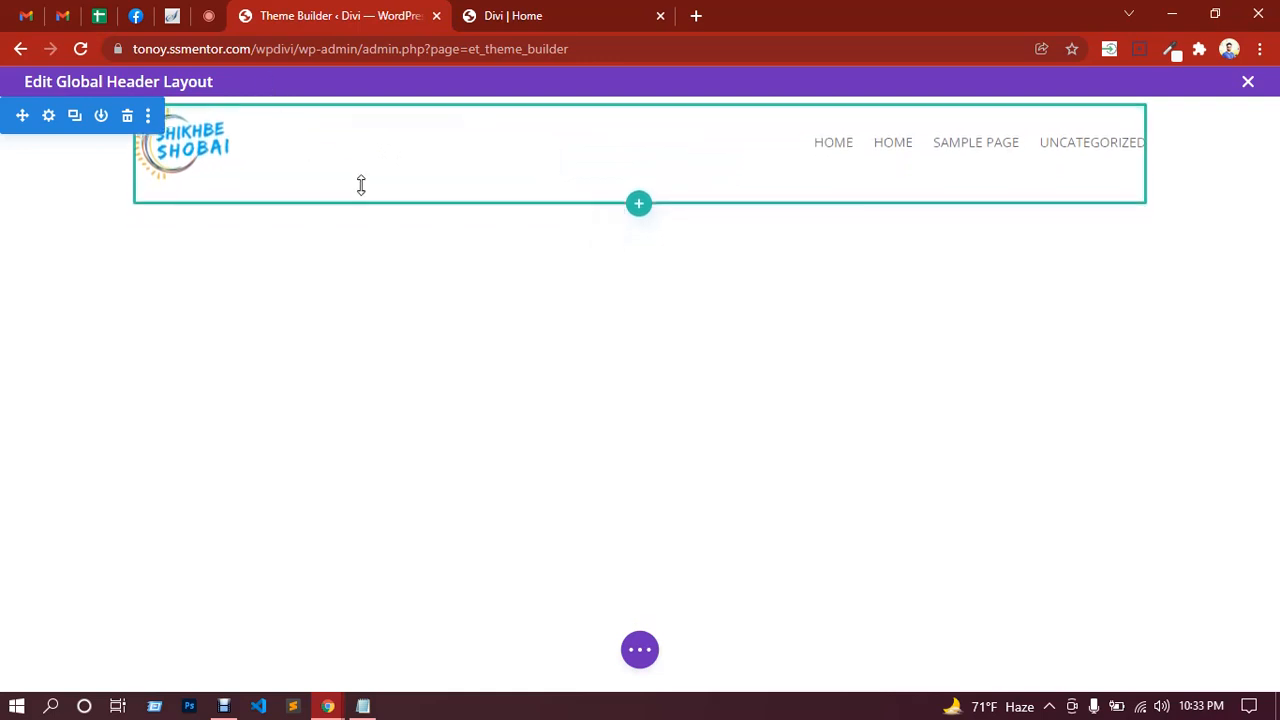
drag(362, 173, 366, 157)
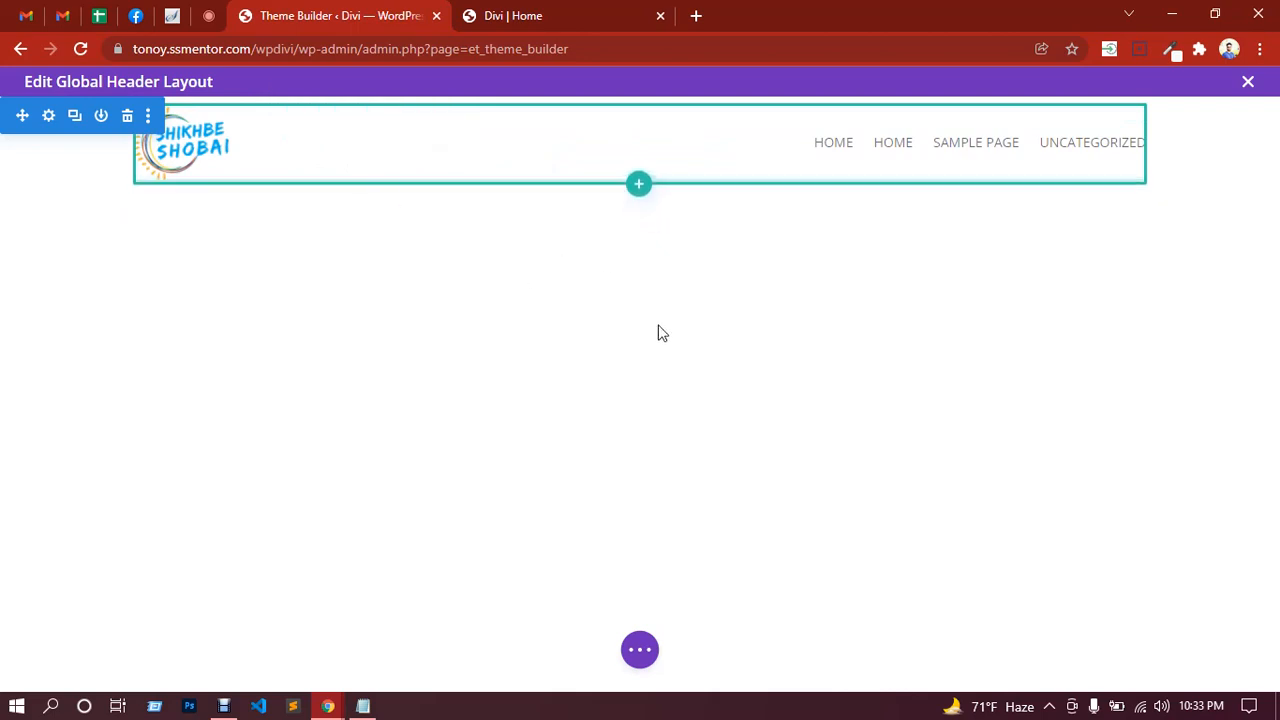
click(645, 652)
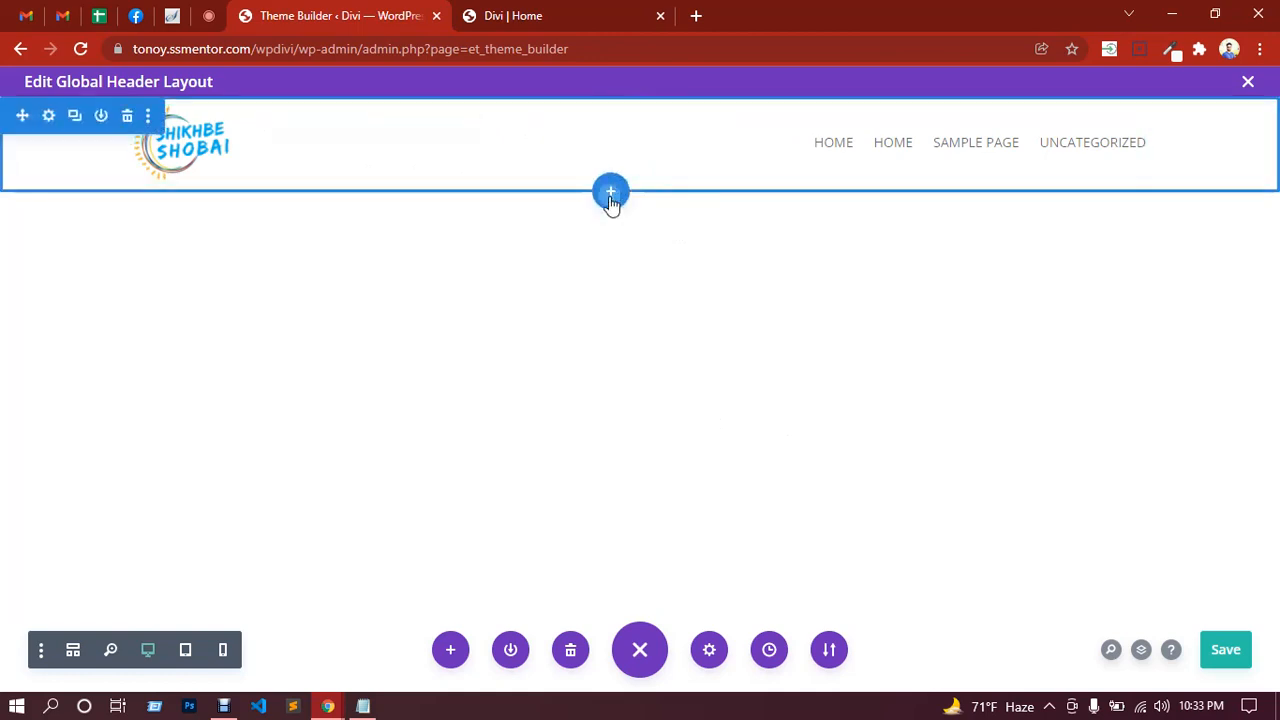
Step: Insert a Regular section with a two-column row and move it above the logo-and-menu row
click(610, 194)
click(492, 346)
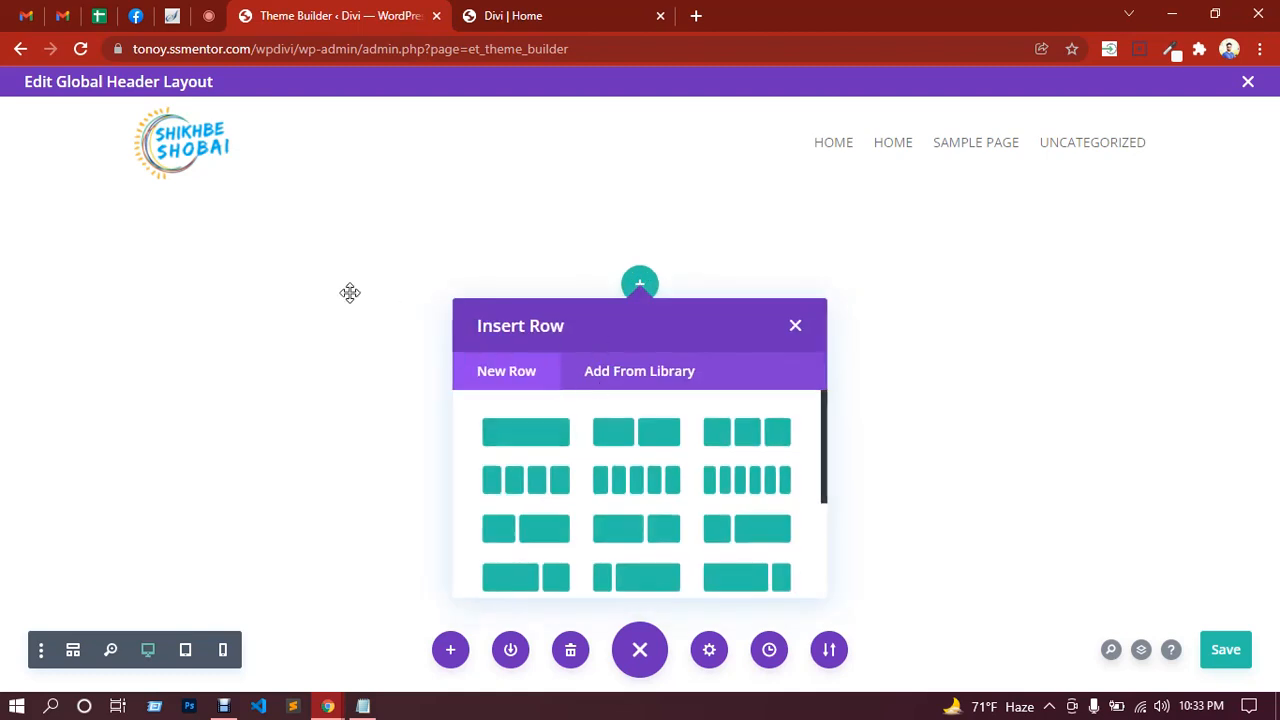
click(630, 446)
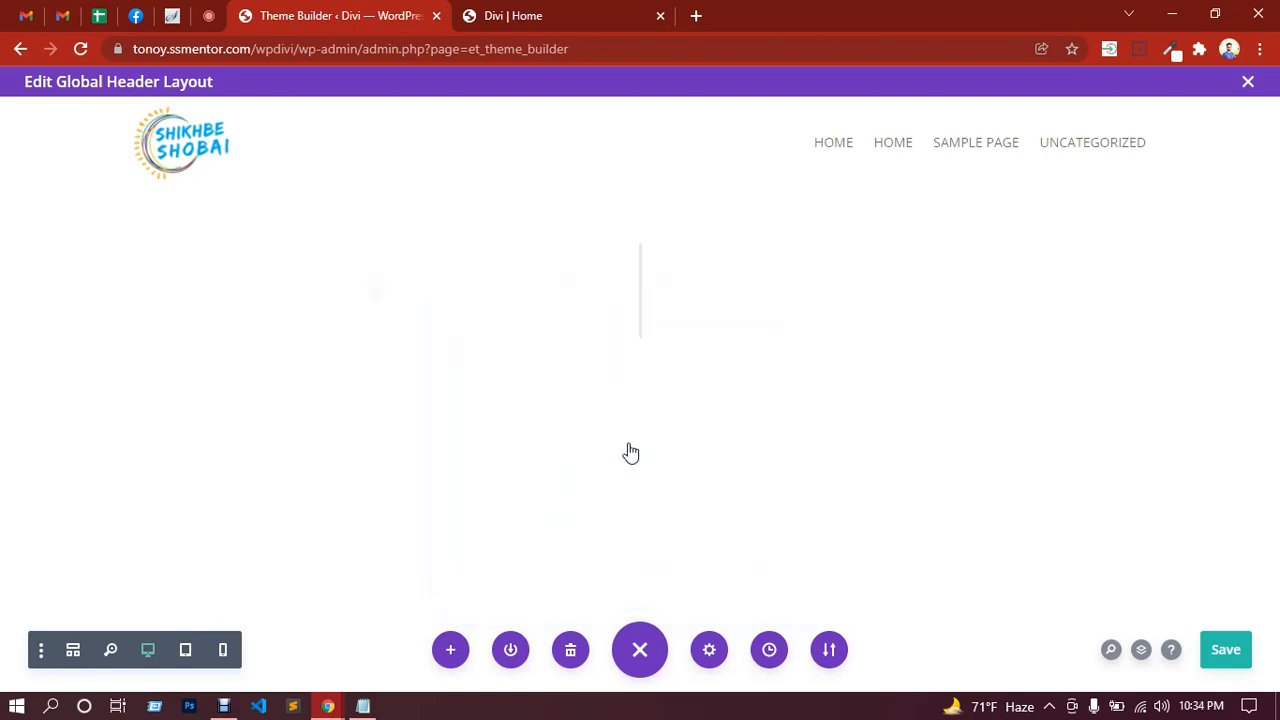
click(370, 290)
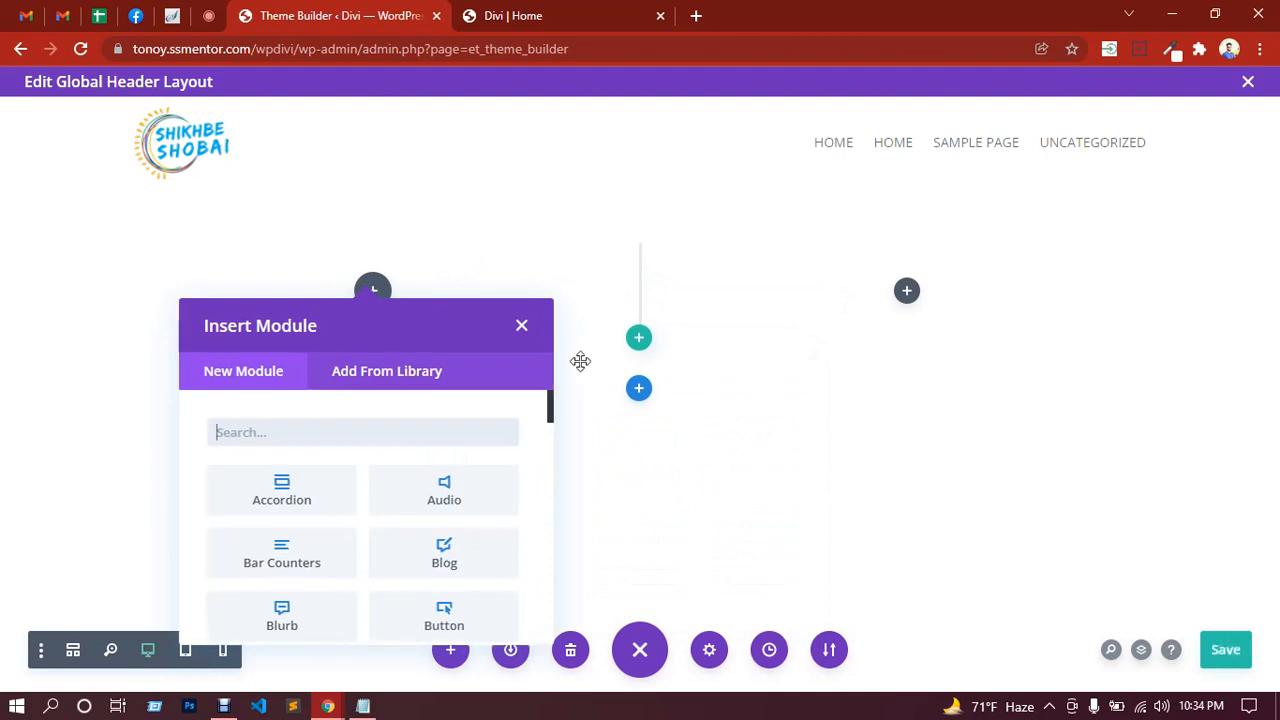
click(522, 328)
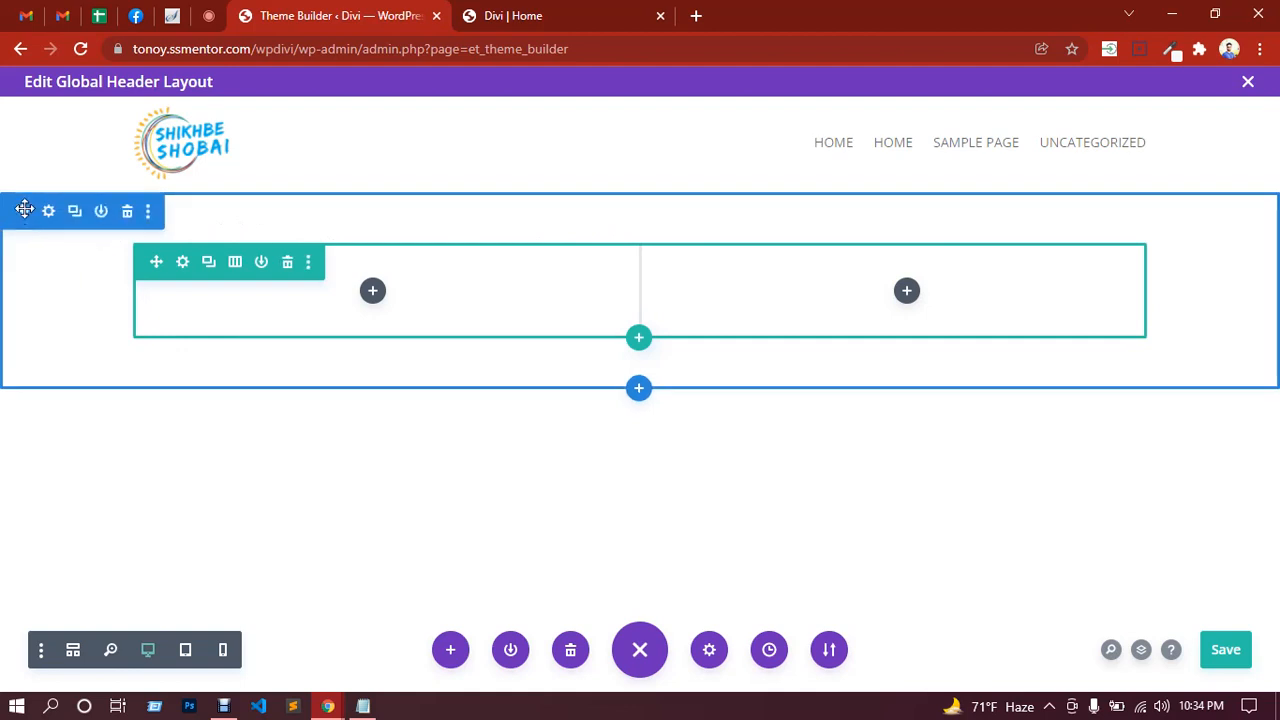
drag(25, 210, 30, 105)
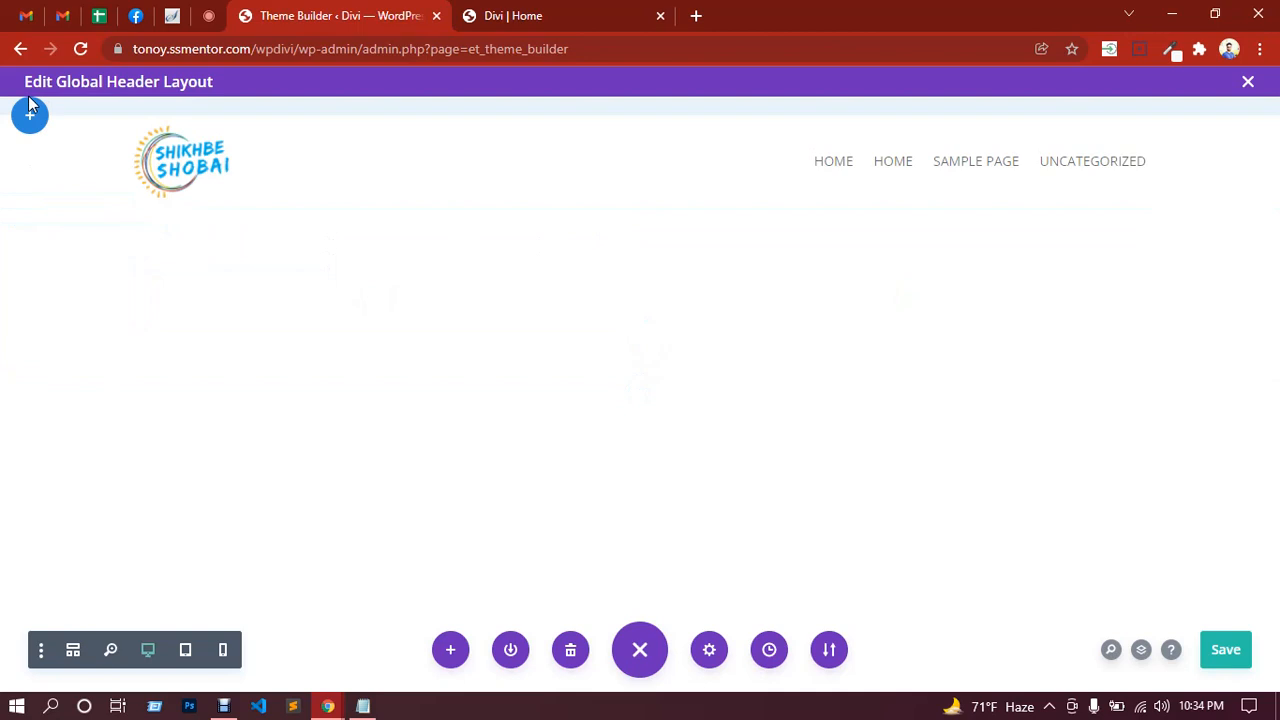
scroll(411, 238, up, 1)
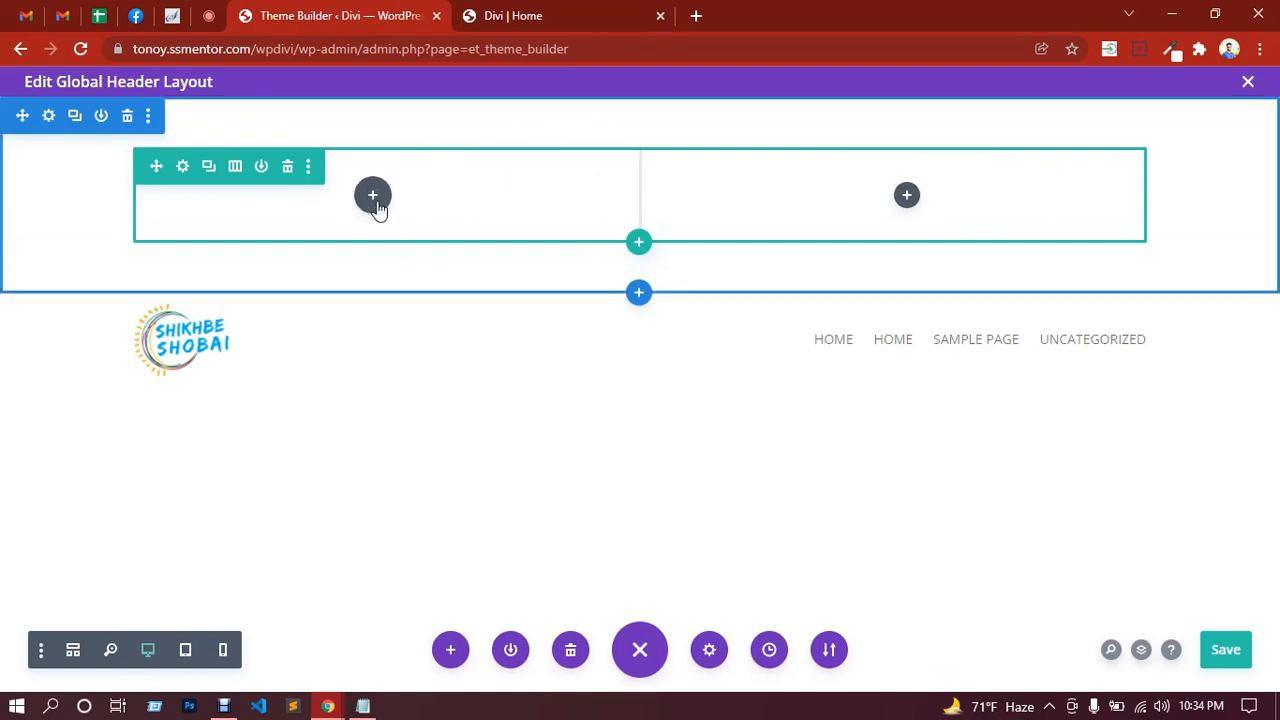
Step: Give the new top section the blue background swatch, then start adding a module to its left column
click(50, 125)
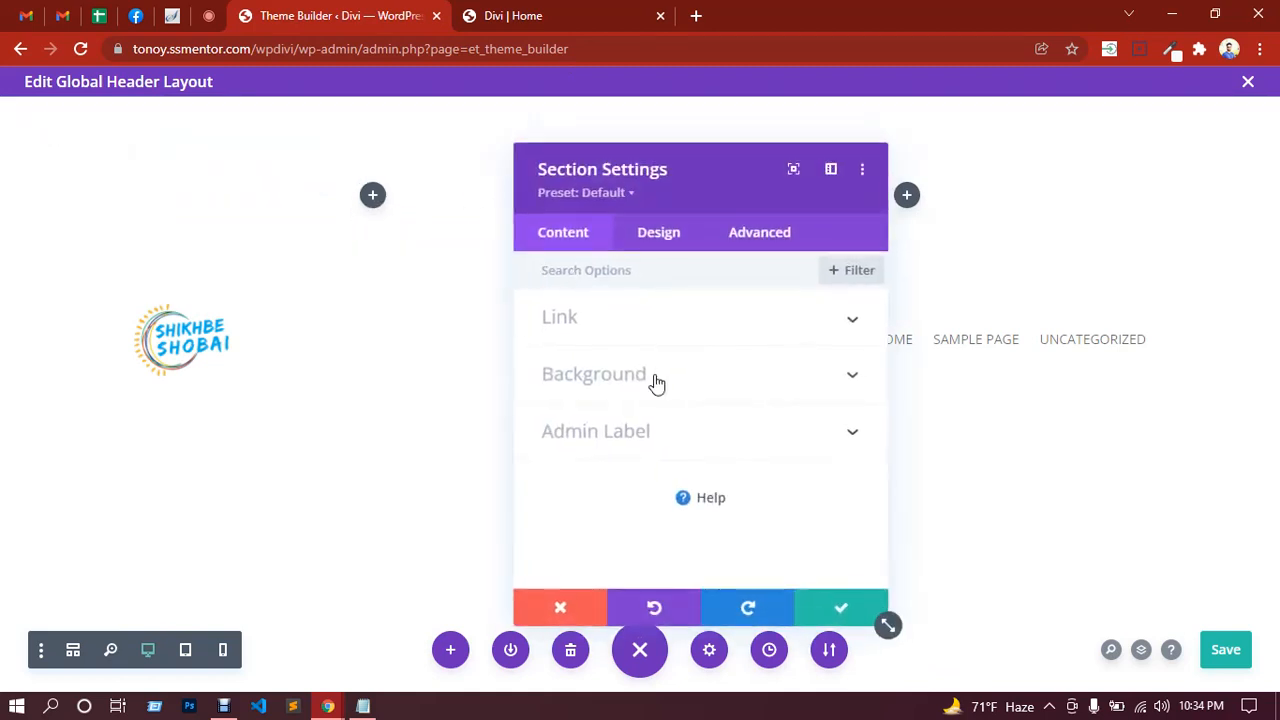
click(656, 382)
scroll(747, 431, down, 1)
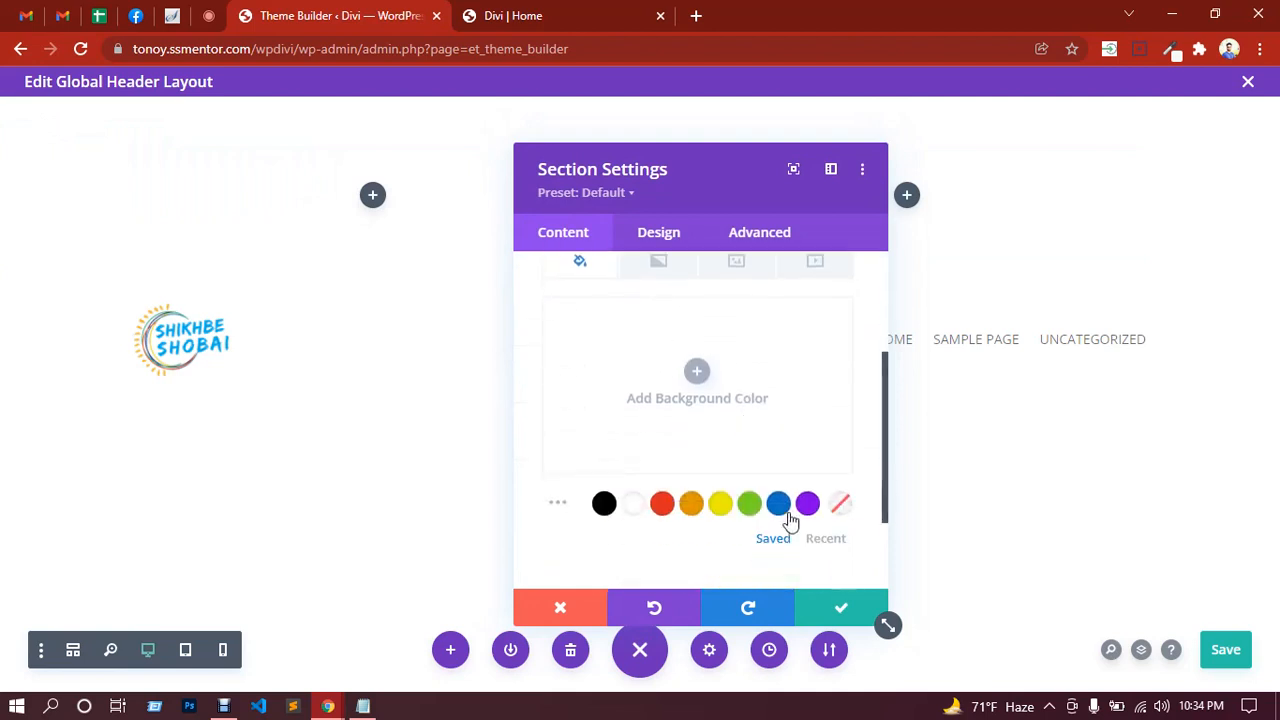
click(784, 508)
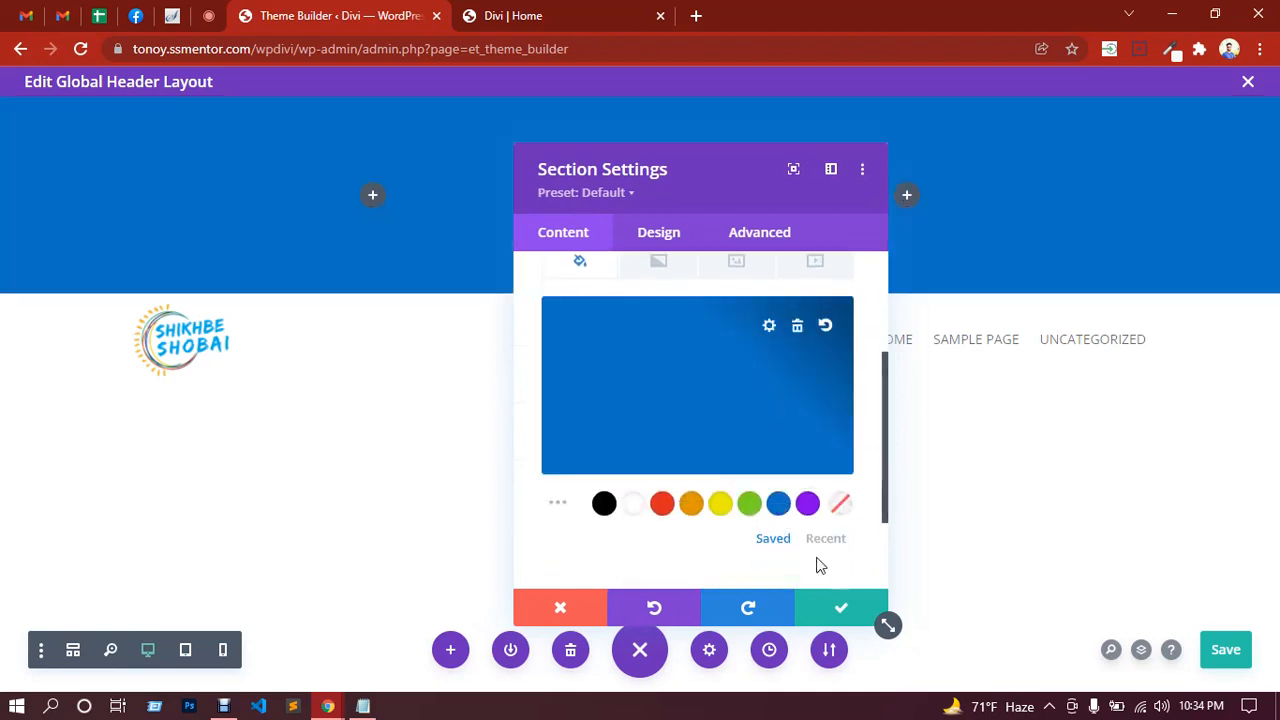
click(841, 610)
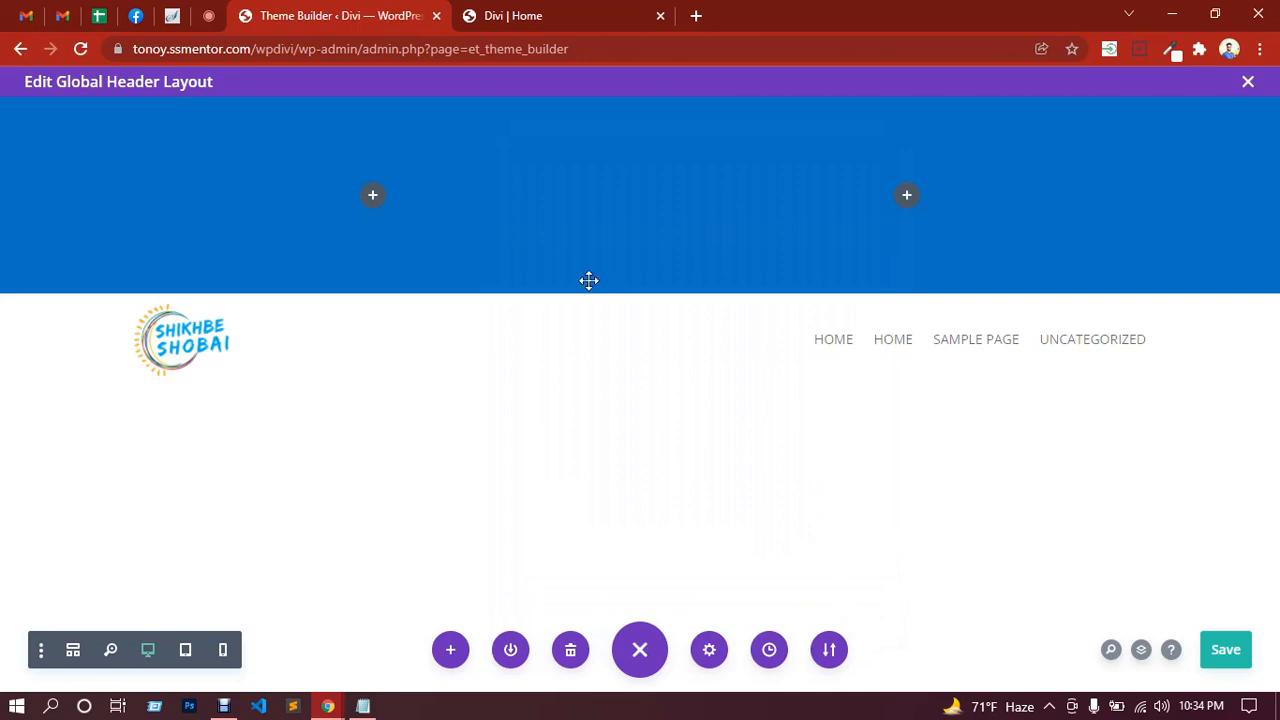
click(373, 196)
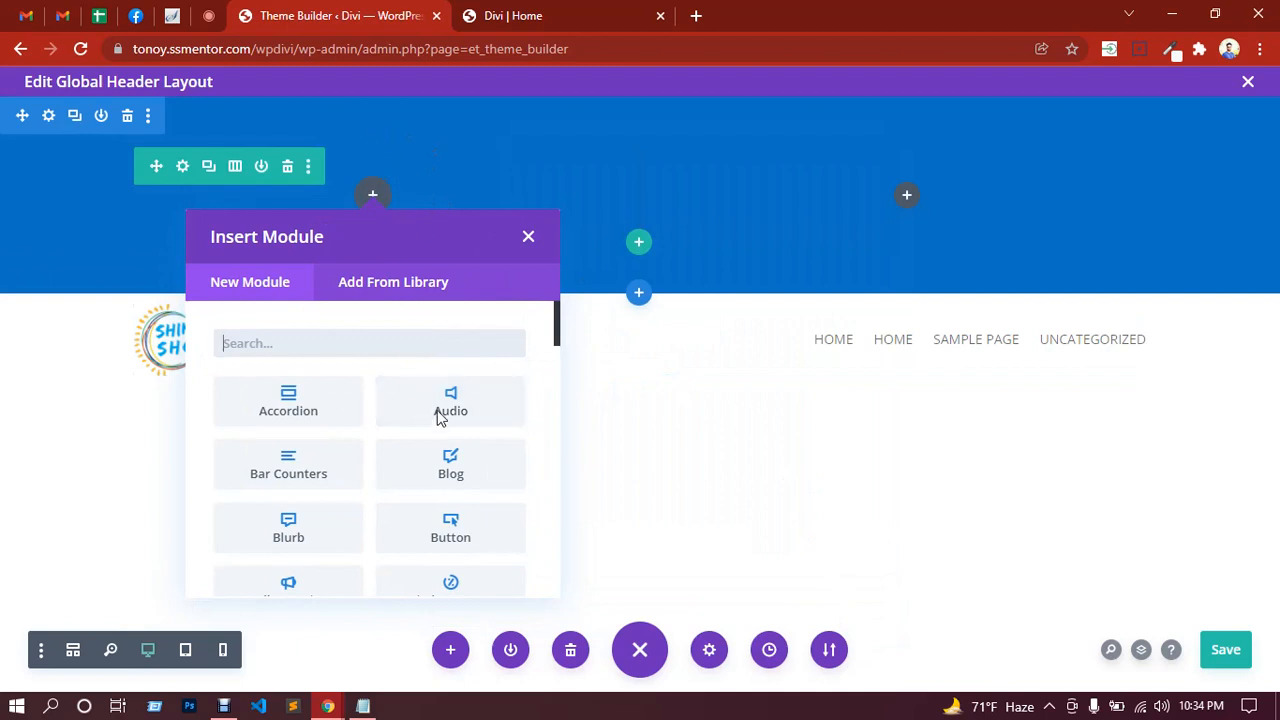
Step: Insert a Text module into the blue section's left column
text(lis)
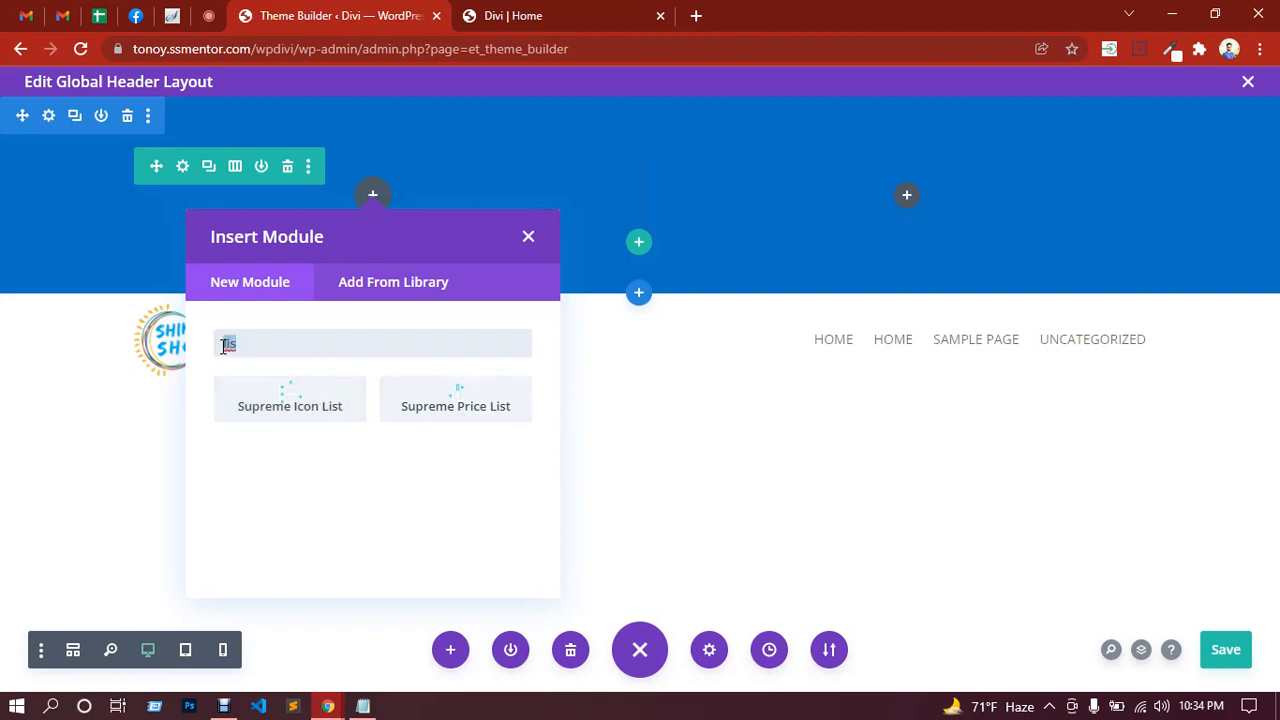
key(BackSpace)
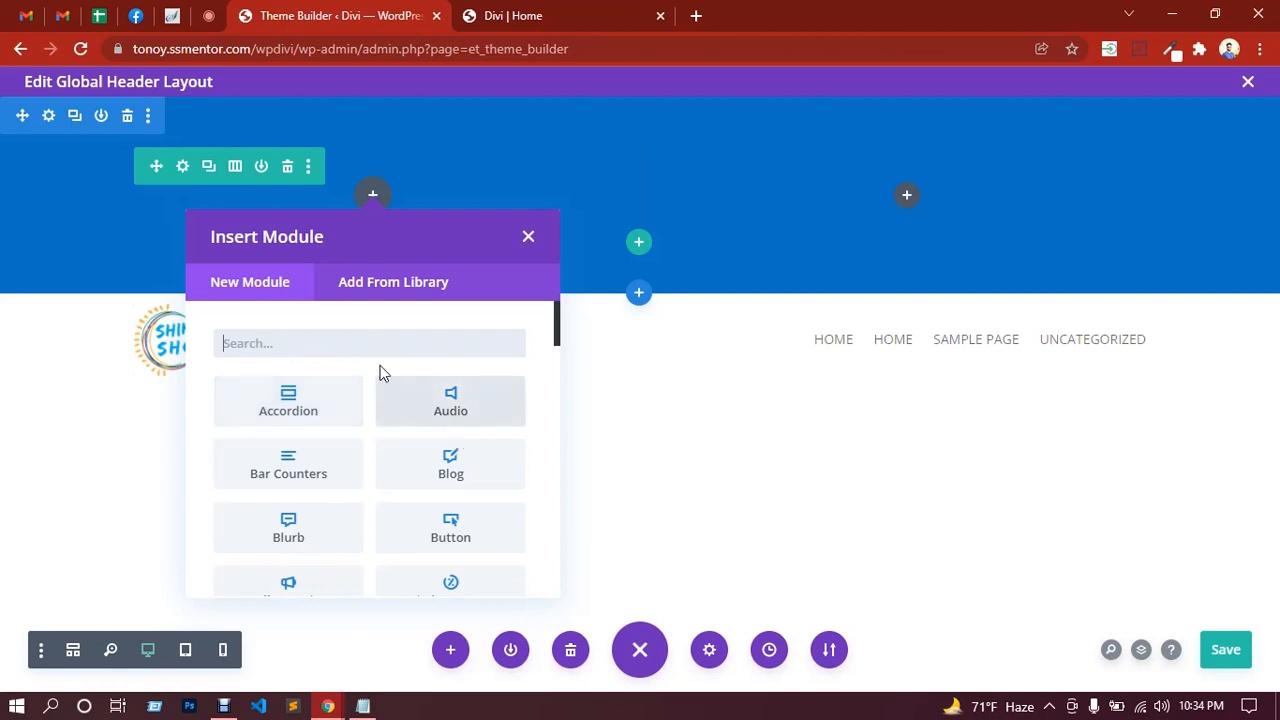
text(text)
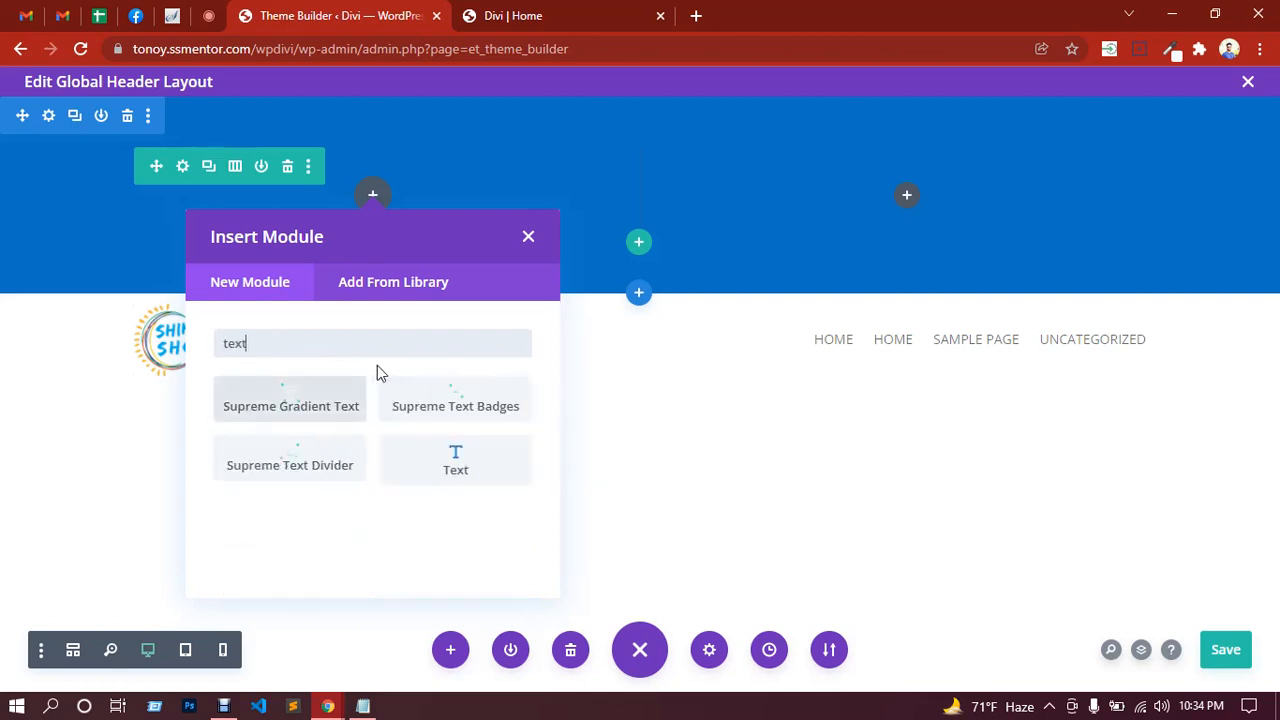
click(460, 463)
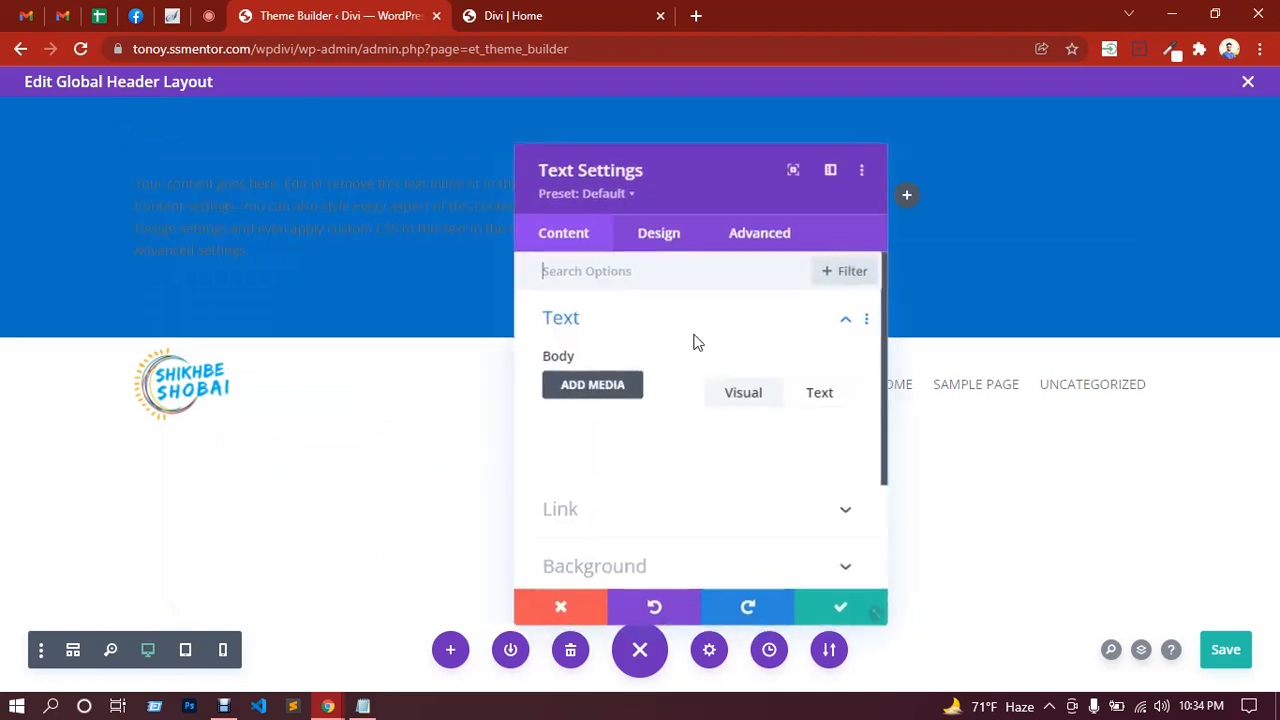
Step: Replace the placeholder with the phone number and email line, bolding the Phone and Email labels
scroll(654, 405, down, 3)
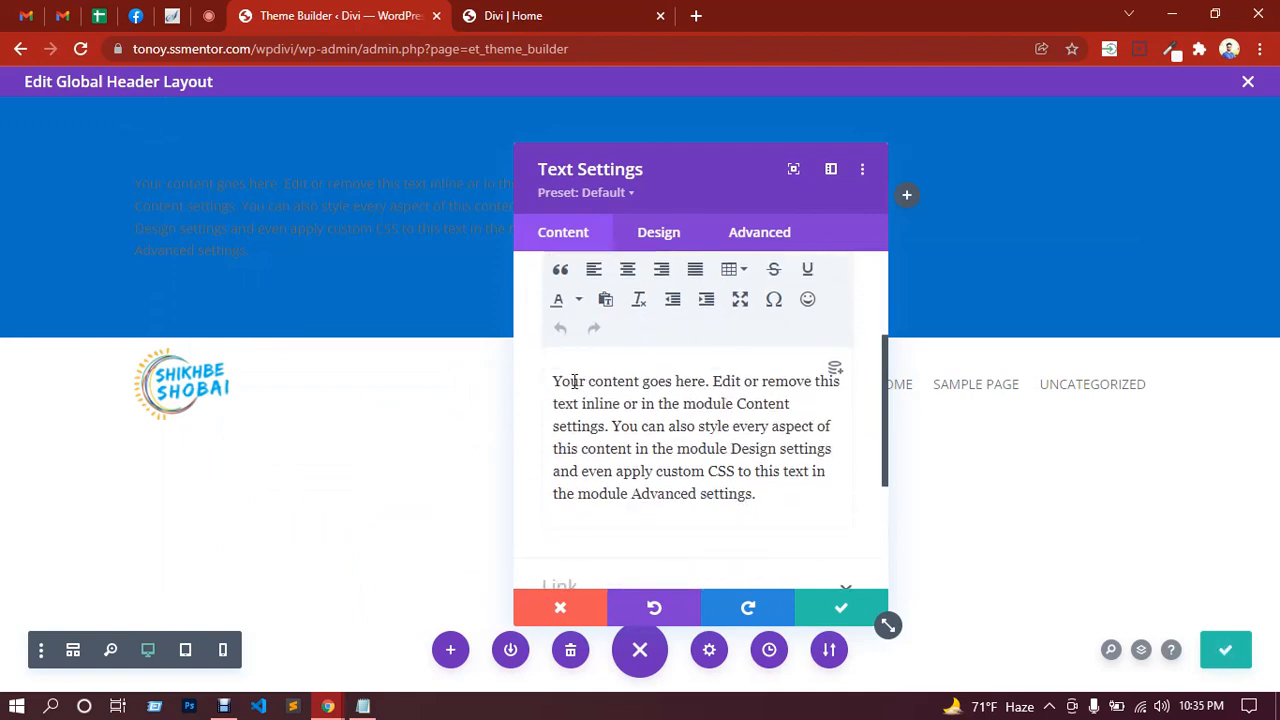
drag(555, 381, 758, 506)
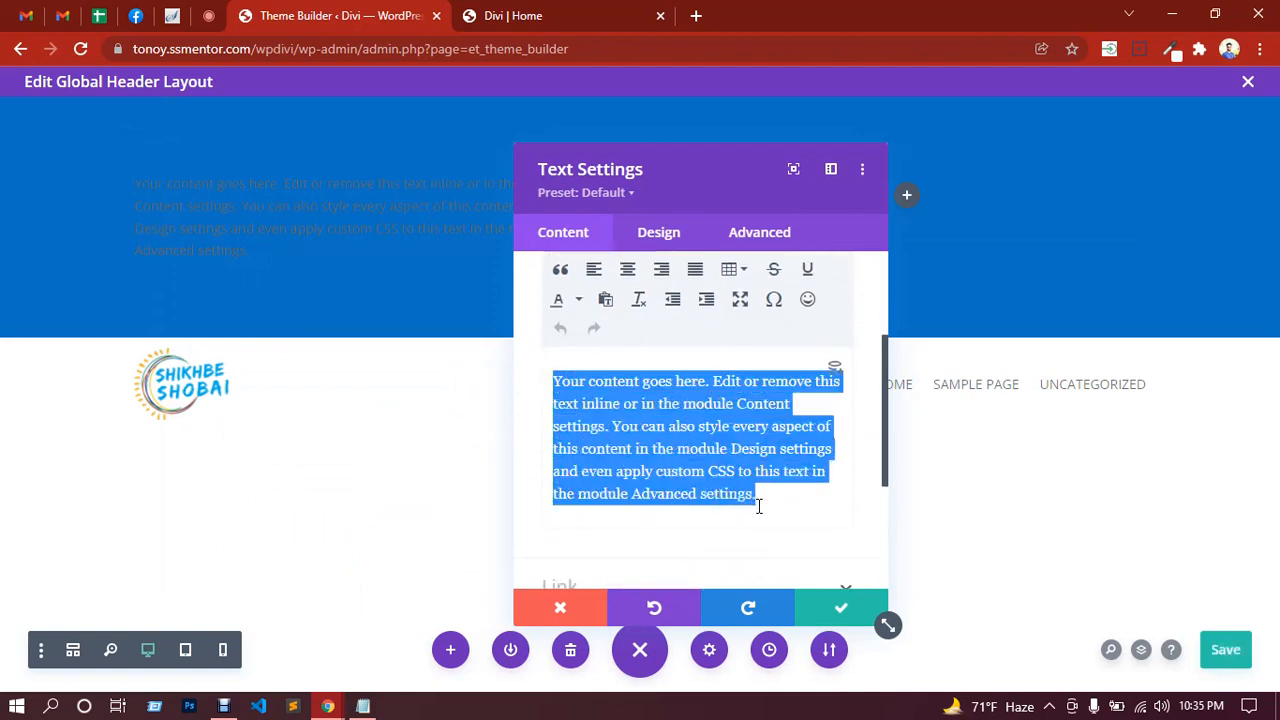
text(Phone)
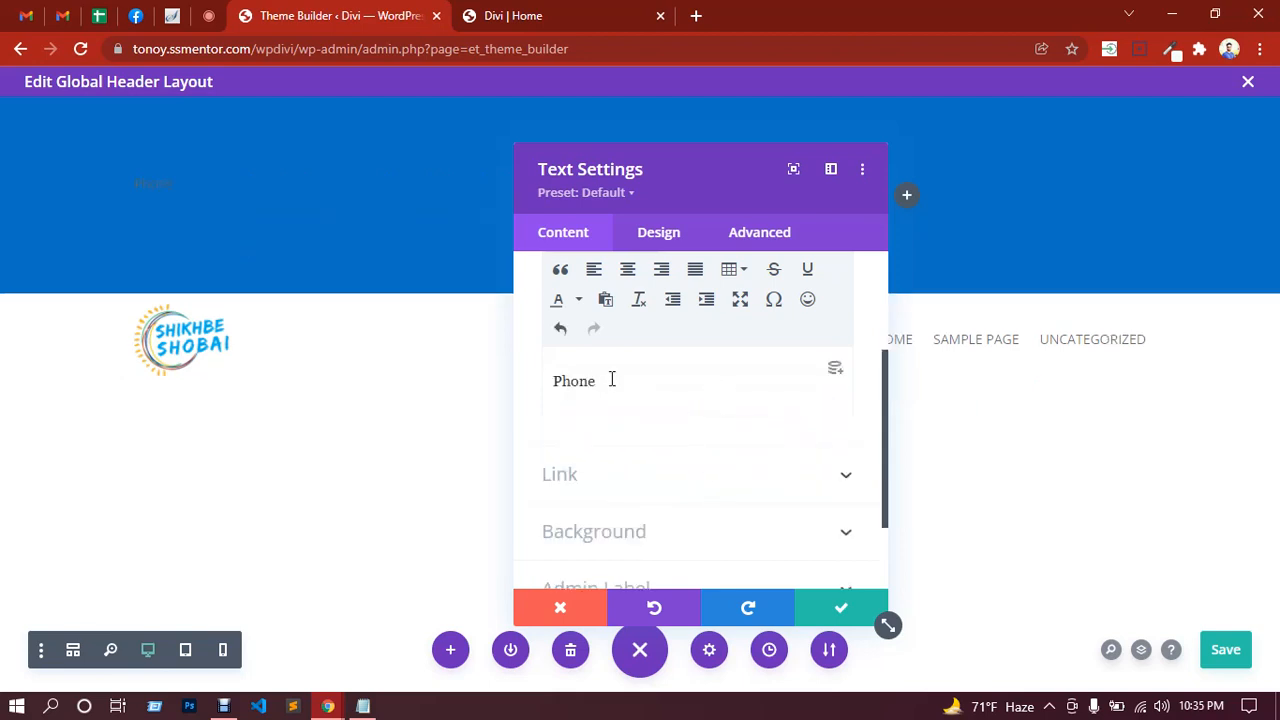
drag(612, 380, 548, 376)
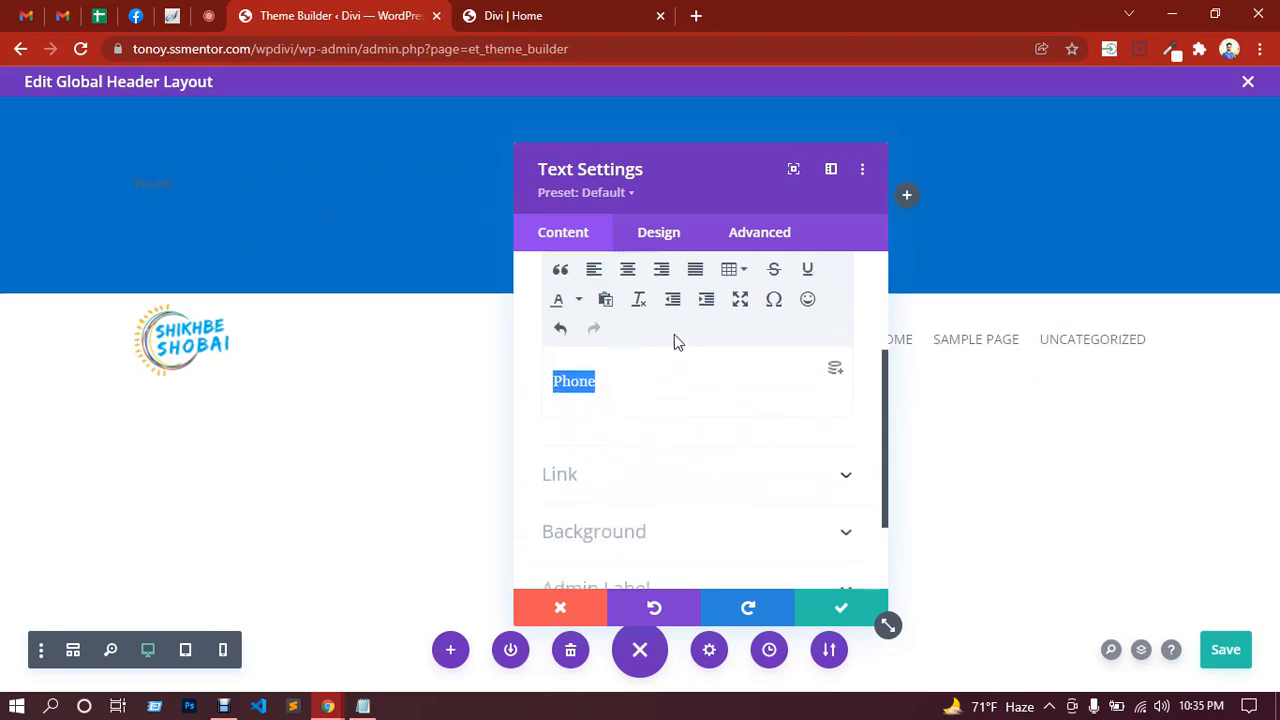
scroll(674, 340, up, 2)
click(676, 430)
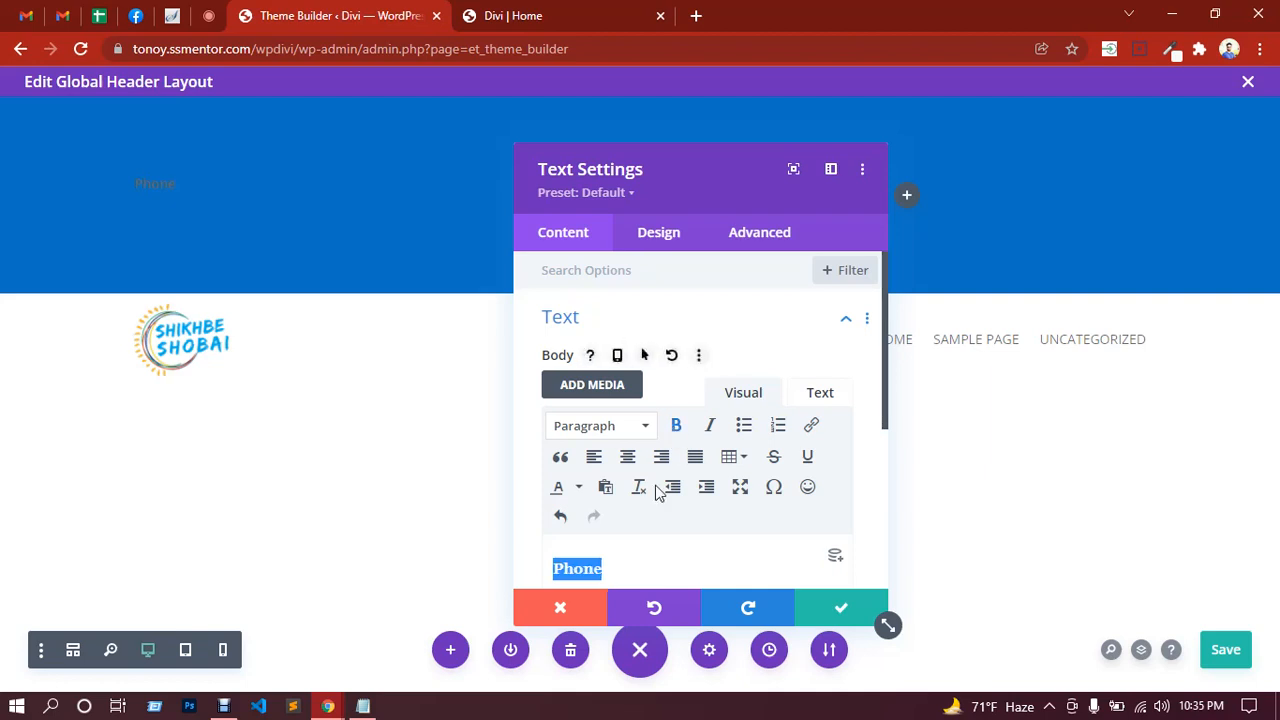
scroll(640, 475, down, 1)
click(608, 475)
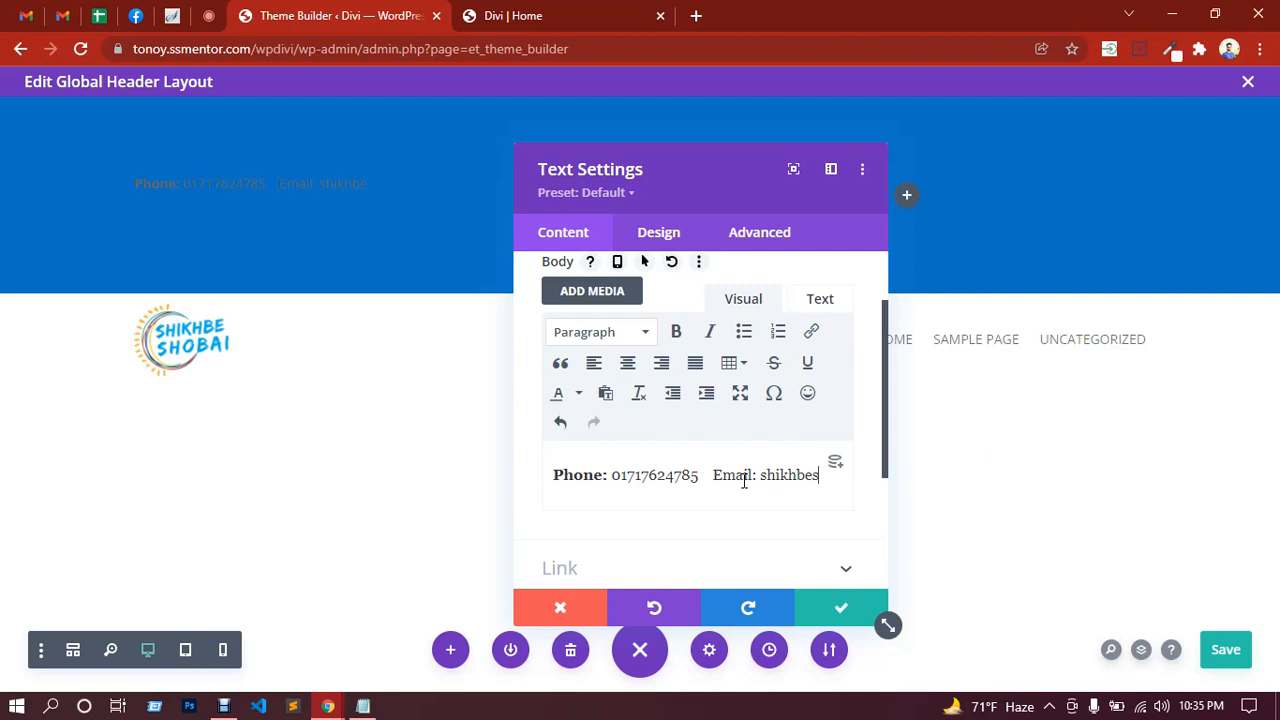
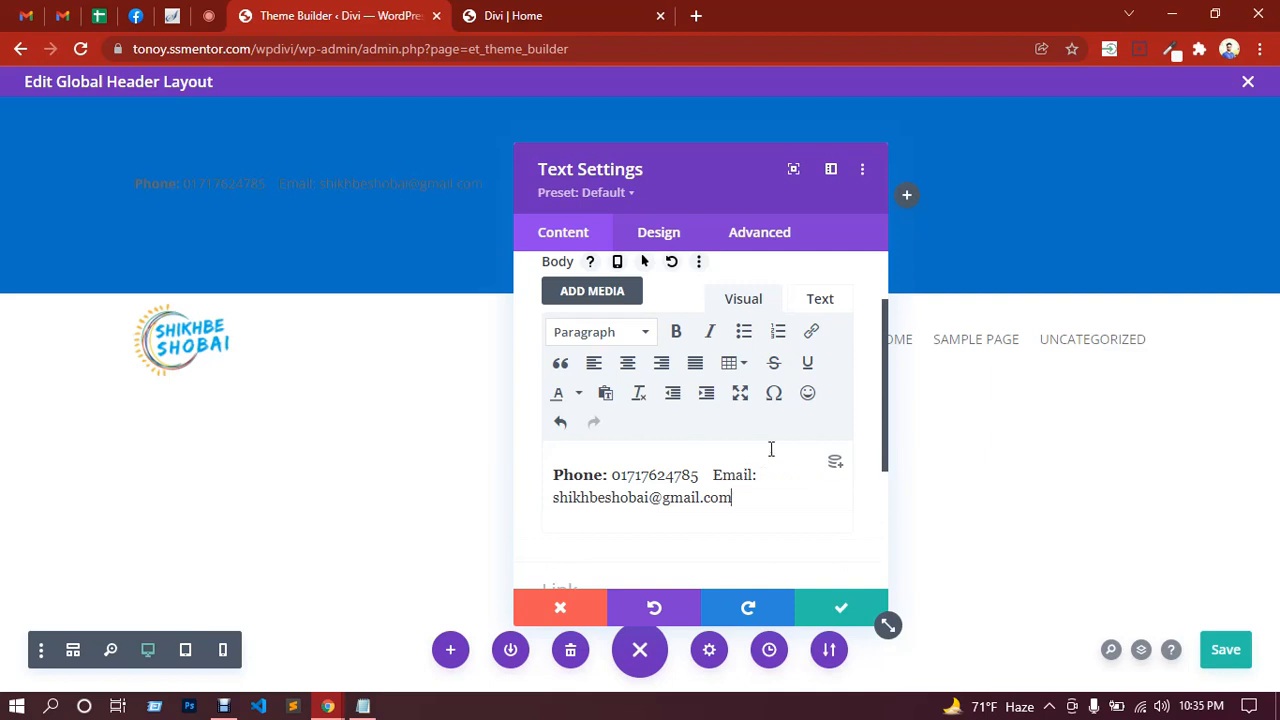
drag(758, 477, 723, 475)
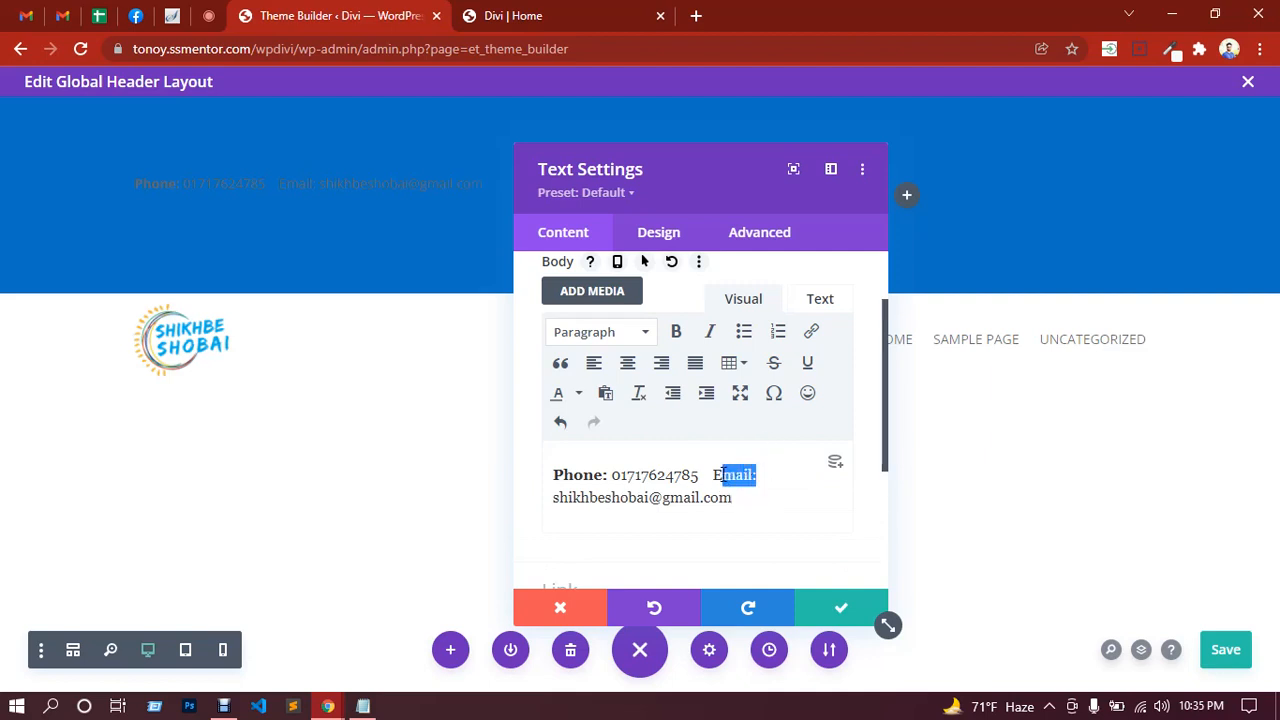
click(678, 332)
Step: Set the contact text colour to white (#ffffff) and save the Text settings
click(136, 177)
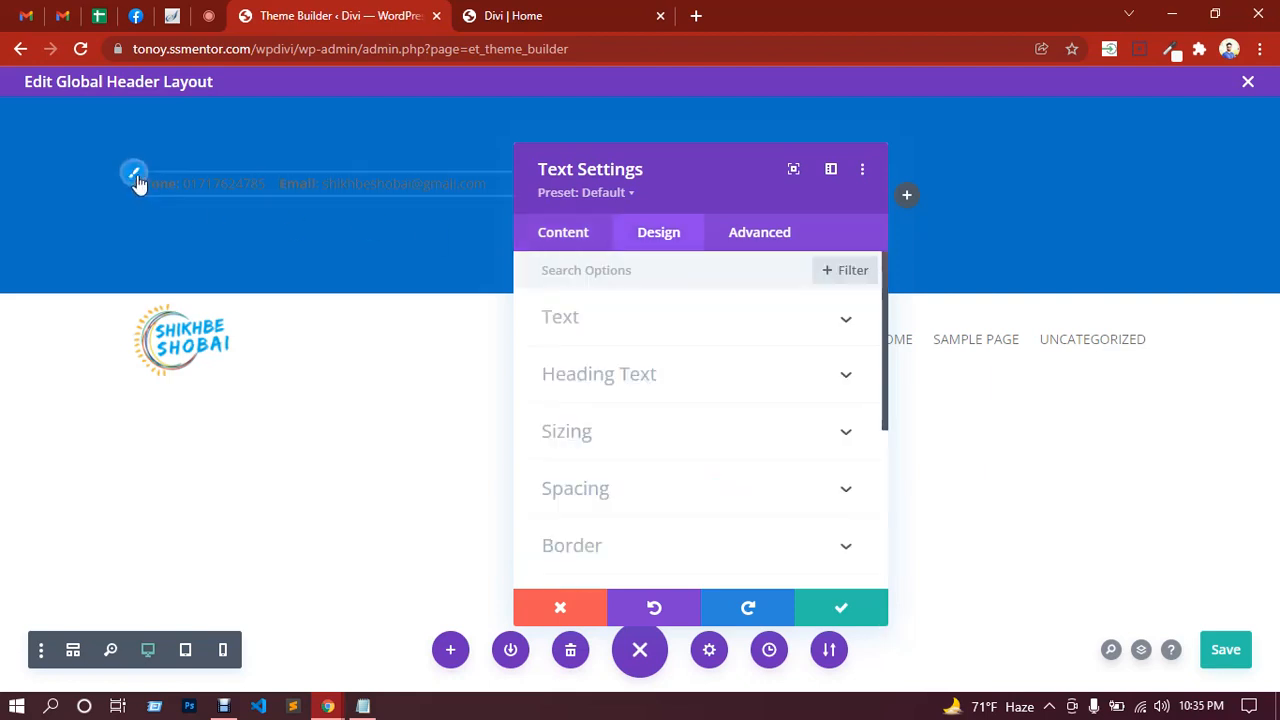
click(638, 338)
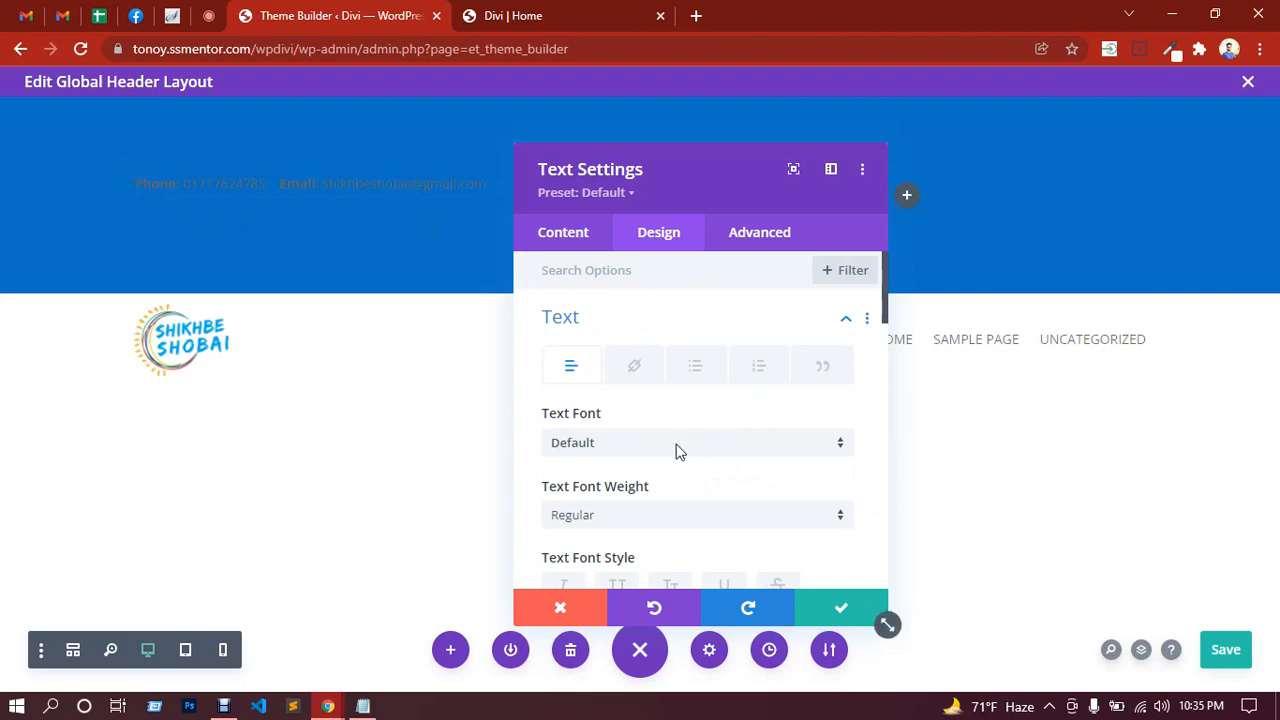
scroll(685, 451, down, 3)
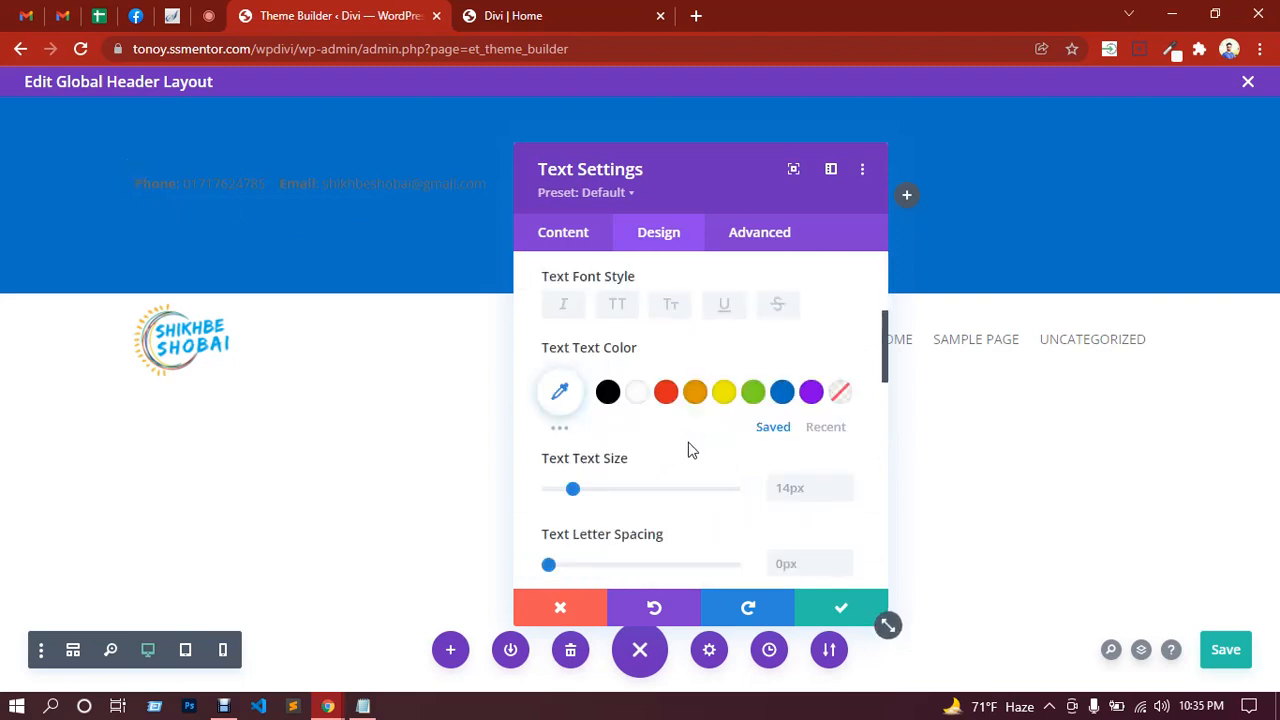
click(636, 396)
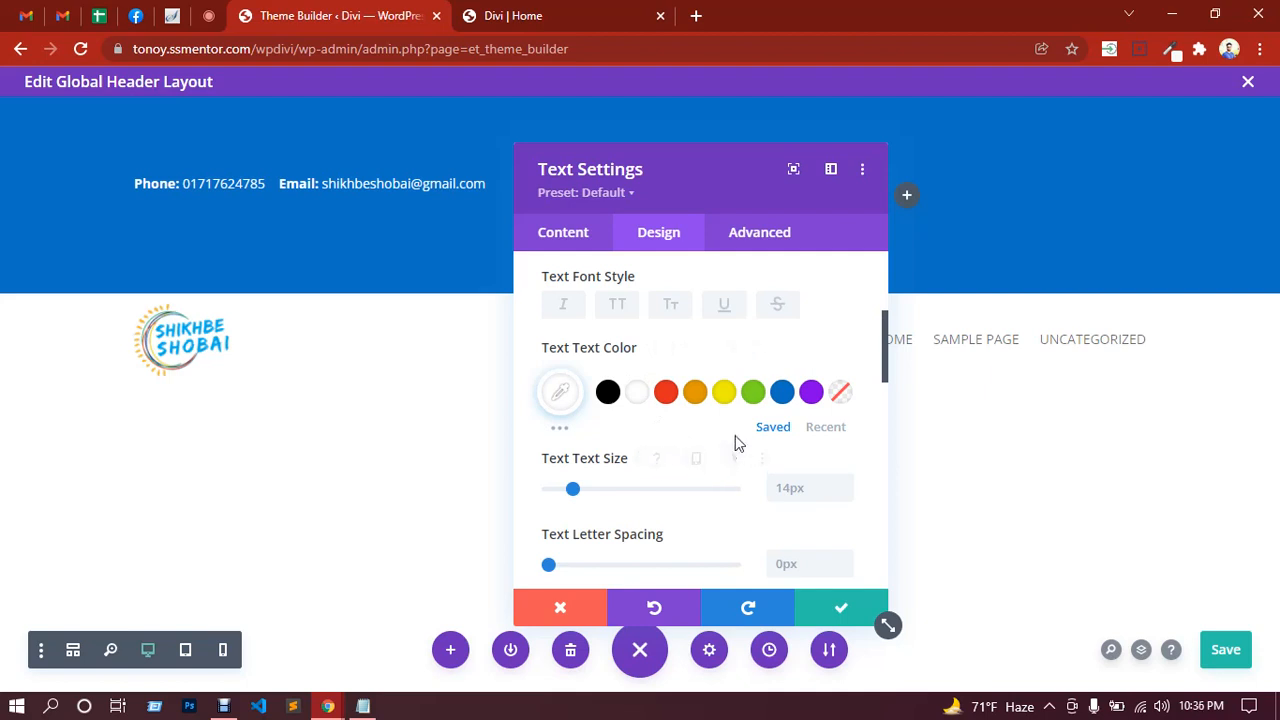
scroll(735, 443, down, 1)
scroll(735, 443, down, 4)
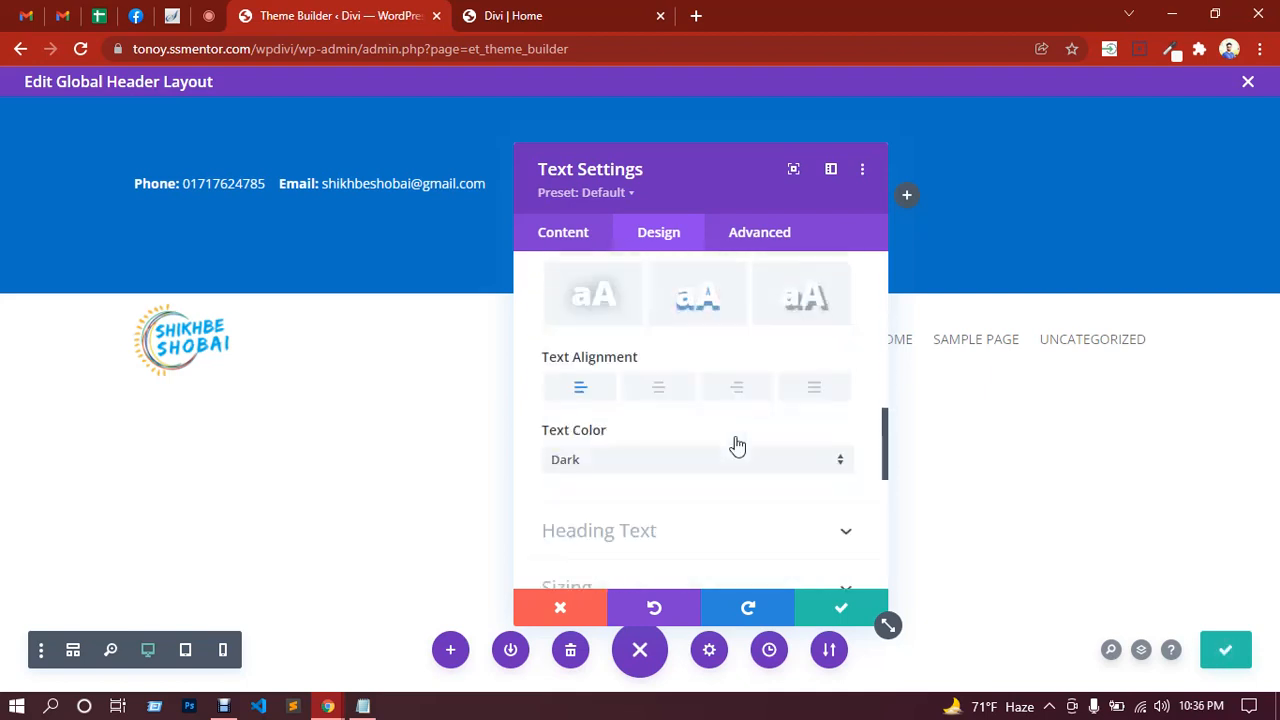
click(837, 612)
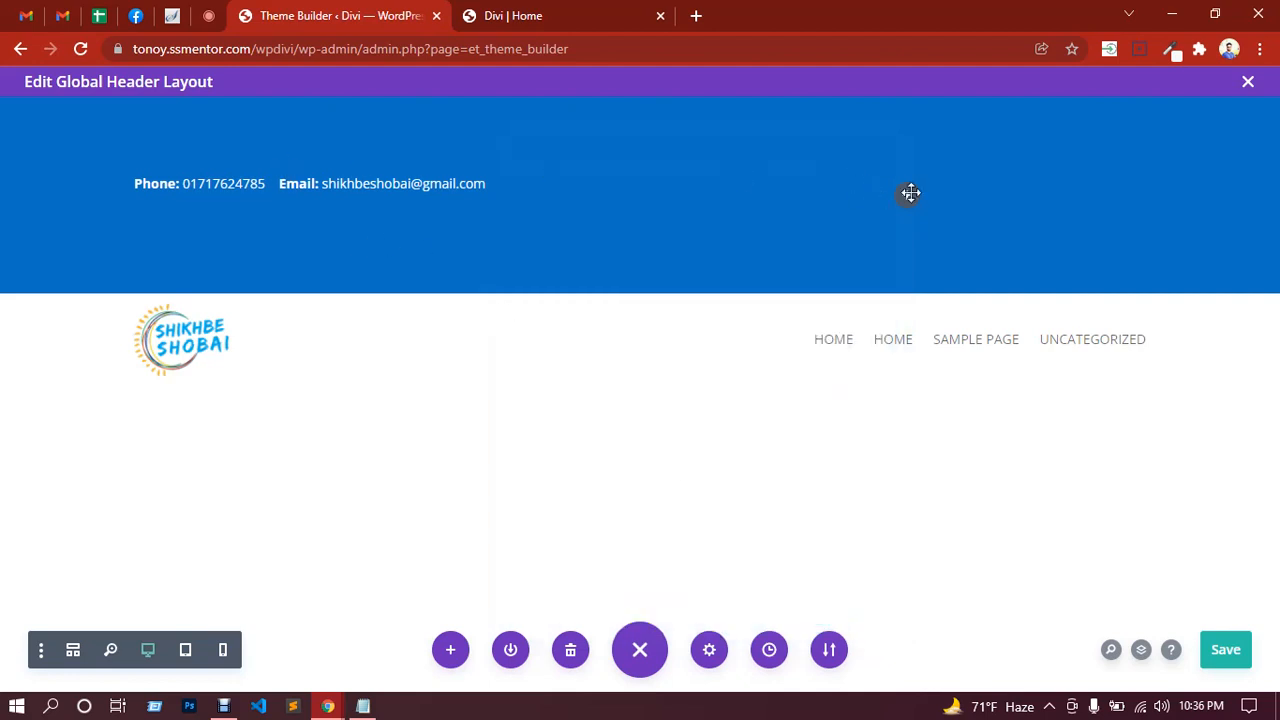
Step: Add a Social Media Follow module with facebook and twitter to the top row's right column
click(907, 196)
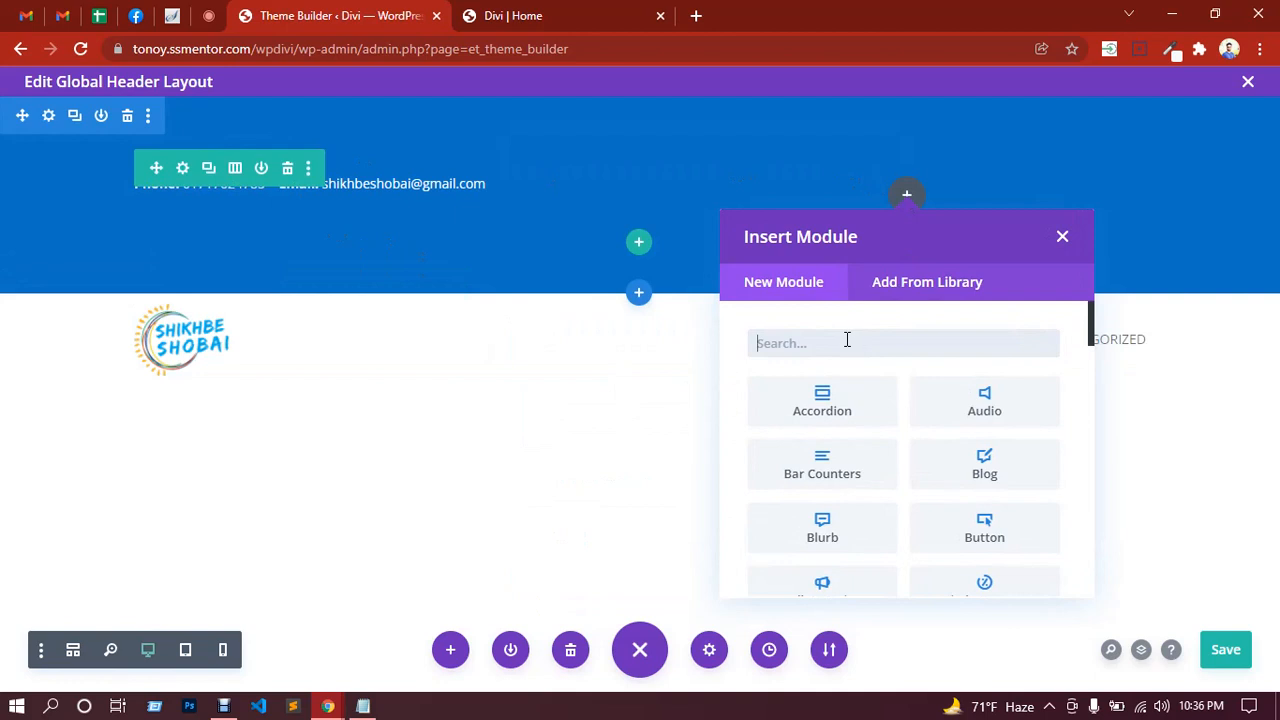
text(soc)
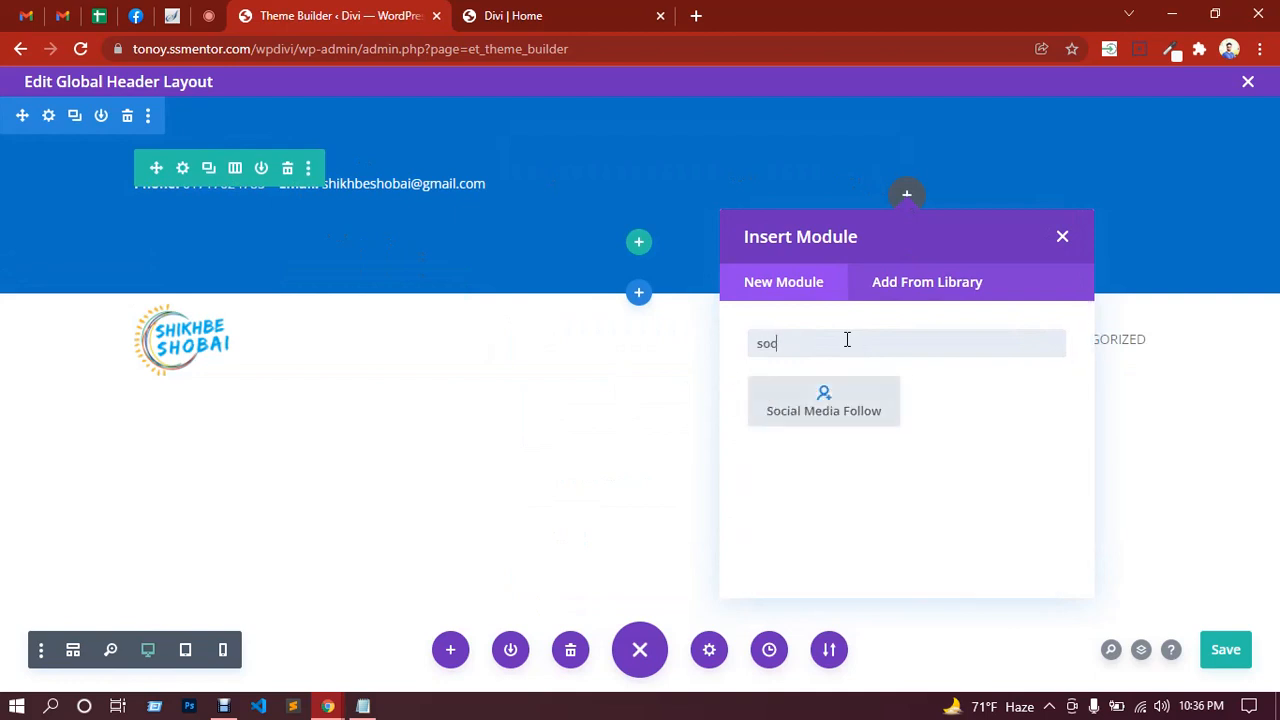
click(845, 420)
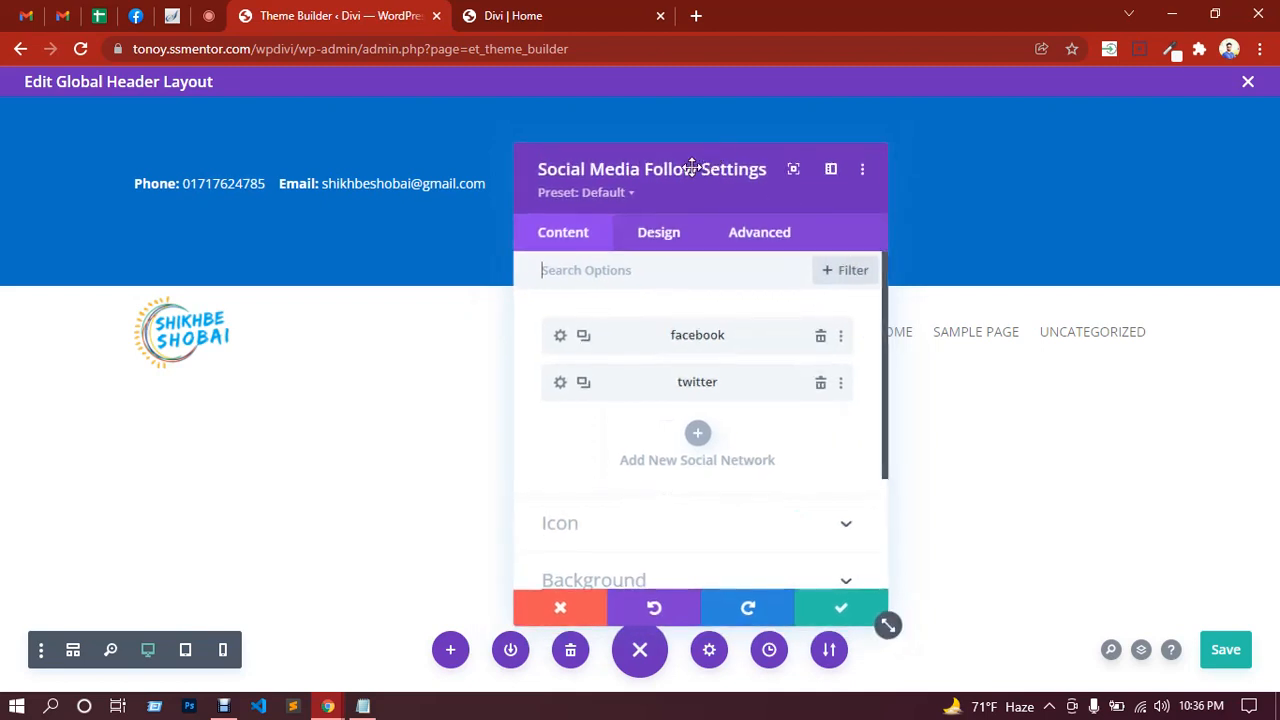
drag(692, 167, 418, 149)
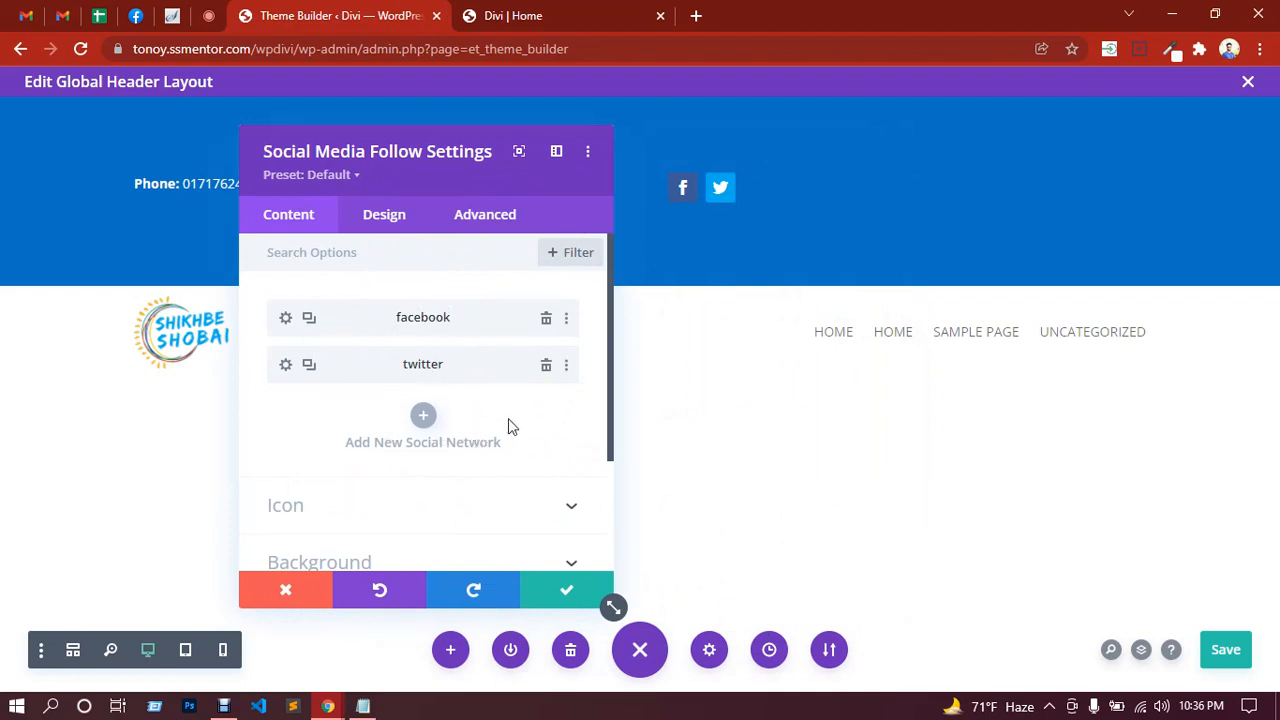
Step: Look through the Social Media Follow module's Background and Icon options
scroll(509, 426, down, 2)
scroll(509, 426, up, 1)
scroll(505, 428, down, 2)
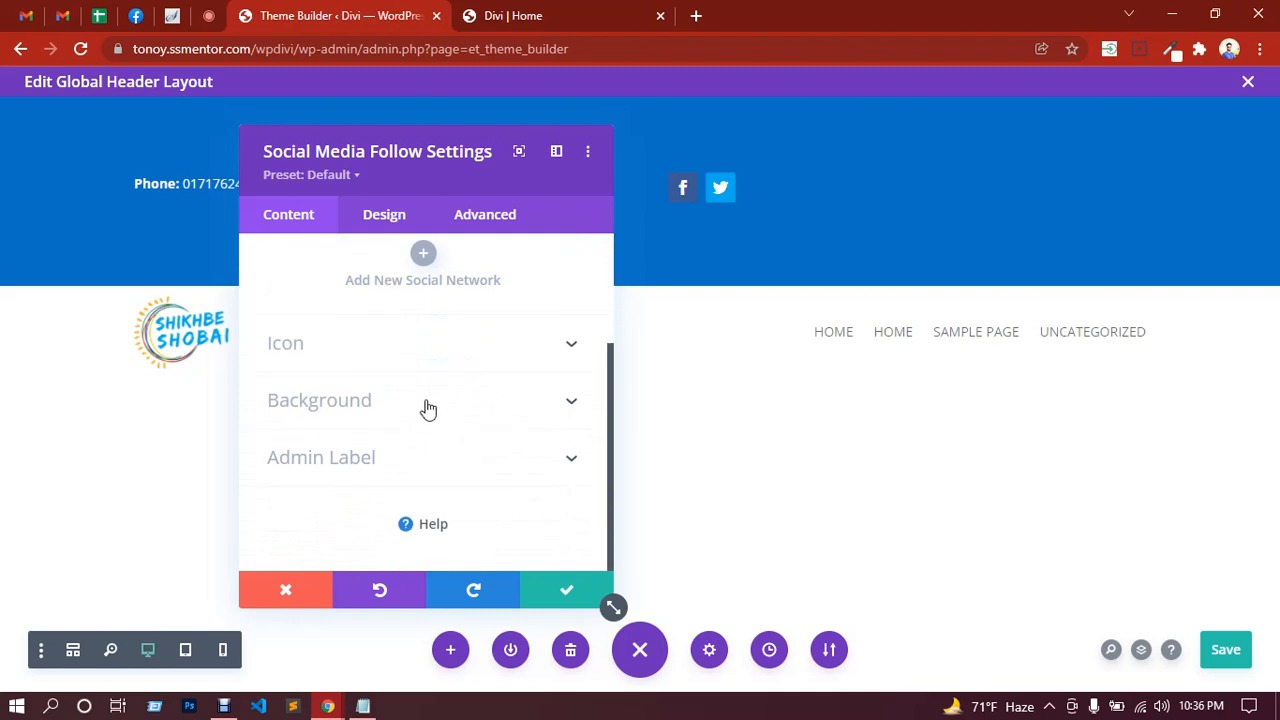
click(428, 408)
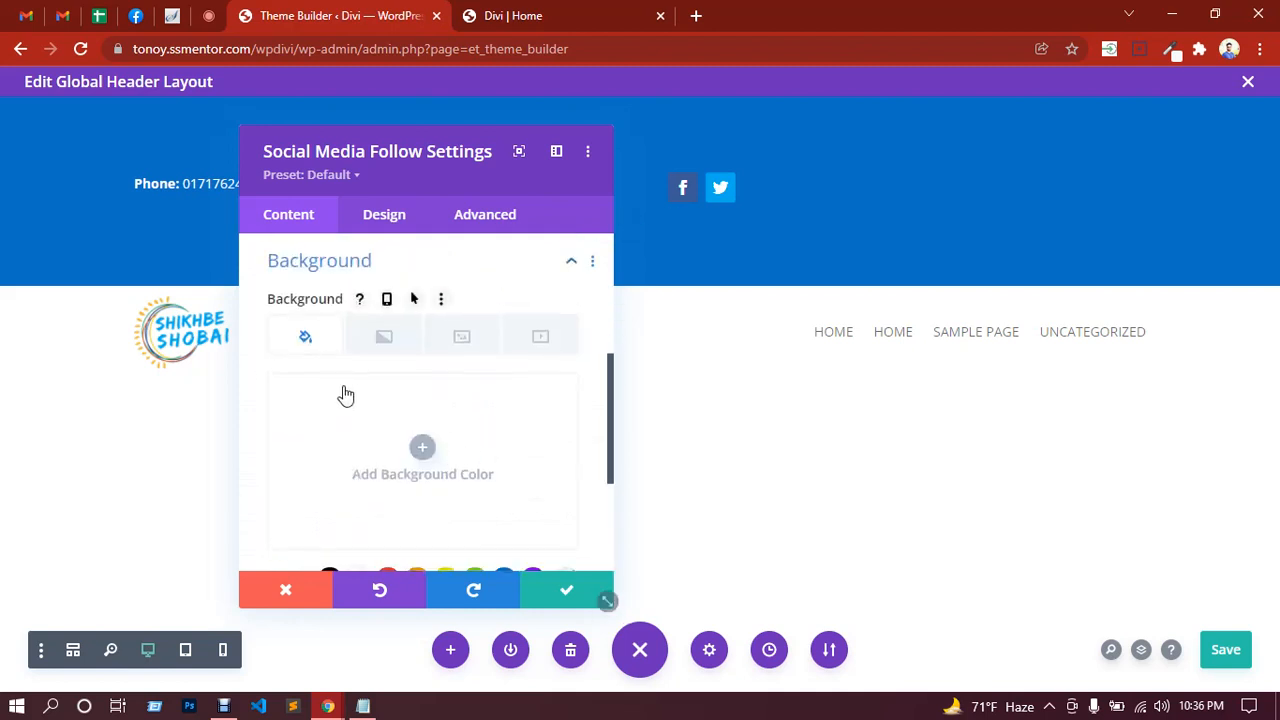
scroll(345, 392, up, 2)
scroll(394, 437, up, 1)
click(403, 505)
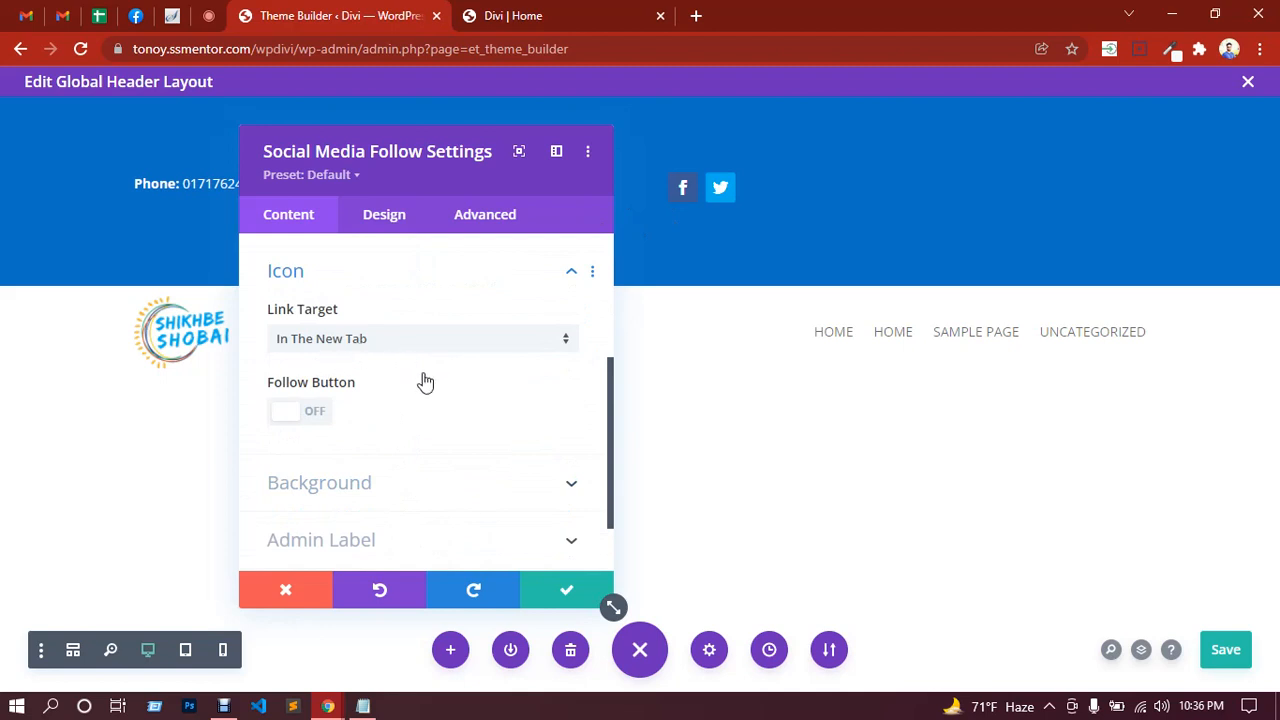
scroll(424, 388, up, 2)
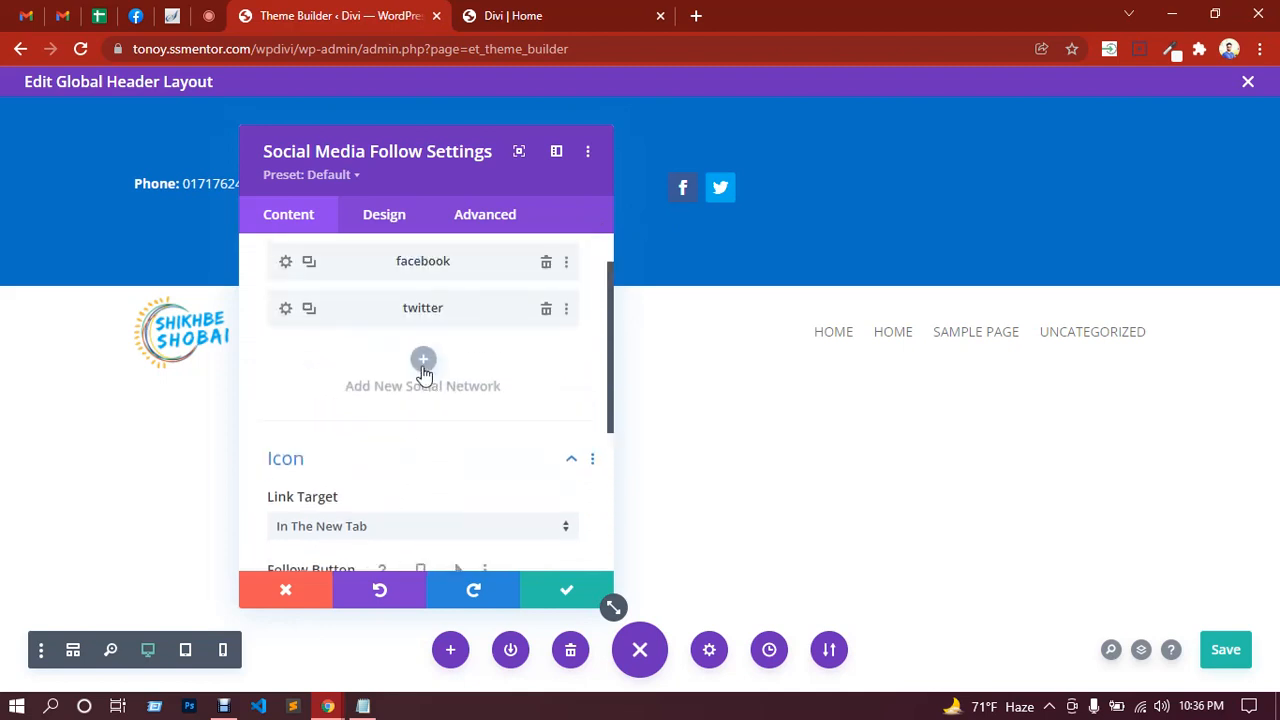
Step: Set the module alignment to right under Design > Alignment
click(385, 220)
click(399, 306)
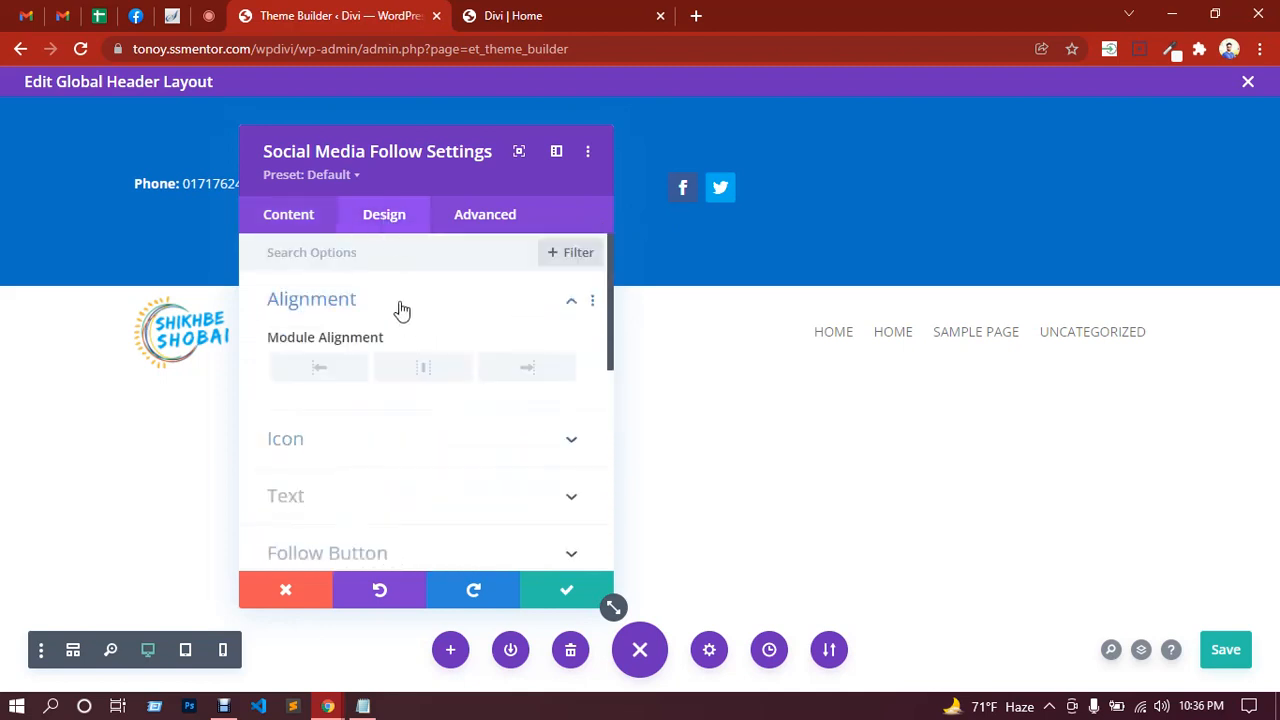
click(522, 373)
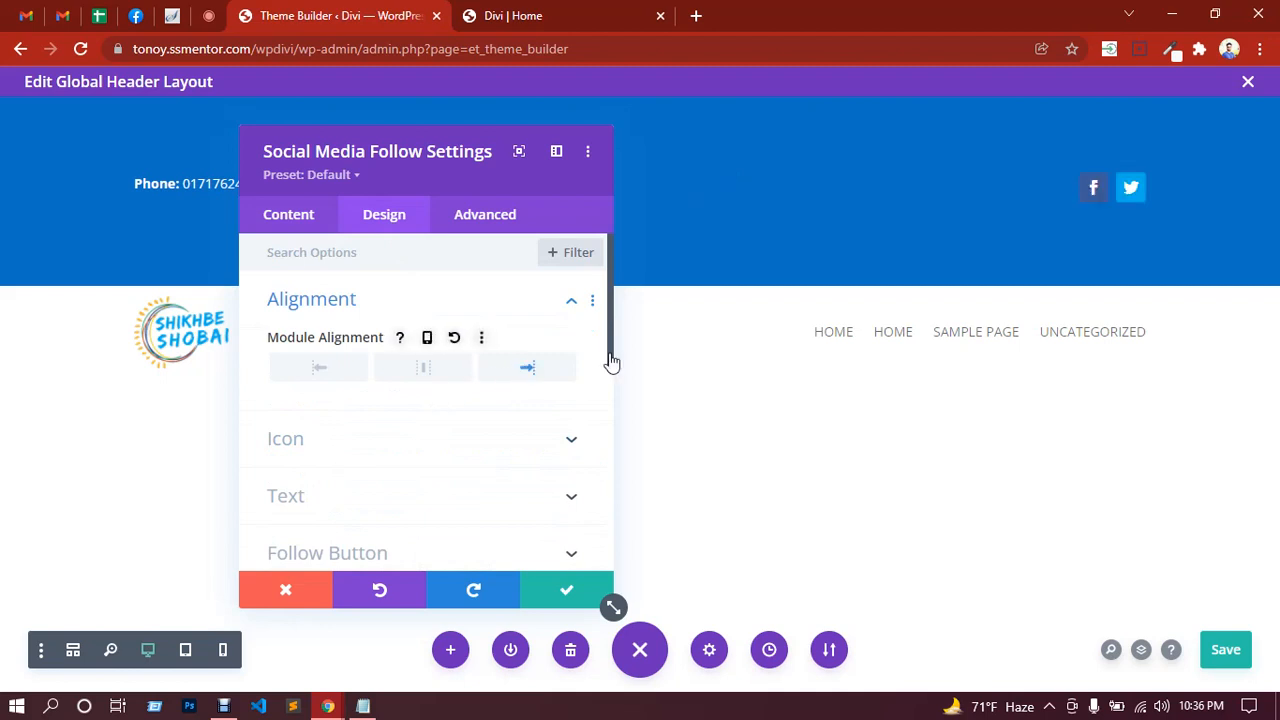
Step: Review the icon colour, size and Sizing options, then go back to Content
click(395, 445)
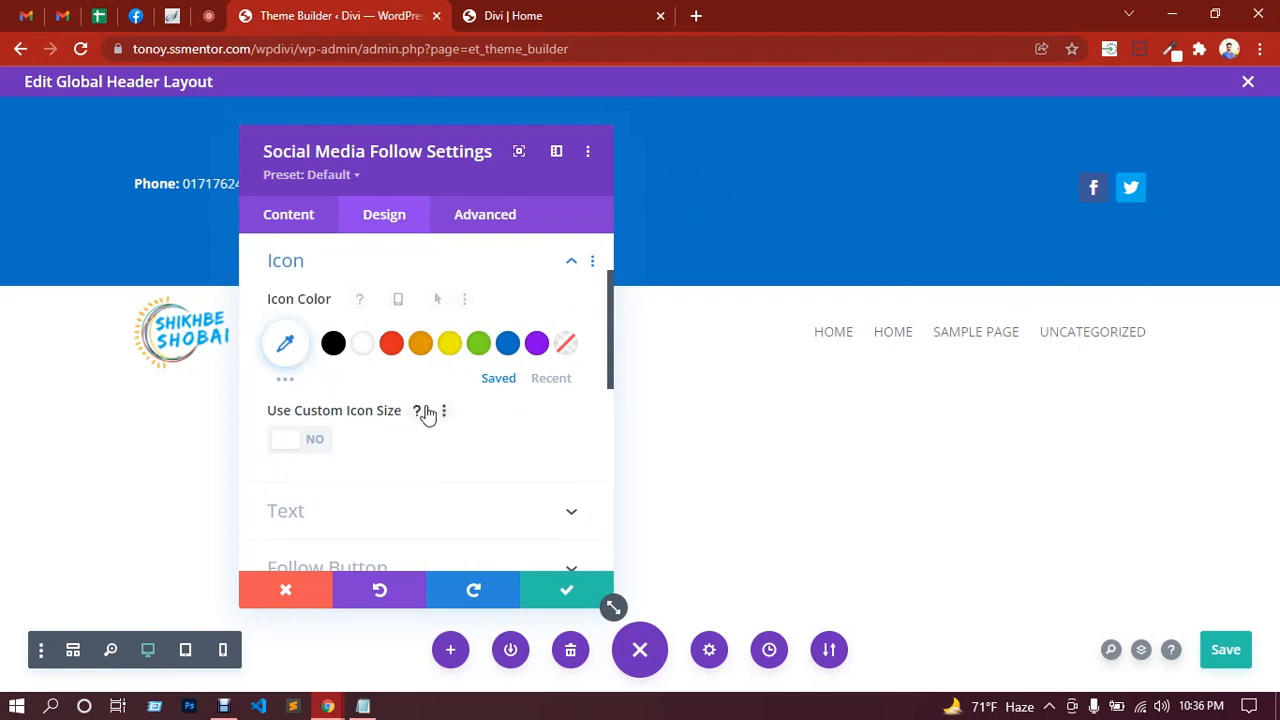
scroll(429, 415, down, 1)
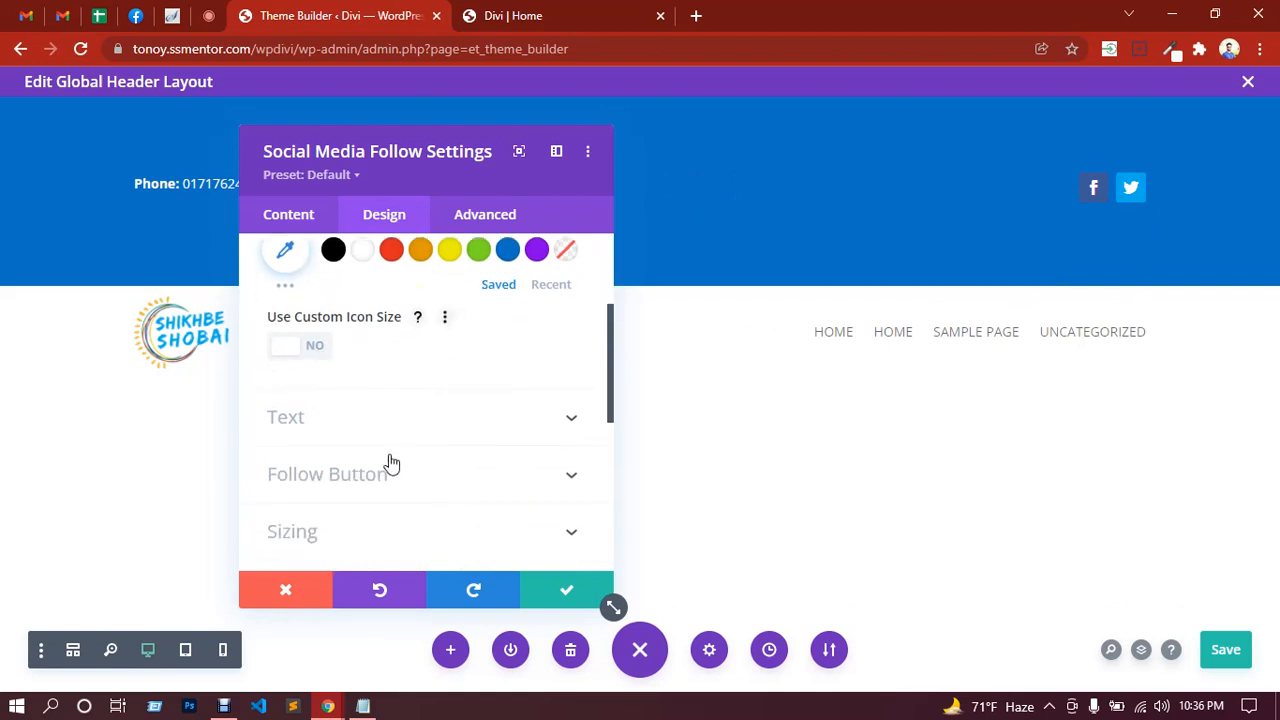
click(403, 548)
scroll(390, 430, up, 3)
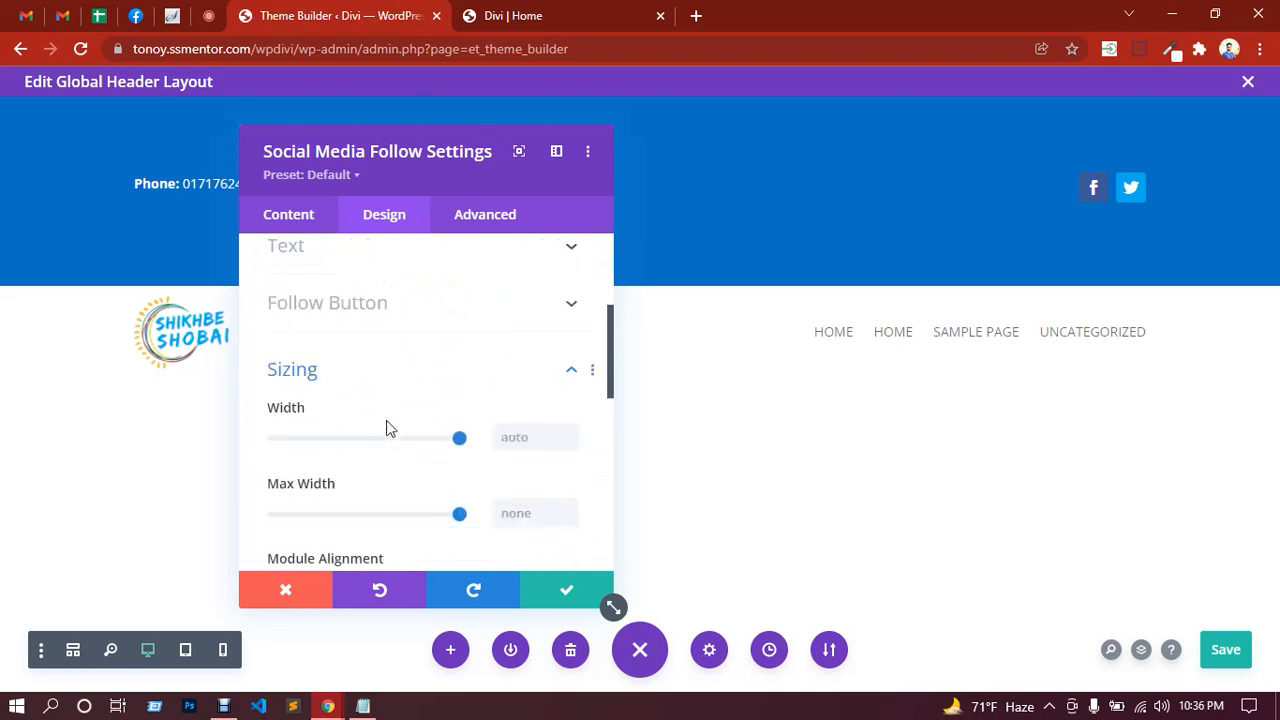
click(296, 219)
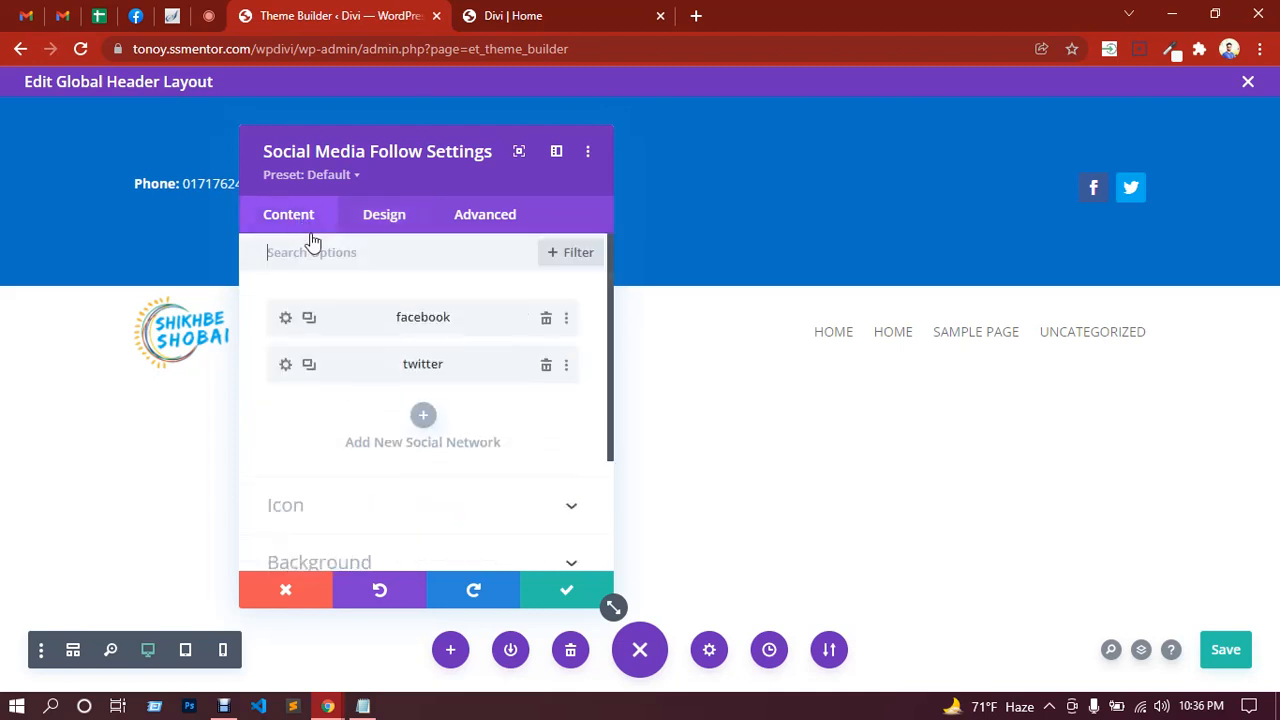
Step: Give the facebook icon a transparent background
click(286, 320)
scroll(400, 450, down, 1)
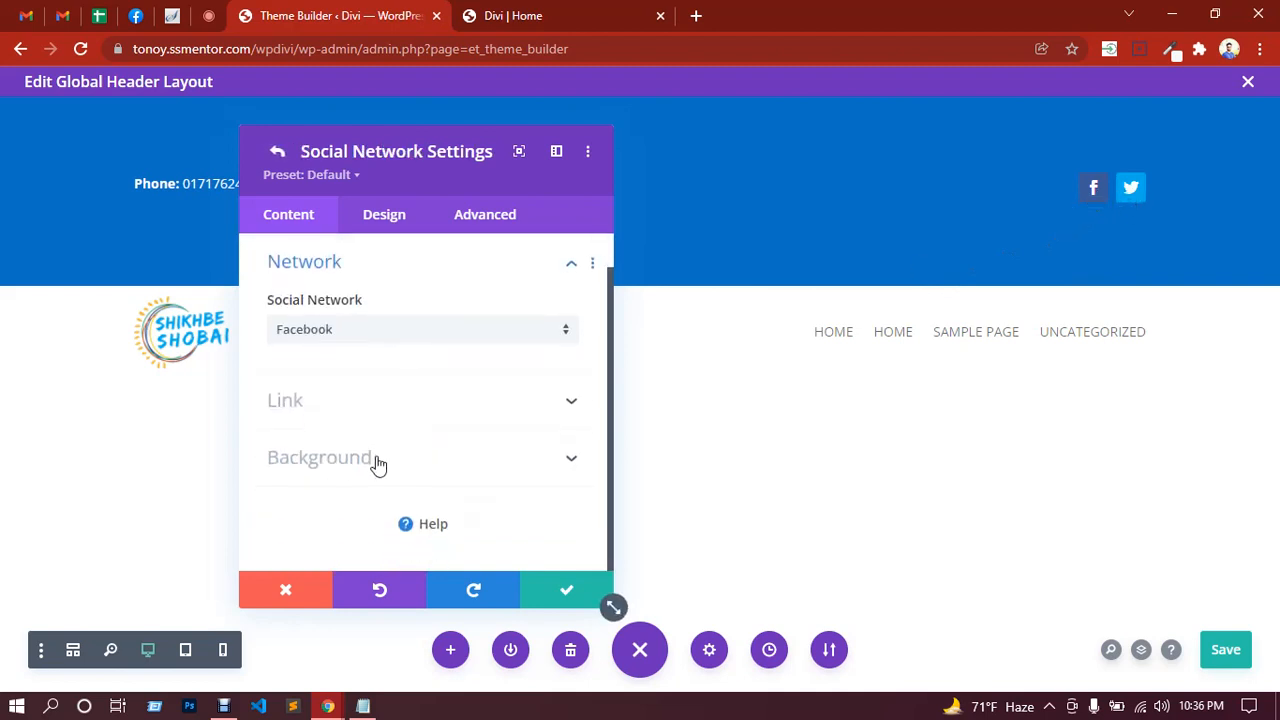
click(378, 462)
scroll(453, 400, down, 2)
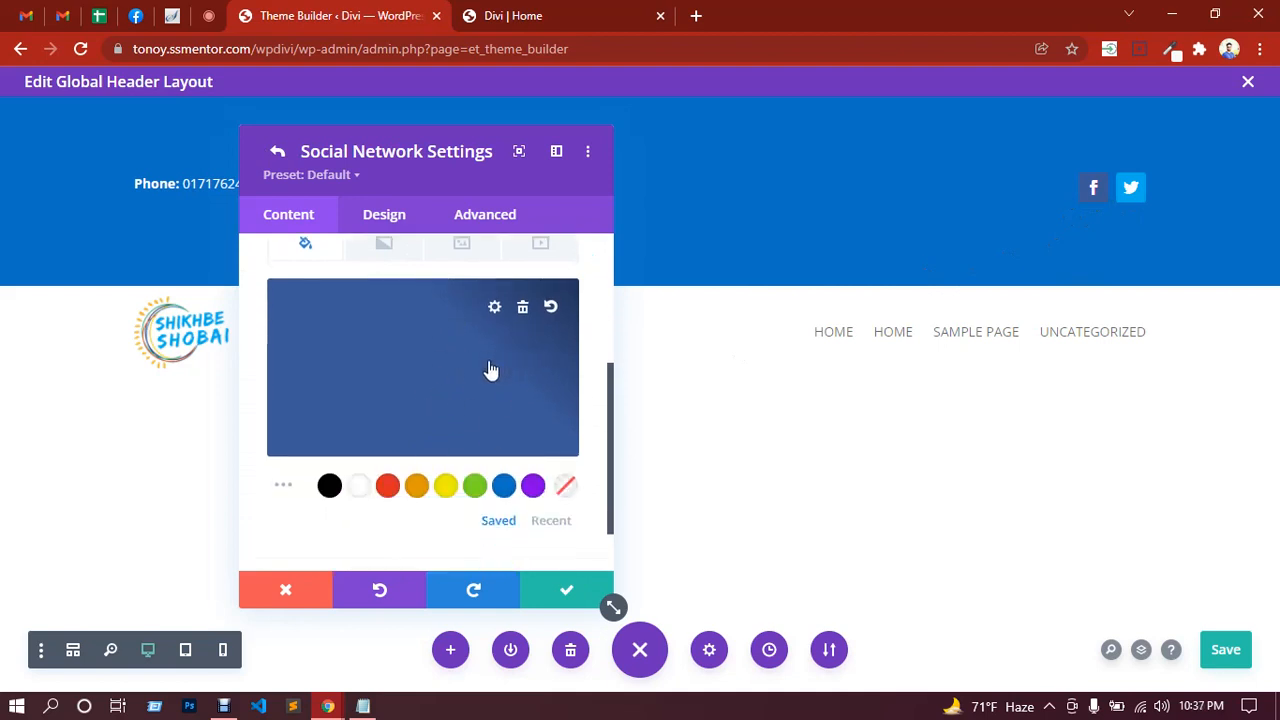
click(568, 489)
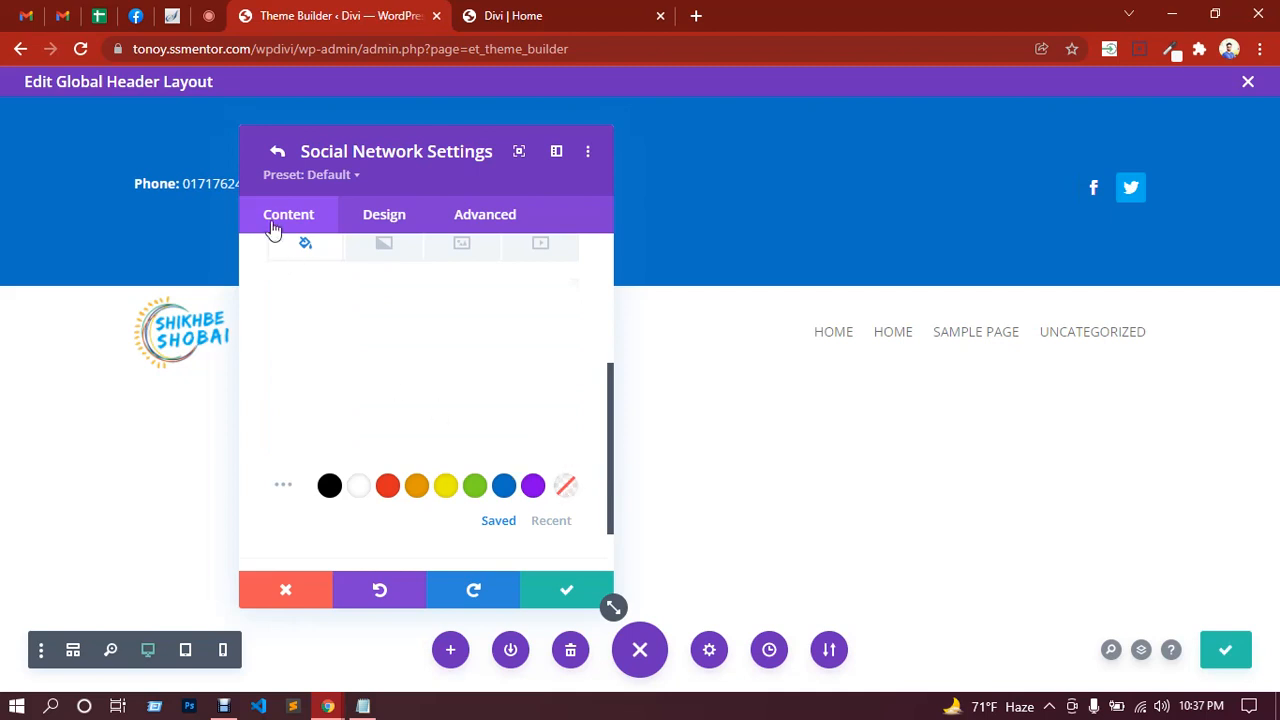
click(278, 154)
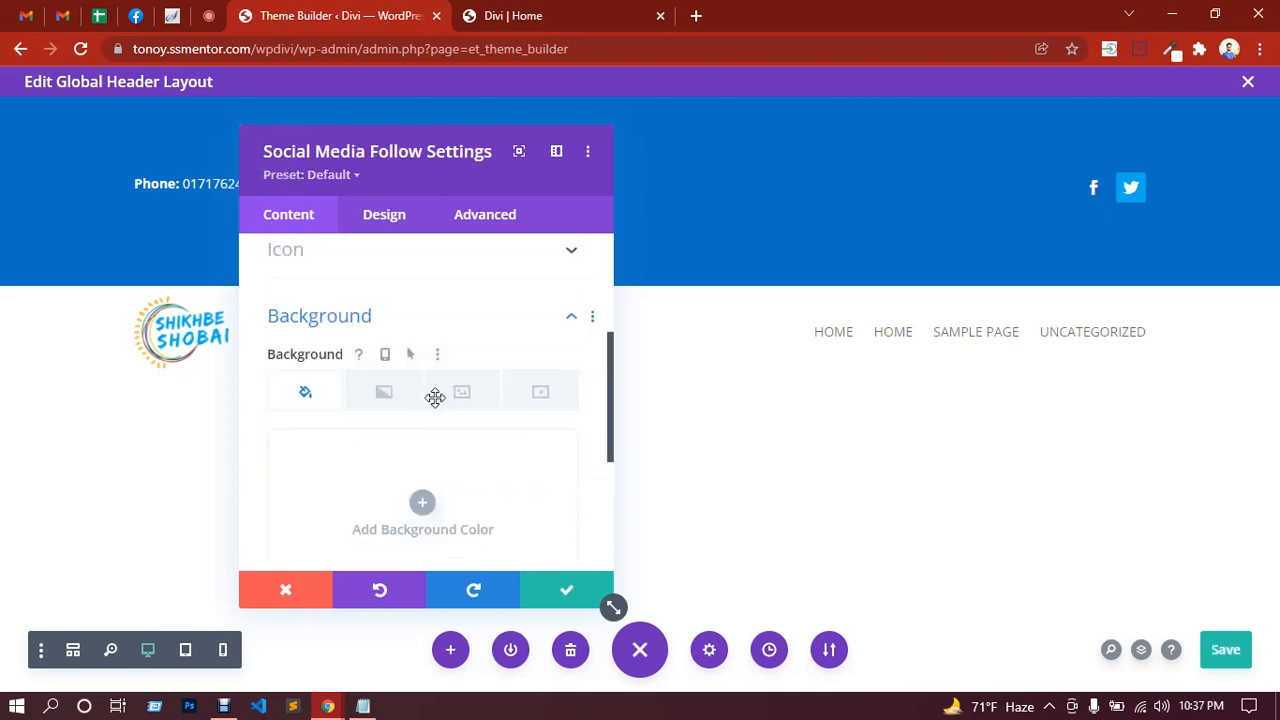
Step: Give the twitter icon a transparent background and save the social module
scroll(386, 349, up, 3)
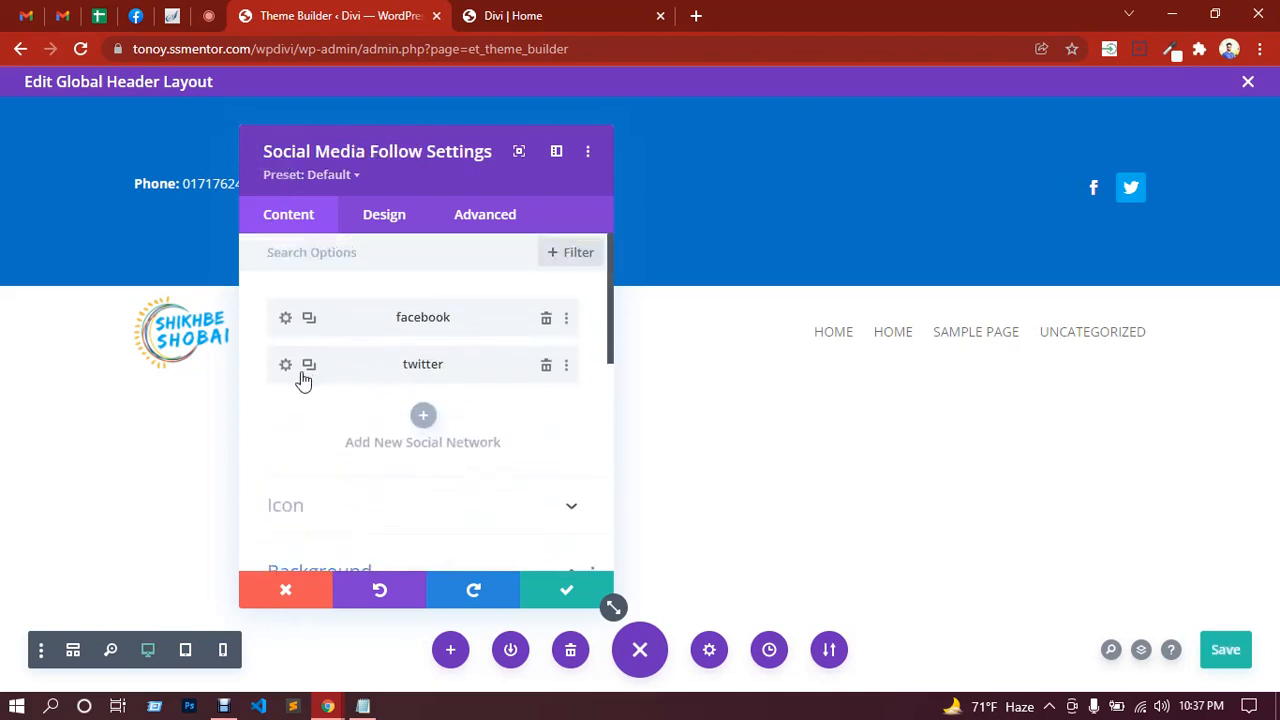
click(287, 367)
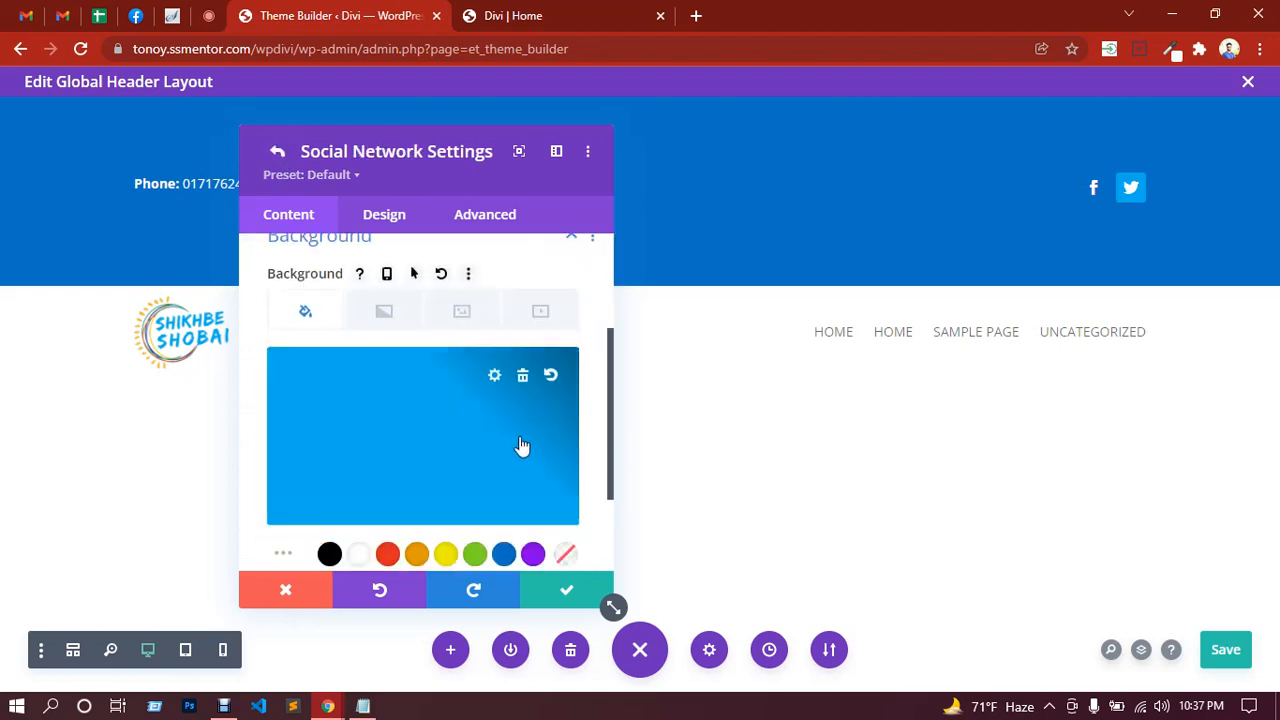
click(566, 555)
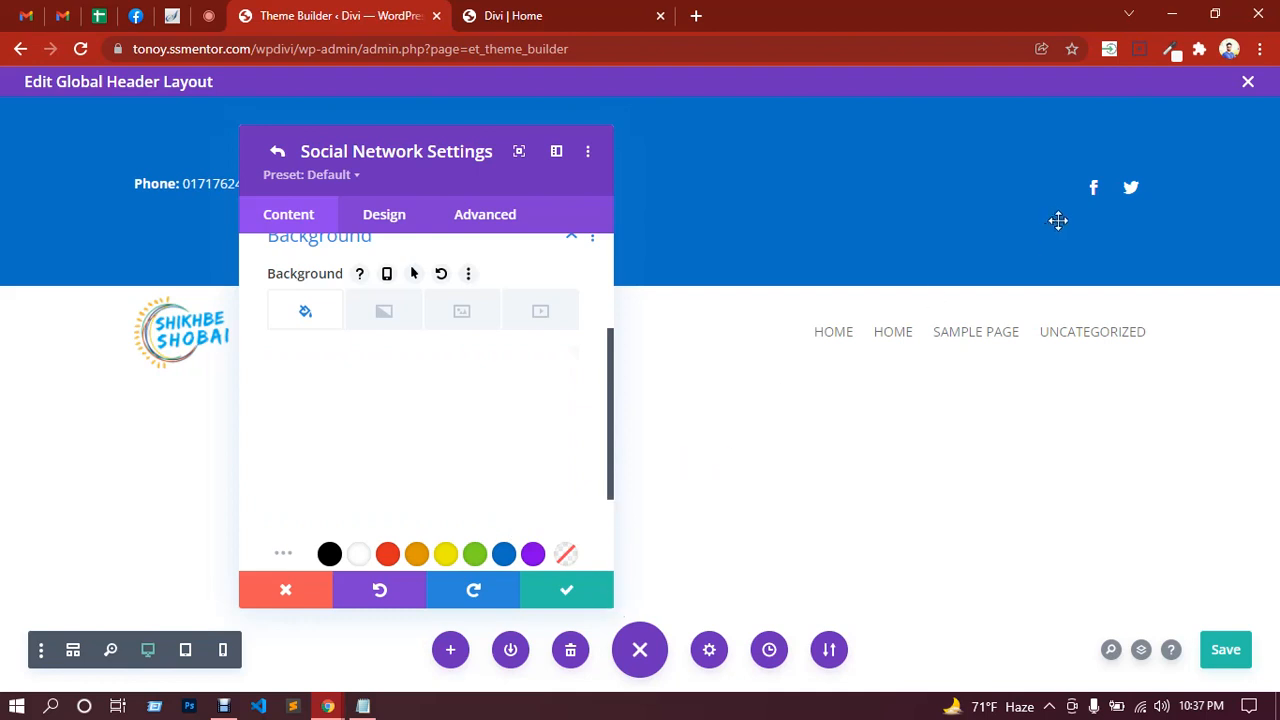
scroll(385, 370, up, 3)
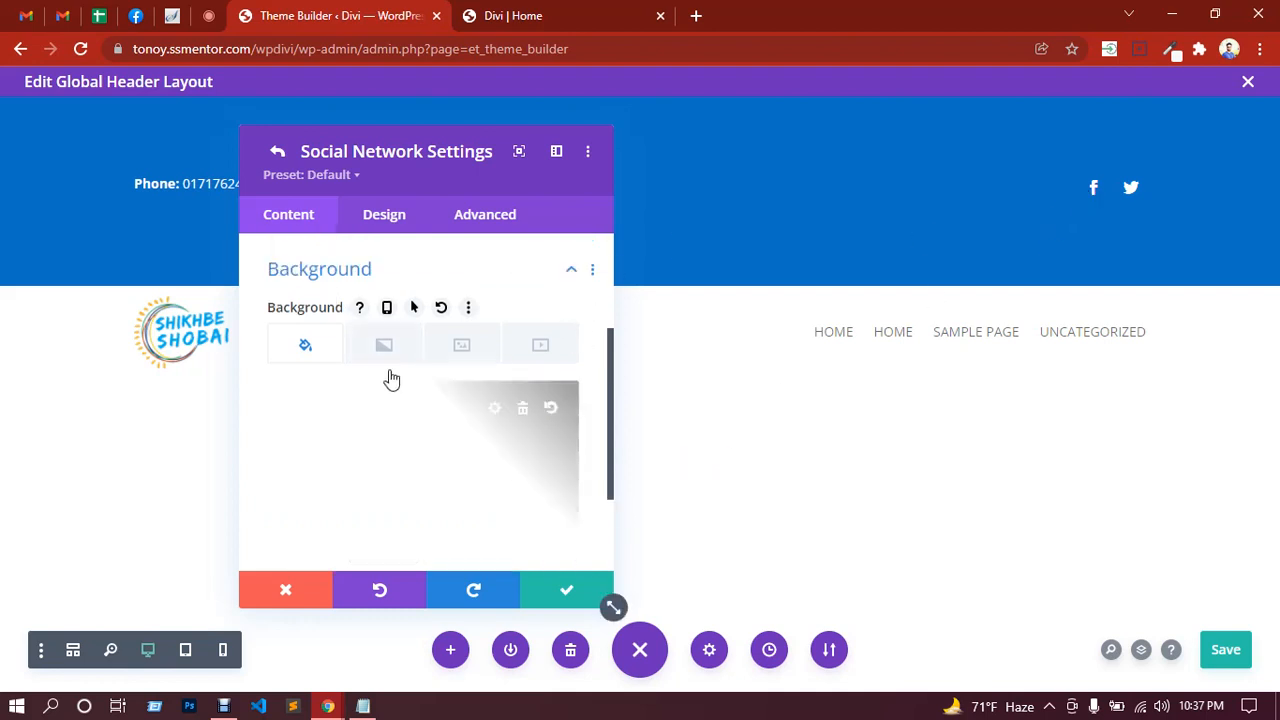
click(276, 152)
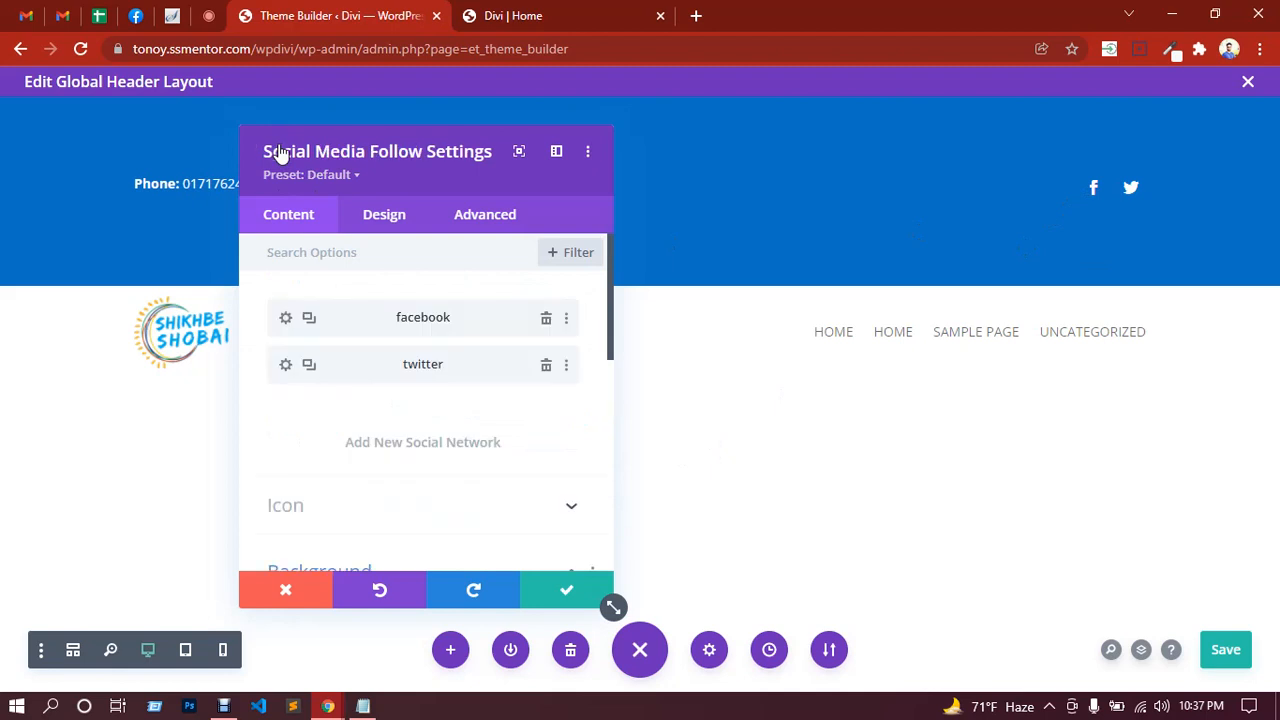
click(562, 596)
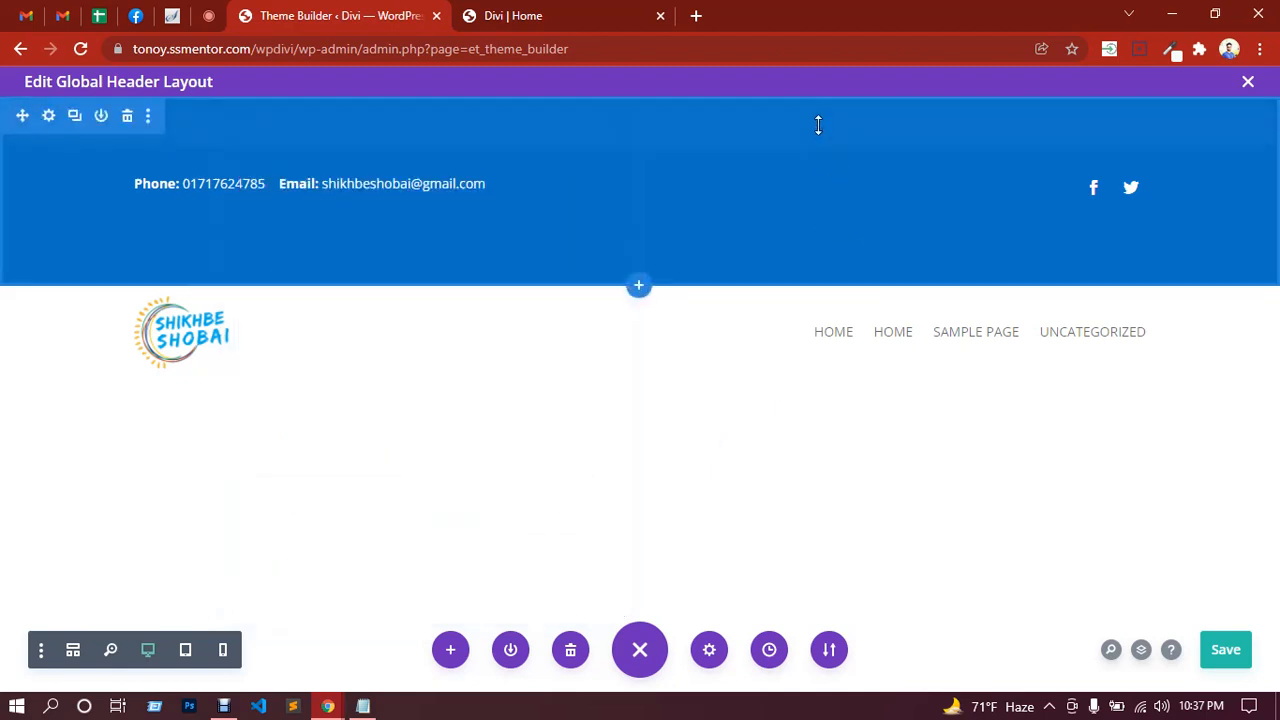
Step: Drag the blue top bar's top and bottom padding smaller, and lift the contact row's top padding
drag(808, 78, 803, 40)
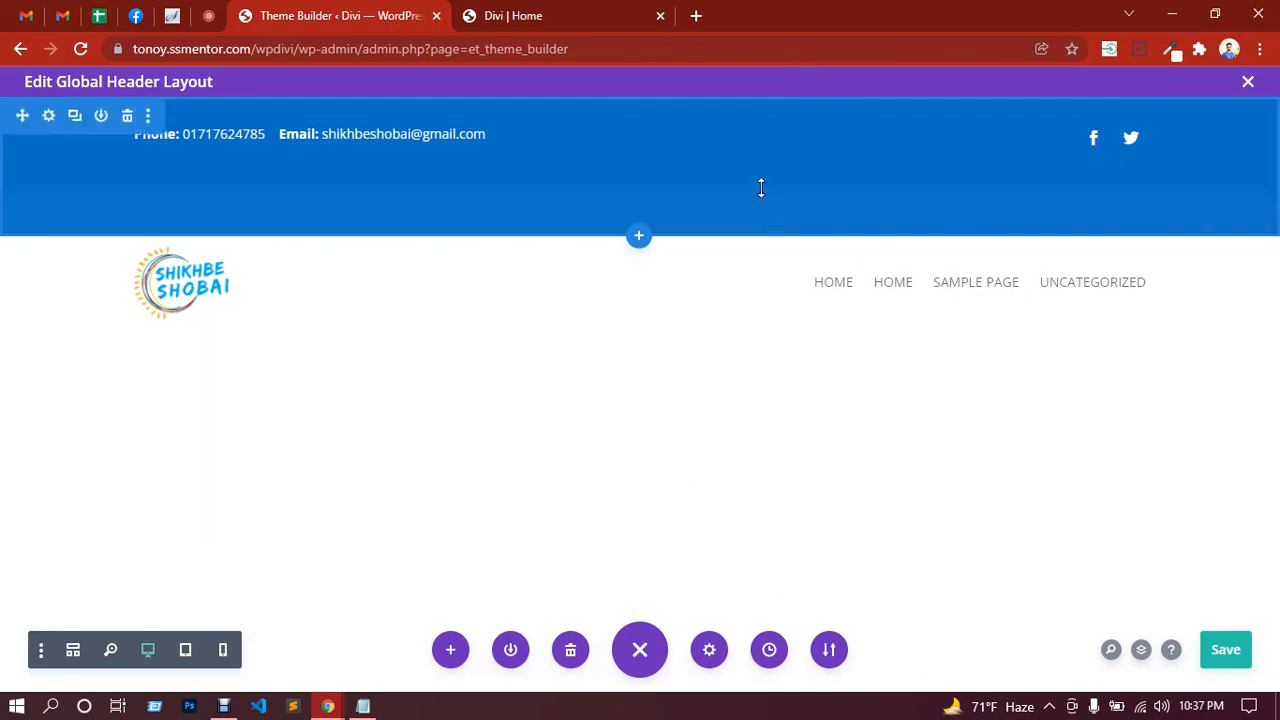
drag(761, 188, 758, 128)
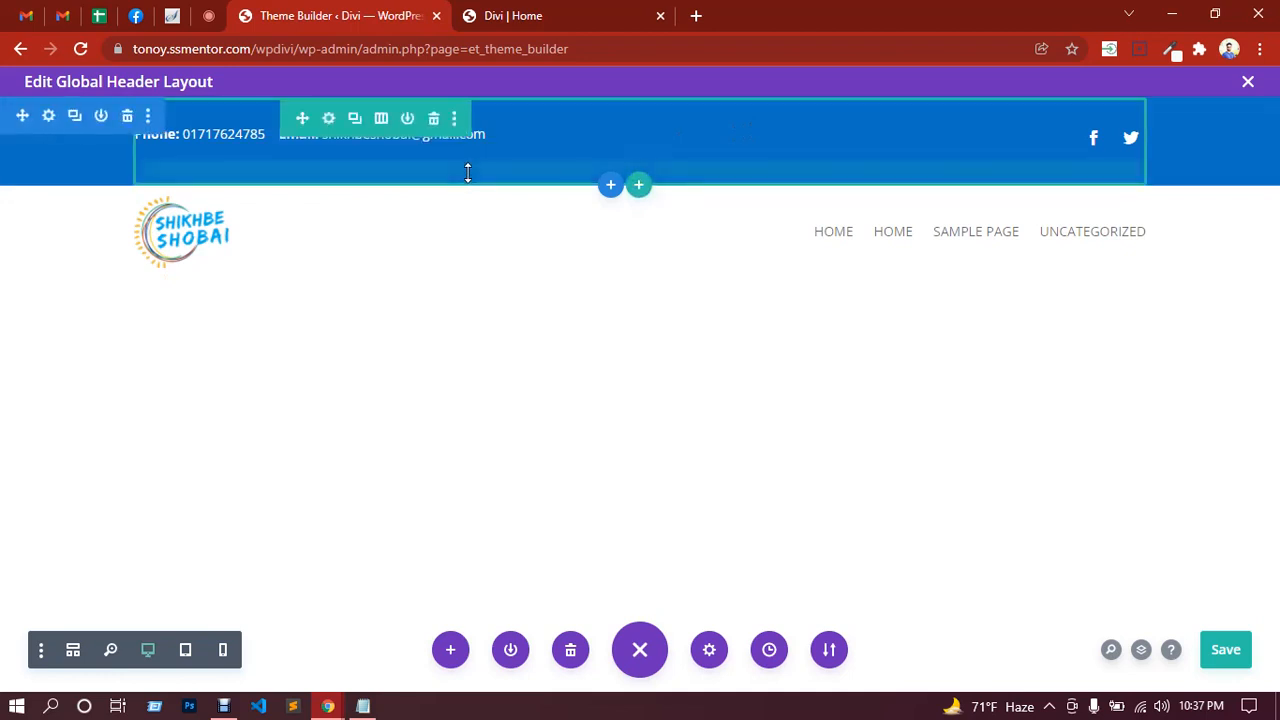
drag(464, 143, 464, 133)
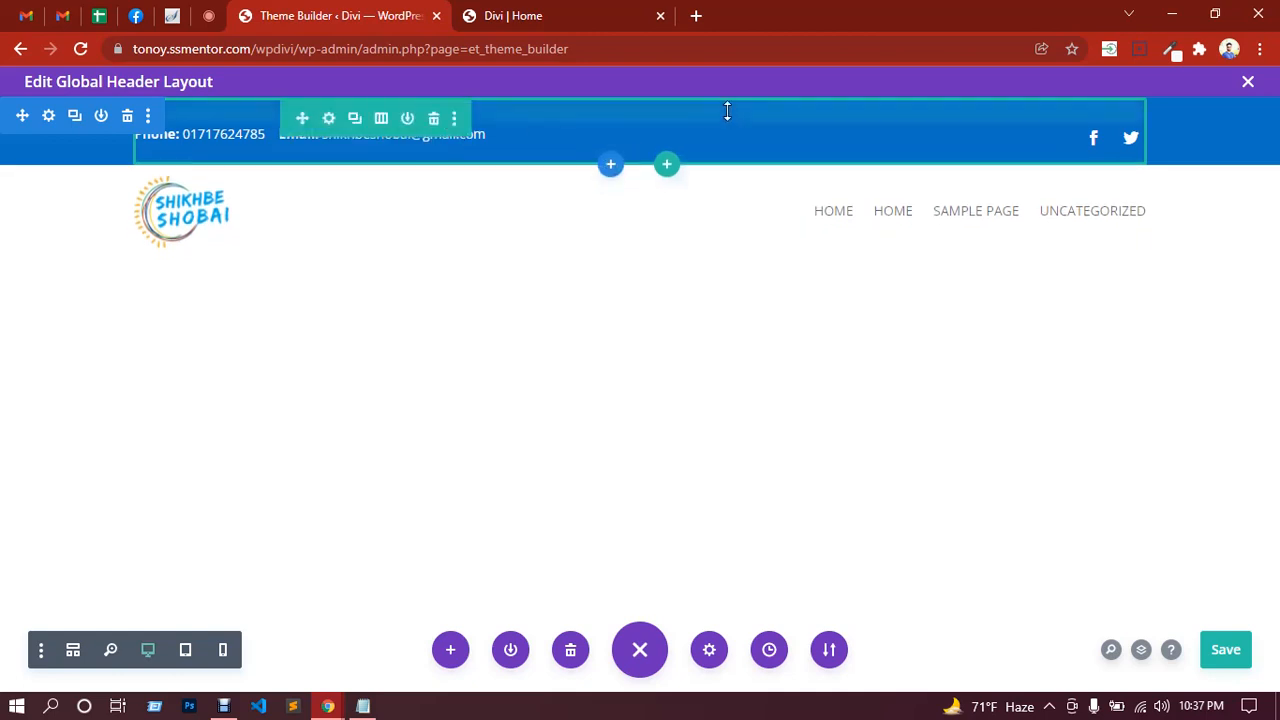
drag(725, 94, 723, 75)
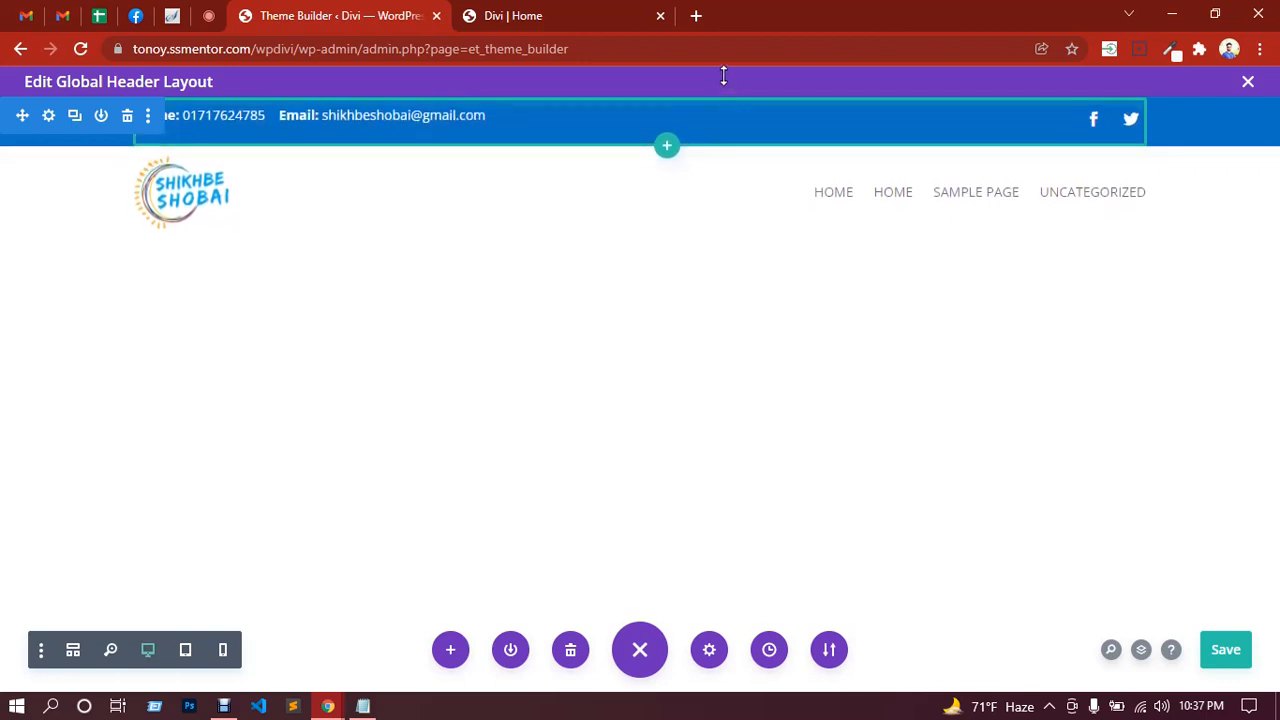
Step: Save the header, compare it against the reloaded home page, then close section settings and save again
click(1233, 657)
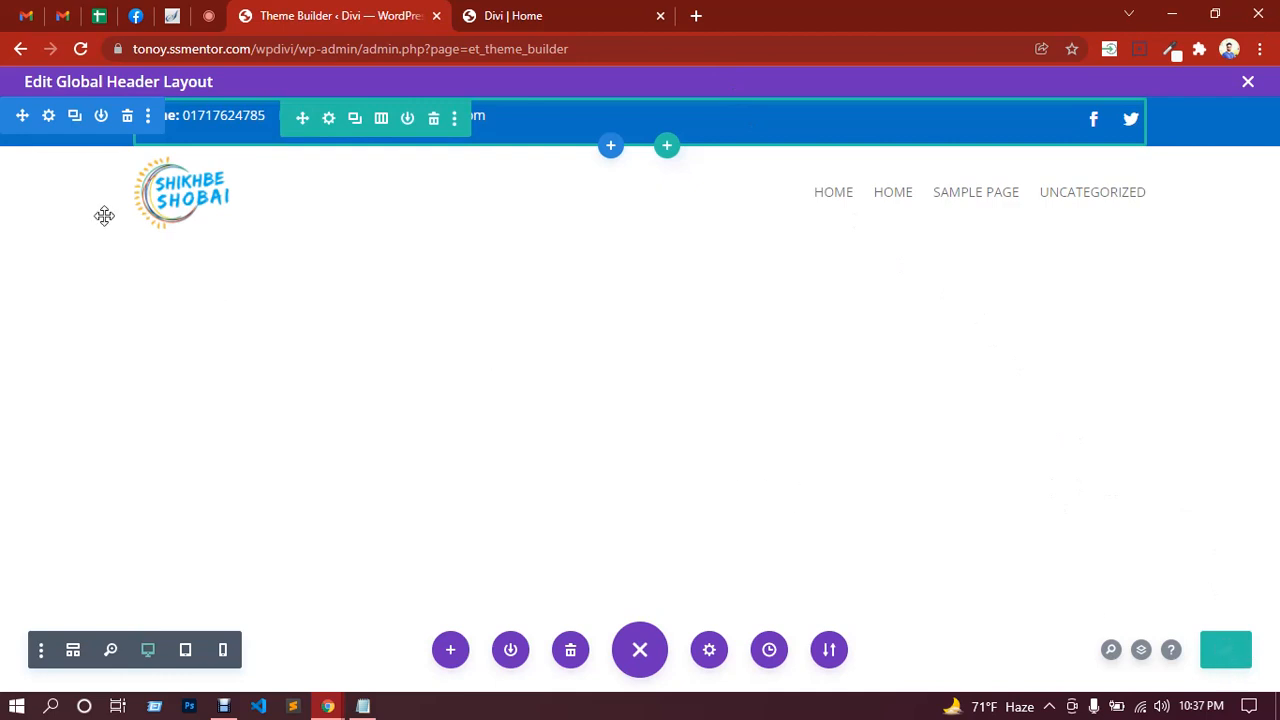
click(48, 128)
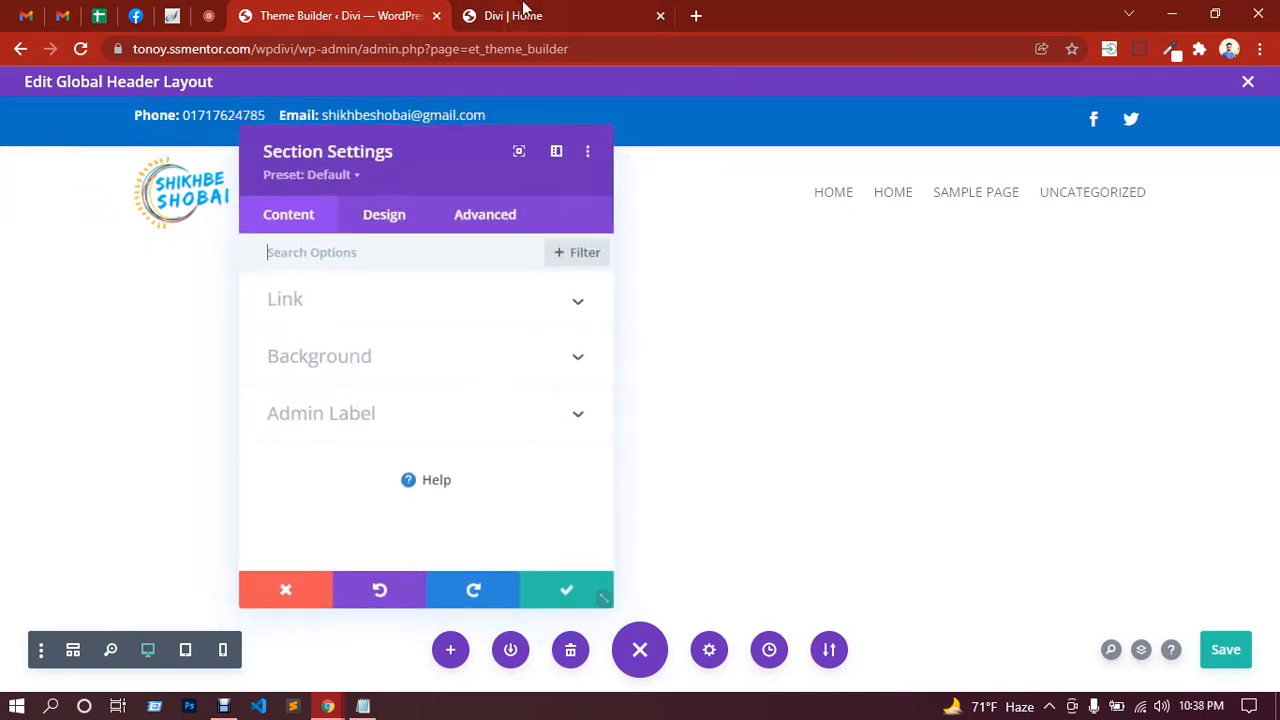
click(524, 12)
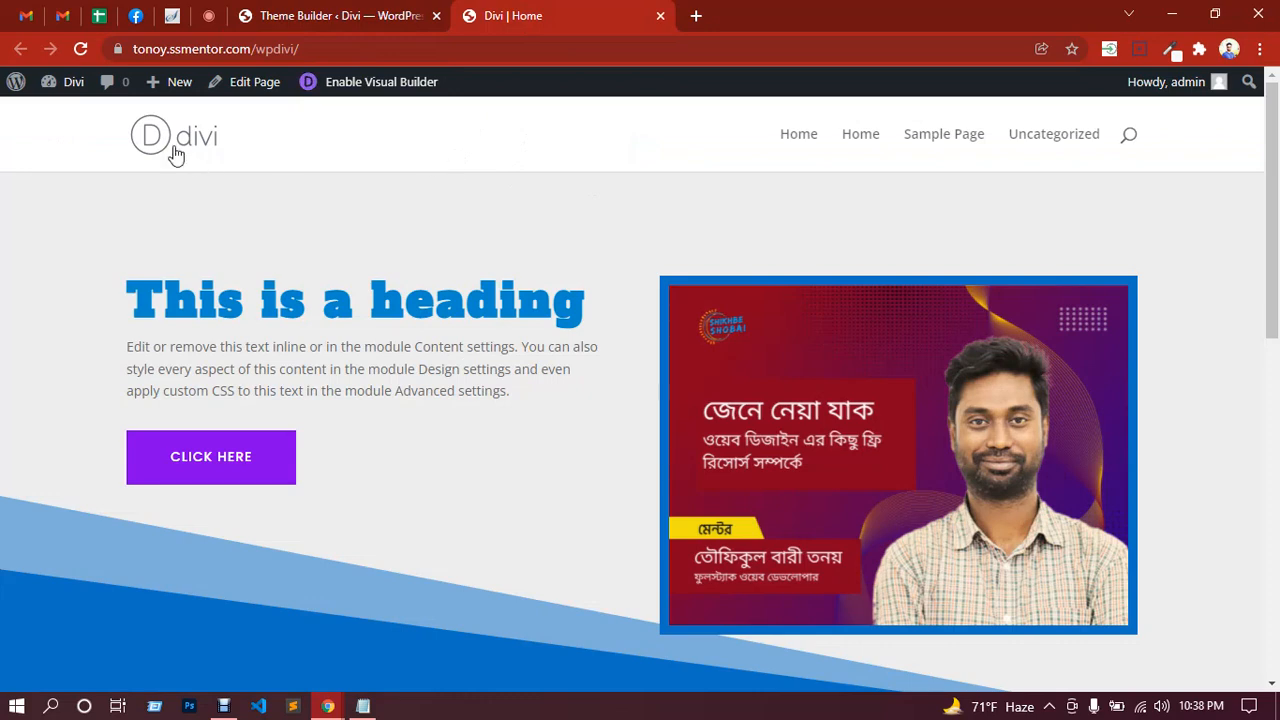
click(175, 151)
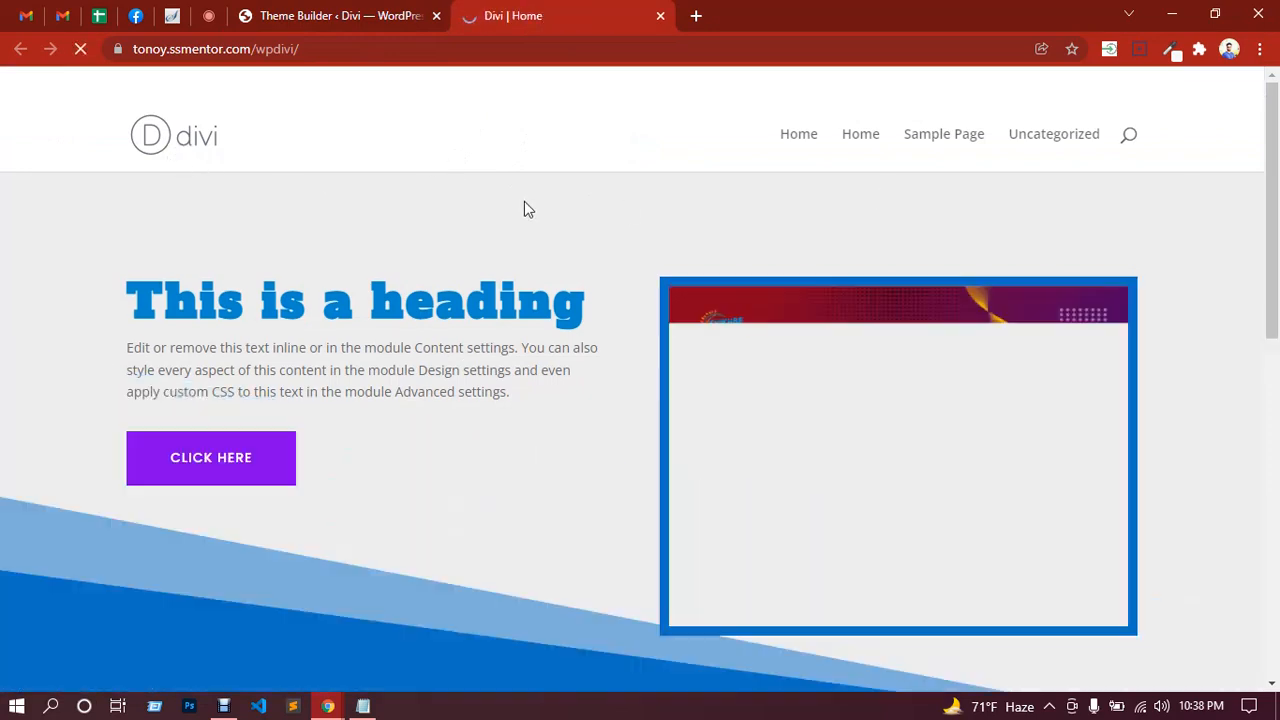
click(355, 14)
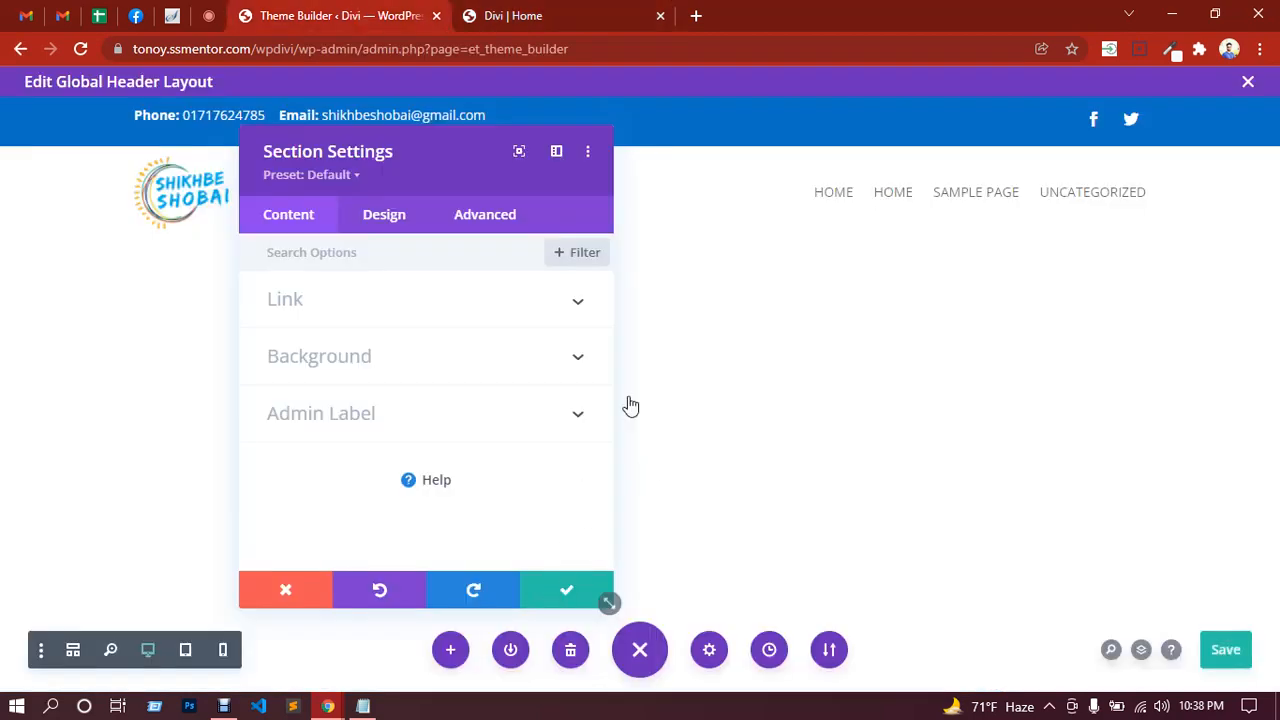
click(566, 590)
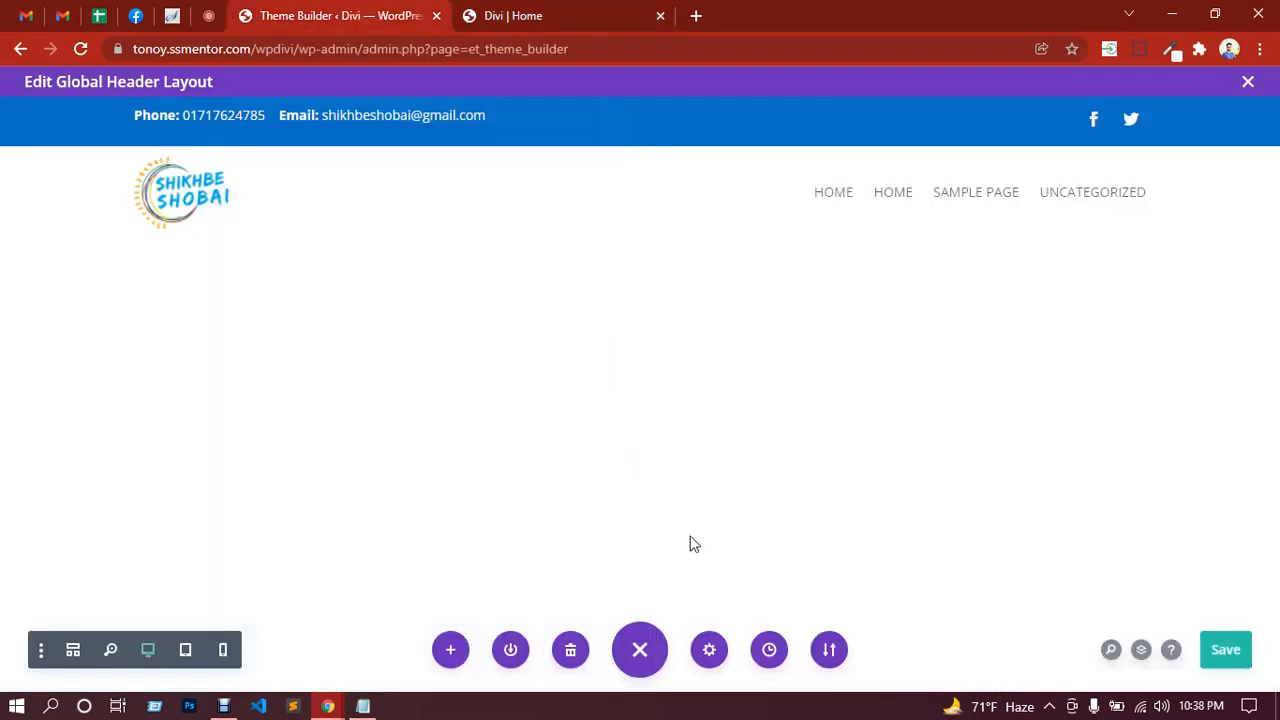
click(1224, 652)
Step: Close the Global Header editor, save Theme Builder changes, and switch to the Divi | Home tab
click(1248, 83)
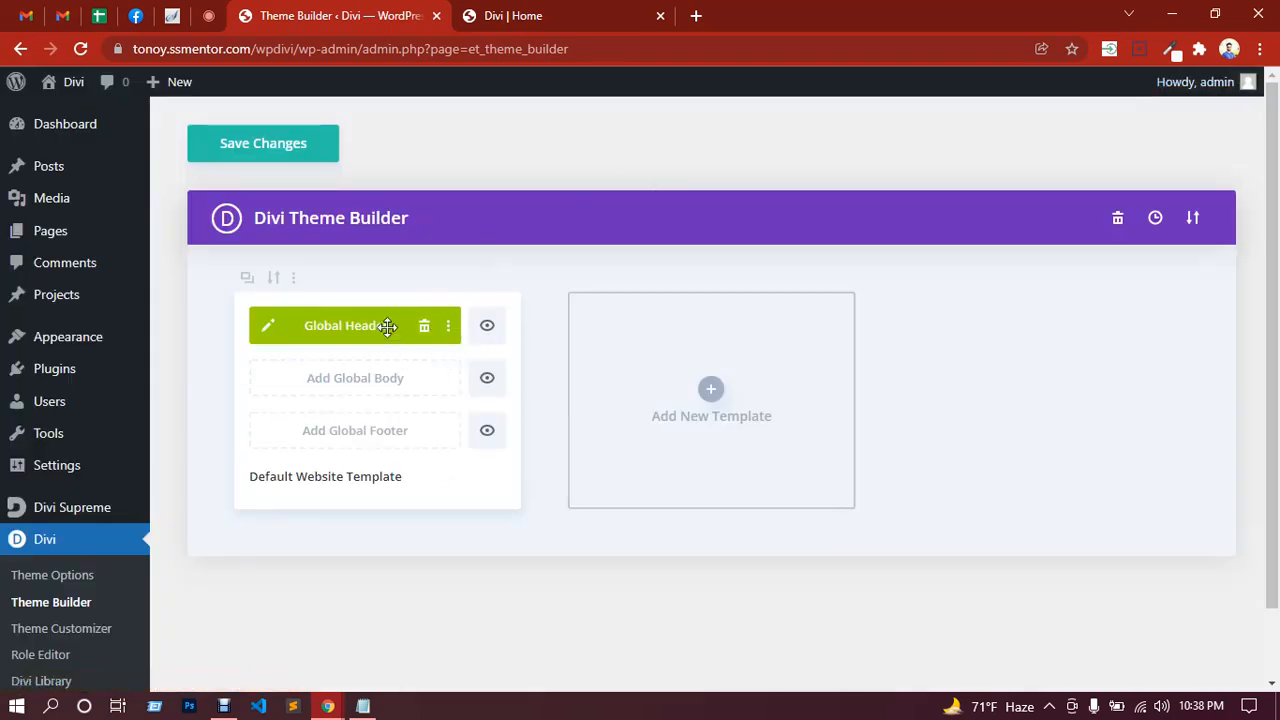
click(248, 150)
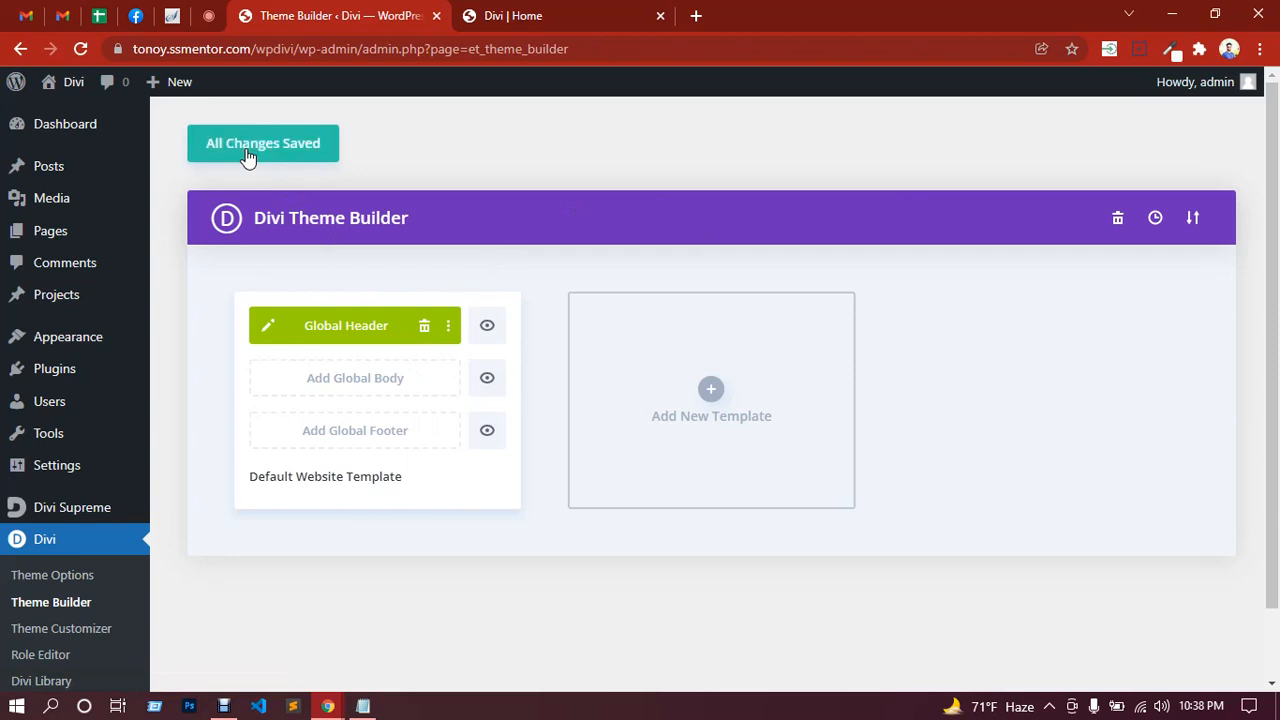
click(241, 157)
key(ctrl+Tab)
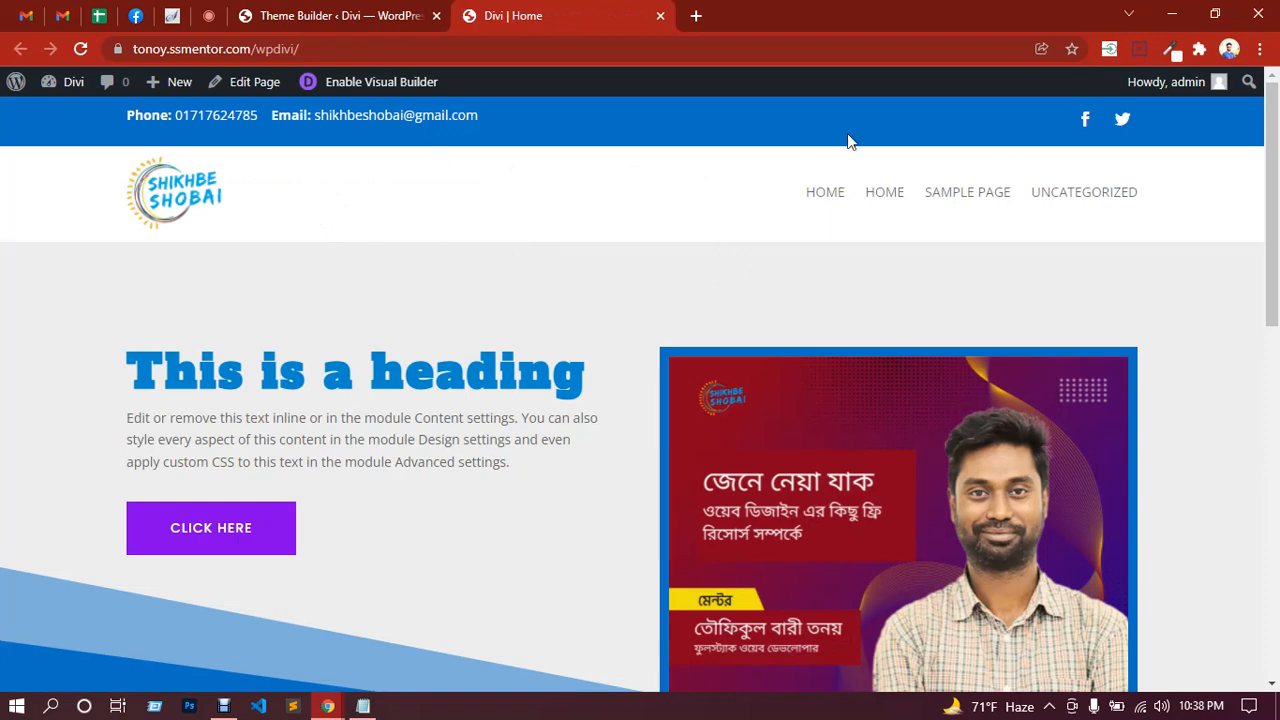
Step: Check the Meet messages and home page, then reopen the Global Header layout with its pencil icon
click(208, 15)
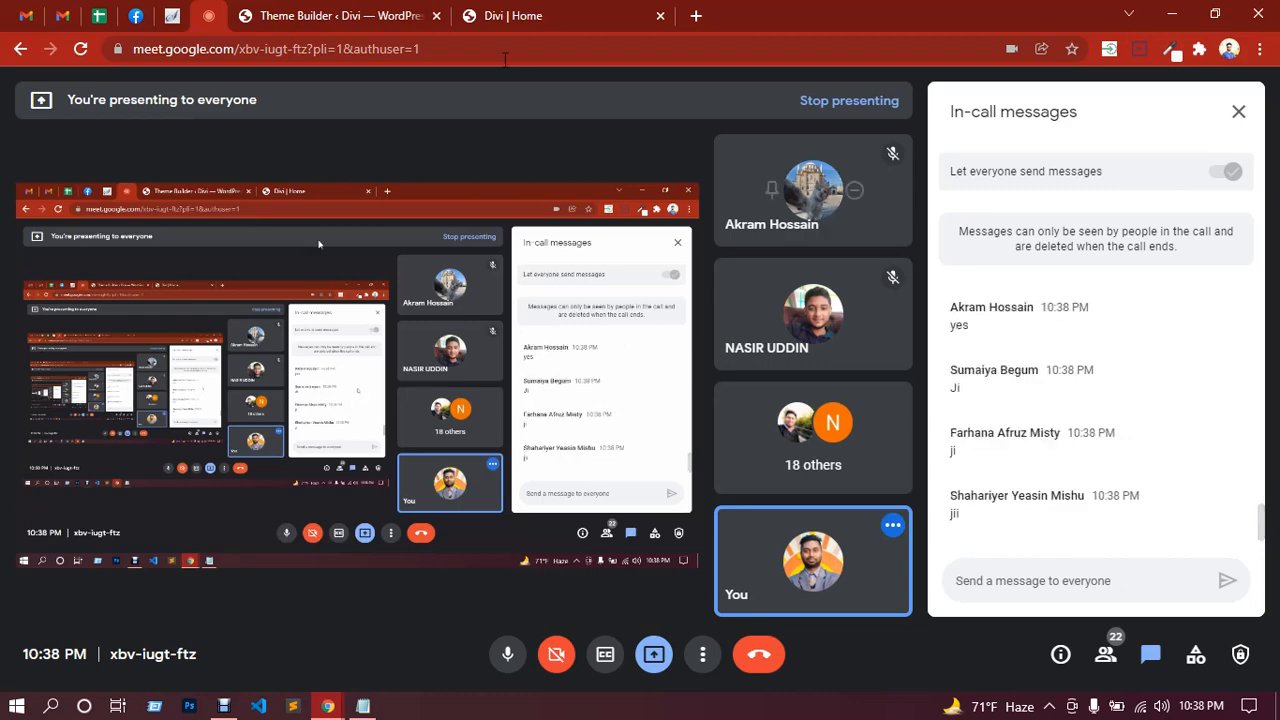
click(523, 12)
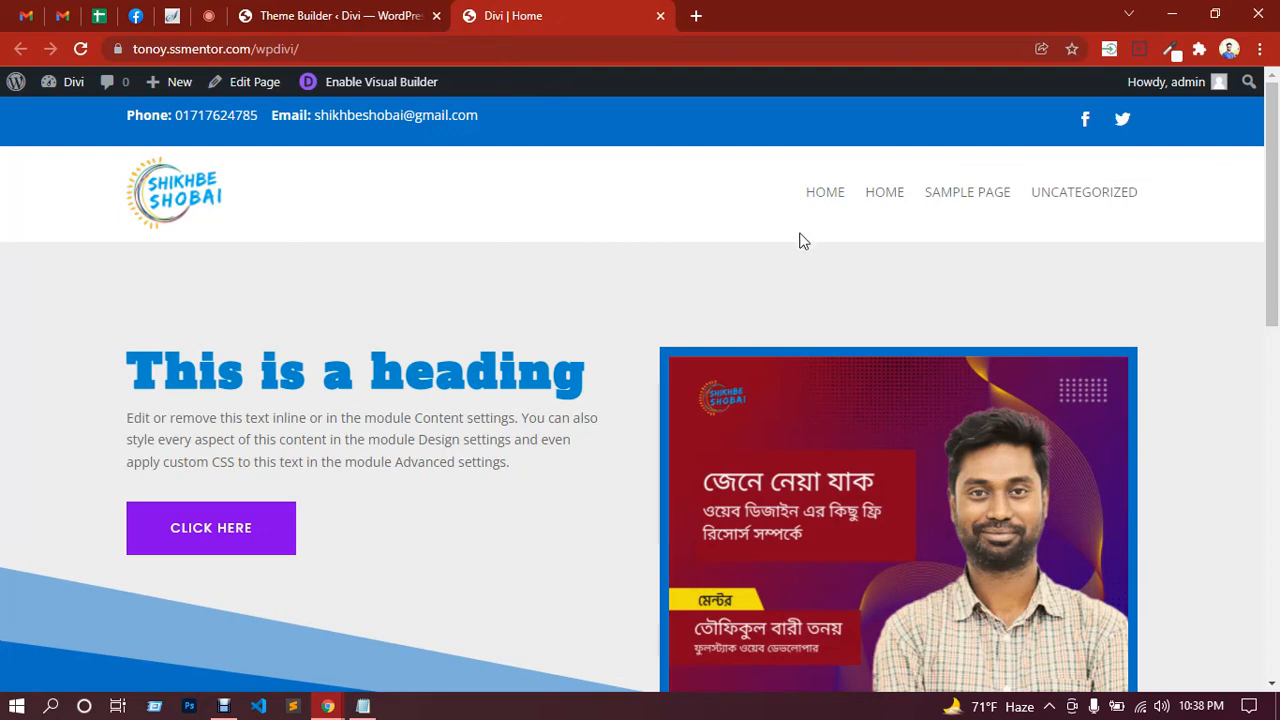
scroll(805, 243, down, 2)
scroll(807, 245, up, 2)
click(360, 12)
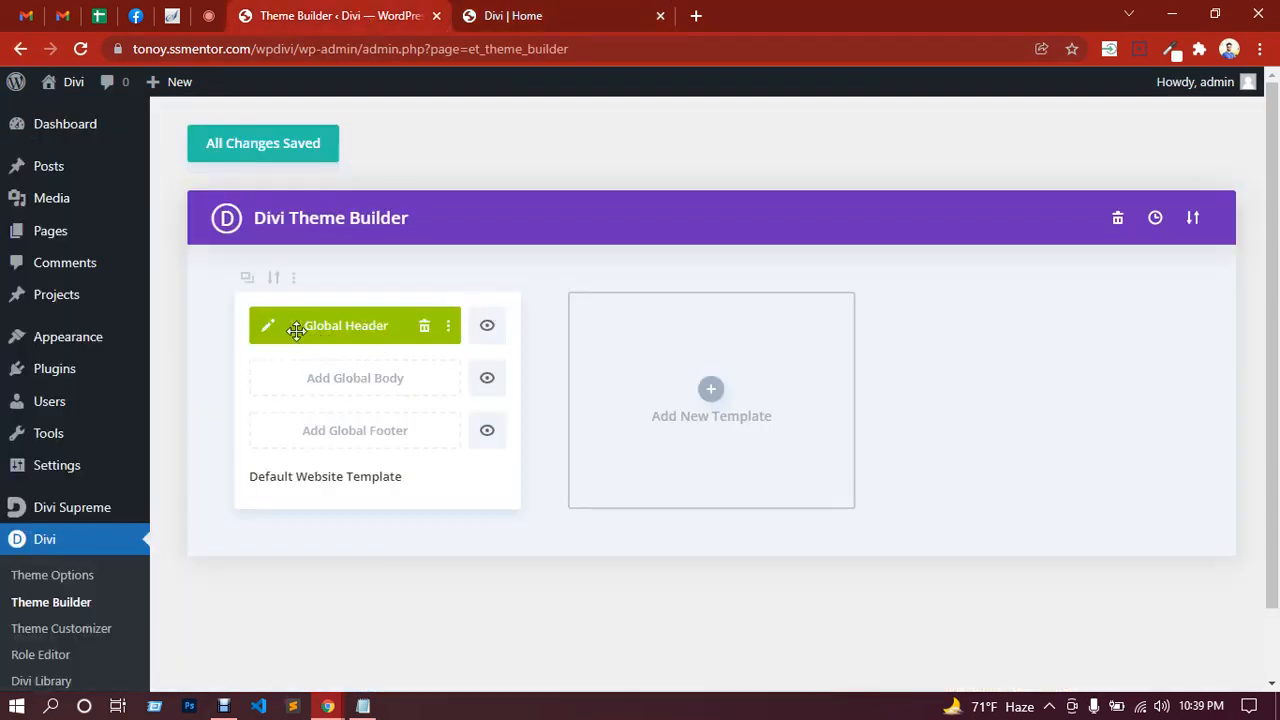
click(268, 328)
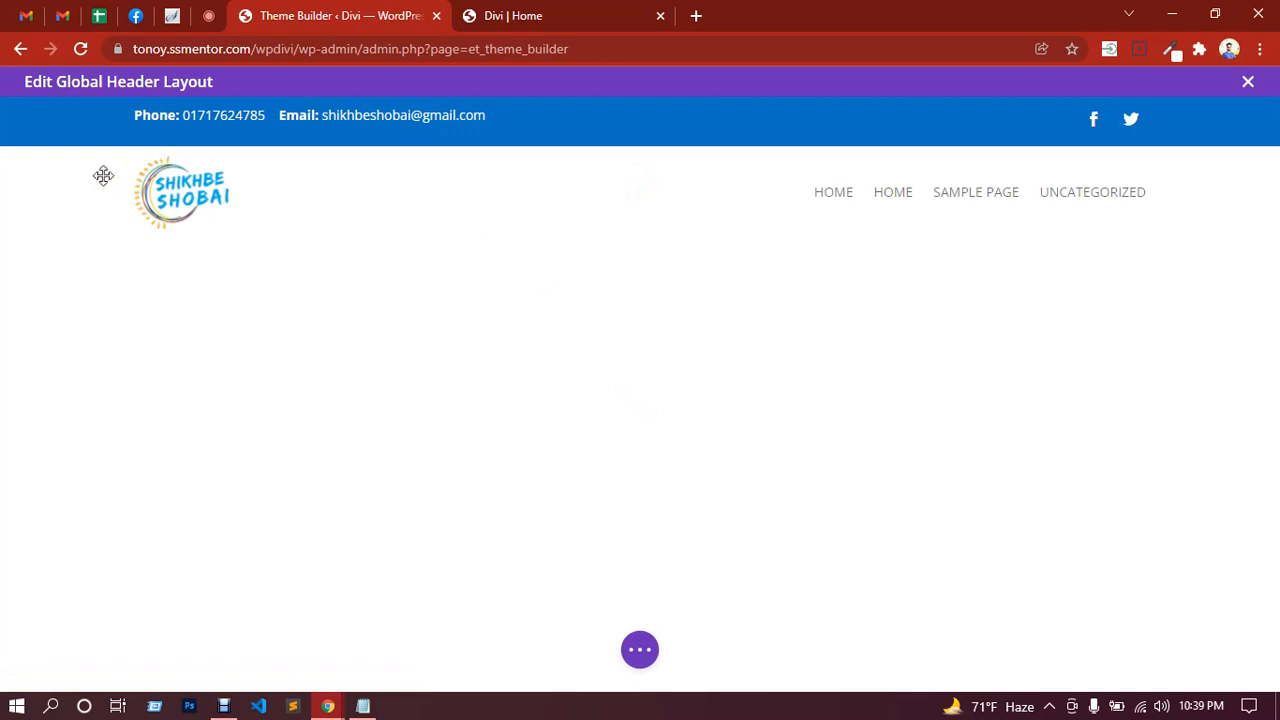
Step: Open the header section settings and look over its Transform and Animation design options
mouse_move(54, 160)
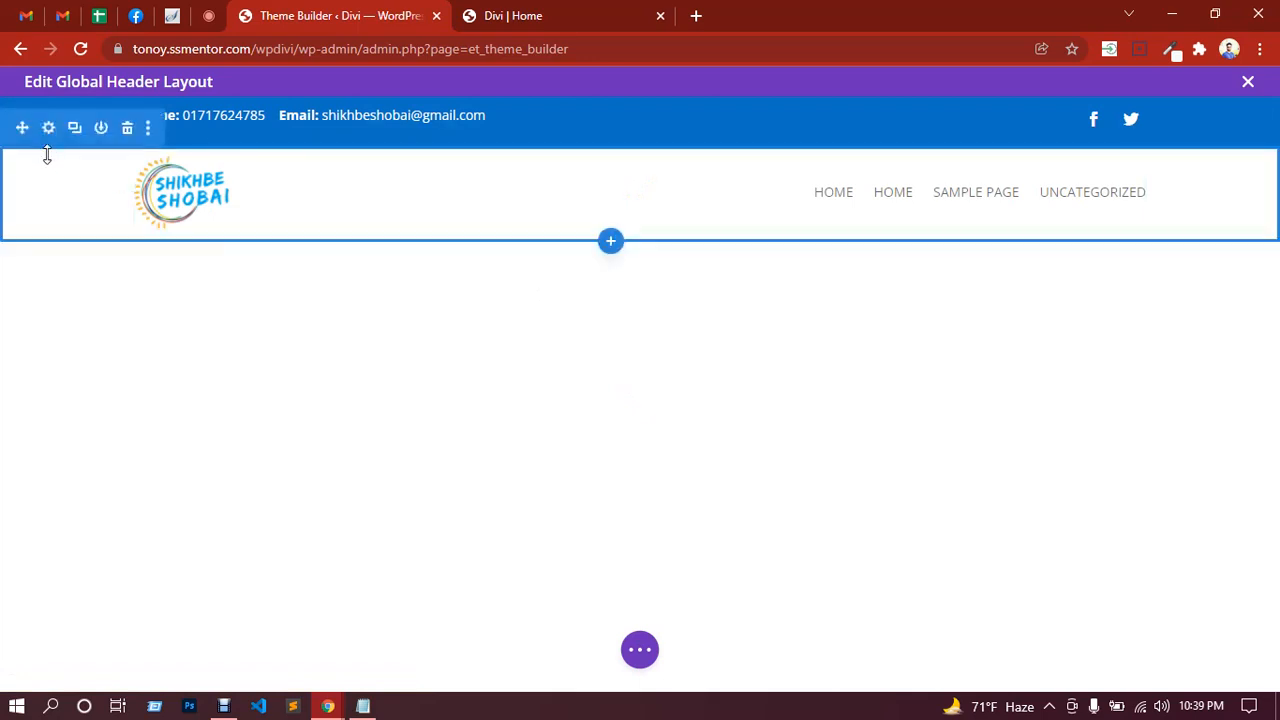
click(48, 129)
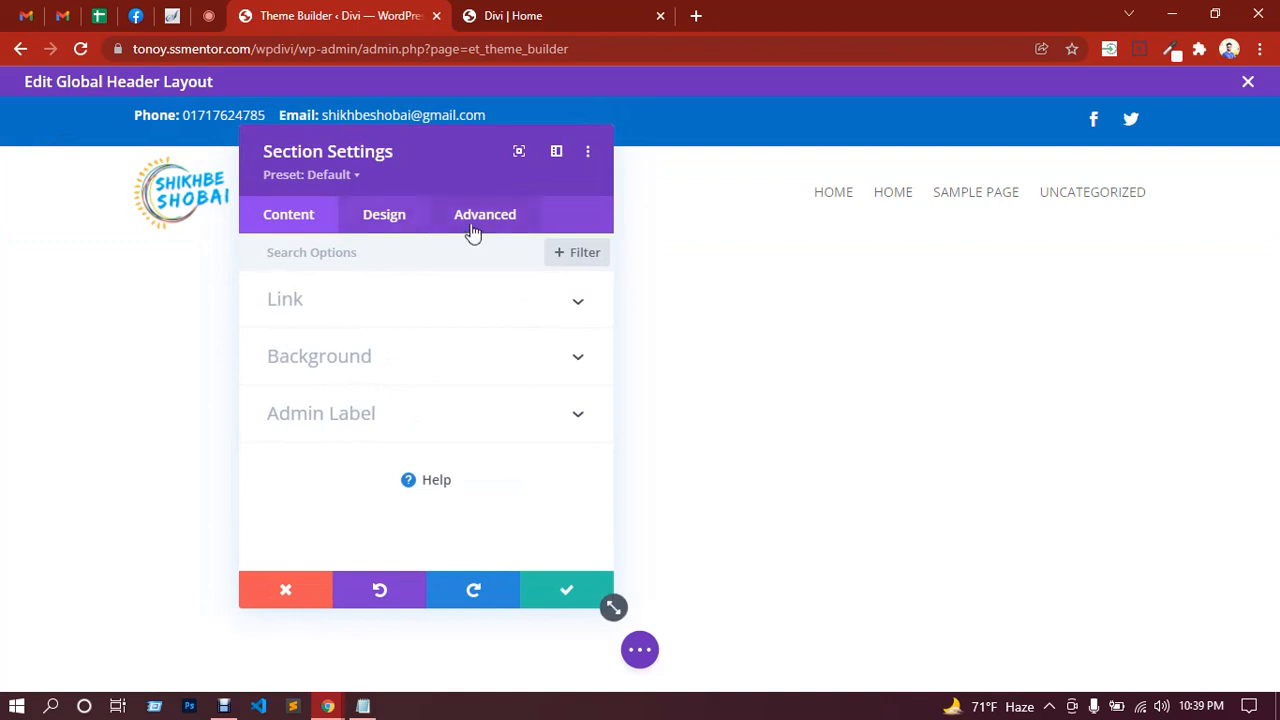
click(381, 224)
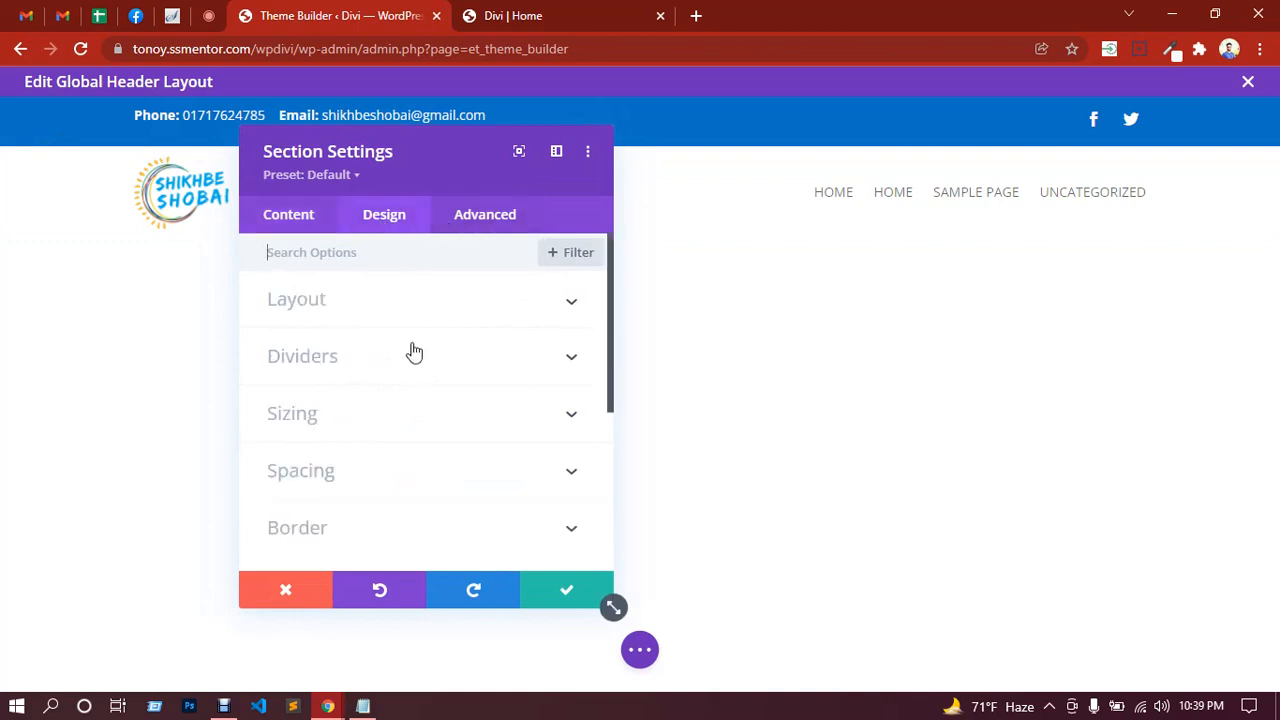
scroll(346, 406, down, 5)
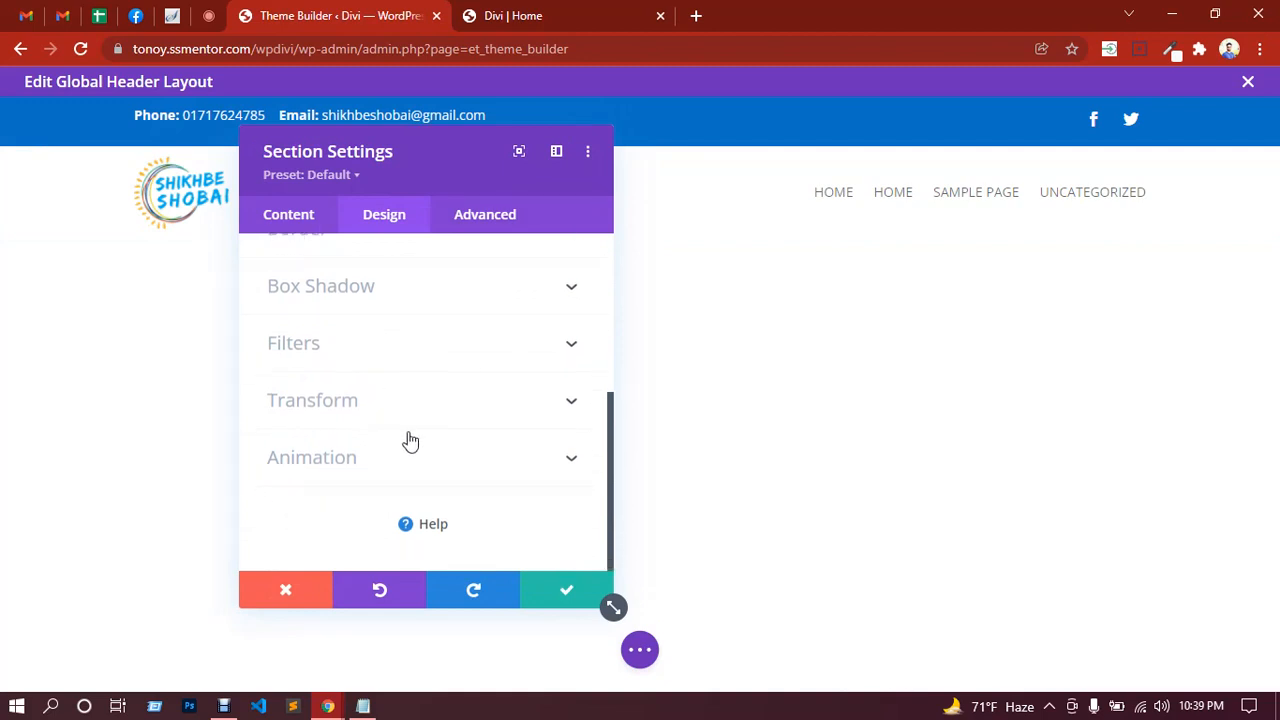
click(400, 411)
scroll(454, 380, down, 3)
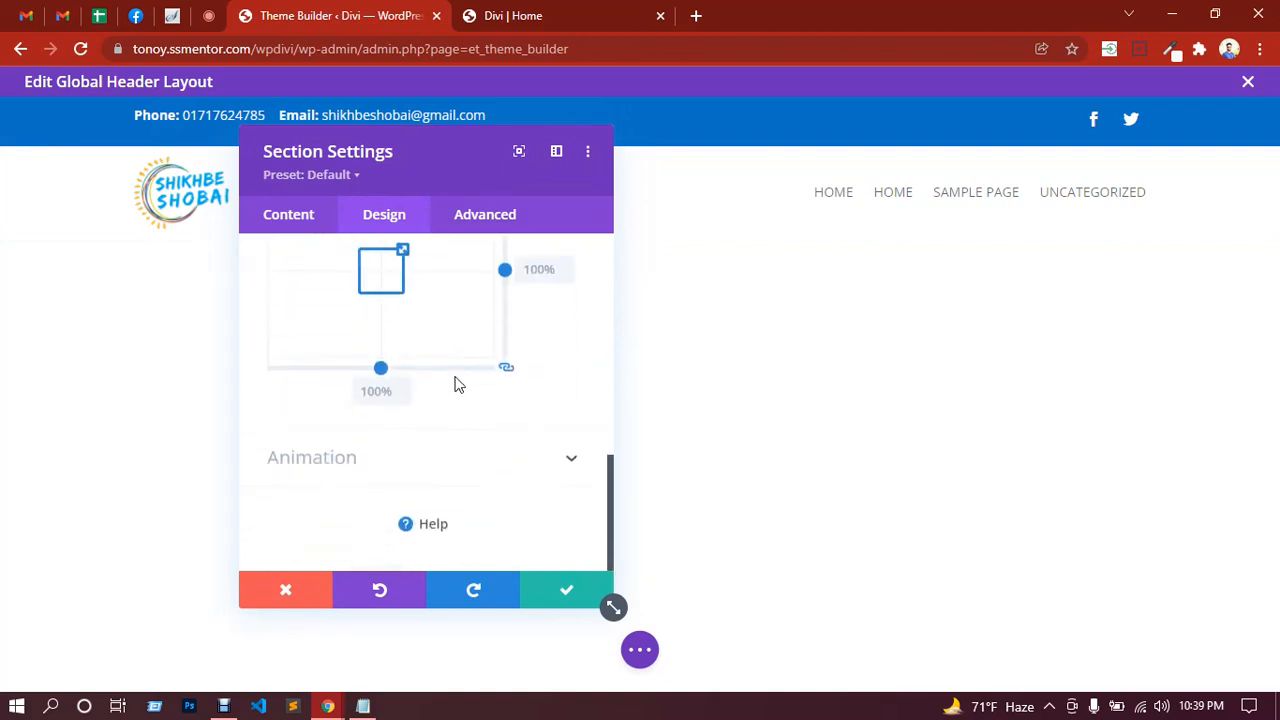
click(432, 477)
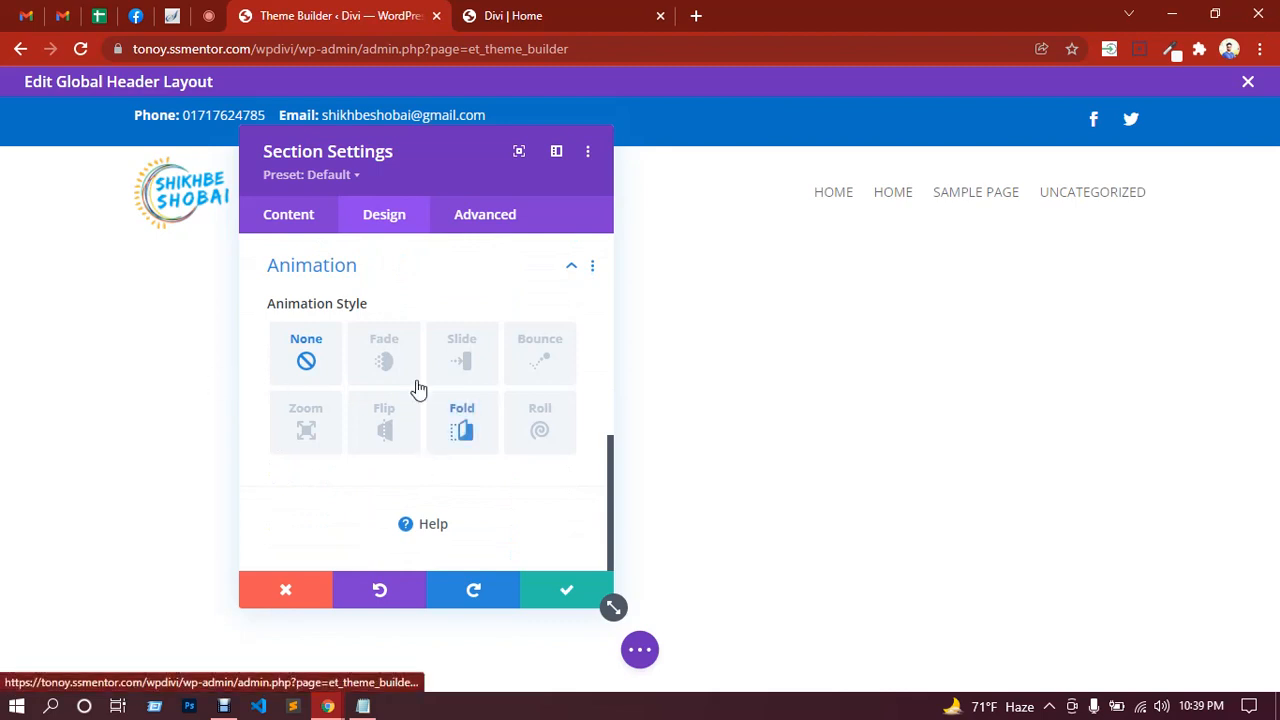
Step: Set Scroll Effects Sticky Position to Stick to Top, apply it, and save the Global Header
click(490, 220)
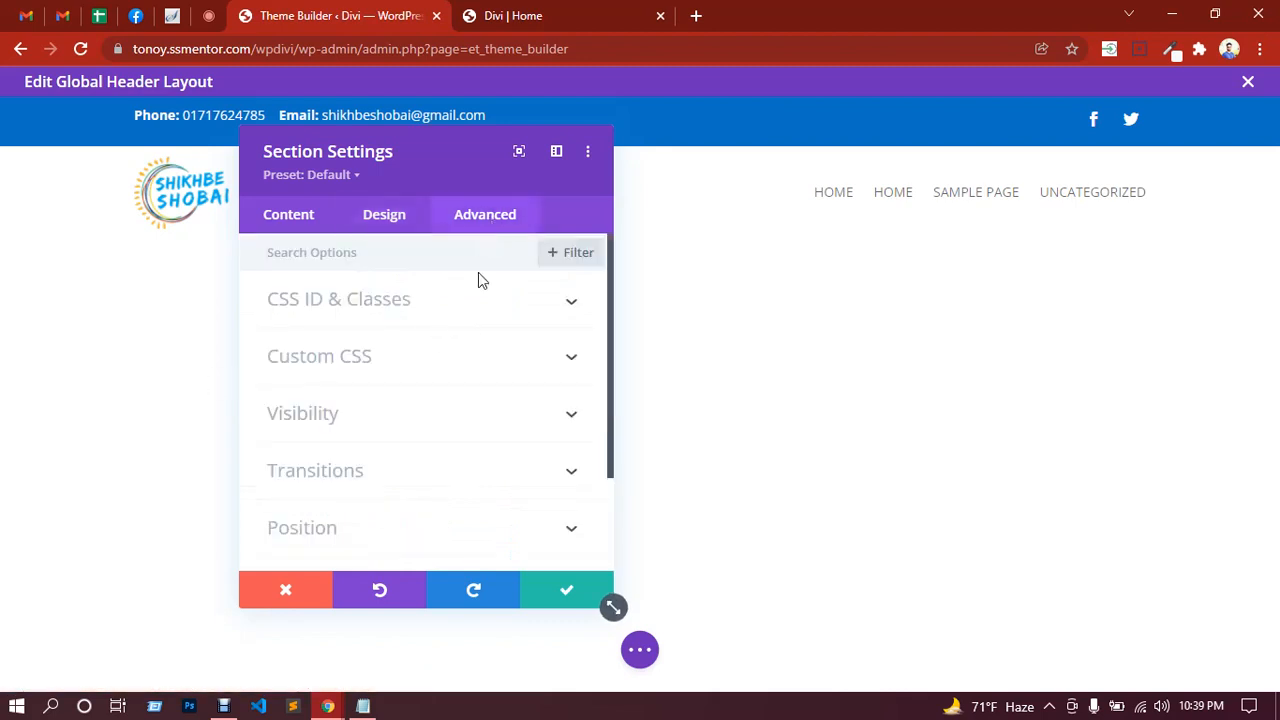
scroll(418, 425, down, 1)
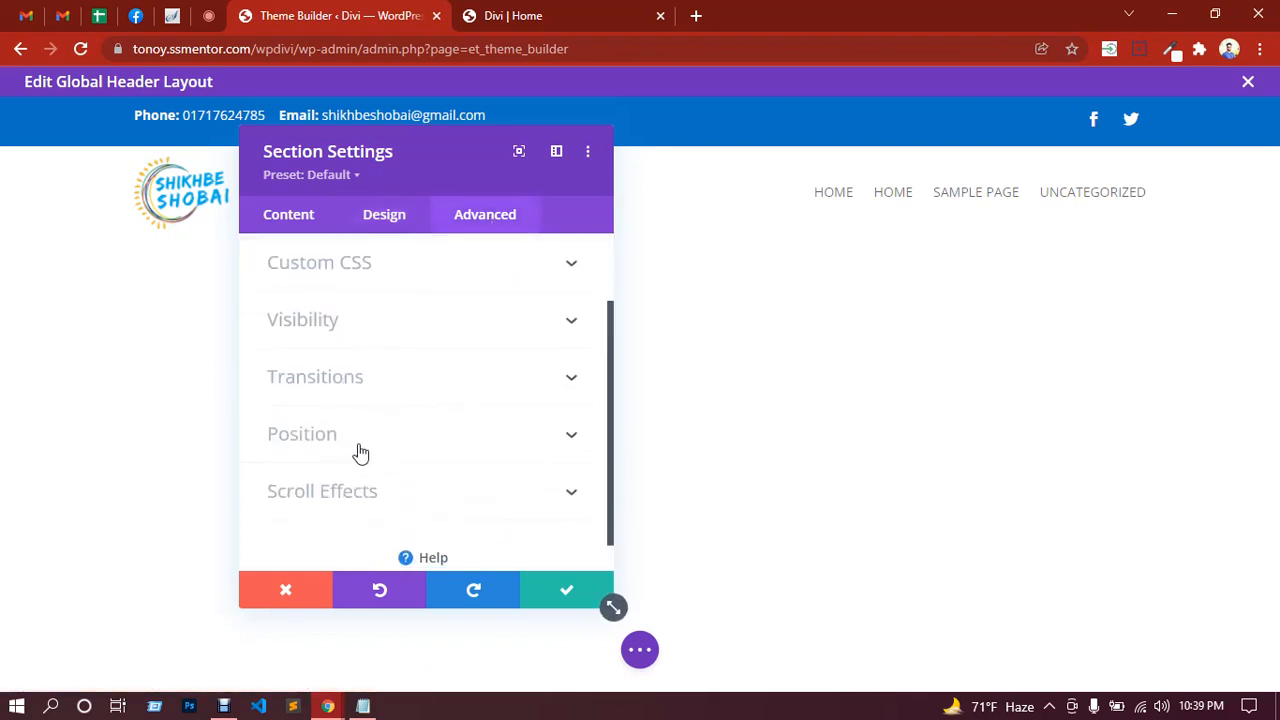
scroll(380, 460, down, 1)
click(391, 467)
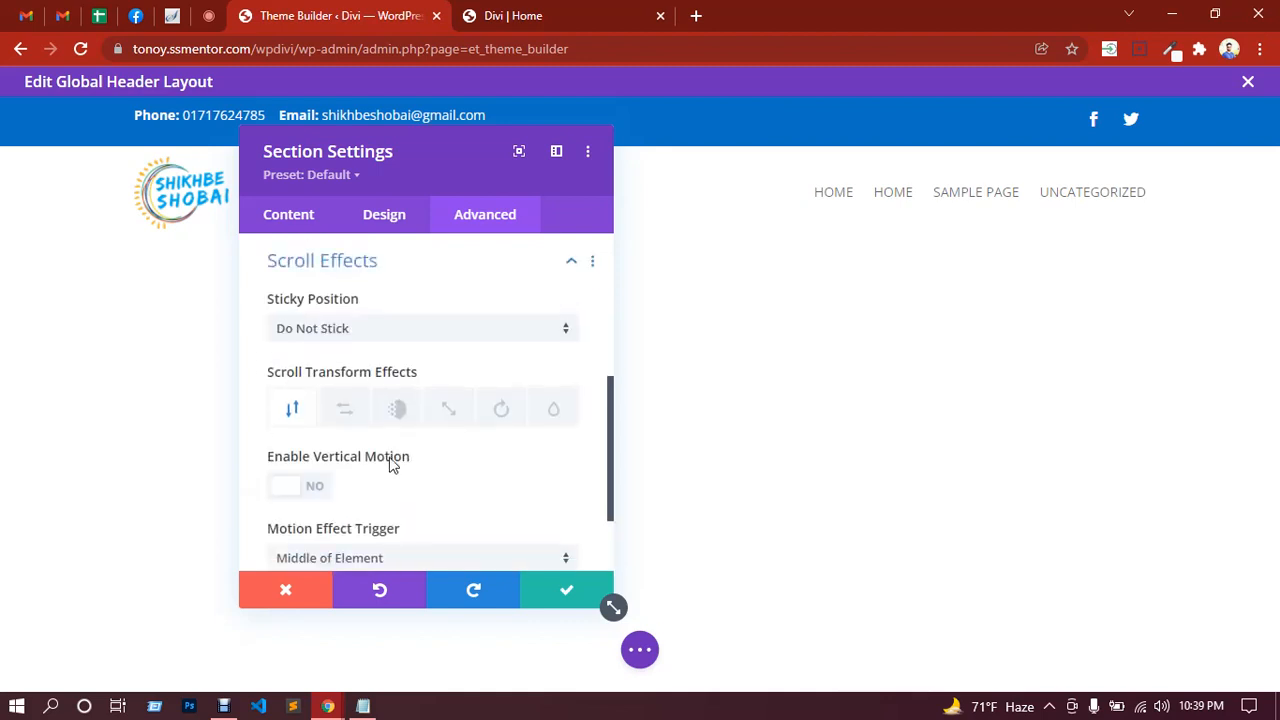
click(334, 338)
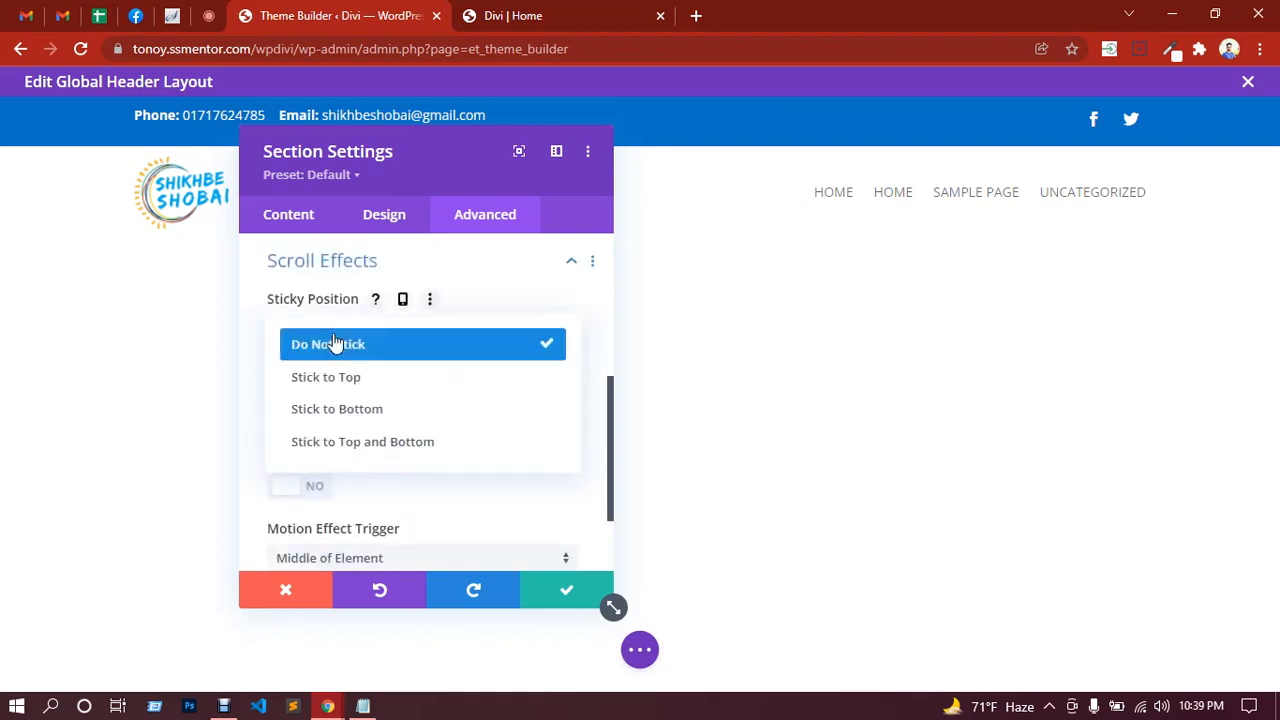
click(357, 386)
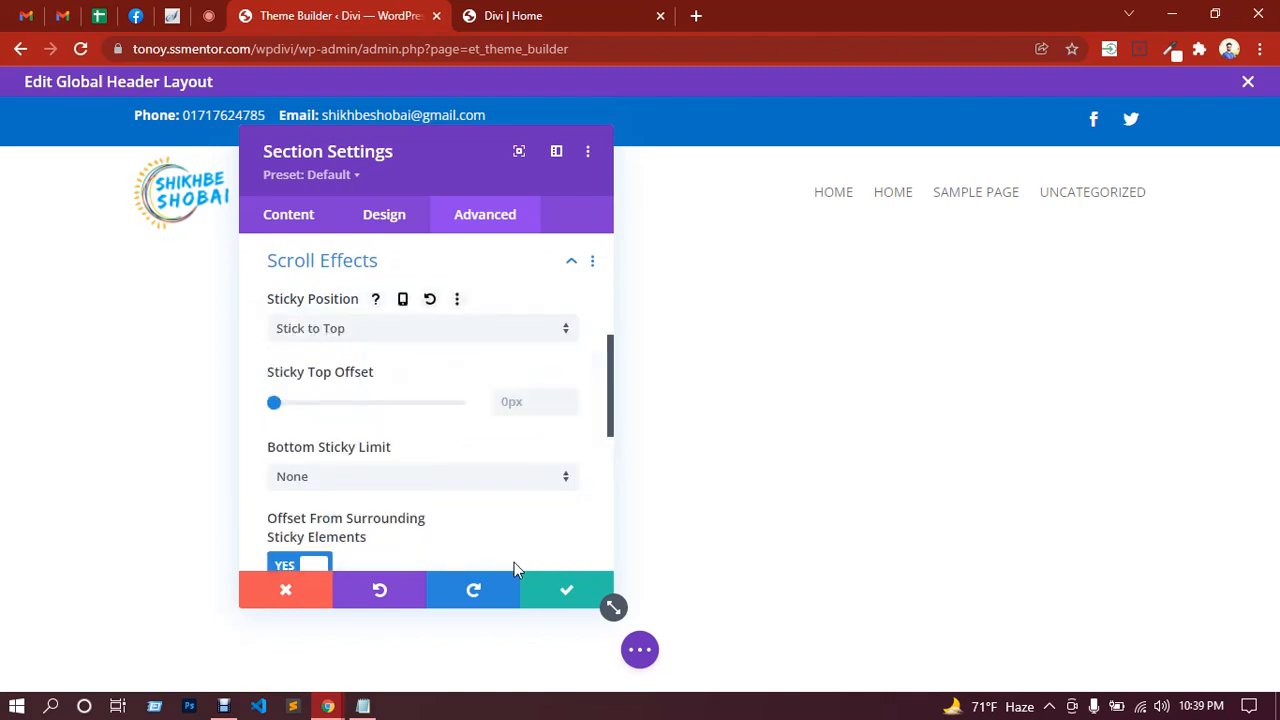
click(566, 592)
click(640, 651)
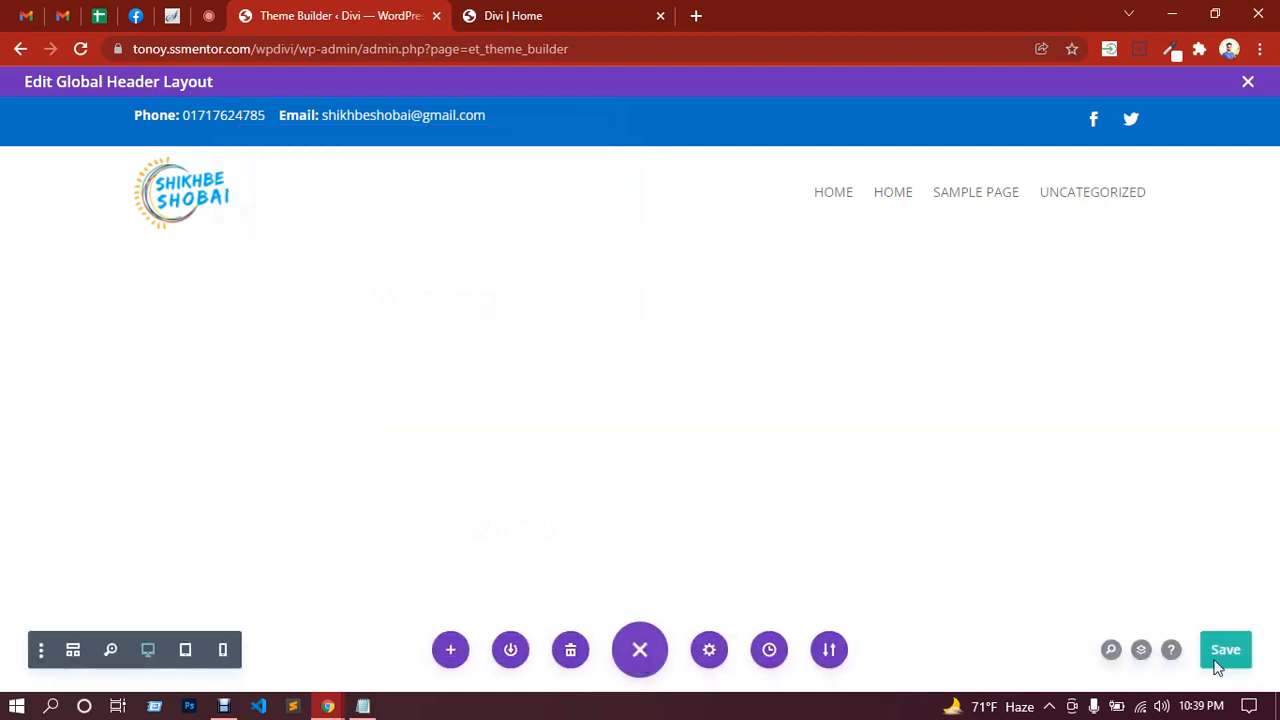
click(1234, 655)
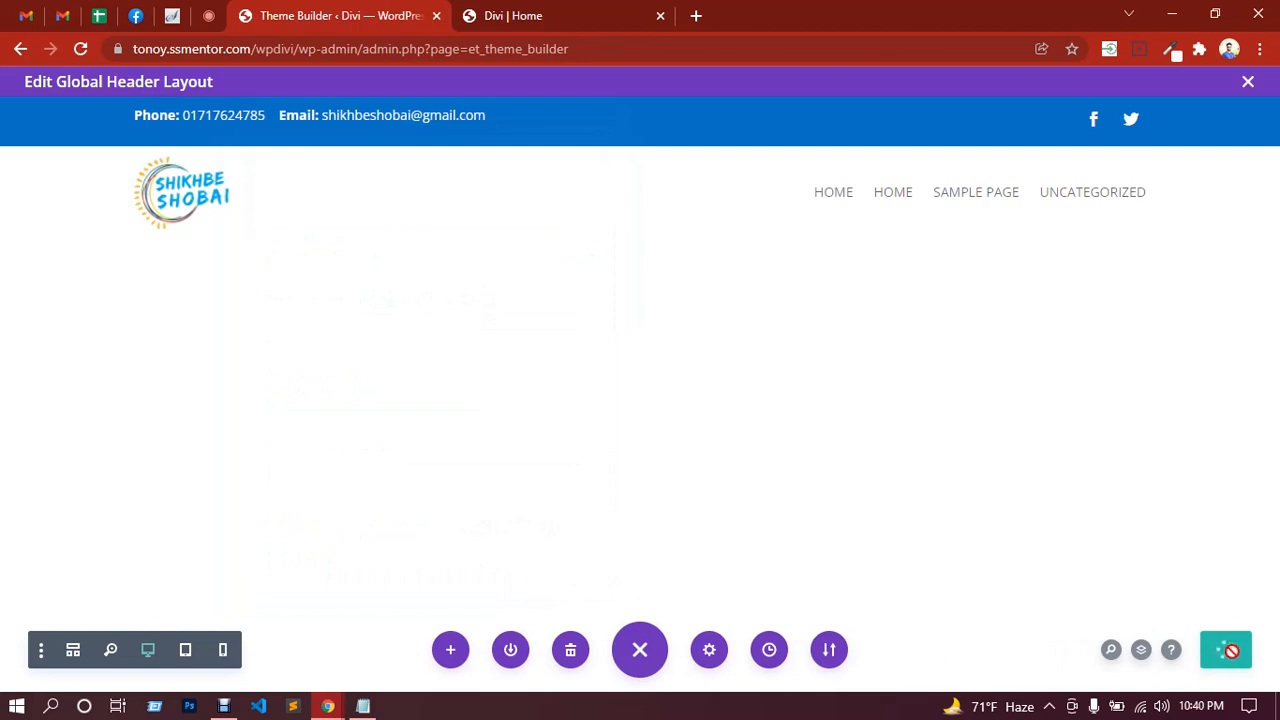
Step: Reload and scroll the home page to confirm the header stays pinned, then switch to Google Meet
click(581, 17)
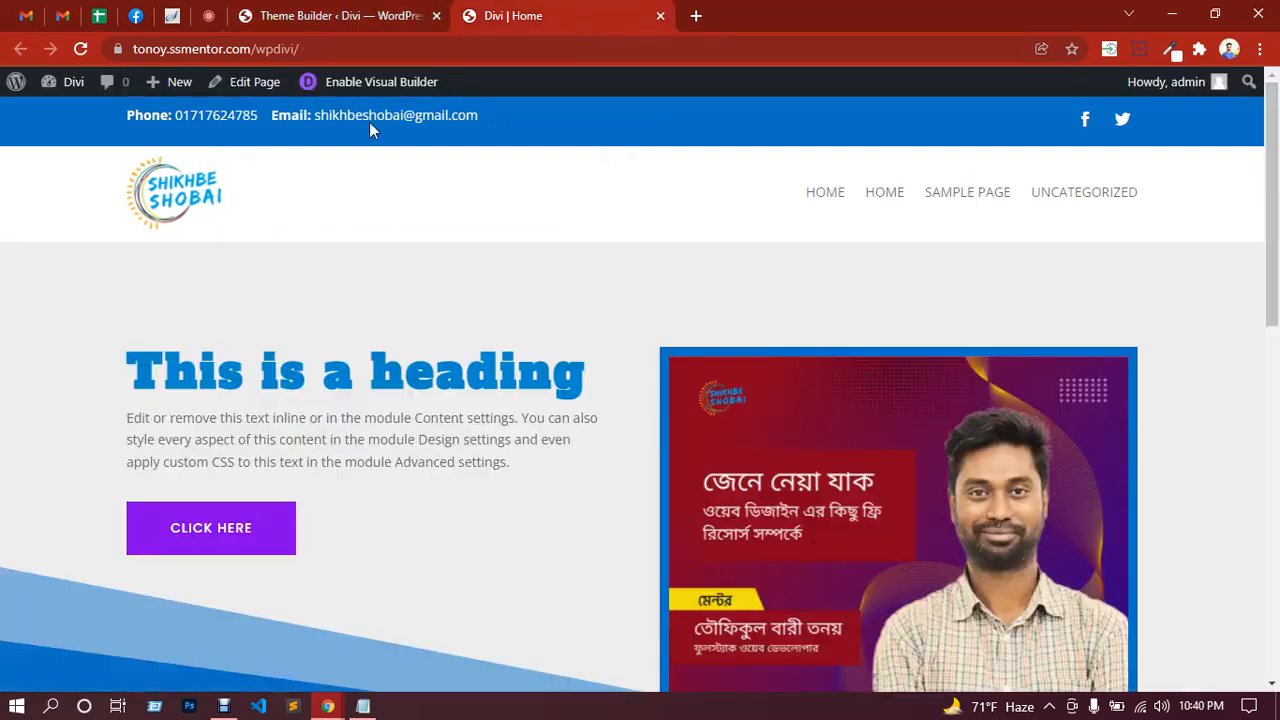
click(207, 200)
scroll(460, 345, down, 5)
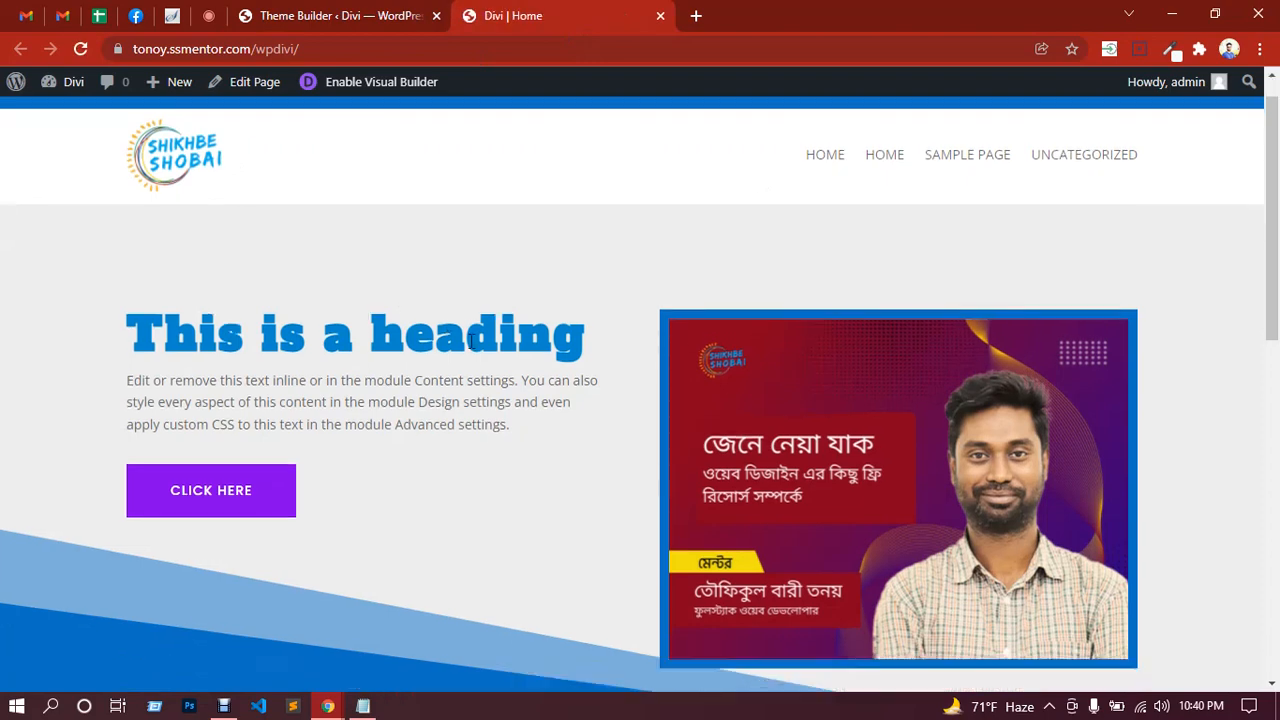
scroll(383, 203, down, 3)
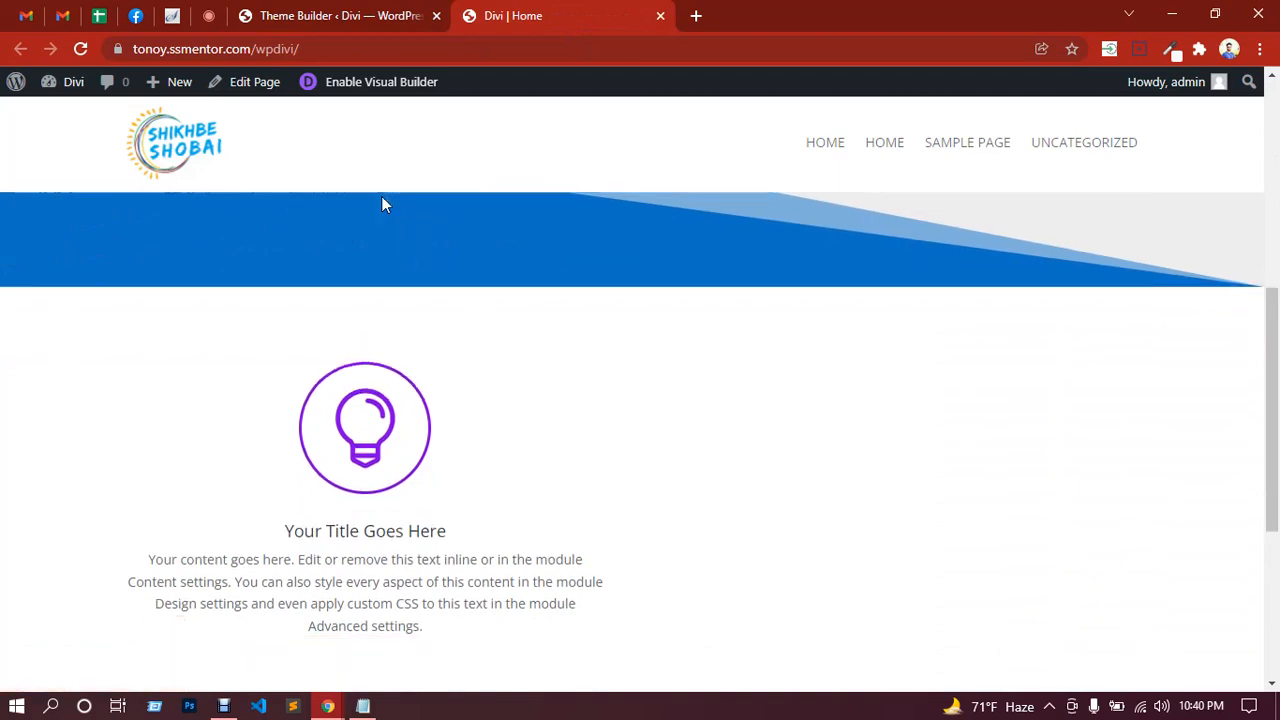
scroll(551, 331, up, 8)
scroll(550, 338, down, 8)
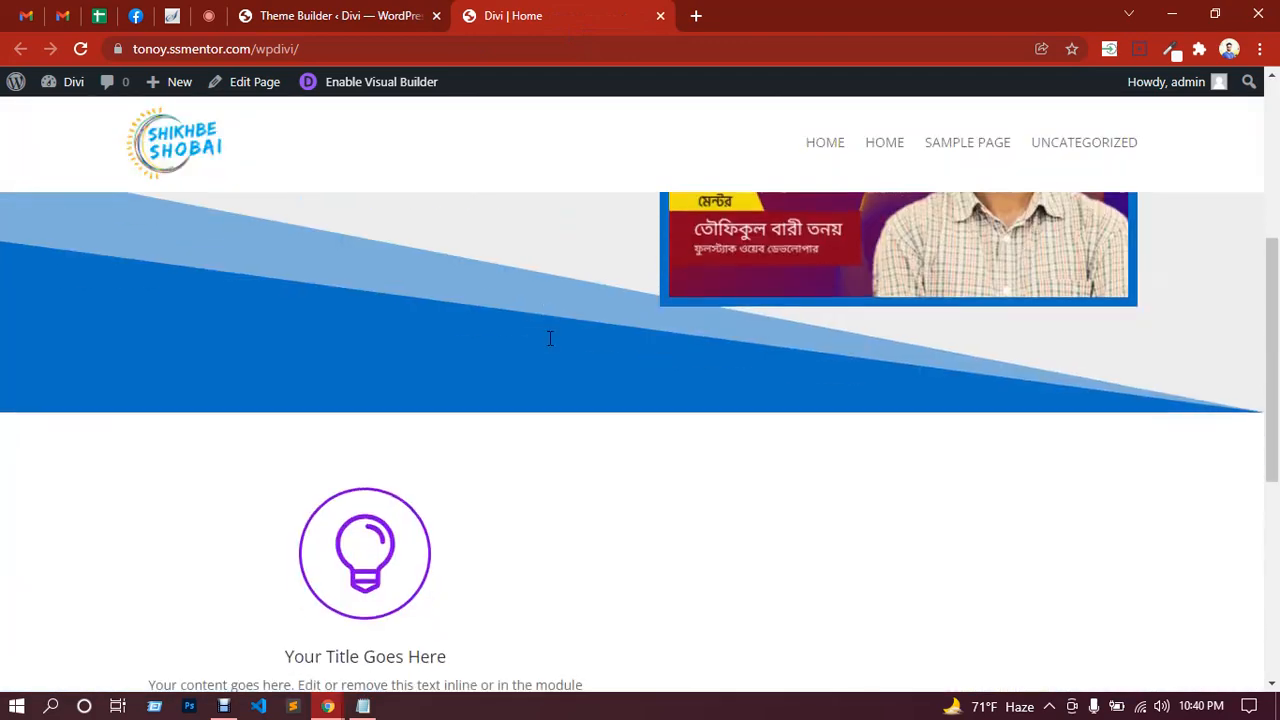
scroll(550, 338, up, 7)
scroll(550, 343, up, 2)
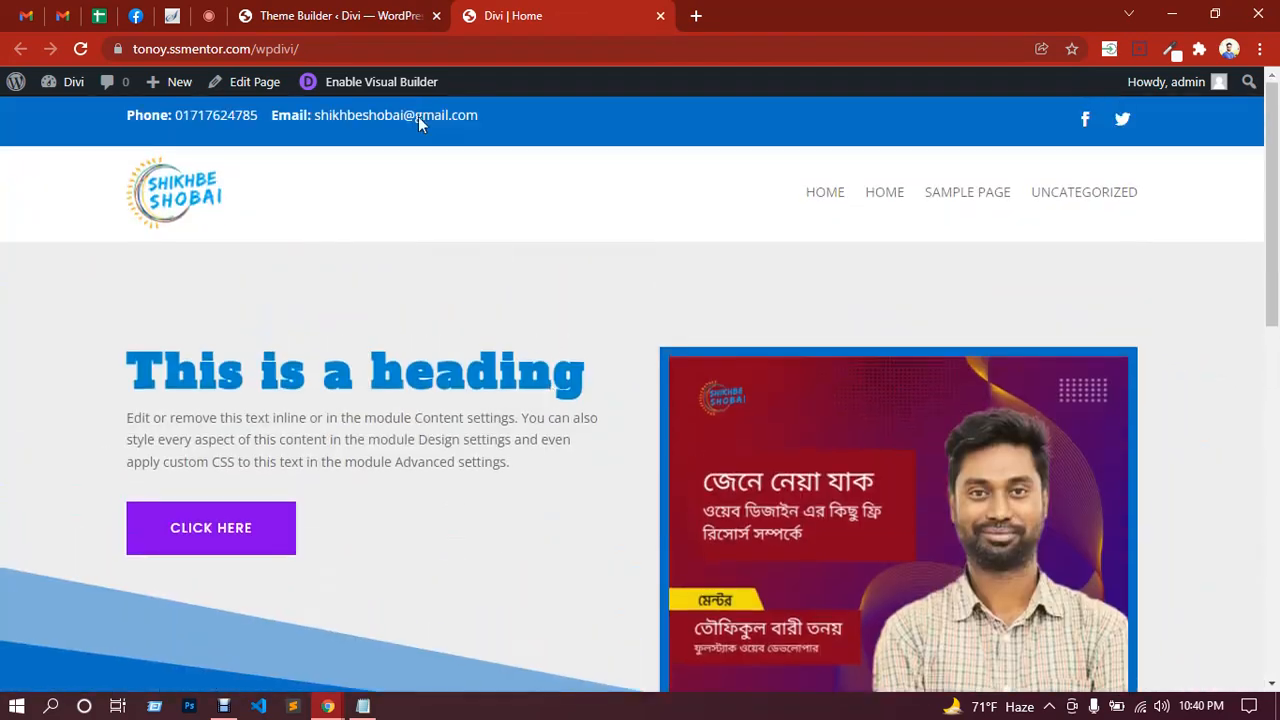
click(208, 15)
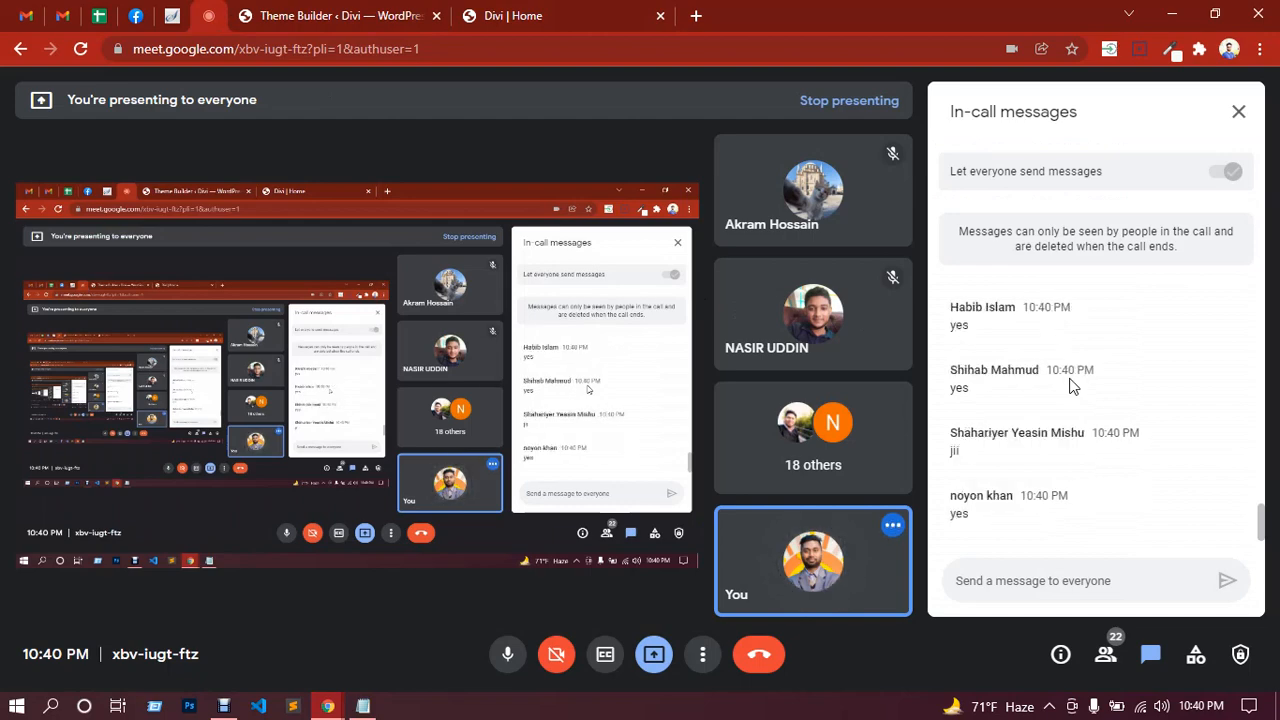
Step: Scroll the Divi | Home page to check the pinned header, glance at other tabs, and return
click(594, 16)
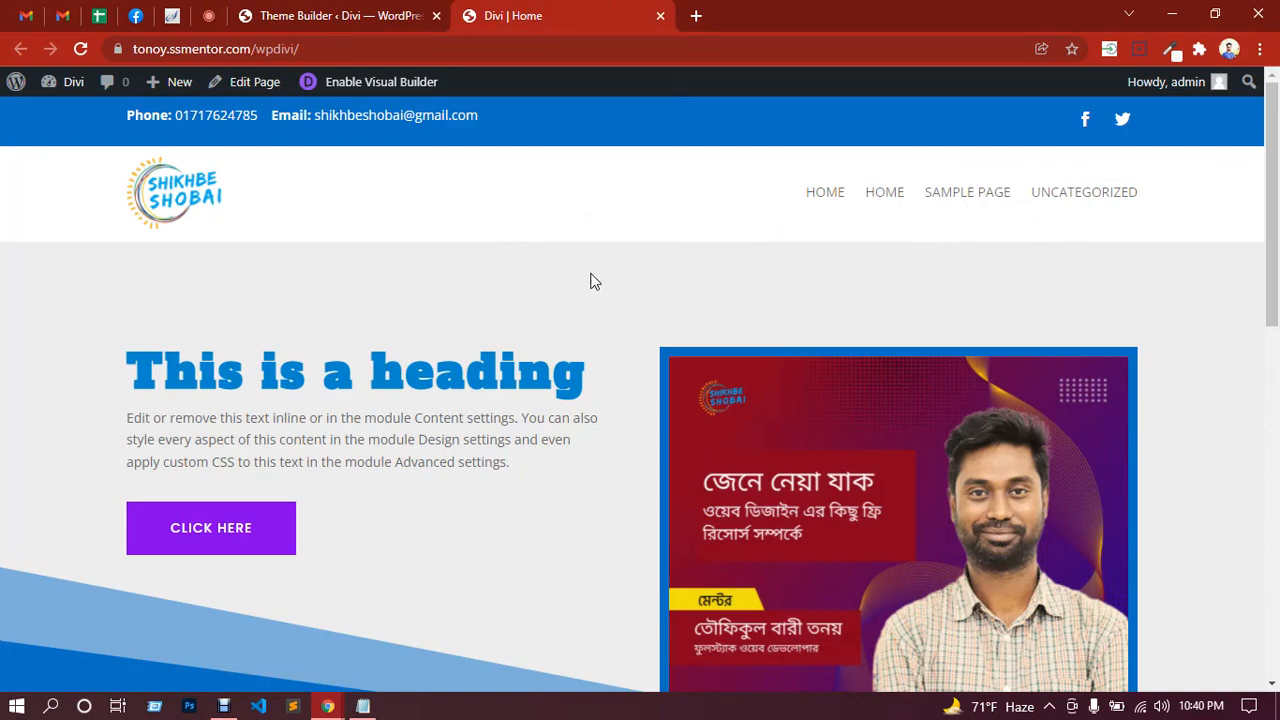
scroll(570, 320, down, 3)
scroll(557, 357, up, 3)
scroll(559, 357, down, 4)
scroll(559, 351, down, 3)
scroll(559, 351, up, 4)
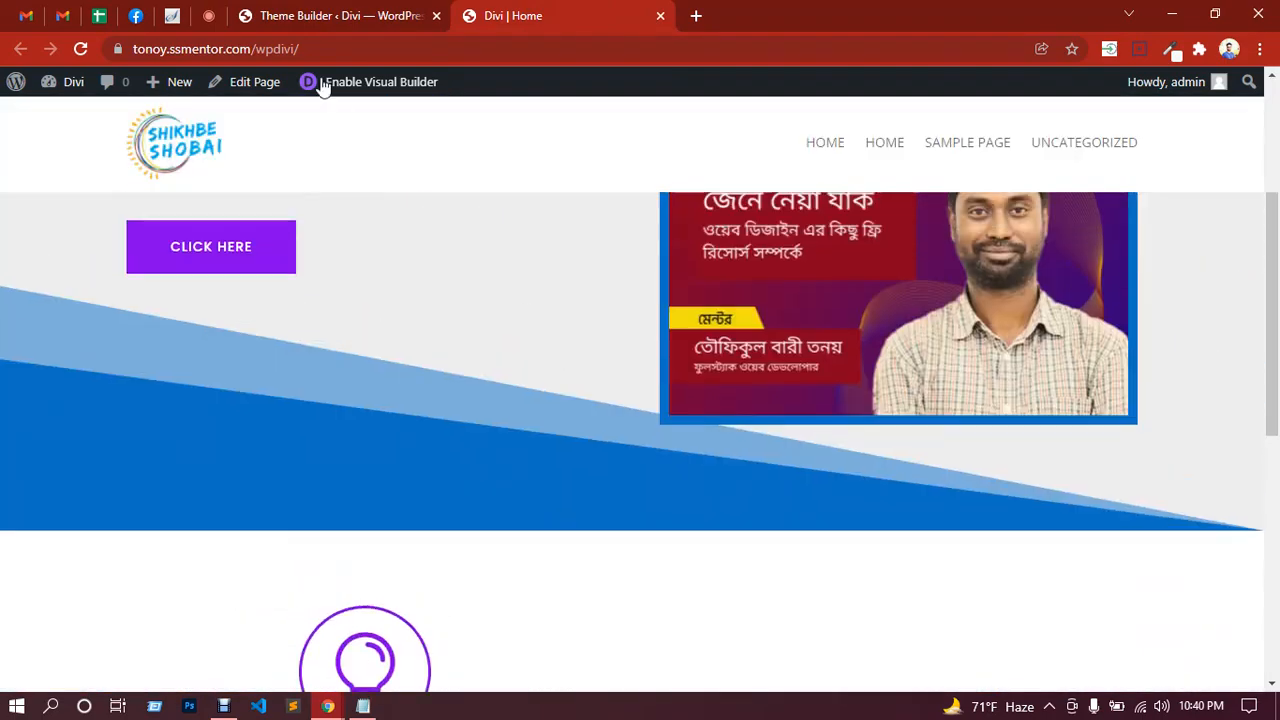
click(316, 20)
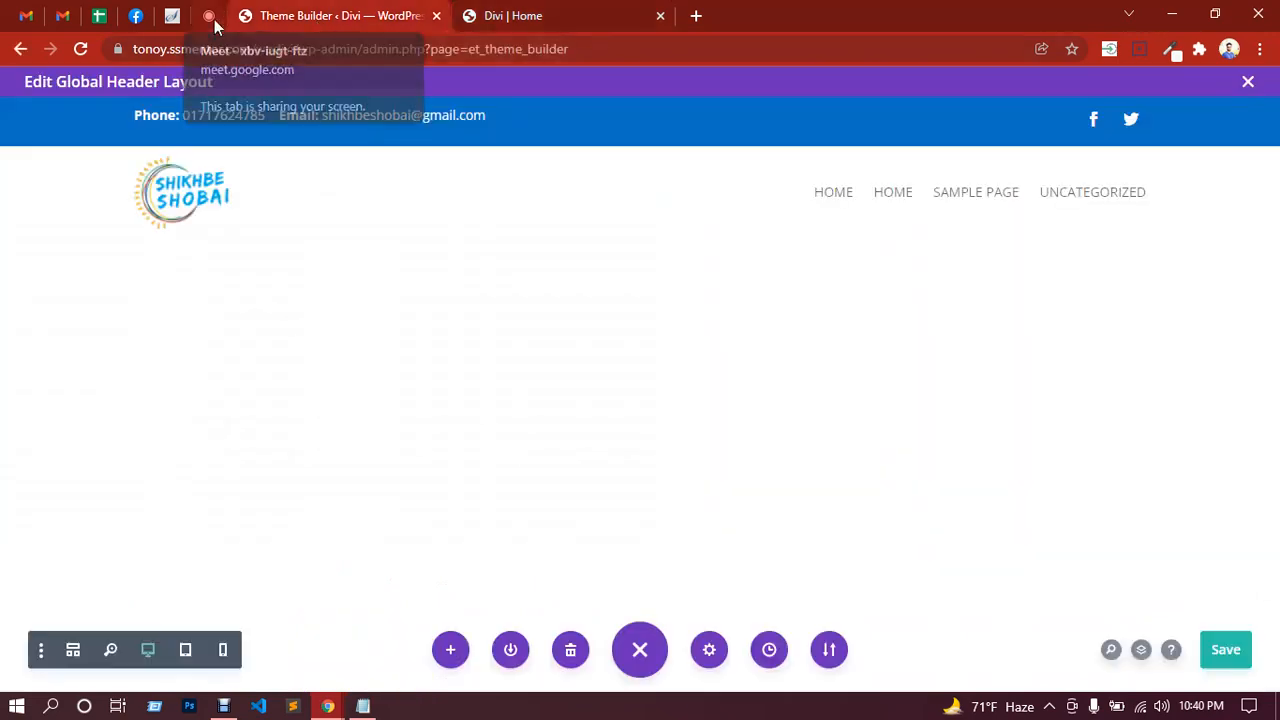
click(212, 17)
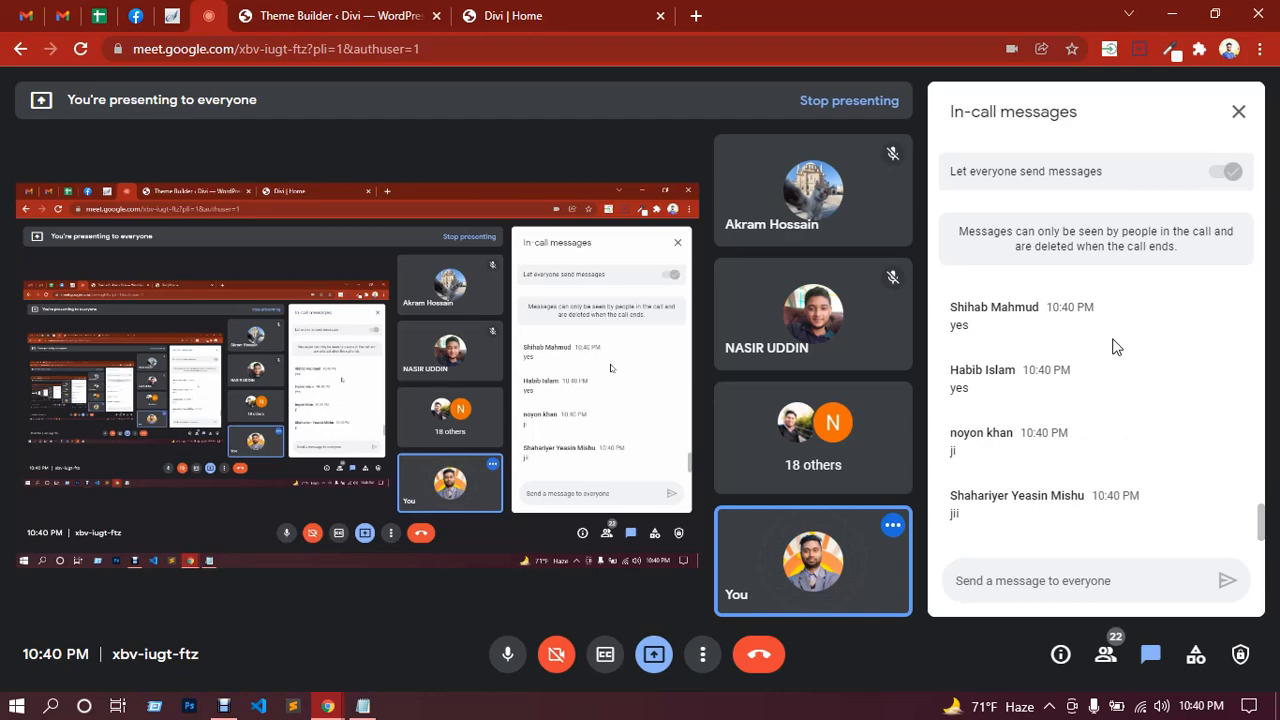
click(570, 10)
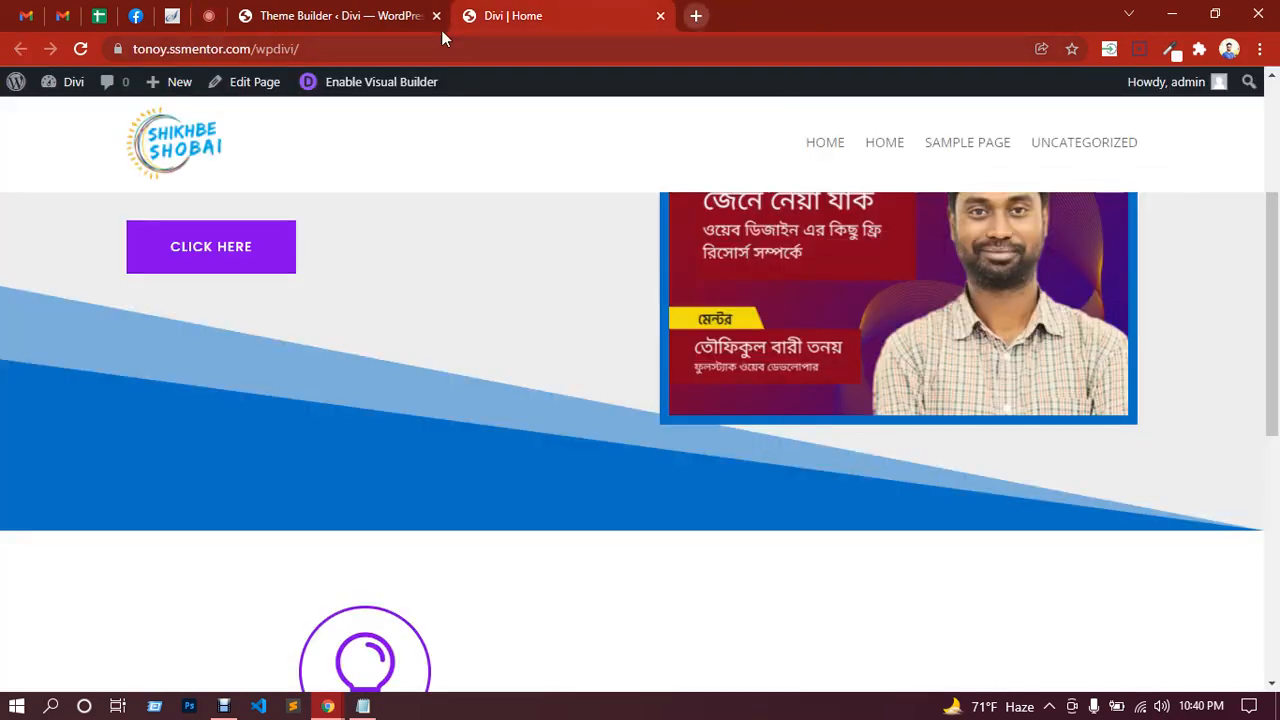
Step: Close the Global Header editor and add a Global Footer built as a new layout
click(347, 17)
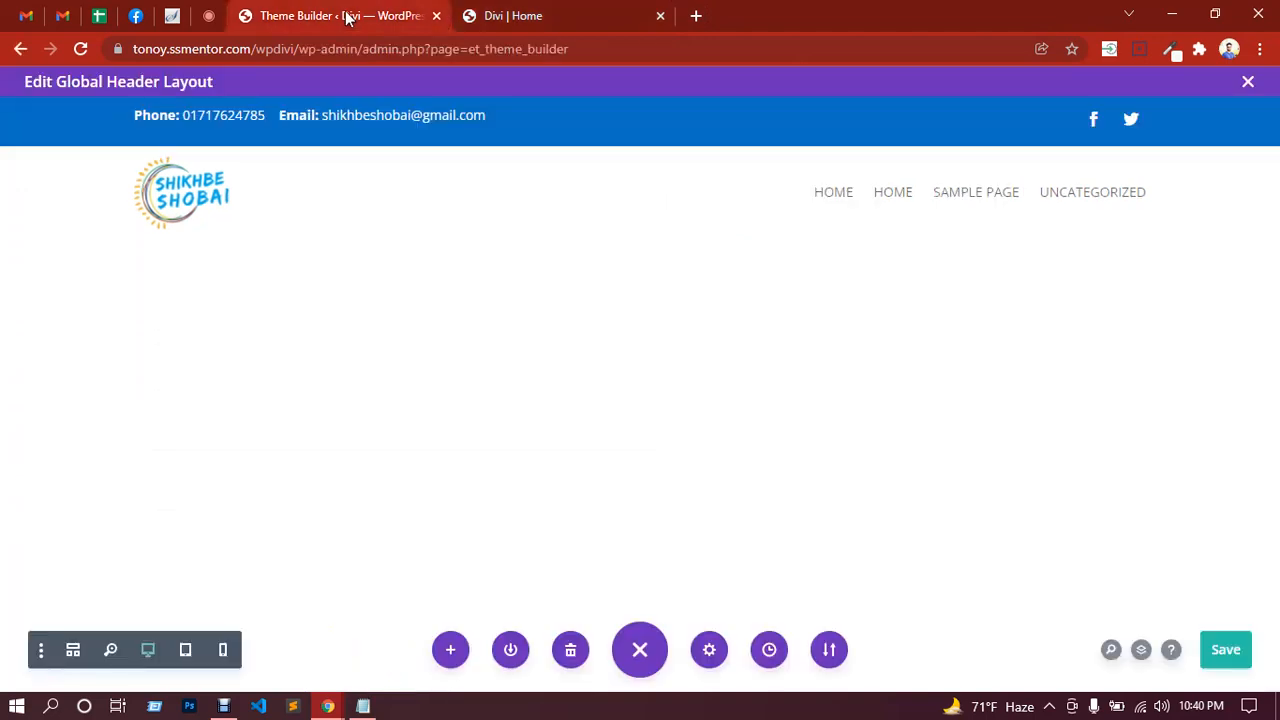
click(1248, 84)
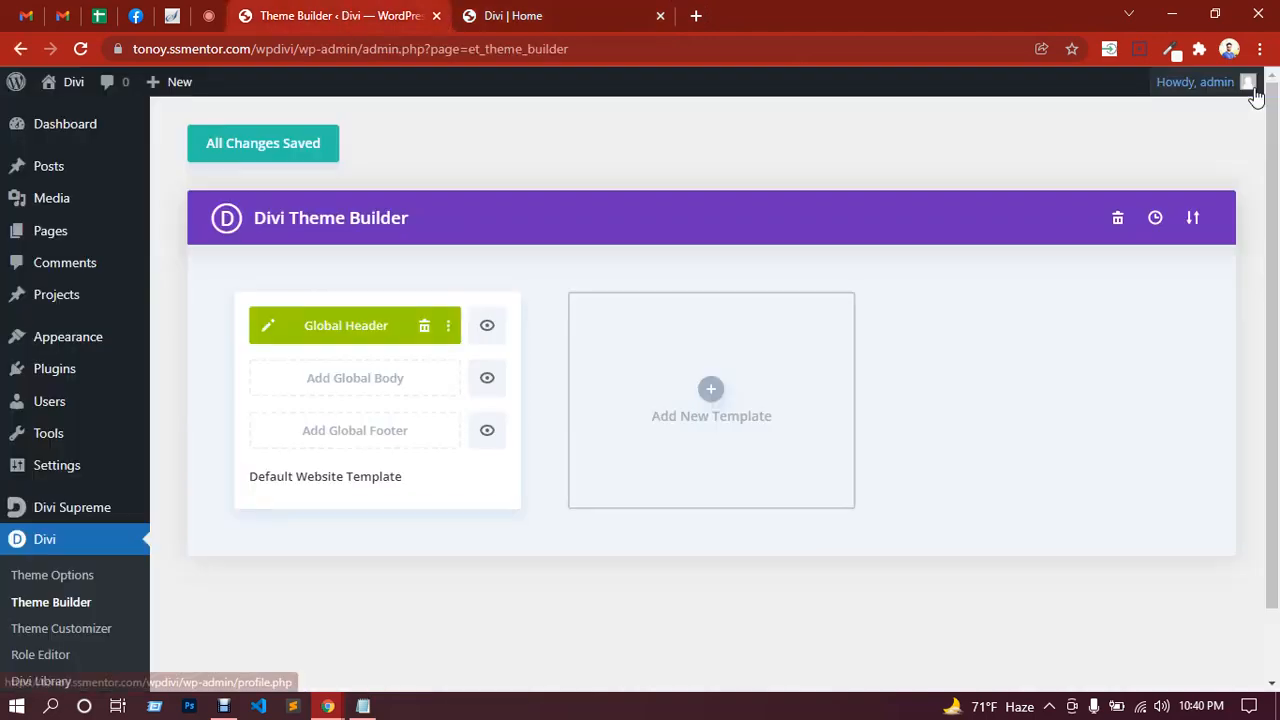
click(357, 444)
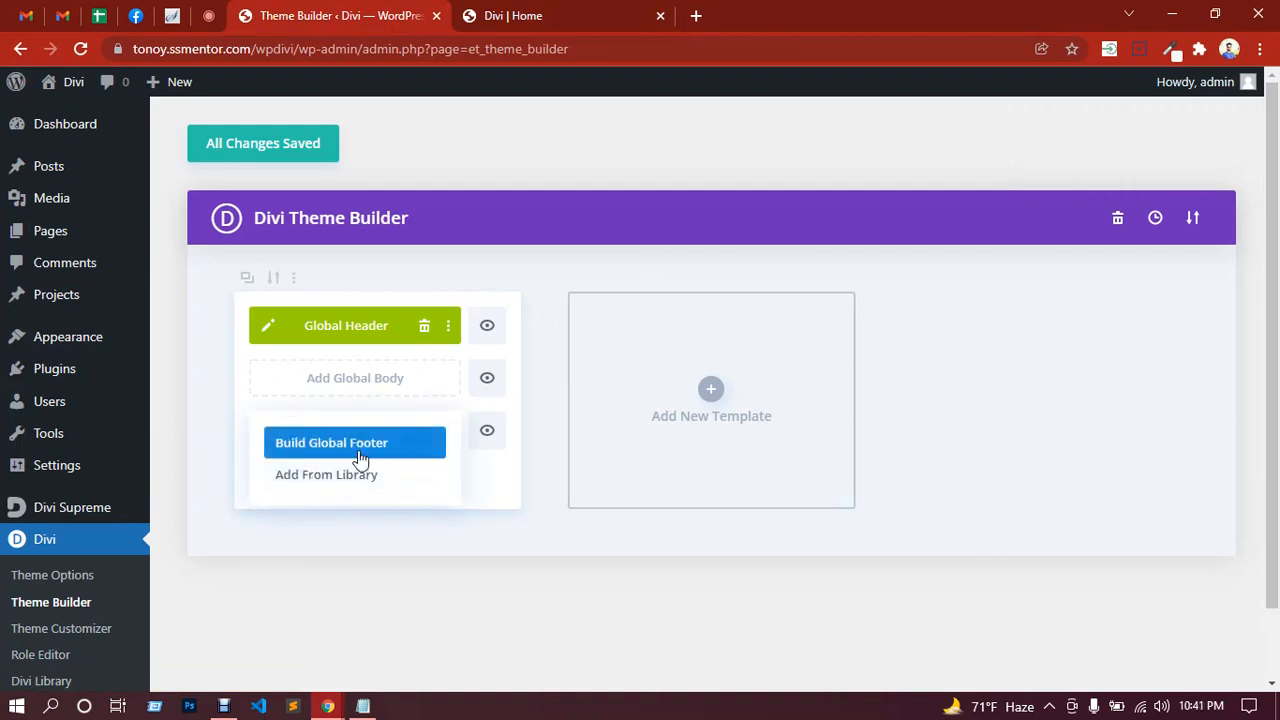
click(354, 452)
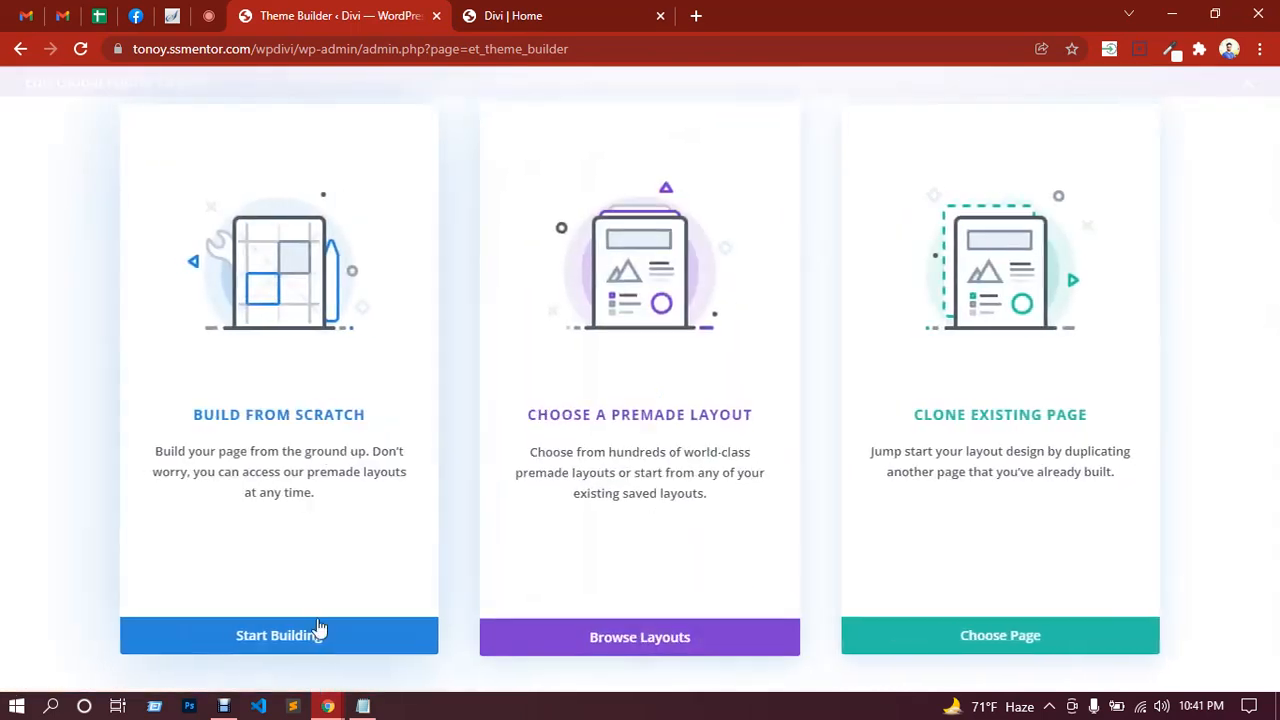
Step: Start the Global Footer from a blank layout and dismiss the initial row layout choices
click(276, 640)
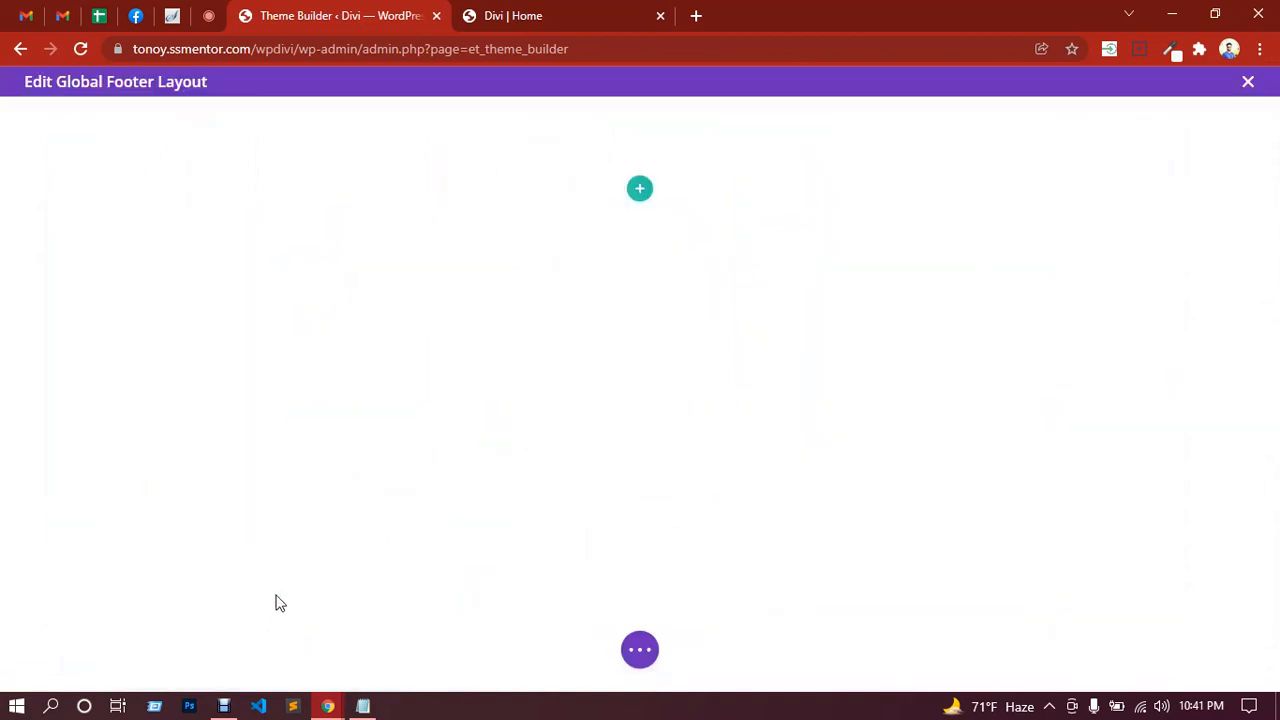
click(640, 188)
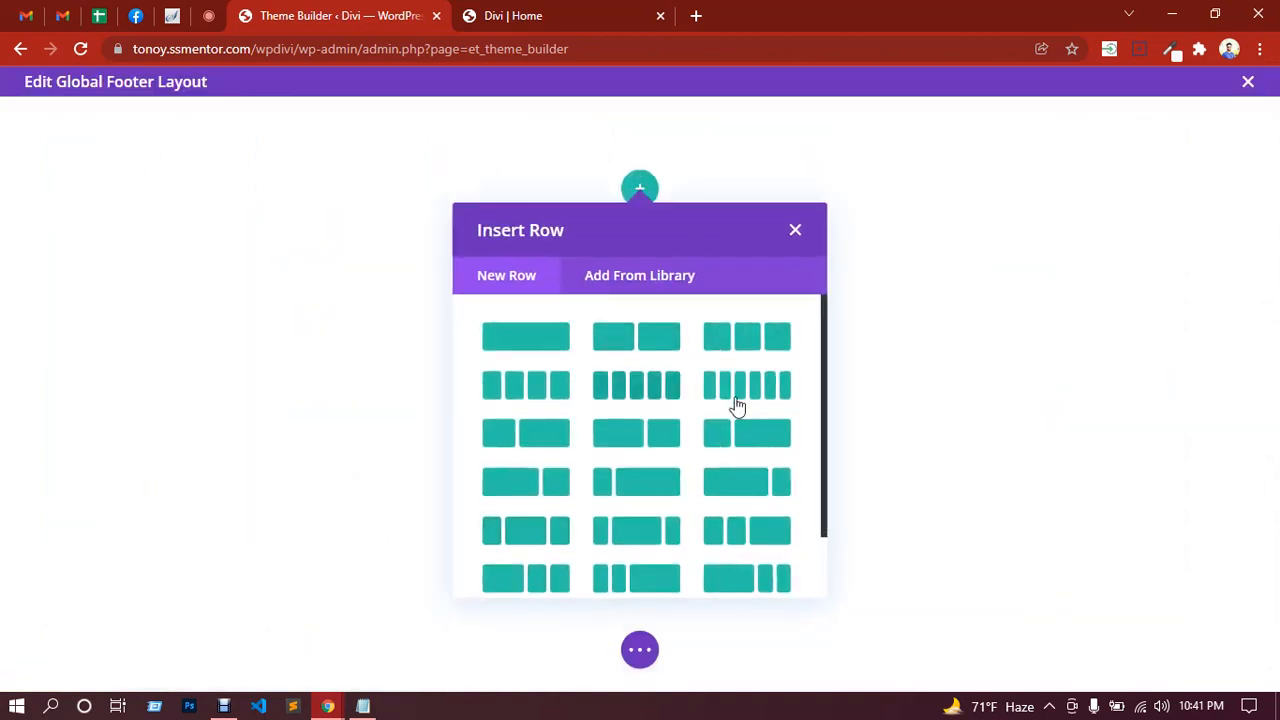
click(796, 232)
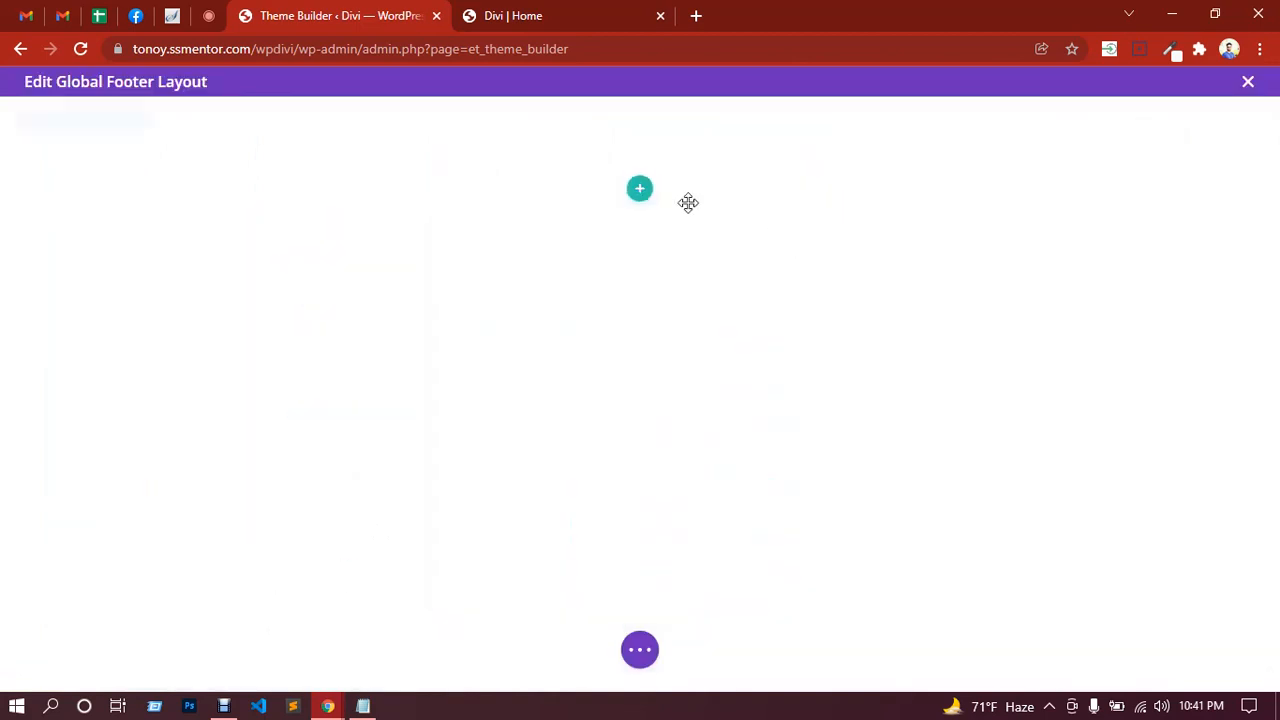
Step: Insert a Fullwidth section, close its module choices, then delete that section again
click(640, 283)
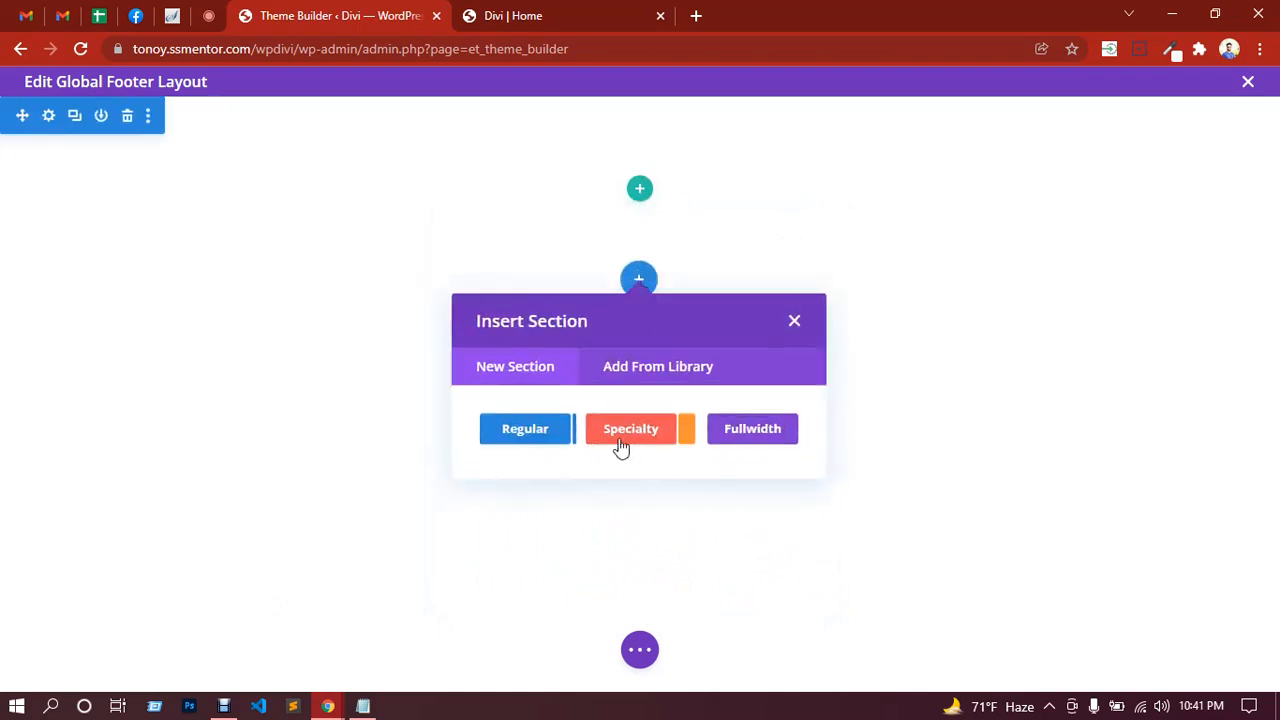
click(773, 440)
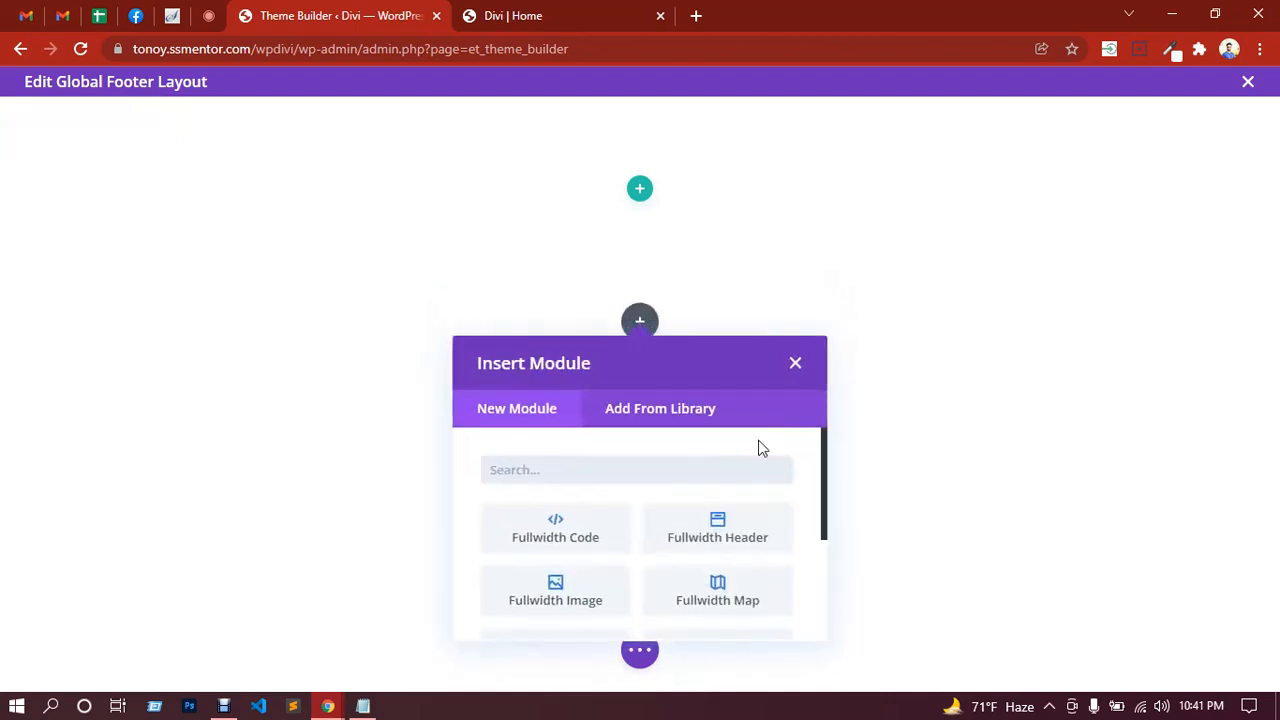
scroll(610, 460, down, 1)
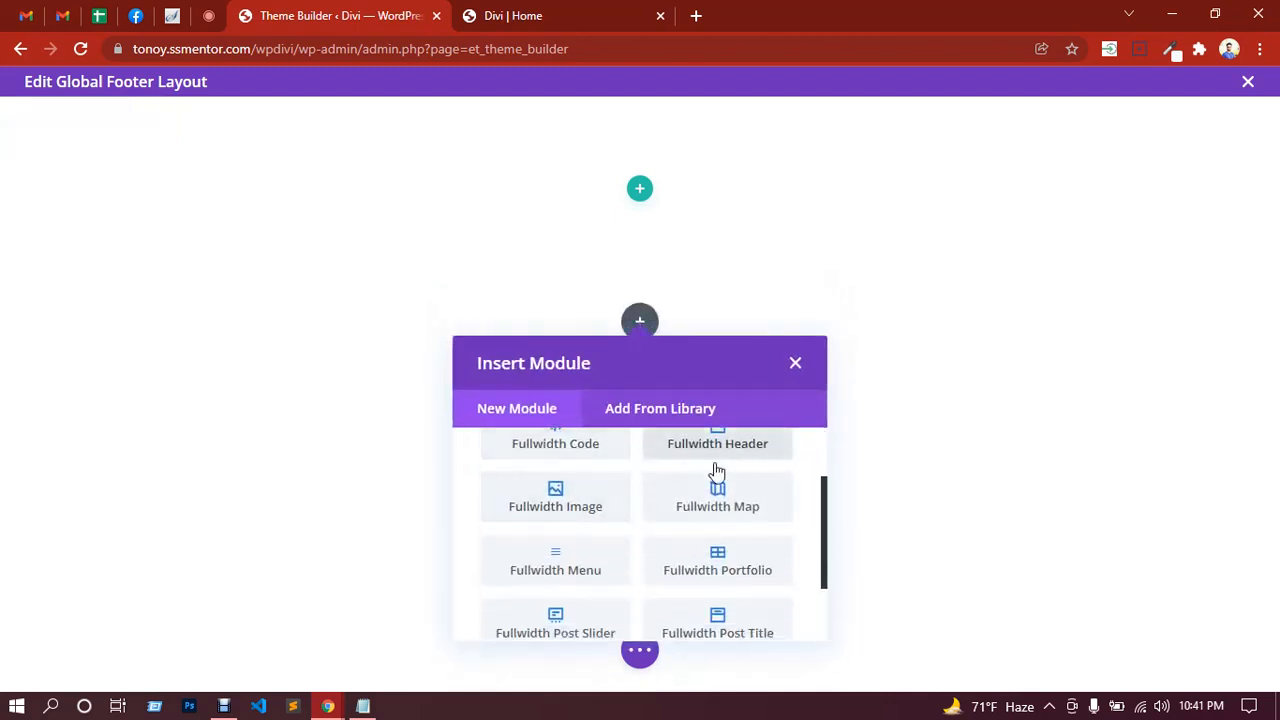
scroll(717, 520, down, 1)
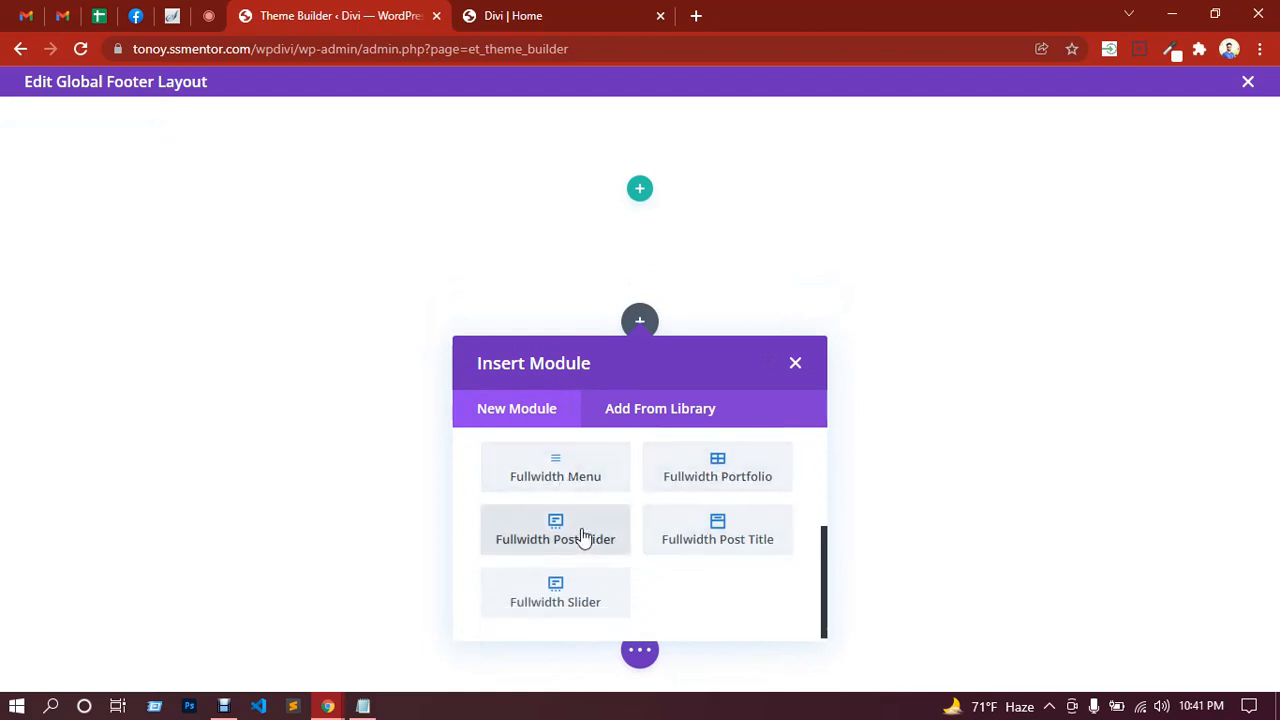
click(794, 366)
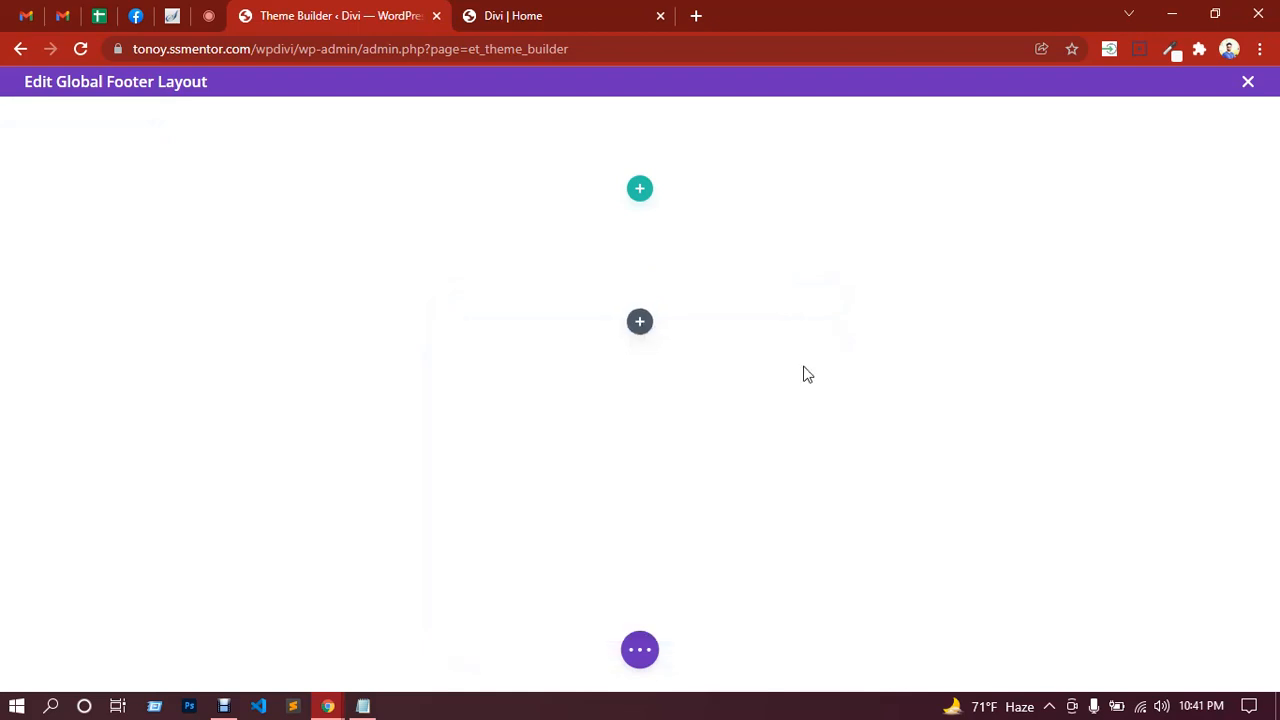
mouse_move(691, 306)
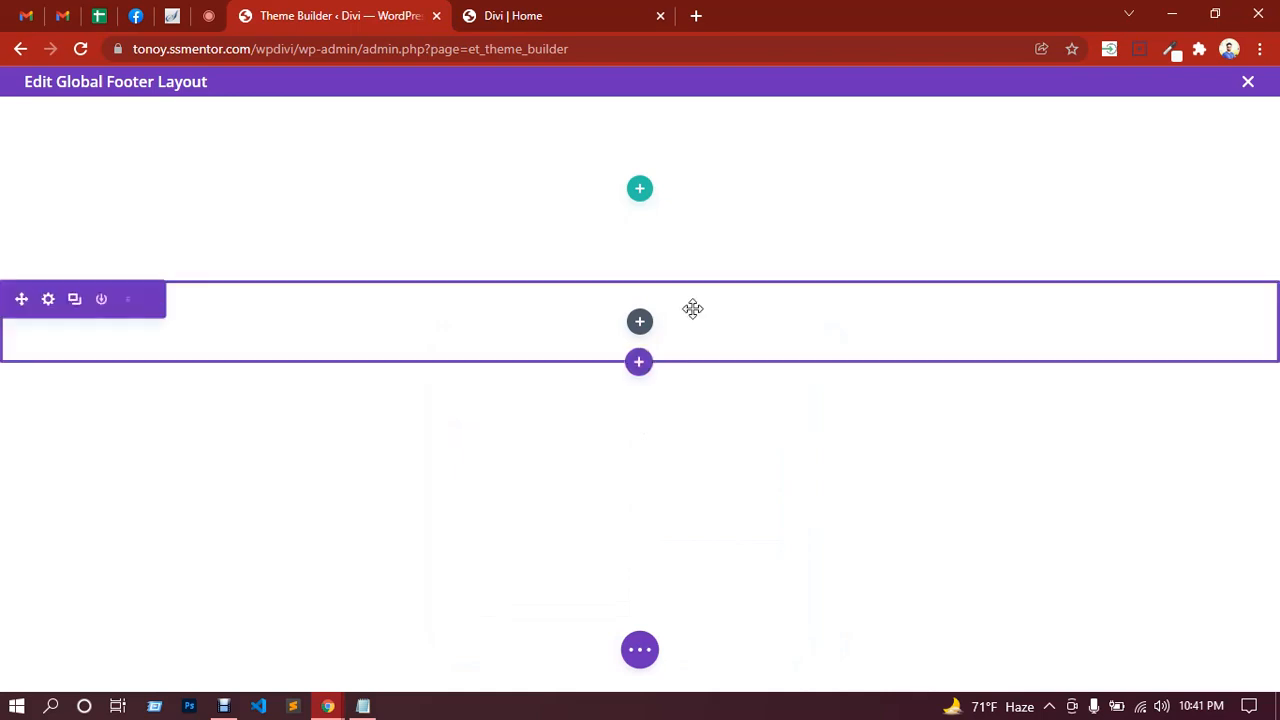
click(127, 301)
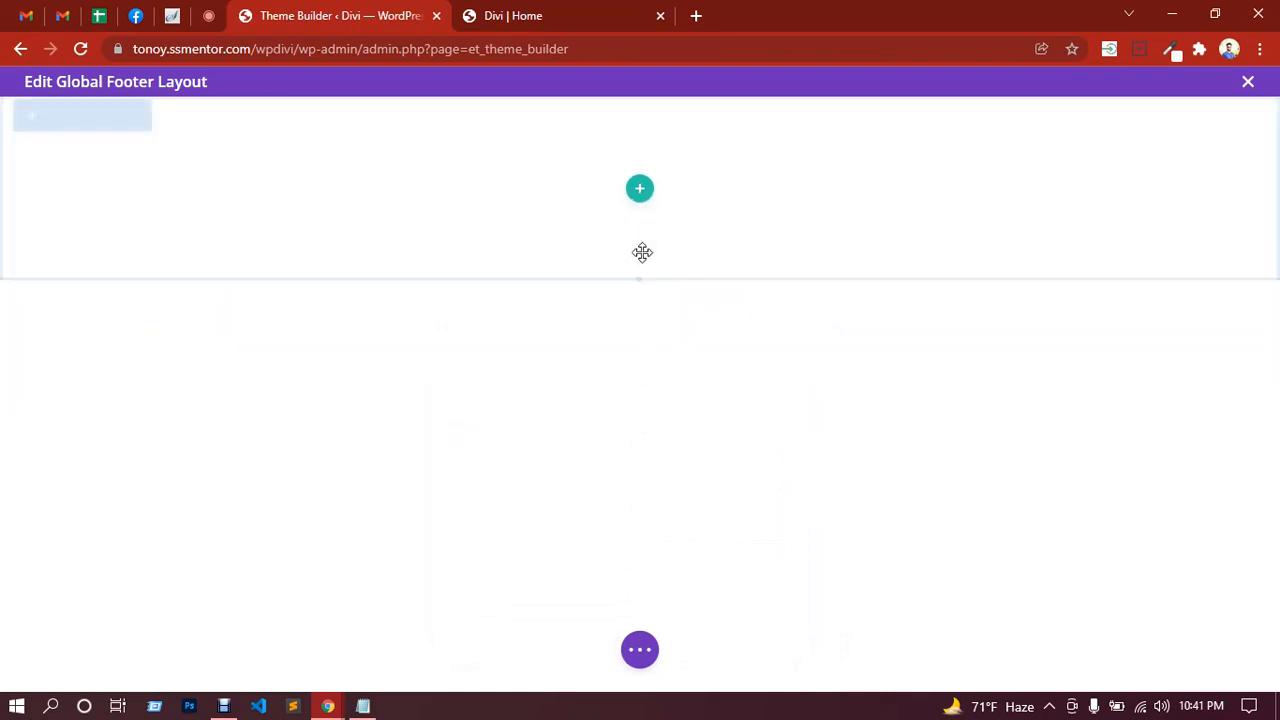
Step: Add a Specialty section instead, bringing up its column-structure chooser in the footer editor
click(640, 281)
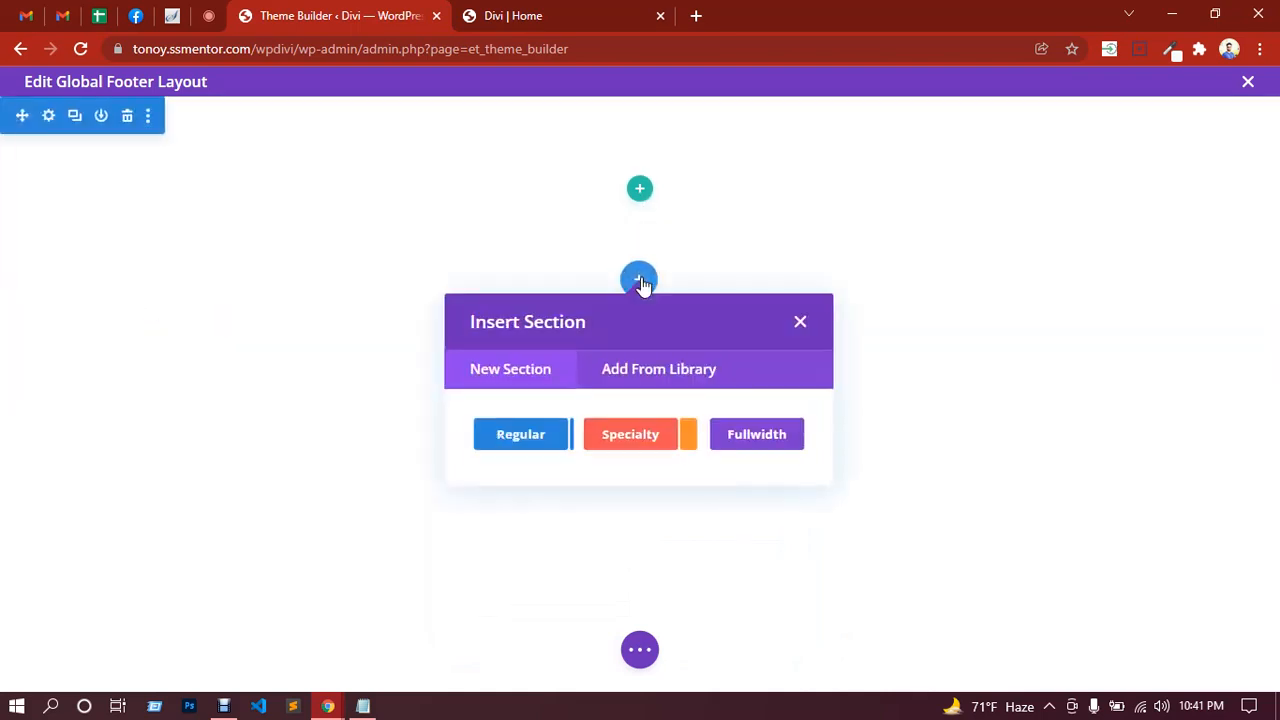
click(635, 432)
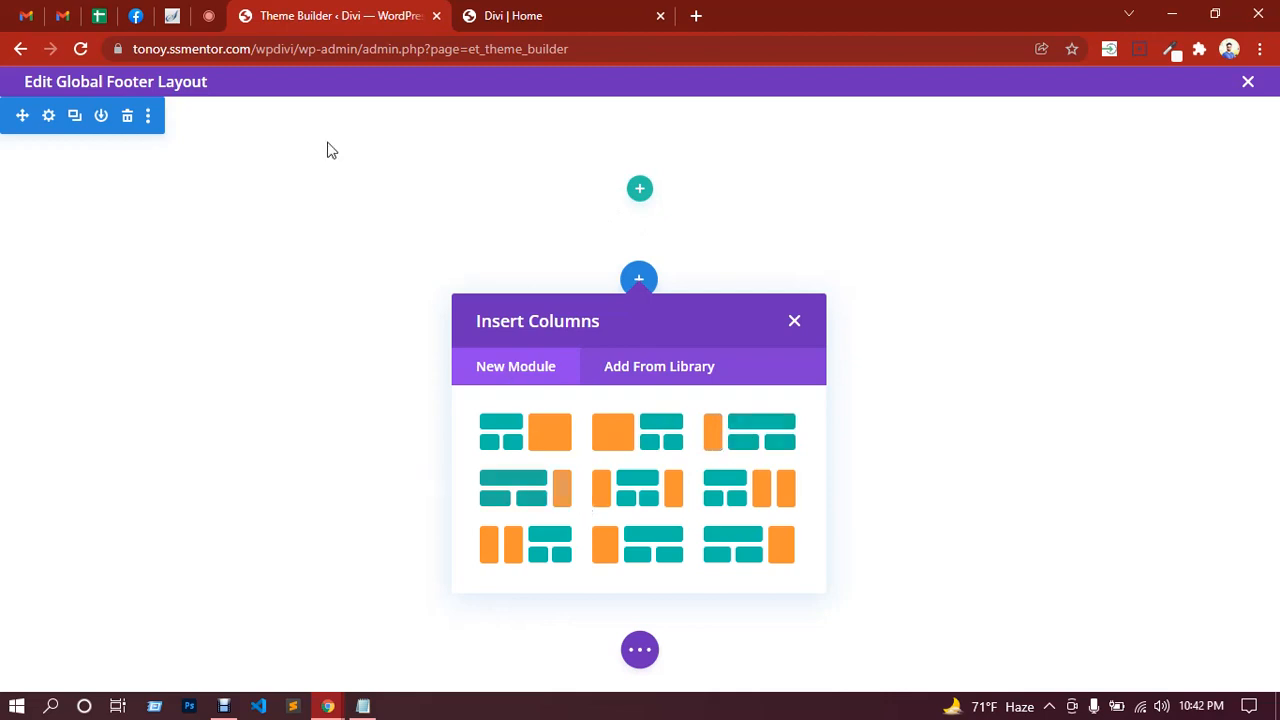
click(209, 17)
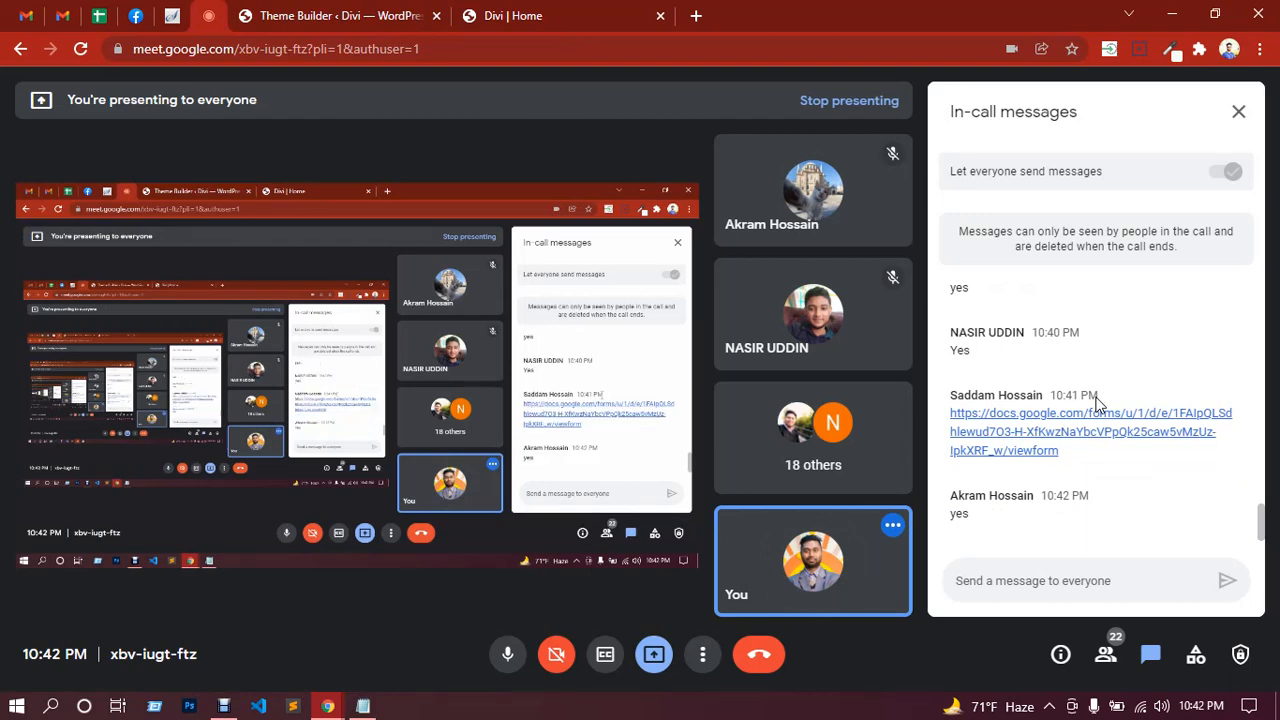
click(526, 20)
click(395, 16)
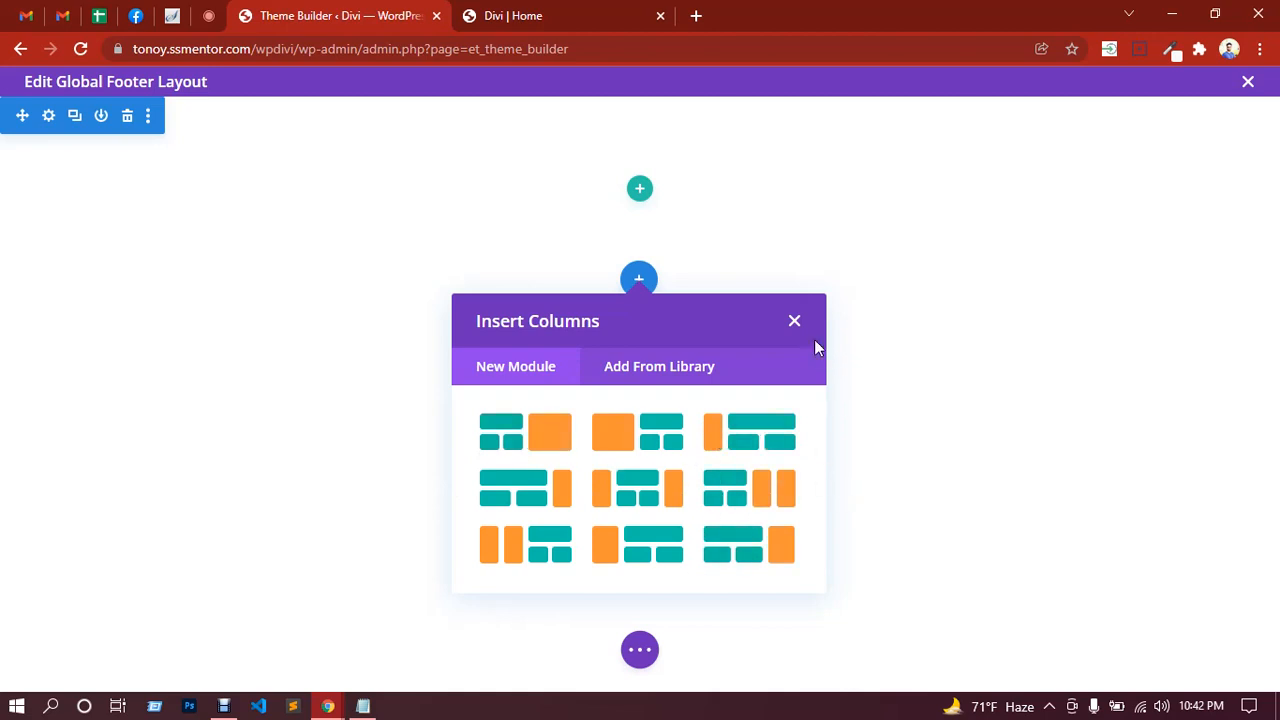
Step: Skip the column chooser and set the footer section's background to the blue swatch
click(795, 322)
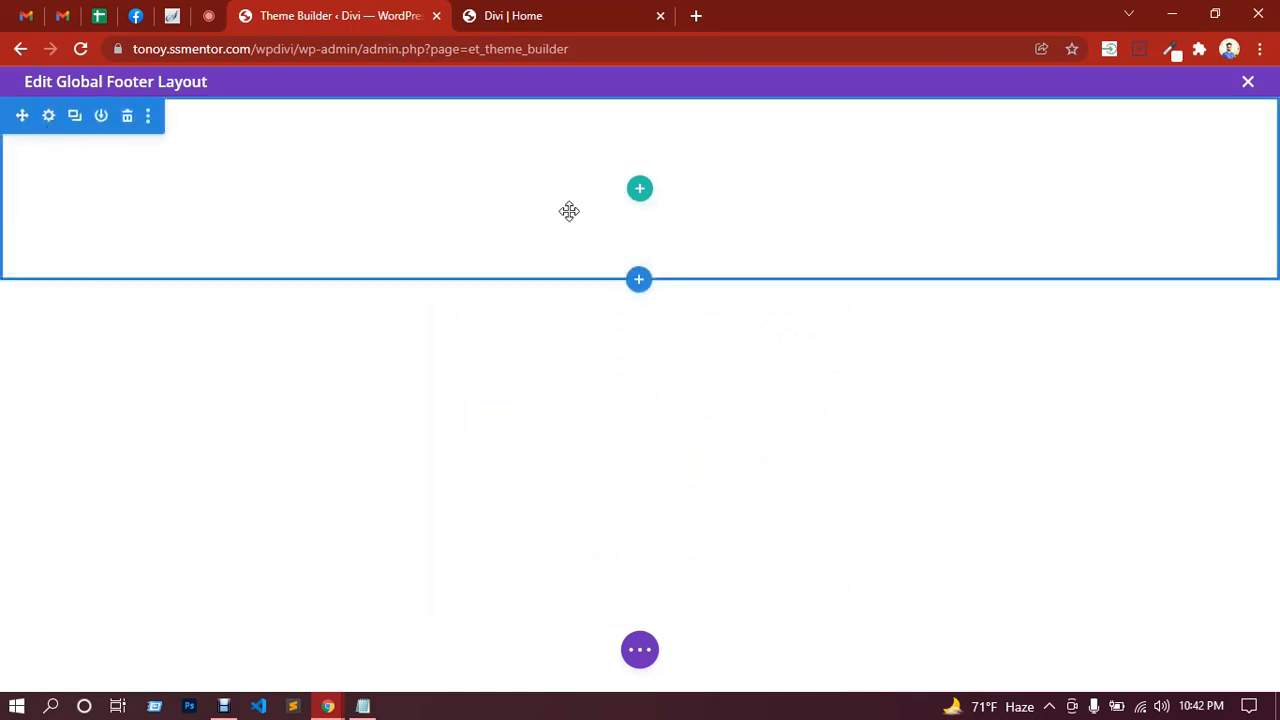
click(49, 117)
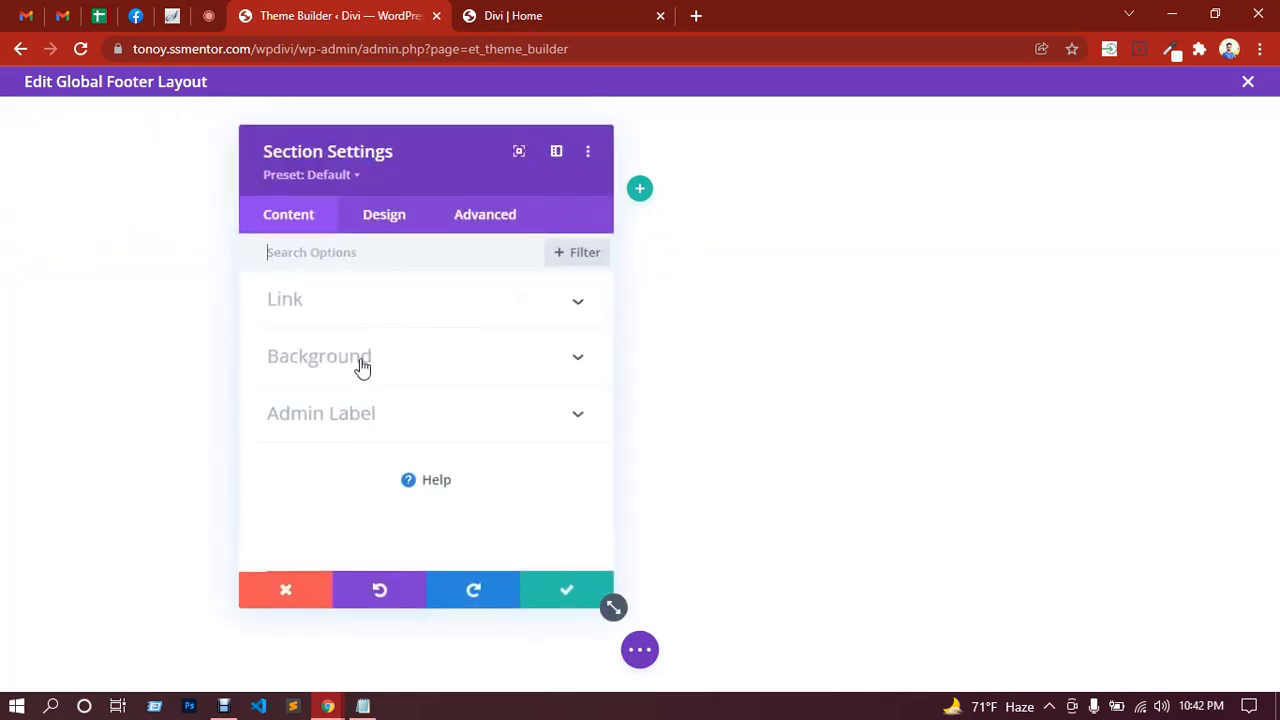
click(362, 368)
scroll(480, 458, down, 2)
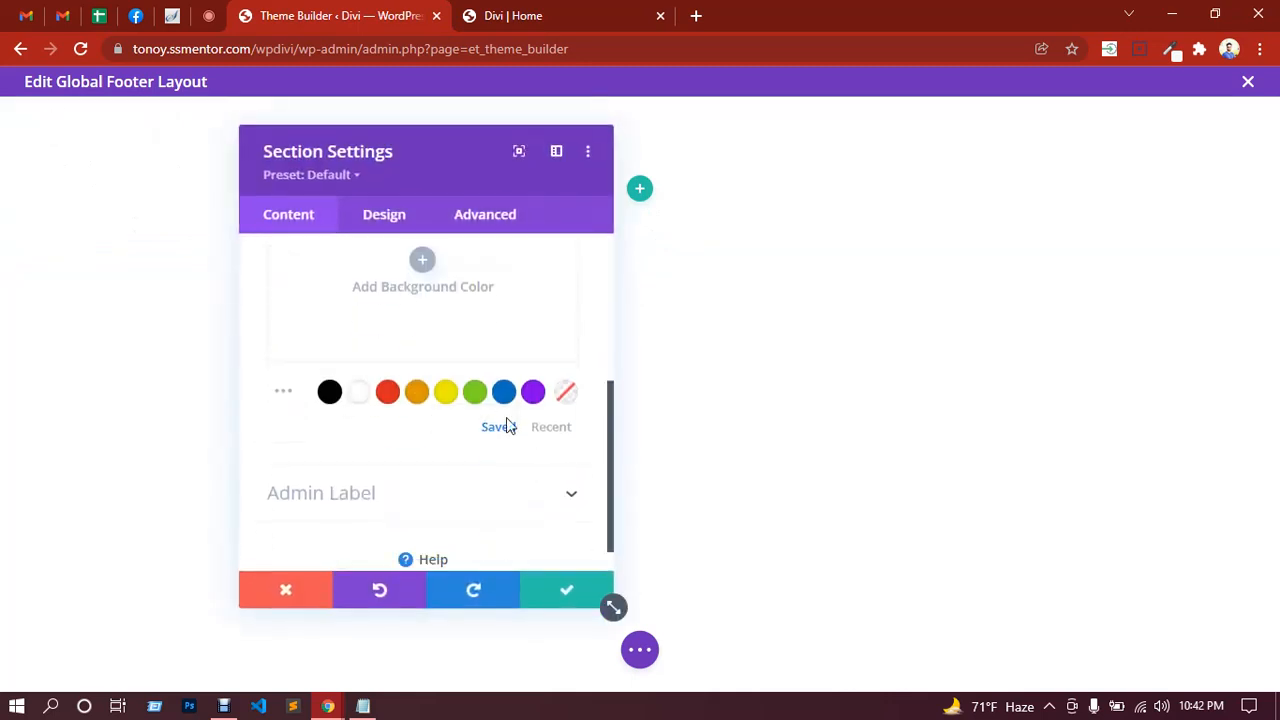
click(504, 392)
scroll(450, 360, up, 2)
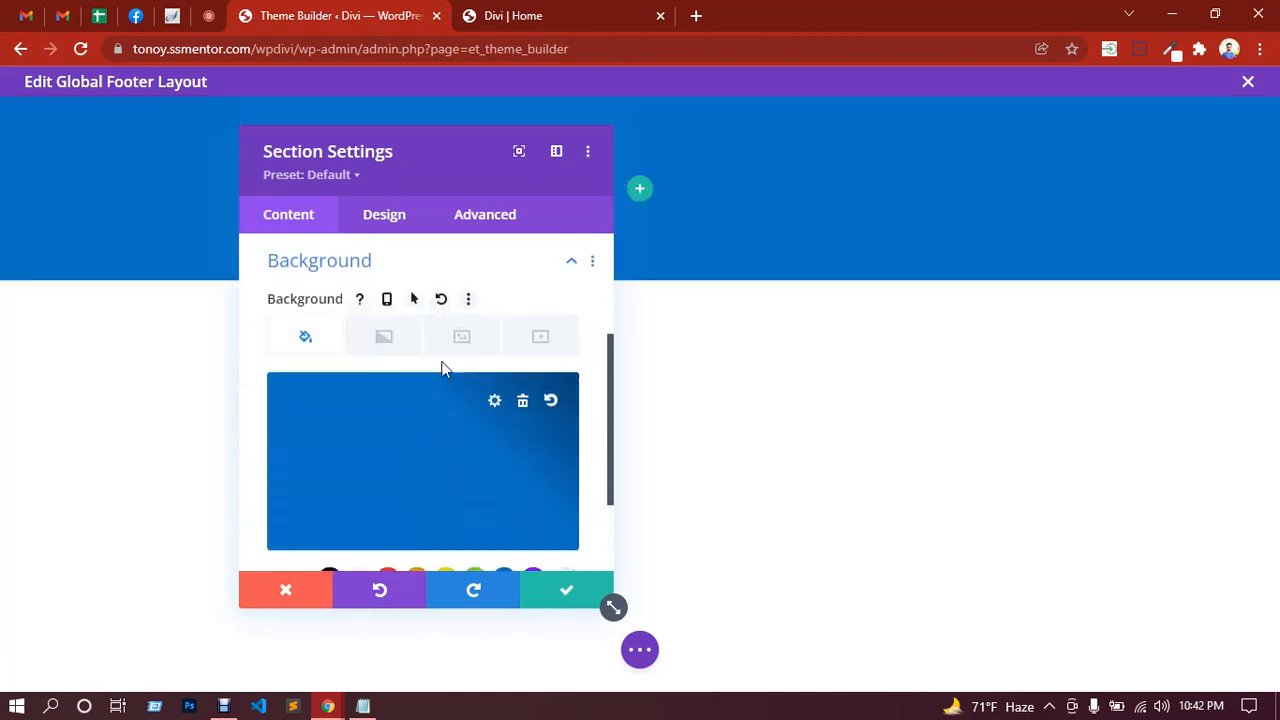
click(565, 598)
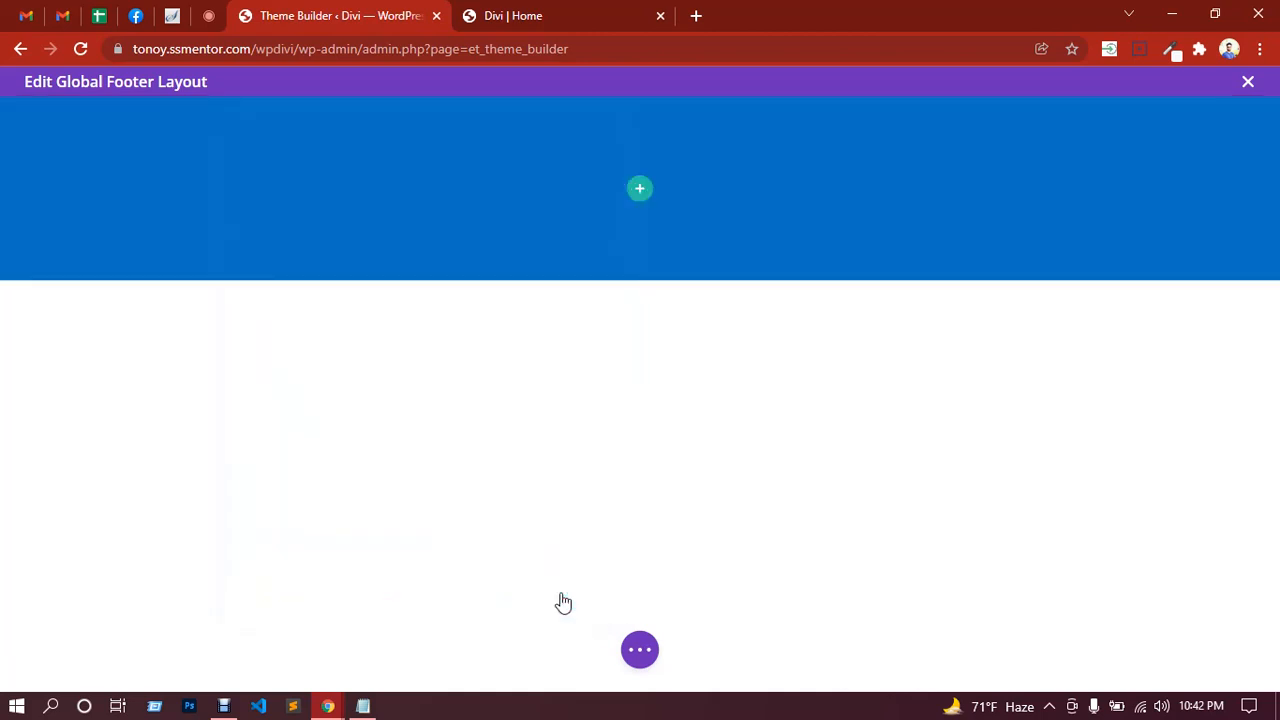
Step: Add a three-column row, then change its structure to 1/2, 1/4, 1/4 columns
click(642, 195)
click(727, 348)
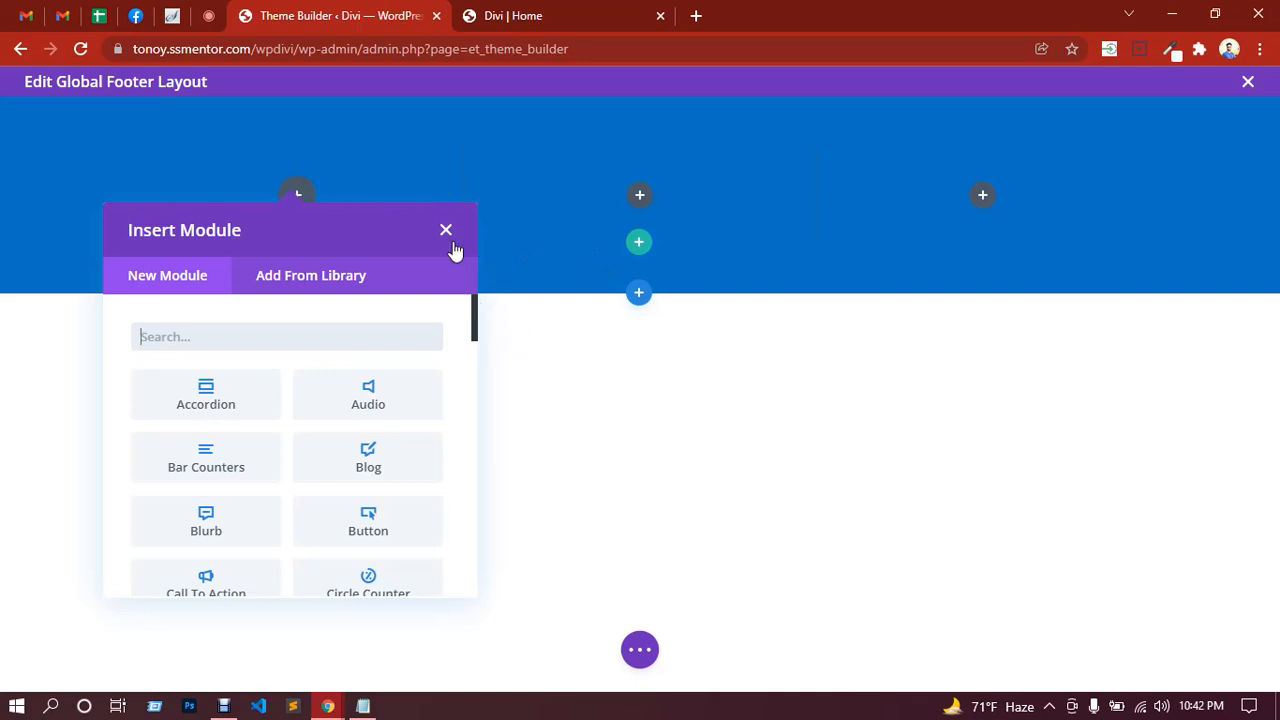
click(449, 237)
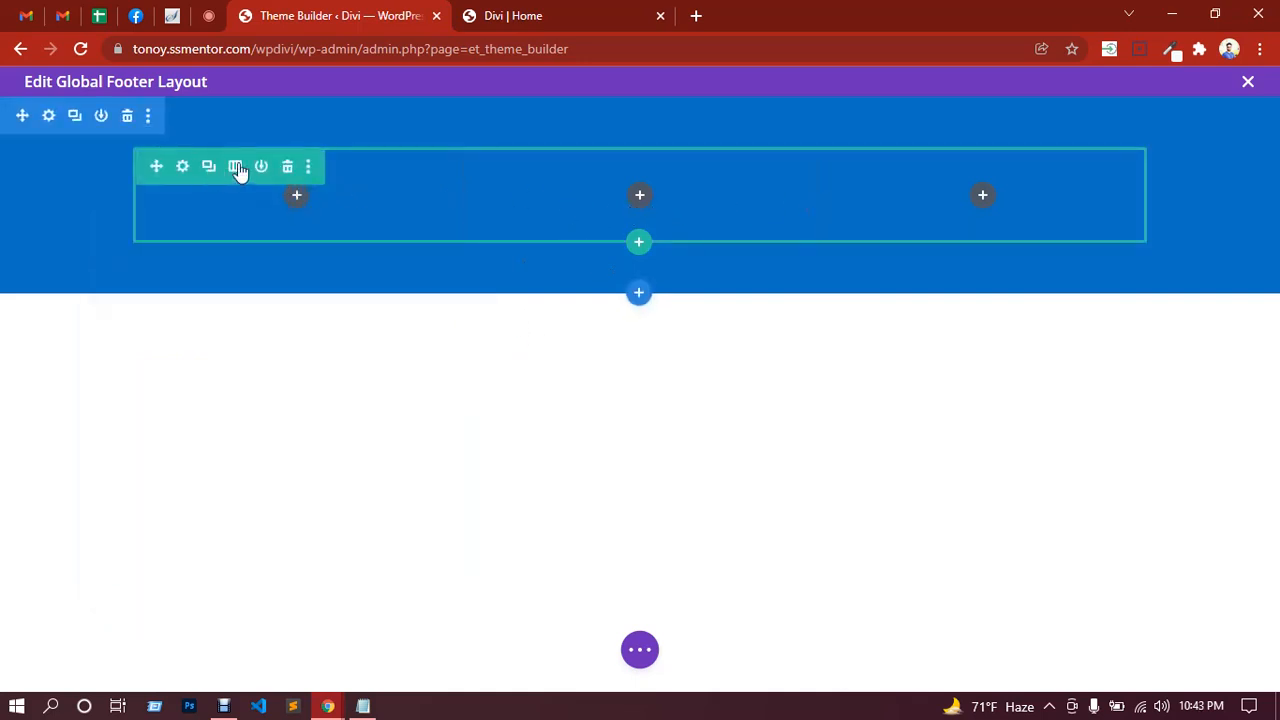
click(236, 168)
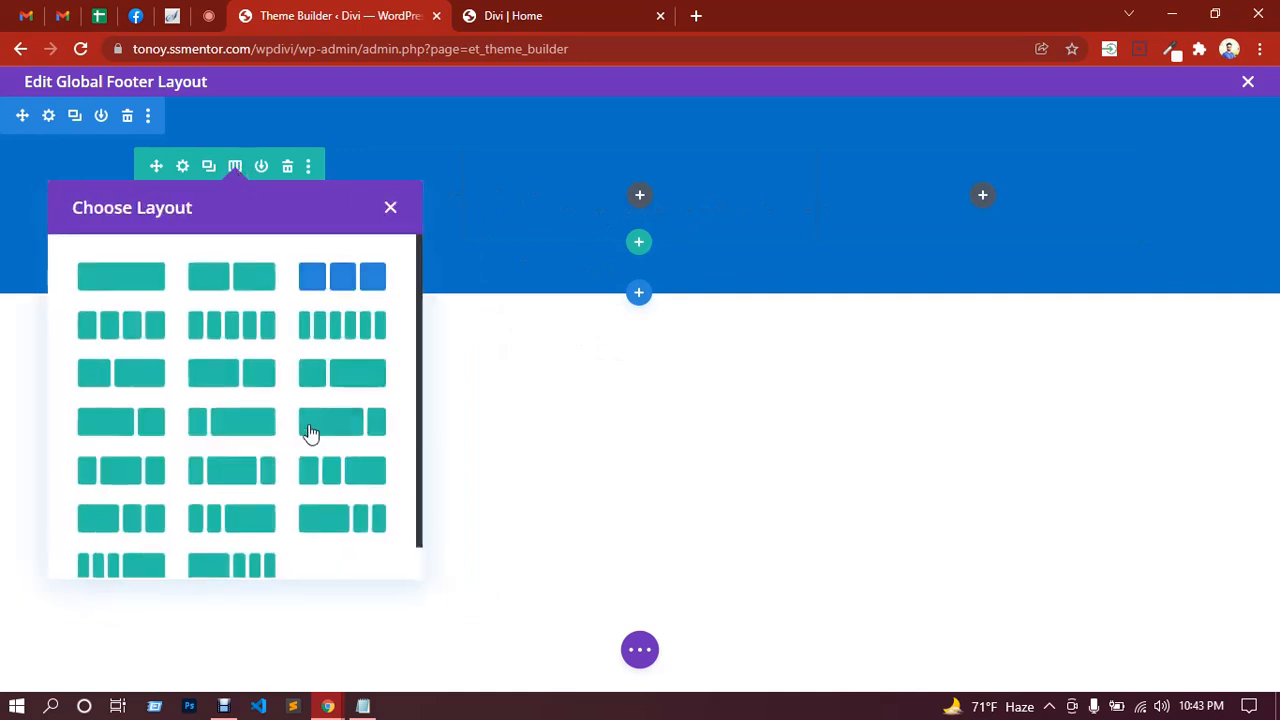
scroll(311, 425, down, 1)
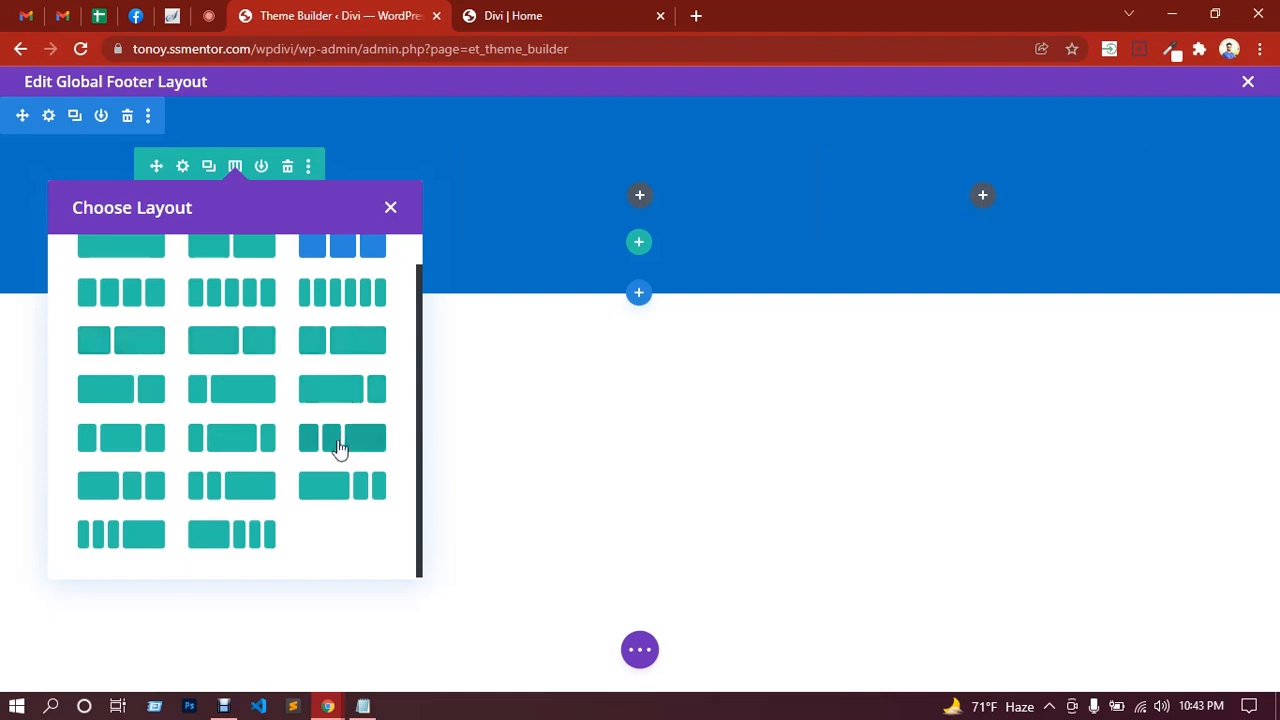
click(117, 493)
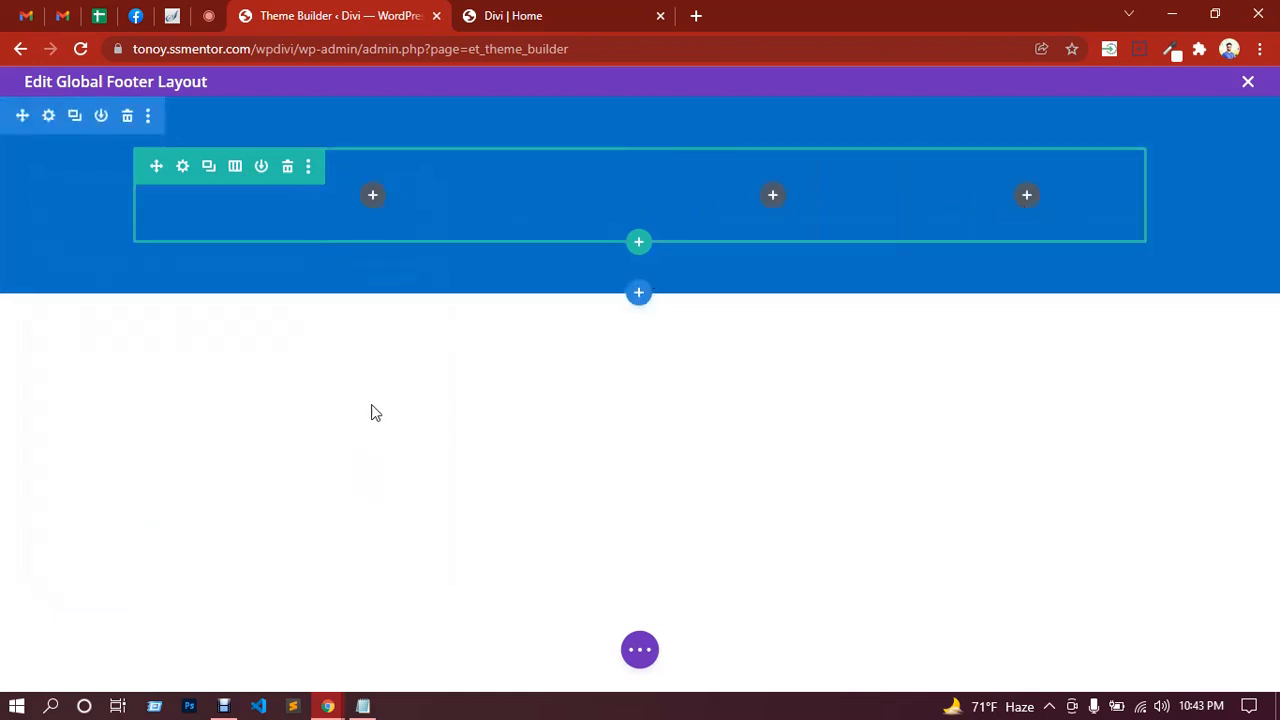
Step: Add an Image module to the first column showing the Shikhbe Shobai logo
click(373, 197)
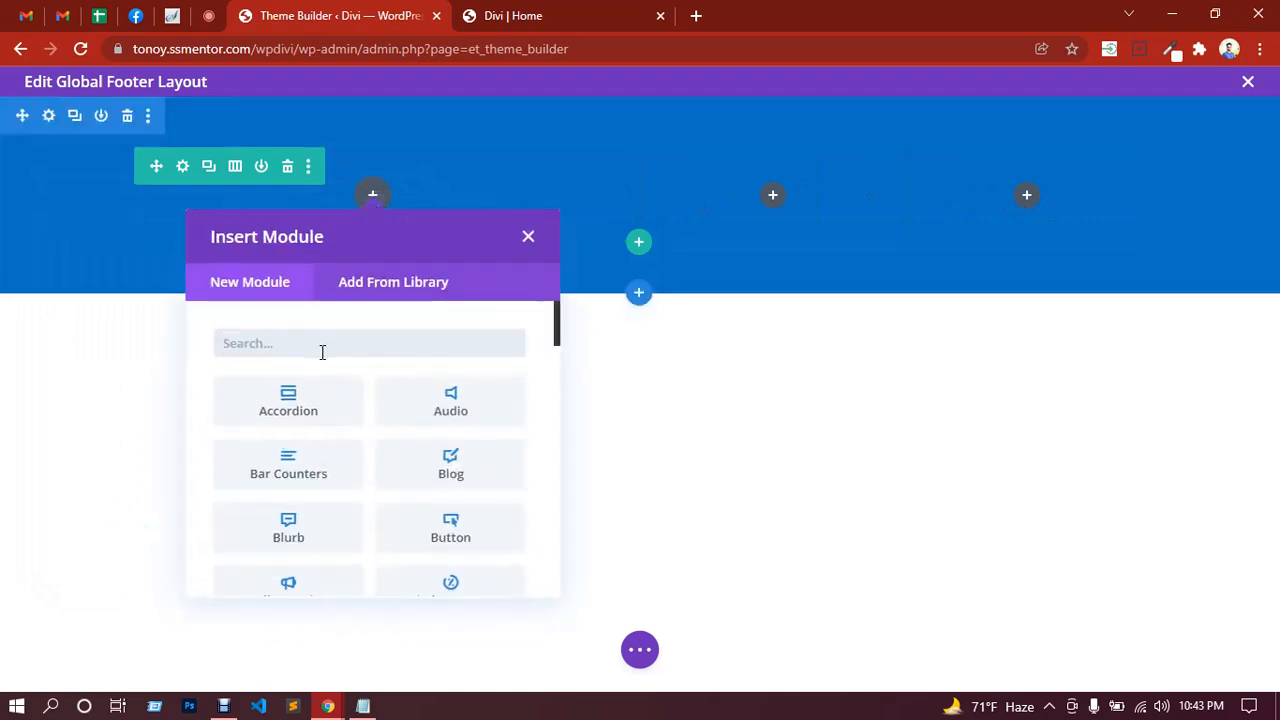
text(imag)
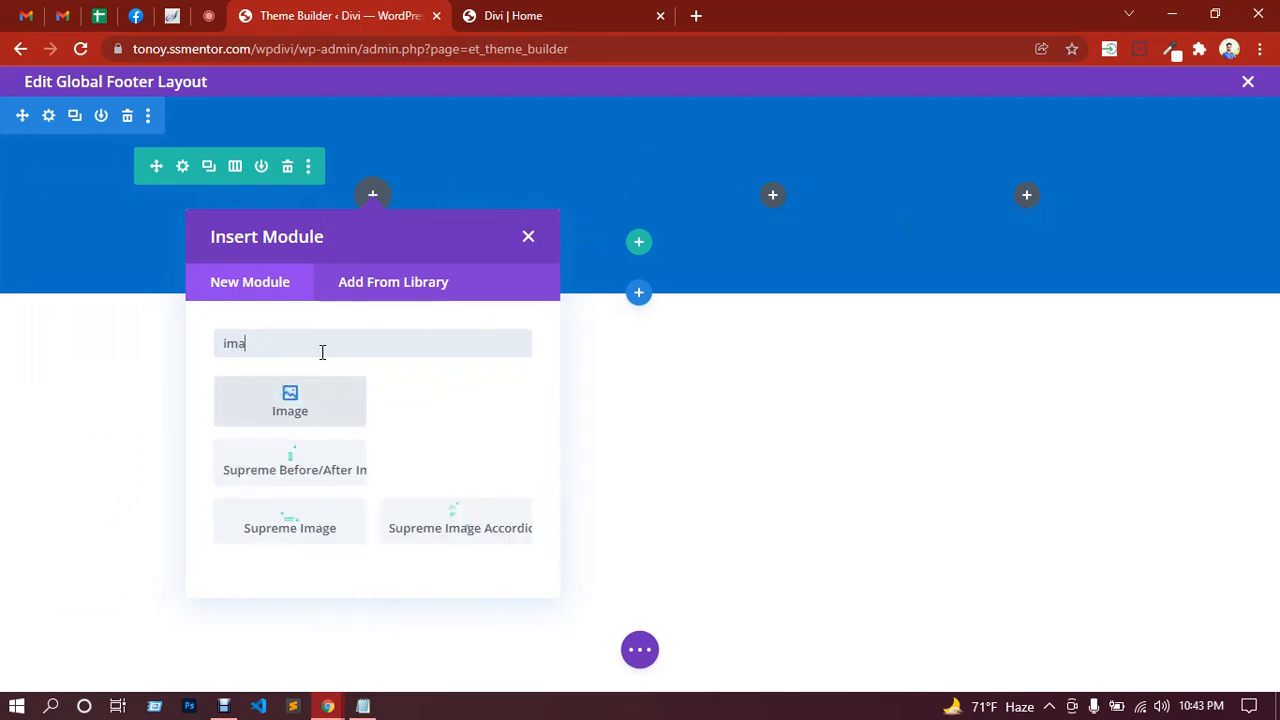
click(309, 418)
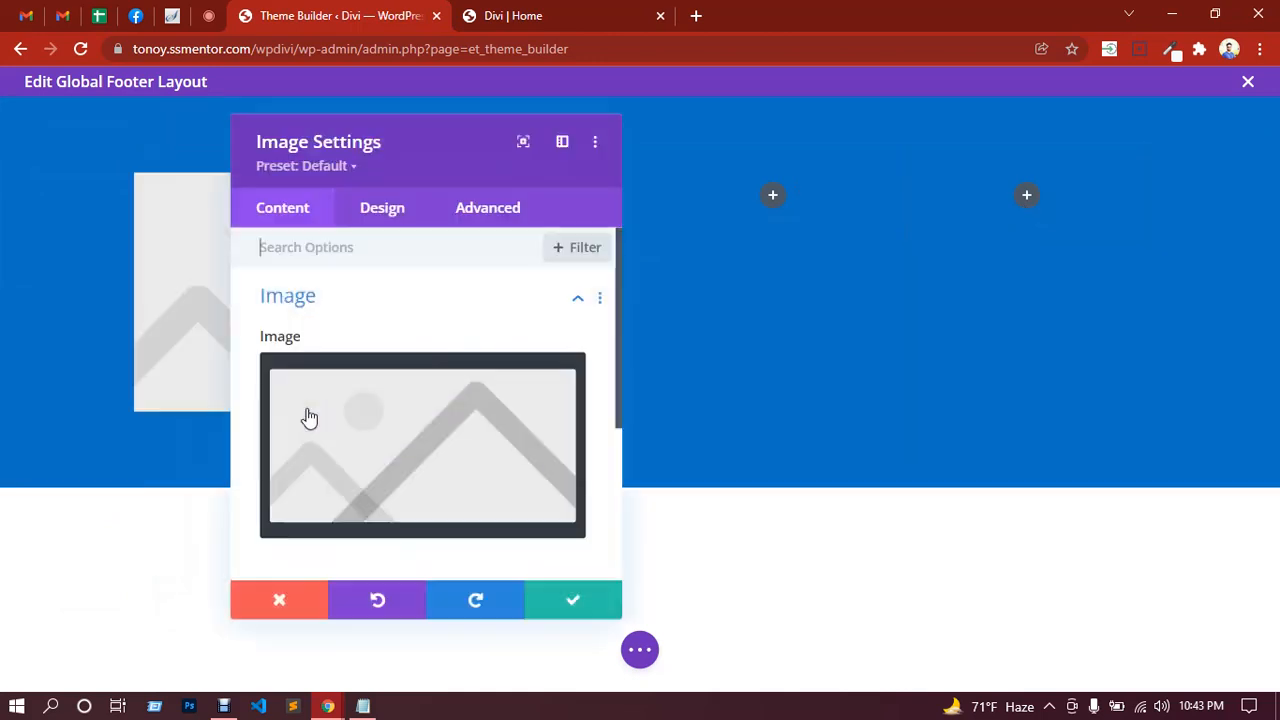
click(431, 455)
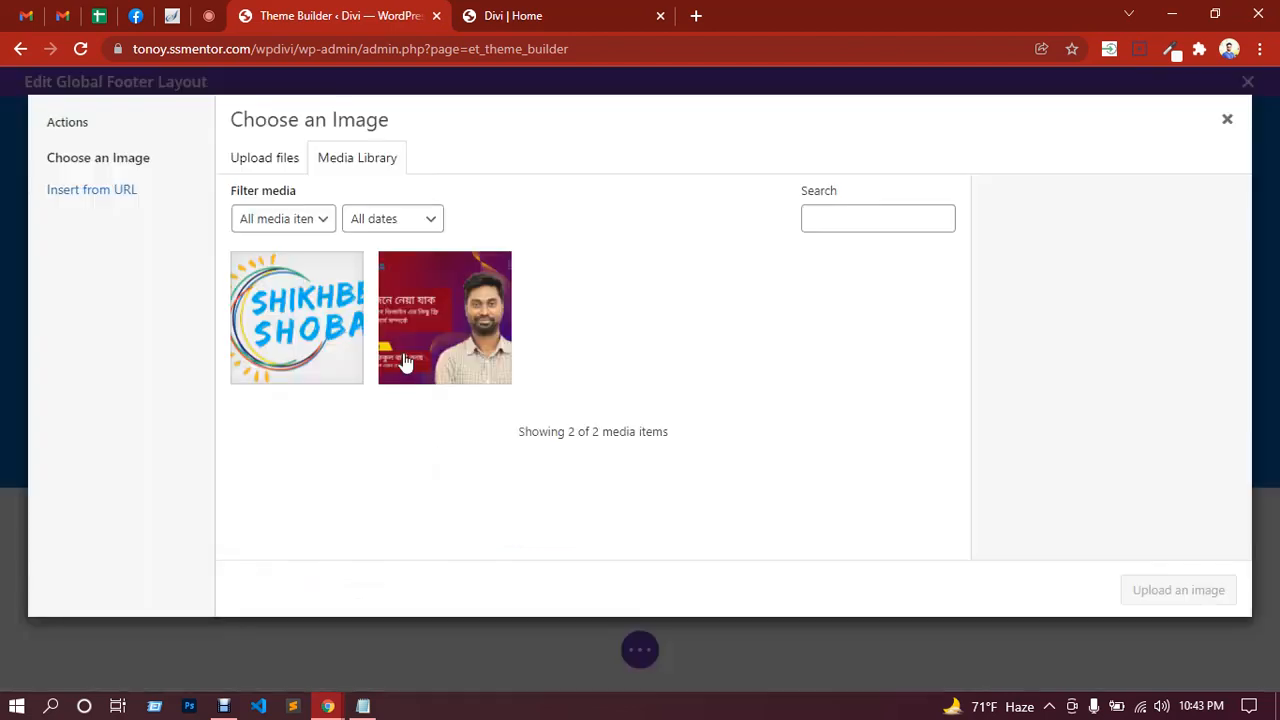
click(338, 342)
click(1155, 592)
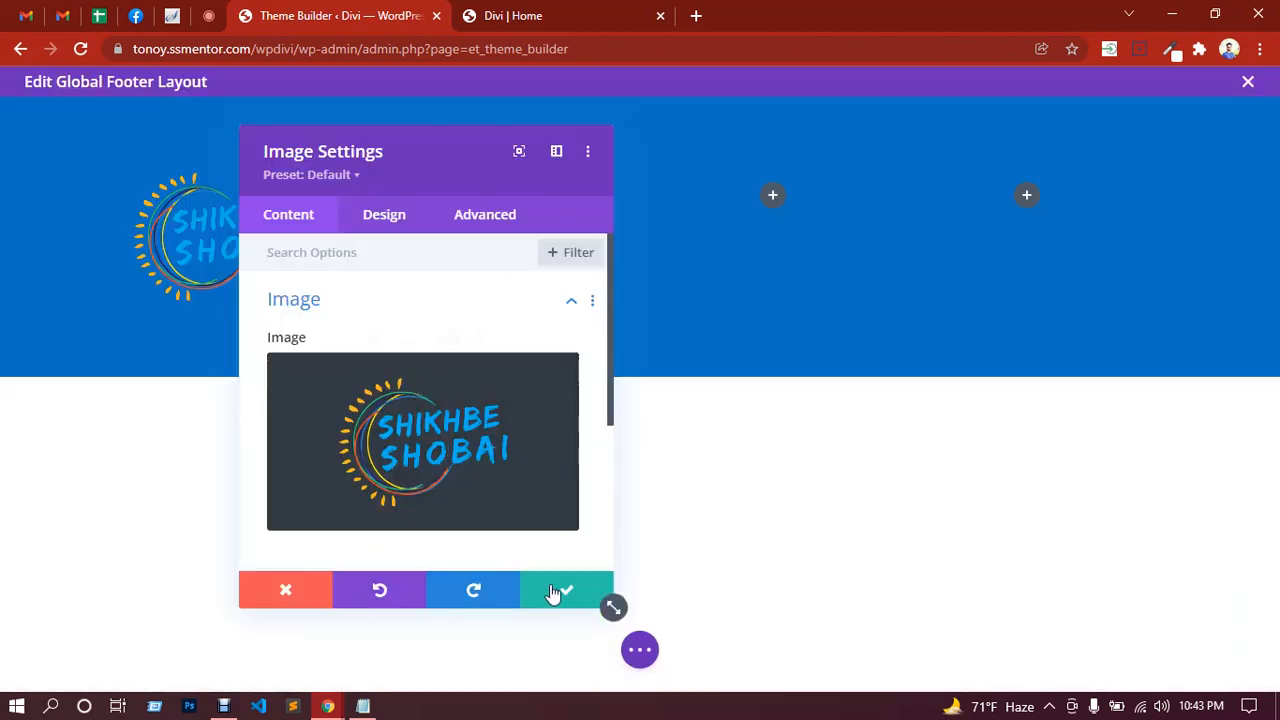
Step: Copy the site's base address into the Image Link URL and save the logo module
scroll(452, 466, down, 3)
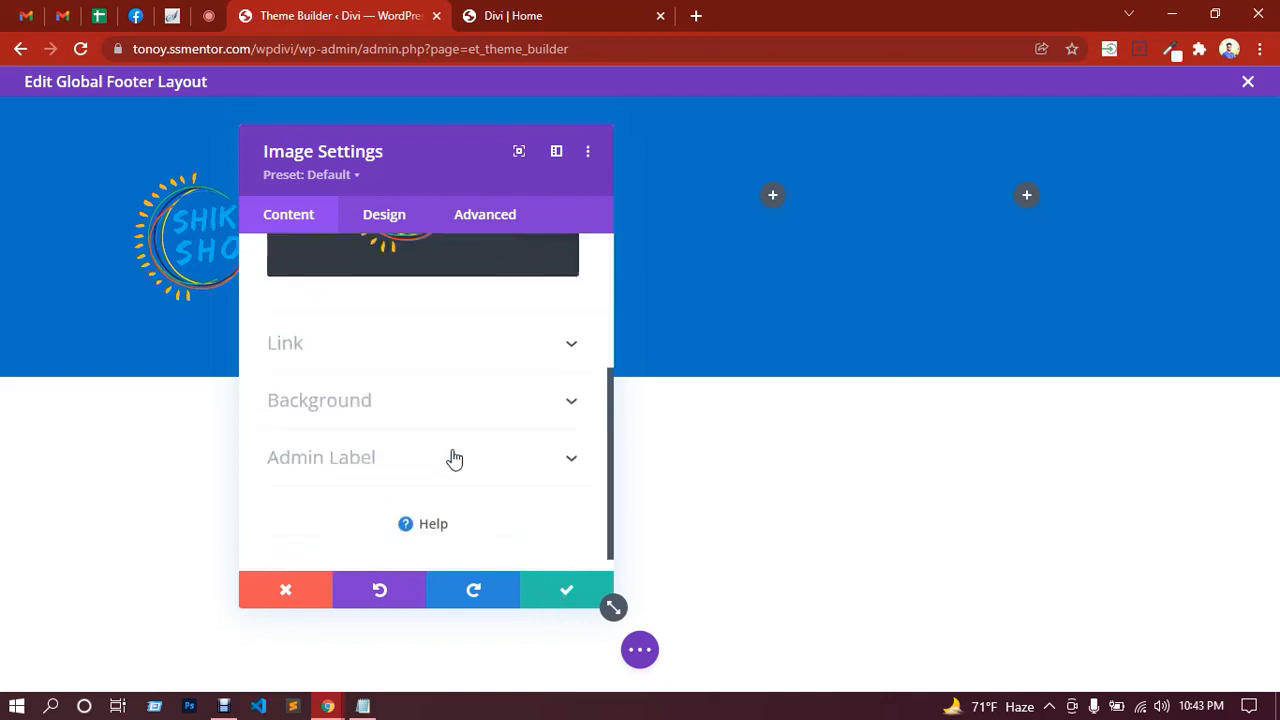
click(339, 350)
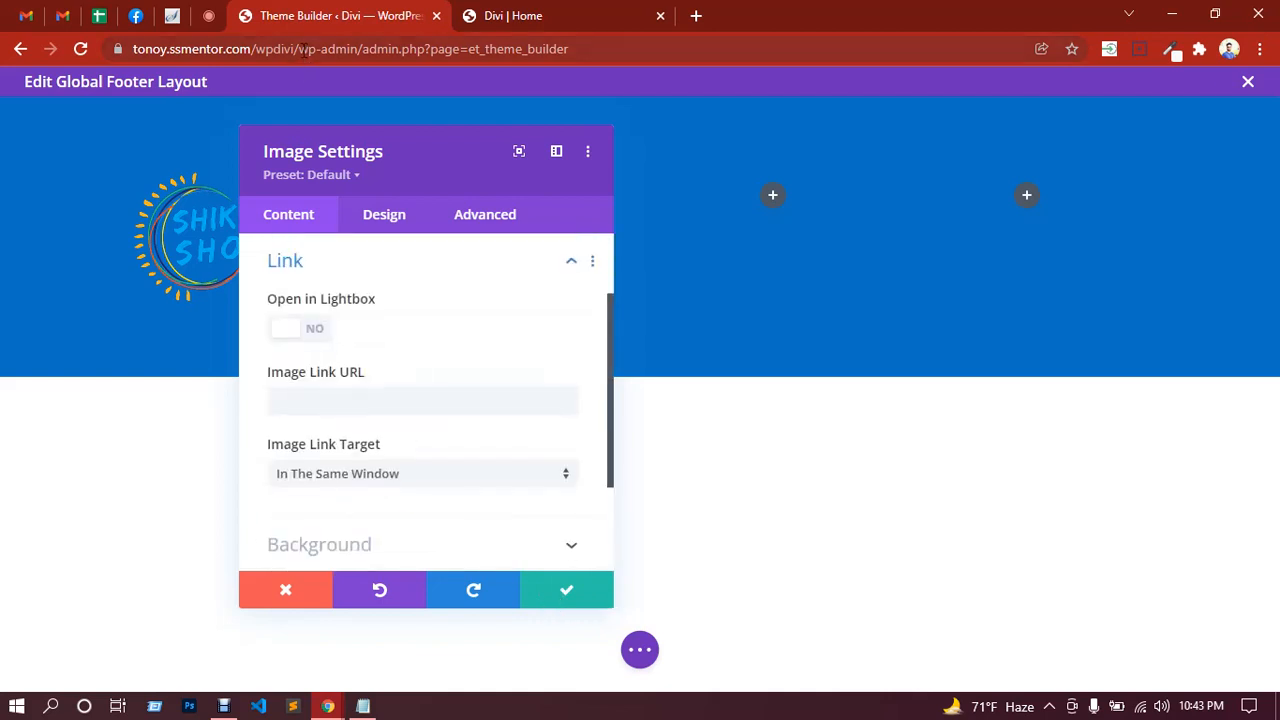
click(303, 50)
drag(176, 49, 139, 57)
key(ctrl+c)
click(262, 49)
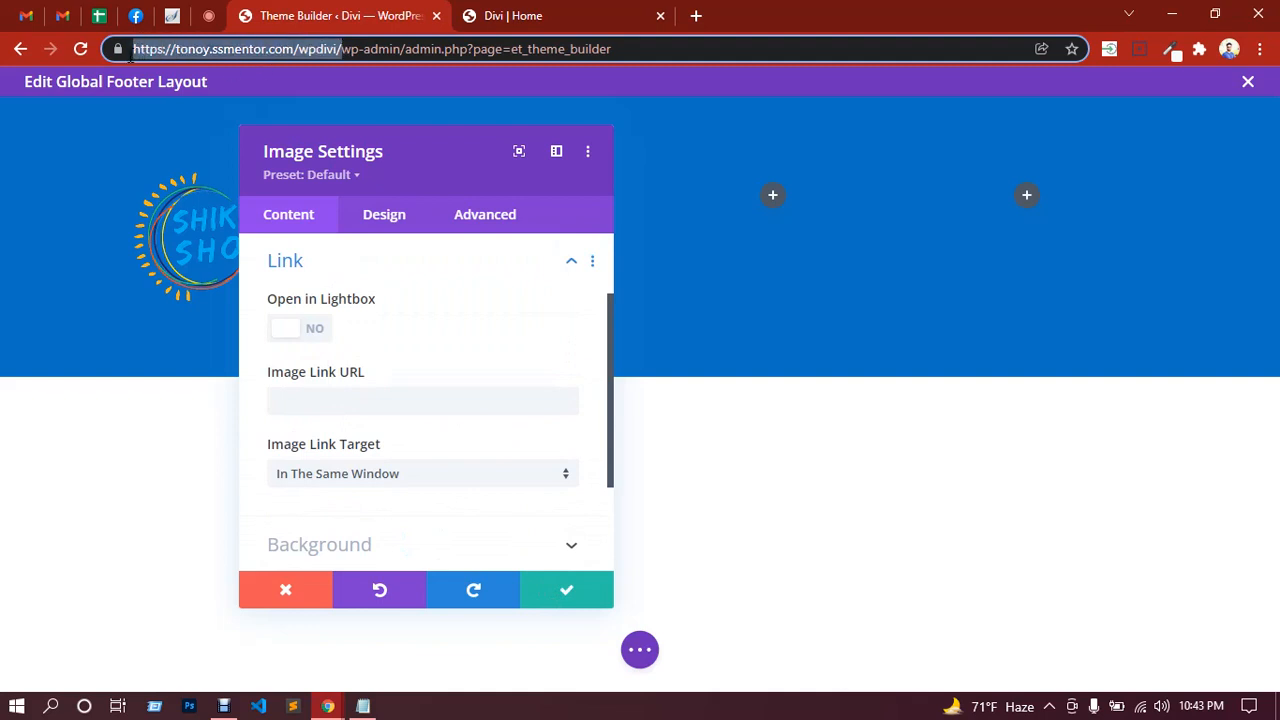
click(320, 403)
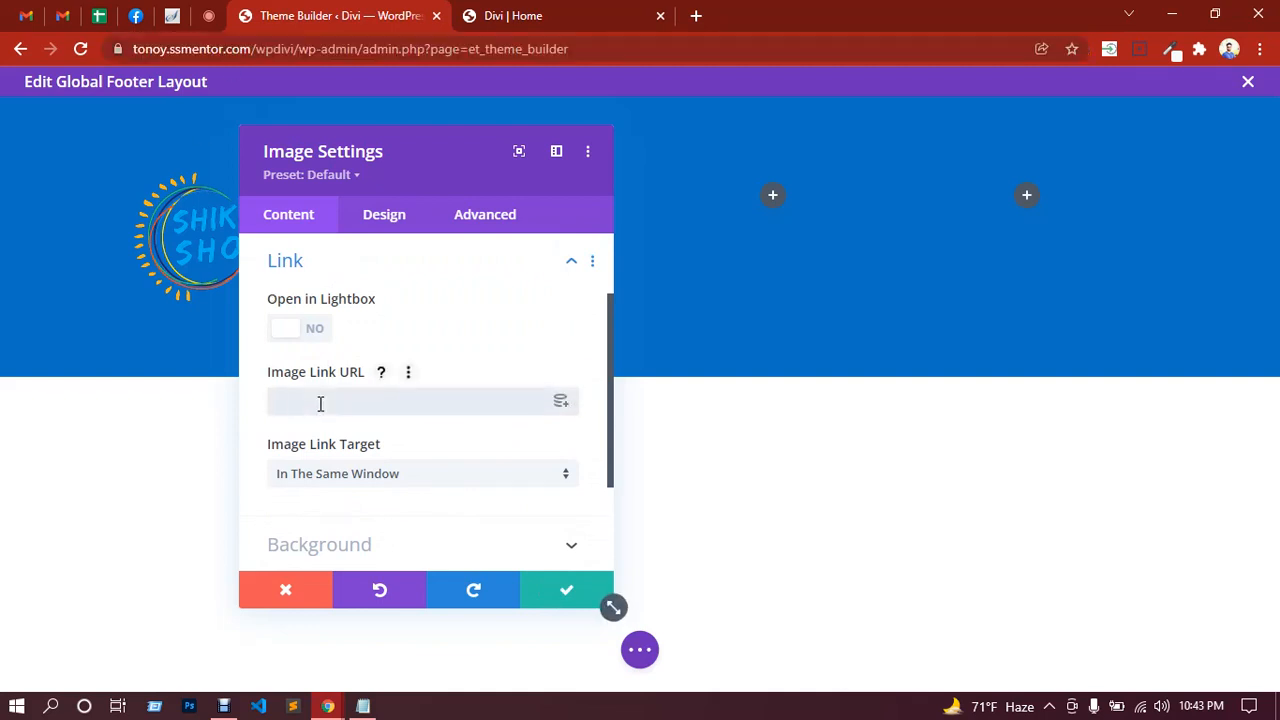
key(ctrl+v)
click(558, 592)
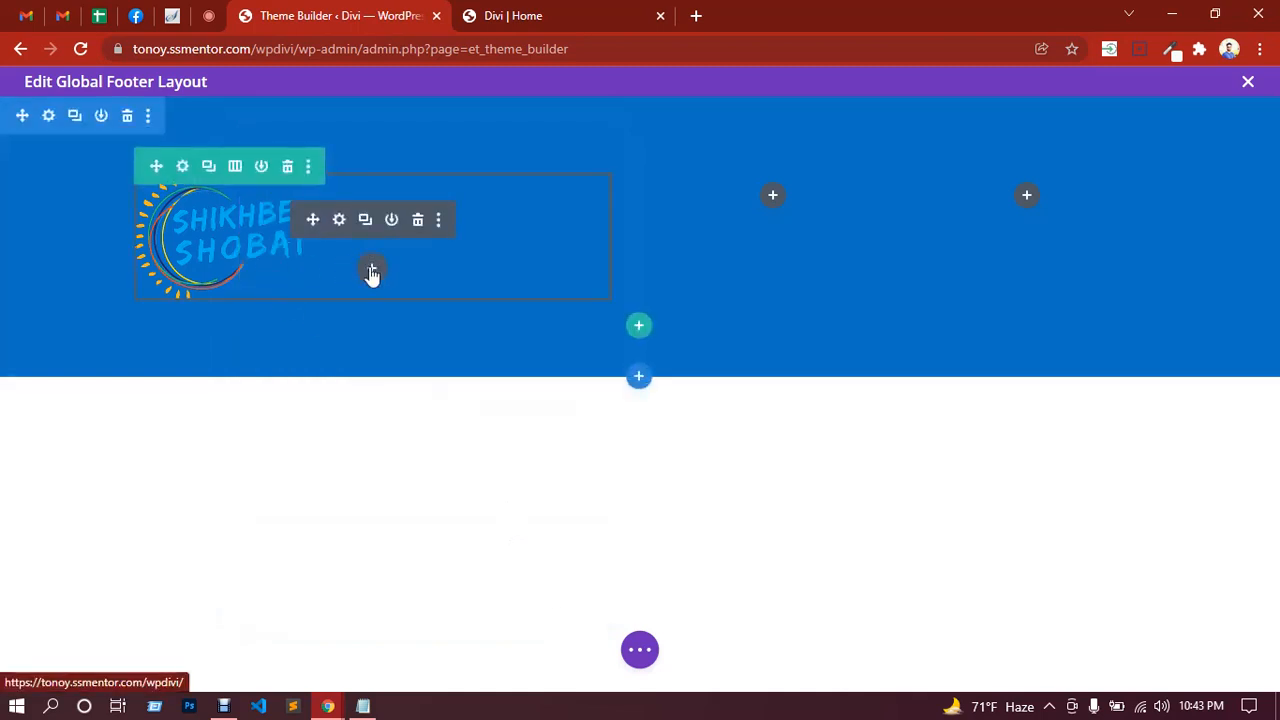
Step: Add a Text module beneath the logo in the left column
click(373, 272)
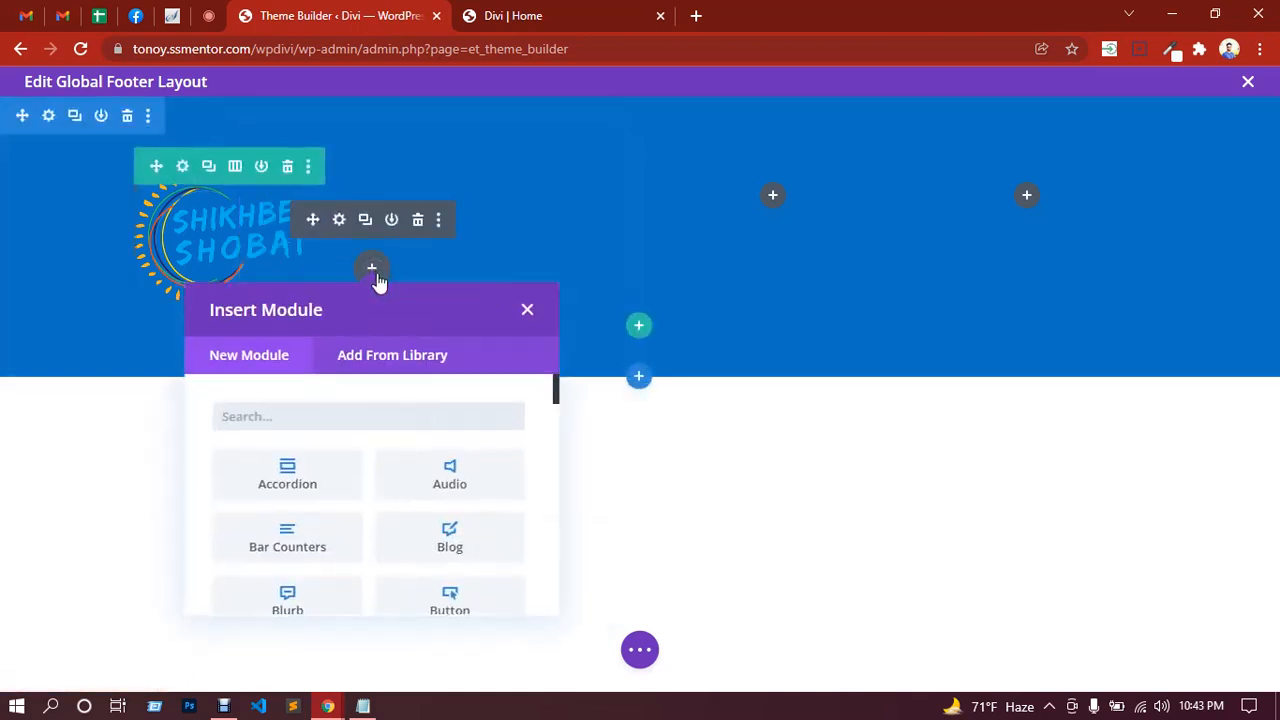
text(text)
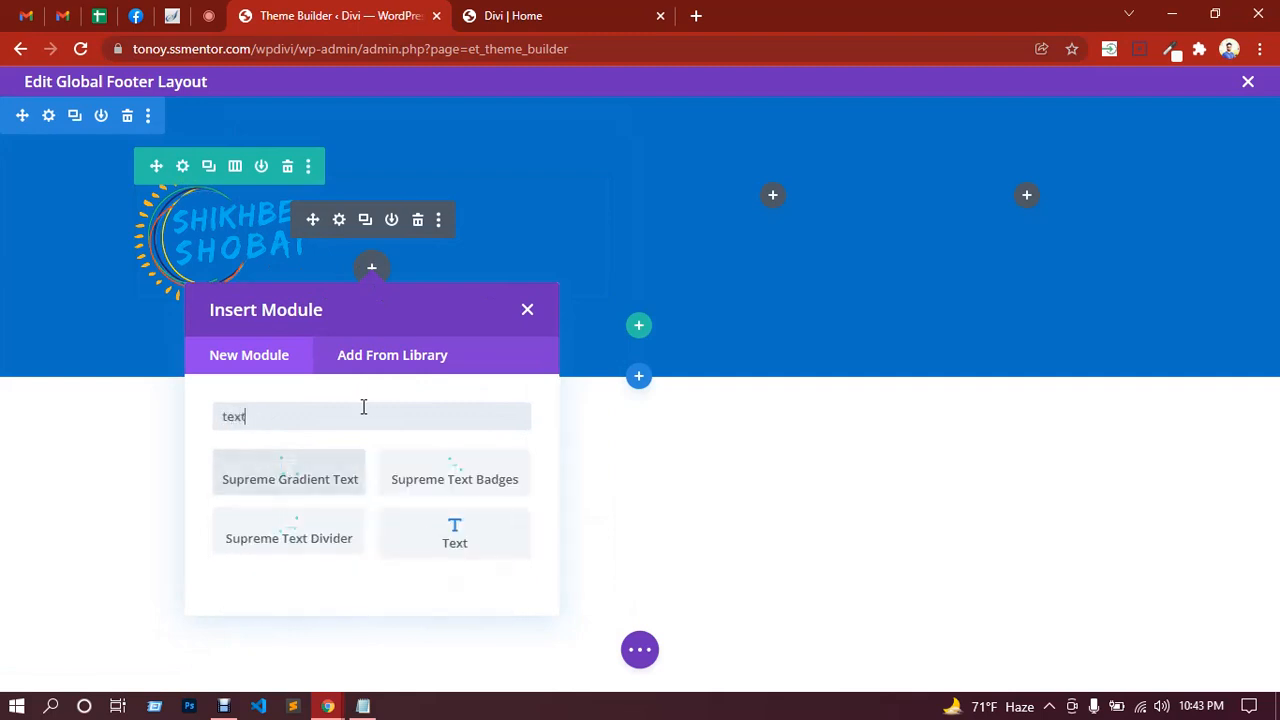
click(455, 528)
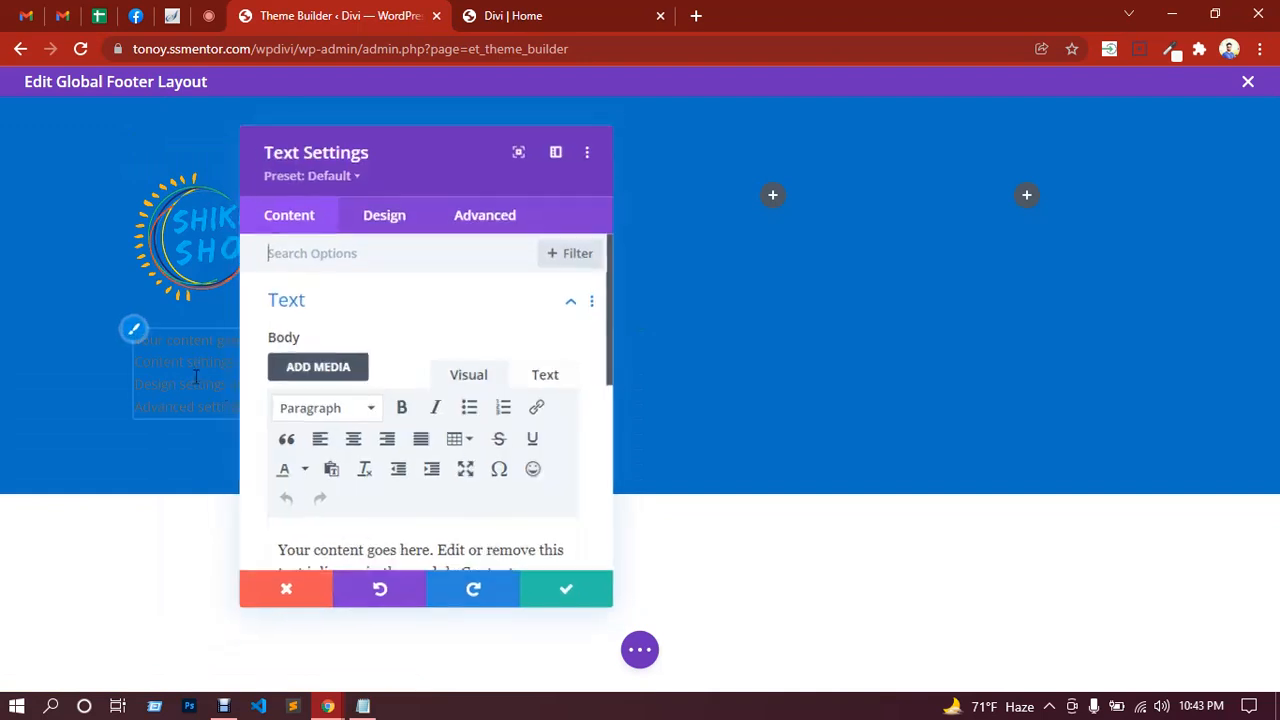
scroll(460, 503, down, 2)
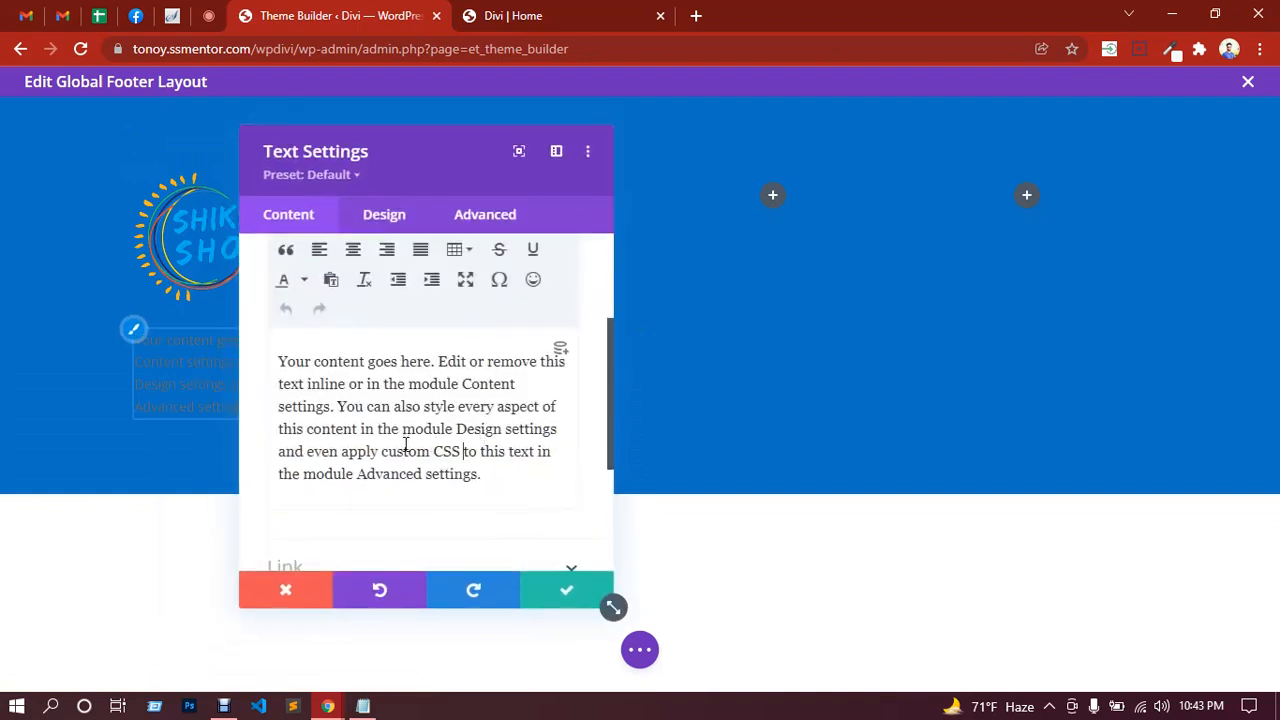
scroll(406, 445, down, 1)
Step: Copy the sample paragraph from the live home page and append it to the body text
click(590, 14)
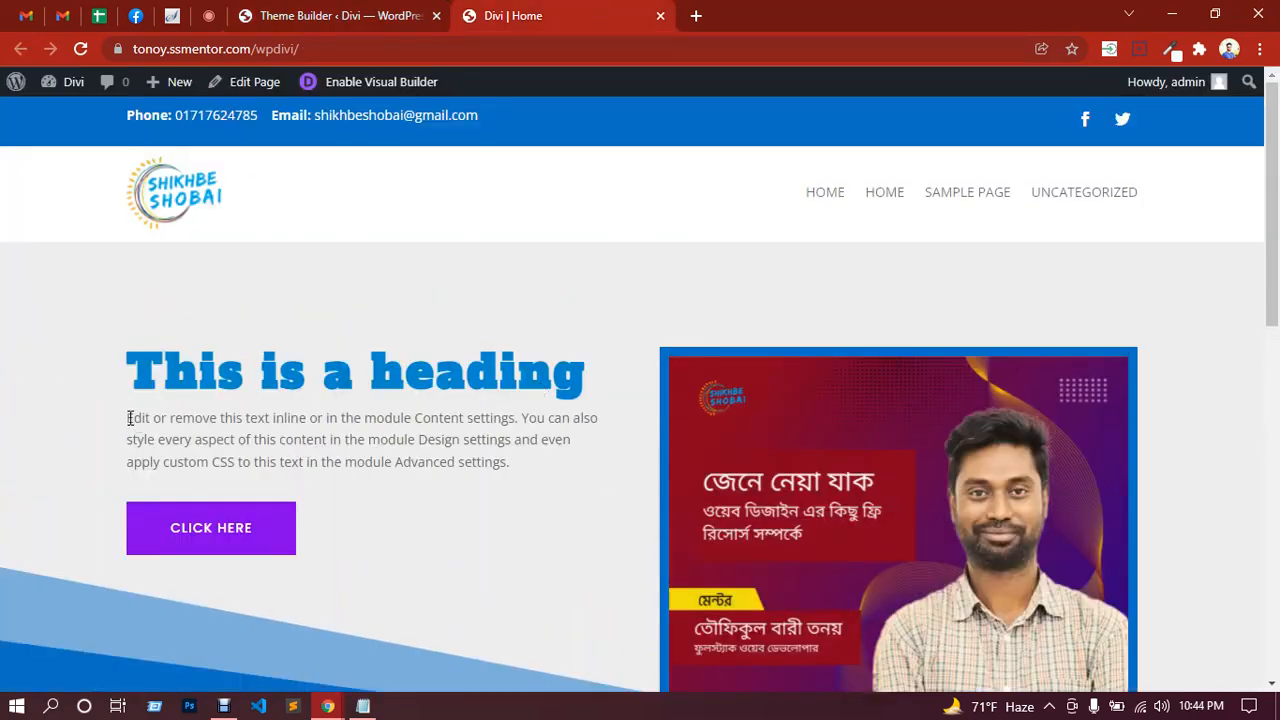
drag(130, 418, 504, 461)
key(ctrl+c)
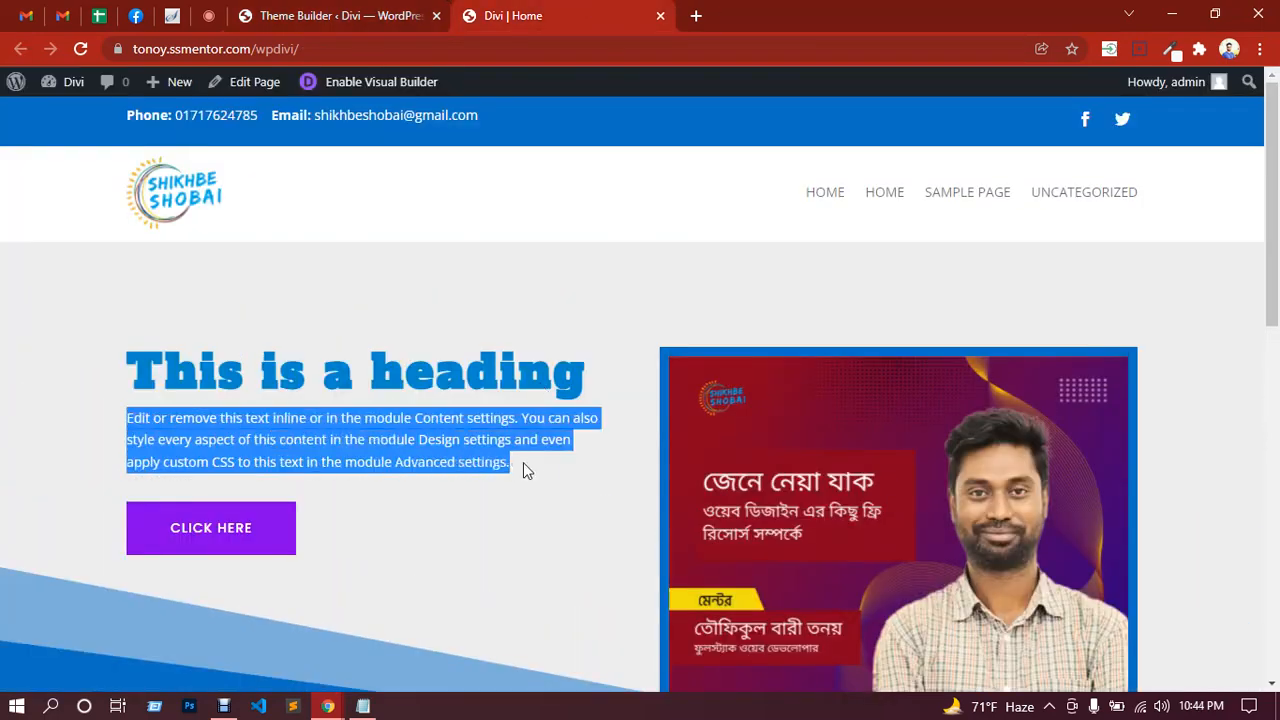
click(331, 18)
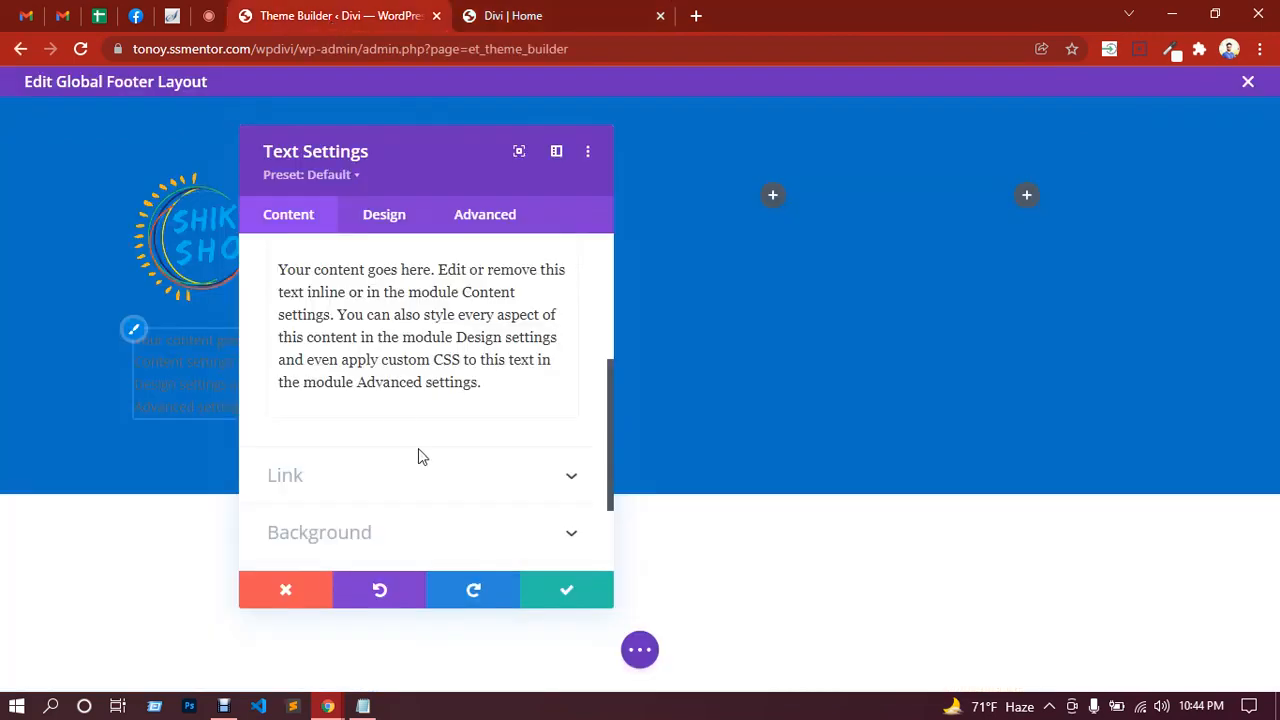
click(500, 392)
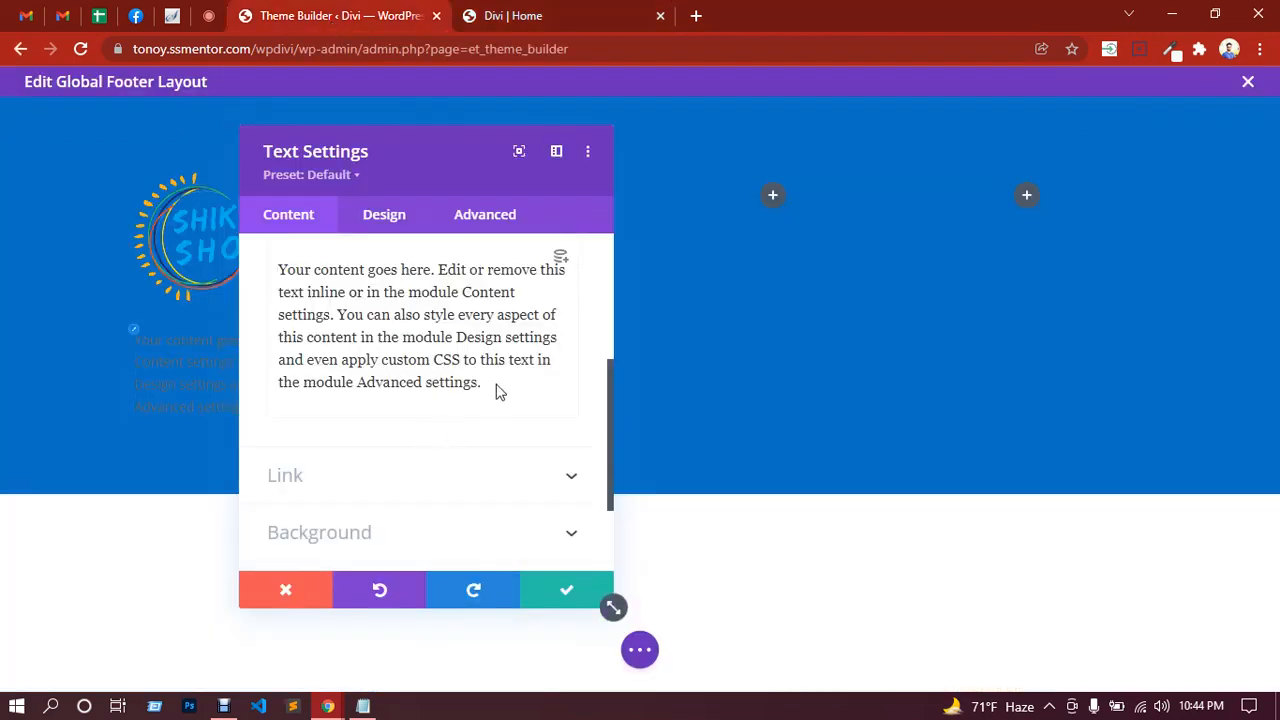
key(ctrl+v)
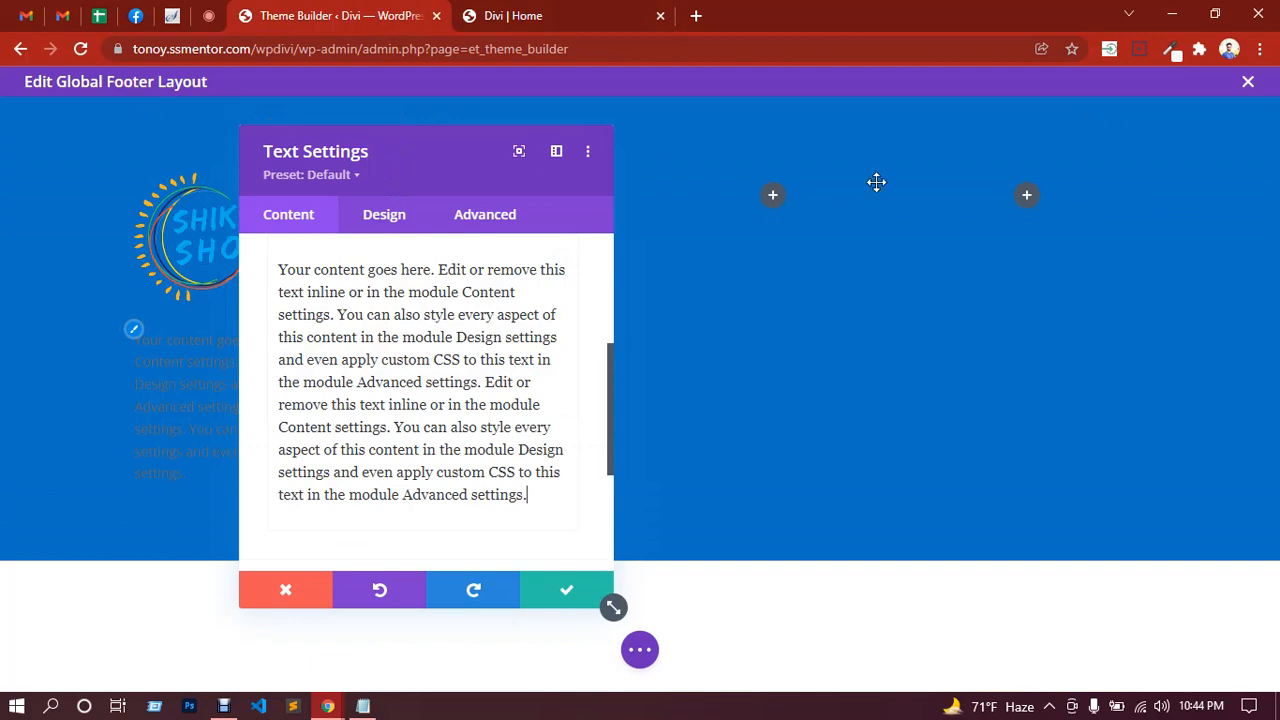
drag(876, 182, 929, 183)
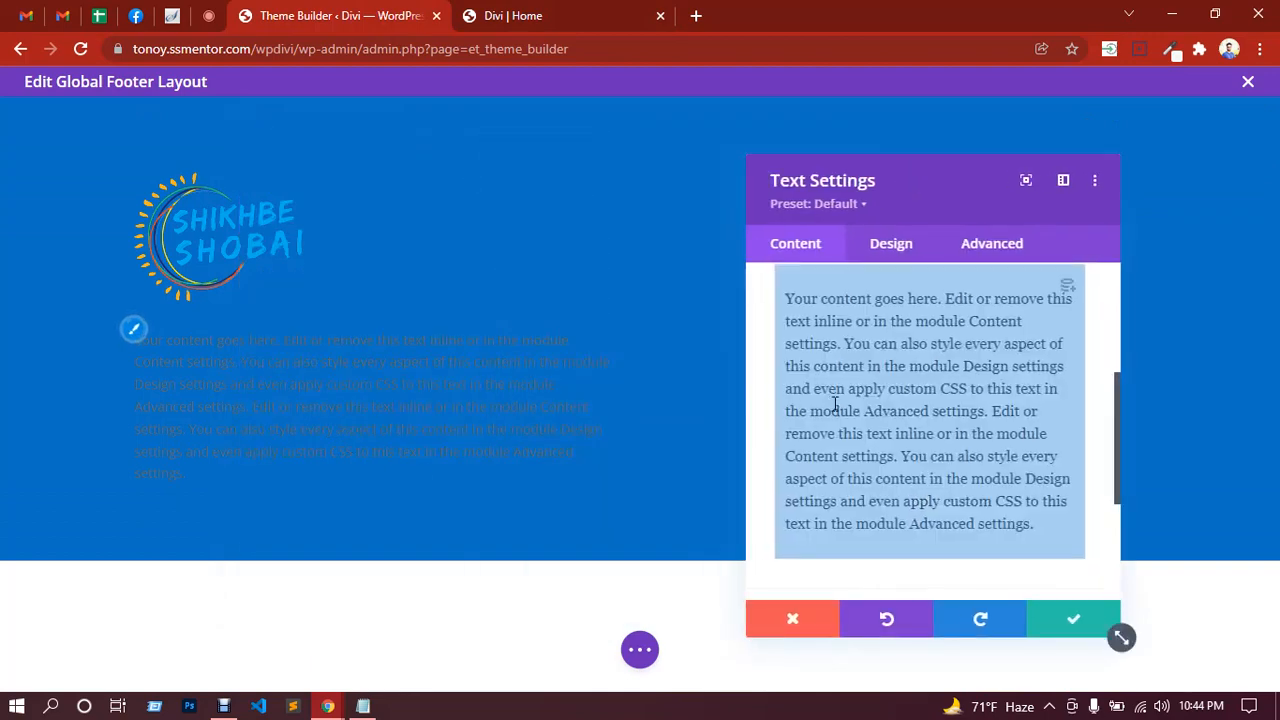
Step: Set the paragraph's text color to white and alignment to Justify, then save the module
scroll(914, 423, up, 3)
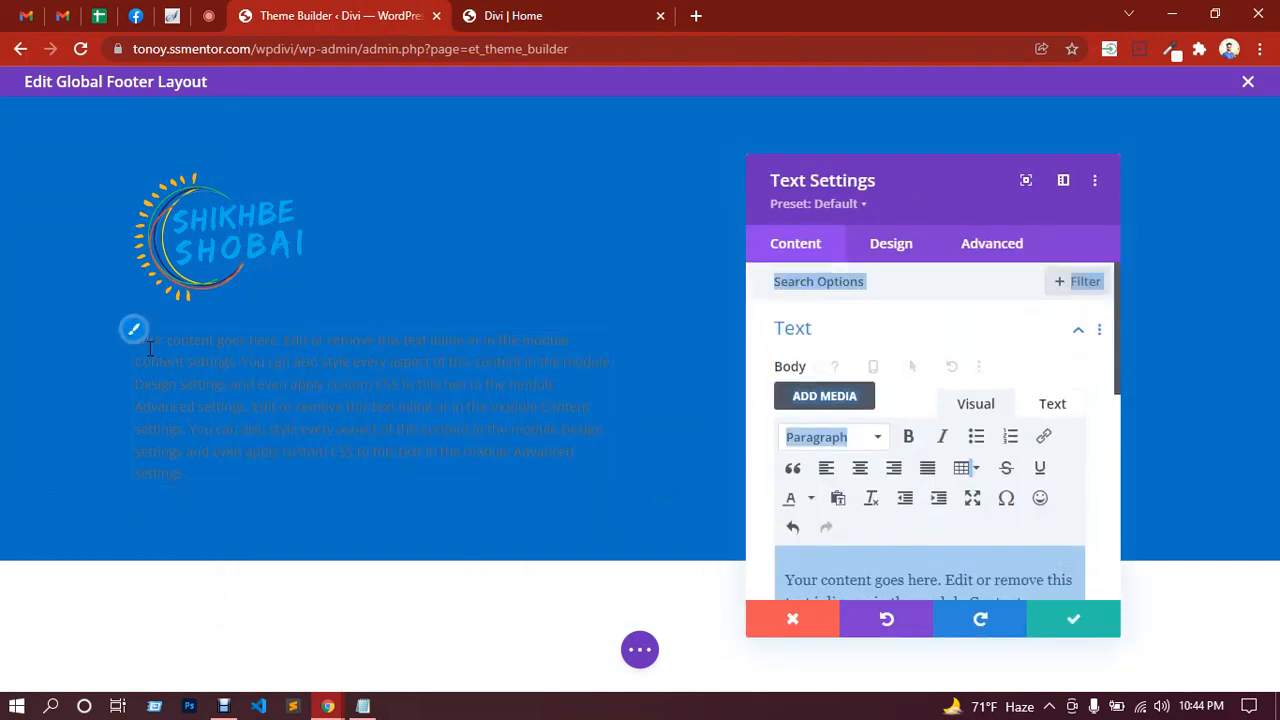
click(137, 341)
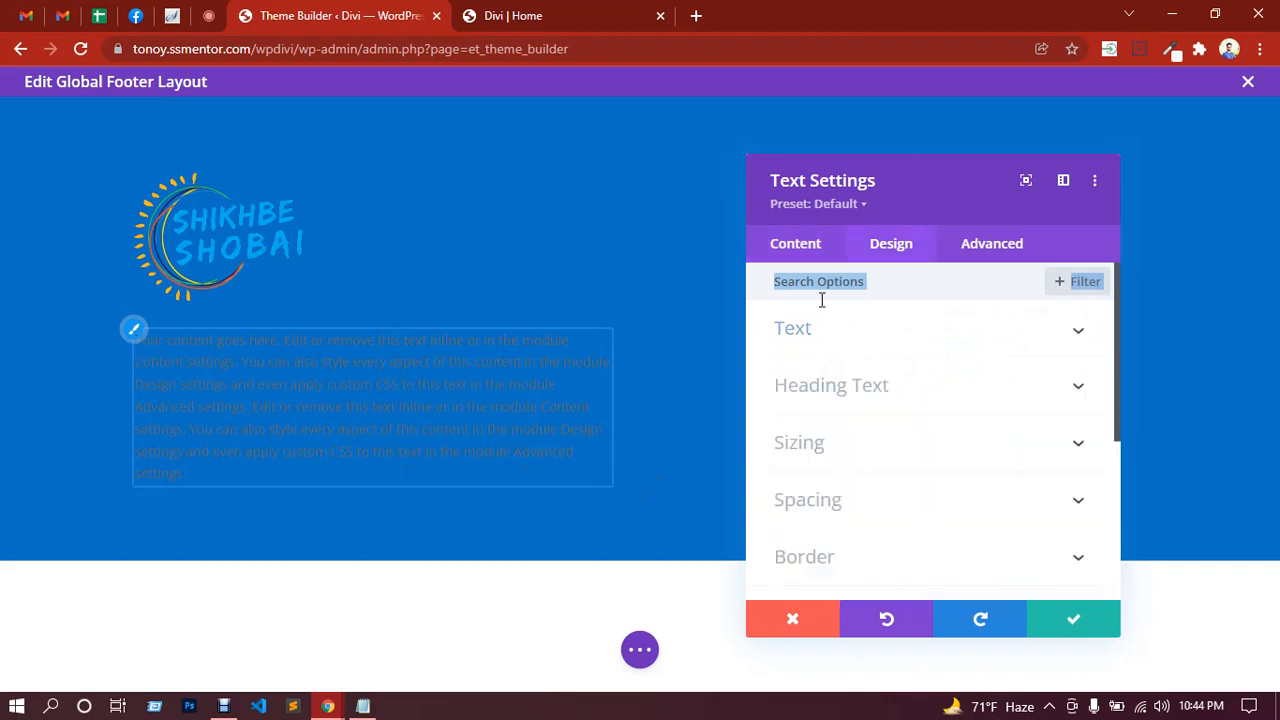
scroll(888, 415, down, 3)
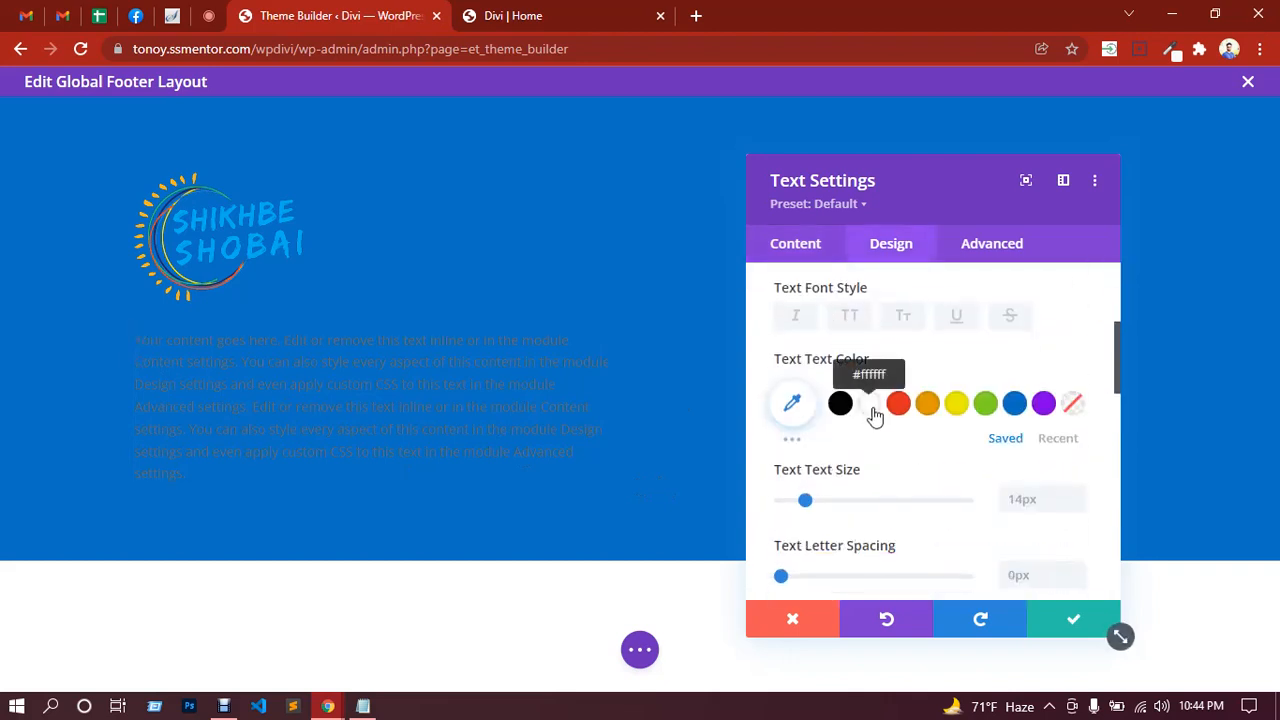
click(872, 410)
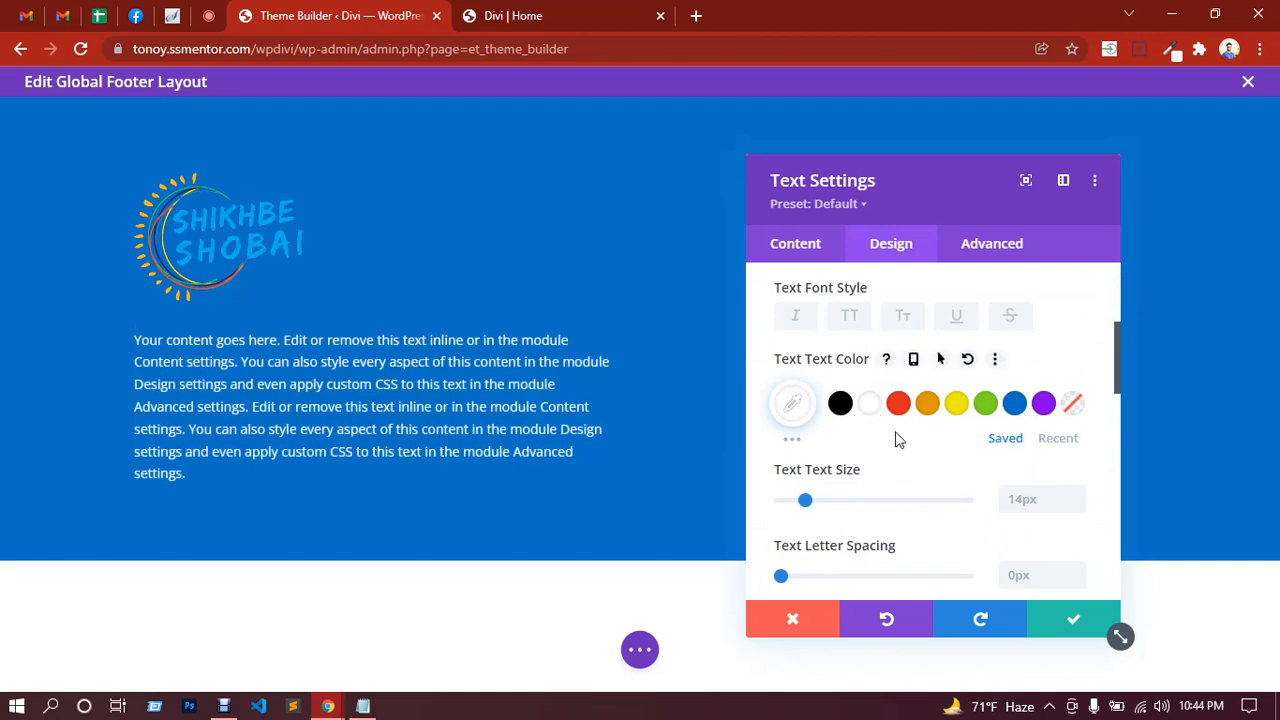
scroll(874, 440, down, 2)
scroll(908, 437, down, 3)
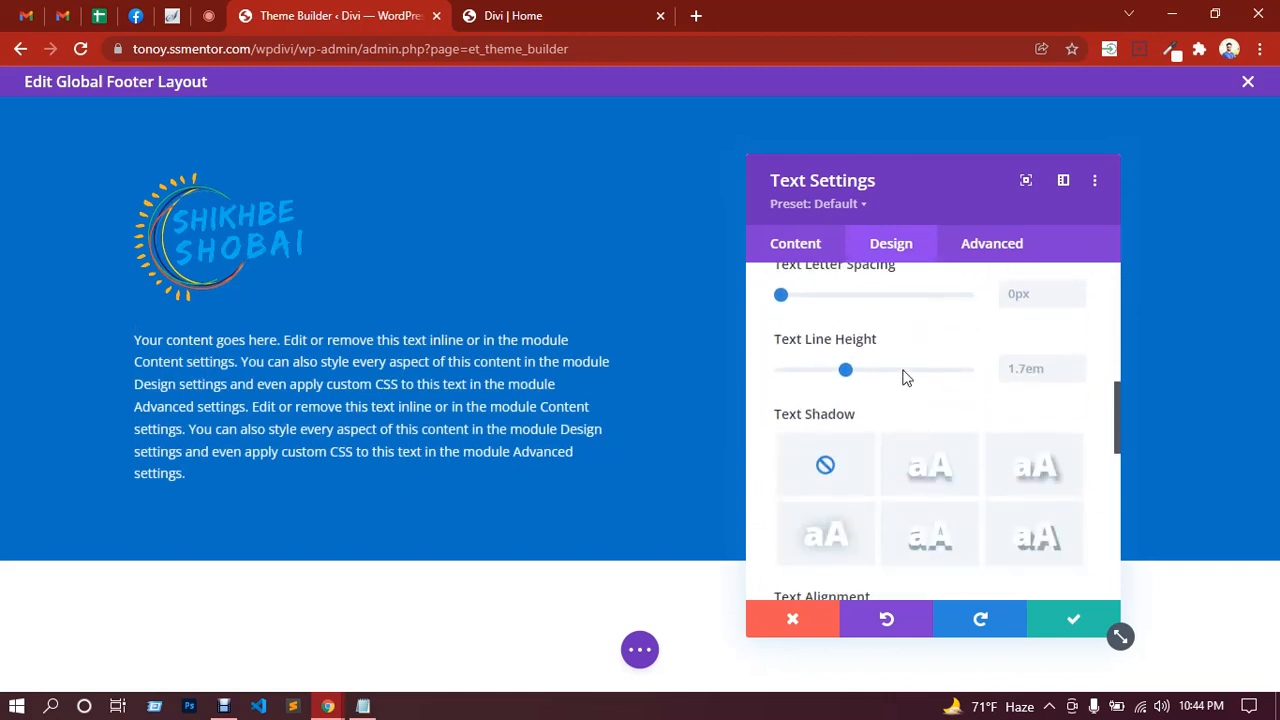
scroll(903, 378, down, 3)
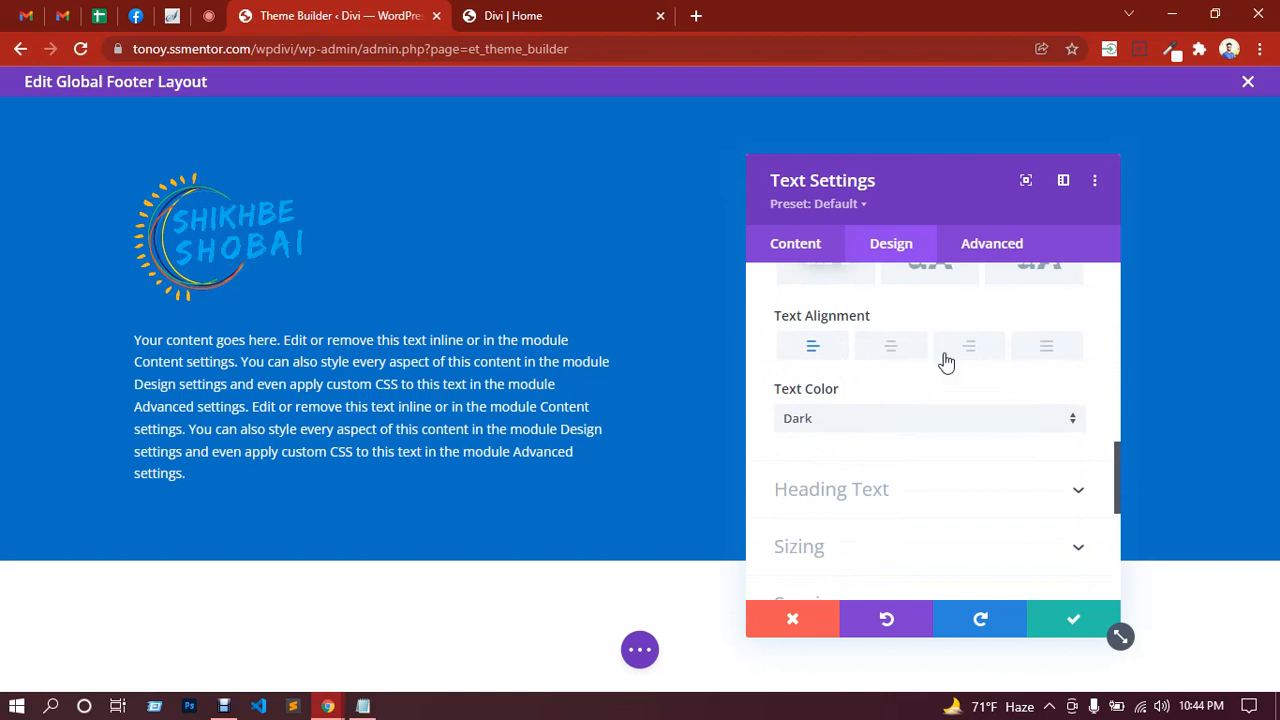
click(1045, 350)
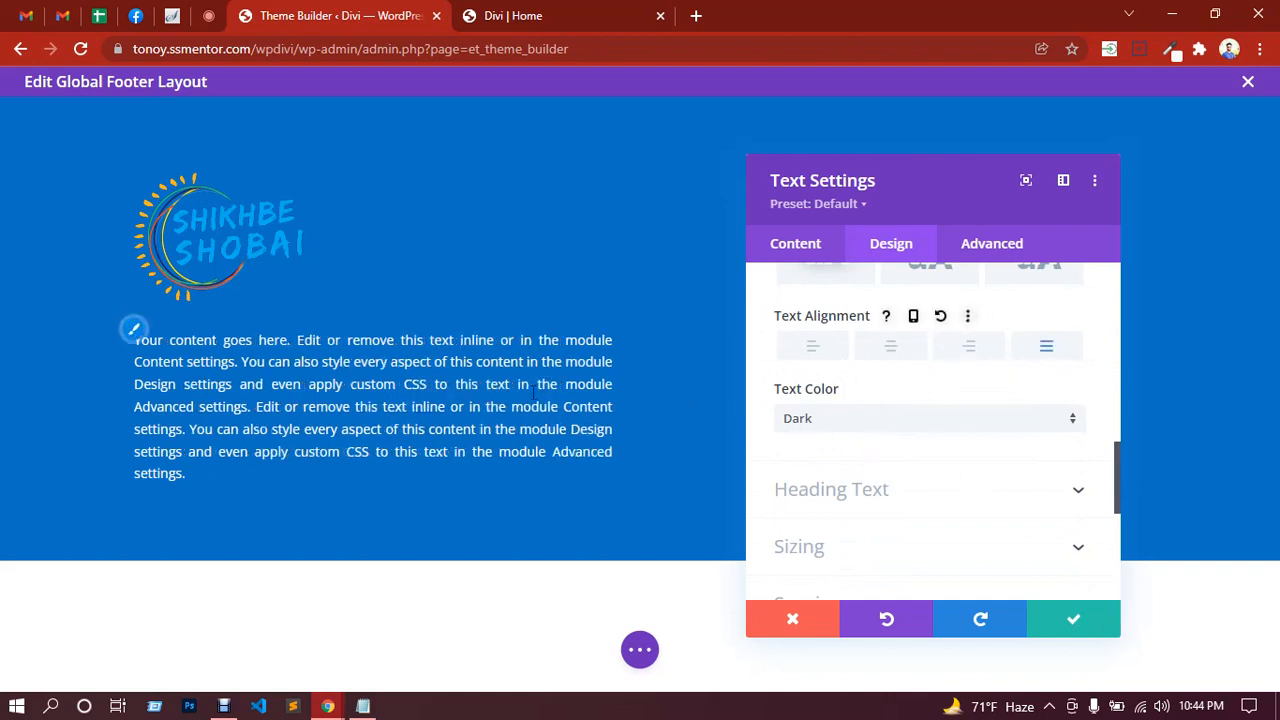
scroll(960, 515, down, 1)
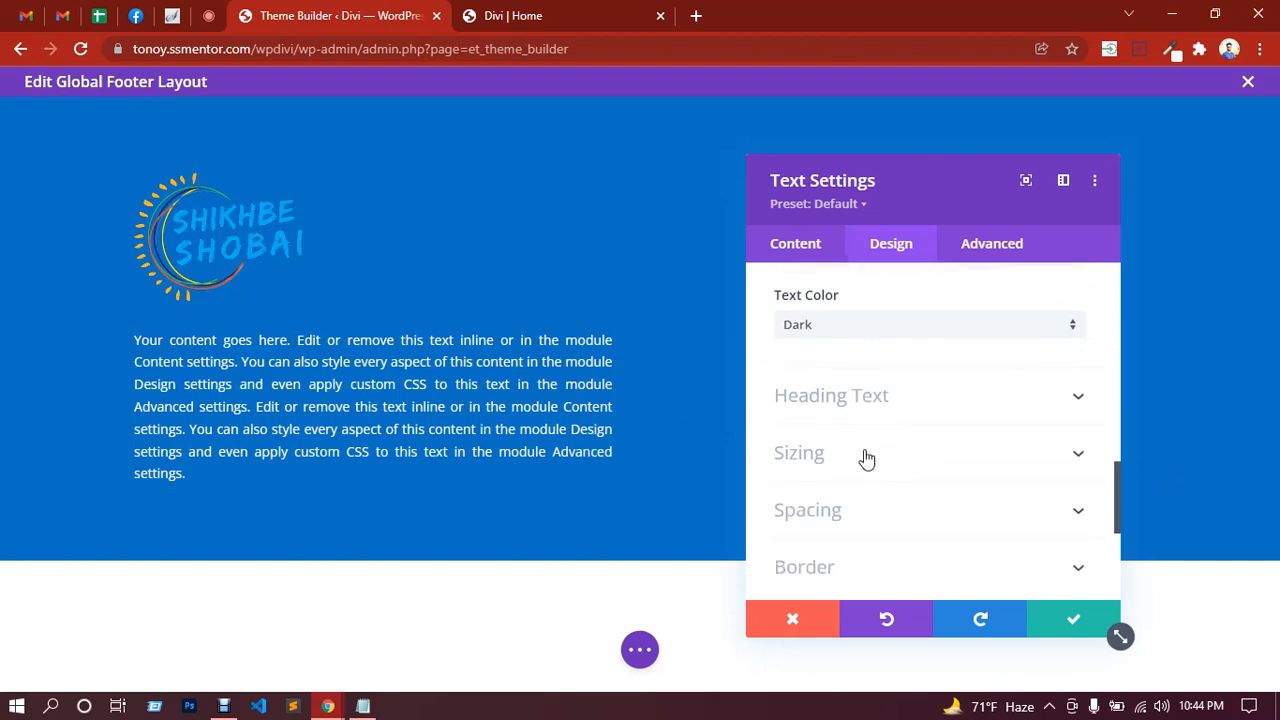
click(1068, 624)
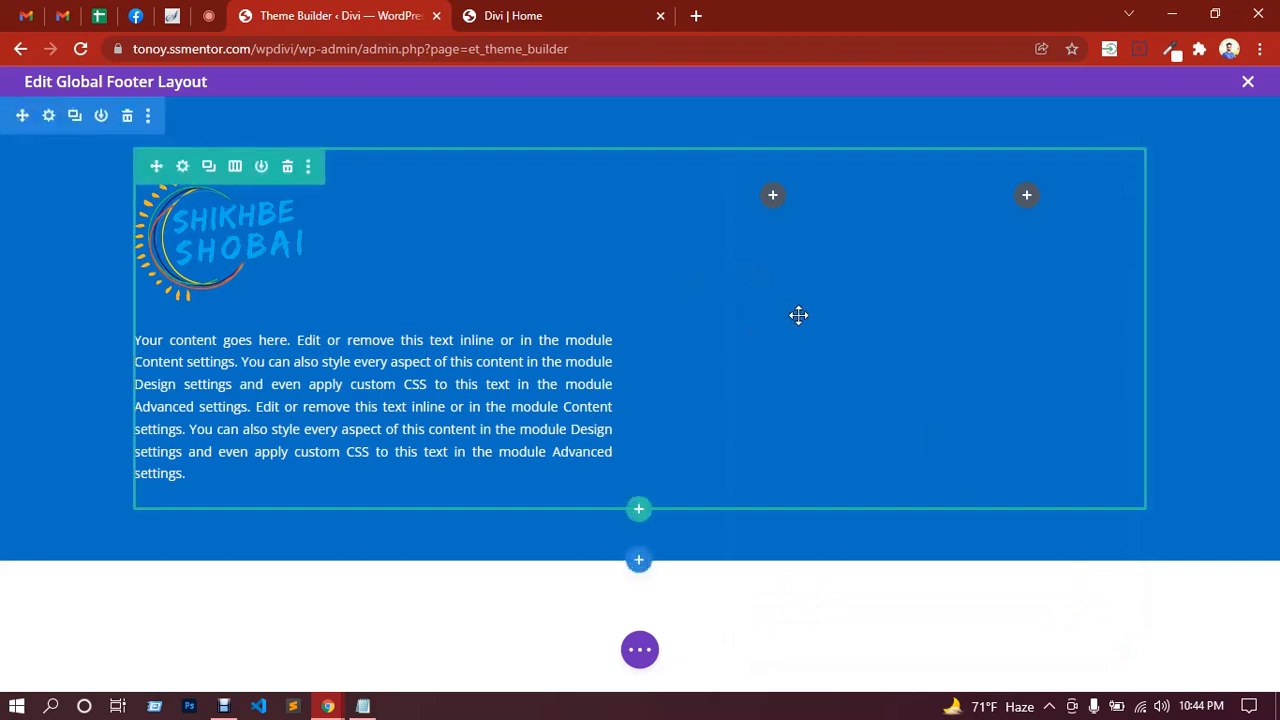
Step: Add a Text module to the middle column and delete its placeholder paragraph
click(776, 199)
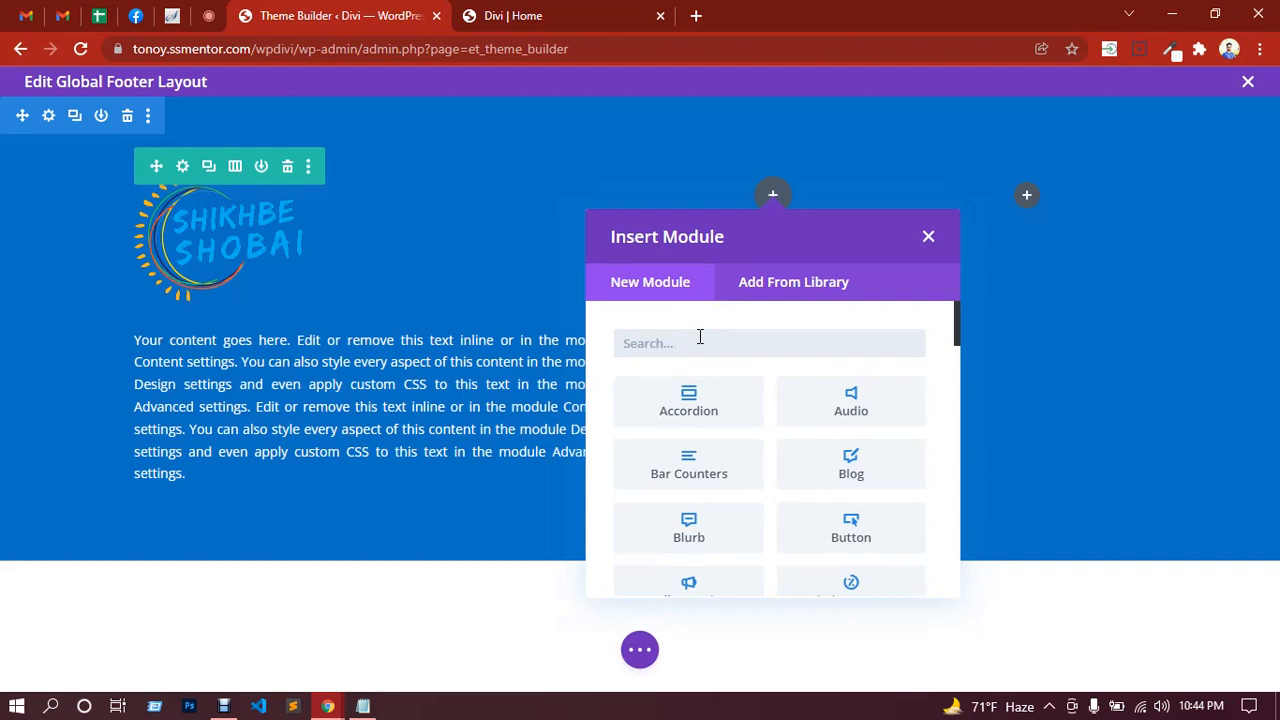
text(text)
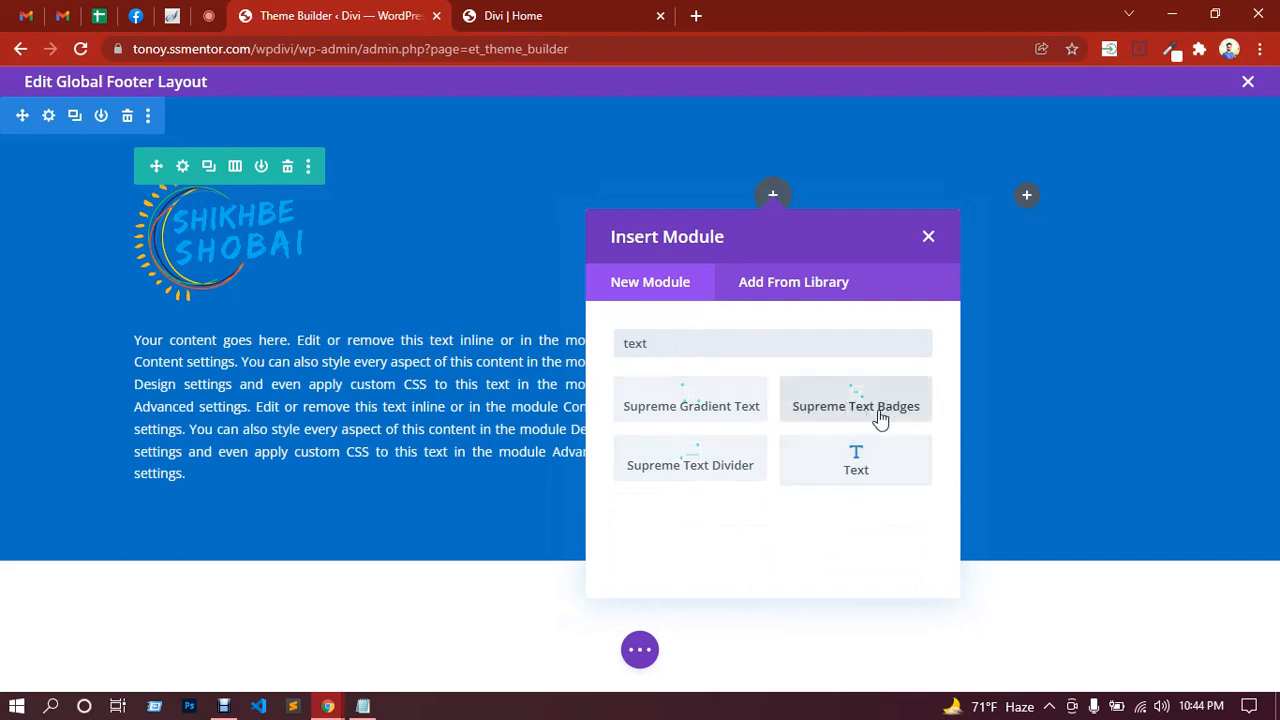
click(859, 463)
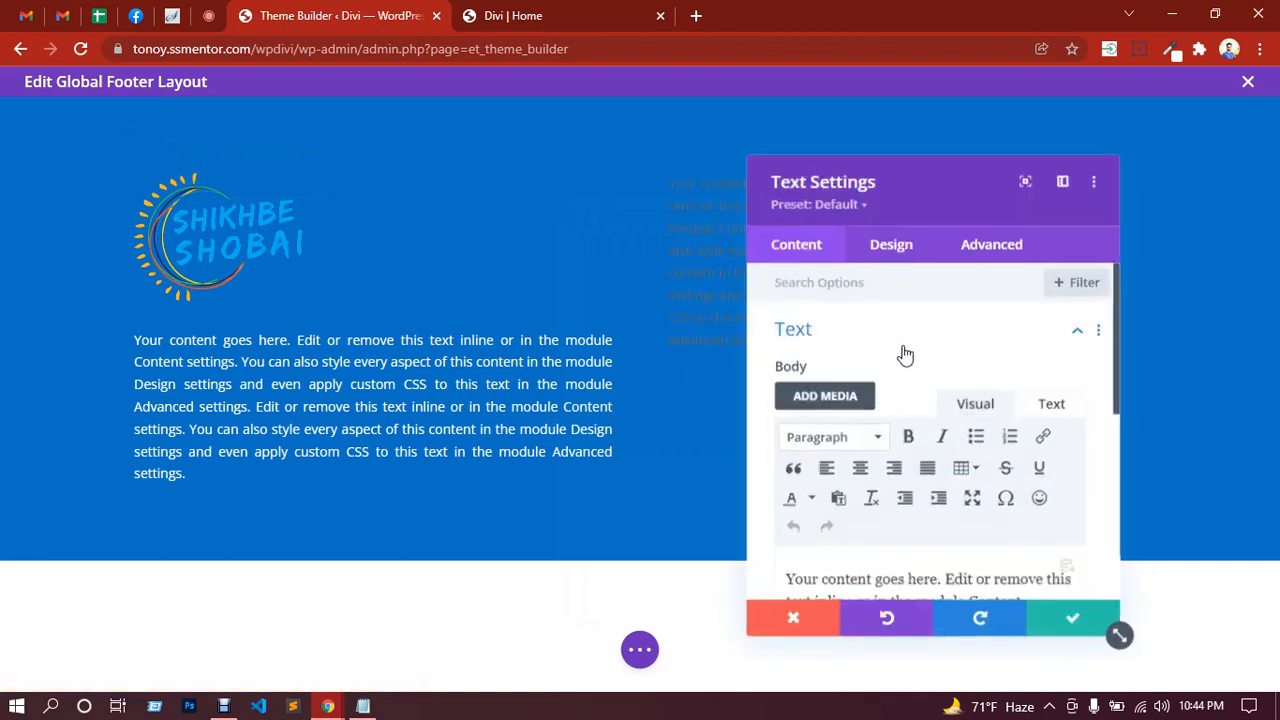
scroll(905, 400, down, 2)
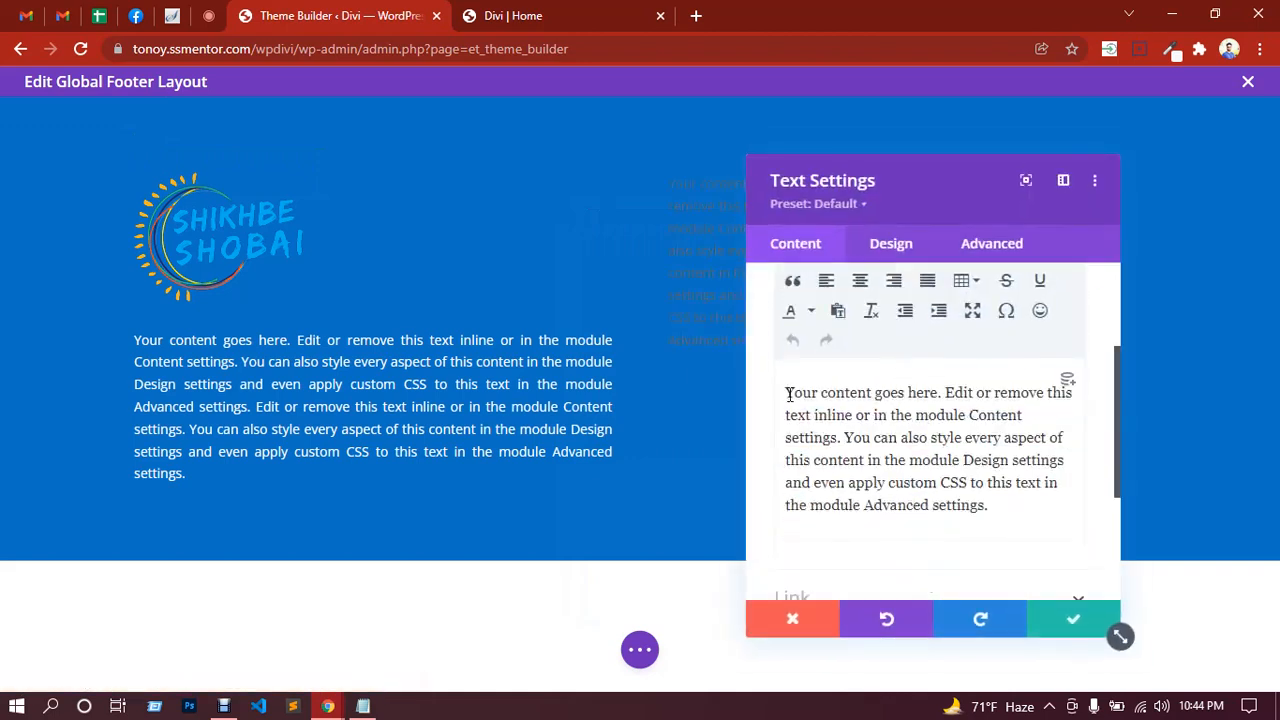
drag(788, 394, 990, 502)
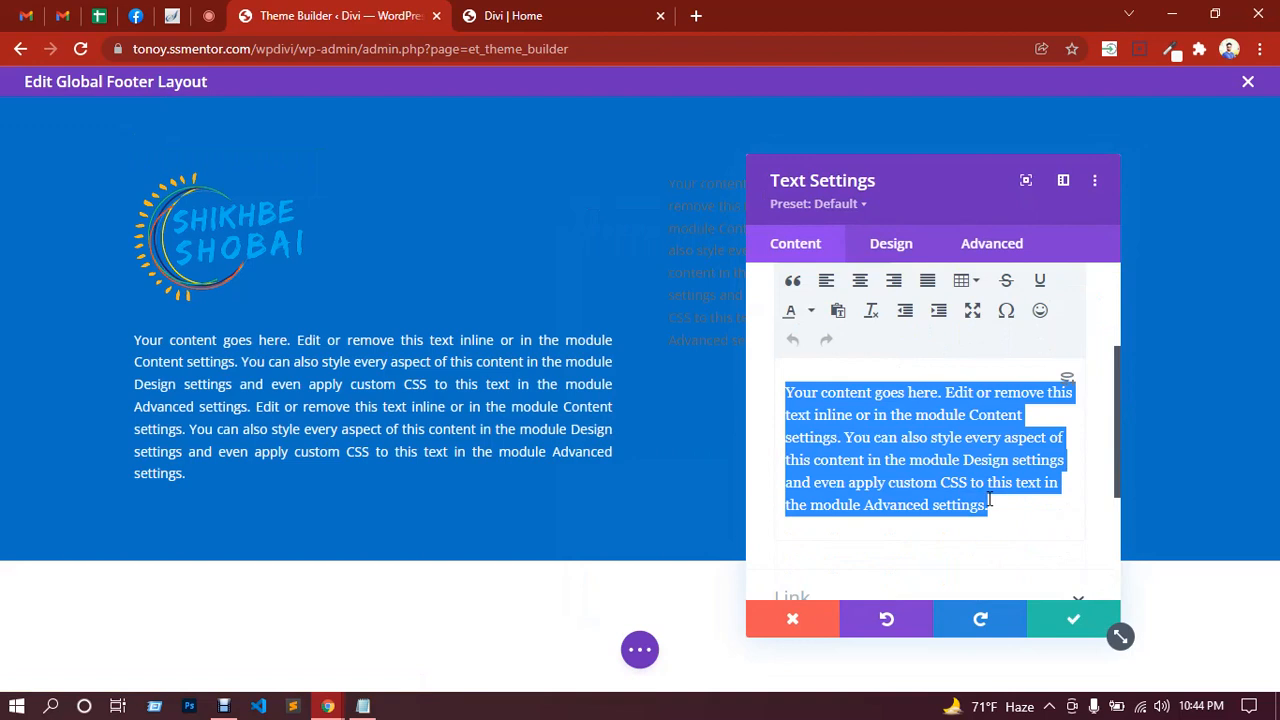
key(BackSpace)
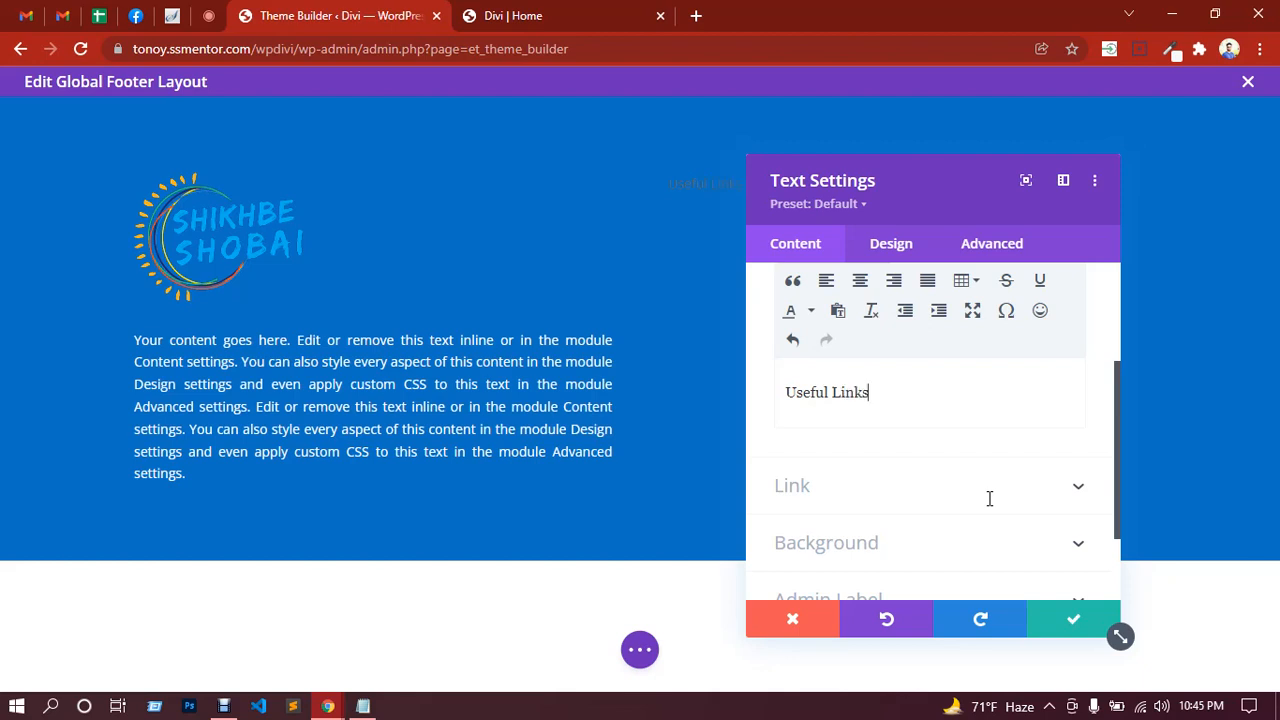
Step: Format the 'Useful Links' text as Heading 3
scroll(912, 440, up, 2)
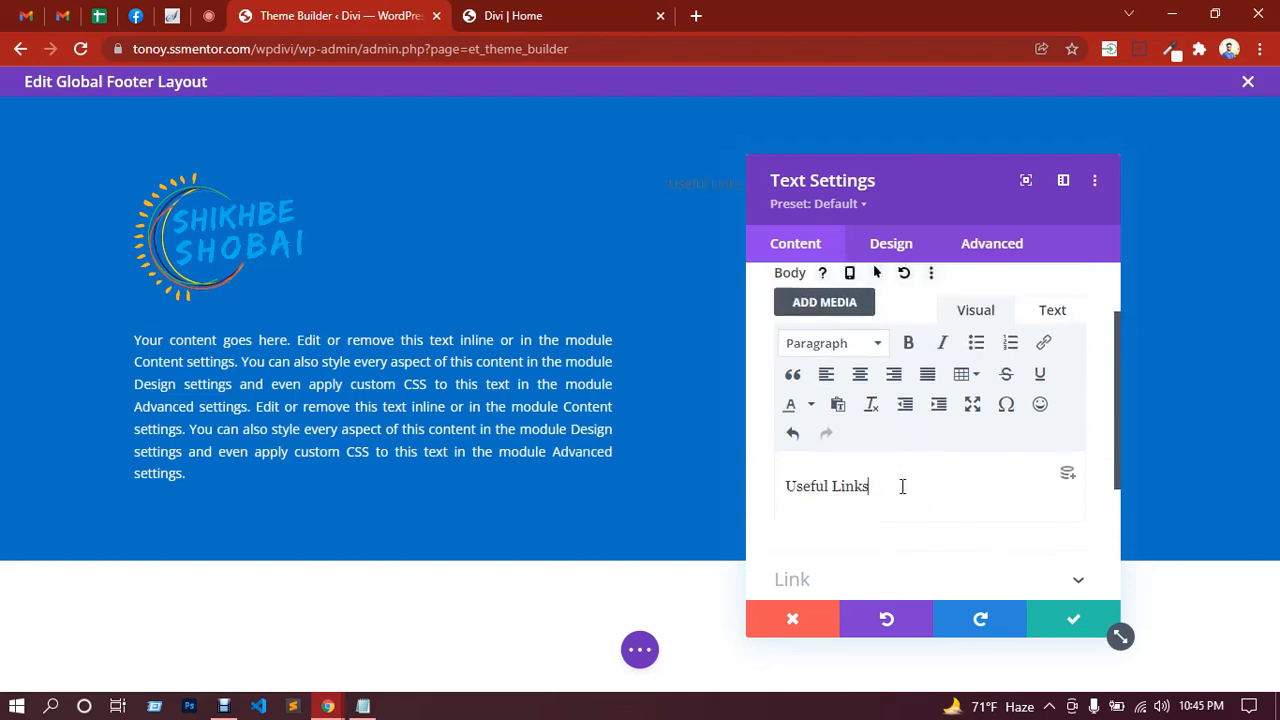
drag(902, 486, 786, 488)
click(880, 346)
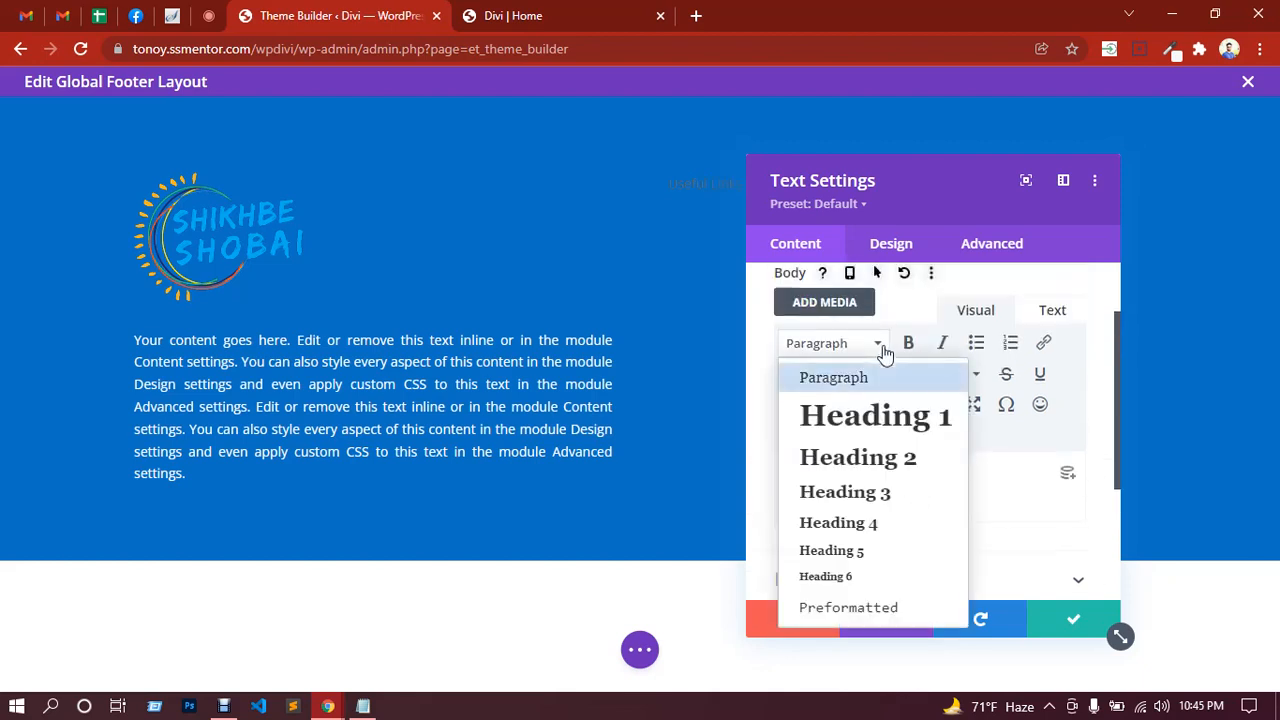
click(862, 503)
drag(906, 177, 1013, 176)
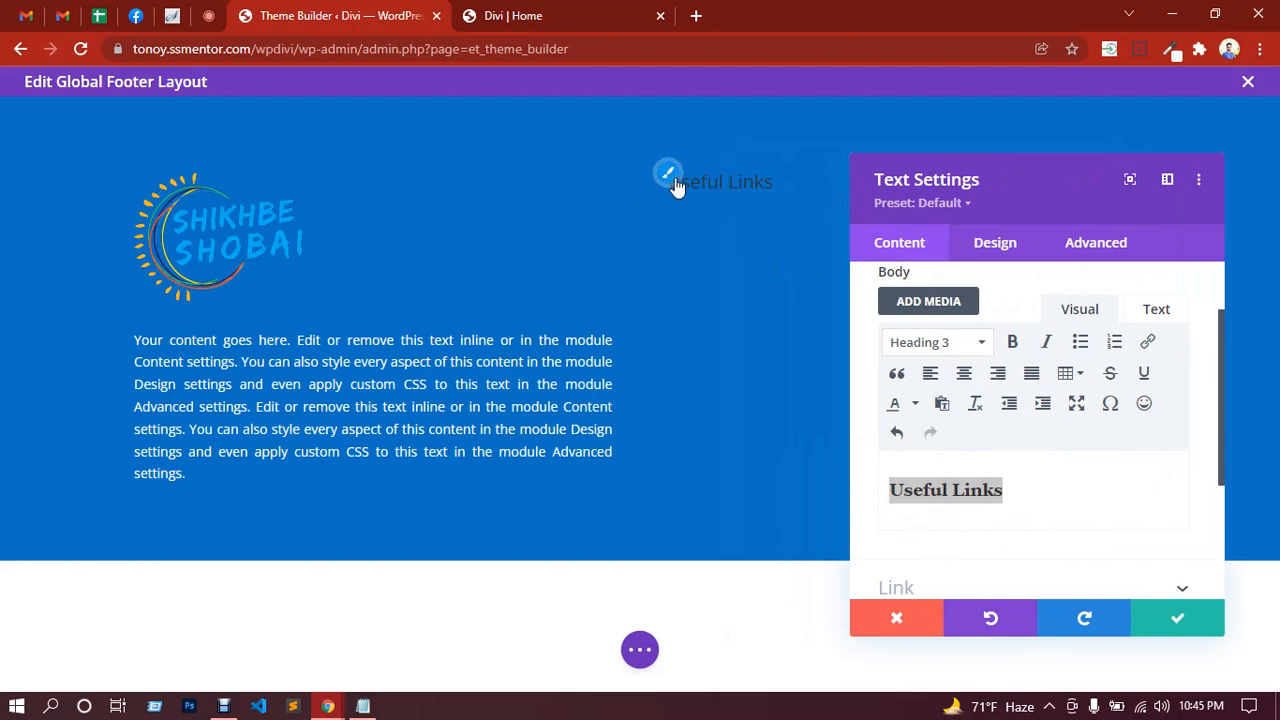
click(667, 174)
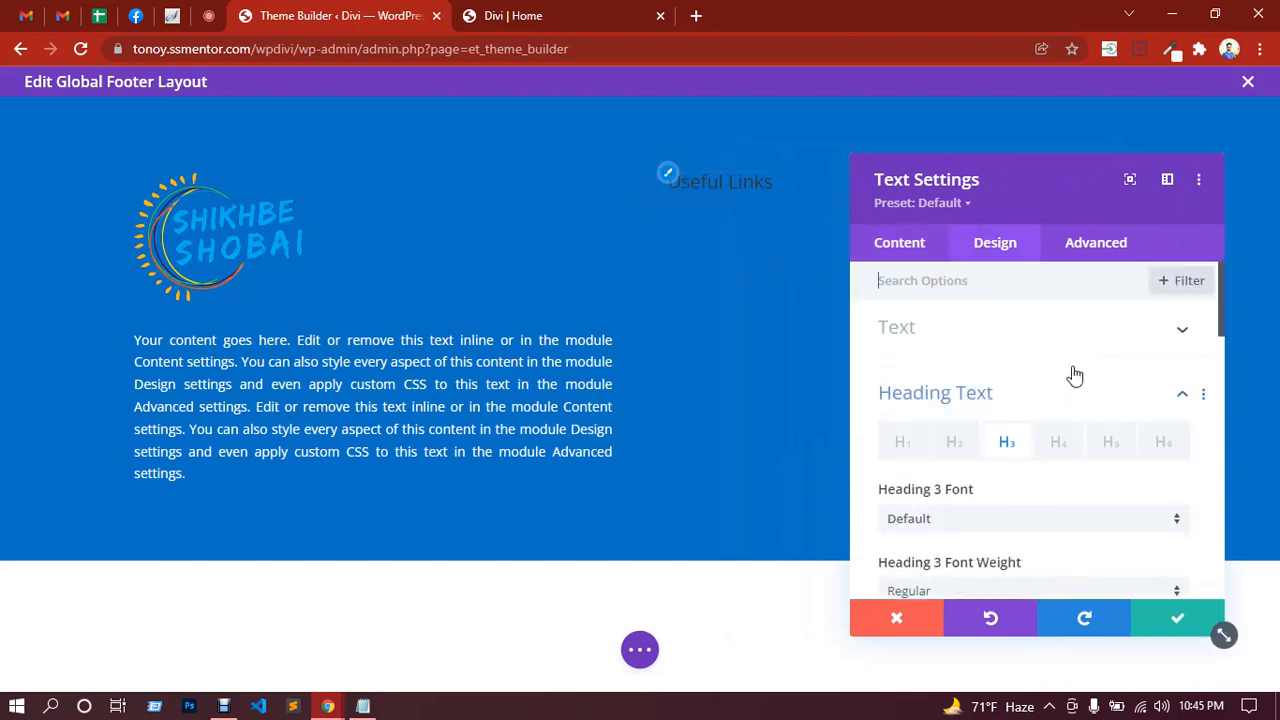
Step: Make the Useful Links heading uppercase, white and Semi Bold, then save it
scroll(1060, 432, down, 4)
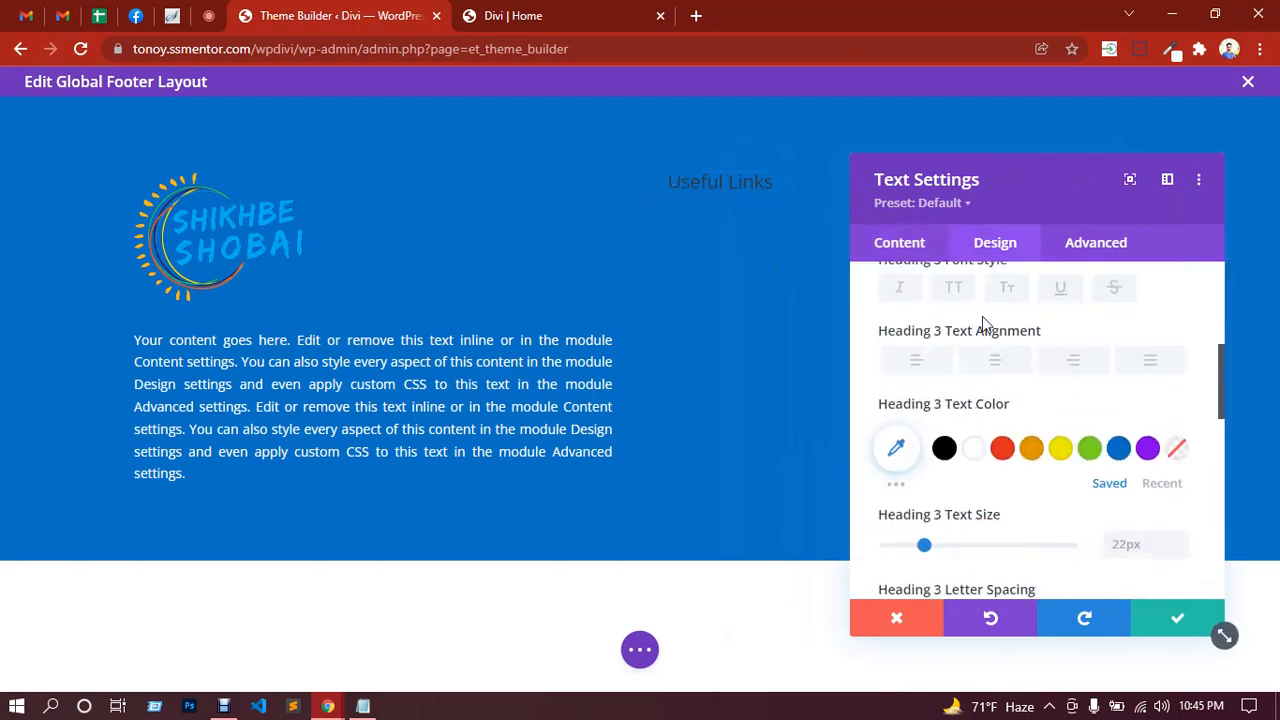
click(955, 290)
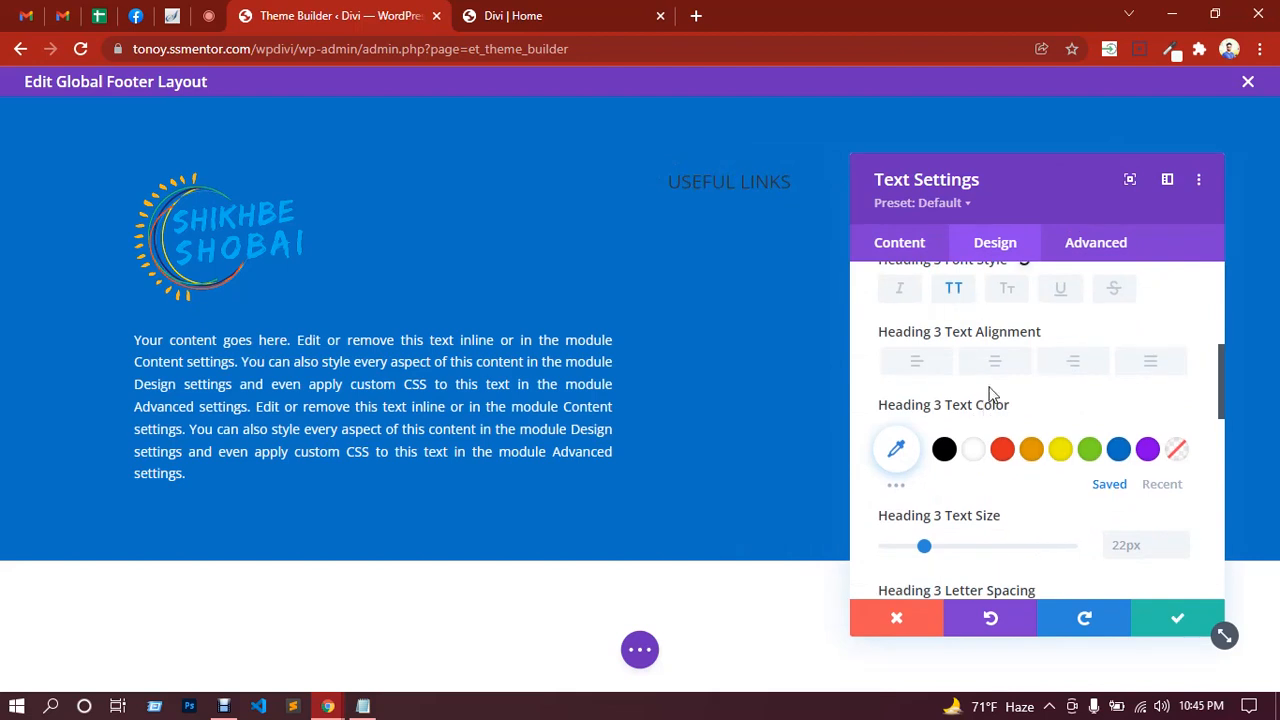
click(974, 454)
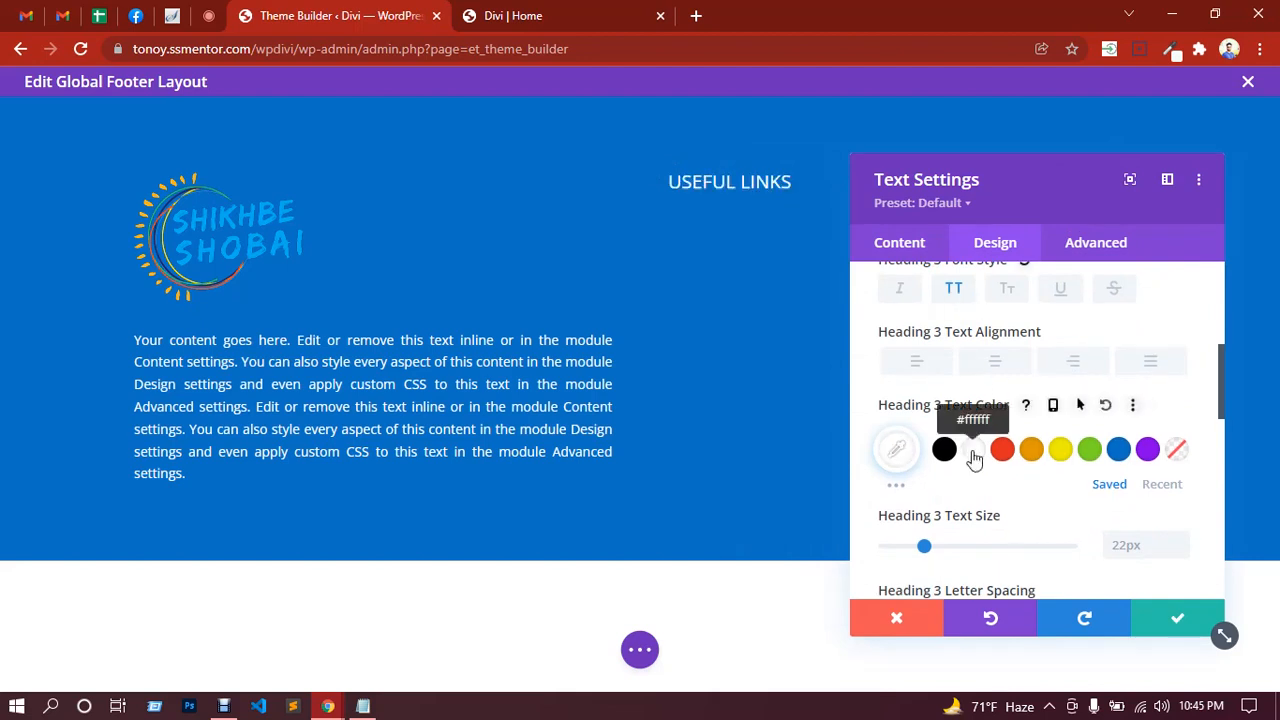
scroll(903, 451, down, 4)
scroll(1040, 430, down, 2)
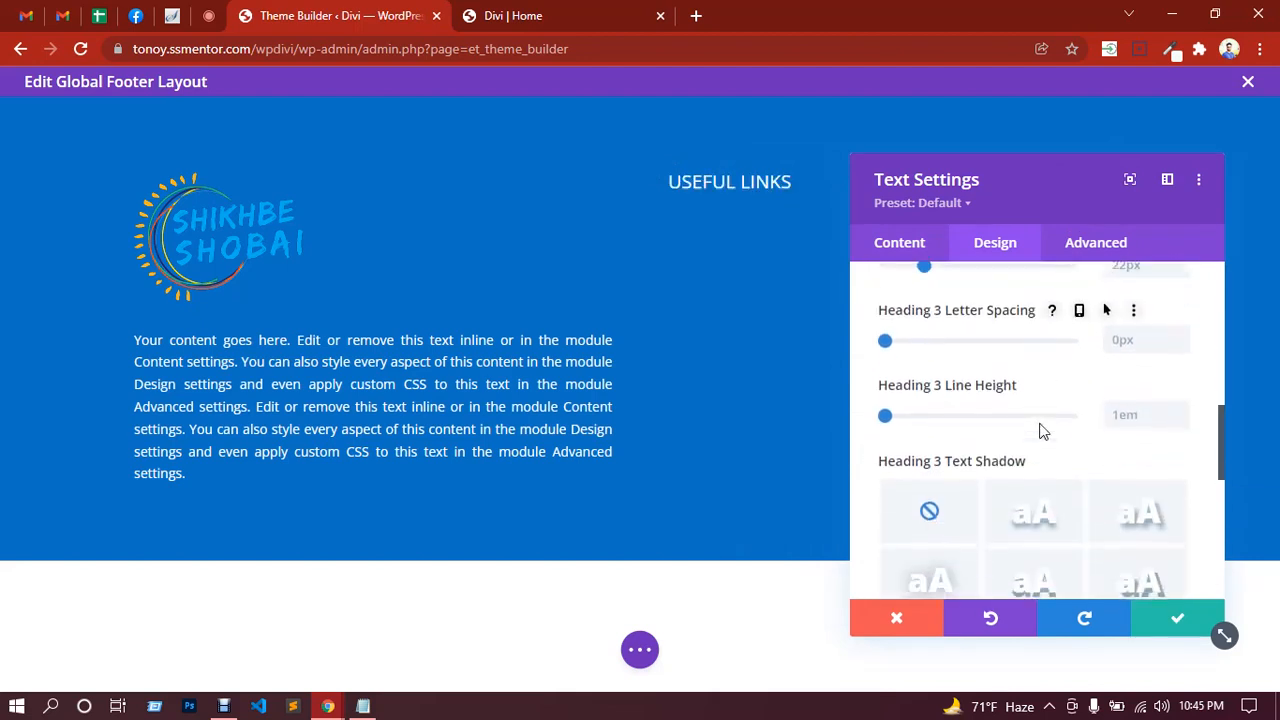
scroll(1040, 430, up, 4)
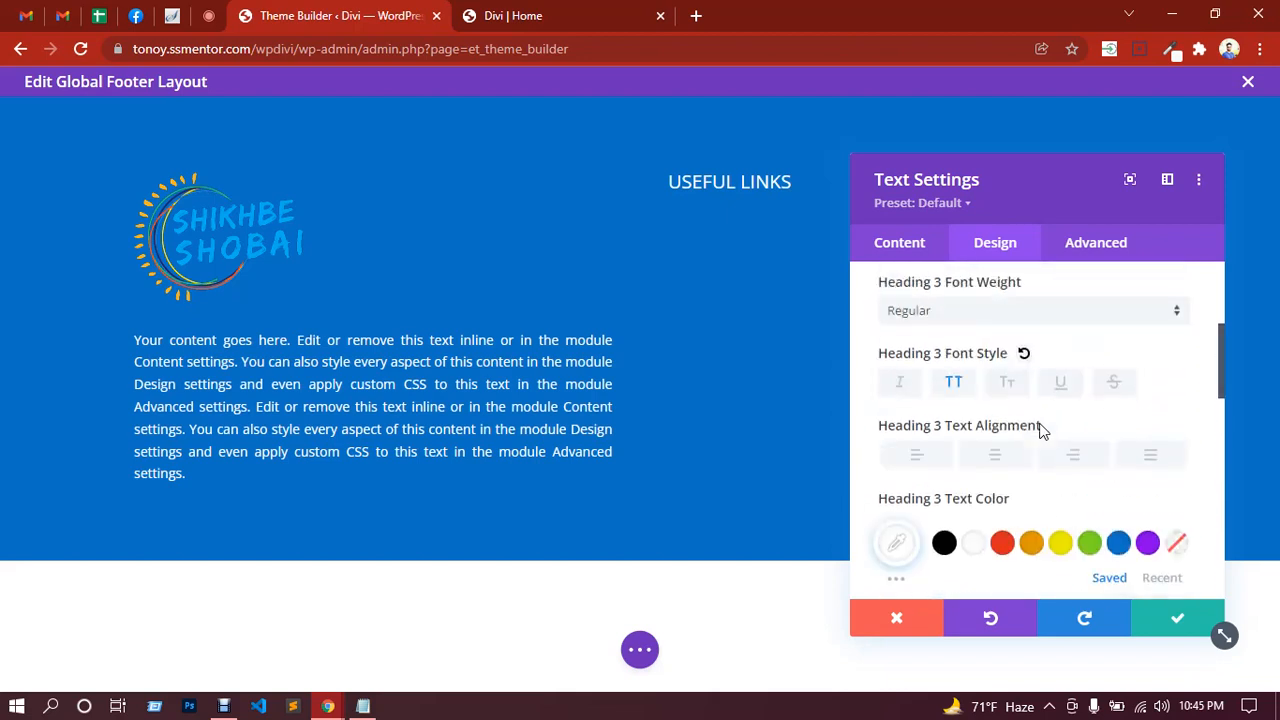
scroll(1045, 428, up, 1)
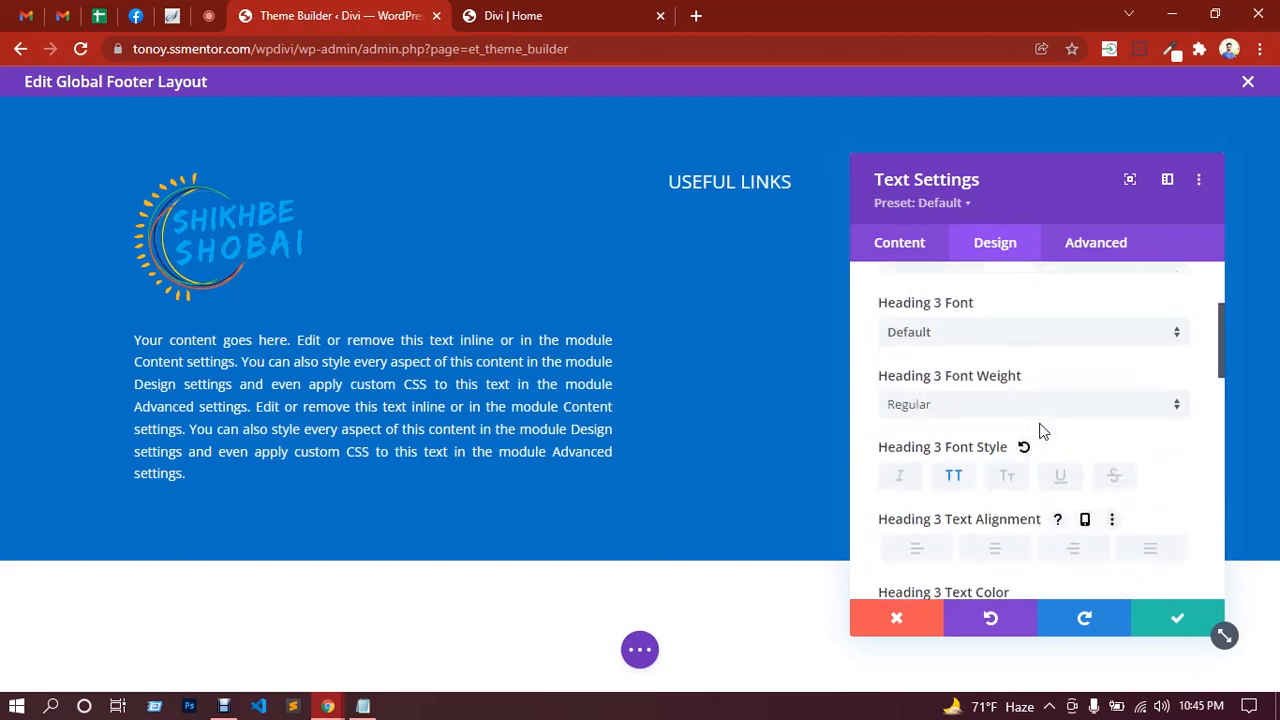
click(944, 421)
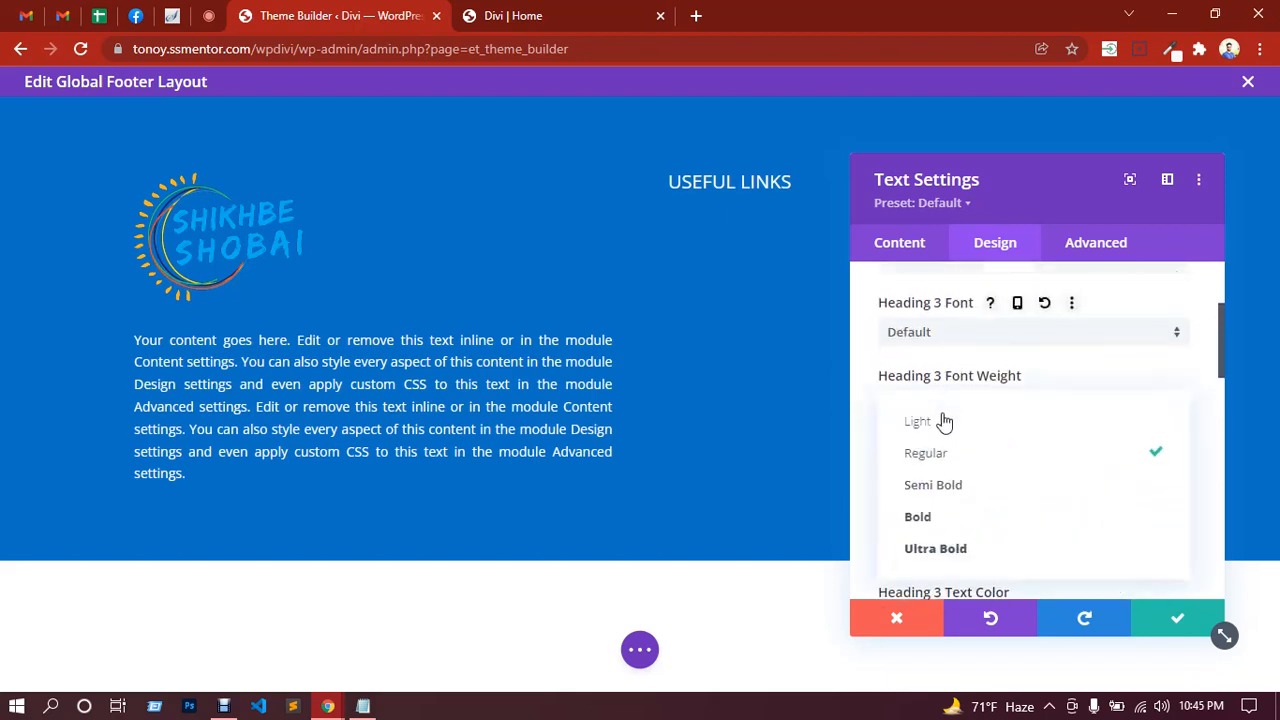
click(945, 492)
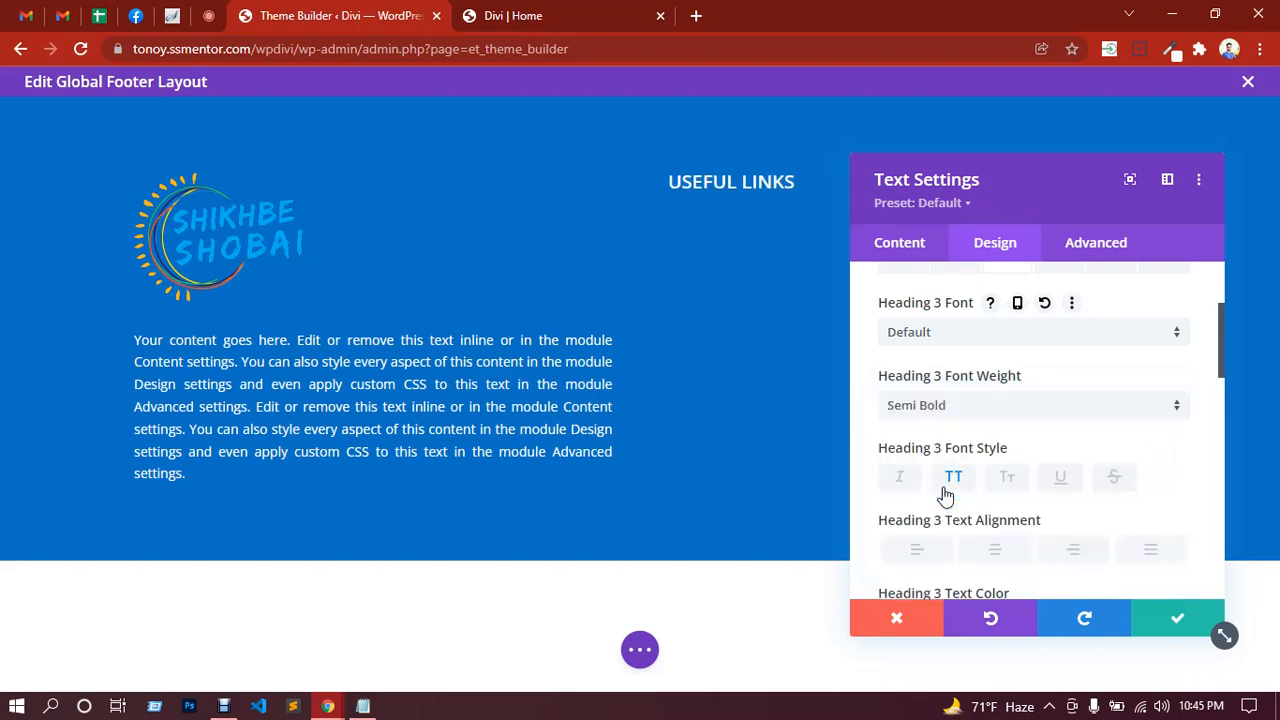
click(1160, 624)
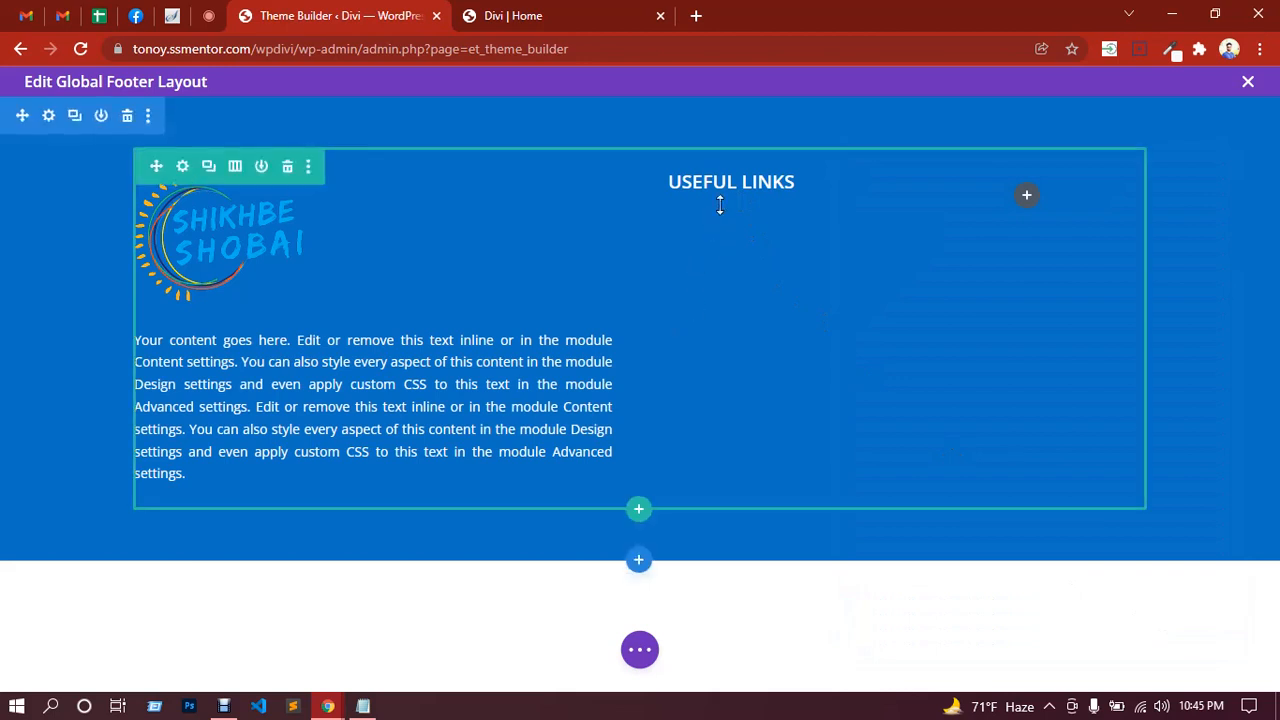
Step: Search 'list' and insert a Supreme Icon List module under the USEFUL LINKS heading
mouse_move(772, 230)
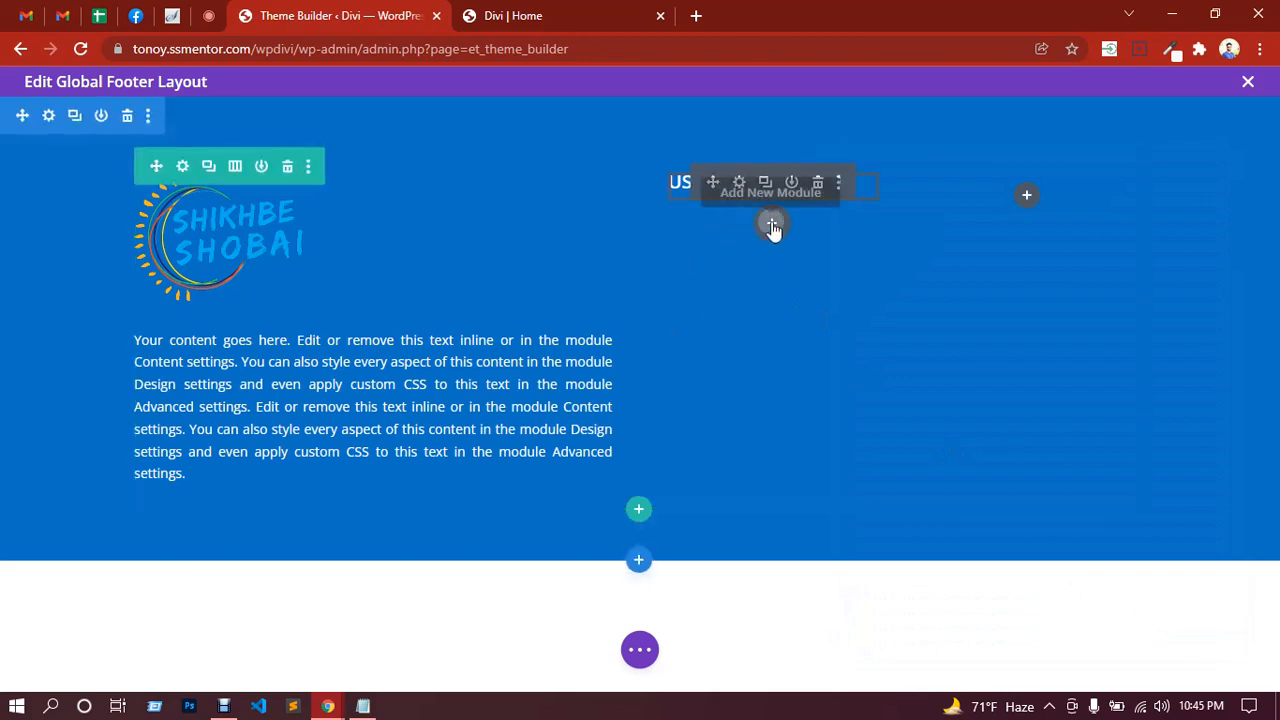
click(772, 226)
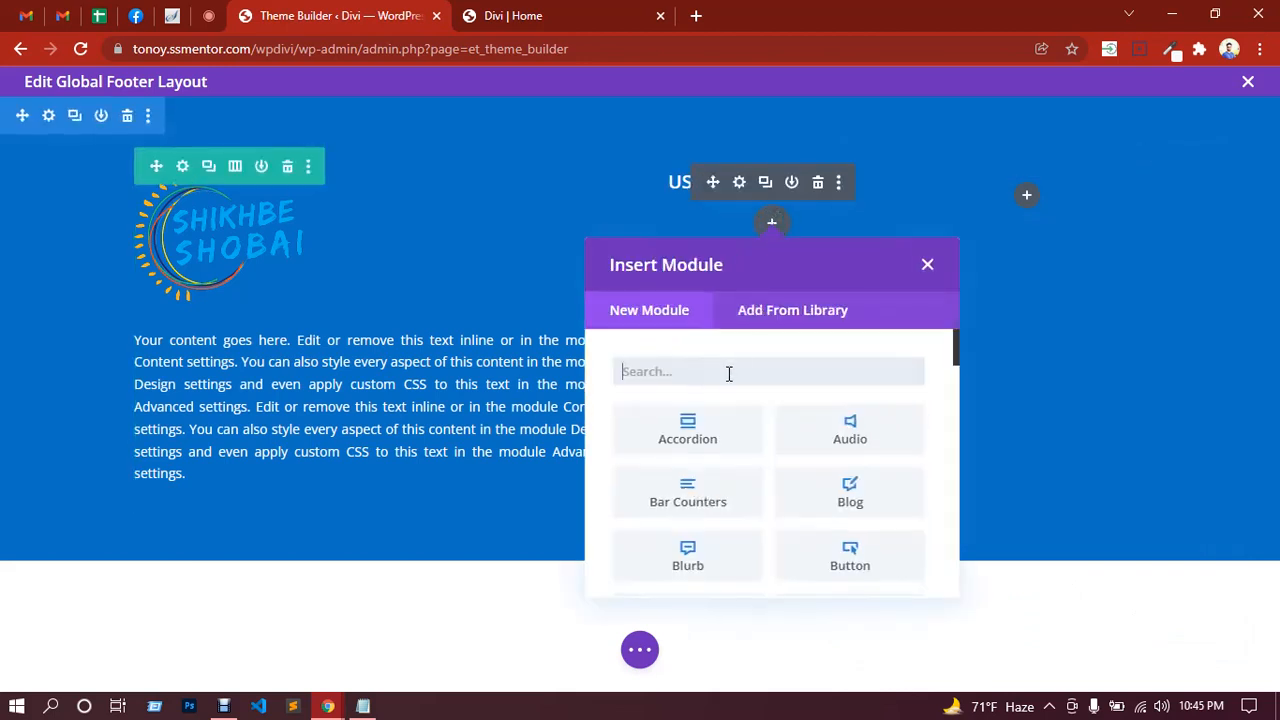
text(list)
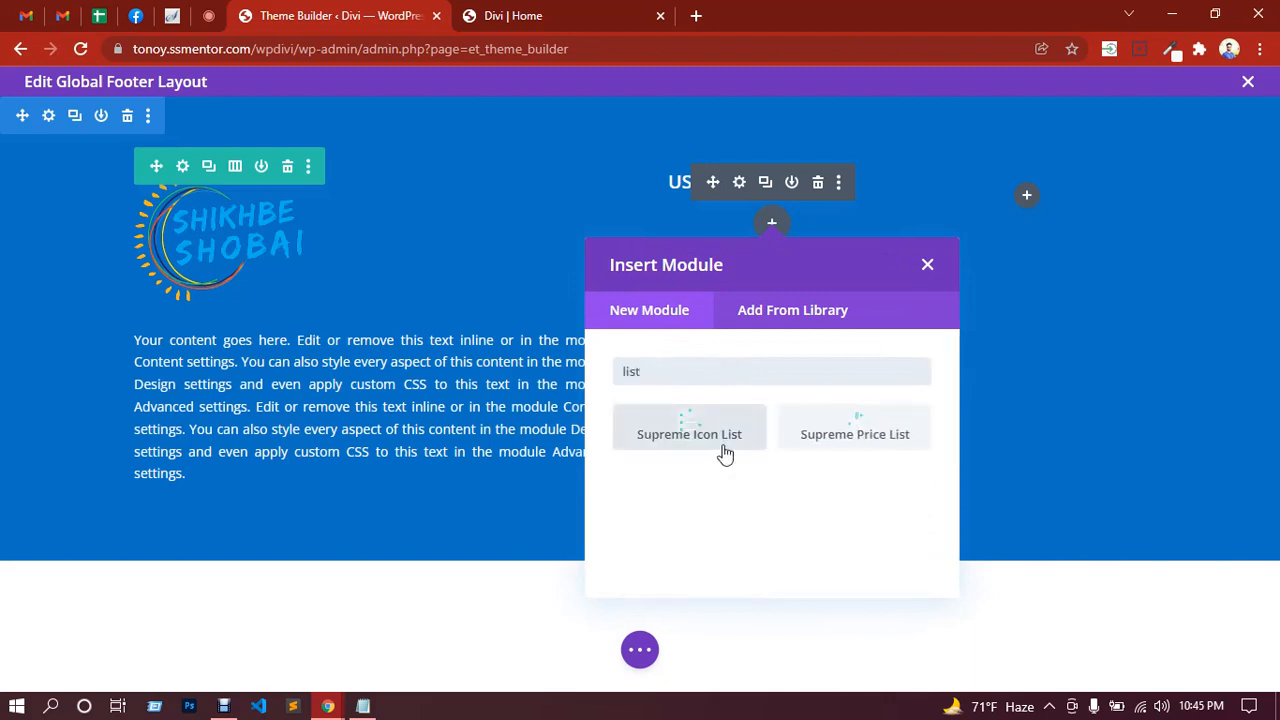
click(720, 445)
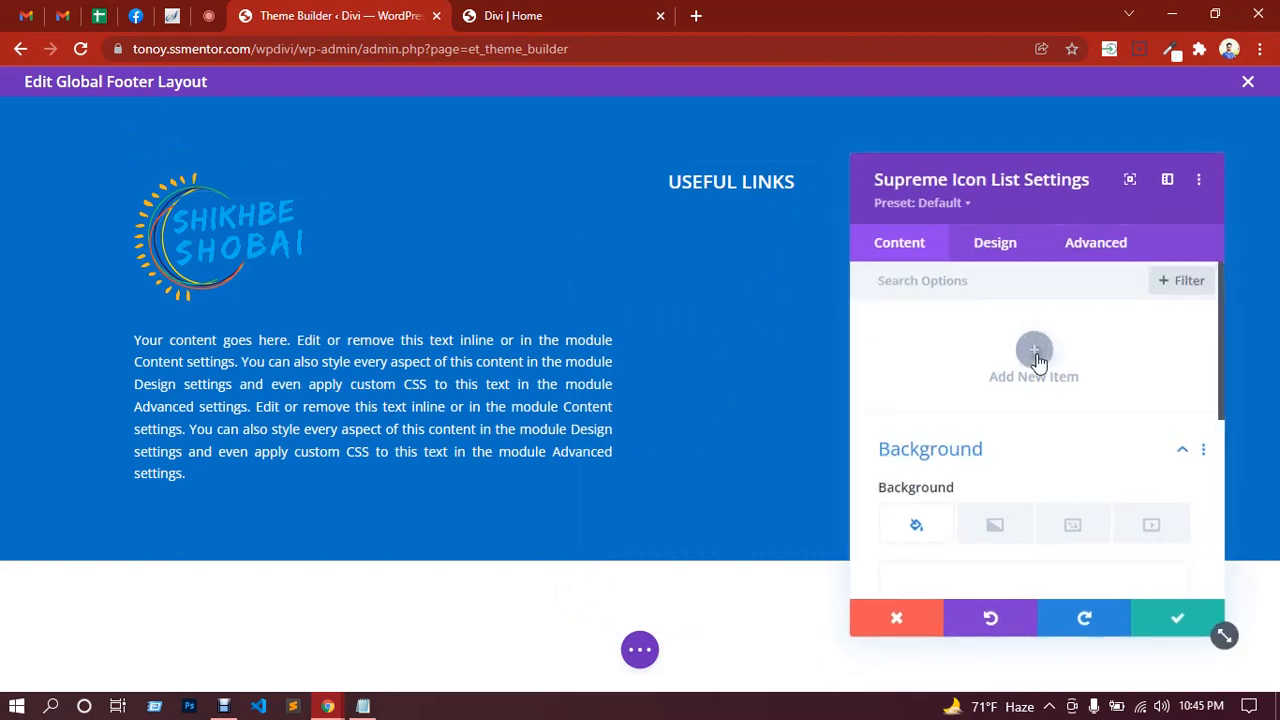
Step: Add a first list item with the text 'About Us' and a » chevron icon
click(1035, 352)
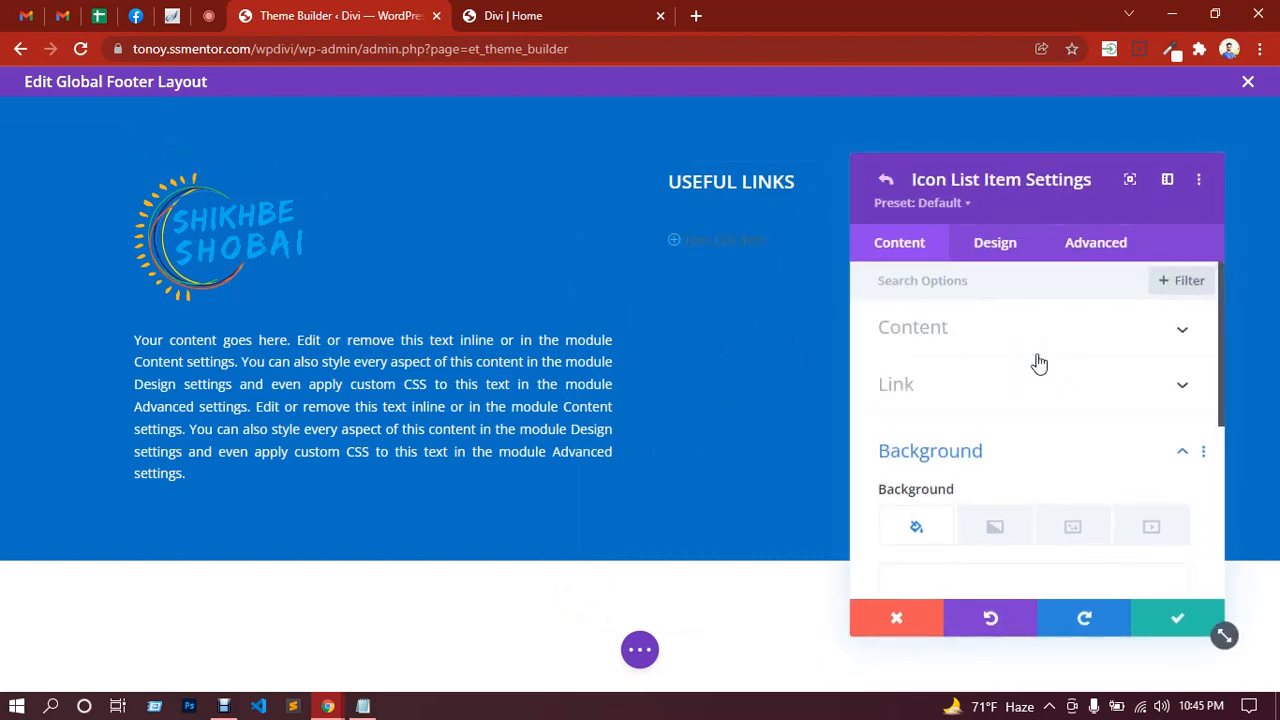
click(964, 342)
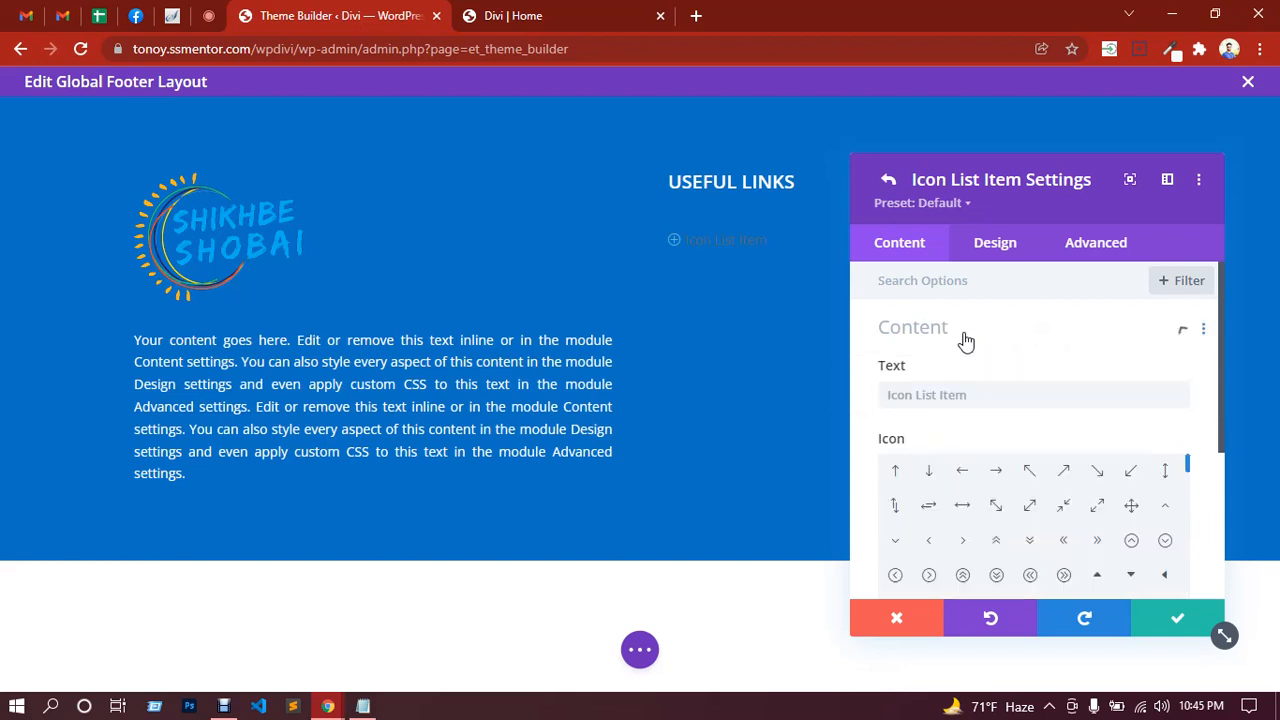
click(951, 394)
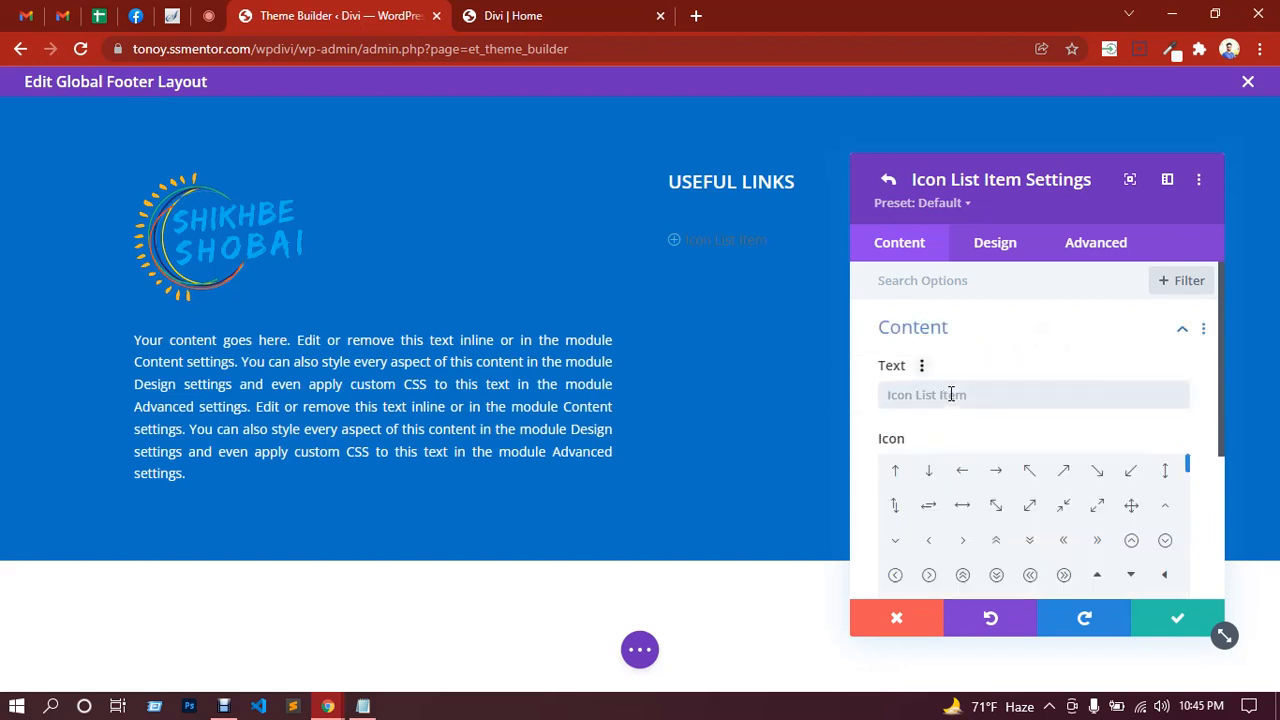
text(About Us)
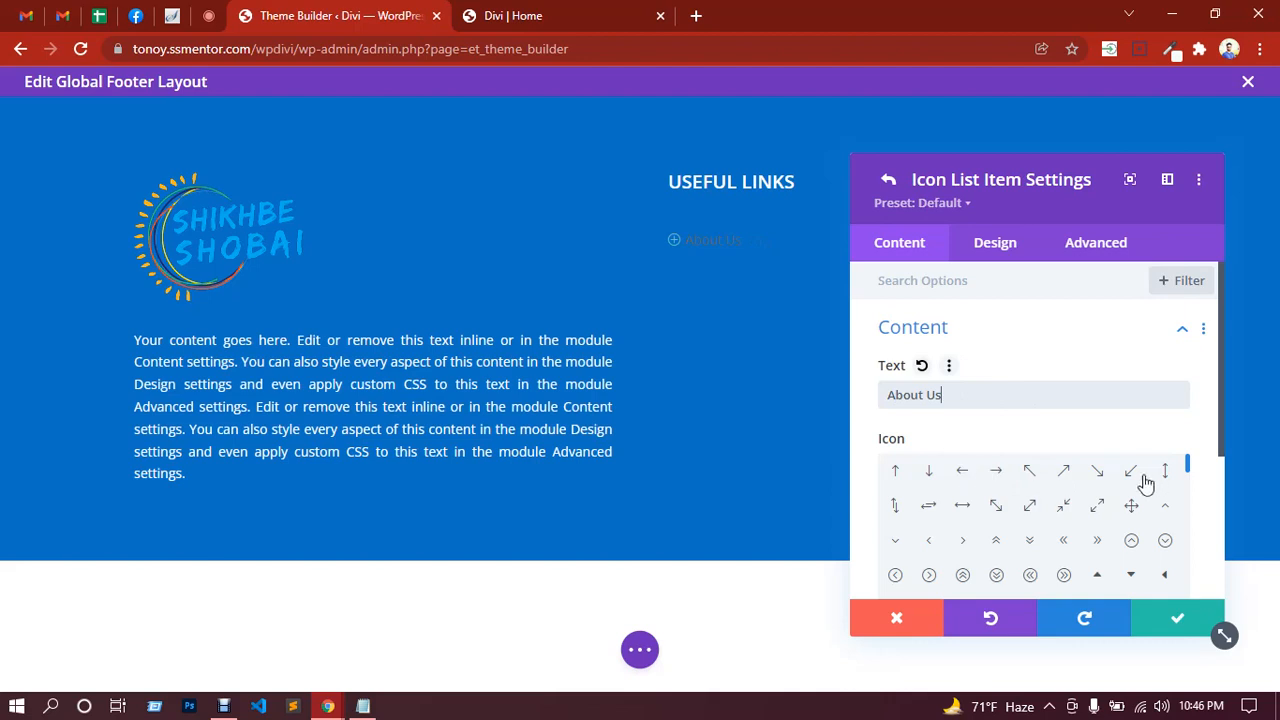
click(997, 472)
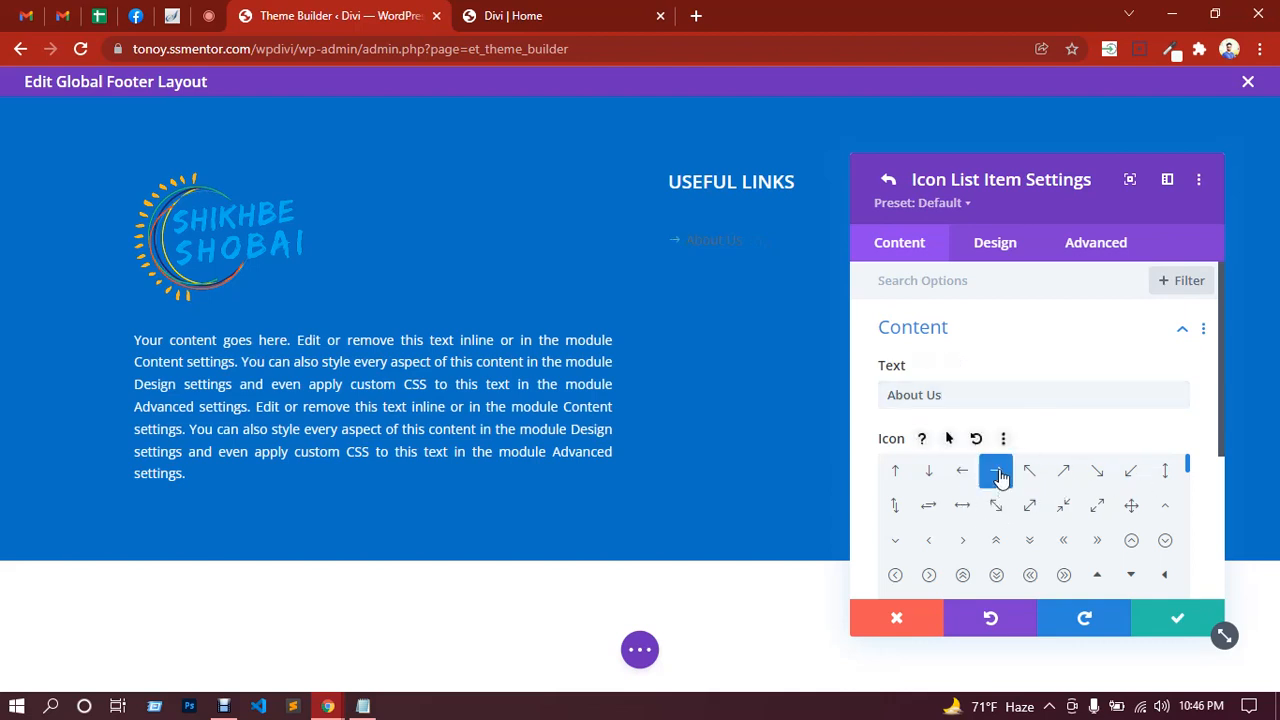
click(1097, 541)
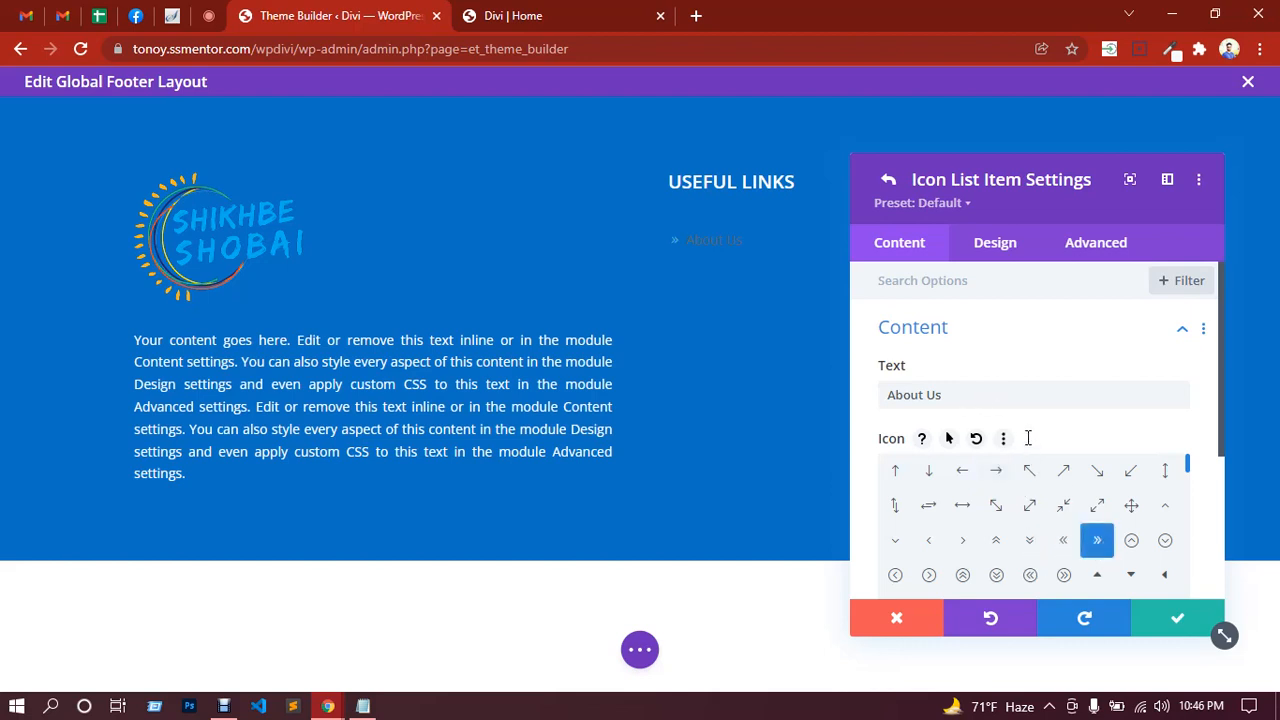
Step: Give the About Us item a # link and return to the icon list settings
scroll(1028, 438, down, 3)
click(966, 449)
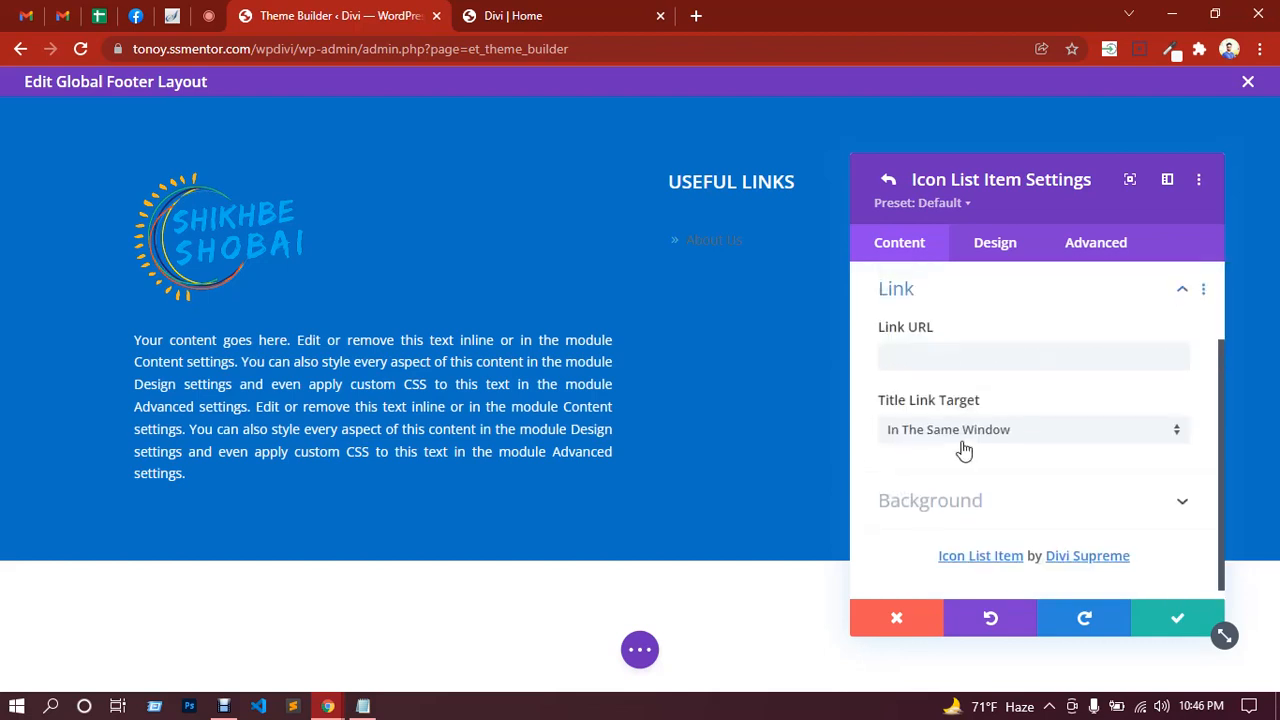
click(916, 357)
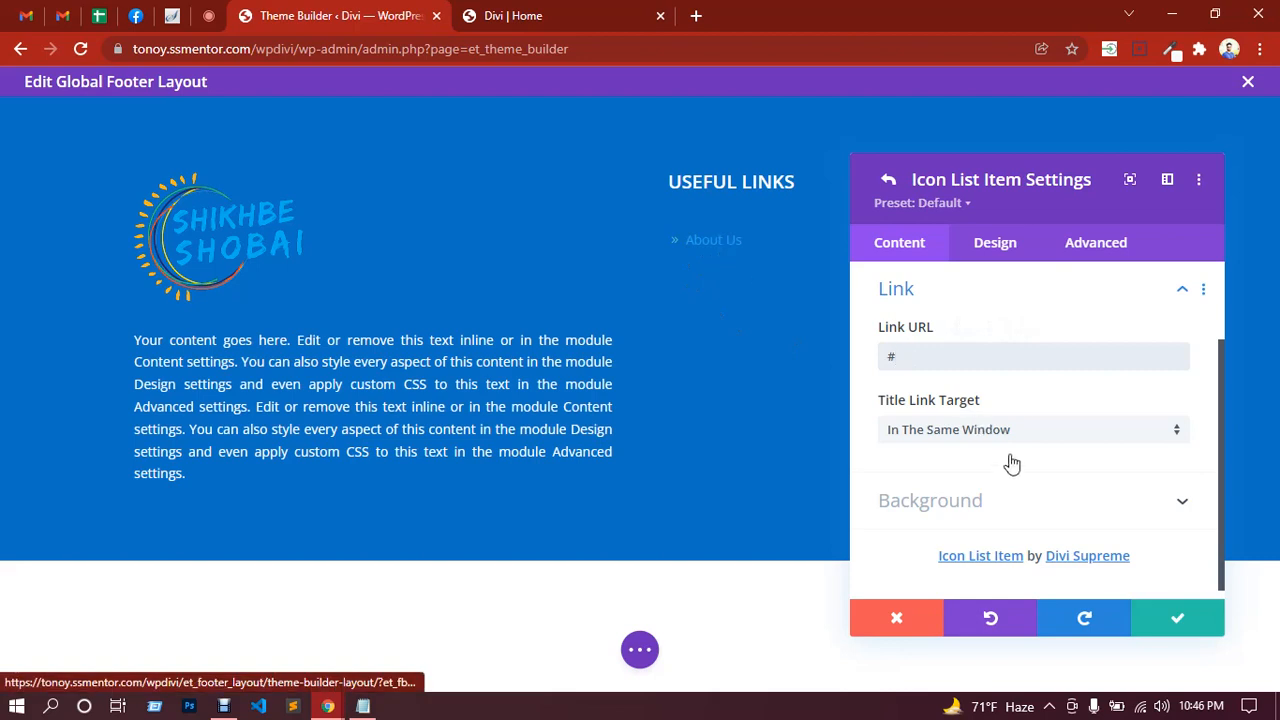
scroll(1016, 485, up, 2)
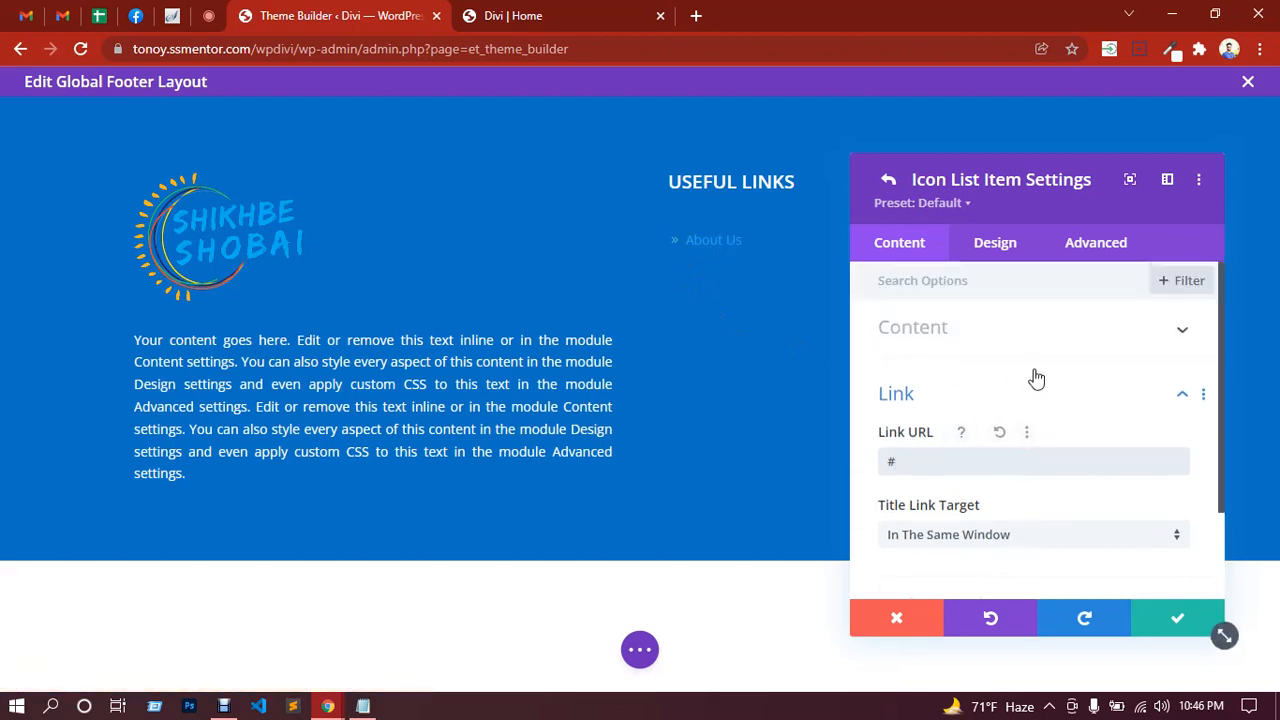
click(887, 179)
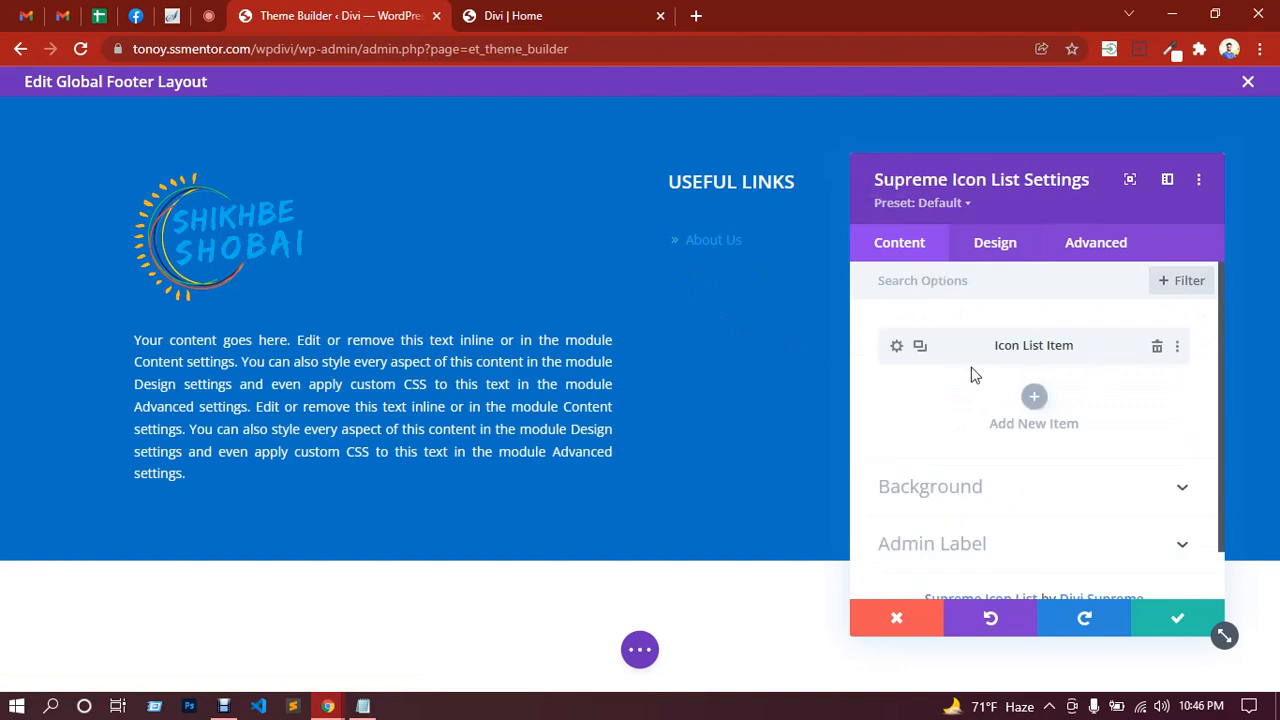
Step: Duplicate the About Us item five times to make six list entries
click(920, 349)
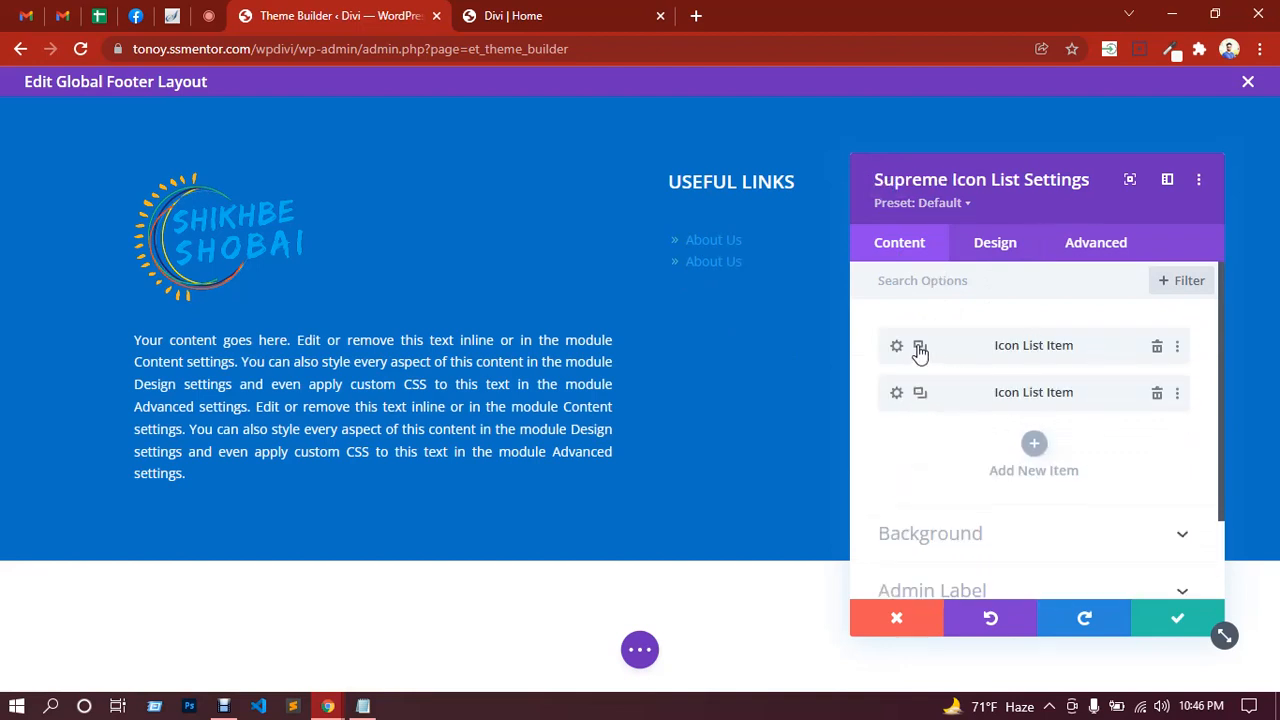
click(920, 349)
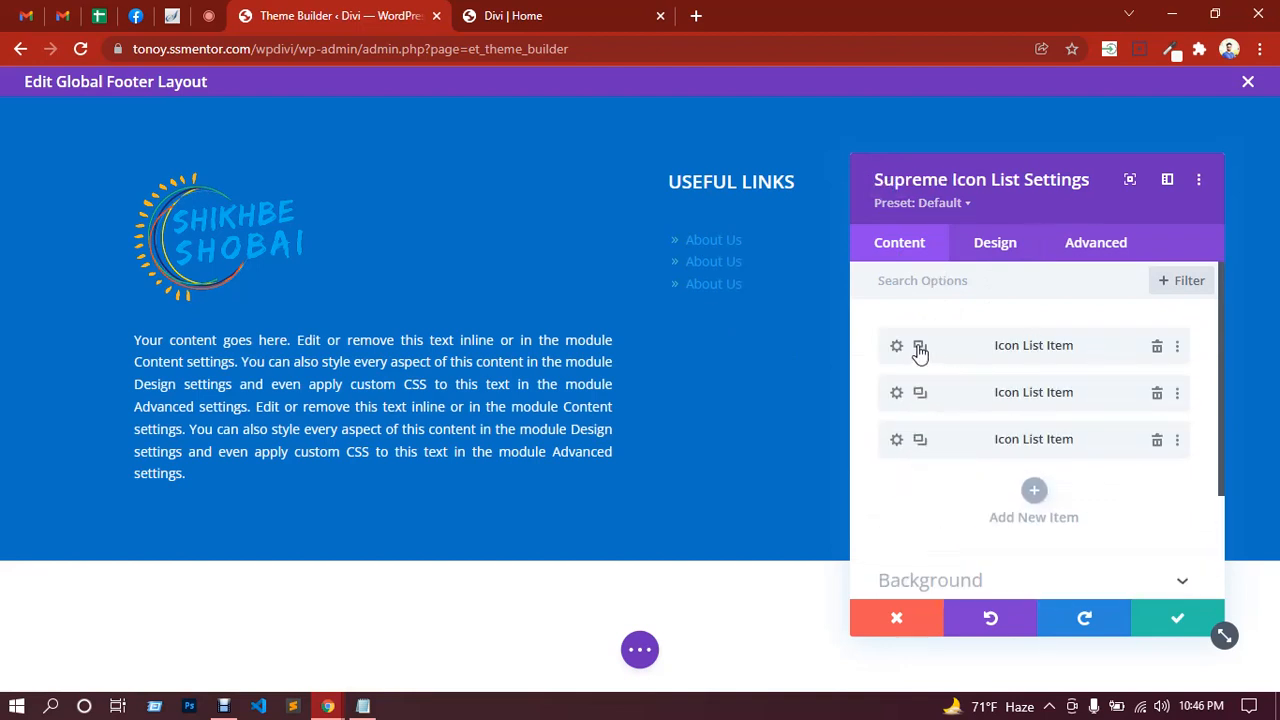
click(920, 349)
click(920, 349)
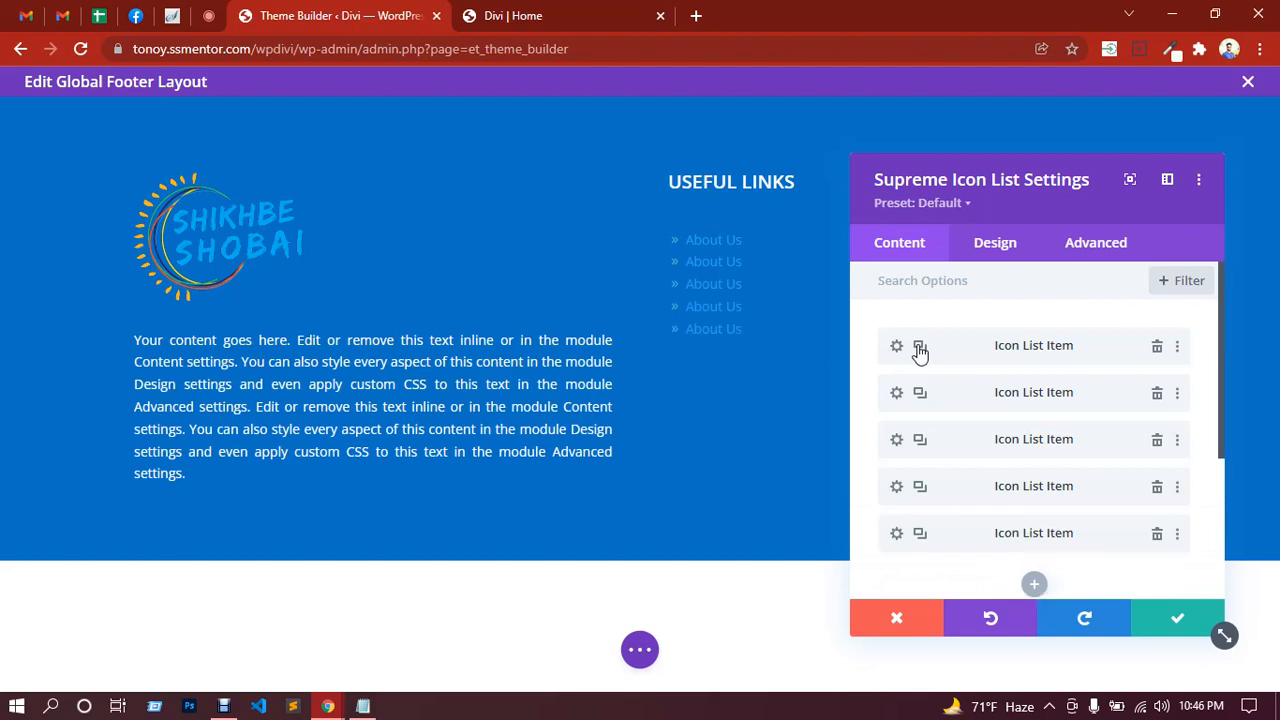
click(920, 349)
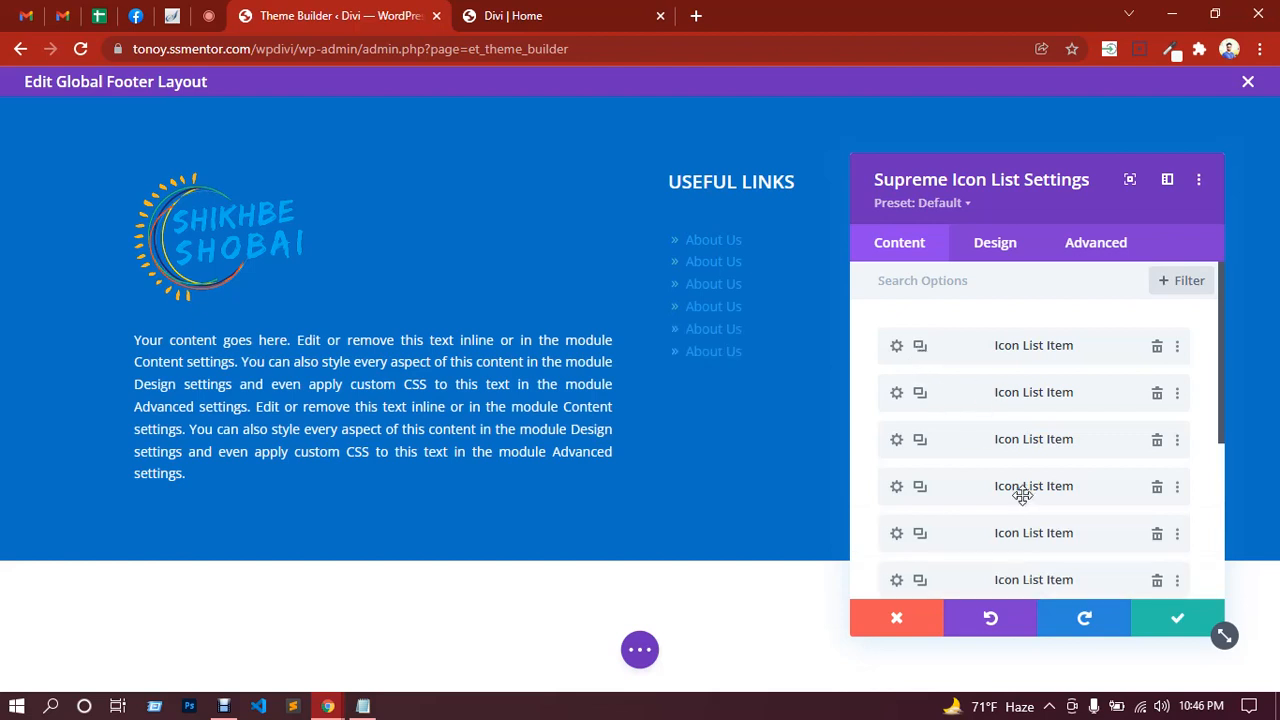
scroll(1025, 487, down, 1)
scroll(1022, 494, up, 1)
Step: Raise the icon list's text indent to 8px in the Design tab's Text options
click(1003, 245)
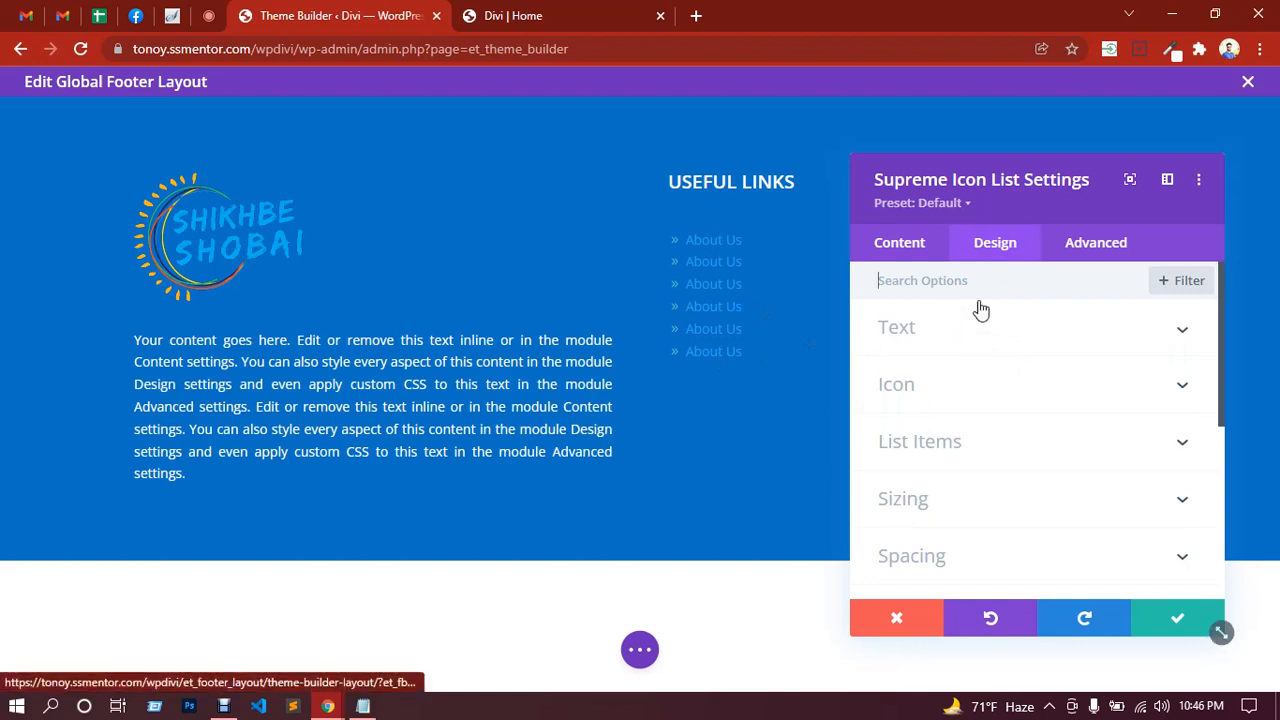
click(955, 344)
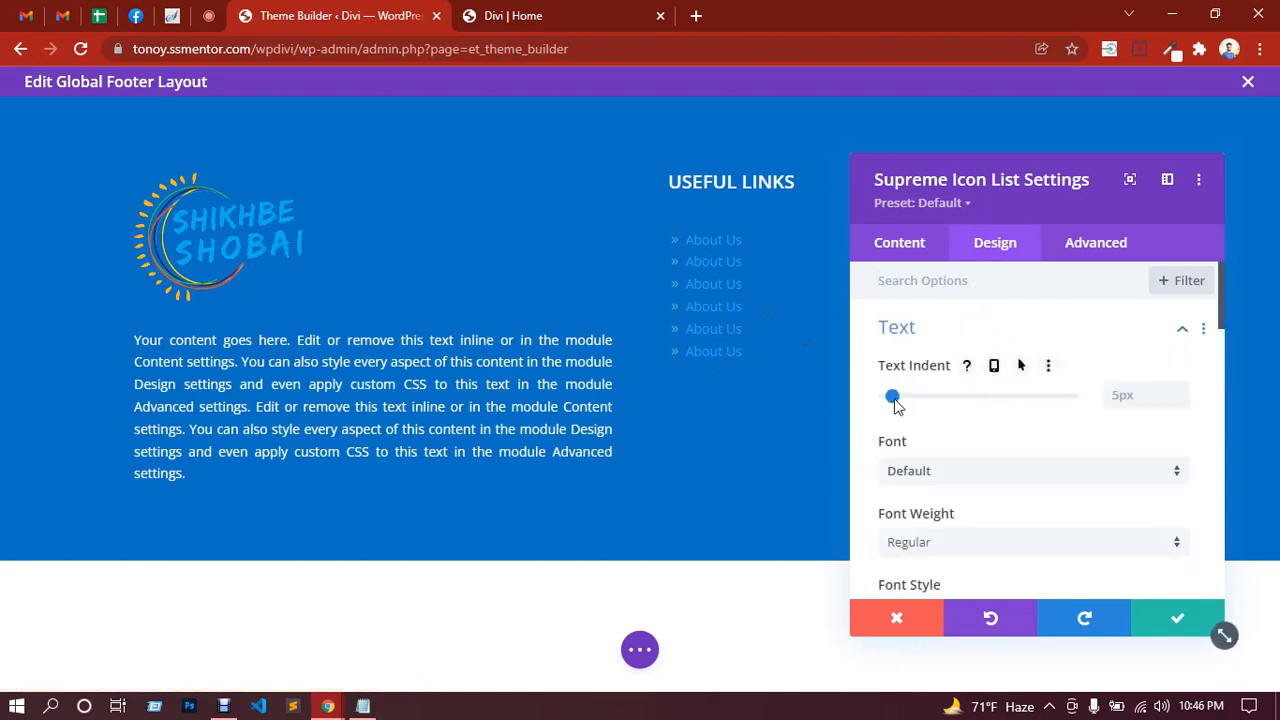
click(1181, 396)
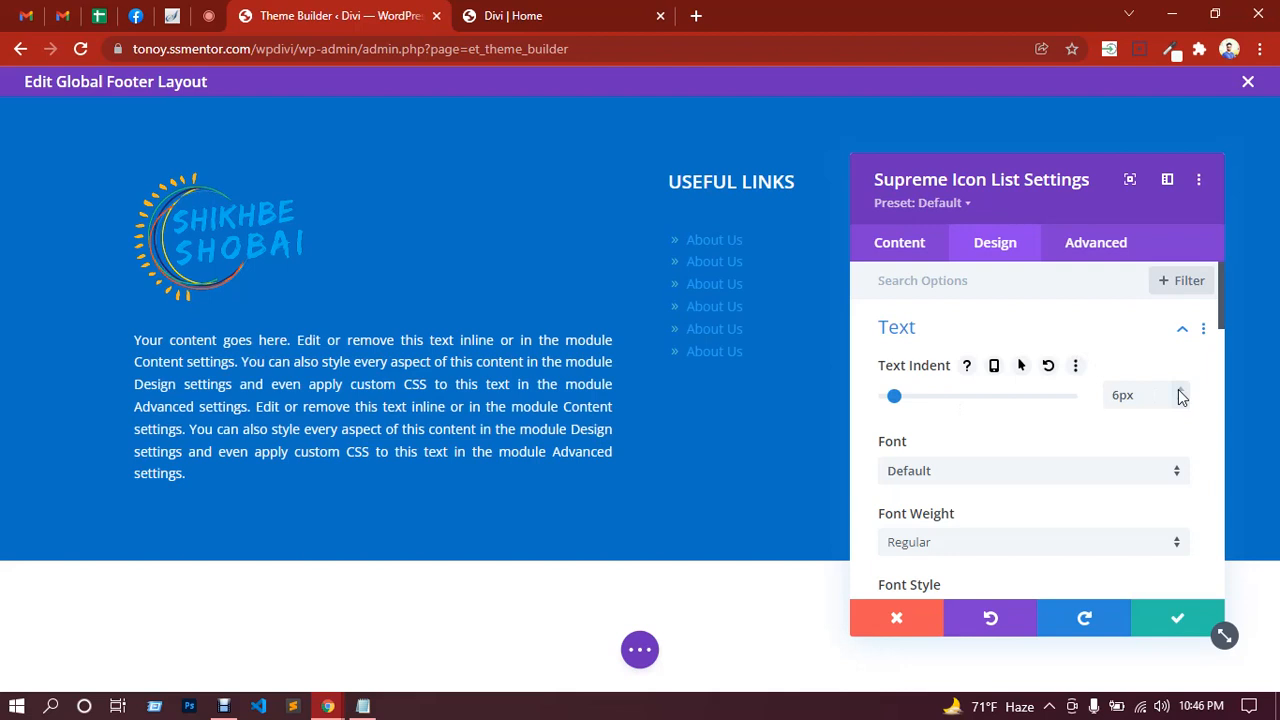
click(1181, 396)
click(1181, 396)
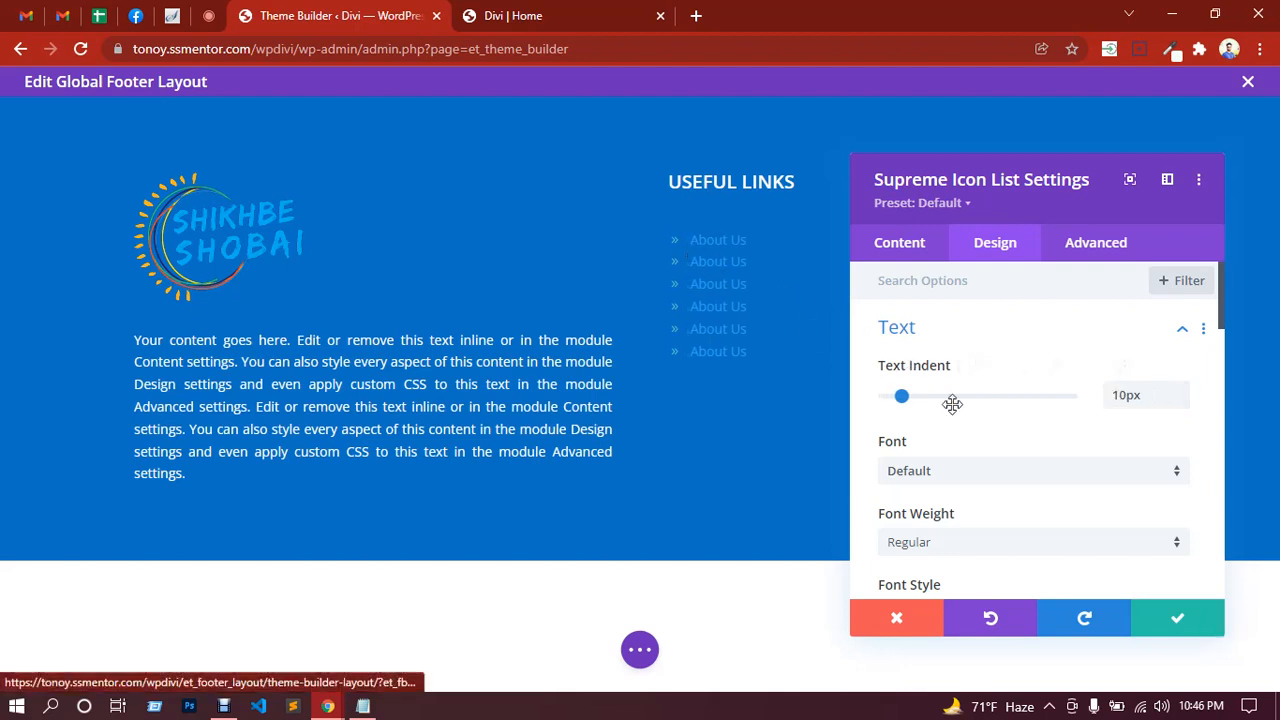
Step: Make the list's link text white and raise its line height to 1.9em
scroll(1018, 437, down, 2)
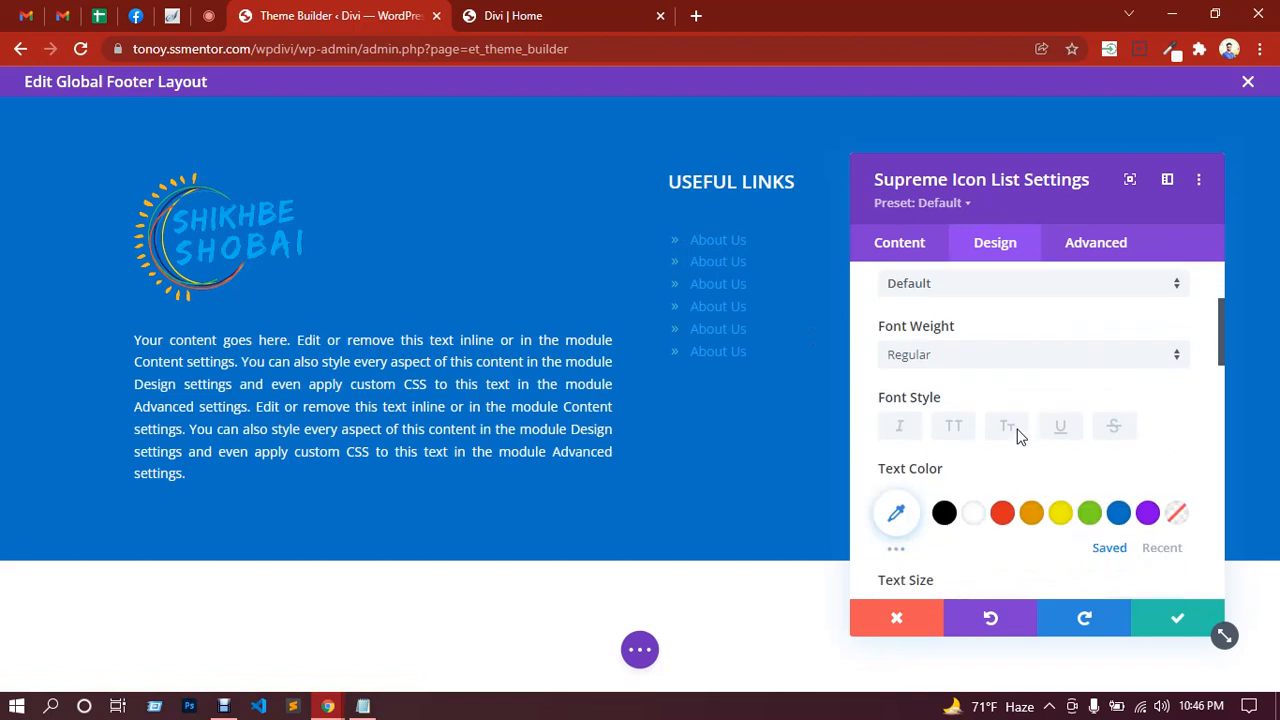
click(972, 515)
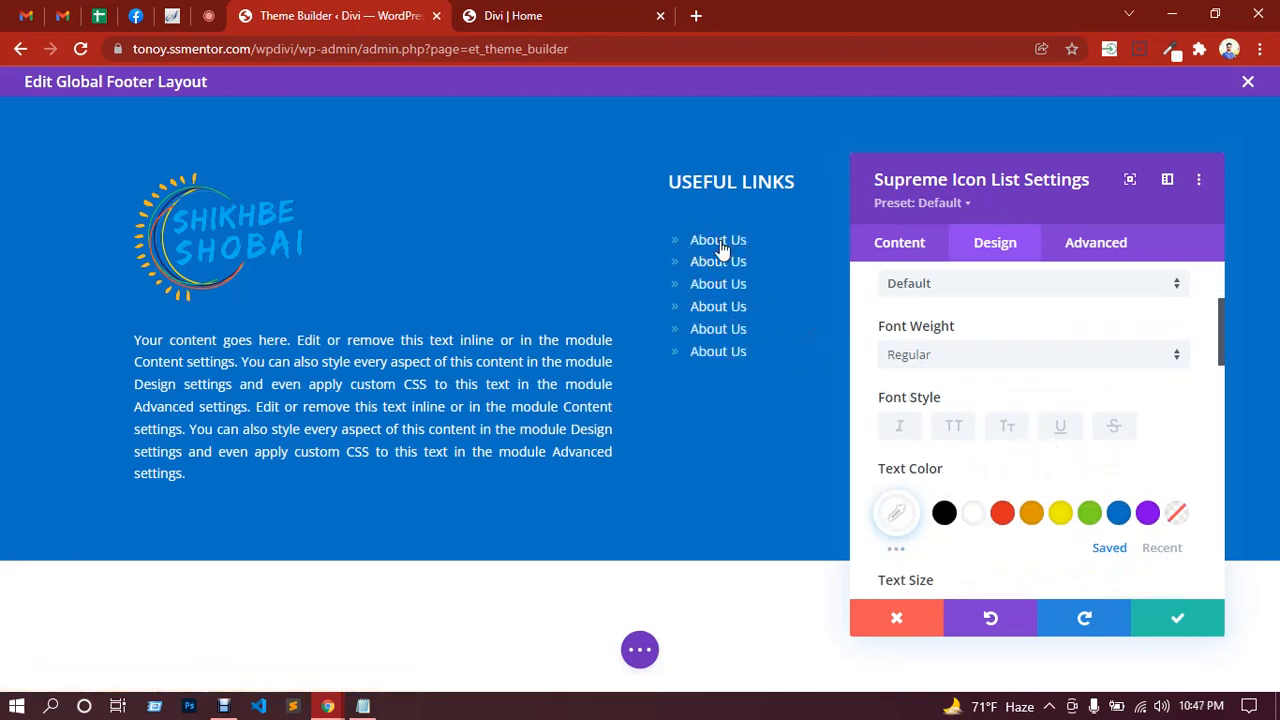
scroll(1022, 459, down, 2)
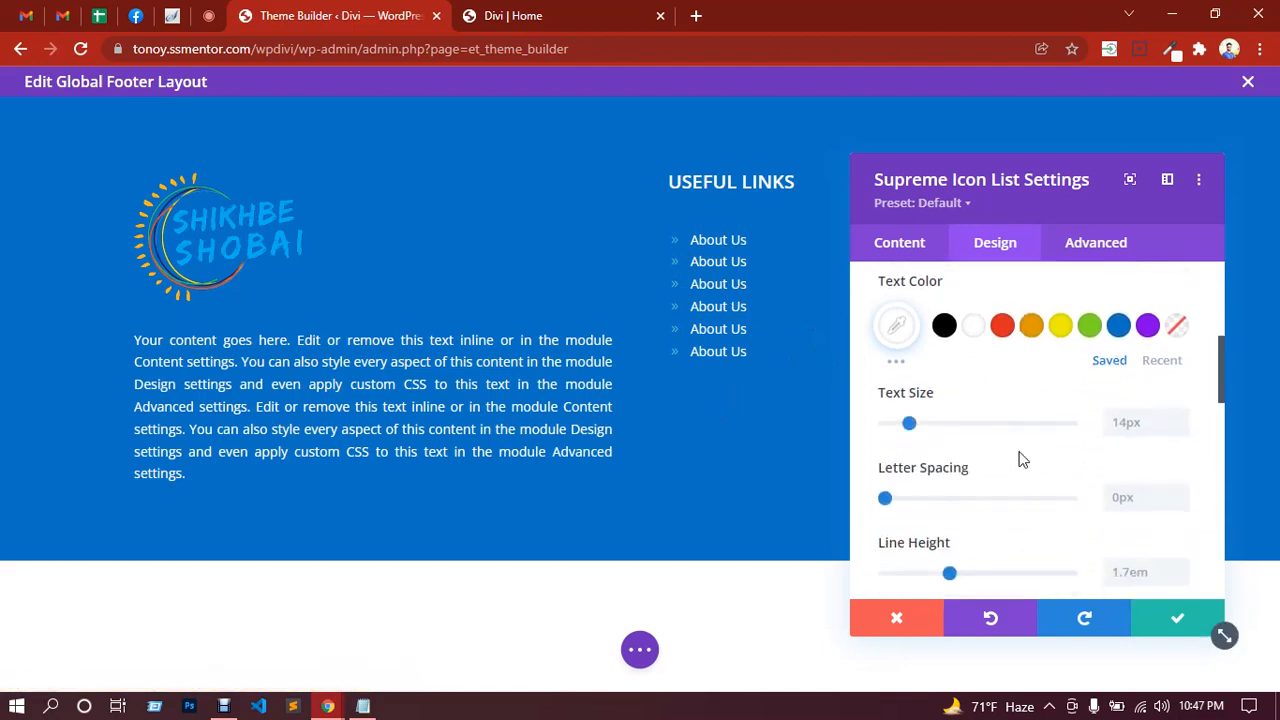
click(1122, 424)
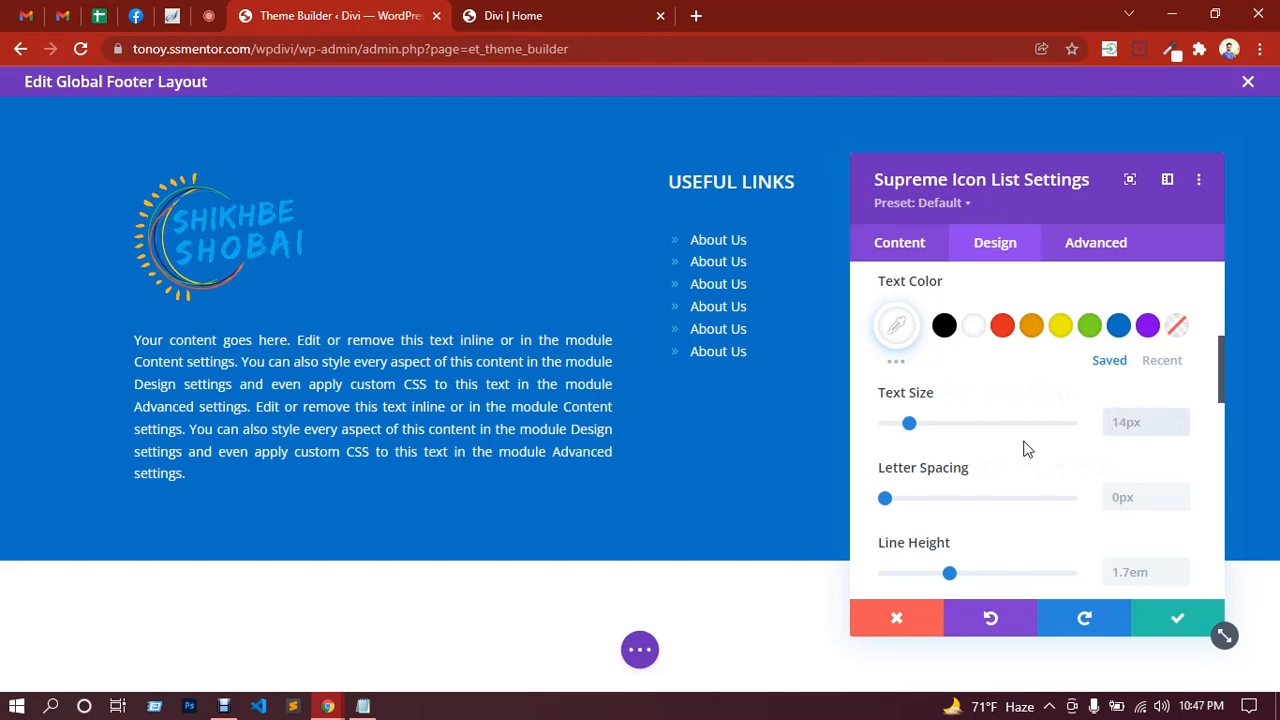
scroll(1022, 450, down, 1)
scroll(1022, 450, down, 2)
scroll(1022, 450, up, 2)
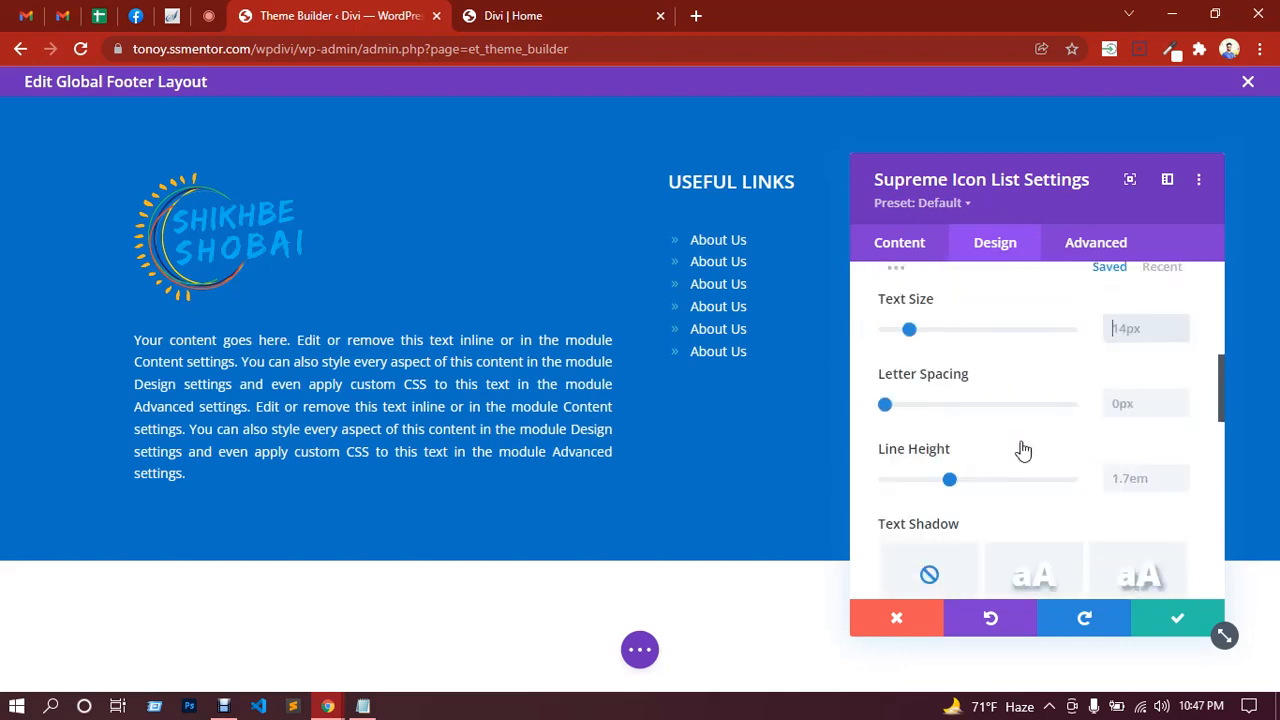
click(1181, 475)
click(1181, 475)
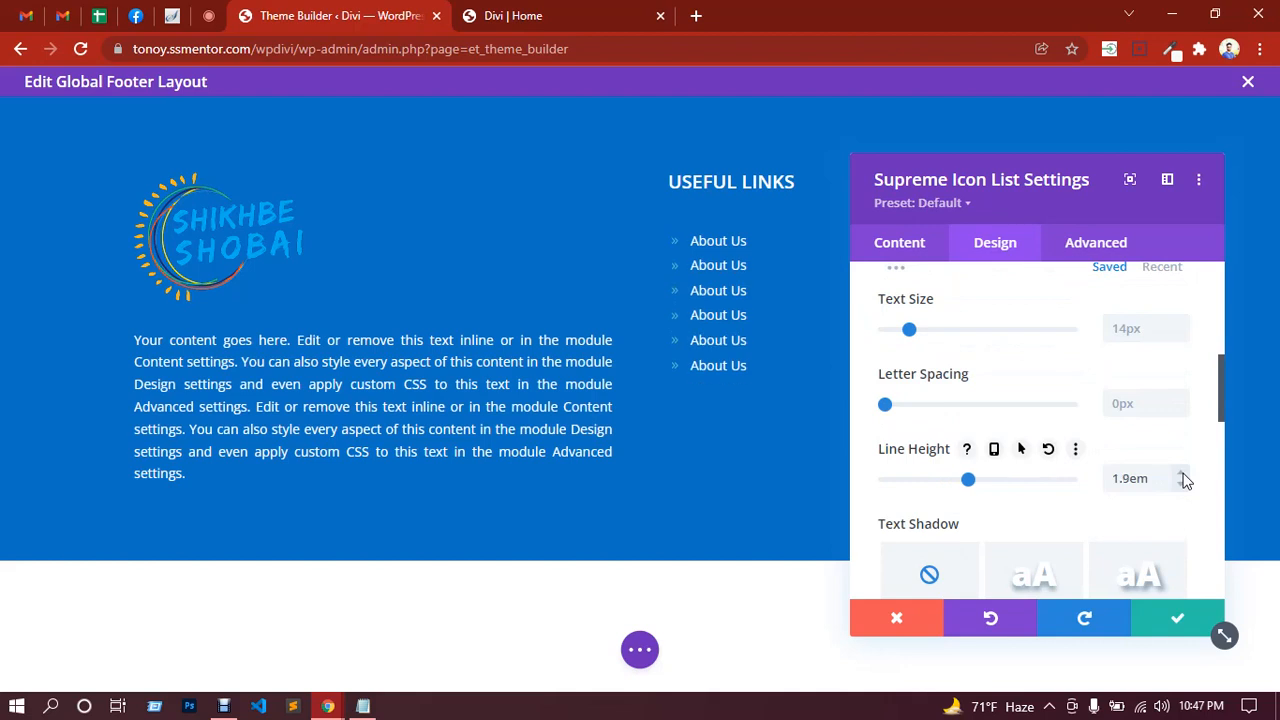
scroll(1005, 440, down, 5)
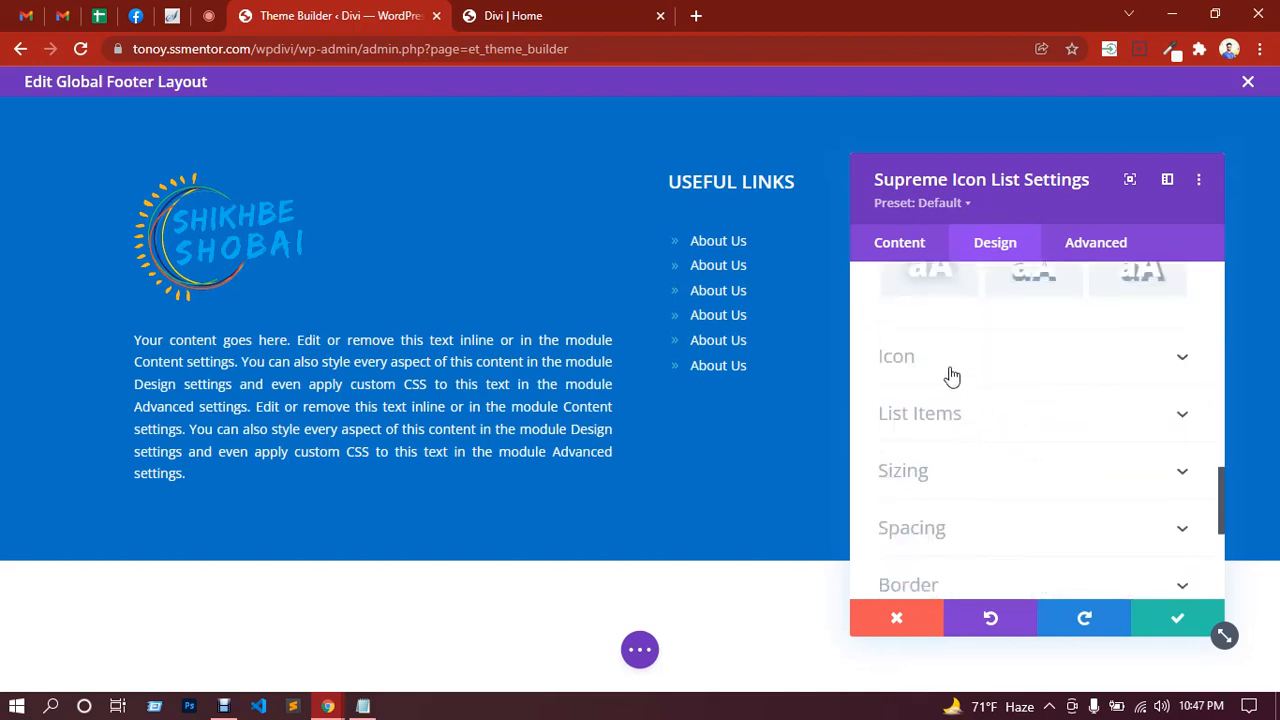
Step: Set the List Items Space Between to 10px
click(998, 431)
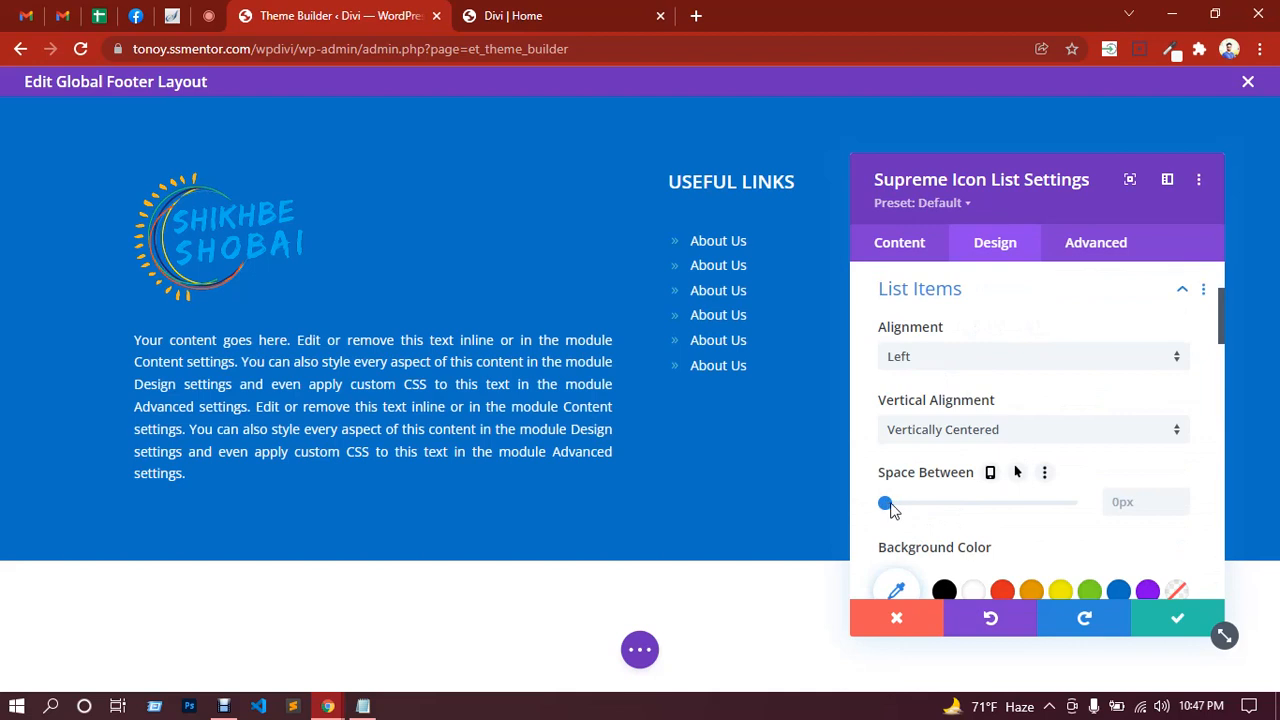
drag(891, 510, 909, 511)
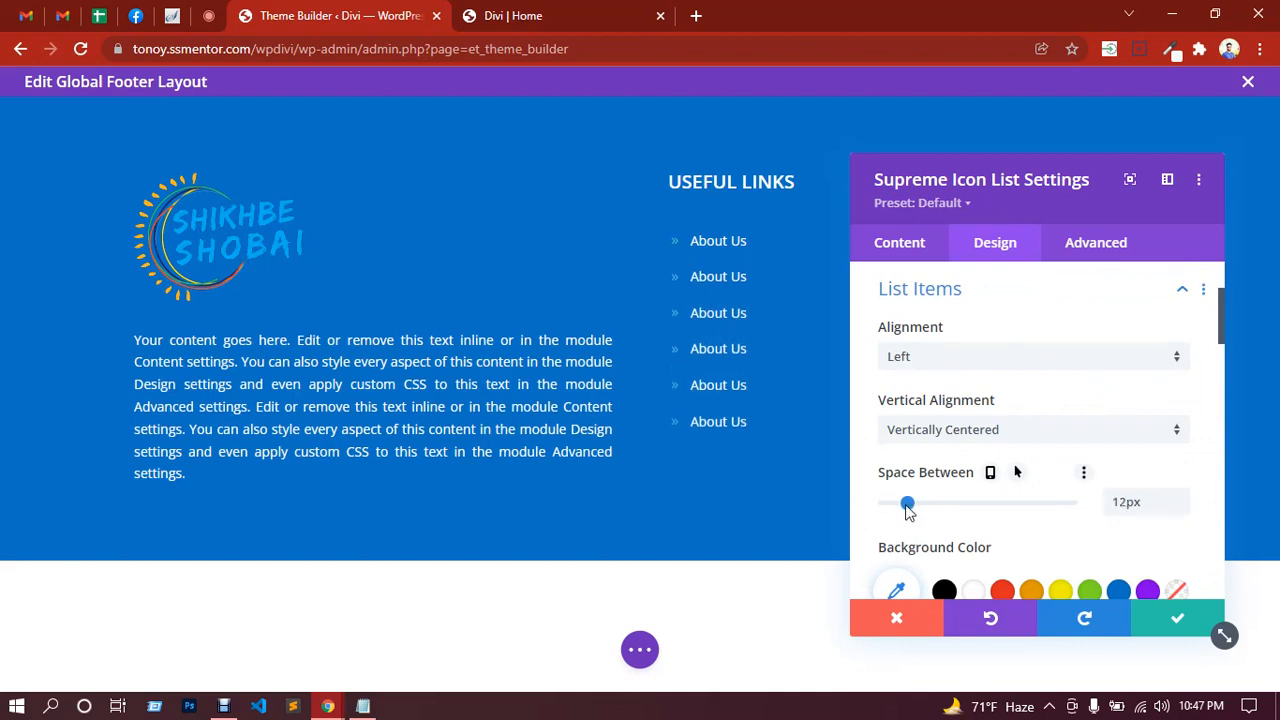
click(1124, 502)
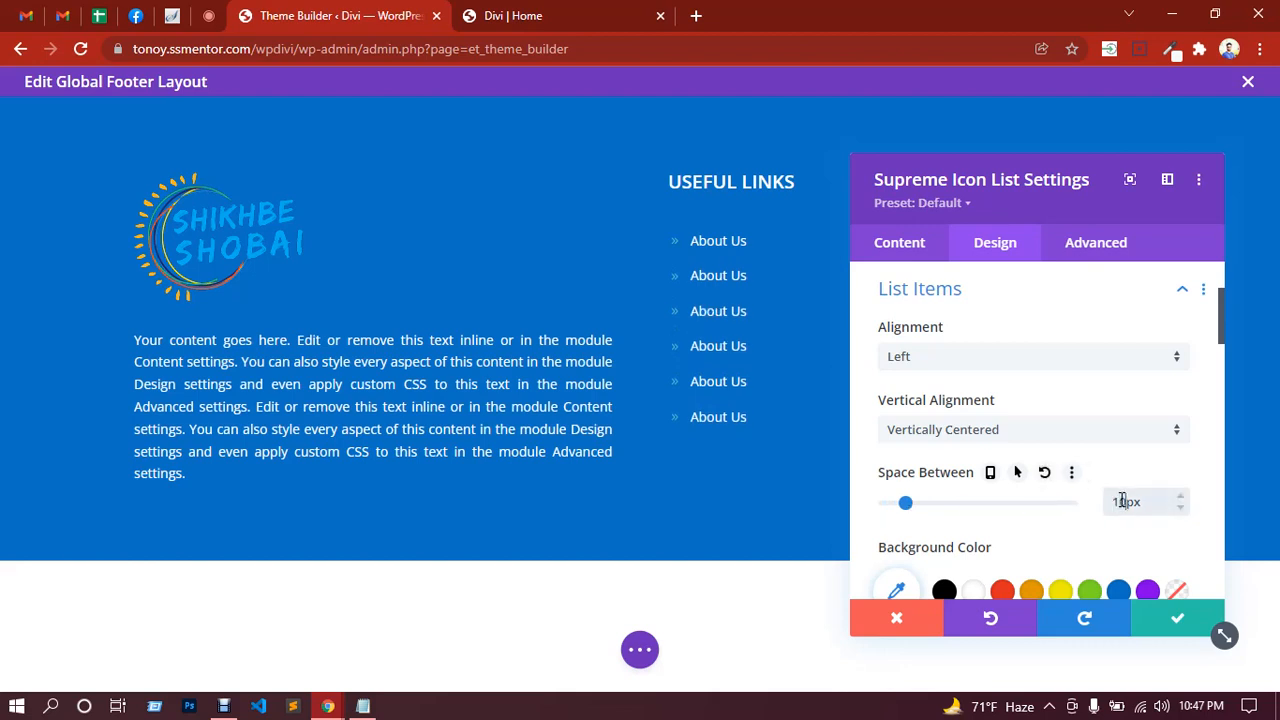
scroll(986, 451, down, 5)
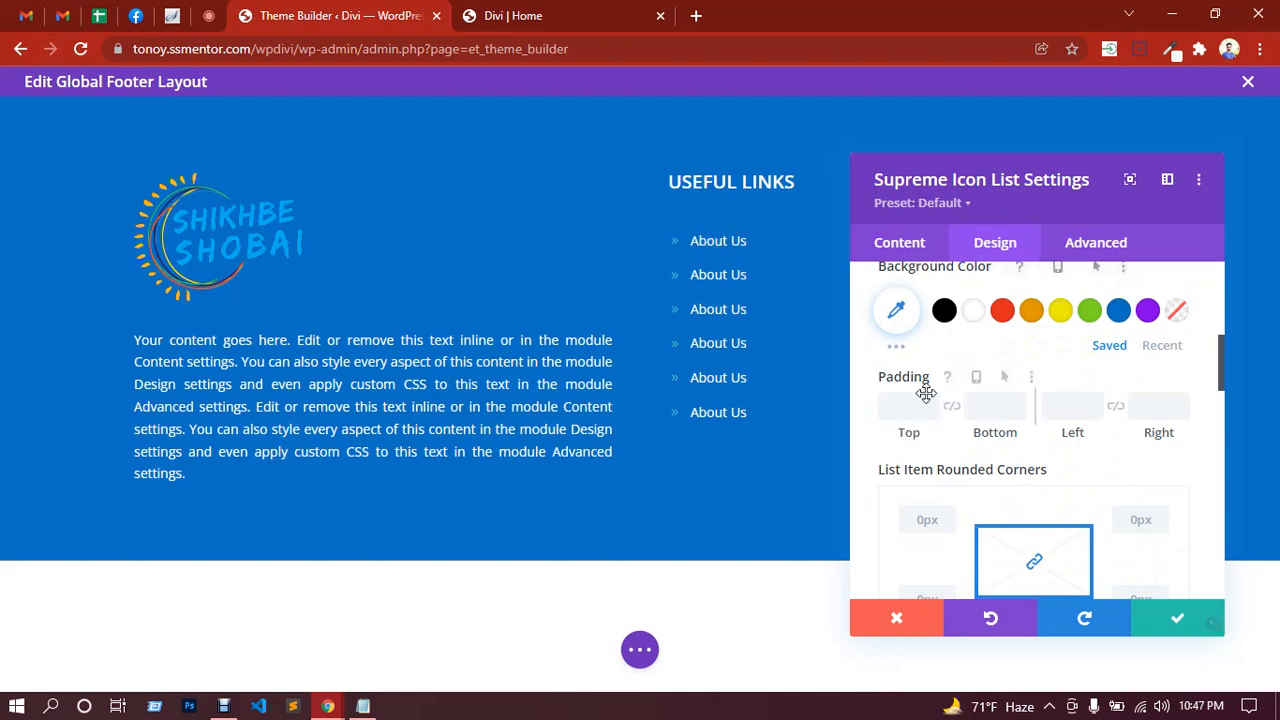
scroll(1012, 462, up, 2)
scroll(1008, 463, up, 3)
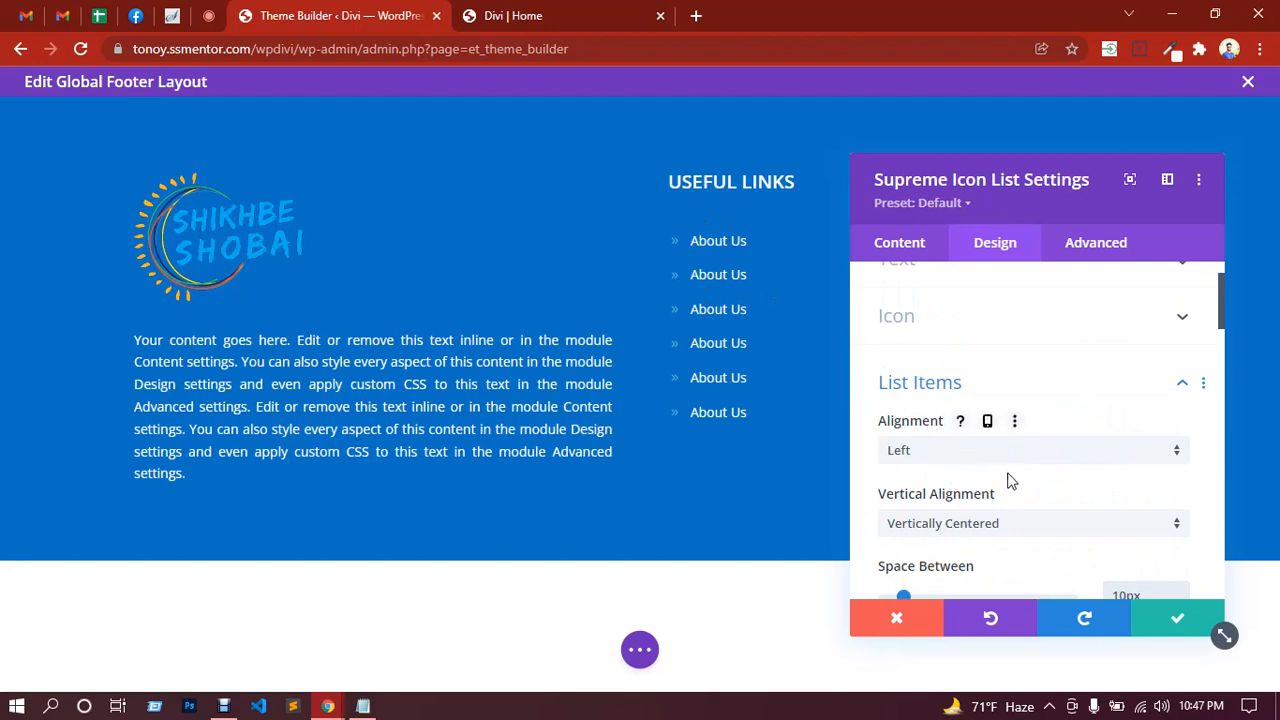
Step: Make the Useful Links bullet icons white
click(1180, 386)
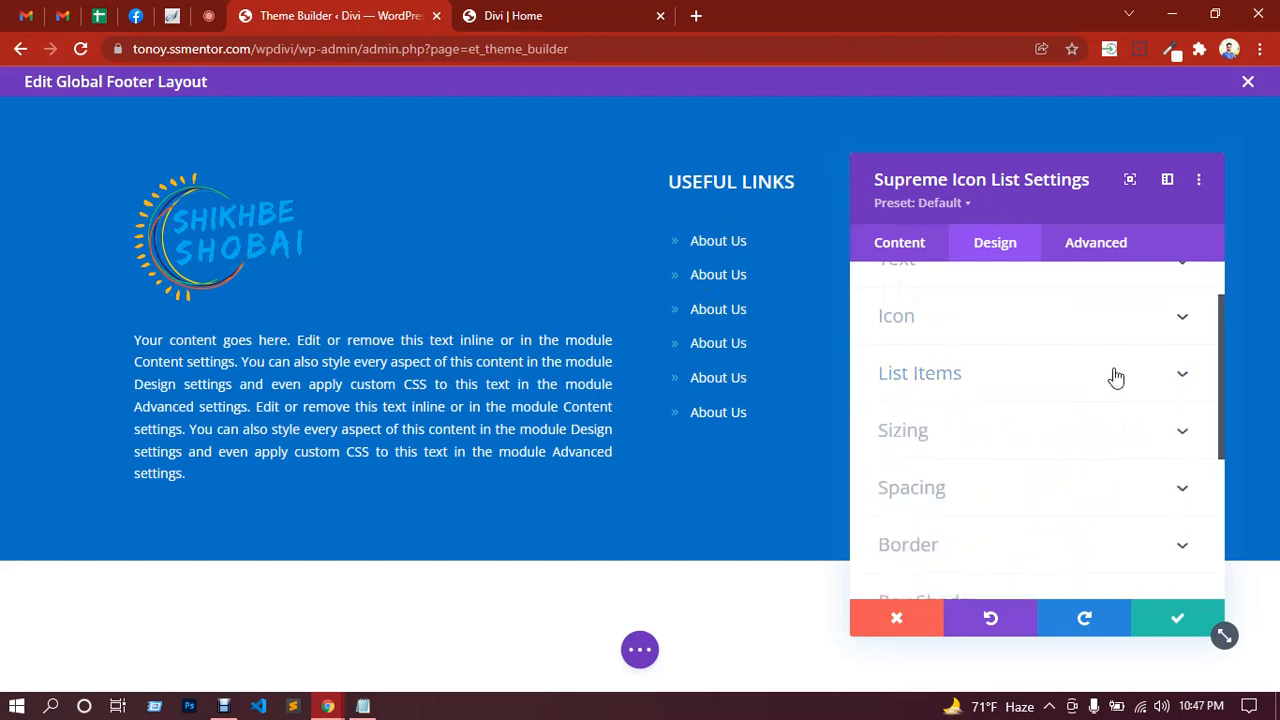
click(1002, 329)
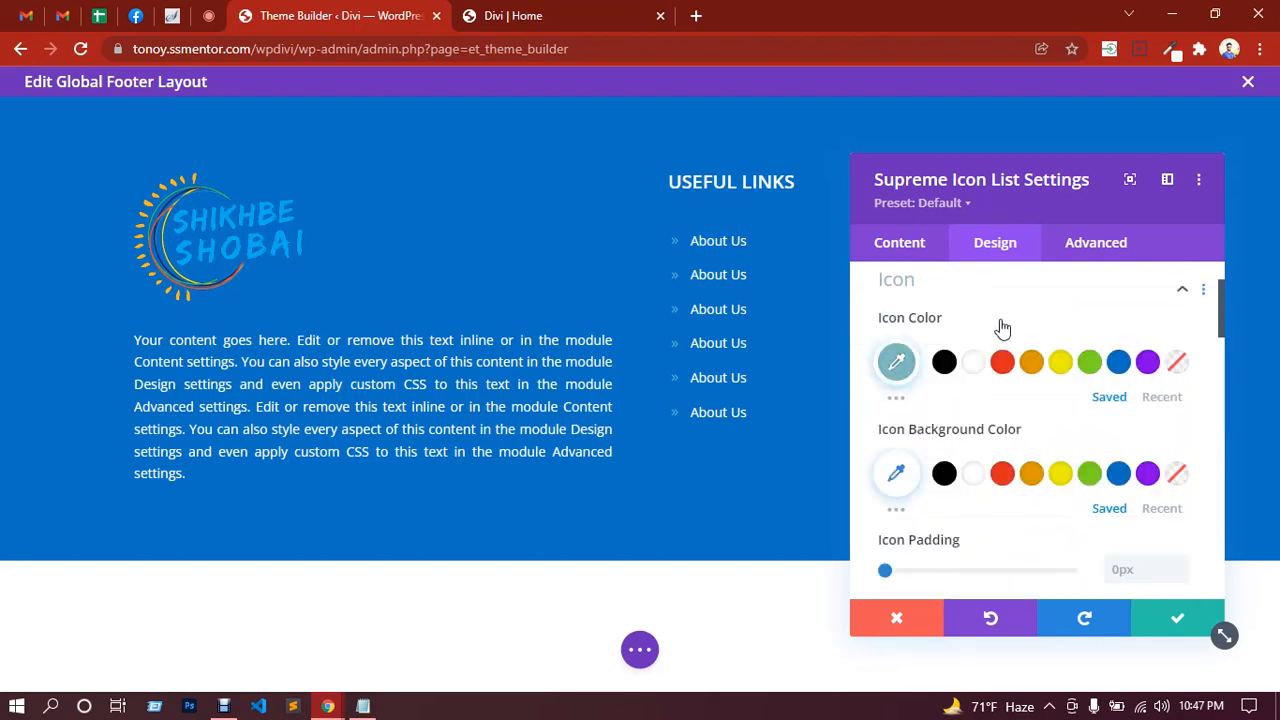
click(977, 380)
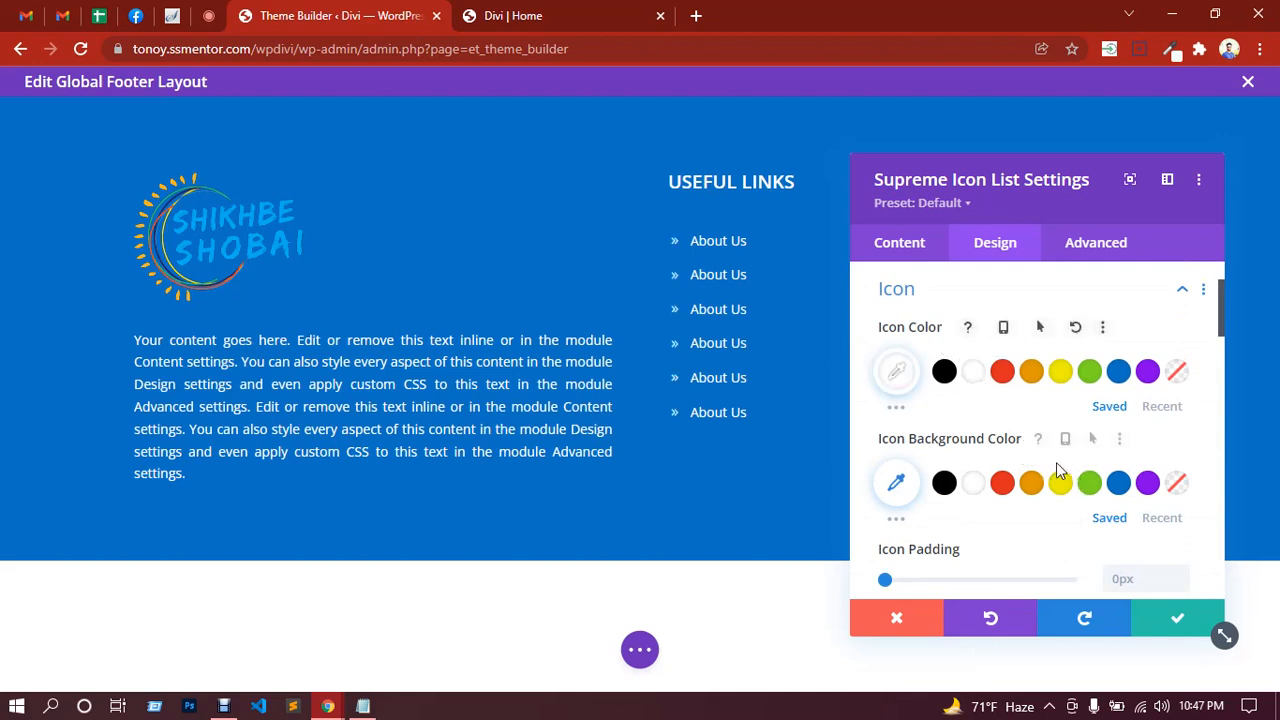
Step: Look through the Text and List Items option groups in the Design tab
scroll(996, 425, up, 2)
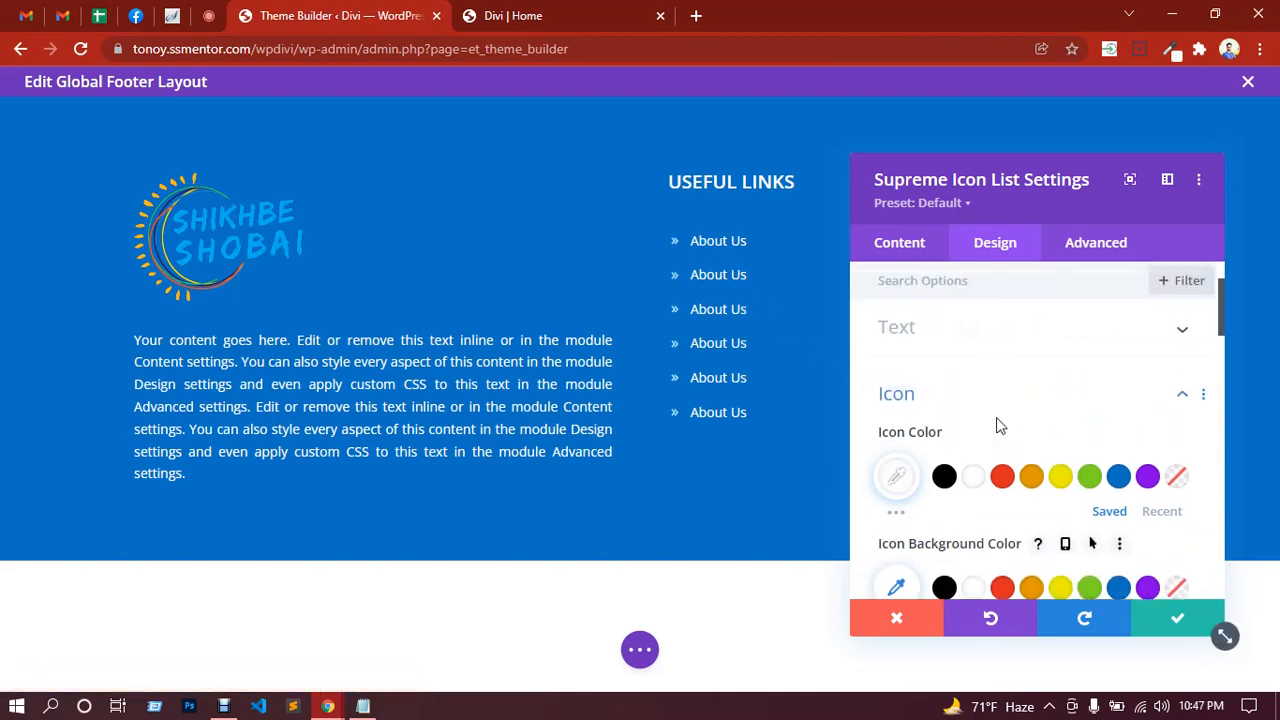
click(972, 340)
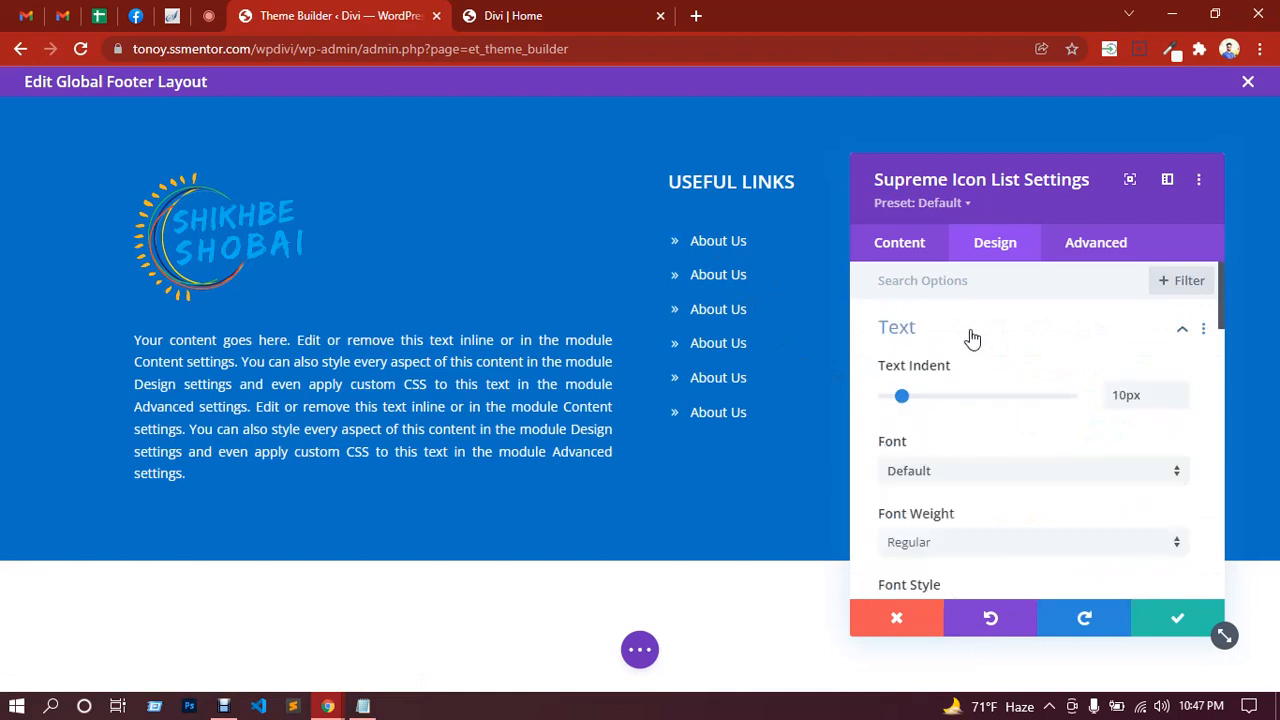
scroll(995, 443, down, 2)
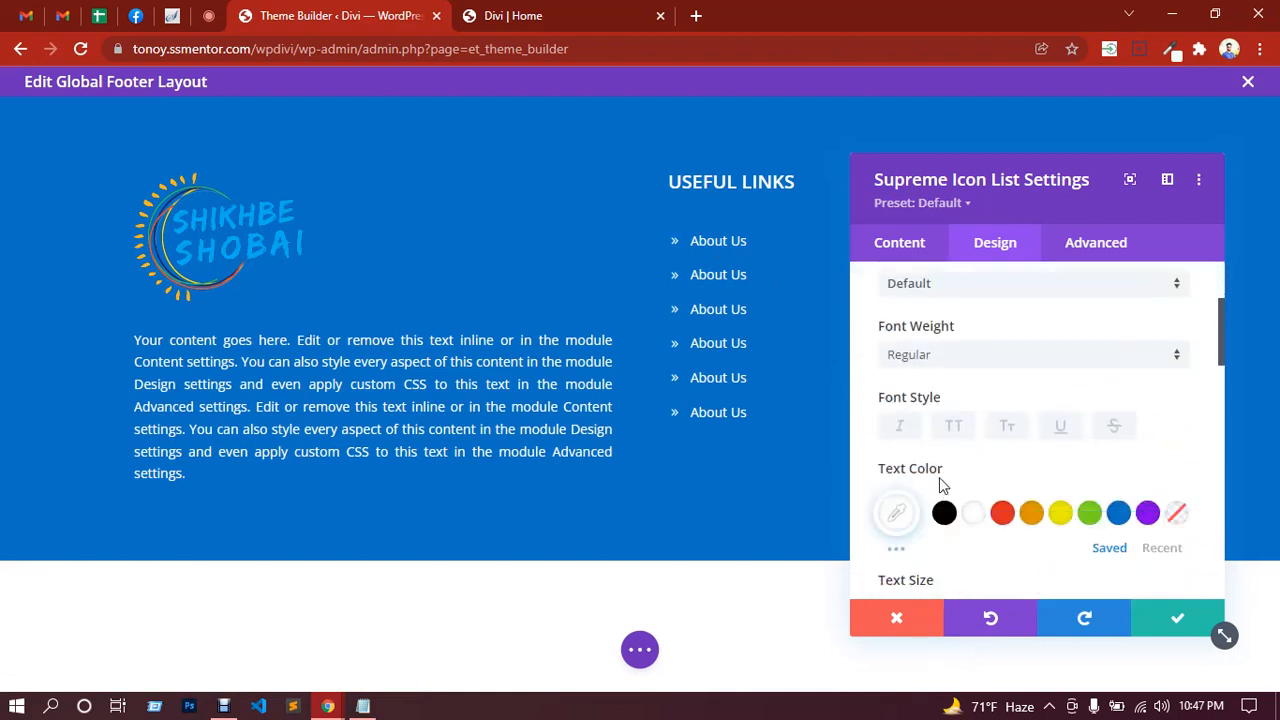
mouse_move(939, 477)
scroll(1018, 480, down, 4)
scroll(1022, 502, down, 1)
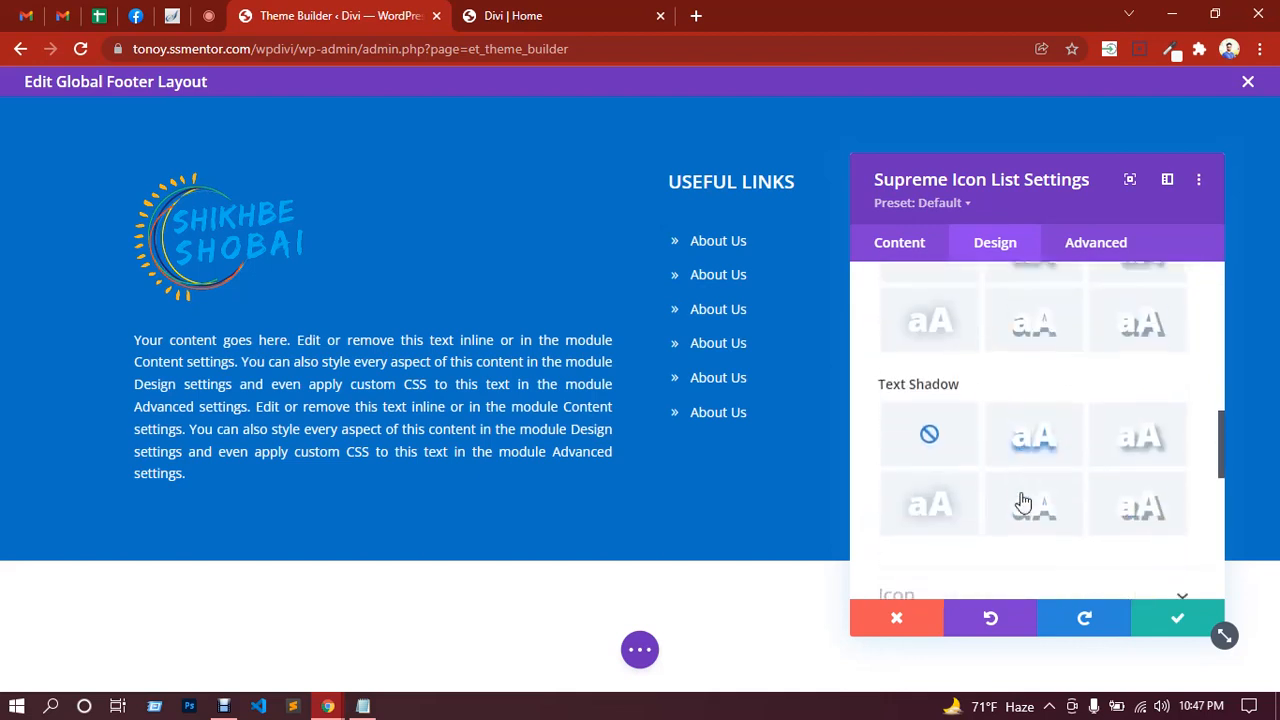
scroll(1022, 502, down, 2)
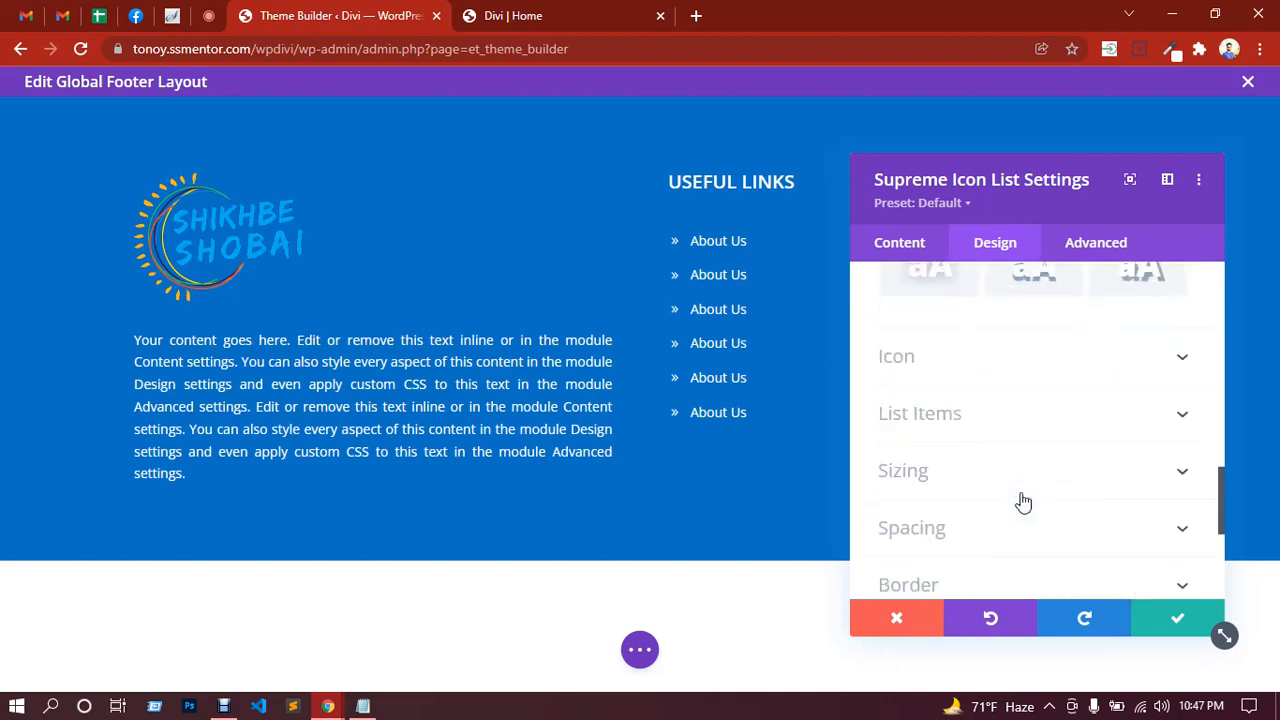
click(963, 428)
scroll(986, 449, down, 2)
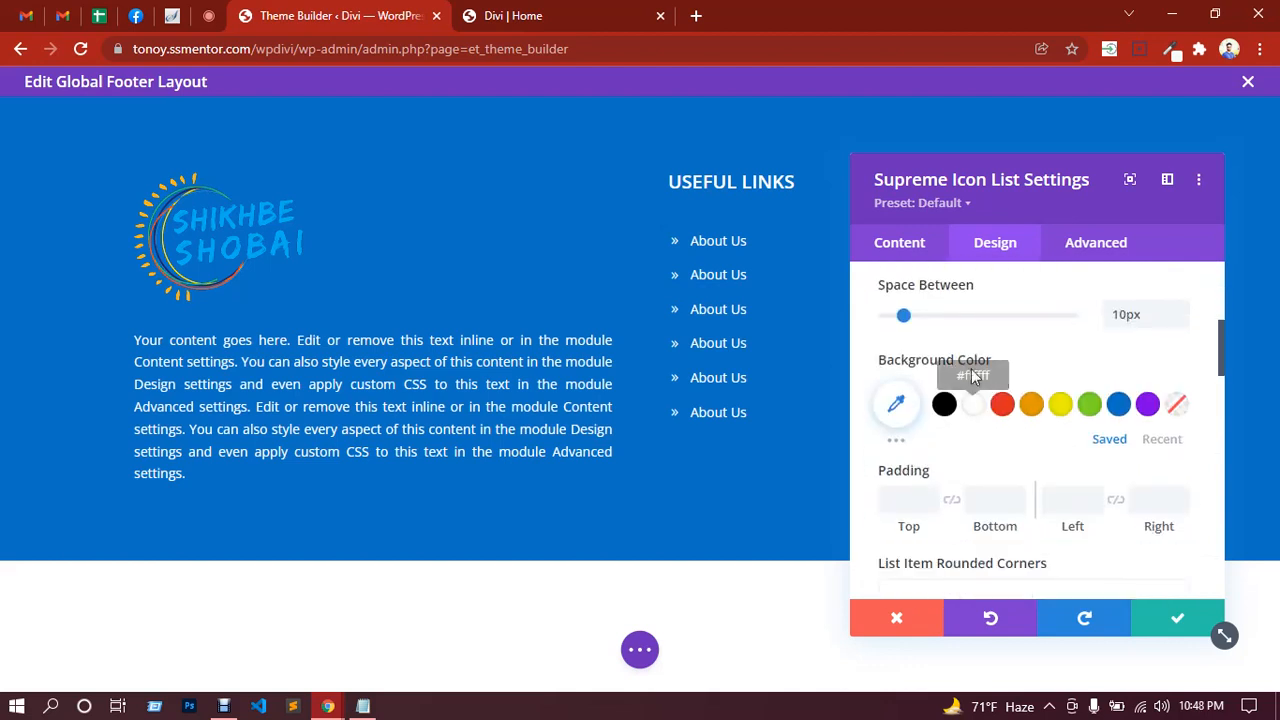
scroll(966, 442, down, 5)
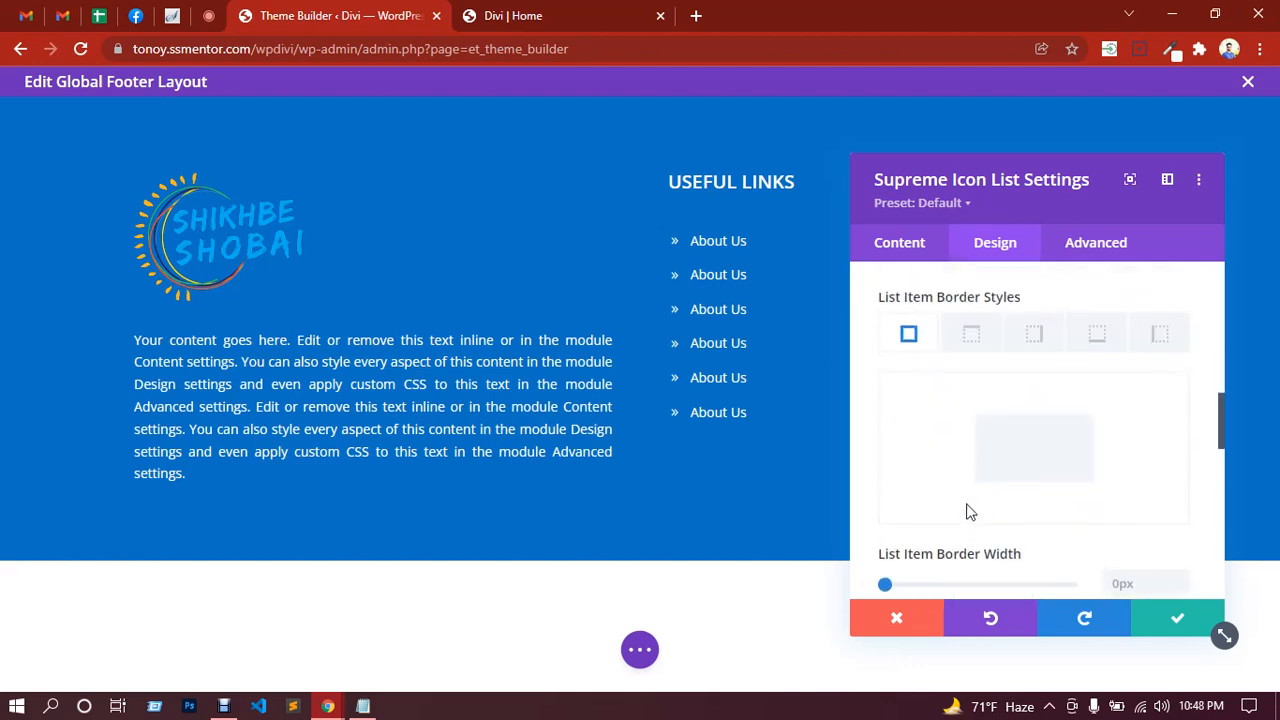
scroll(979, 505, down, 2)
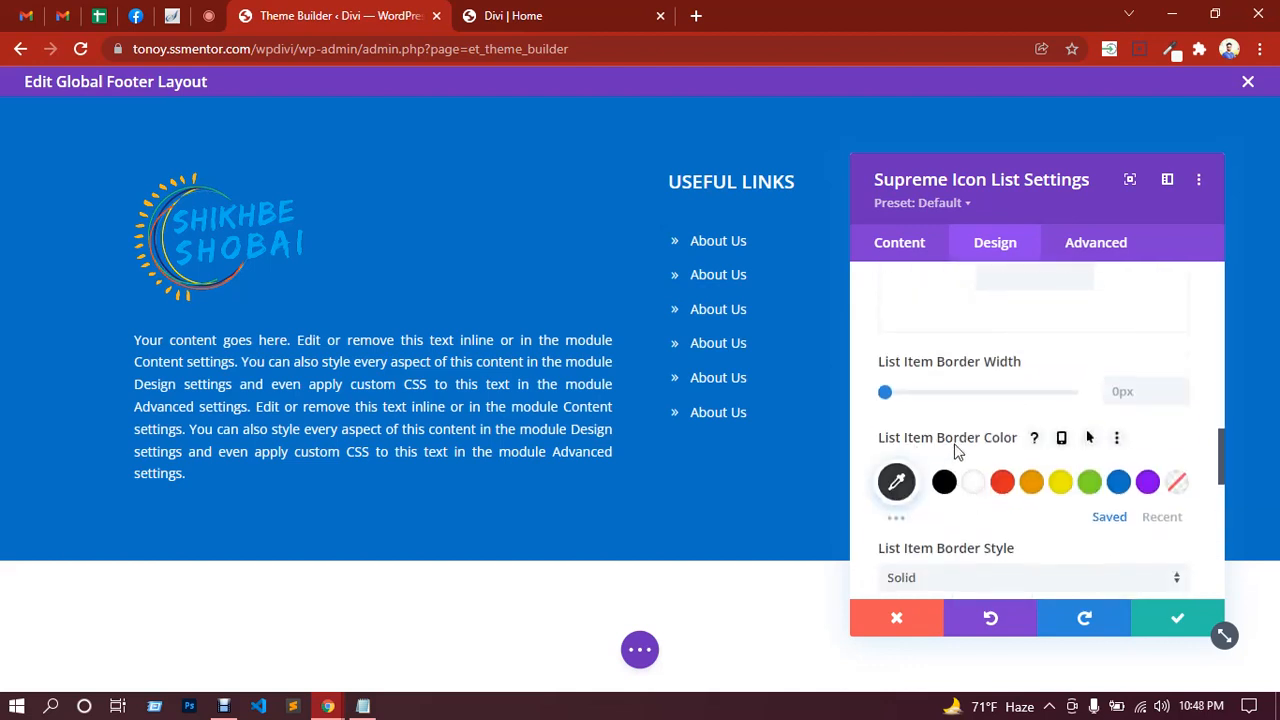
scroll(957, 451, down, 2)
scroll(945, 445, down, 3)
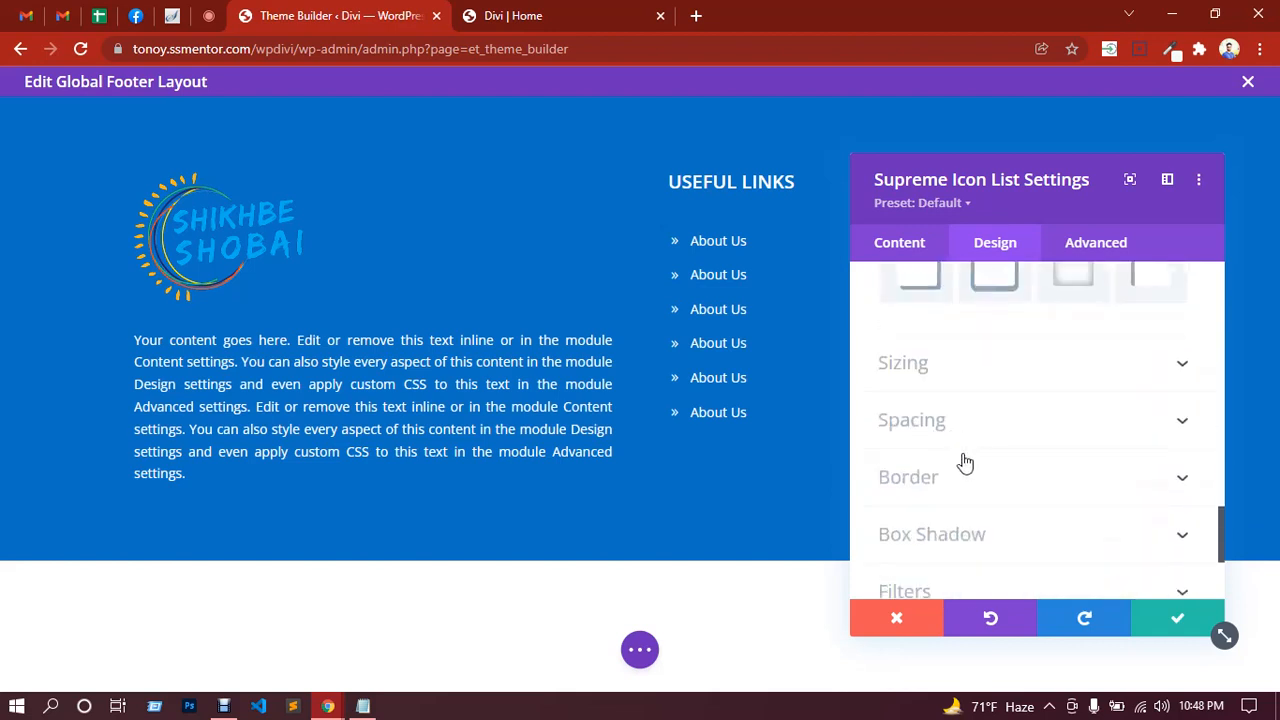
scroll(965, 462, up, 3)
scroll(986, 420, up, 10)
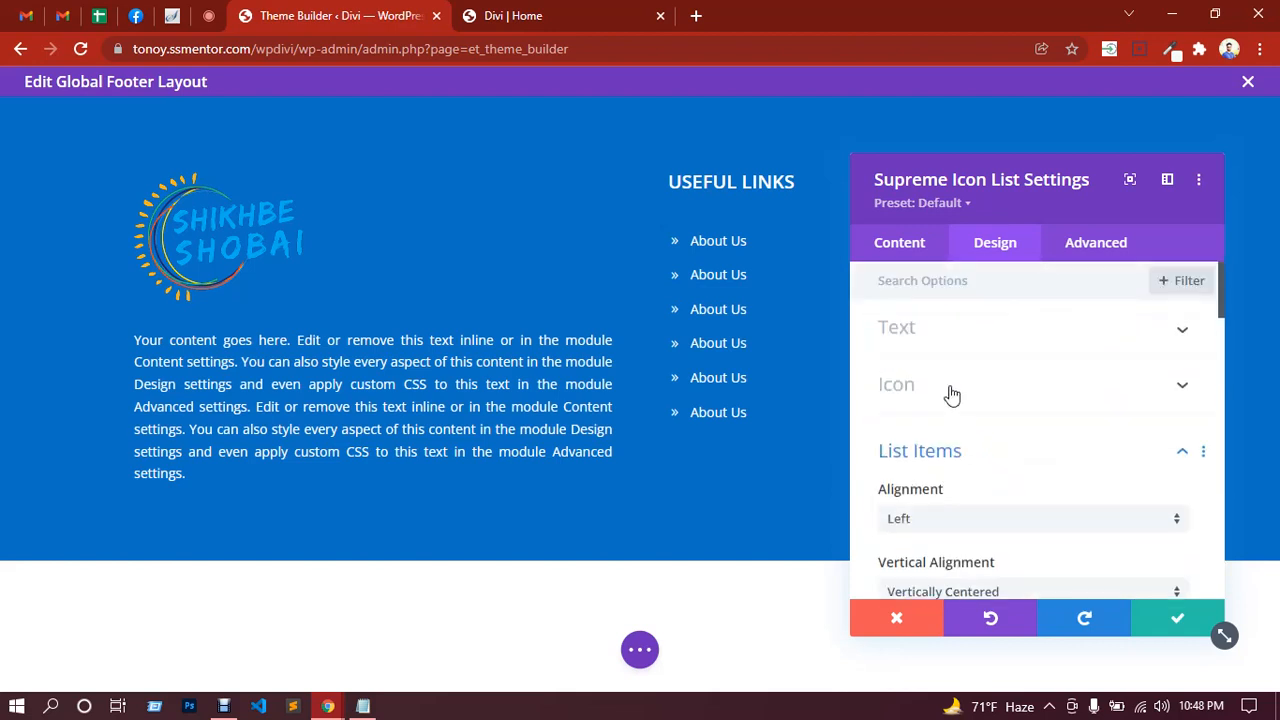
Step: Give the link text a yellow #edf000 hover colour and save the icon list settings
click(978, 338)
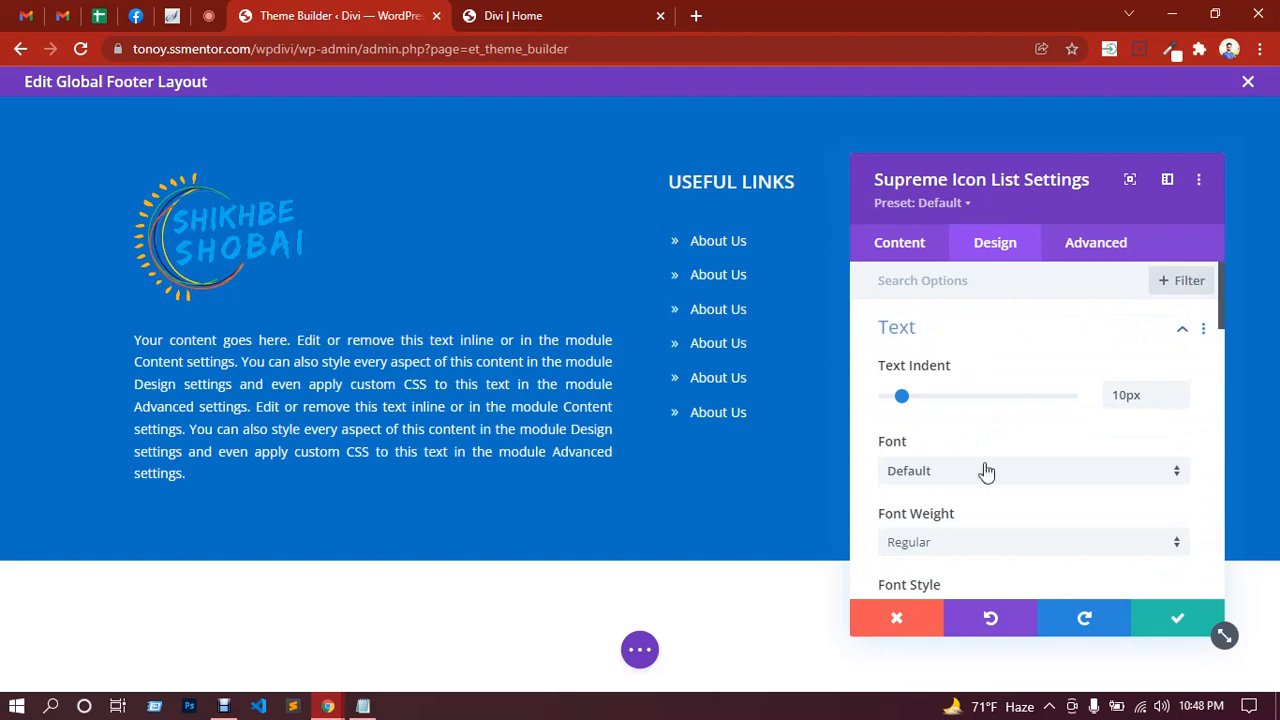
scroll(985, 470, down, 3)
mouse_move(957, 380)
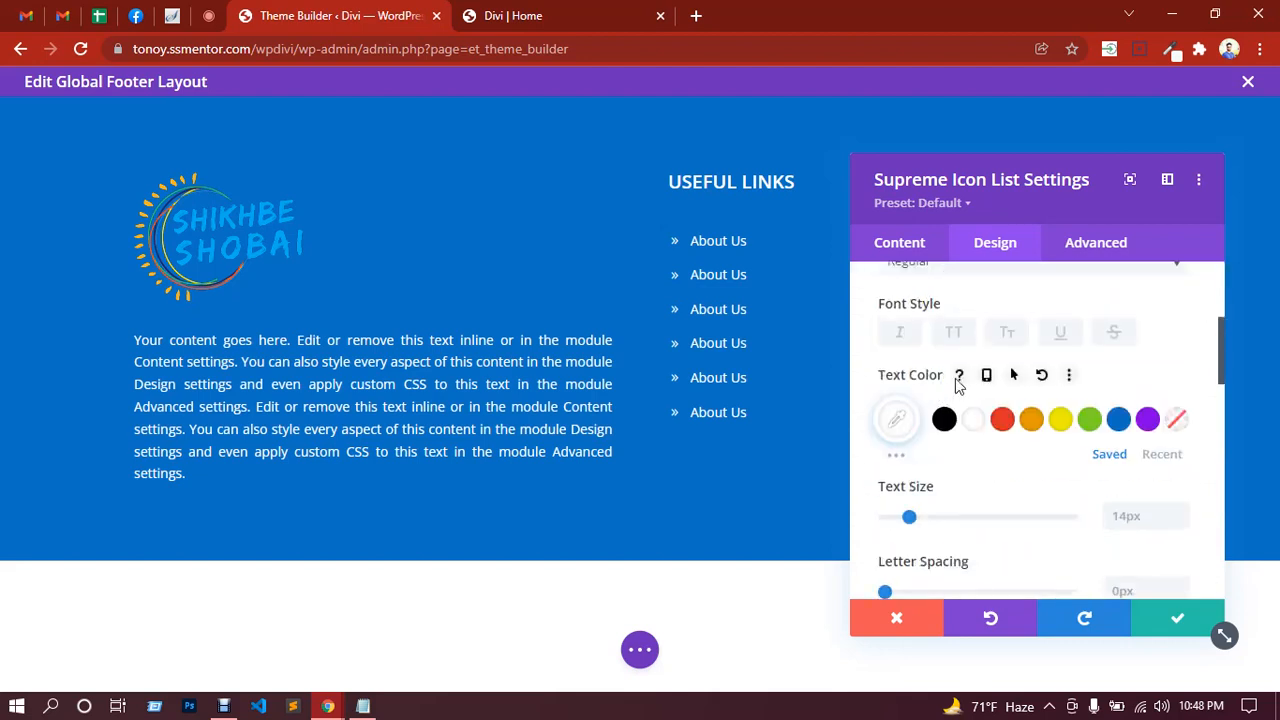
click(1014, 378)
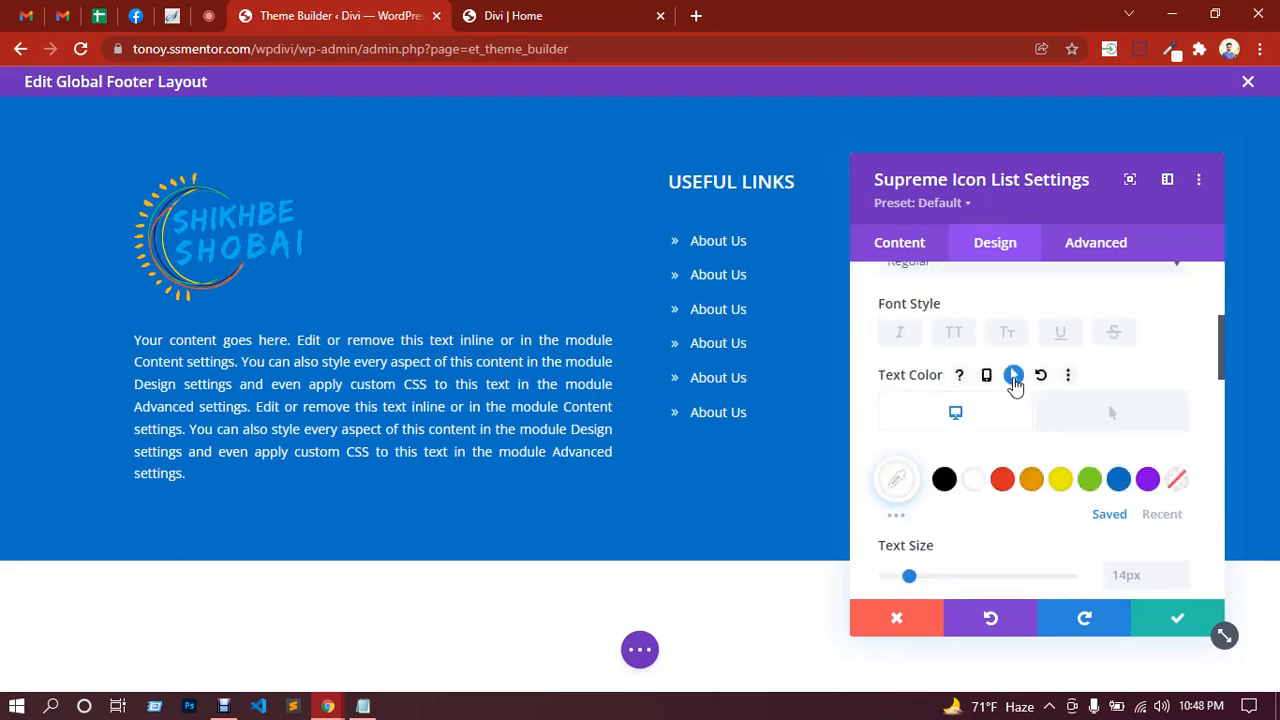
click(1100, 422)
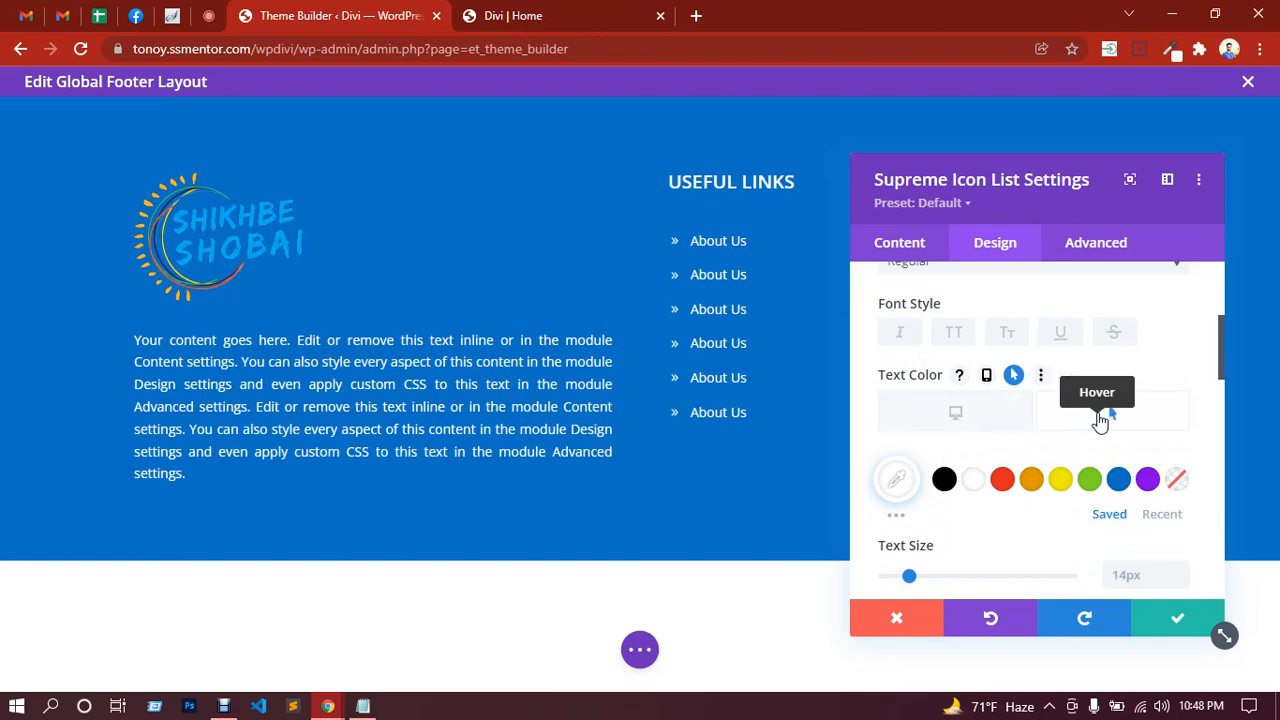
click(1061, 481)
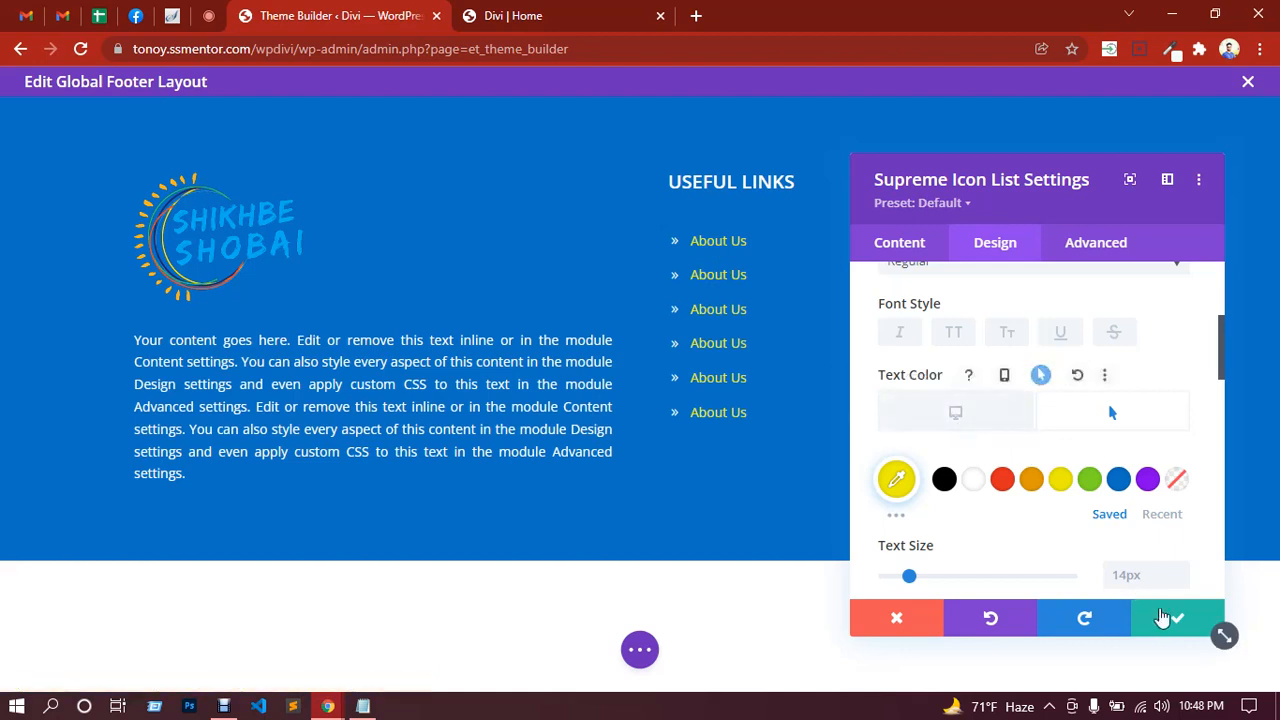
click(1163, 617)
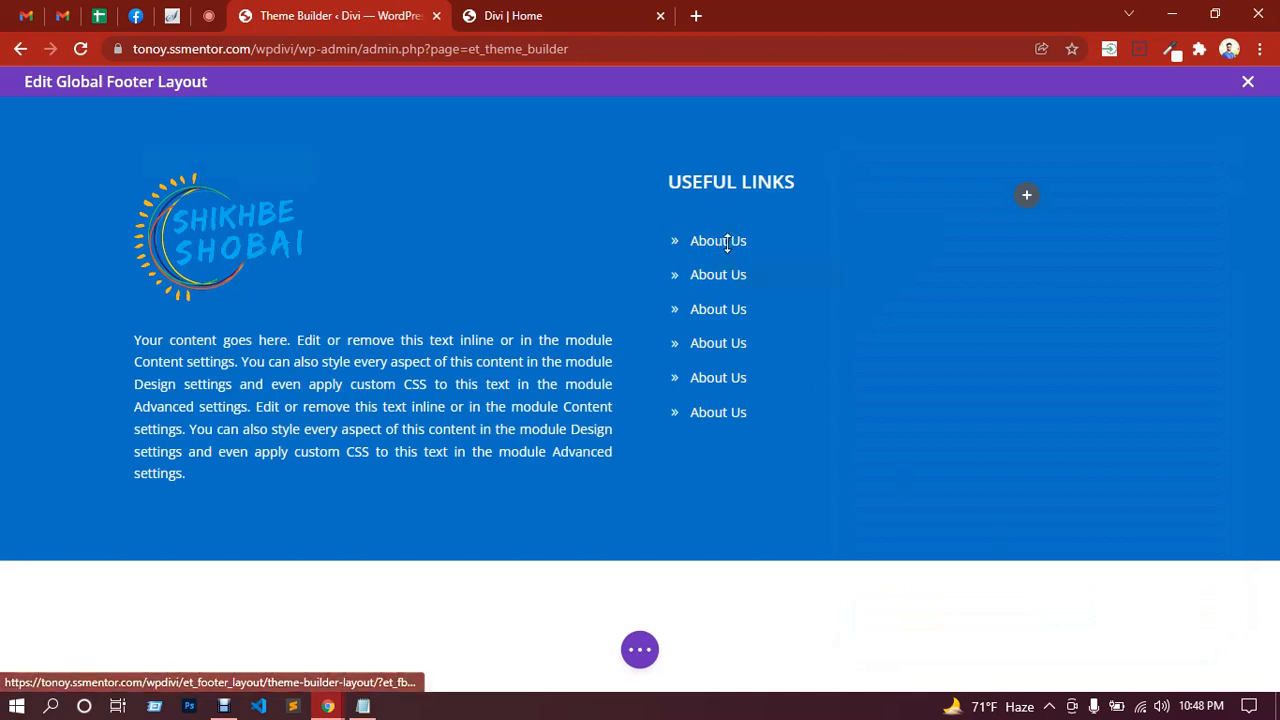
Step: Reopen the Useful Links list, set its icon hover colour to yellow #edf000, and save
drag(729, 309, 717, 261)
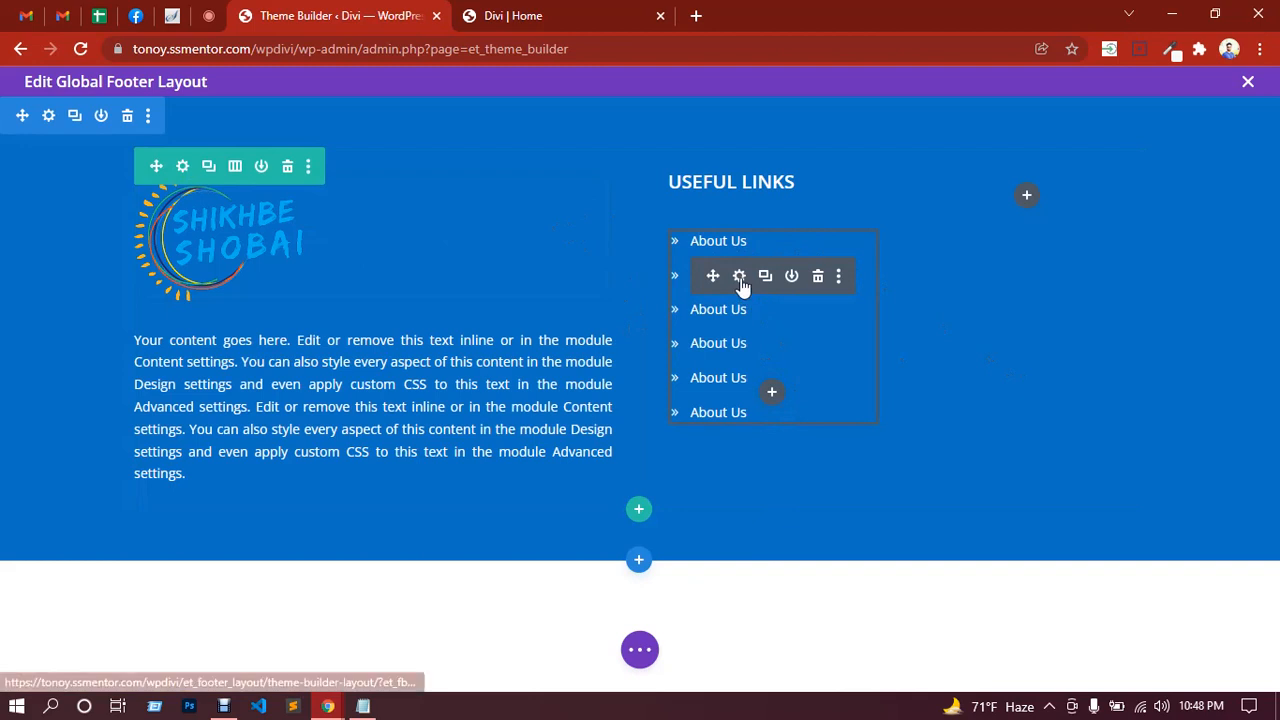
click(740, 278)
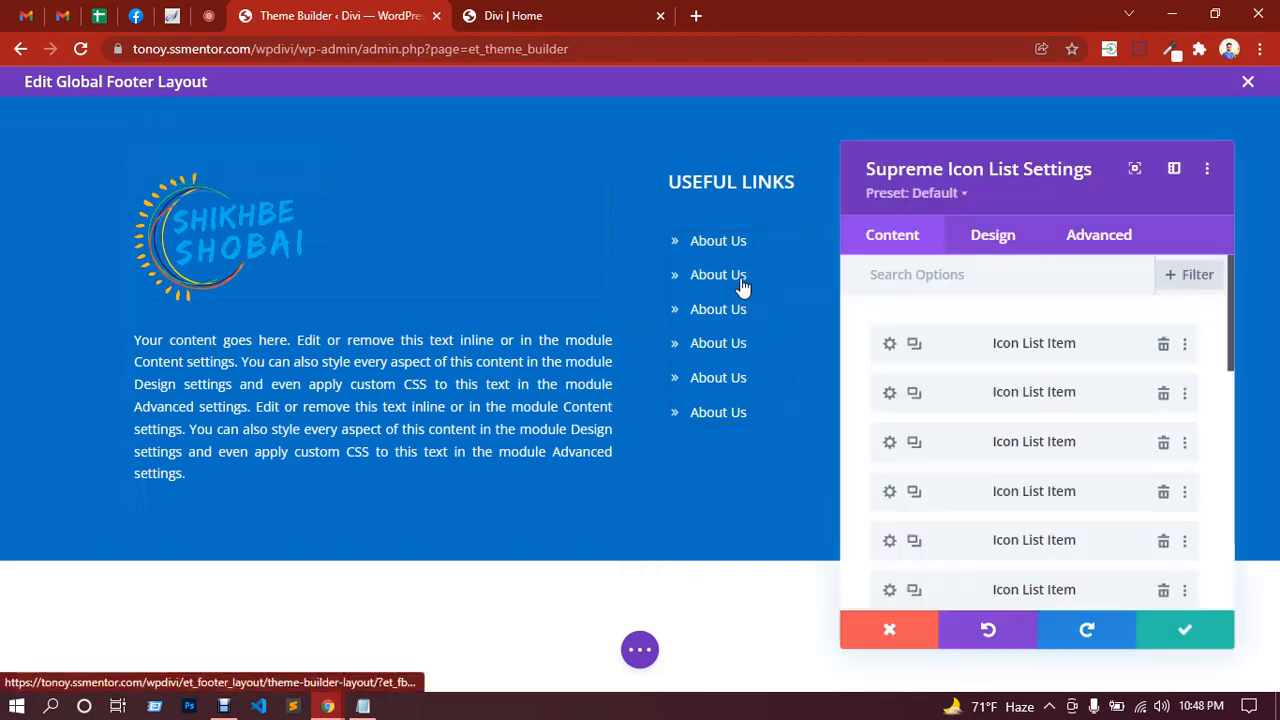
click(1001, 252)
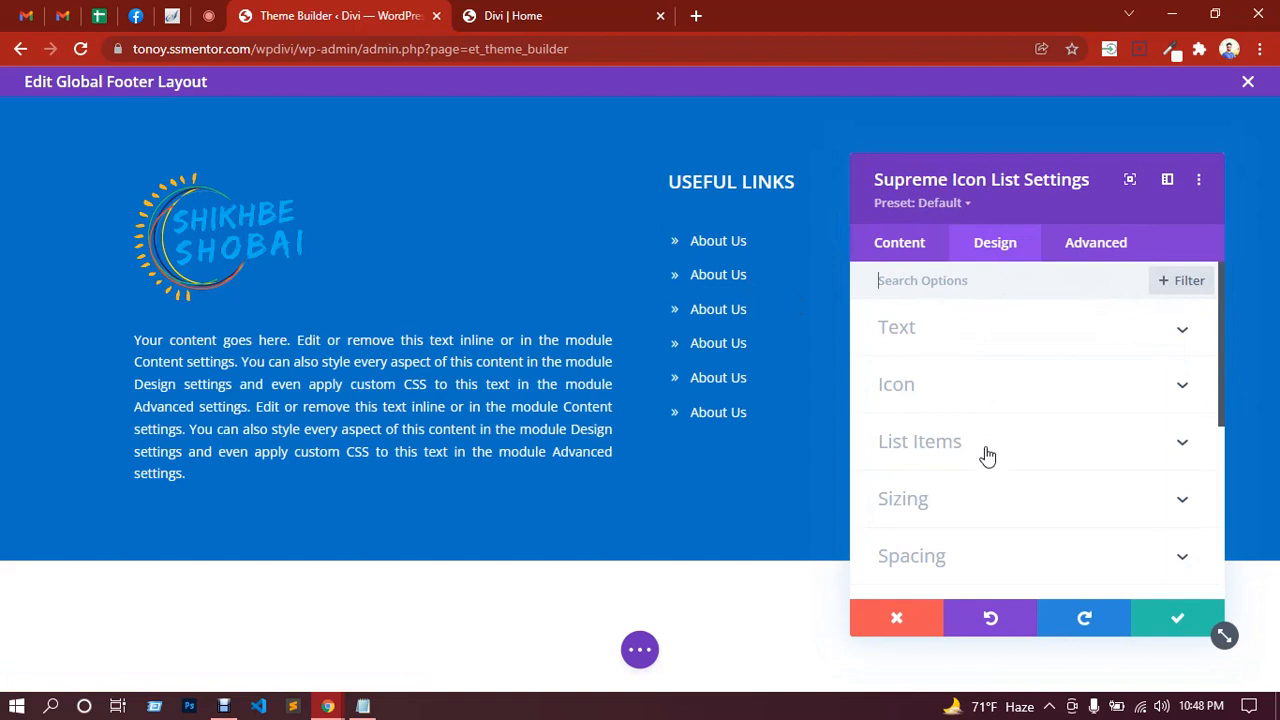
scroll(986, 451, down, 5)
scroll(986, 455, up, 5)
click(953, 390)
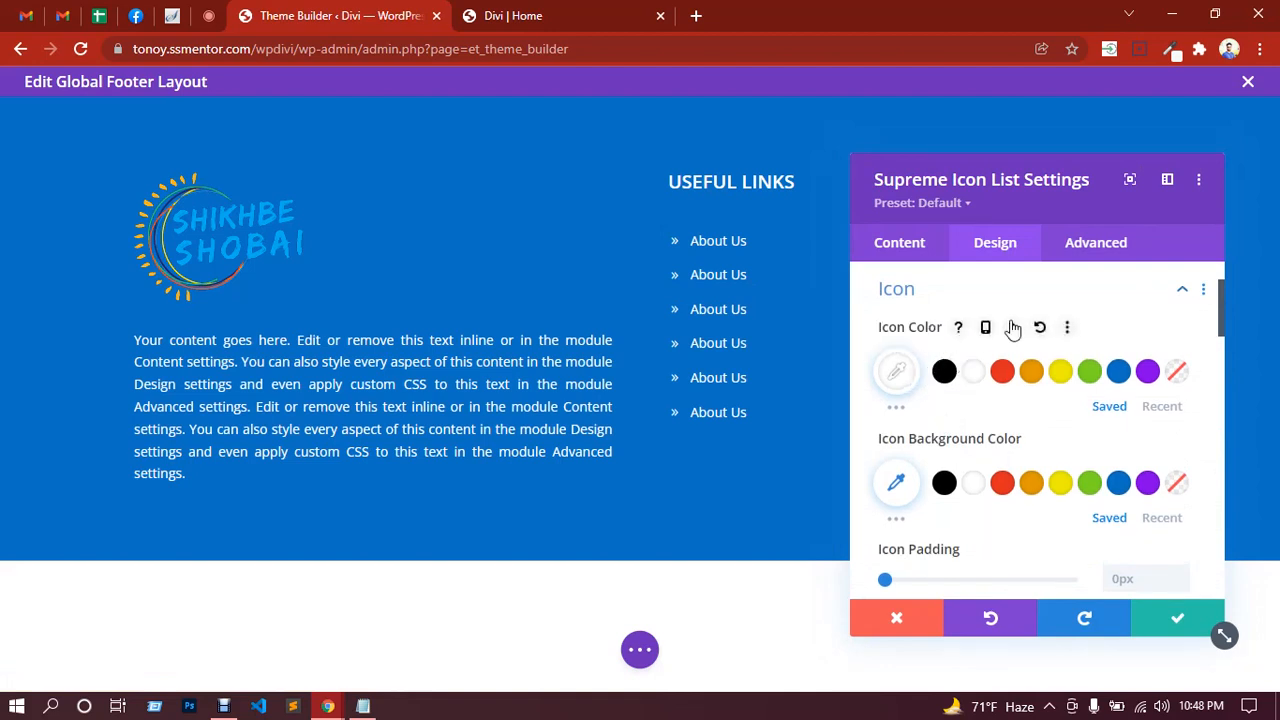
click(1013, 327)
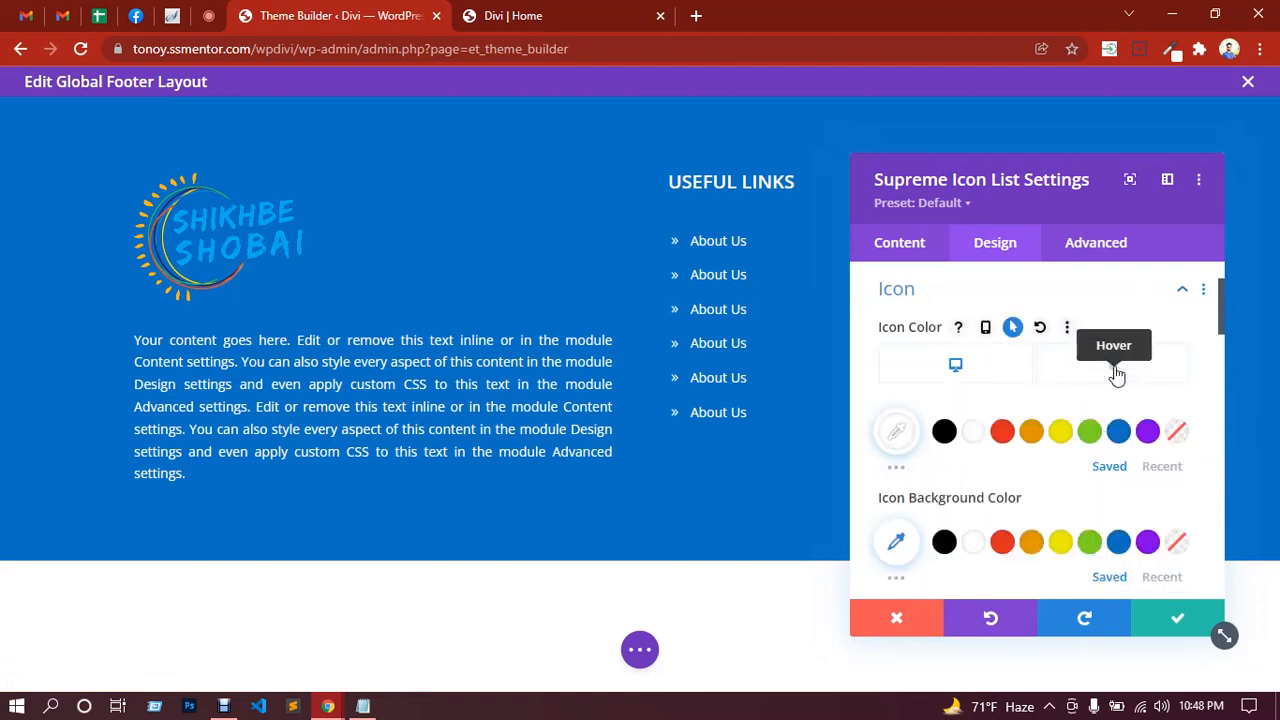
click(1117, 372)
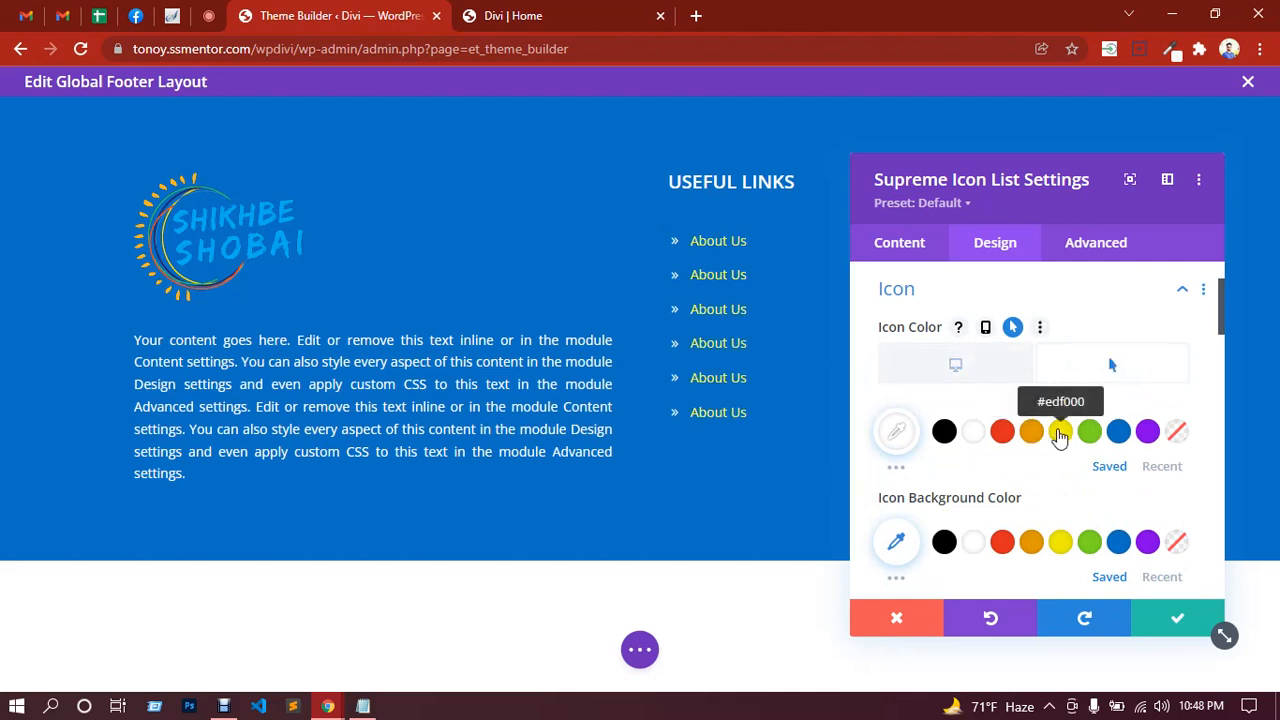
click(1060, 433)
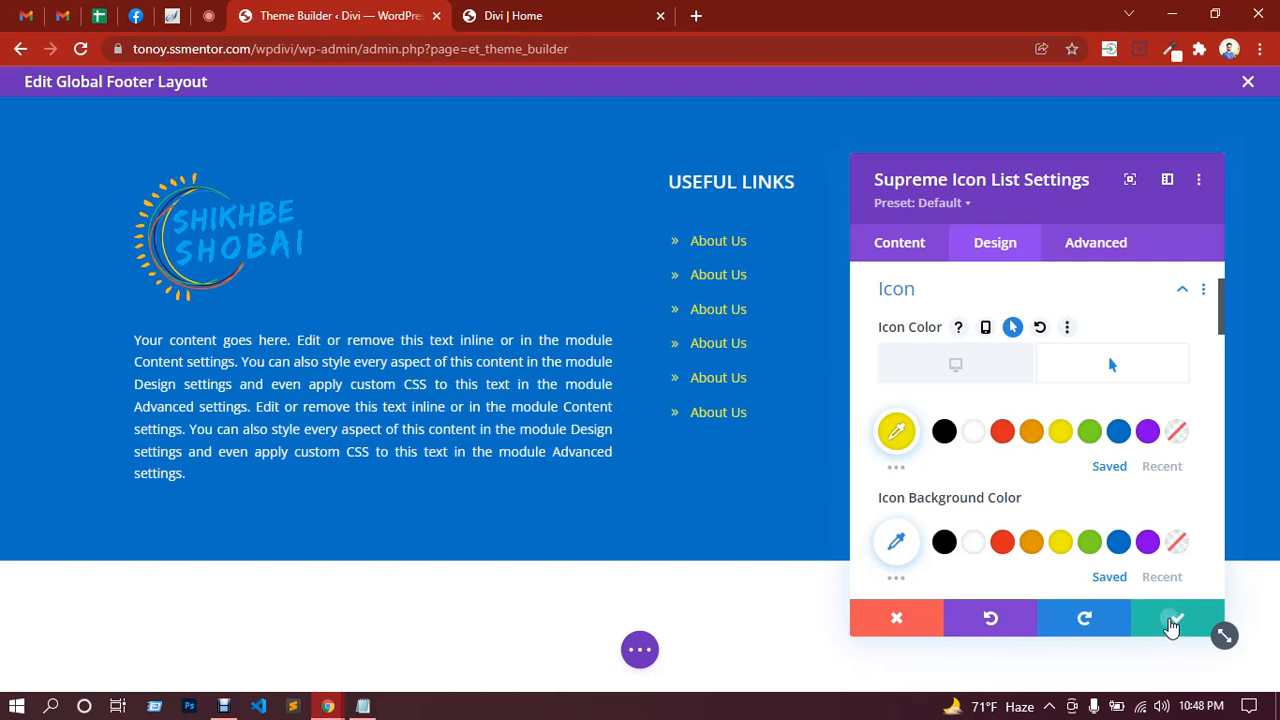
click(1172, 622)
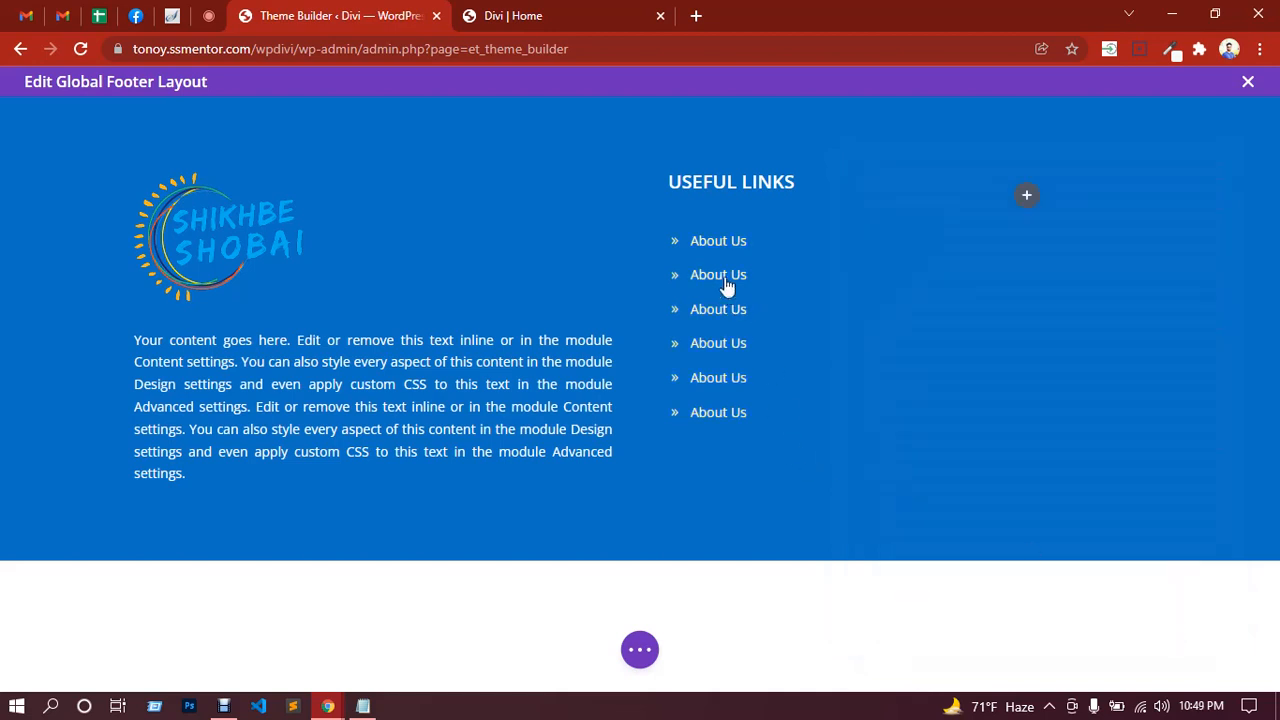
Step: Copy the USEFUL LINKS heading and its six-link About Us list into the third column
click(640, 651)
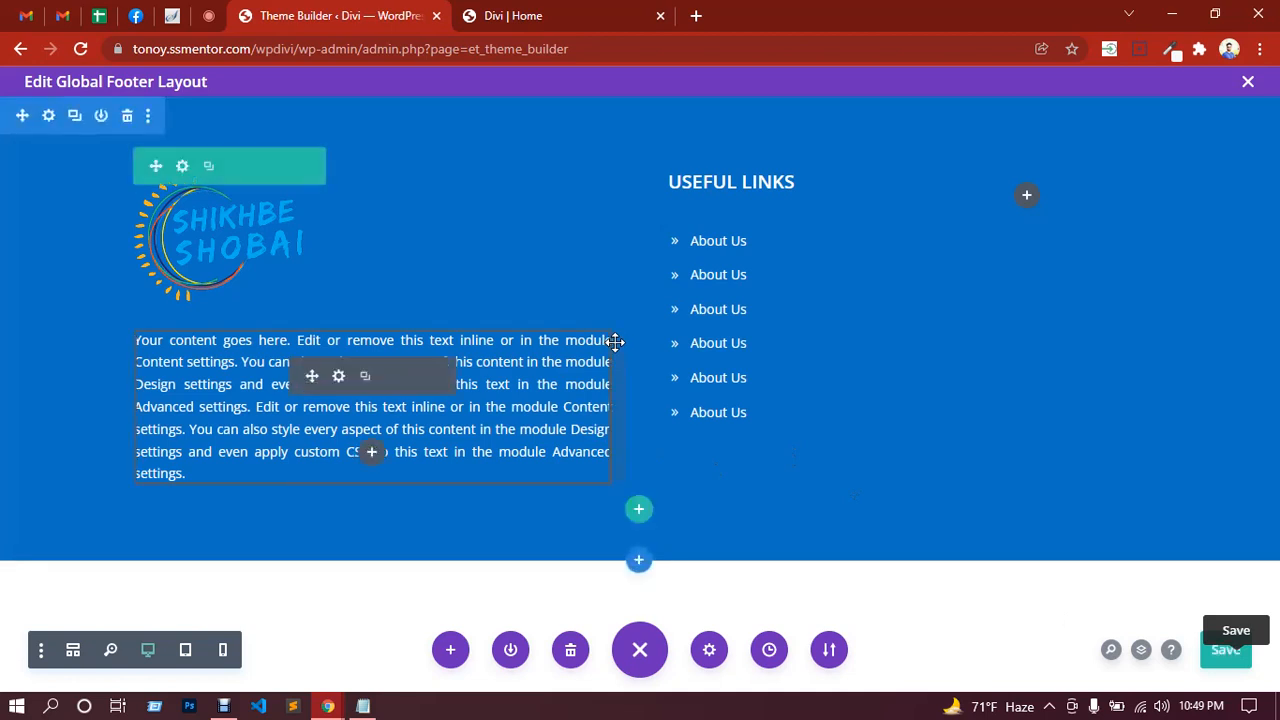
right_click(708, 181)
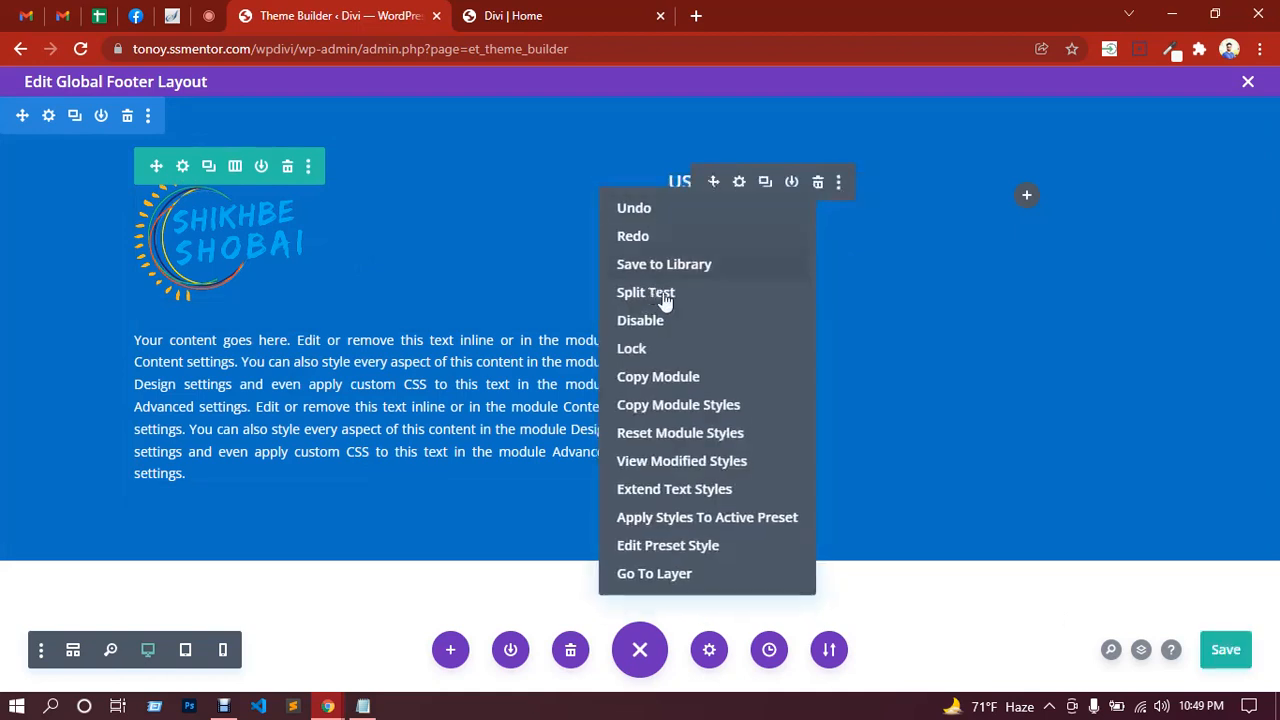
click(870, 292)
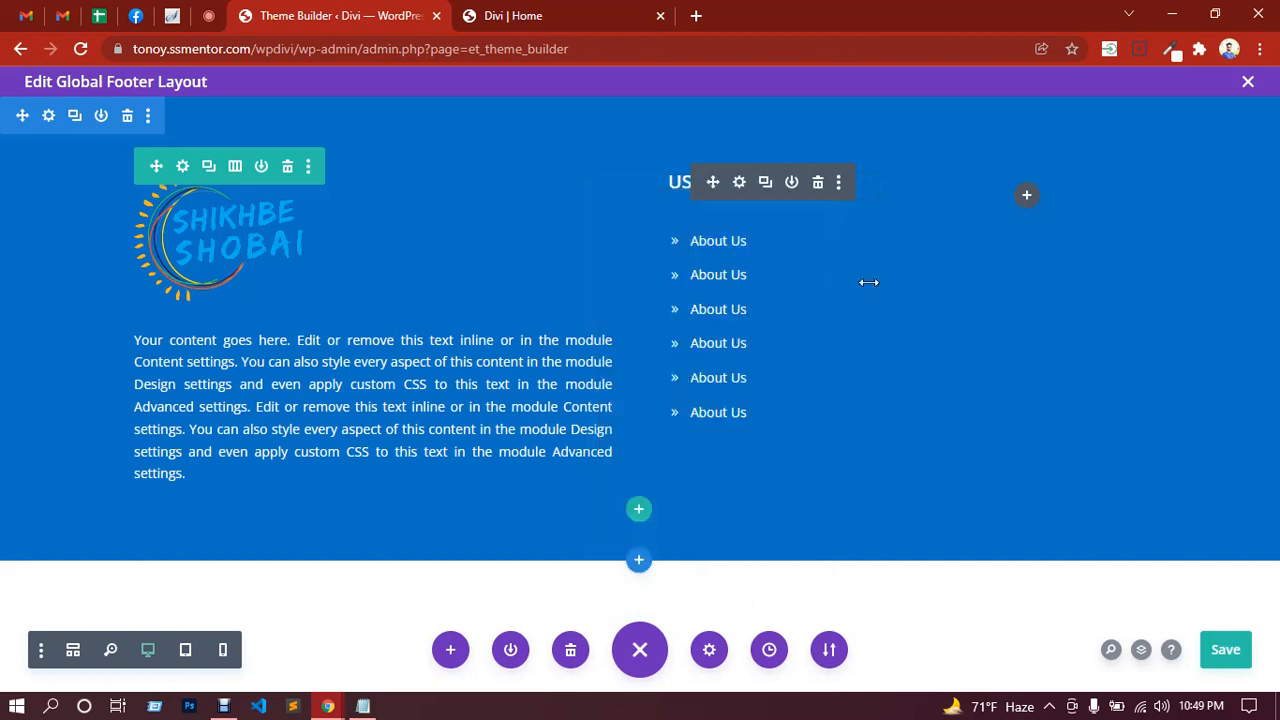
click(766, 188)
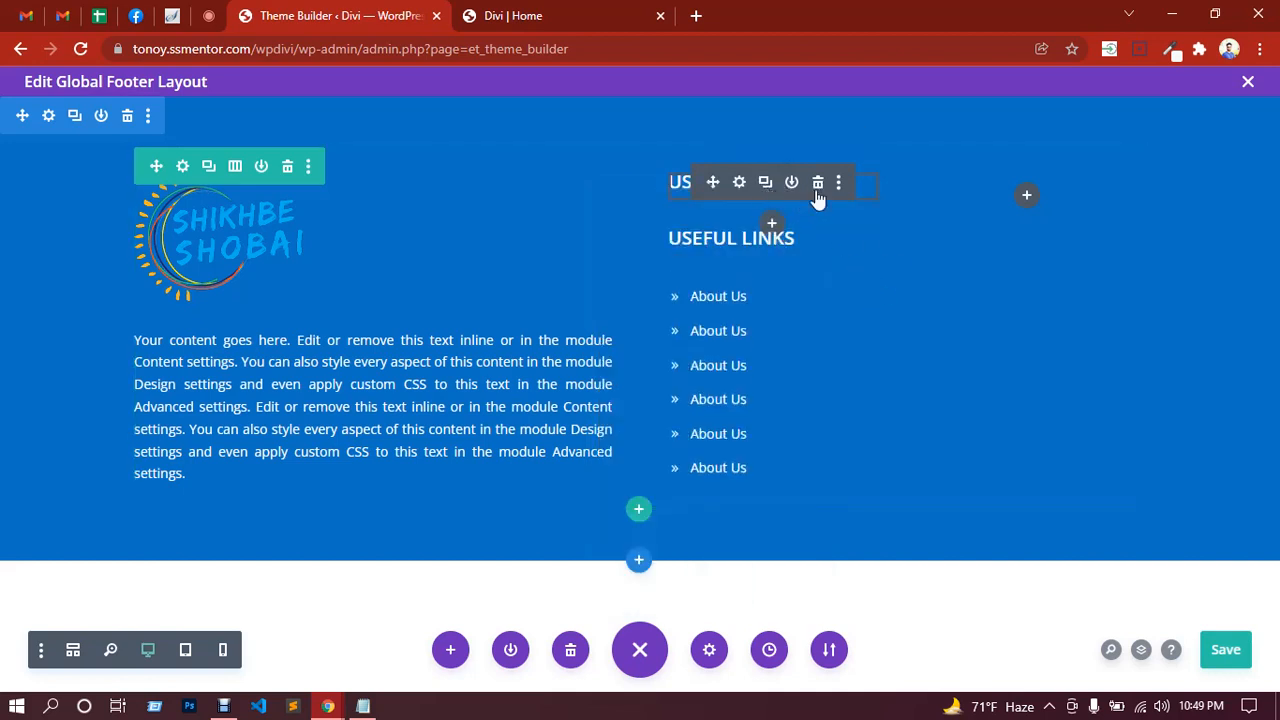
key(ctrl+z)
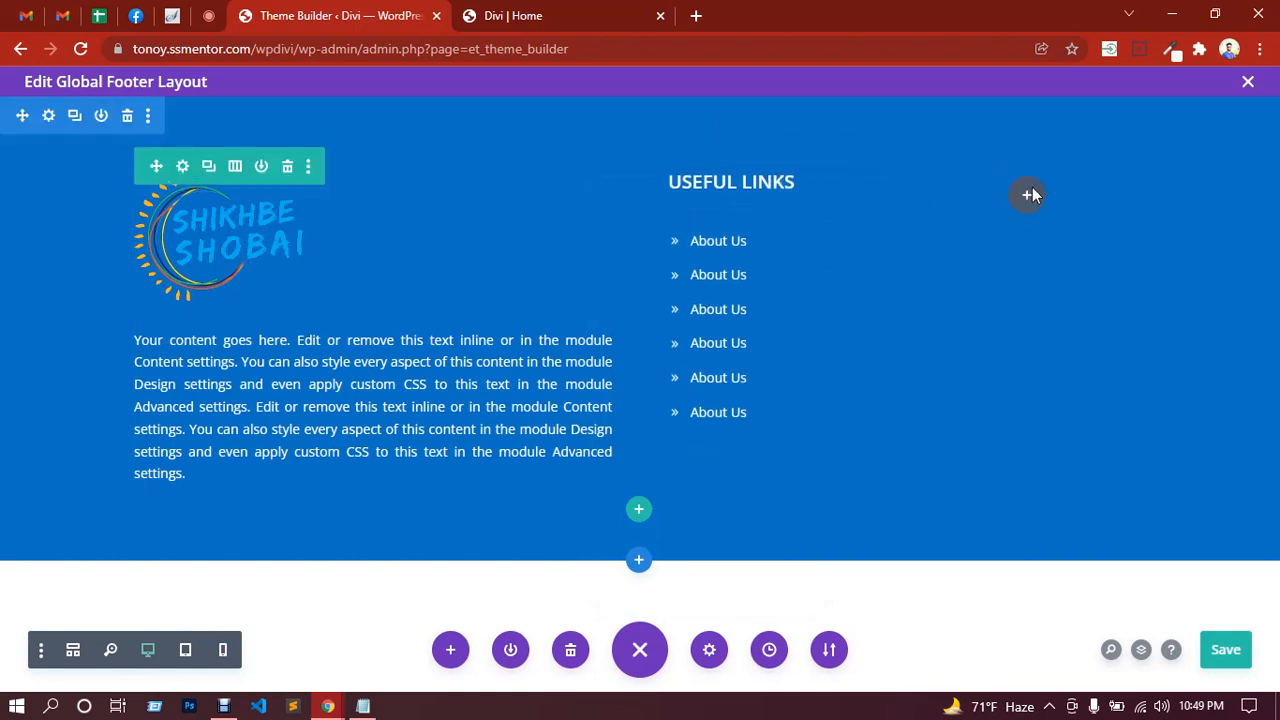
key(ctrl+v)
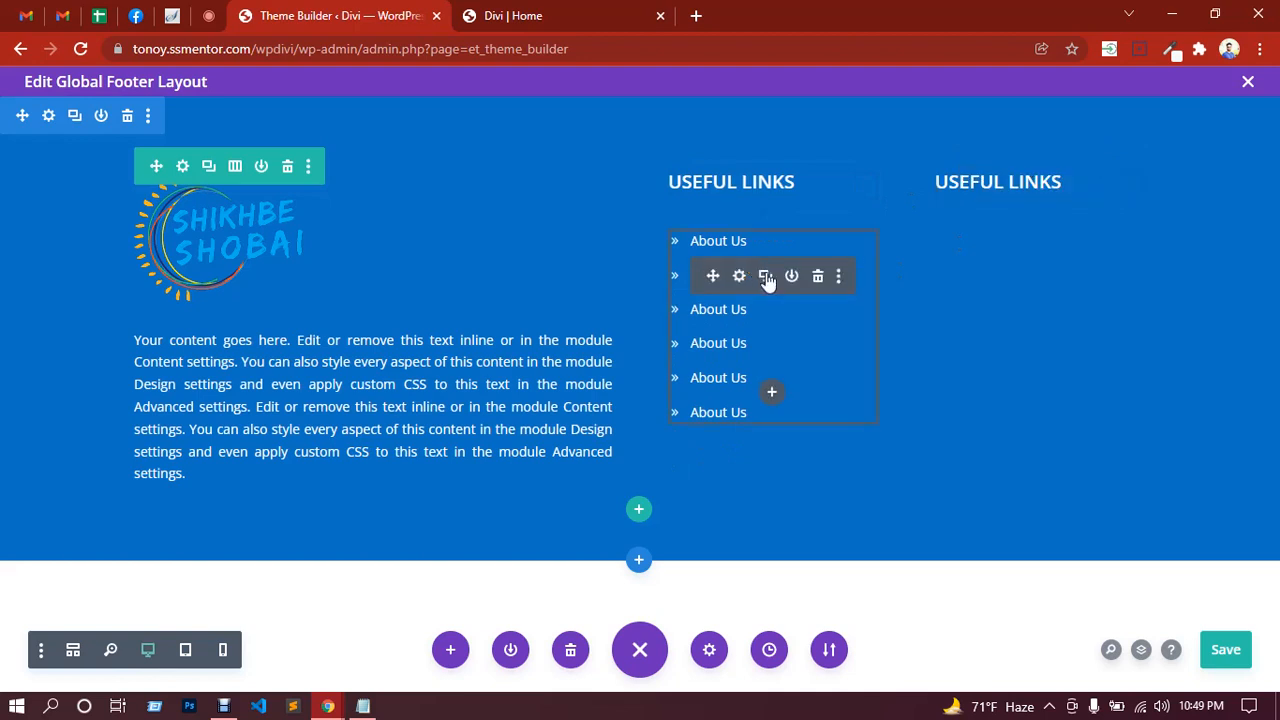
click(766, 278)
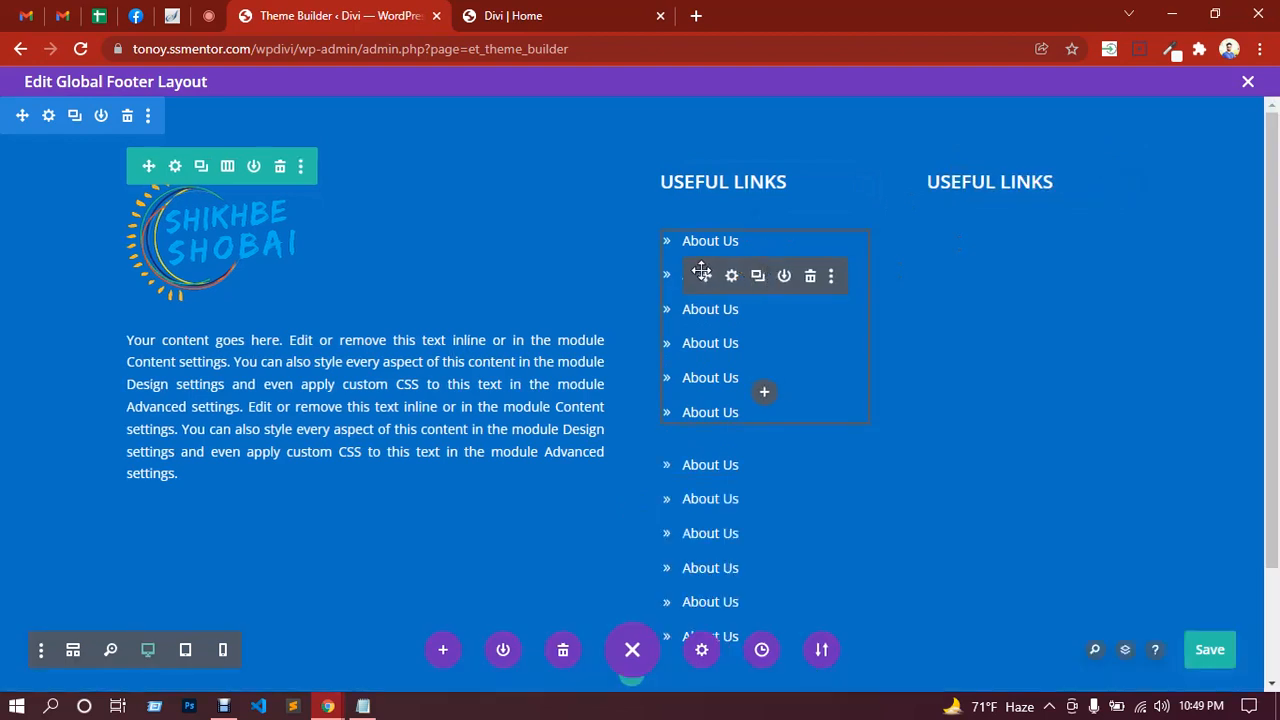
drag(735, 275, 1016, 220)
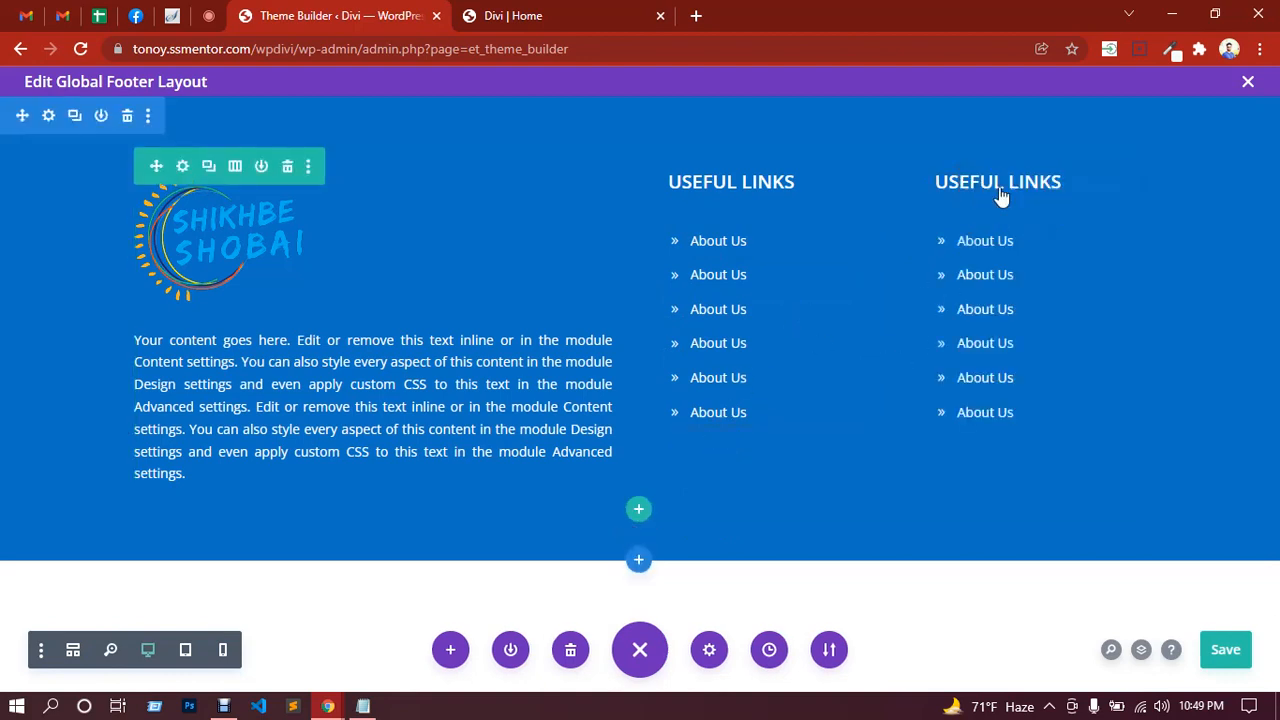
Step: Insert a one-column row below the footer columns and add a Text module to it
click(640, 512)
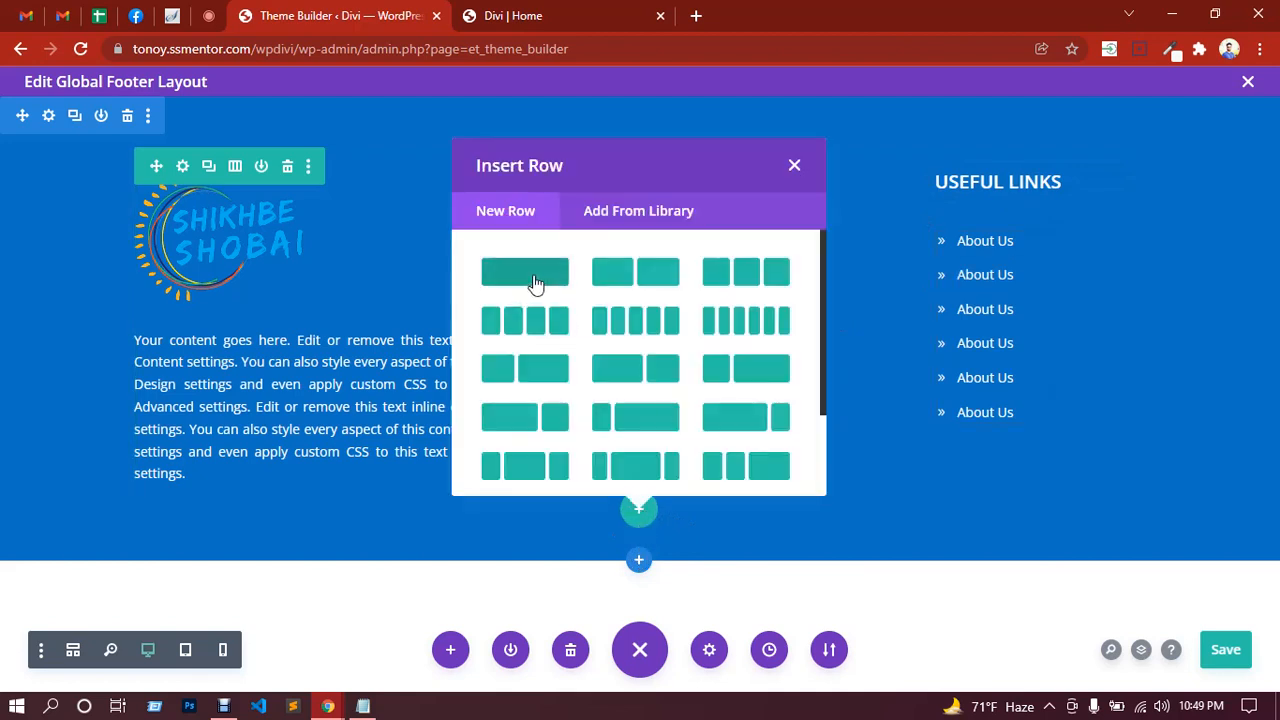
click(535, 283)
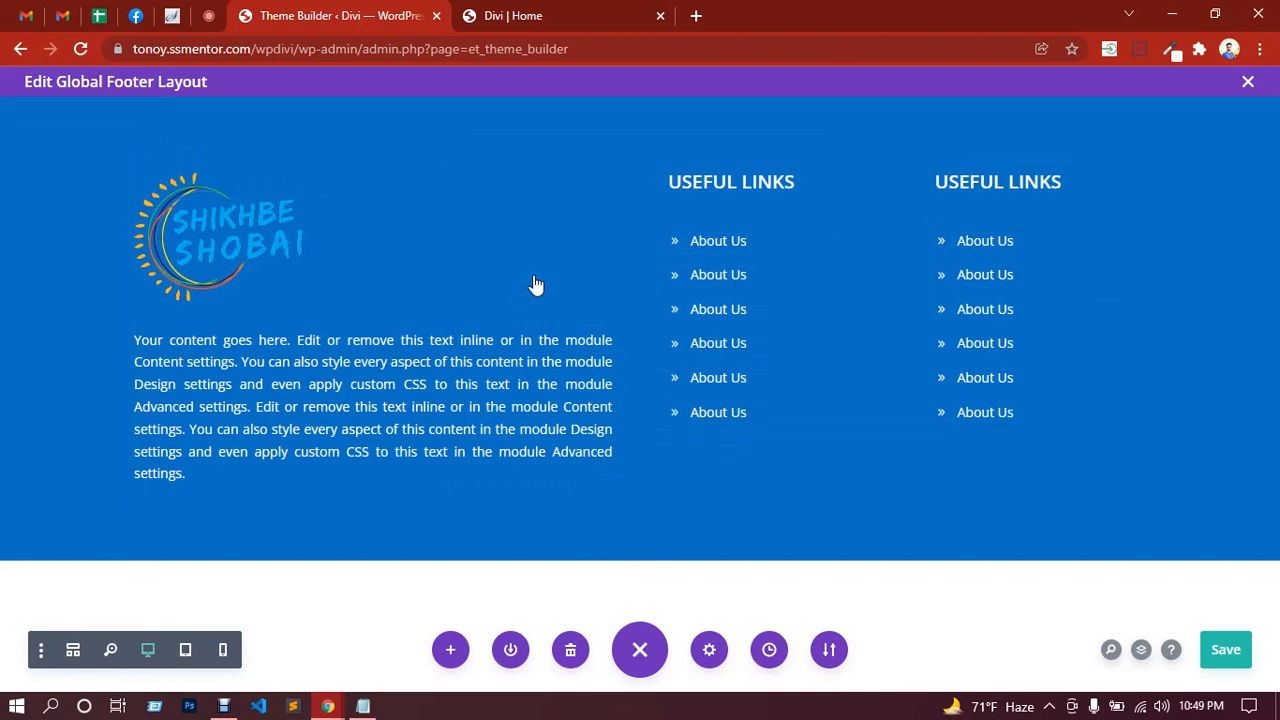
scroll(644, 358, down, 2)
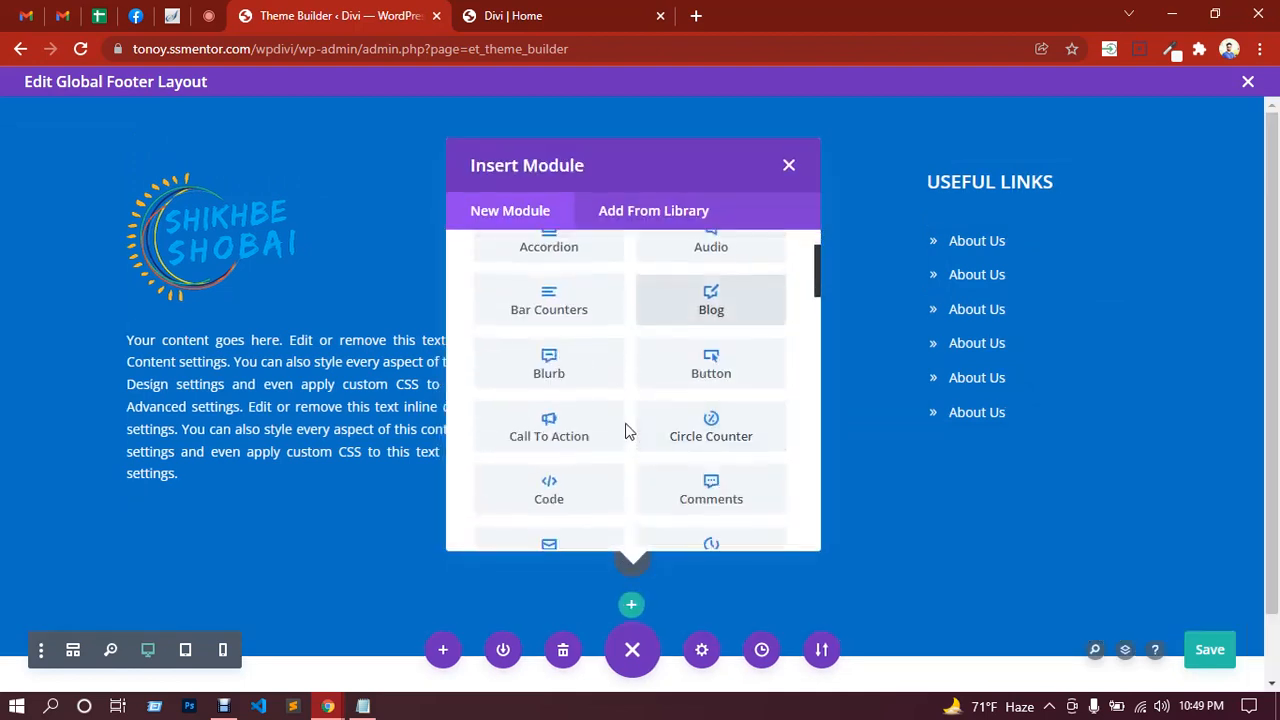
scroll(628, 432, up, 2)
text(tex)
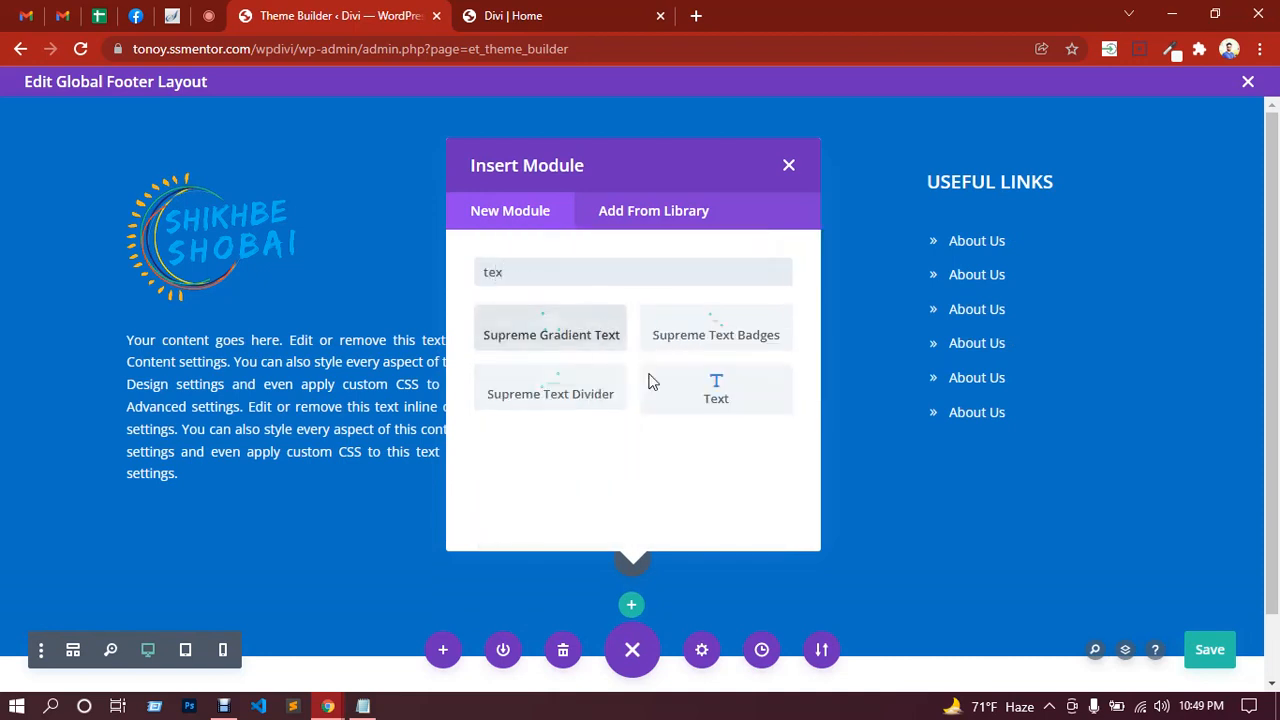
click(727, 404)
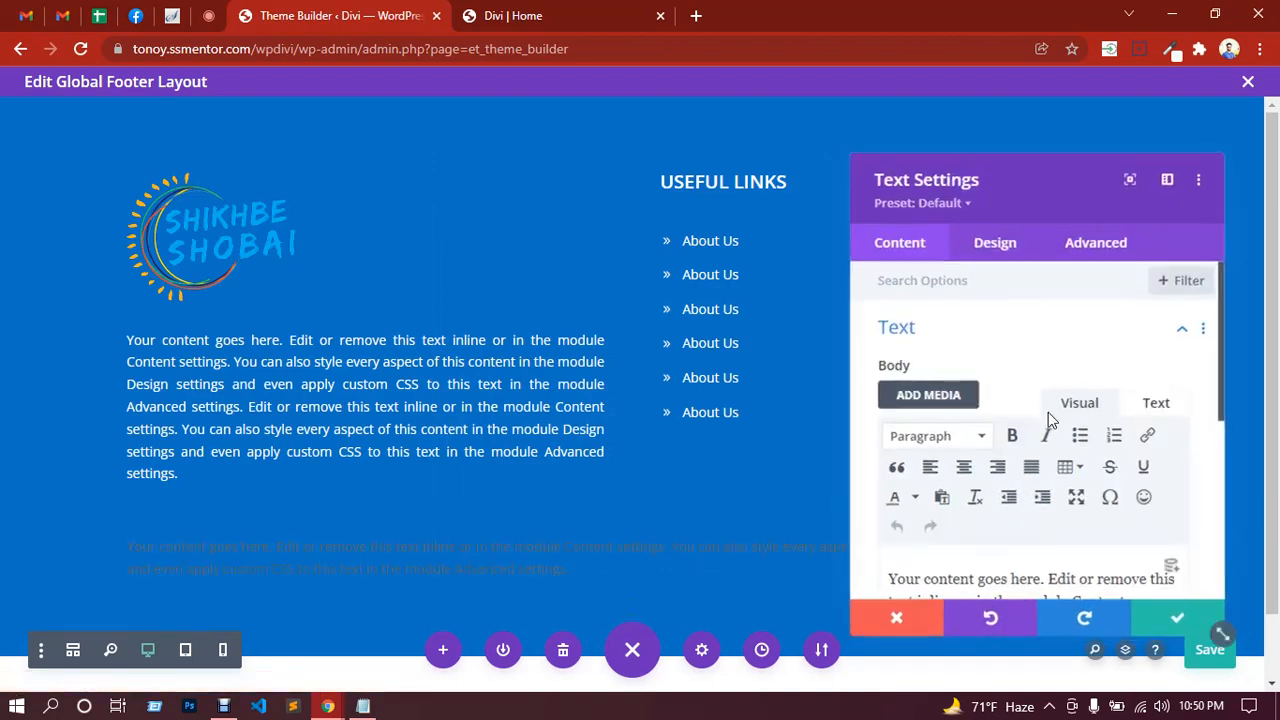
Step: Replace the placeholder text with the '© 2022 All right reserved.' copyright line, fixing the © entity
scroll(1055, 430, down, 2)
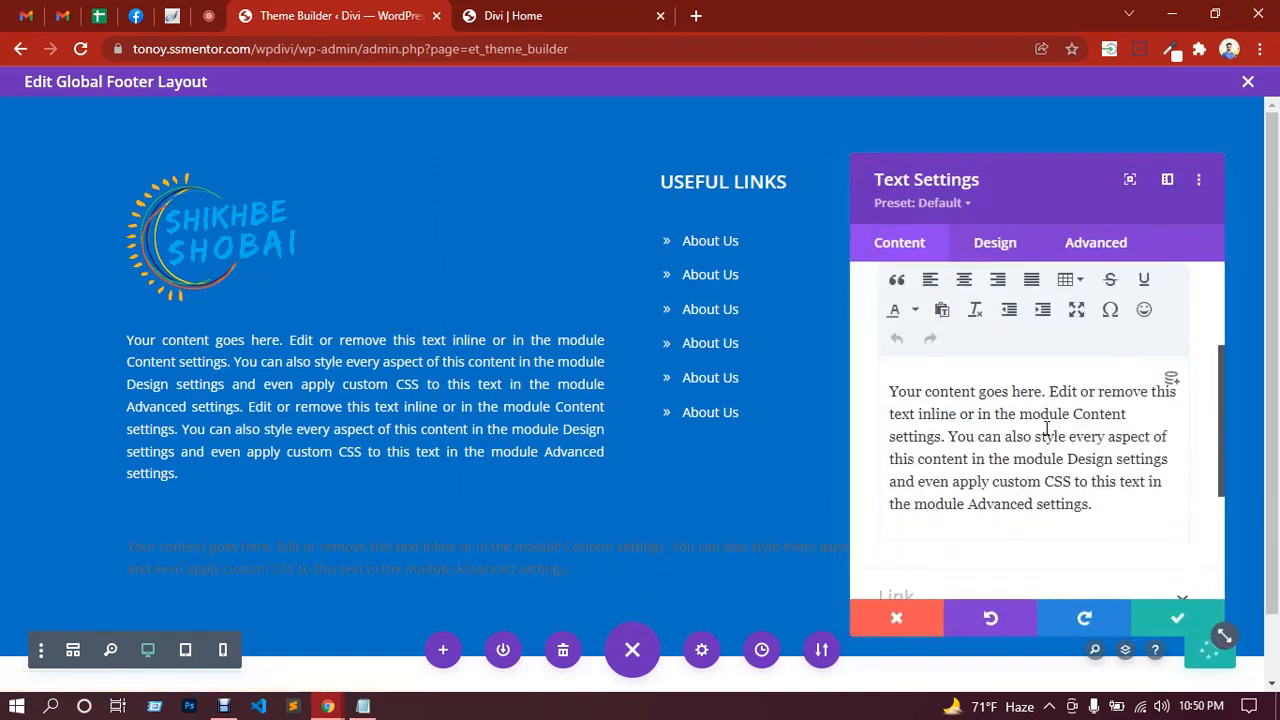
triple_click(1047, 430)
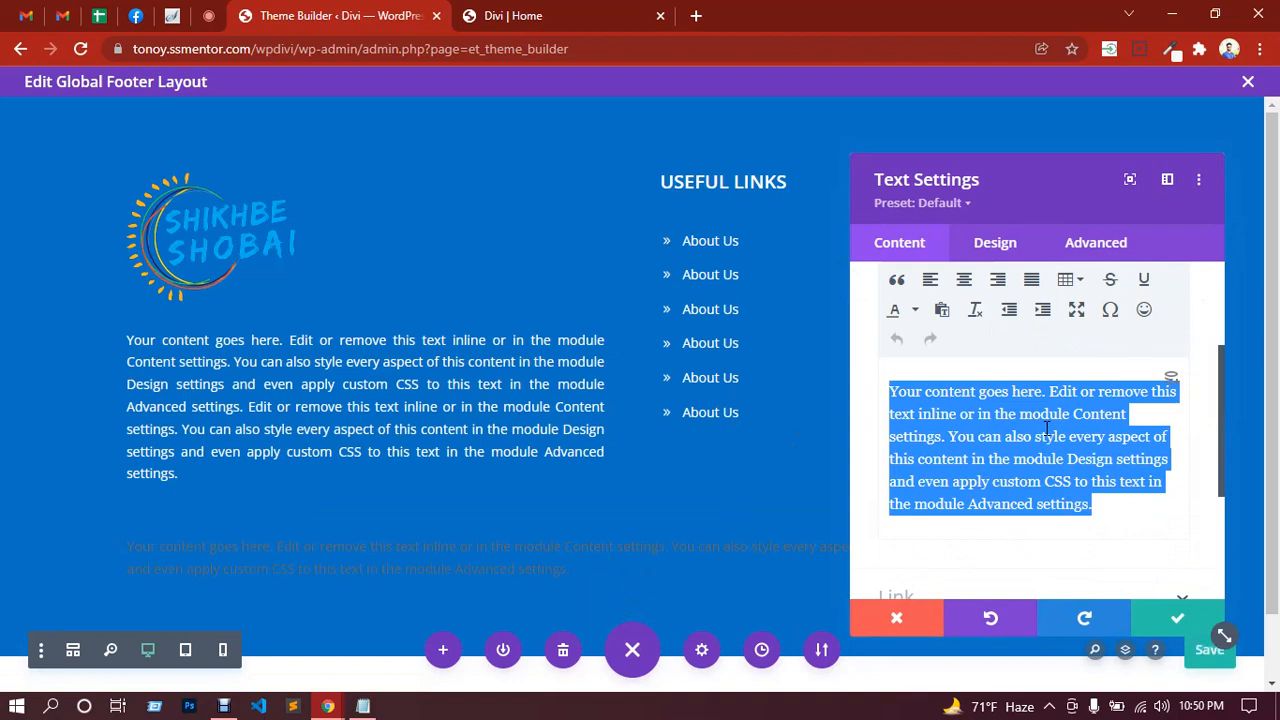
text(&)
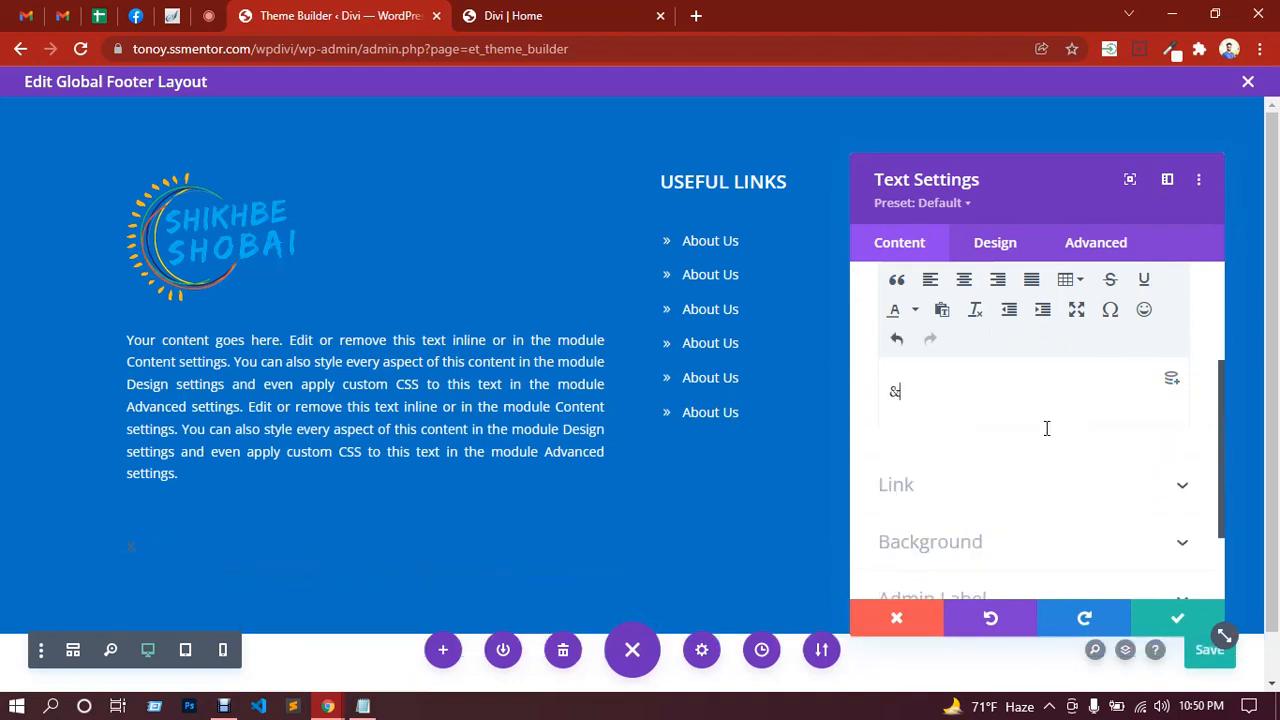
text(copy;)
scroll(1089, 402, up, 3)
click(1156, 402)
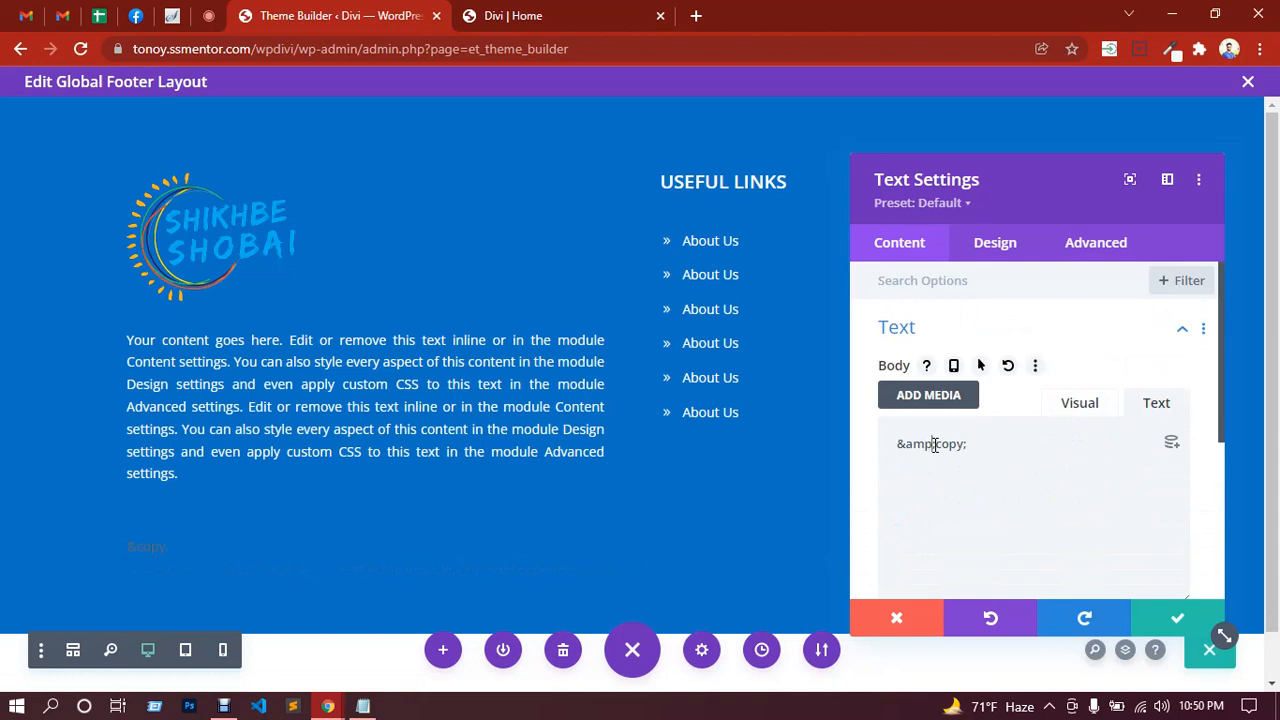
drag(932, 444, 907, 446)
key(BackSpace)
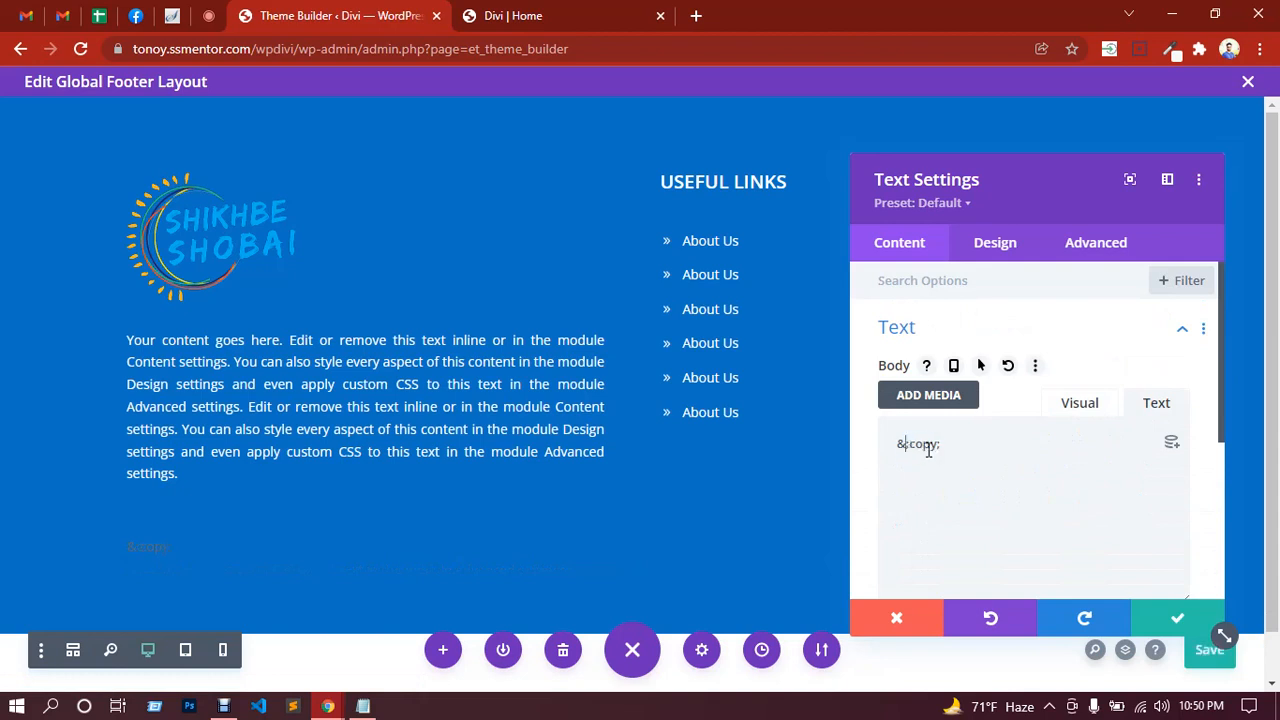
key(Delete)
key(BackSpace)
text(&)
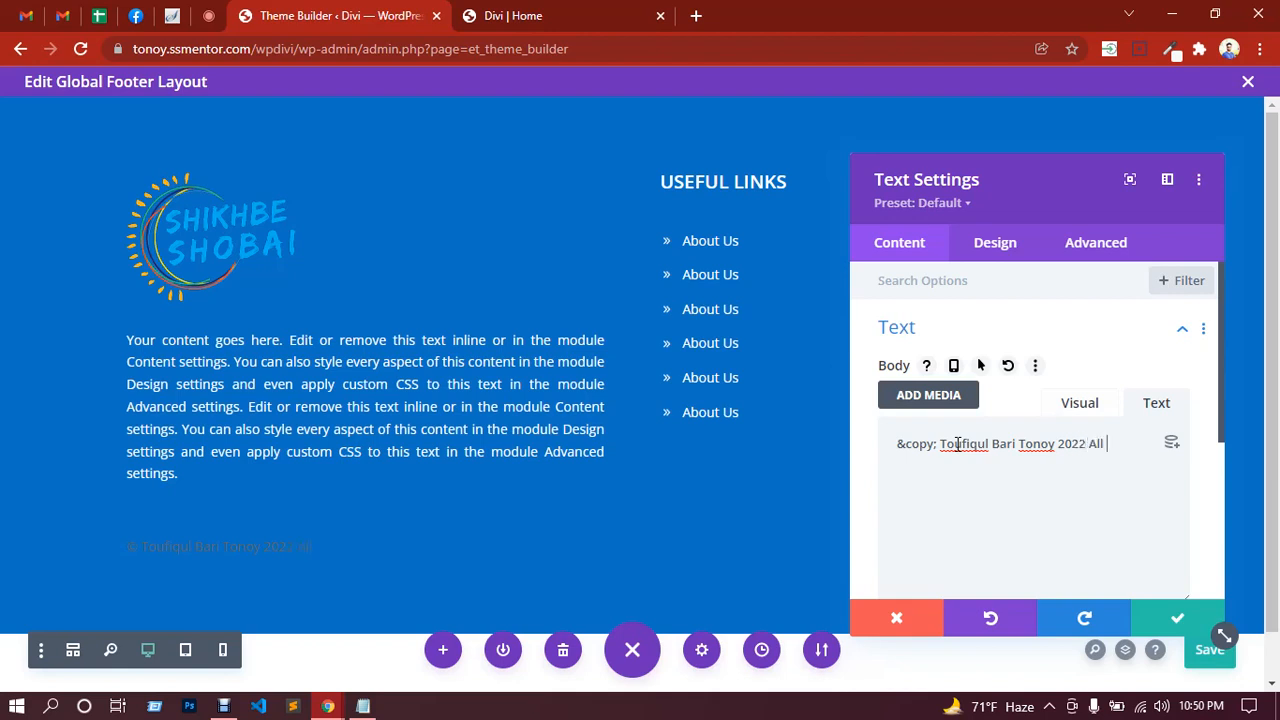
text(right reserved.)
Step: Make the copyright text white, center-align it, and close the Text Settings
click(1006, 246)
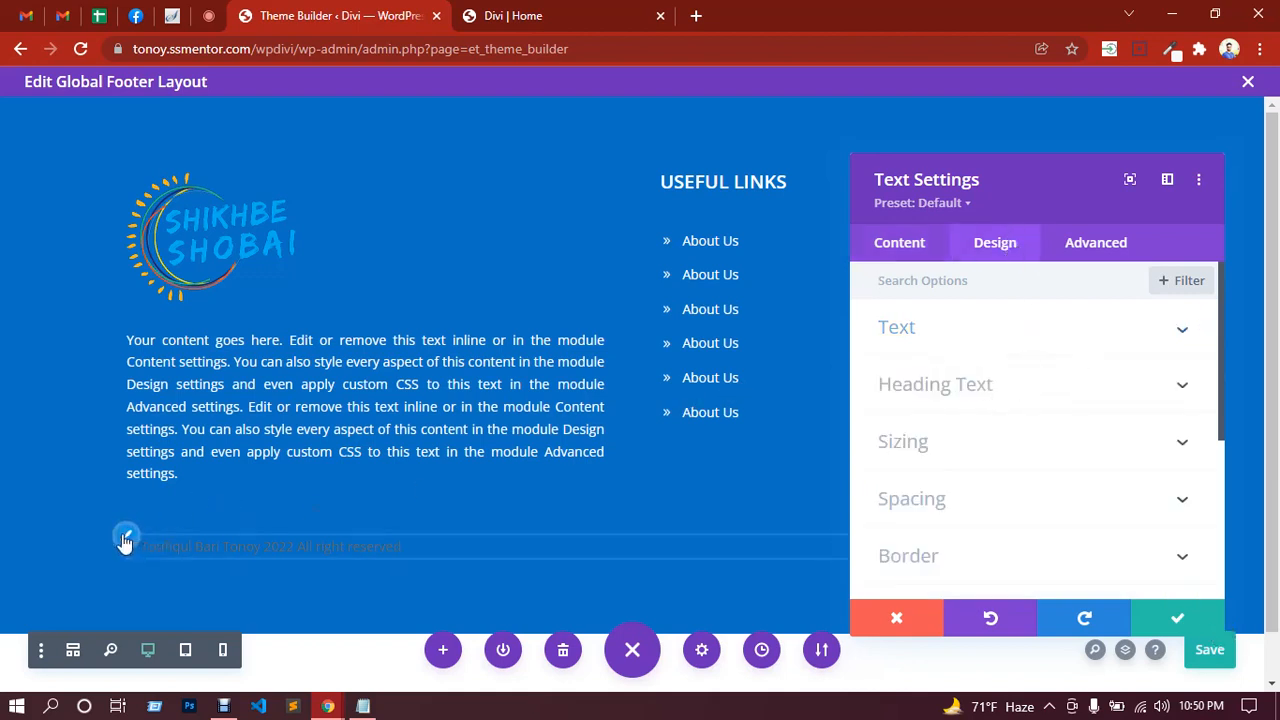
scroll(980, 449, down, 3)
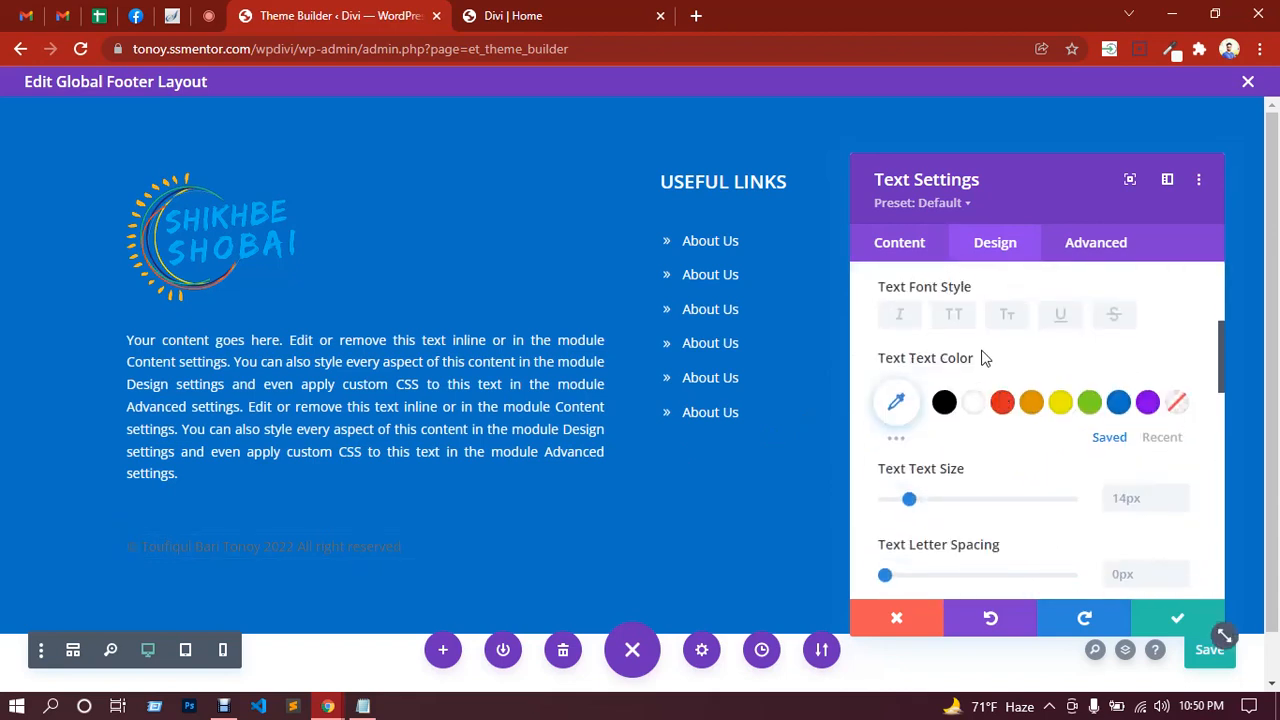
click(974, 403)
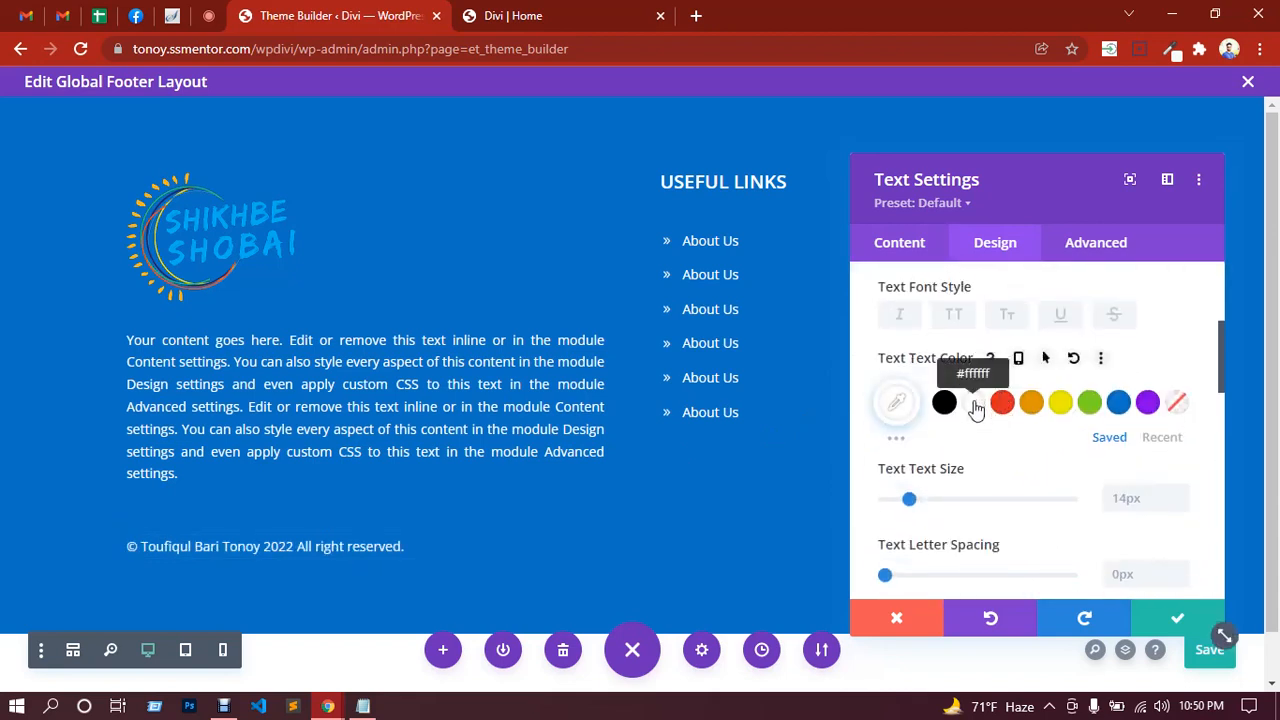
scroll(1020, 420, up, 1)
scroll(1014, 403, up, 2)
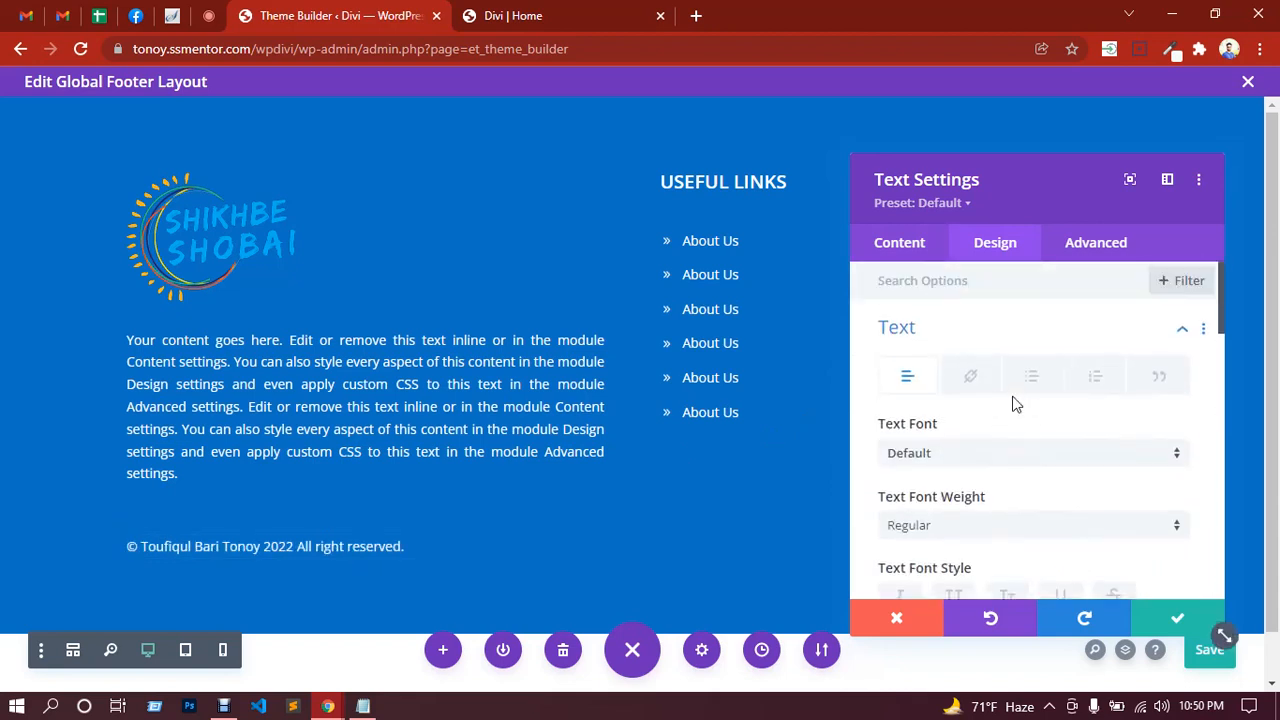
scroll(1013, 409, down, 3)
scroll(1015, 415, up, 3)
scroll(975, 445, down, 4)
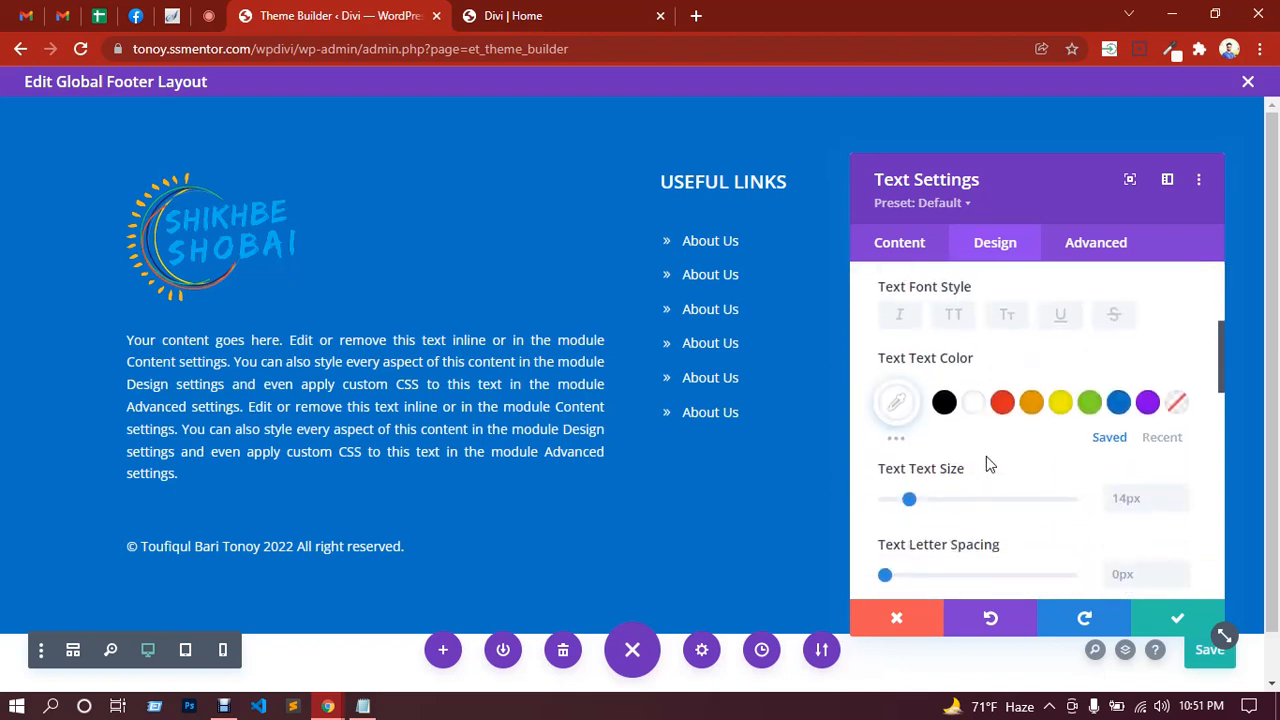
scroll(990, 461, down, 2)
scroll(993, 461, down, 3)
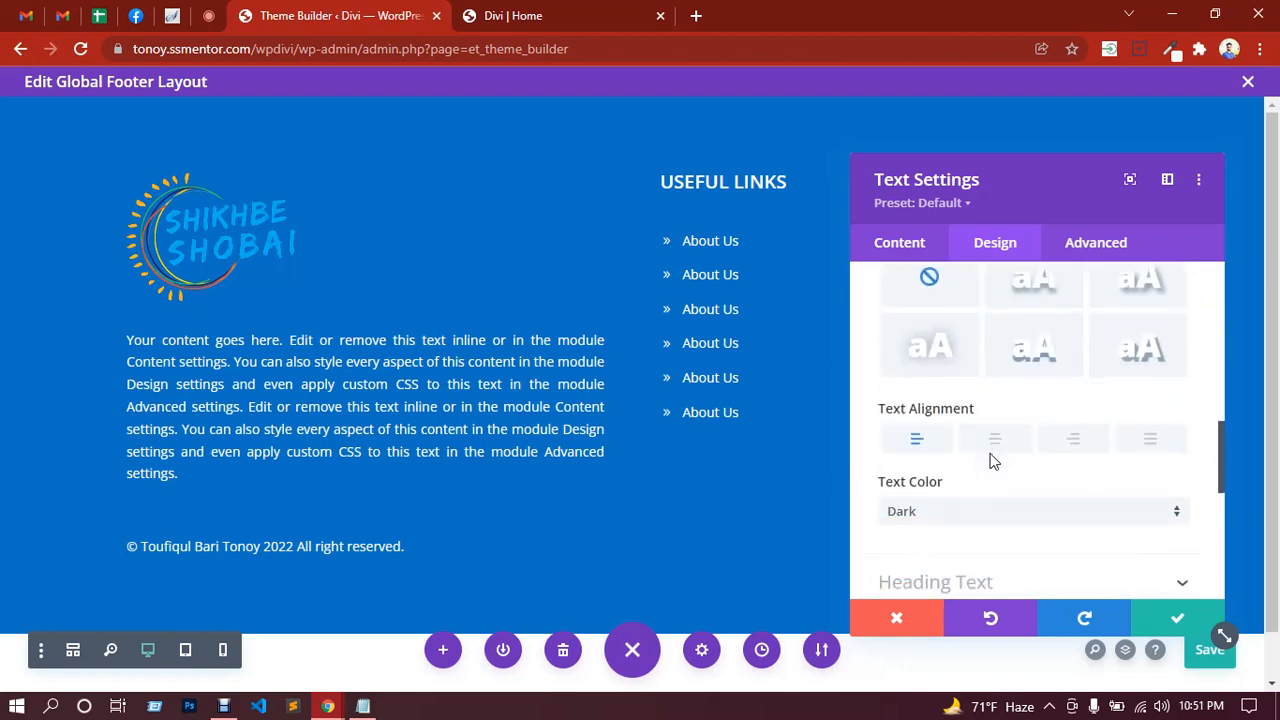
click(1000, 453)
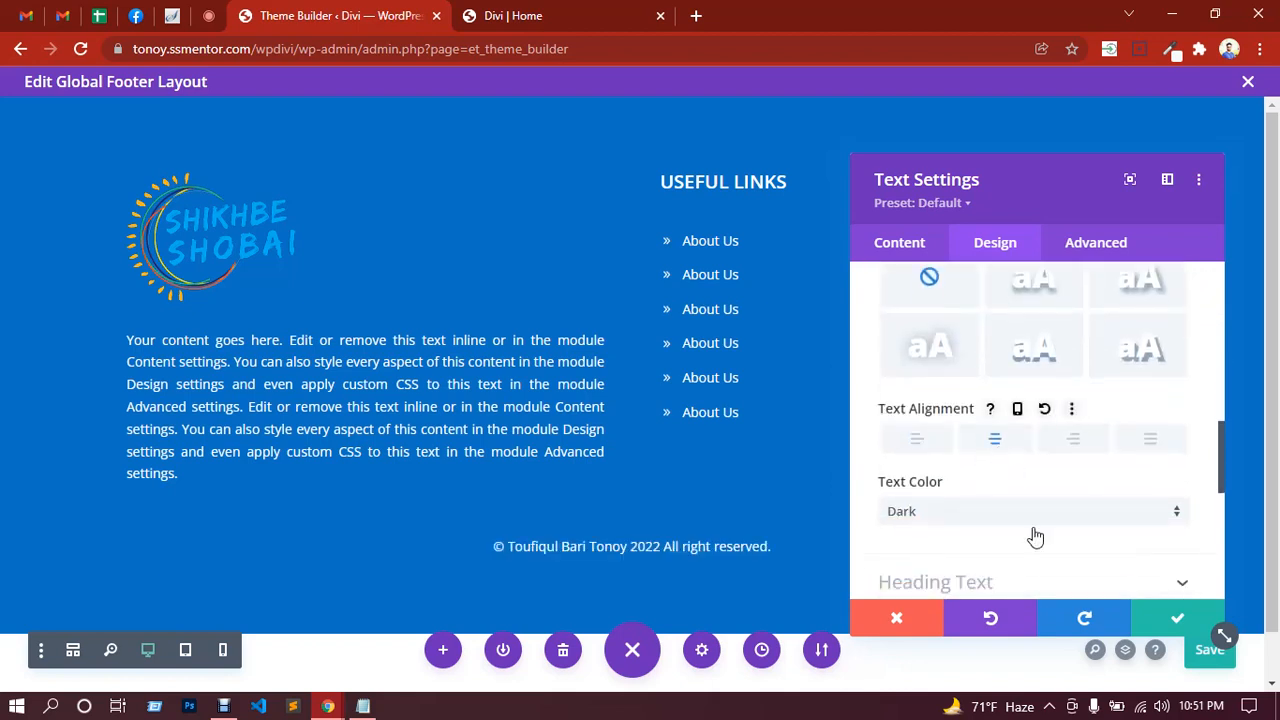
click(1167, 620)
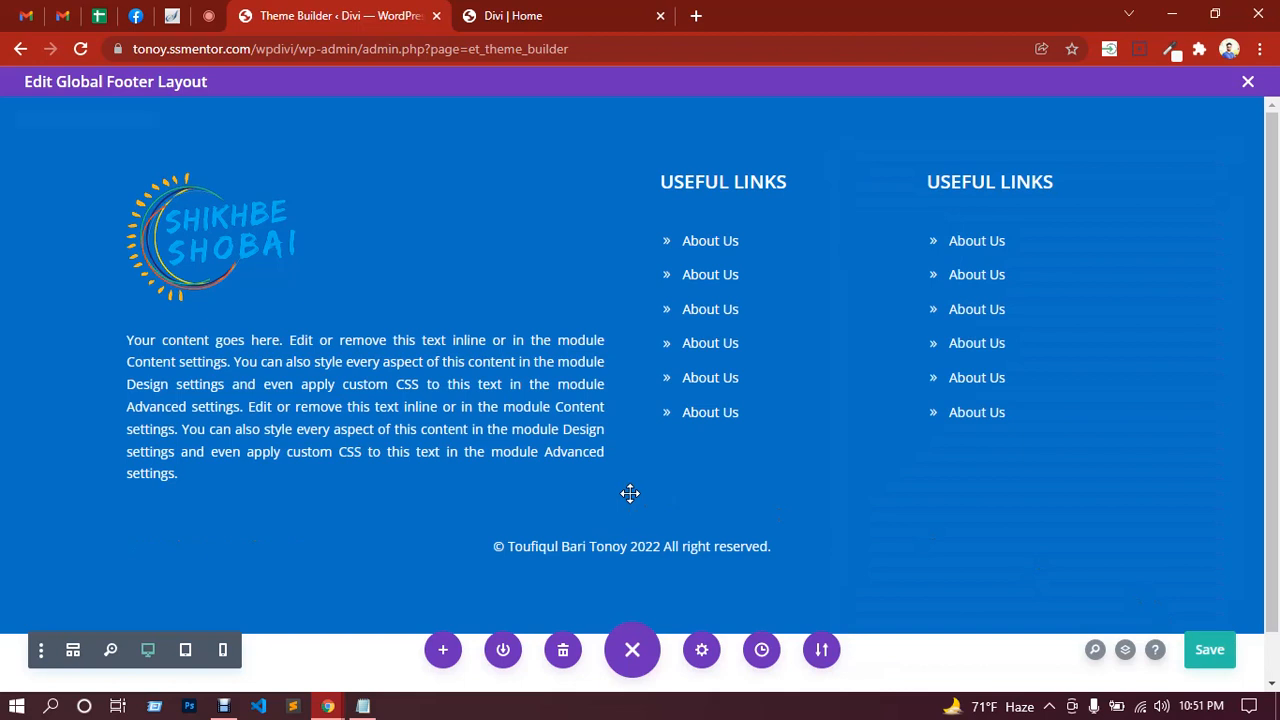
Step: Shrink the section's bottom padding, give the copyright row 38px top padding, save and exit
scroll(652, 485, down, 1)
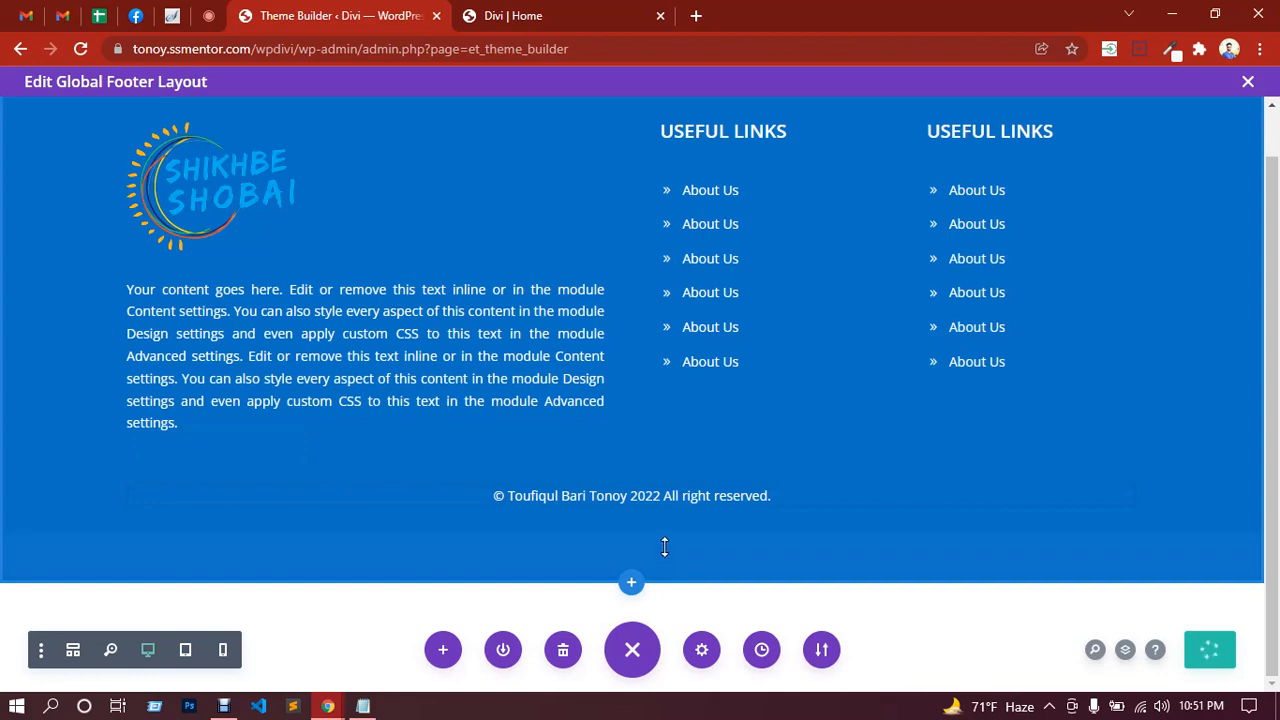
drag(664, 546, 665, 537)
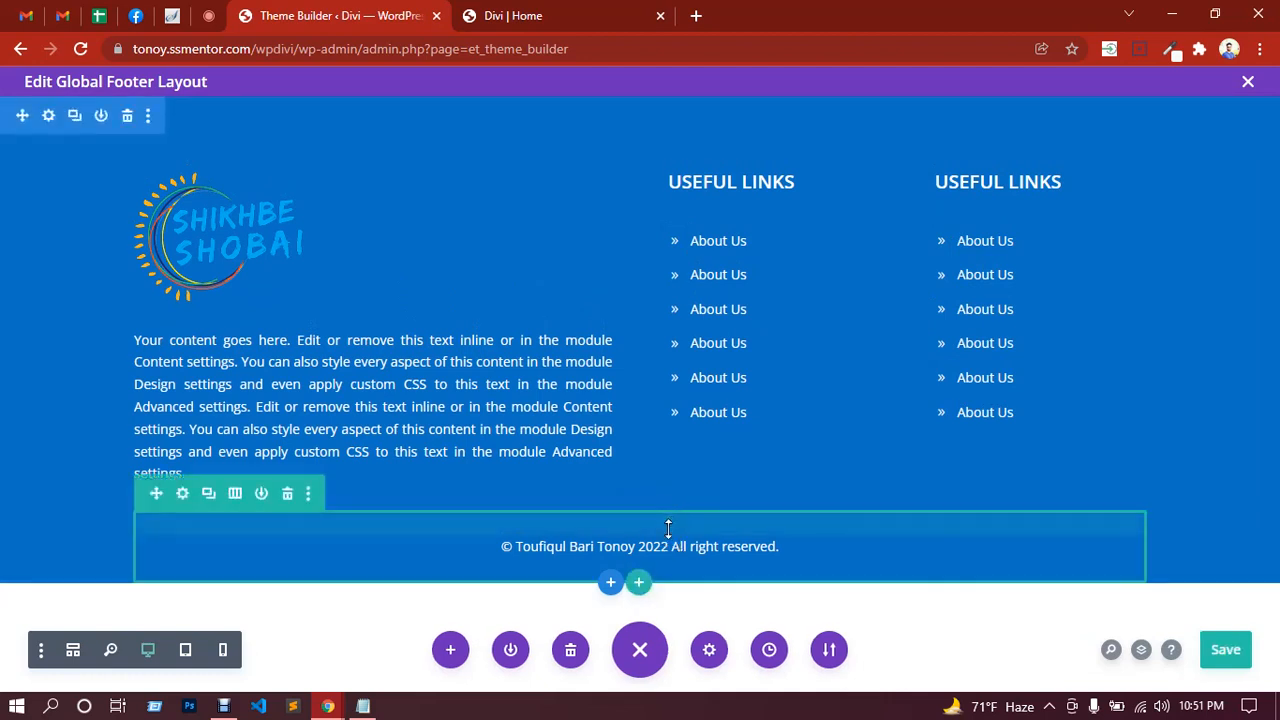
drag(668, 537, 668, 543)
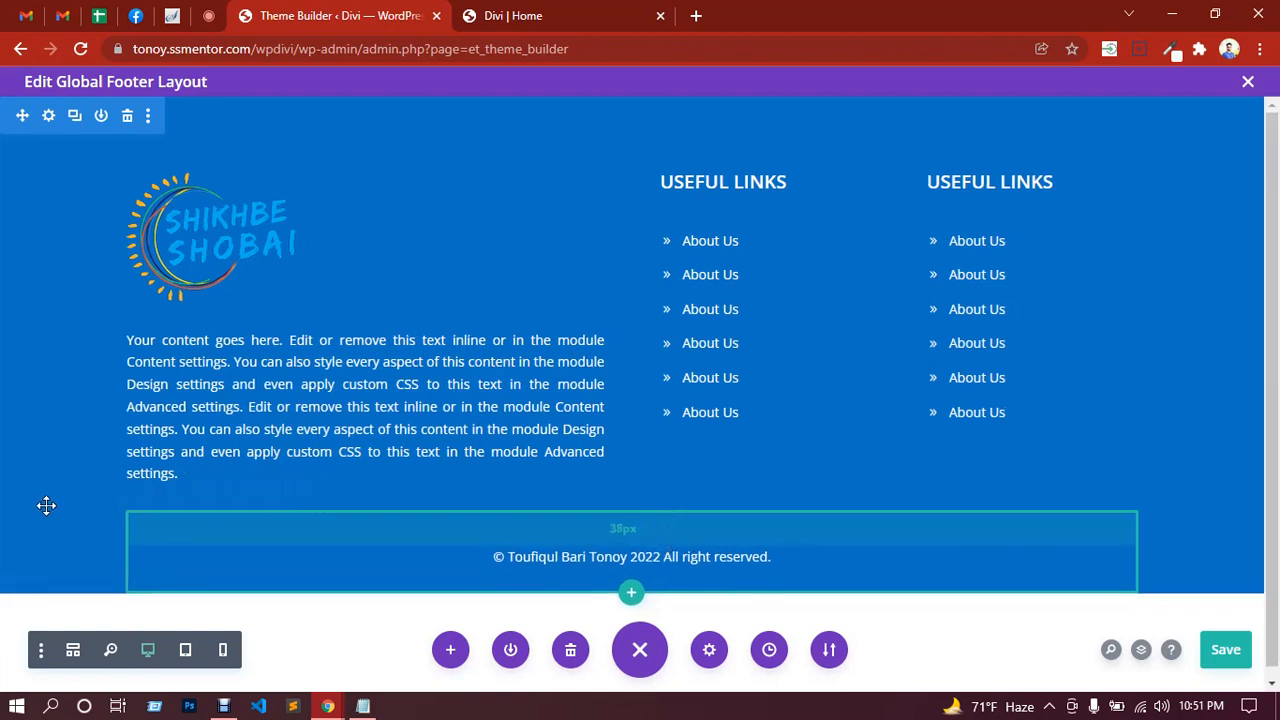
click(1224, 652)
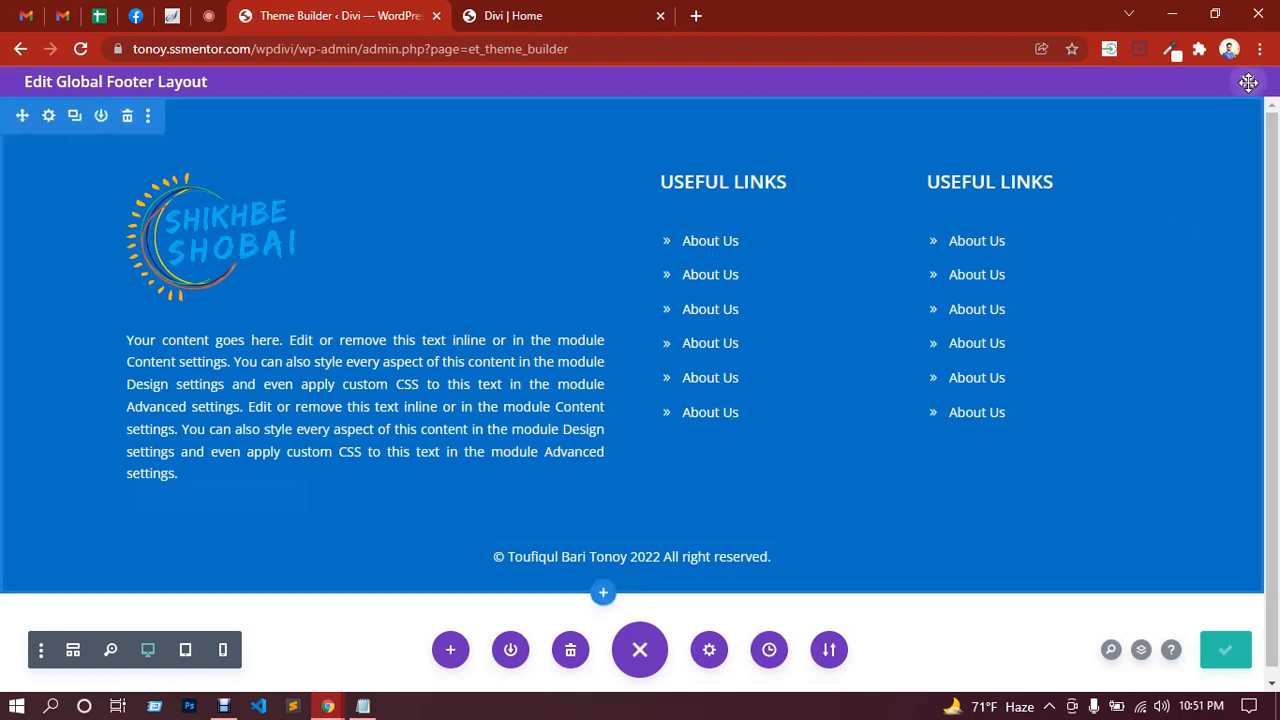
click(1248, 82)
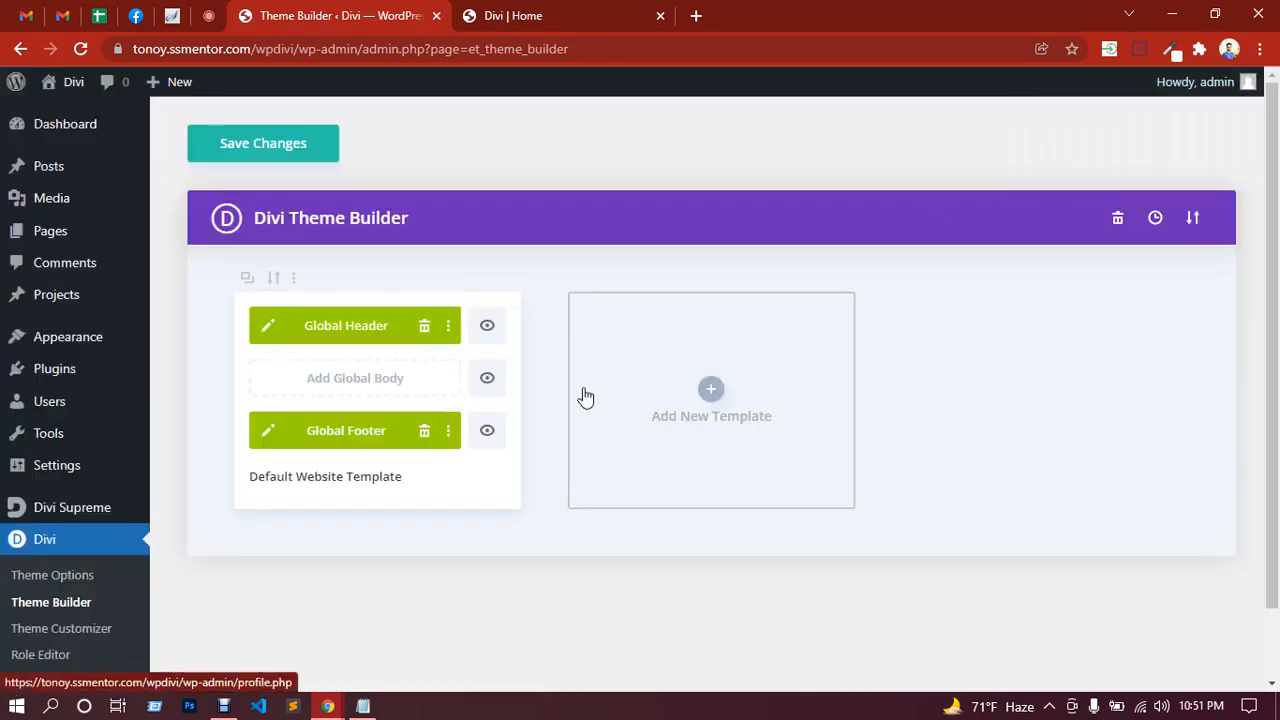
Step: Save the Theme Builder changes and switch to the Divi | Home tab
click(244, 148)
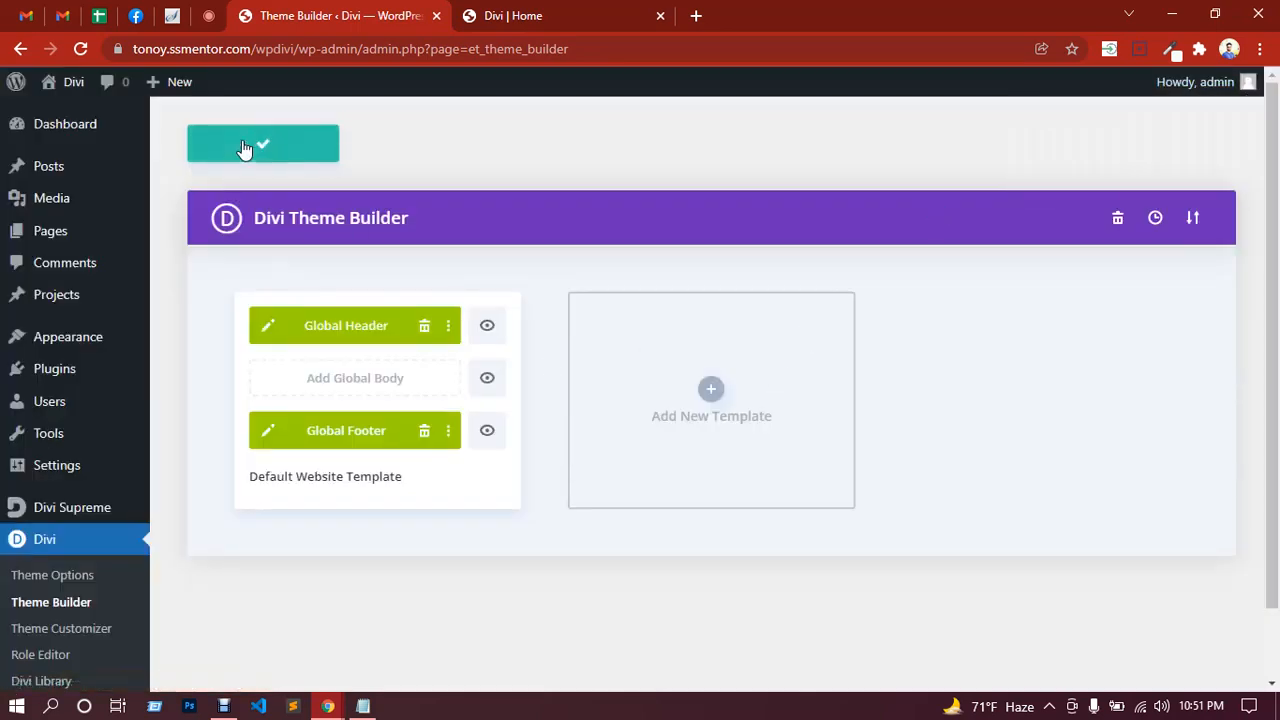
click(507, 18)
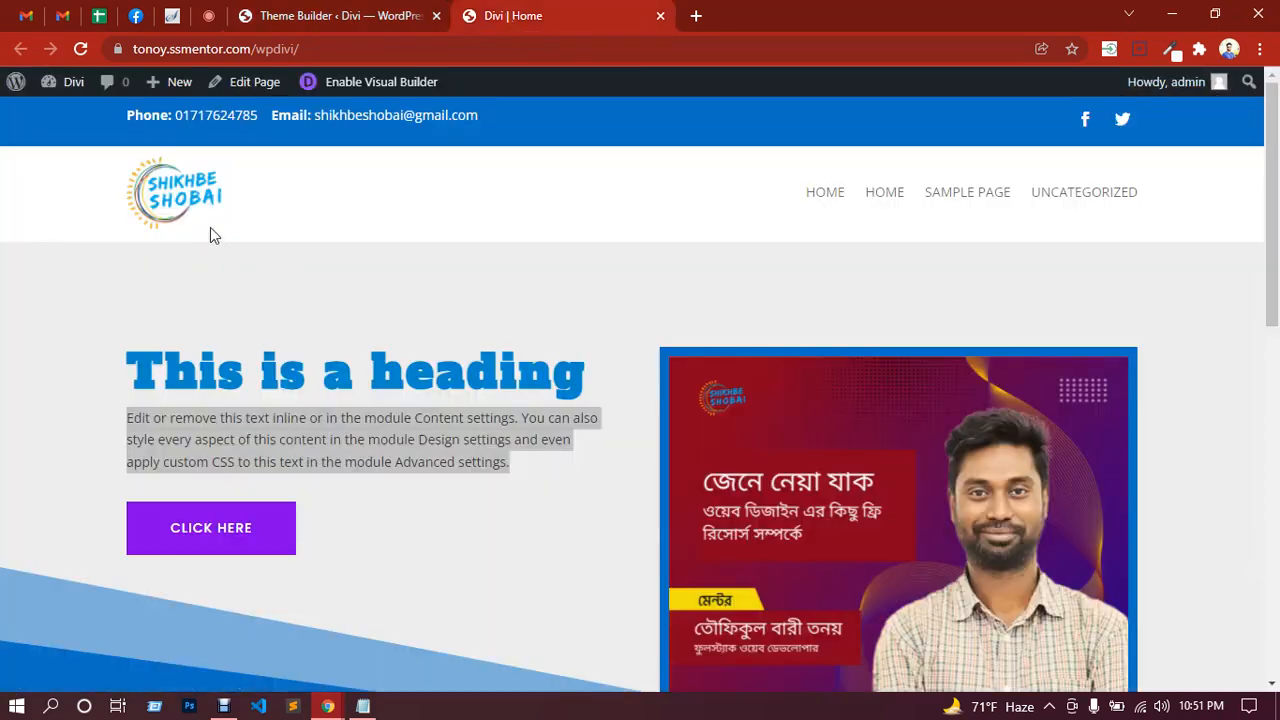
click(505, 290)
Step: Scroll down to check the updated footer, then return to the Google Meet call
scroll(562, 290, down, 10)
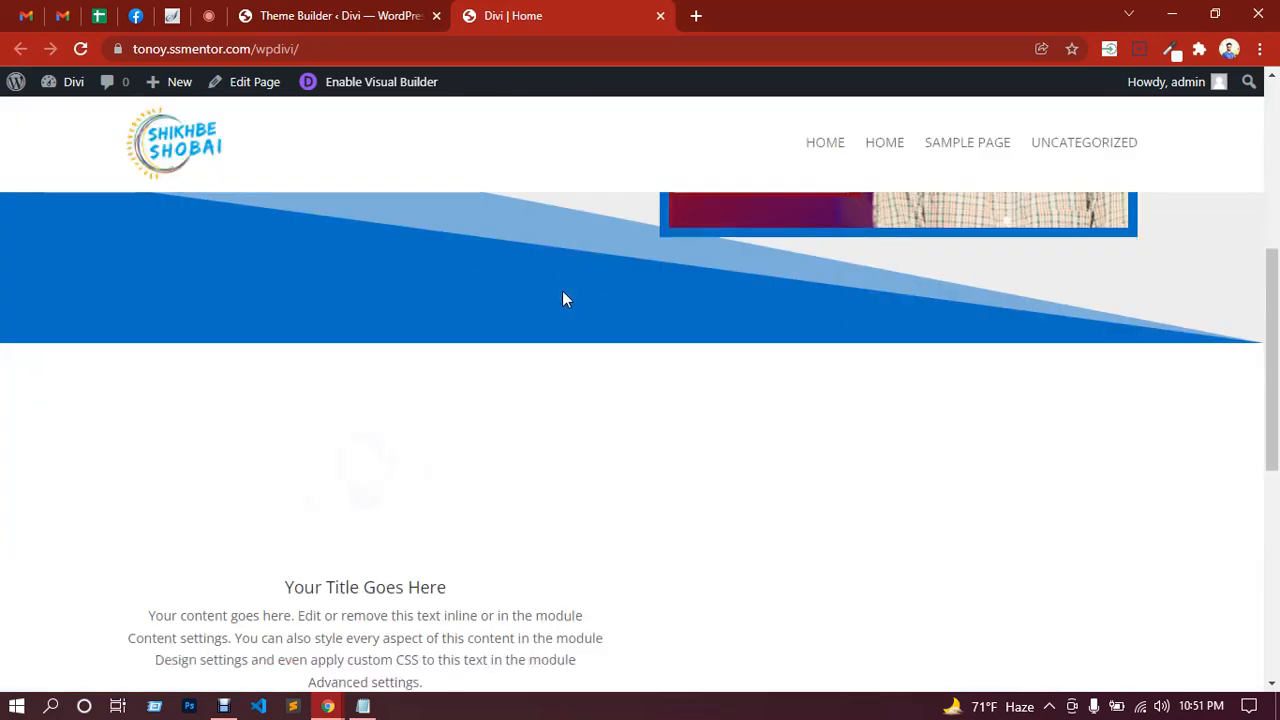
scroll(563, 299, down, 2)
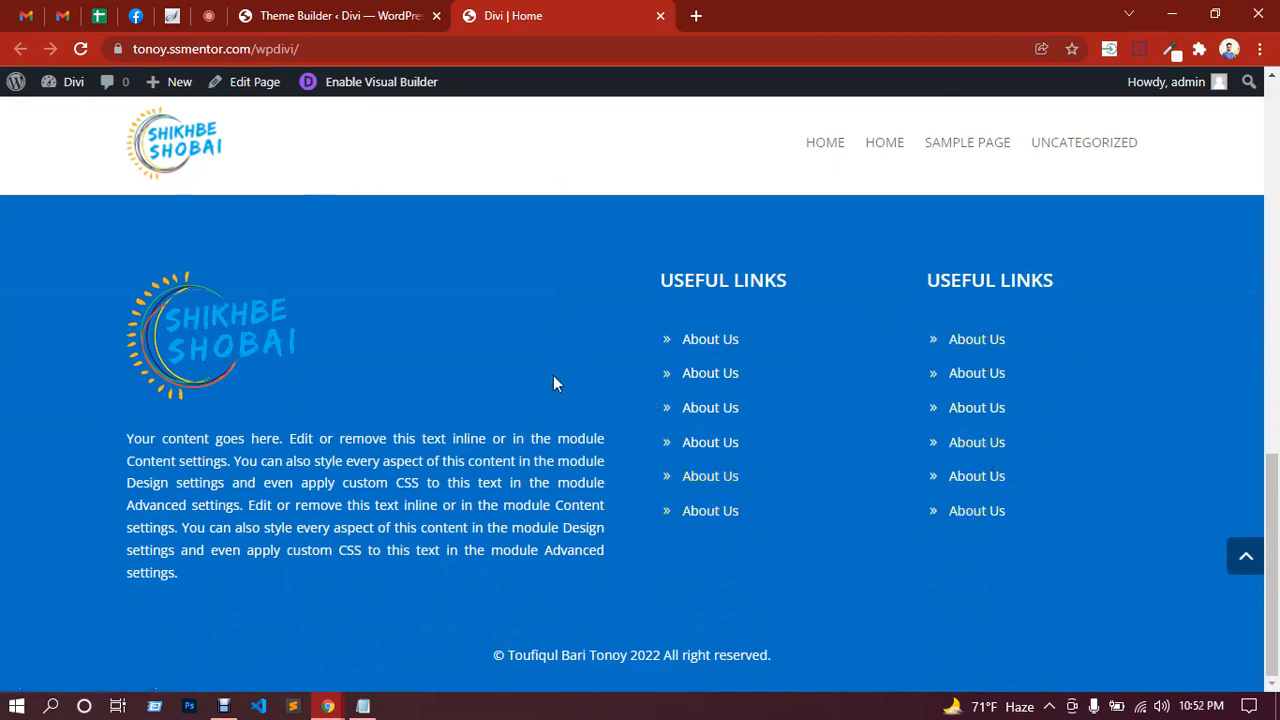
scroll(554, 378, up, 2)
scroll(606, 418, down, 2)
click(210, 20)
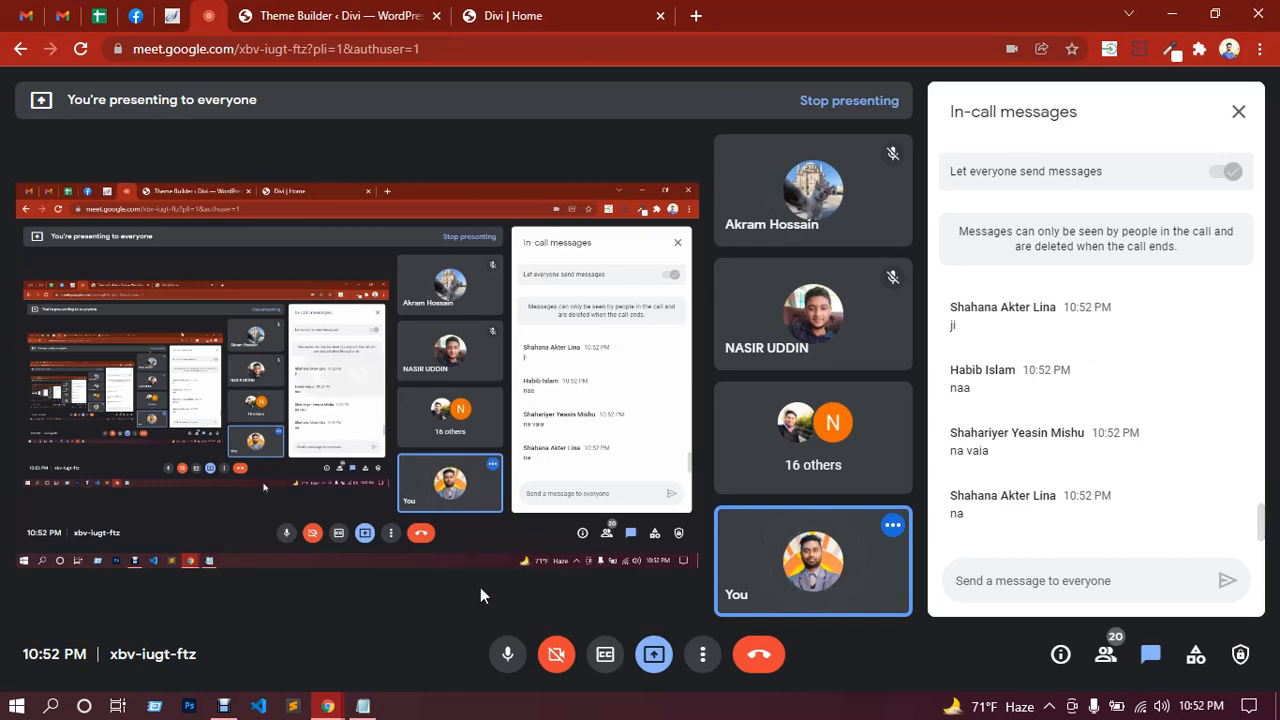
Step: Bring up the Notepad lesson notes and highlight the second topic about designing sections
click(363, 706)
click(313, 120)
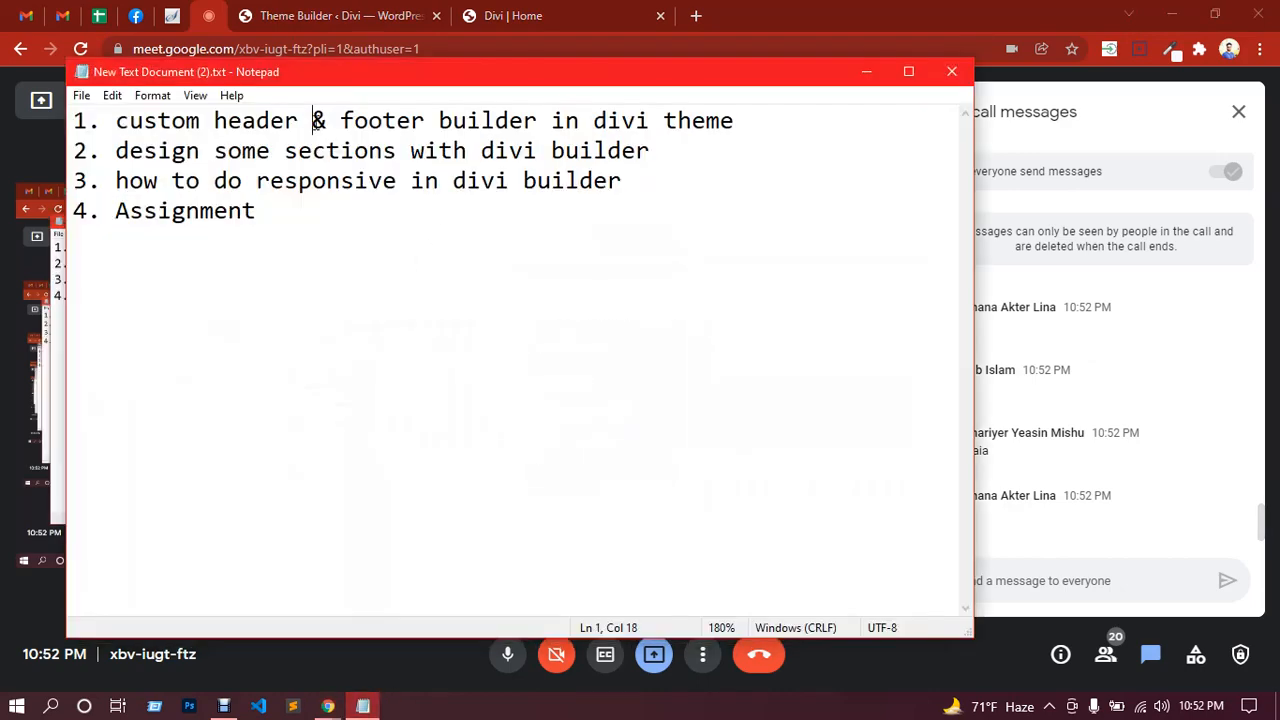
drag(119, 152, 660, 148)
click(680, 151)
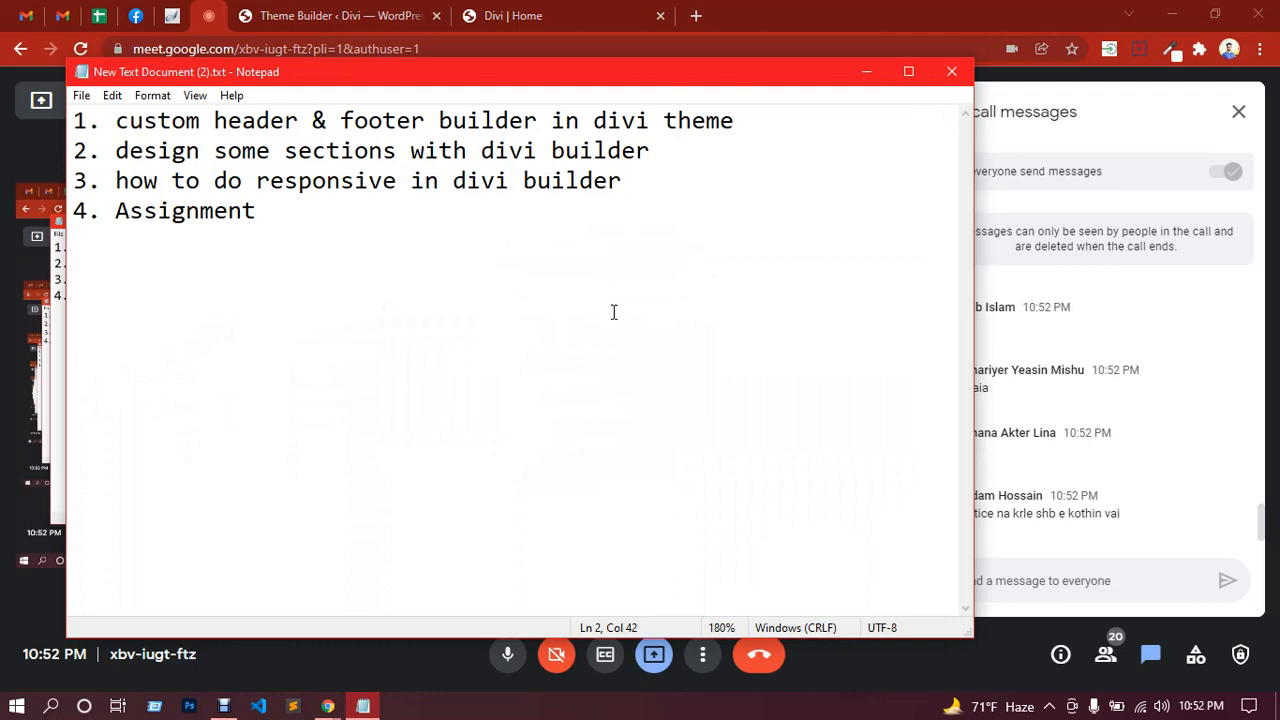
Step: Return to the Divi | Home browser tab and scroll through the homepage
click(505, 15)
scroll(564, 385, up, 15)
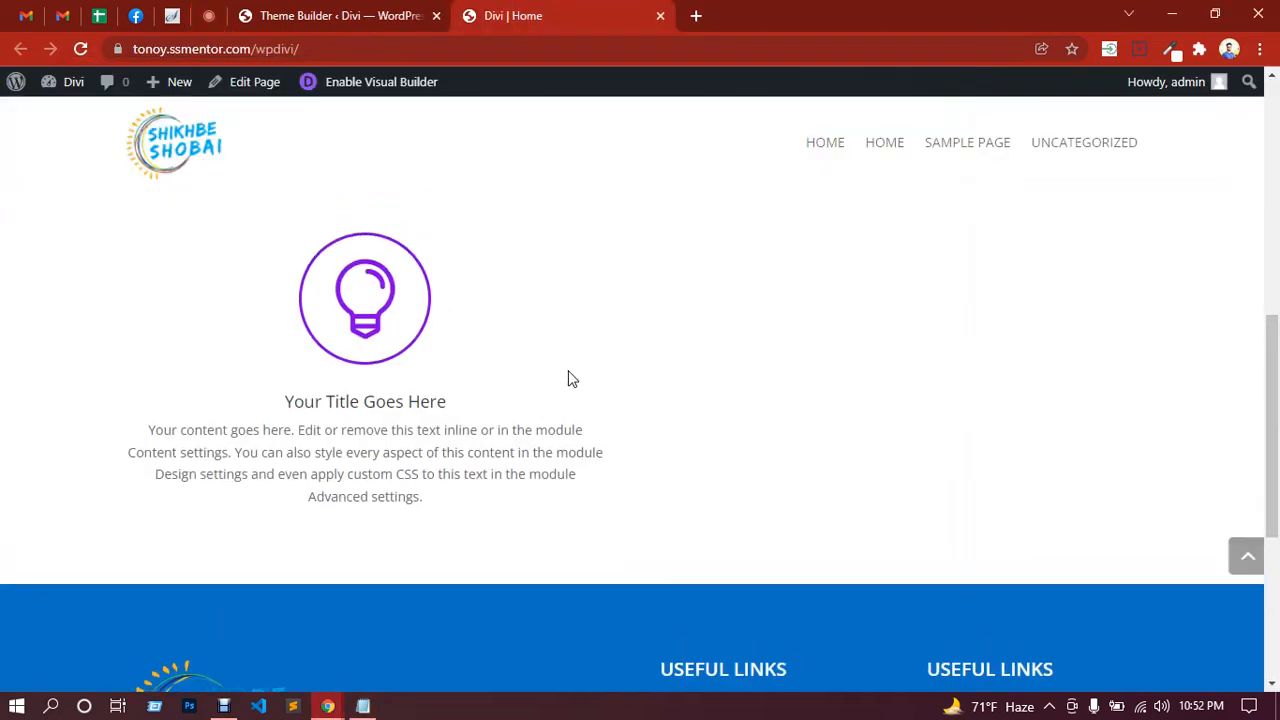
scroll(585, 400, down, 1)
scroll(603, 440, down, 5)
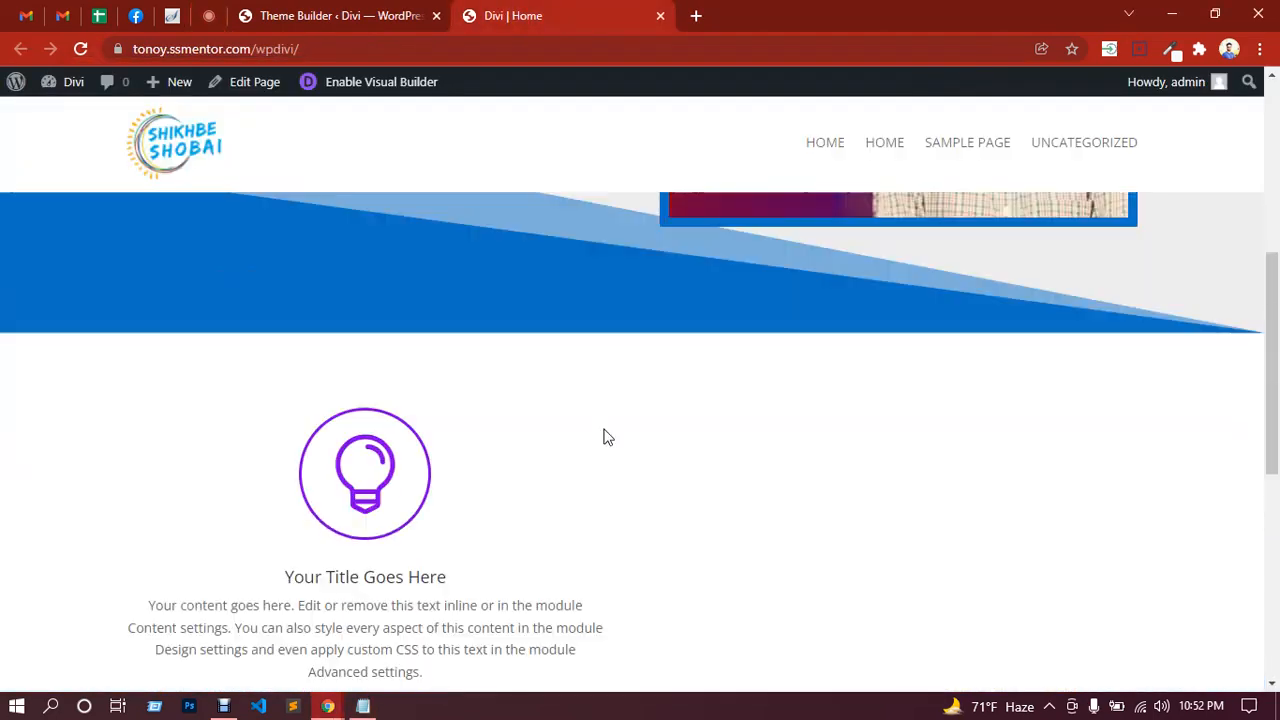
Step: Open shikhbeshobai.com in a new tab and look over its homepage
click(696, 15)
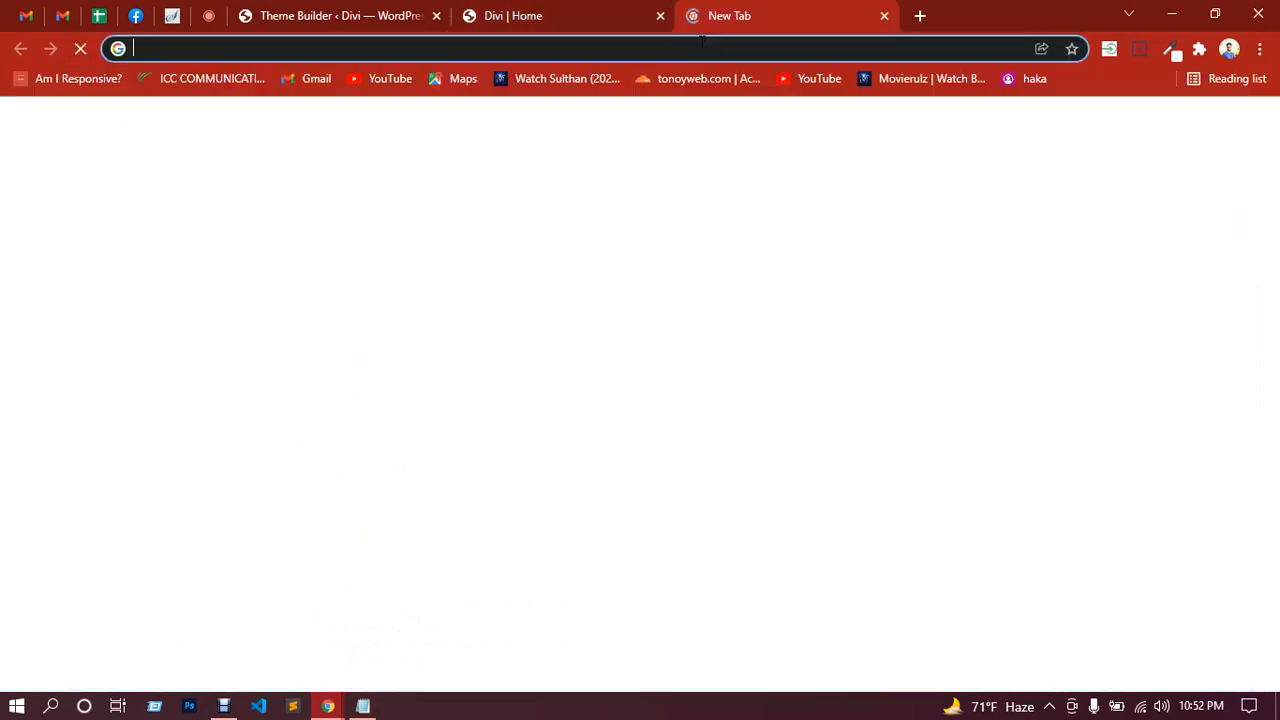
text(shikhbeshobai.com)
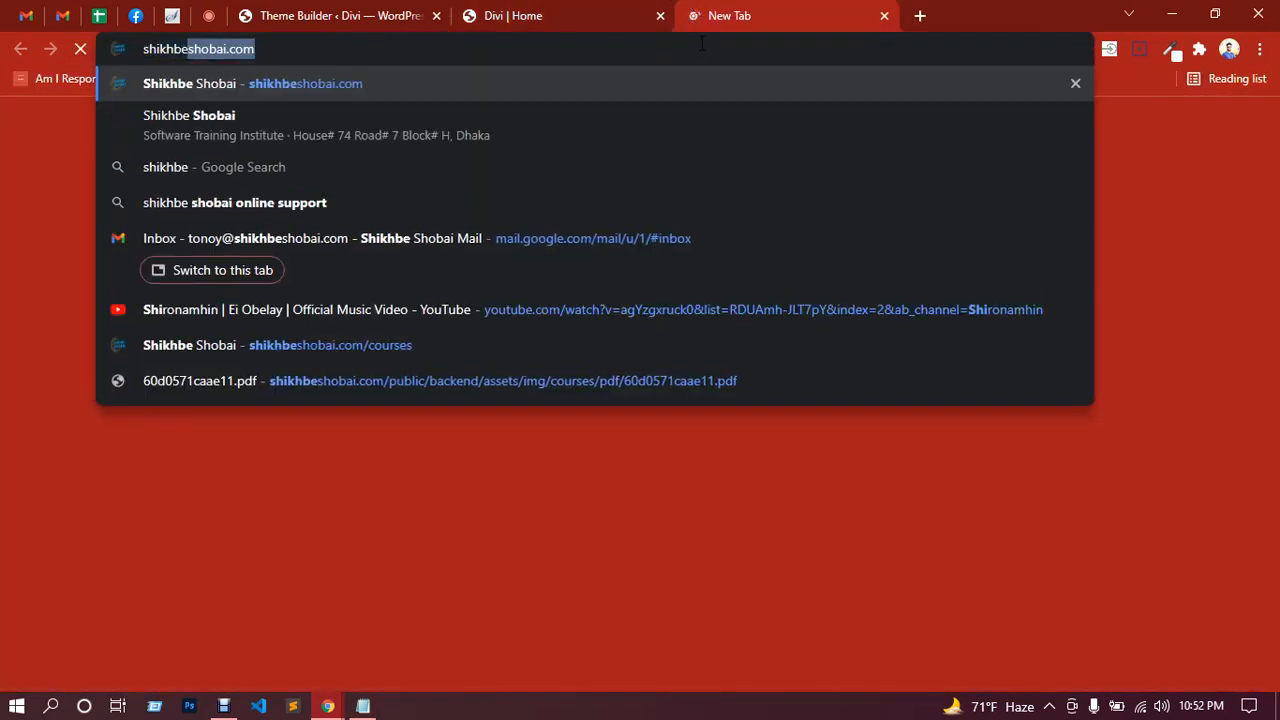
key(Return)
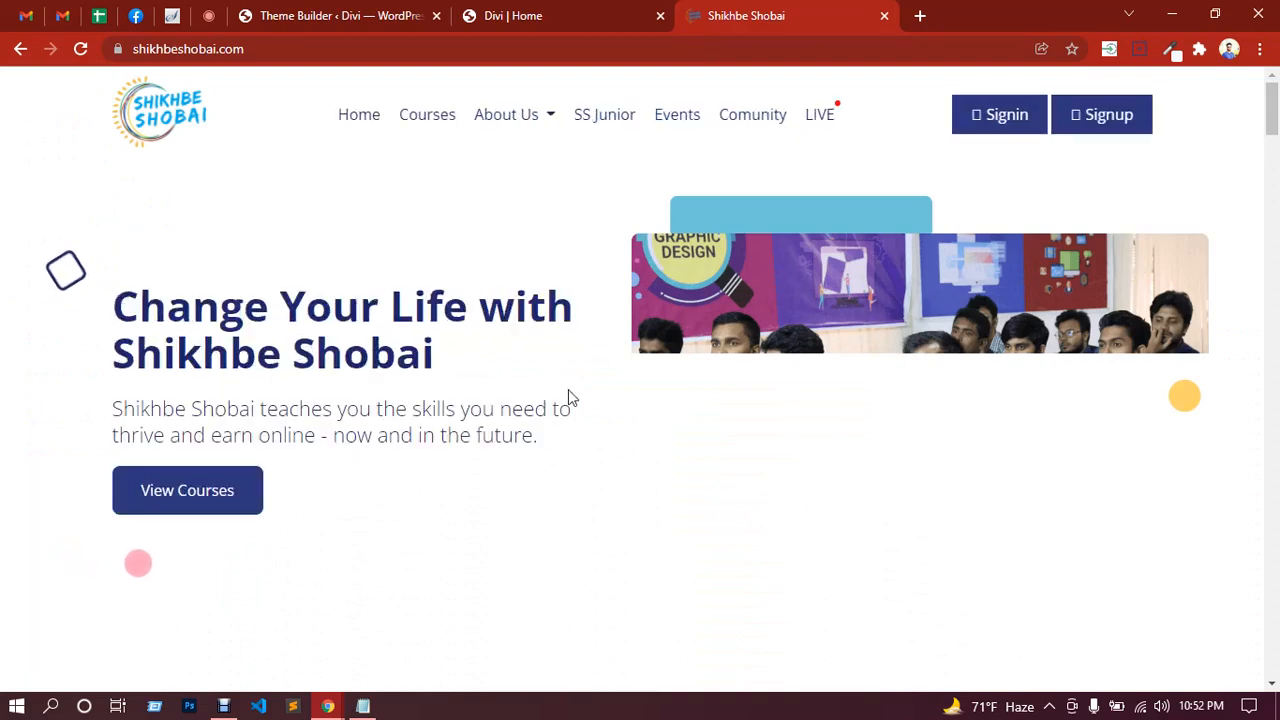
scroll(570, 385, down, 4)
scroll(572, 384, up, 3)
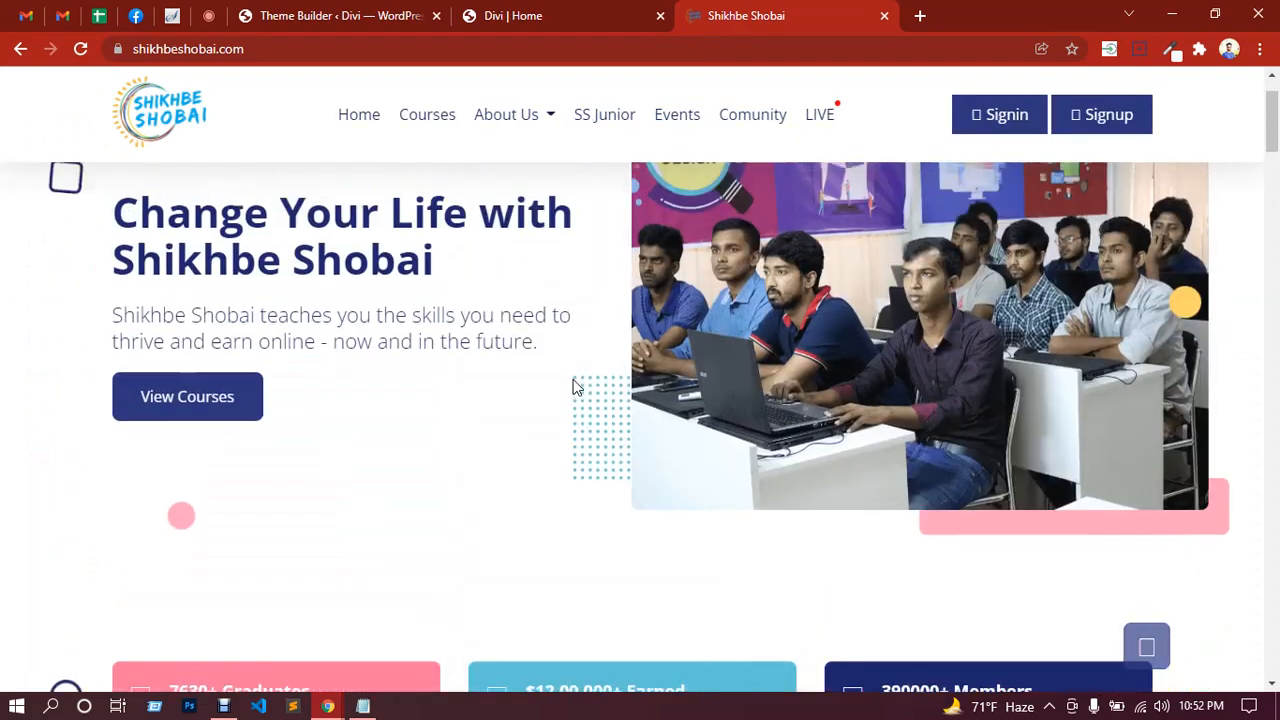
scroll(573, 386, down, 2)
scroll(796, 399, up, 3)
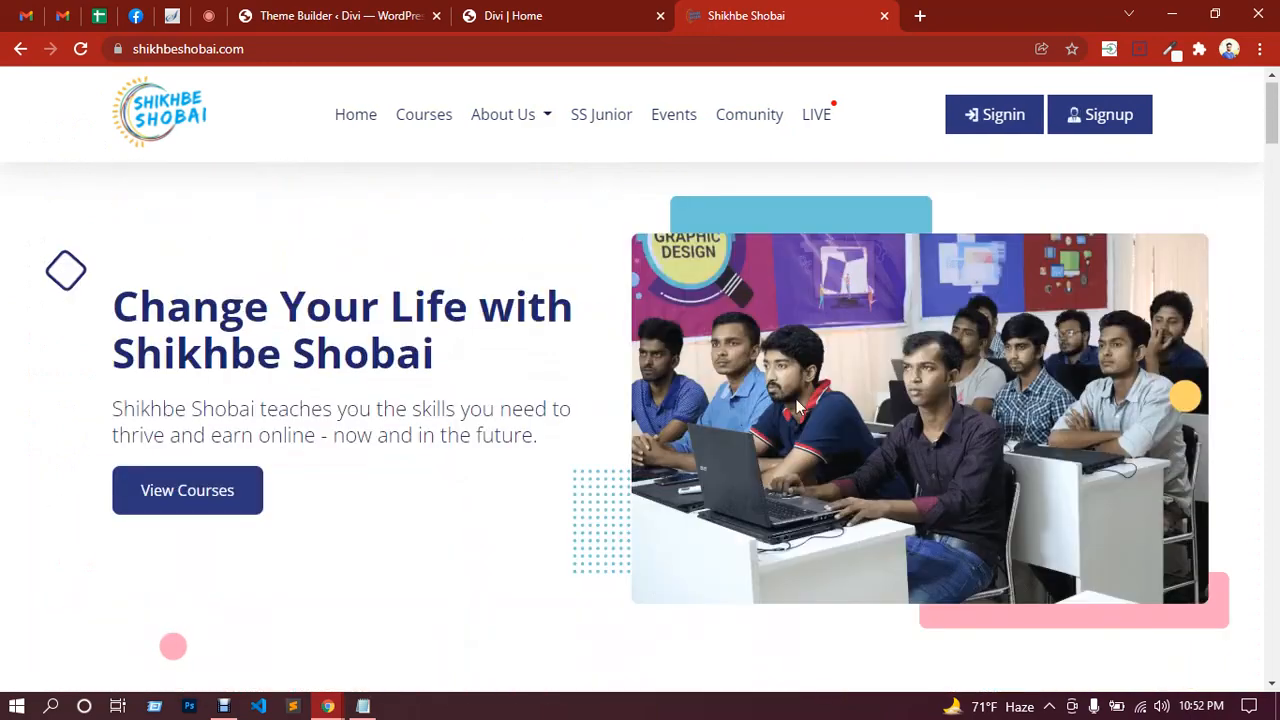
scroll(491, 386, down, 4)
scroll(443, 503, up, 3)
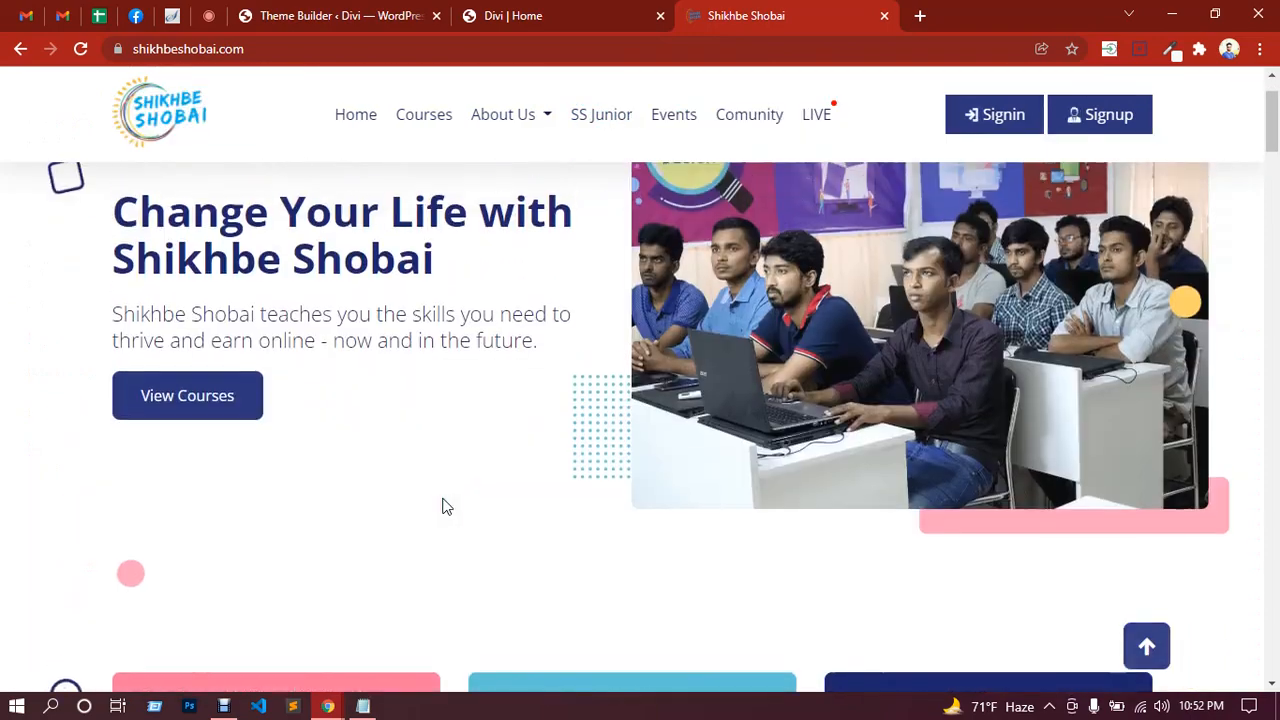
scroll(443, 503, up, 1)
Step: Save the classroom hero photo to Downloads as intro (1).png, closing its image tab afterwards
right_click(792, 334)
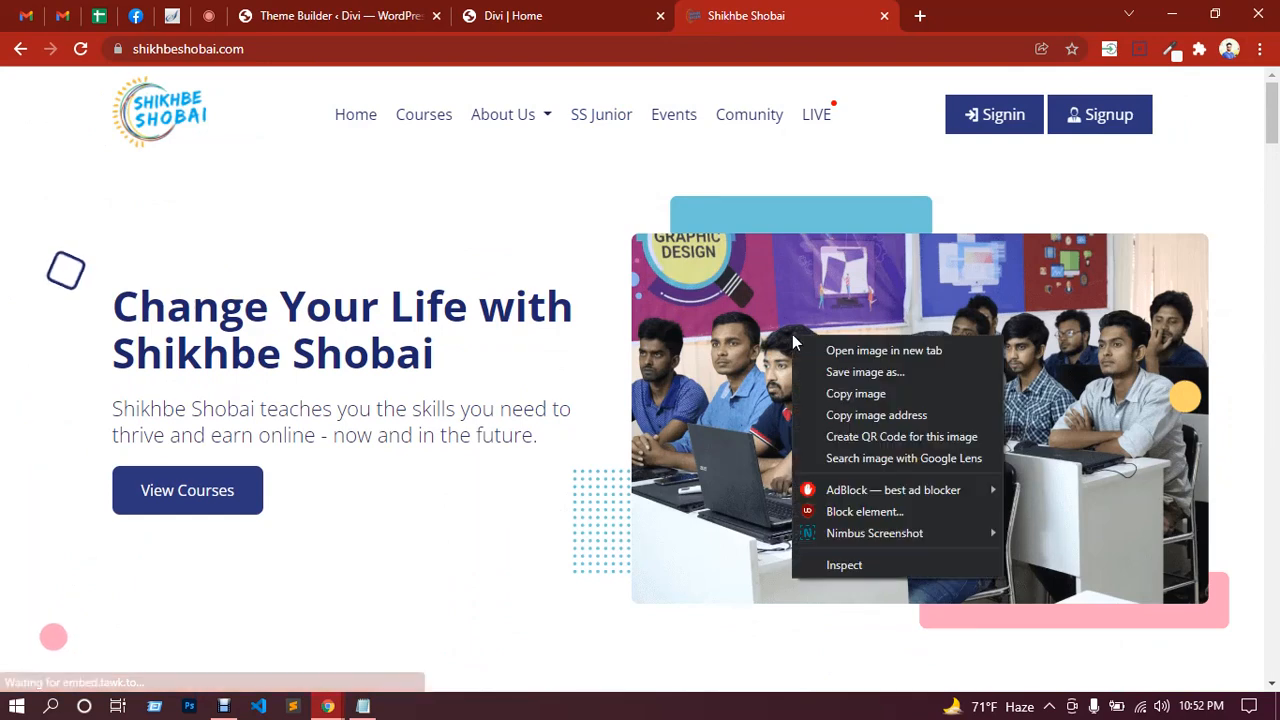
click(848, 350)
click(886, 15)
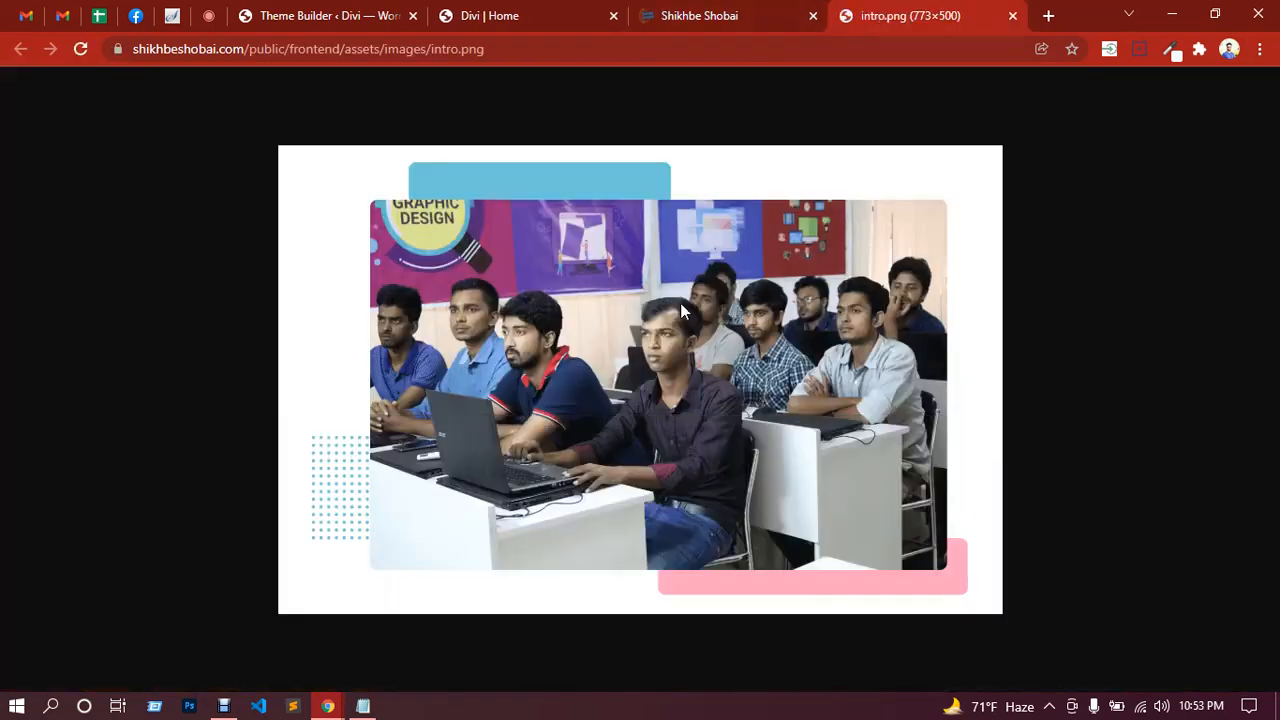
right_click(682, 305)
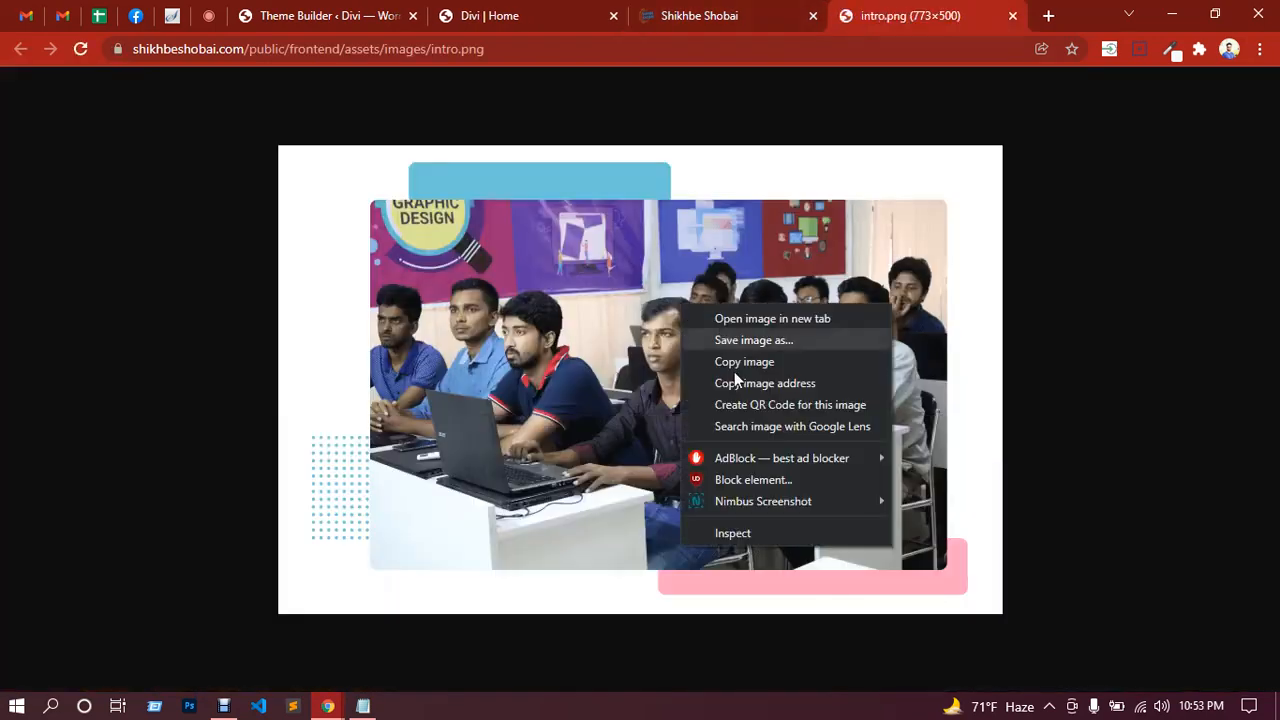
click(754, 341)
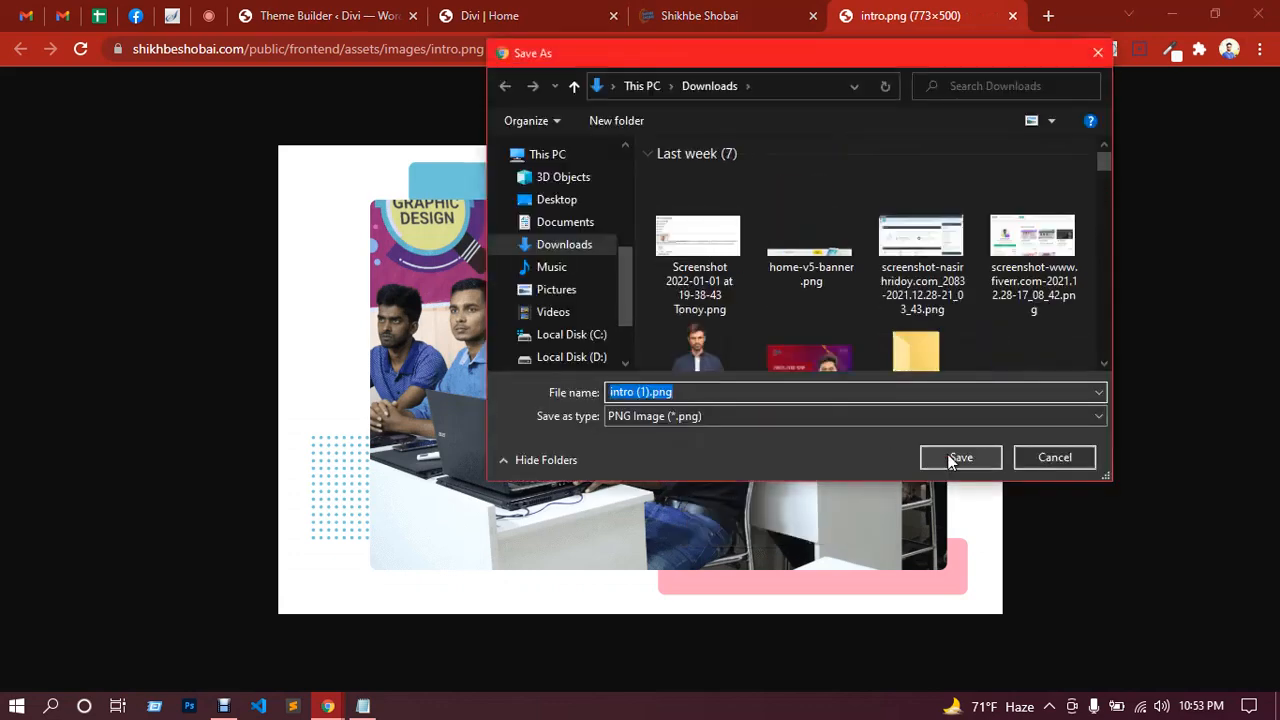
click(952, 460)
click(1012, 15)
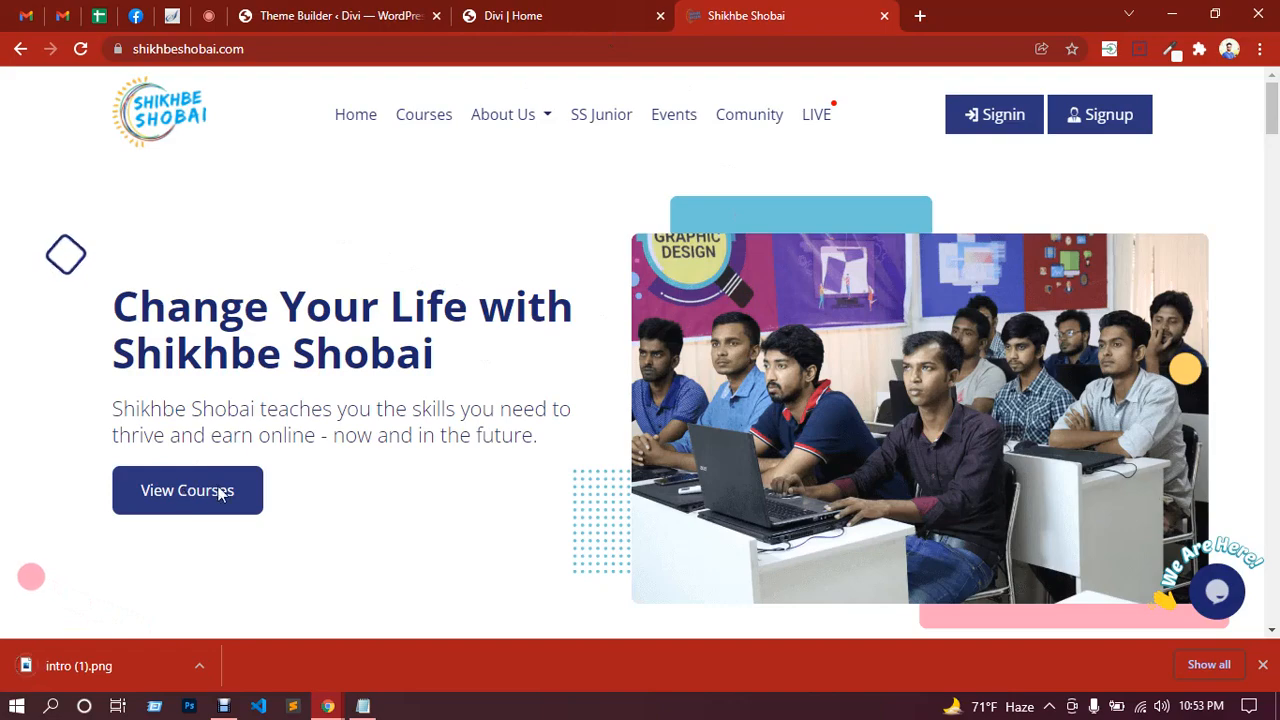
Step: Return to the Divi homepage, test its CLICK HERE button and compare with the Shikhbe Shobai site
click(591, 12)
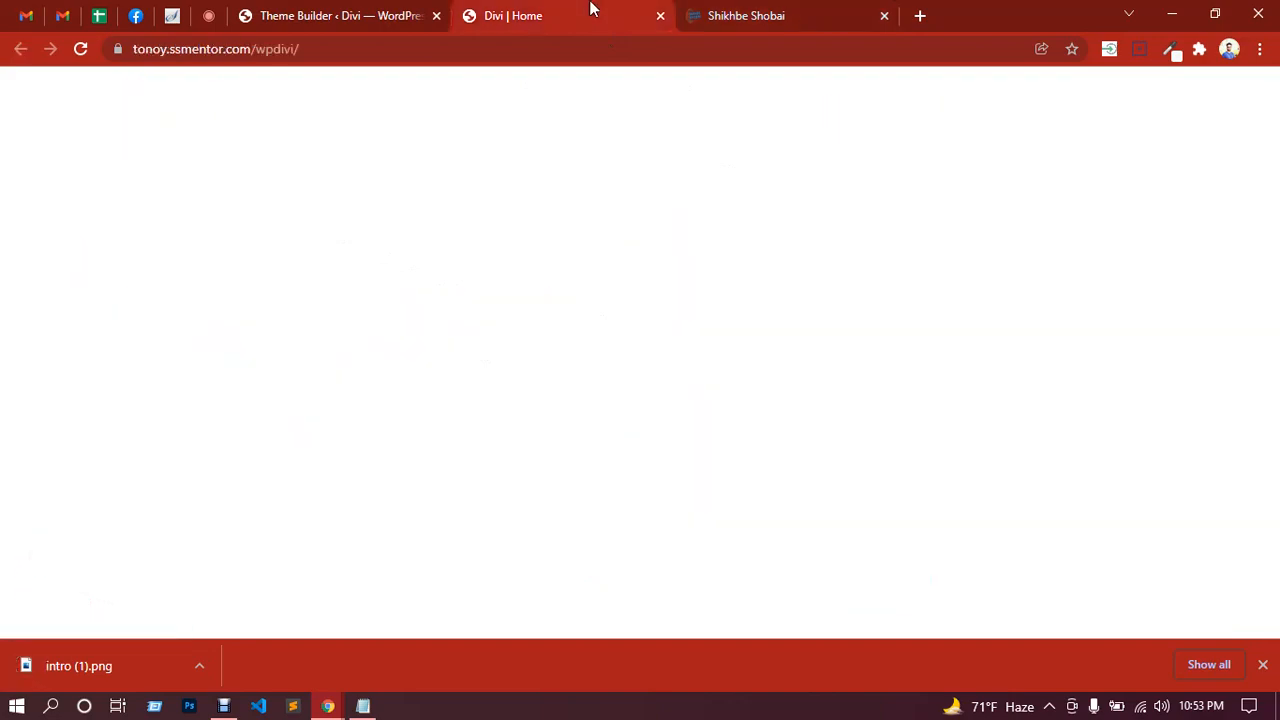
scroll(718, 288, up, 6)
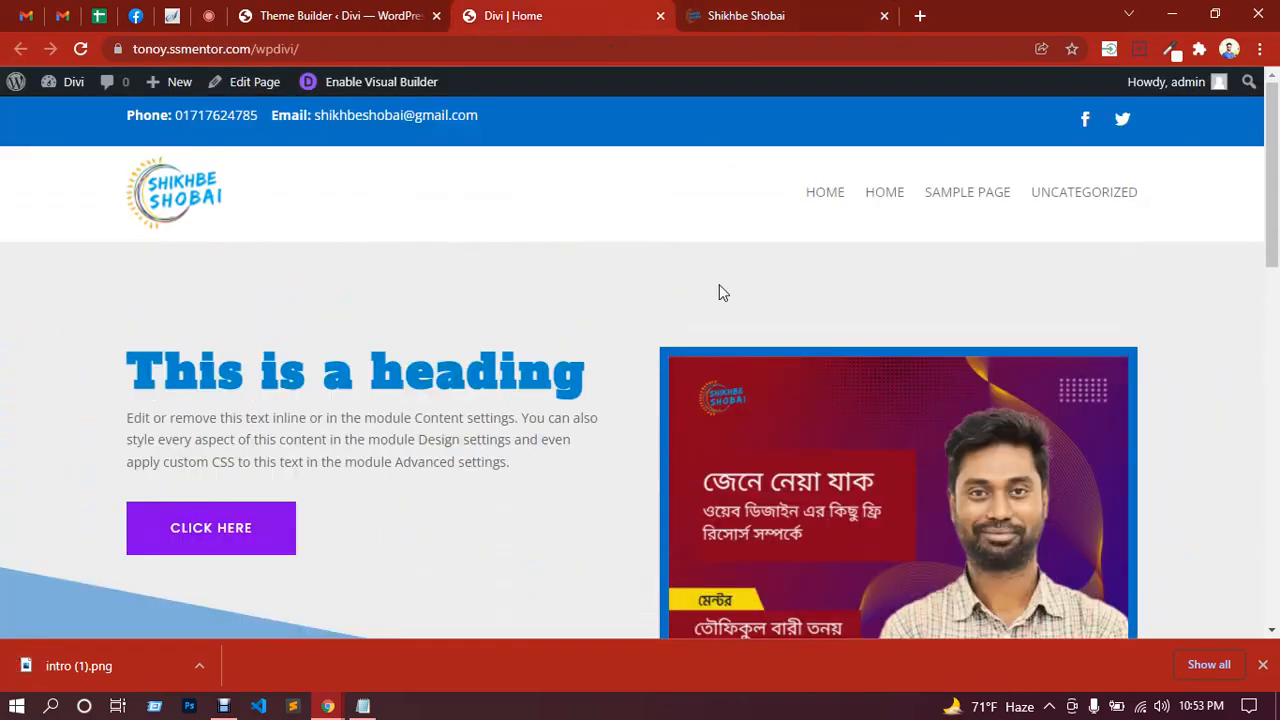
scroll(308, 316, down, 3)
click(257, 263)
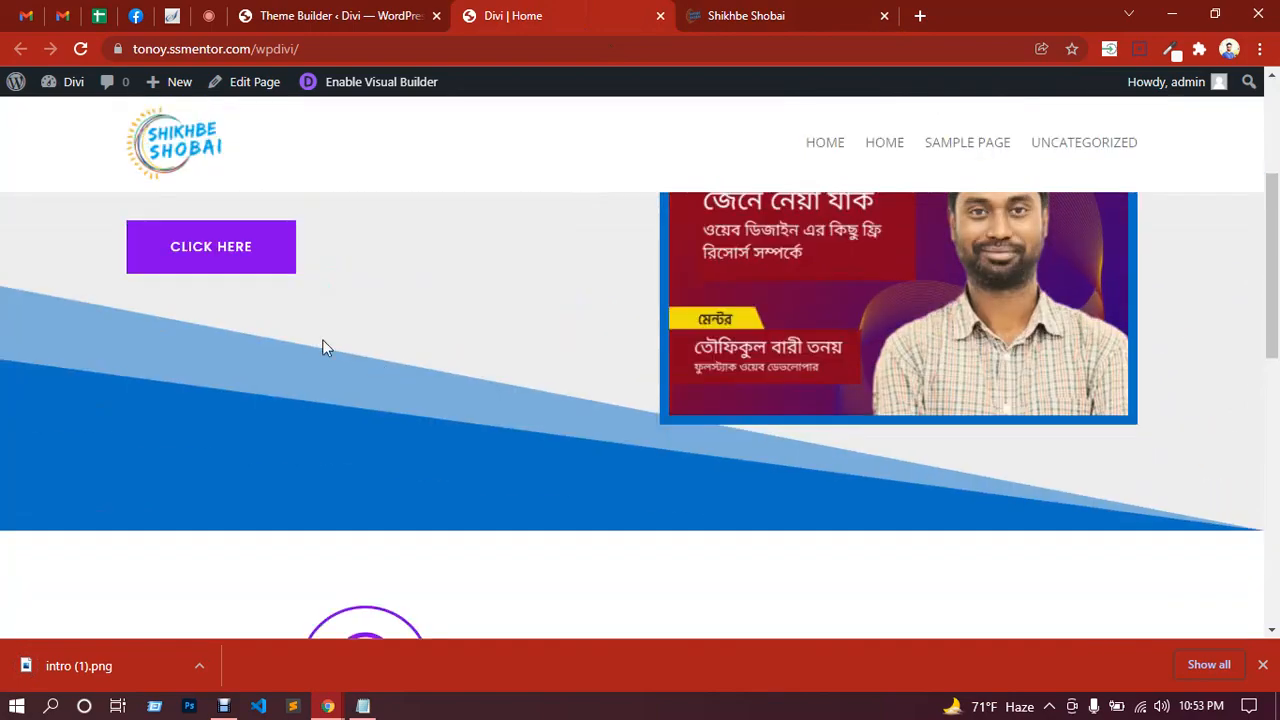
click(237, 257)
click(765, 14)
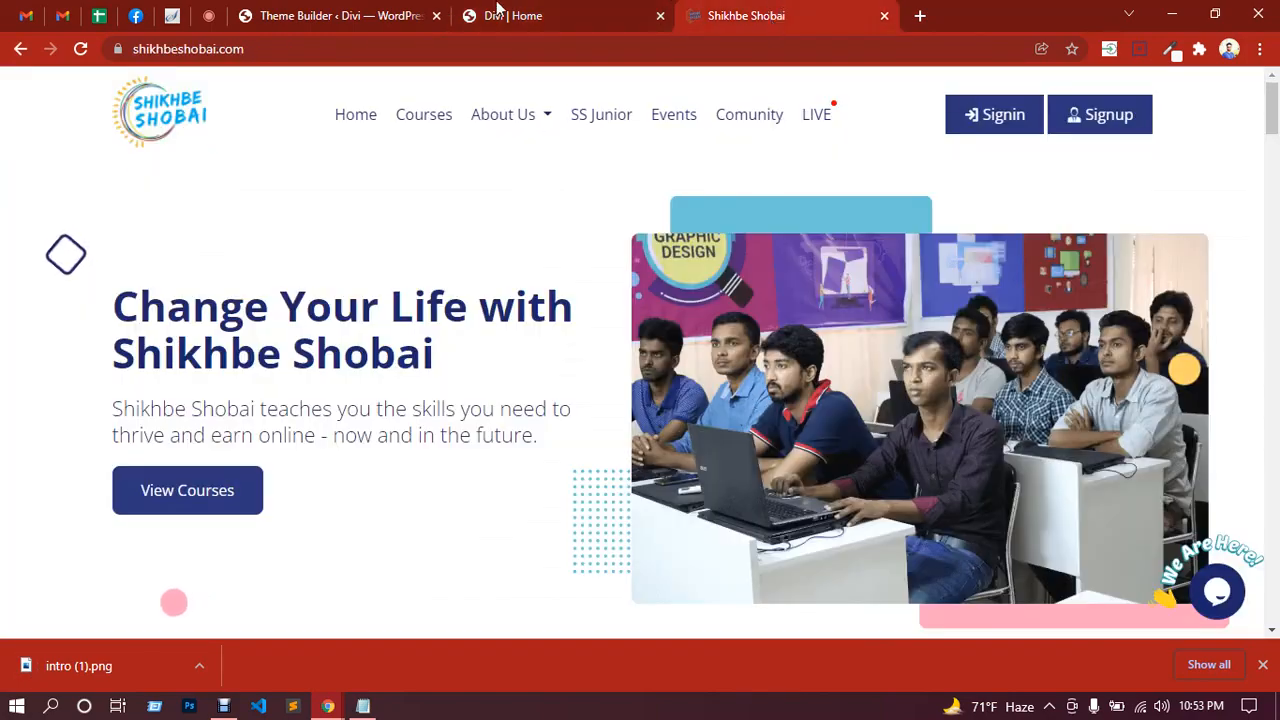
click(500, 12)
scroll(210, 420, down, 1)
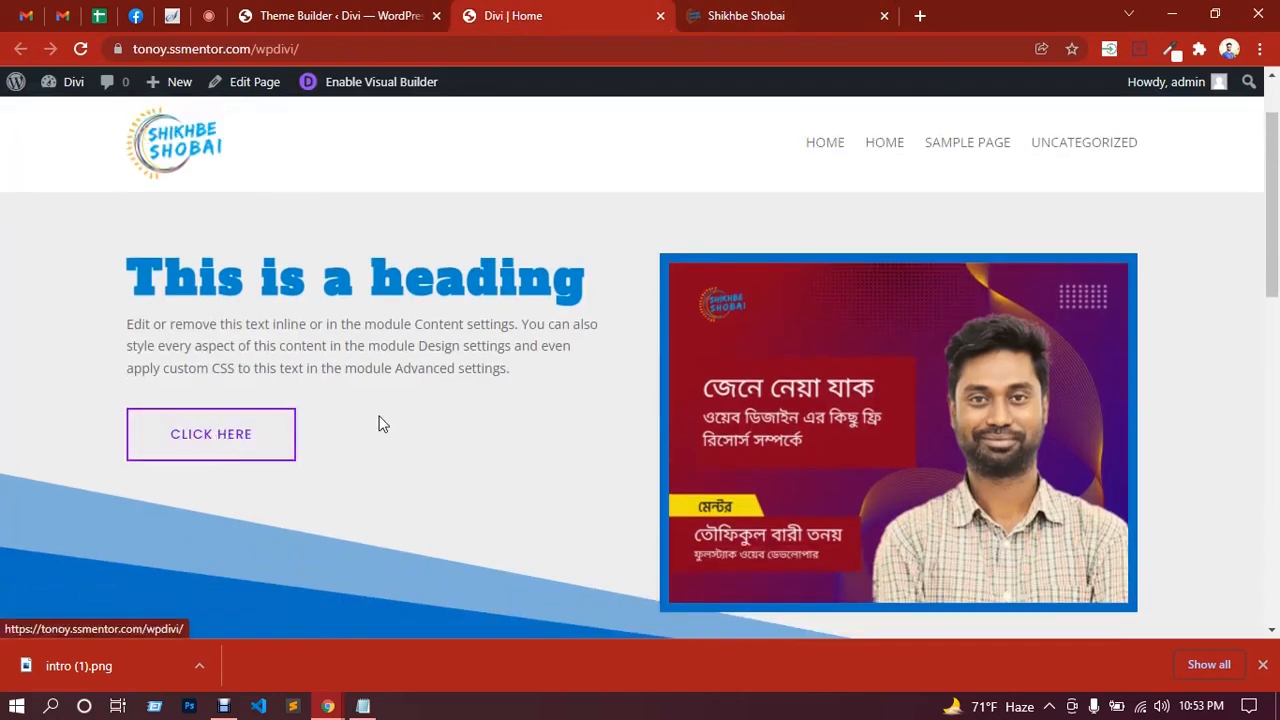
scroll(520, 409, down, 2)
scroll(518, 410, up, 3)
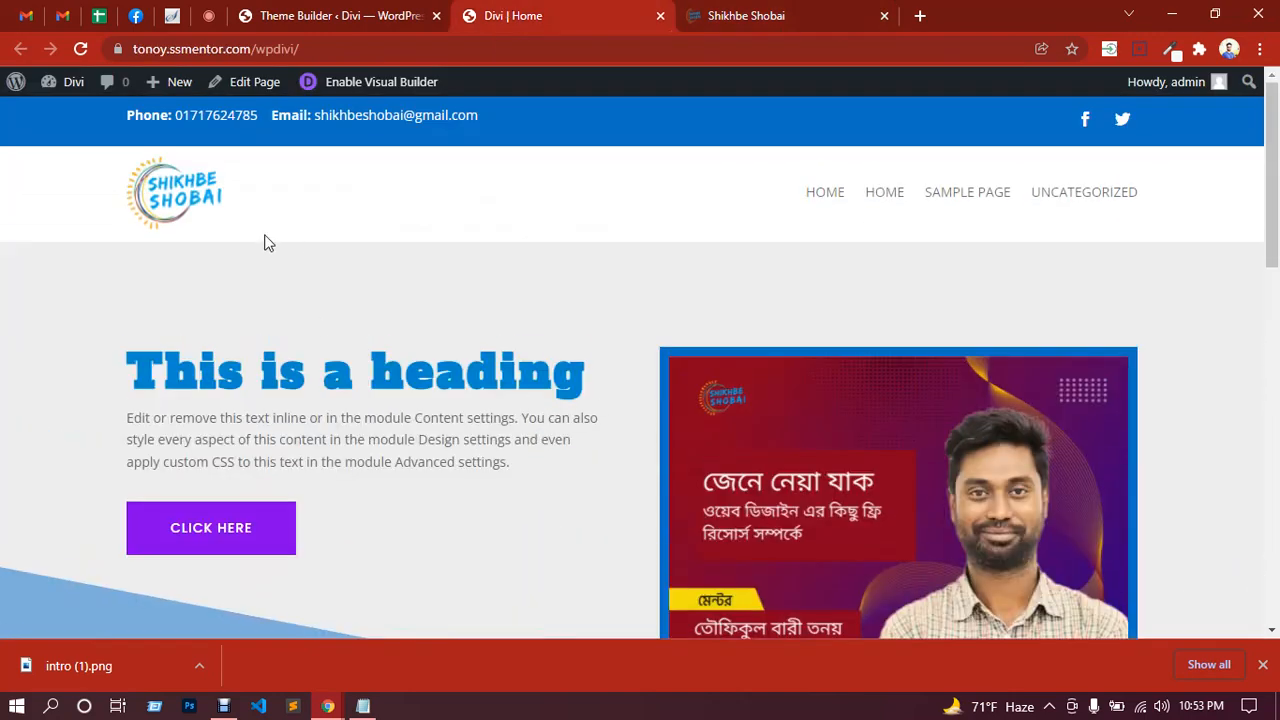
Step: Enable the Visual Builder on the homepage, checking the Shikhbe Shobai site while it loads
click(376, 92)
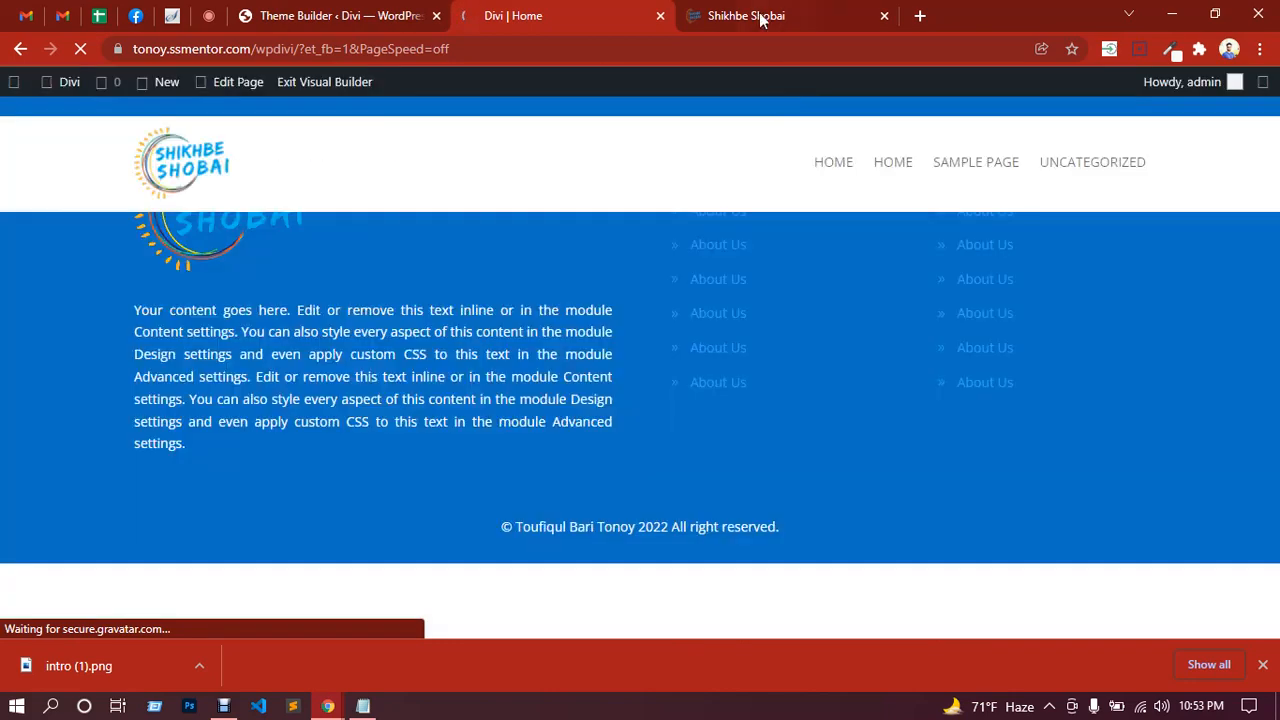
click(759, 14)
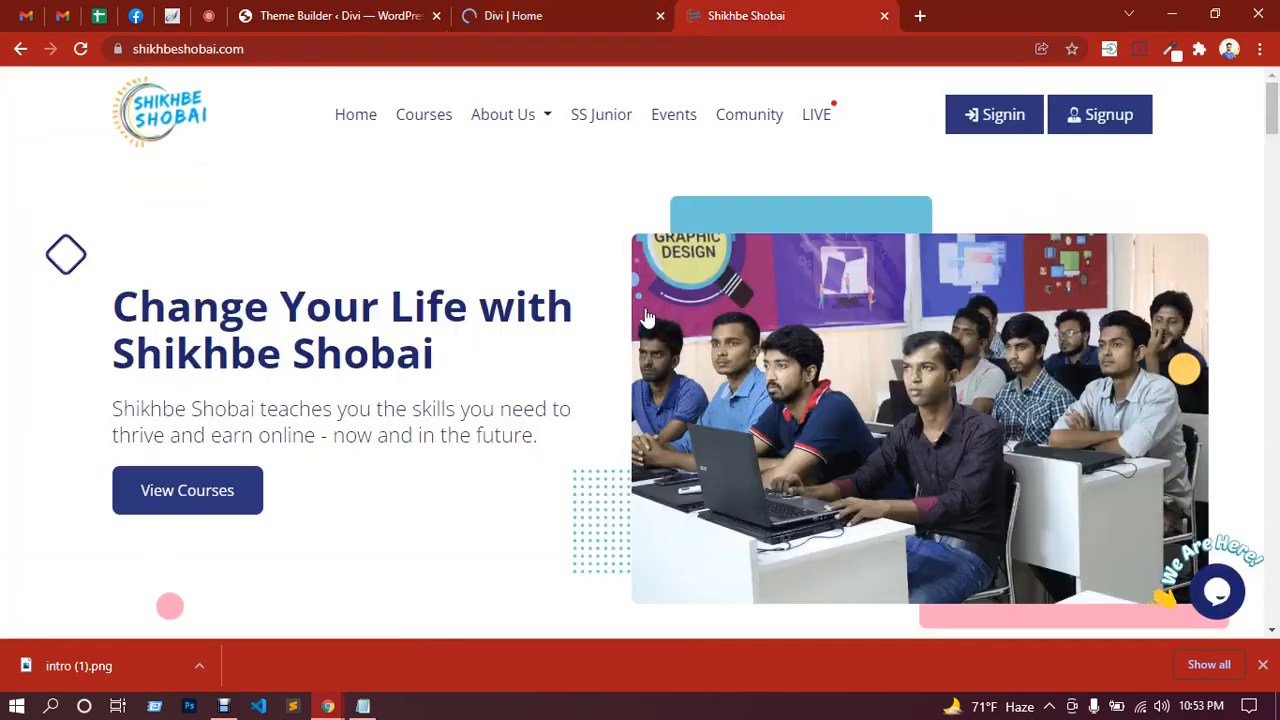
scroll(645, 318, down, 4)
scroll(650, 310, down, 4)
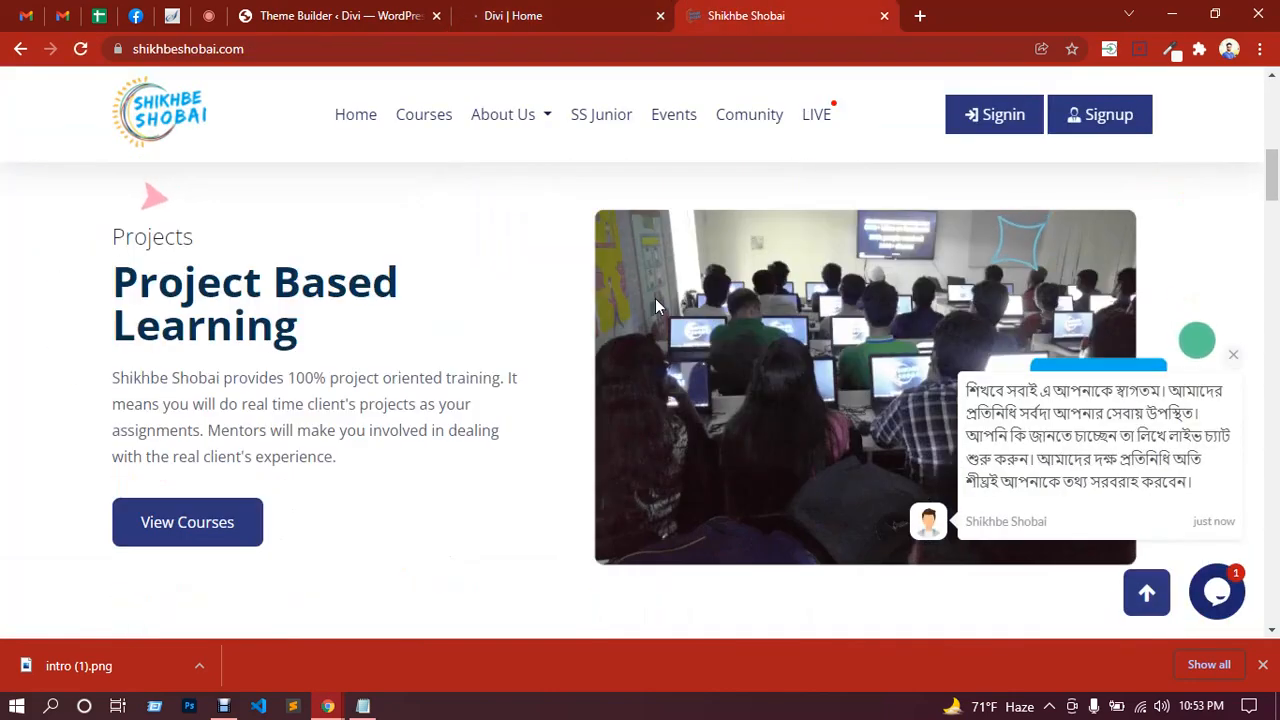
scroll(829, 363, down, 1)
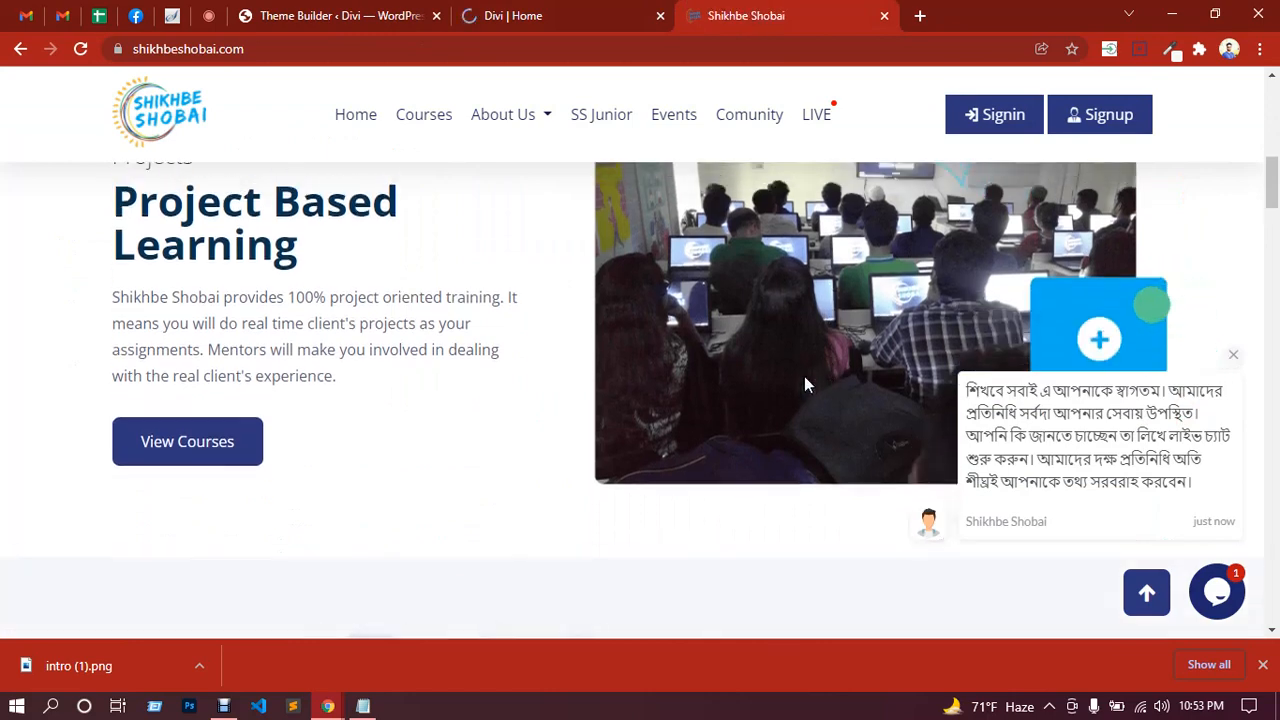
scroll(804, 376, up, 1)
click(554, 14)
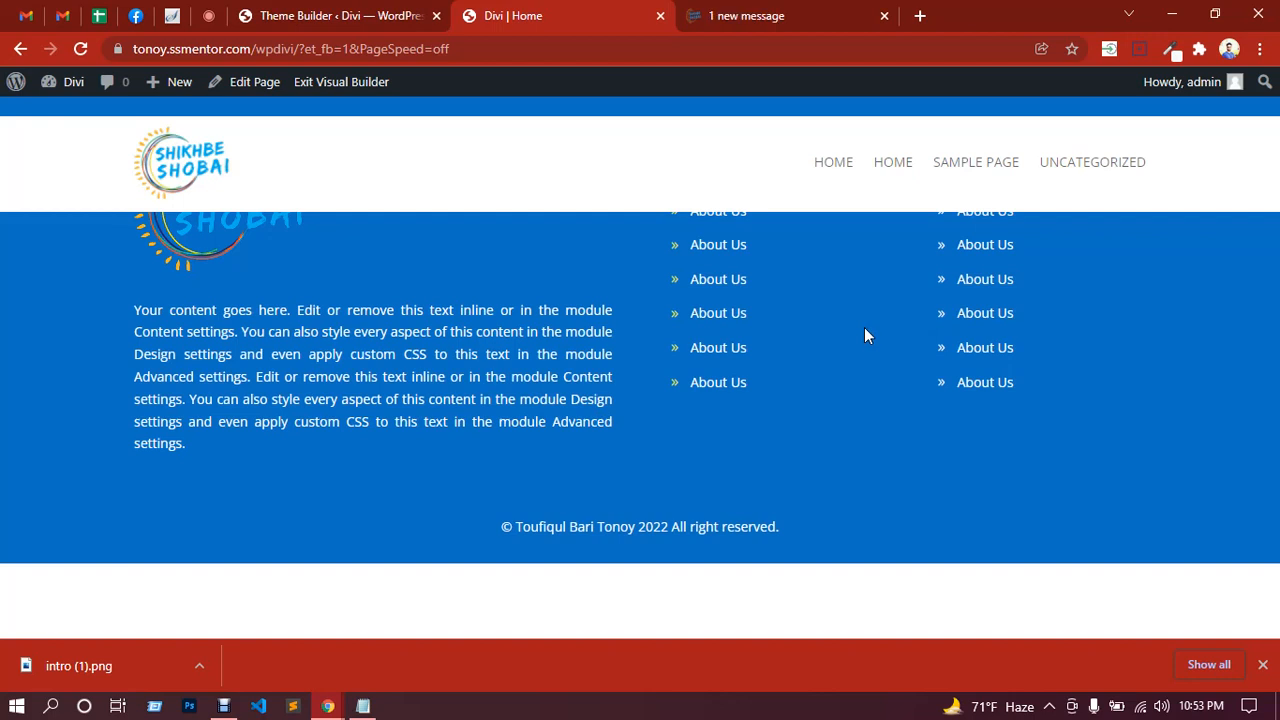
Step: Close Chrome's downloads bar at the bottom of the builder window
click(1263, 665)
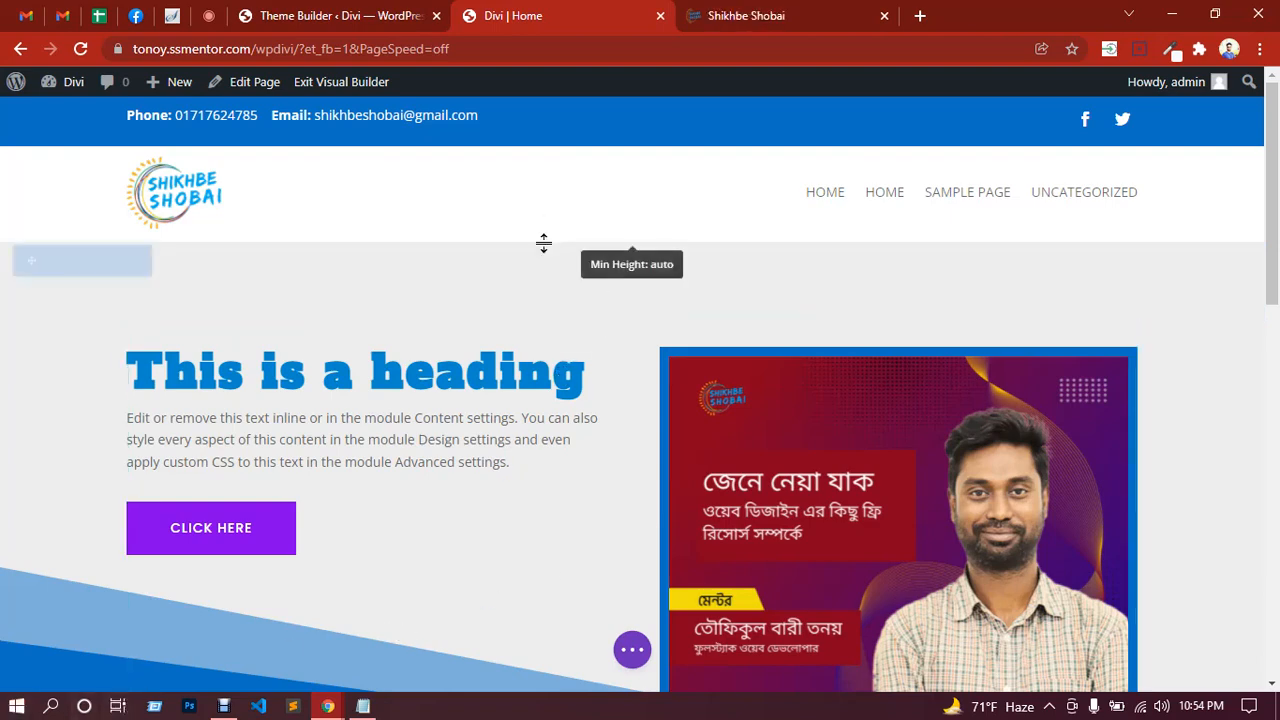
Step: Insert a new section at the bottom edge of the homepage hero
scroll(552, 240, down, 2)
scroll(630, 415, down, 2)
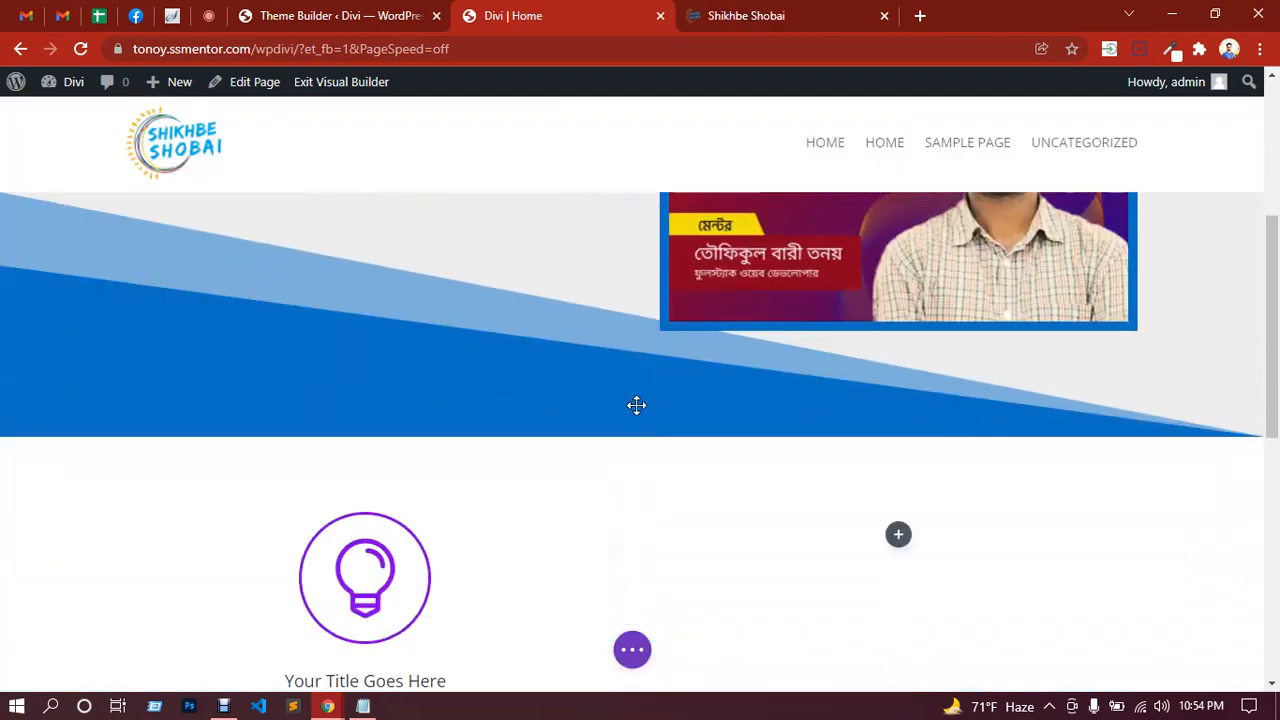
mouse_move(633, 440)
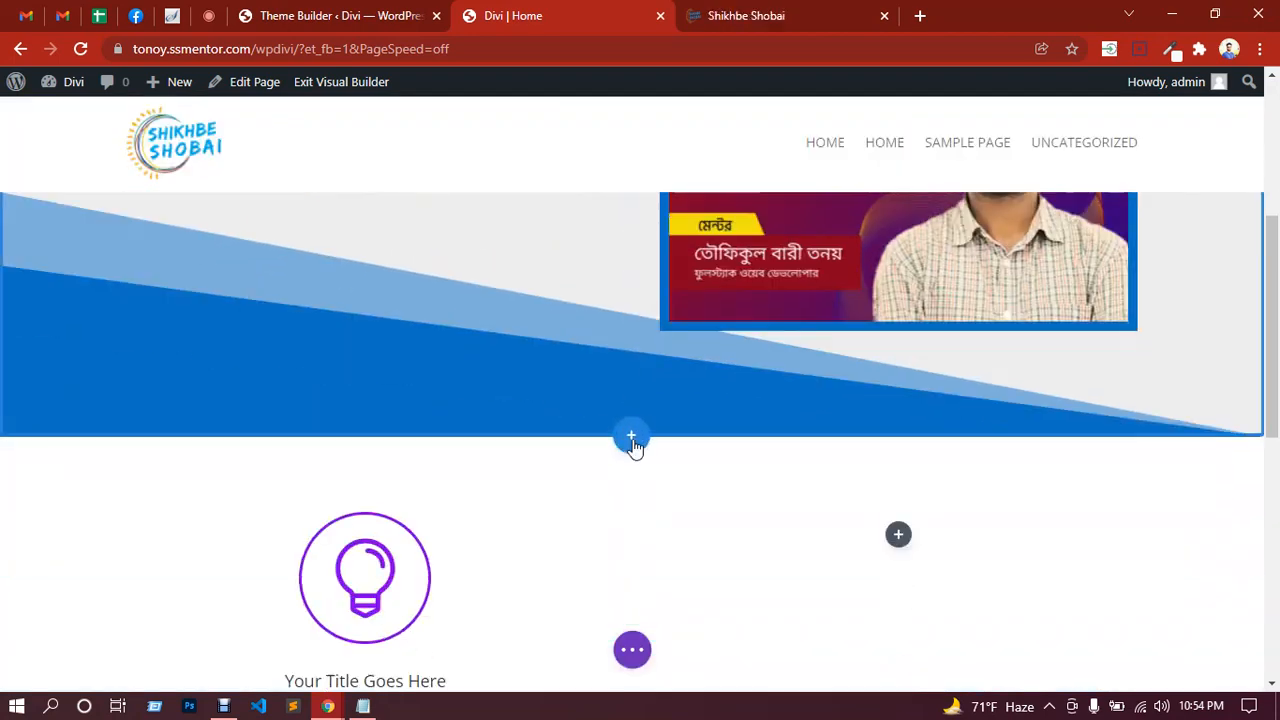
click(632, 440)
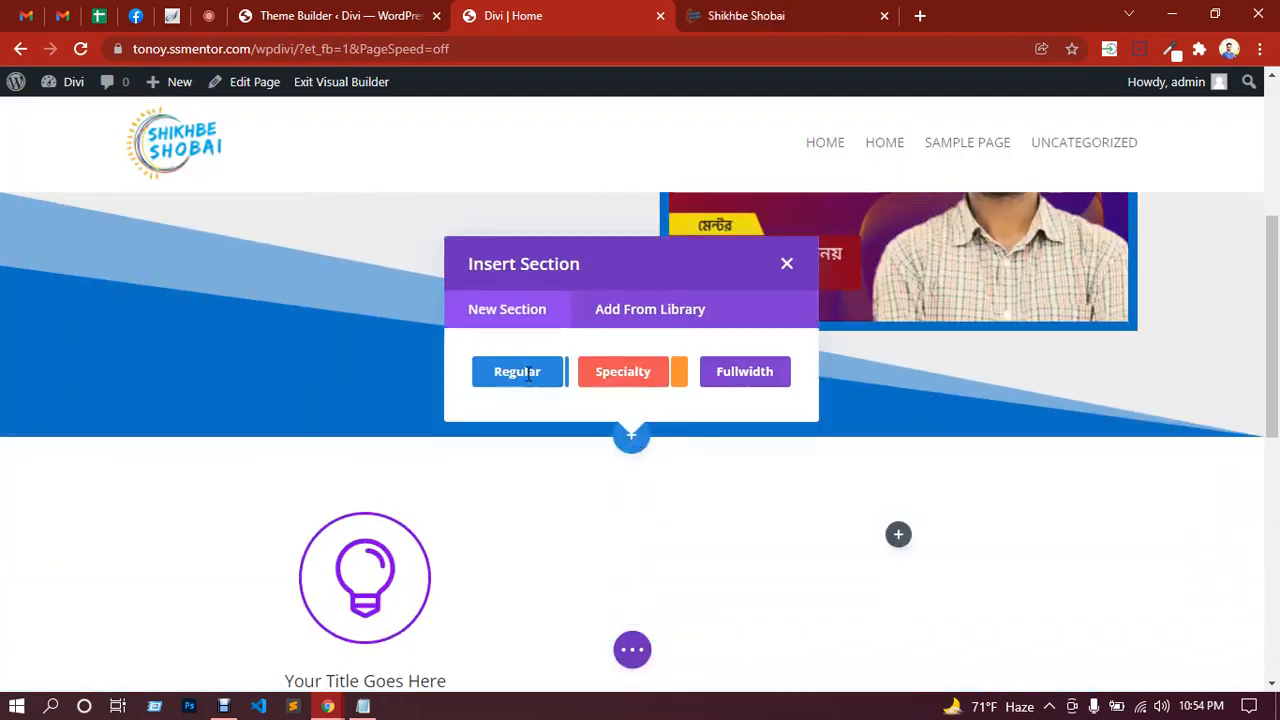
Step: Add a Fullwidth section containing a Fullwidth Slider with its default settings
click(737, 373)
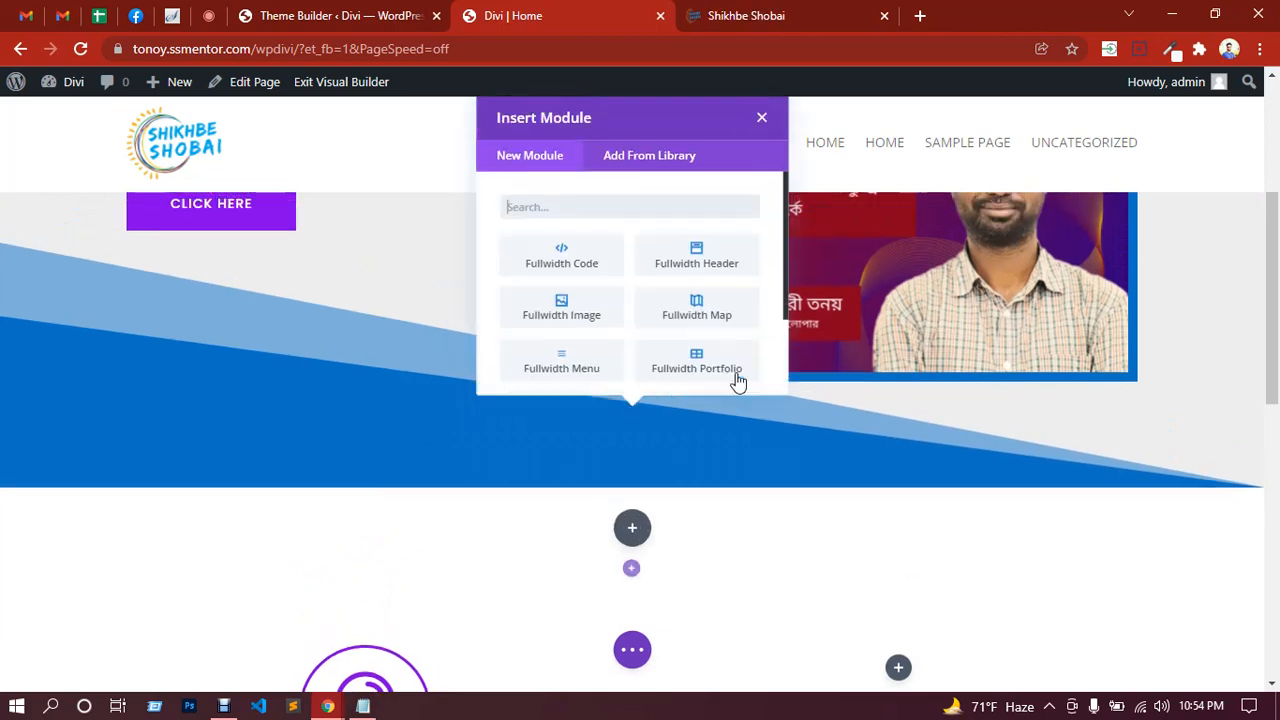
scroll(630, 301, down, 2)
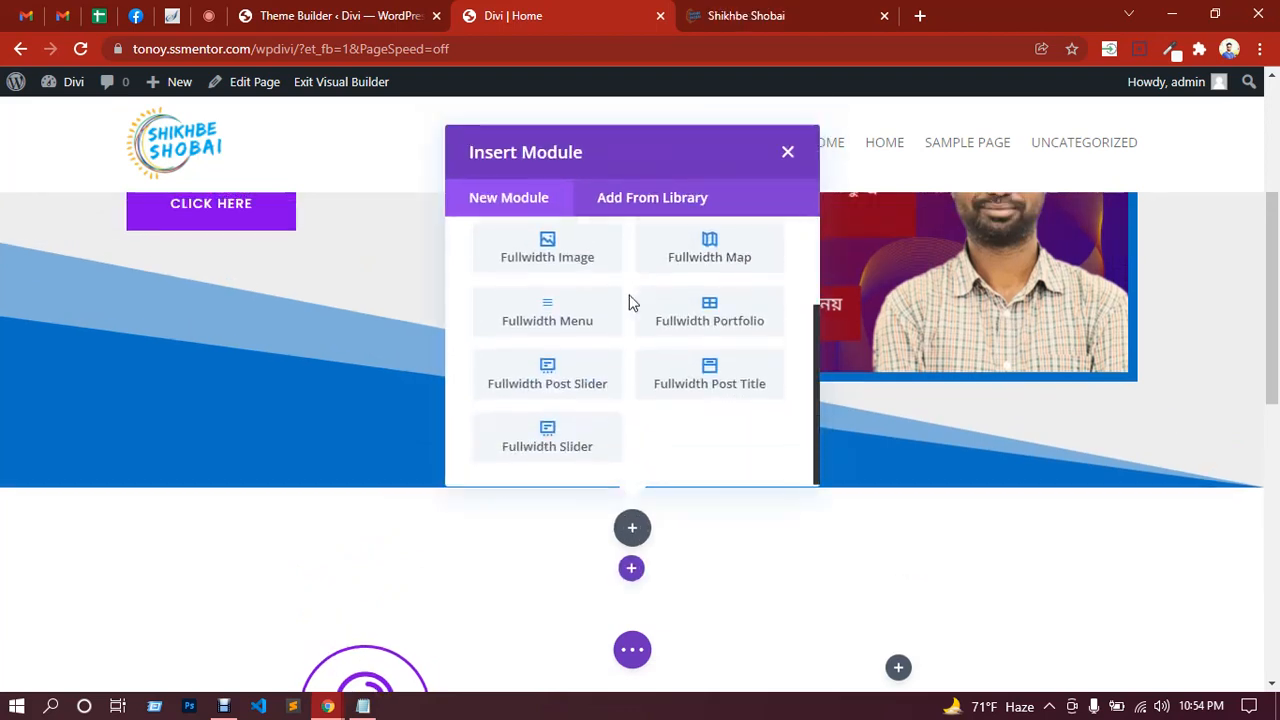
click(569, 452)
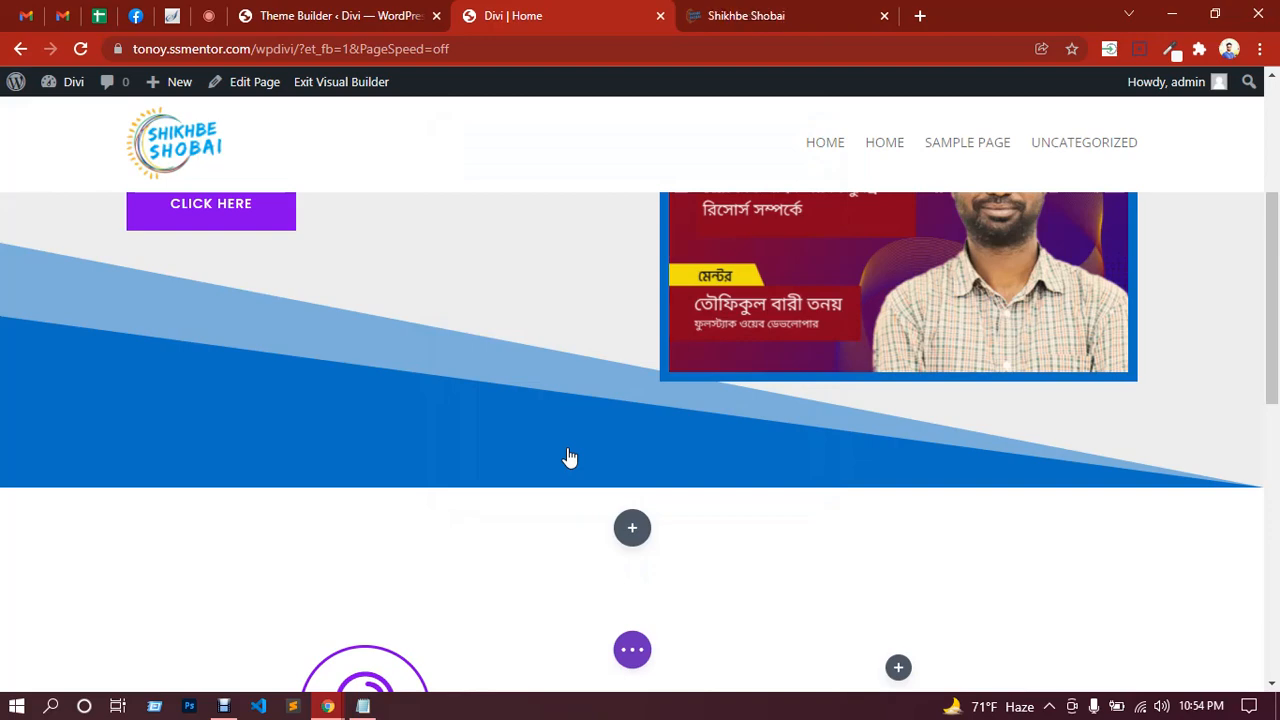
scroll(556, 438, down, 2)
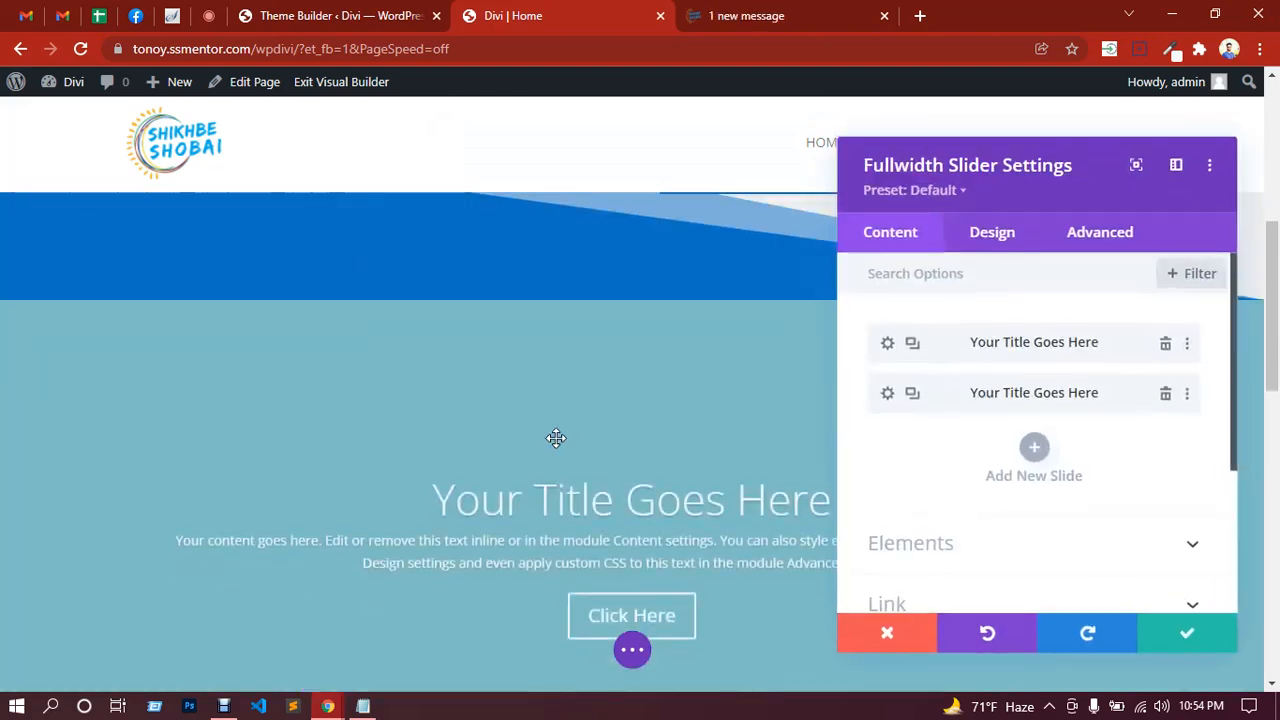
scroll(556, 438, down, 2)
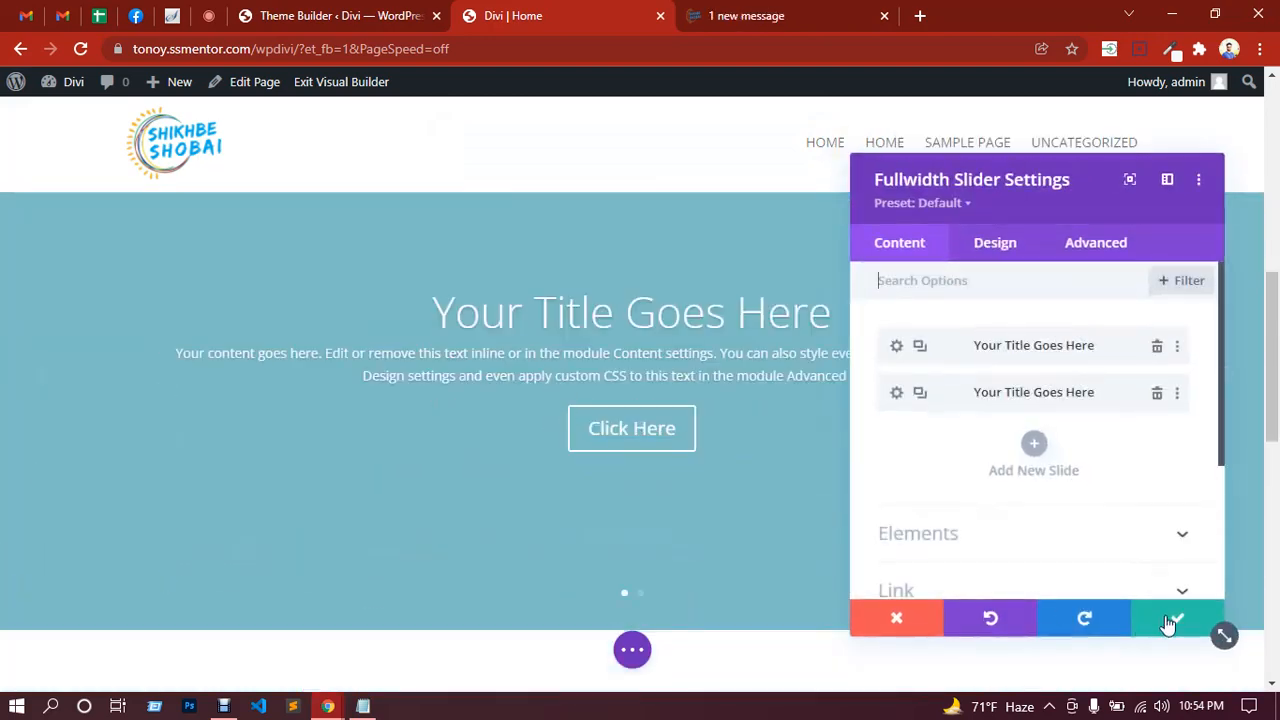
click(1168, 624)
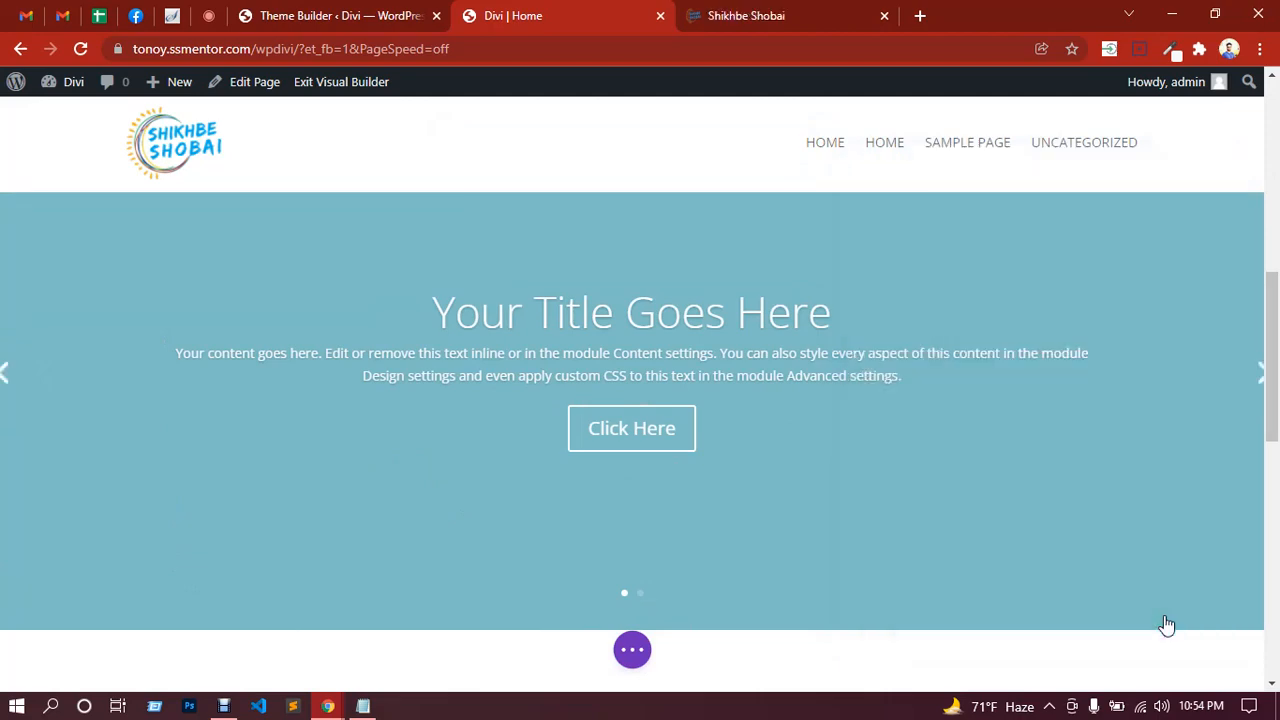
Step: Drag the slider section to the top of the homepage, then switch to the video call
scroll(502, 538, up, 3)
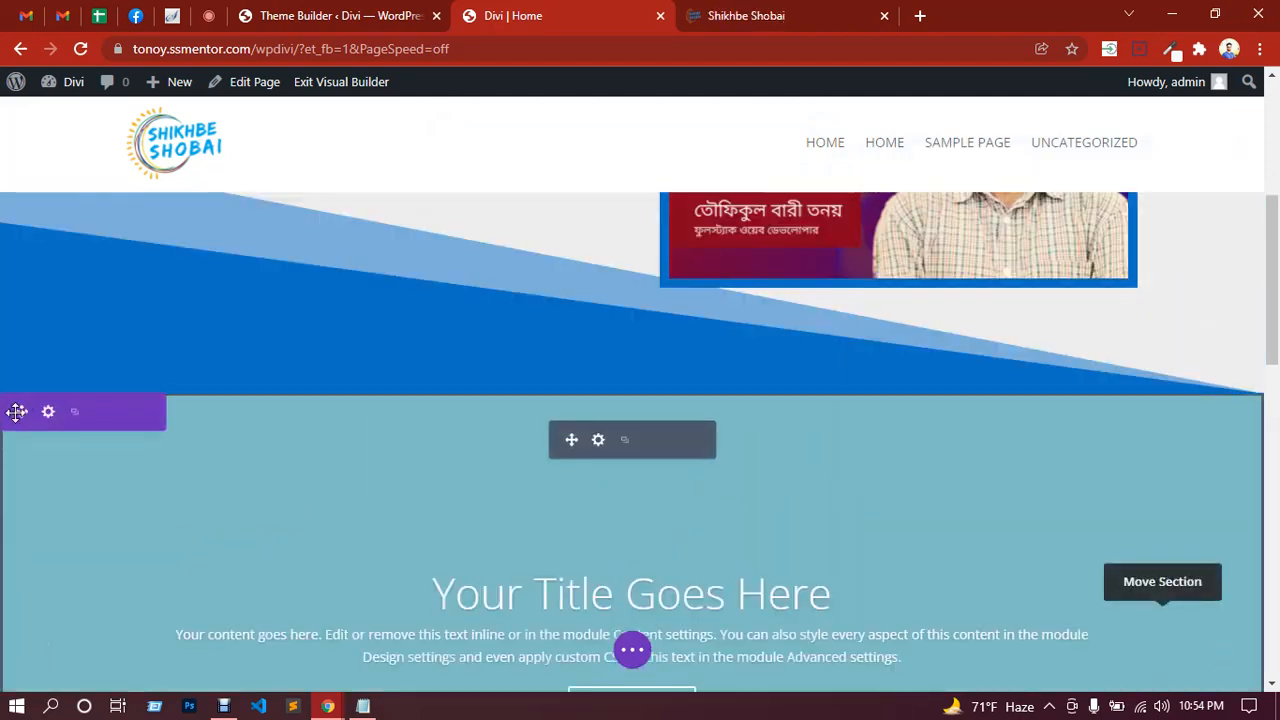
drag(20, 411, 314, 196)
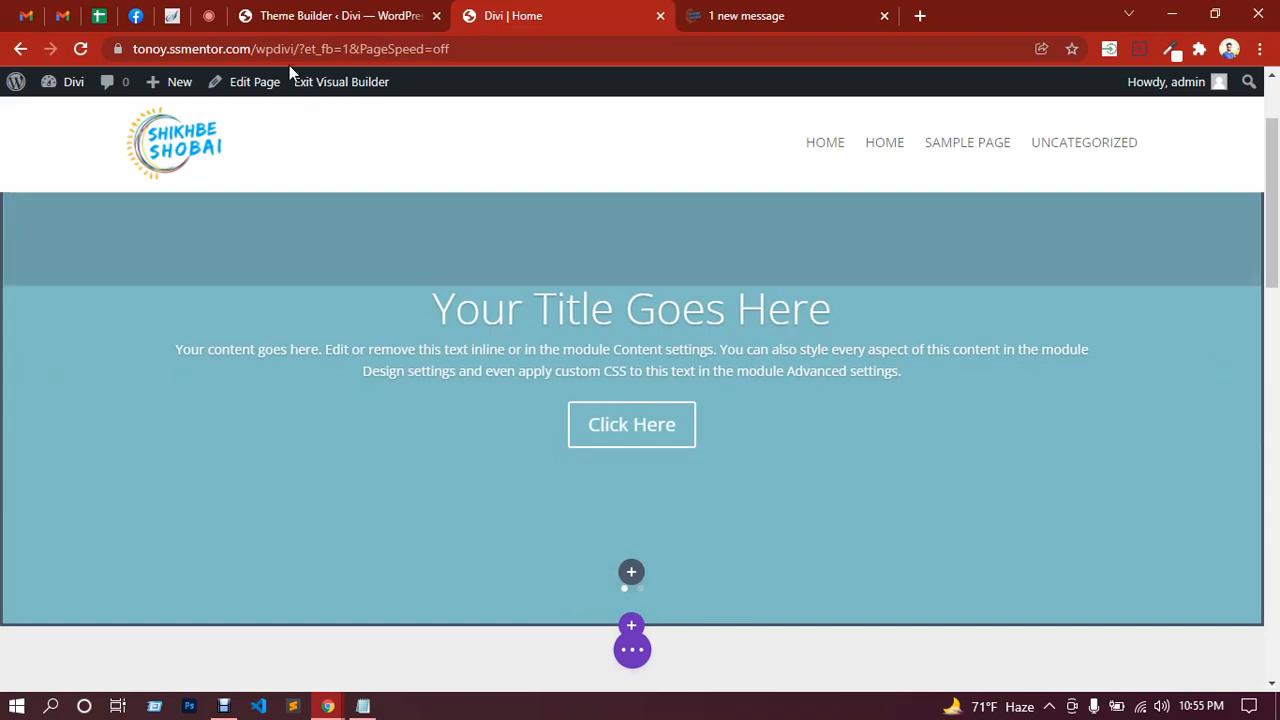
click(210, 16)
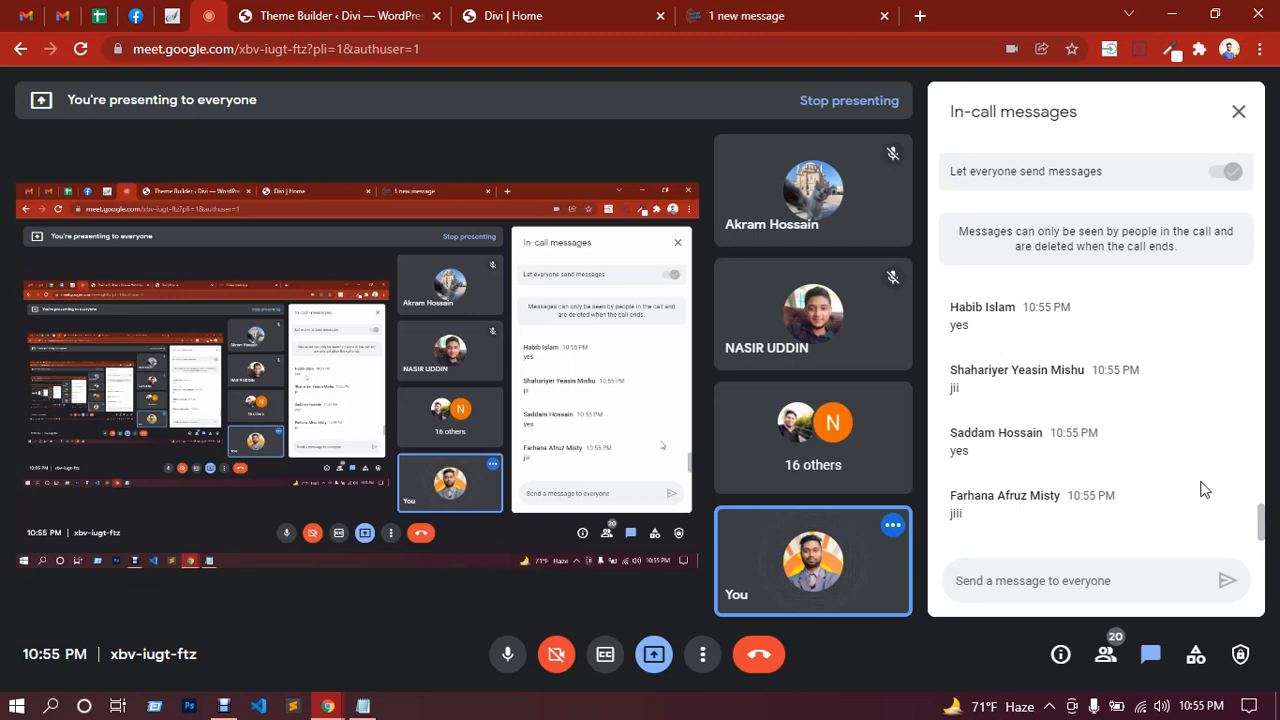
scroll(1167, 451, up, 3)
scroll(1167, 450, down, 3)
click(1108, 657)
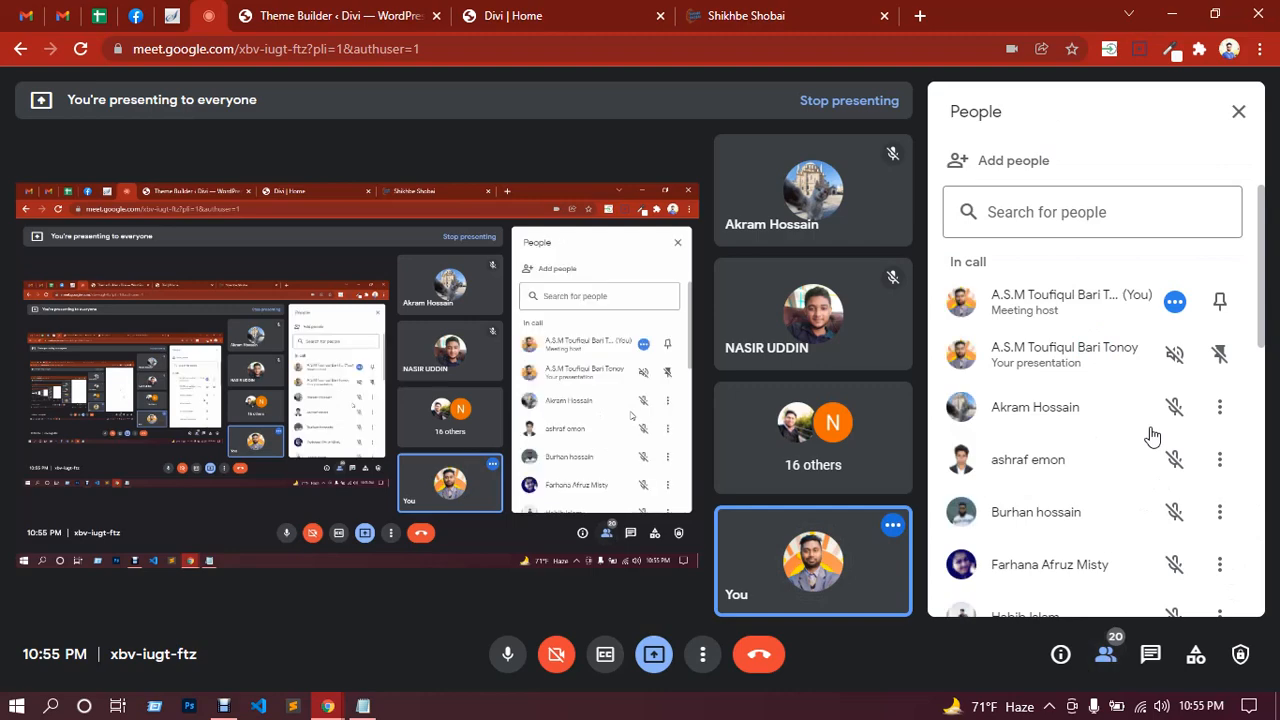
scroll(1135, 437, down, 7)
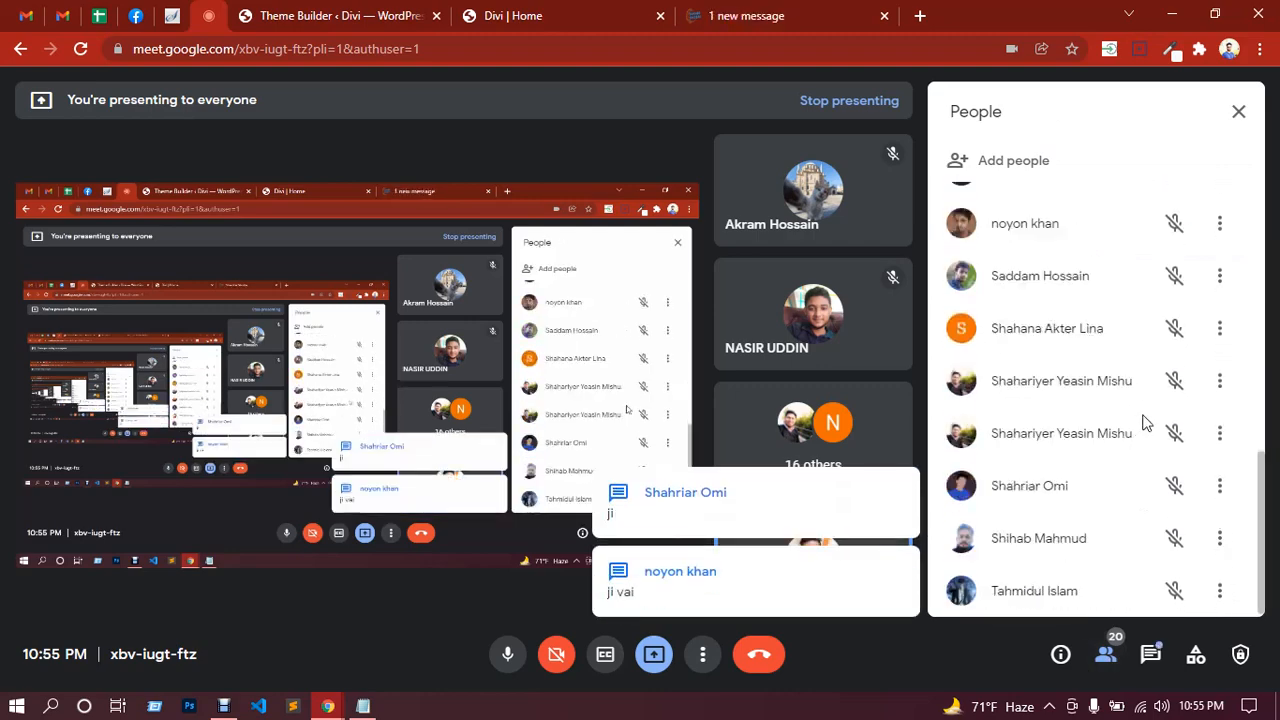
scroll(1150, 418, up, 8)
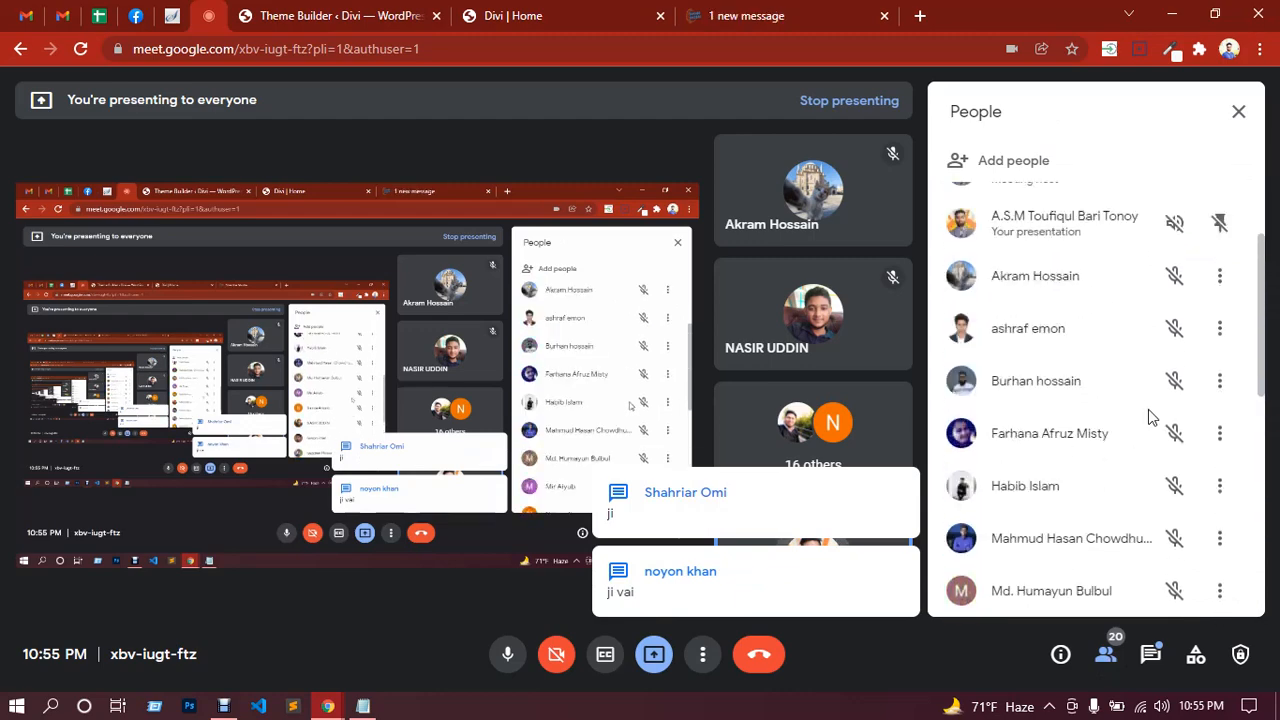
click(1152, 655)
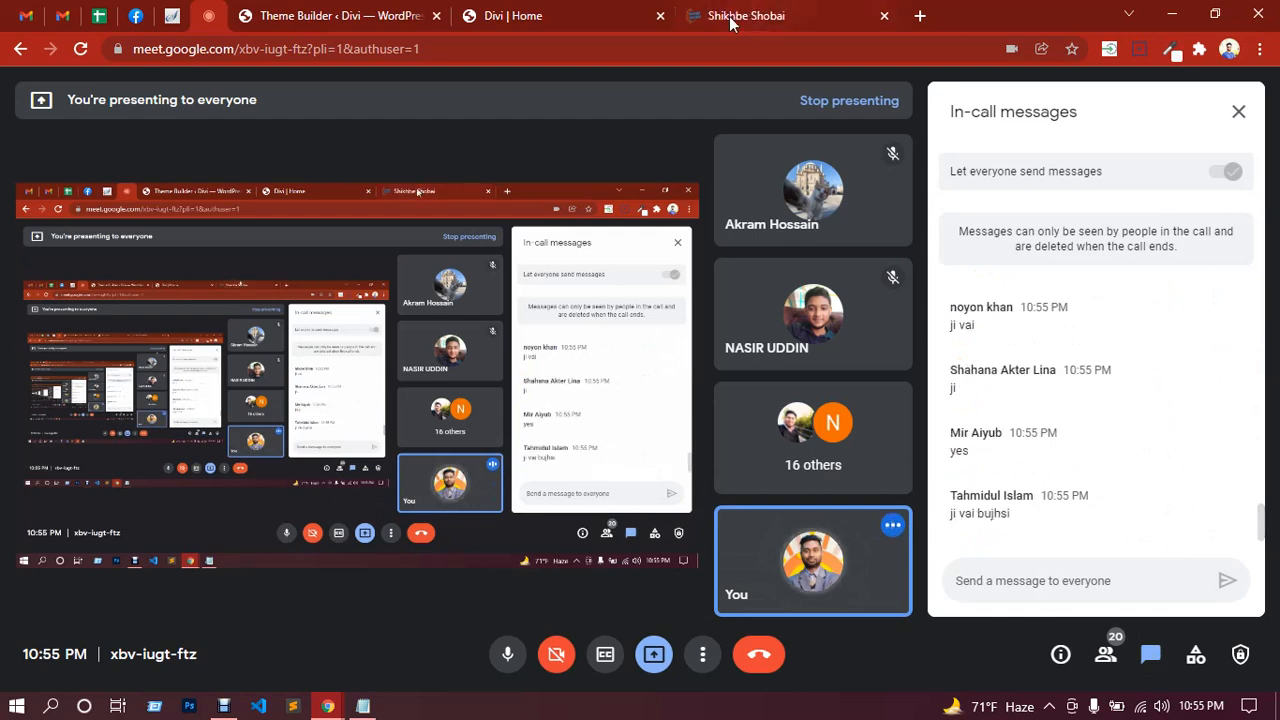
click(566, 10)
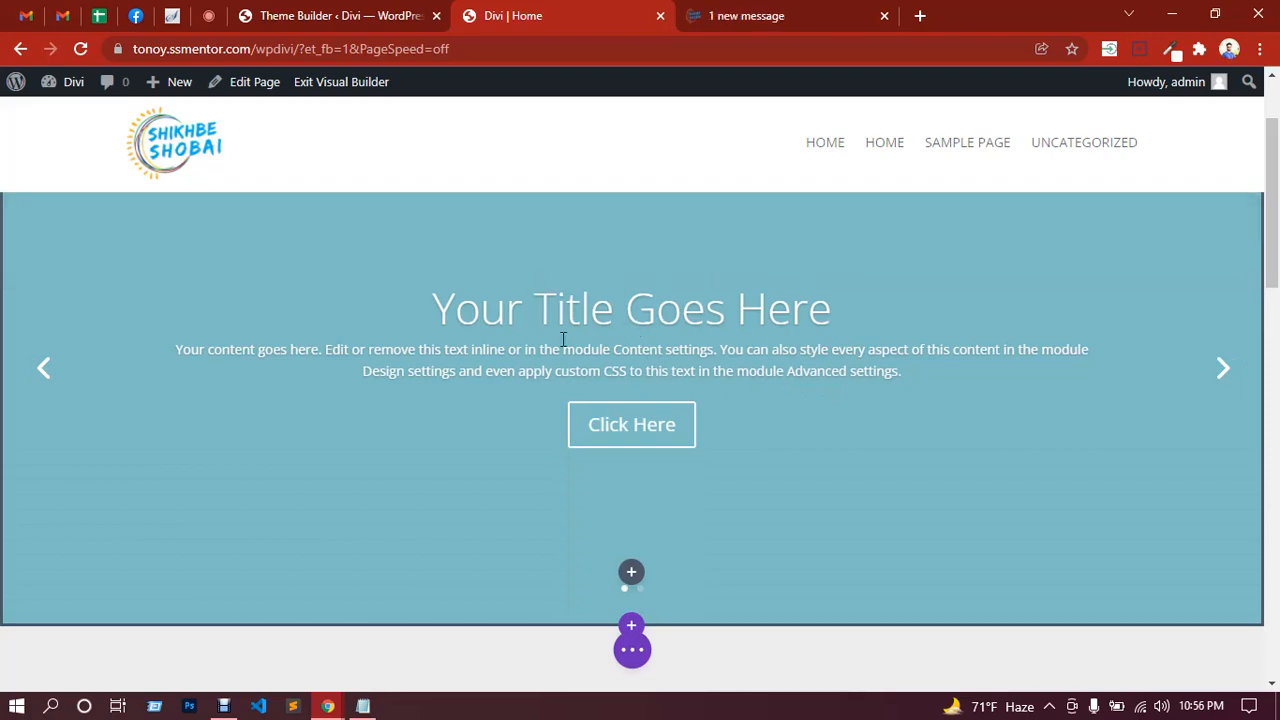
Step: Replace the first slide's title with the live site's heading 'Change Your Life with Shikhbe Shobai'
scroll(687, 453, down, 4)
scroll(703, 426, up, 6)
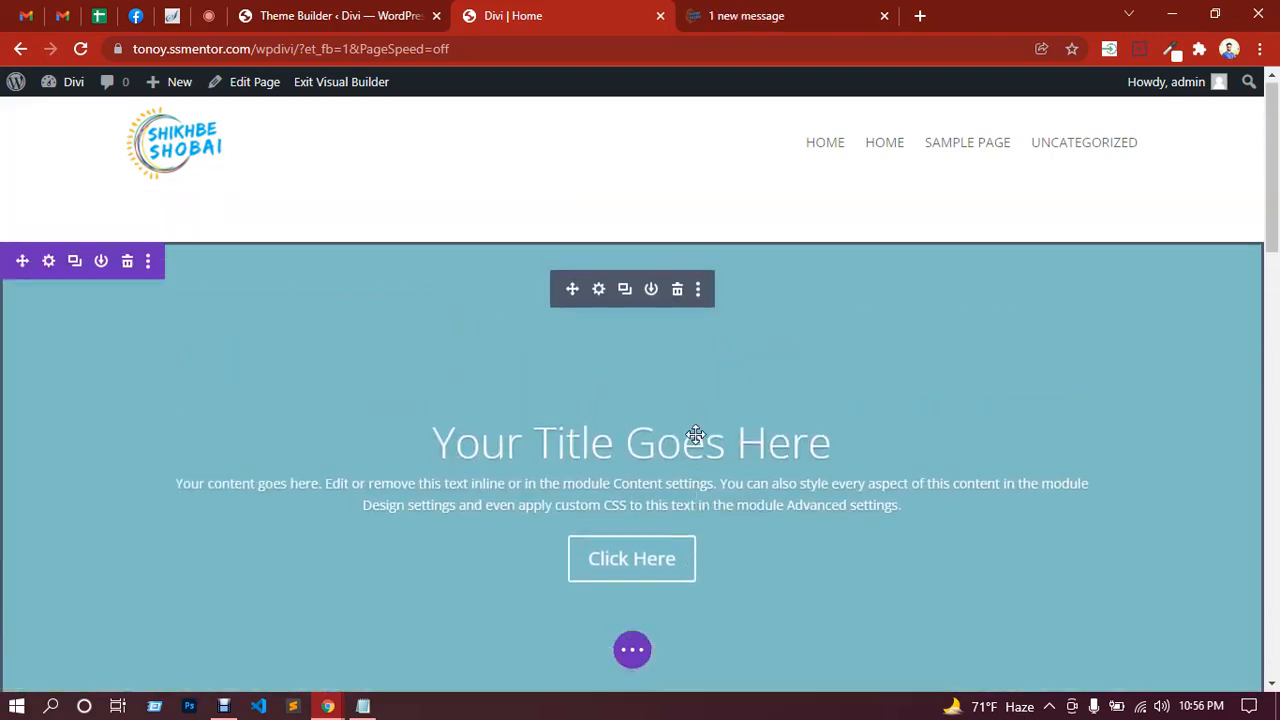
click(599, 292)
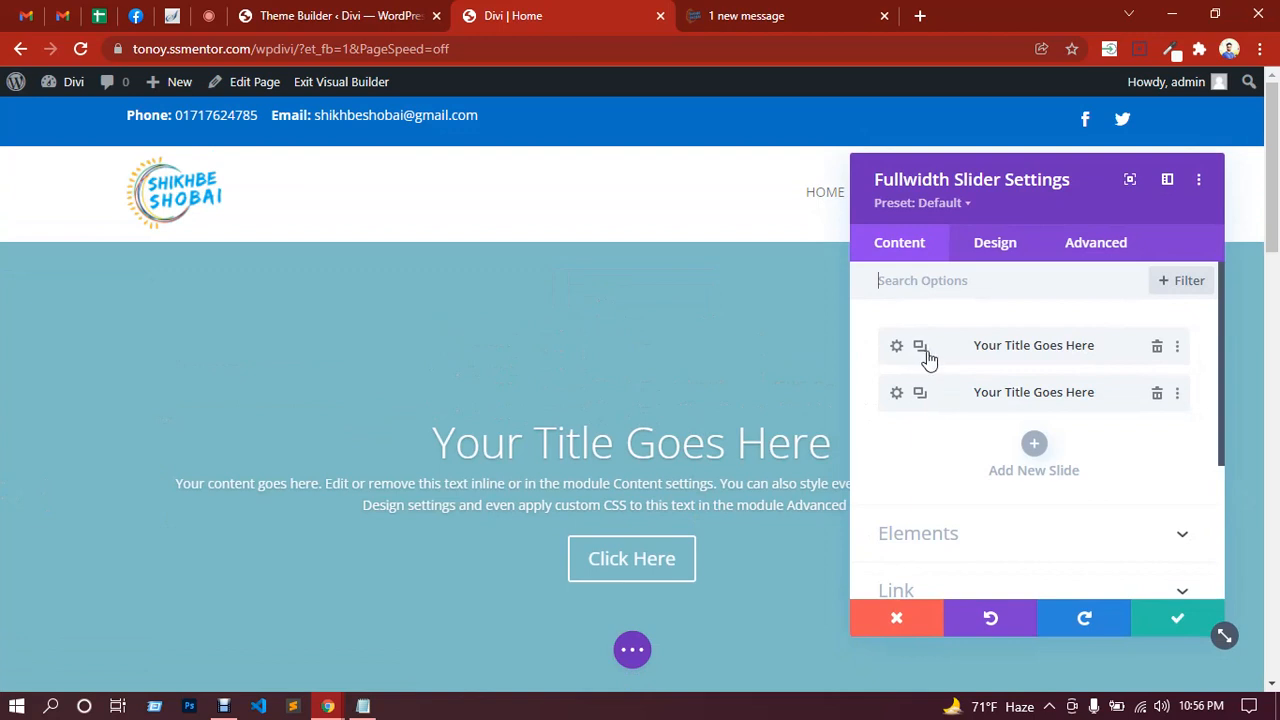
click(896, 347)
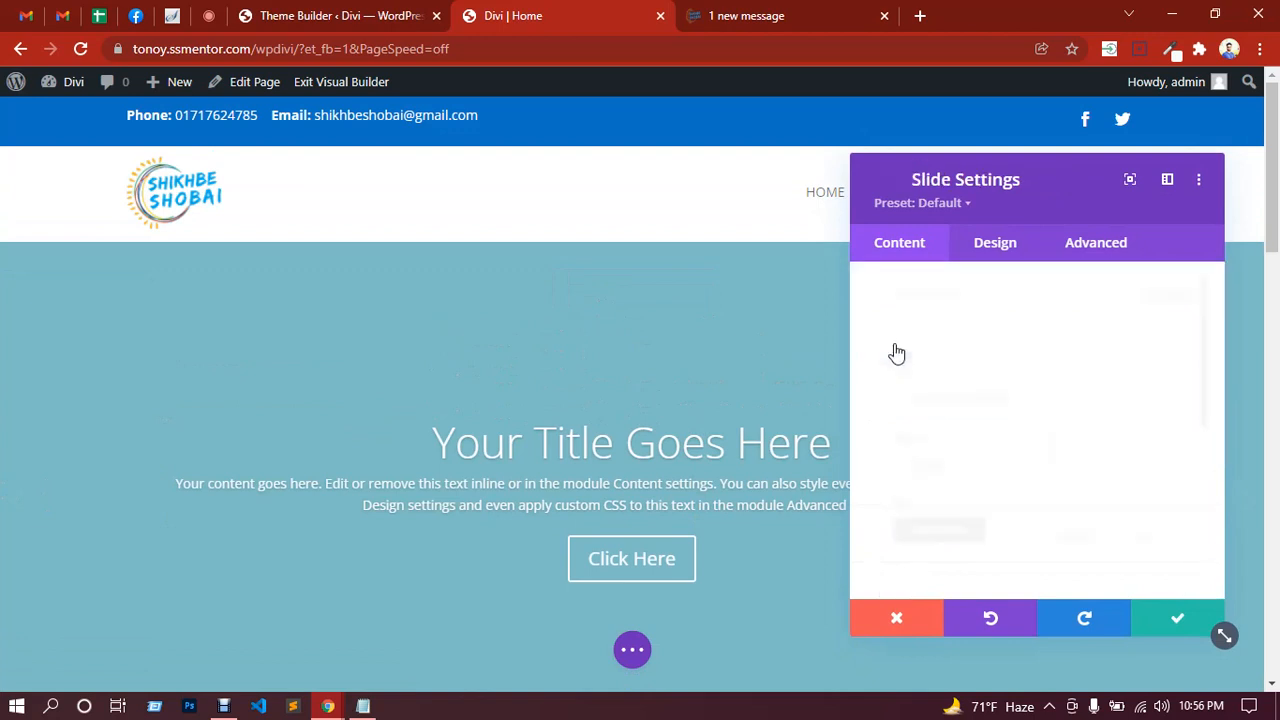
drag(1014, 394, 884, 394)
click(748, 16)
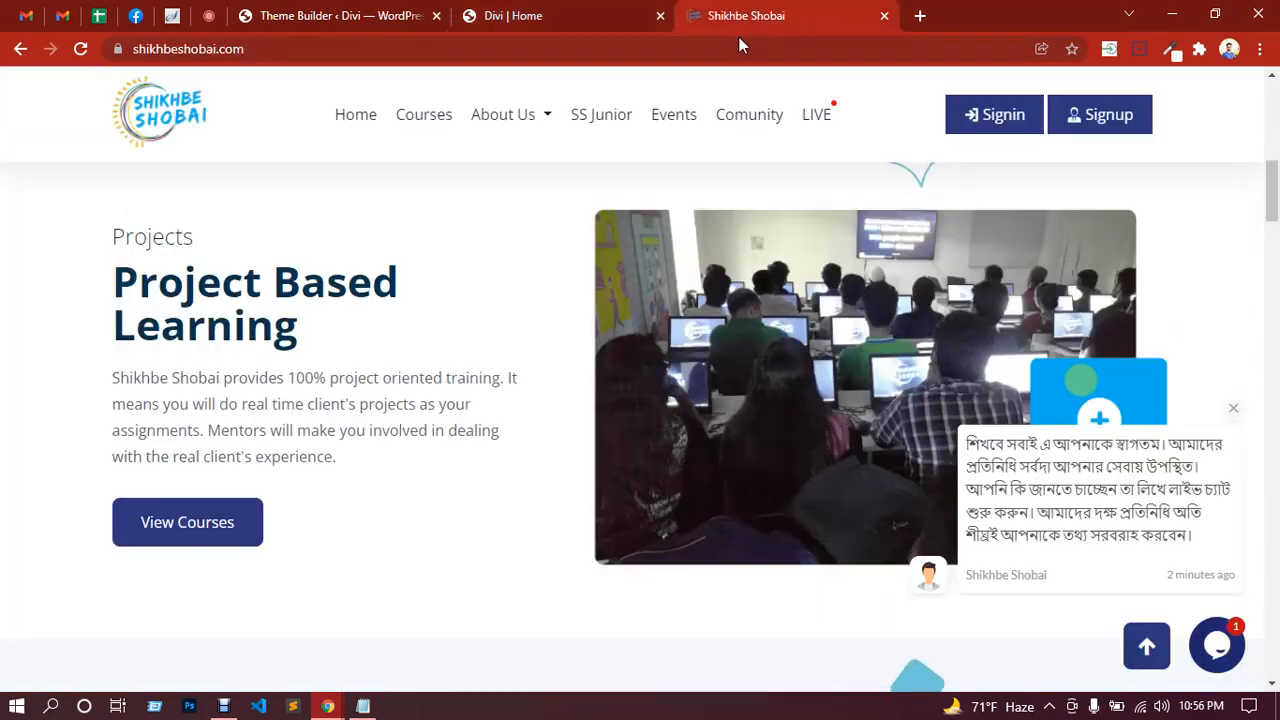
scroll(243, 355, up, 4)
scroll(243, 355, up, 5)
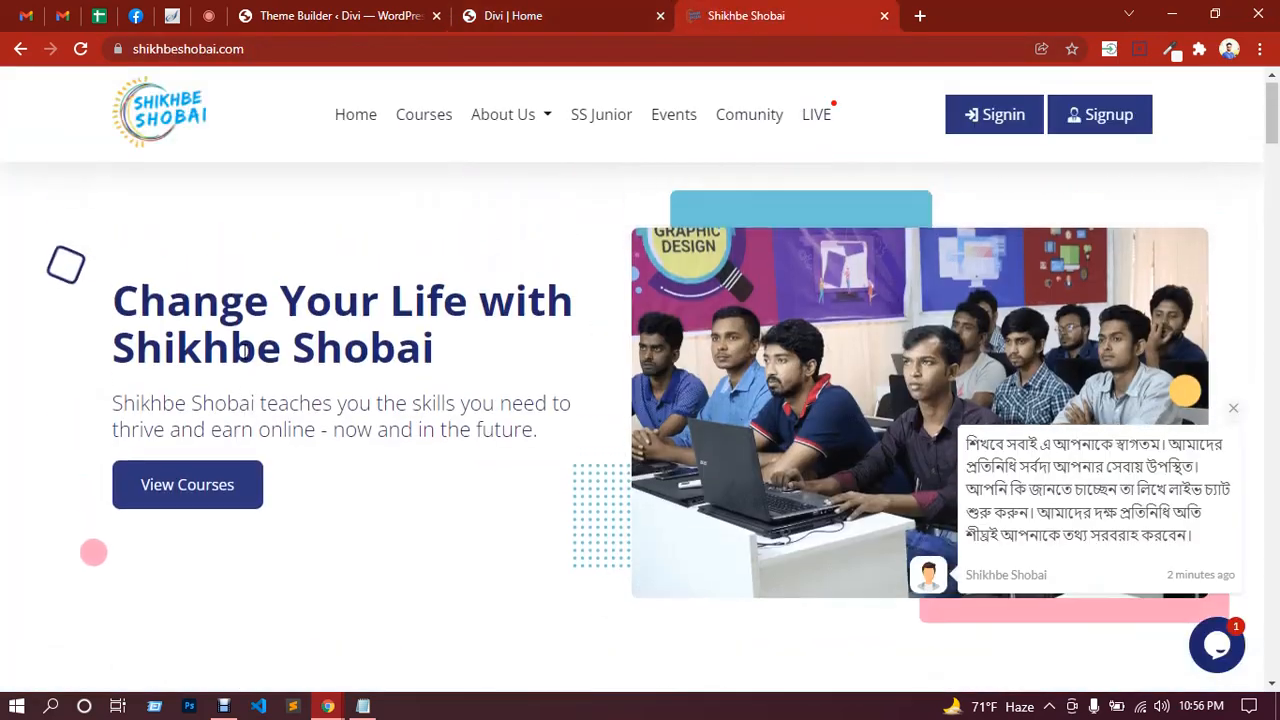
drag(112, 300, 475, 374)
key(ctrl+c)
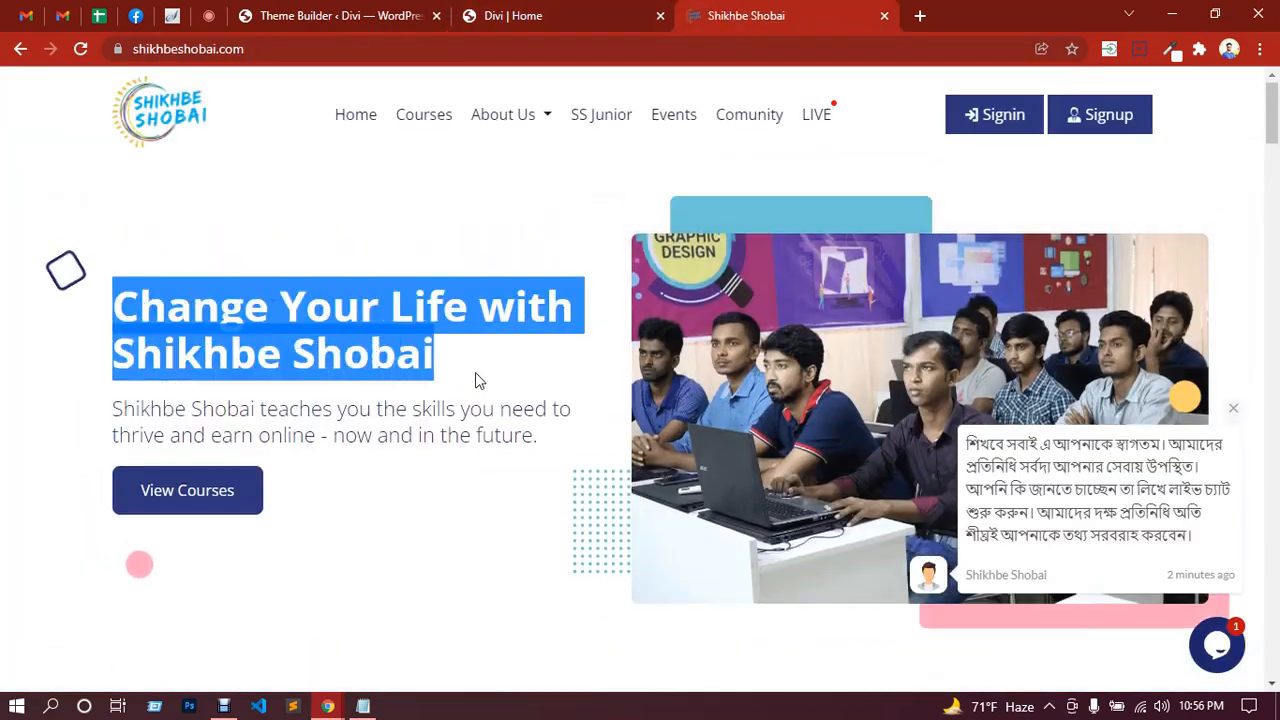
click(508, 14)
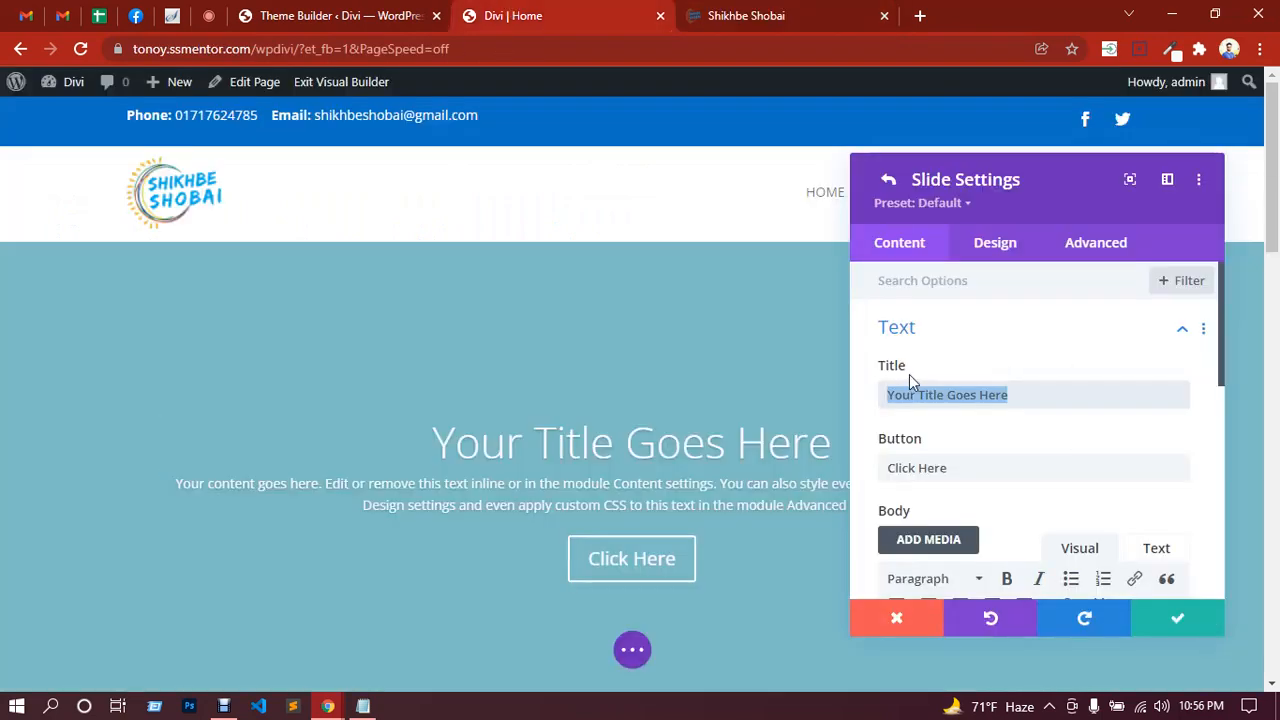
key(ctrl+v)
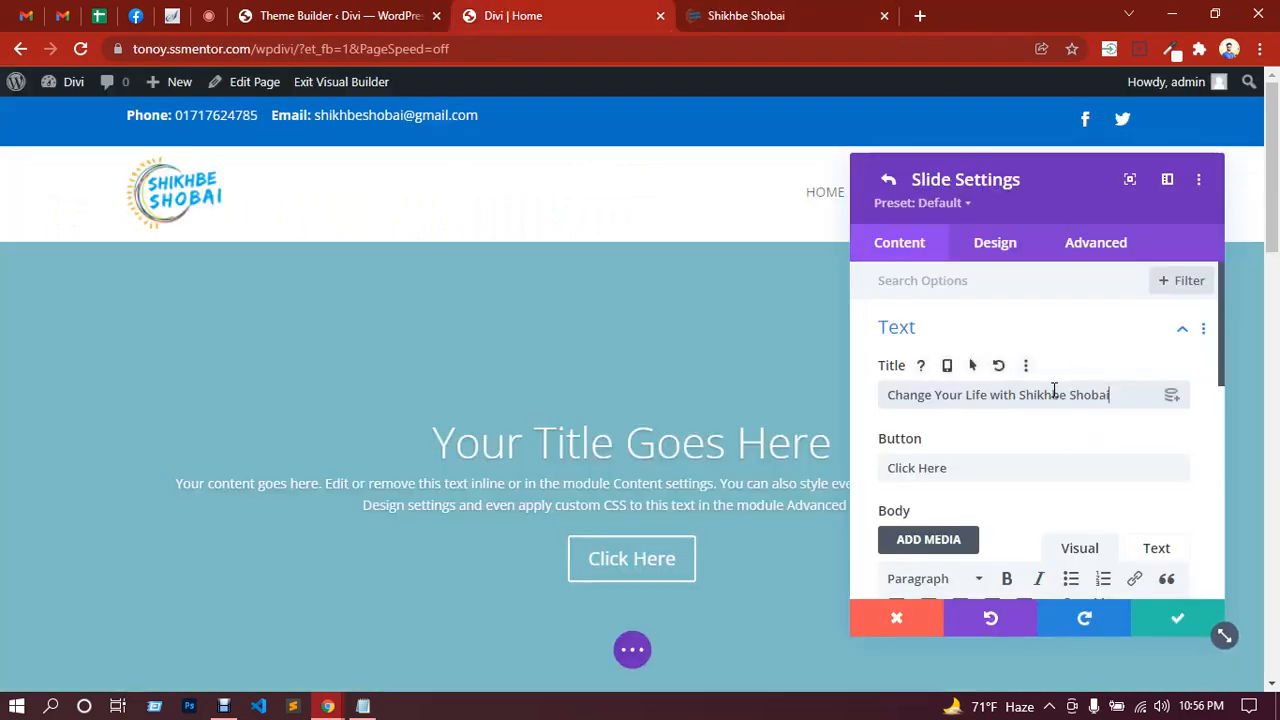
Step: Replace the slide's body text with the live site's hero tagline
click(797, 12)
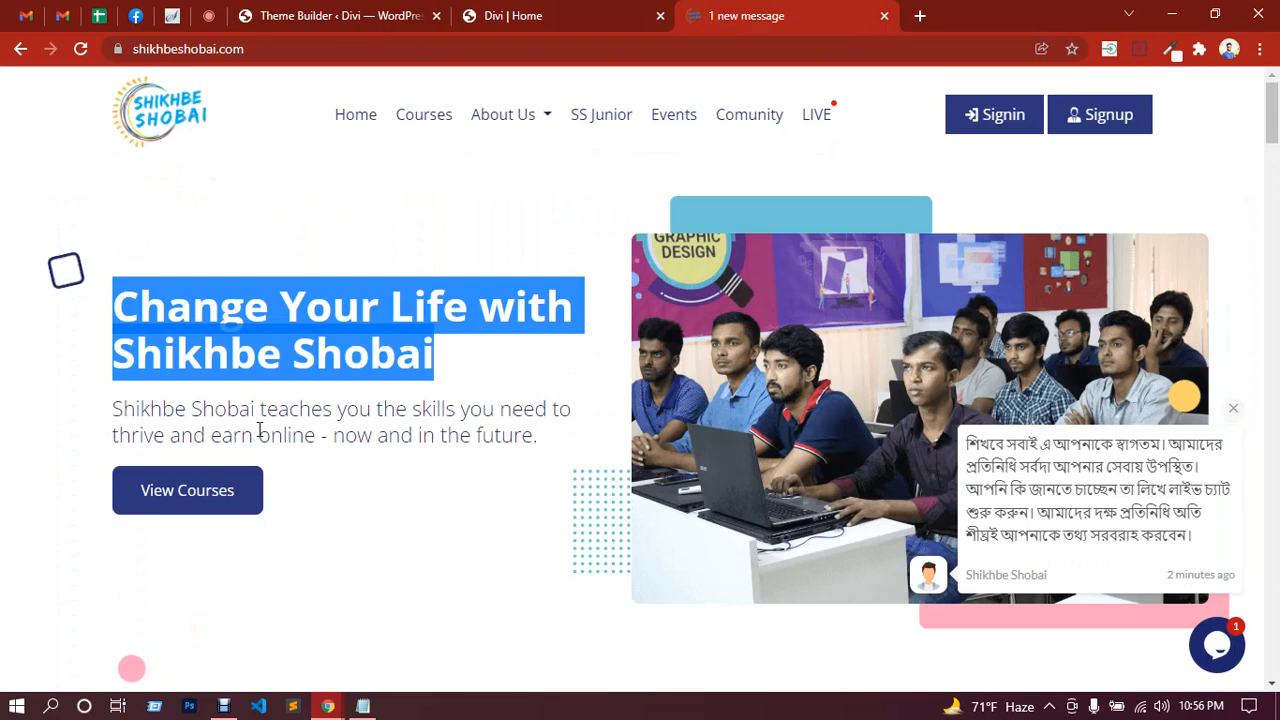
drag(114, 408, 540, 435)
key(ctrl+c)
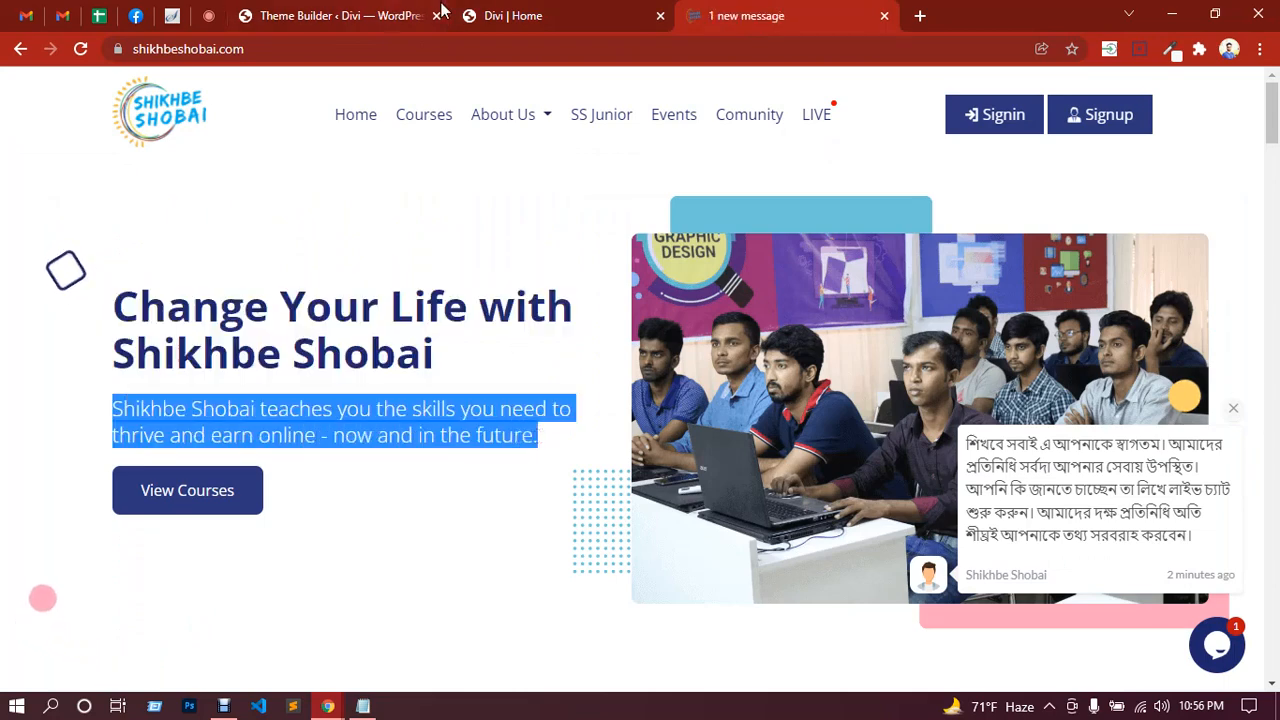
click(520, 16)
scroll(983, 462, down, 3)
scroll(983, 462, down, 3)
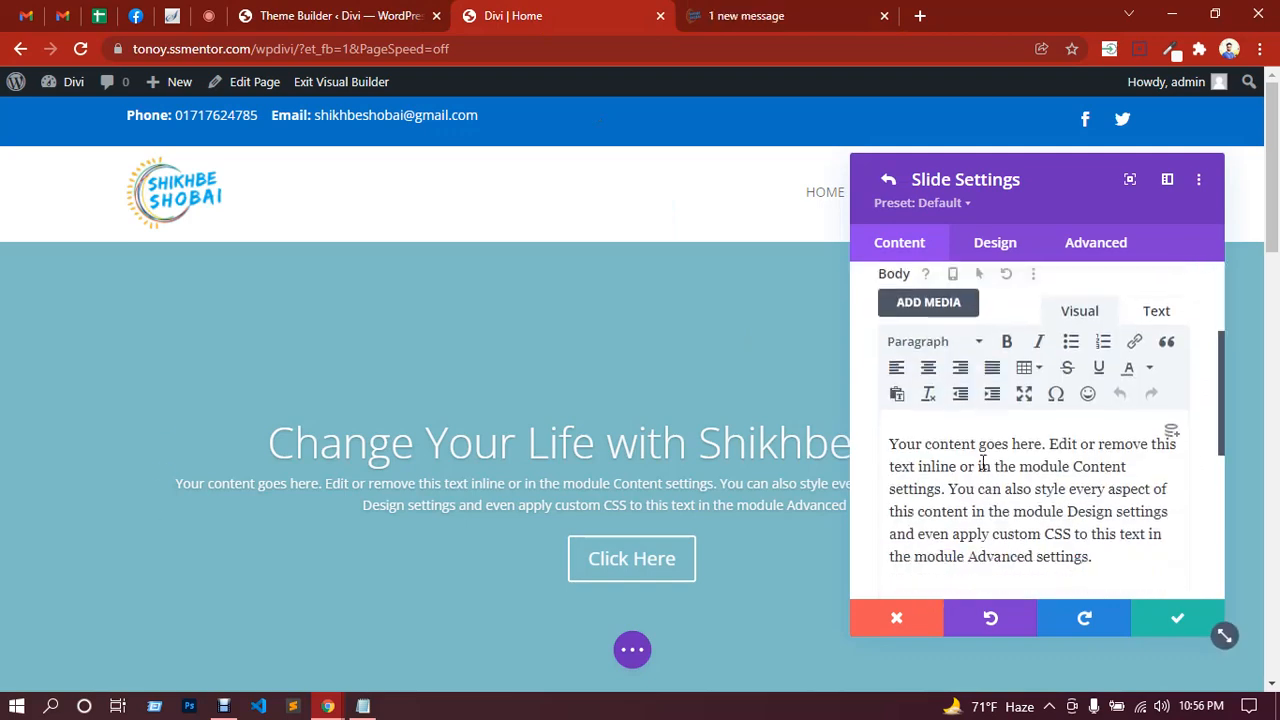
triple_click(995, 396)
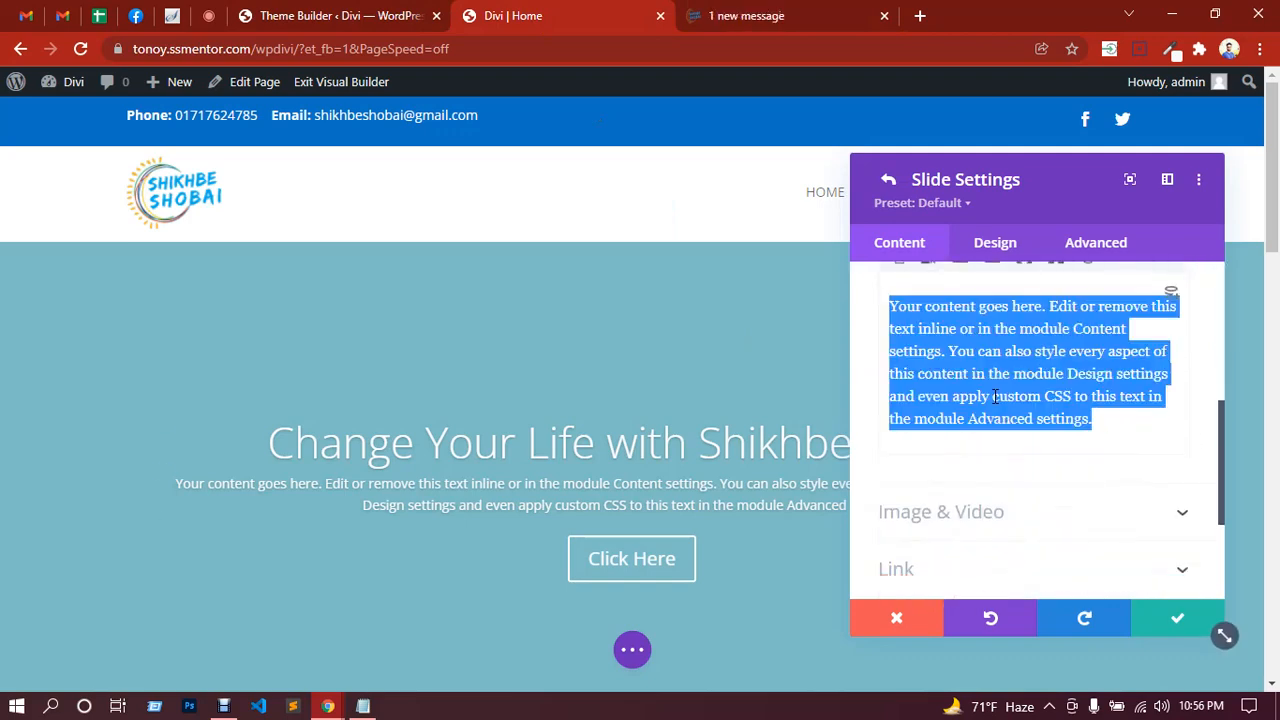
key(ctrl+v)
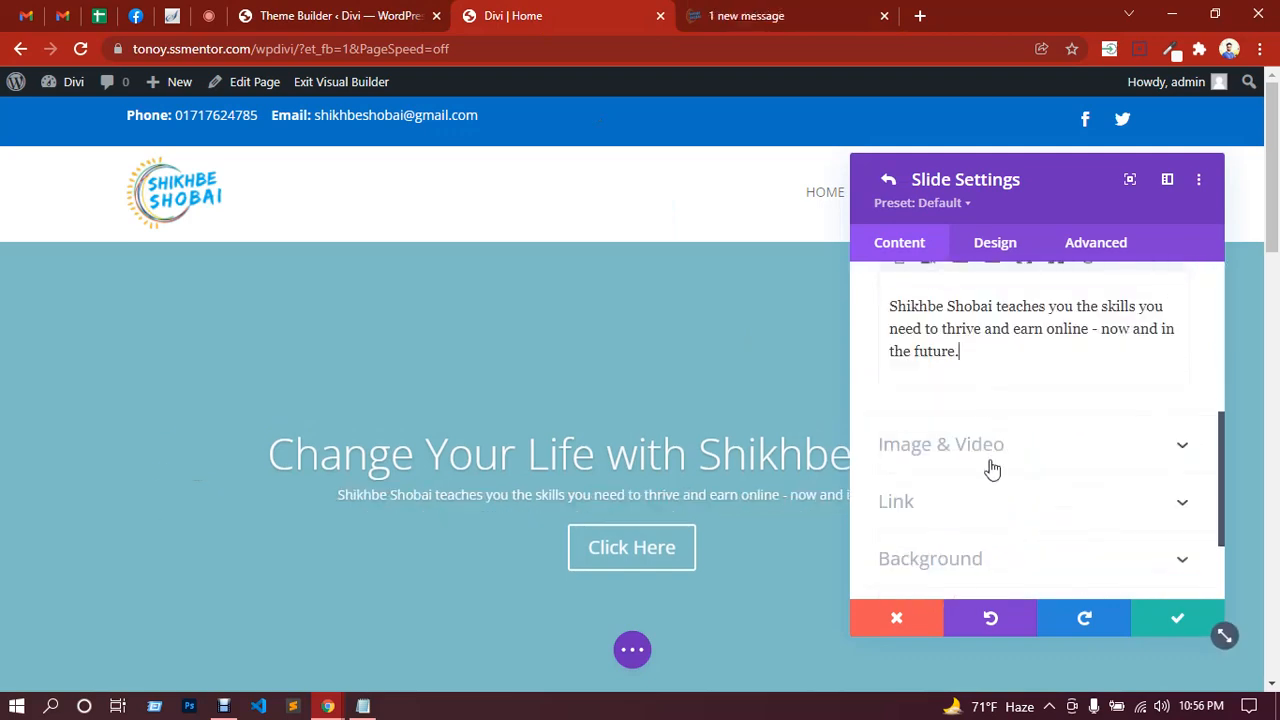
Step: Change the slide's button label to 'View courses'
scroll(1008, 434, down, 1)
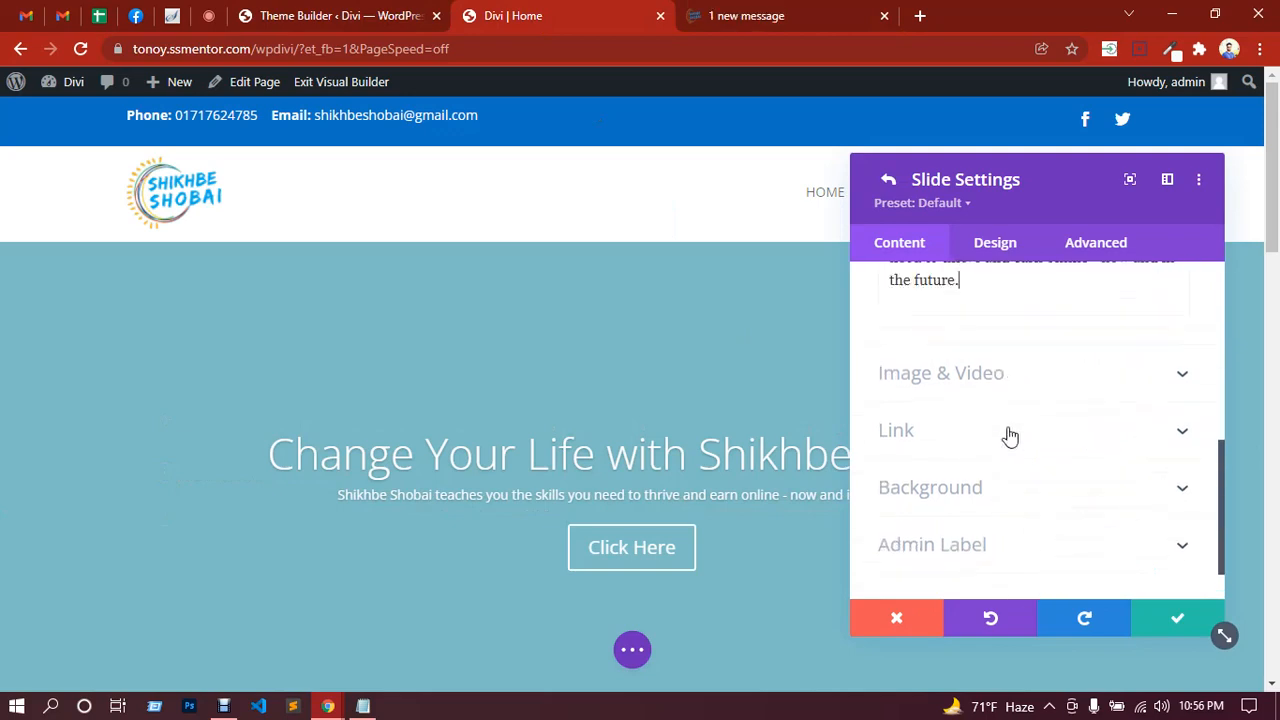
scroll(1008, 434, up, 10)
click(733, 15)
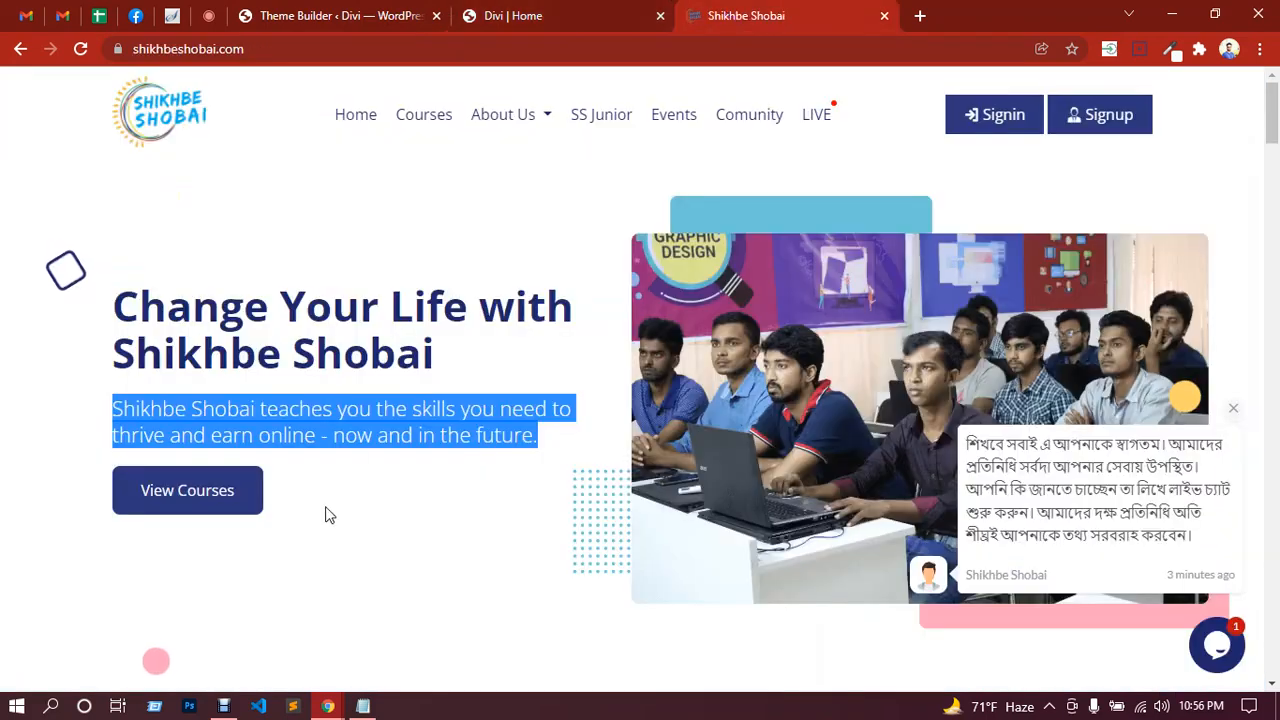
click(514, 15)
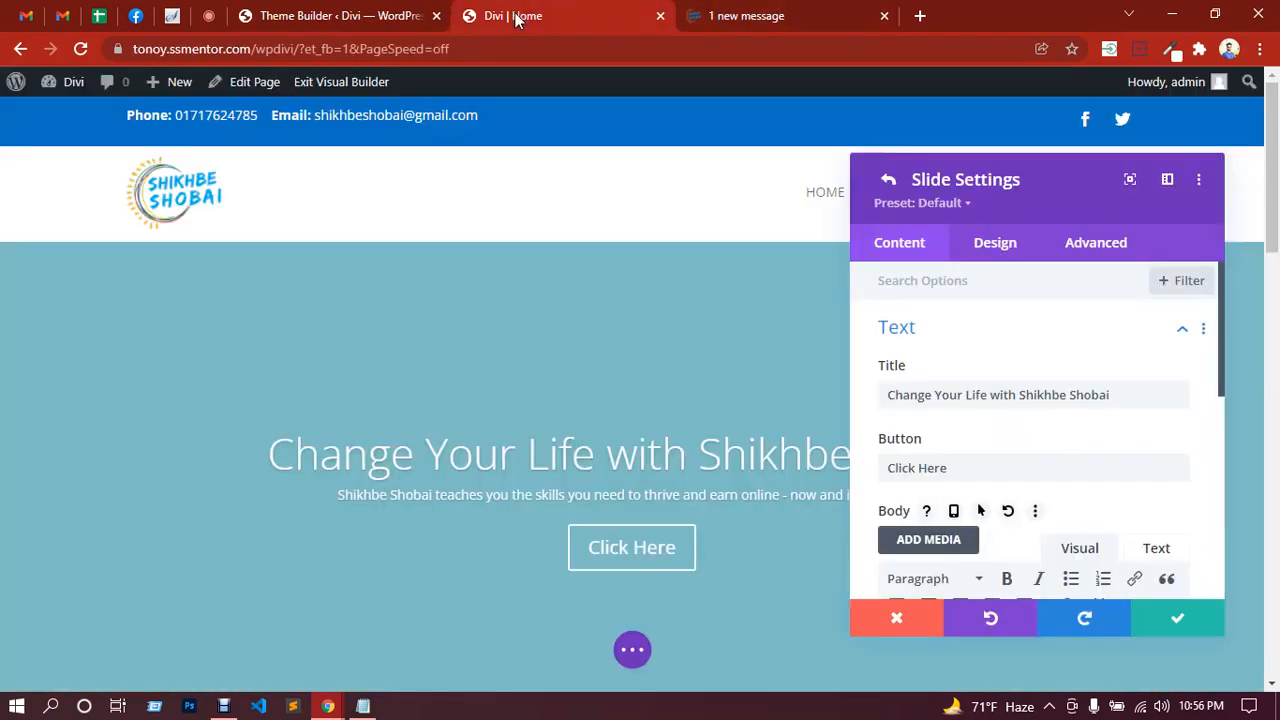
triple_click(889, 466)
text(Vie)
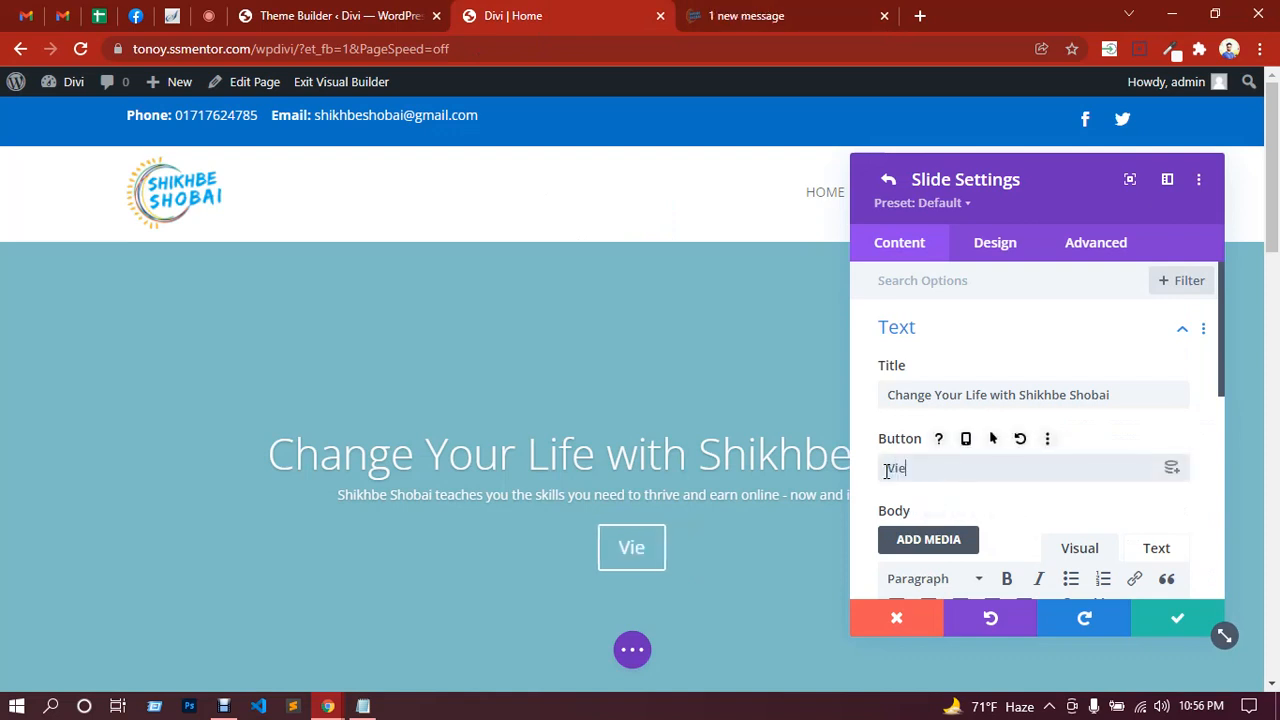
text(w courses)
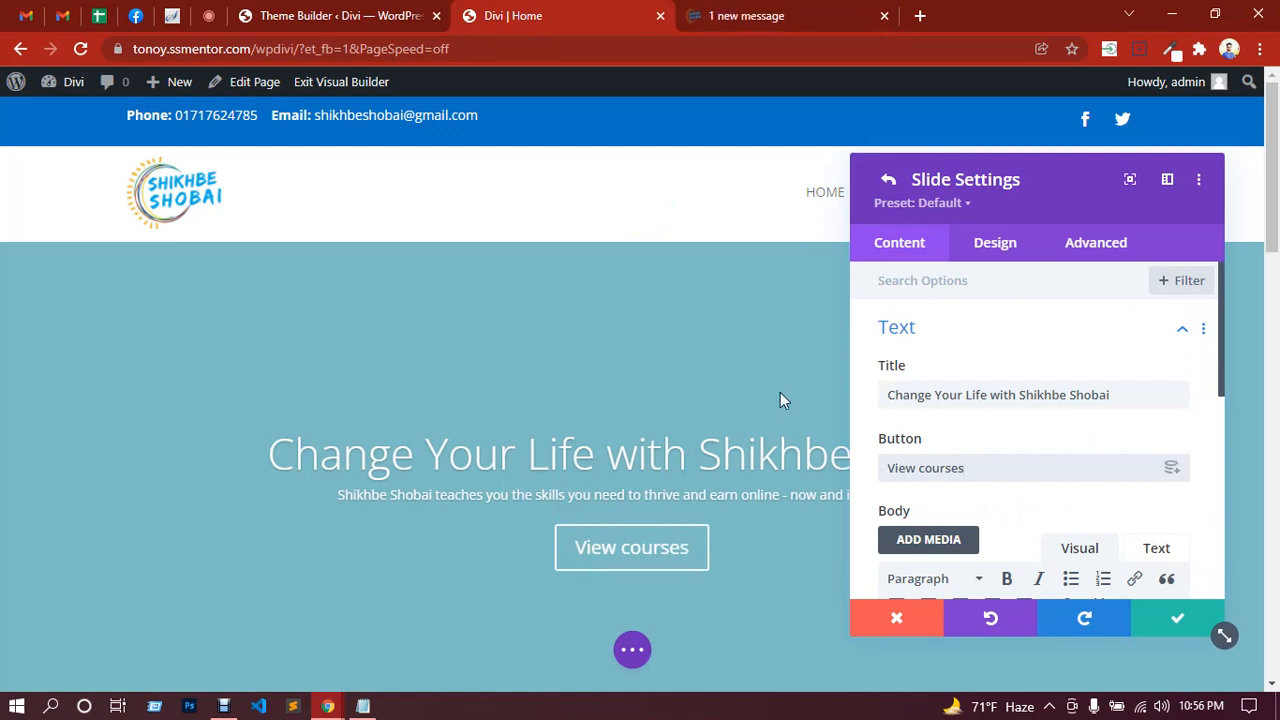
scroll(578, 314, down, 2)
scroll(661, 322, up, 2)
scroll(1037, 357, down, 5)
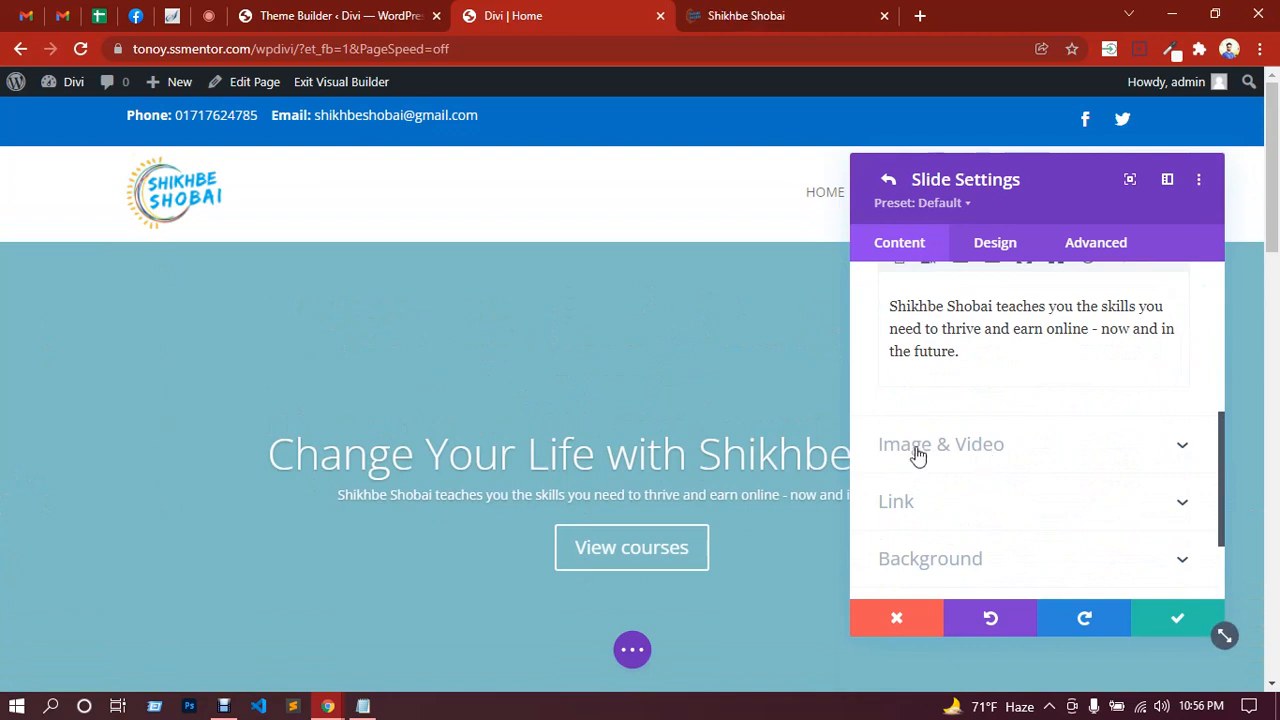
Step: Try purple, green, red and black slide backgrounds, then clear the background colour
scroll(960, 468, down, 2)
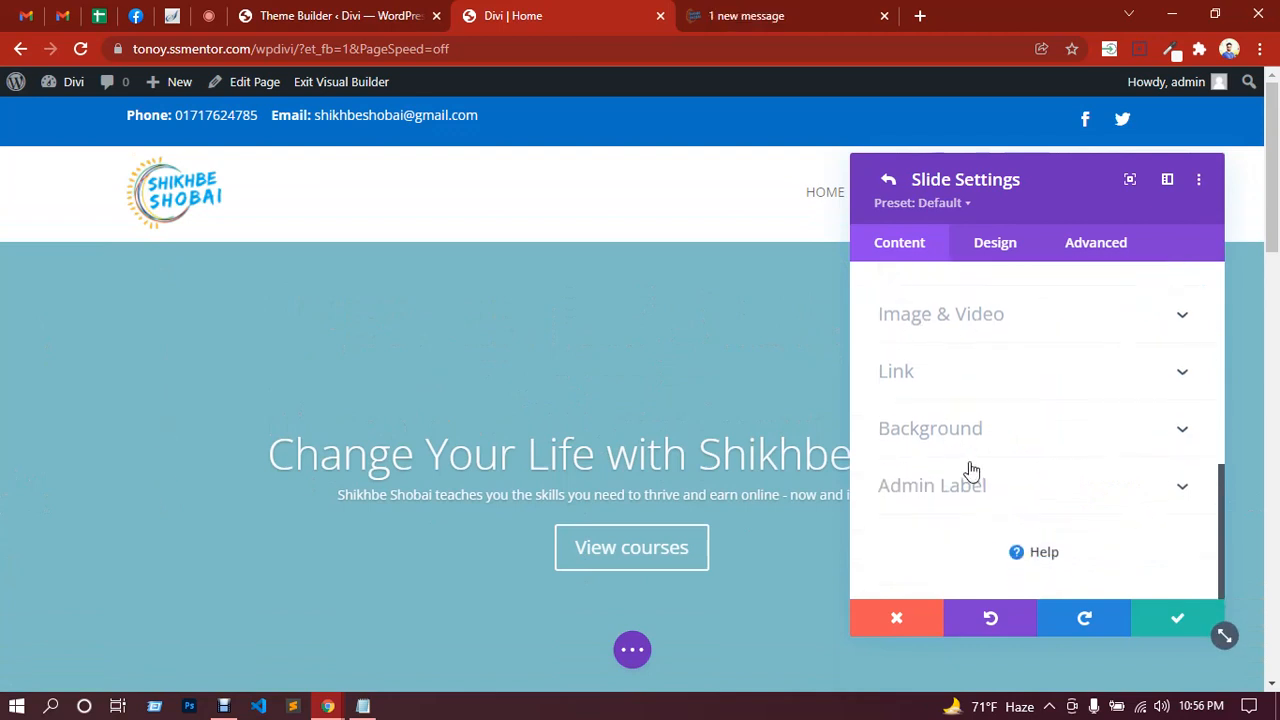
click(929, 430)
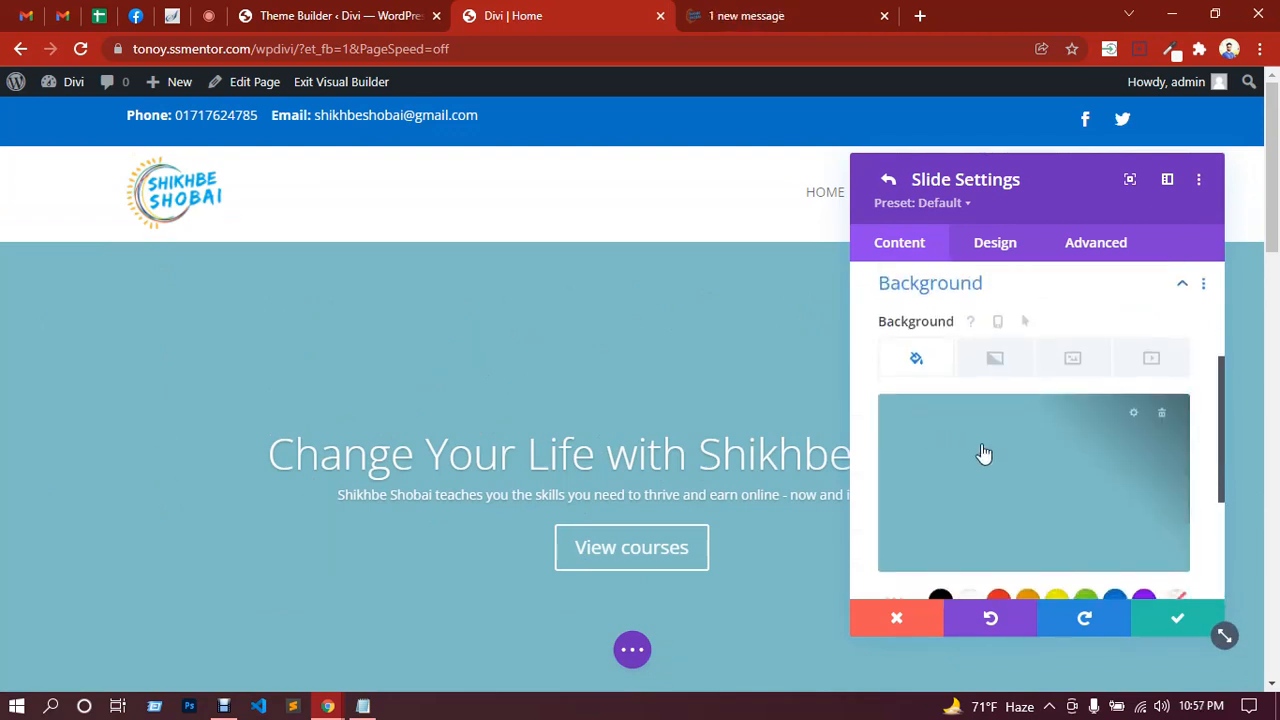
scroll(984, 452, down, 1)
click(1145, 514)
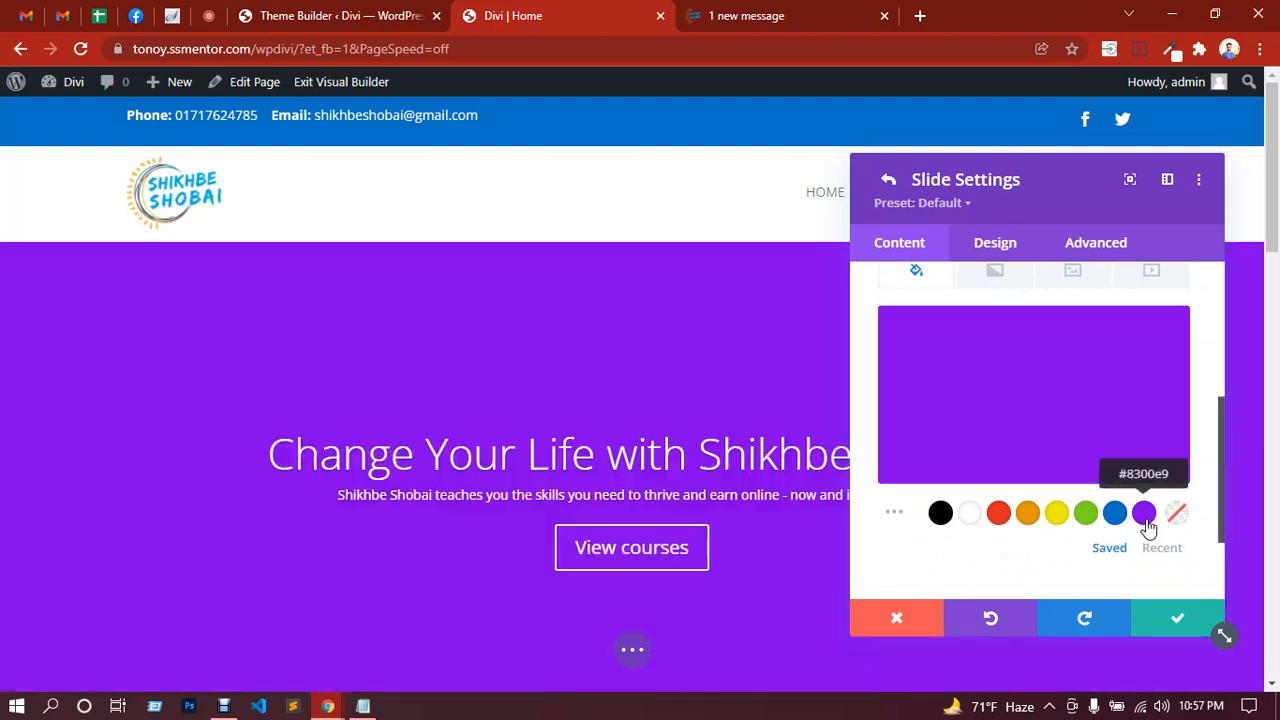
click(1085, 515)
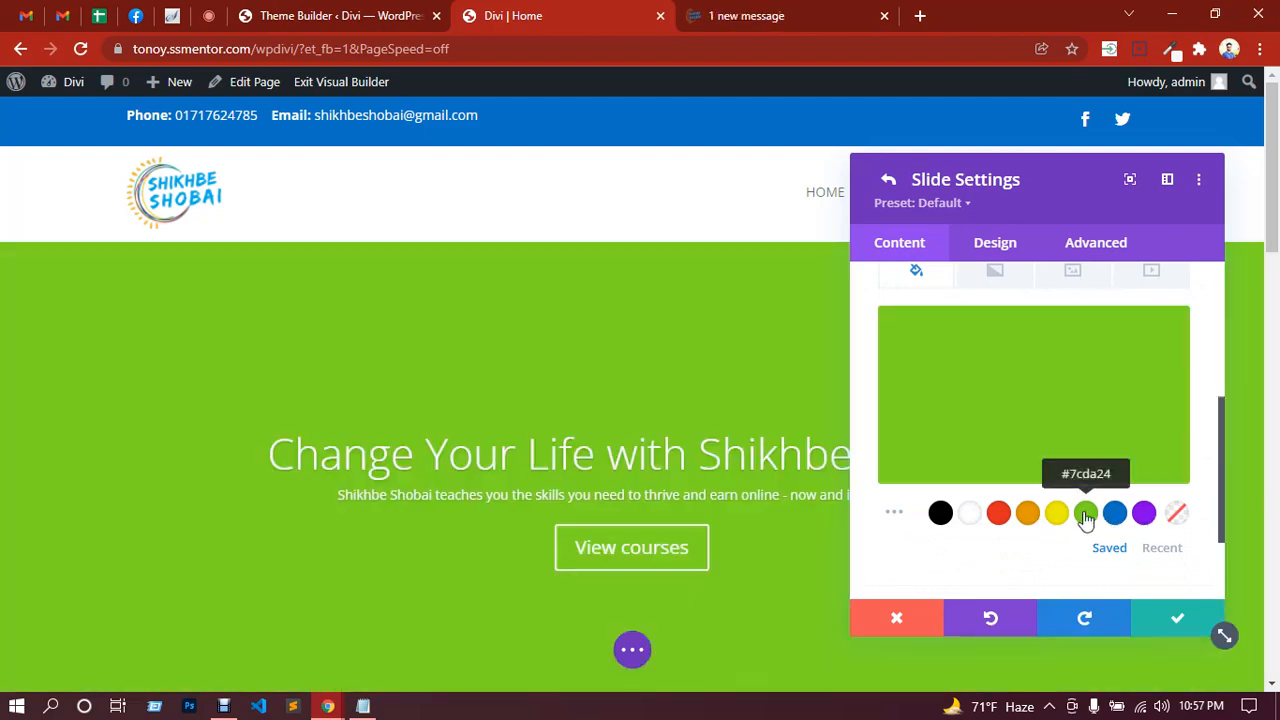
click(997, 515)
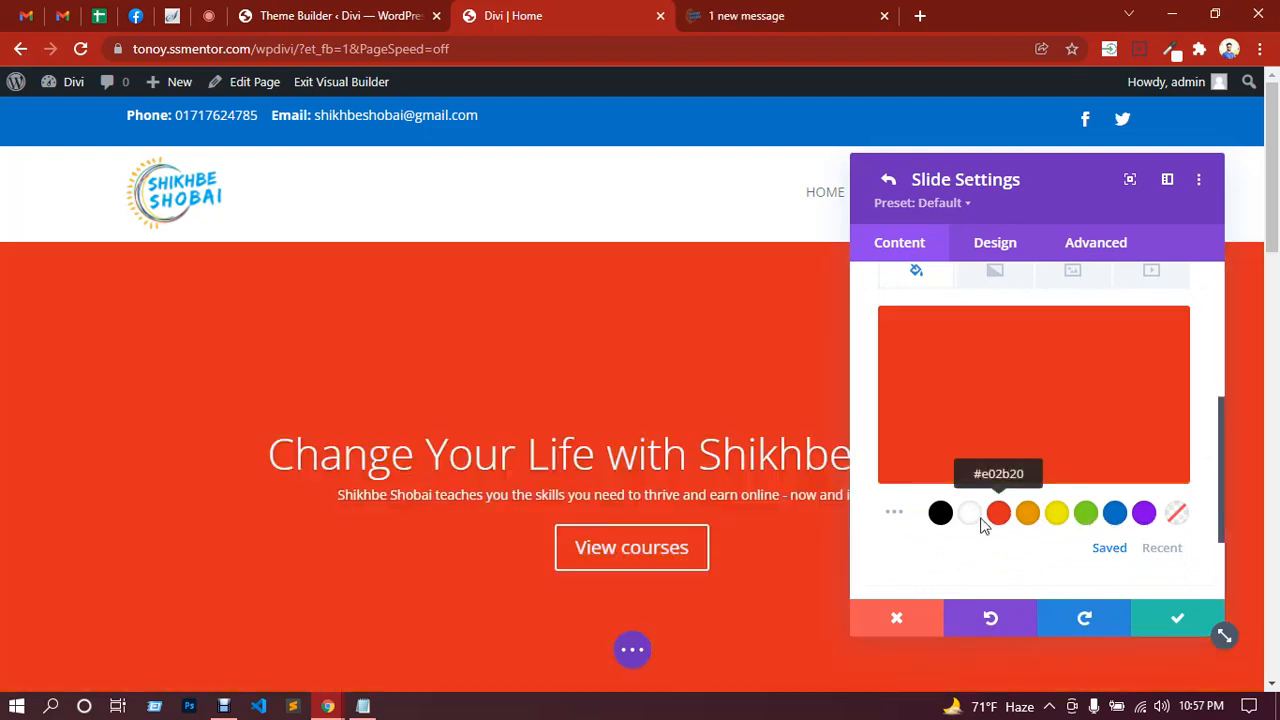
click(941, 515)
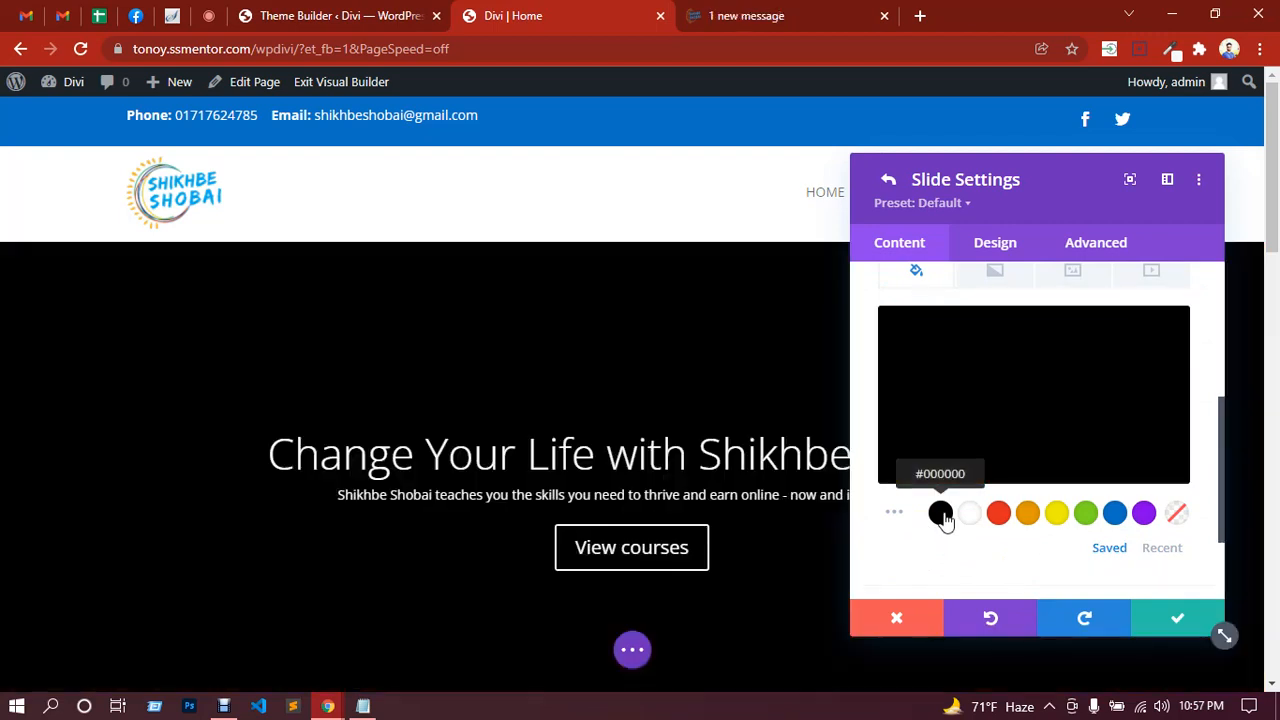
scroll(1095, 530, up, 2)
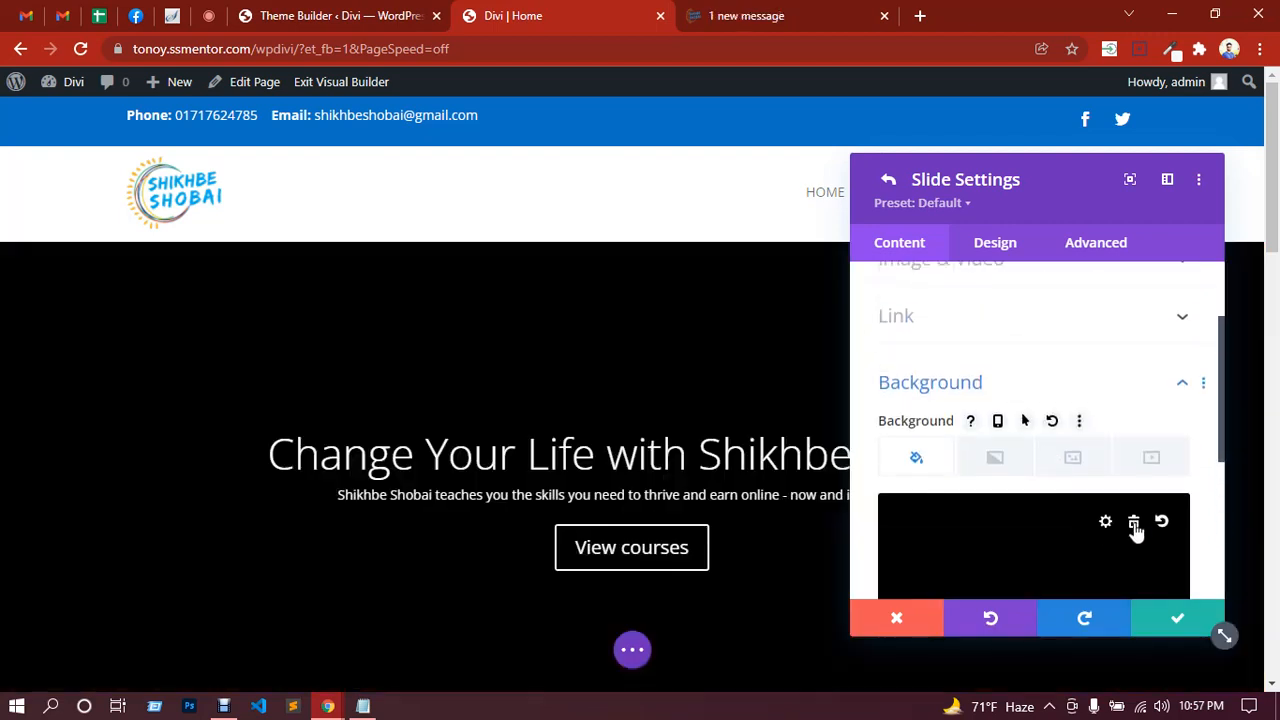
click(1134, 524)
Step: Start adding a background image by uploading a file from the computer
scroll(980, 490, down, 1)
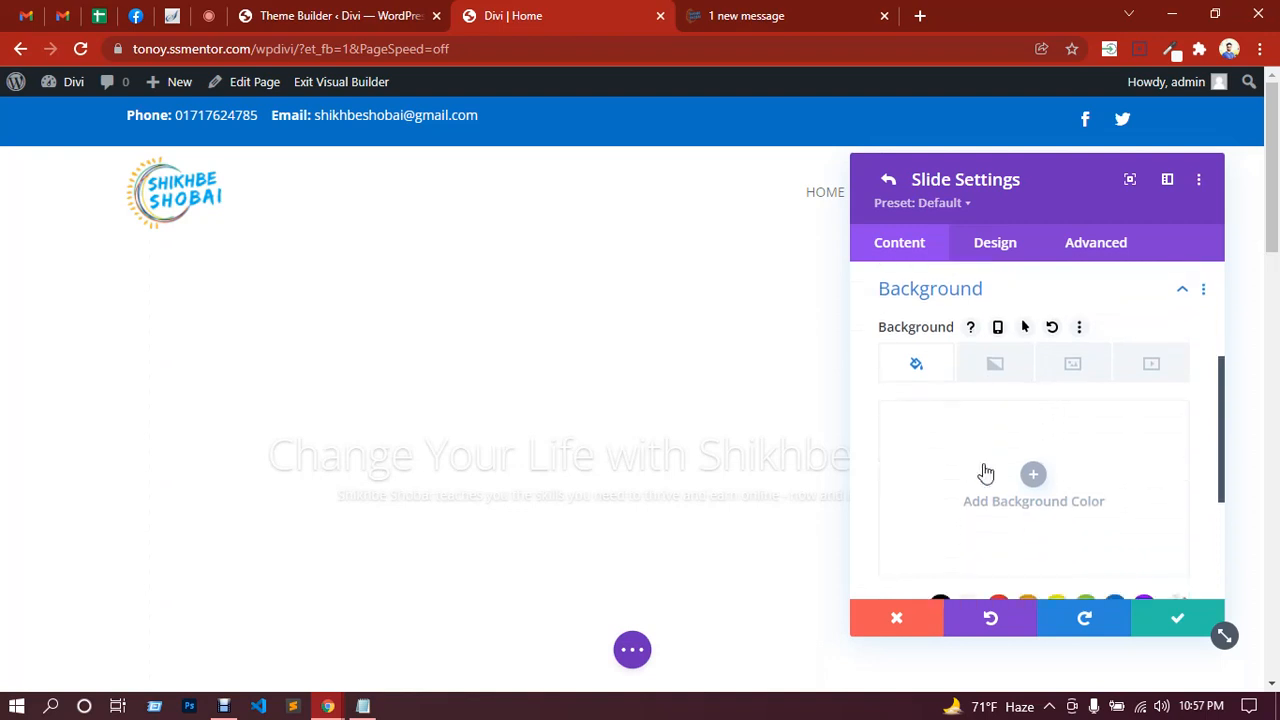
click(1072, 366)
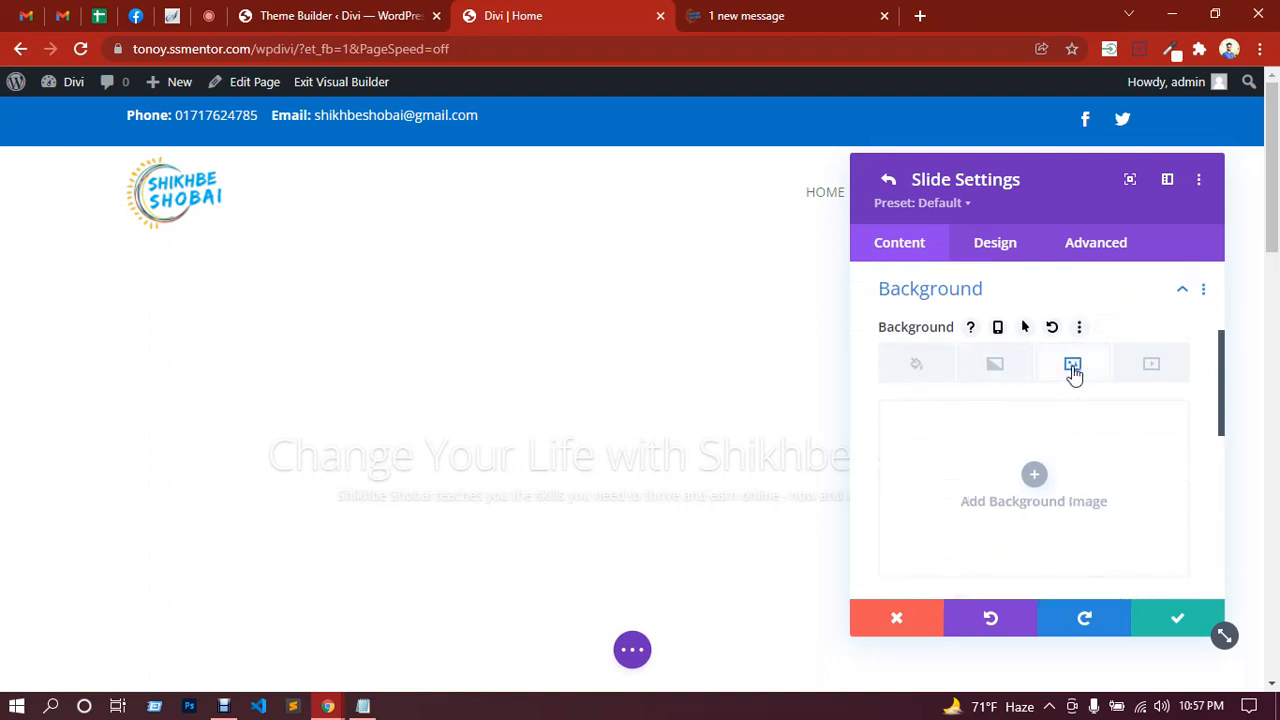
click(1036, 477)
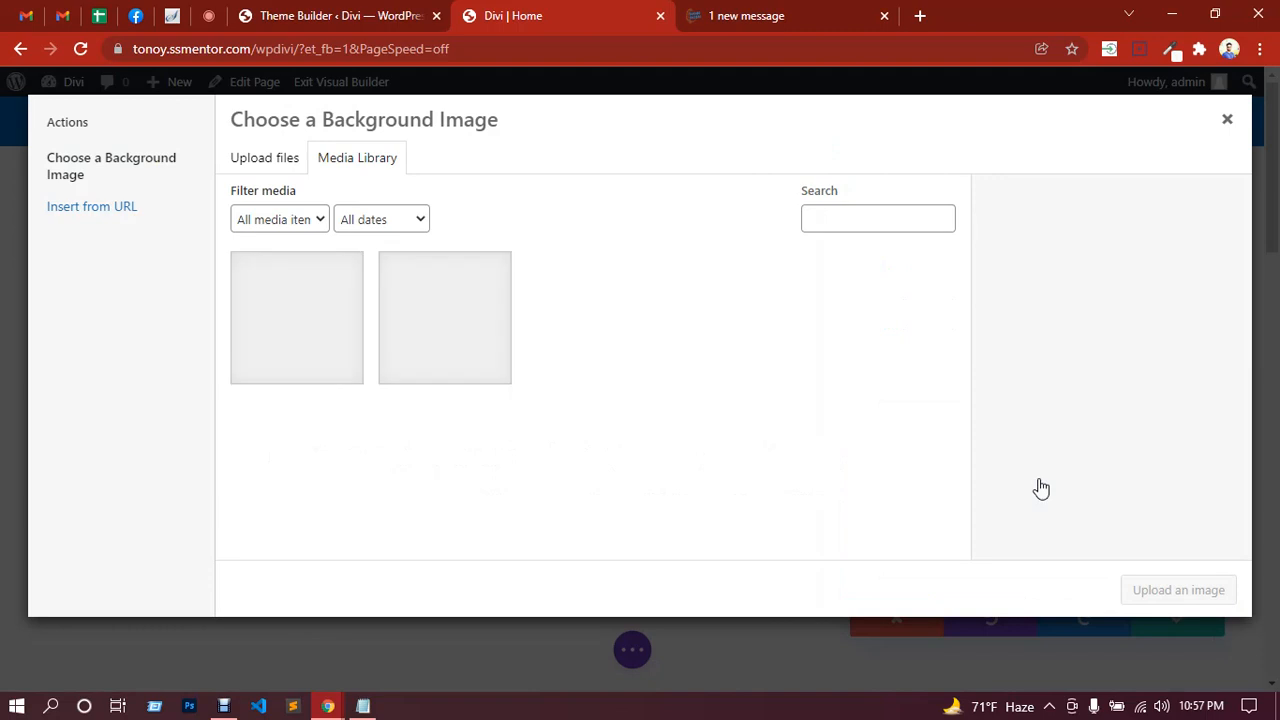
click(279, 168)
click(729, 405)
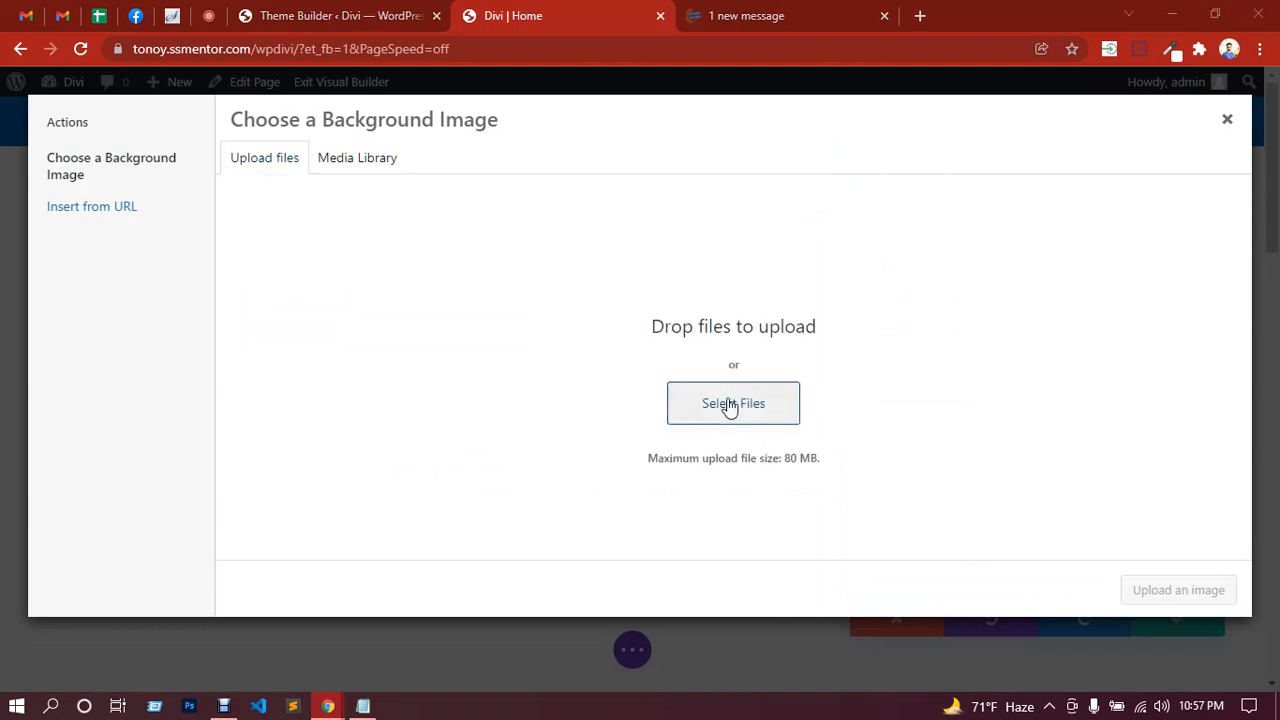
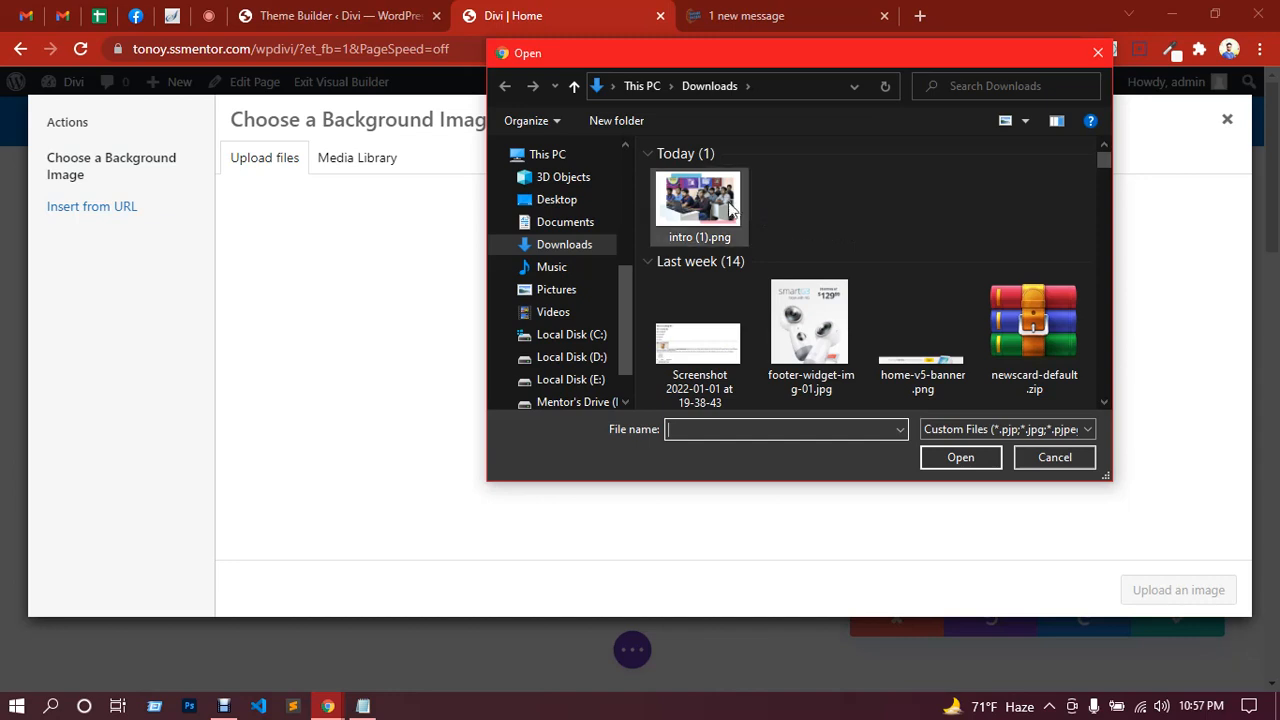
Step: Upload intro (1).png and use it as the slide's background image
double_click(698, 205)
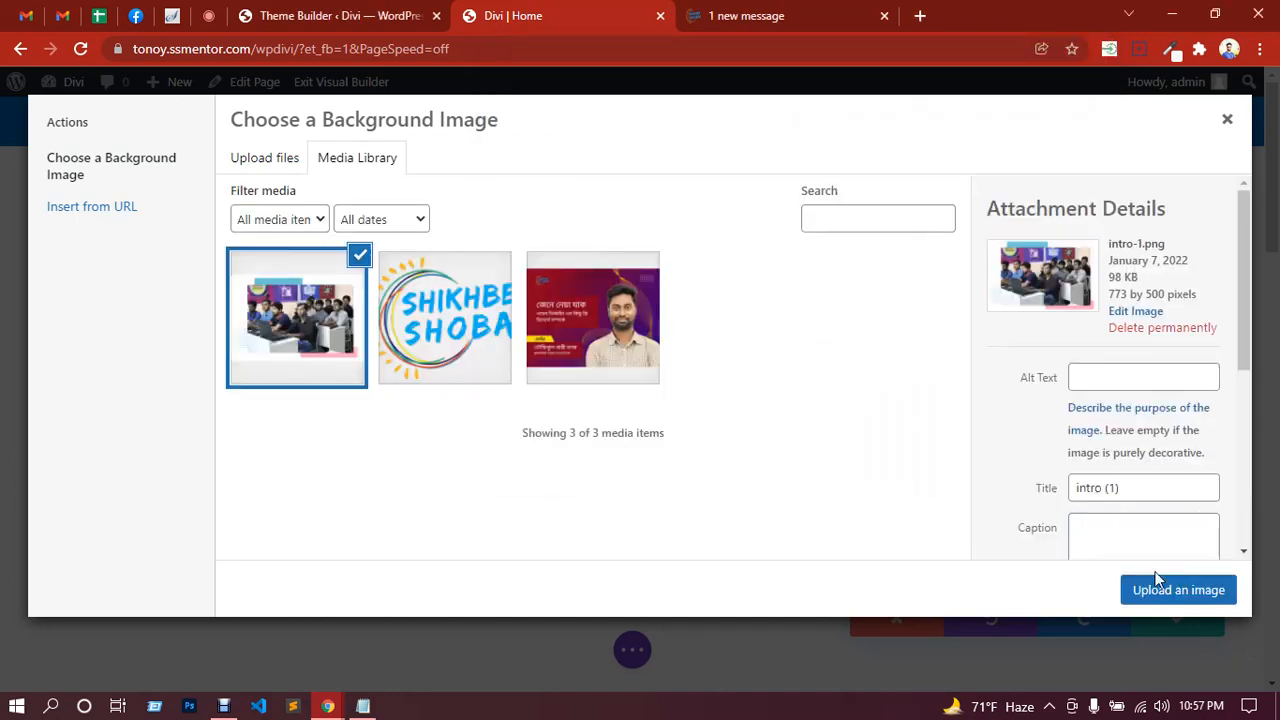
click(1172, 592)
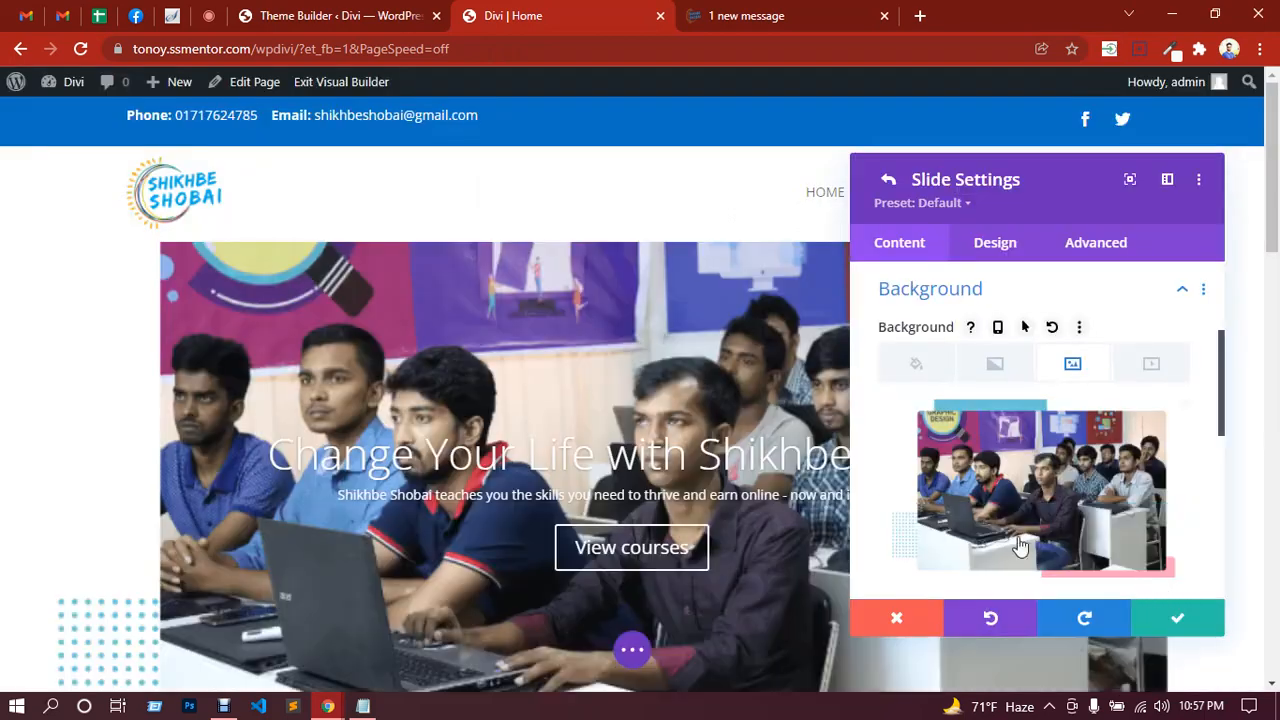
scroll(637, 450, up, 2)
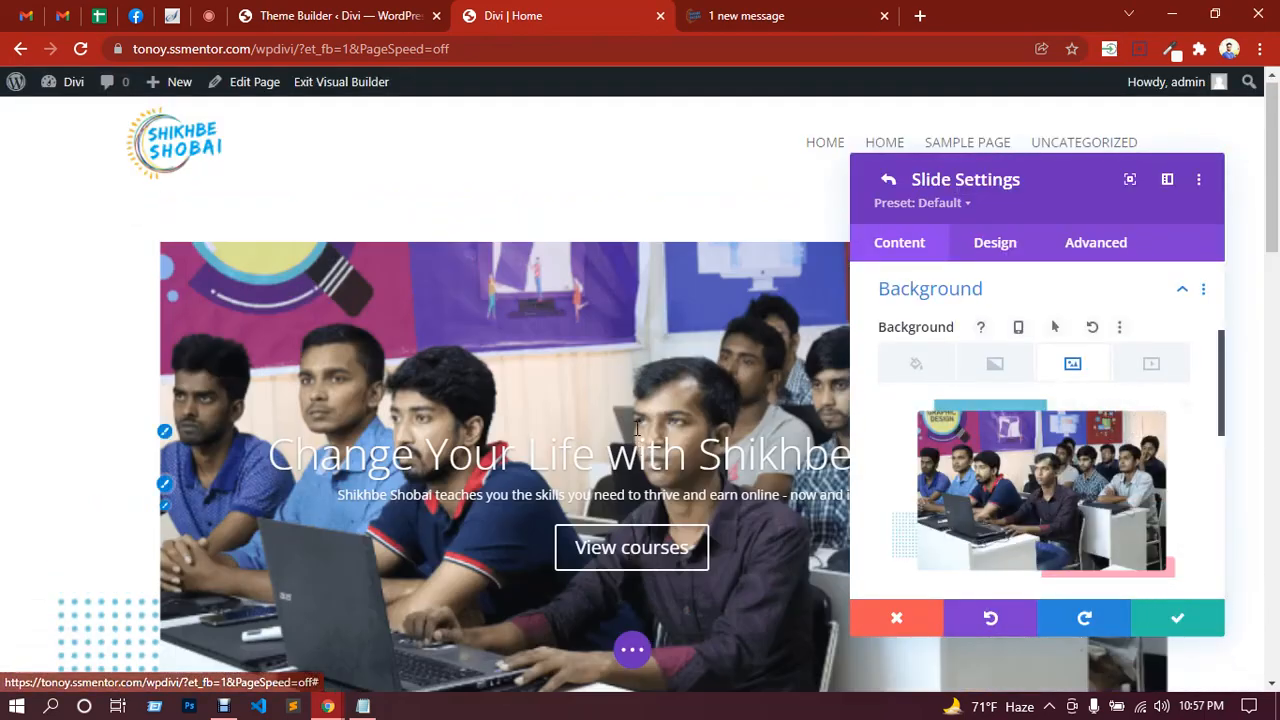
scroll(1068, 456, down, 2)
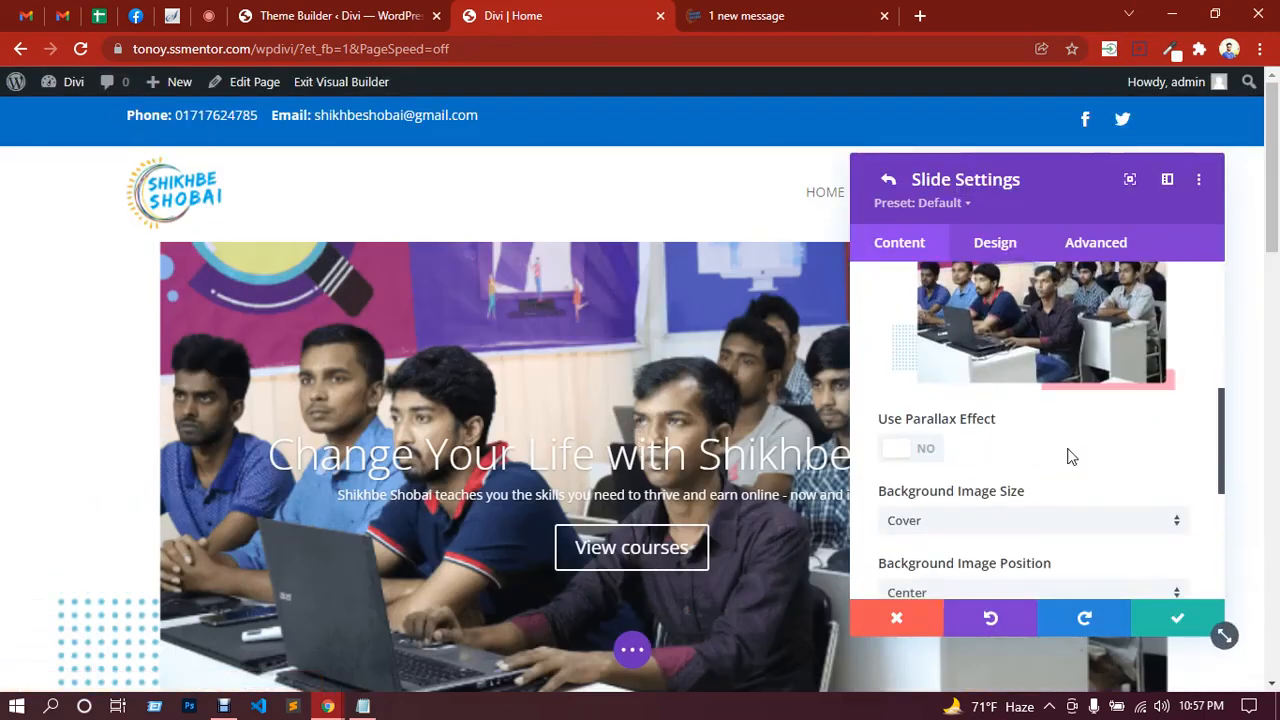
scroll(1057, 453, down, 1)
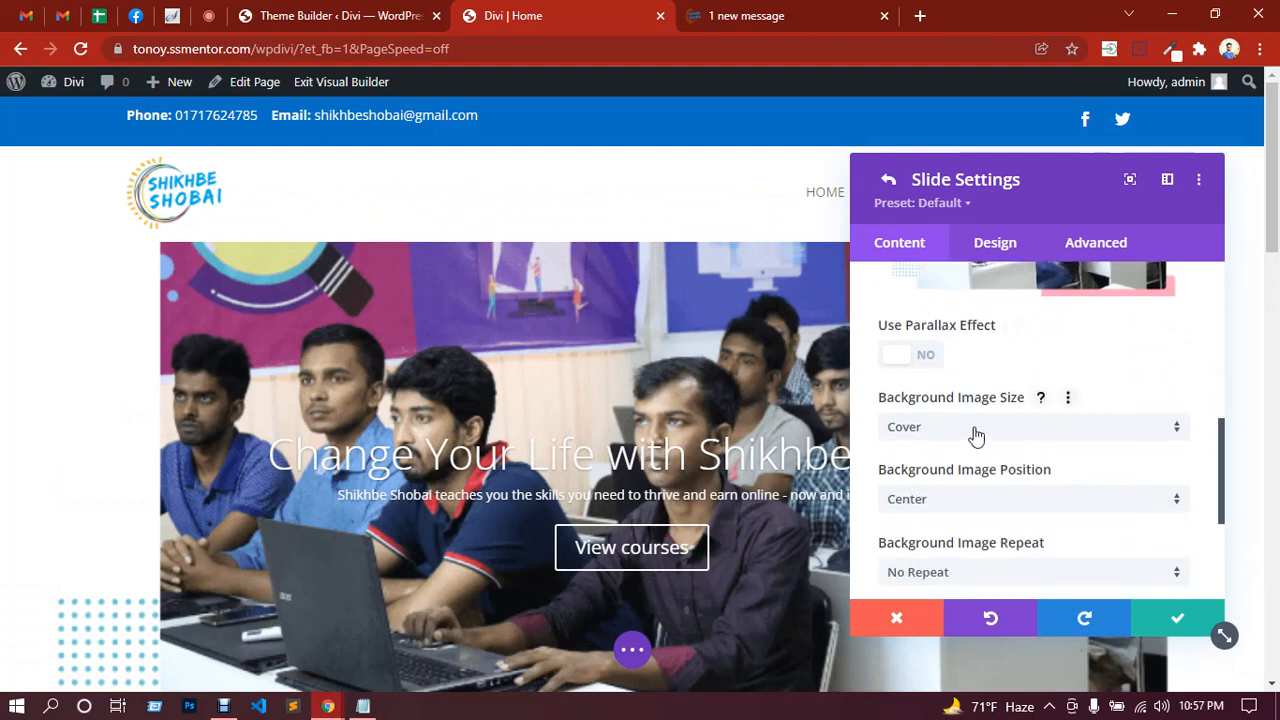
scroll(1043, 490, down, 1)
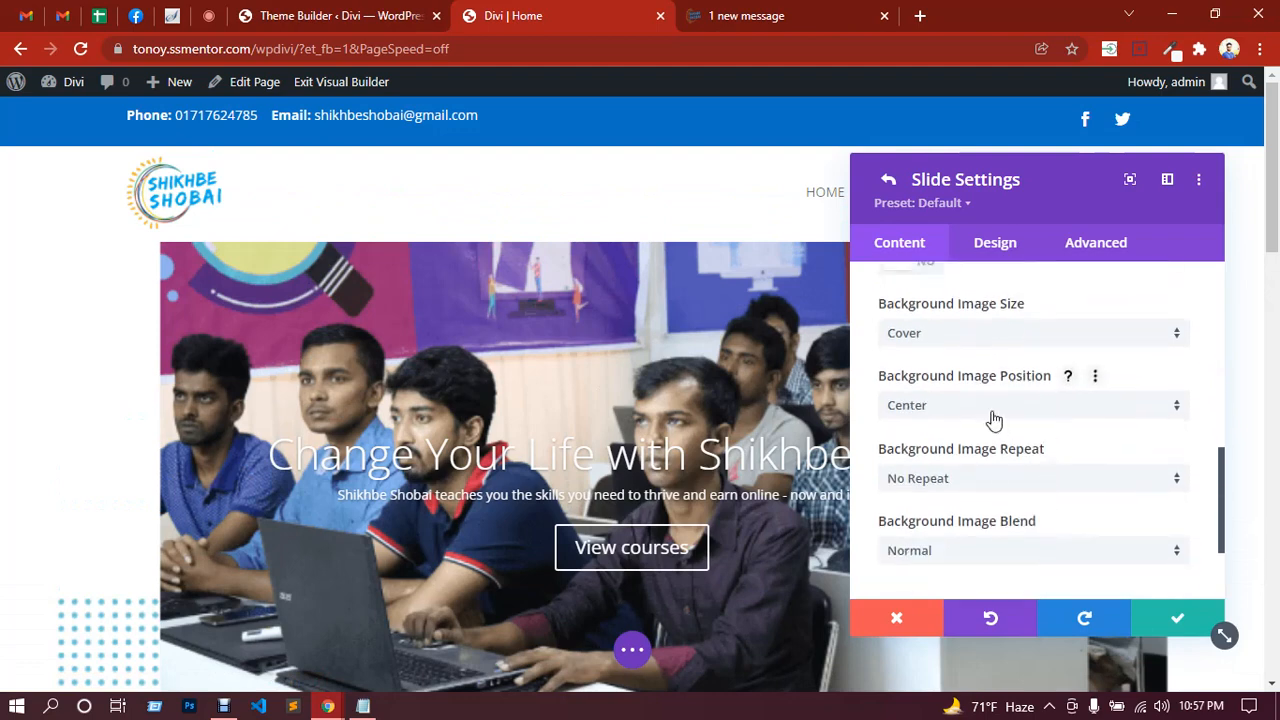
scroll(1028, 478, down, 1)
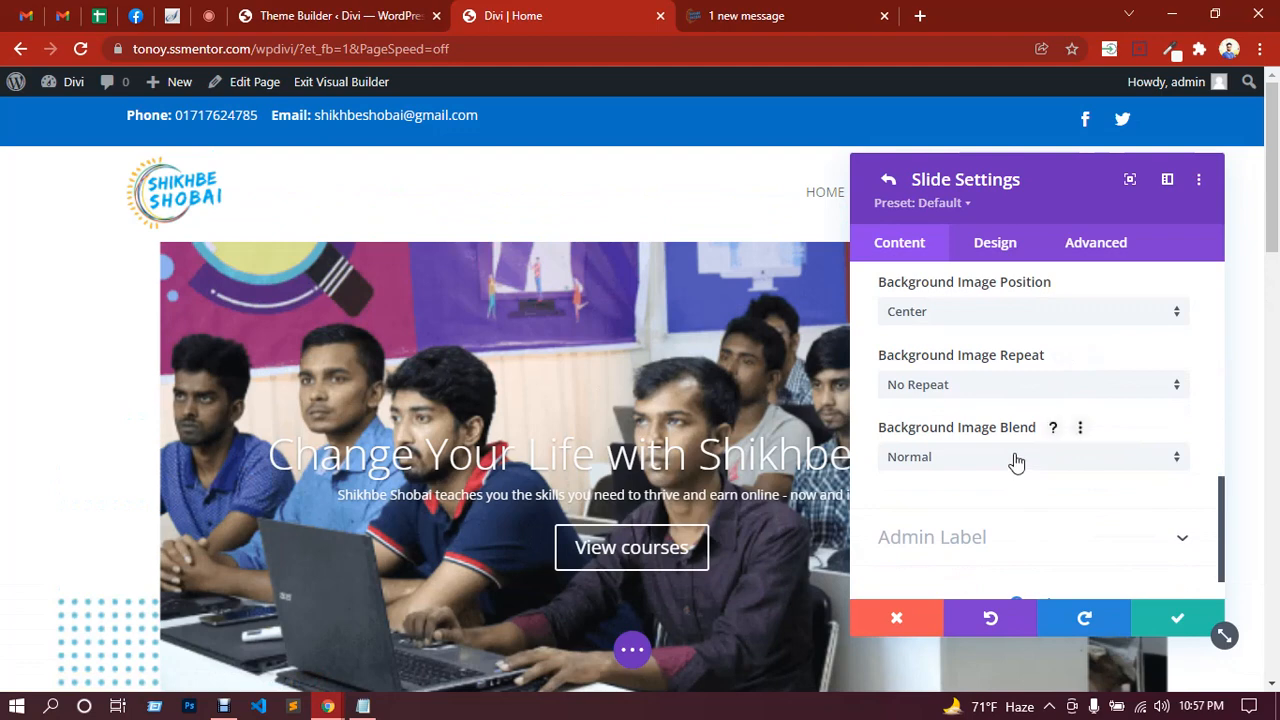
scroll(1015, 460, up, 6)
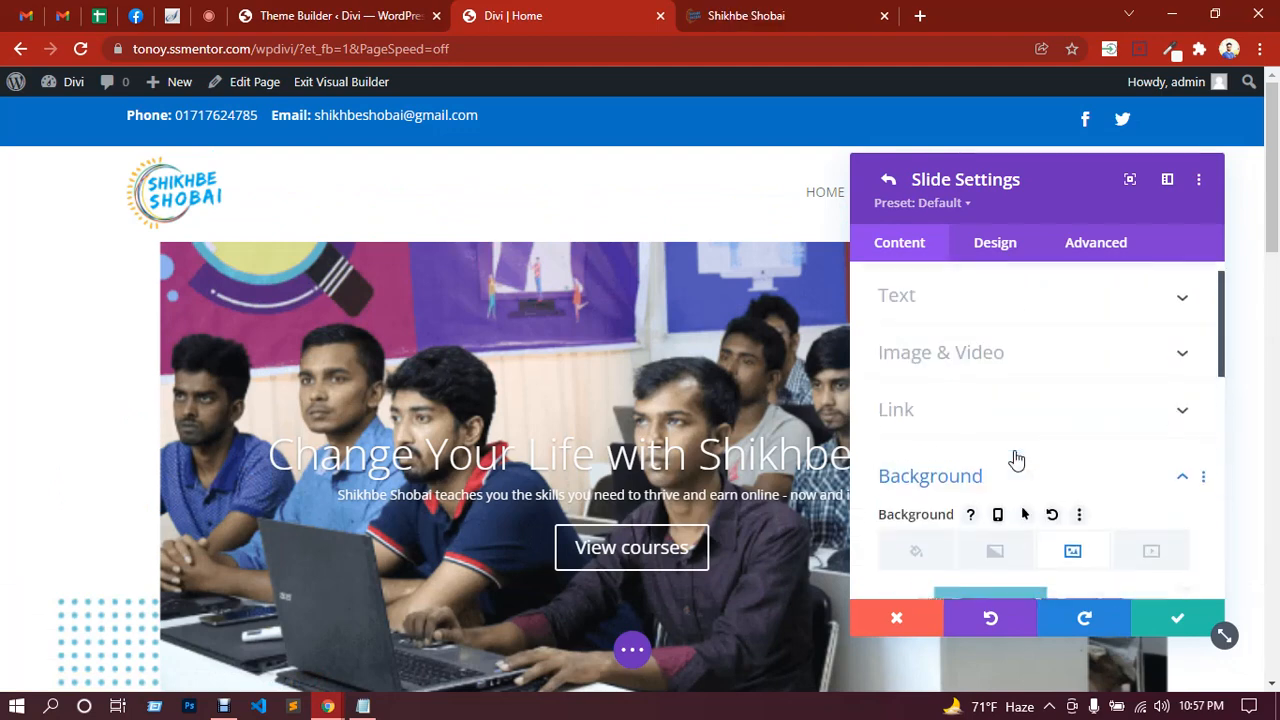
Step: Turn on the slide's background overlay in its Design options
click(996, 247)
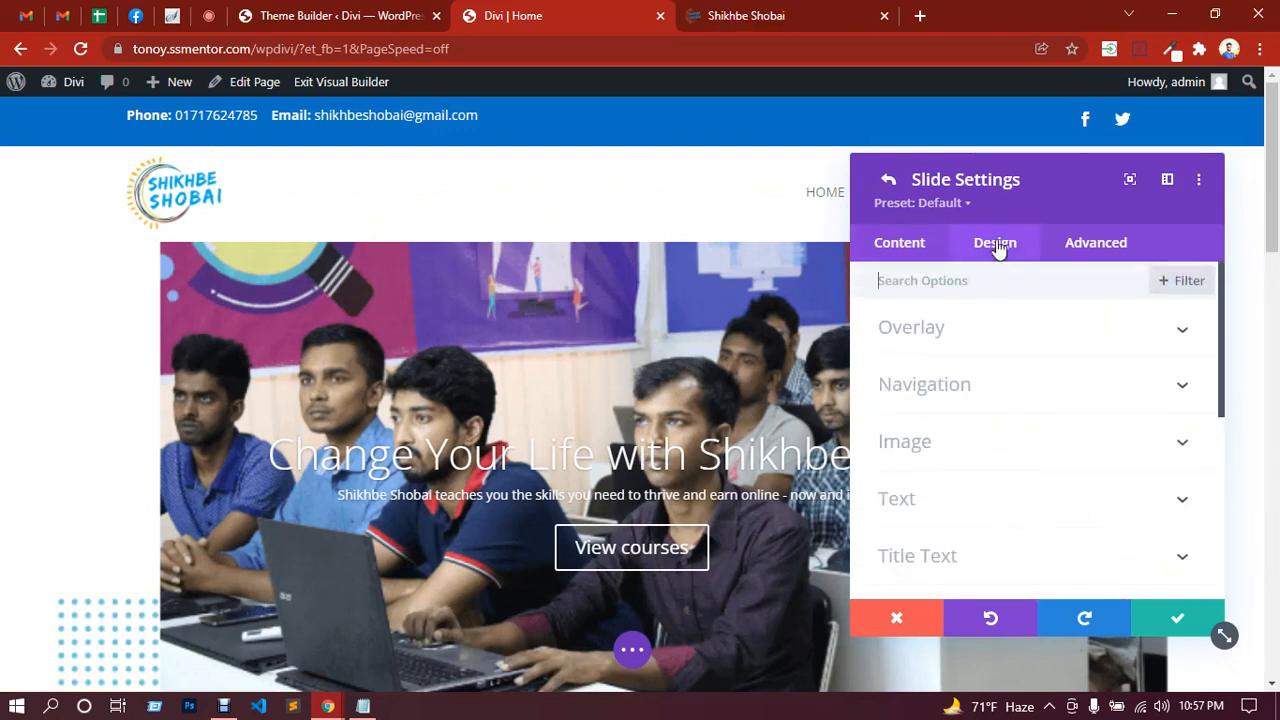
click(965, 344)
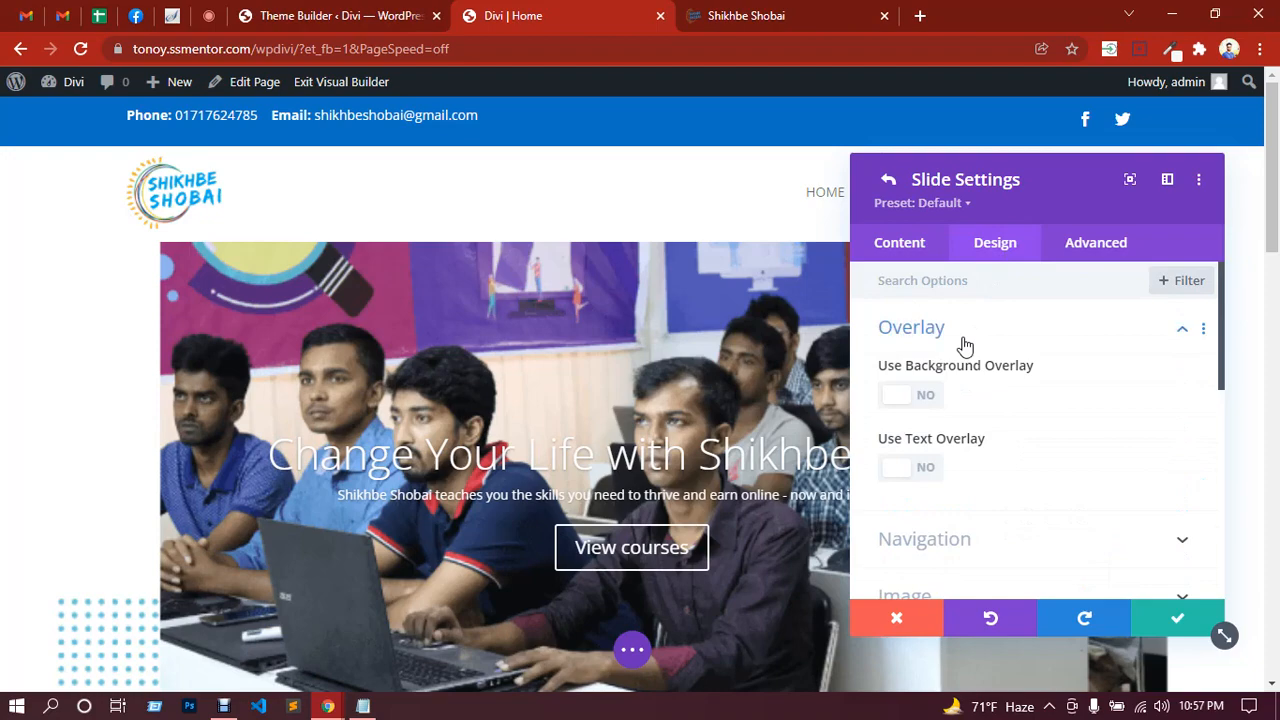
click(930, 403)
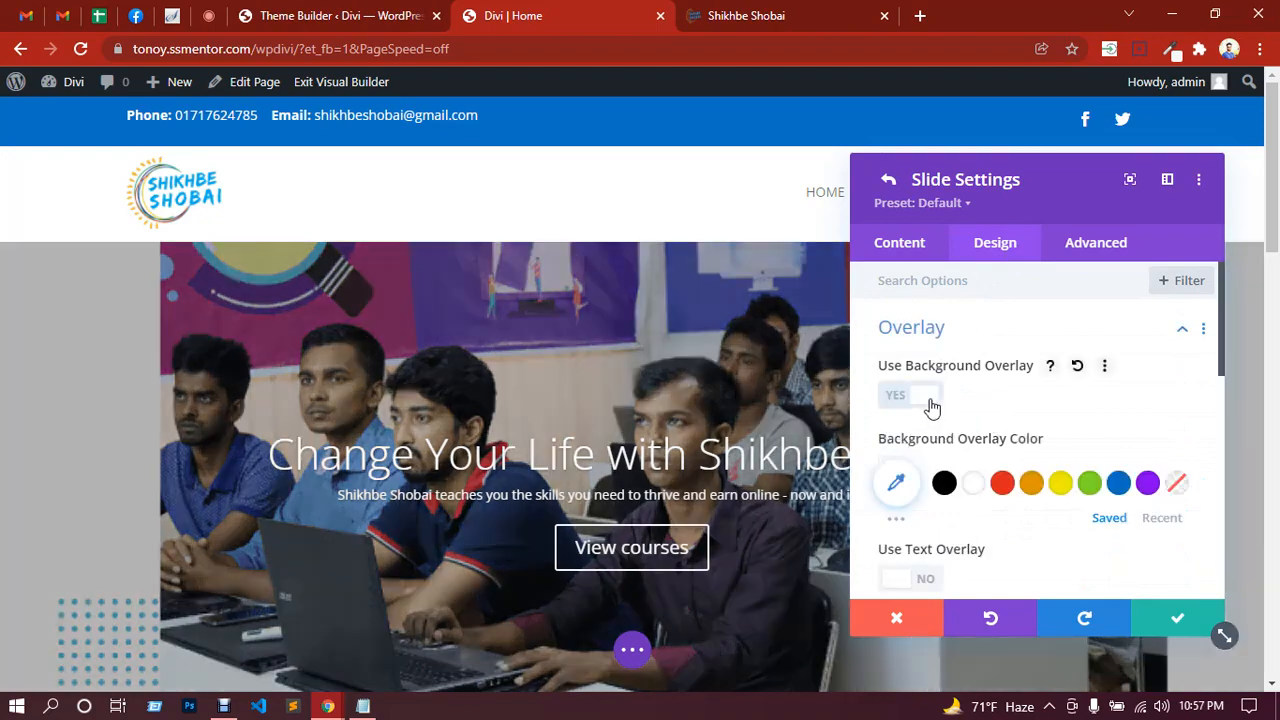
scroll(532, 346, down, 3)
scroll(532, 346, up, 1)
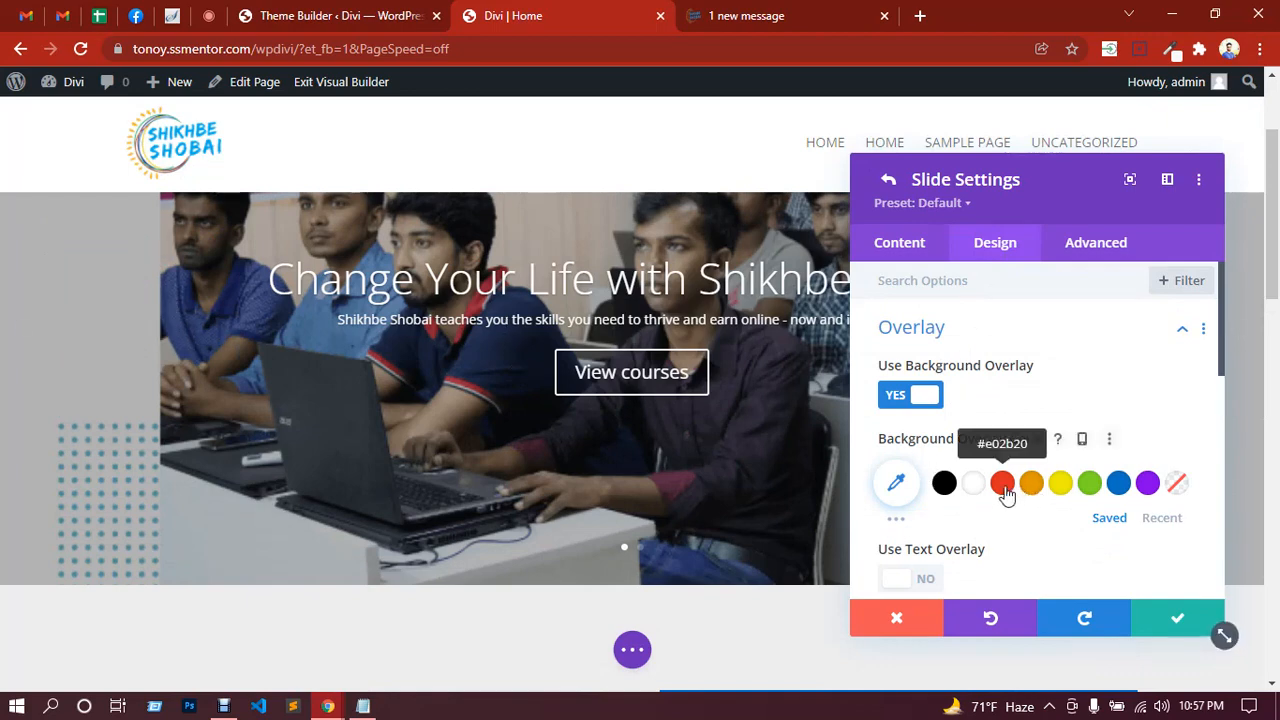
Step: Try red, transparent and black overlay colours, checking the hex value
click(1001, 488)
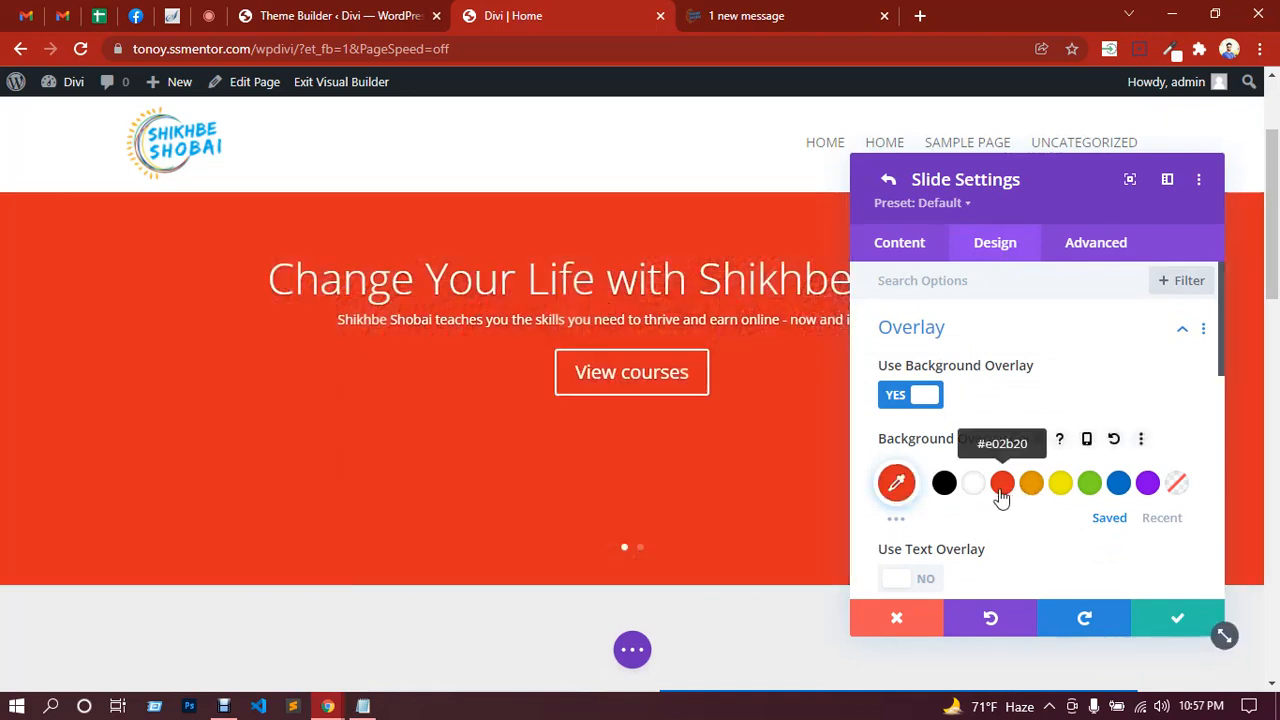
click(897, 484)
scroll(955, 440, down, 2)
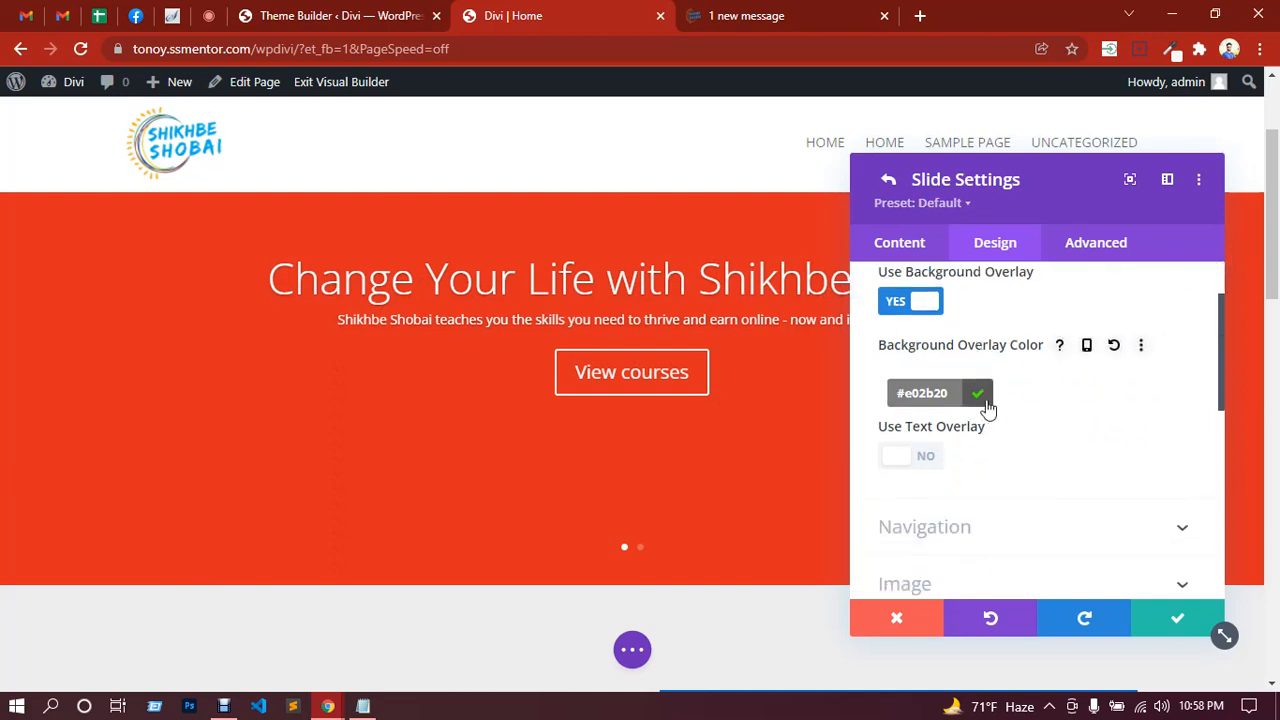
click(981, 403)
click(905, 398)
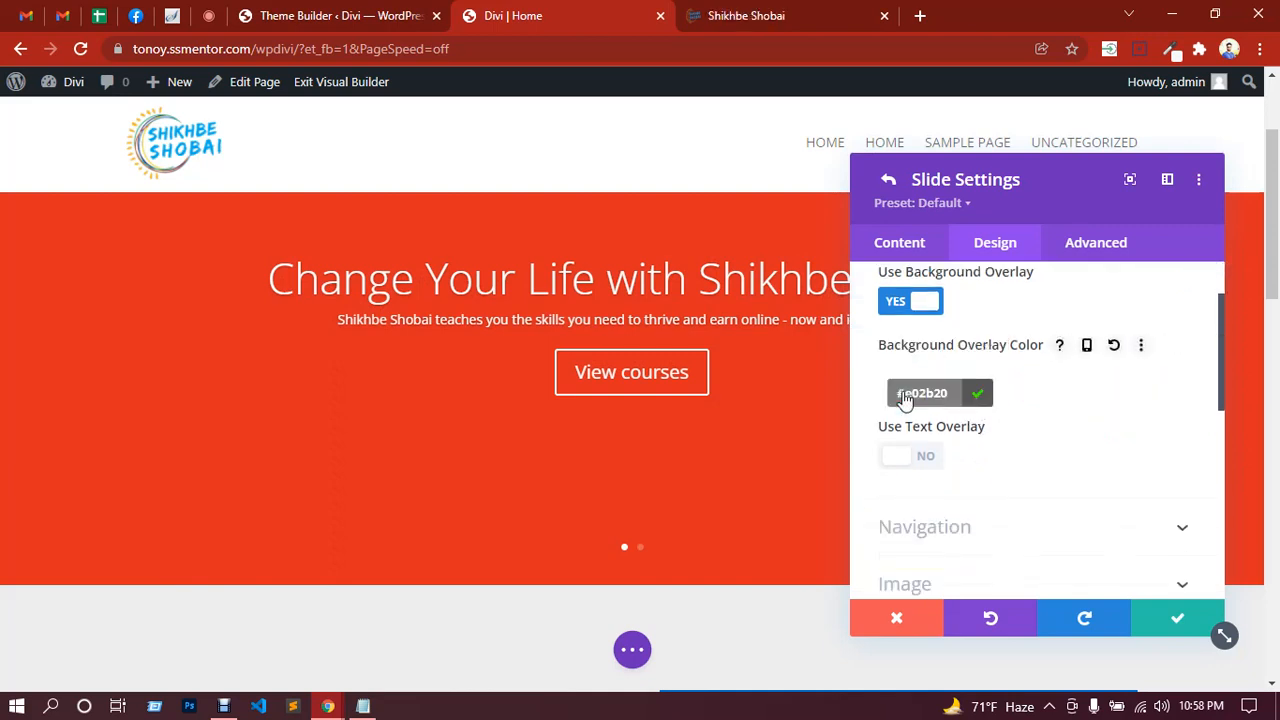
scroll(1034, 452, up, 2)
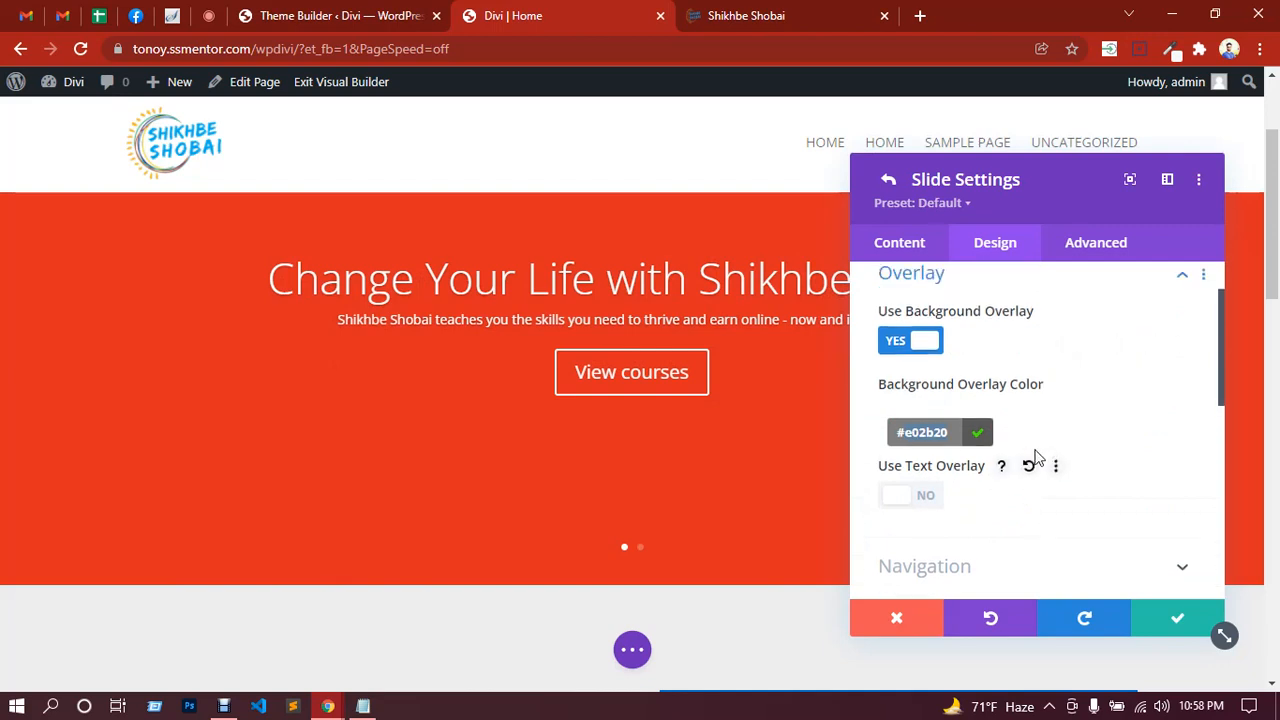
click(981, 488)
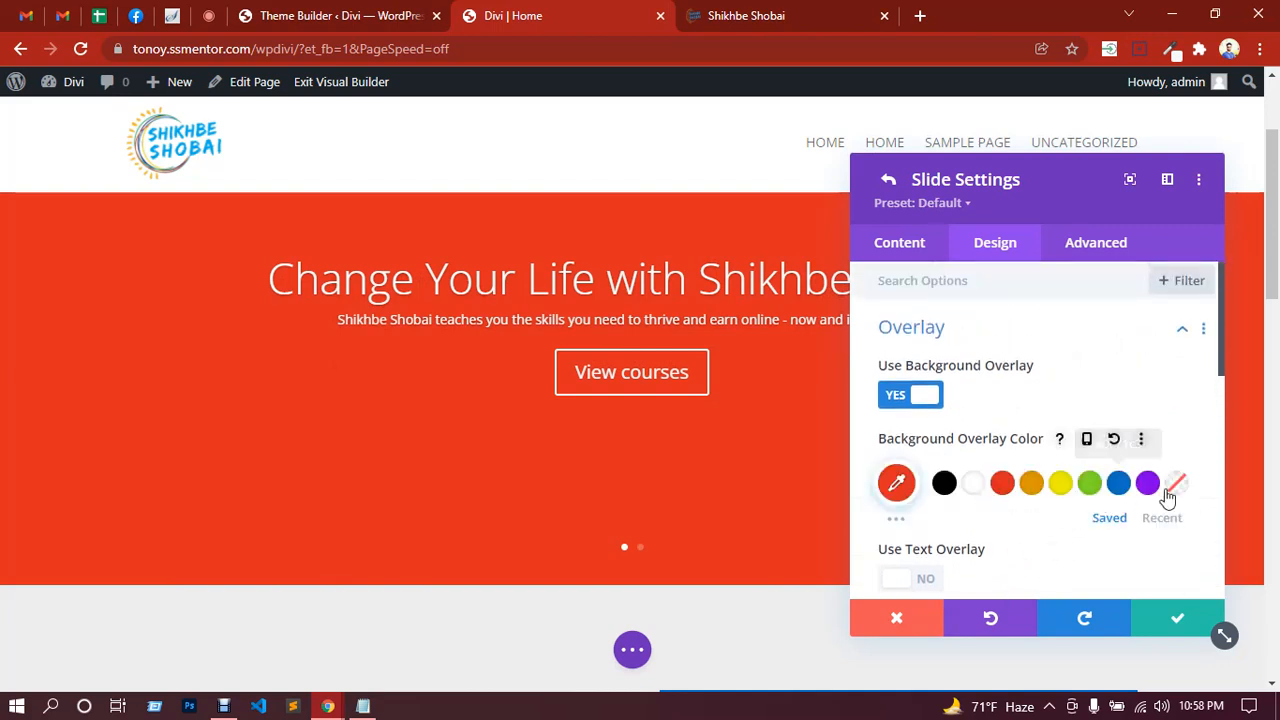
click(1178, 485)
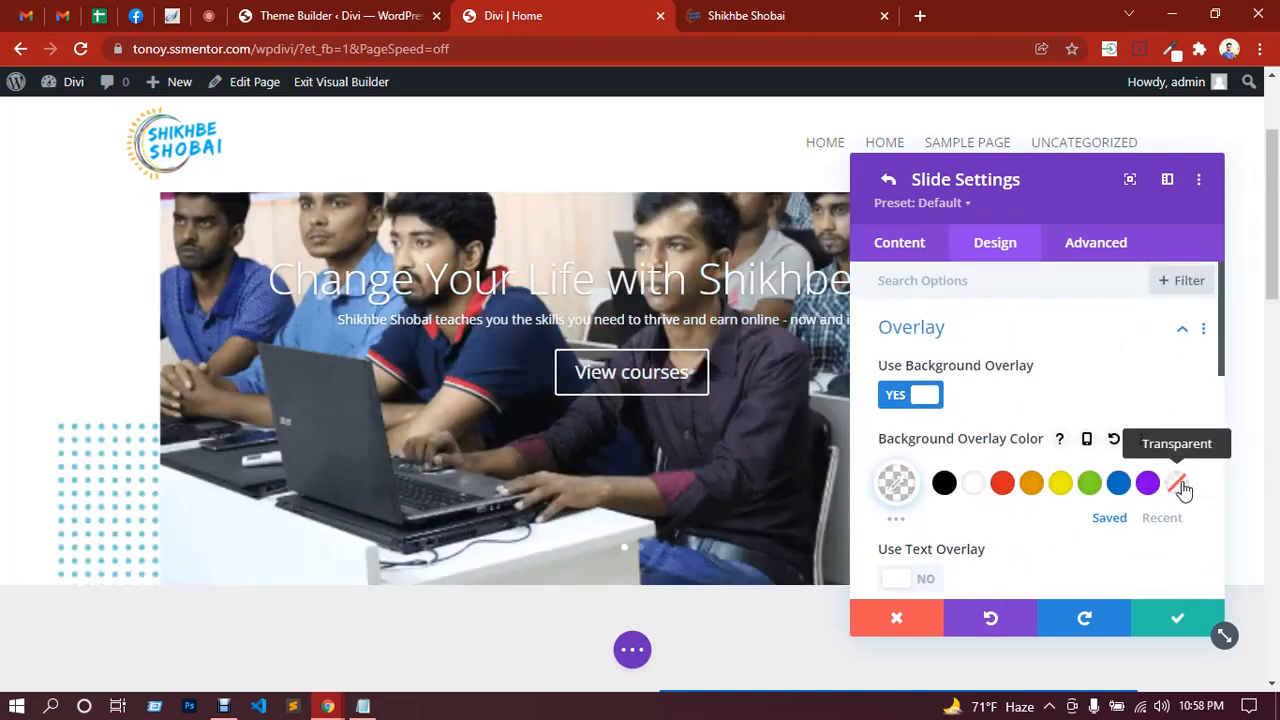
click(948, 488)
scroll(966, 417, down, 1)
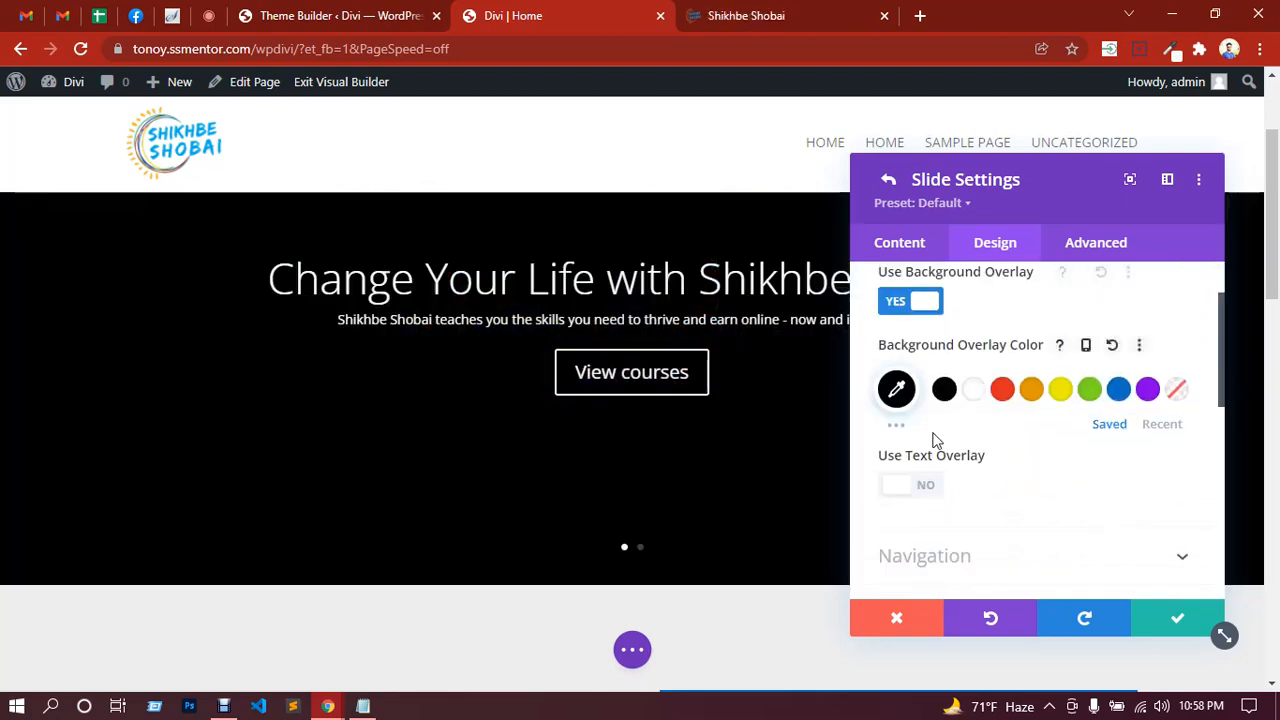
Step: Tint the overlay pinkish red #e01f45 from the extended colour palette
click(898, 427)
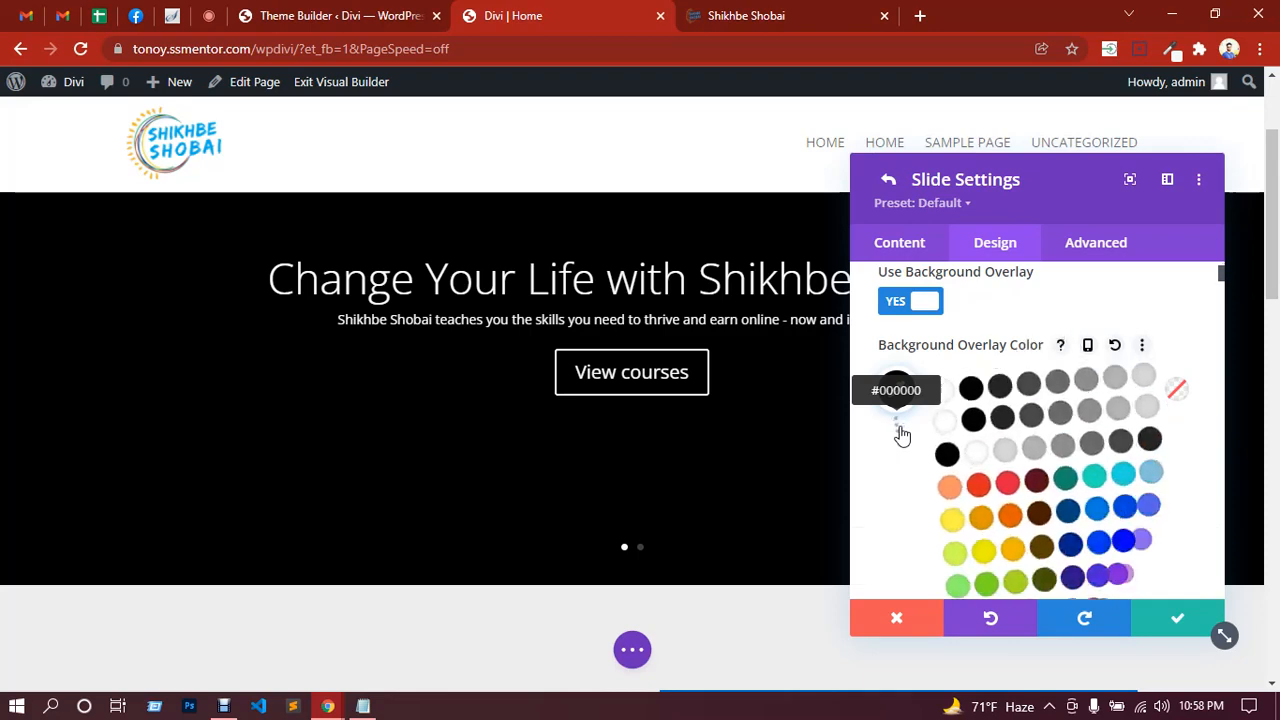
scroll(1060, 440, down, 2)
scroll(1052, 420, up, 2)
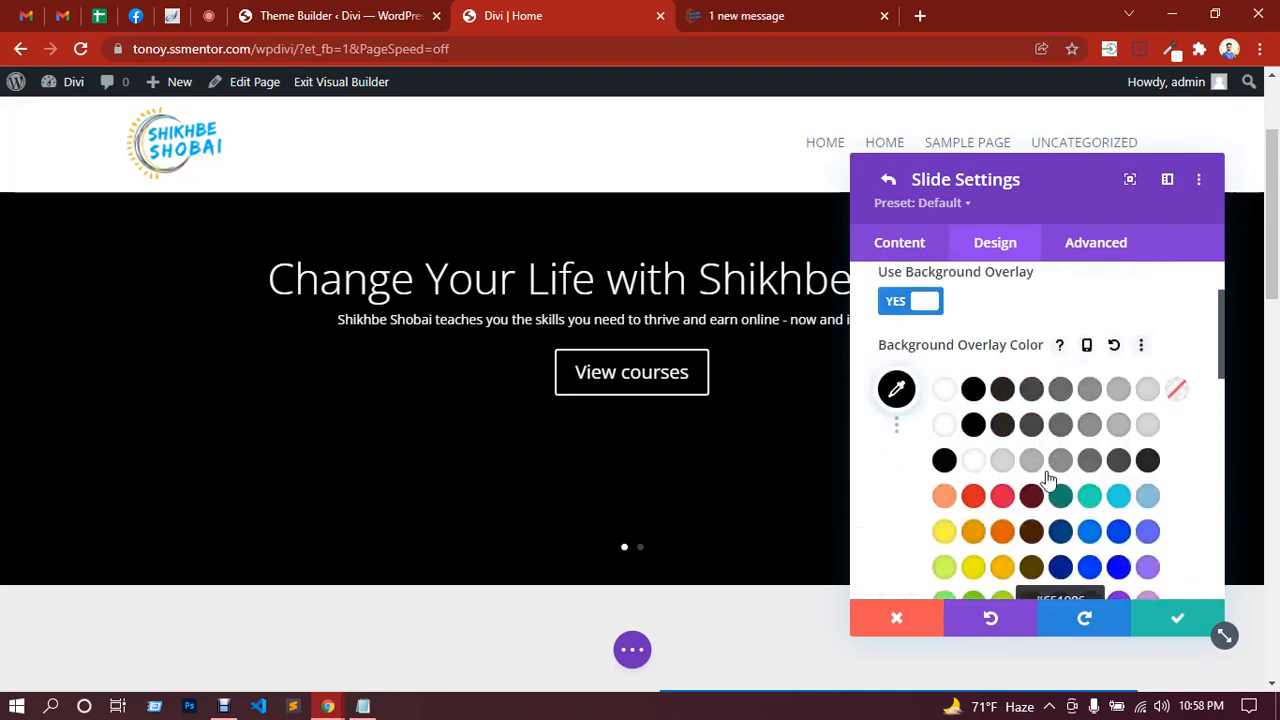
scroll(1040, 470, down, 1)
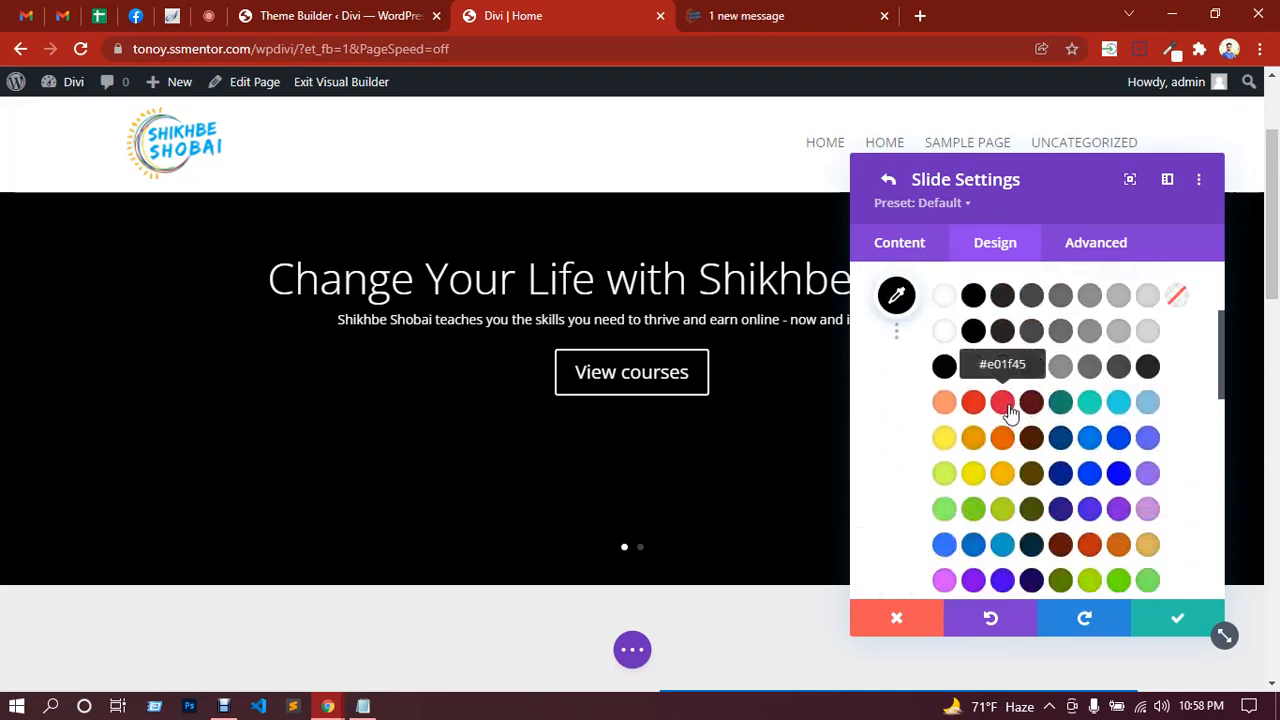
click(1003, 402)
scroll(1005, 446, up, 1)
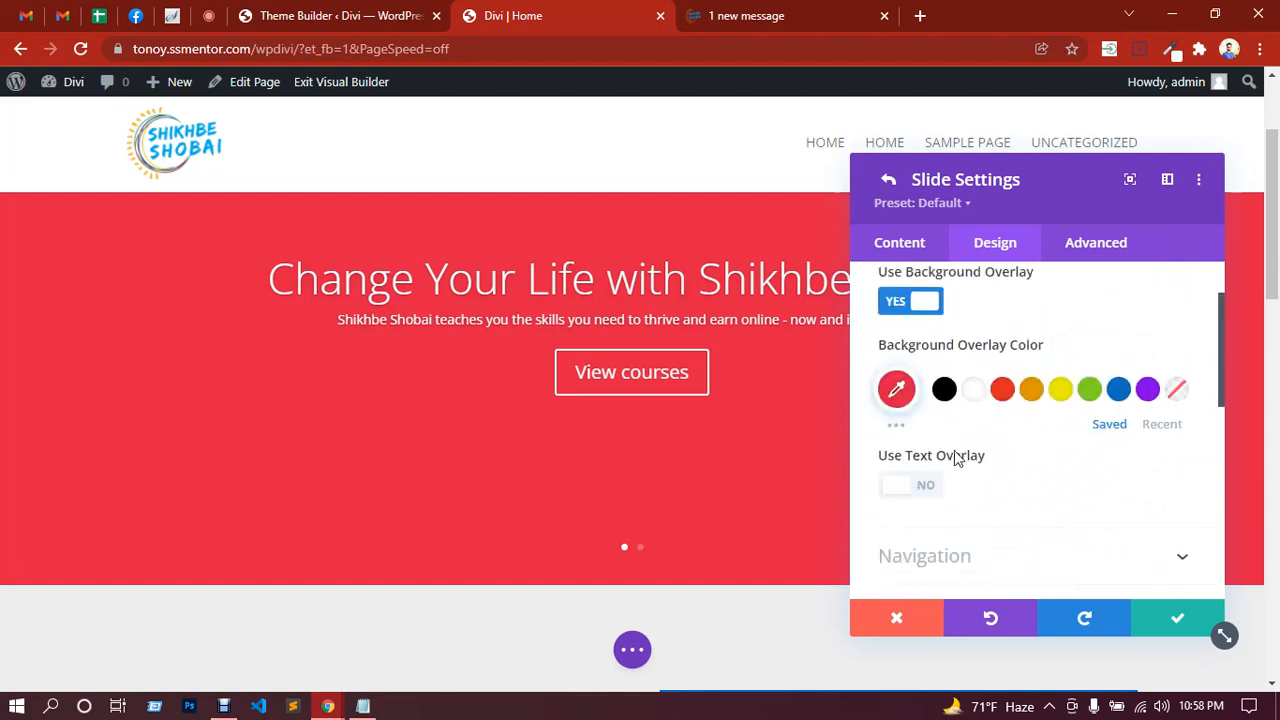
Step: Try a blue #08c overlay colour, then reset it
click(897, 390)
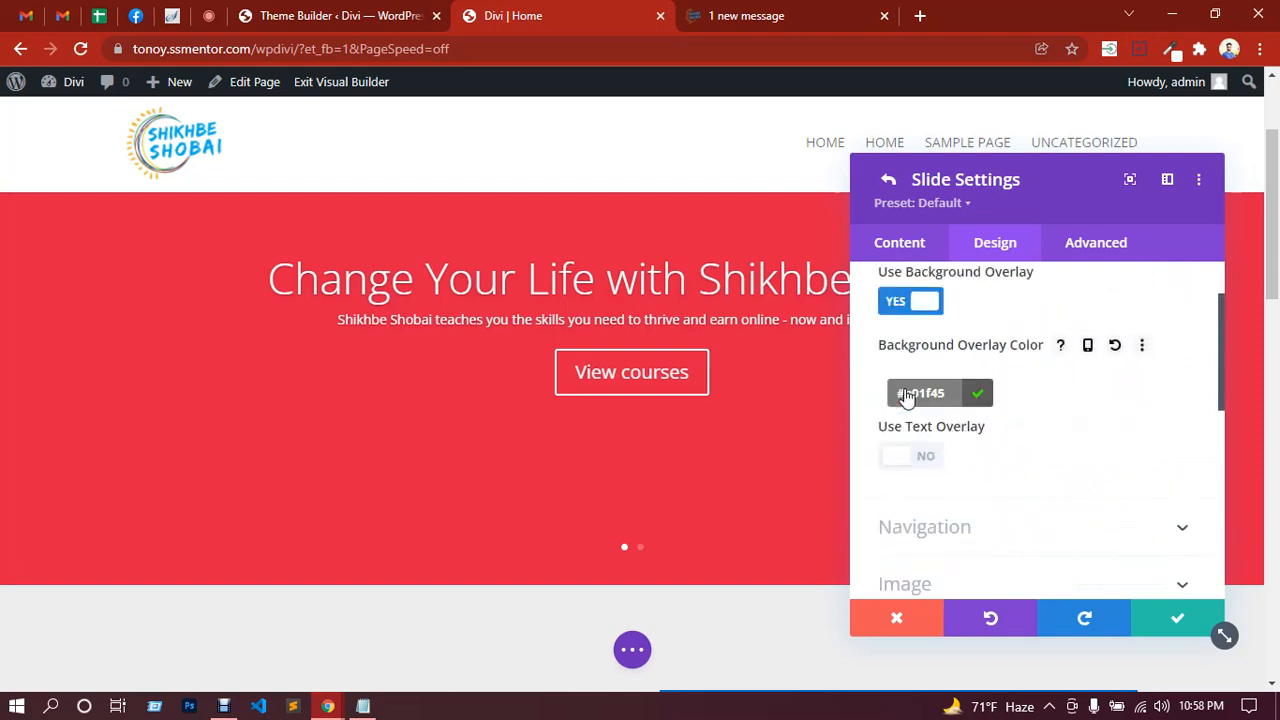
scroll(965, 420, up, 1)
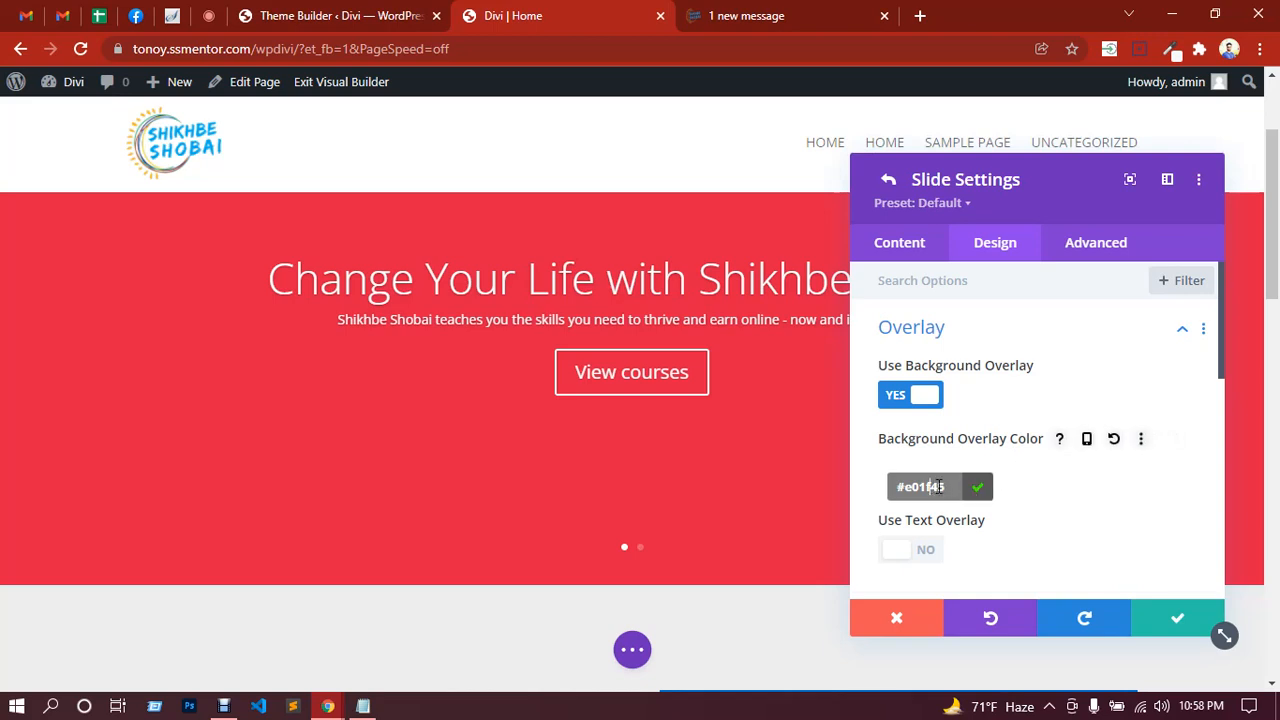
text(#08c)
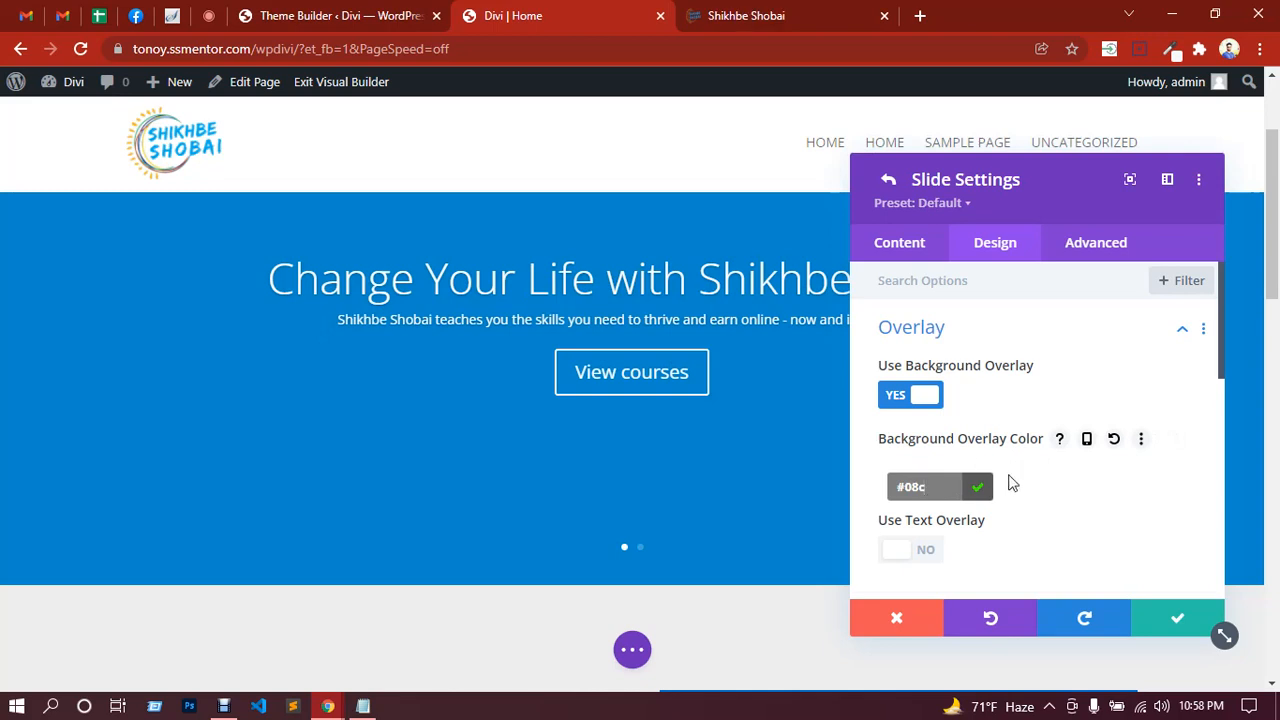
click(1010, 483)
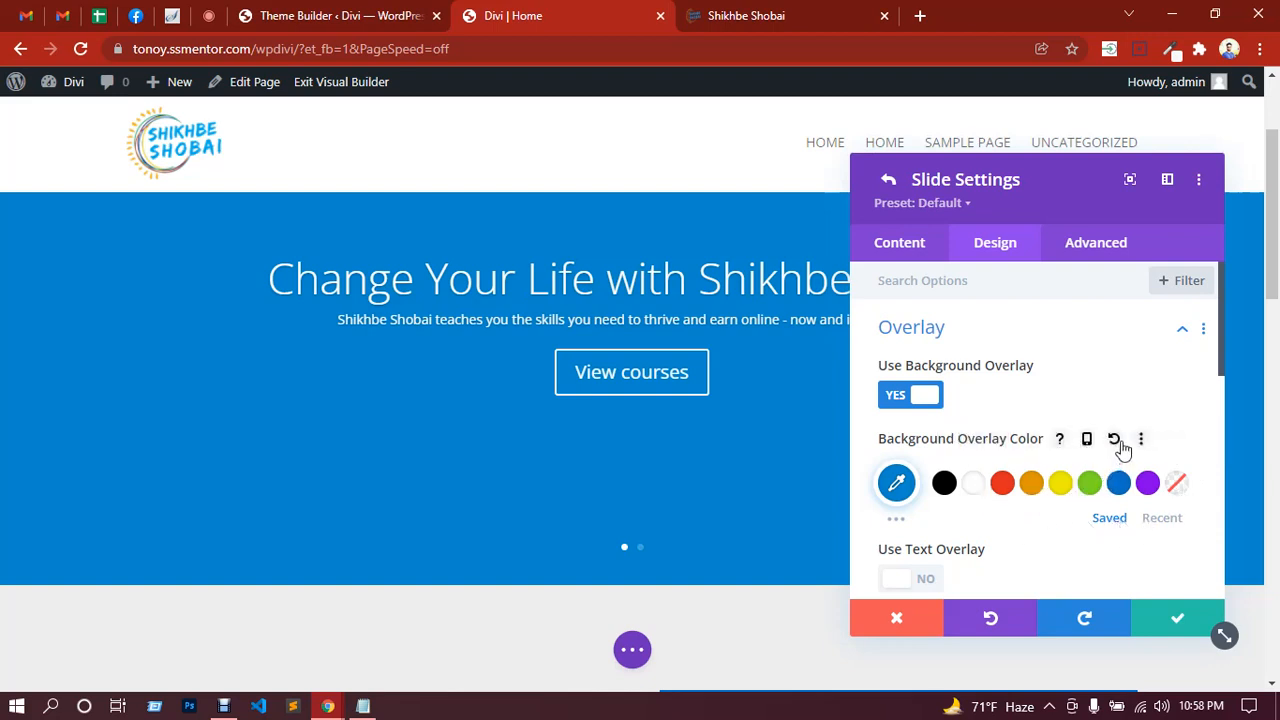
click(1116, 442)
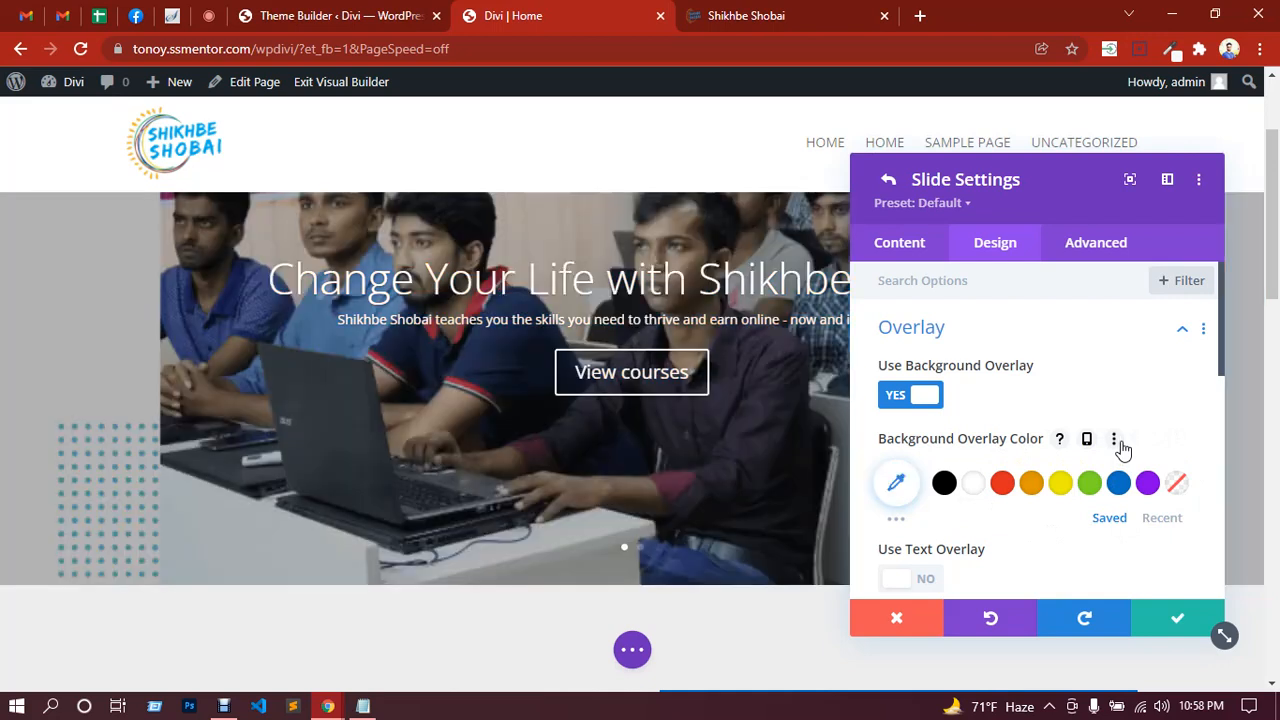
Step: Switch the overlay to black, then clear its #000000 colour value
click(897, 484)
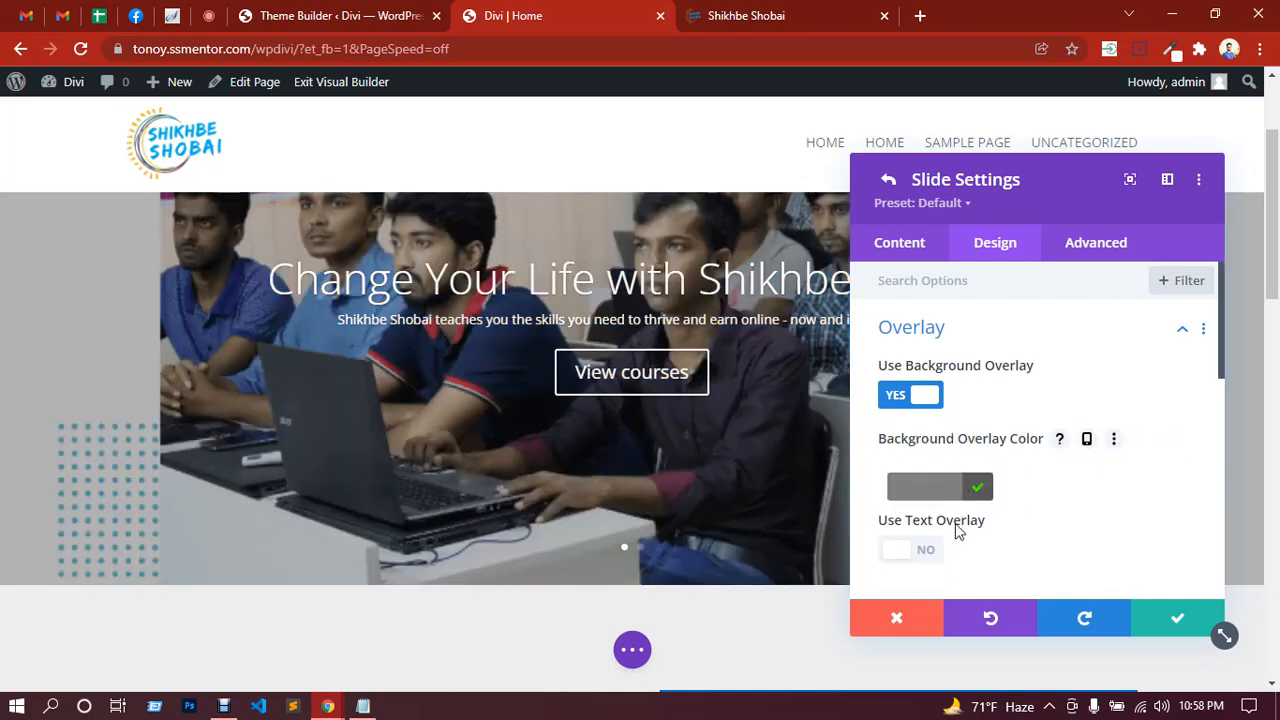
scroll(997, 451, down, 2)
scroll(997, 451, up, 1)
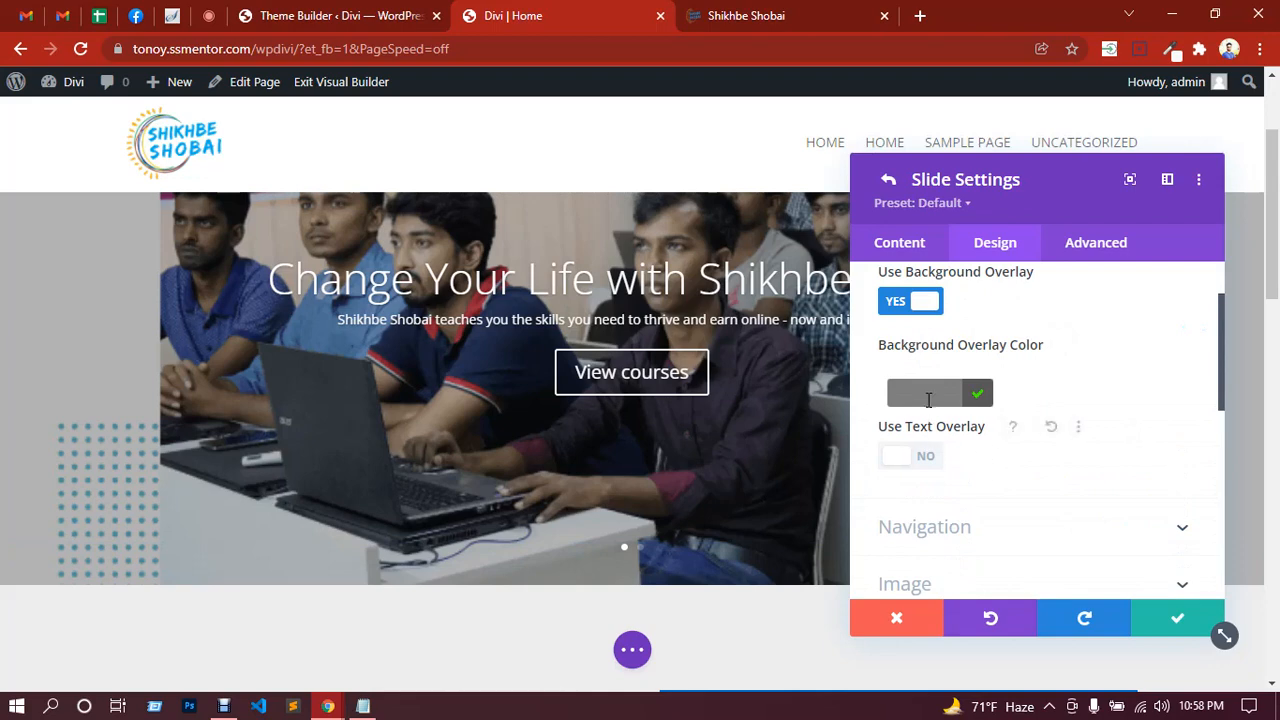
click(978, 393)
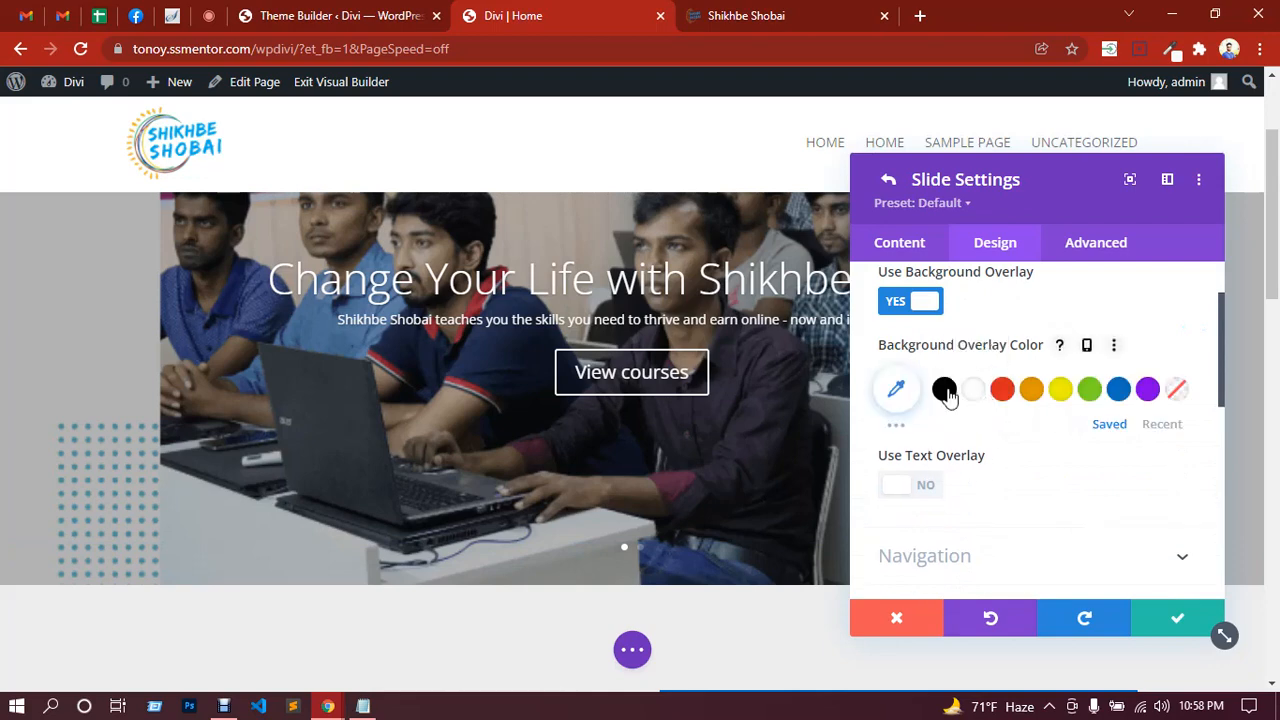
click(945, 390)
click(896, 389)
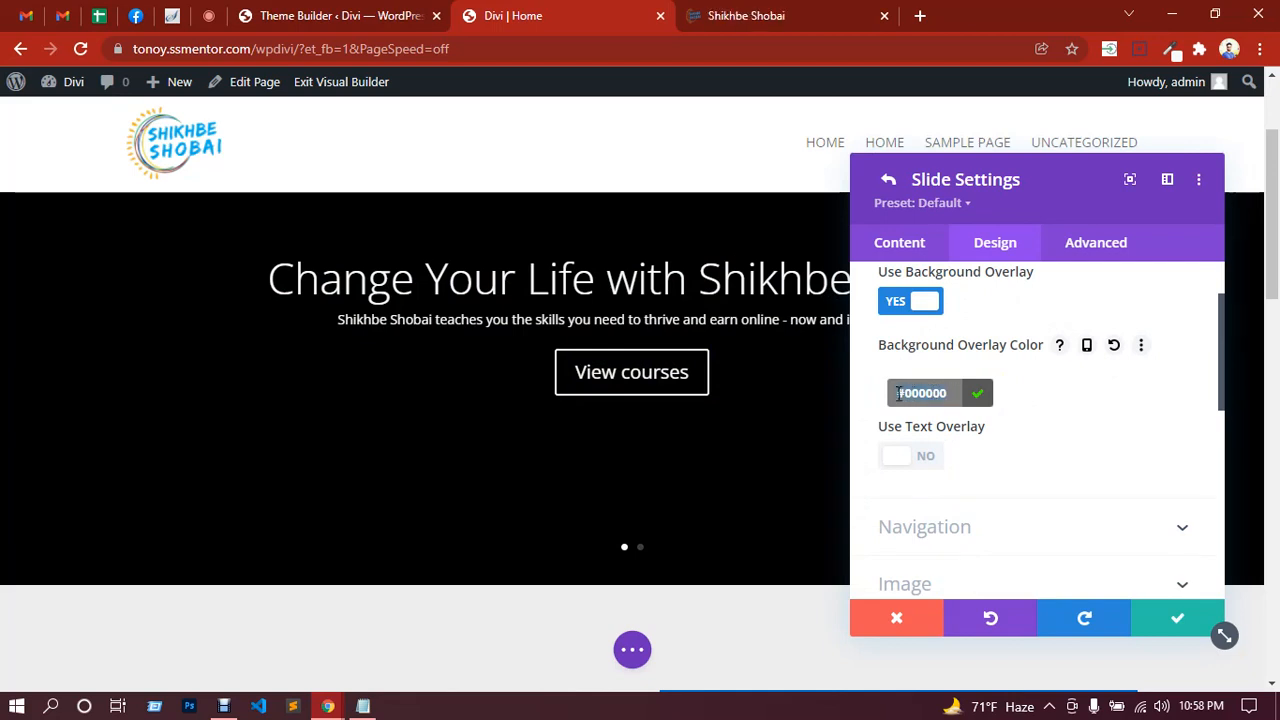
key(BackSpace)
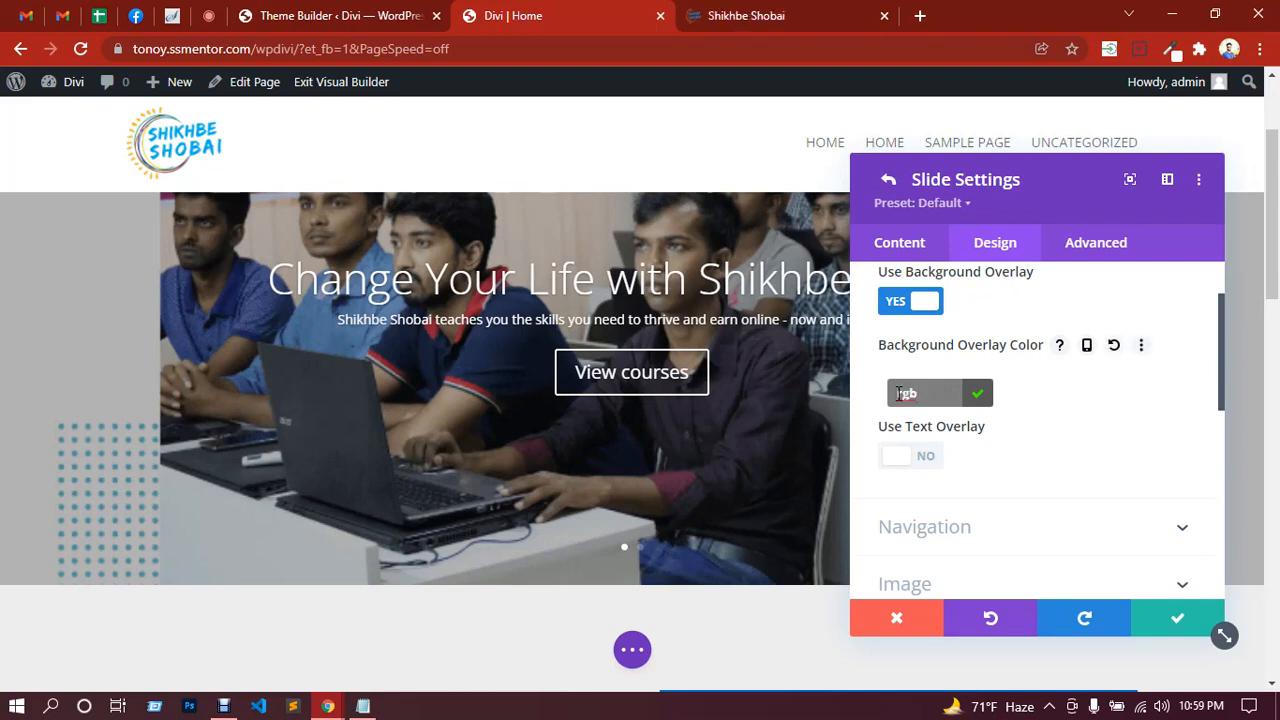
text(()
text(0)
text(,)
text(0,)
text(00000)
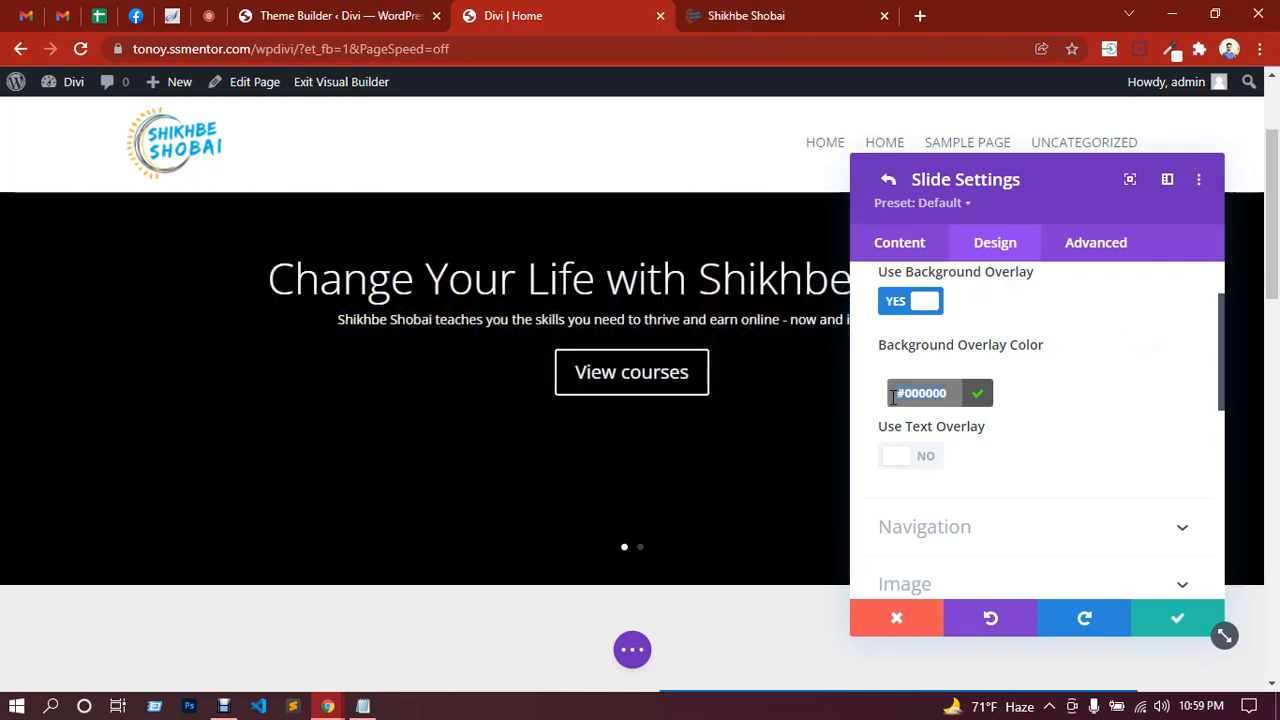
key(BackSpace)
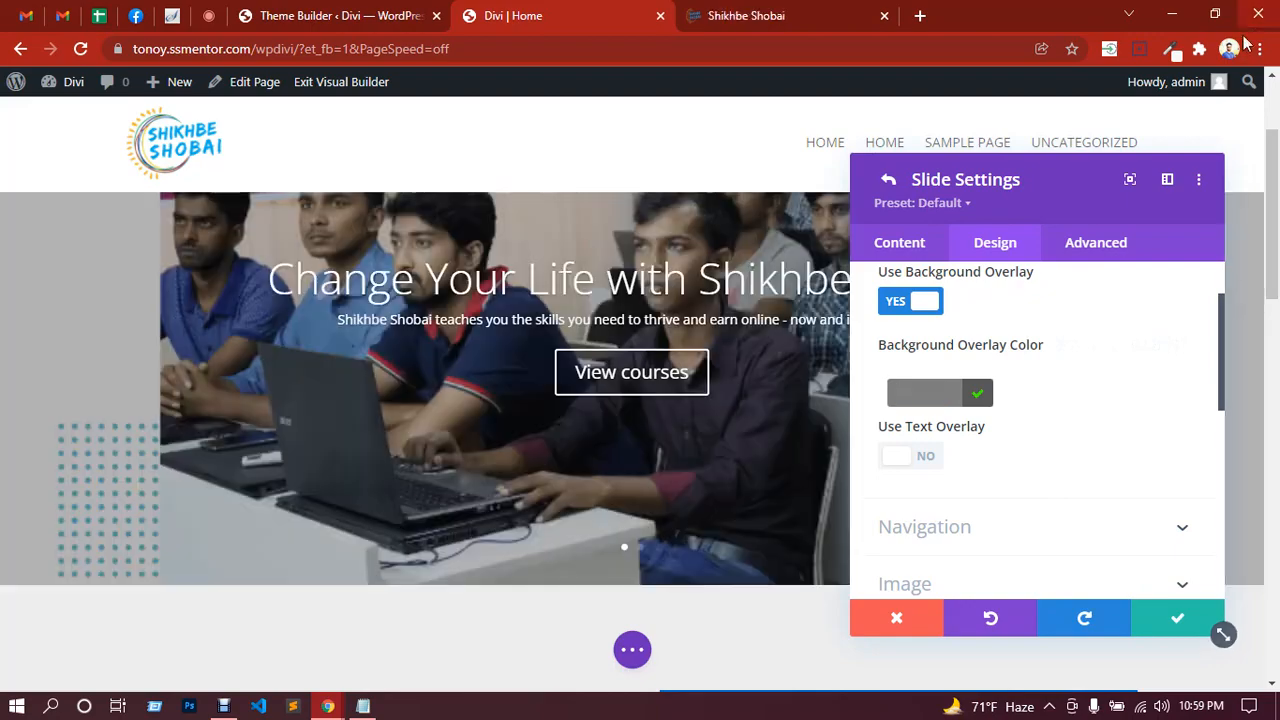
Step: Write rgb(0,0,0,.5) on a new Notepad line, copy it, and return to Chrome
click(1176, 22)
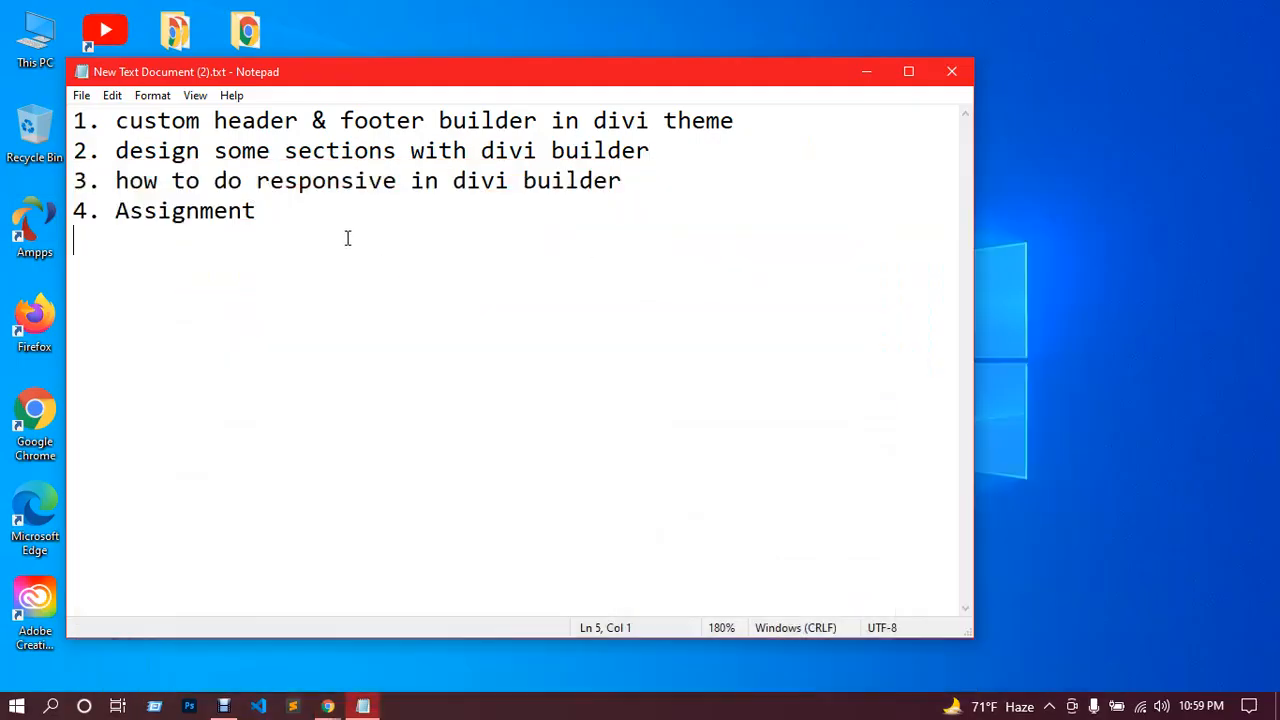
text(rgb()
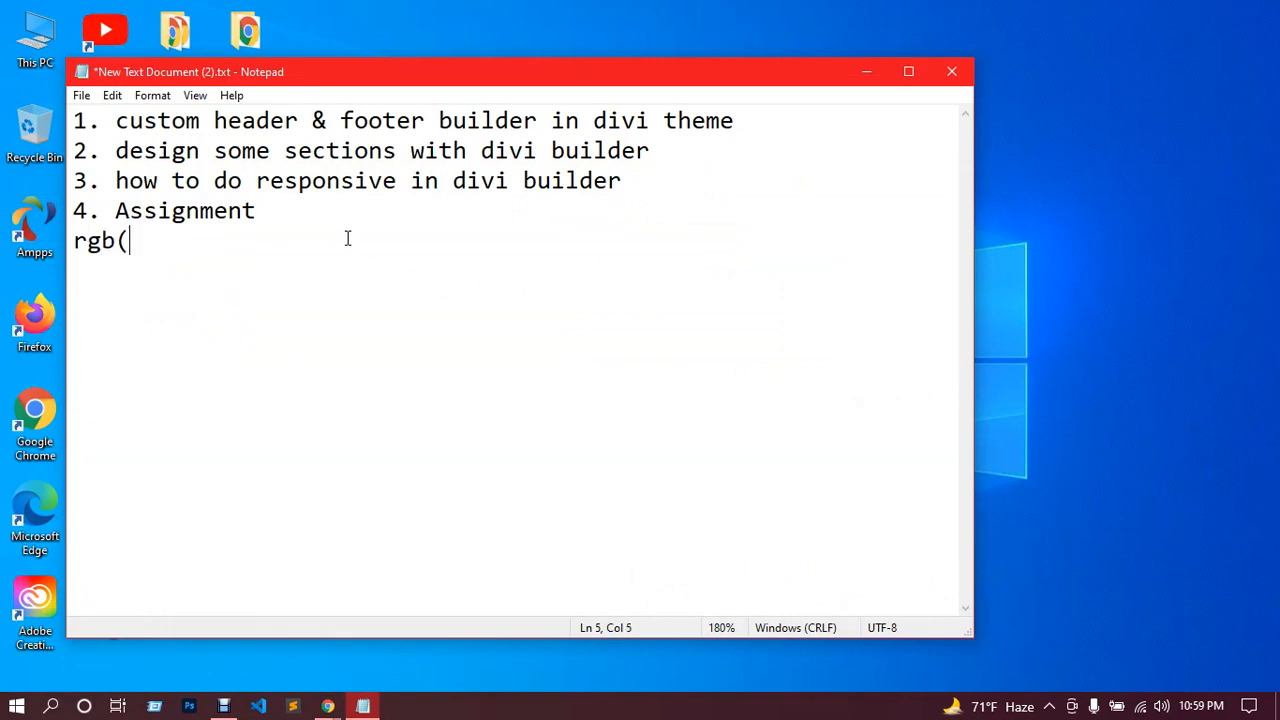
text(0,0,0,.)
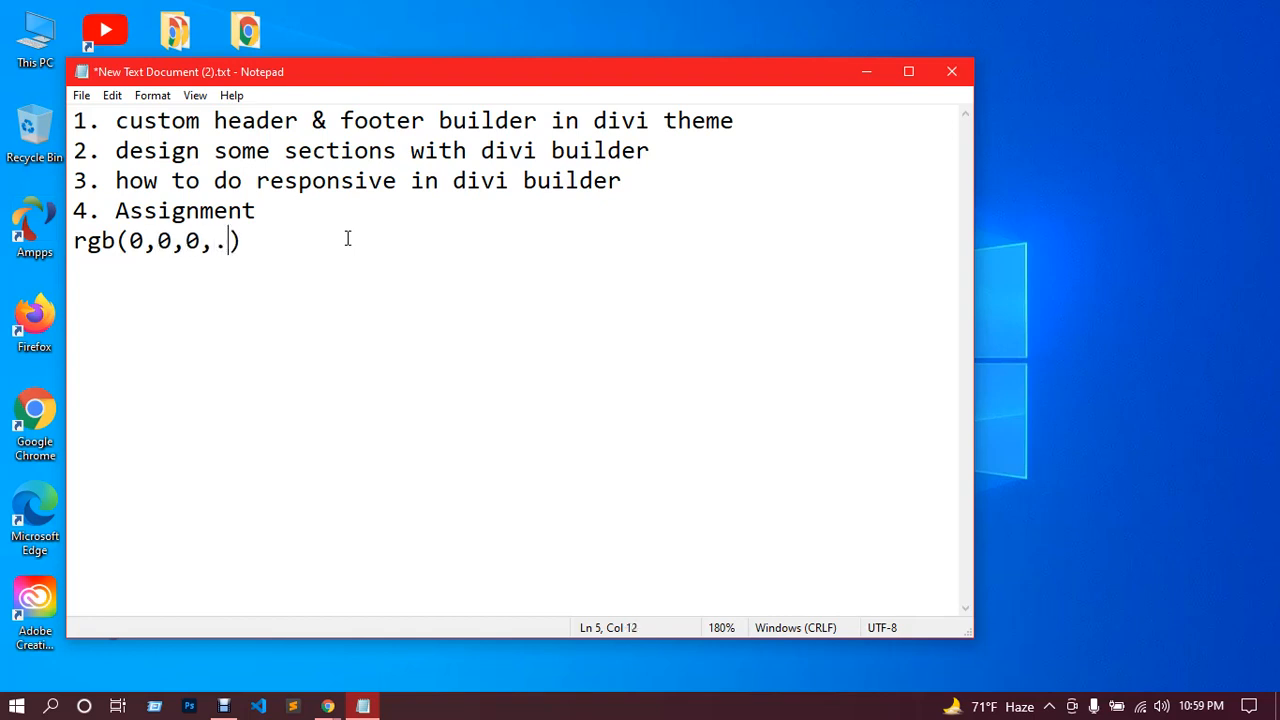
text(5)
drag(261, 237, 78, 250)
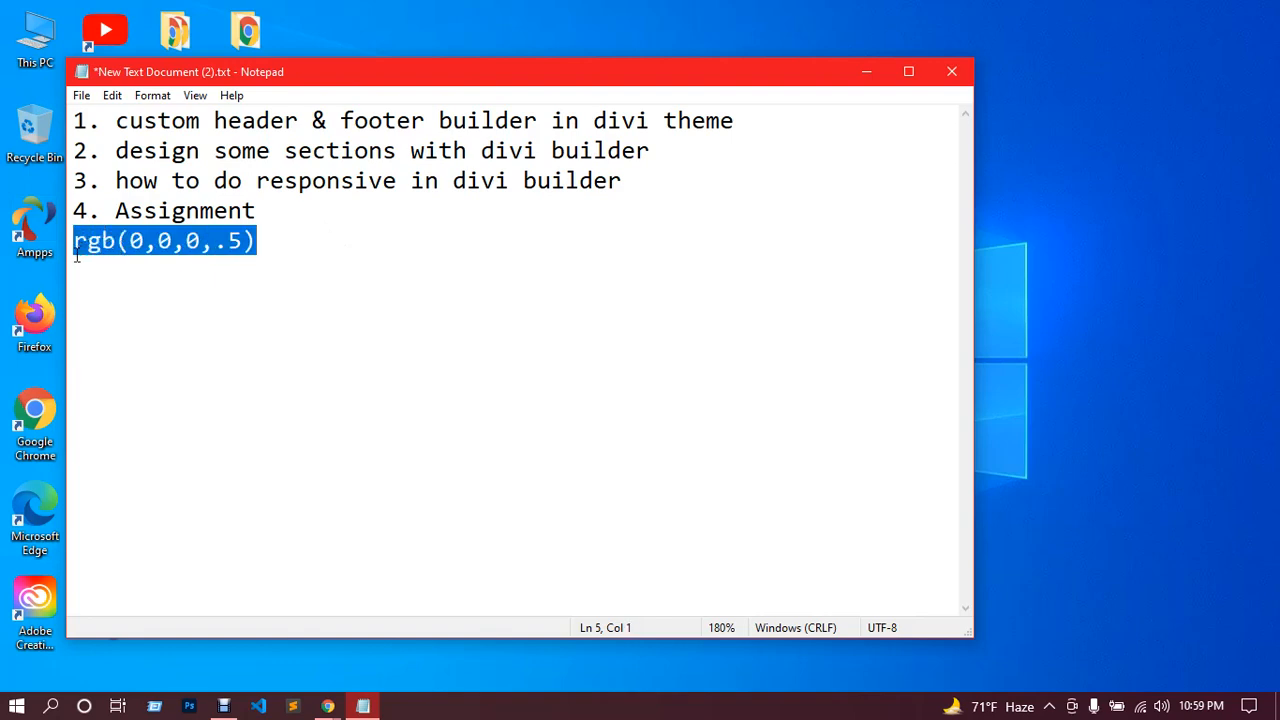
mouse_move(327, 702)
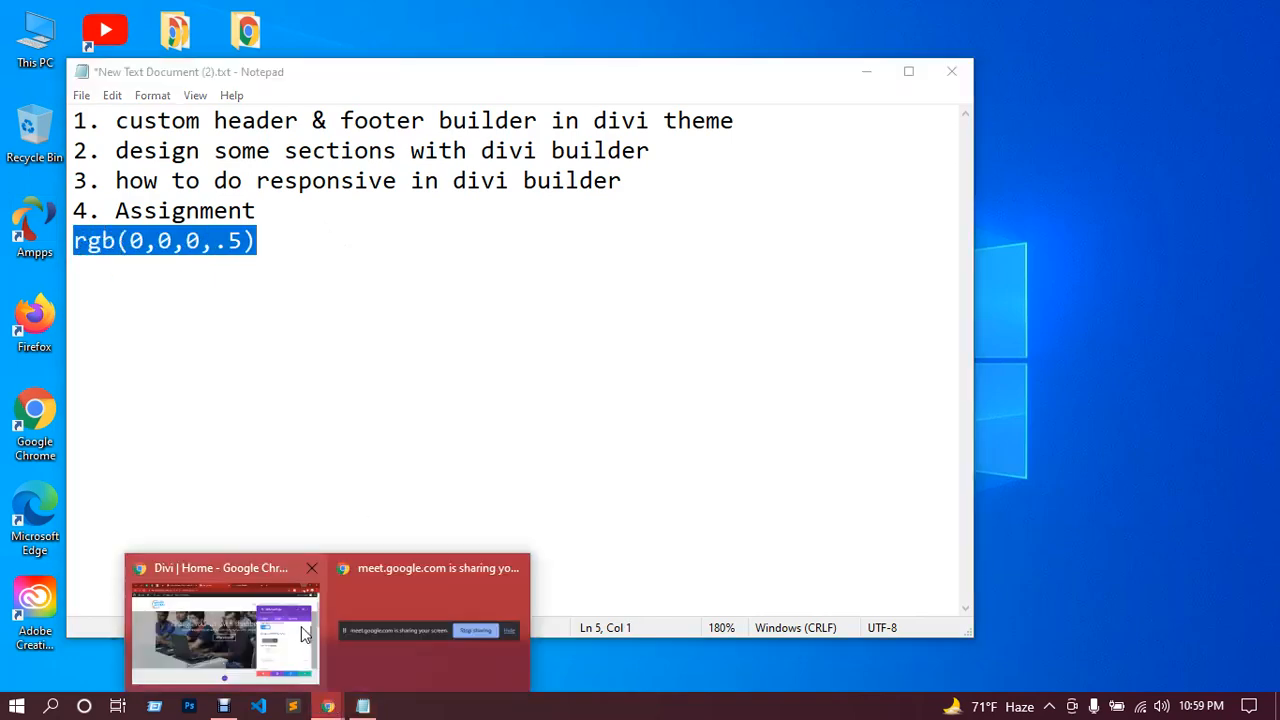
click(222, 618)
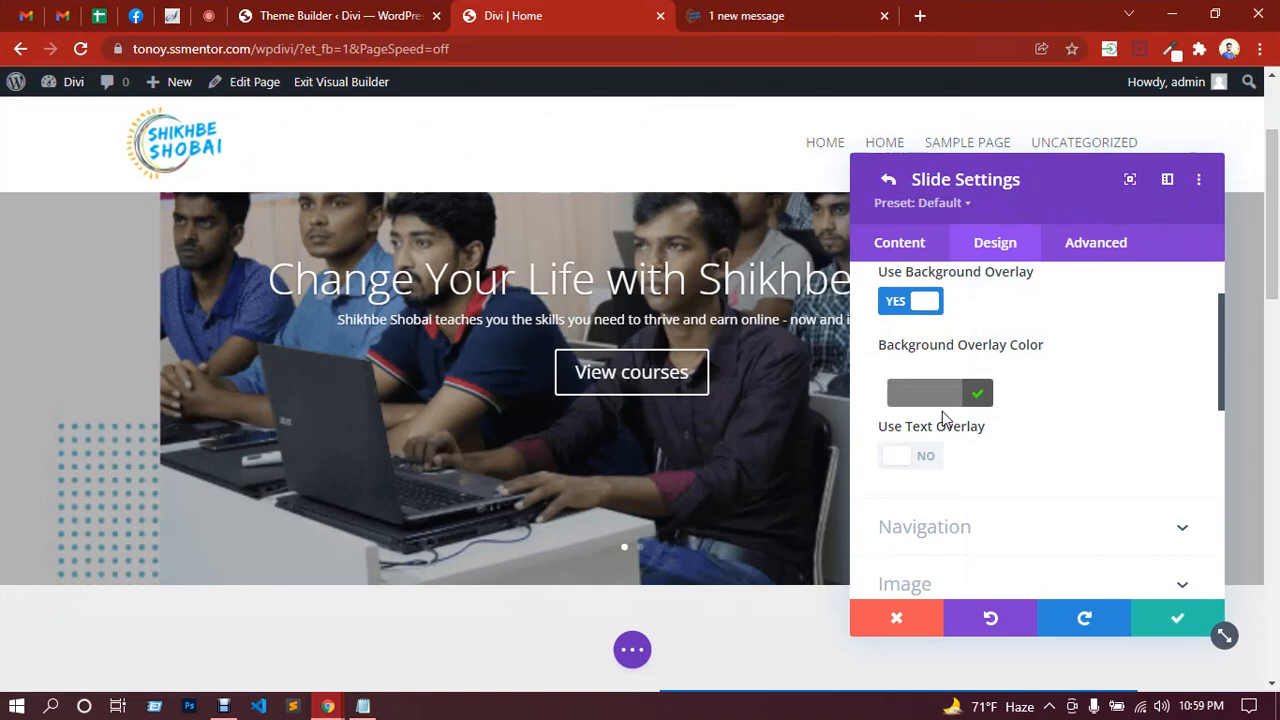
Step: Paste semi-transparent black into Background Overlay Color and lower its alpha to 0.3
text(rgba(0,0,0,0.5))
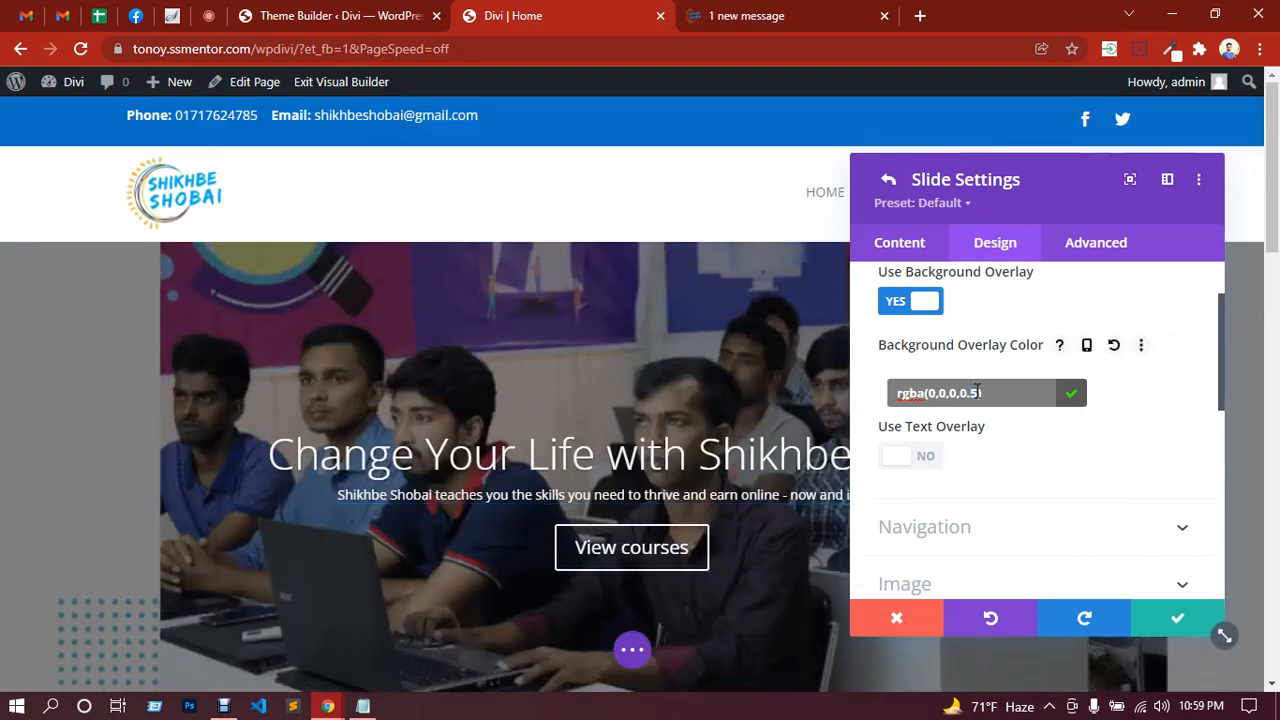
key(BackSpace)
text(8)
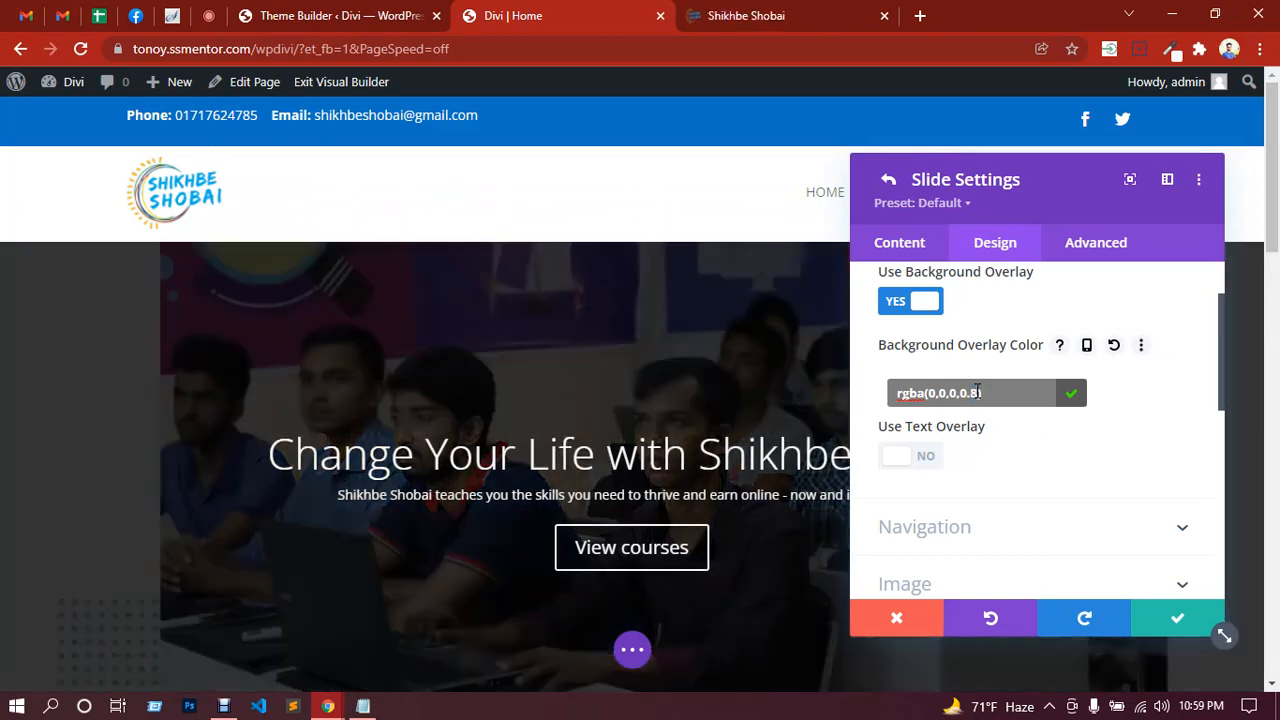
key(BackSpace)
text(3)
key(Return)
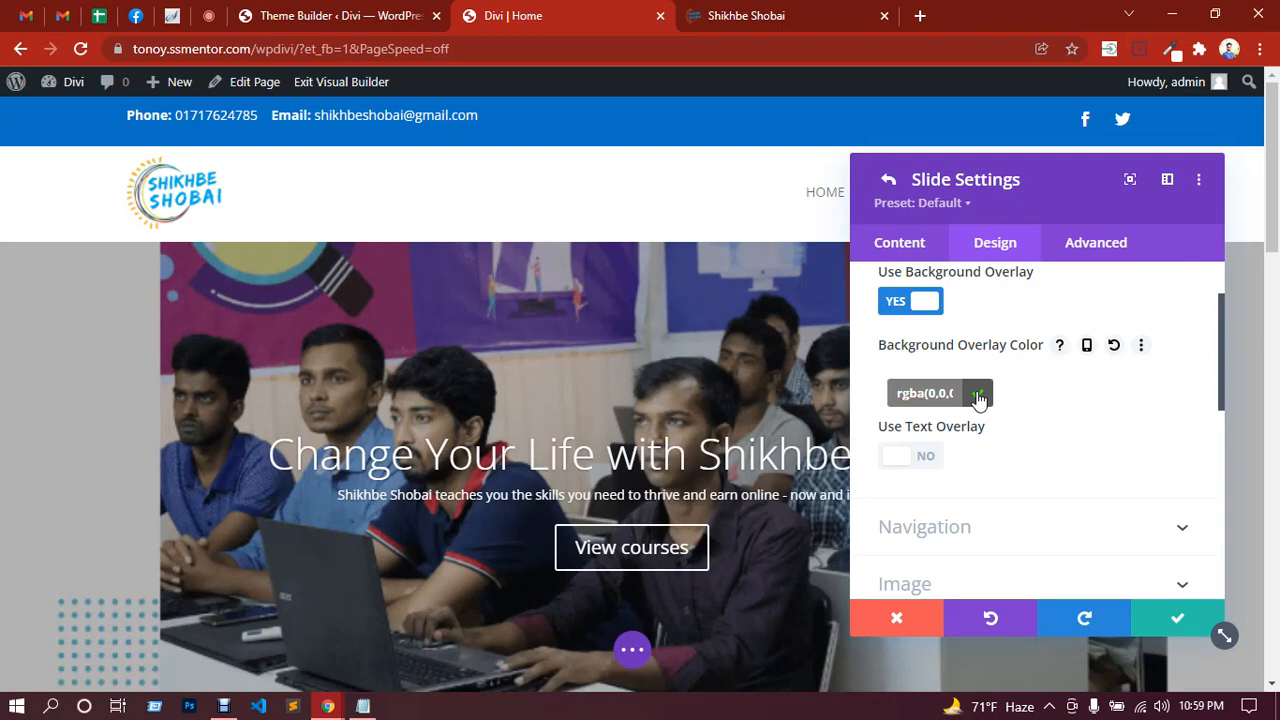
click(978, 398)
click(904, 402)
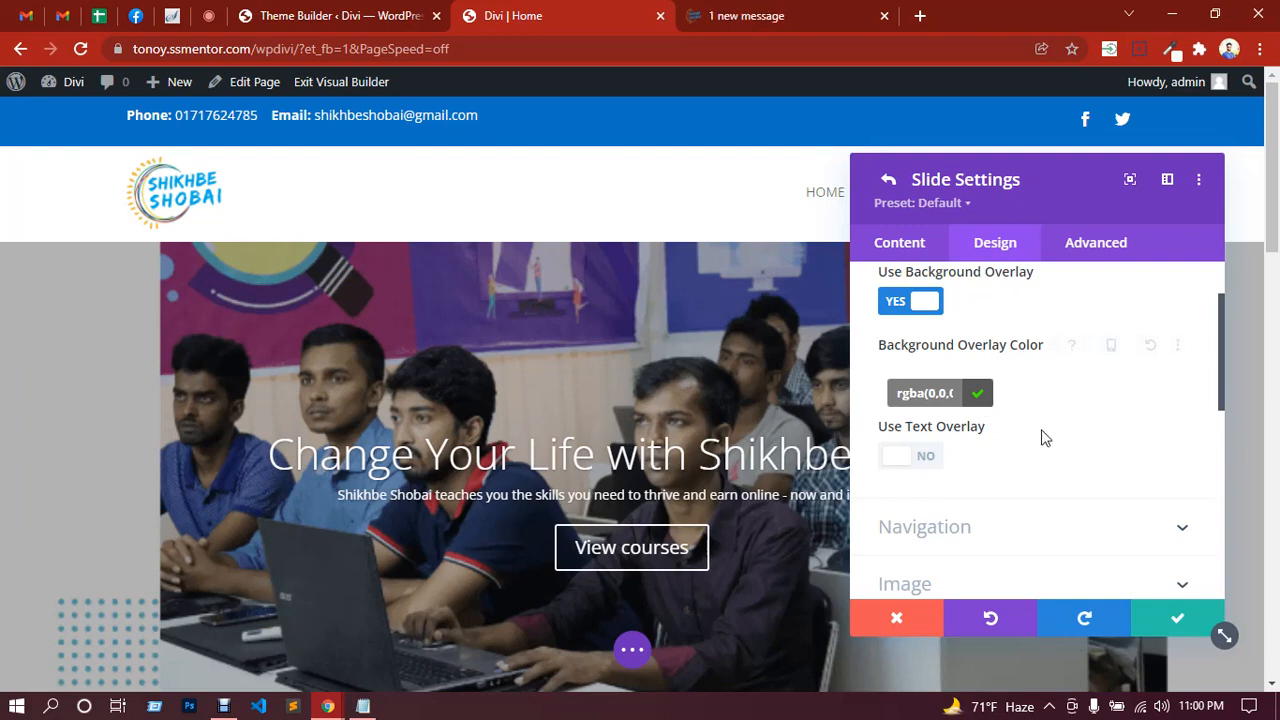
scroll(1014, 474, down, 1)
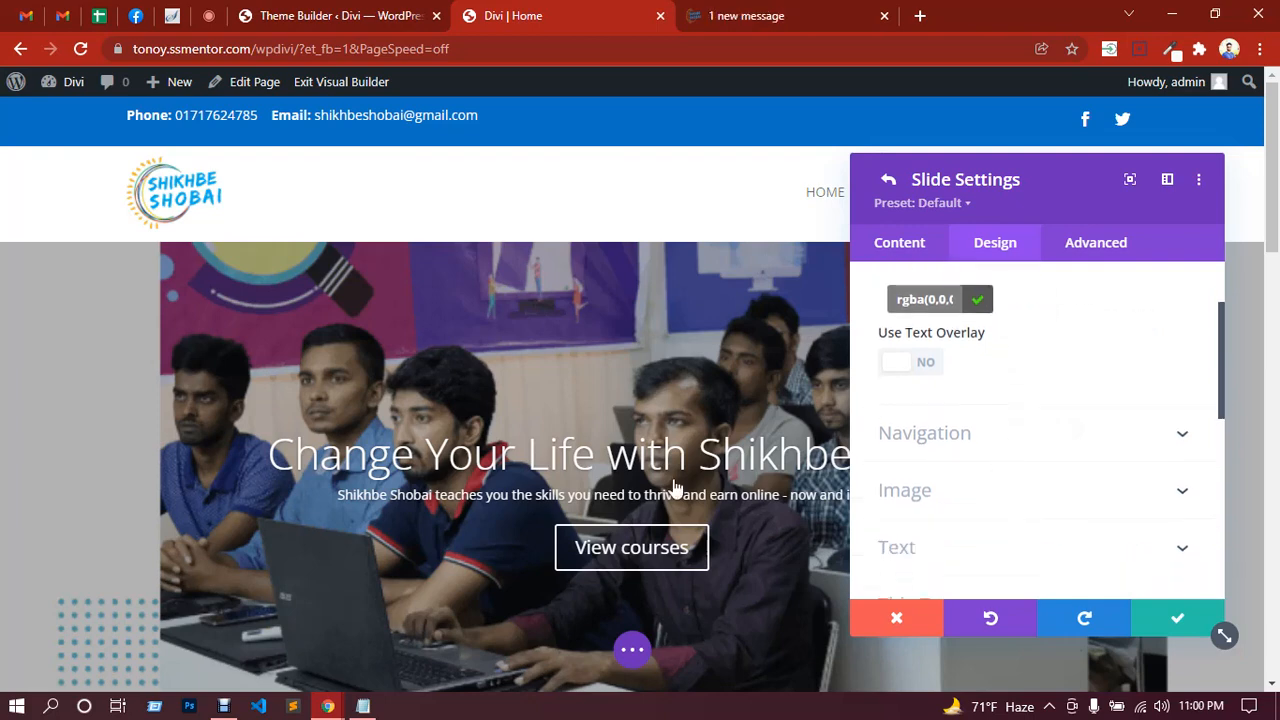
scroll(265, 424, down, 1)
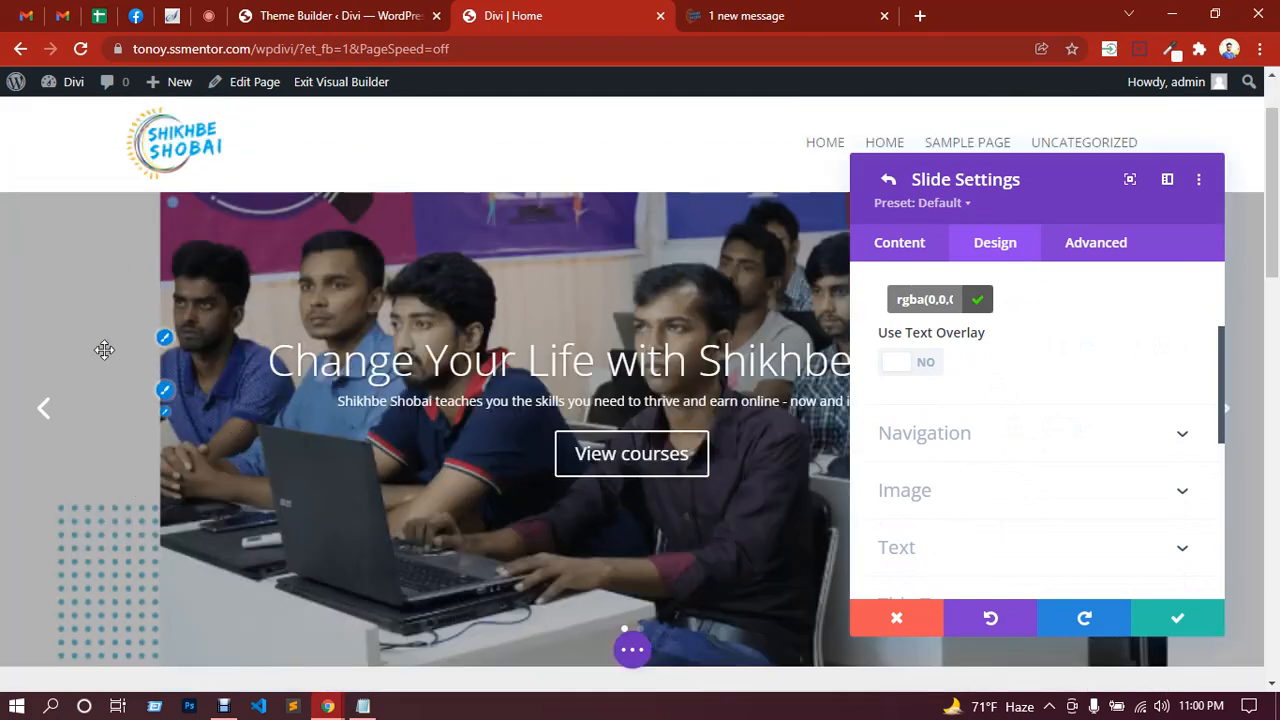
scroll(1012, 403, up, 1)
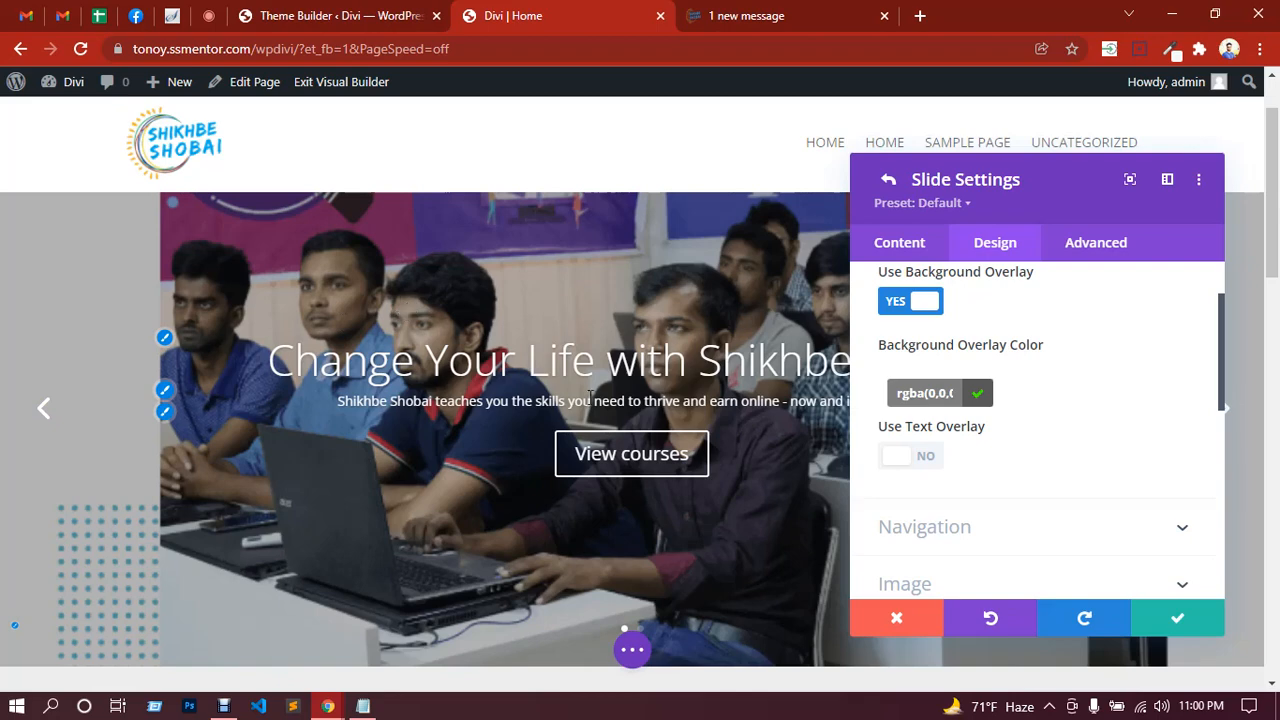
Step: Turn on Use Text Overlay, then save the slide and slider settings
click(926, 458)
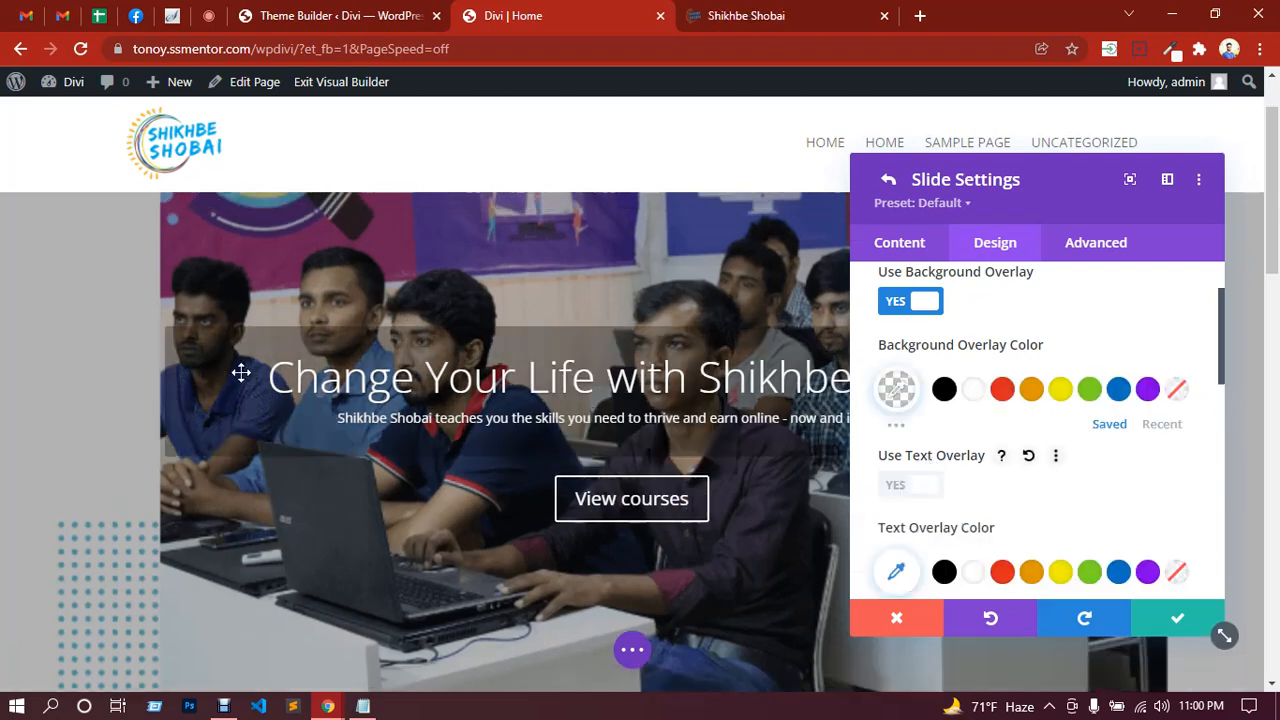
scroll(231, 357, down, 1)
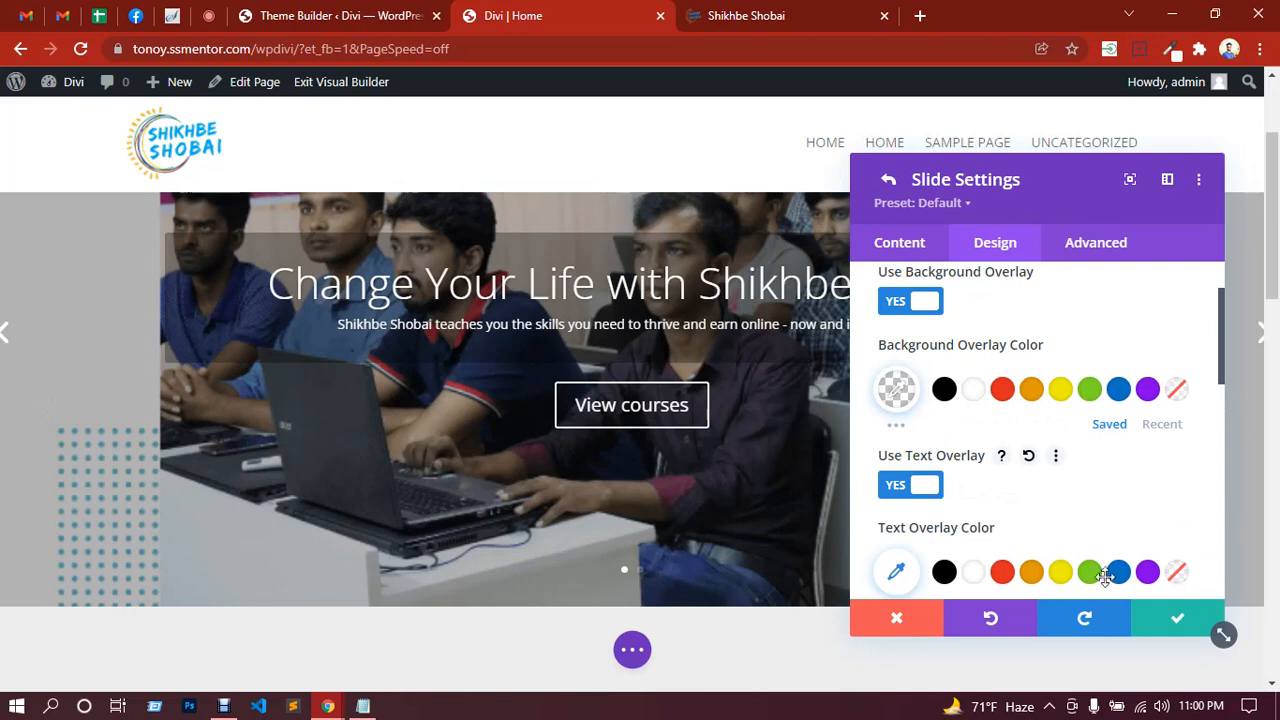
click(1180, 625)
click(1180, 625)
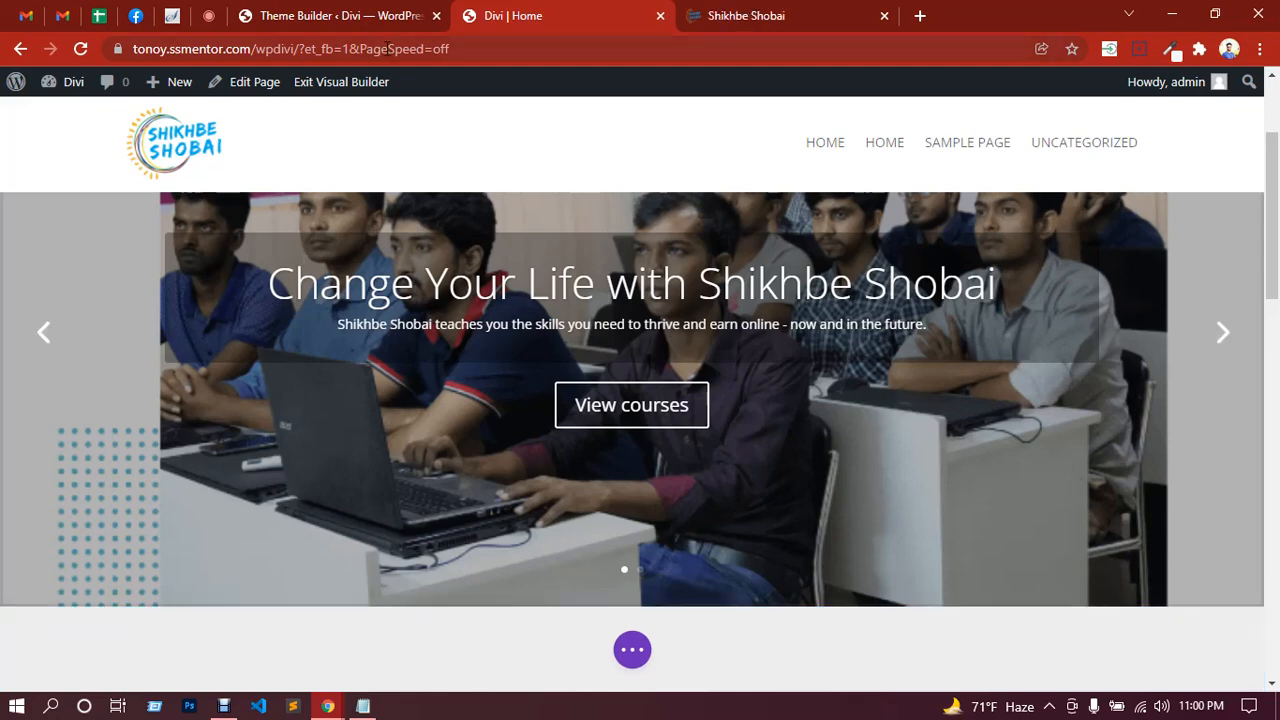
click(208, 15)
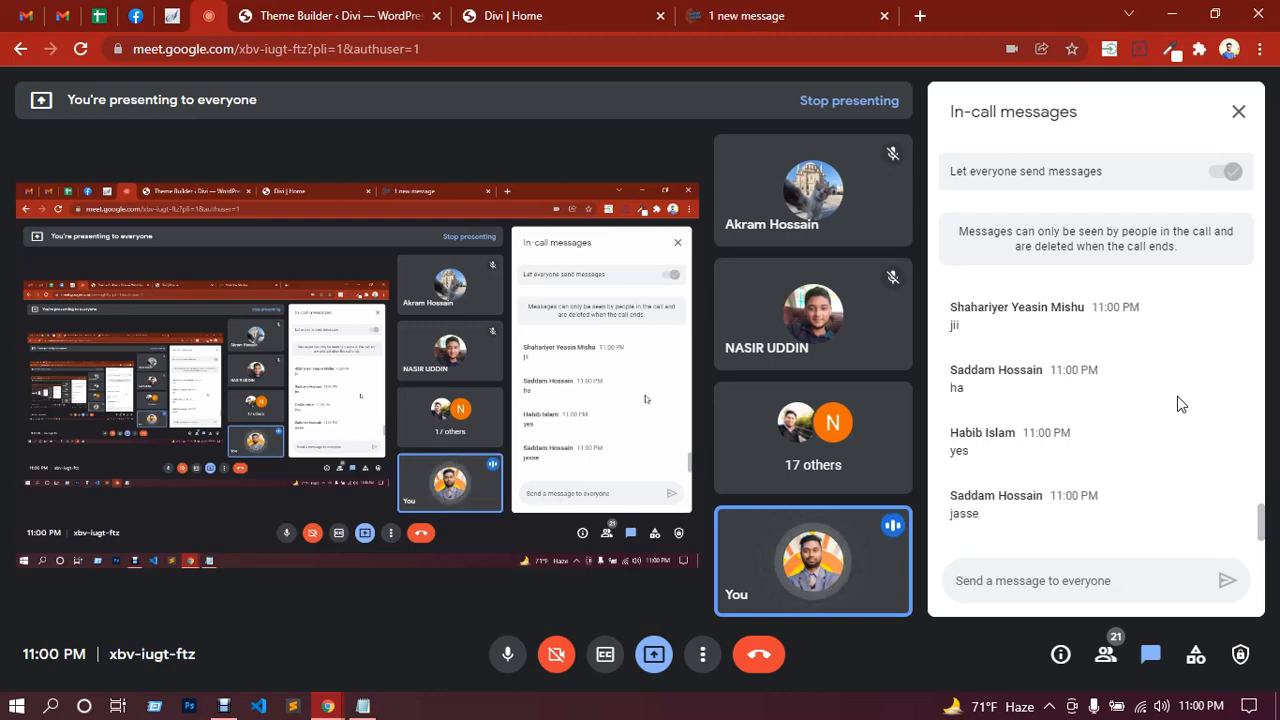
click(555, 15)
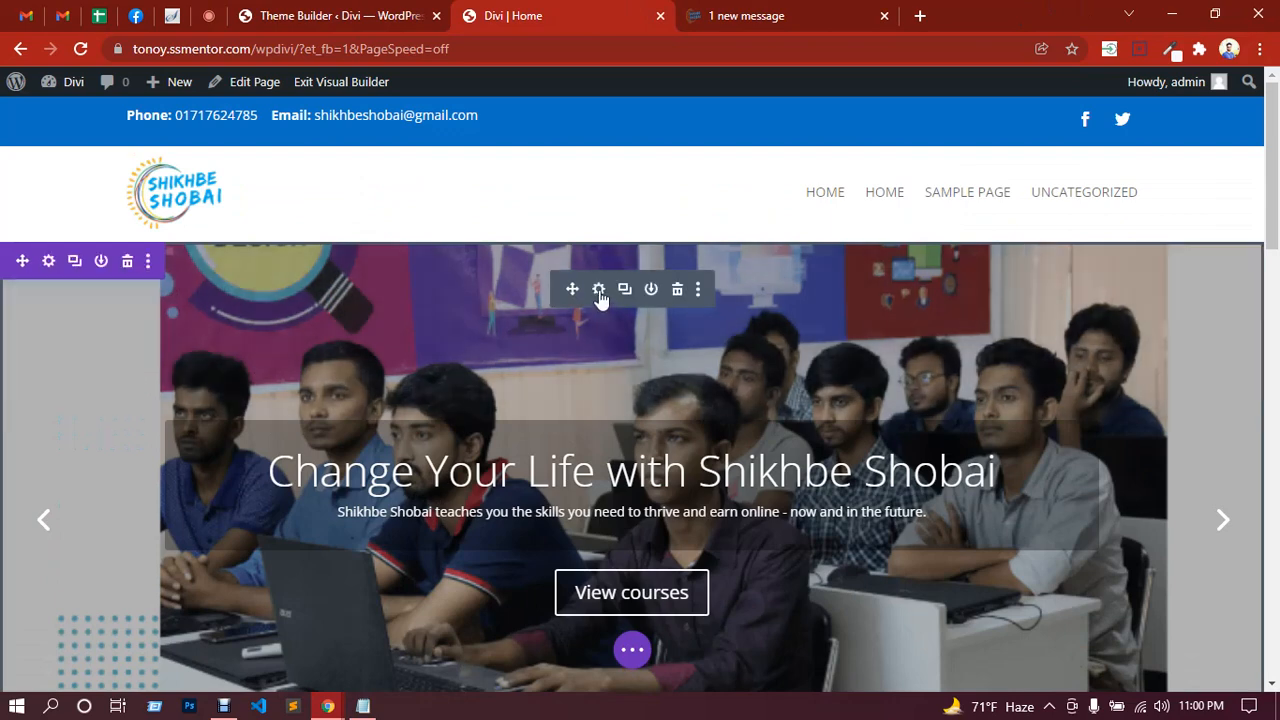
Step: Reopen the first slide's overlay options and switch off Use Text Overlay
click(599, 290)
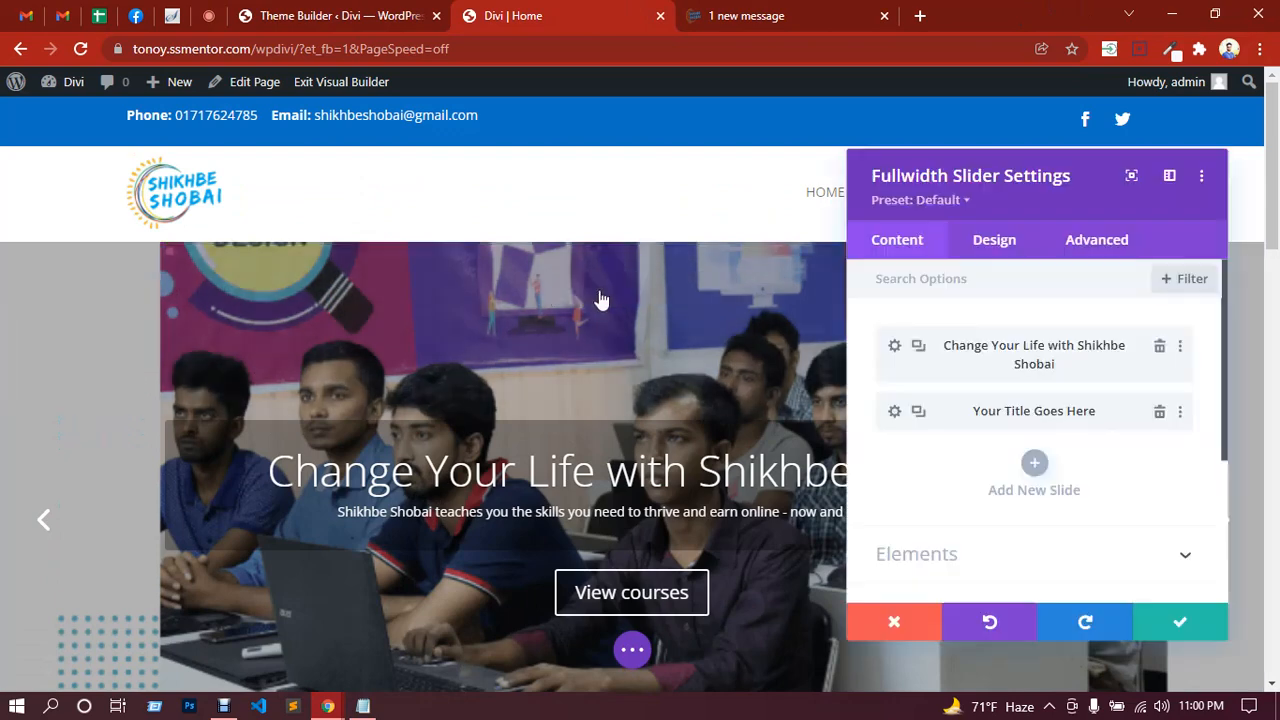
click(893, 352)
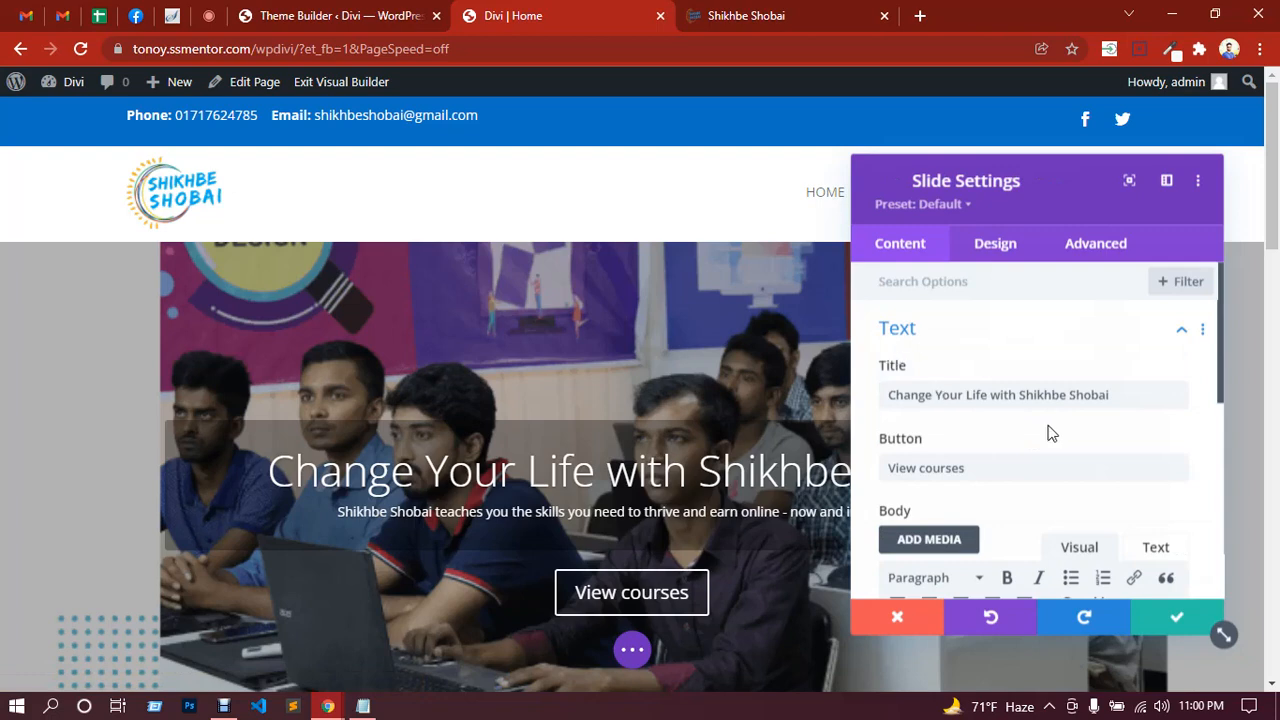
scroll(1050, 432, down, 3)
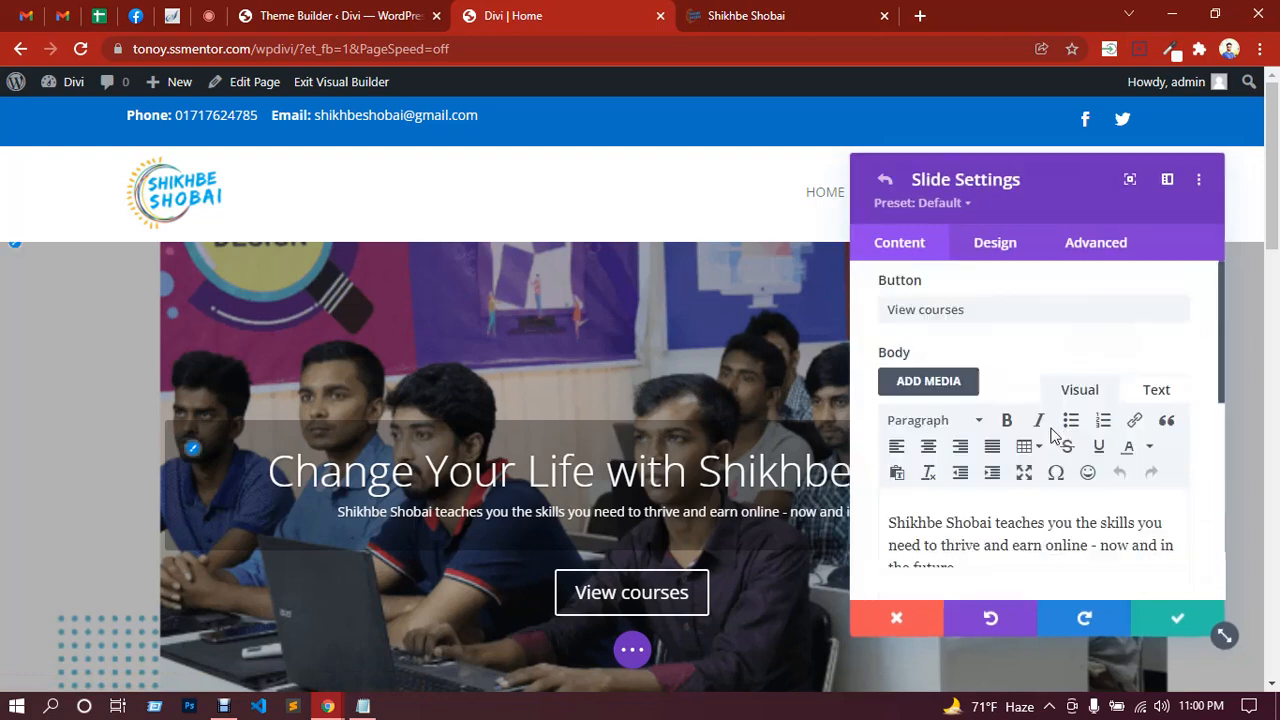
click(1008, 255)
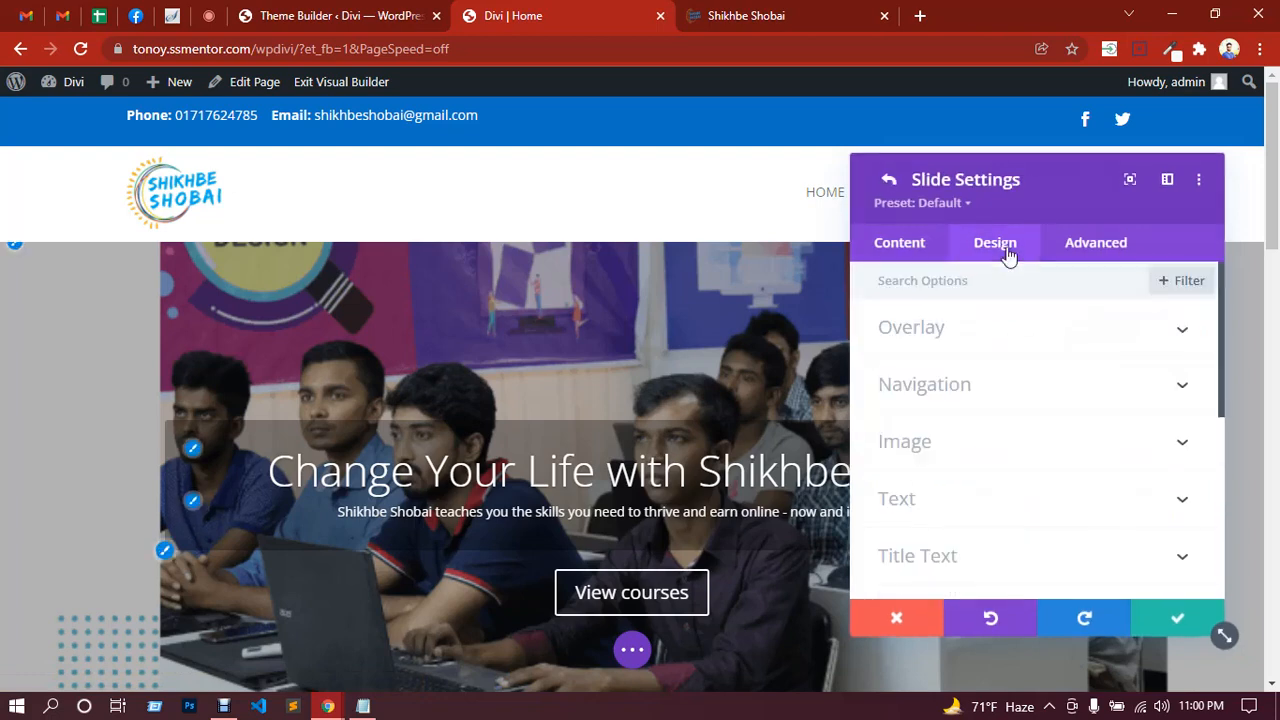
click(950, 343)
scroll(938, 438, down, 3)
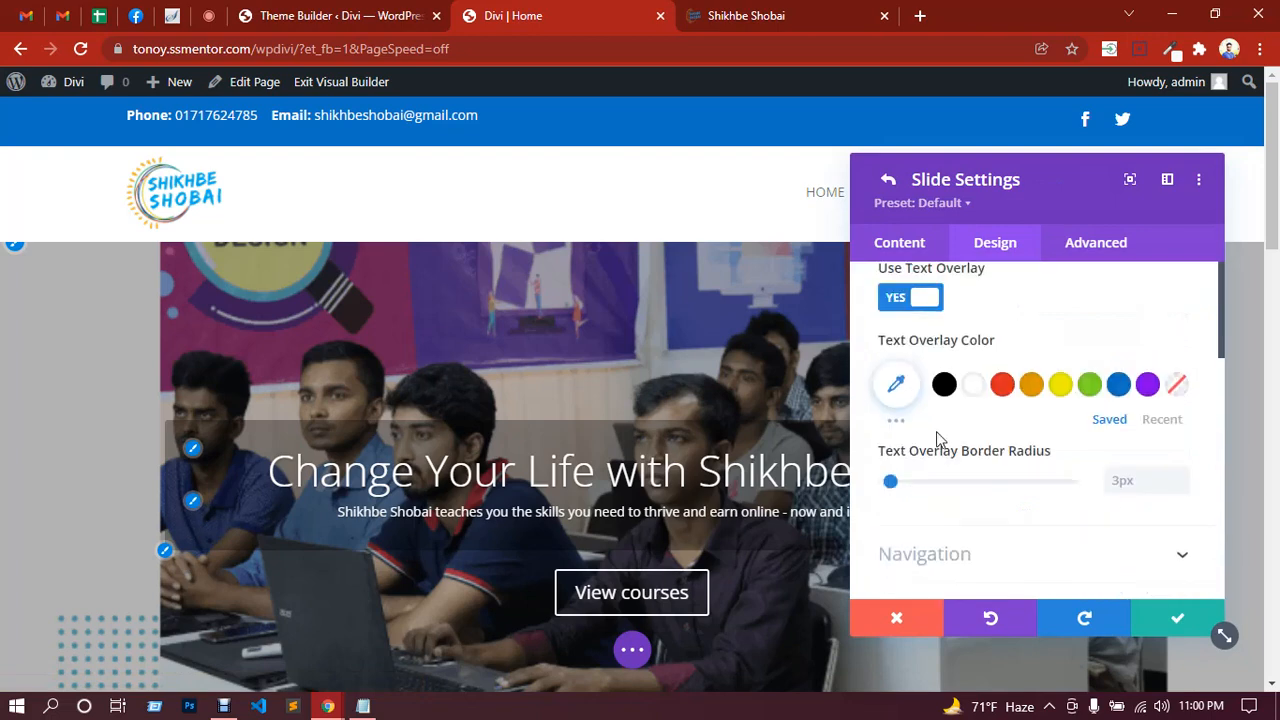
click(894, 300)
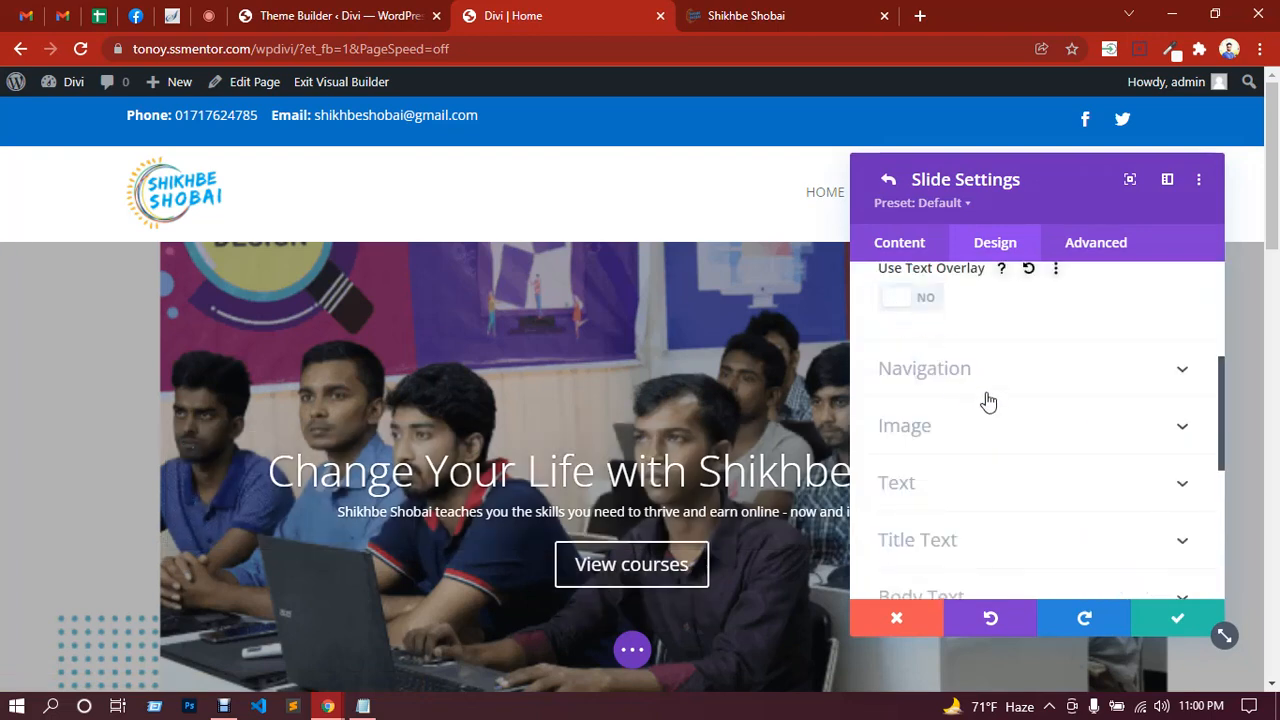
scroll(580, 400, down, 3)
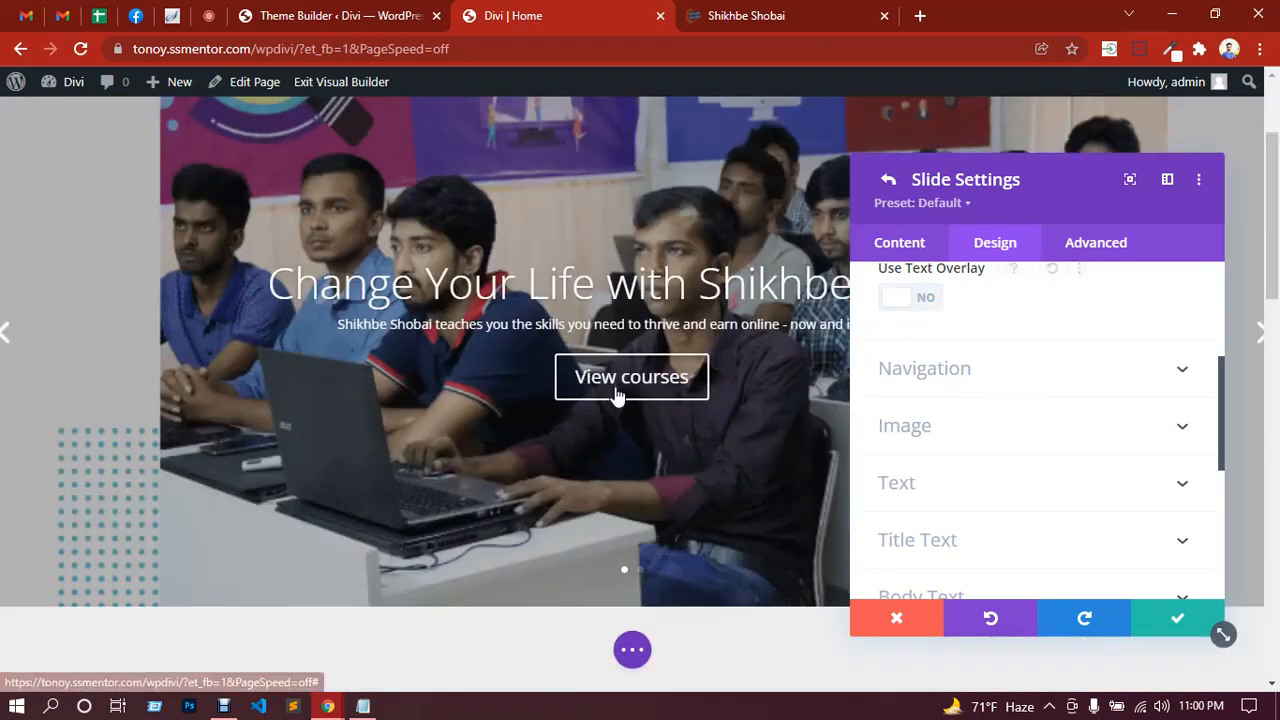
scroll(683, 418, up, 2)
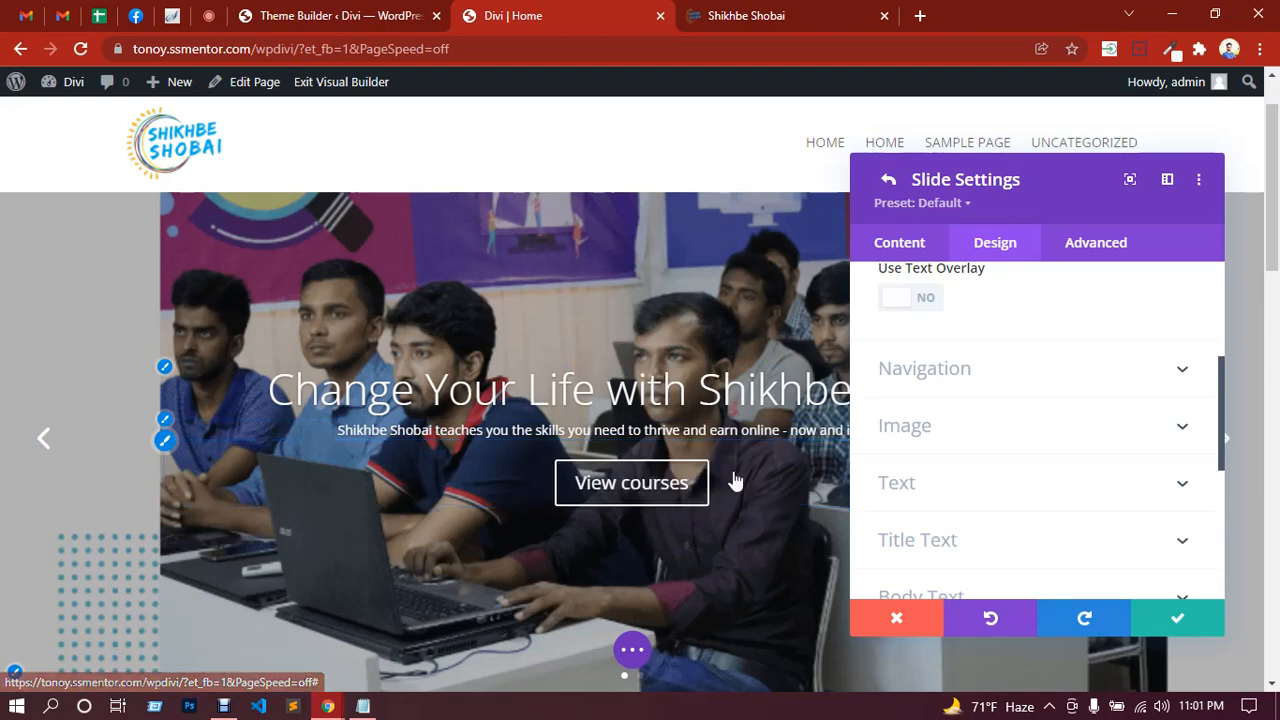
click(209, 16)
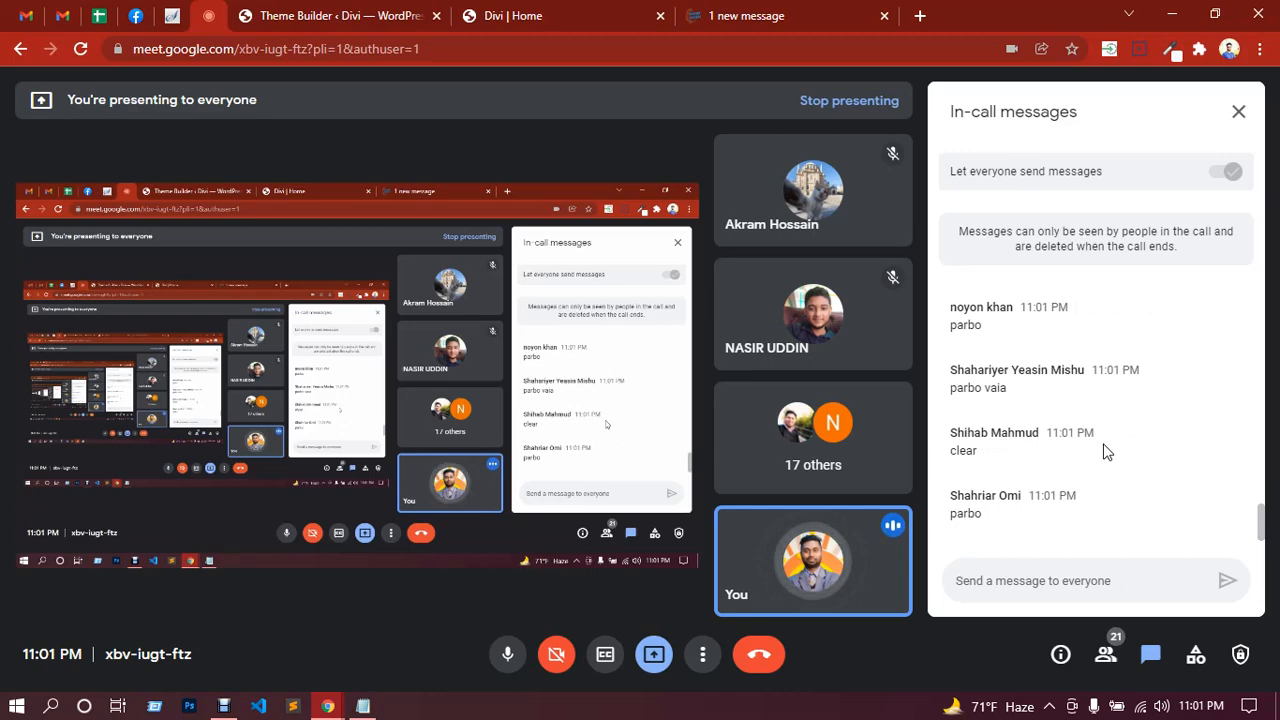
click(593, 16)
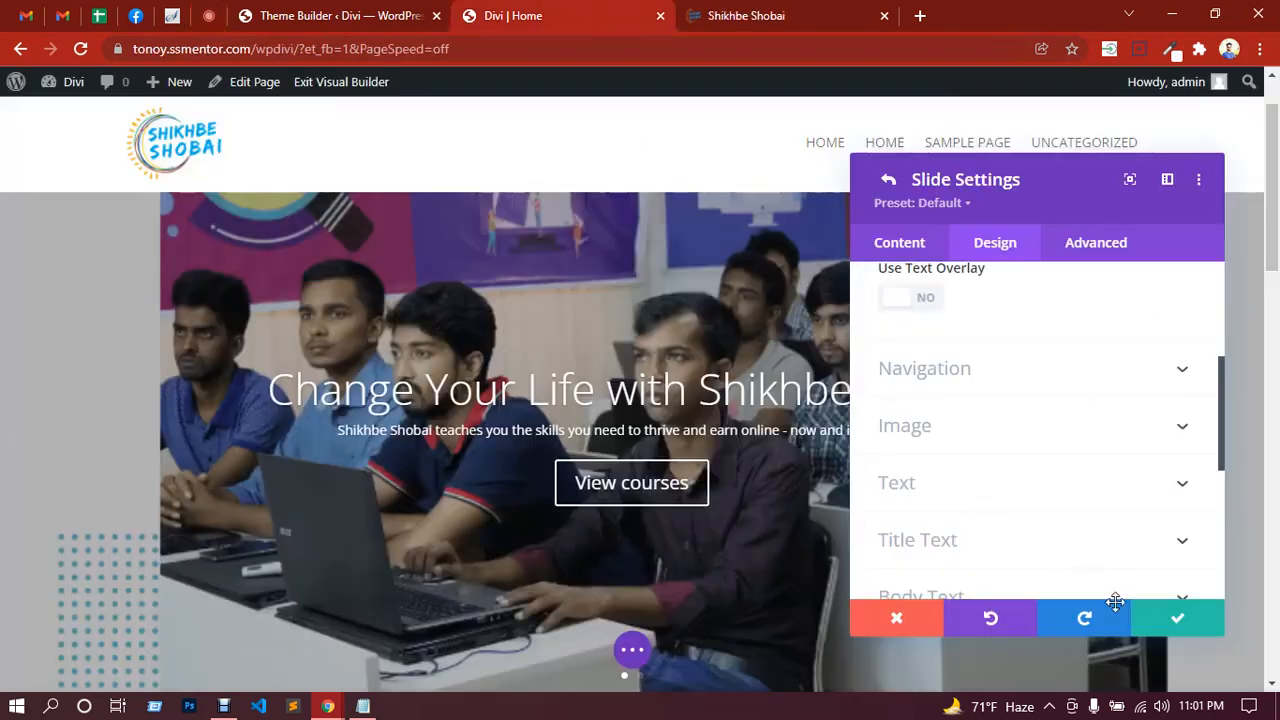
Step: Delete the 'Your Title Goes Here' placeholder slide and duplicate the first slide twice
click(1159, 625)
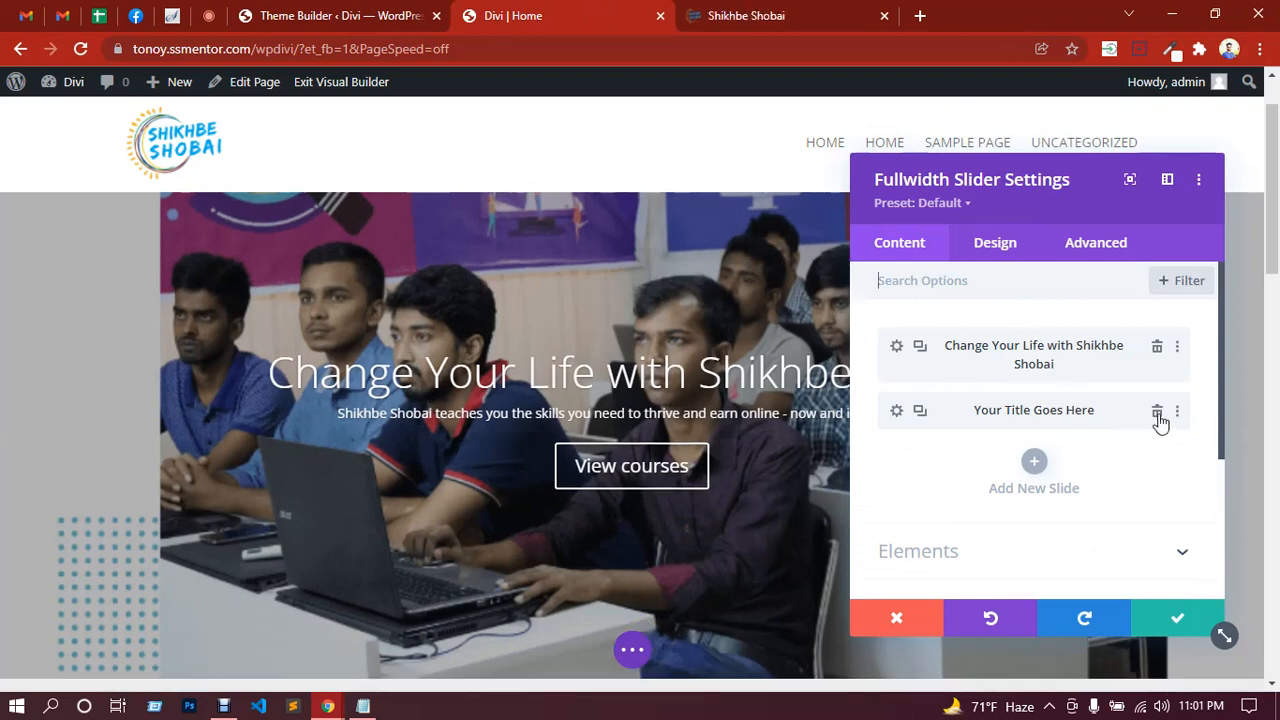
click(1157, 414)
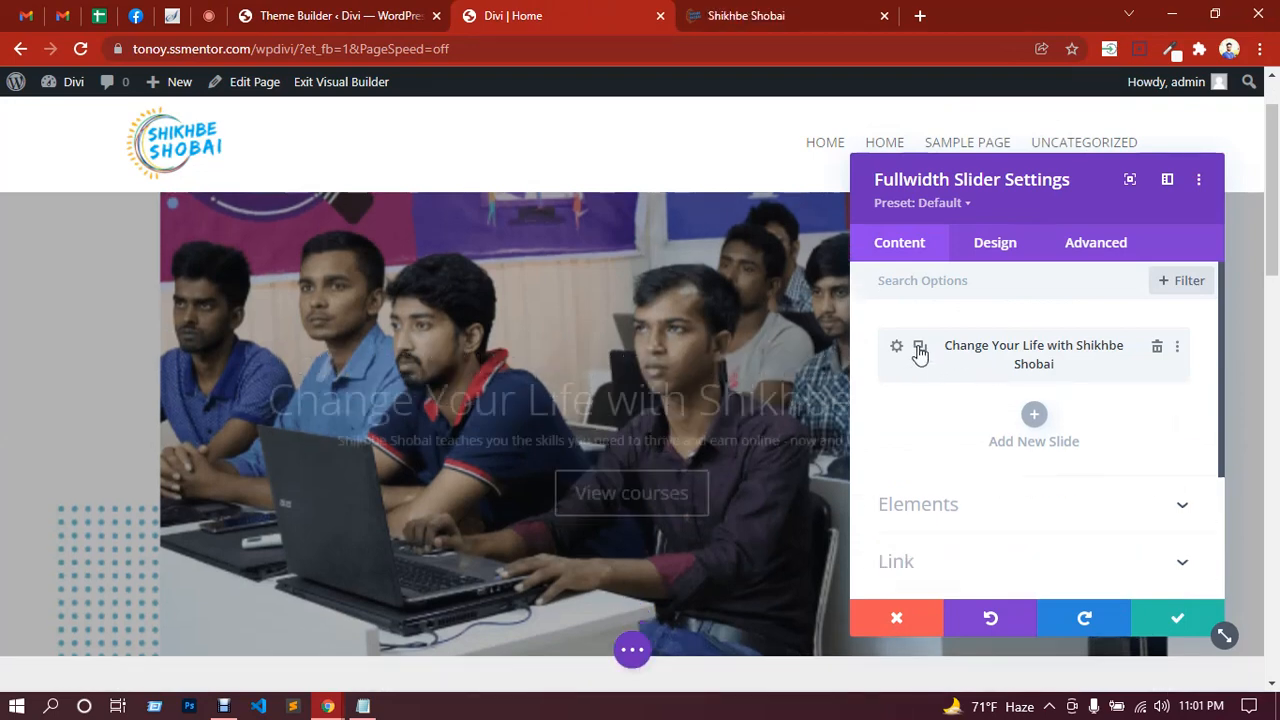
click(920, 350)
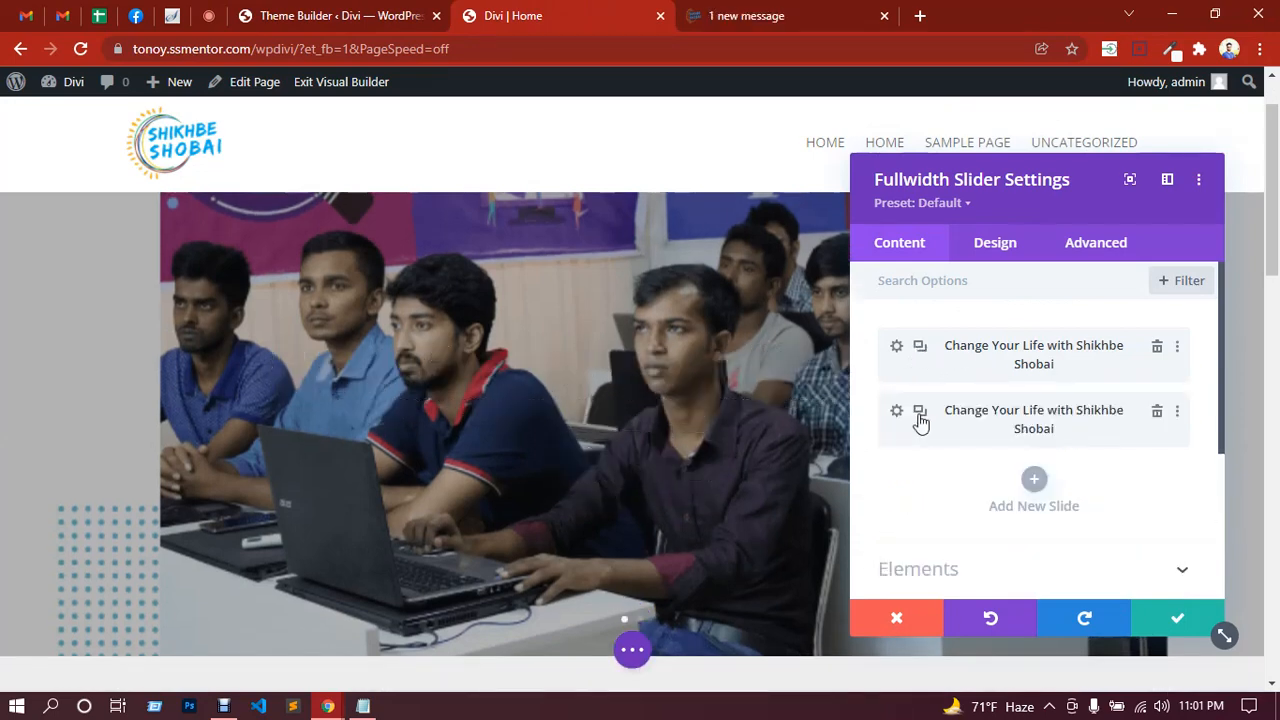
click(920, 418)
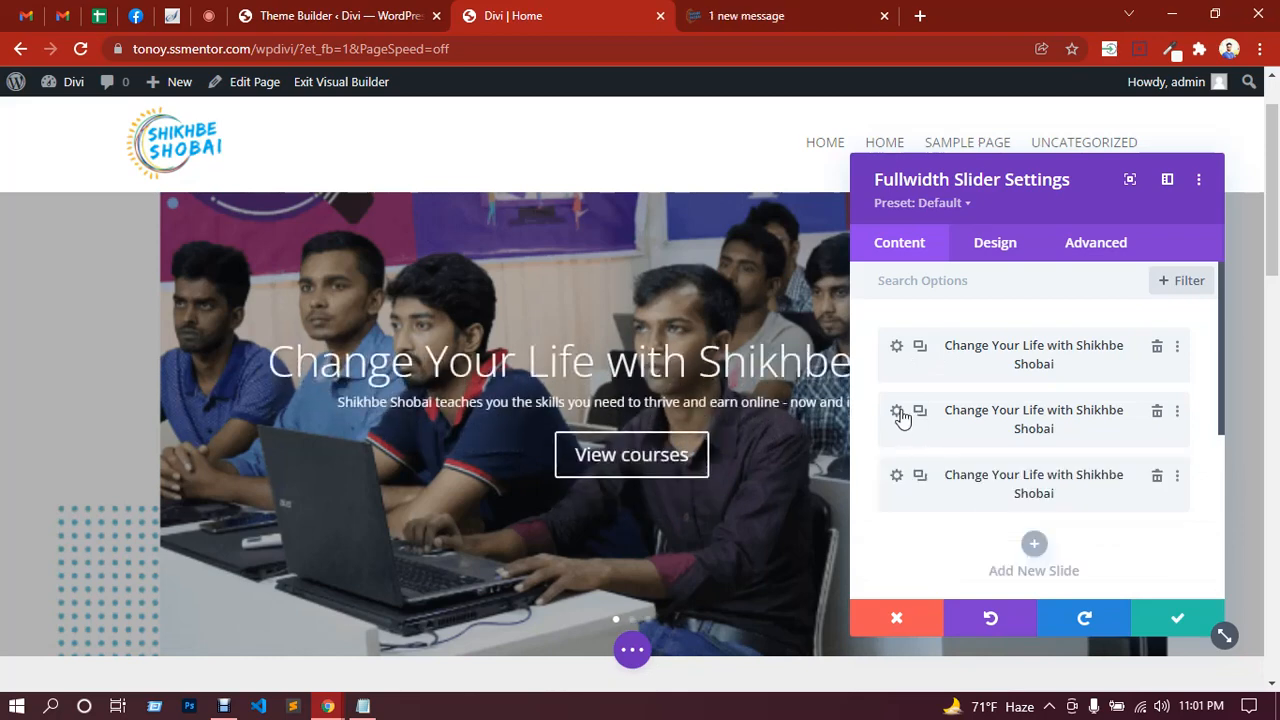
Step: Remove the classroom background image from the second slide
click(897, 412)
scroll(1018, 470, down, 3)
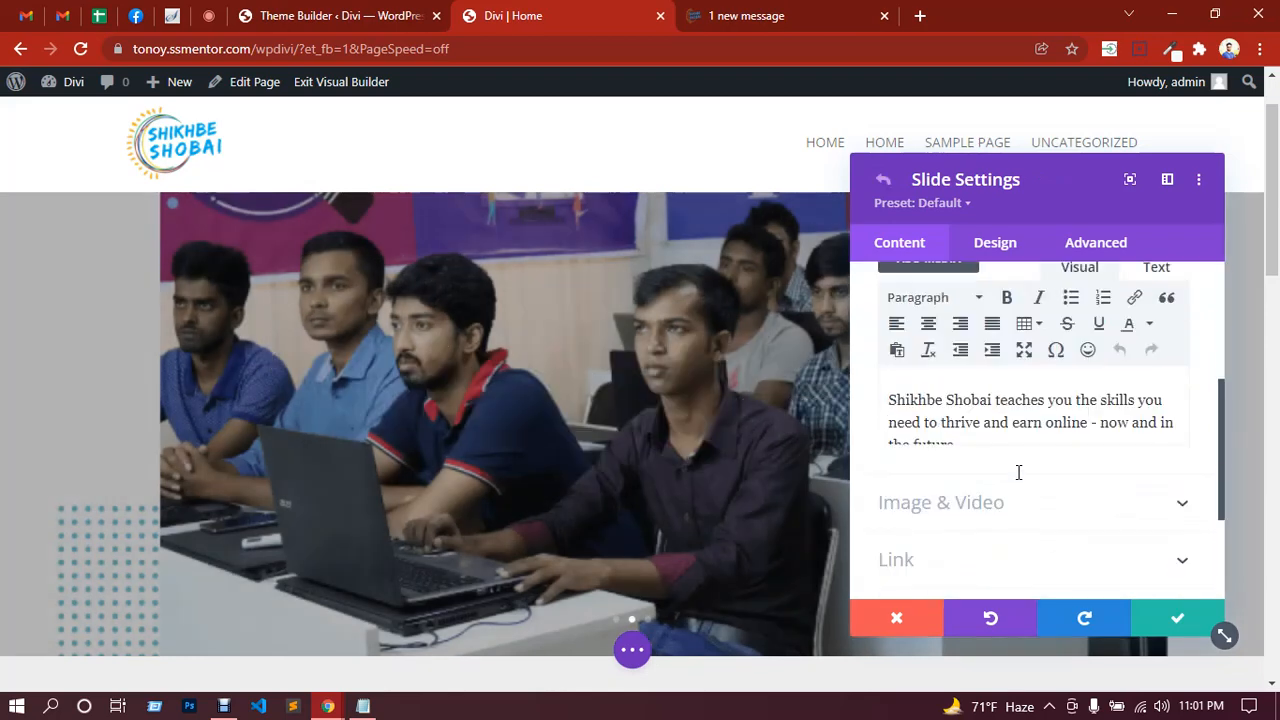
scroll(1018, 472, down, 1)
click(980, 560)
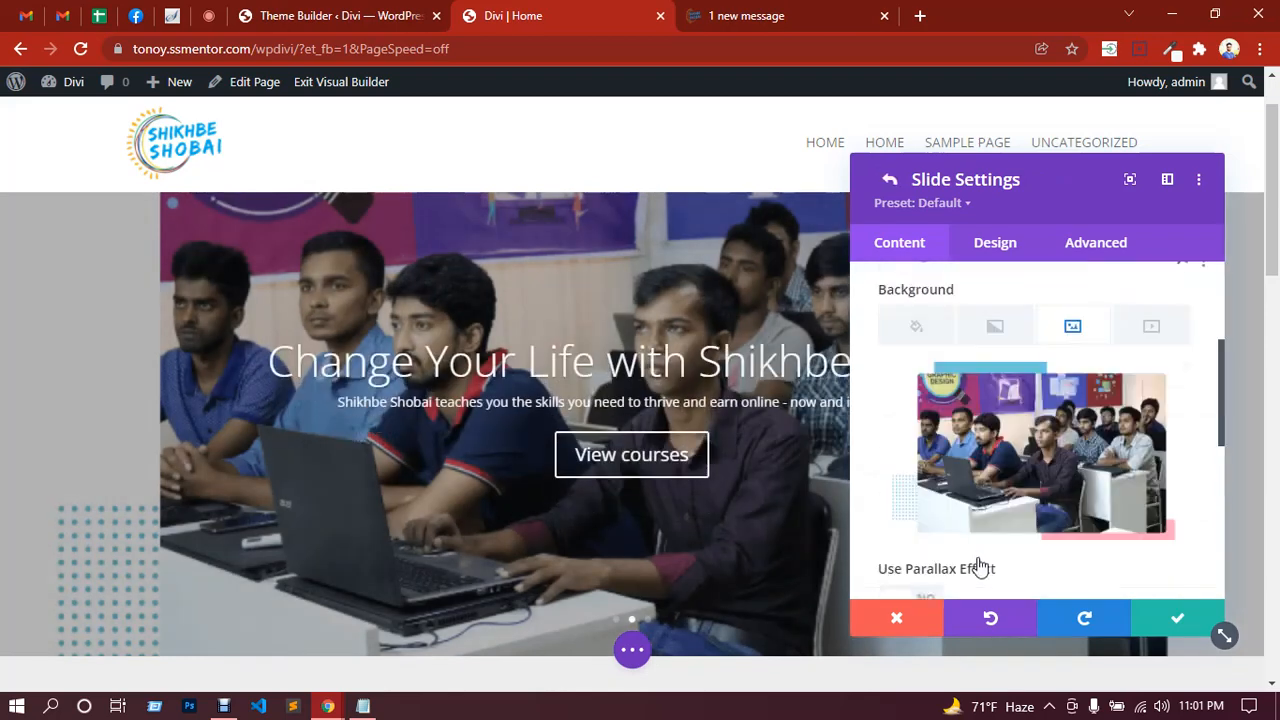
scroll(980, 568, up, 1)
mouse_move(1040, 478)
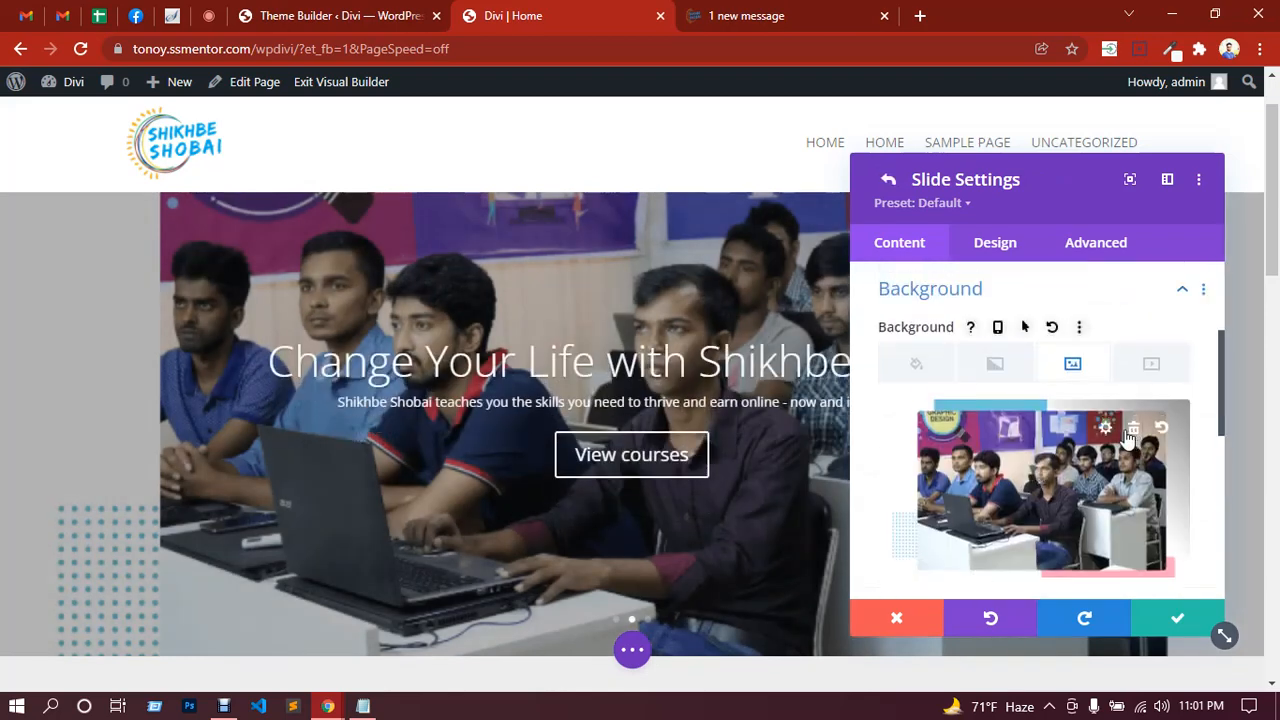
click(1132, 430)
click(1034, 486)
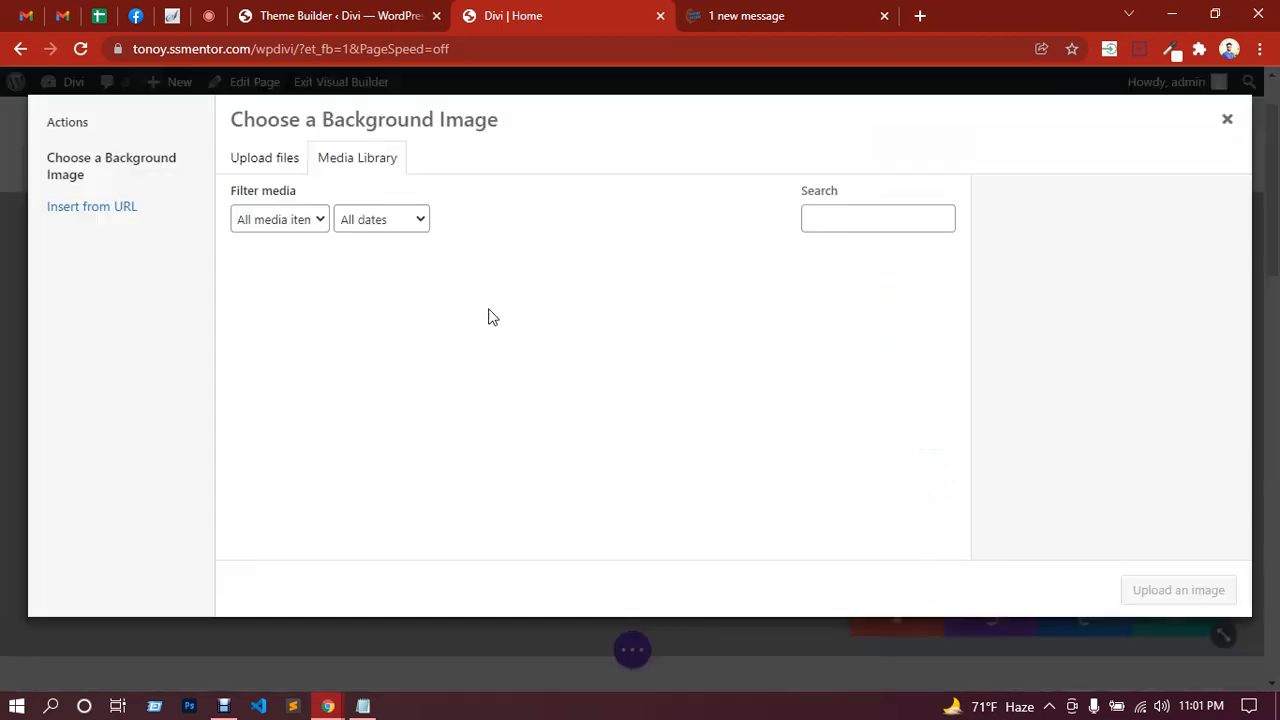
Step: Upload cloud.webp from Downloads and set it as the second slide's background
click(247, 160)
click(705, 393)
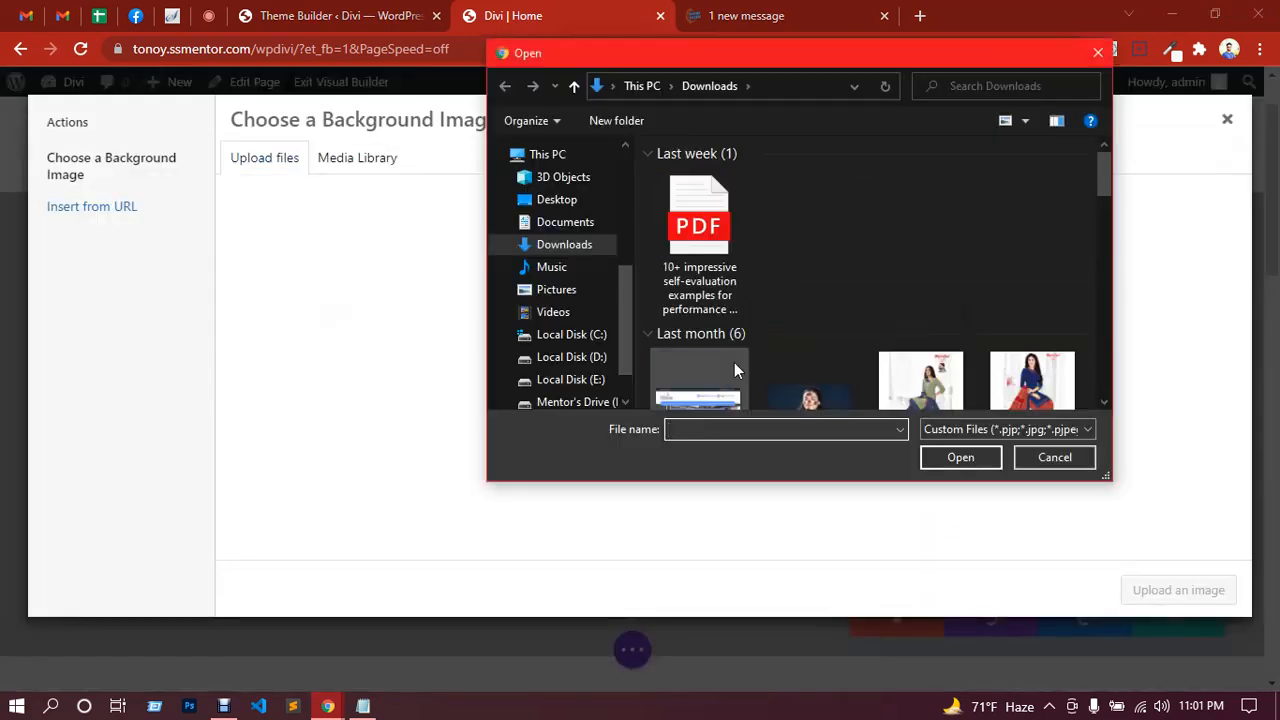
scroll(880, 270, down, 3)
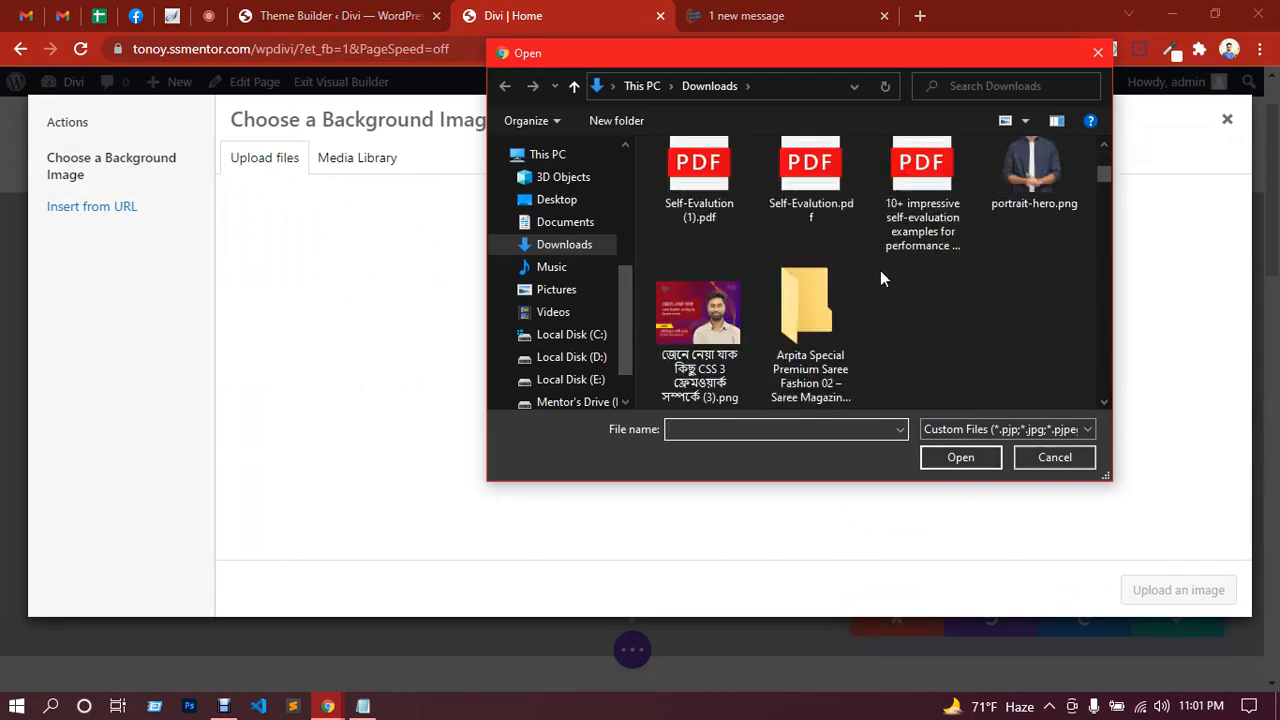
scroll(895, 285, down, 1)
scroll(910, 295, down, 3)
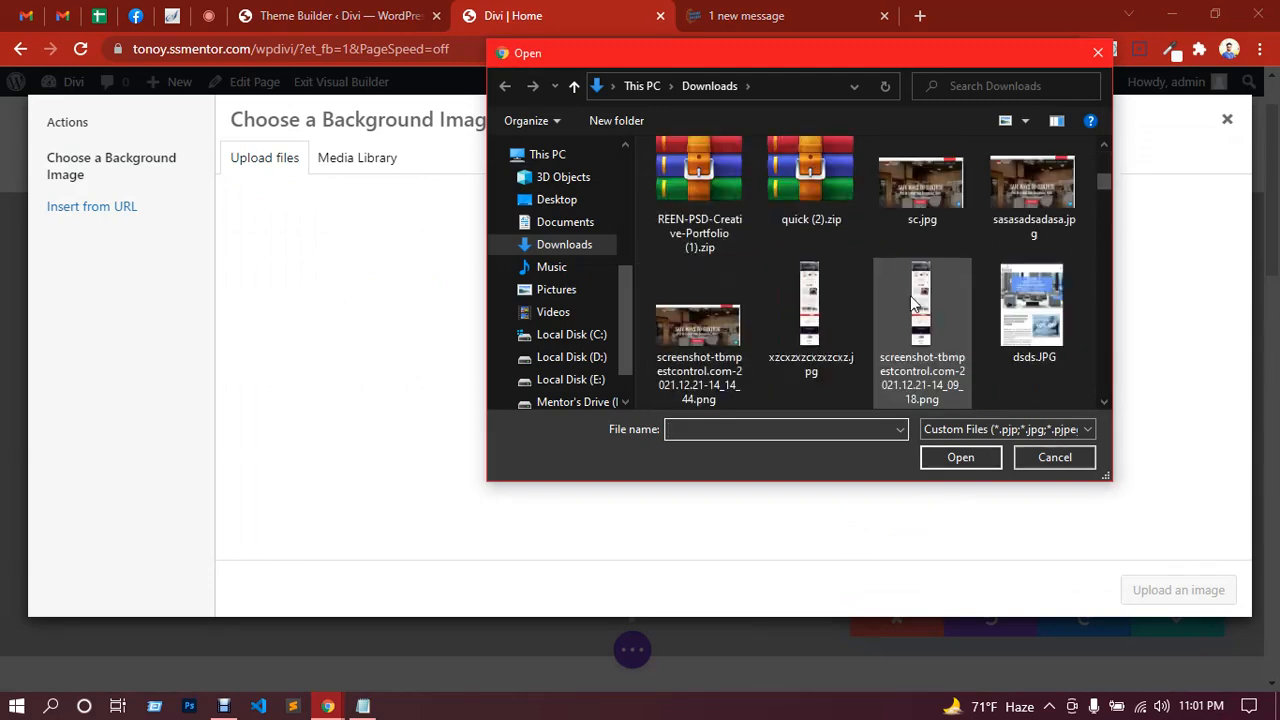
scroll(910, 295, down, 2)
scroll(910, 300, down, 2)
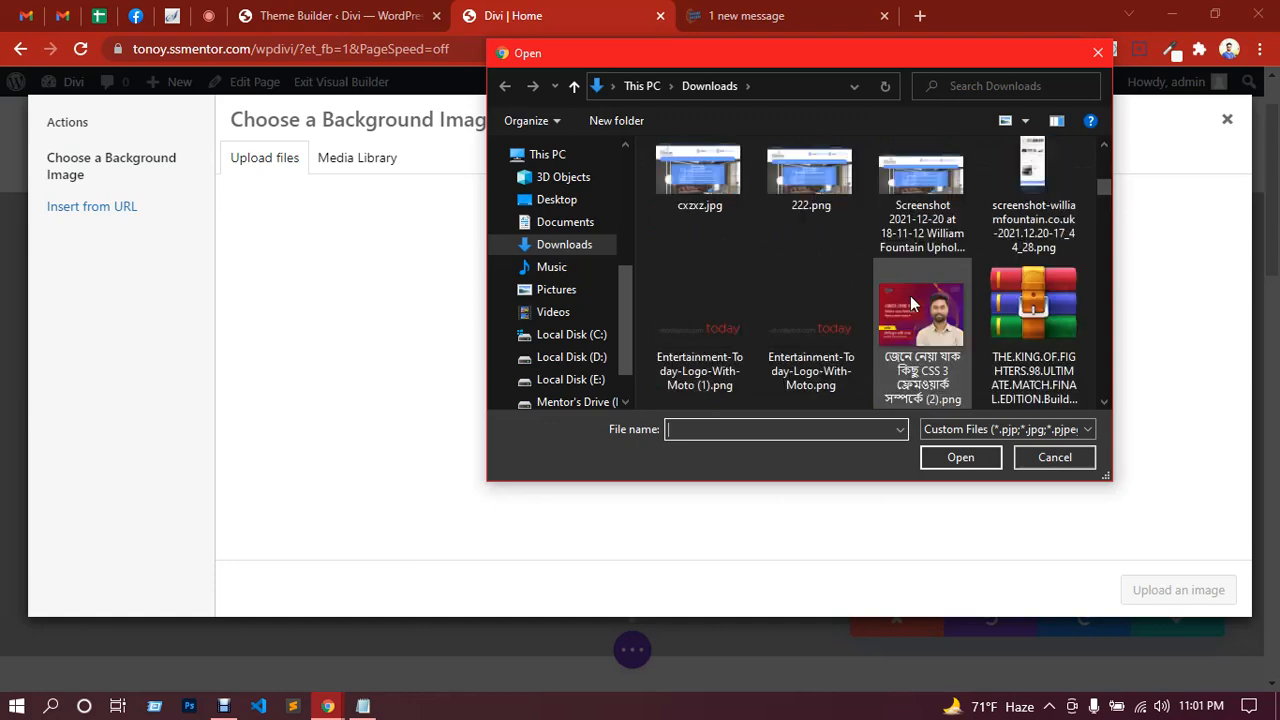
scroll(910, 303, down, 2)
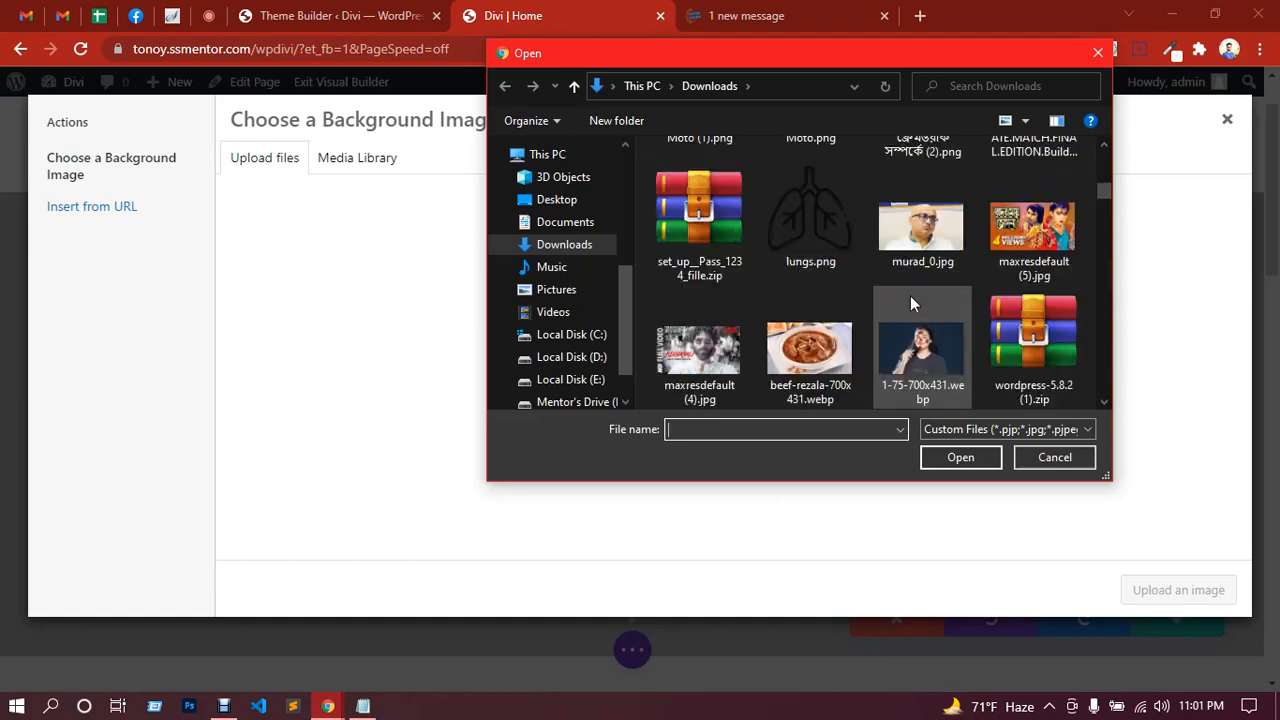
scroll(910, 295, down, 2)
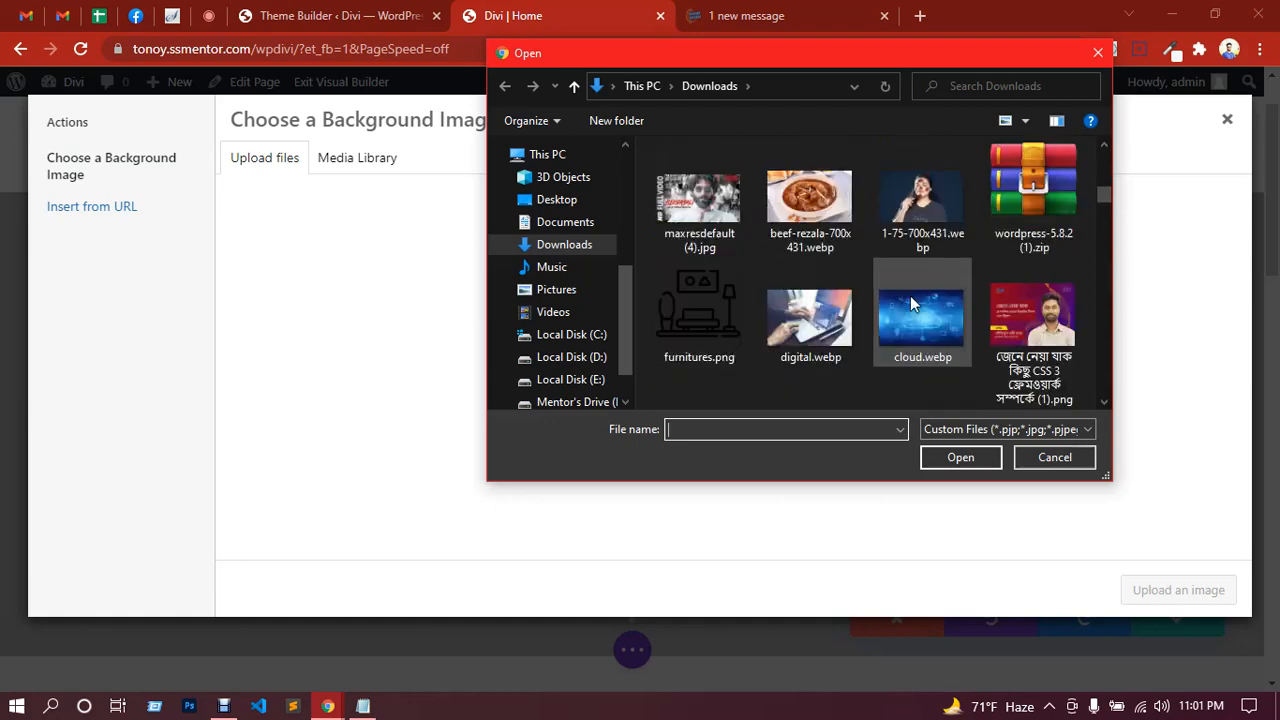
double_click(925, 310)
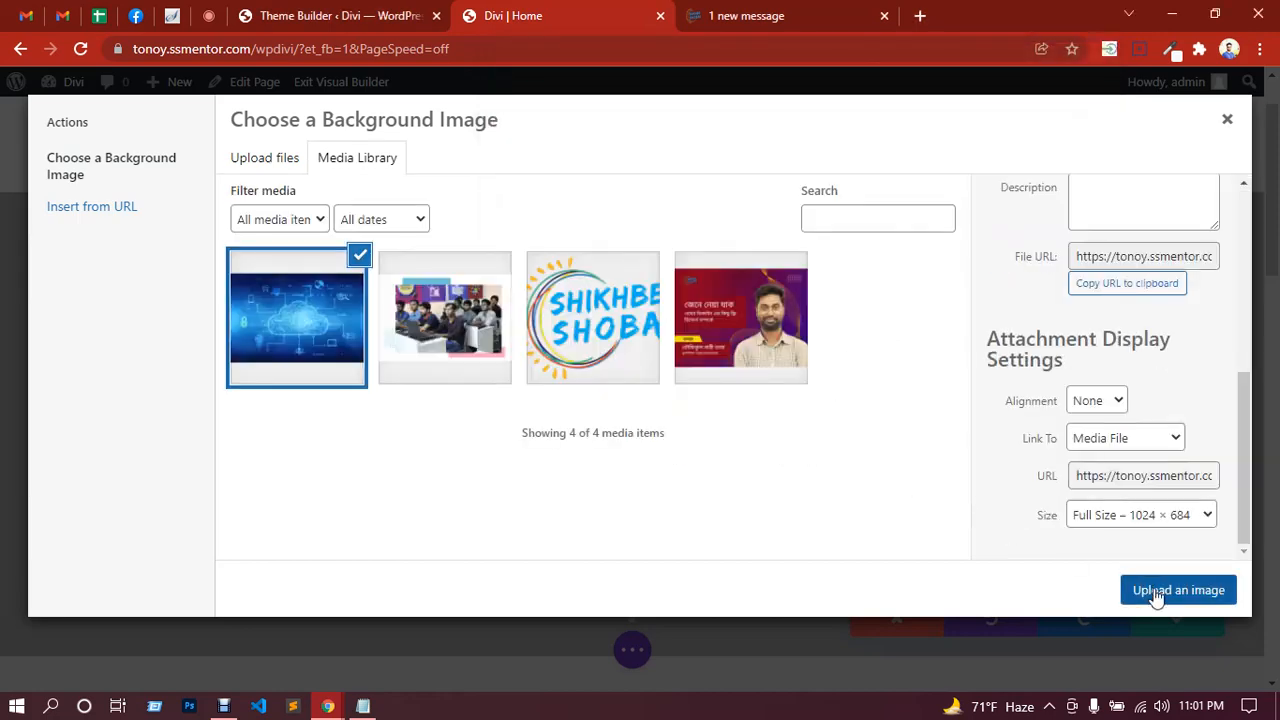
click(1157, 592)
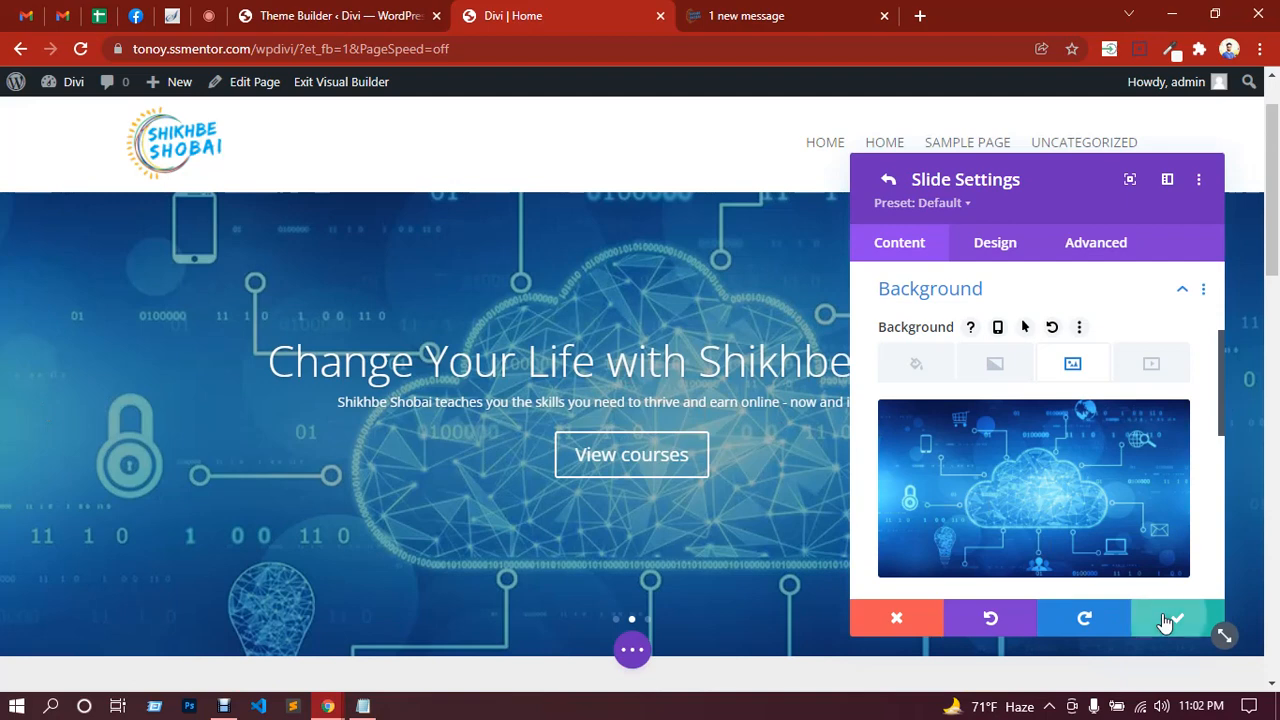
Step: Save the second slide with its cloud background
click(1165, 622)
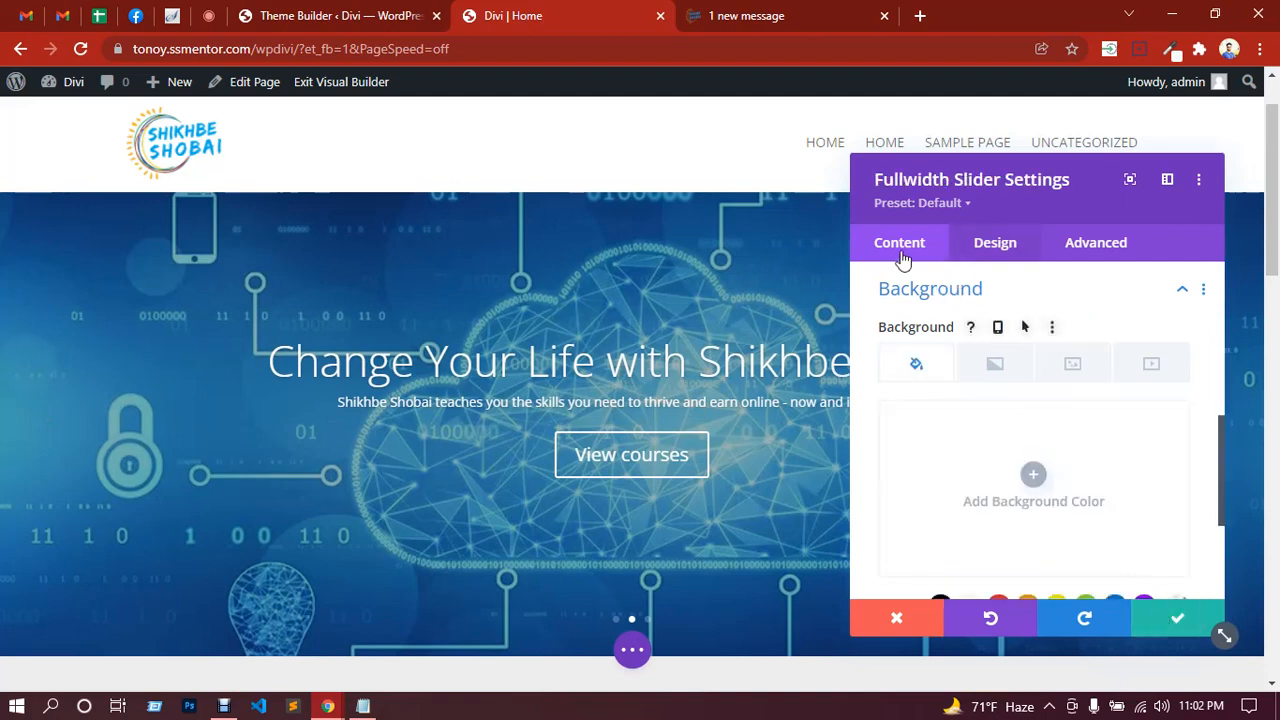
scroll(958, 300, up, 3)
scroll(960, 310, up, 3)
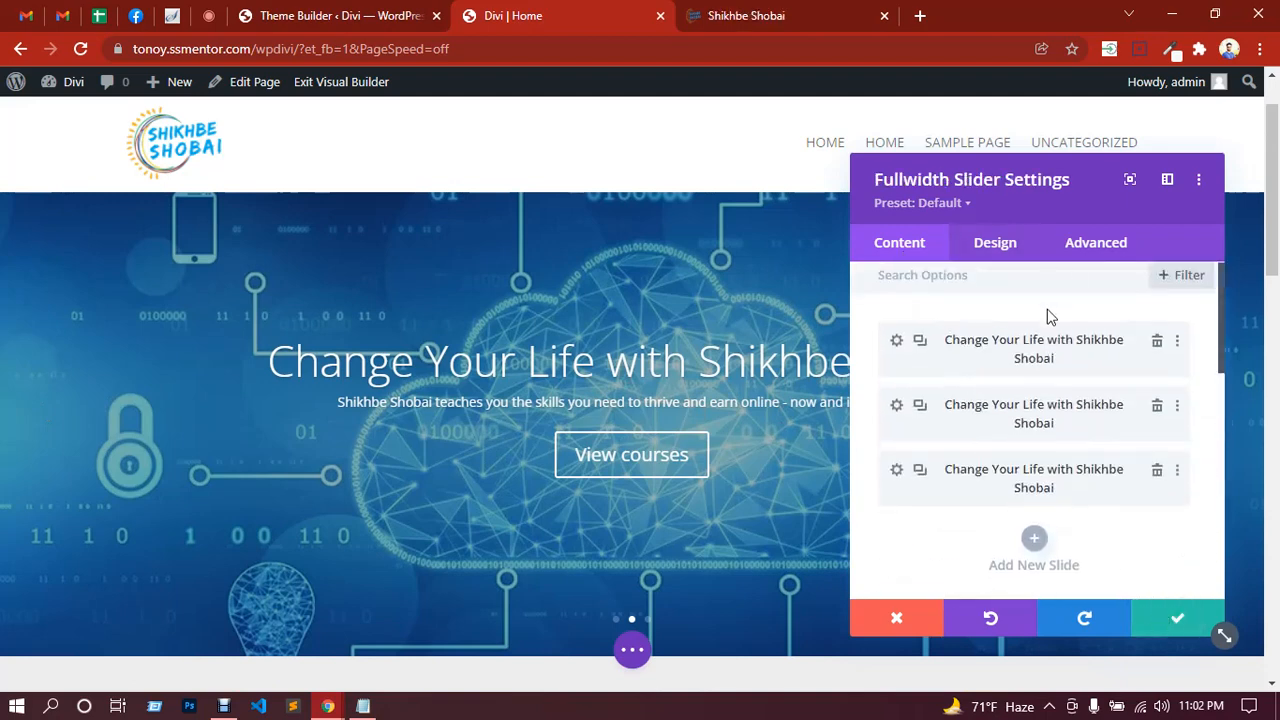
scroll(1048, 320, down, 5)
Step: Go to the whole Fullwidth Slider's Design options and expand its Overlay group
click(1000, 243)
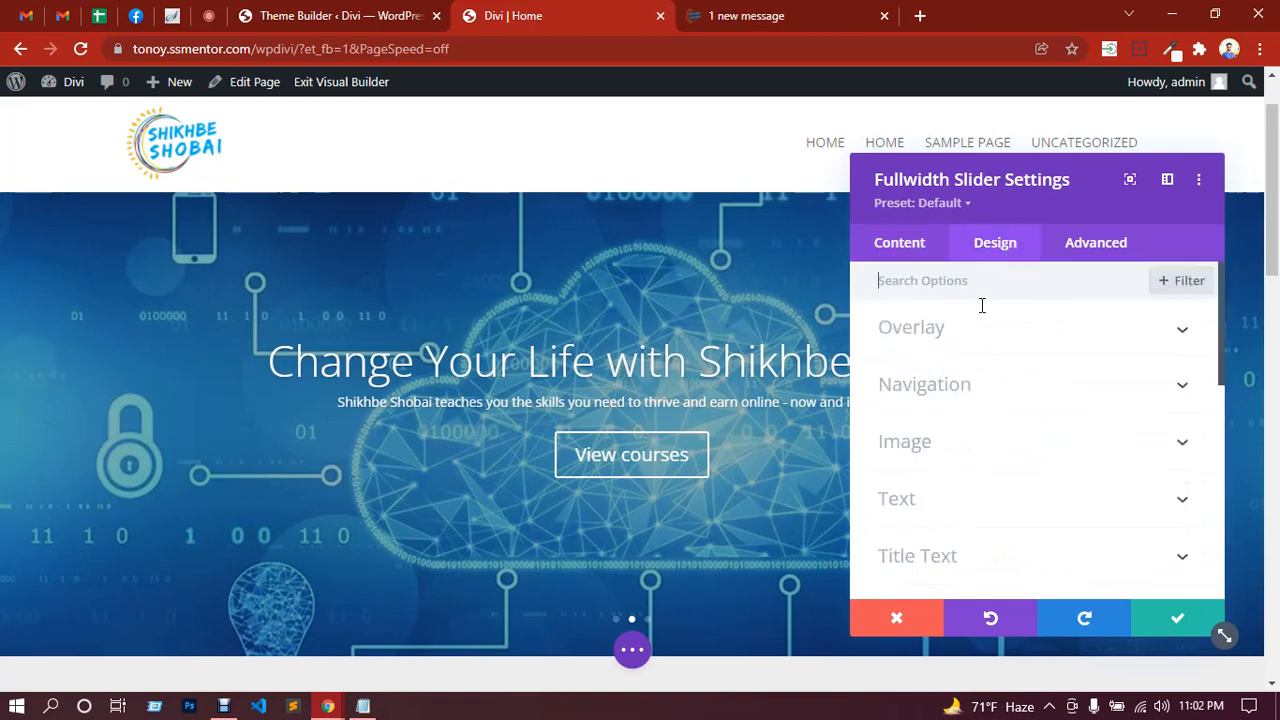
click(902, 246)
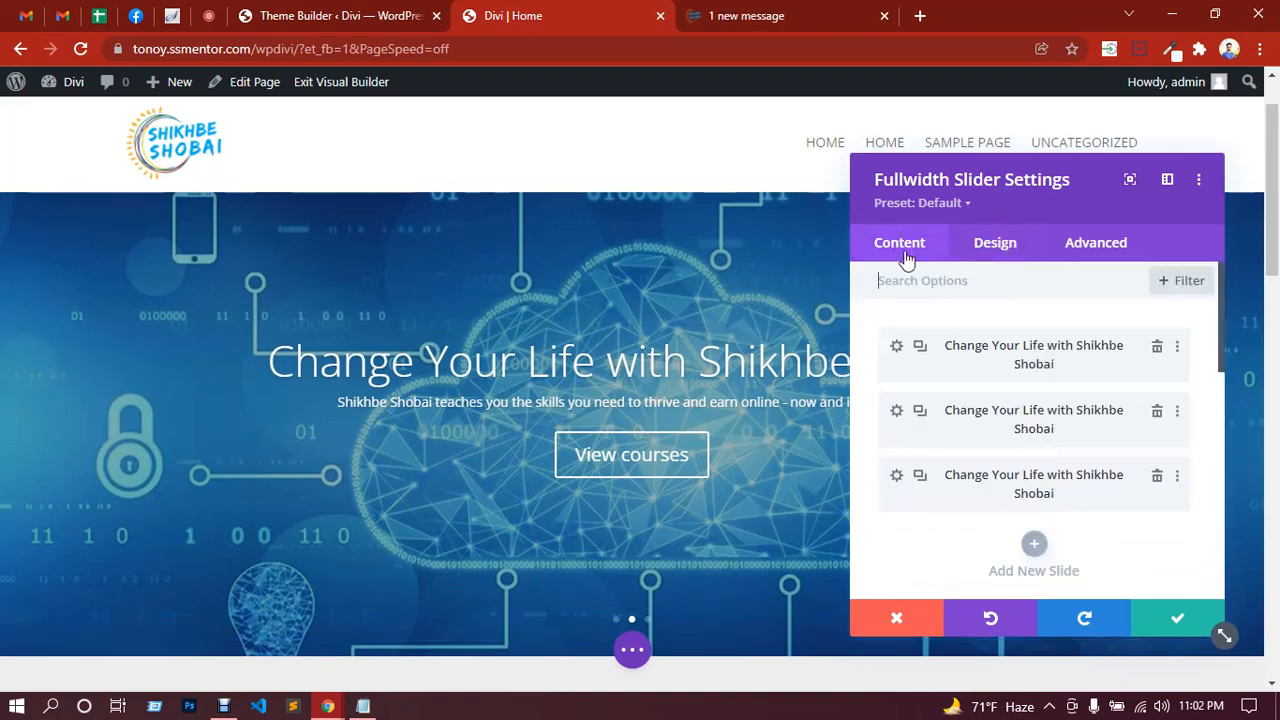
click(897, 347)
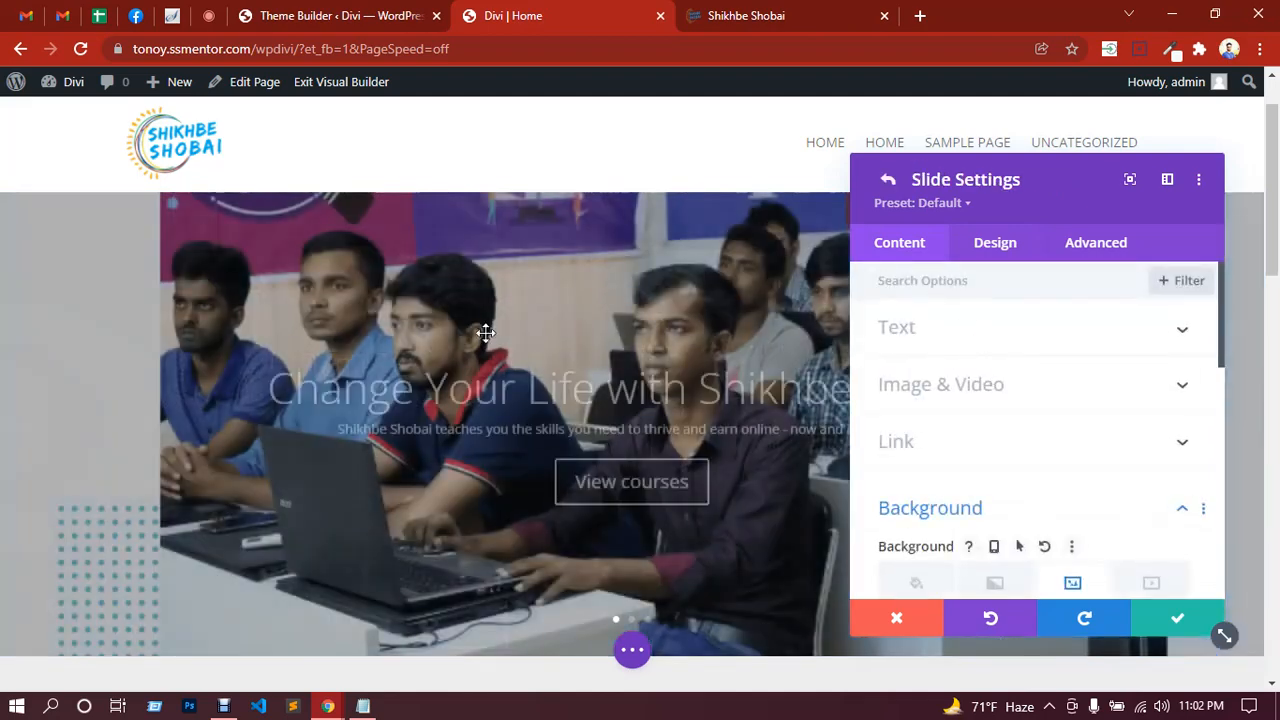
click(887, 180)
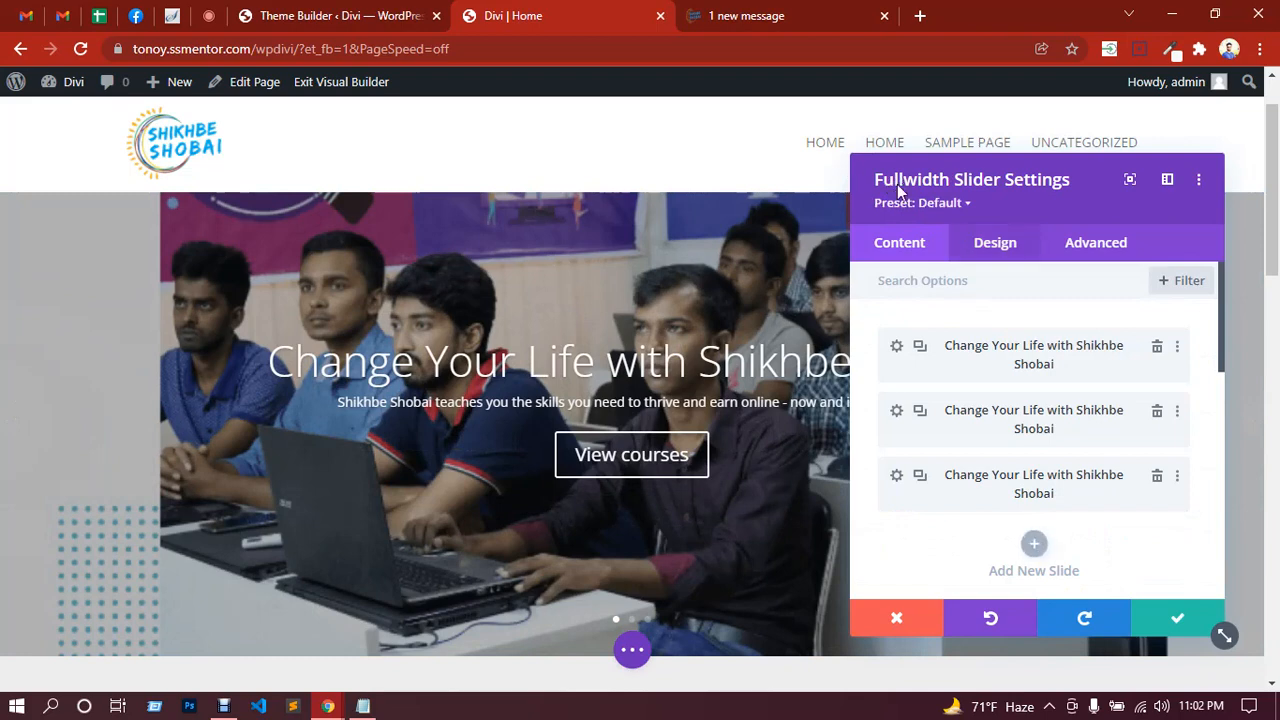
click(997, 250)
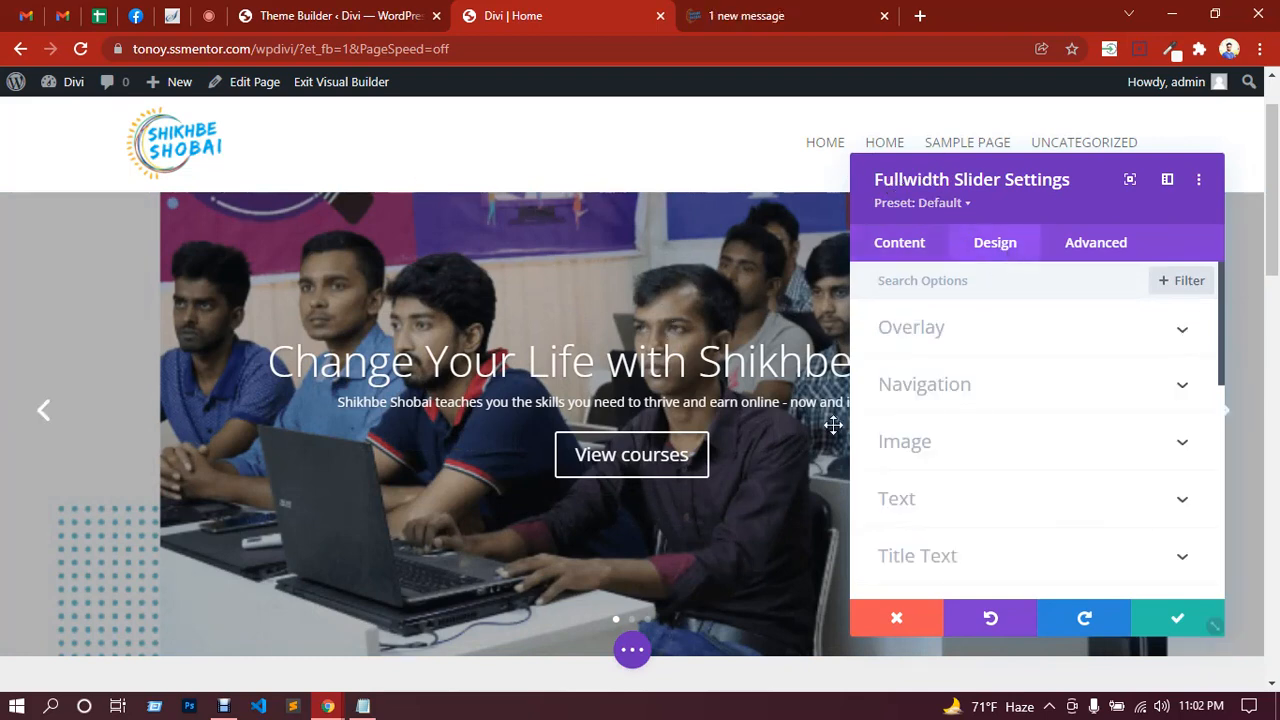
click(969, 344)
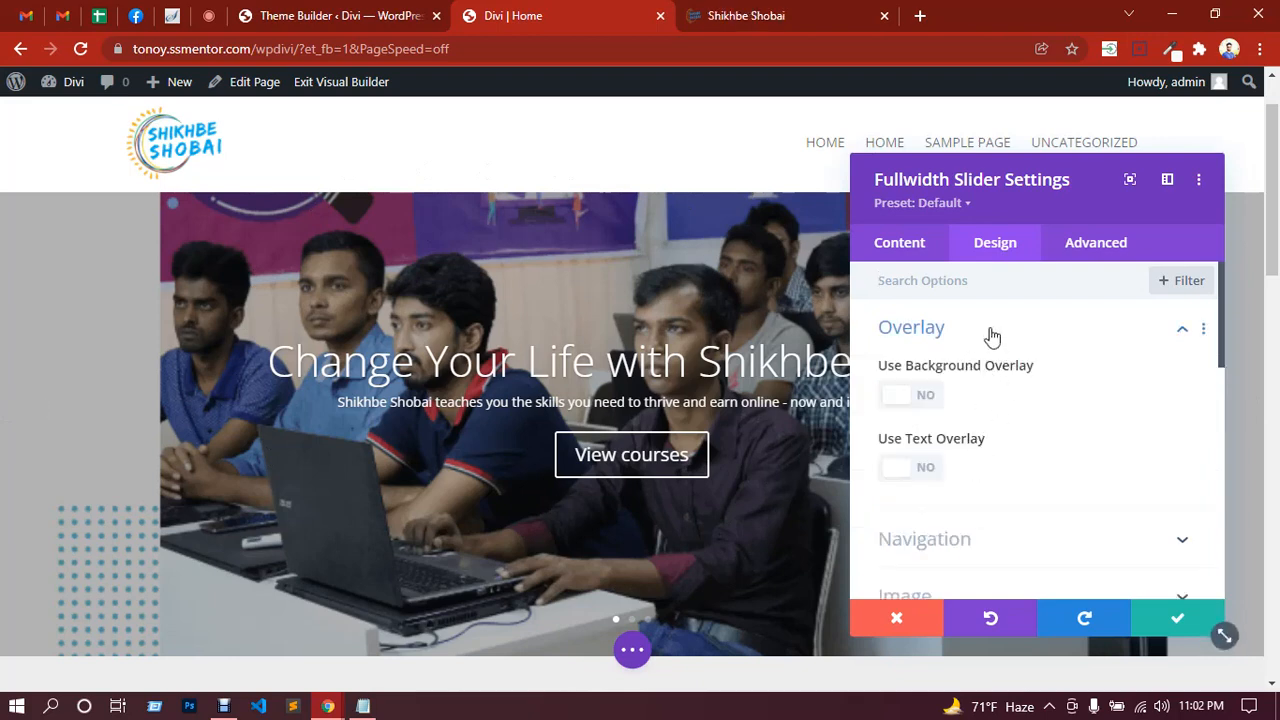
click(991, 336)
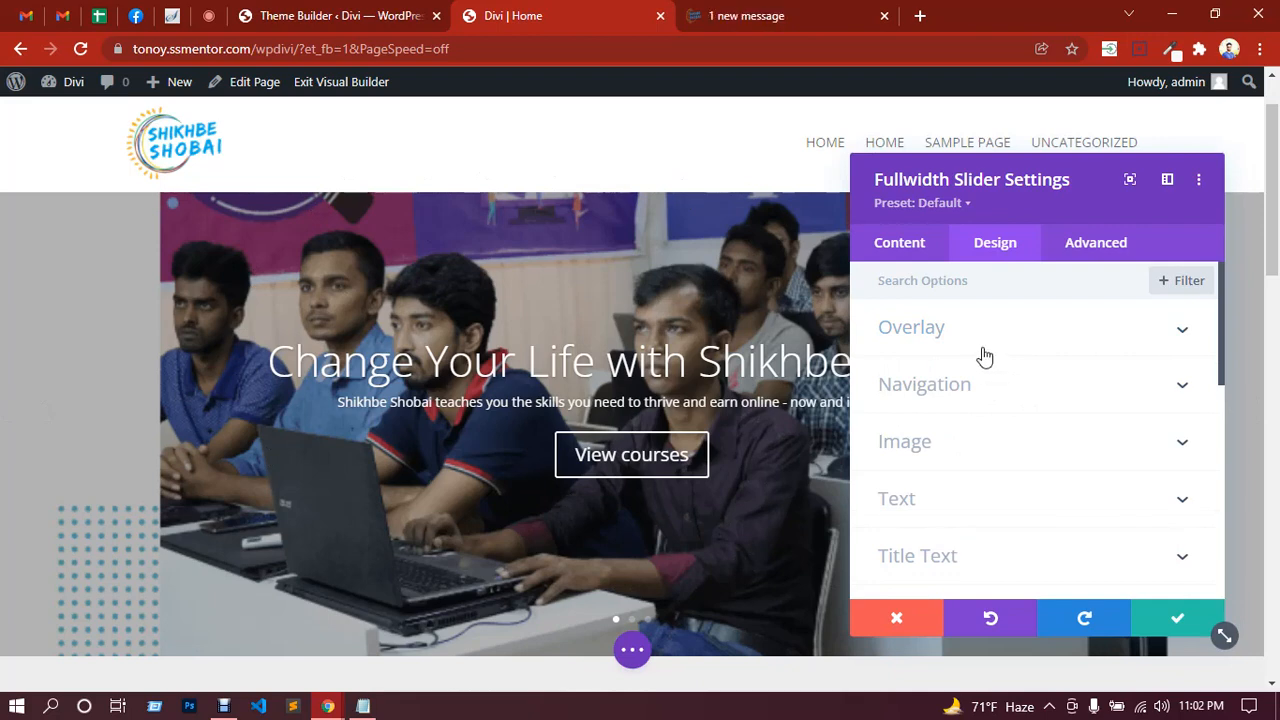
click(982, 345)
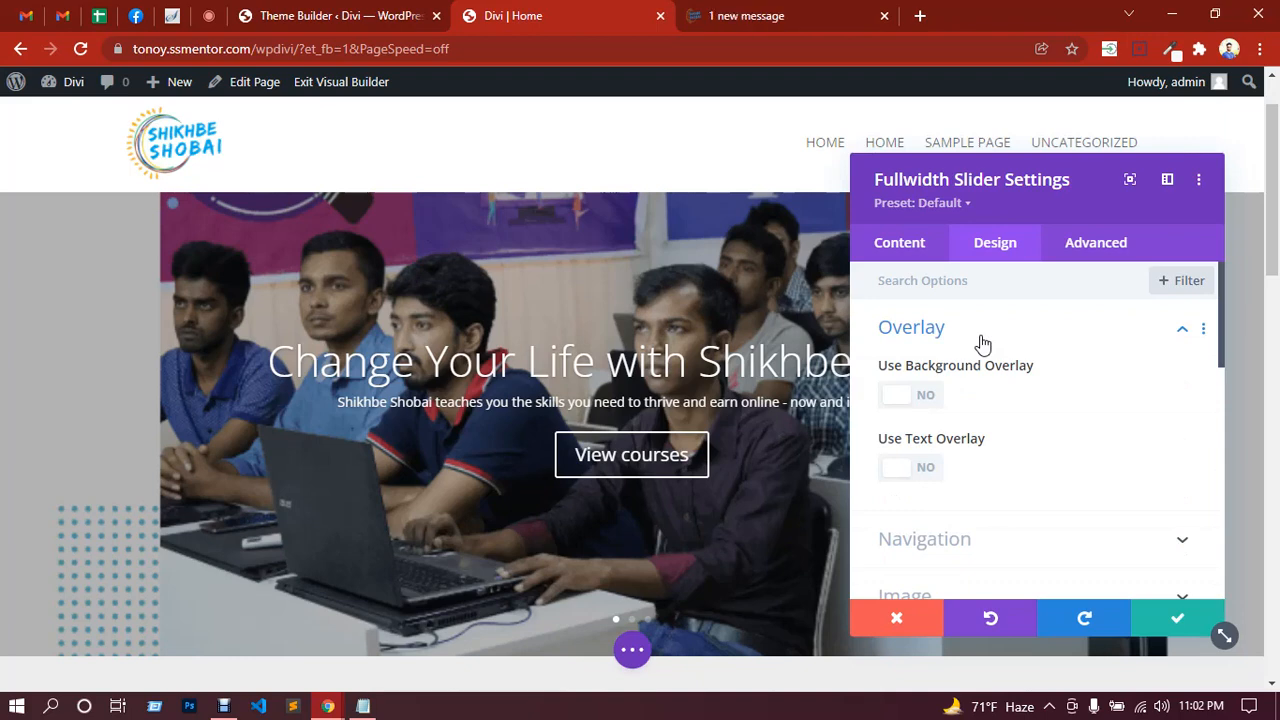
Step: After trying red and blue, give the slider a black overlay at rgba(0,0,0,0.62)
click(921, 398)
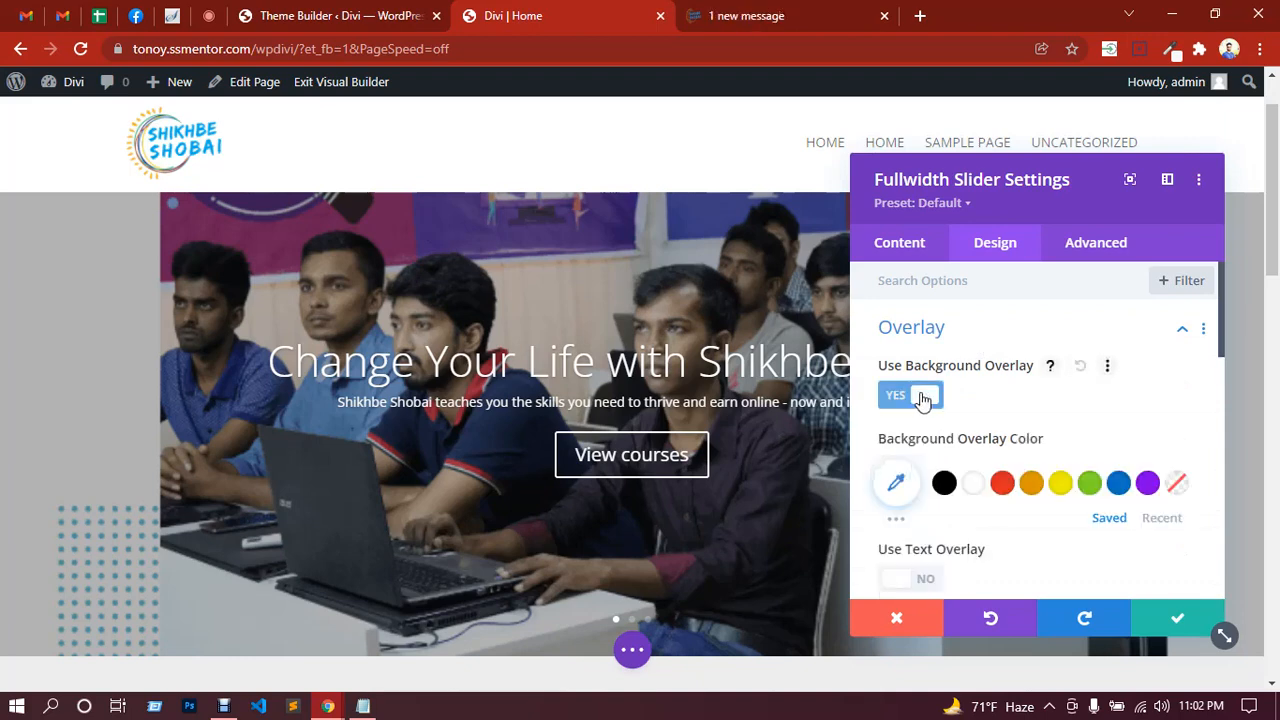
click(897, 484)
scroll(1016, 429, down, 3)
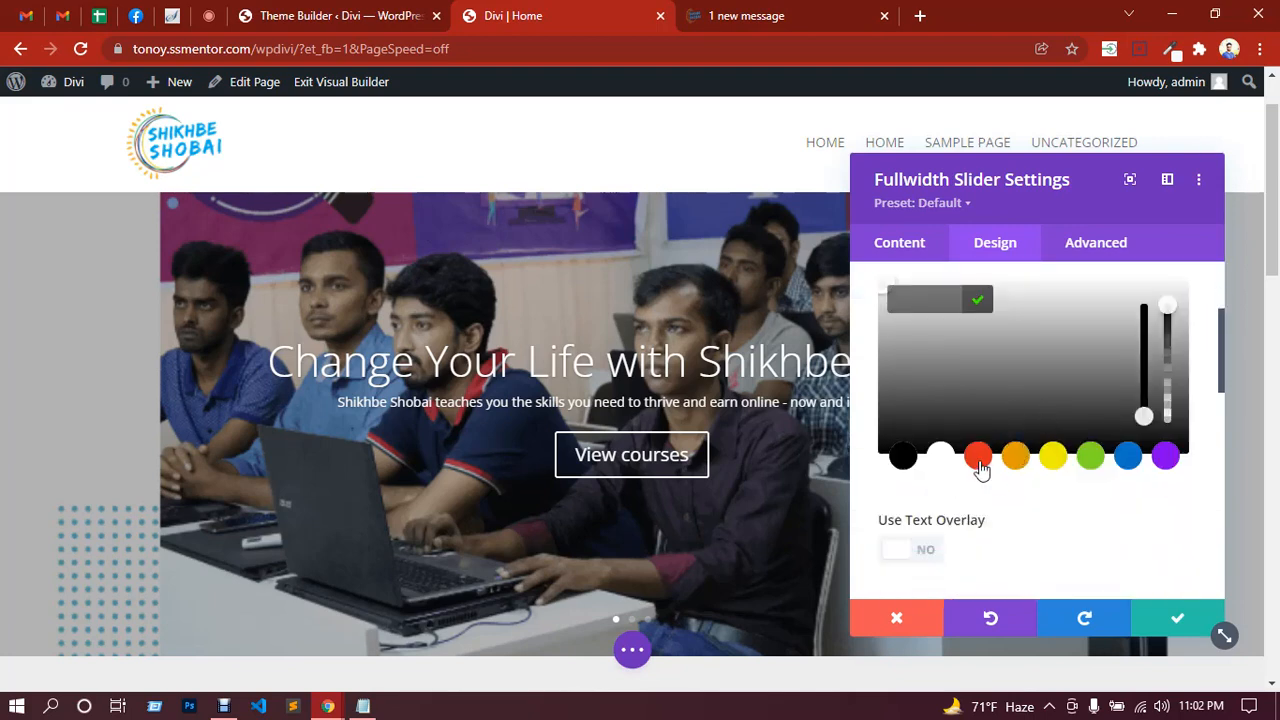
click(979, 458)
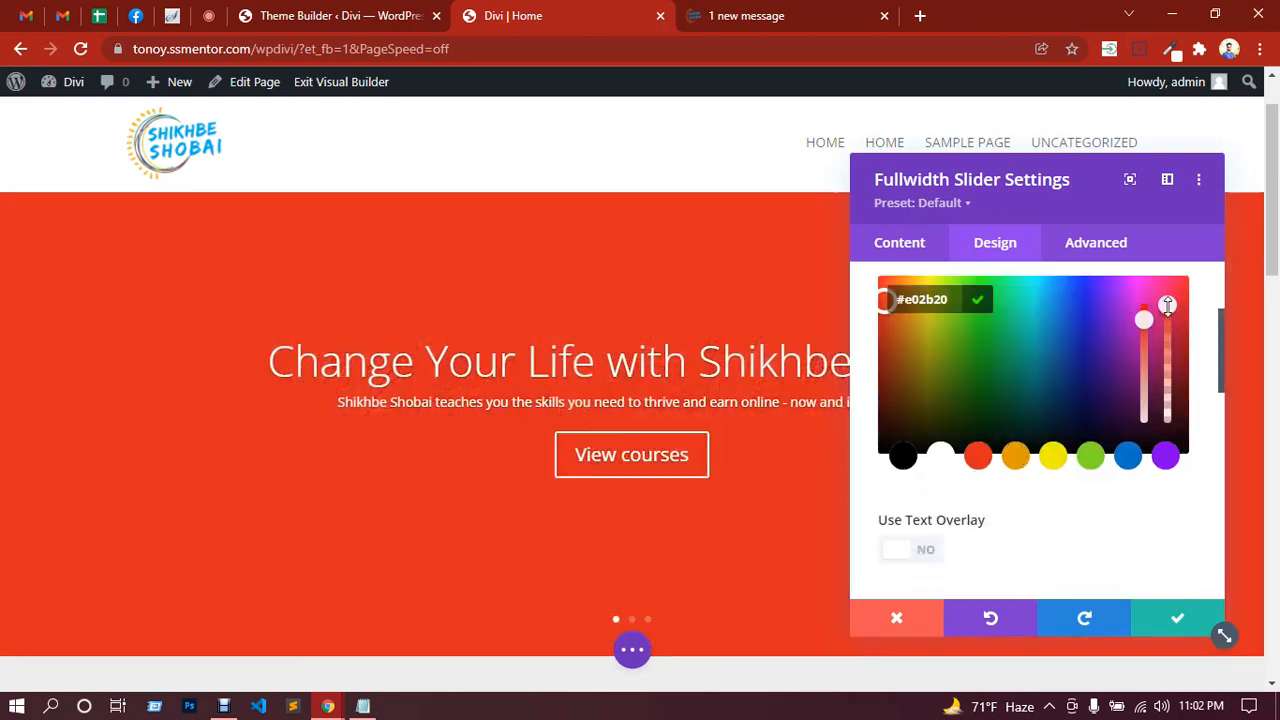
drag(1168, 337, 1166, 402)
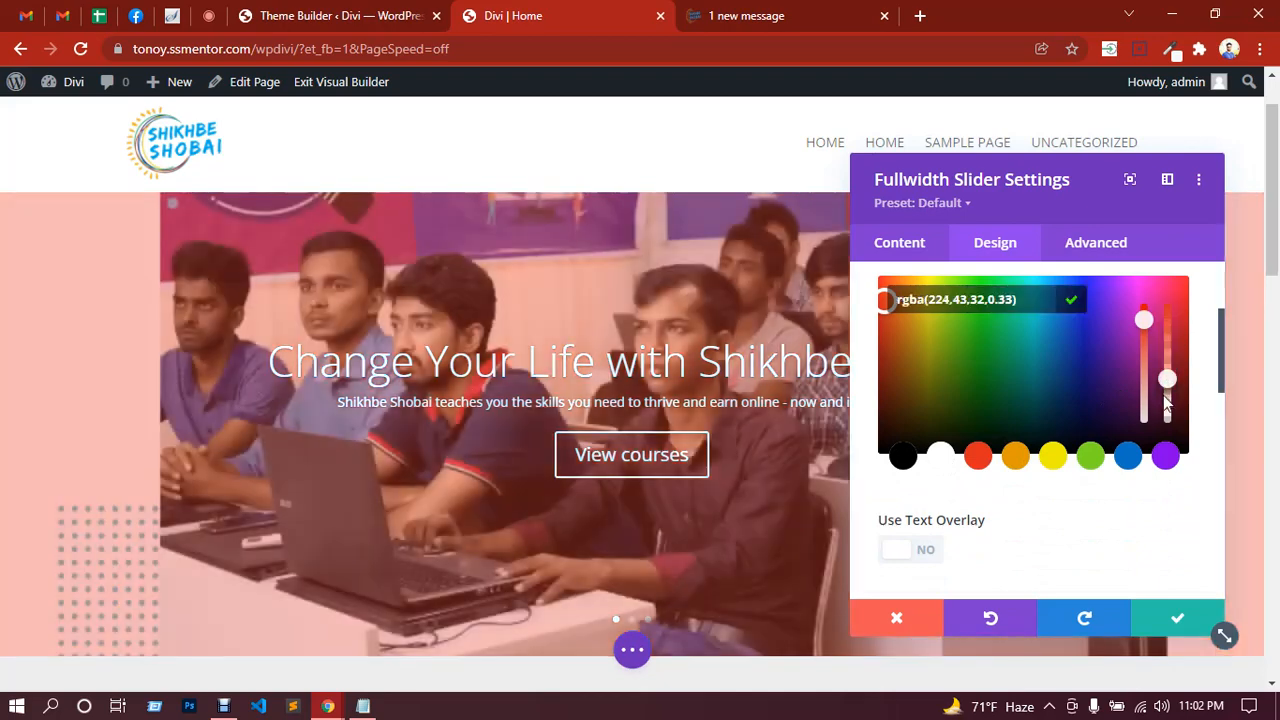
click(1127, 457)
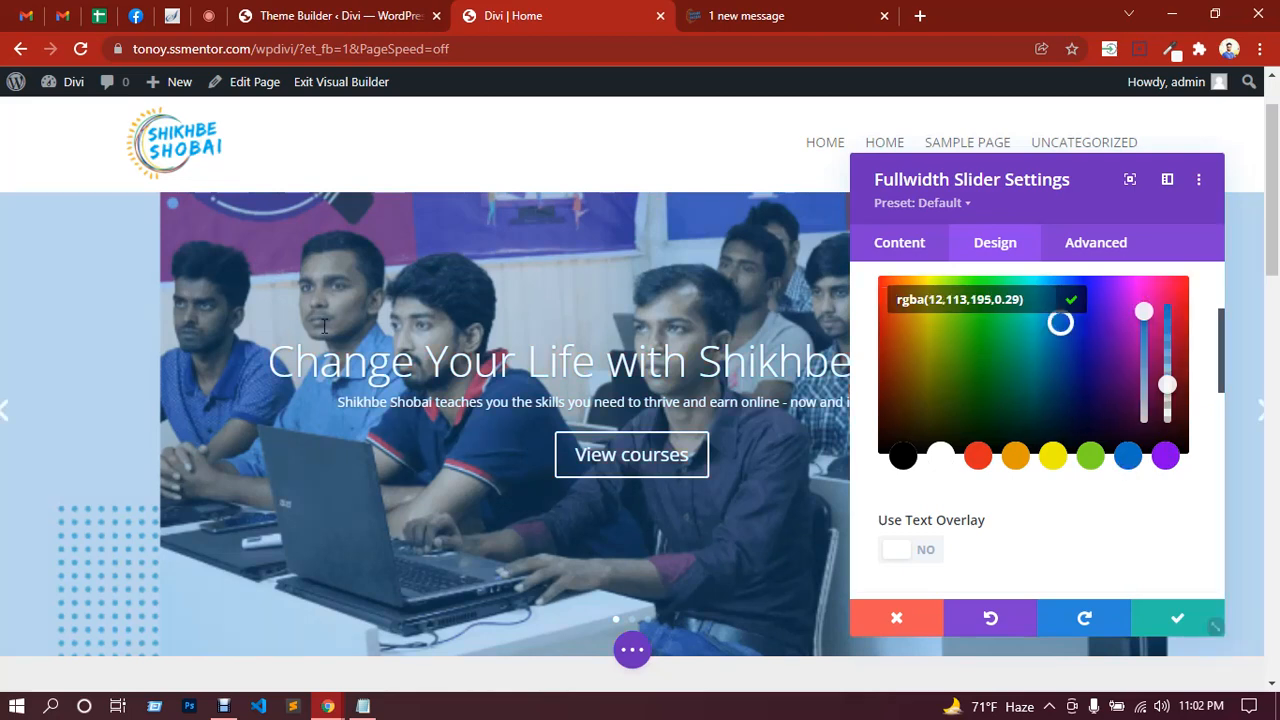
click(903, 458)
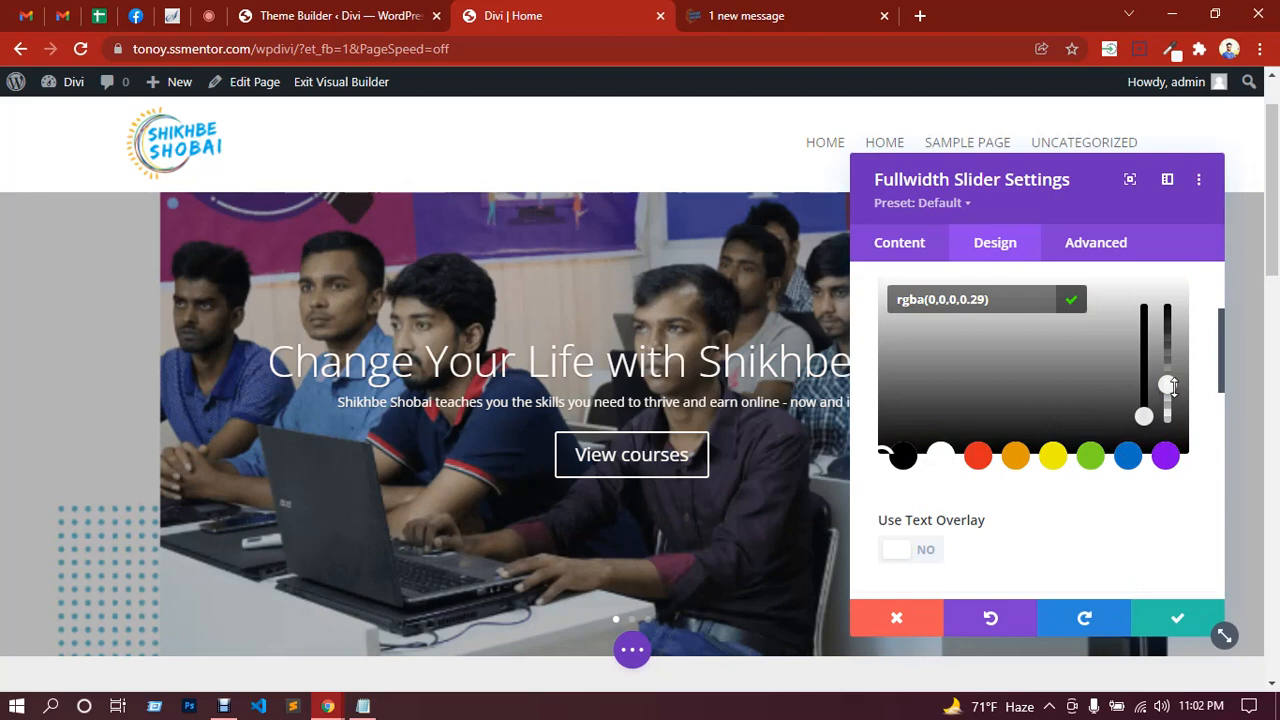
drag(1172, 388, 1169, 360)
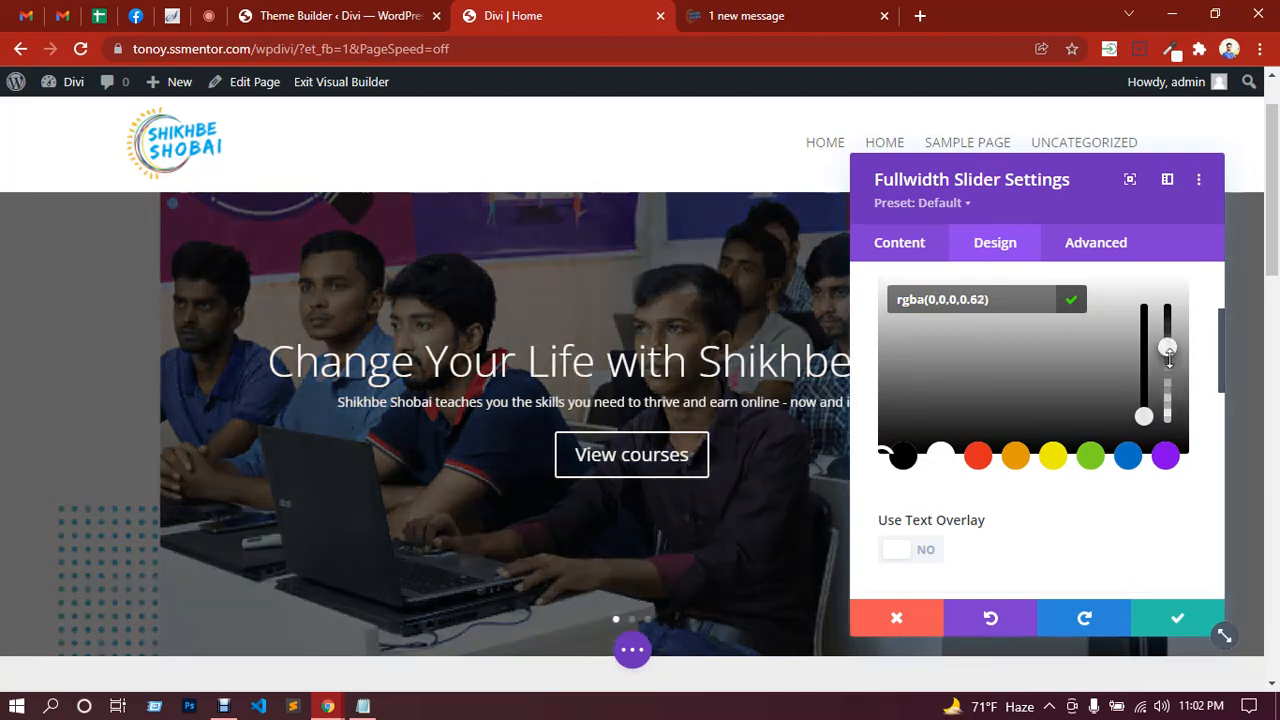
click(1126, 517)
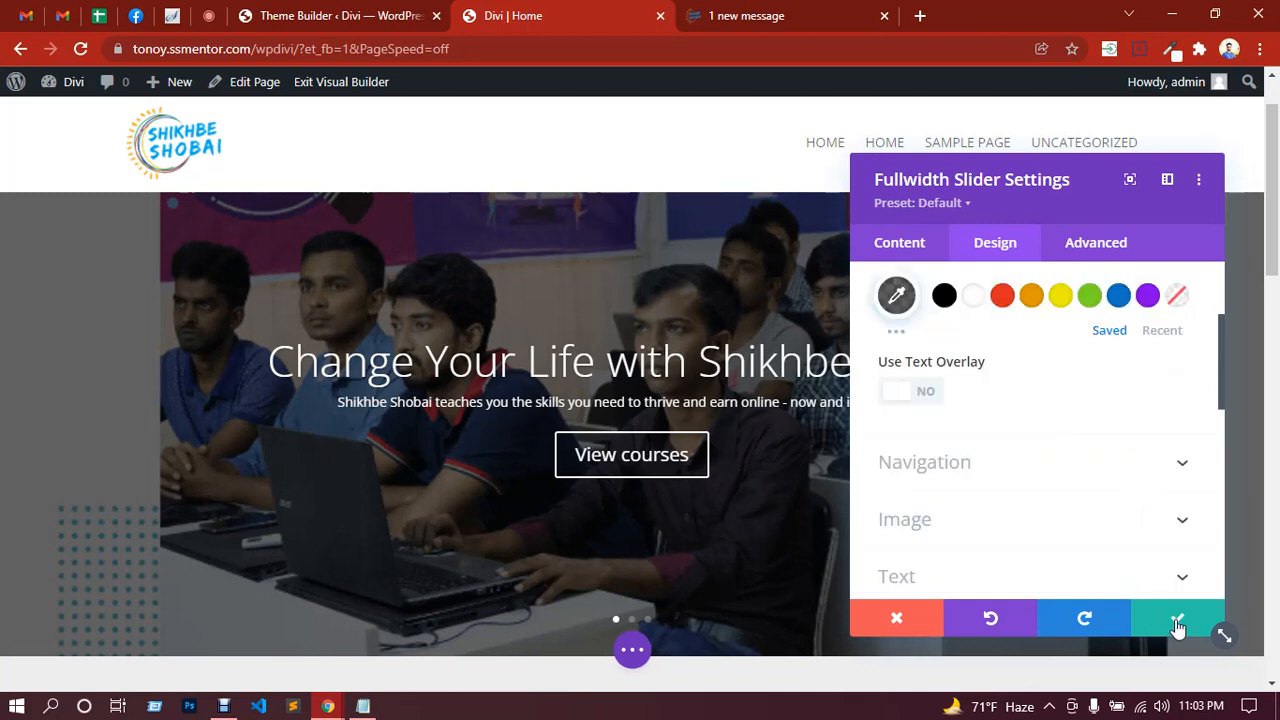
Step: Switch the slider's Show Controls to NO under Content > Elements, keeping Show Arrows on
click(970, 474)
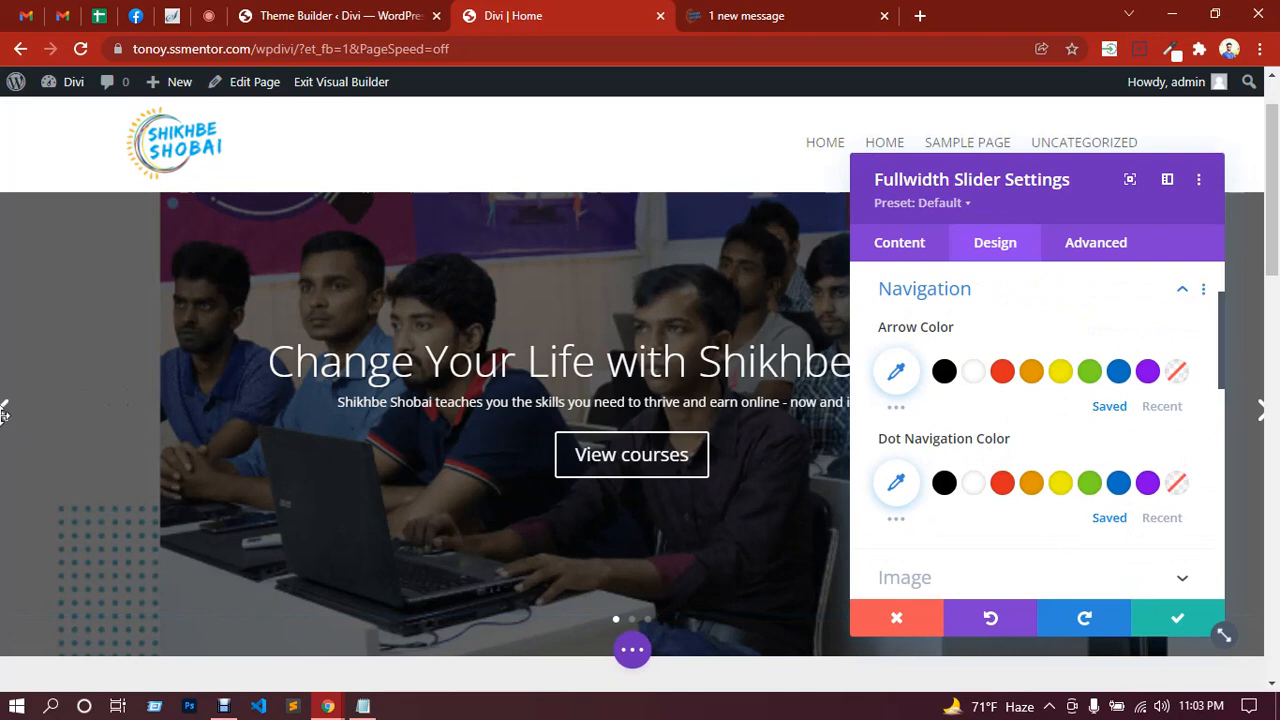
click(893, 249)
scroll(978, 393, down, 3)
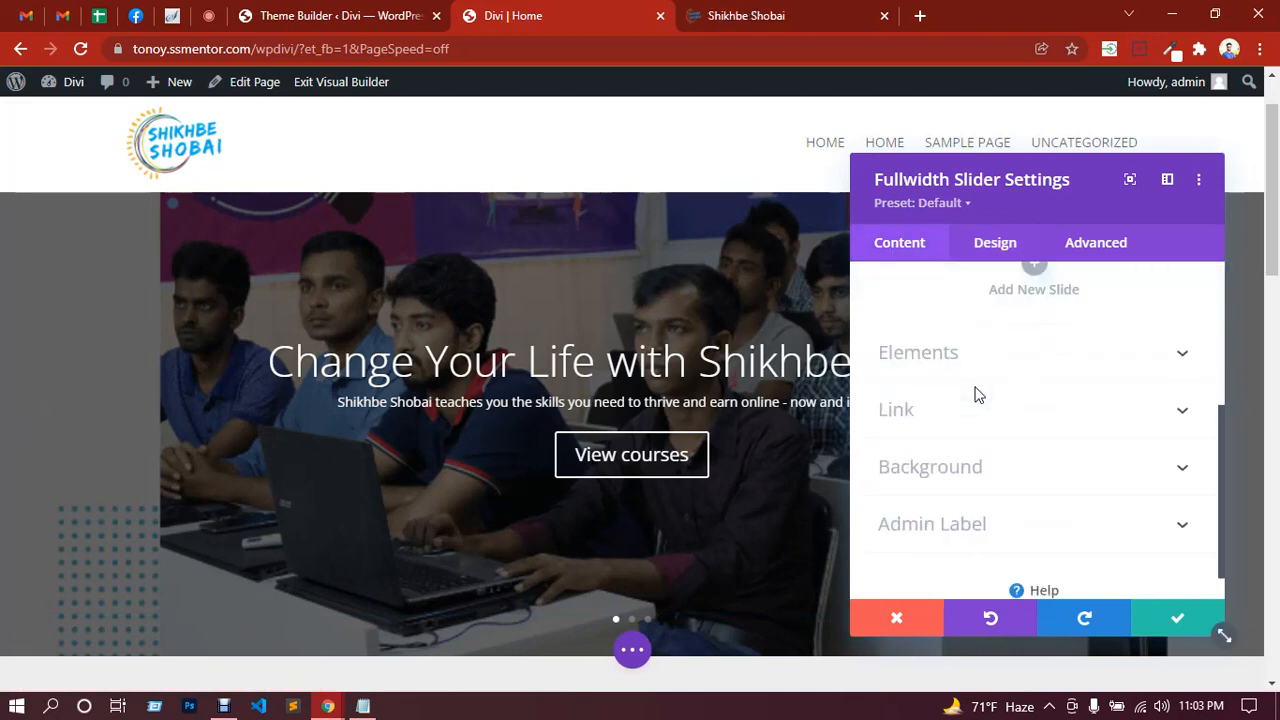
click(930, 355)
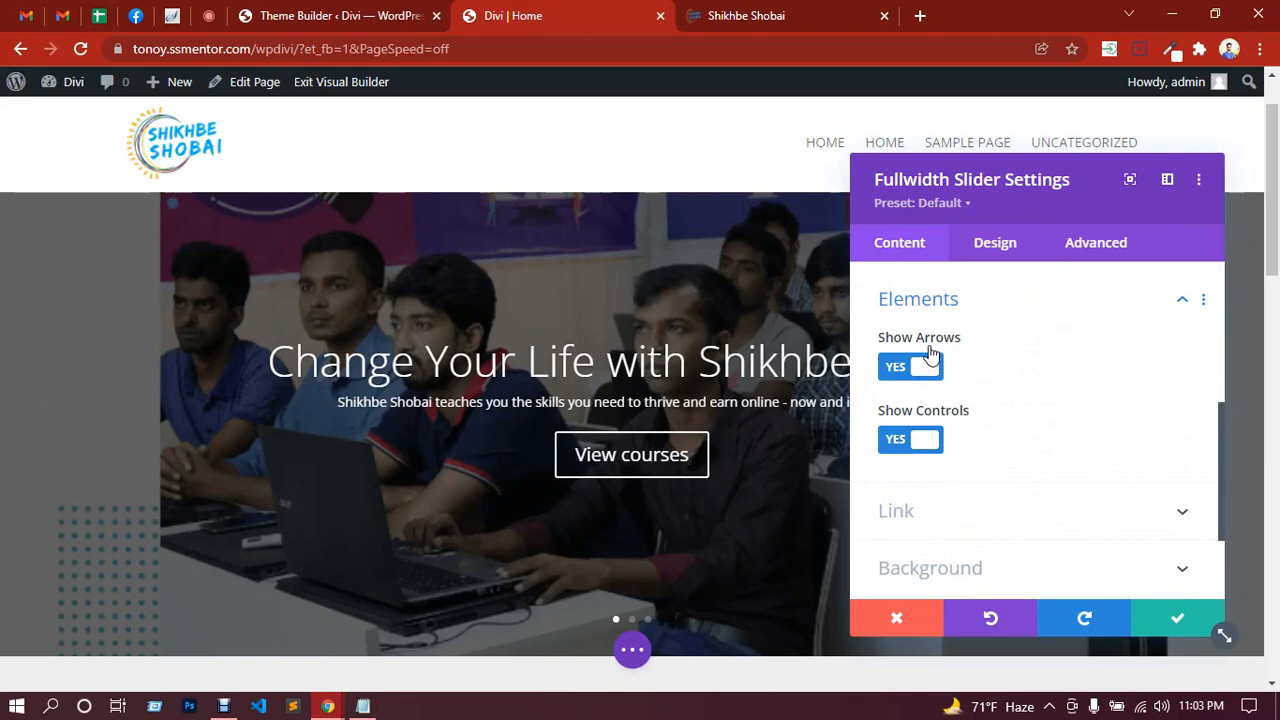
click(900, 445)
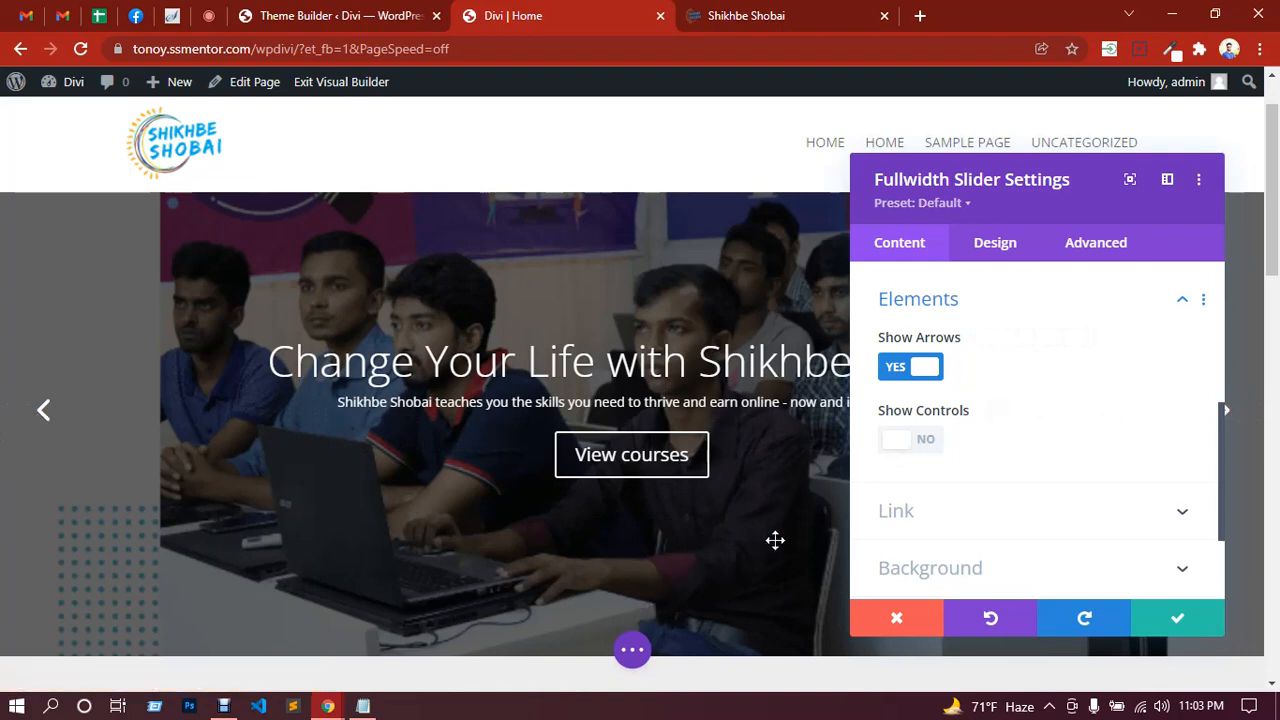
scroll(1065, 438, down, 3)
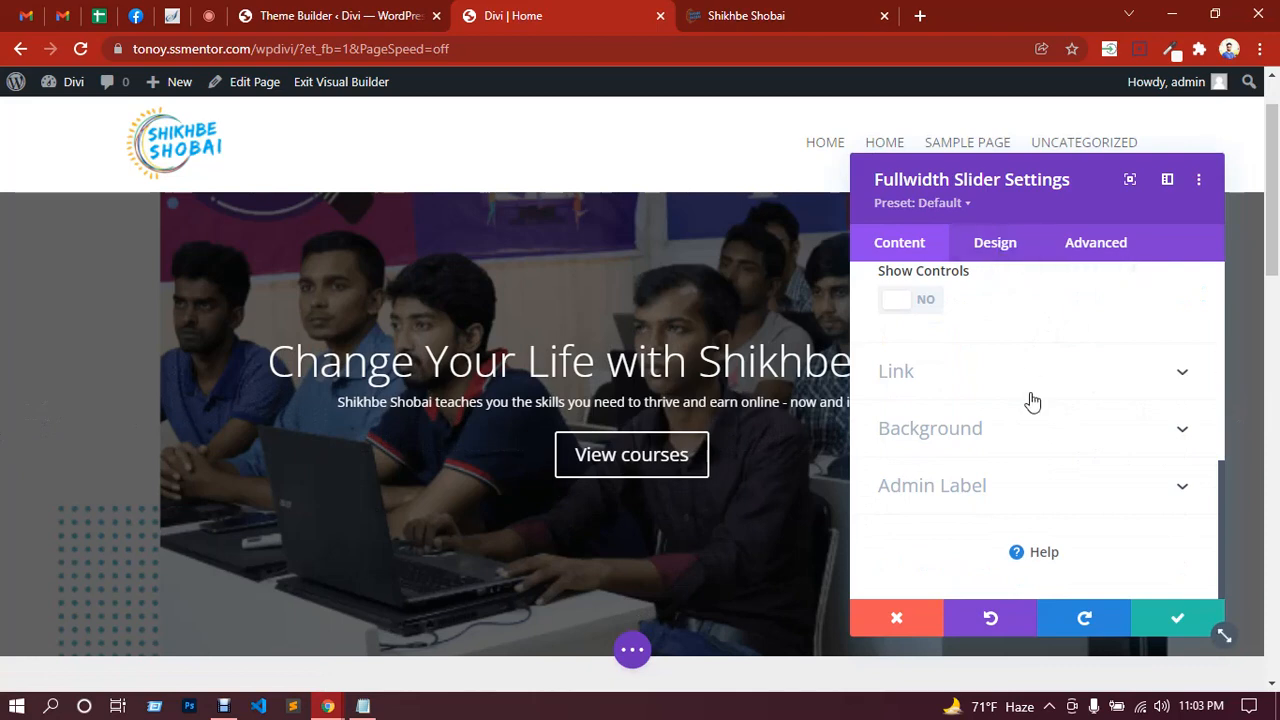
scroll(1033, 400, up, 4)
scroll(1033, 397, up, 2)
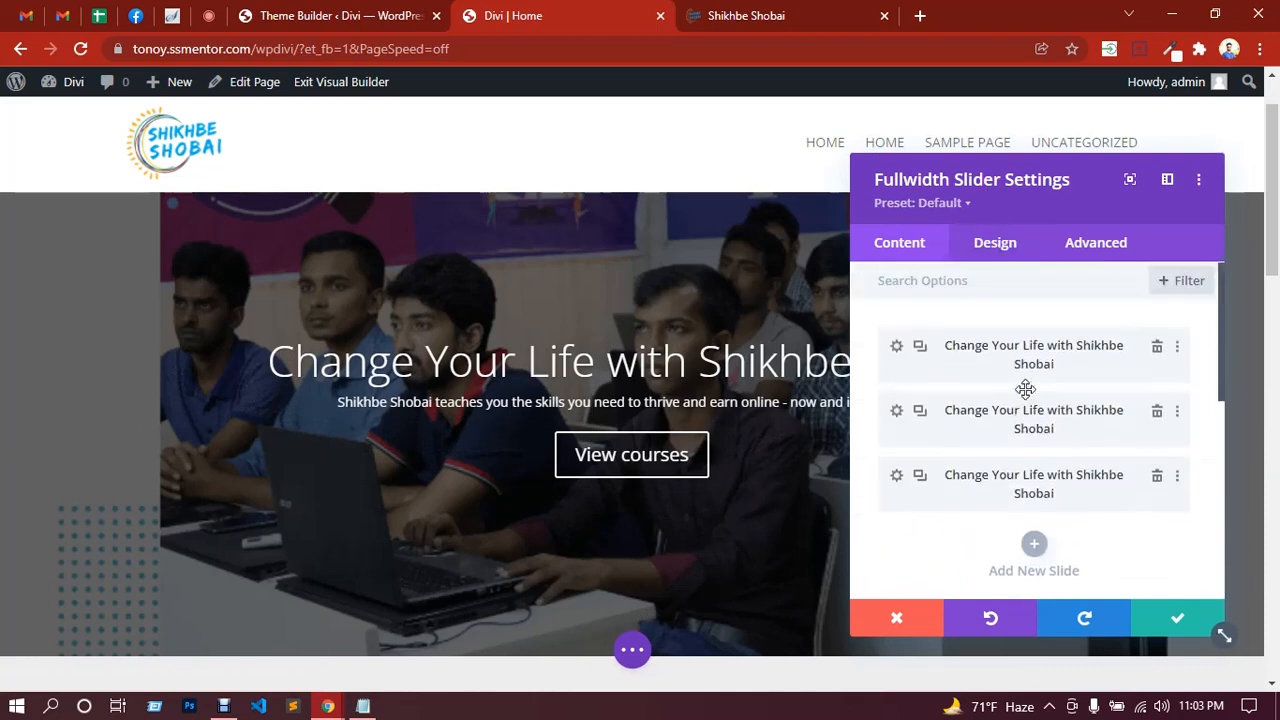
Step: Look through the slider's Design tab options
click(1008, 242)
scroll(1026, 396, down, 3)
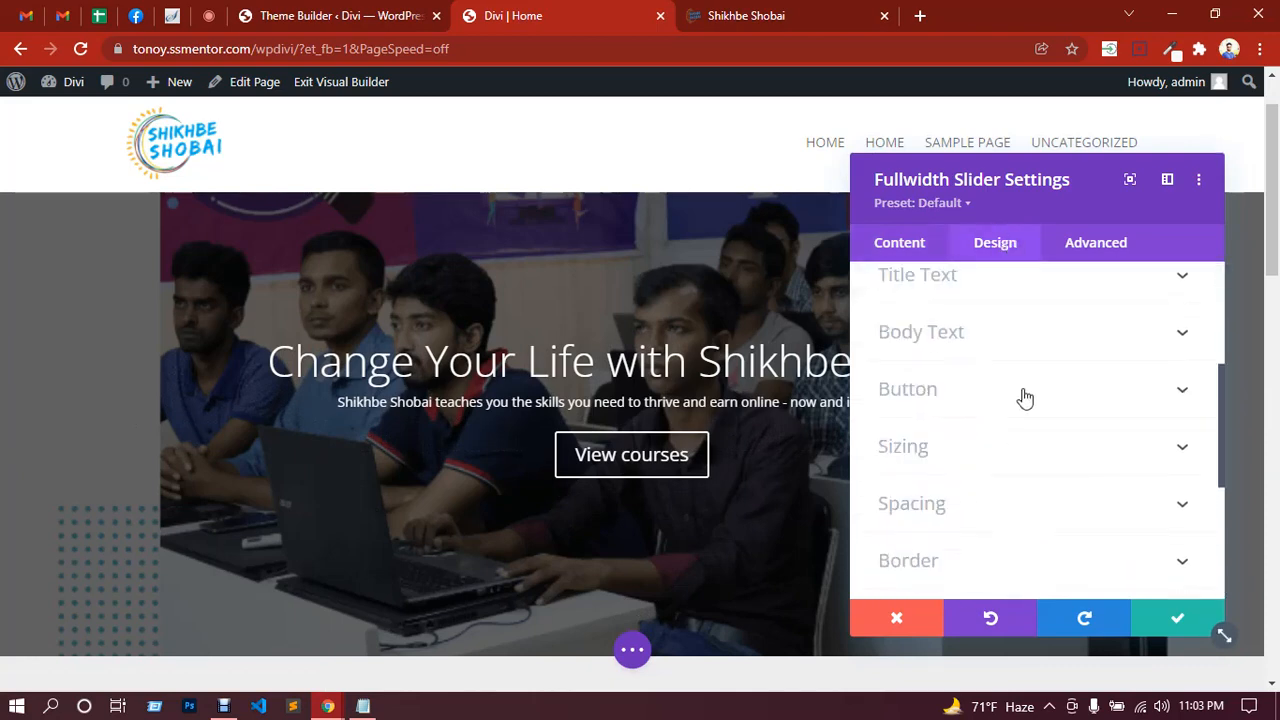
scroll(935, 335, down, 2)
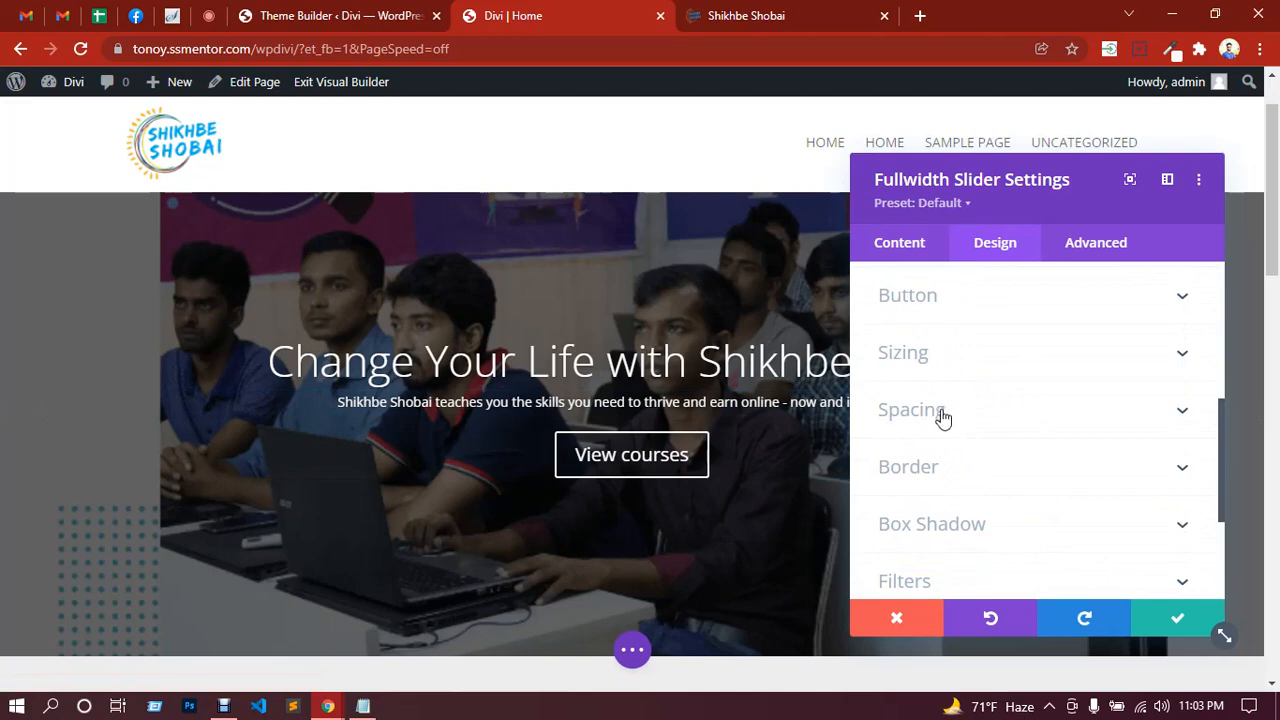
scroll(943, 417, down, 3)
scroll(1036, 408, up, 4)
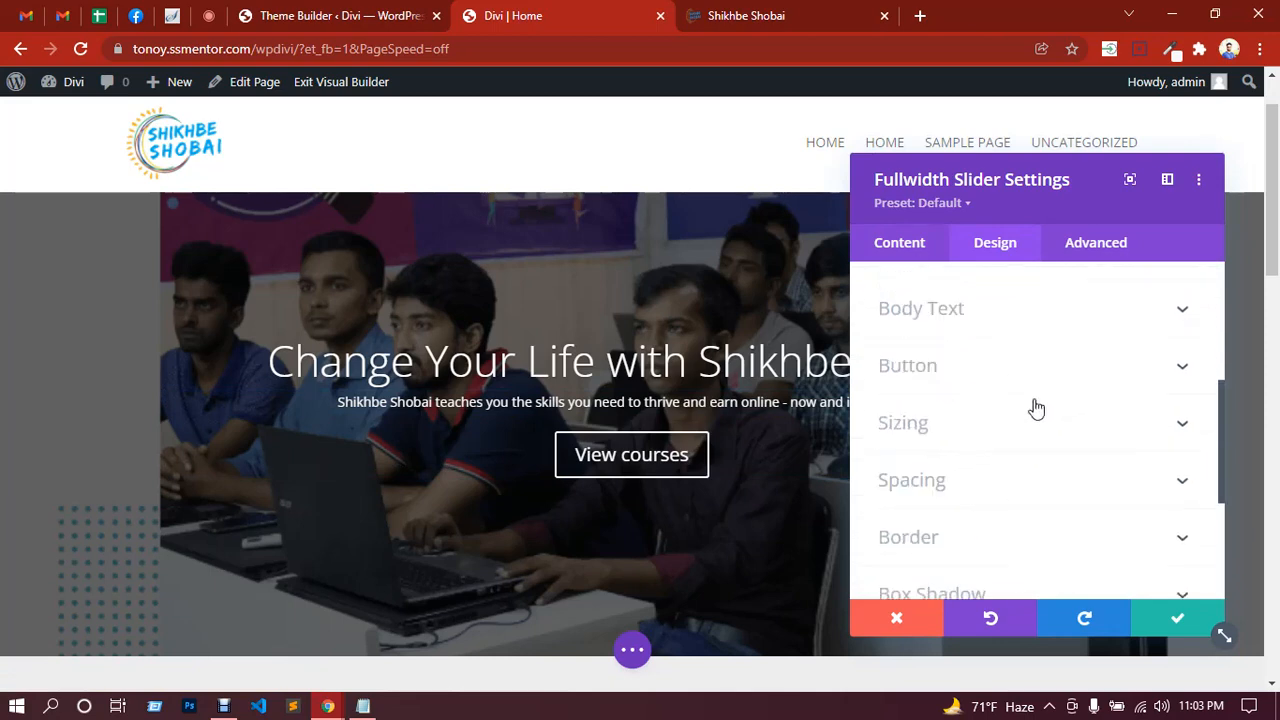
Step: Check the Advanced tab's Transitions settings, then save and close the slider settings
click(1086, 243)
scroll(1012, 415, down, 1)
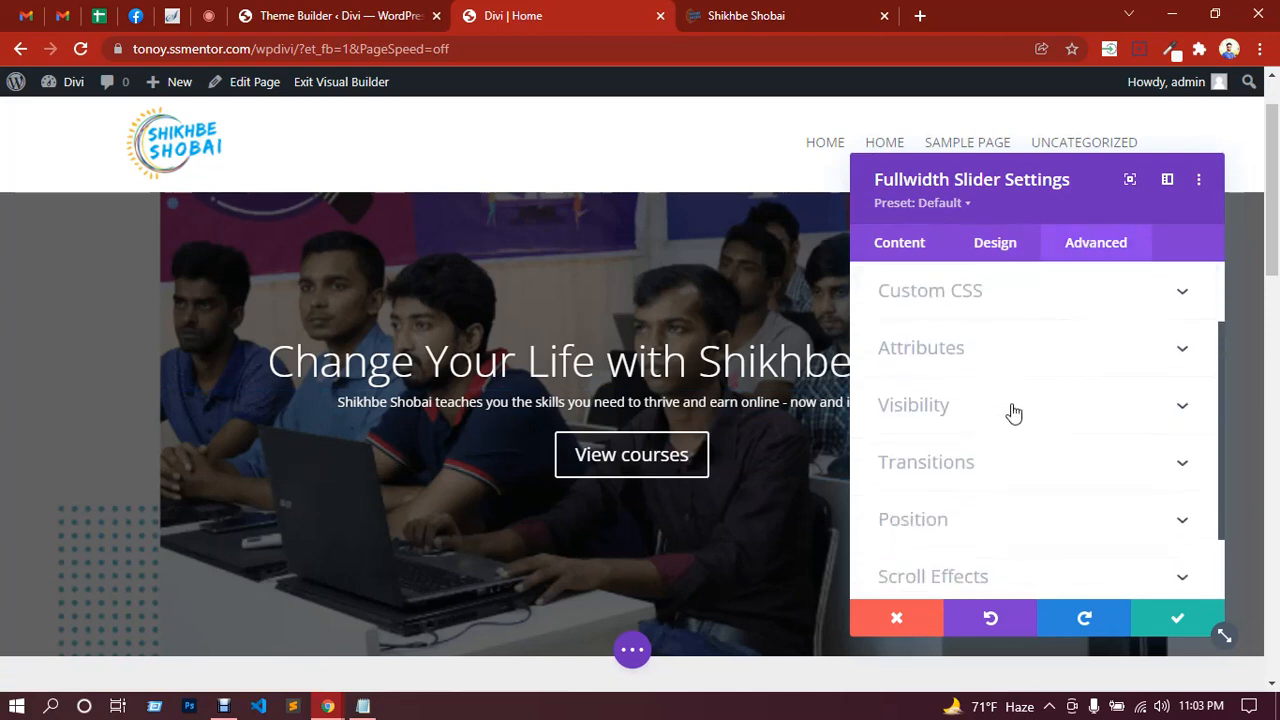
scroll(995, 380, down, 1)
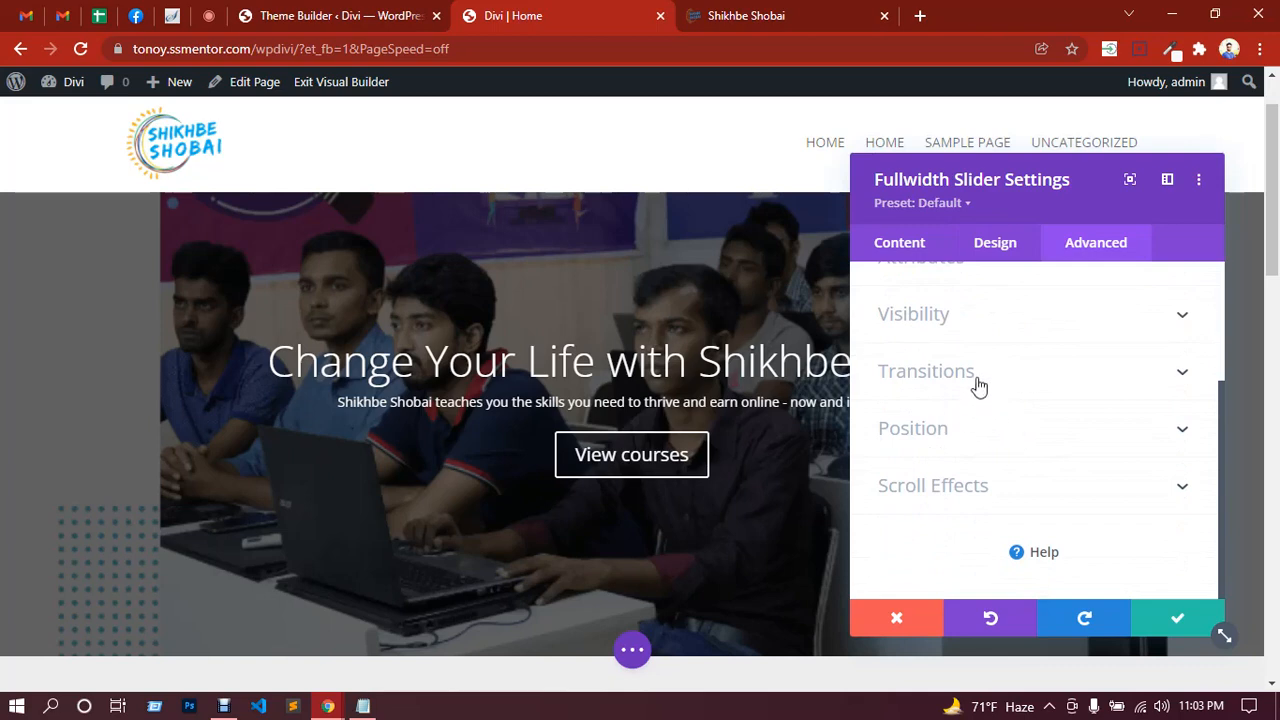
click(979, 380)
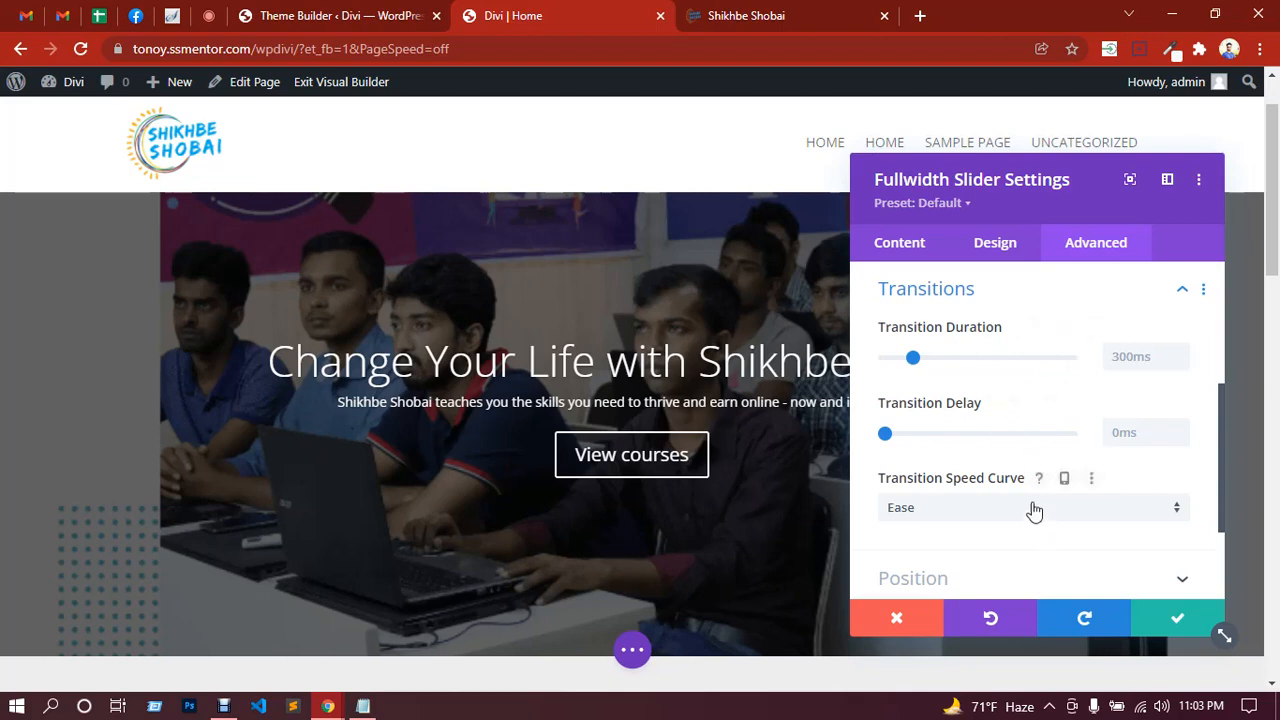
scroll(1034, 510, down, 2)
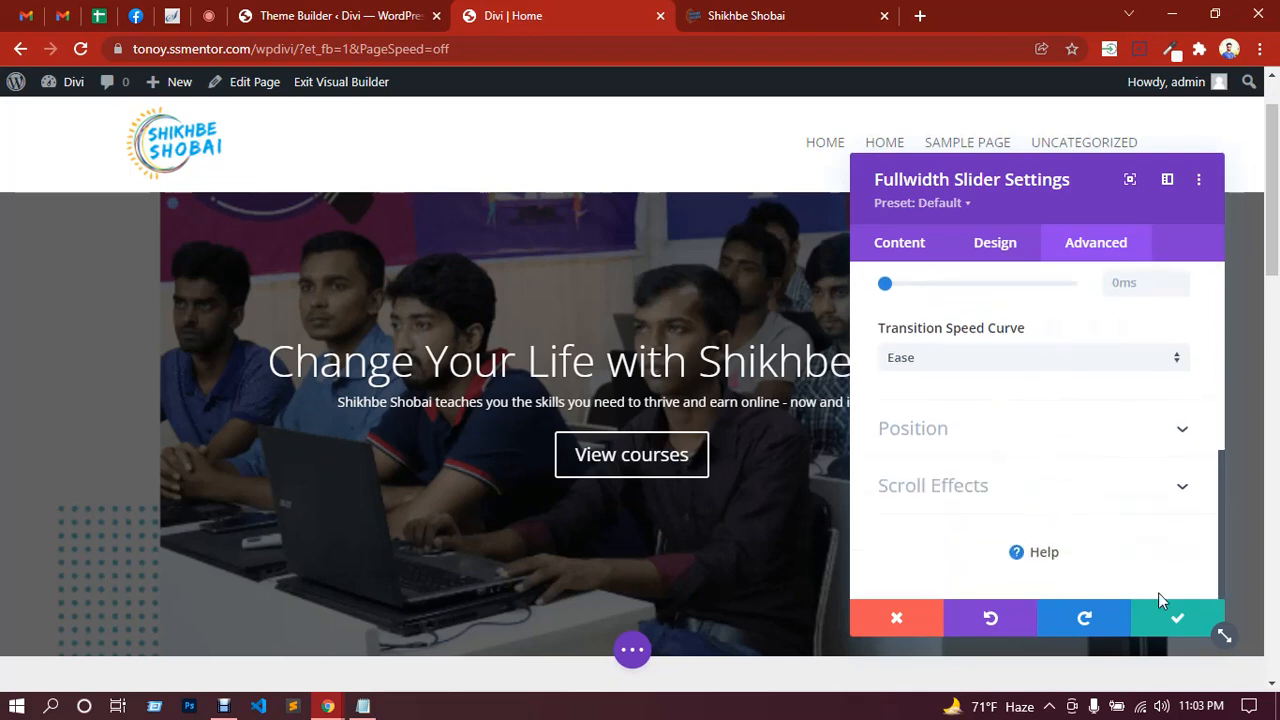
click(1180, 622)
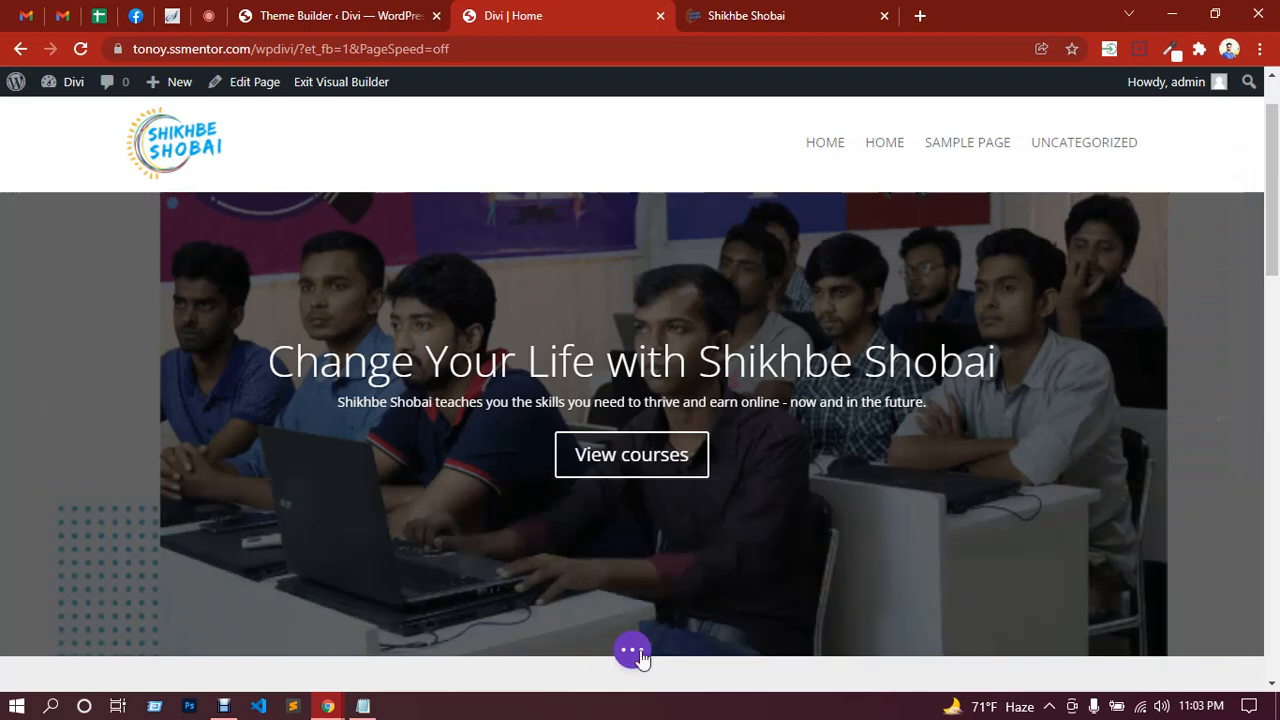
click(634, 651)
Step: Save the page and open the first slide's own settings inside the slider
click(1224, 664)
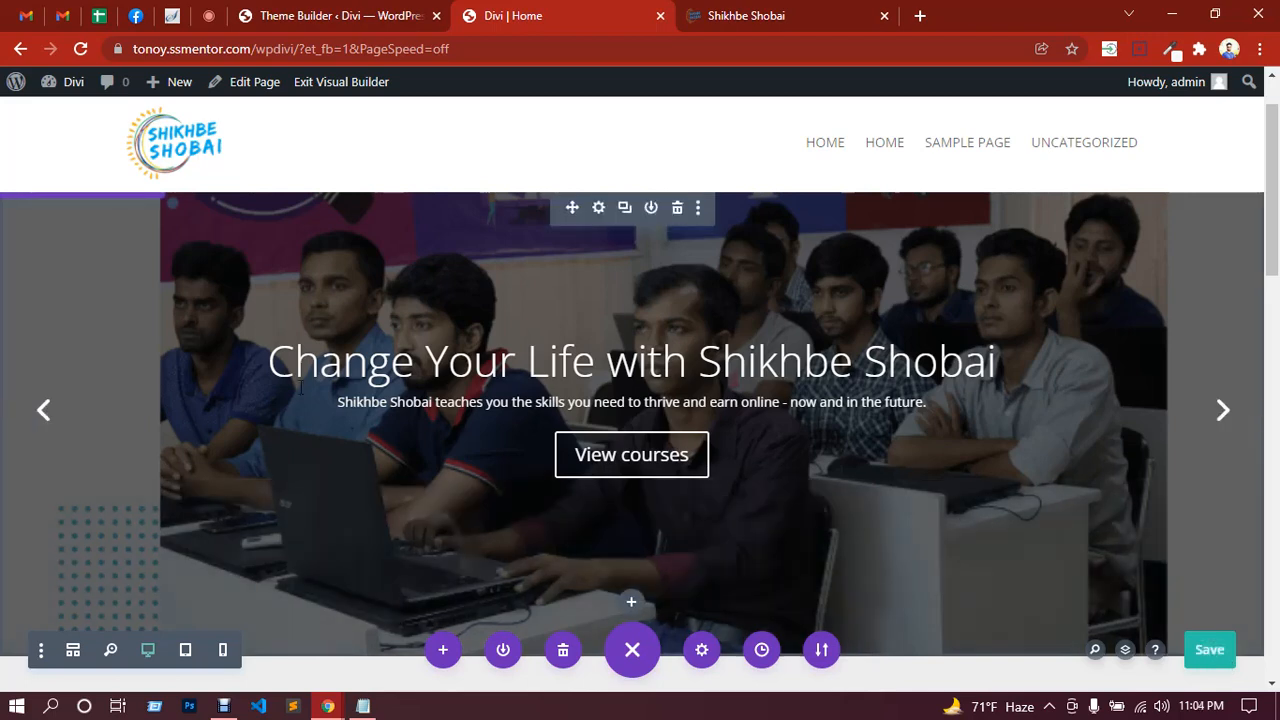
click(599, 215)
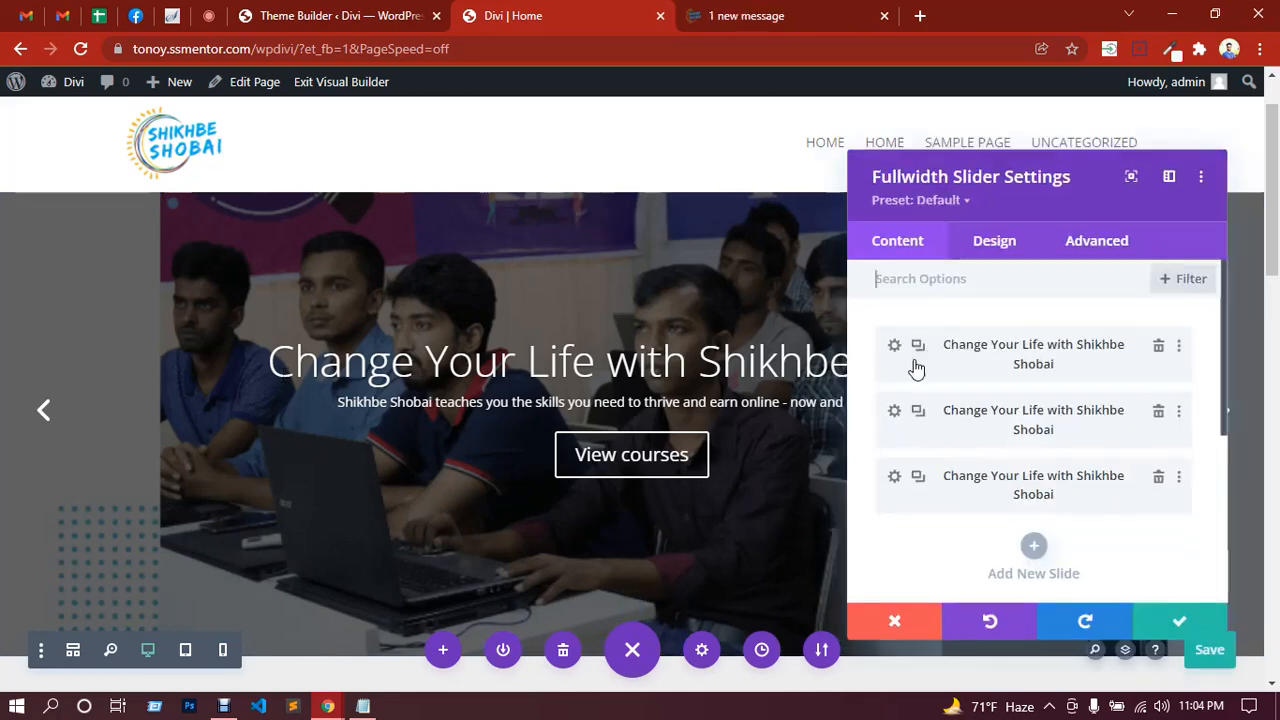
click(896, 349)
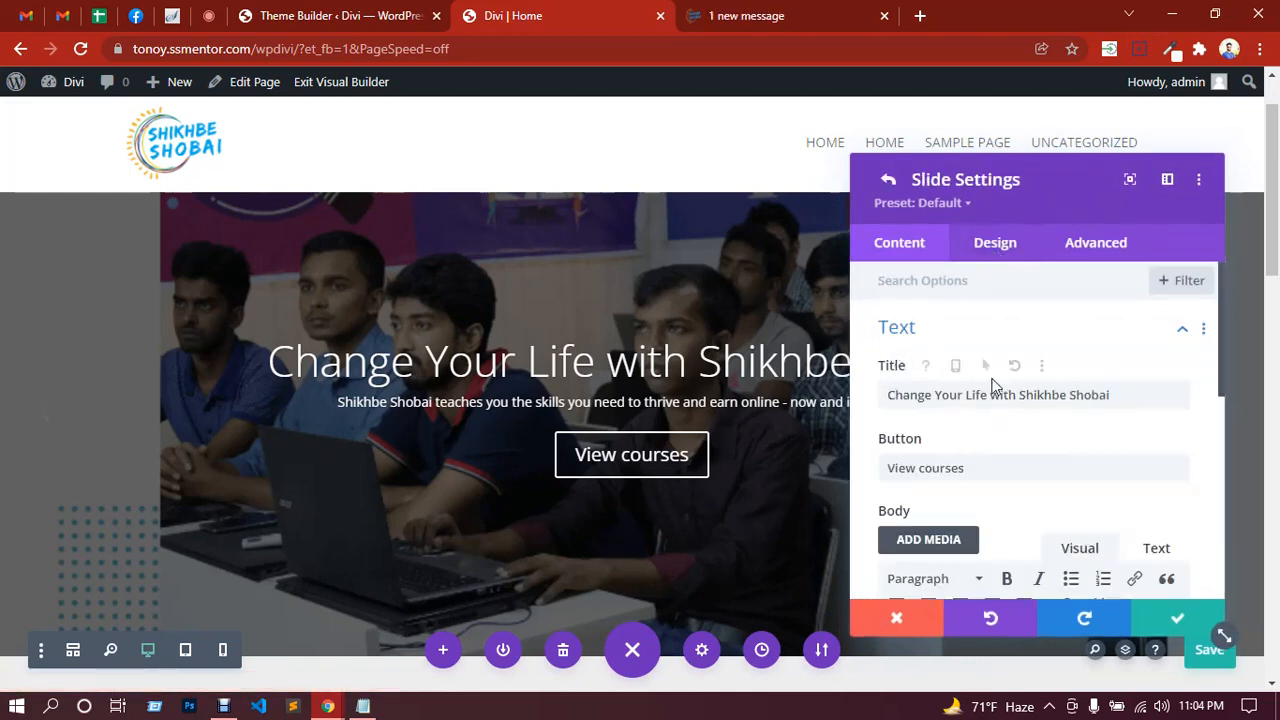
scroll(995, 395, down, 3)
scroll(1000, 380, up, 3)
Step: Set the first slide's Text Alignment to right, then confirm the slide and slider panels
click(997, 245)
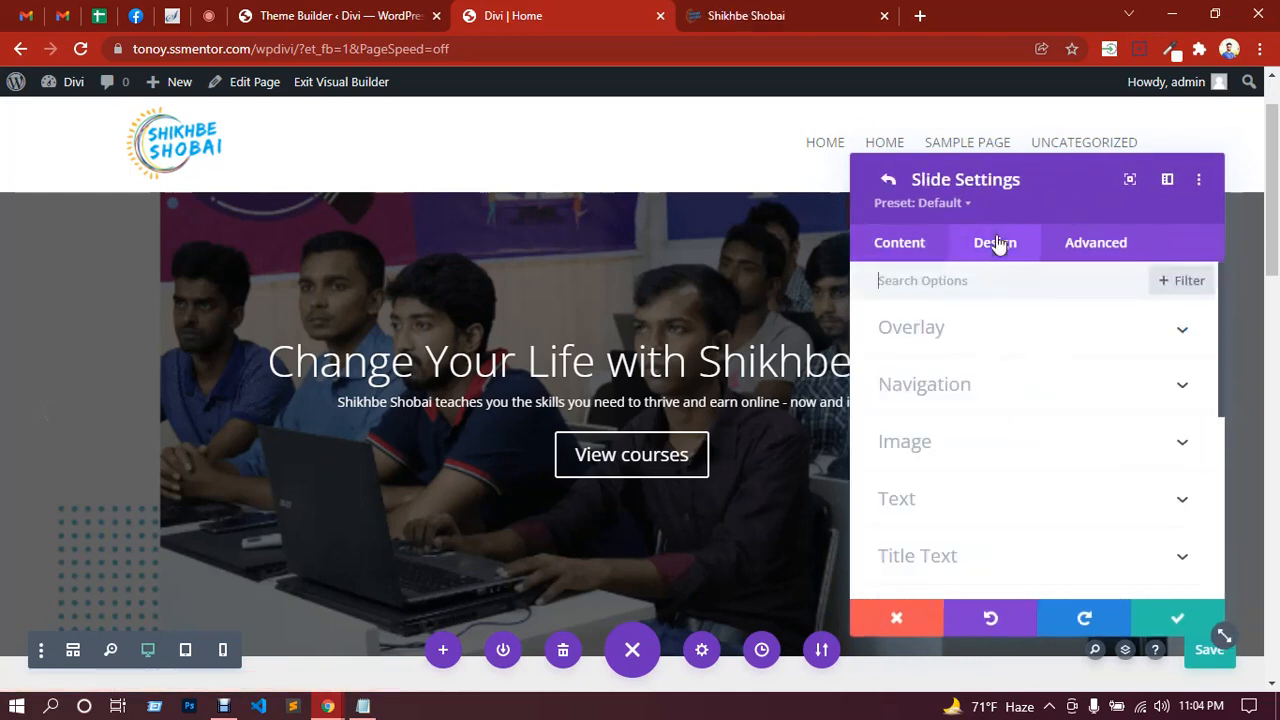
scroll(968, 400, down, 2)
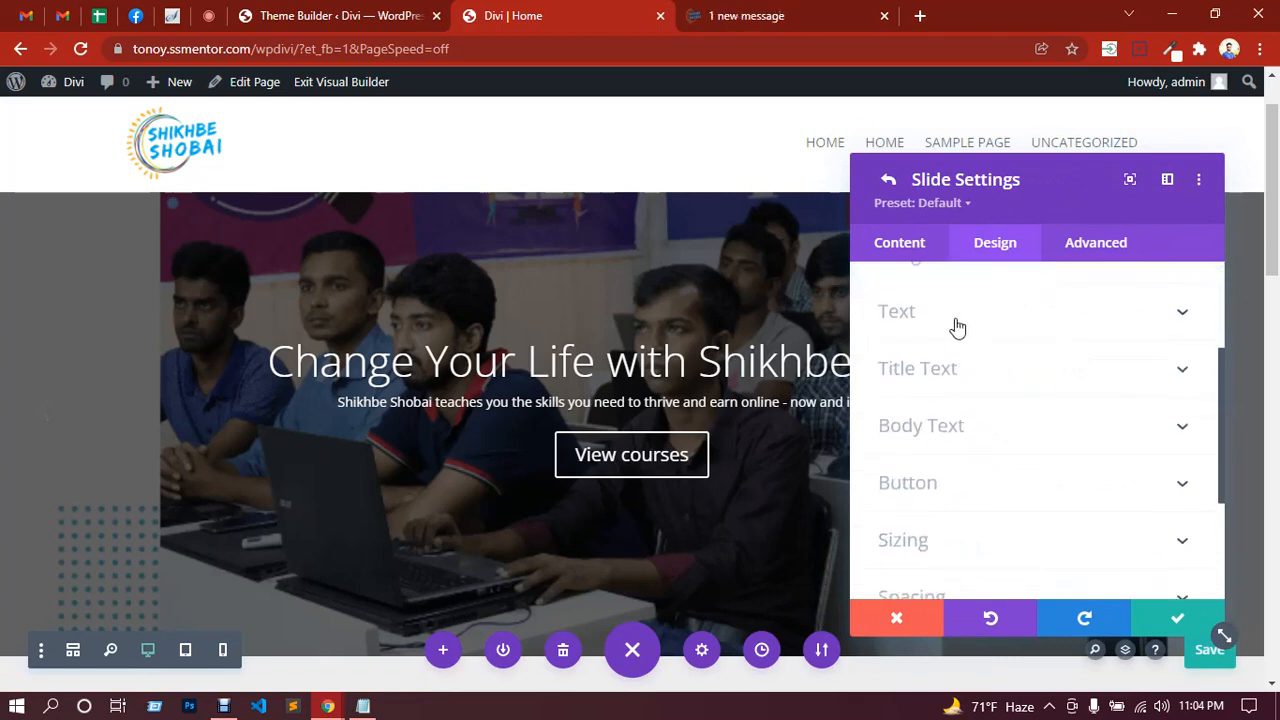
click(957, 327)
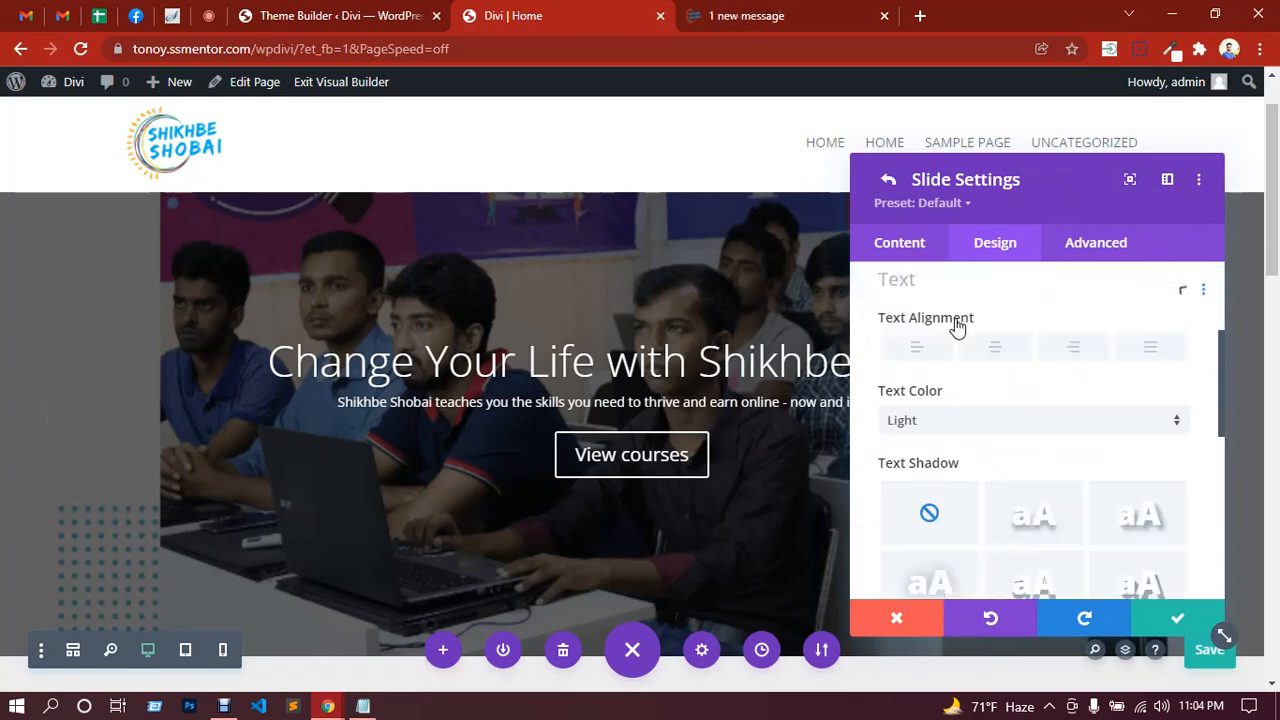
click(917, 358)
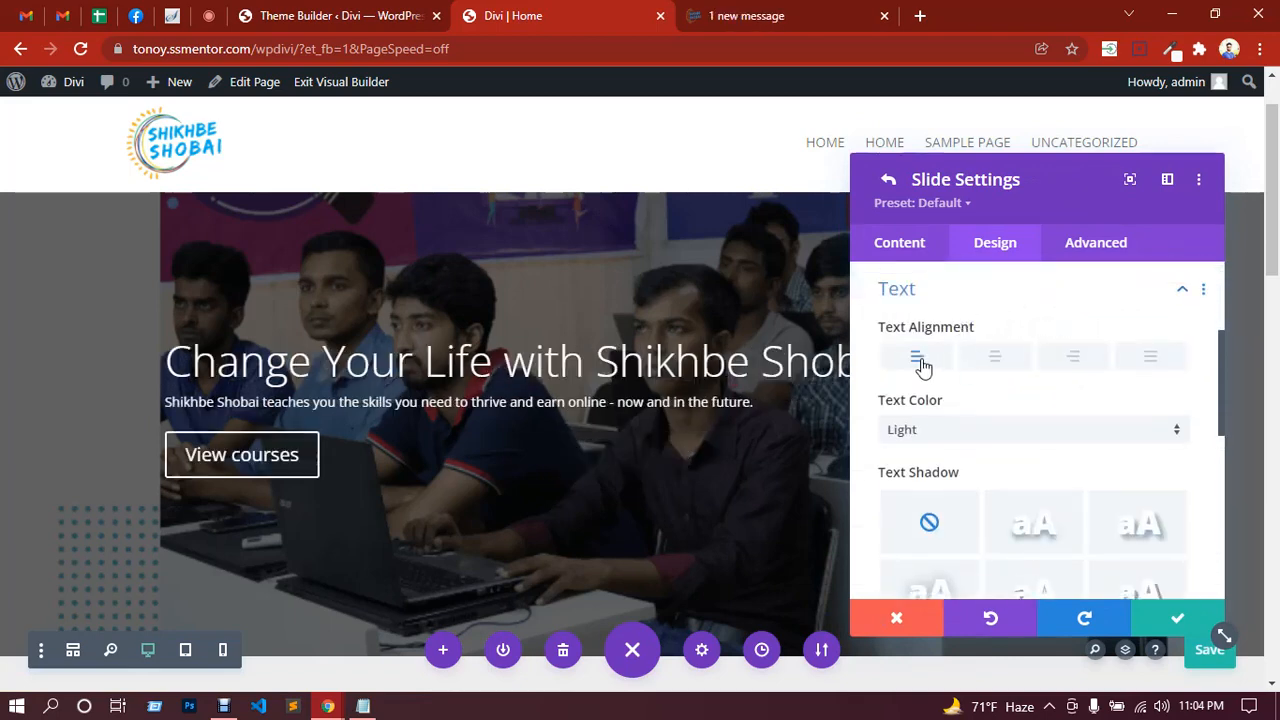
click(1006, 368)
click(1066, 364)
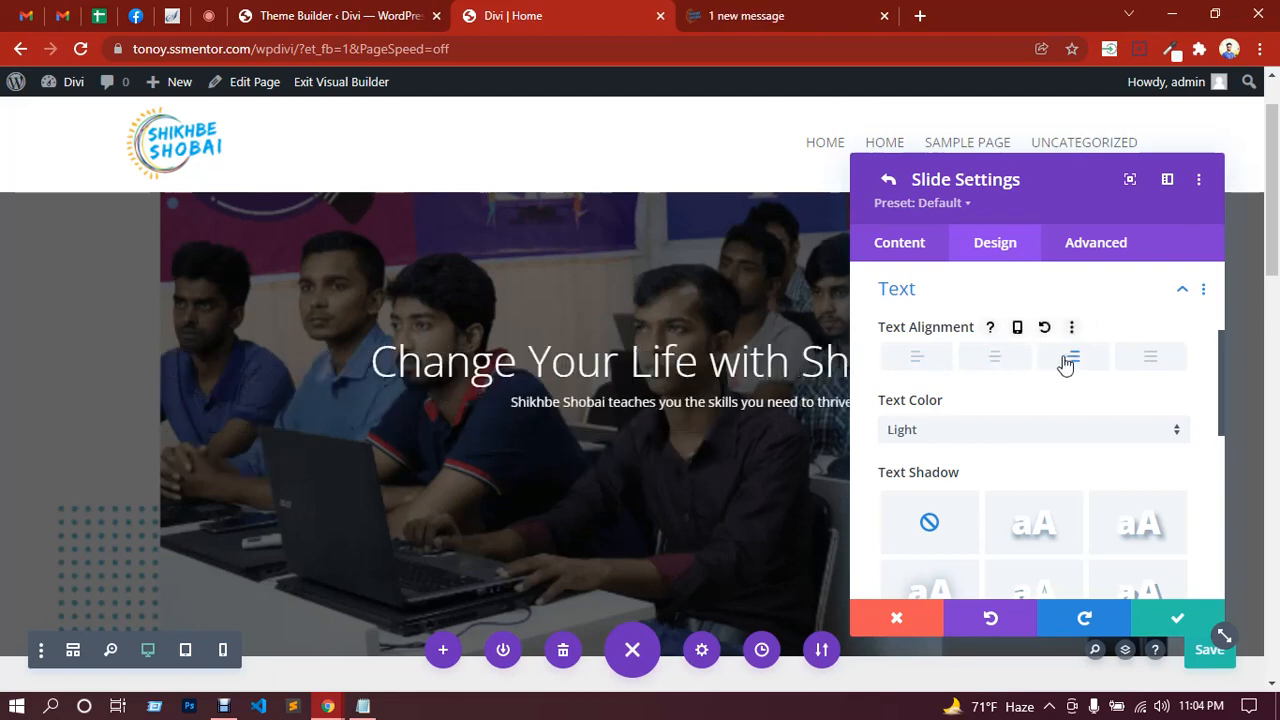
drag(876, 187, 417, 227)
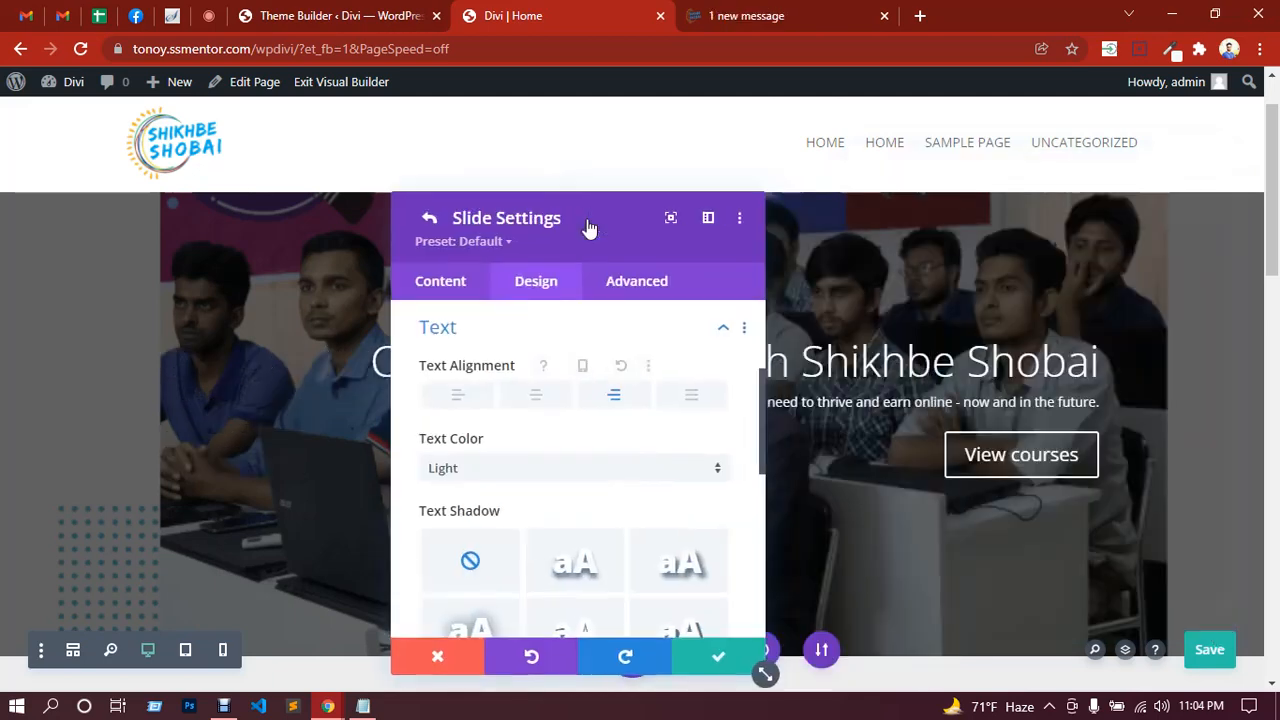
click(716, 662)
click(716, 651)
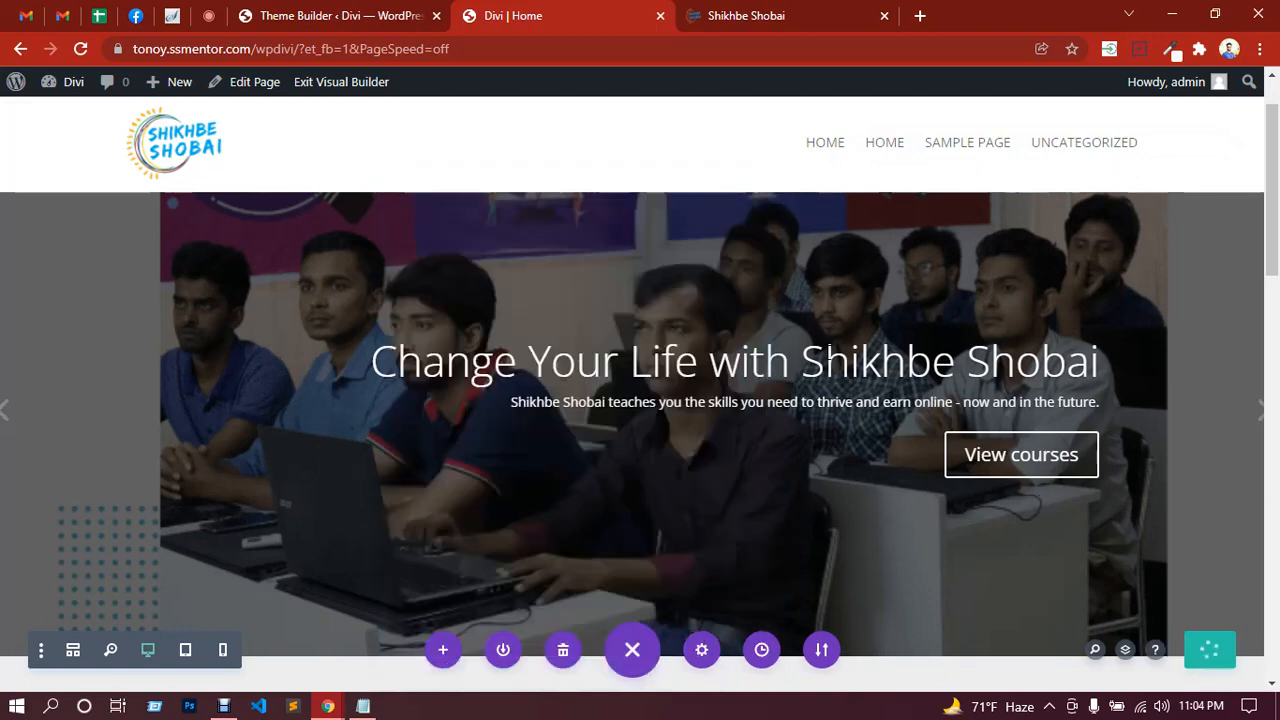
Step: Open the live homepage in a new tab, cycle the hero slides and scroll its sections
click(746, 12)
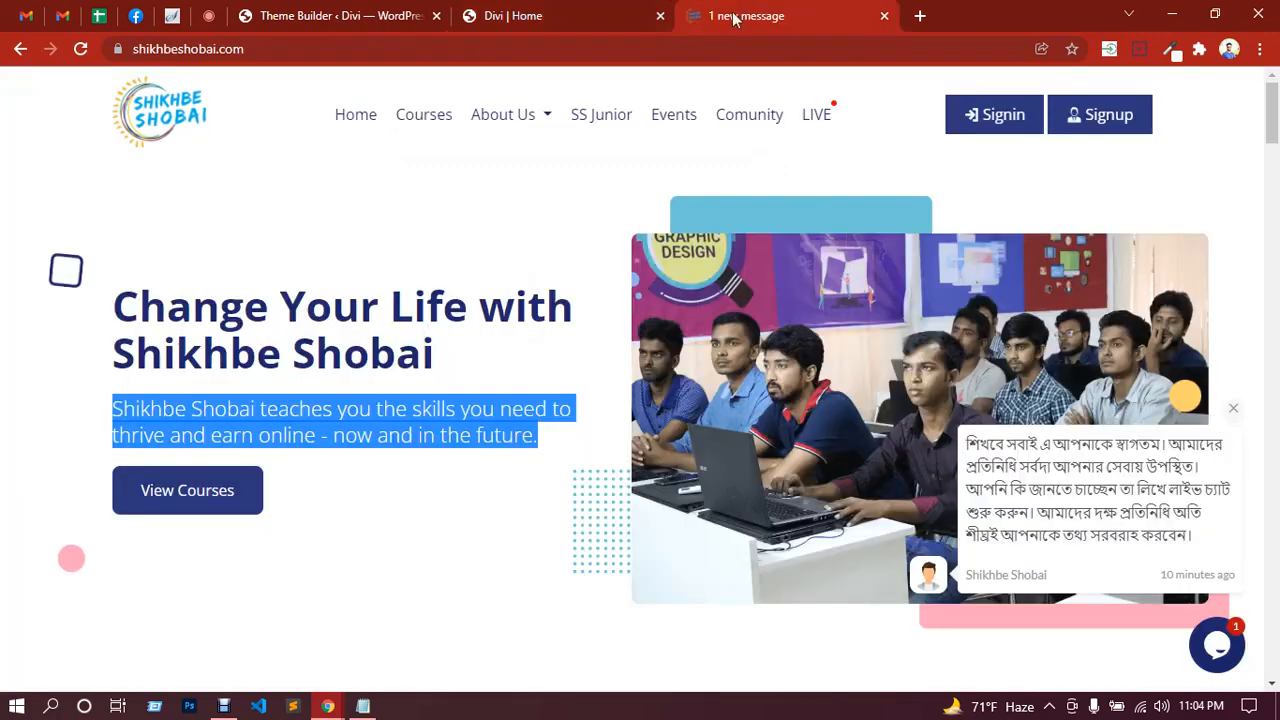
click(535, 16)
scroll(425, 277, up, 2)
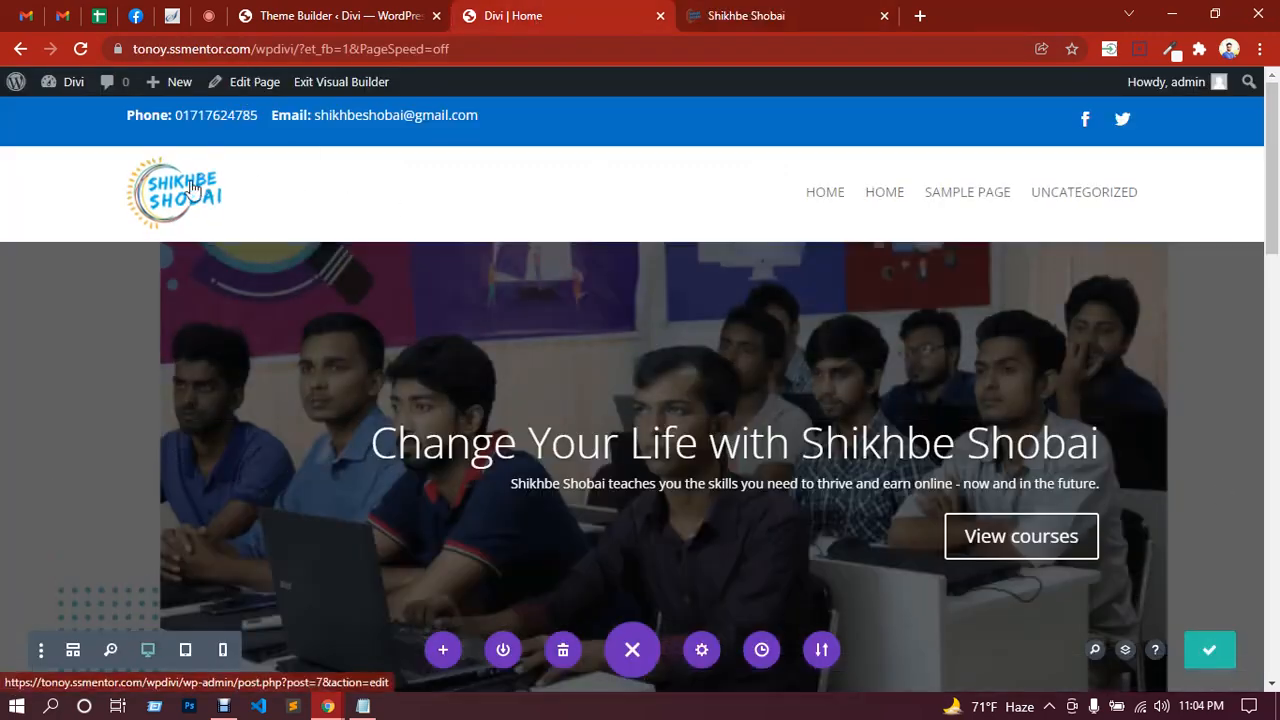
middle_click(185, 200)
click(655, 20)
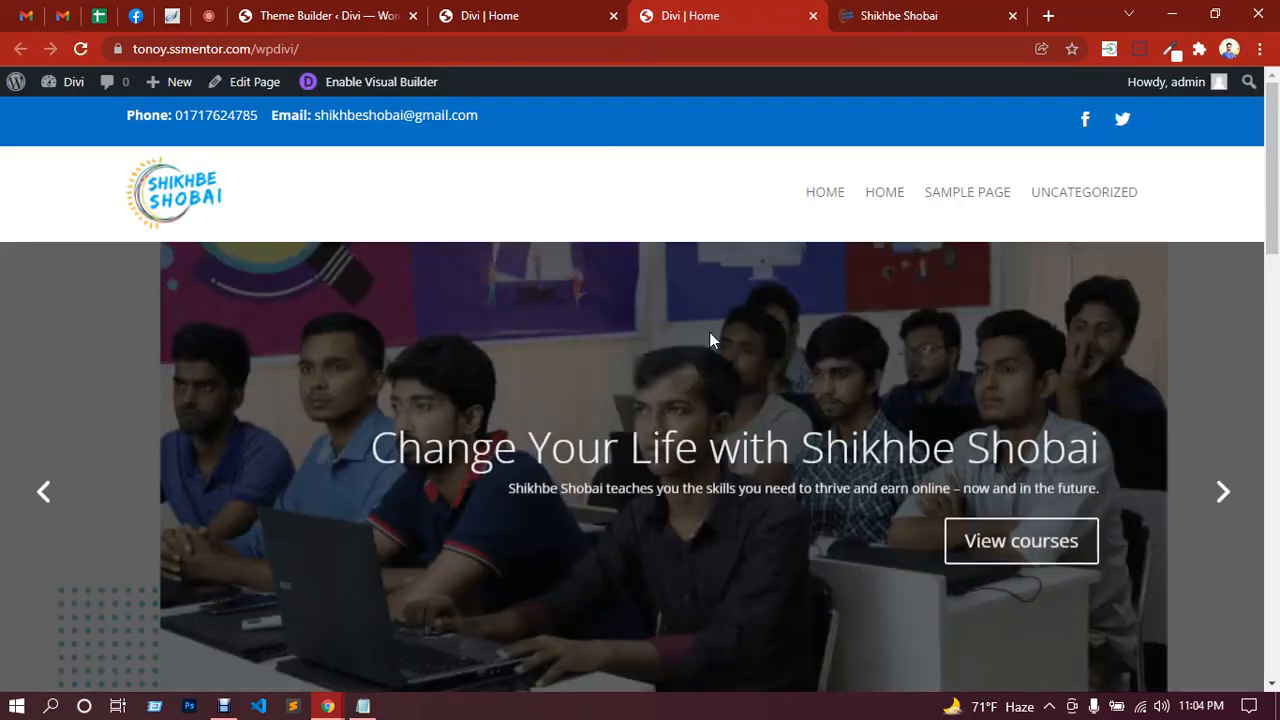
scroll(760, 345, down, 1)
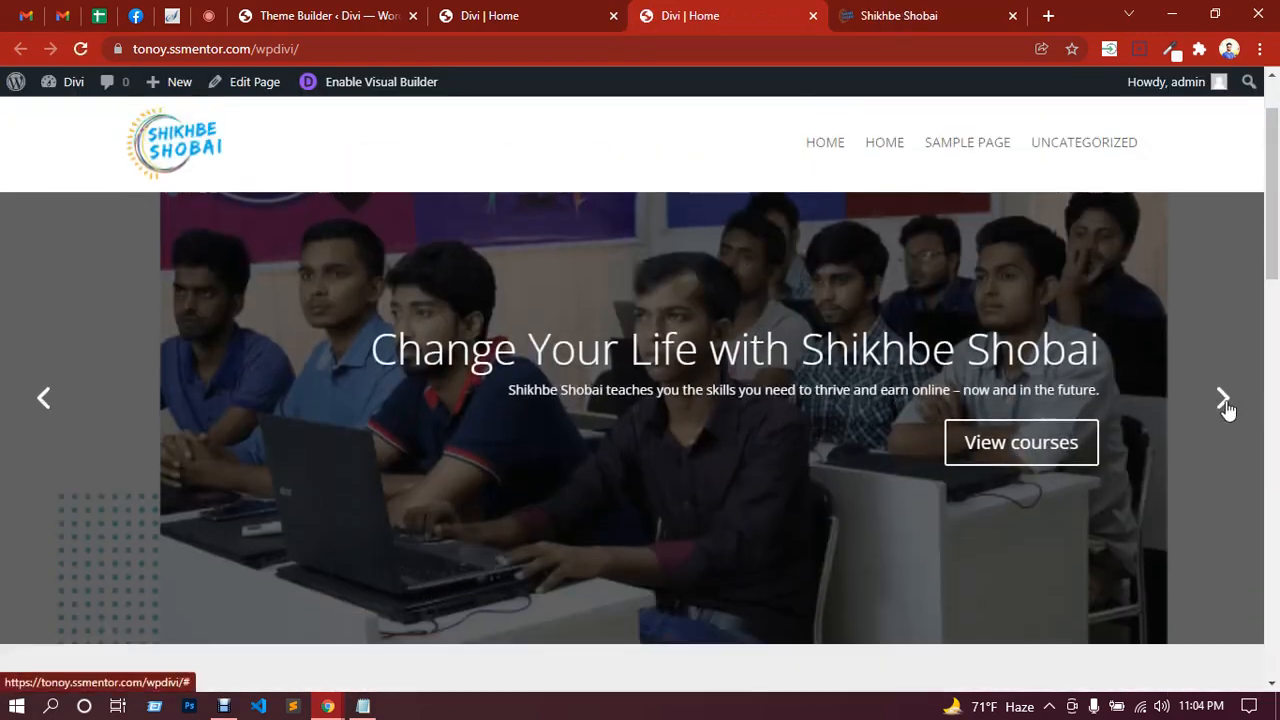
click(1225, 403)
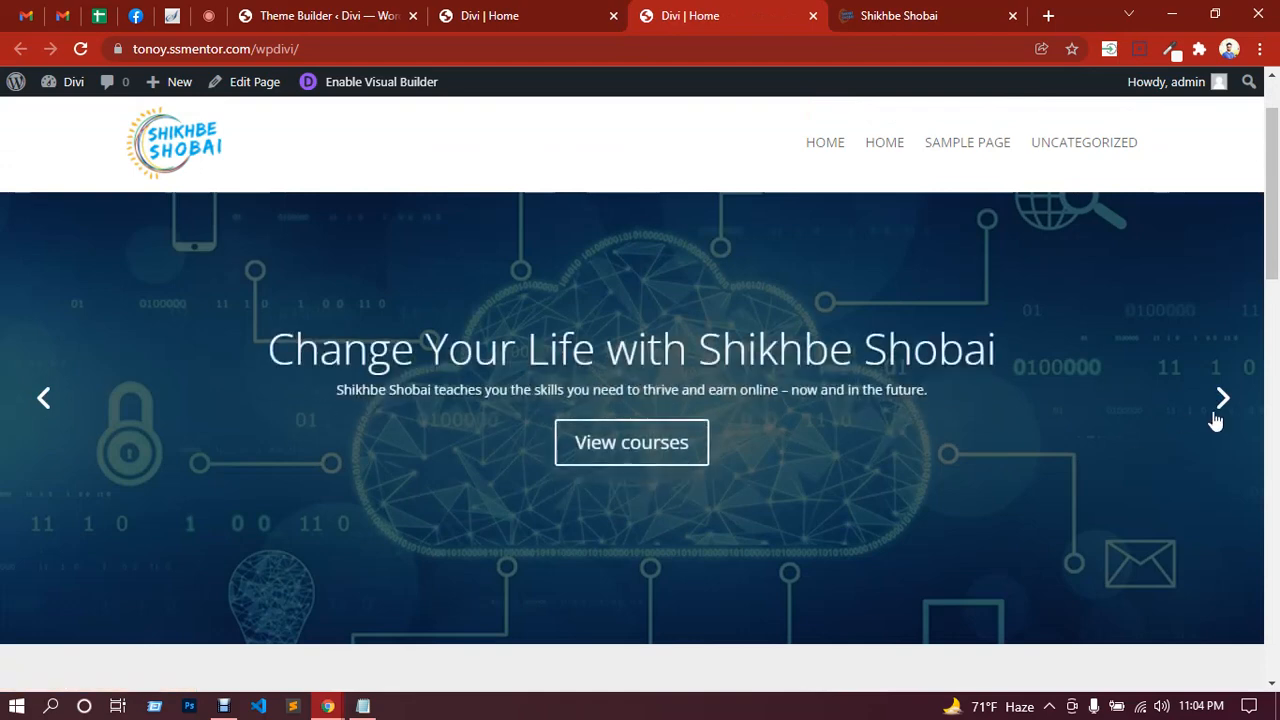
click(1222, 400)
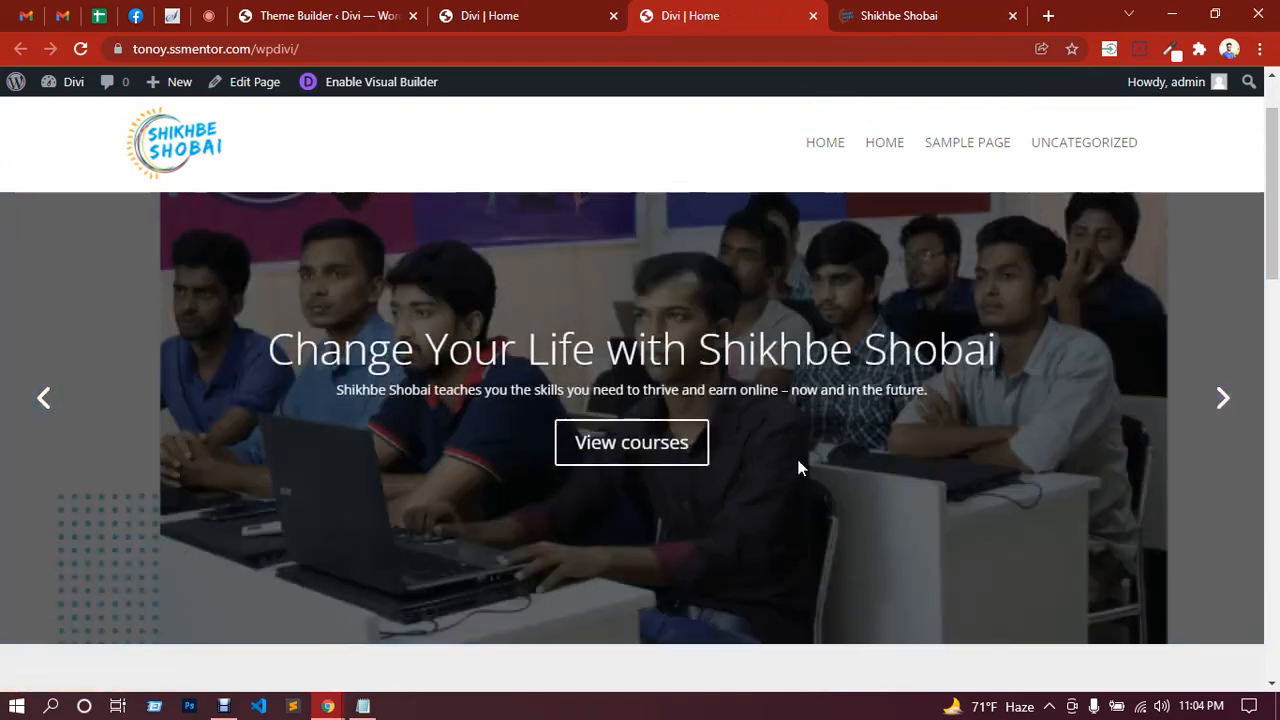
scroll(797, 460, down, 6)
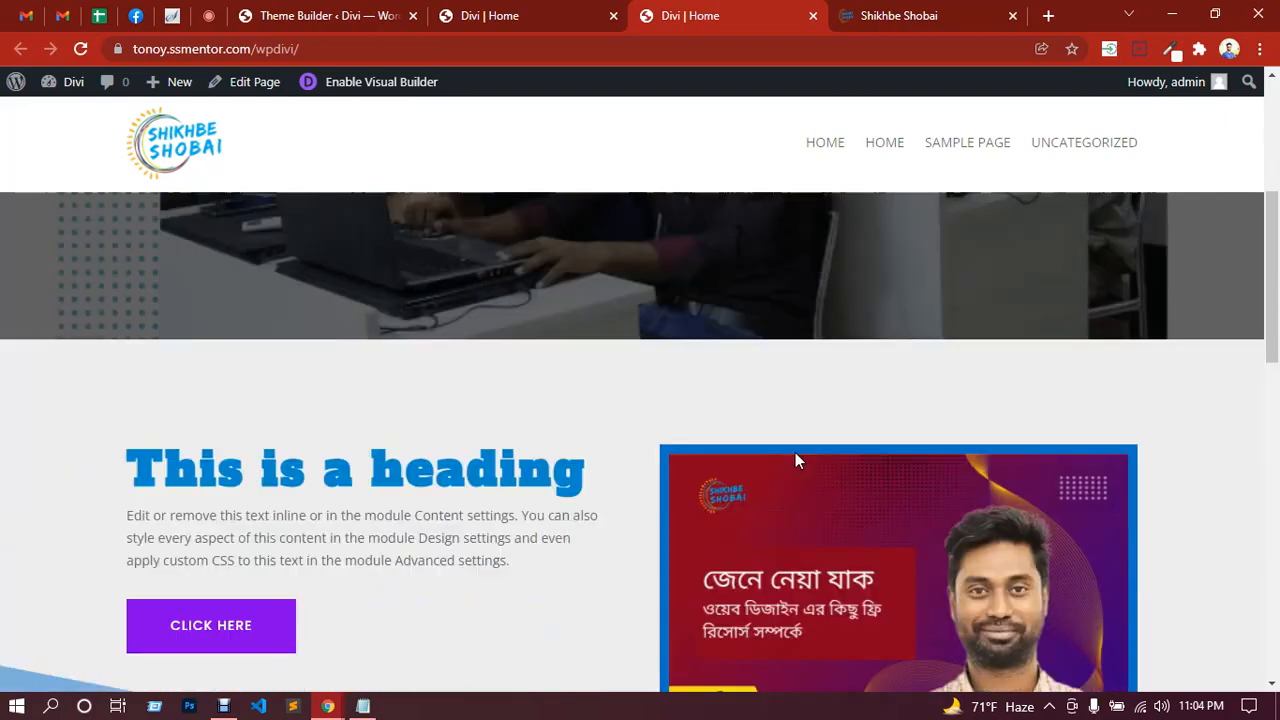
scroll(795, 456, down, 2)
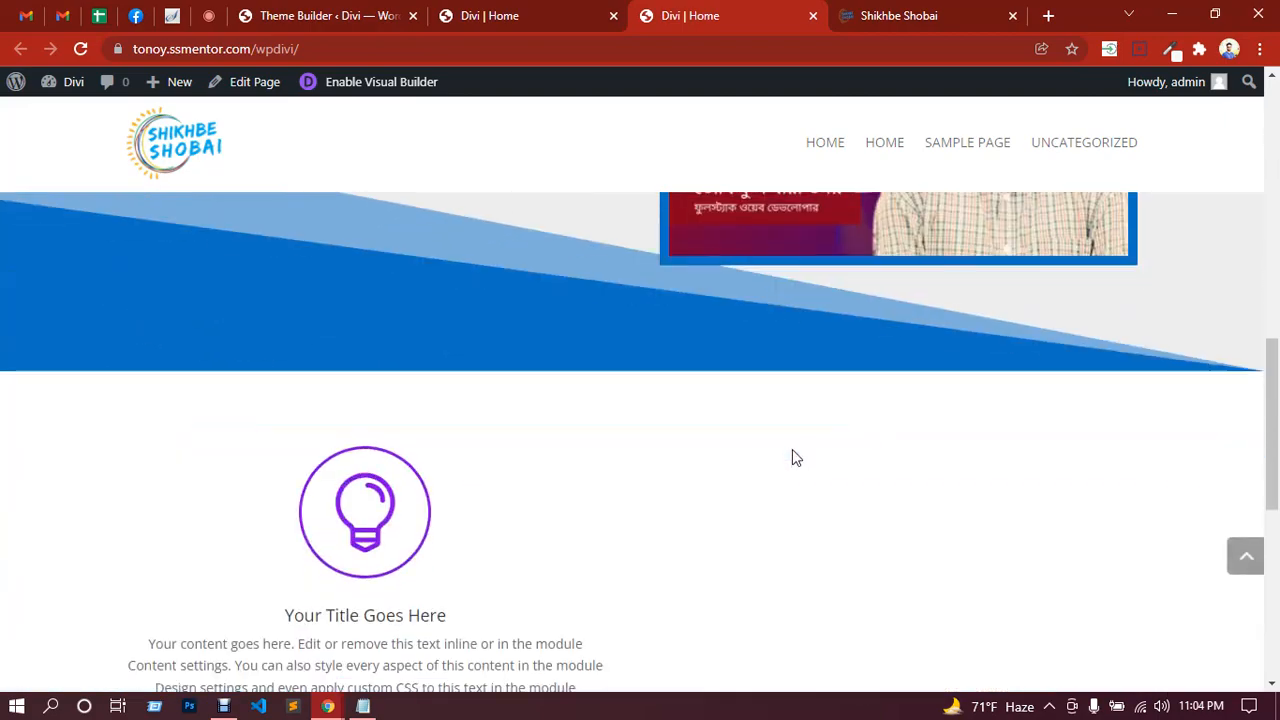
Step: Compare with the reference site's three stat cards, then return to the Divi | Home tab
click(914, 17)
scroll(591, 314, down, 5)
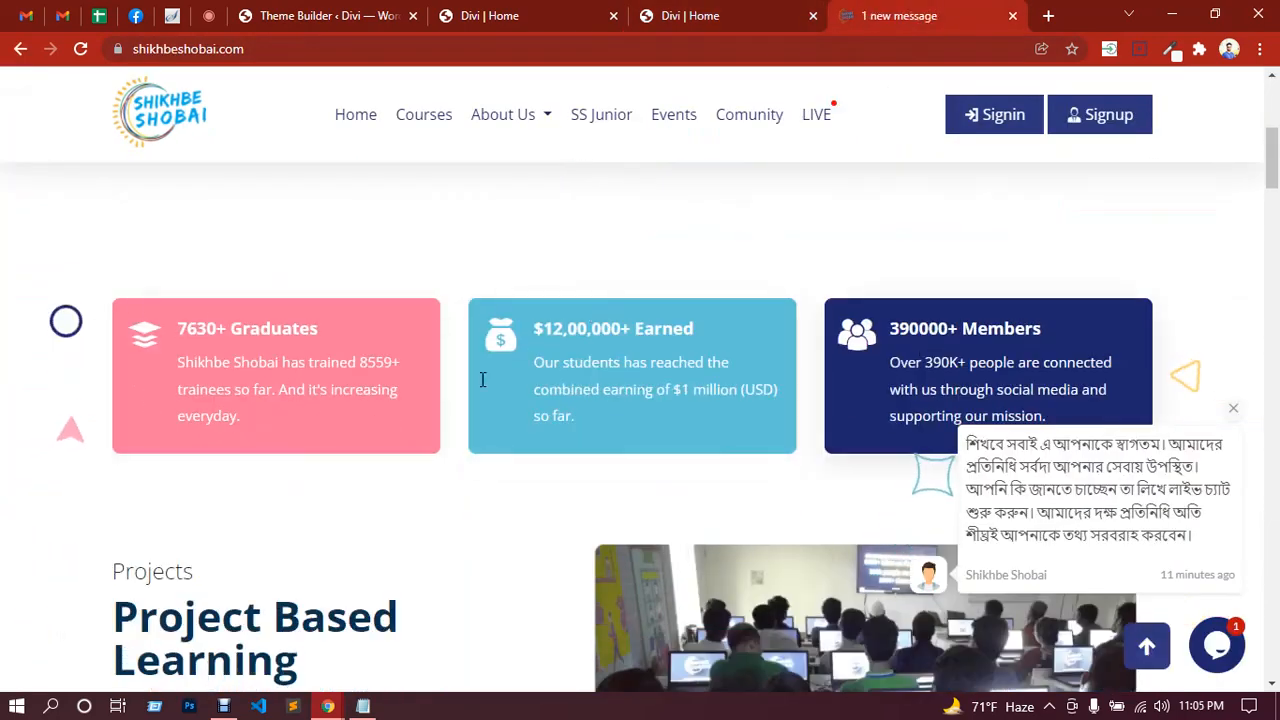
click(684, 16)
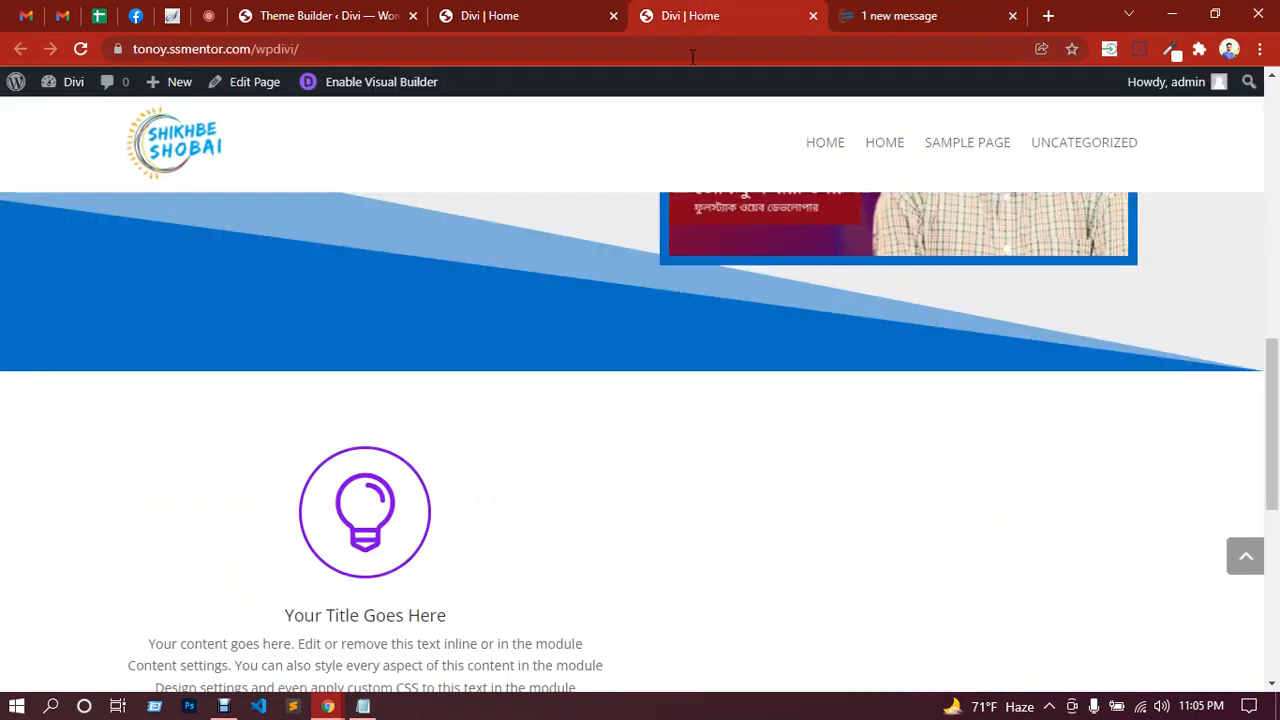
Step: Delete the lightbulb icon section from the homepage
click(542, 9)
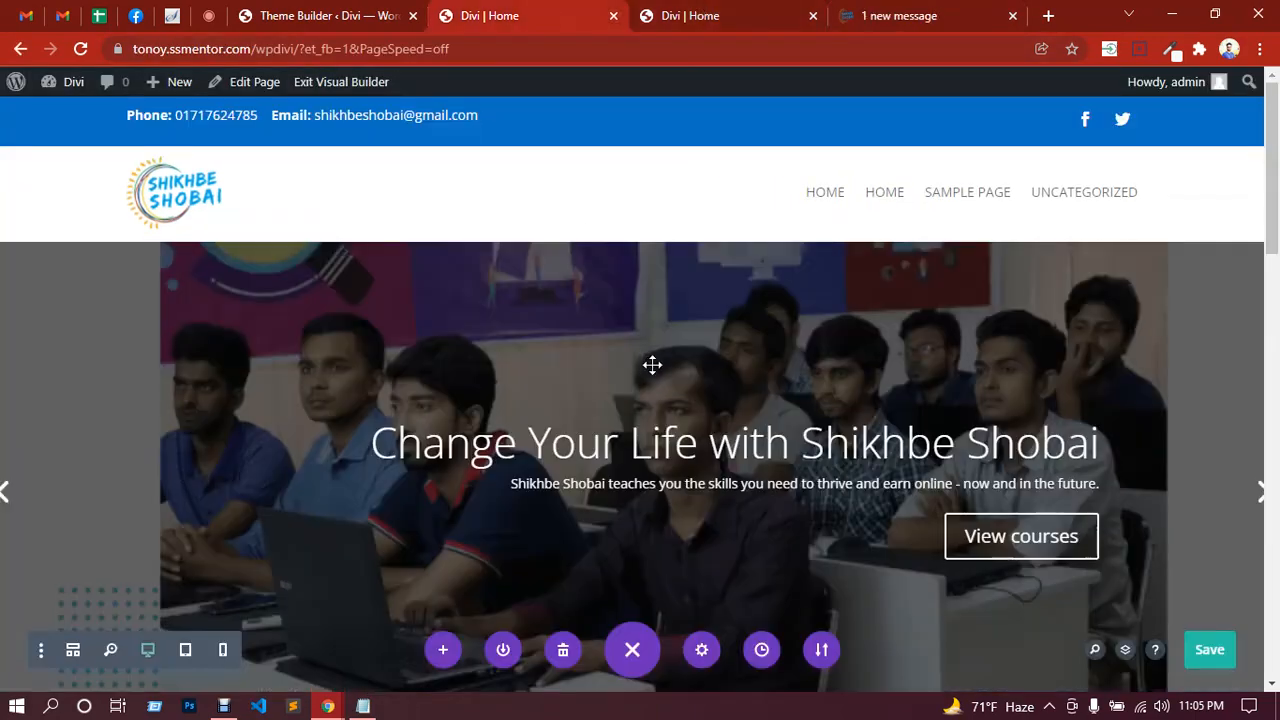
scroll(651, 366, down, 5)
scroll(652, 360, down, 2)
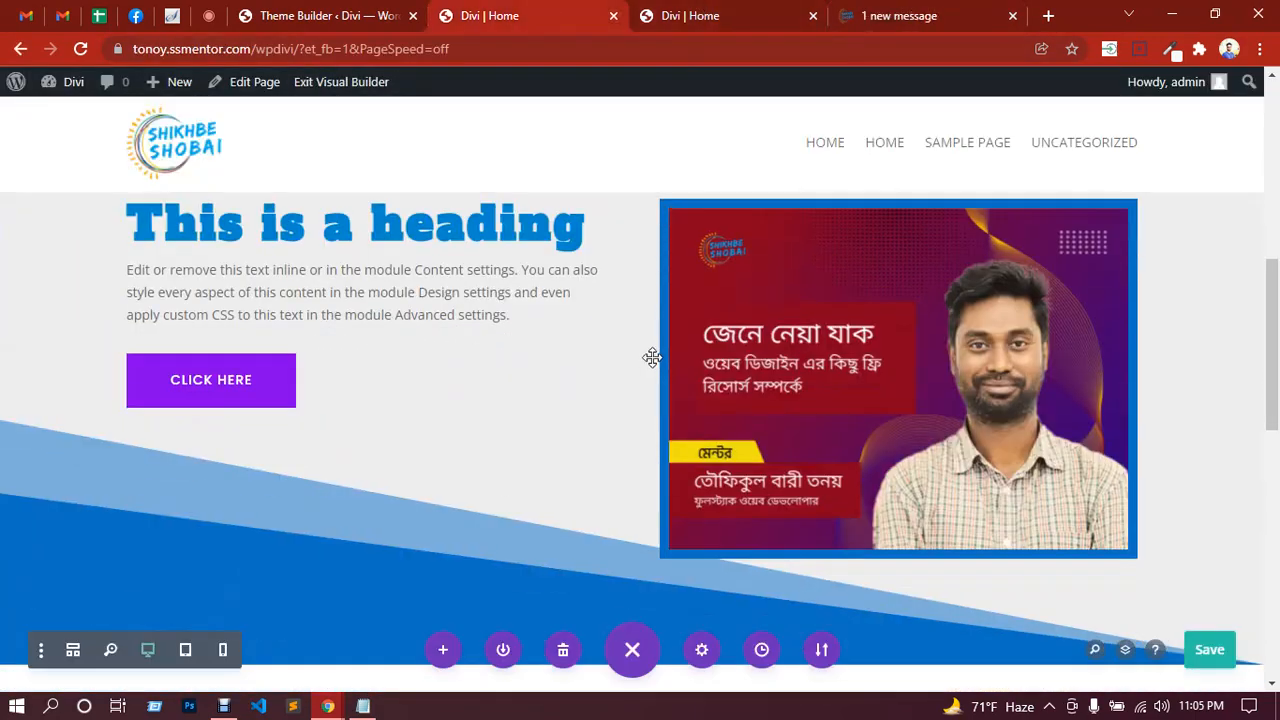
scroll(652, 358, down, 3)
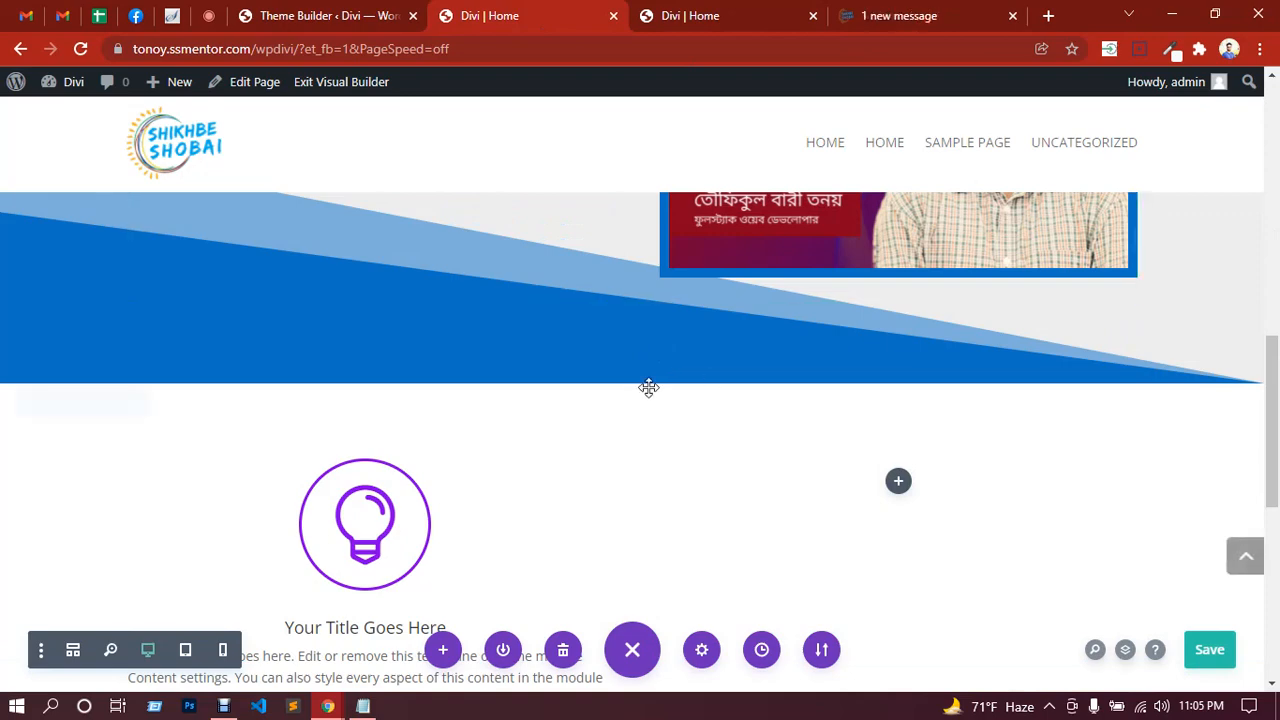
click(127, 401)
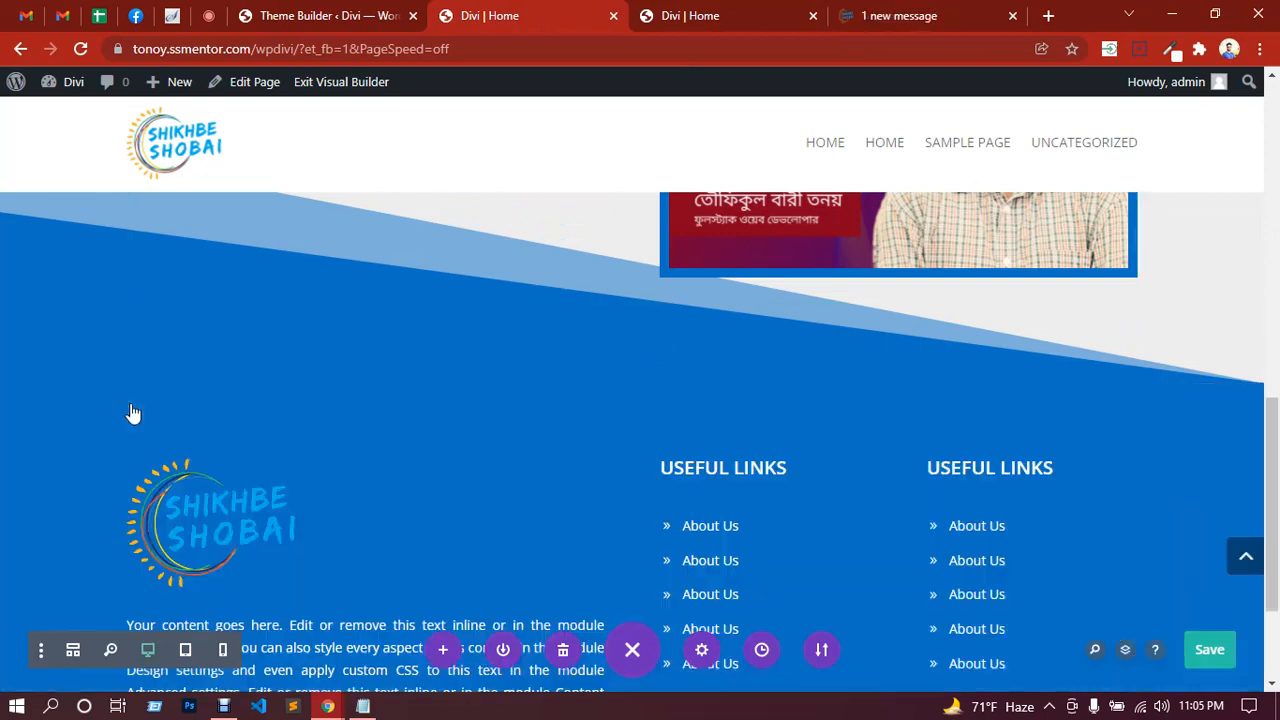
scroll(650, 380, up, 1)
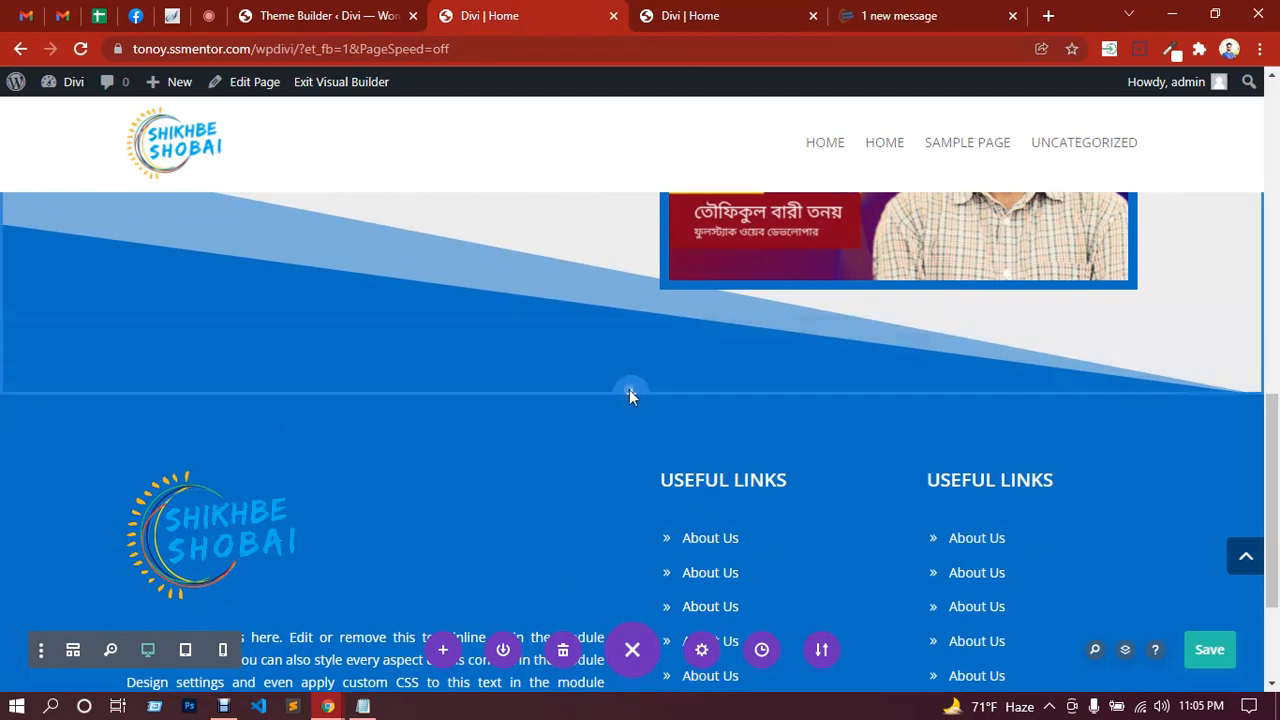
Step: Insert a Regular section with a three-column row and browse the module list for its first column
click(630, 391)
click(545, 341)
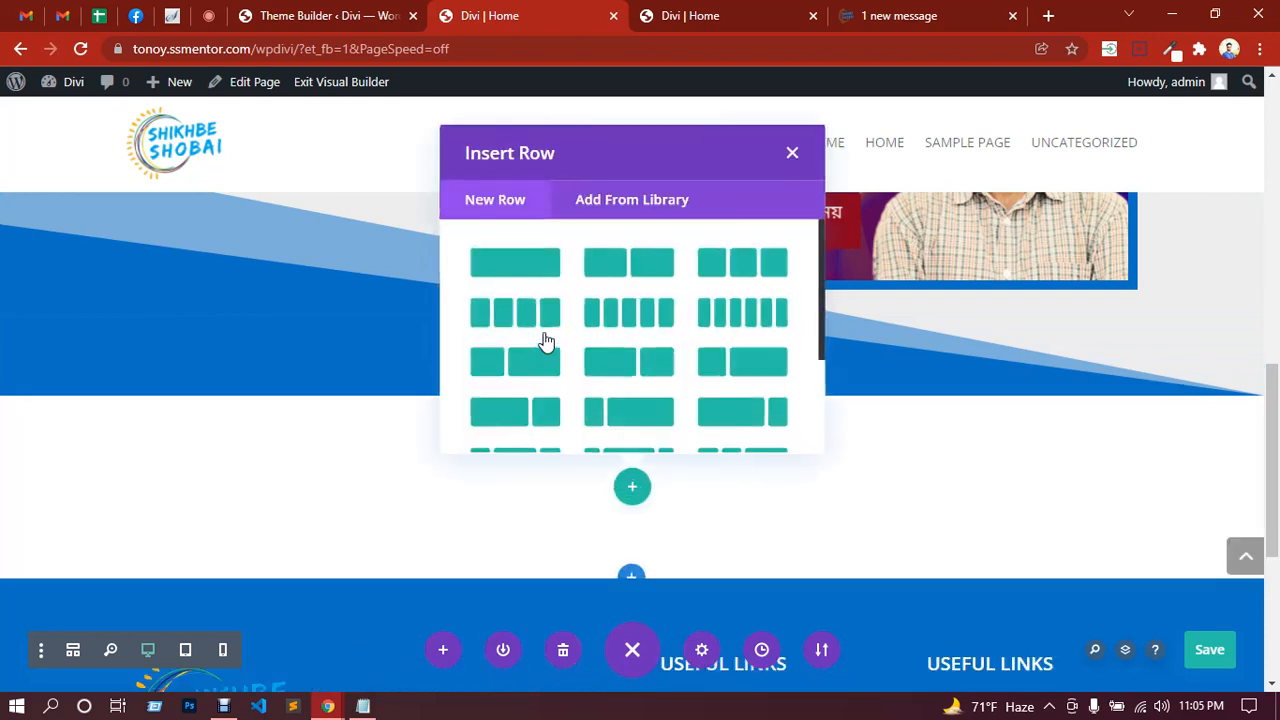
click(755, 280)
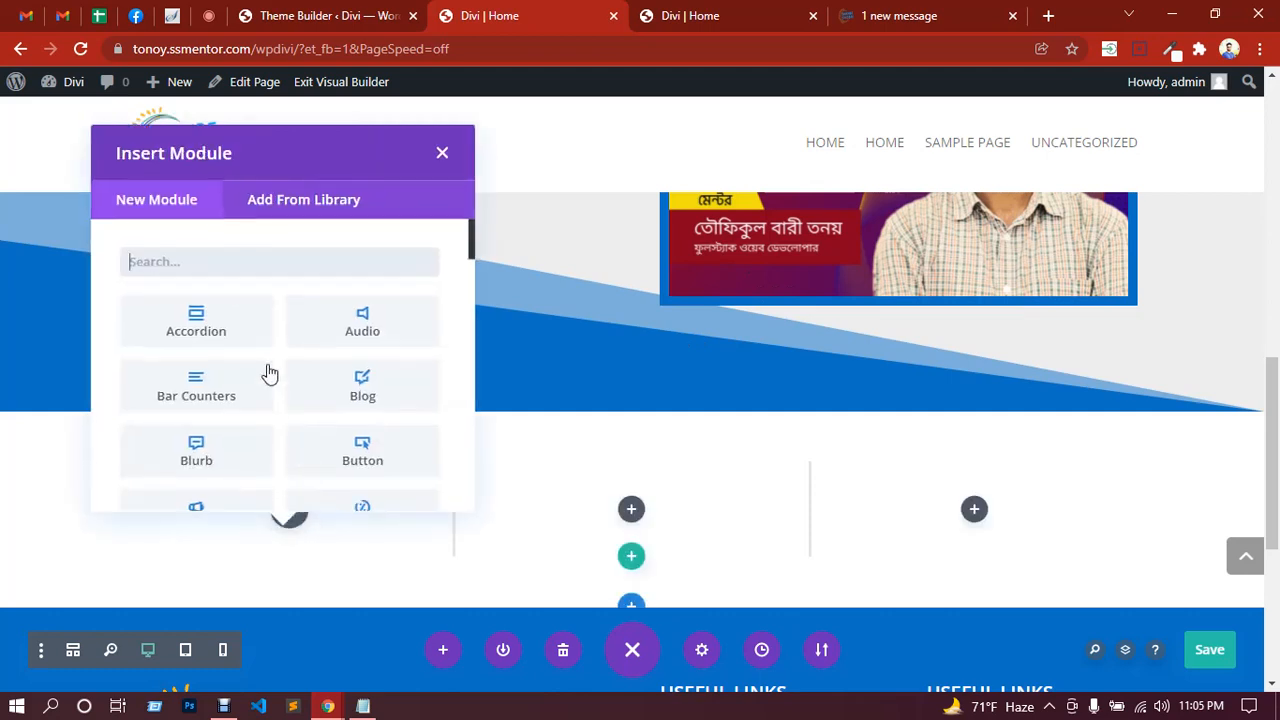
scroll(236, 415, down, 1)
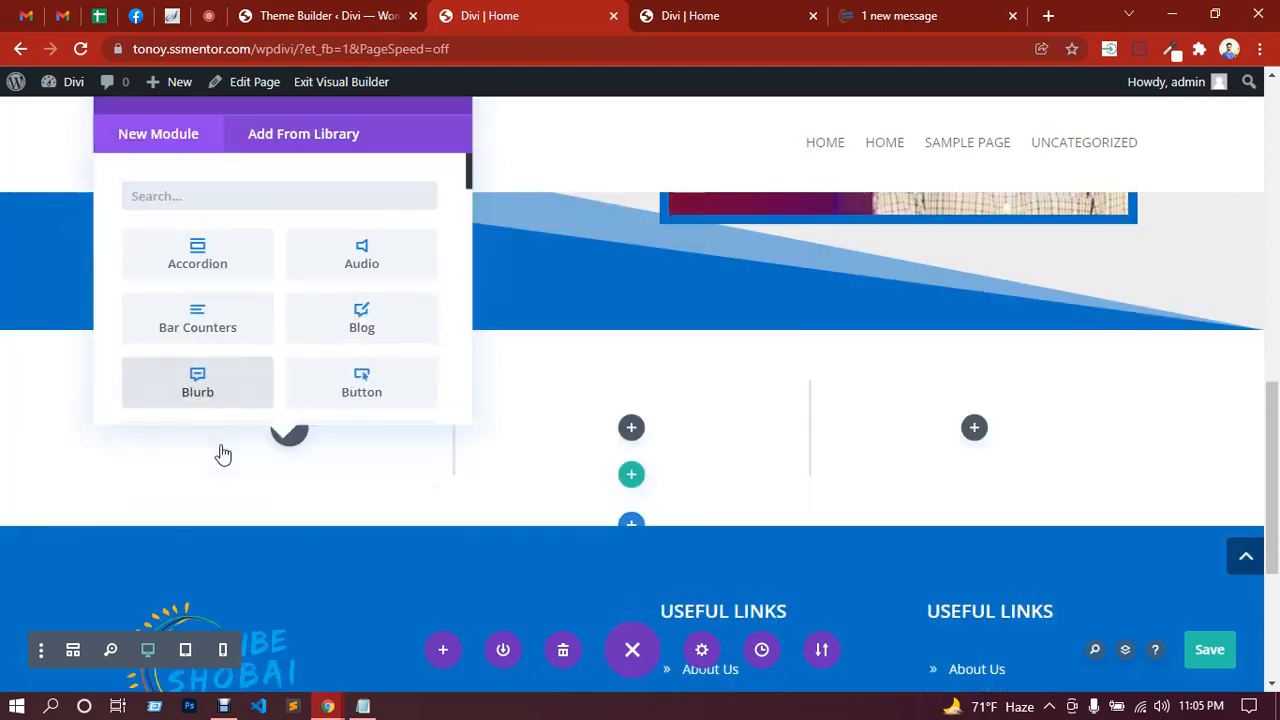
scroll(224, 370, down, 1)
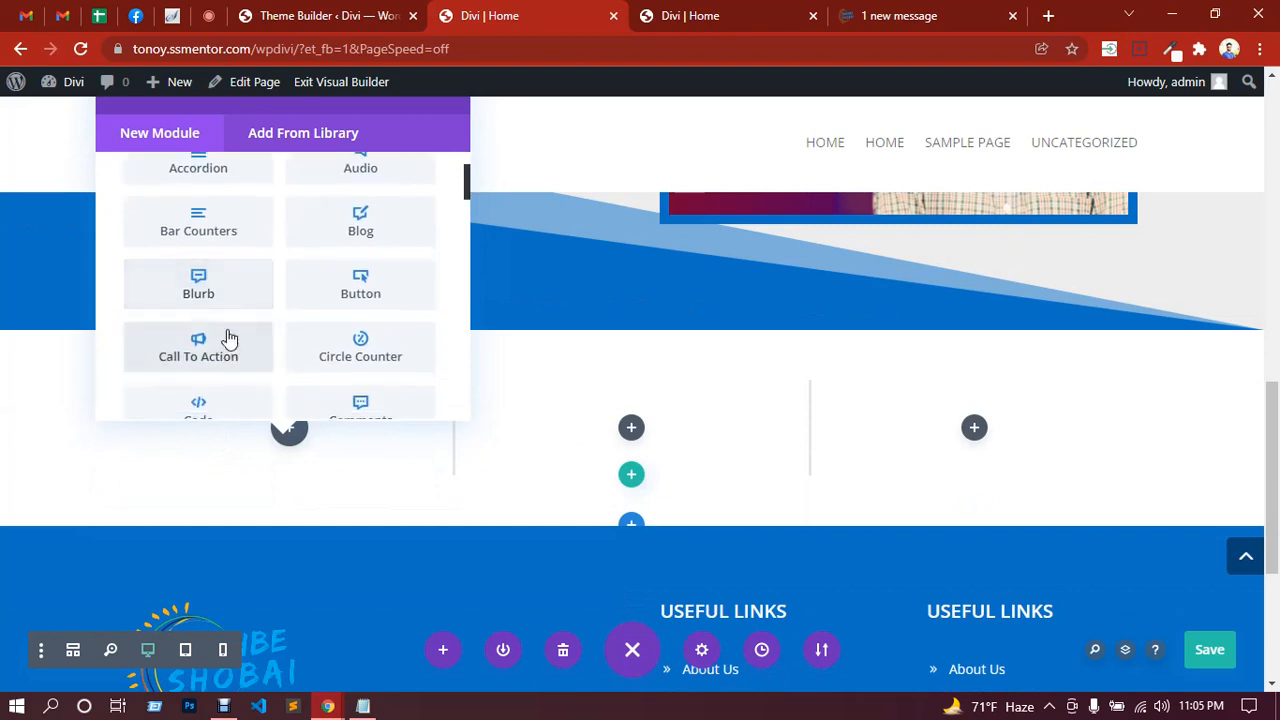
scroll(217, 294, down, 1)
scroll(206, 200, down, 5)
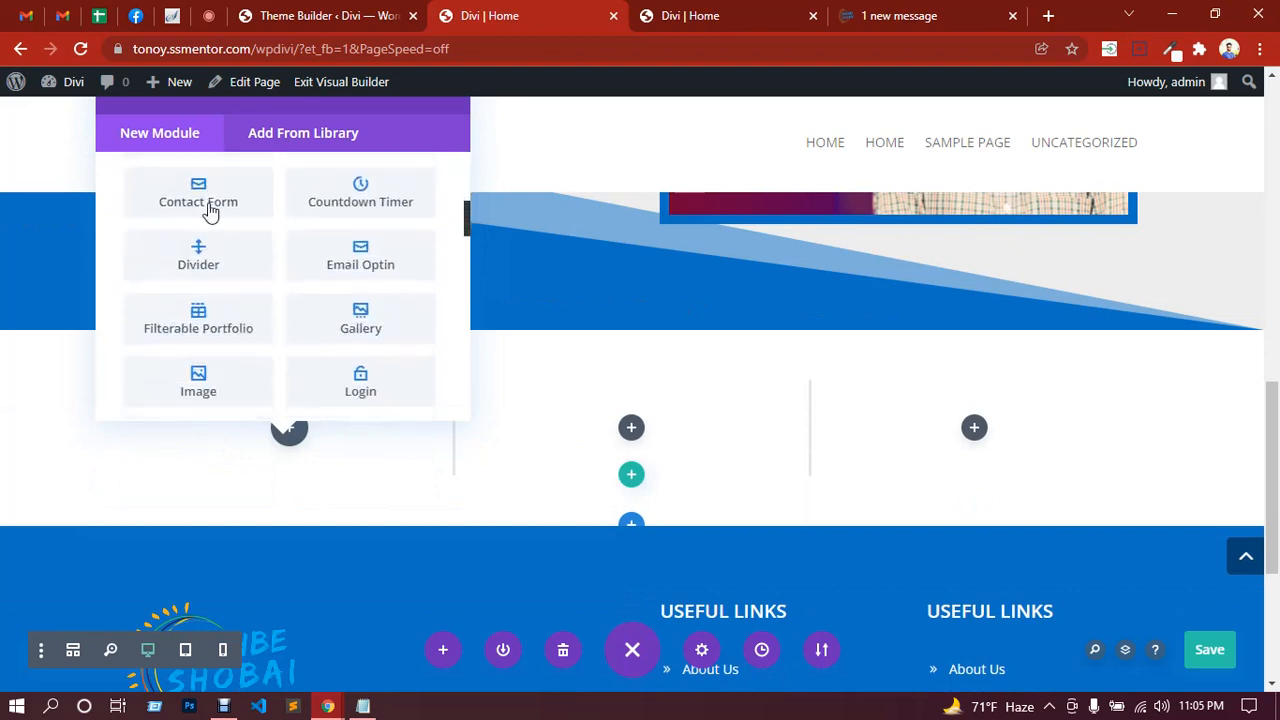
scroll(251, 302, down, 3)
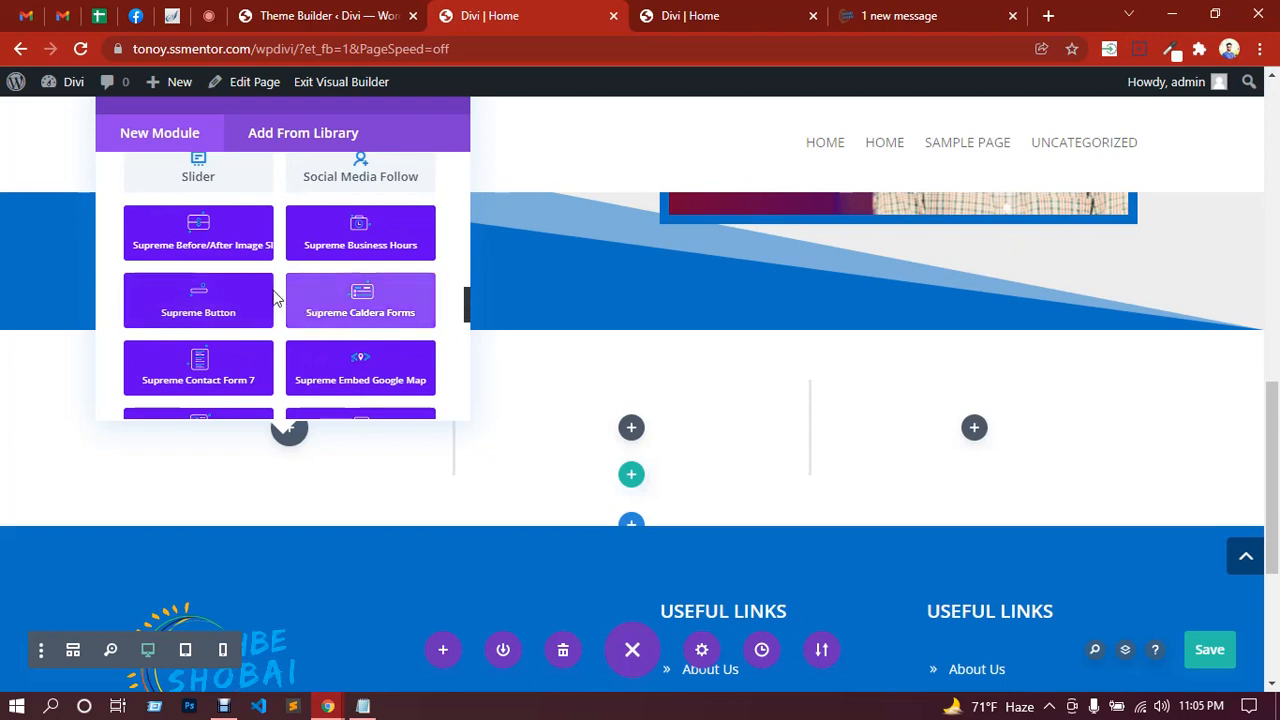
scroll(274, 294, down, 1)
scroll(274, 298, down, 2)
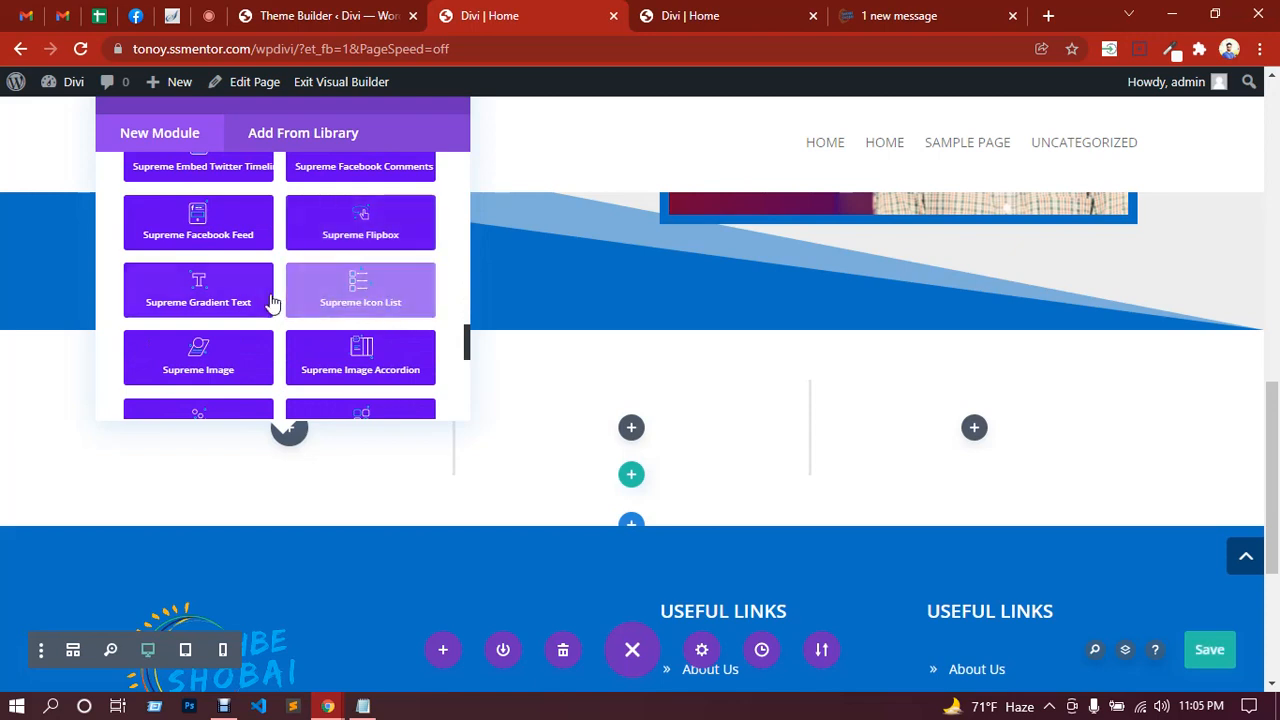
scroll(235, 305, down, 1)
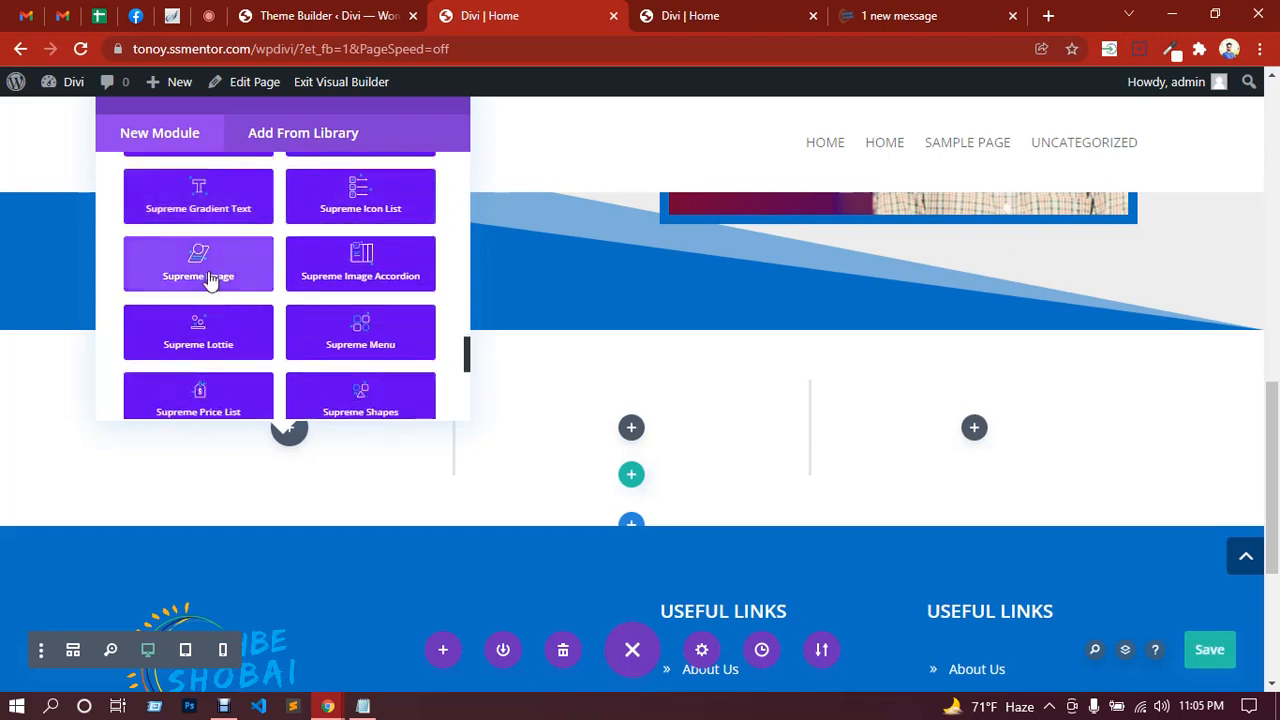
scroll(335, 275, down, 1)
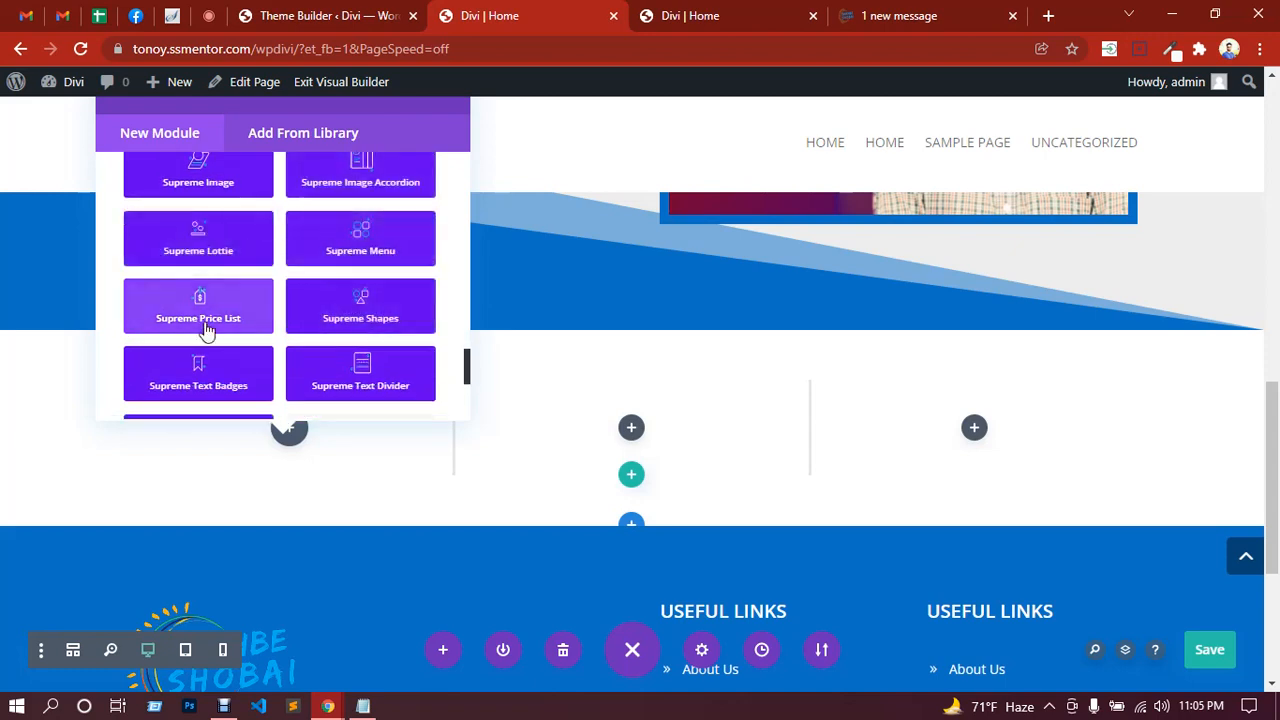
scroll(278, 340, down, 1)
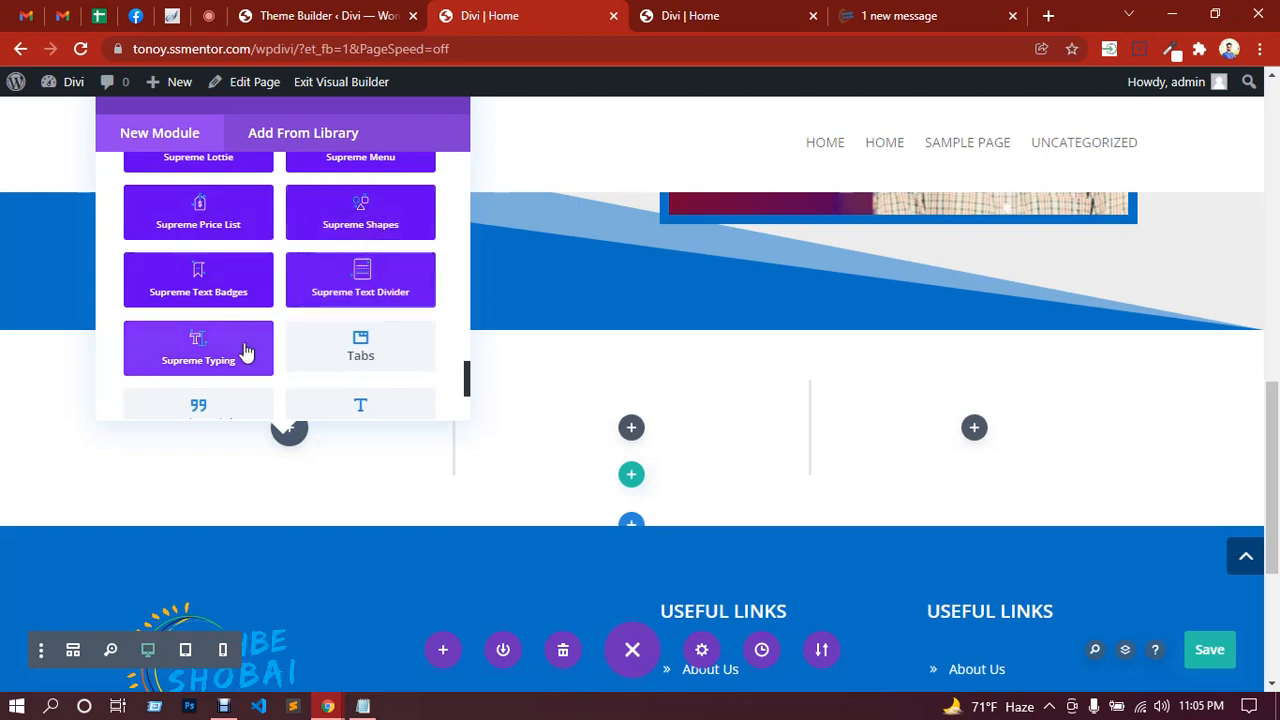
scroll(277, 337, down, 1)
scroll(270, 322, up, 8)
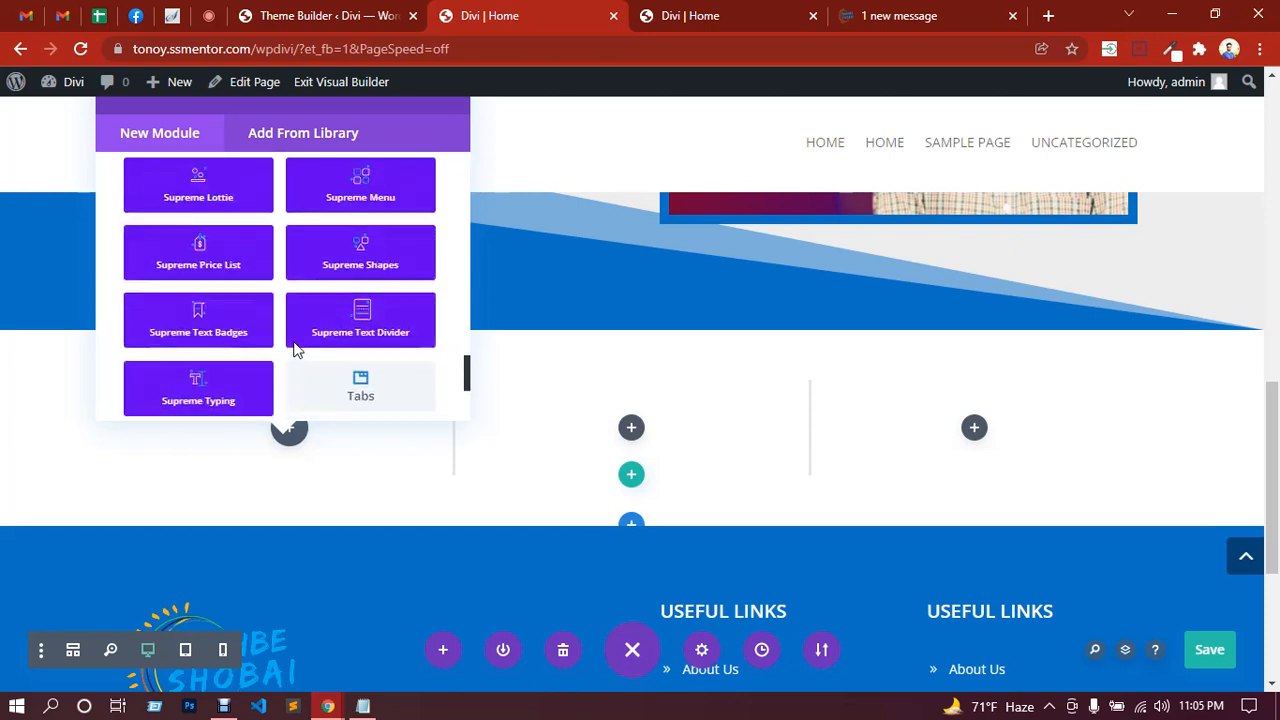
scroll(248, 316, down, 2)
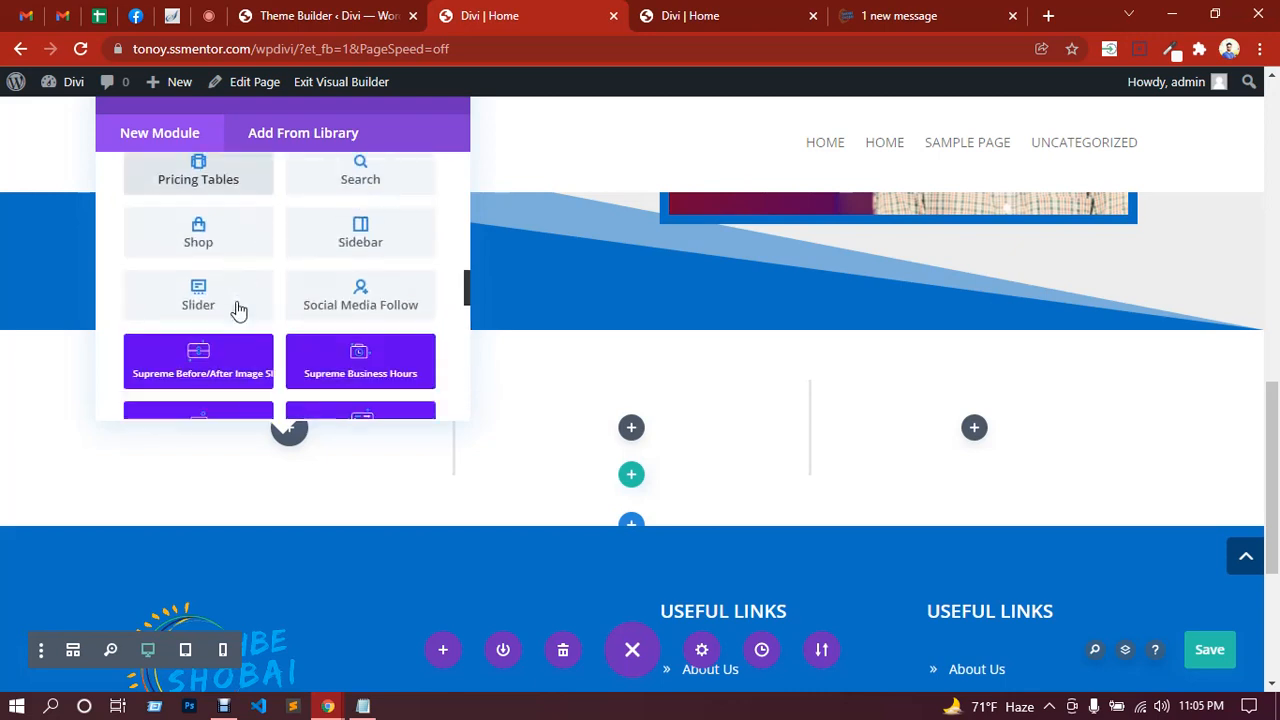
scroll(250, 320, up, 5)
scroll(249, 320, up, 8)
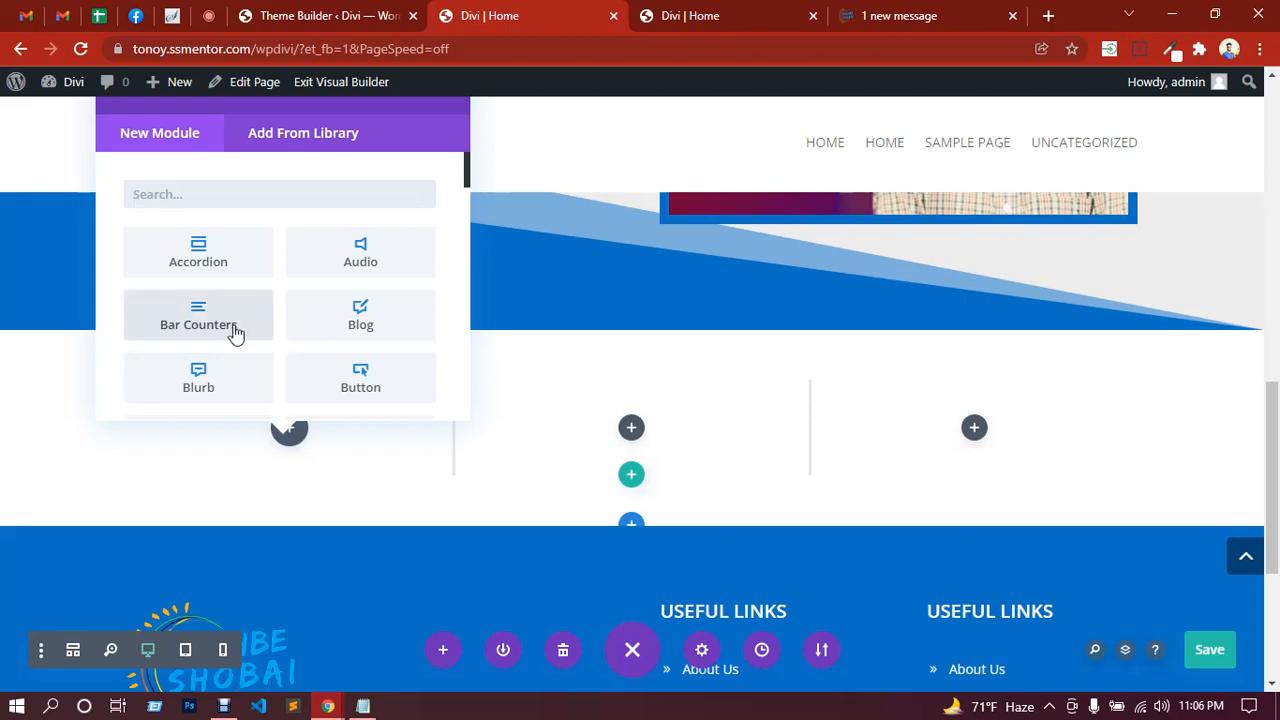
scroll(238, 312, down, 3)
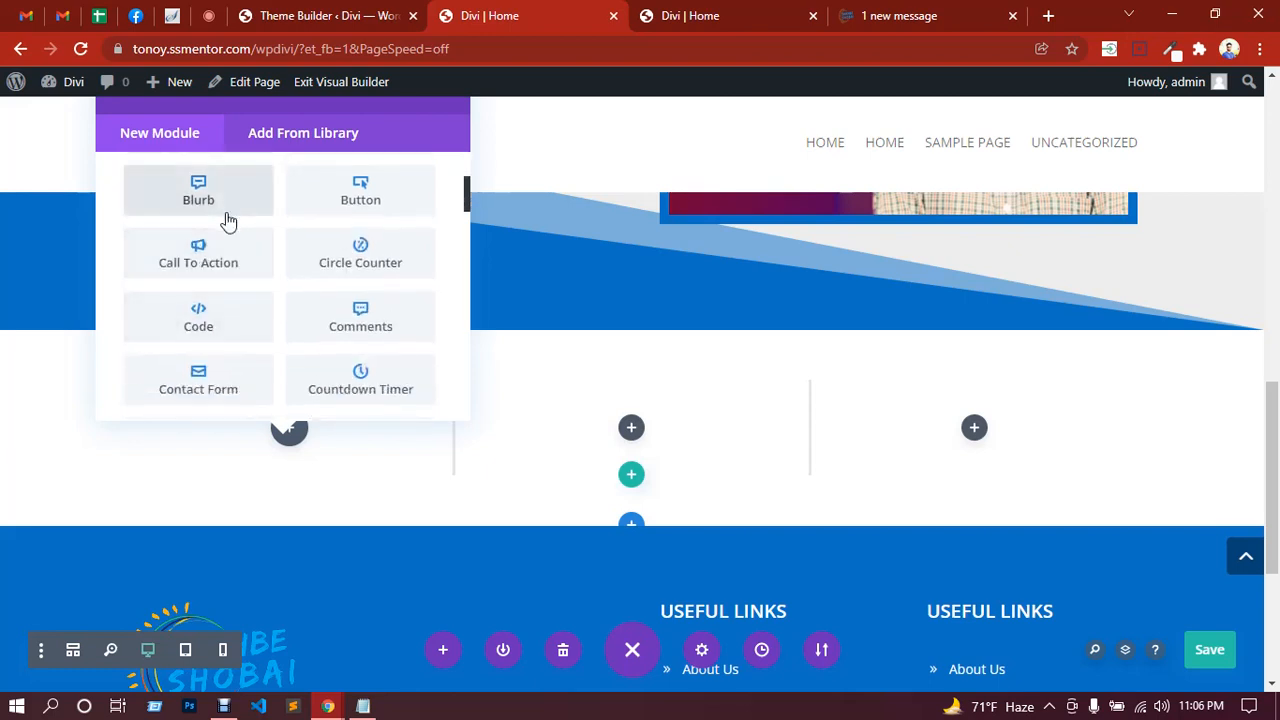
Step: Add a Blurb to the first column and paste '7630+ Graduates' as its title
click(227, 212)
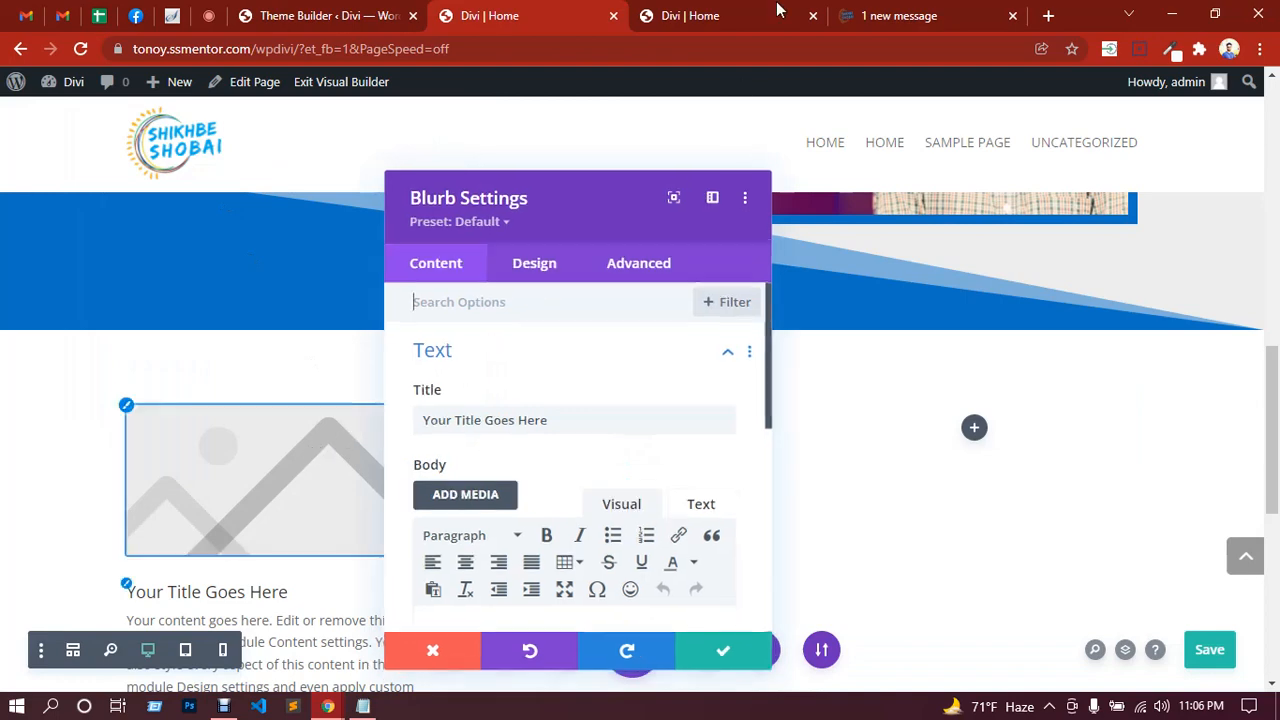
click(869, 12)
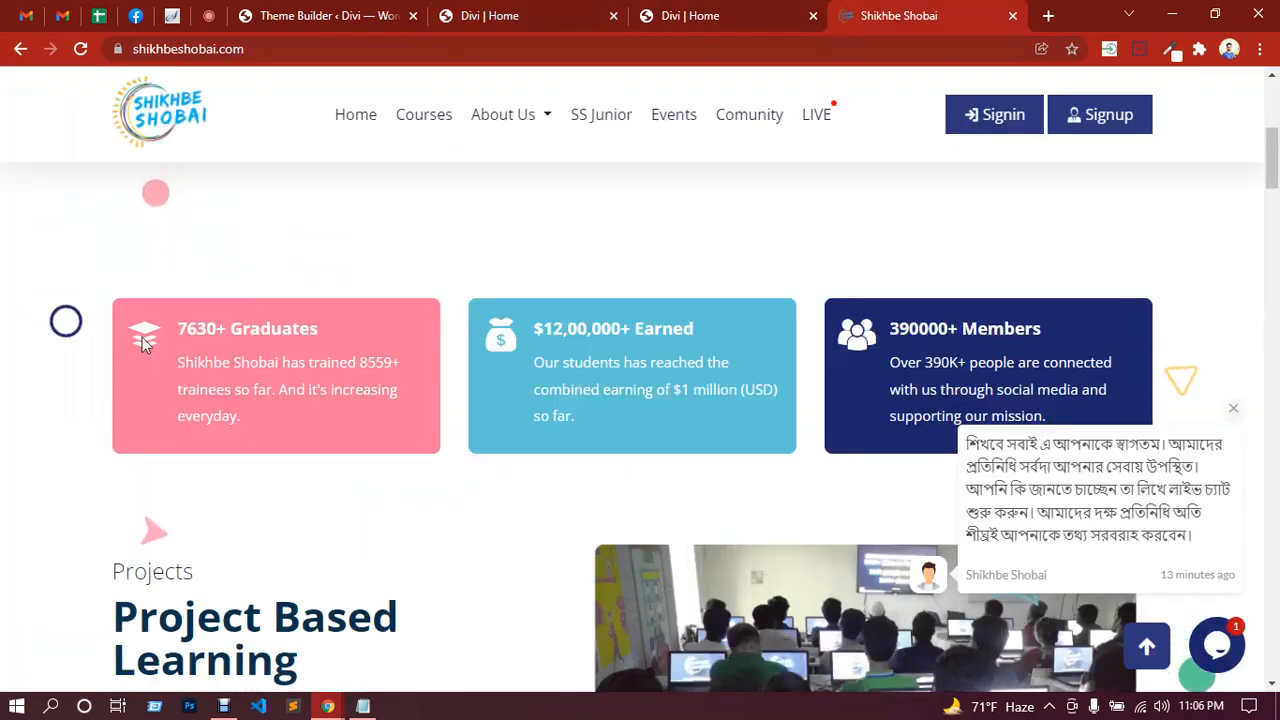
click(694, 16)
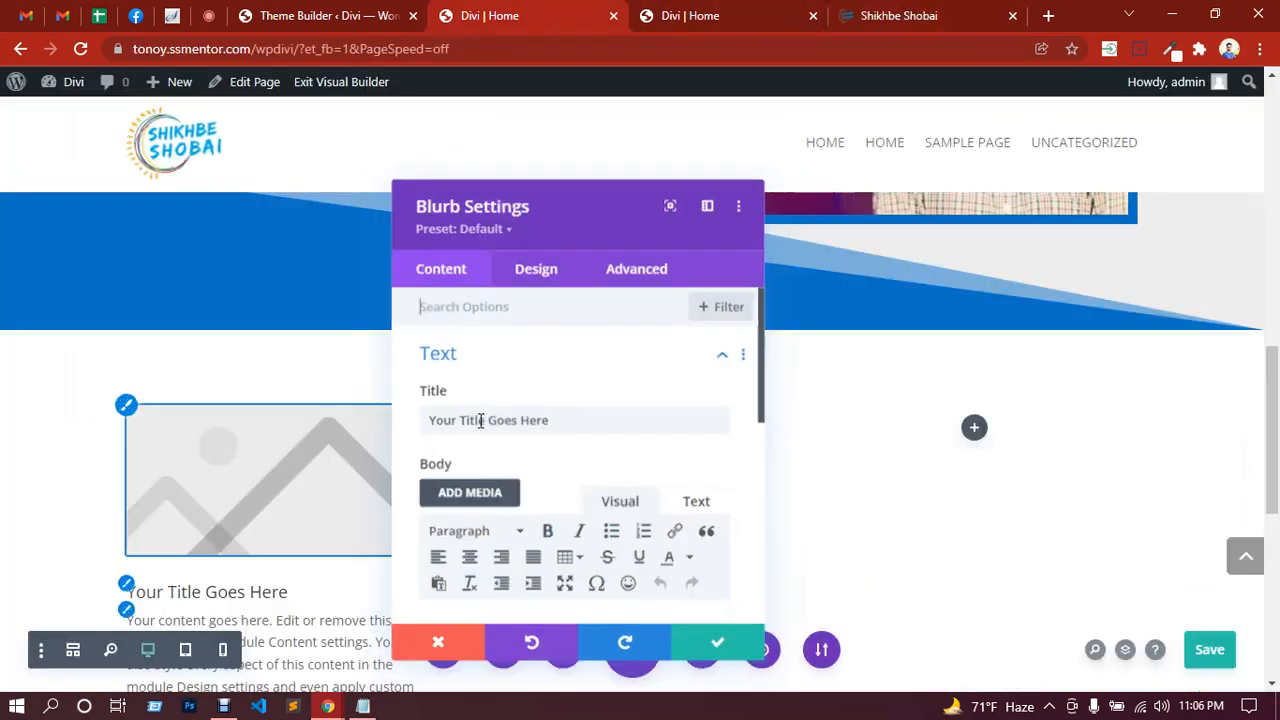
scroll(300, 402, down, 1)
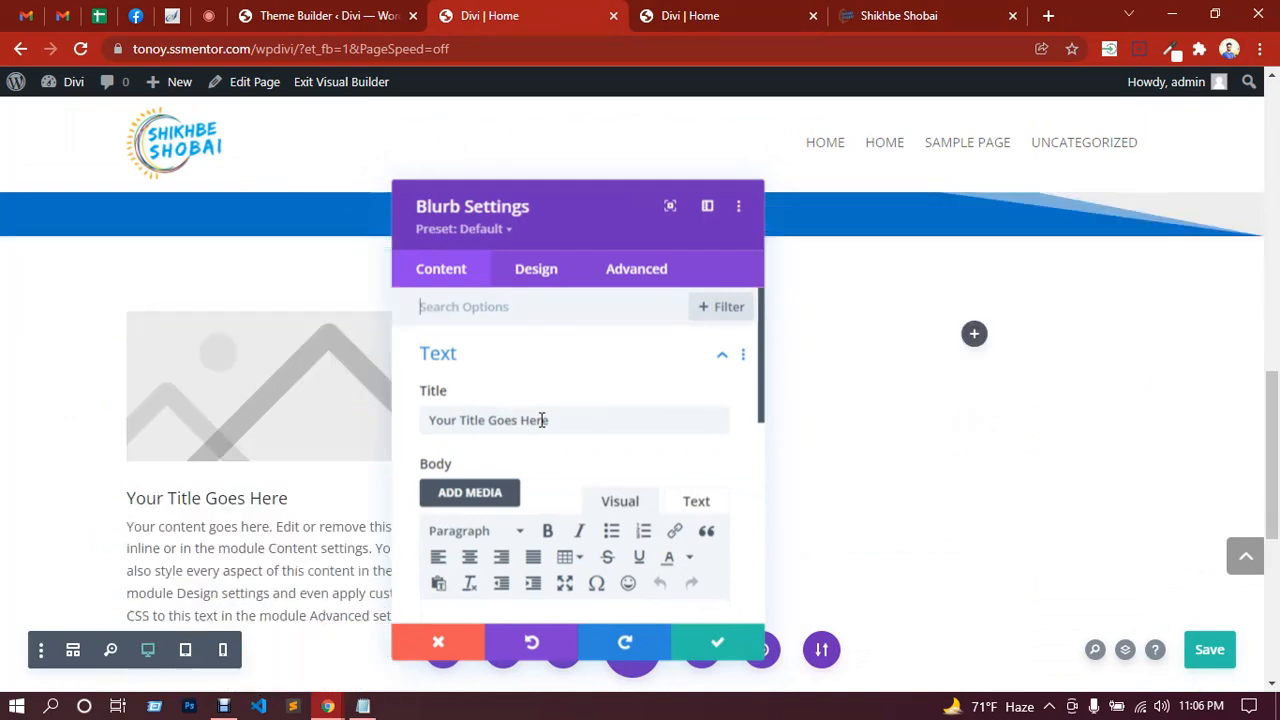
click(868, 12)
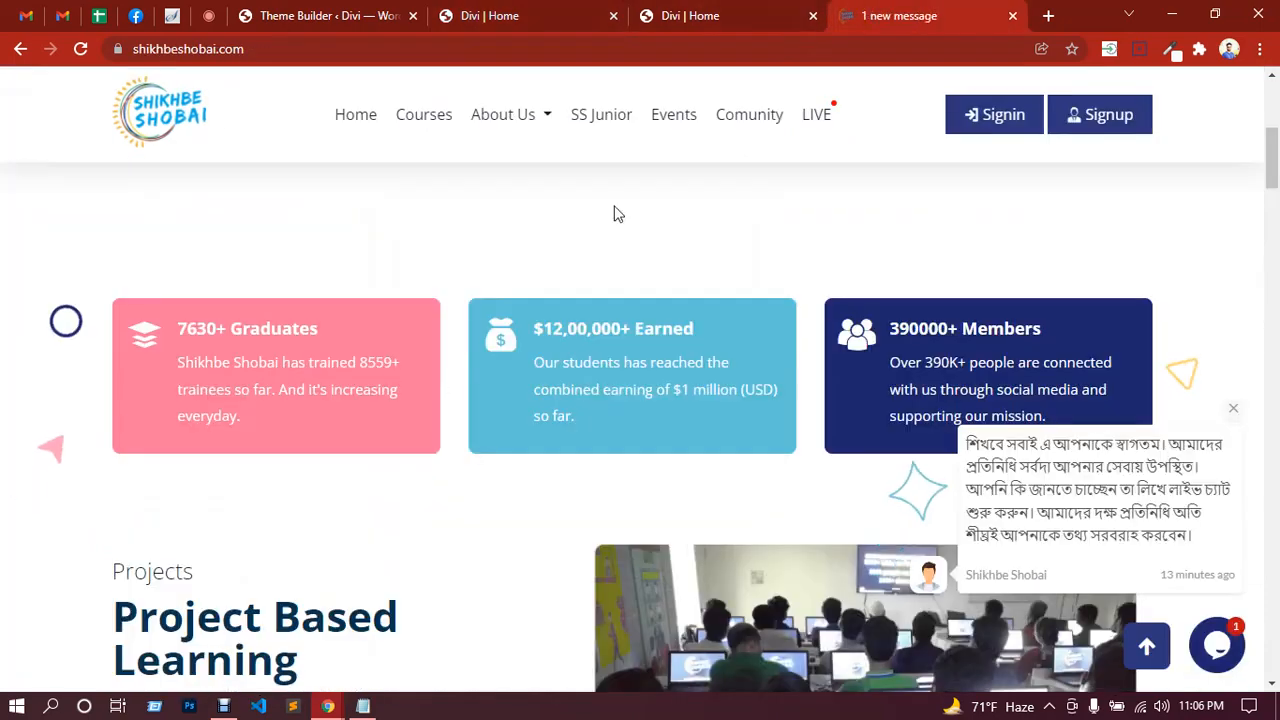
drag(318, 330, 180, 326)
key(ctrl+c)
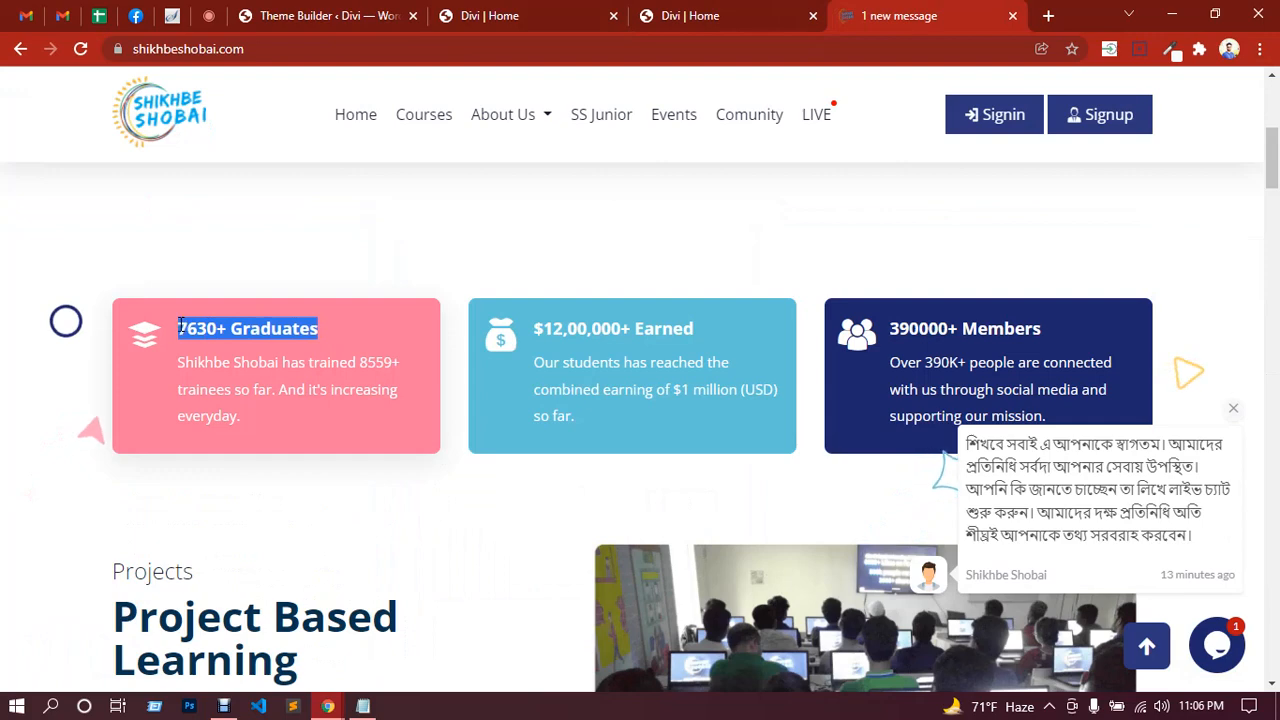
click(555, 13)
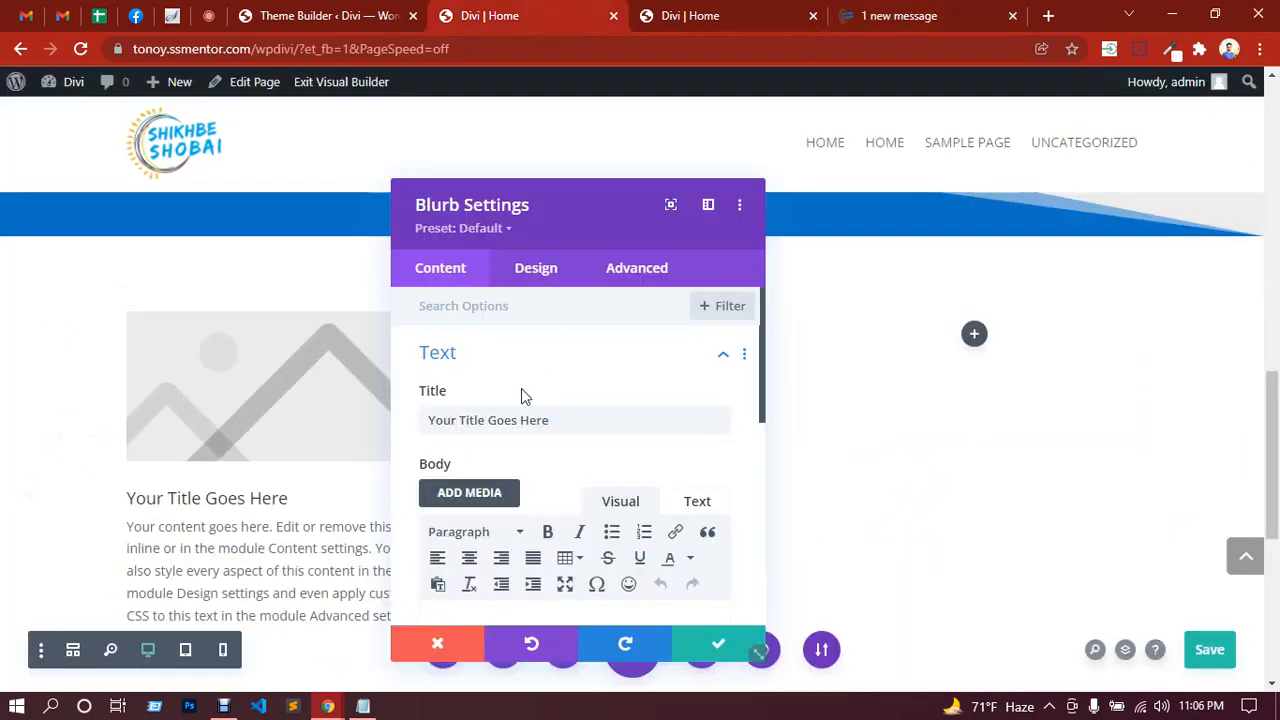
drag(548, 420, 430, 420)
key(ctrl+v)
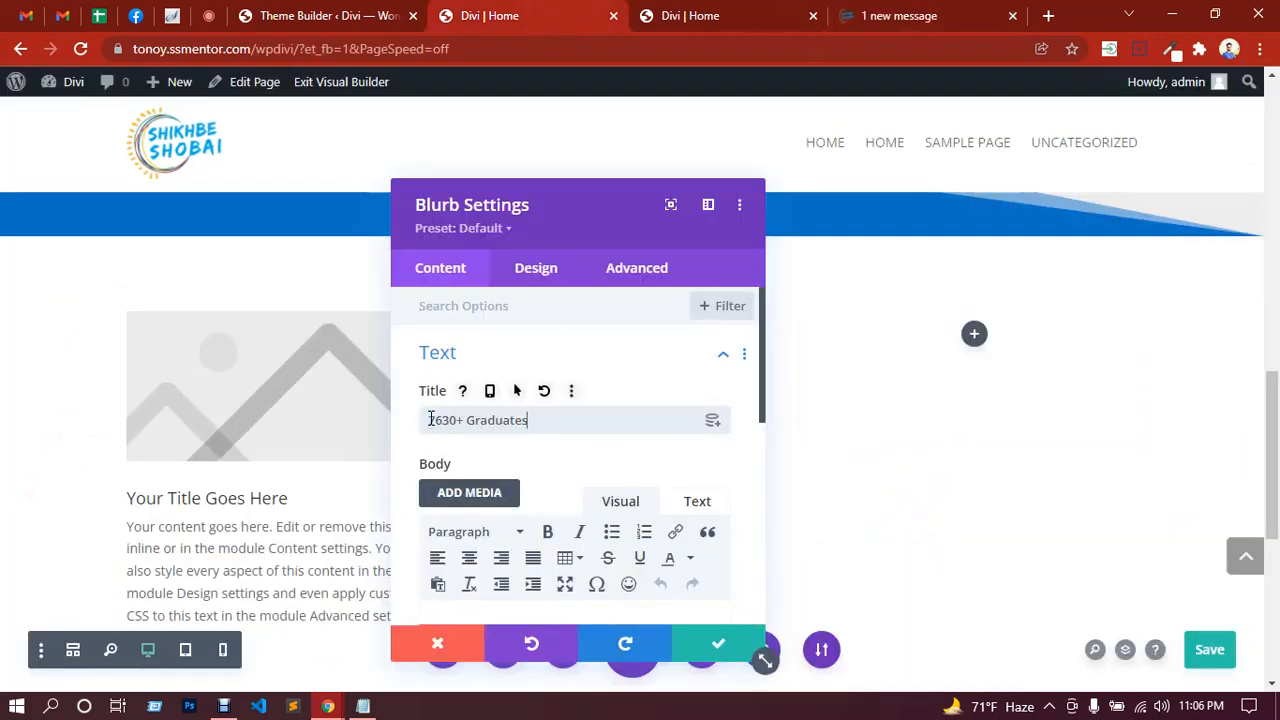
Step: Paste the pink card's body text about 8559+ trainees into the Blurb body
click(938, 12)
drag(319, 418, 180, 368)
key(ctrl+c)
click(521, 24)
scroll(545, 485, down, 3)
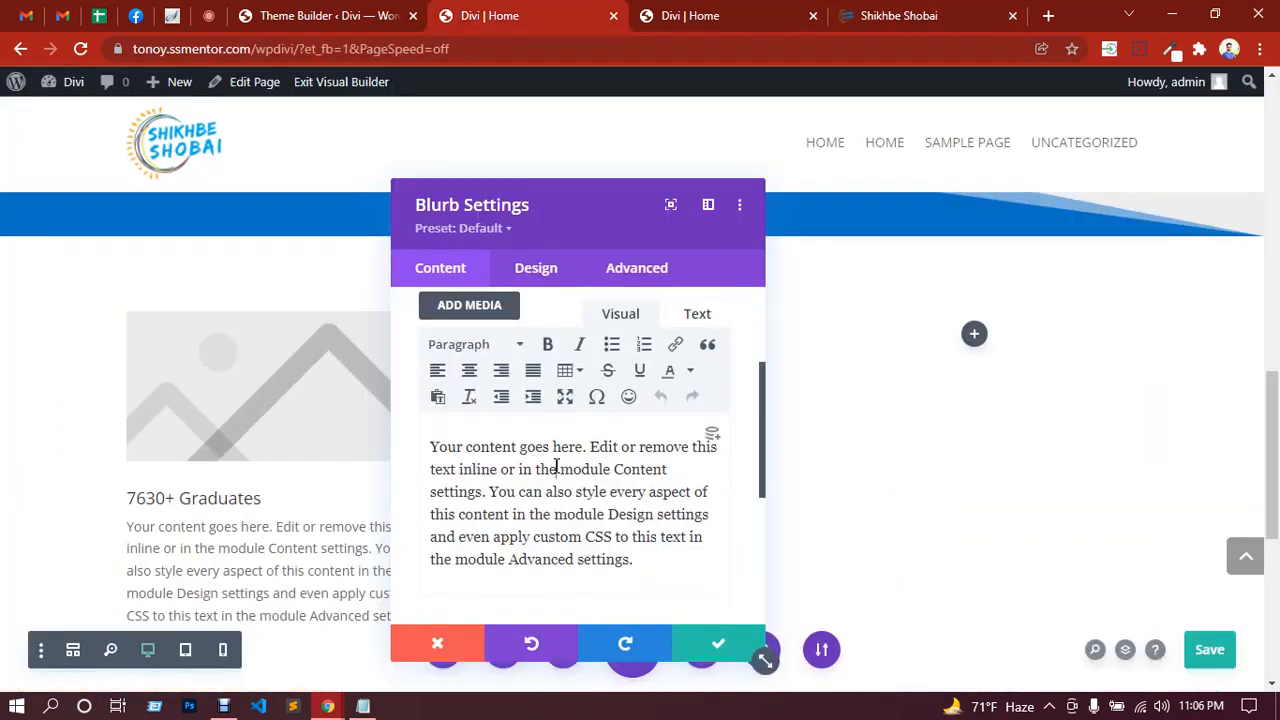
triple_click(557, 467)
key(ctrl+v)
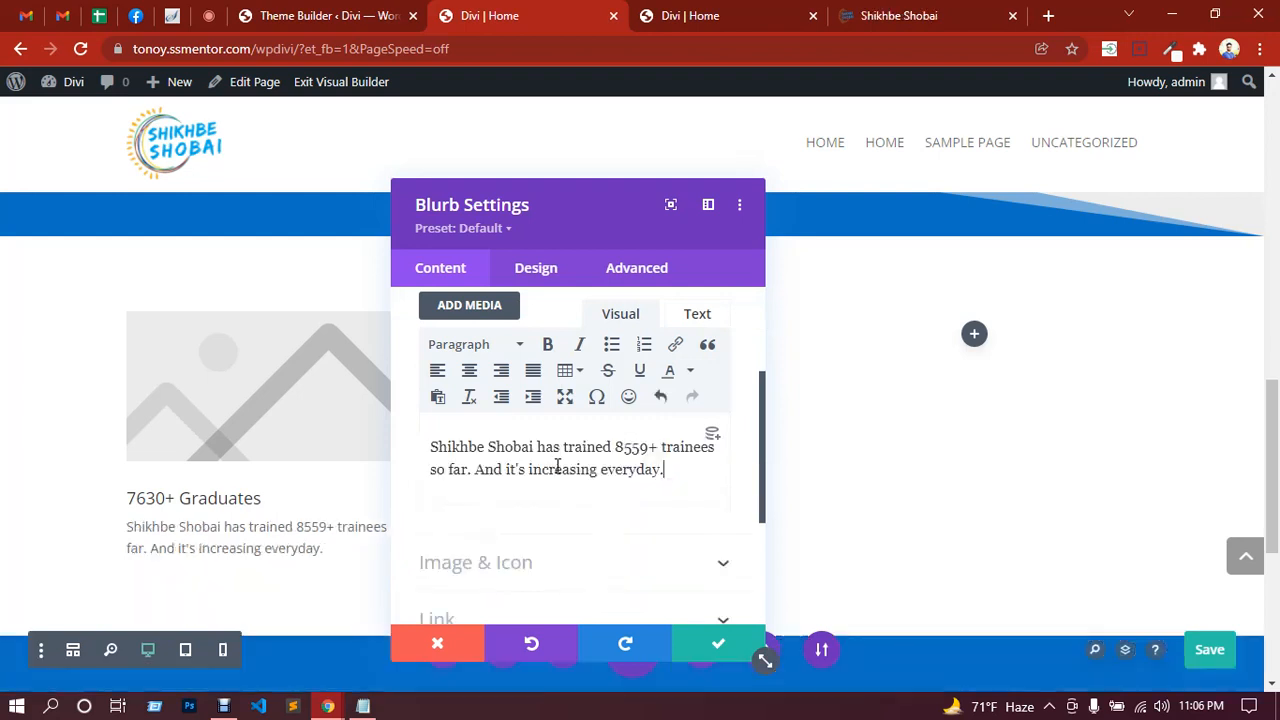
Step: Replace the body's HTML in the Text view with plain text, removing the span tags
click(697, 314)
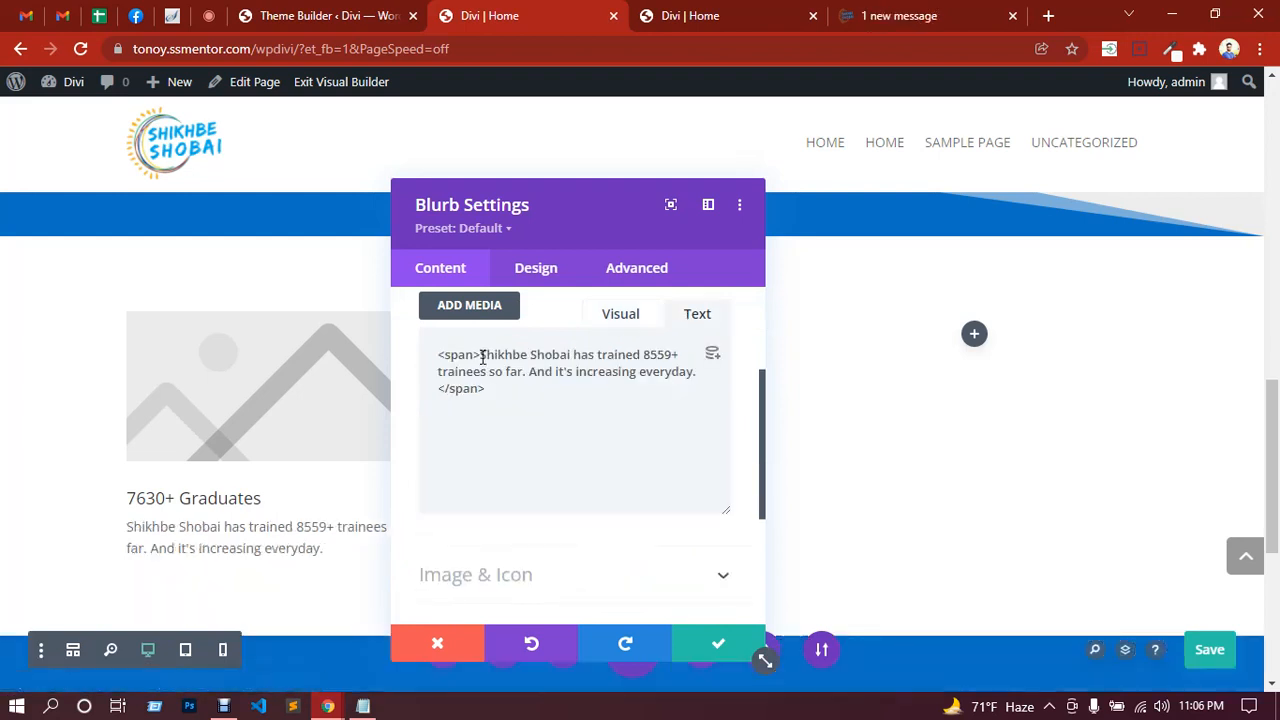
drag(480, 354, 443, 358)
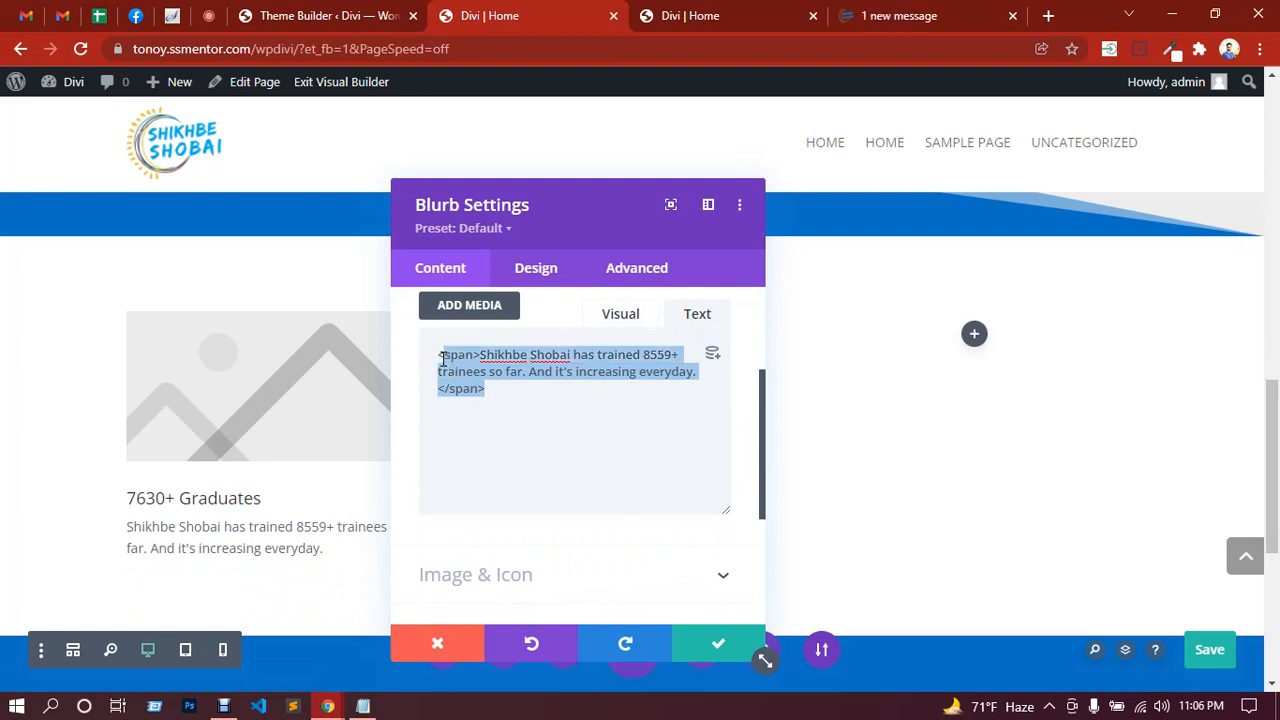
key(ctrl+v)
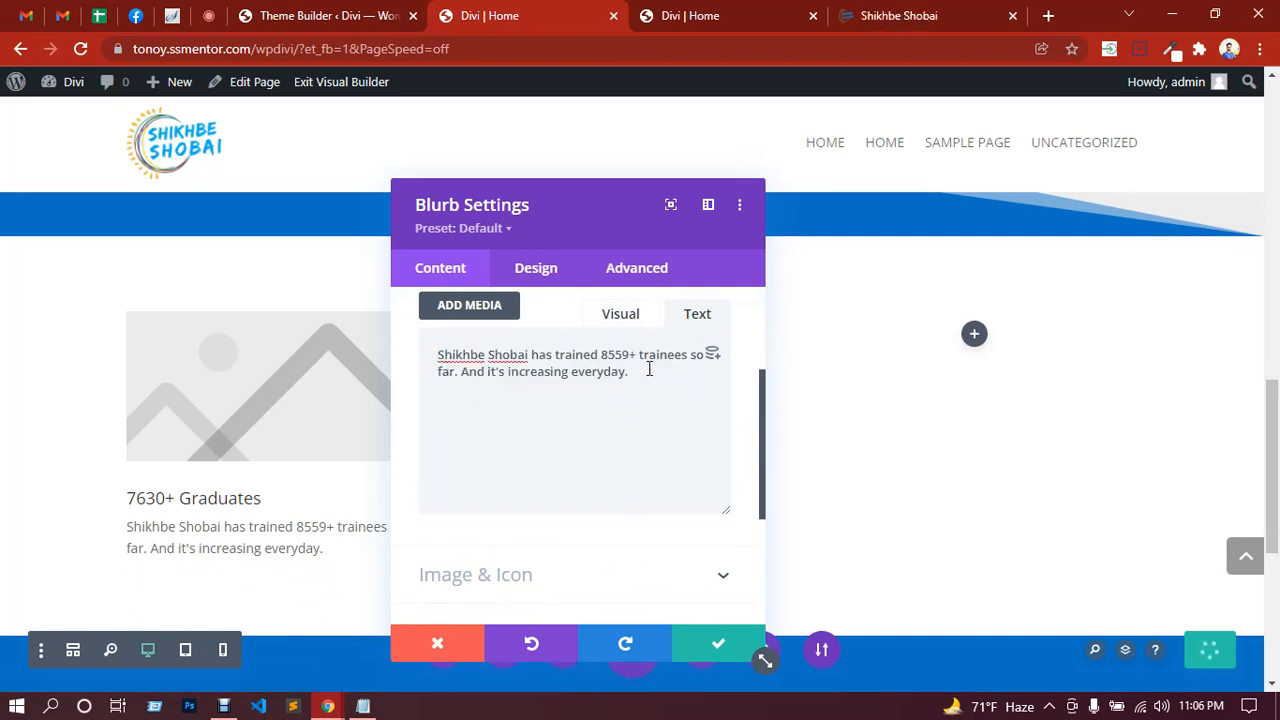
scroll(620, 345, up, 2)
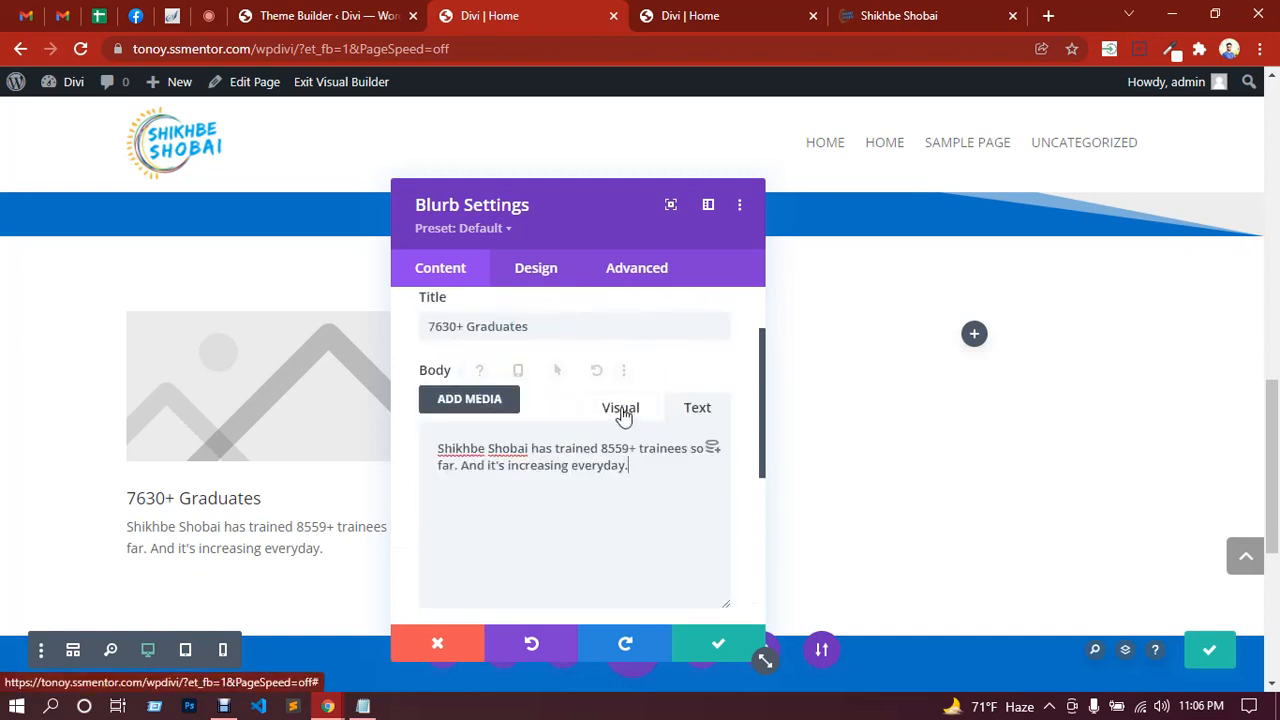
click(620, 410)
scroll(612, 408, up, 1)
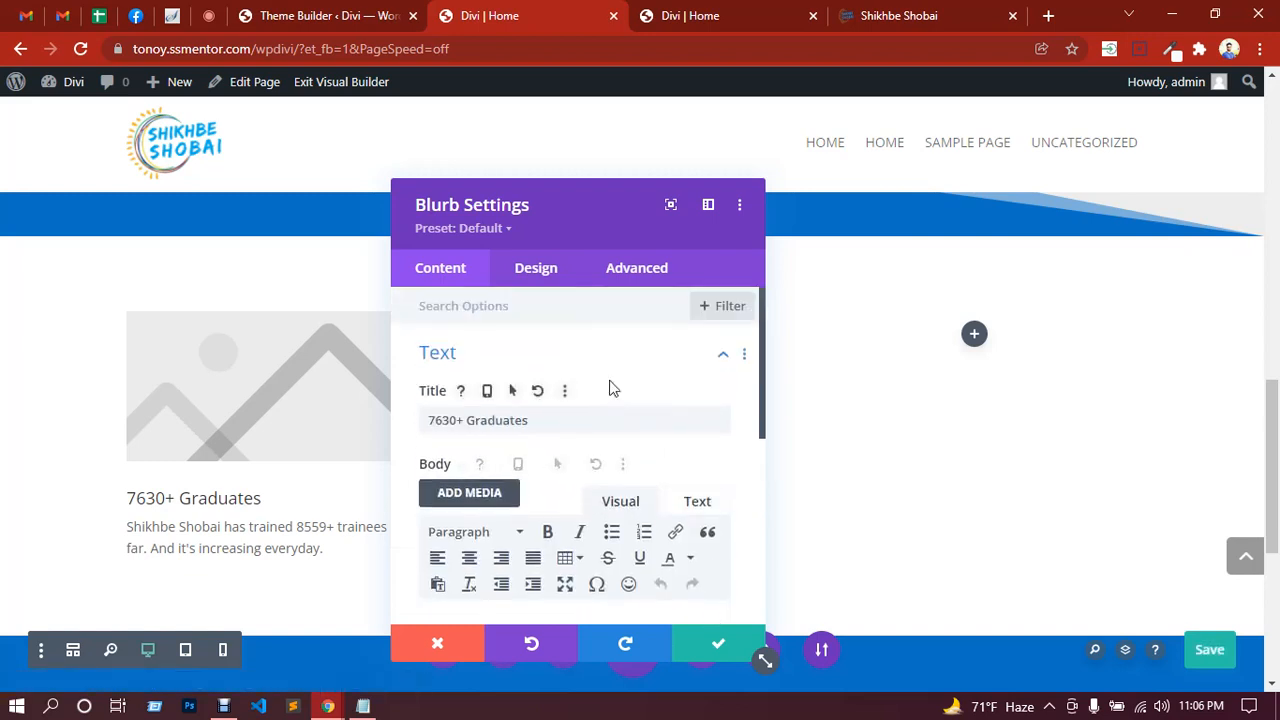
scroll(604, 383, down, 5)
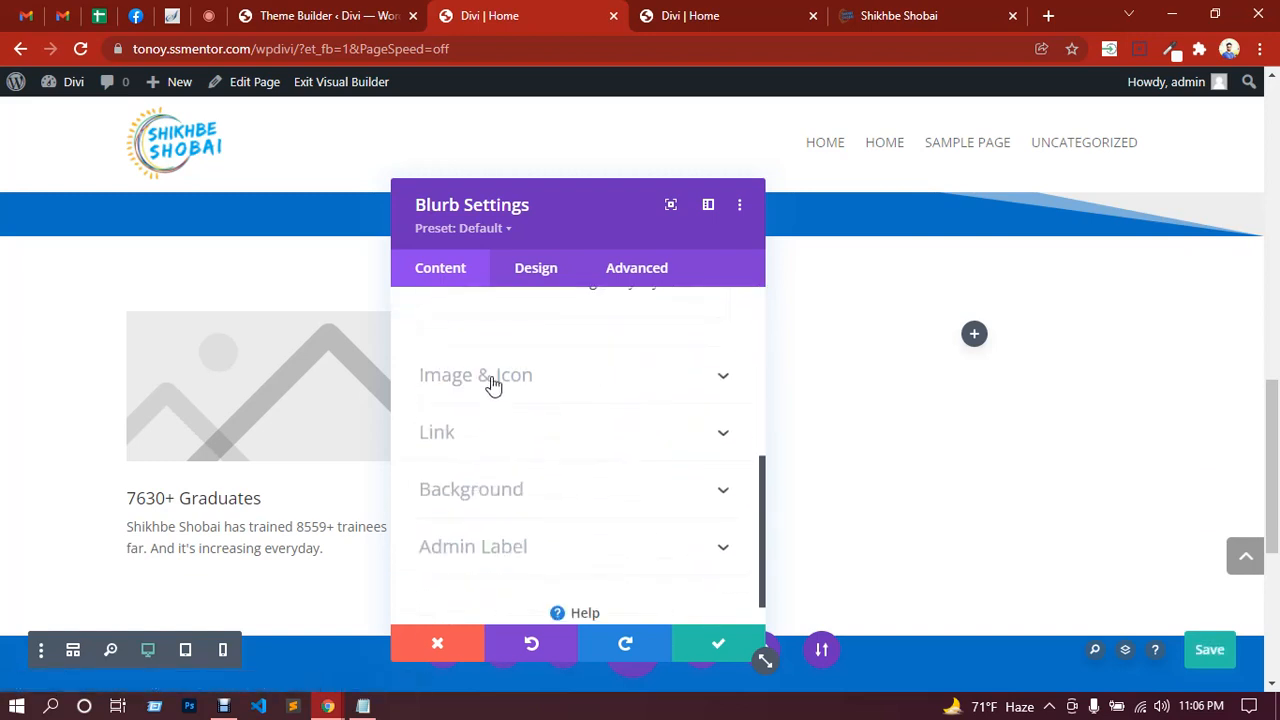
Step: Turn on Use Icon in the blurb's Image & Icon options
click(492, 376)
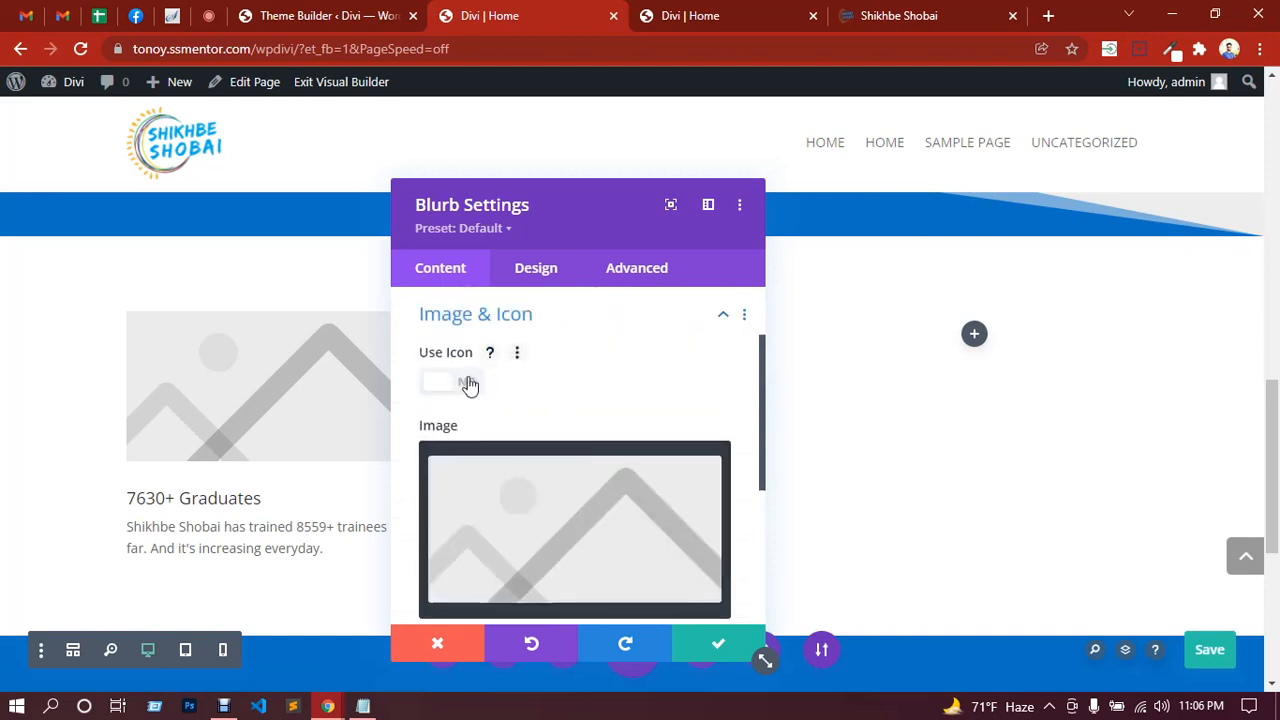
click(469, 384)
click(892, 16)
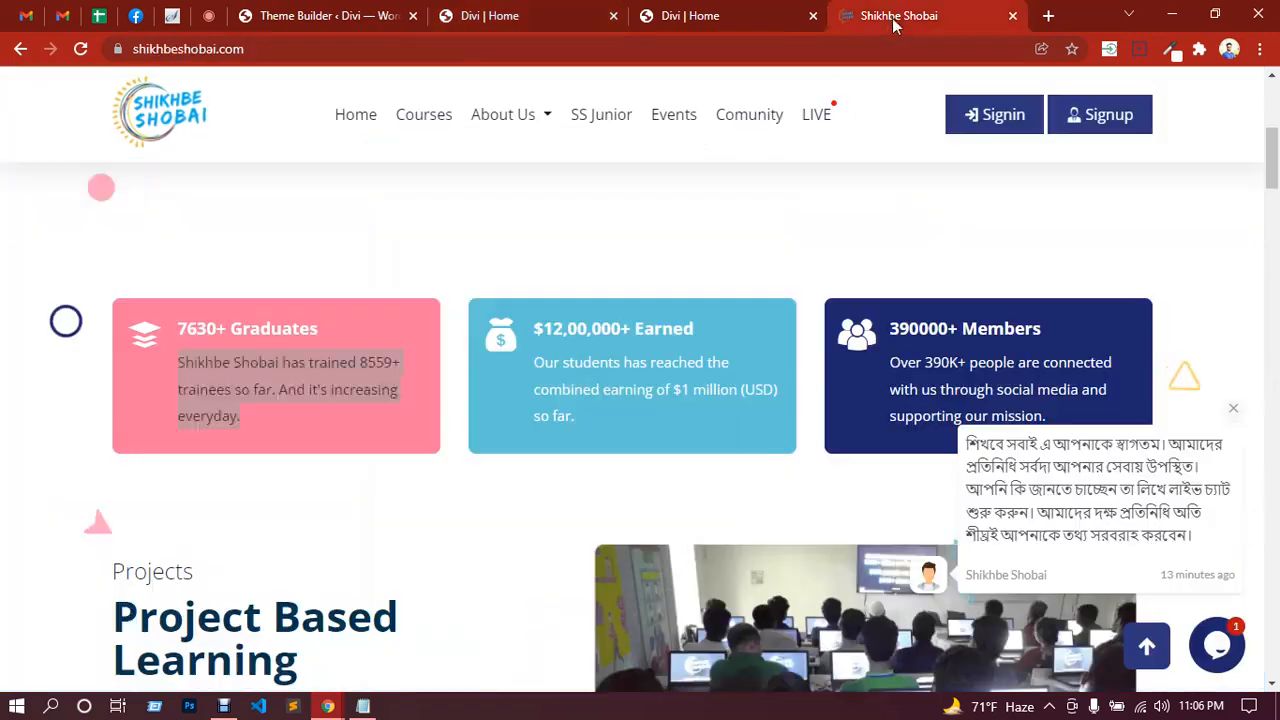
drag(240, 418, 451, 340)
click(705, 14)
click(487, 12)
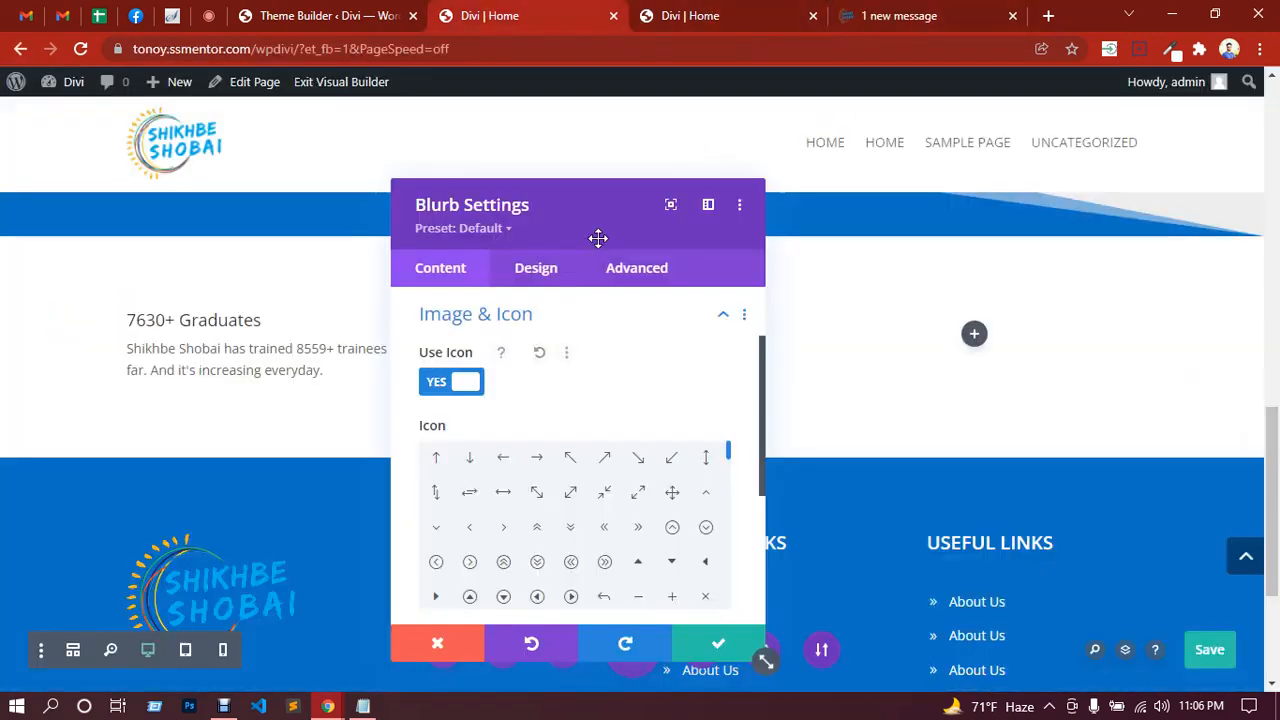
Step: Browse the icon grid, comparing against the reference site's card icons
scroll(574, 411, down, 3)
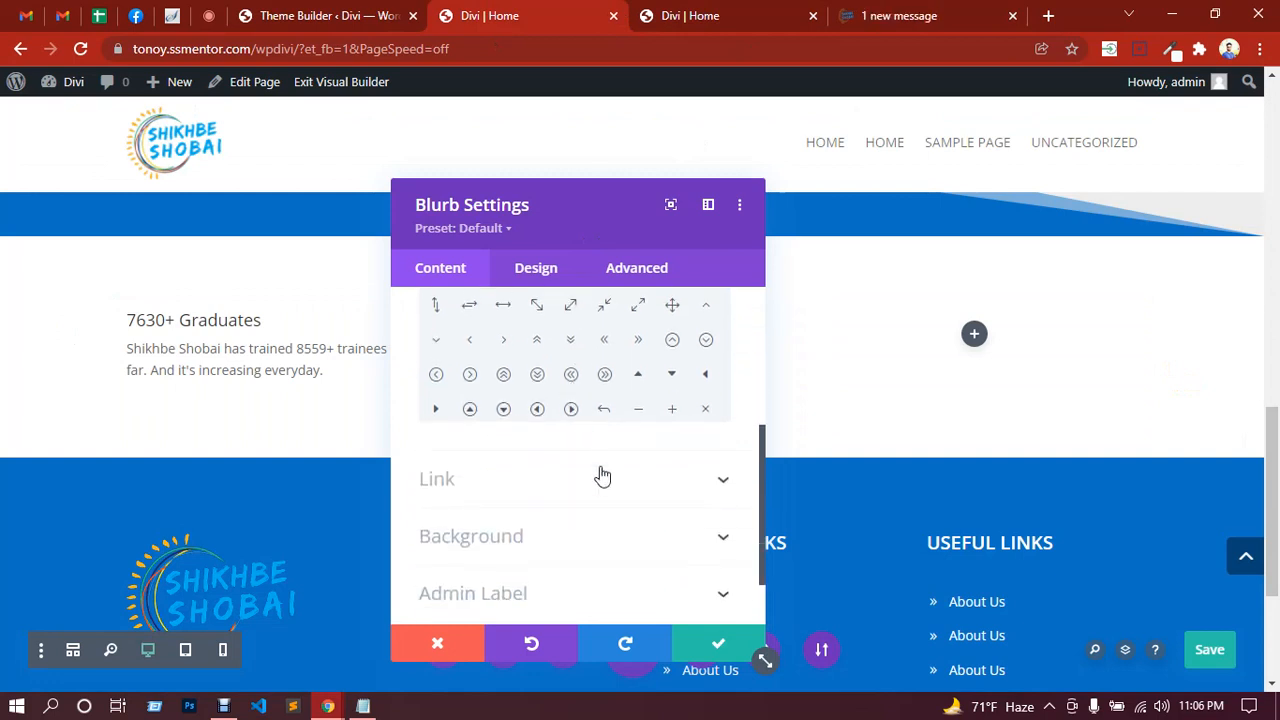
scroll(600, 474, up, 3)
scroll(630, 502, down, 3)
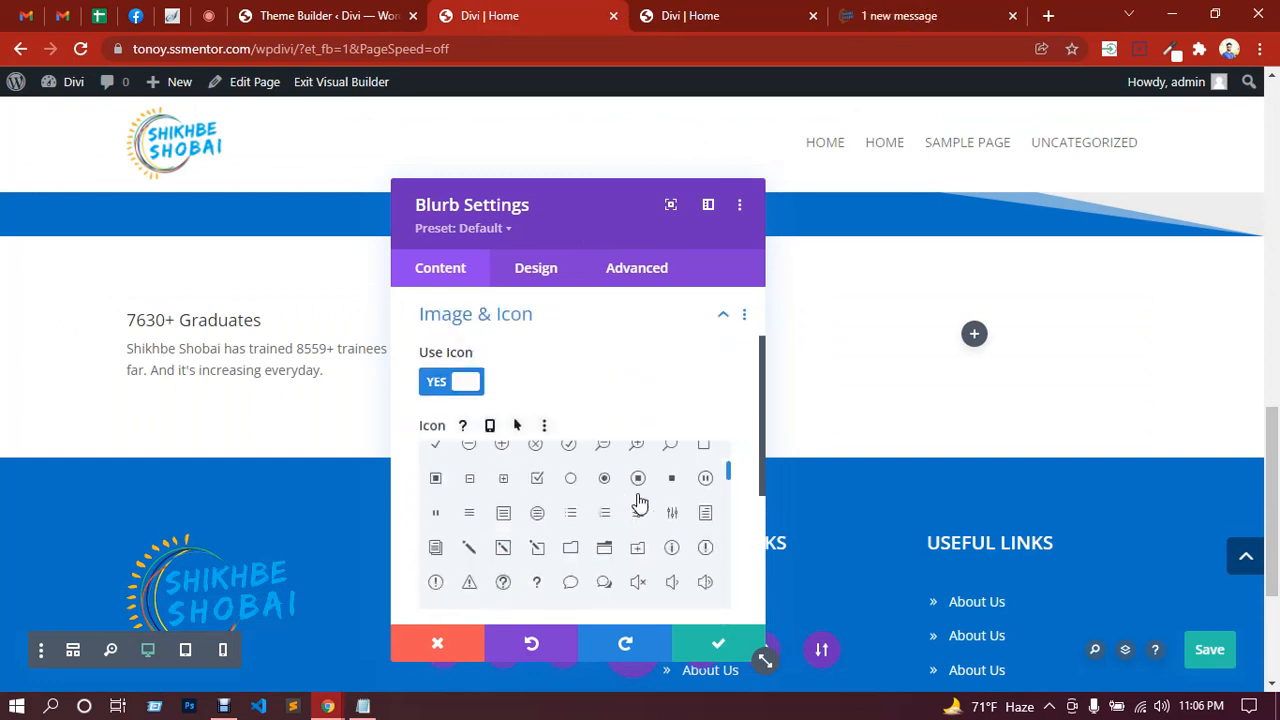
scroll(632, 494, down, 2)
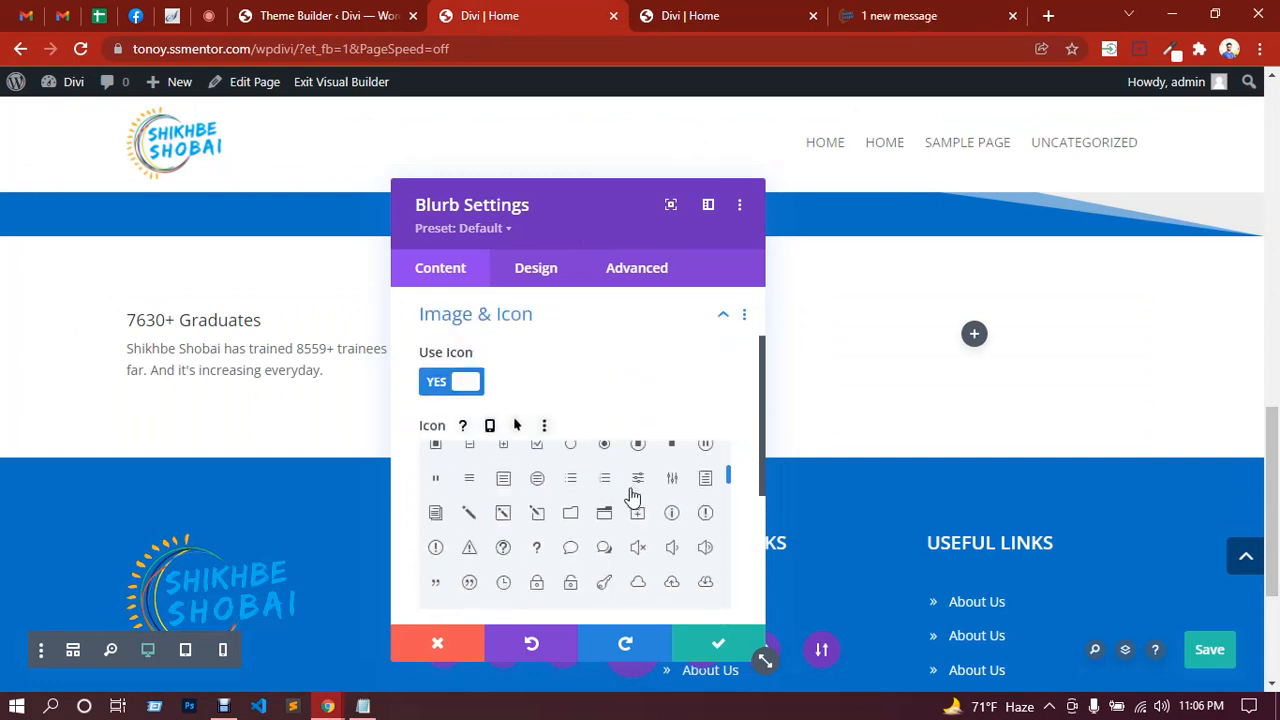
scroll(632, 494, down, 3)
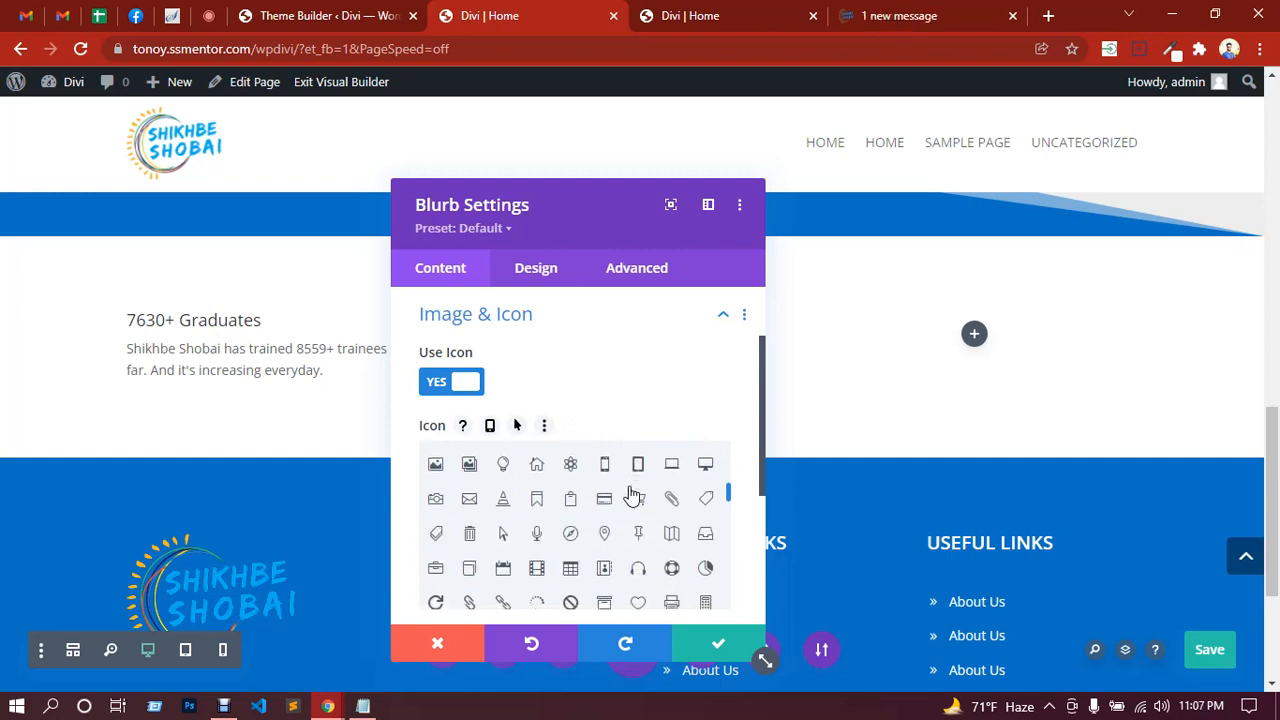
scroll(632, 494, down, 2)
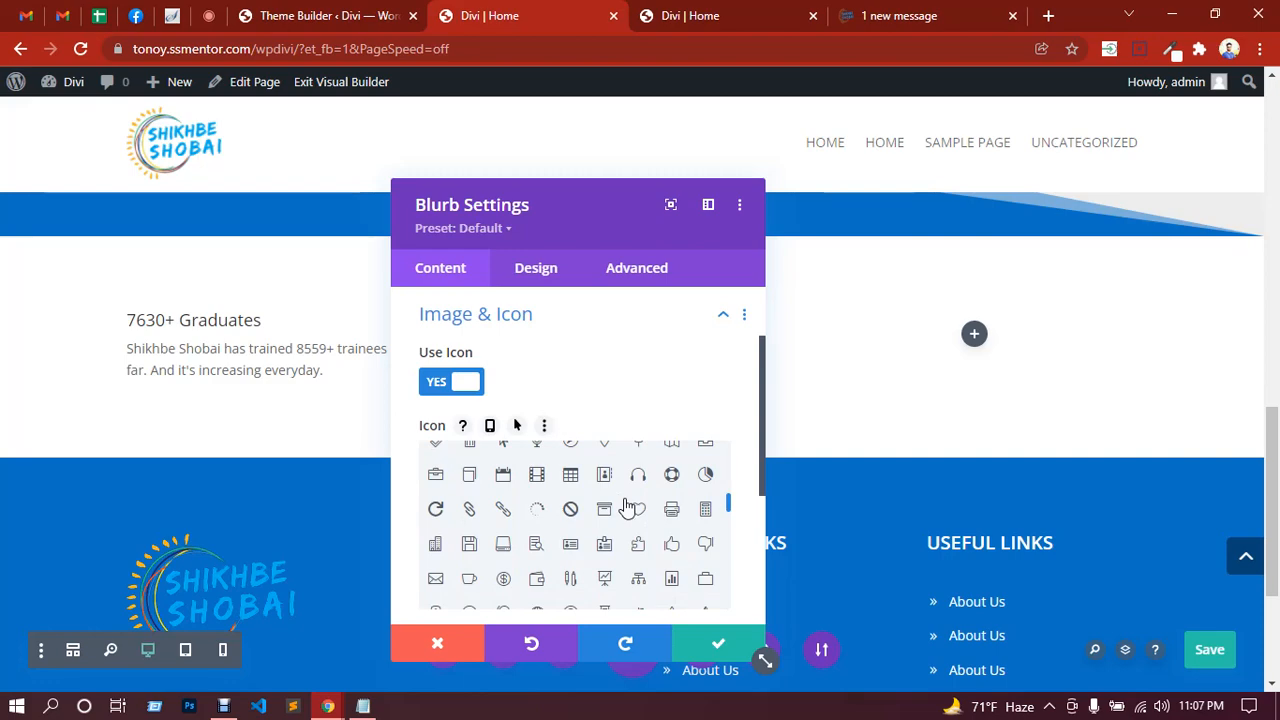
scroll(627, 508, down, 3)
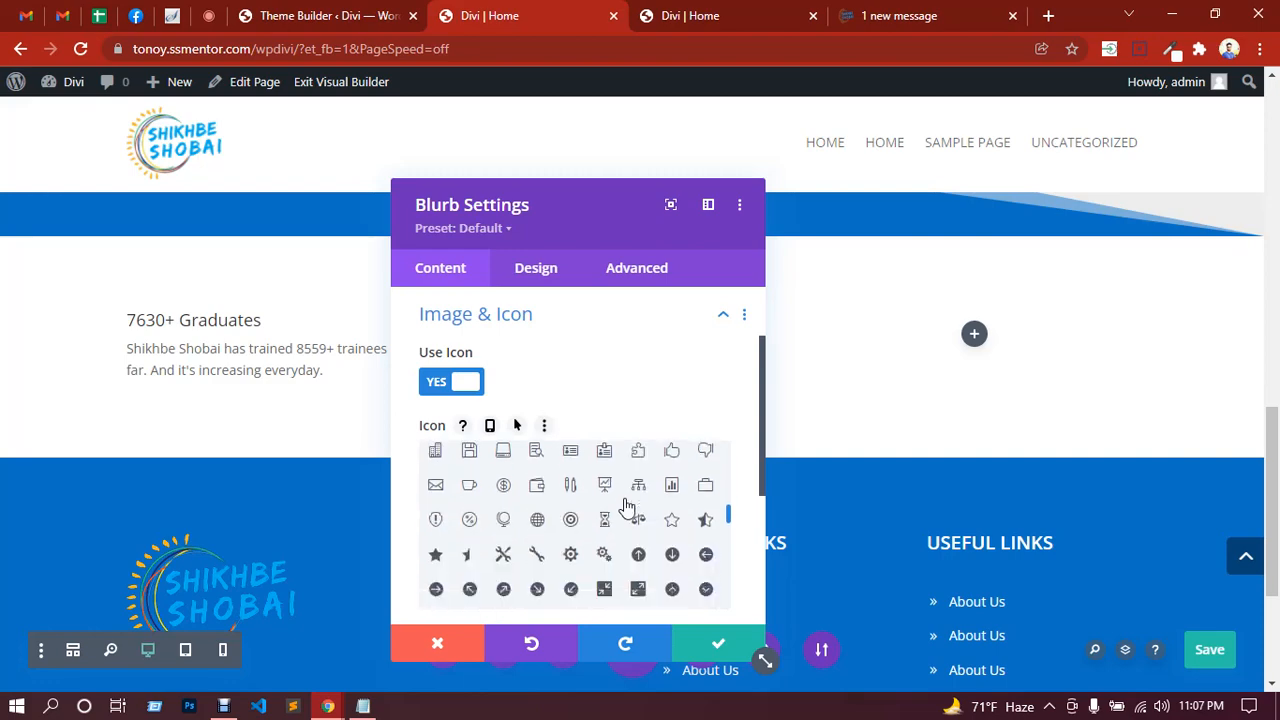
click(915, 17)
click(525, 15)
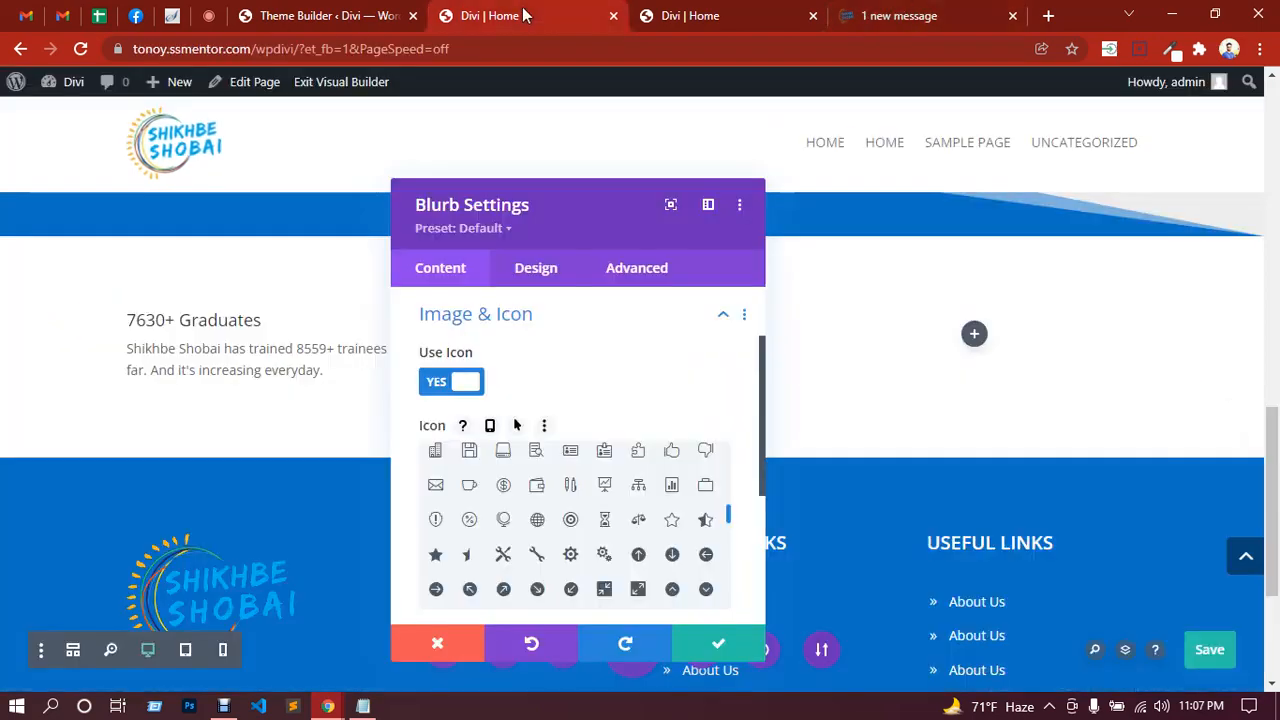
scroll(617, 503, down, 5)
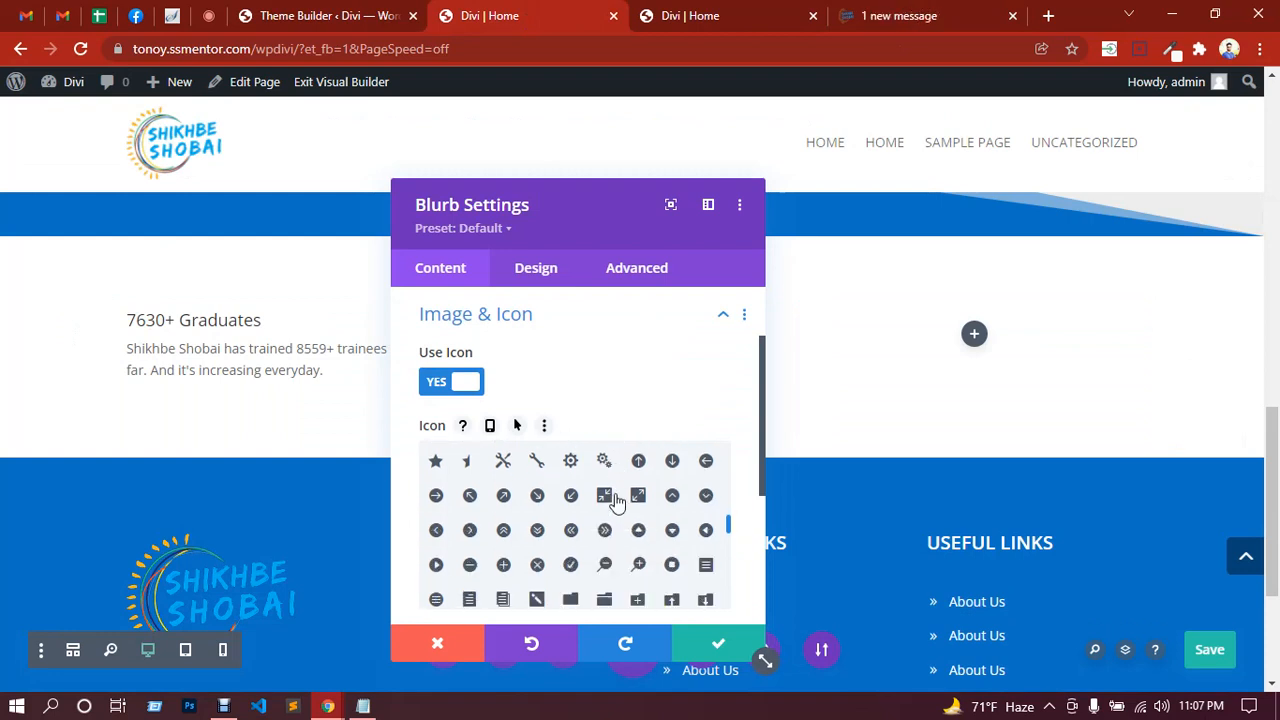
scroll(617, 503, down, 3)
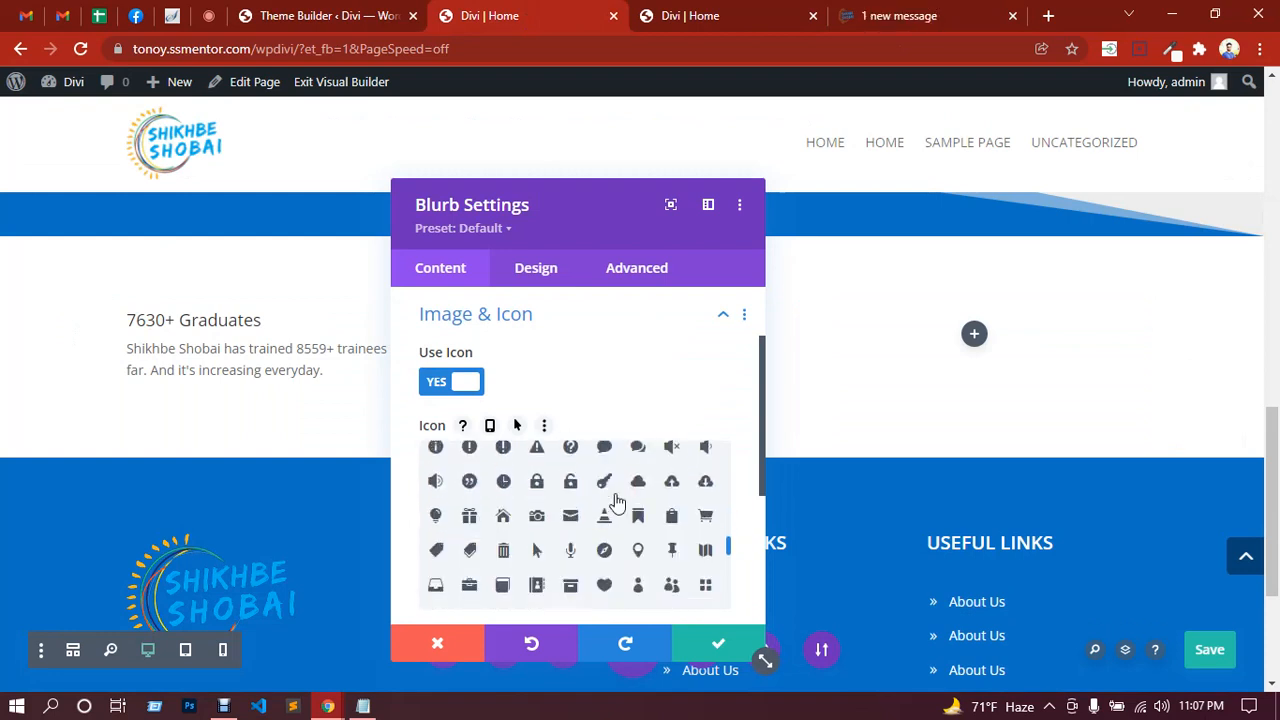
scroll(617, 503, down, 3)
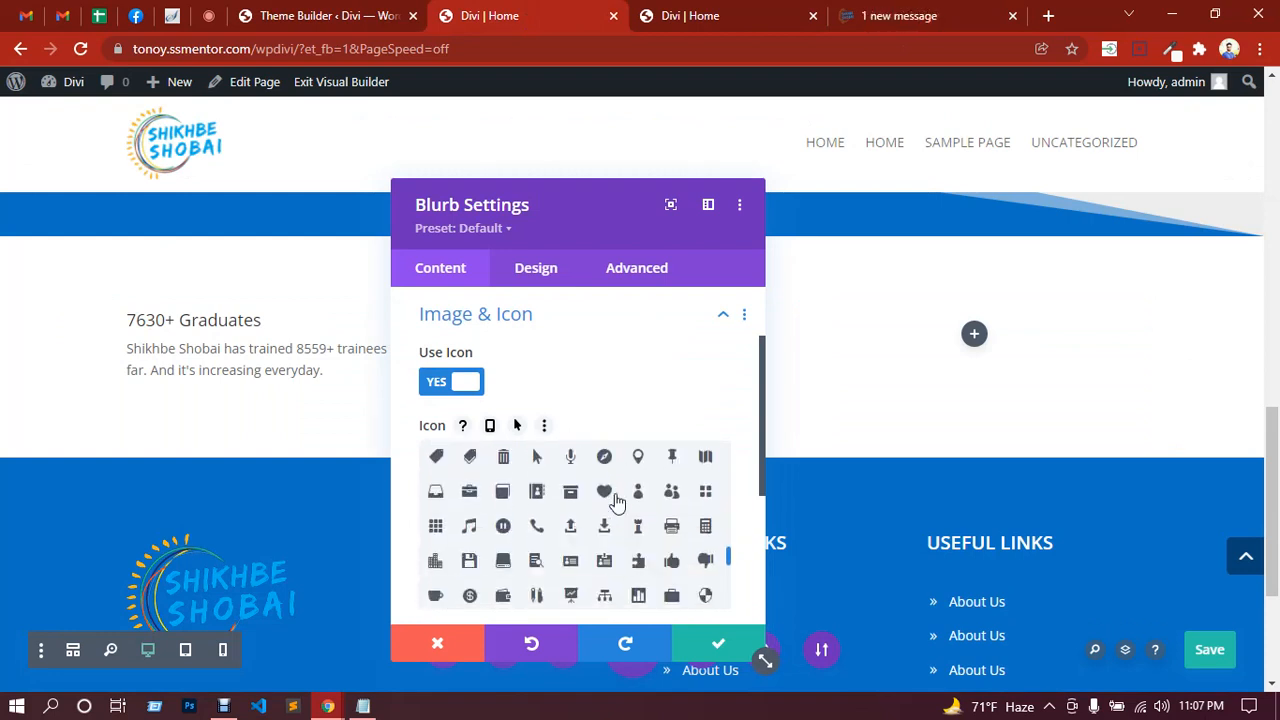
scroll(617, 503, down, 3)
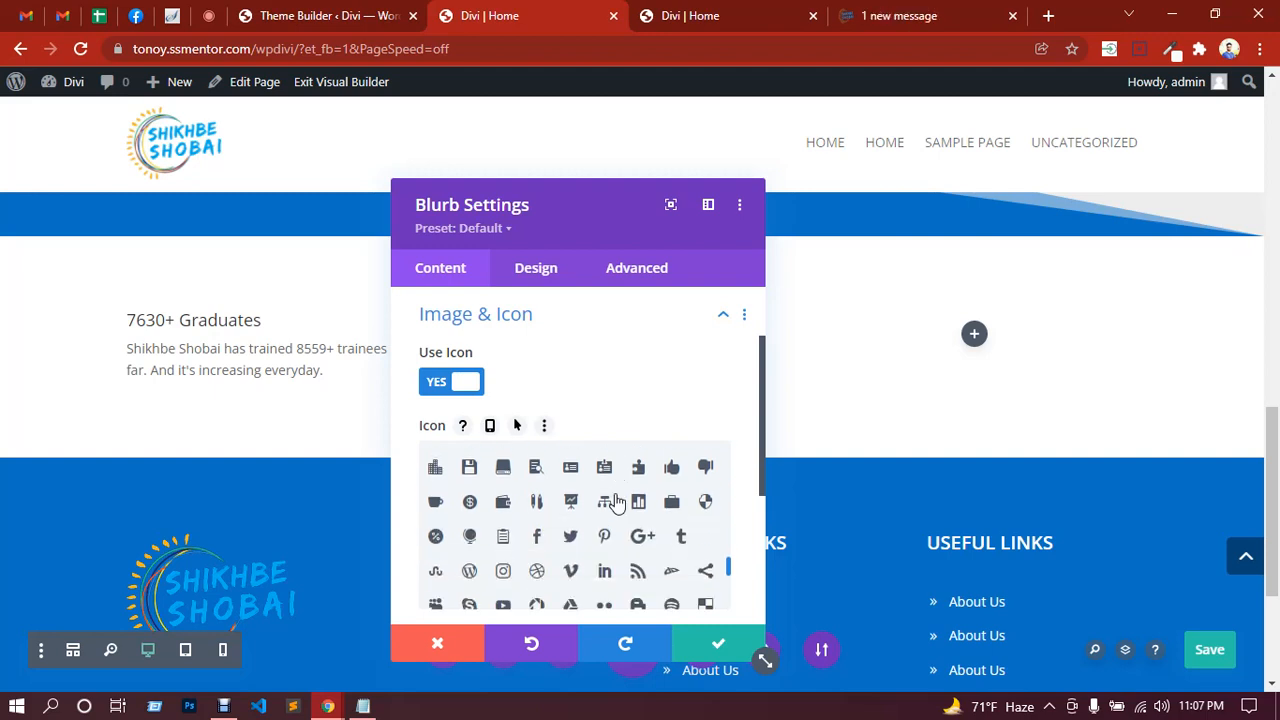
scroll(617, 503, down, 3)
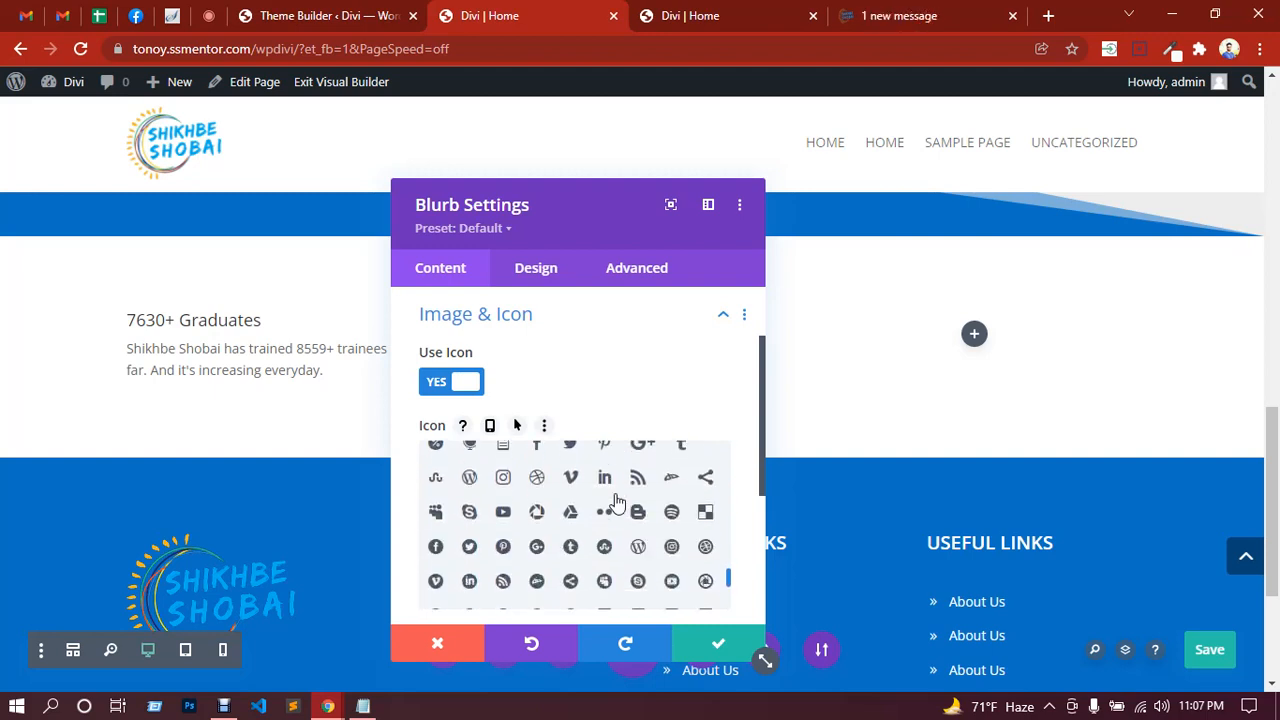
scroll(617, 503, down, 3)
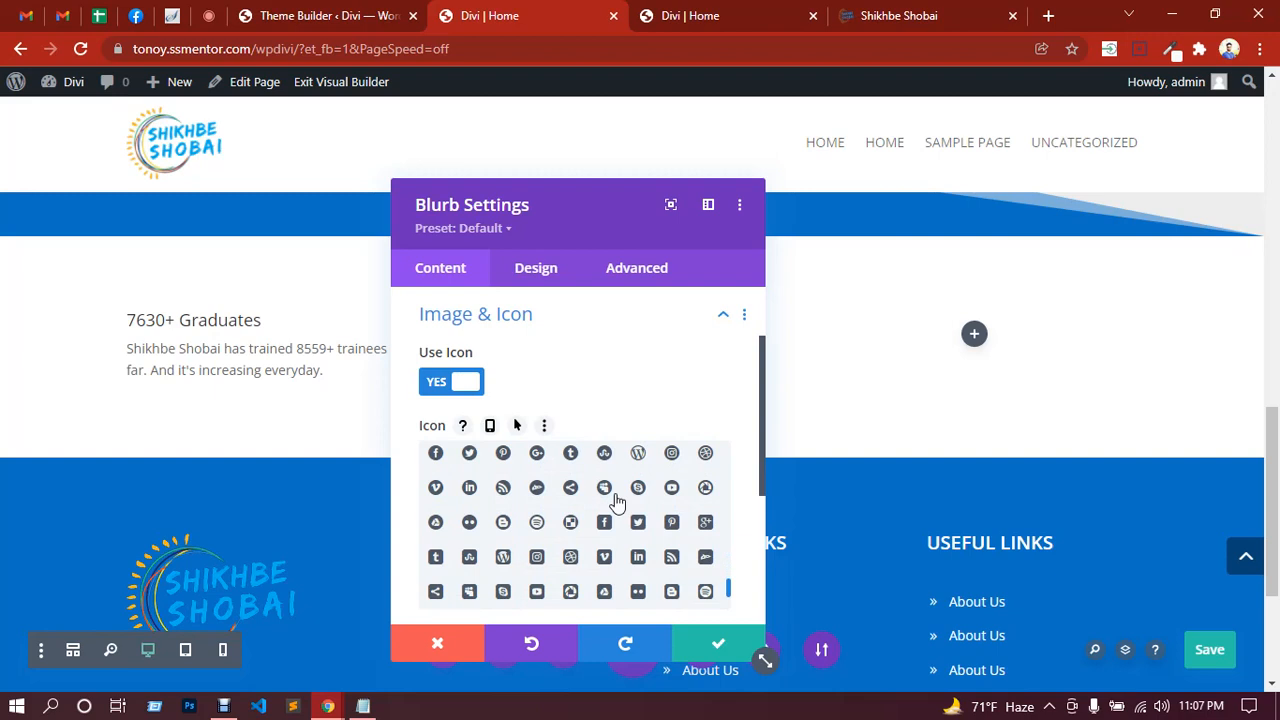
scroll(617, 503, down, 3)
scroll(617, 503, down, 1)
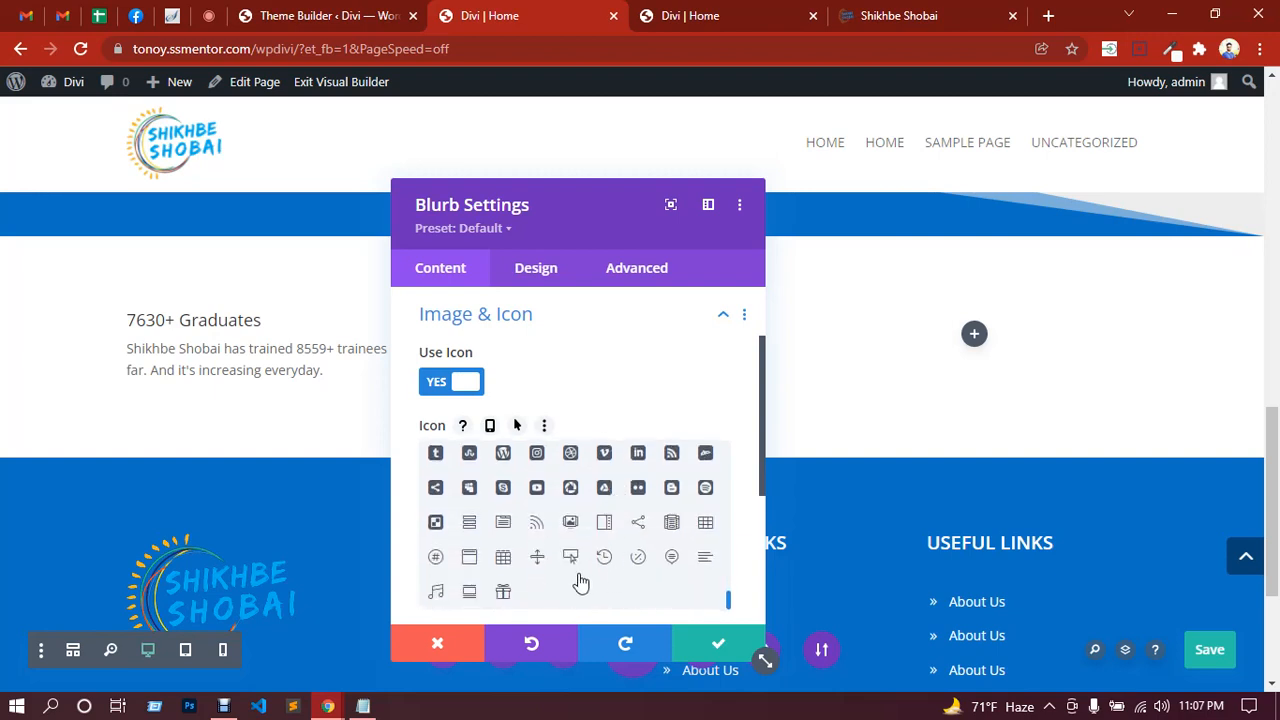
scroll(581, 583, up, 6)
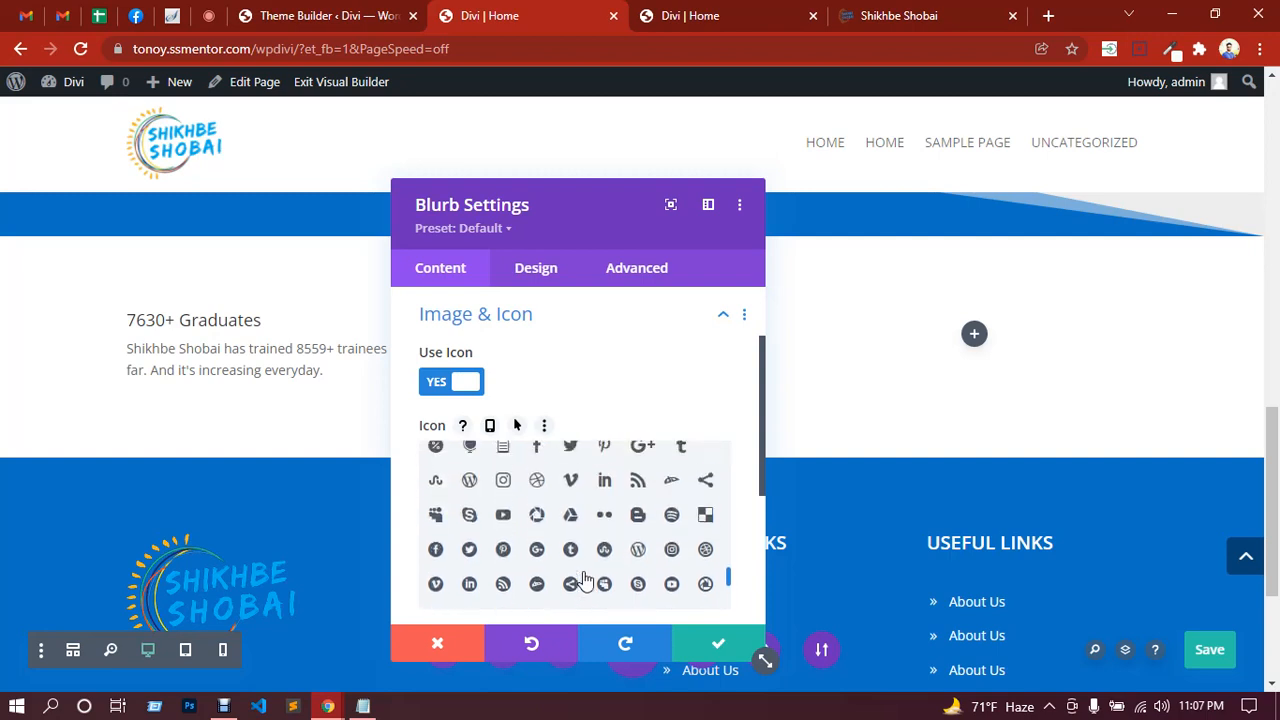
scroll(585, 580, up, 5)
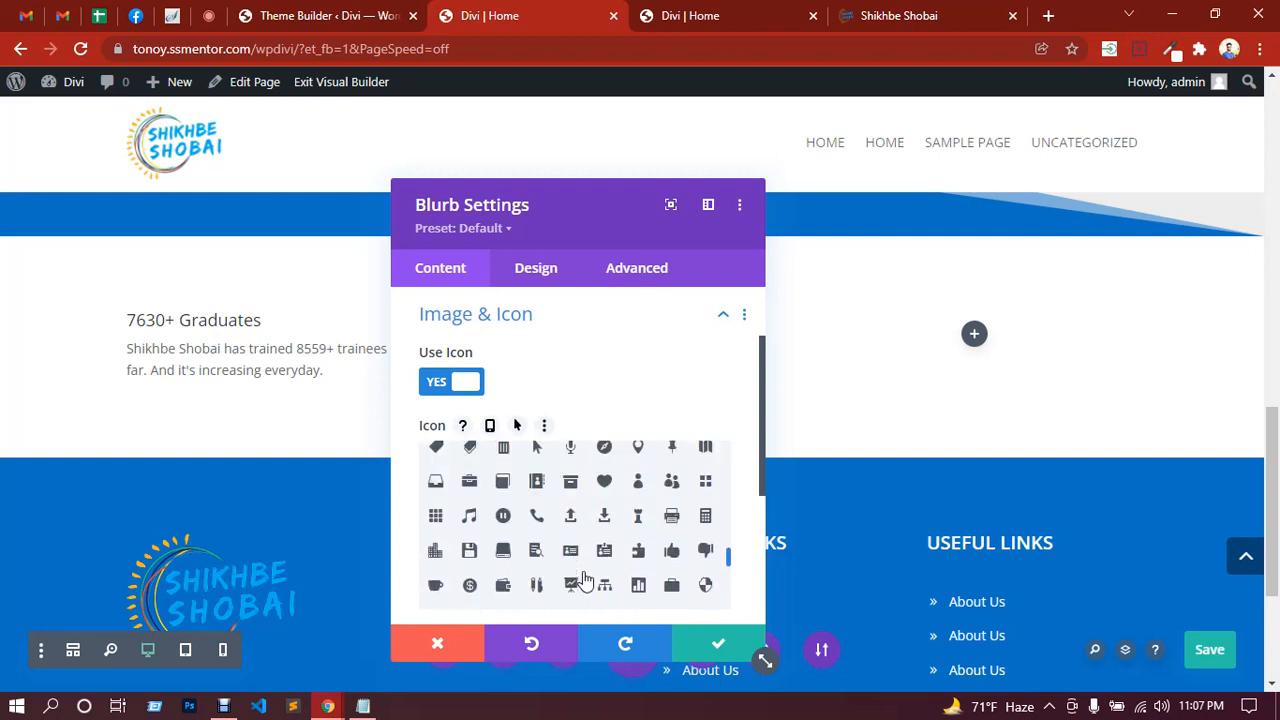
scroll(585, 580, up, 1)
scroll(585, 580, up, 1)
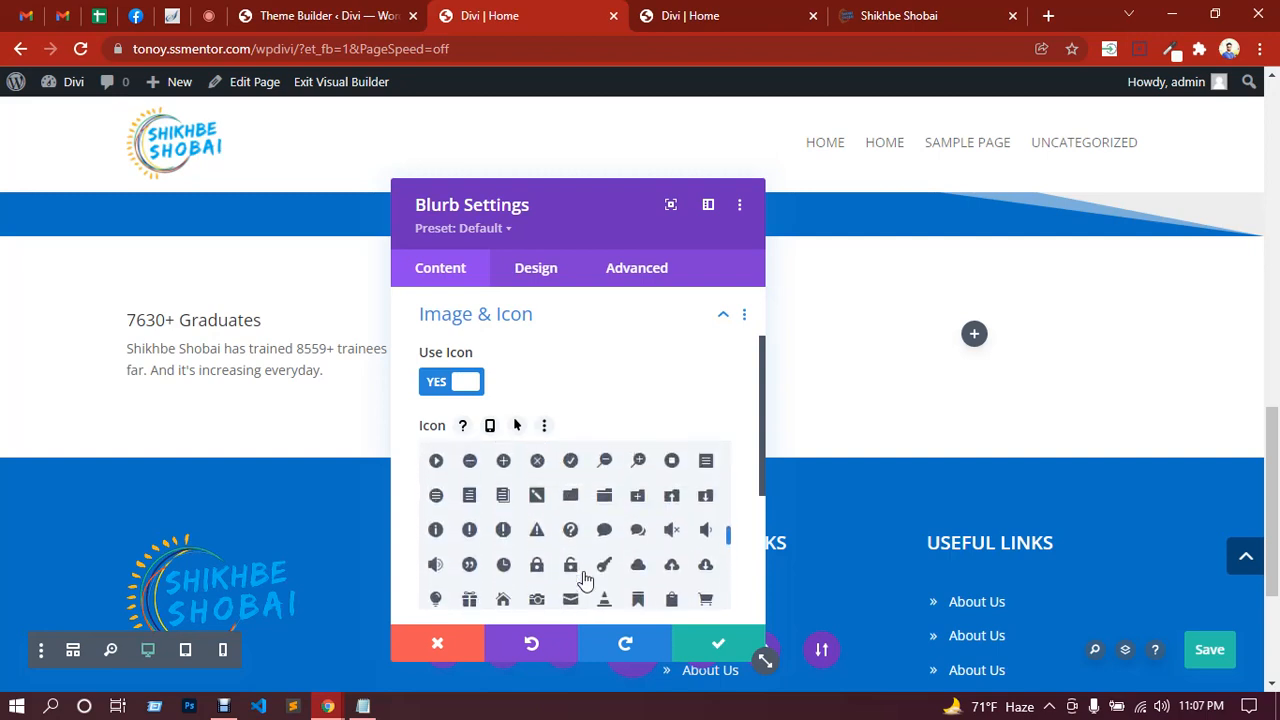
scroll(585, 580, up, 2)
scroll(585, 580, up, 2)
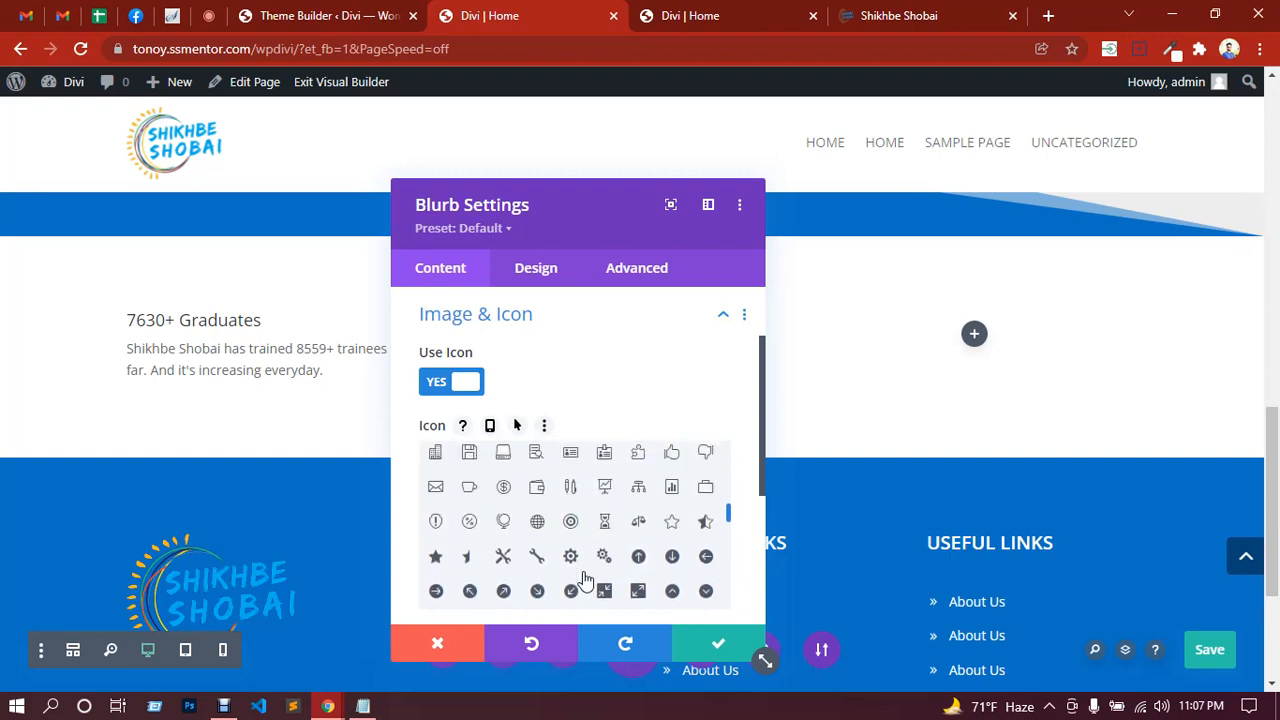
scroll(585, 580, up, 1)
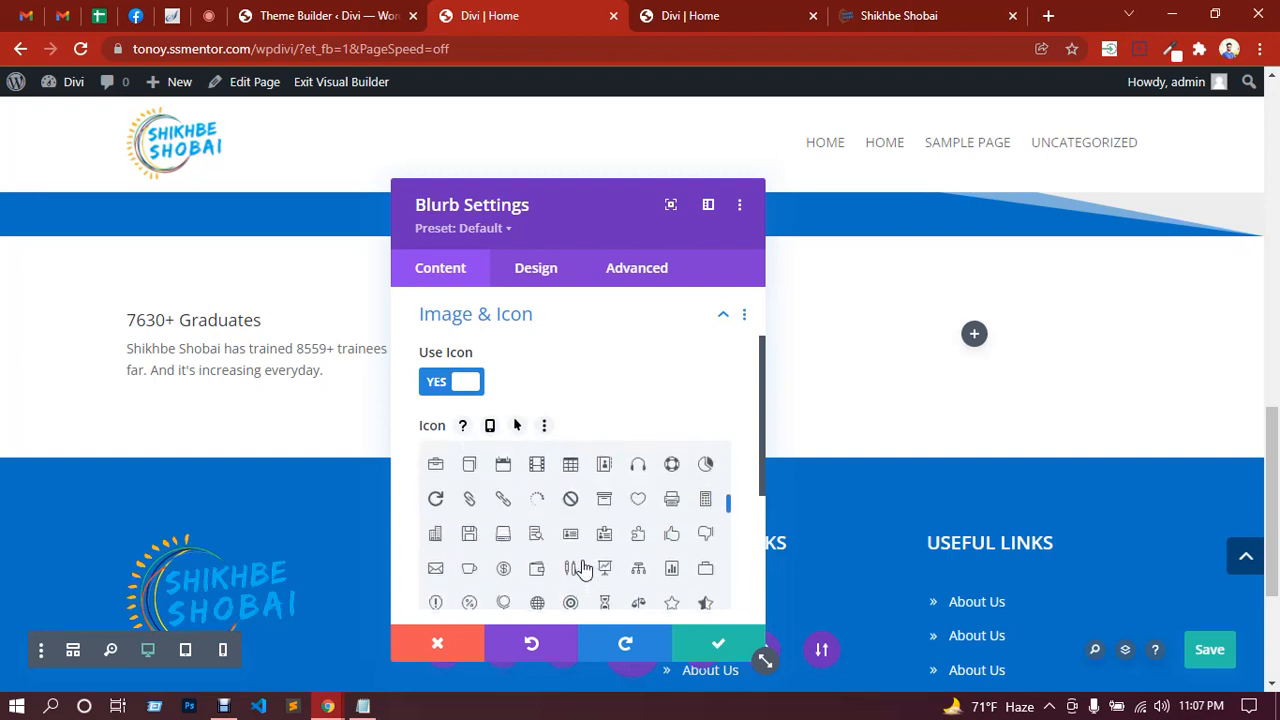
Step: Save the page and recheck the reference Graduates card before returning to the blurb settings
key(ctrl+s)
click(951, 12)
triple_click(232, 362)
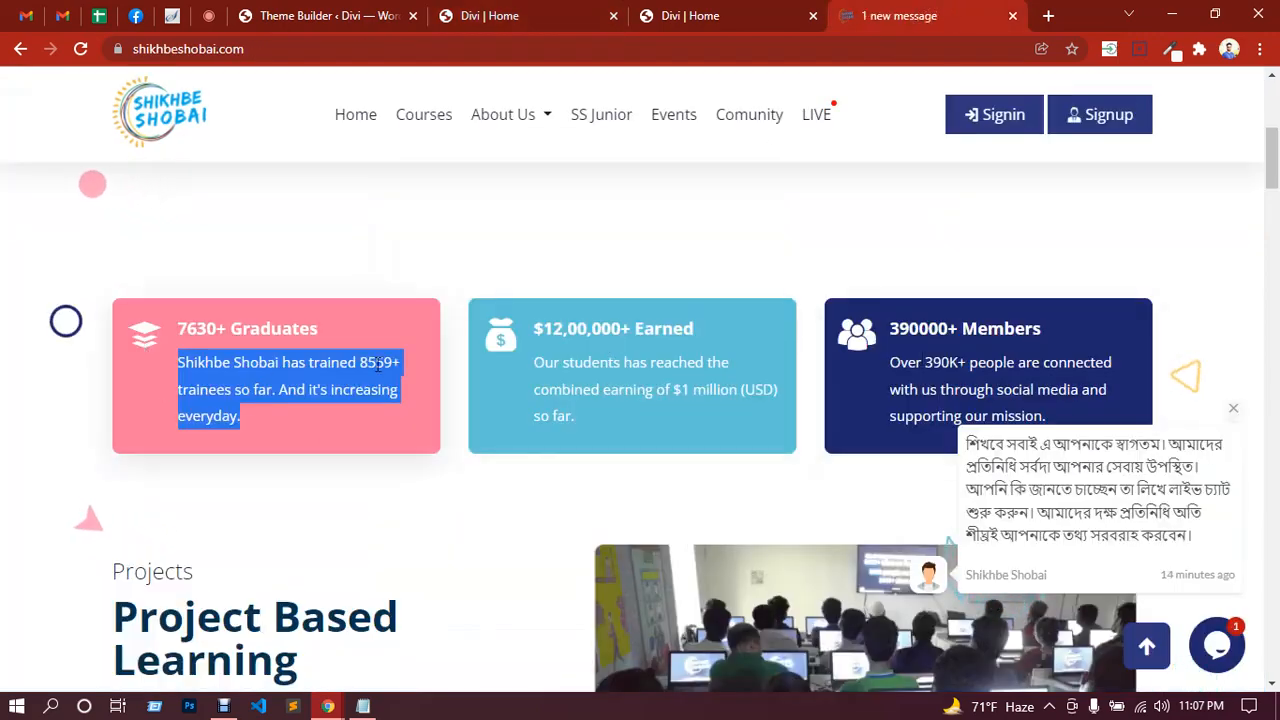
click(177, 268)
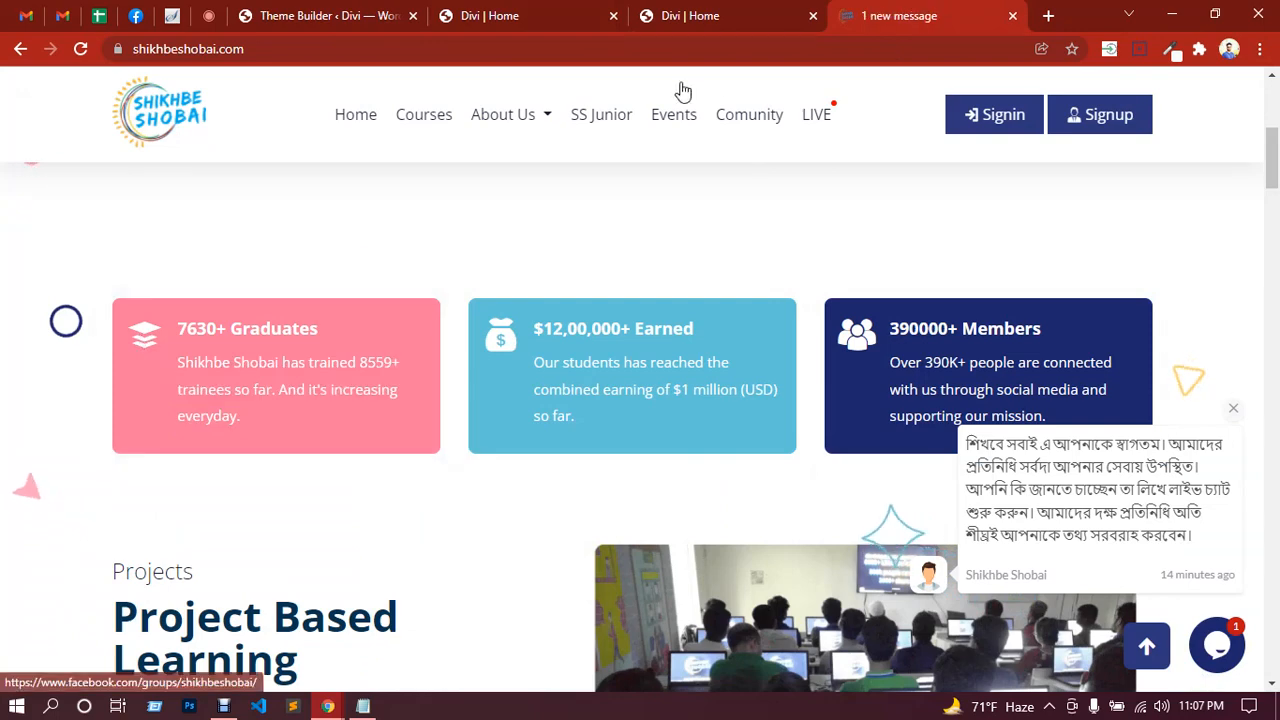
click(683, 12)
click(527, 12)
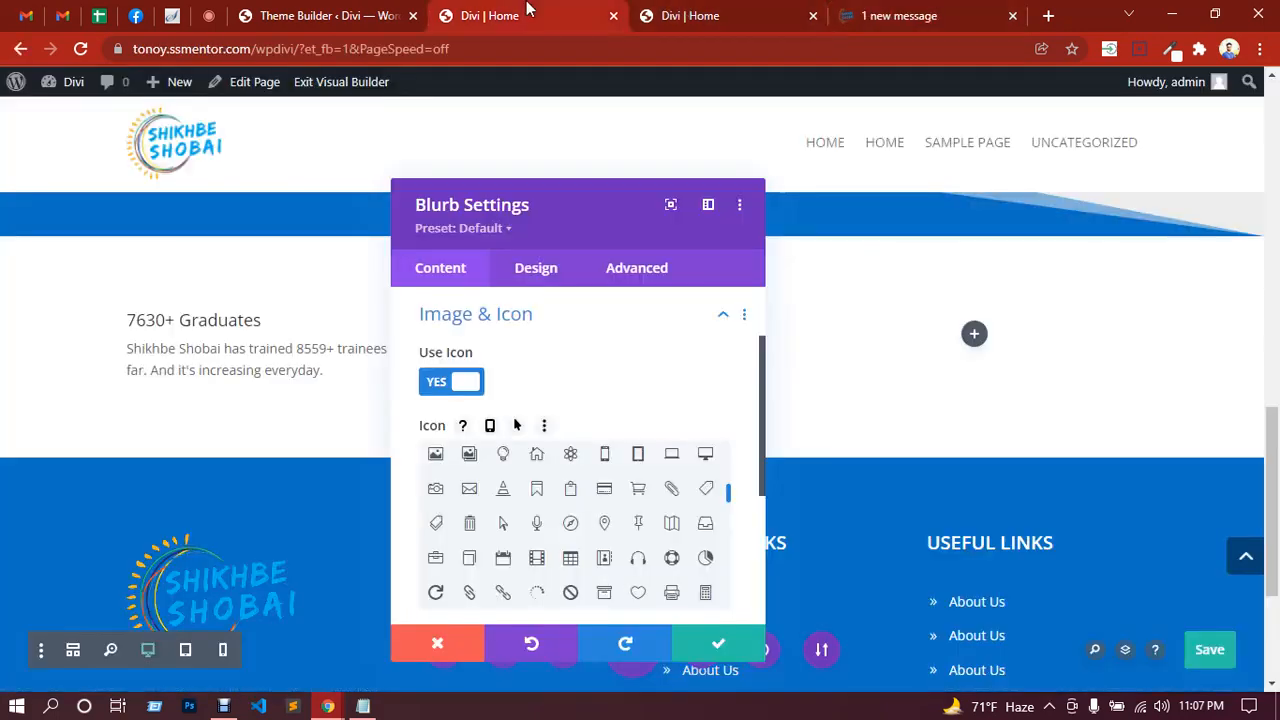
Step: Choose the stacked-pictures icon for the 7630+ Graduates blurb
scroll(603, 545, up, 2)
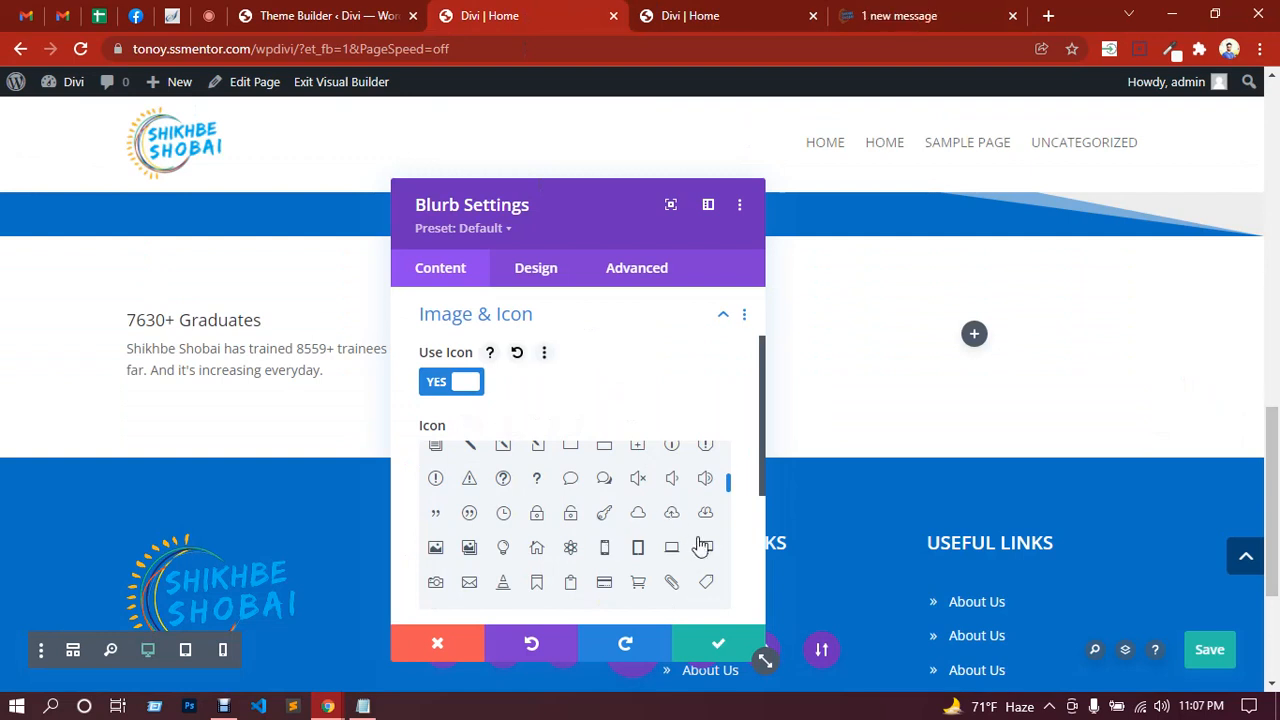
scroll(697, 537, up, 2)
scroll(693, 532, down, 1)
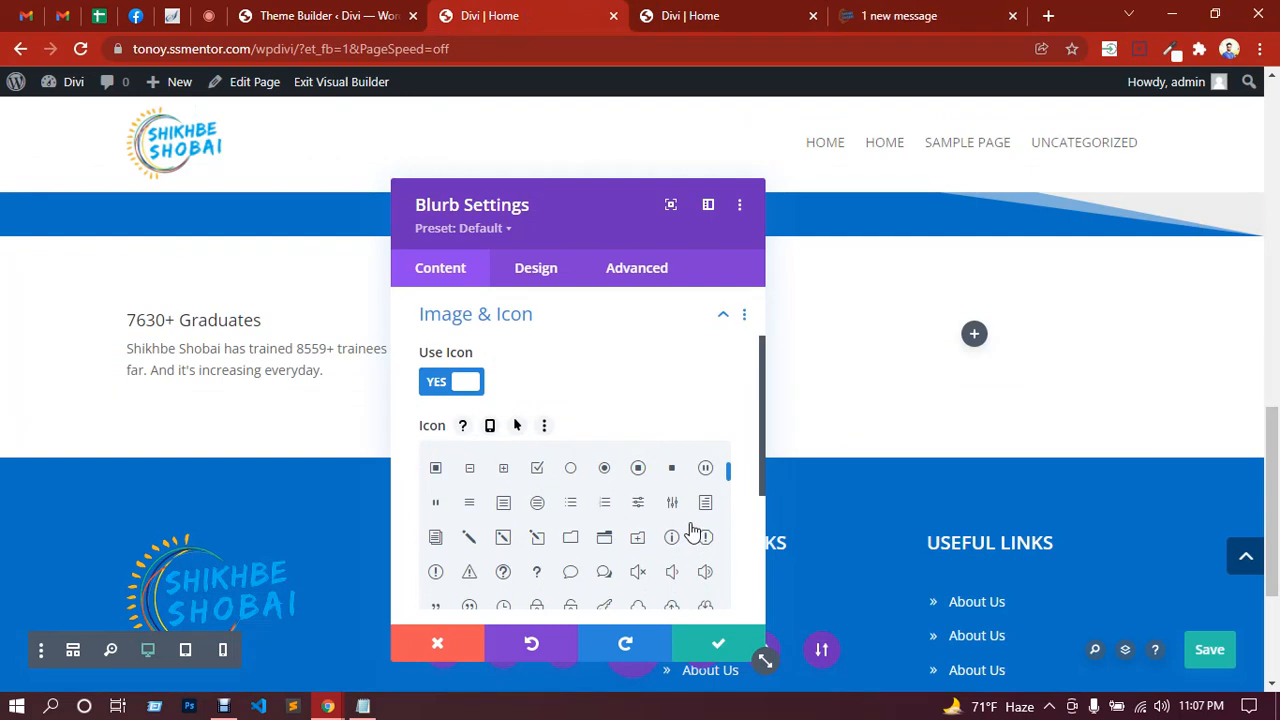
scroll(693, 531, down, 2)
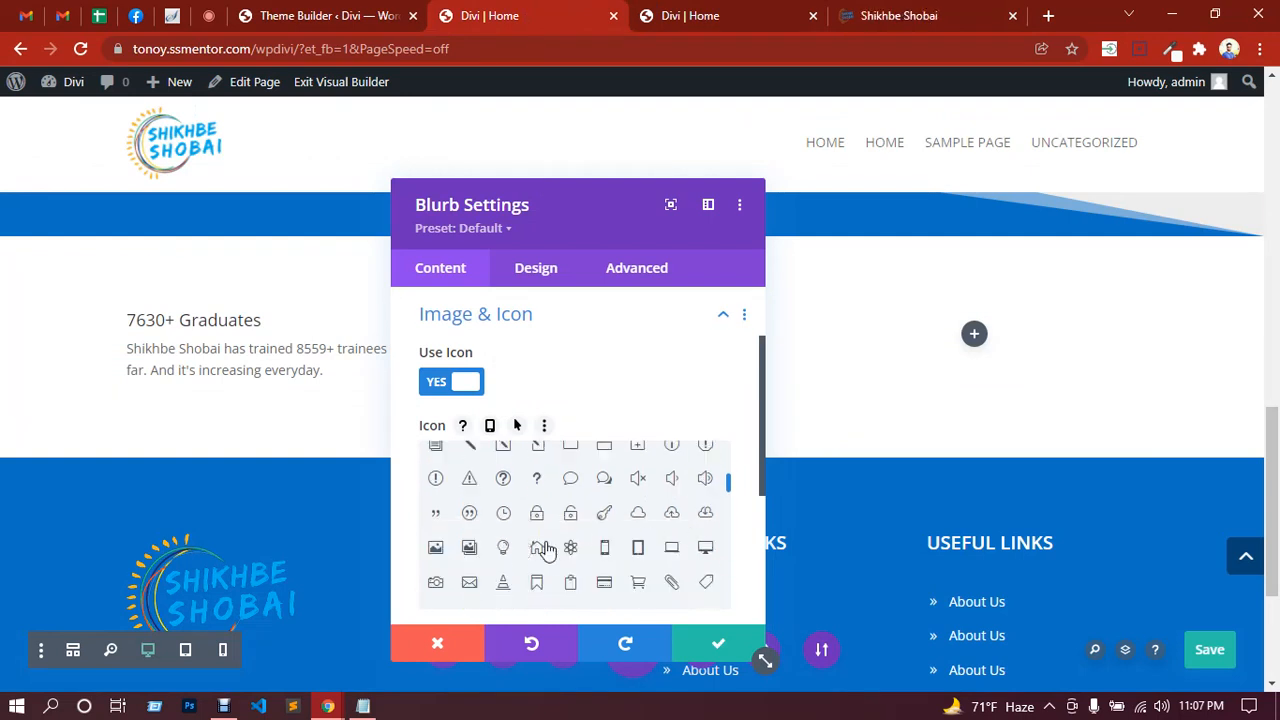
click(469, 548)
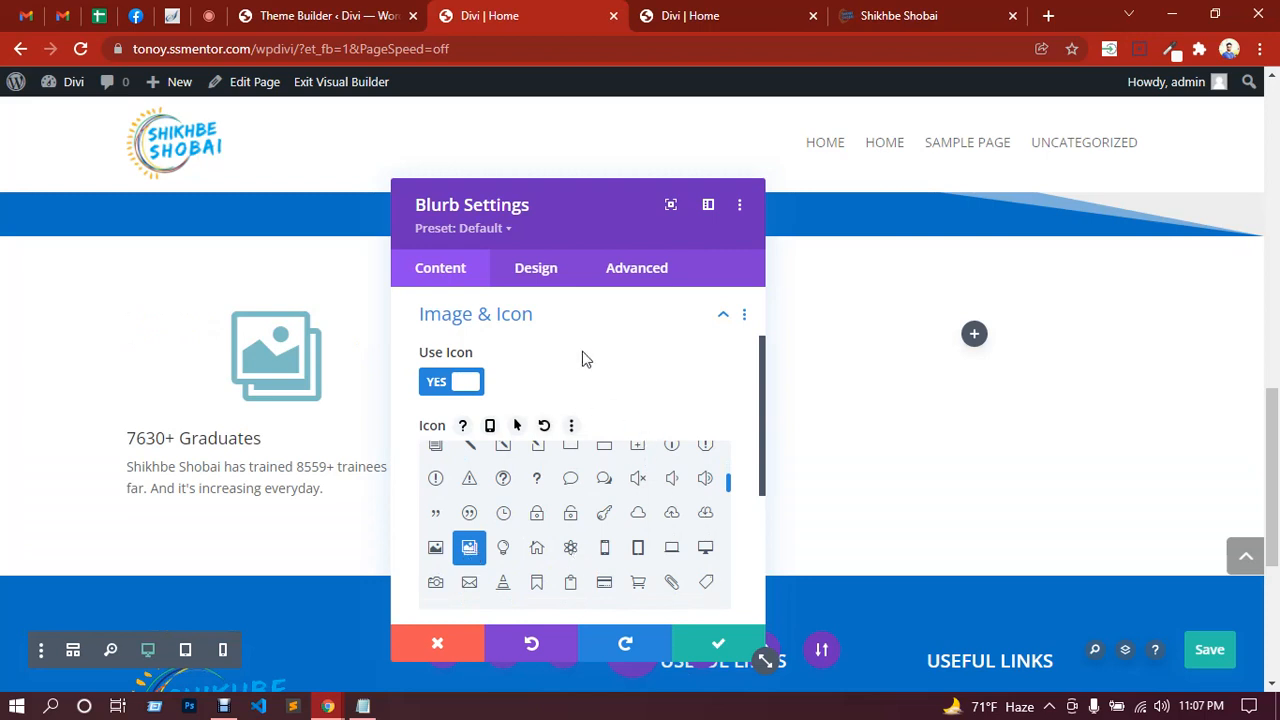
scroll(629, 398, down, 2)
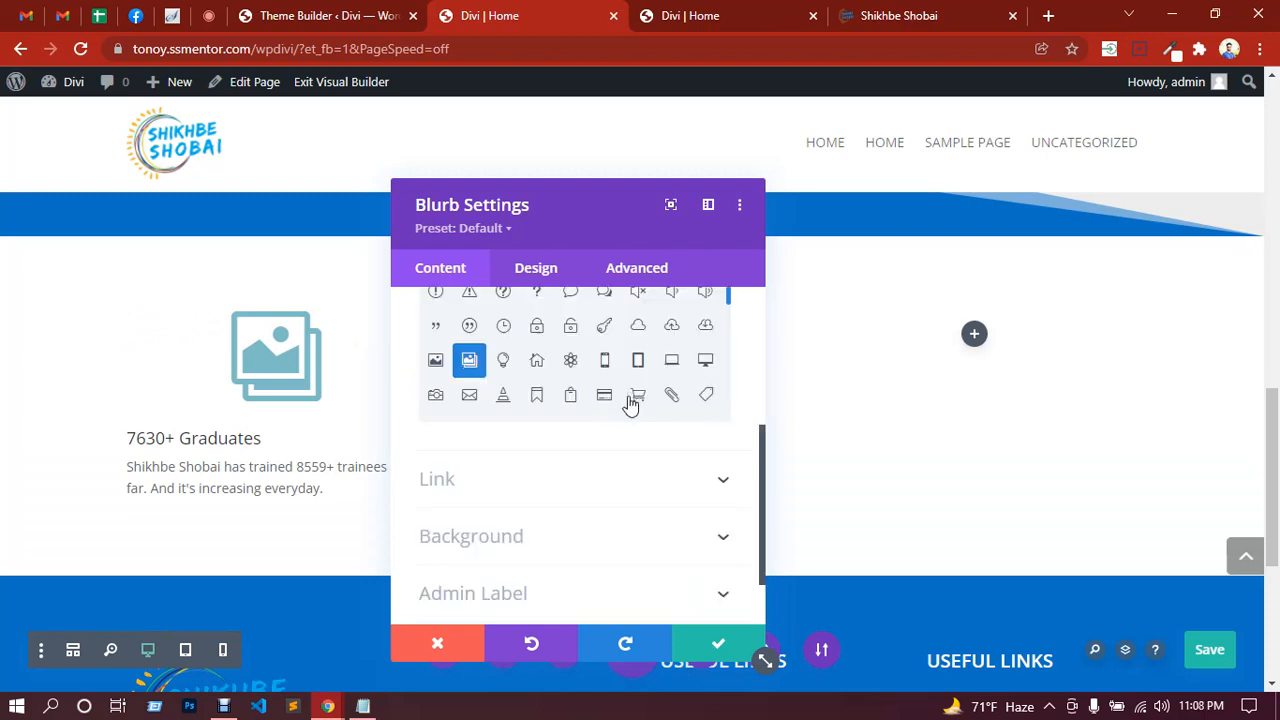
Step: In the Graduates blurb's Design settings, set Image/Icon Placement to Left
click(548, 278)
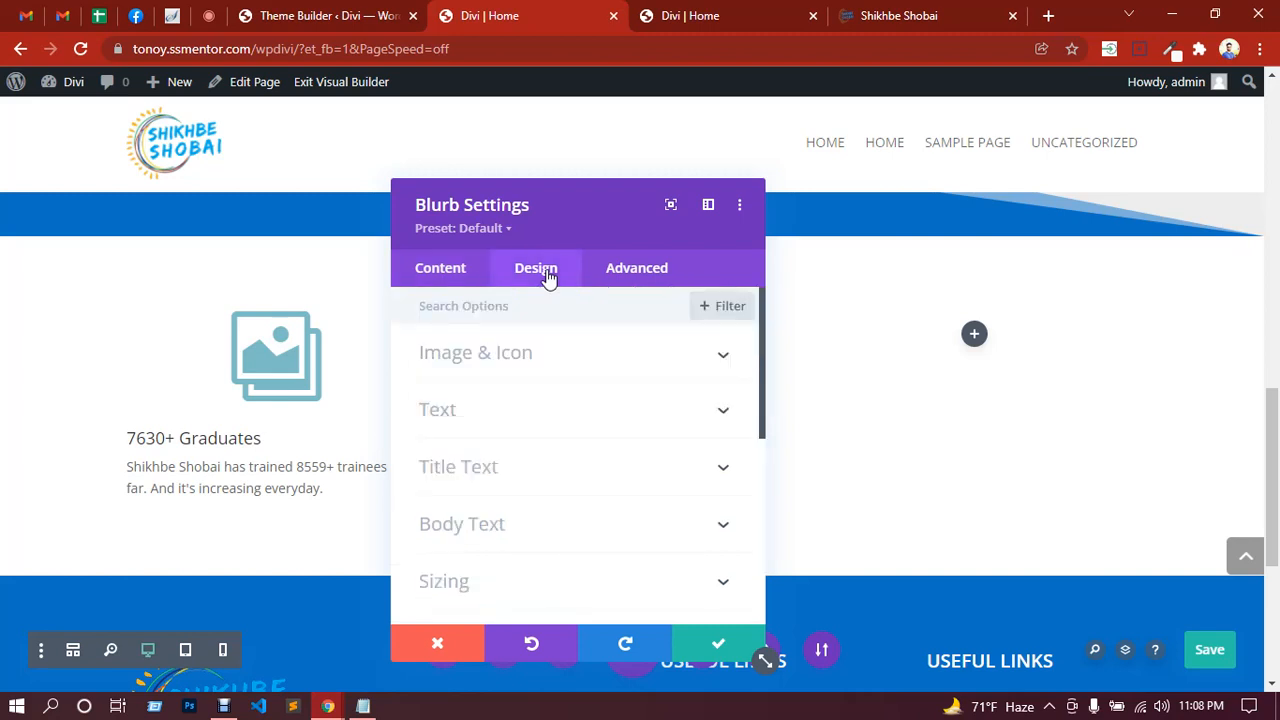
click(549, 365)
scroll(527, 505, down, 3)
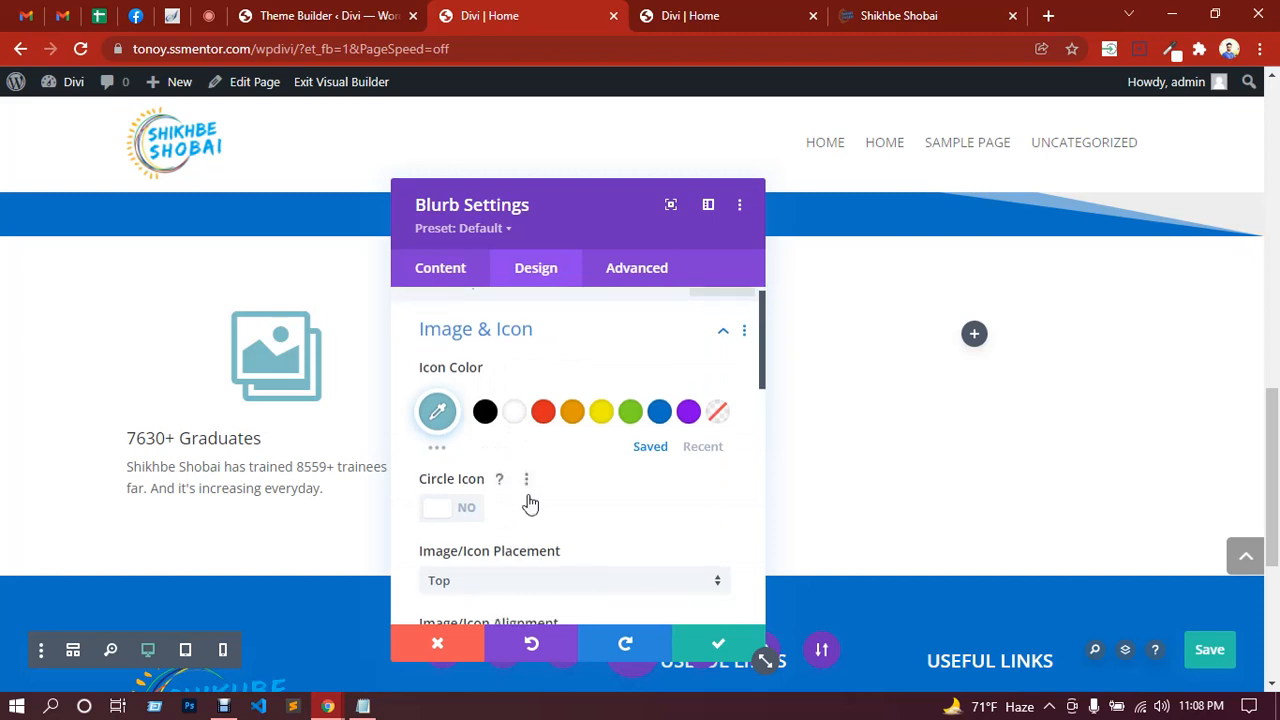
click(529, 427)
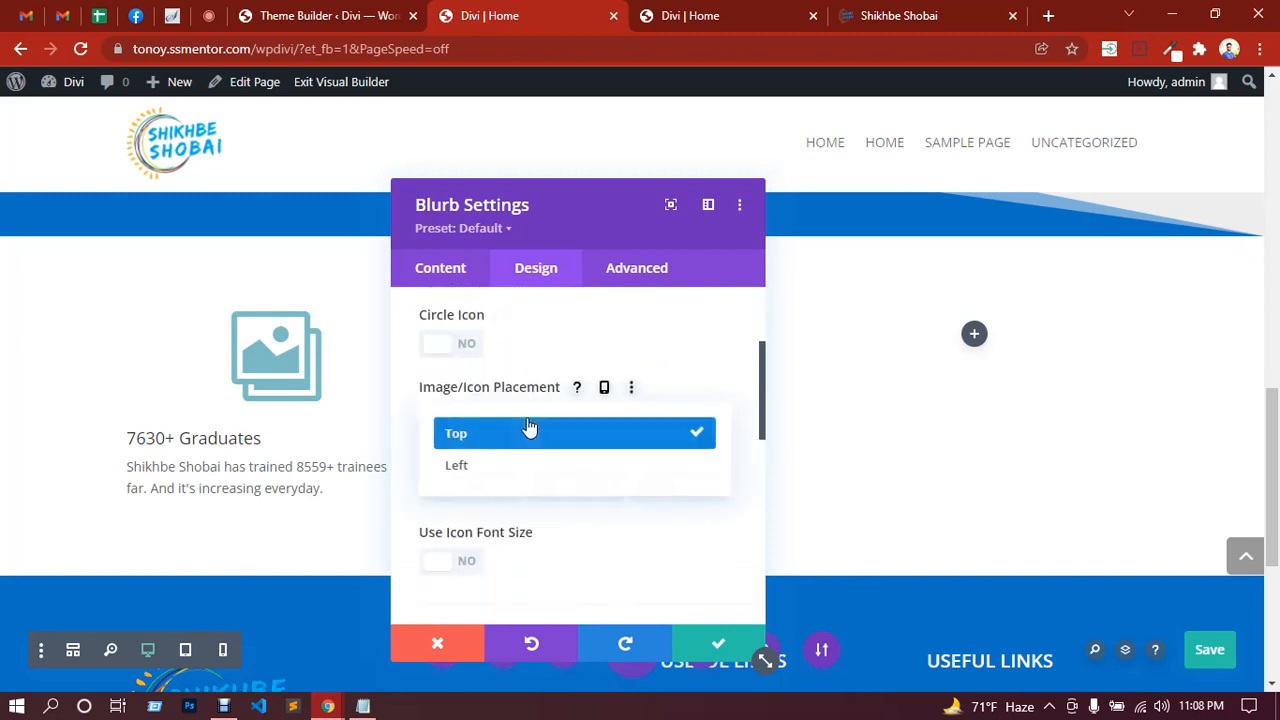
click(487, 468)
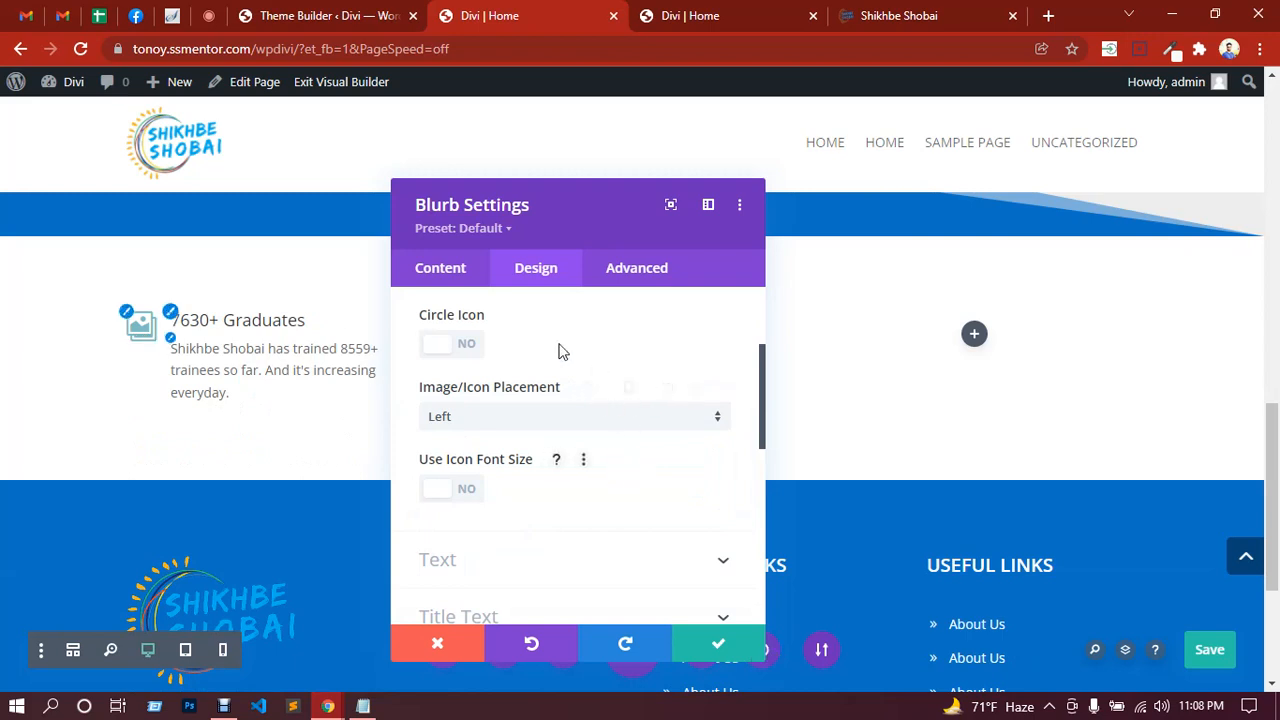
Step: Go back to the blurb's content settings and expand its Background options
scroll(580, 523, down, 3)
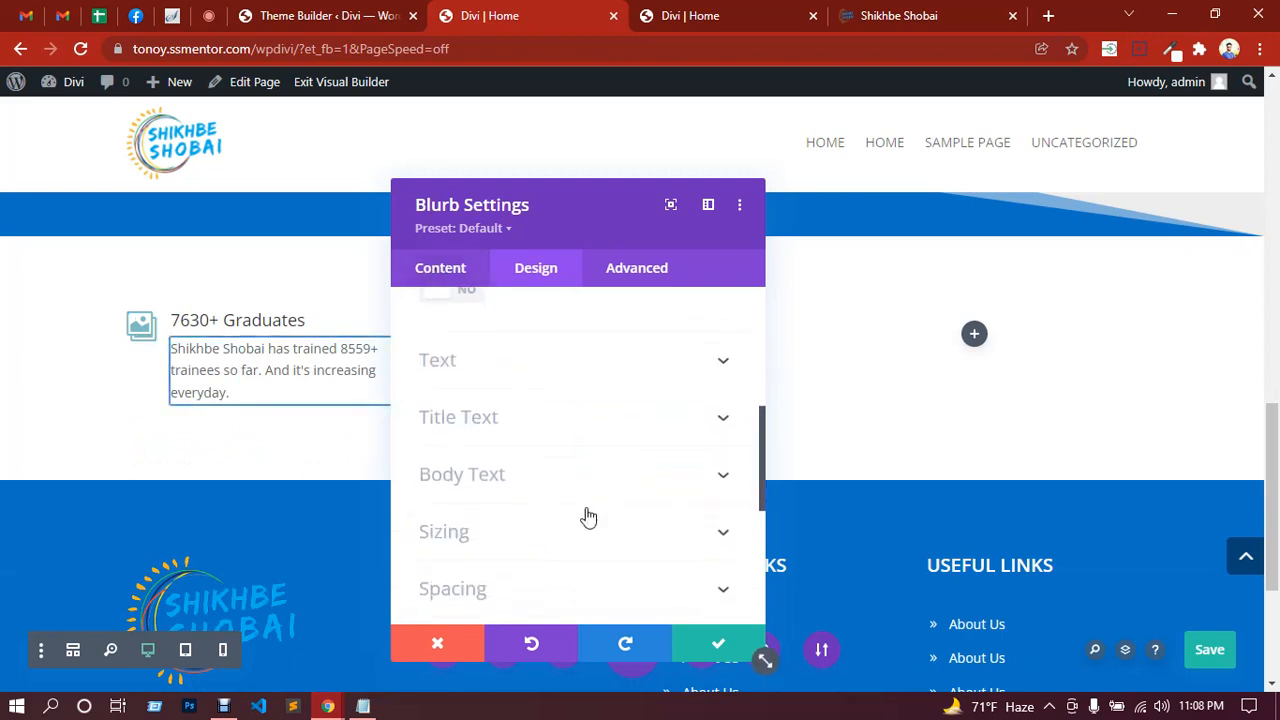
scroll(588, 517, down, 3)
scroll(528, 446, down, 2)
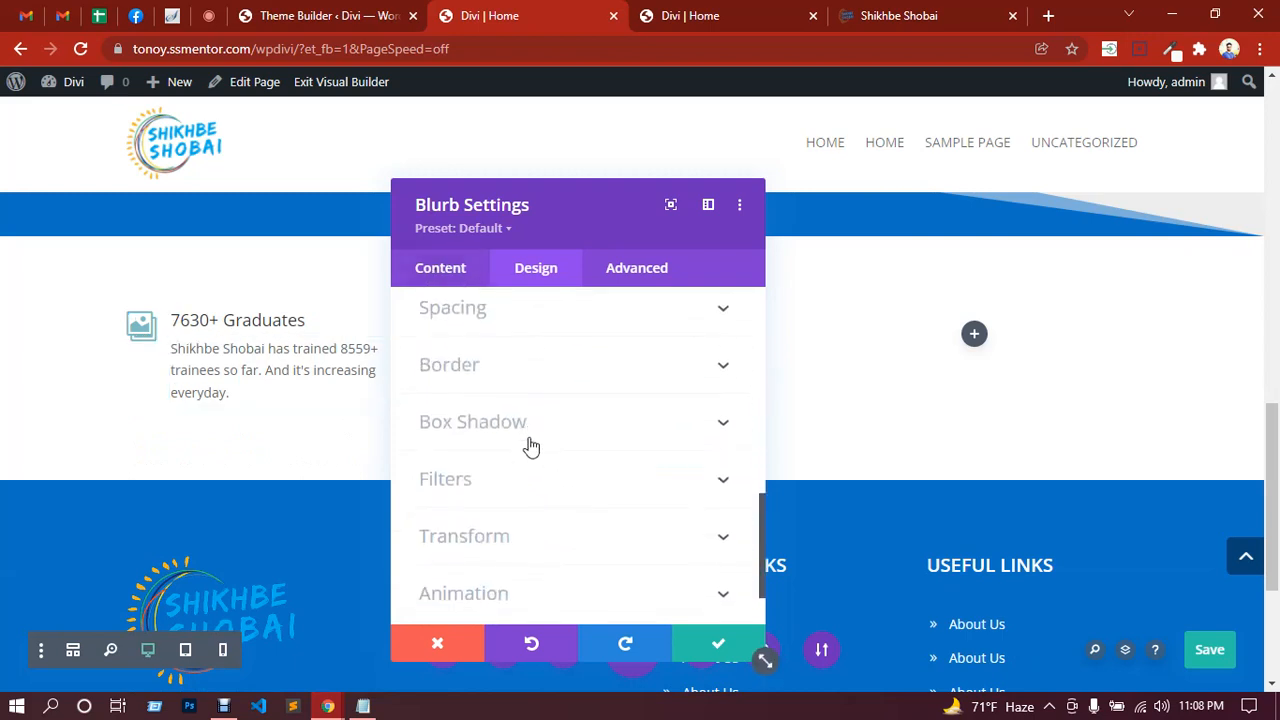
click(441, 269)
scroll(555, 494, down, 1)
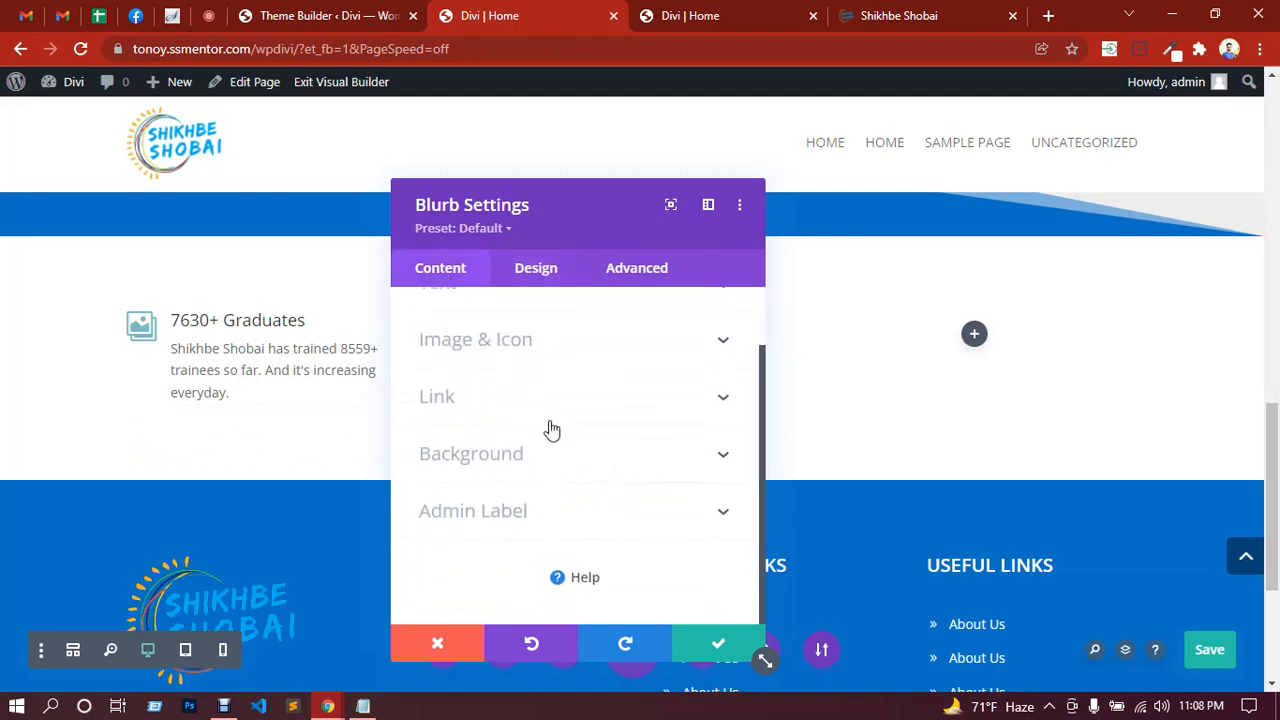
click(523, 451)
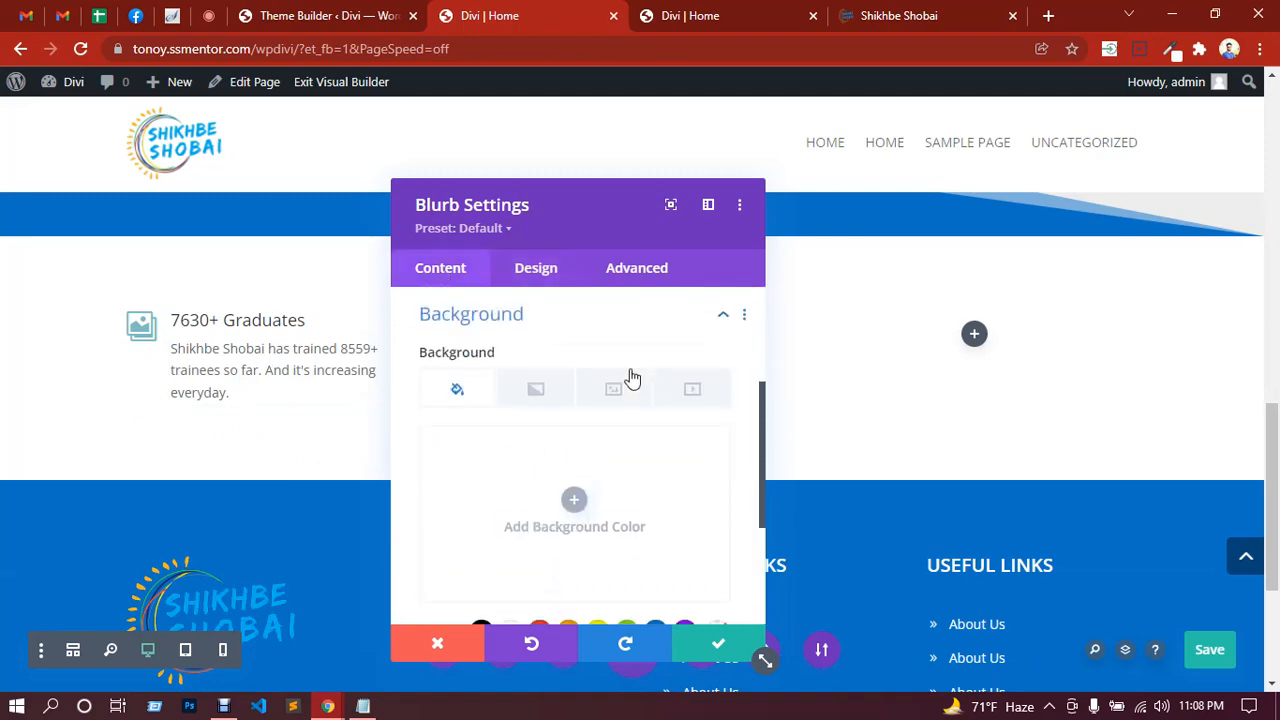
Step: Minimize the browser, Notepad and screen recorder to clear the desktop
click(926, 15)
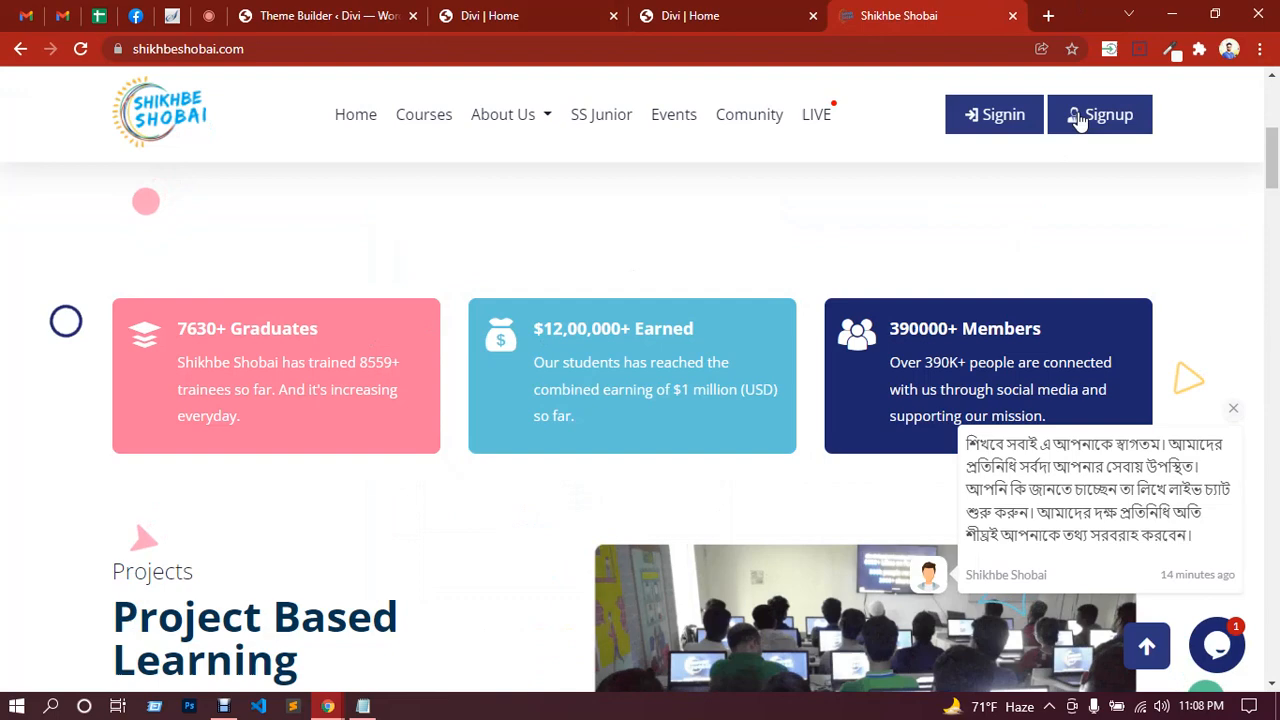
click(1170, 18)
click(866, 78)
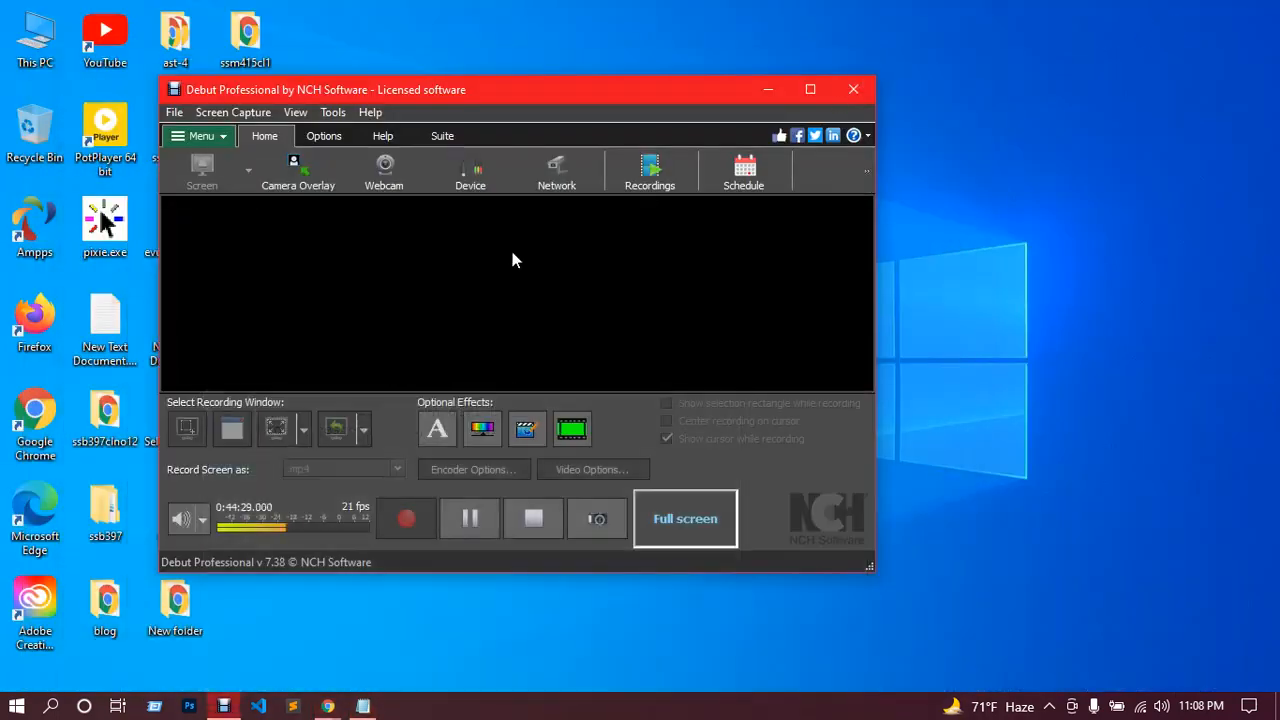
click(771, 88)
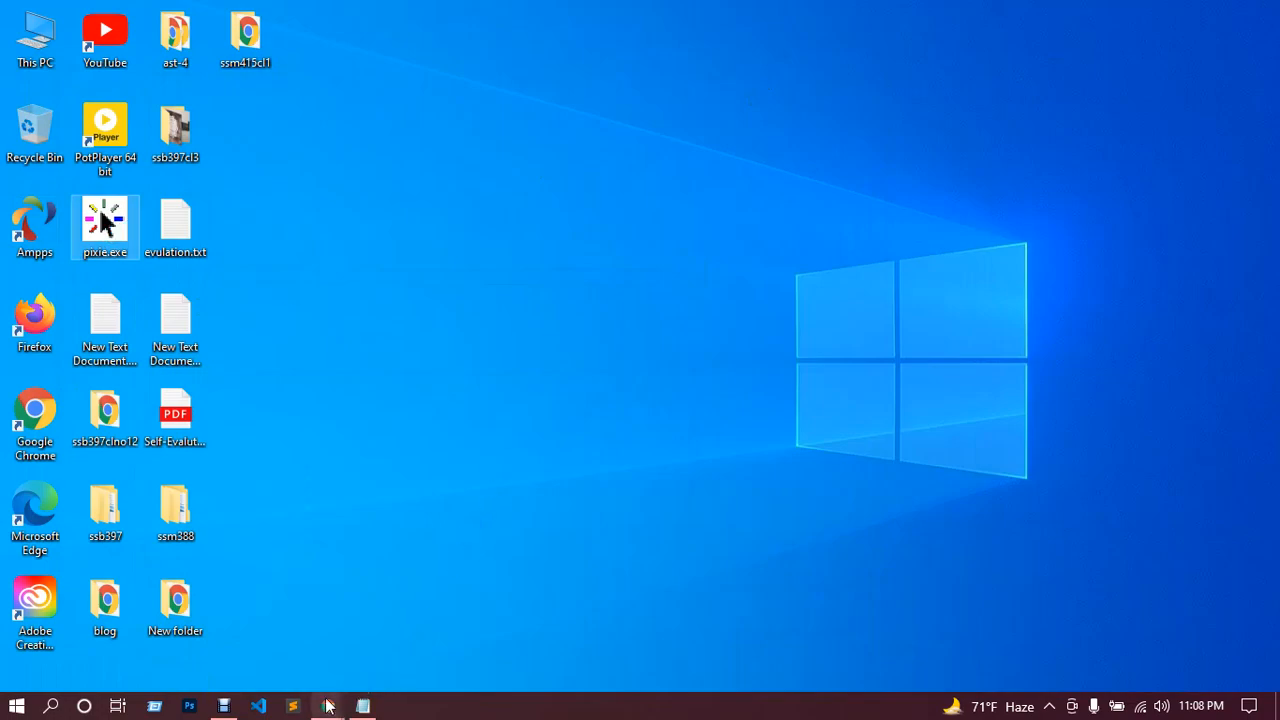
mouse_move(327, 704)
click(286, 634)
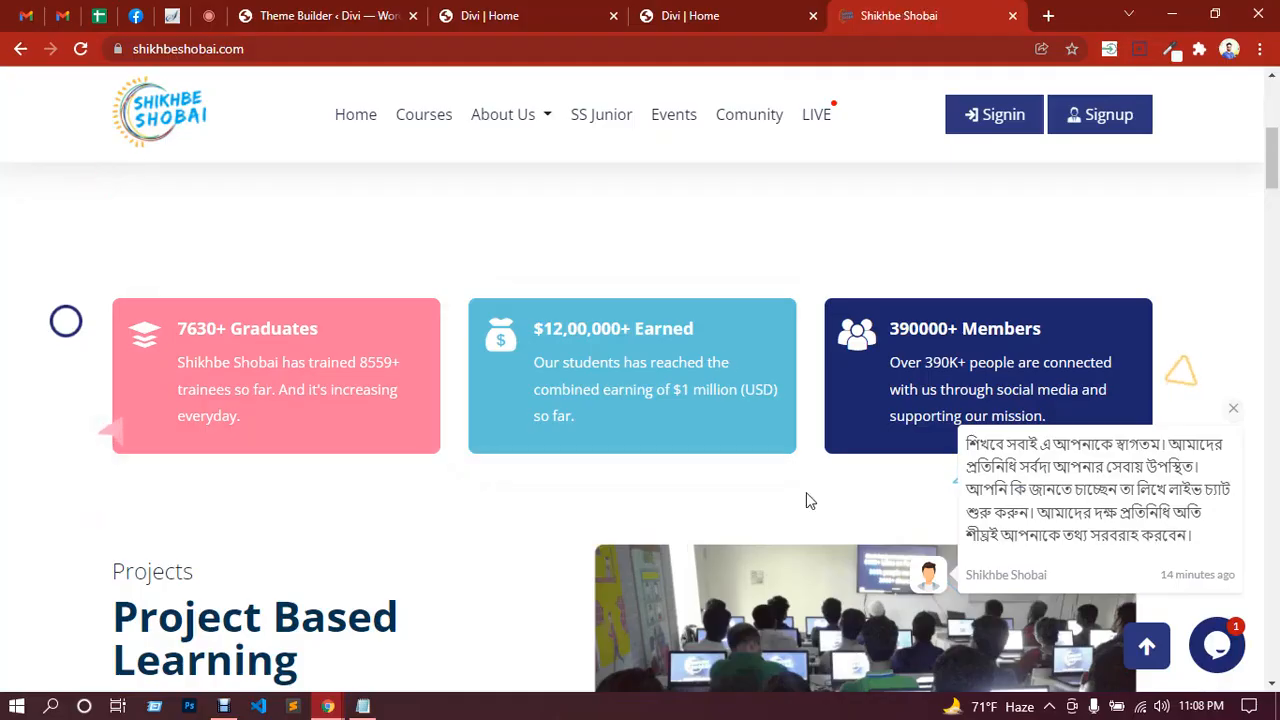
Step: Get the Pixie colour picker running, then return to the Divi | Home page
click(1049, 707)
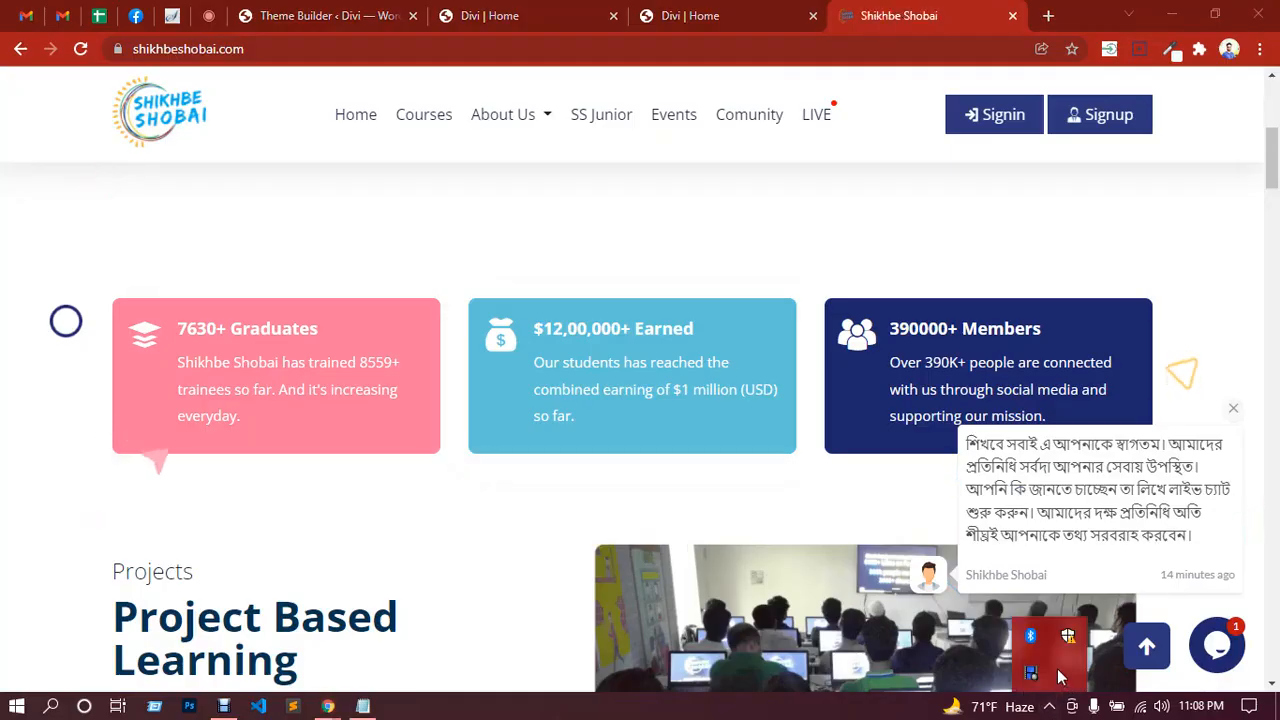
click(522, 510)
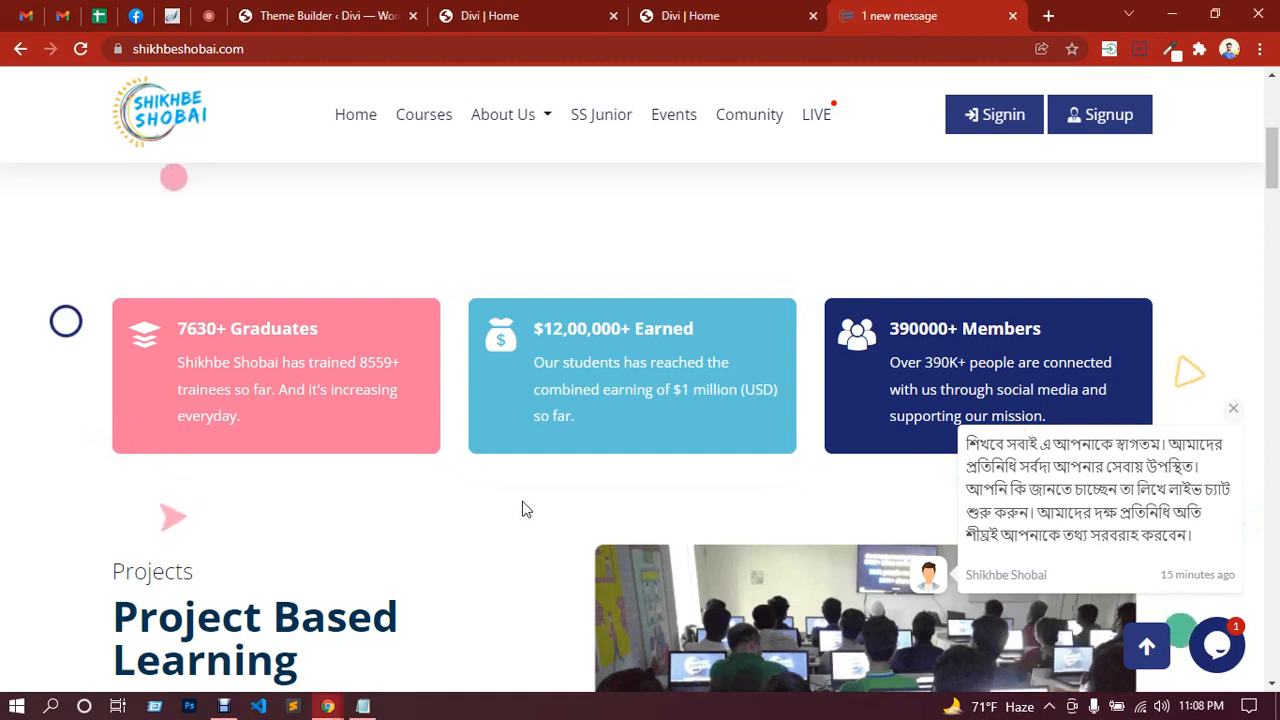
click(1172, 15)
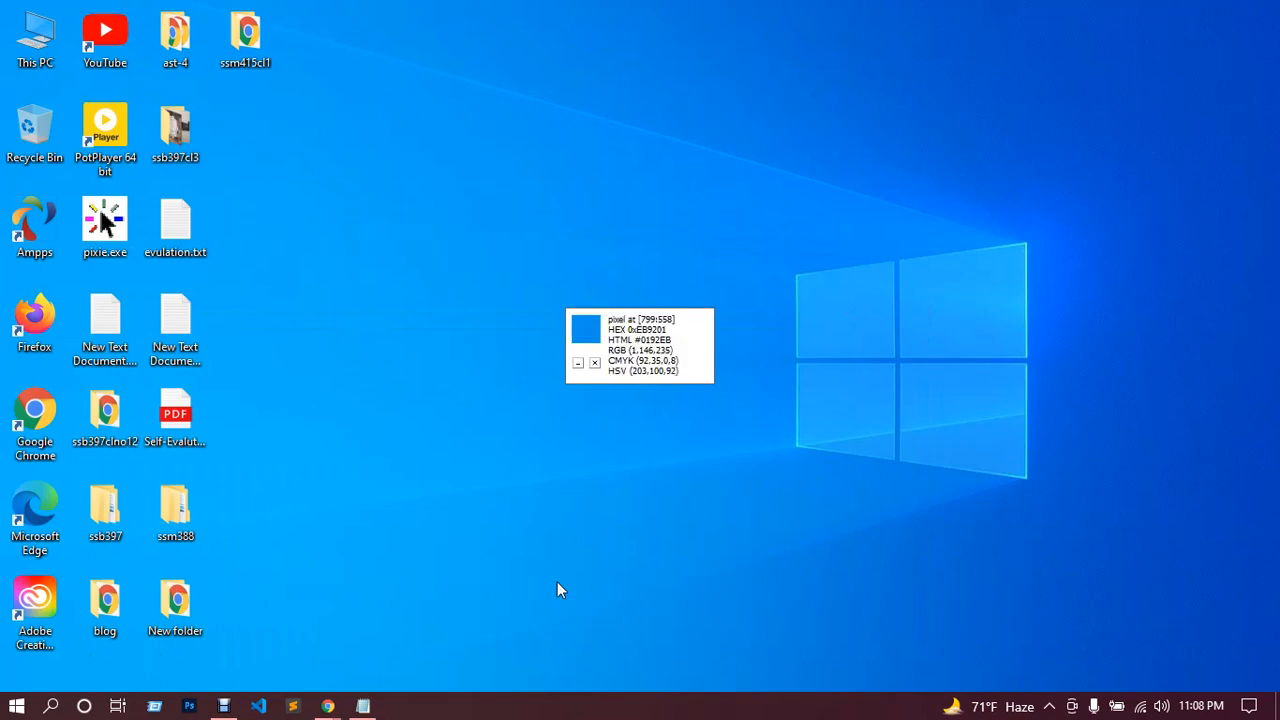
click(305, 630)
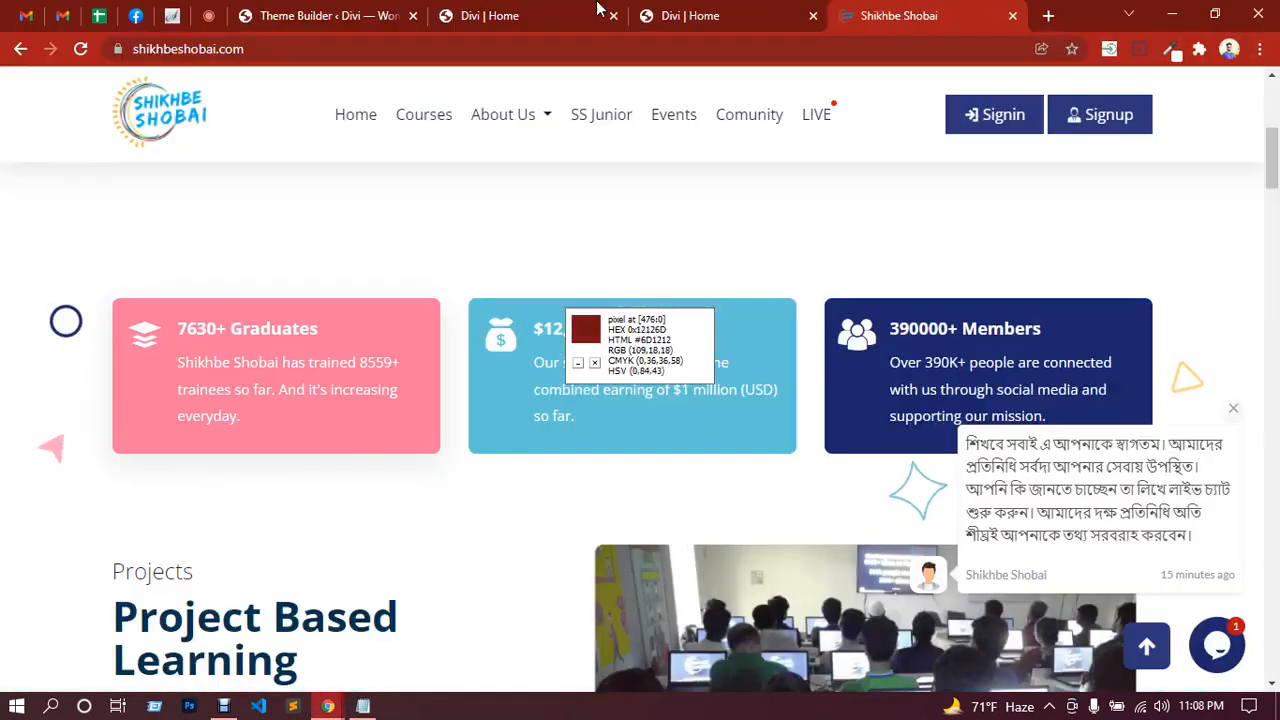
click(535, 13)
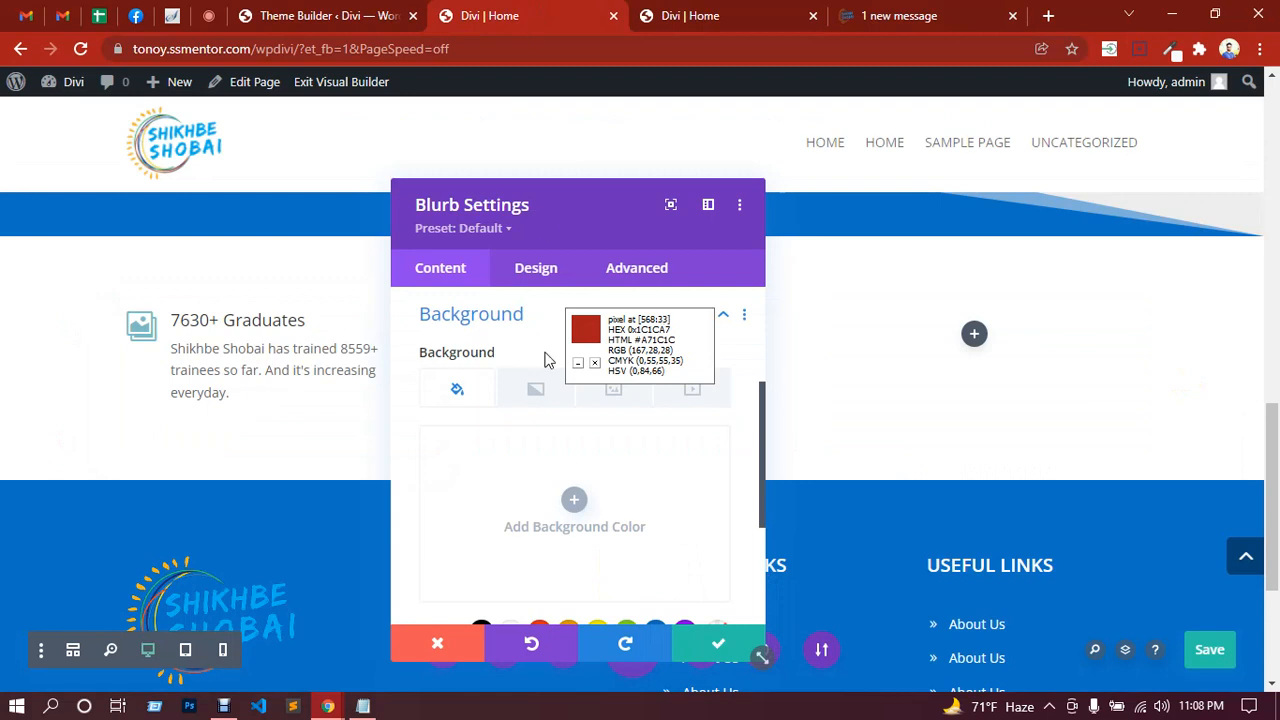
Step: Set the 7630+ Graduates blurb's background colour to pink #f9799a
click(573, 499)
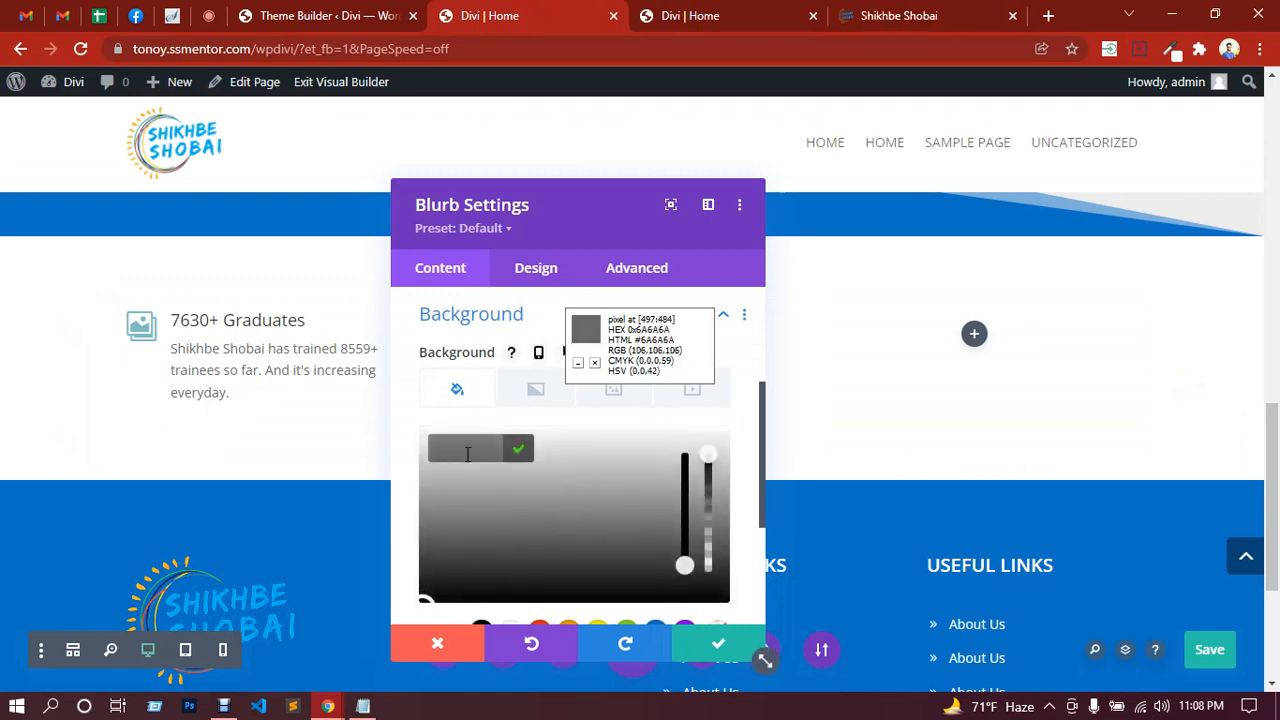
text(#f9799a)
click(519, 452)
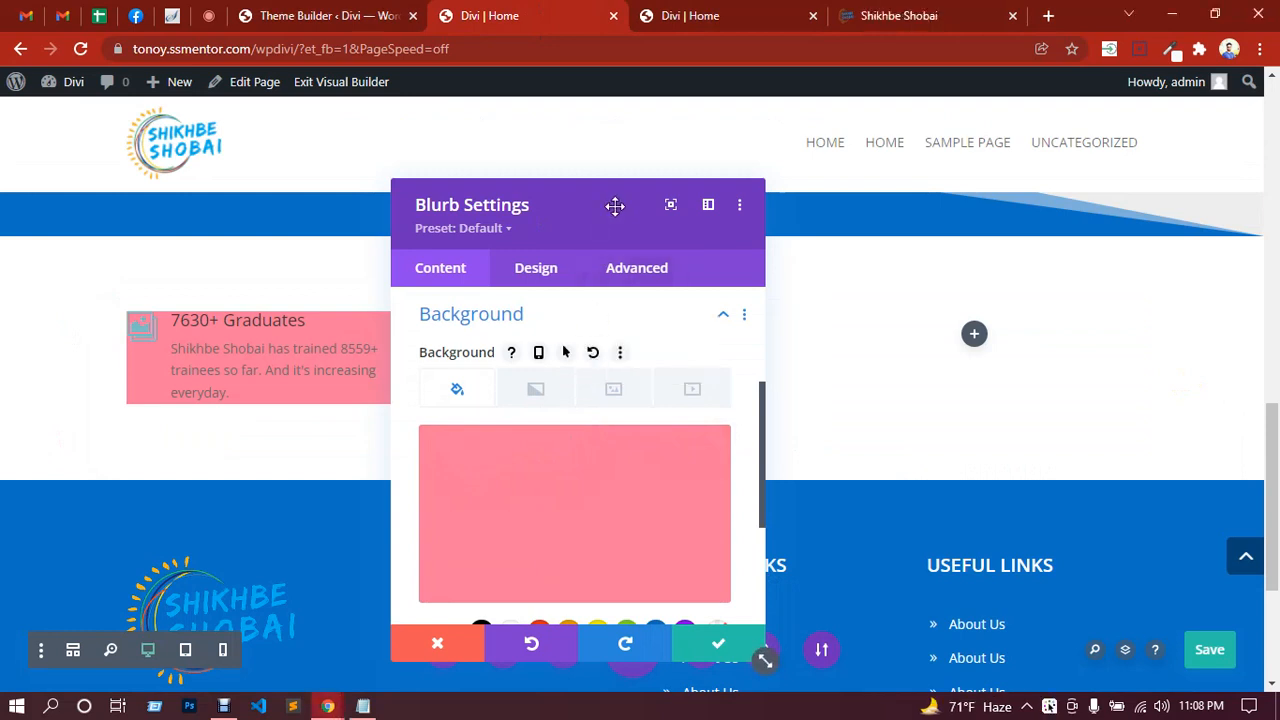
drag(614, 206, 764, 228)
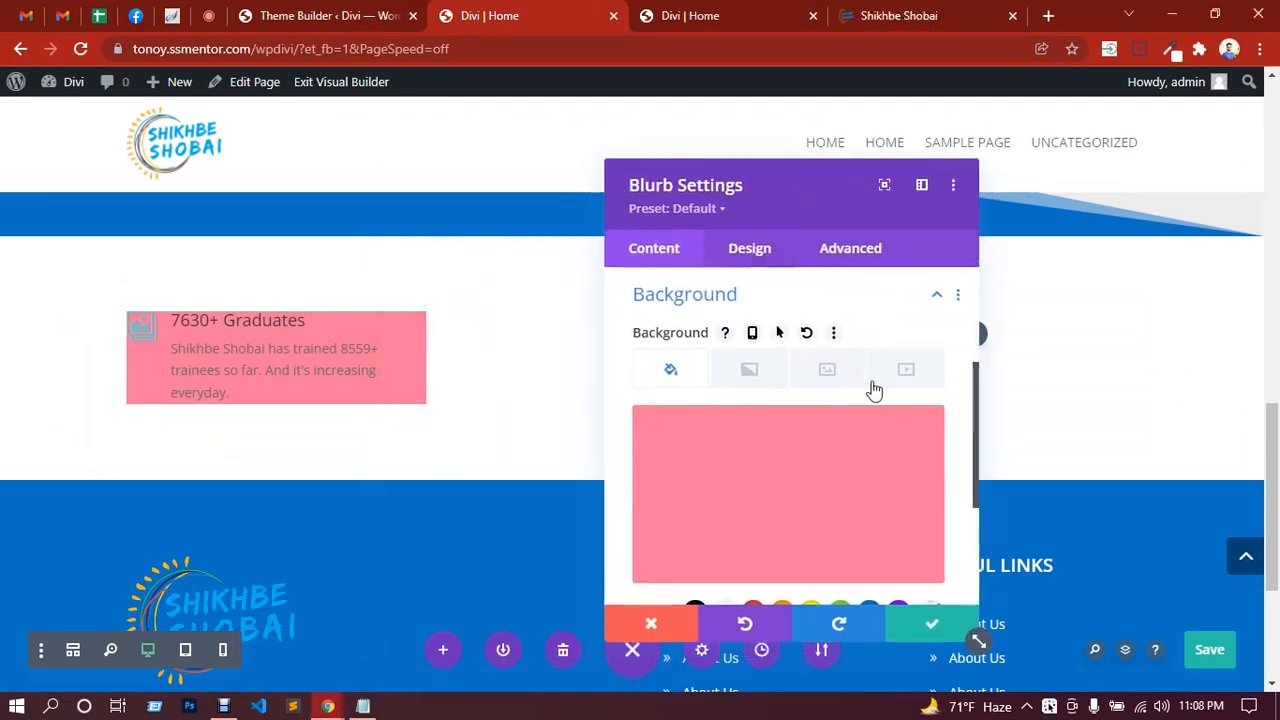
scroll(797, 357, down, 5)
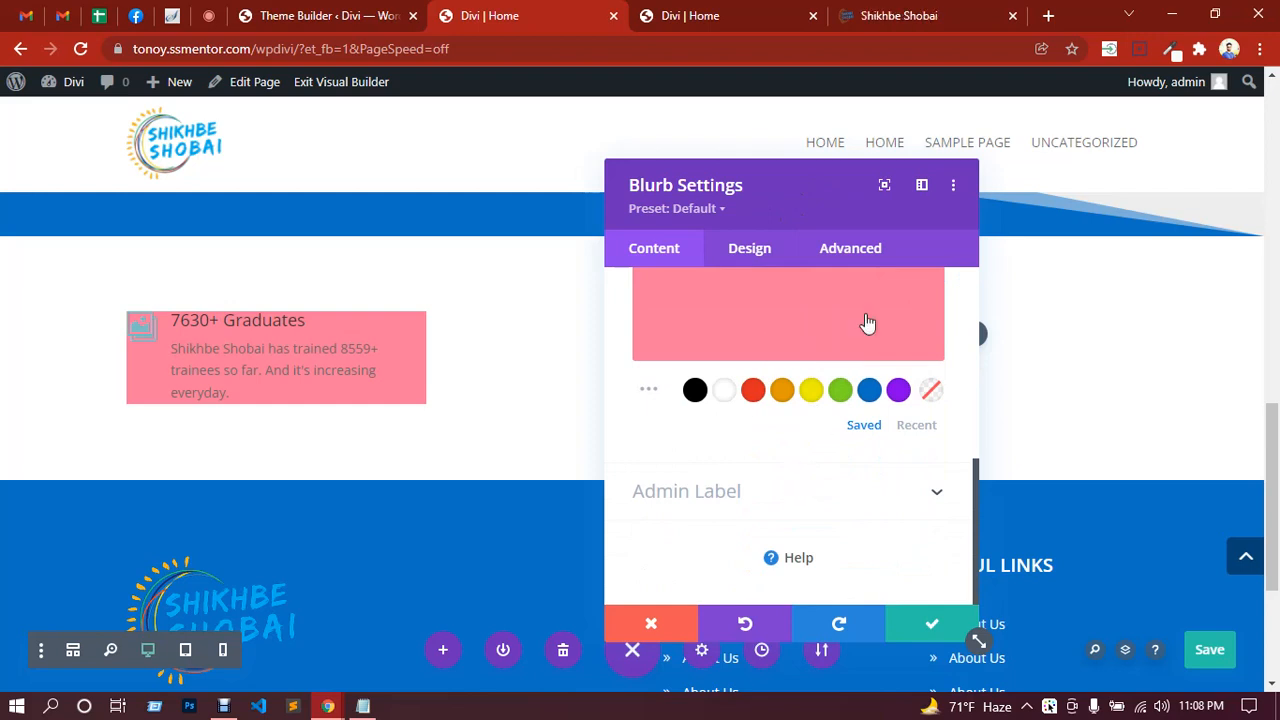
click(760, 256)
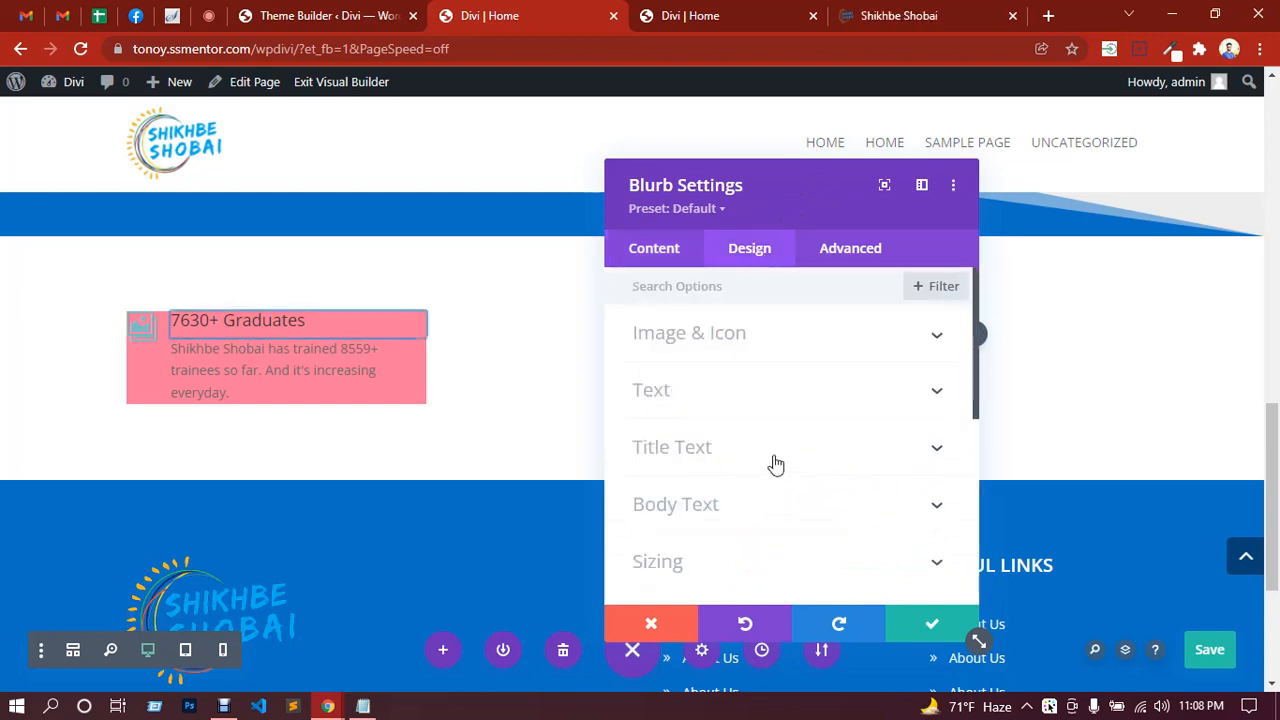
Step: Under Design > Spacing, pad the Graduates card 40px top and bottom, 30px left and right
scroll(772, 464, down, 2)
scroll(776, 465, down, 2)
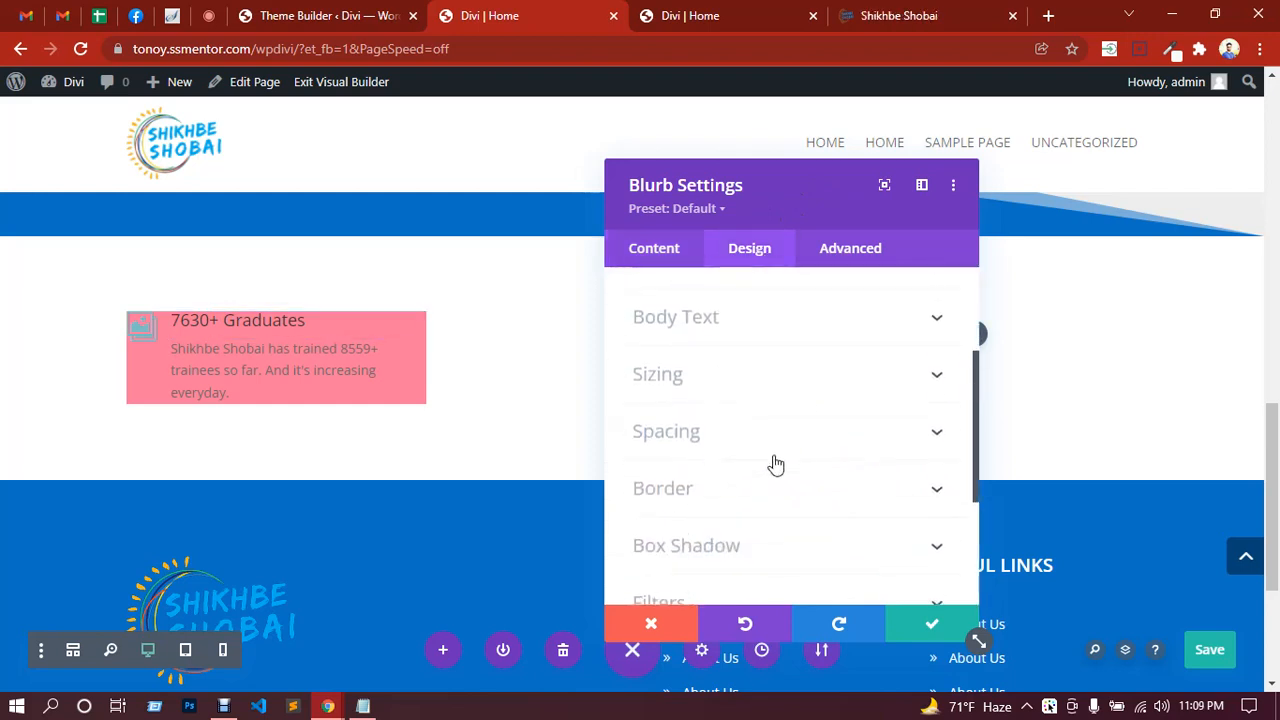
click(719, 436)
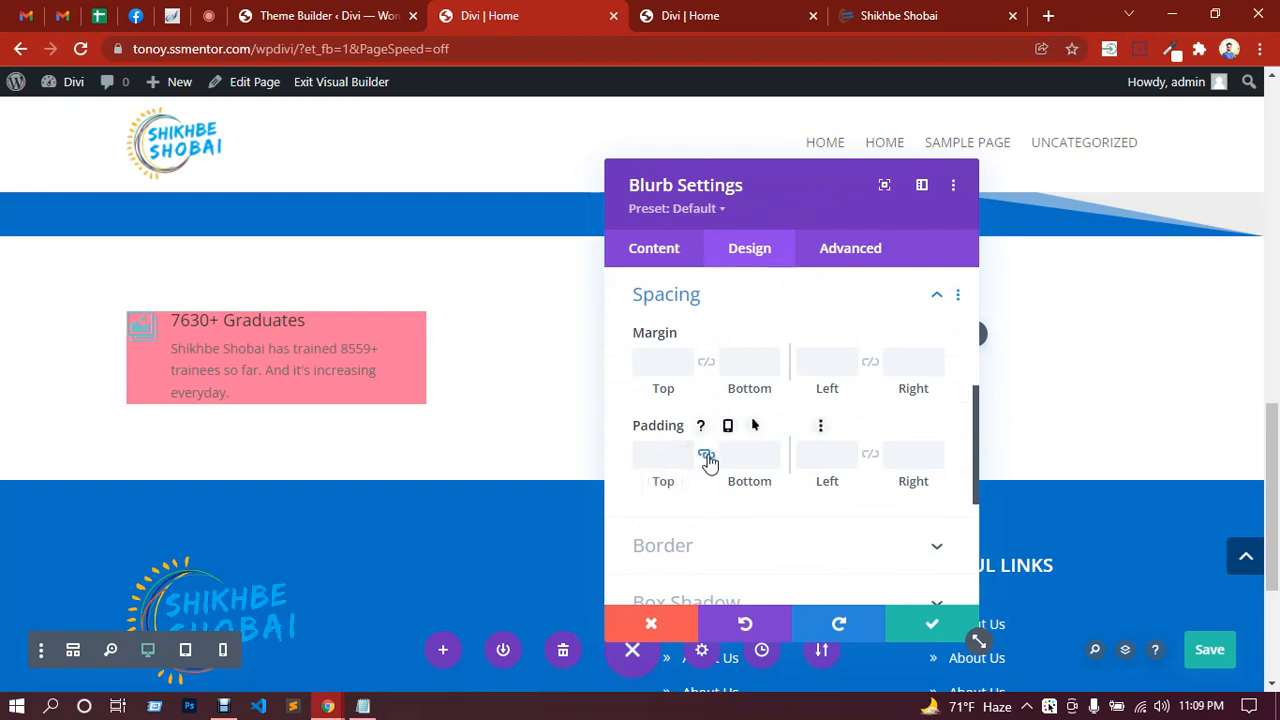
click(666, 453)
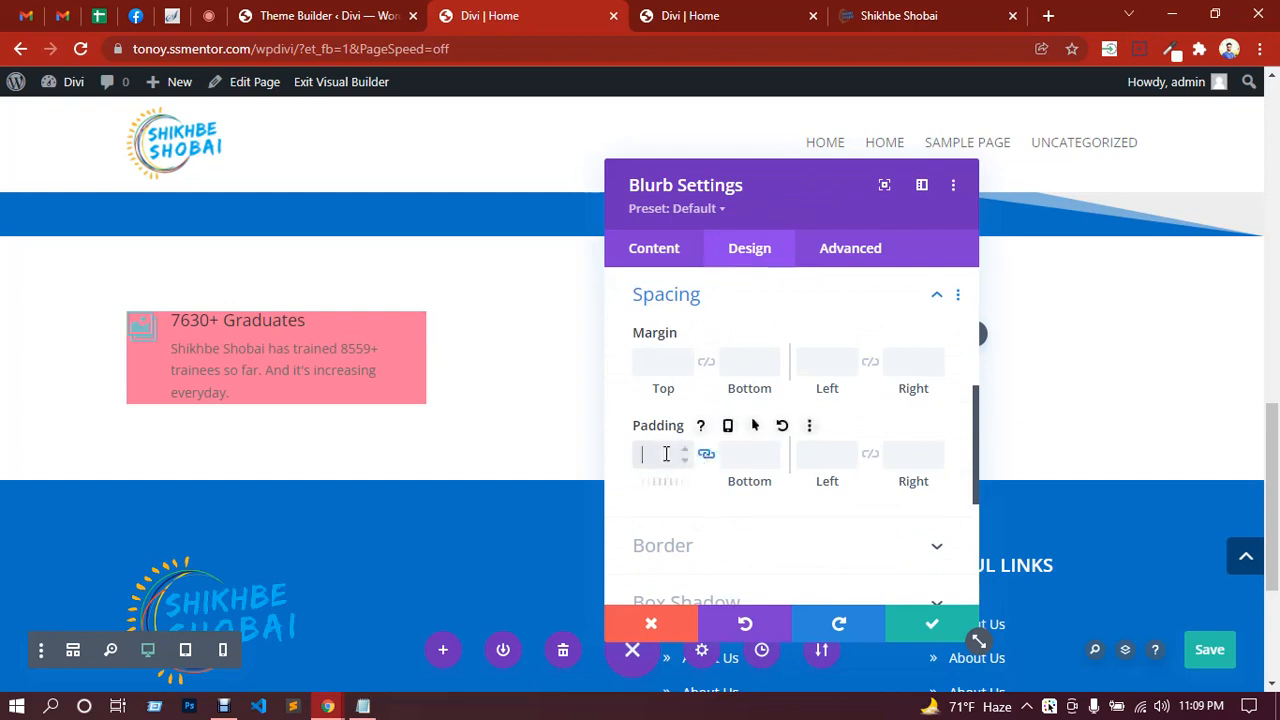
text(80px)
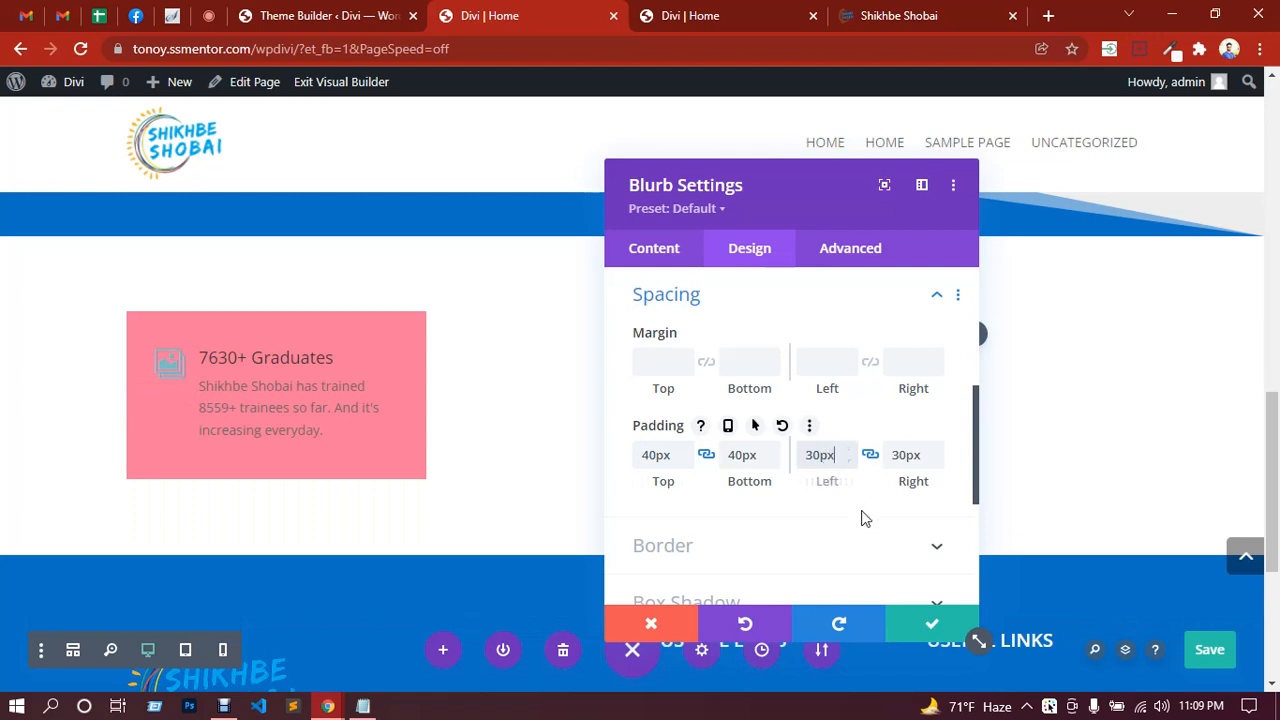
click(755, 555)
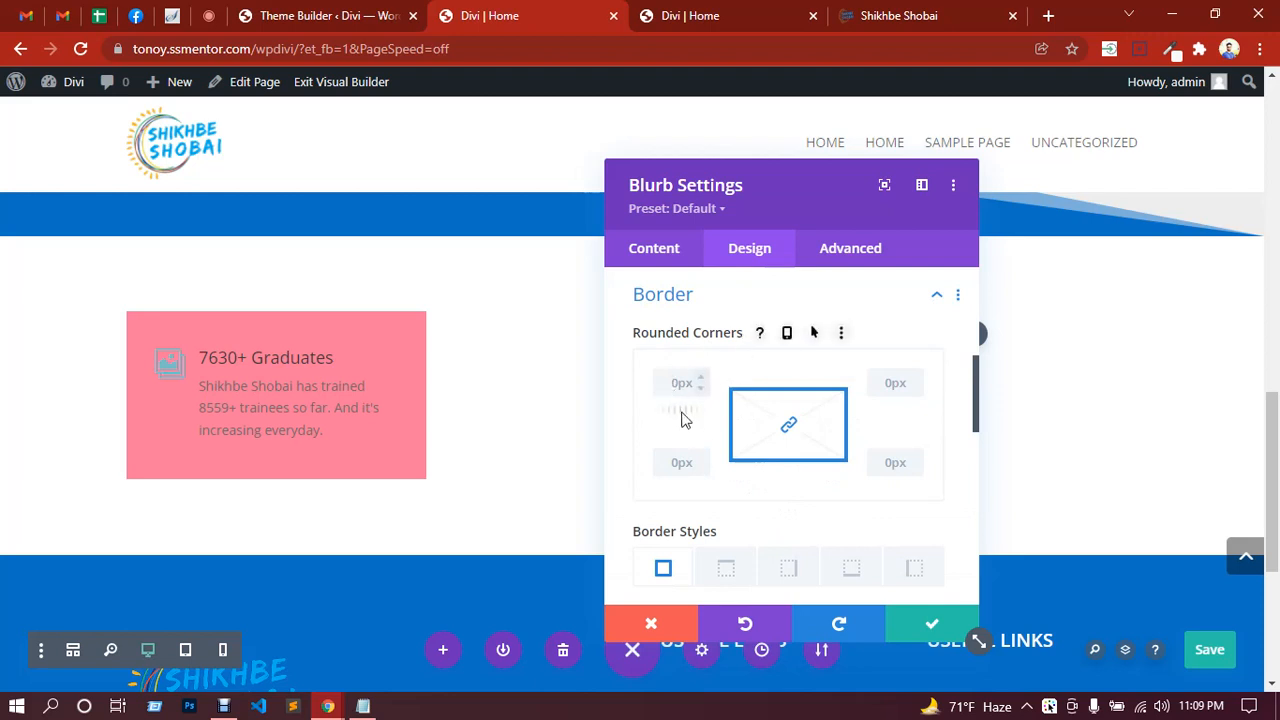
Step: Set 10px rounded corners on the pink card and compare it with the reference stat cards
scroll(690, 420, down, 3)
scroll(727, 428, down, 1)
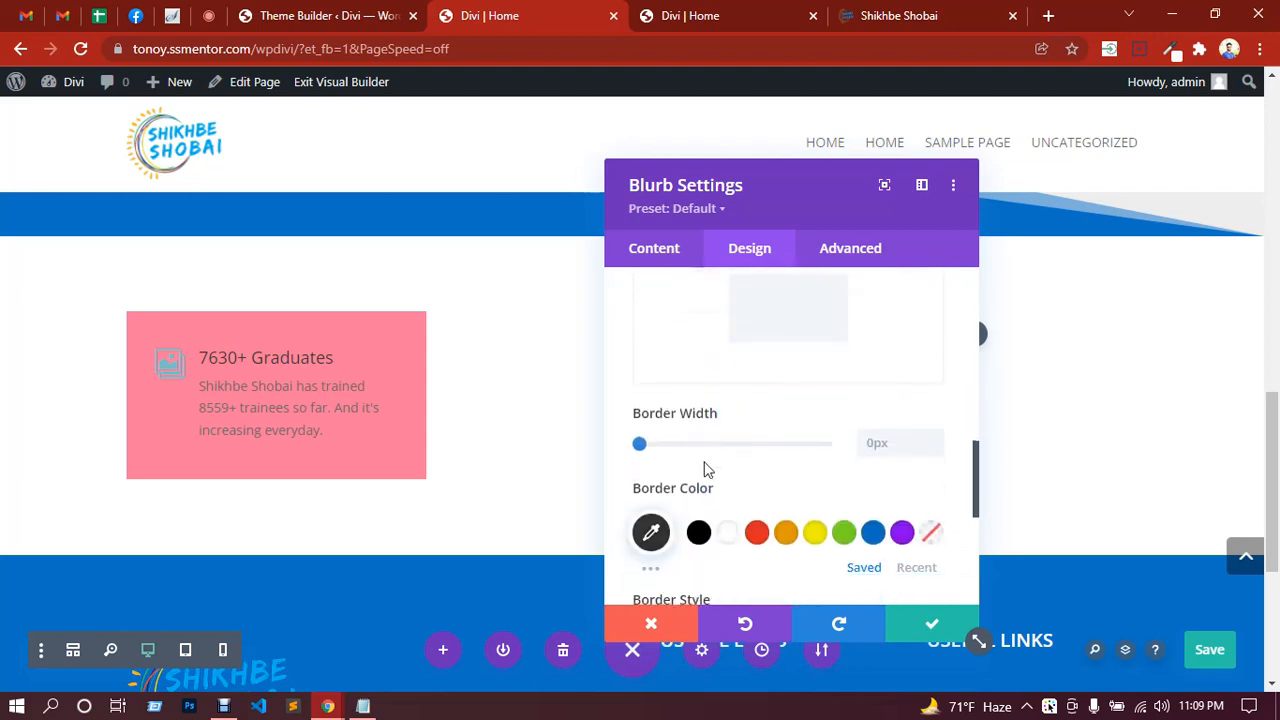
scroll(707, 466, up, 4)
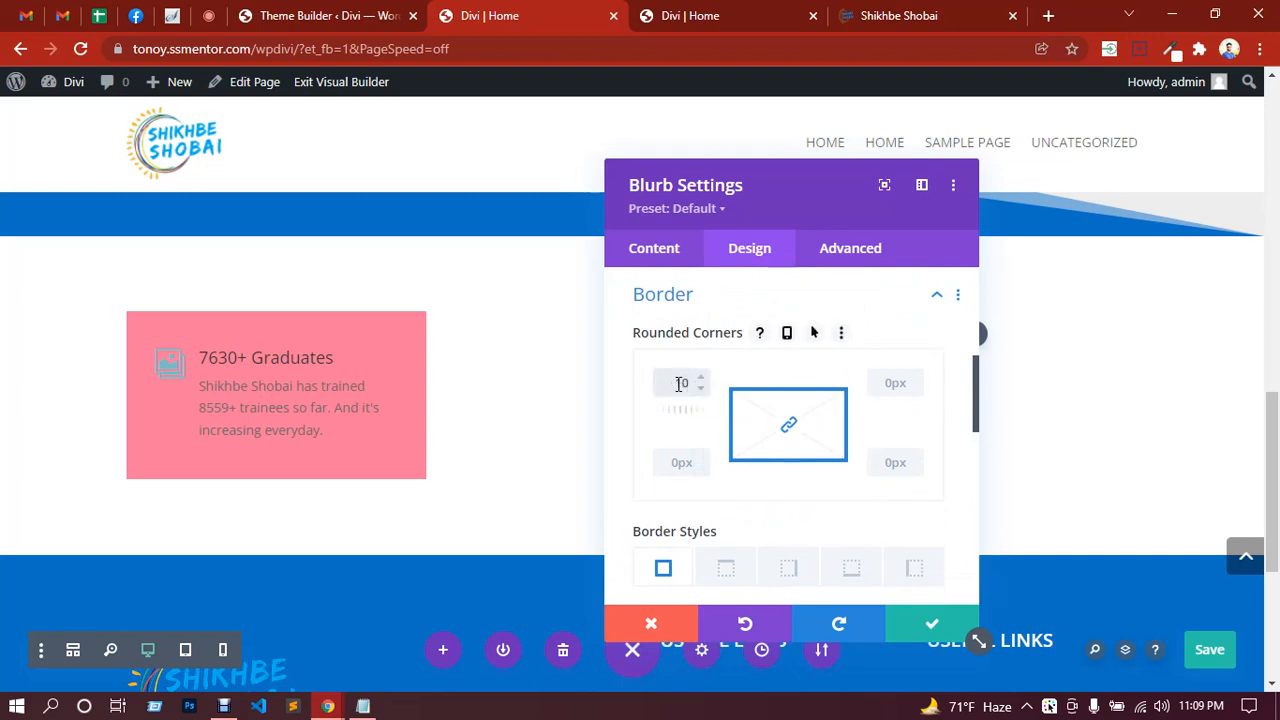
click(736, 435)
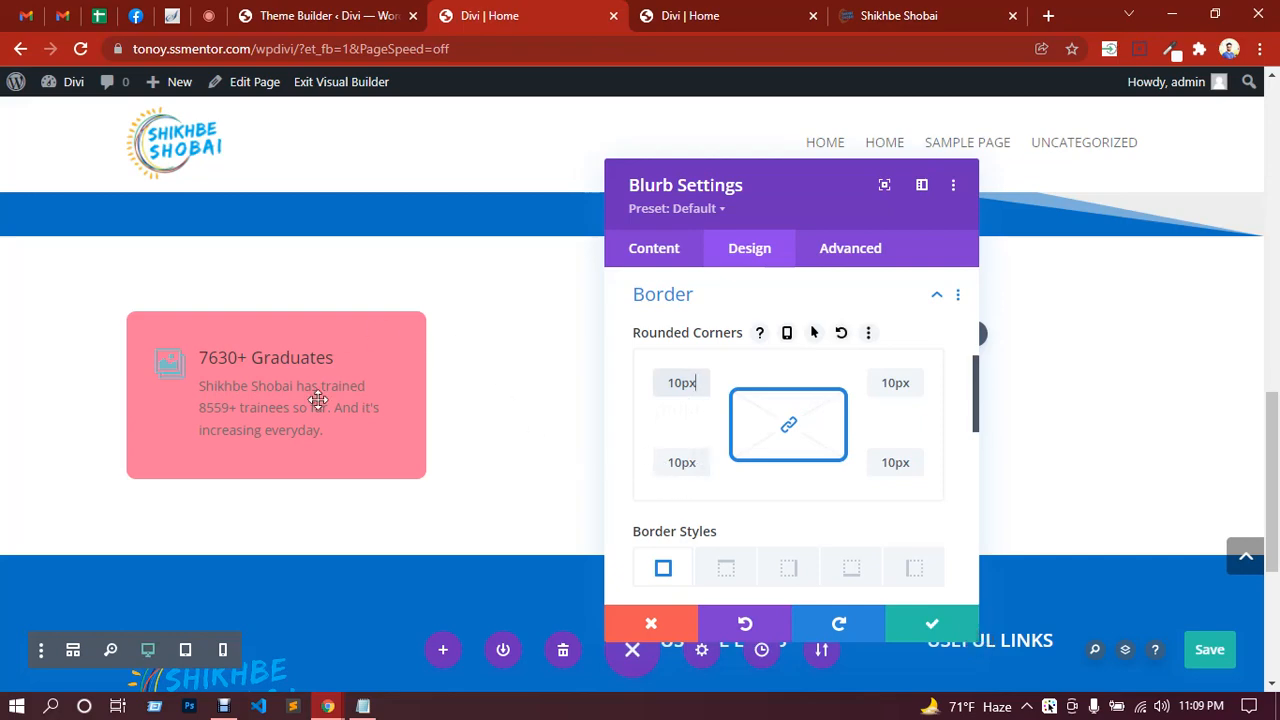
click(935, 14)
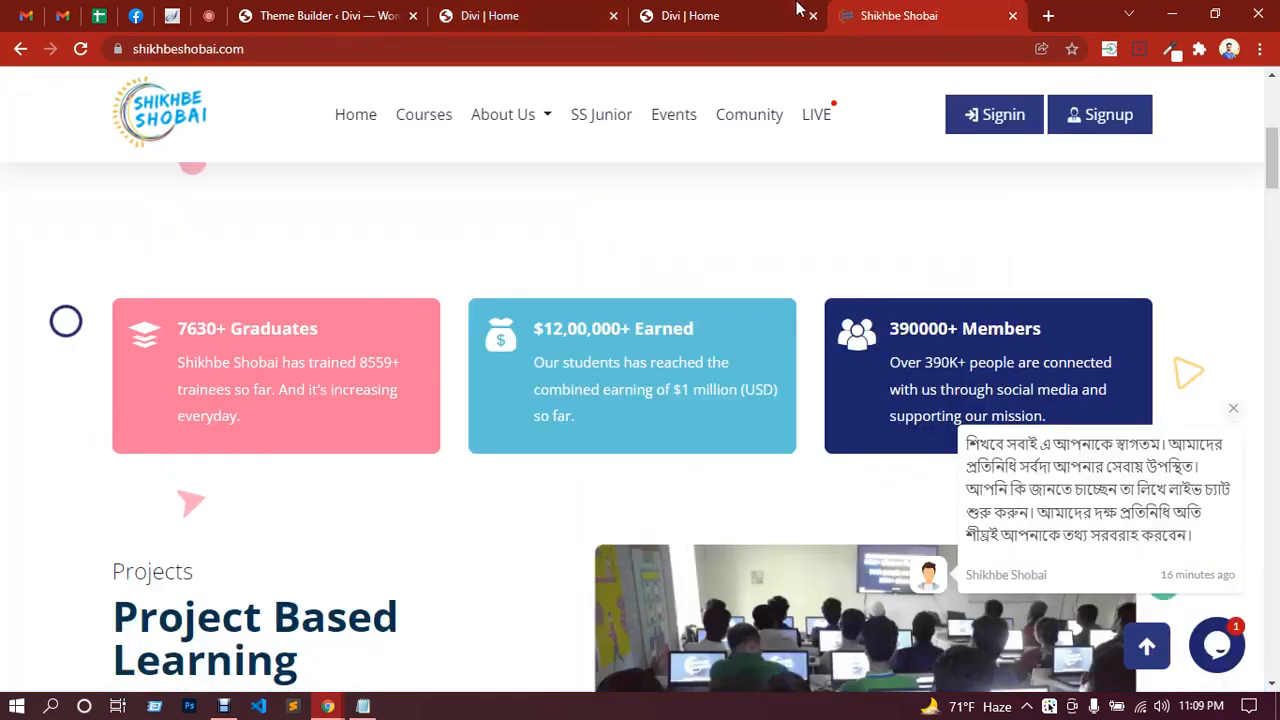
click(750, 12)
click(556, 10)
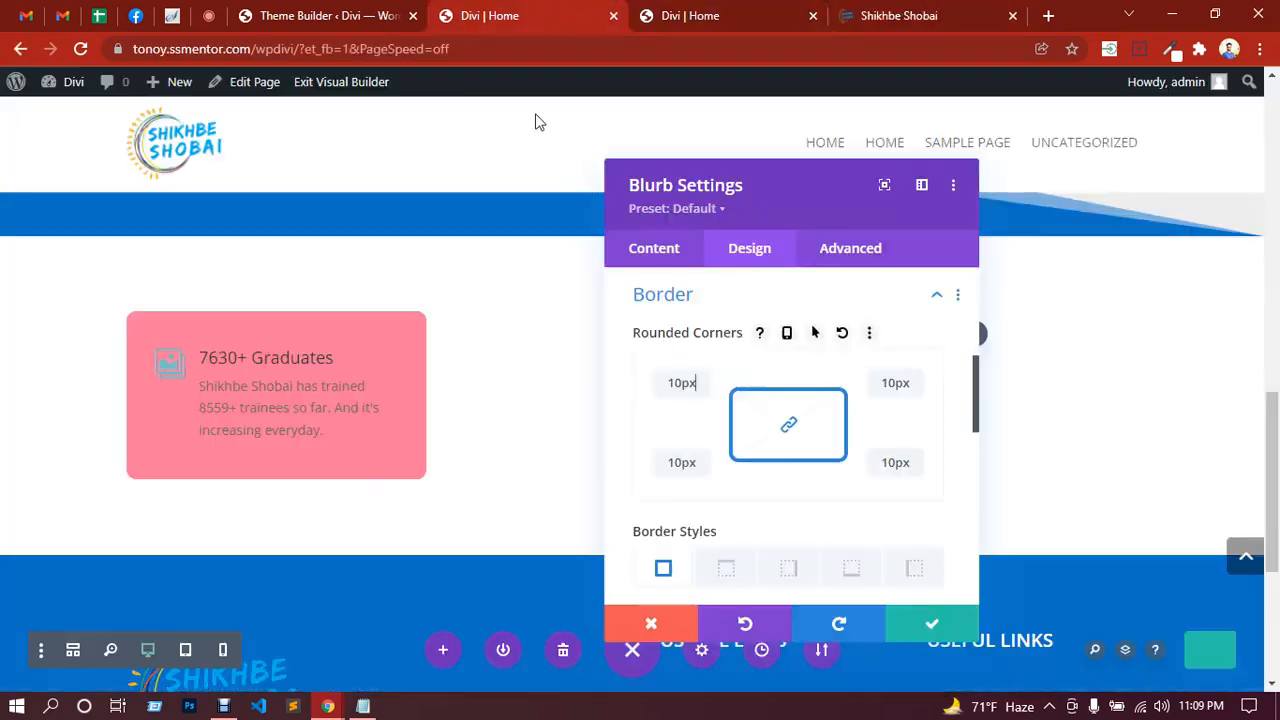
click(660, 252)
click(749, 250)
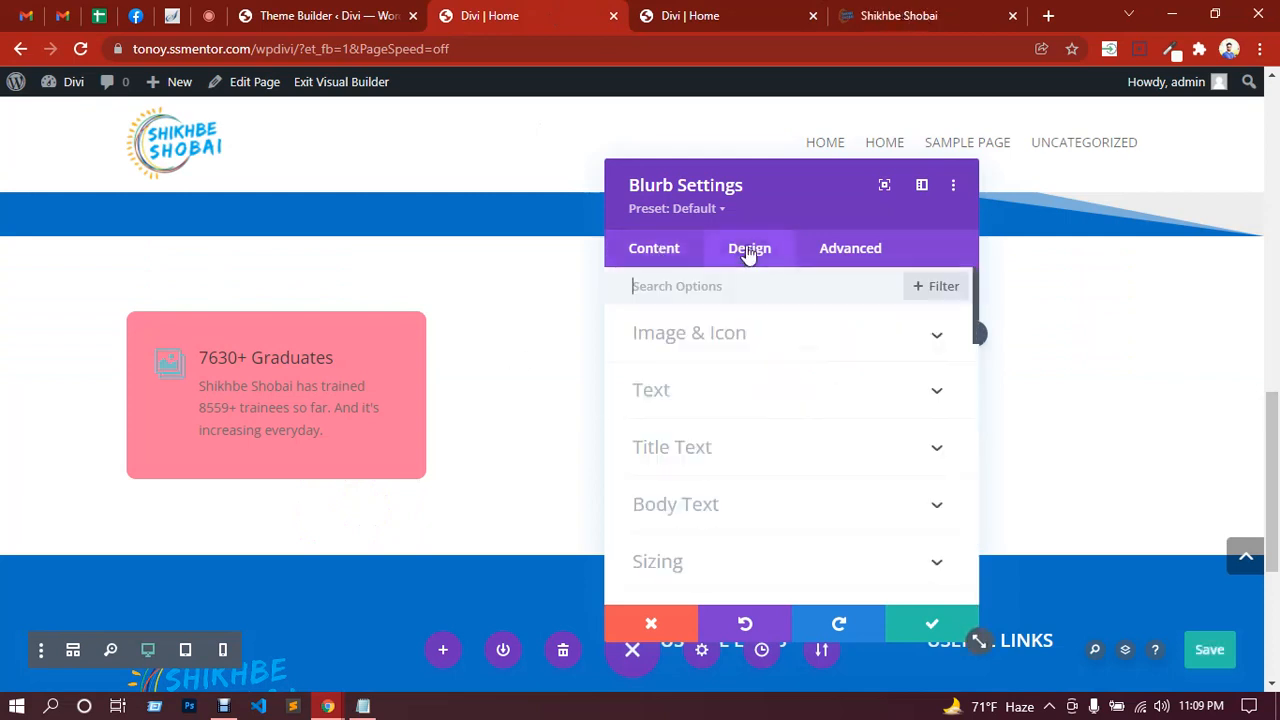
Step: Change the card's Spacing padding to 30px top and bottom, 20px left and right
scroll(751, 457, down, 1)
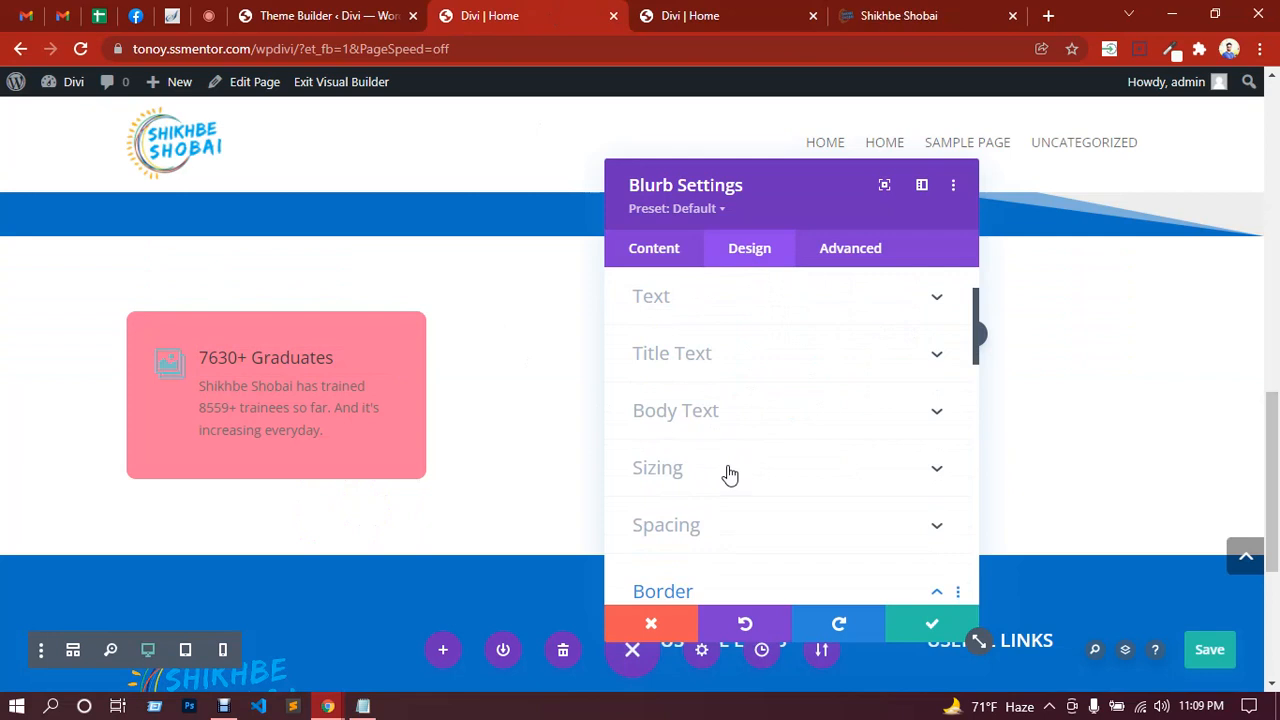
click(714, 526)
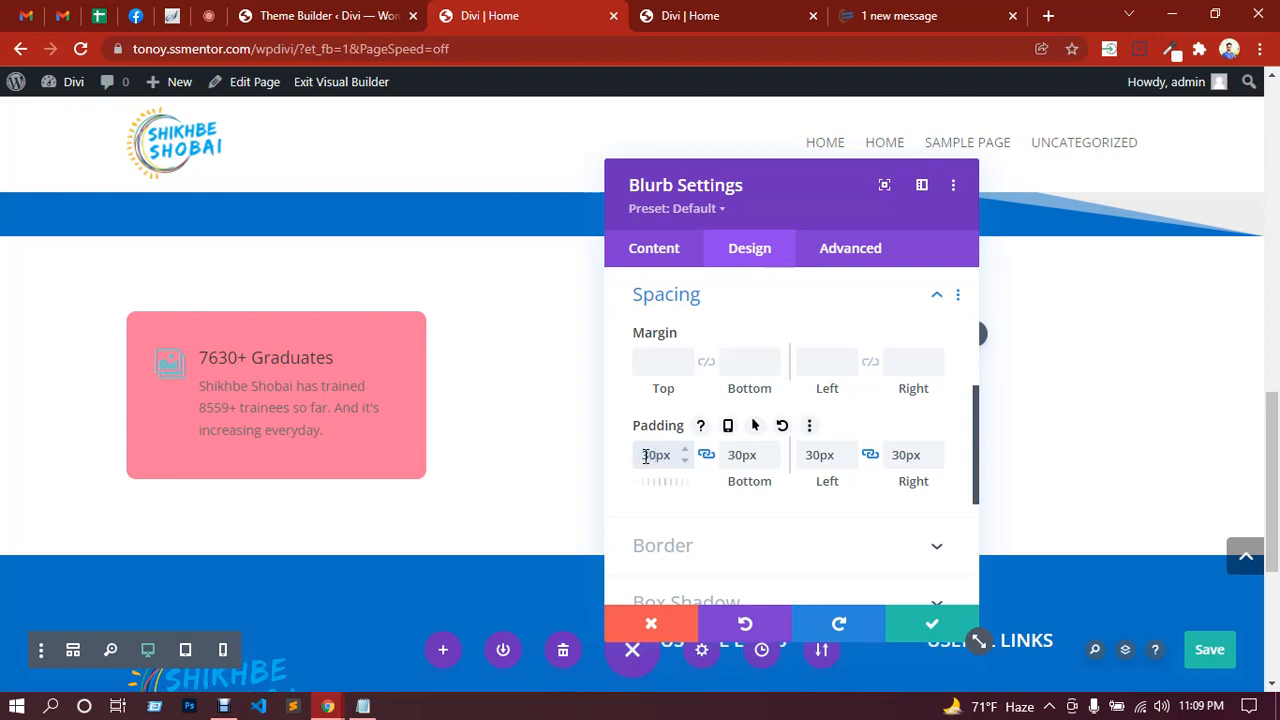
click(820, 456)
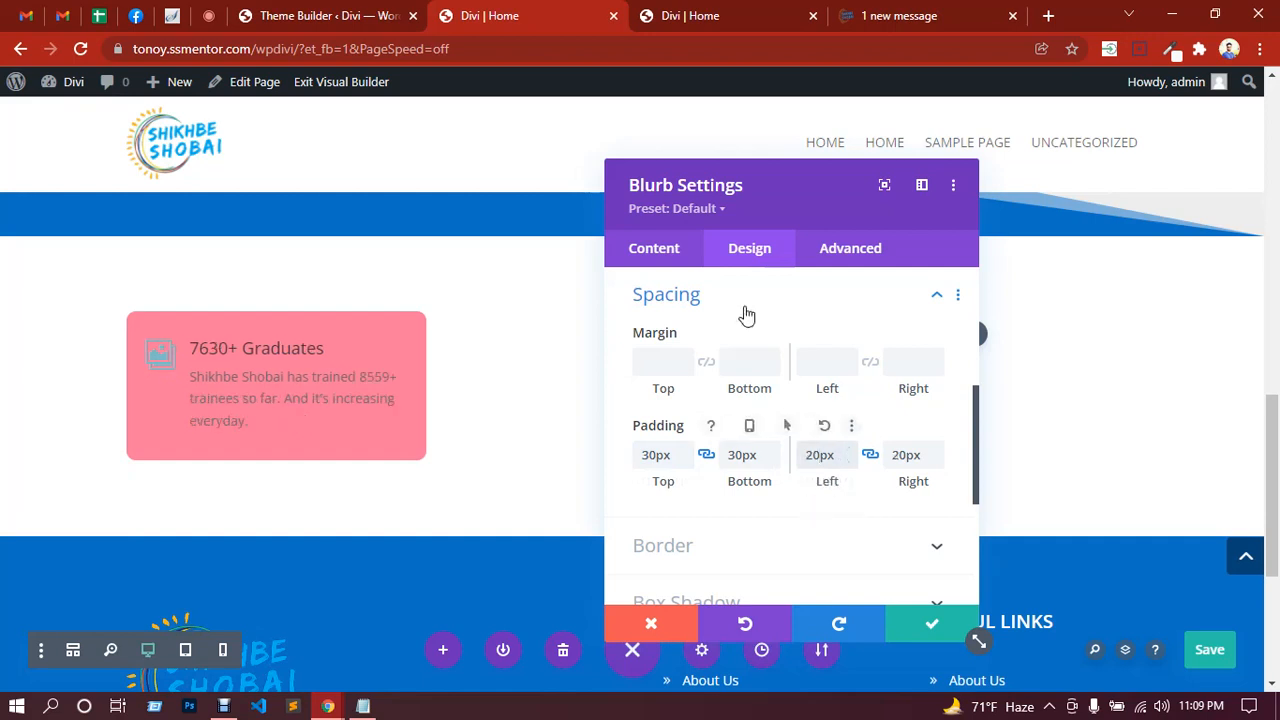
Step: Make the blurb's icon white and its 7630+ Graduates title bold and white
click(148, 345)
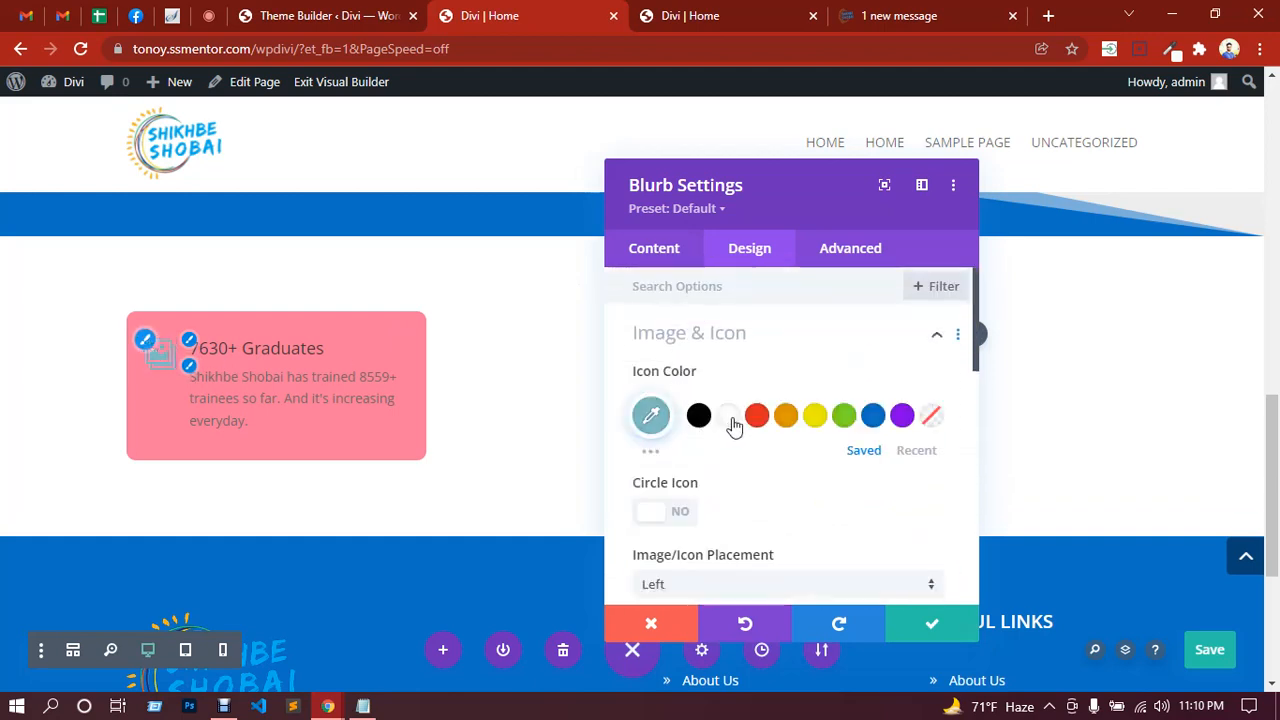
click(729, 416)
click(204, 344)
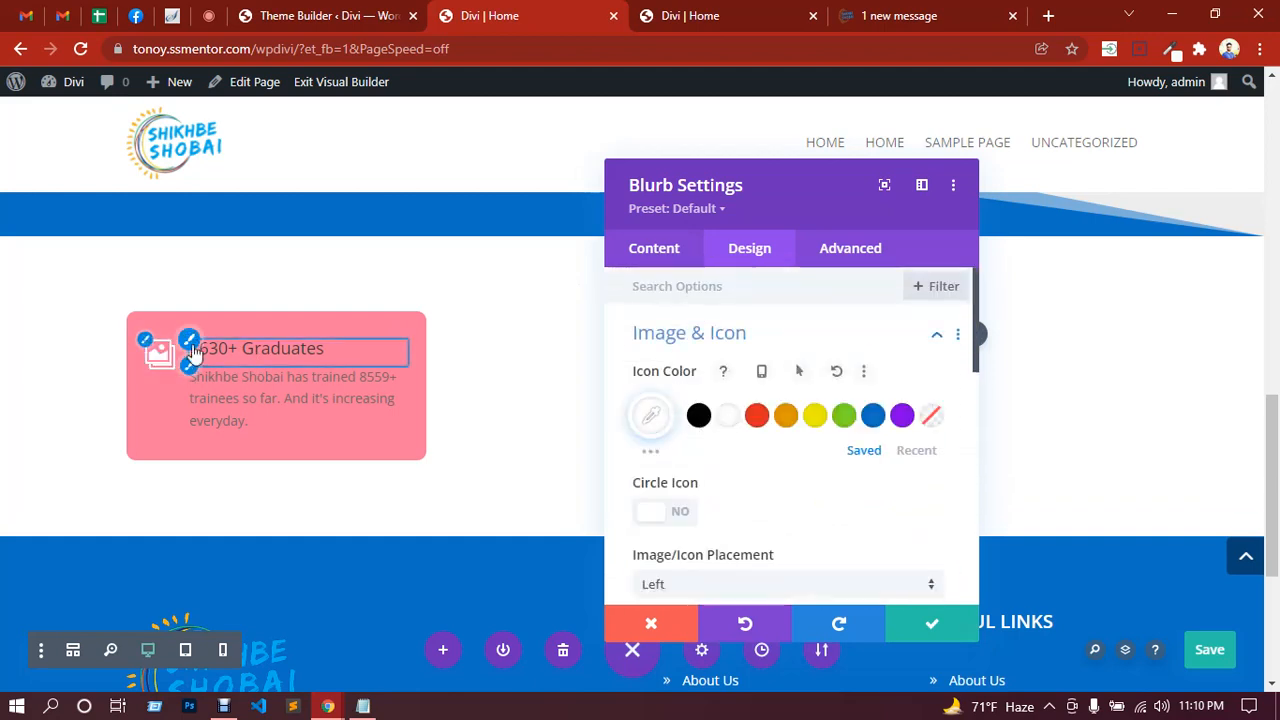
click(885, 16)
click(538, 18)
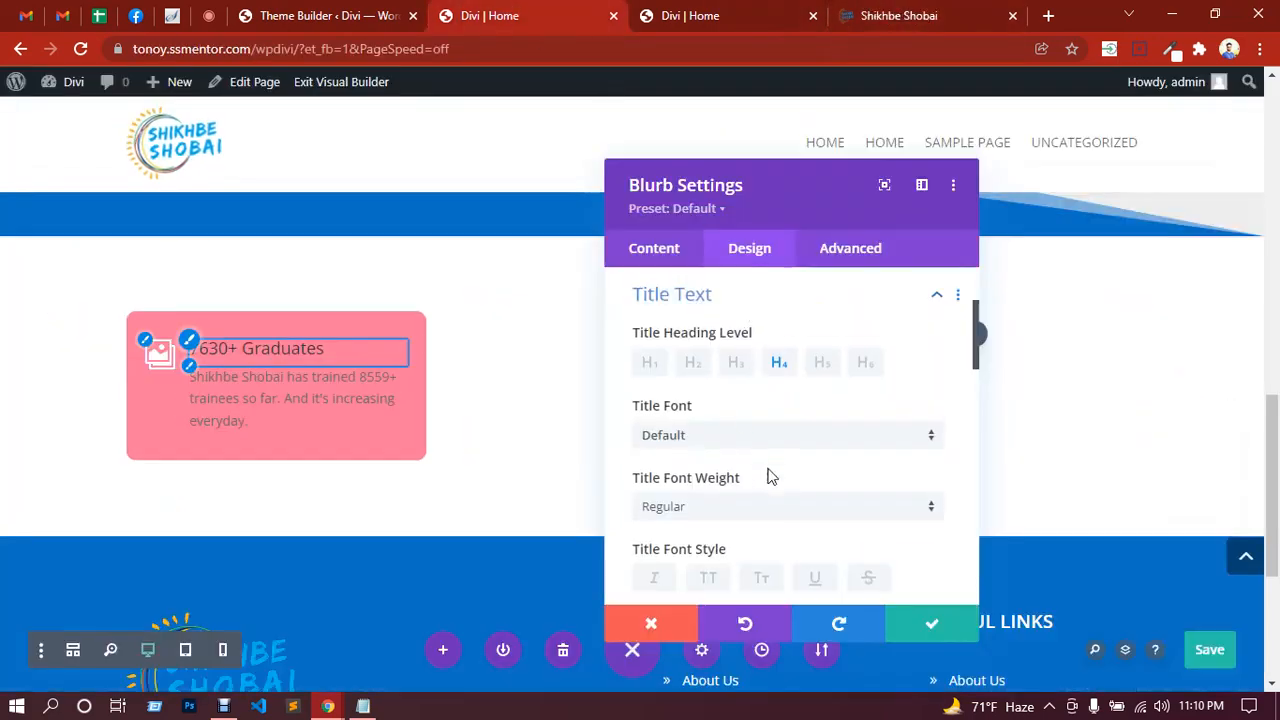
scroll(770, 477, down, 3)
scroll(700, 424, up, 2)
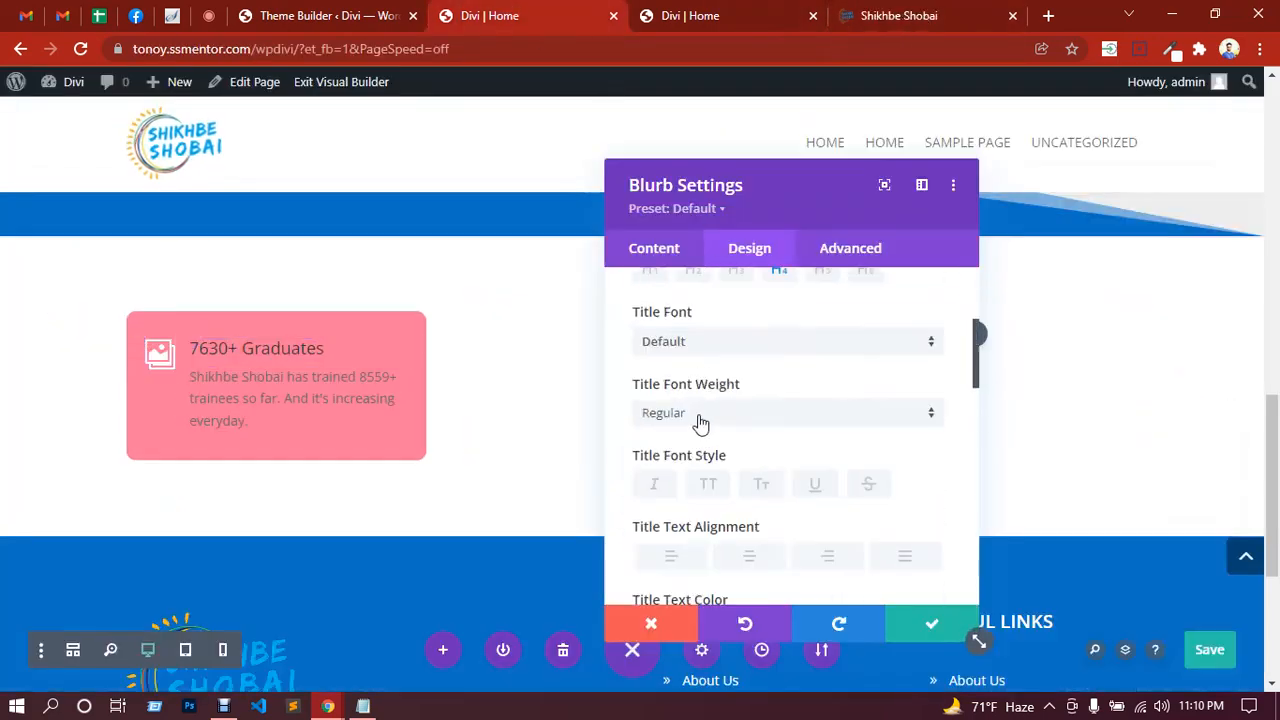
click(700, 420)
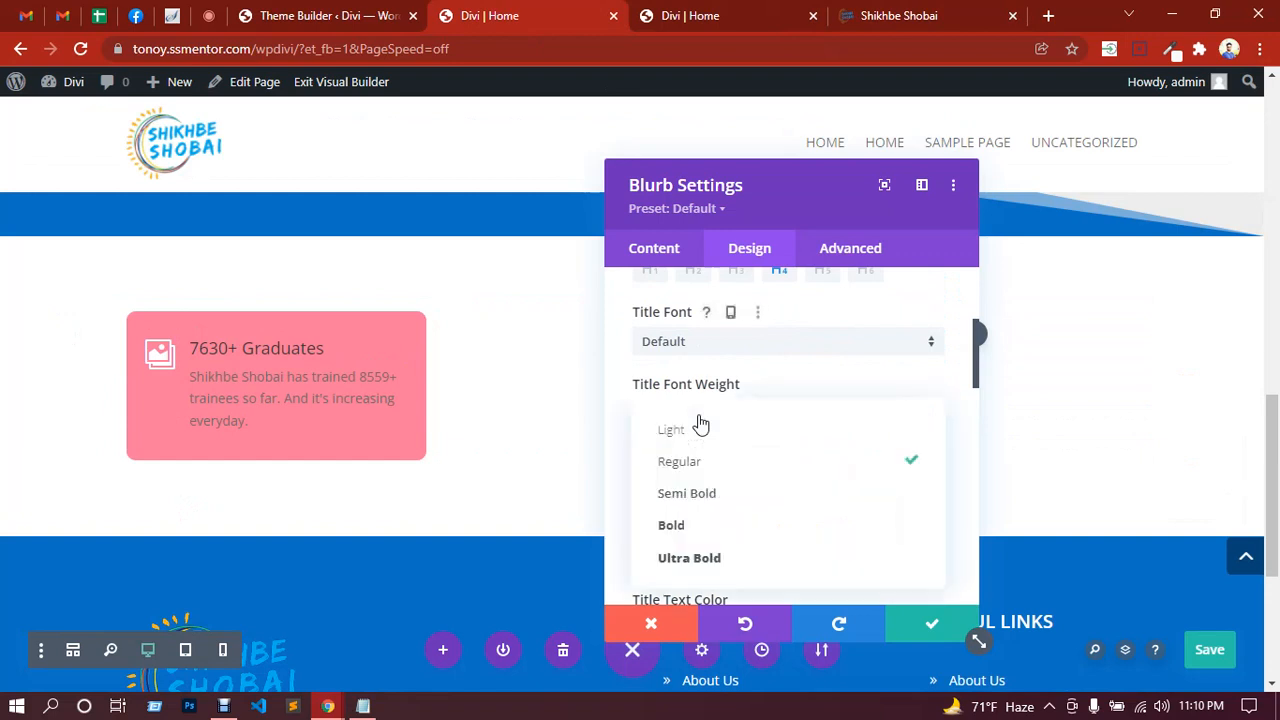
click(688, 524)
scroll(771, 486, down, 1)
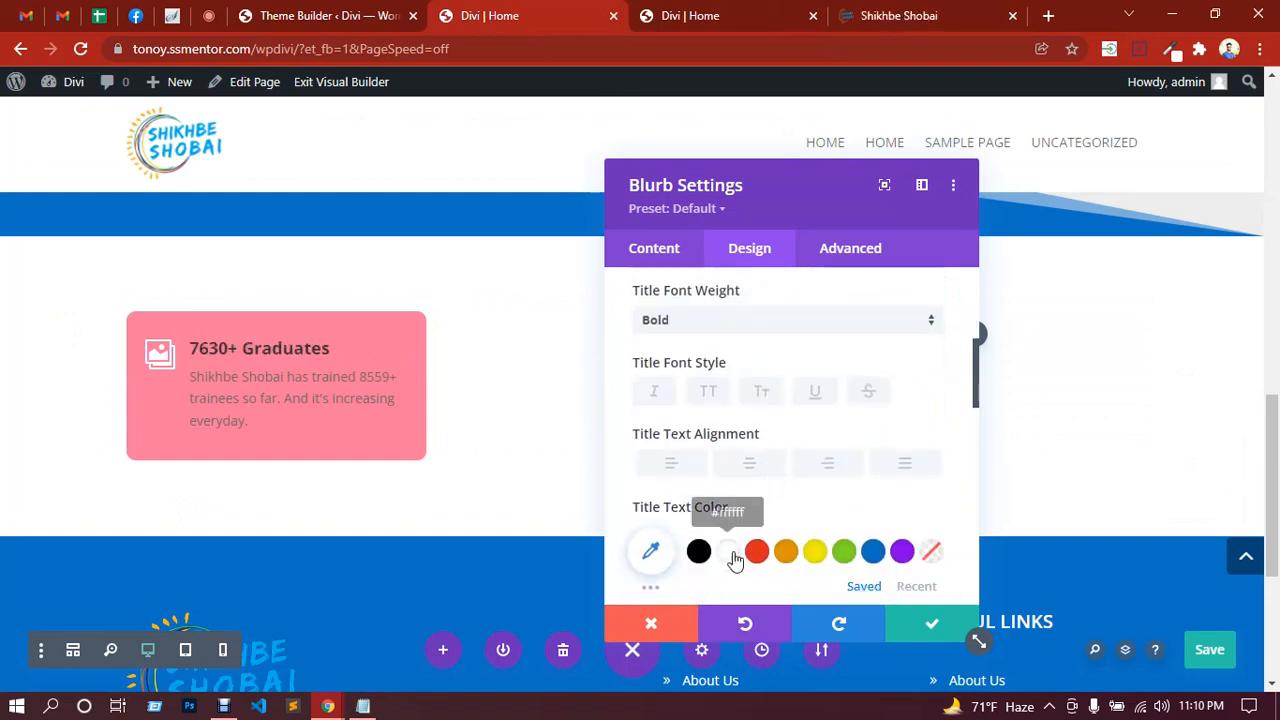
click(729, 552)
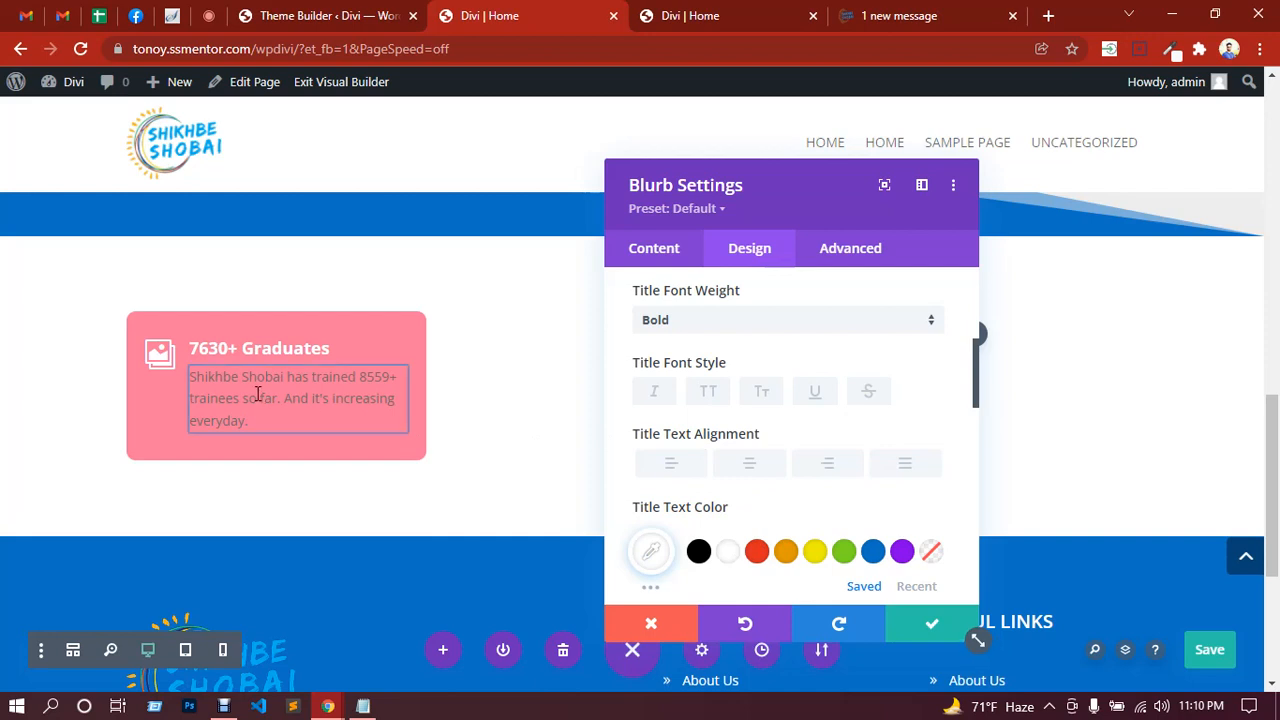
Step: Make the body text white with 2em line height and apply the blurb settings
click(190, 370)
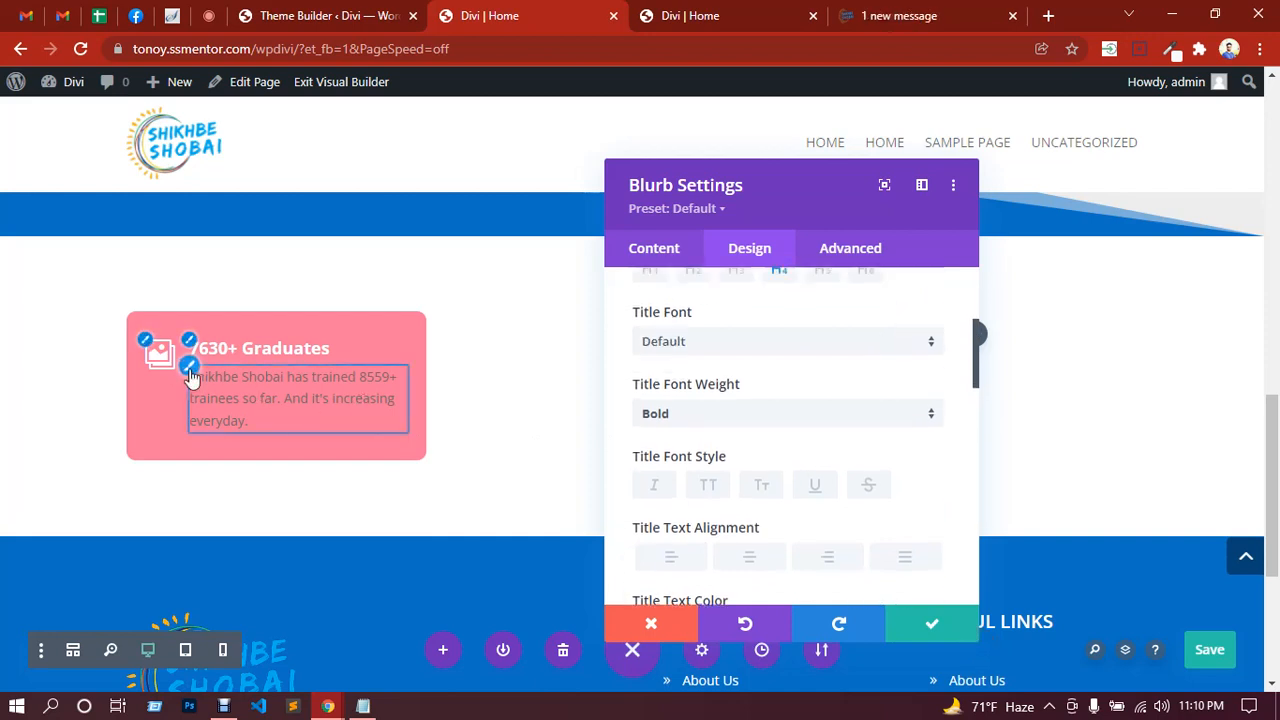
scroll(748, 430, down, 1)
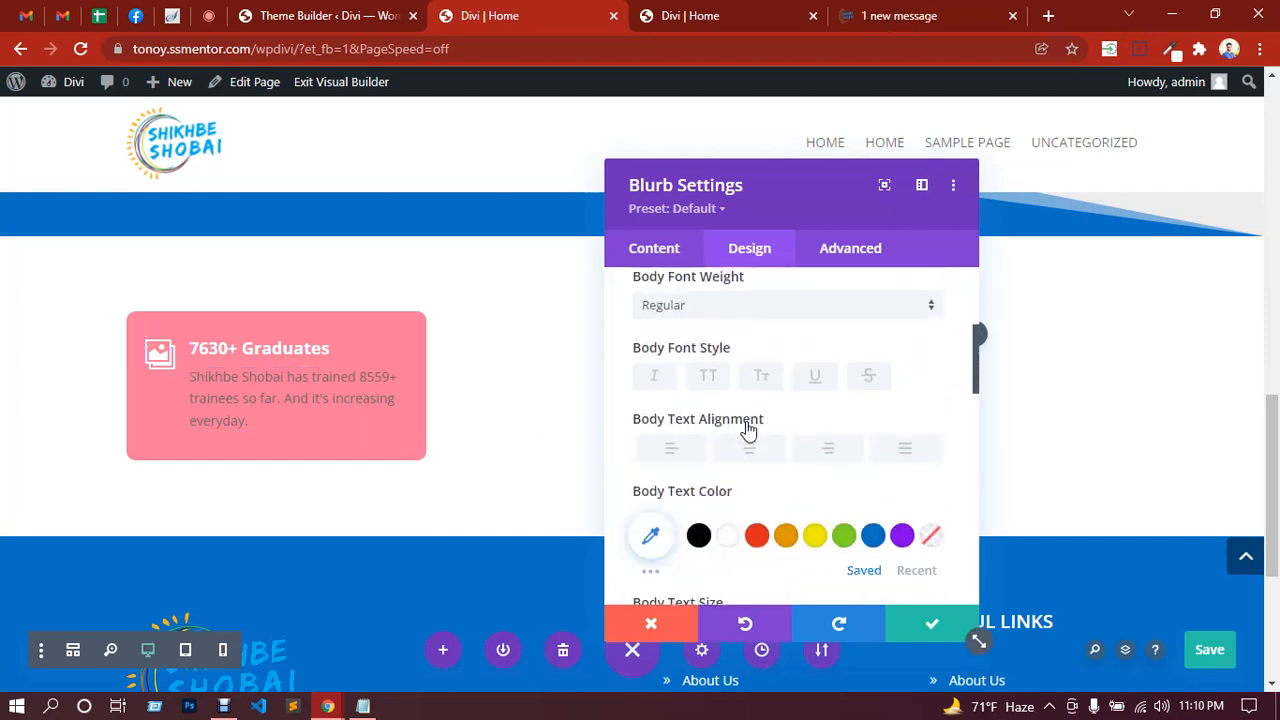
click(729, 537)
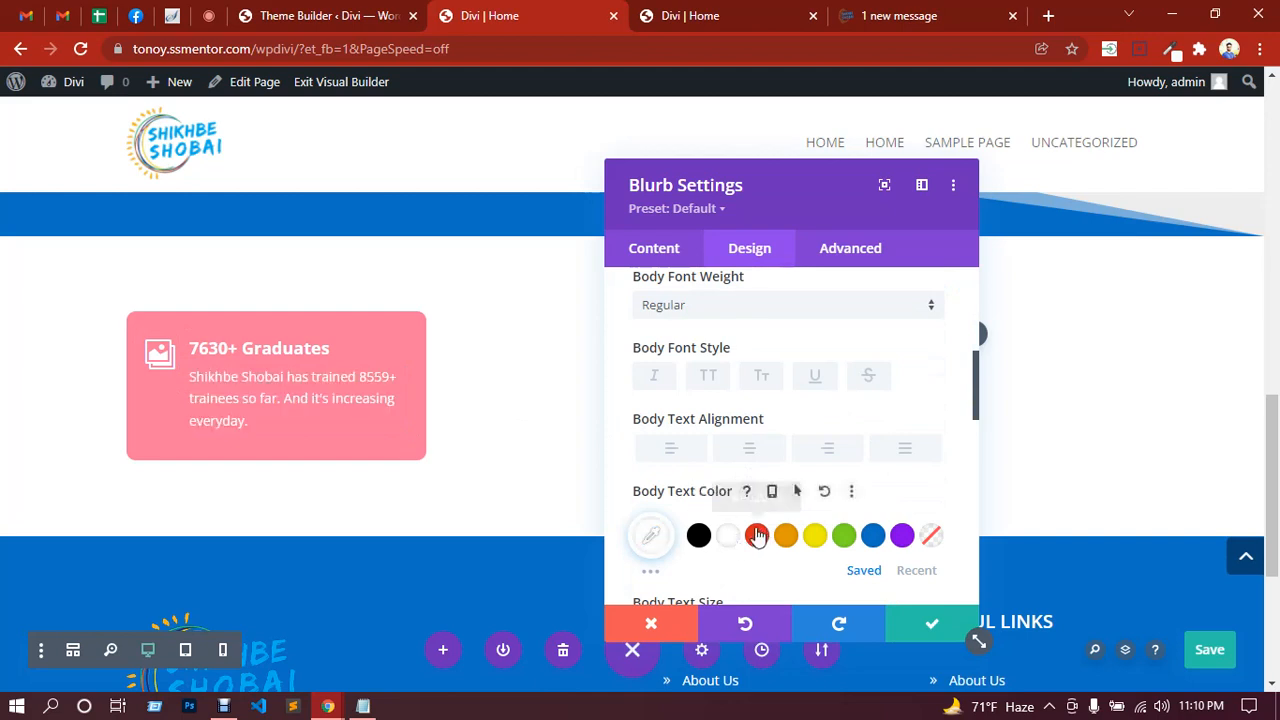
scroll(845, 460, down, 3)
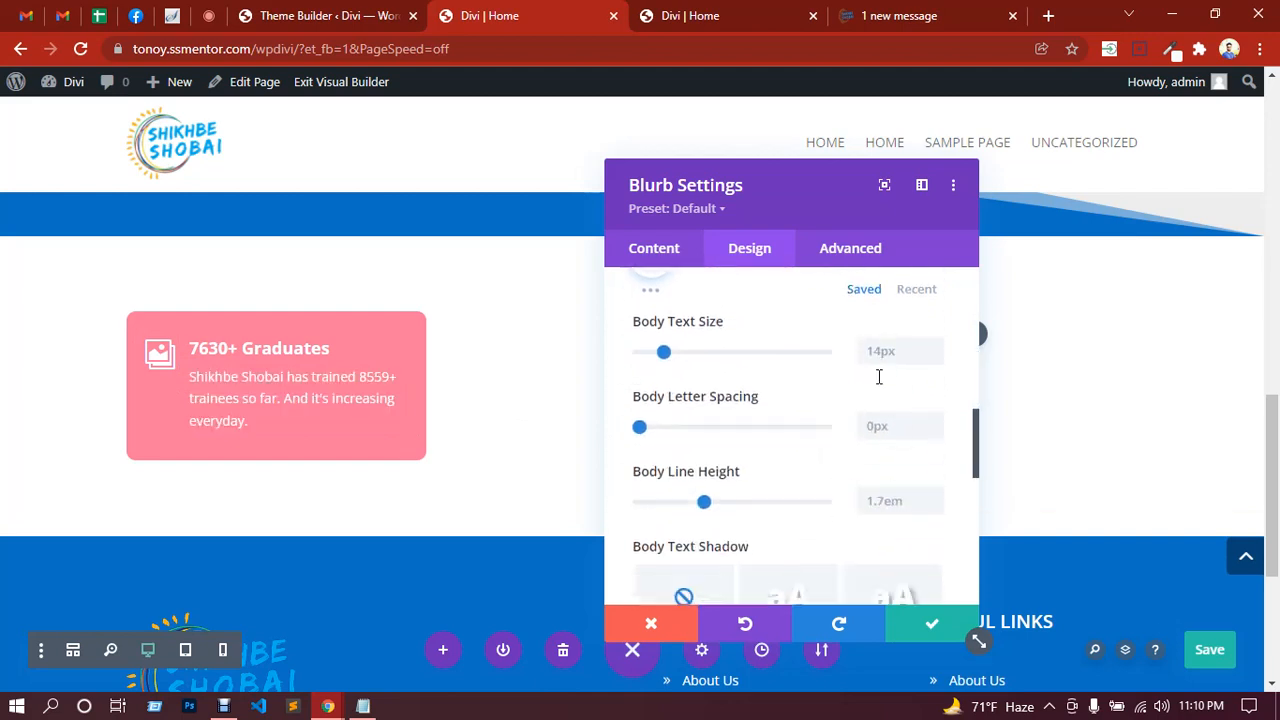
click(937, 500)
click(937, 500)
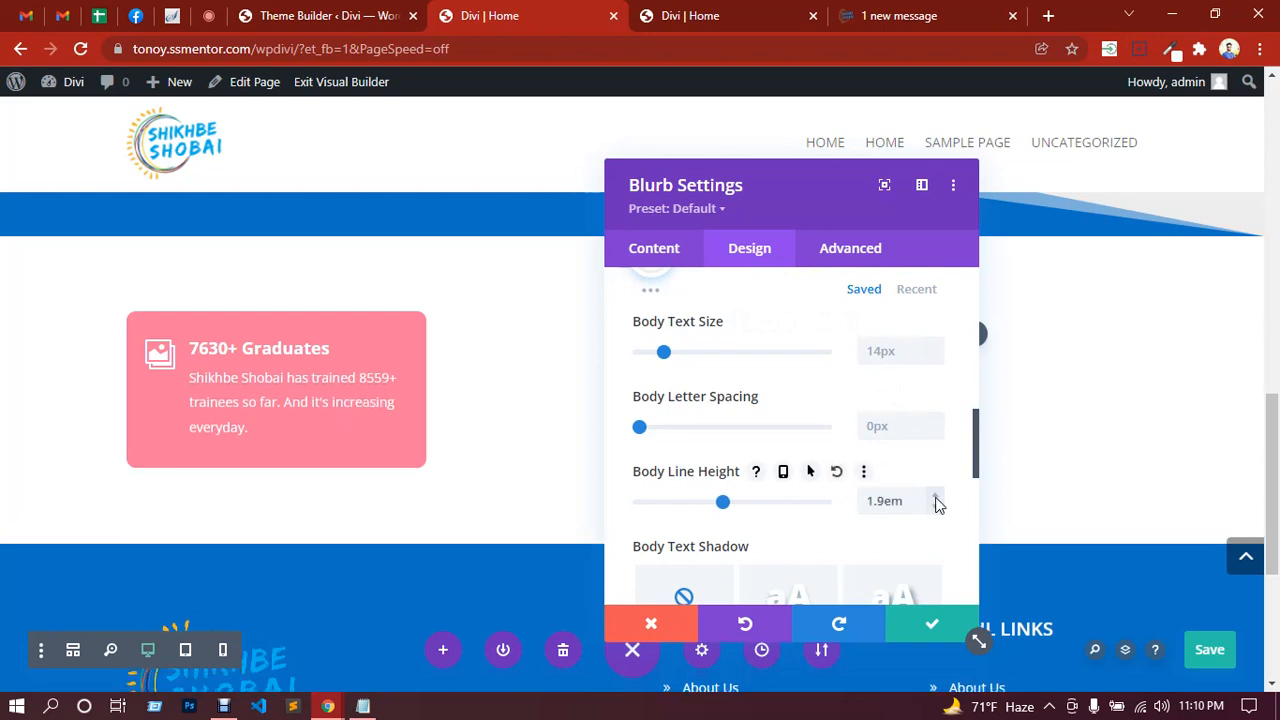
click(937, 500)
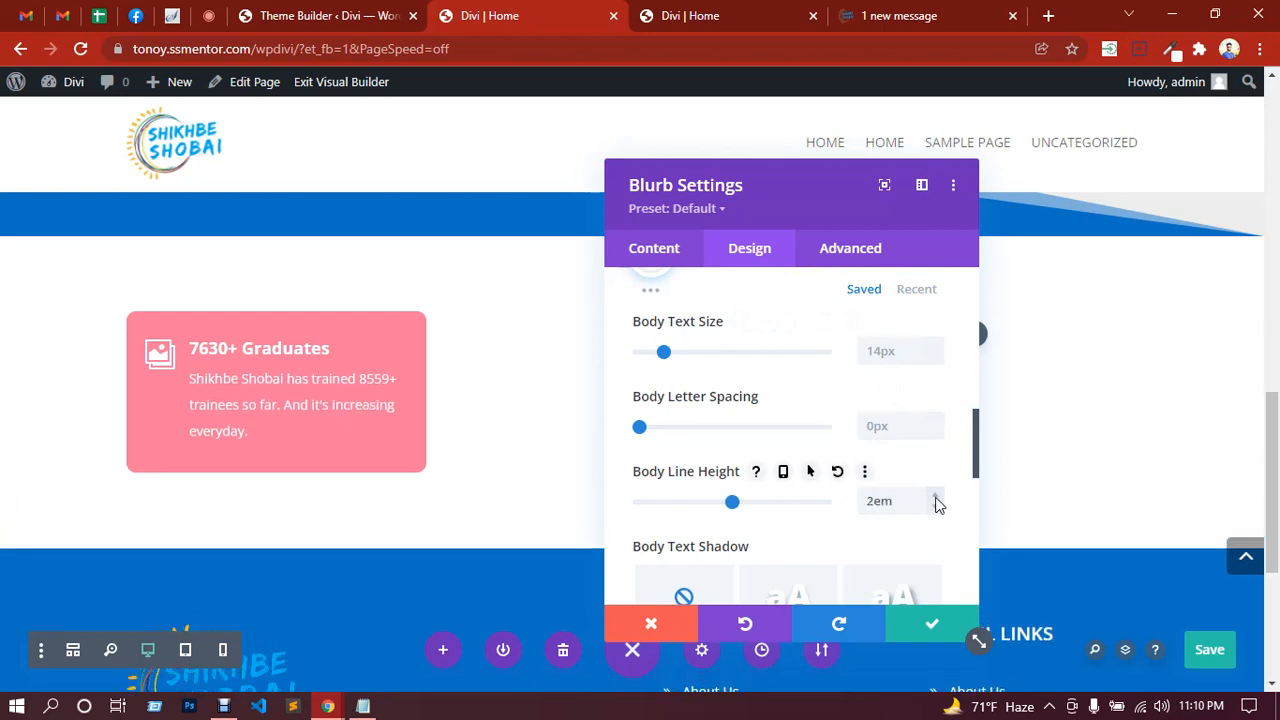
click(930, 625)
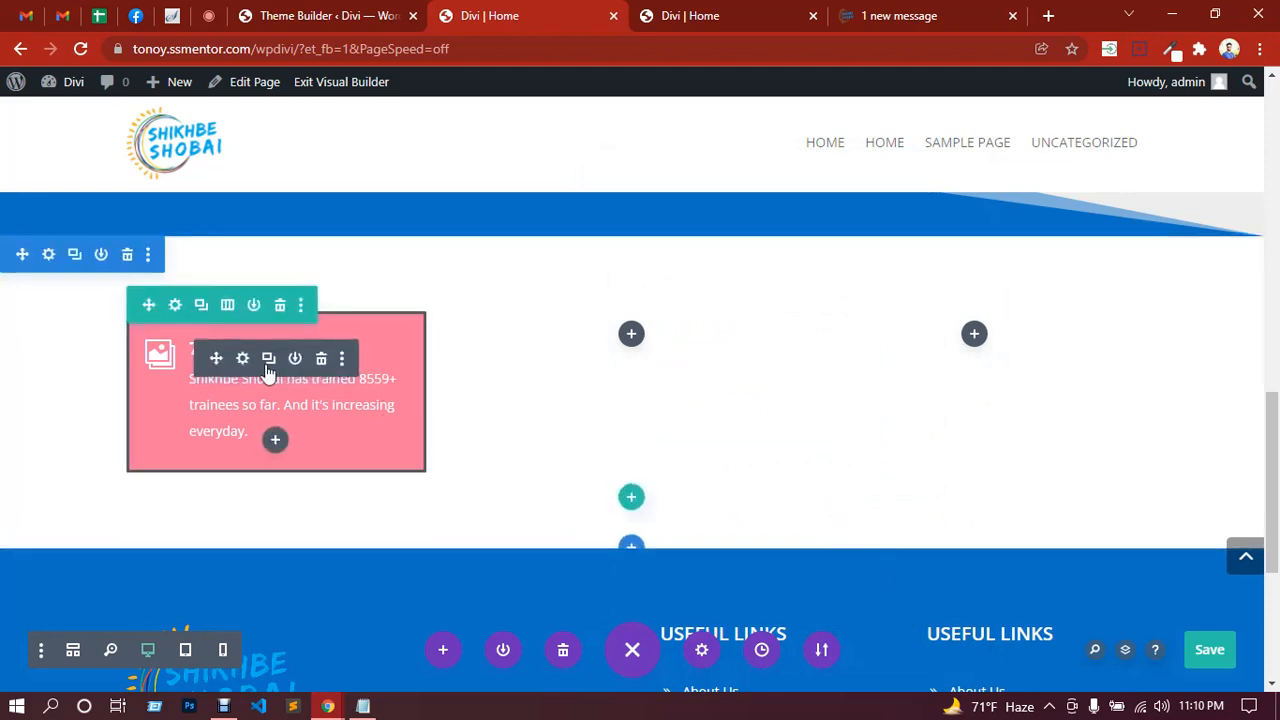
Step: Duplicate the pink Graduates card twice and save the page
click(268, 359)
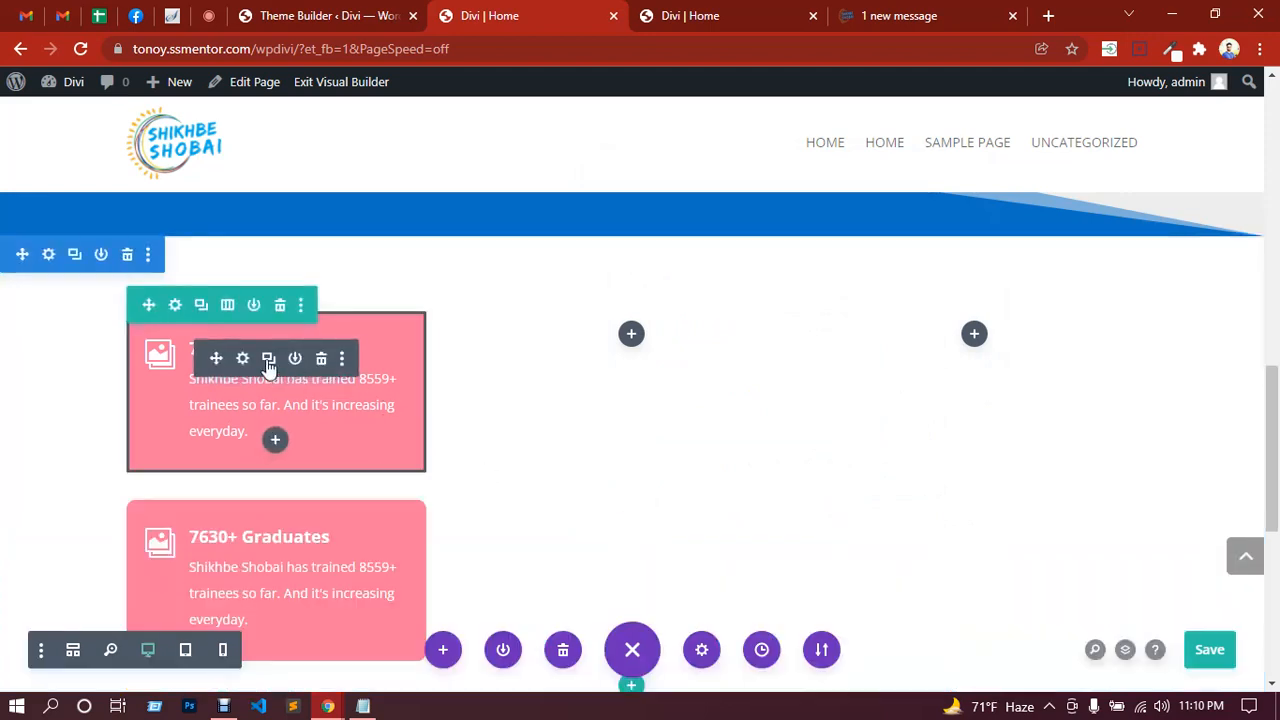
click(268, 359)
key(ctrl+s)
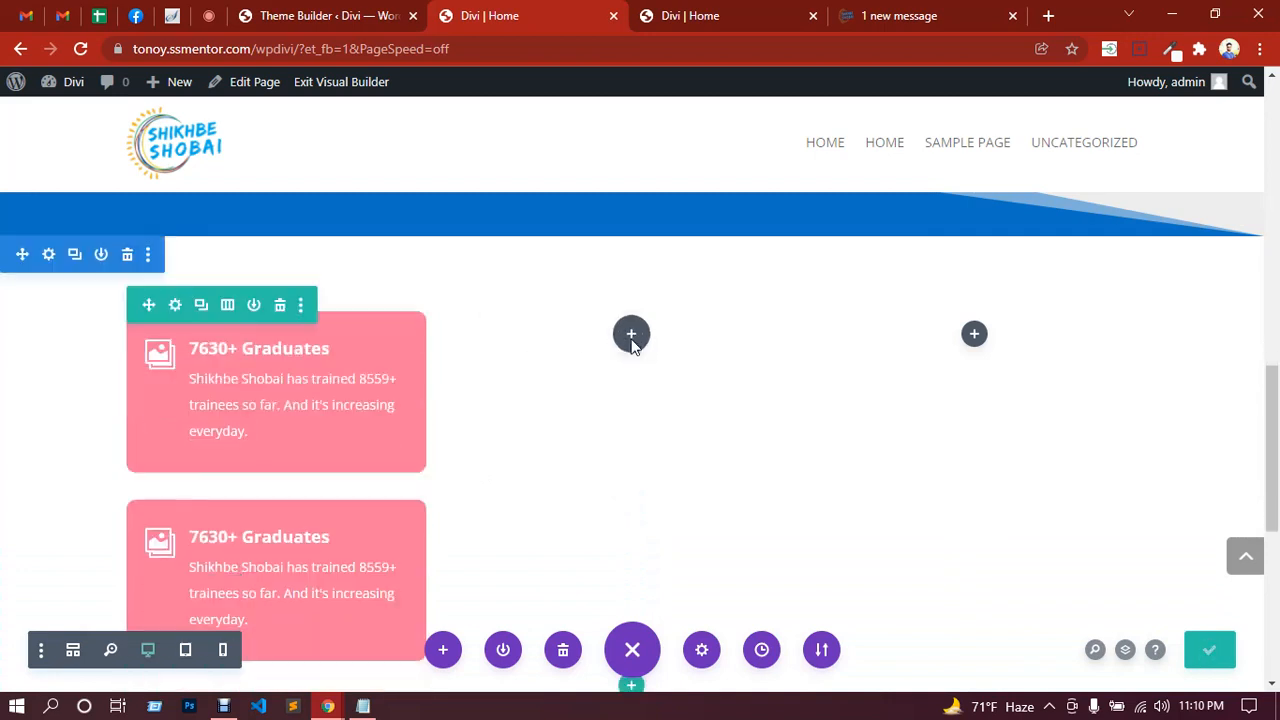
Step: Paste a card into the second column and move the third card into the third column
key(ctrl+v)
scroll(190, 347, down, 1)
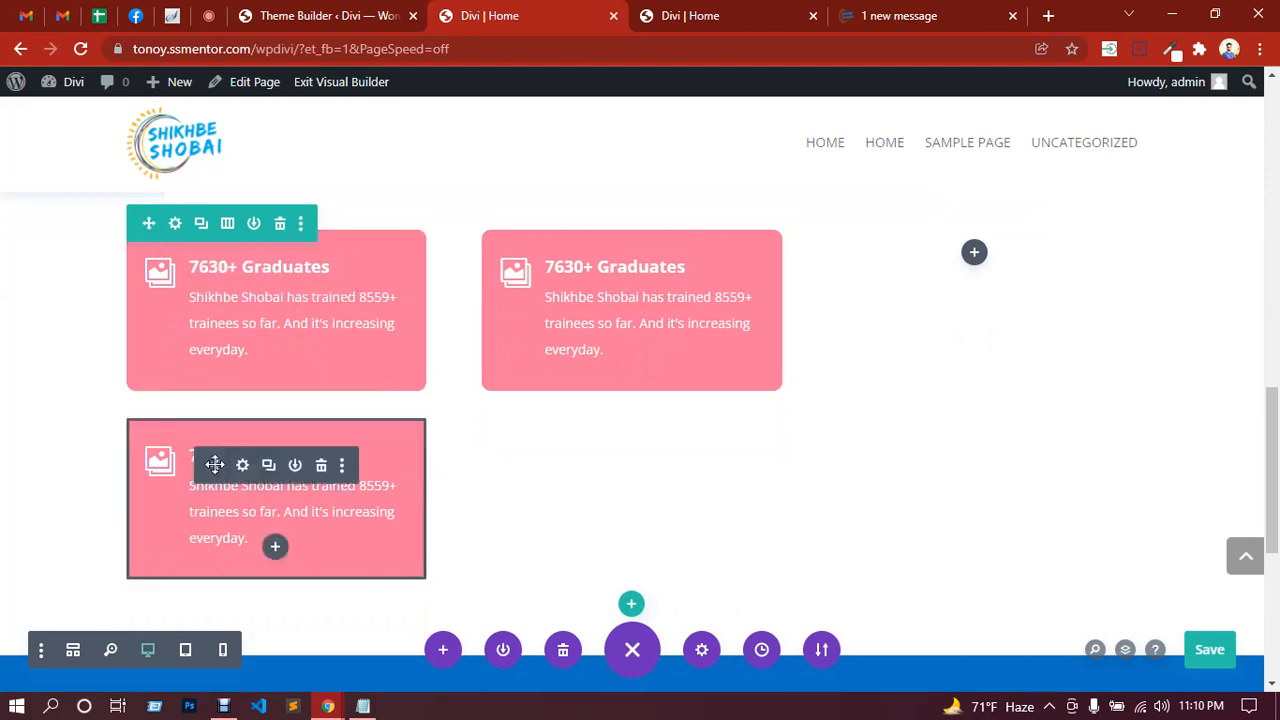
drag(959, 295, 976, 263)
scroll(700, 325, down, 1)
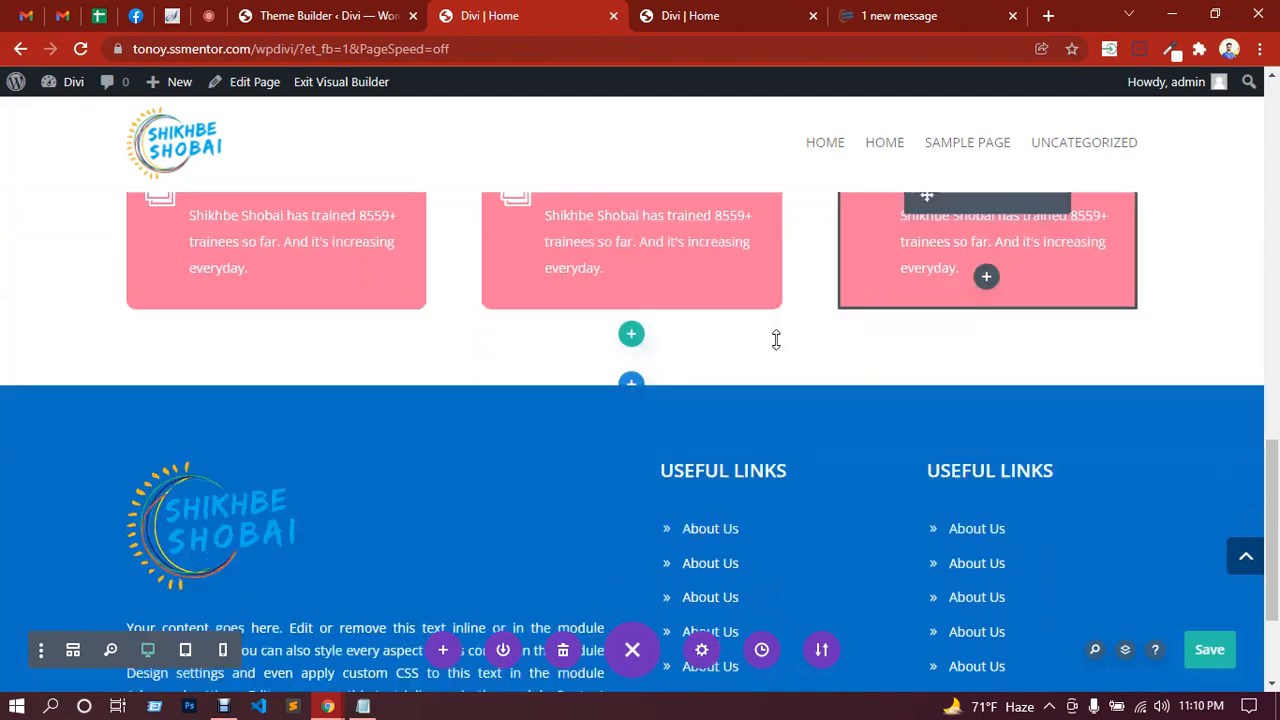
scroll(720, 320, up, 3)
scroll(724, 453, down, 1)
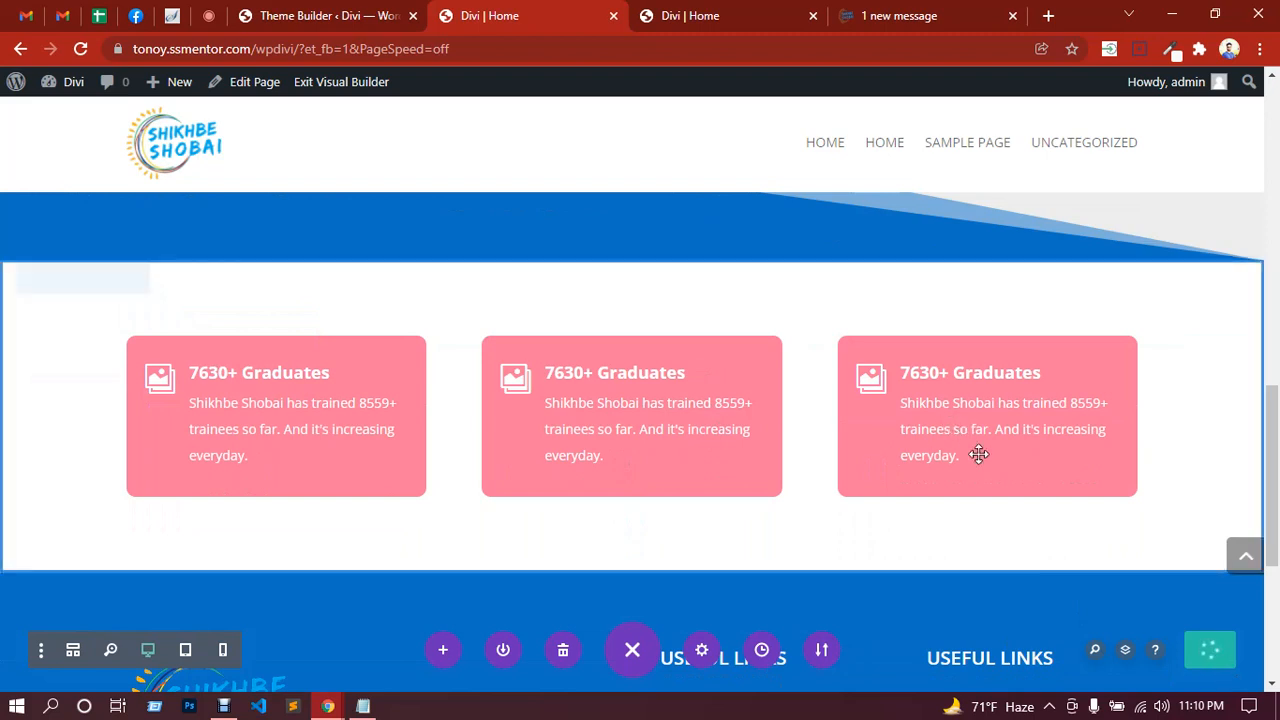
click(208, 15)
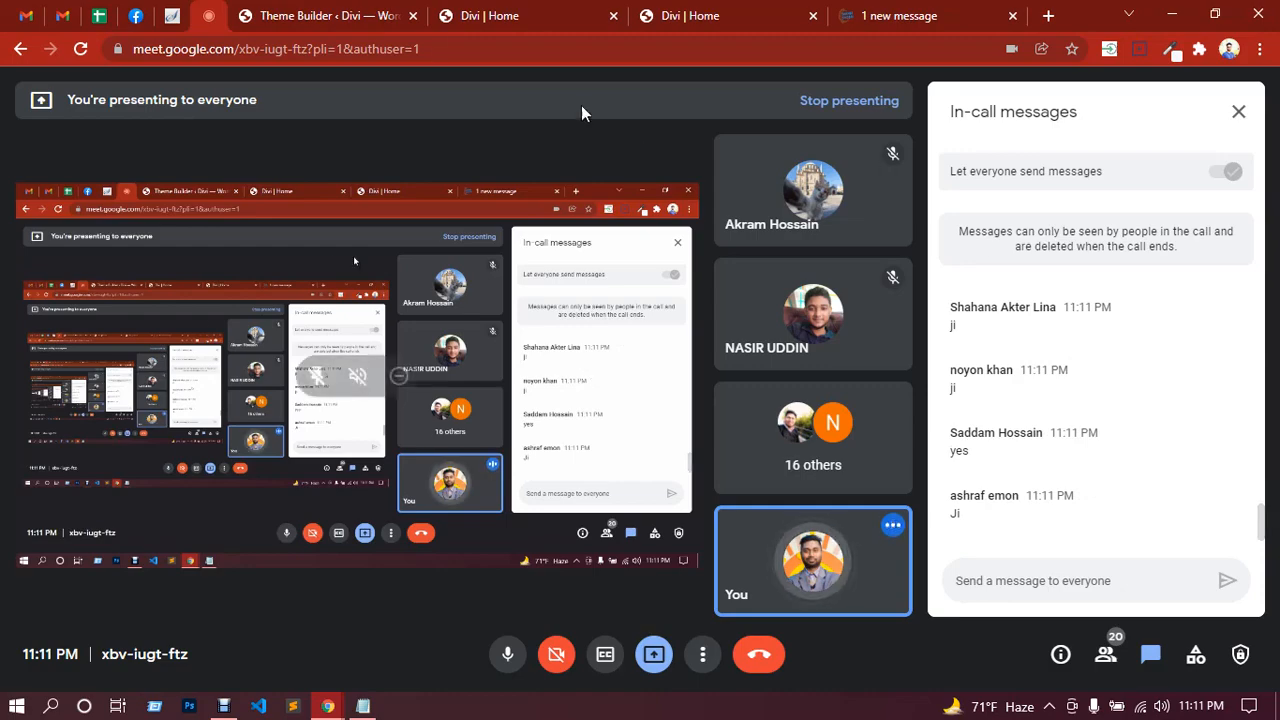
click(514, 18)
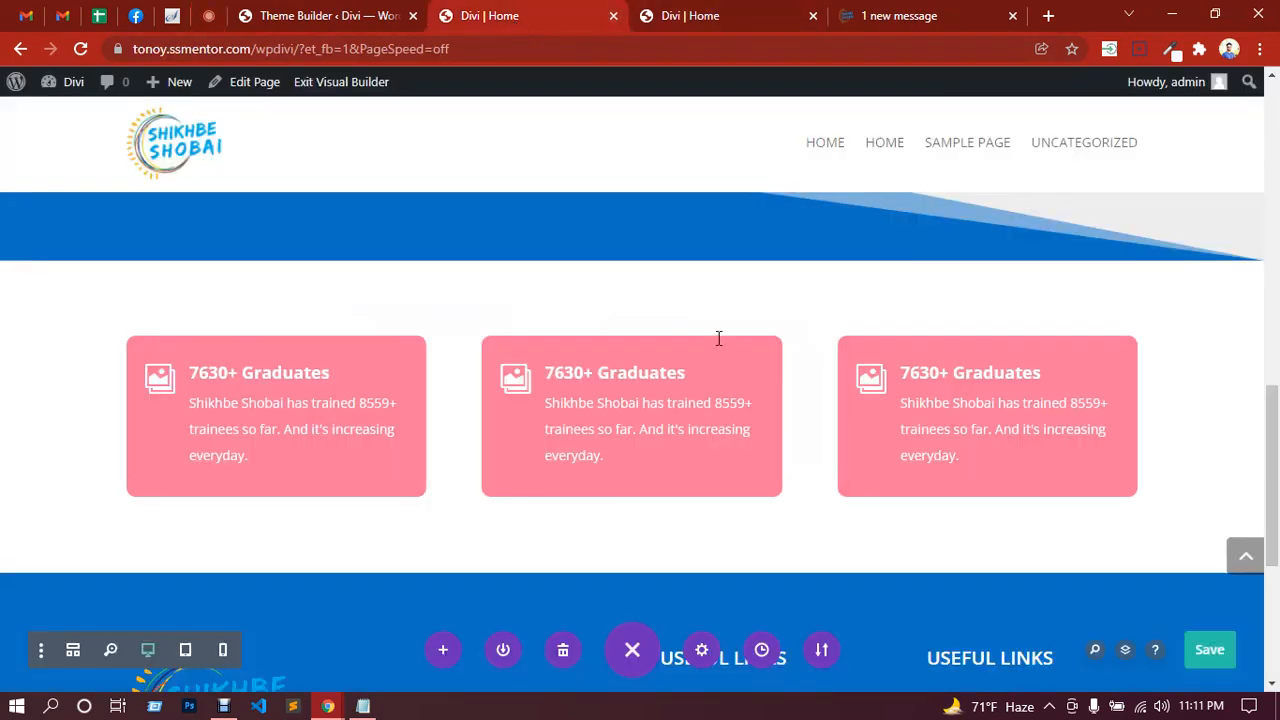
scroll(737, 349, down, 4)
scroll(769, 365, up, 10)
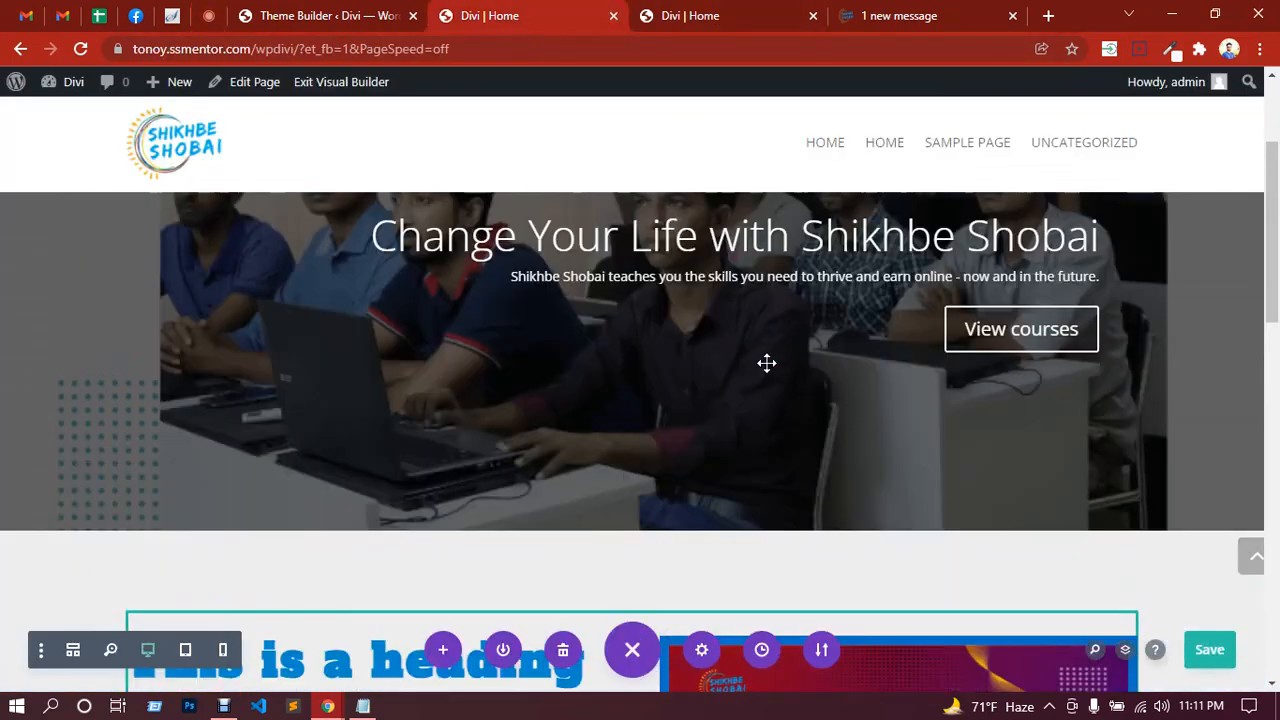
scroll(766, 363, up, 2)
scroll(764, 354, down, 4)
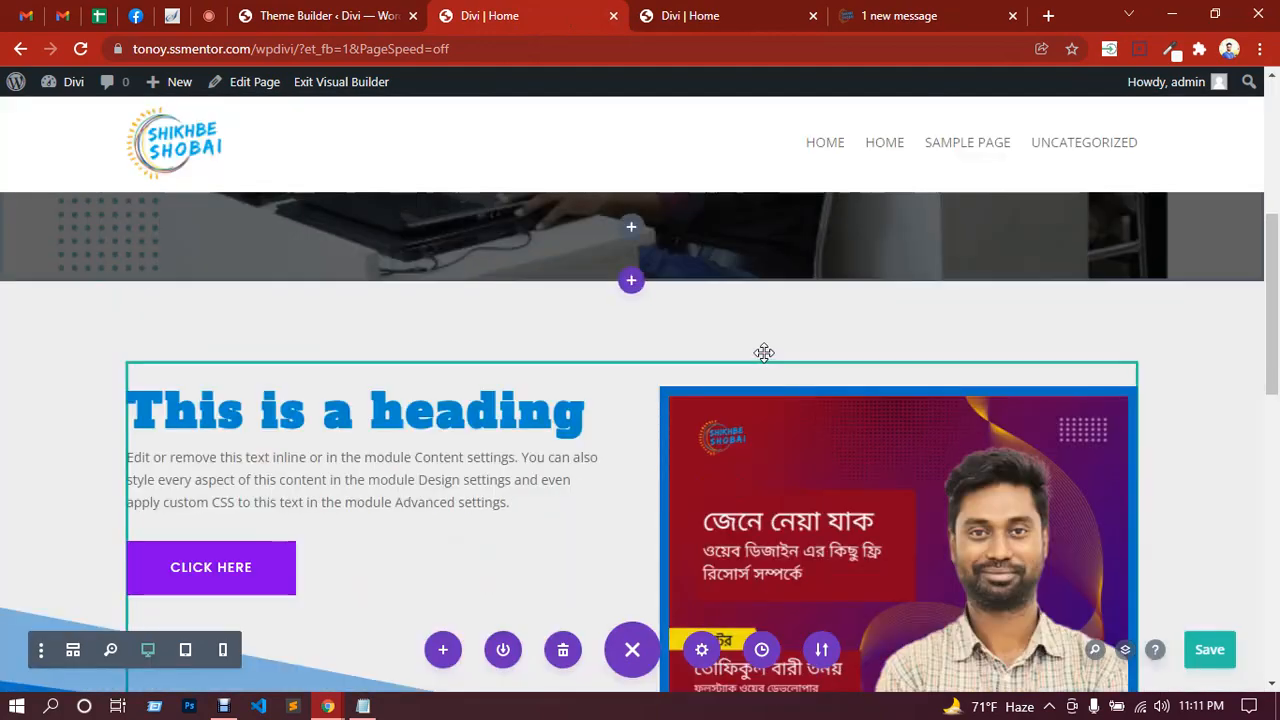
scroll(764, 352, down, 4)
scroll(757, 355, down, 2)
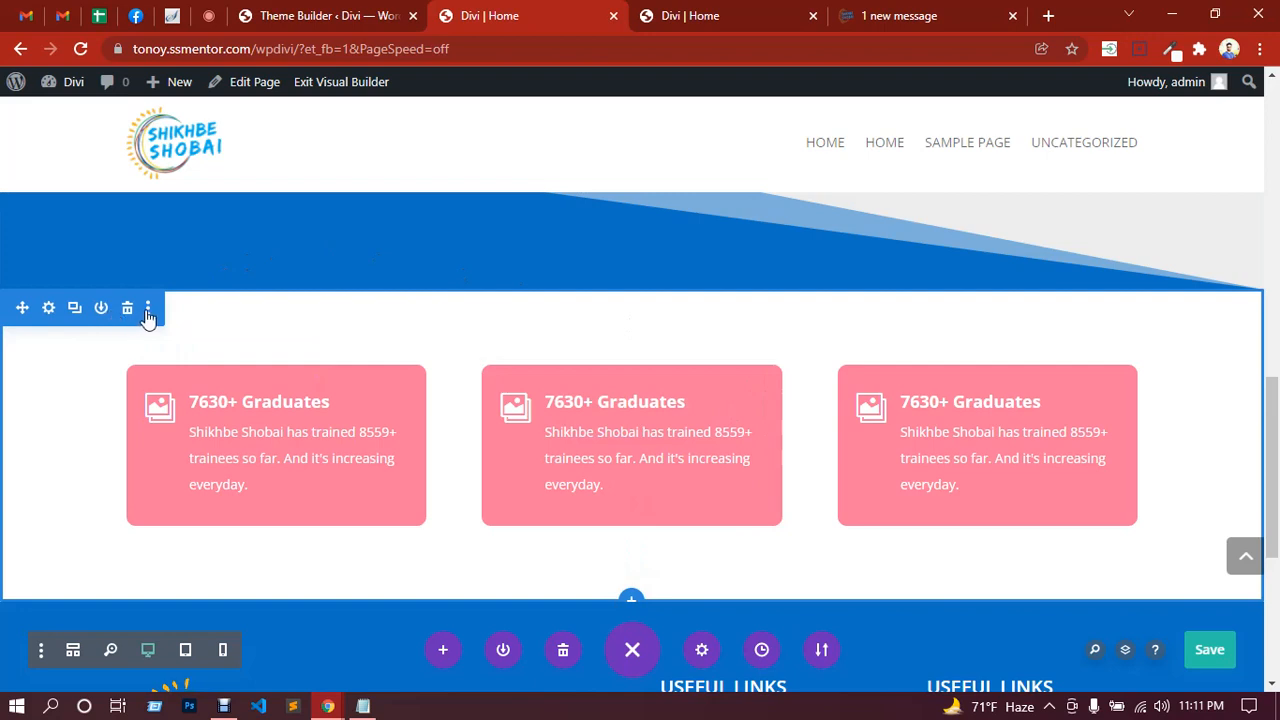
Step: From the section's options menu, use Save to Library with the layout name 'features'
click(148, 308)
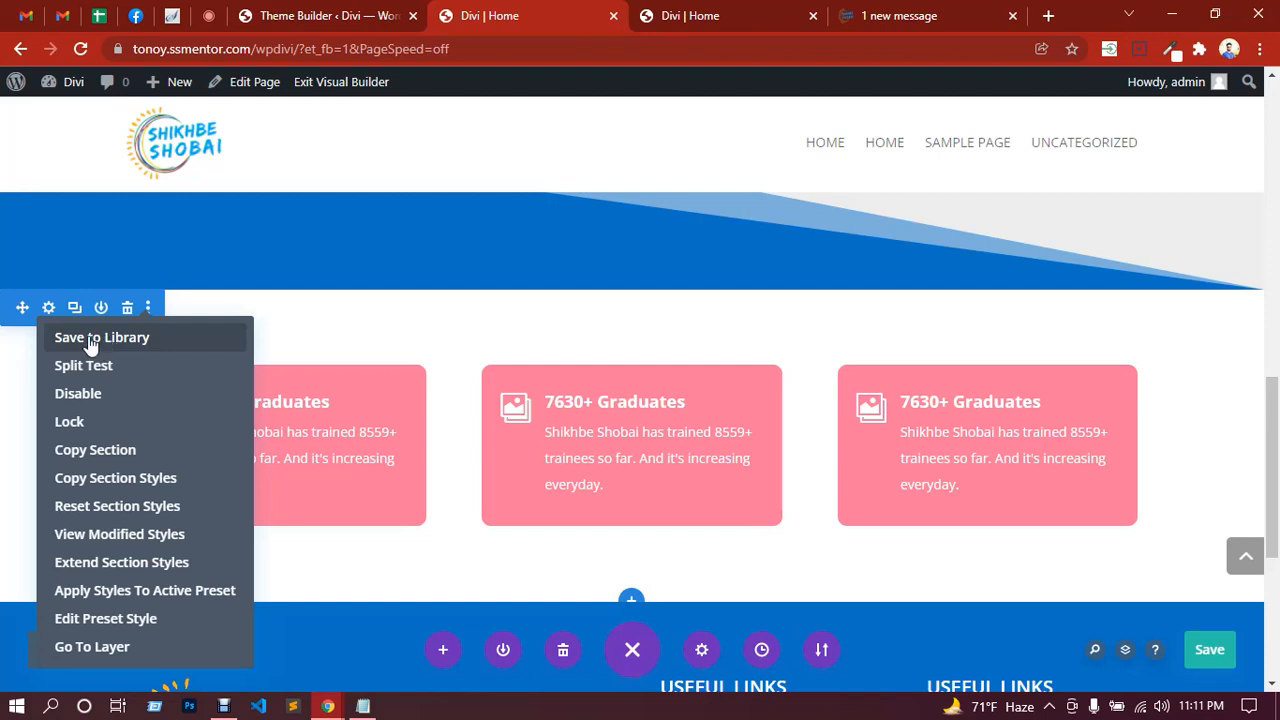
click(90, 340)
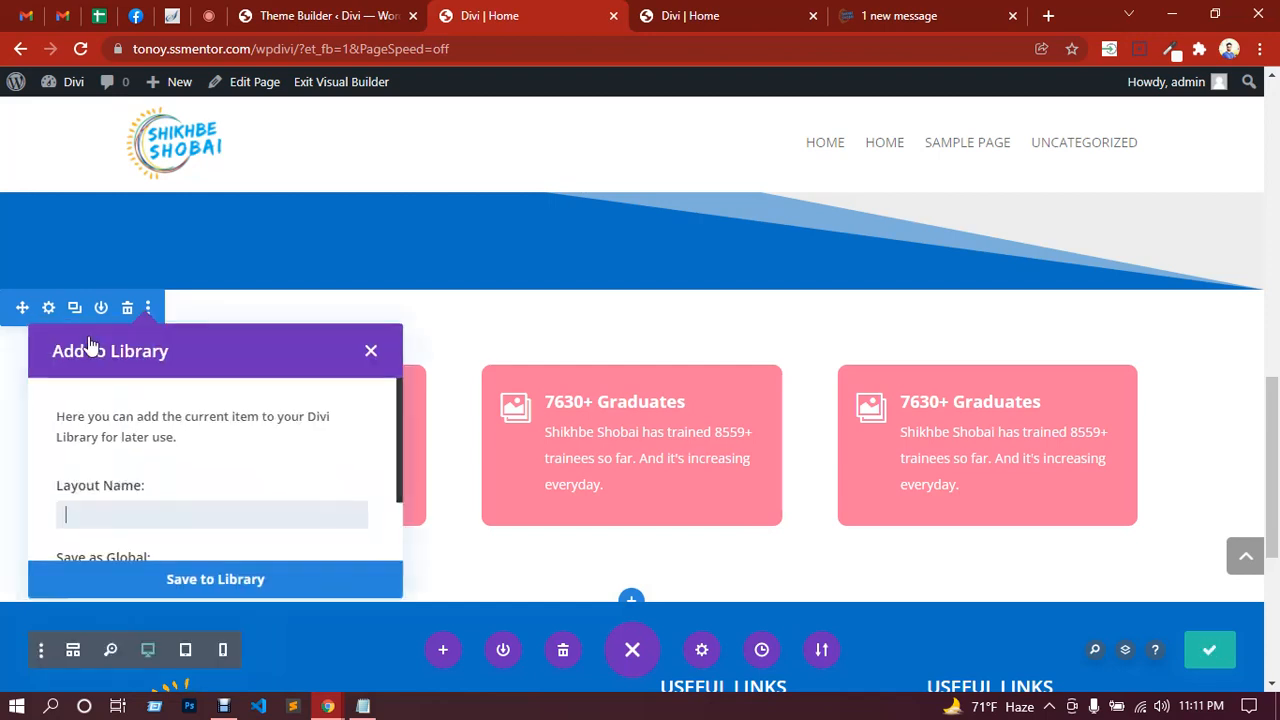
scroll(182, 410, down, 3)
scroll(146, 451, up, 2)
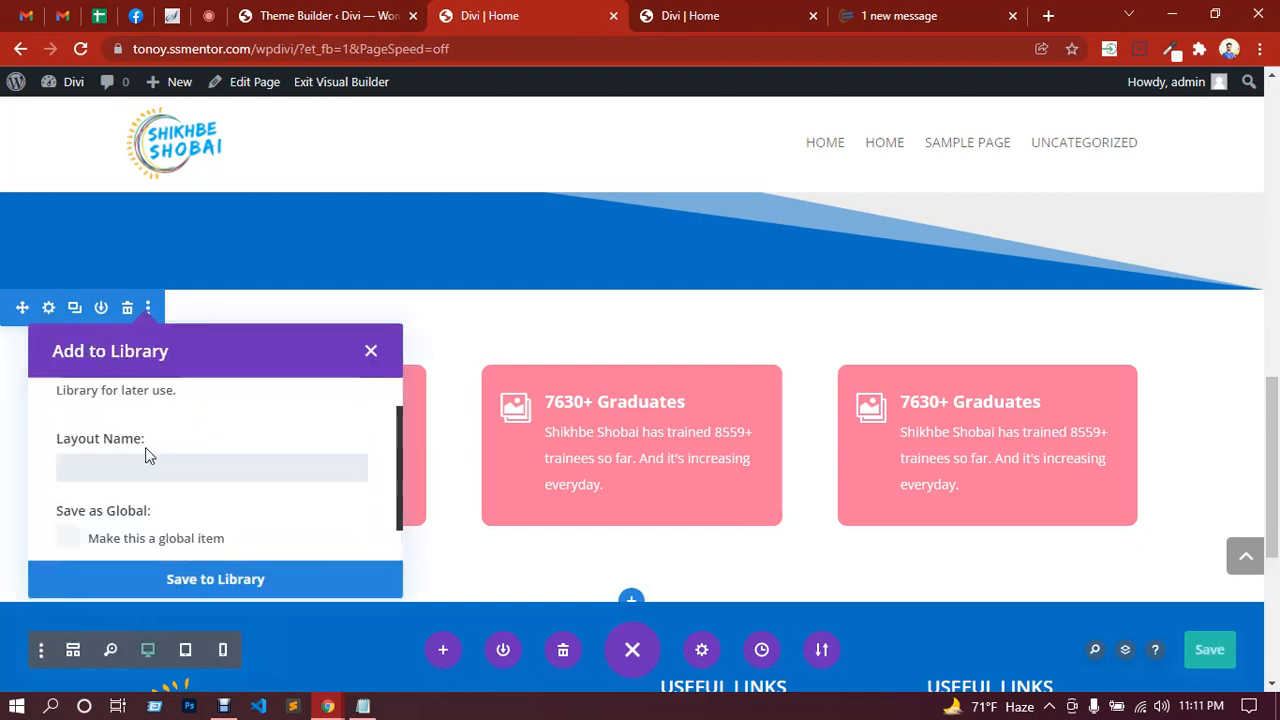
click(116, 471)
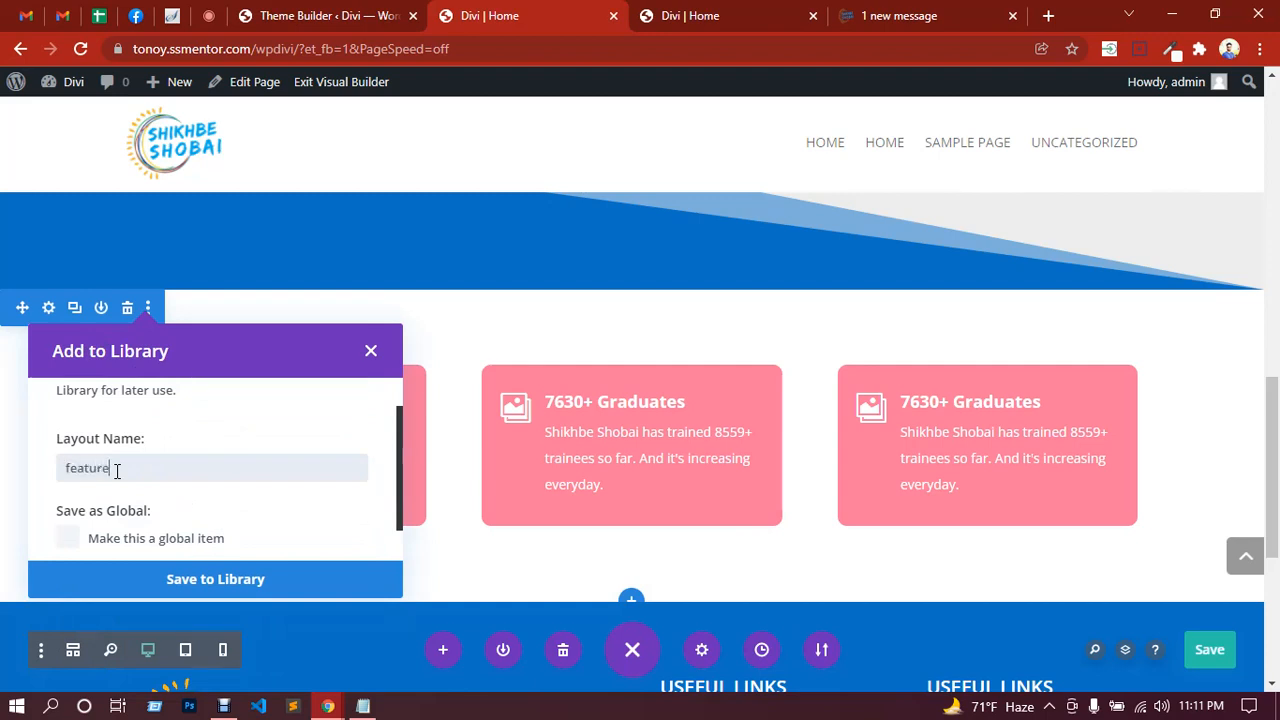
scroll(131, 456, down, 2)
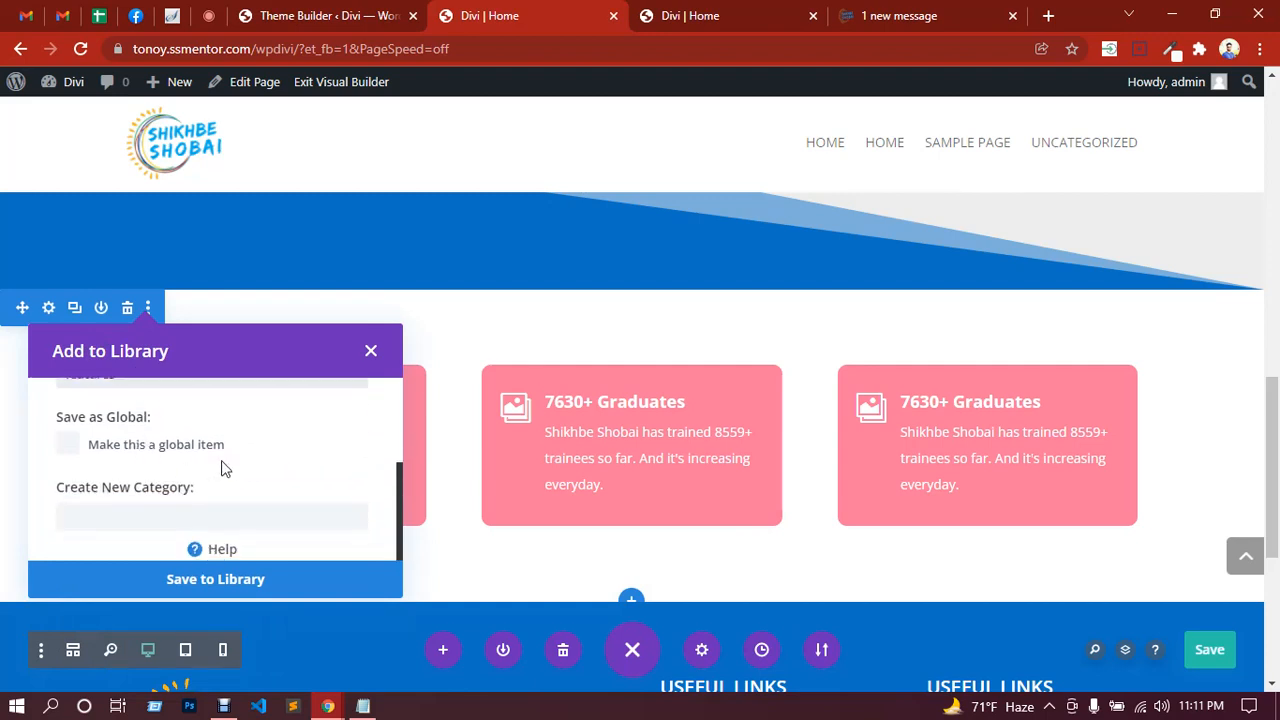
click(256, 580)
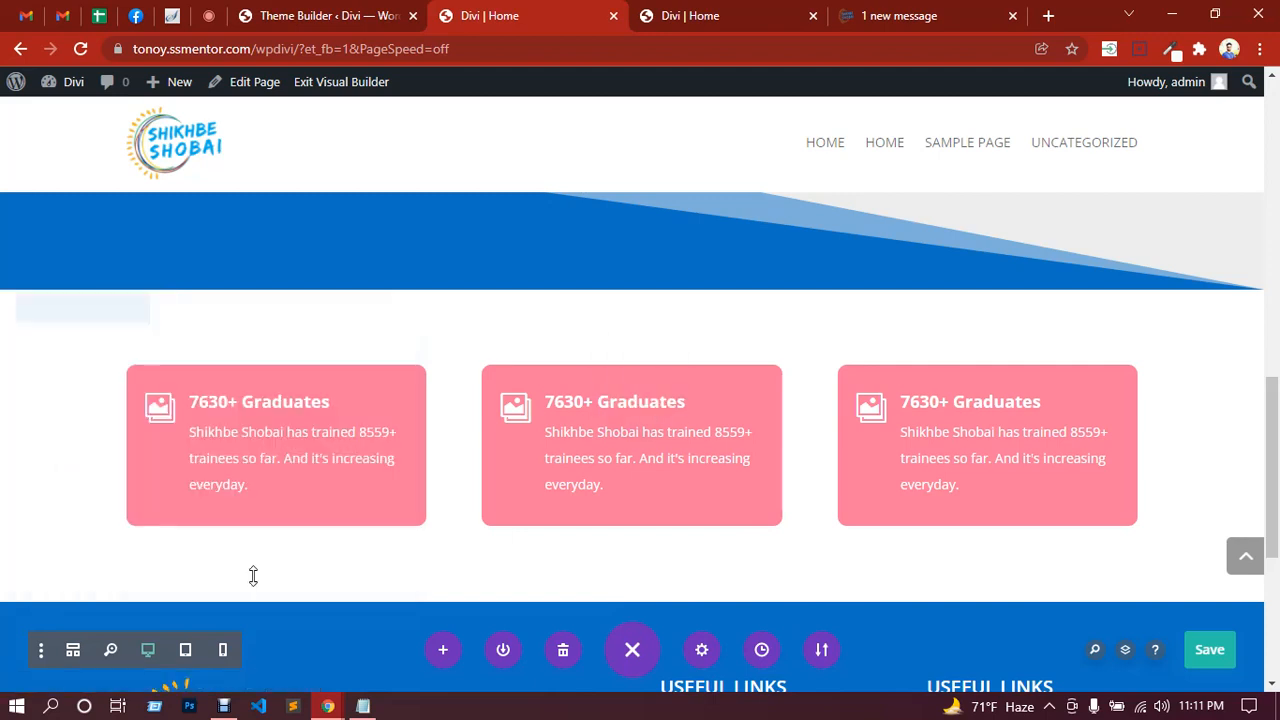
Step: Insert the saved 'features' layout from the library as a new section below the slider
scroll(506, 406, down, 2)
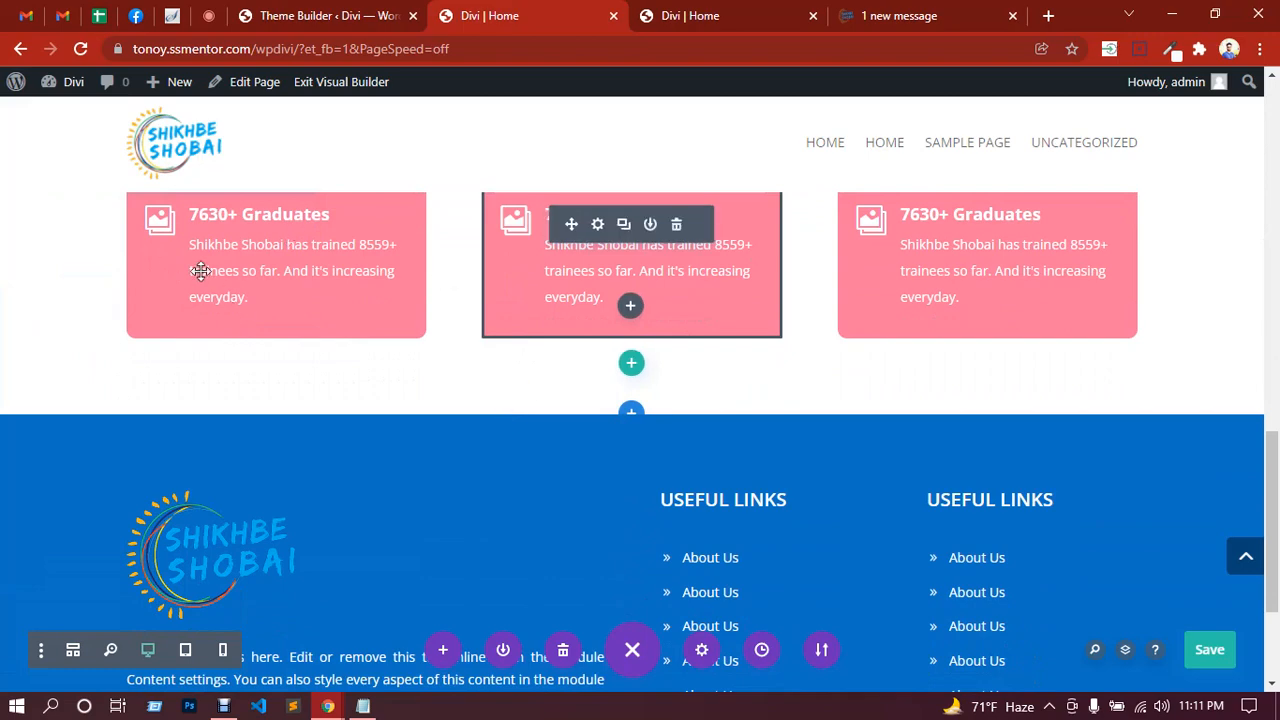
scroll(425, 373, up, 2)
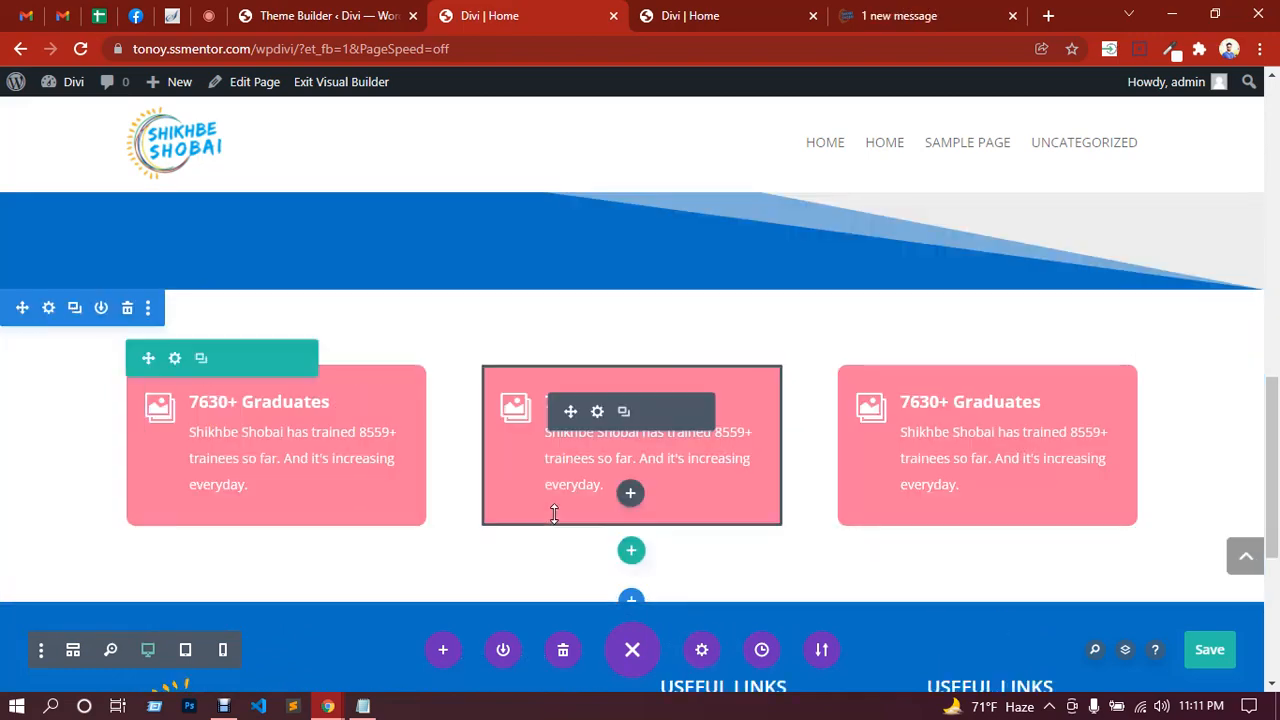
scroll(565, 505, down, 3)
scroll(624, 338, up, 15)
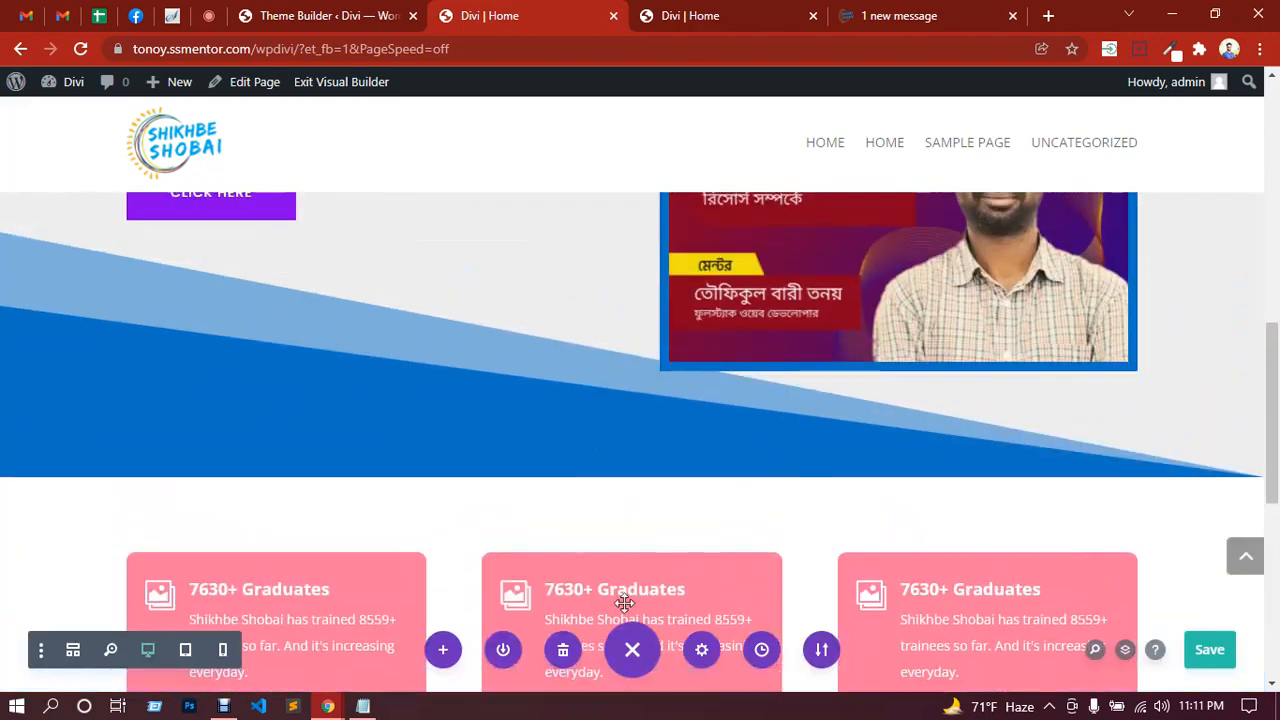
scroll(574, 329, up, 2)
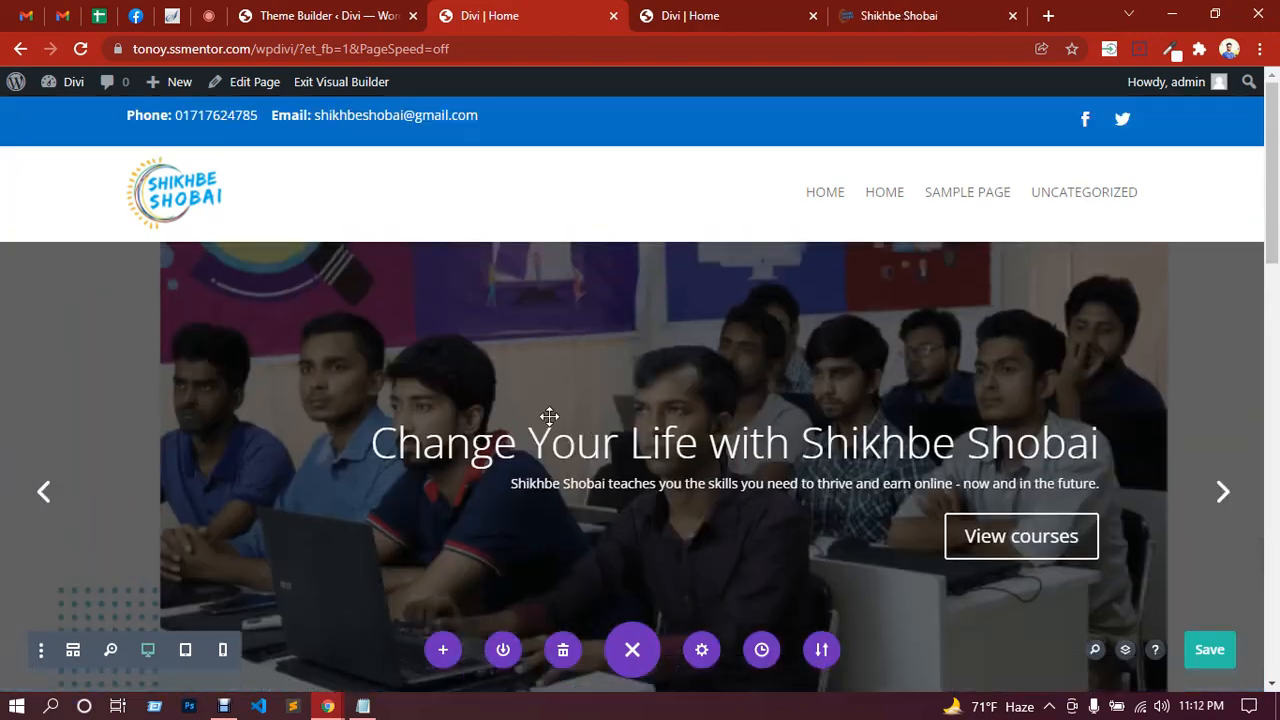
scroll(543, 423, down, 4)
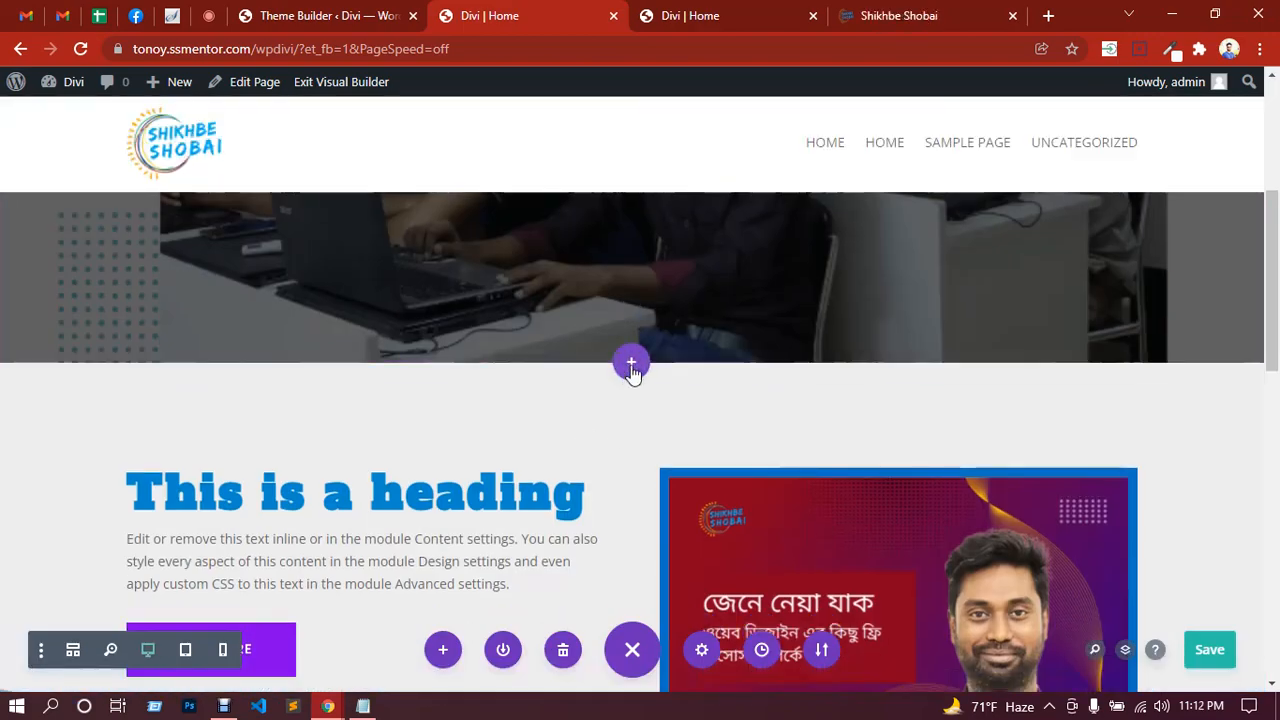
click(631, 363)
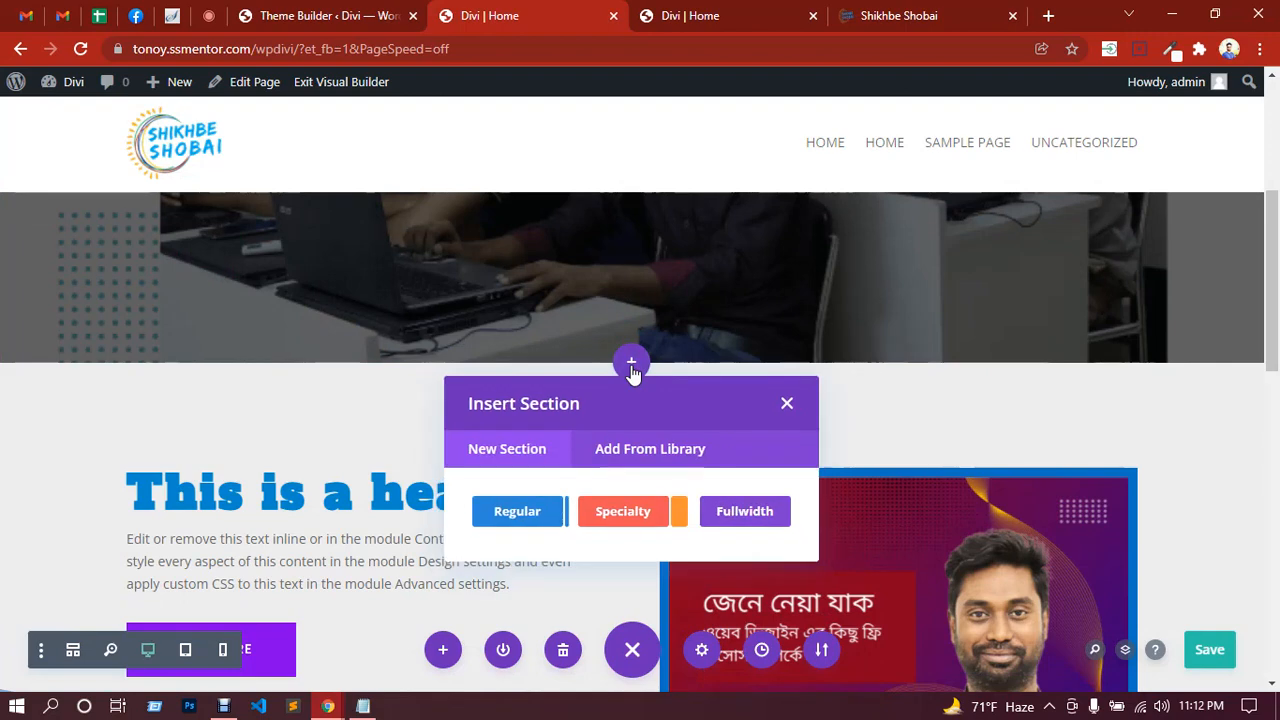
click(660, 455)
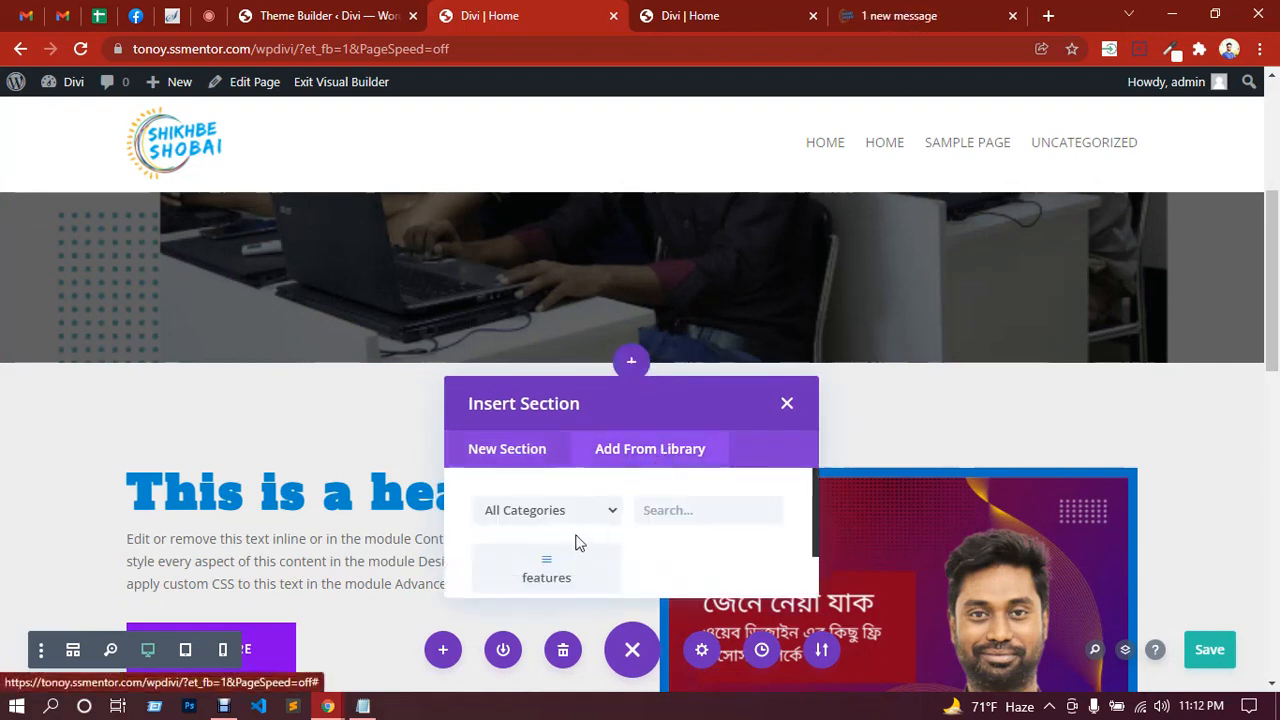
scroll(572, 540, down, 2)
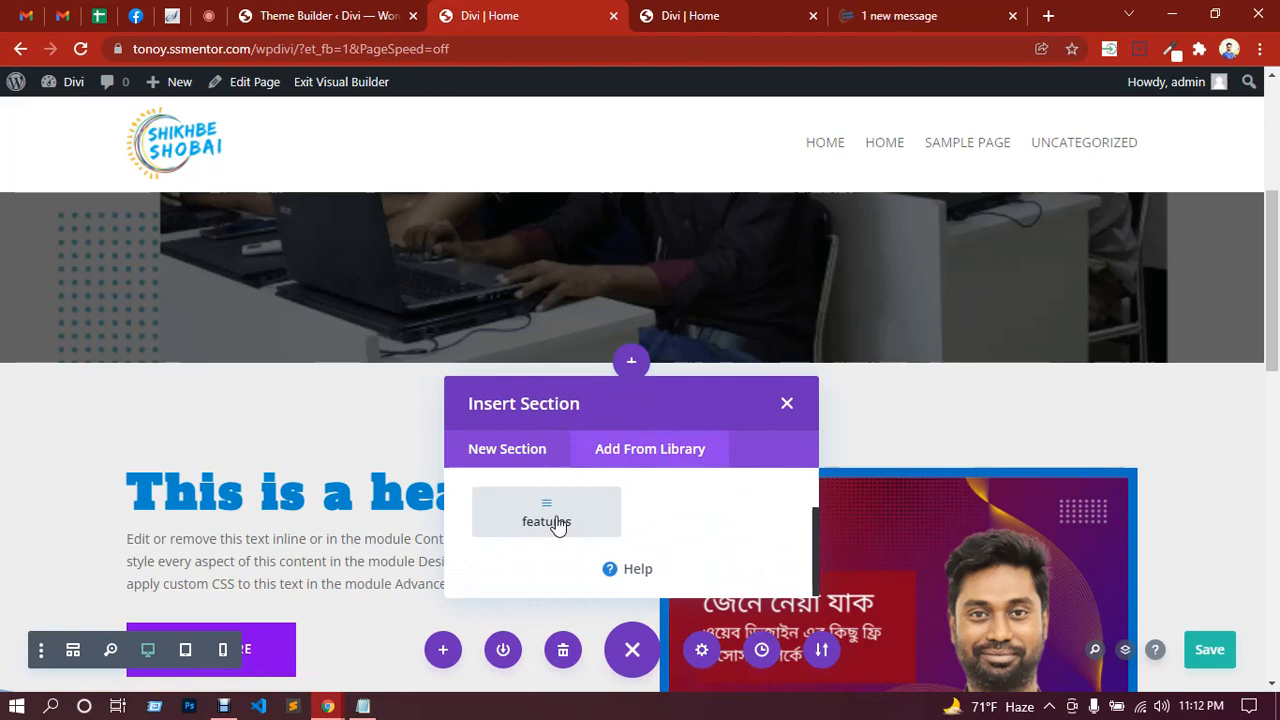
click(548, 515)
Step: Save the page and switch over to the Google Meet call
scroll(600, 428, down, 3)
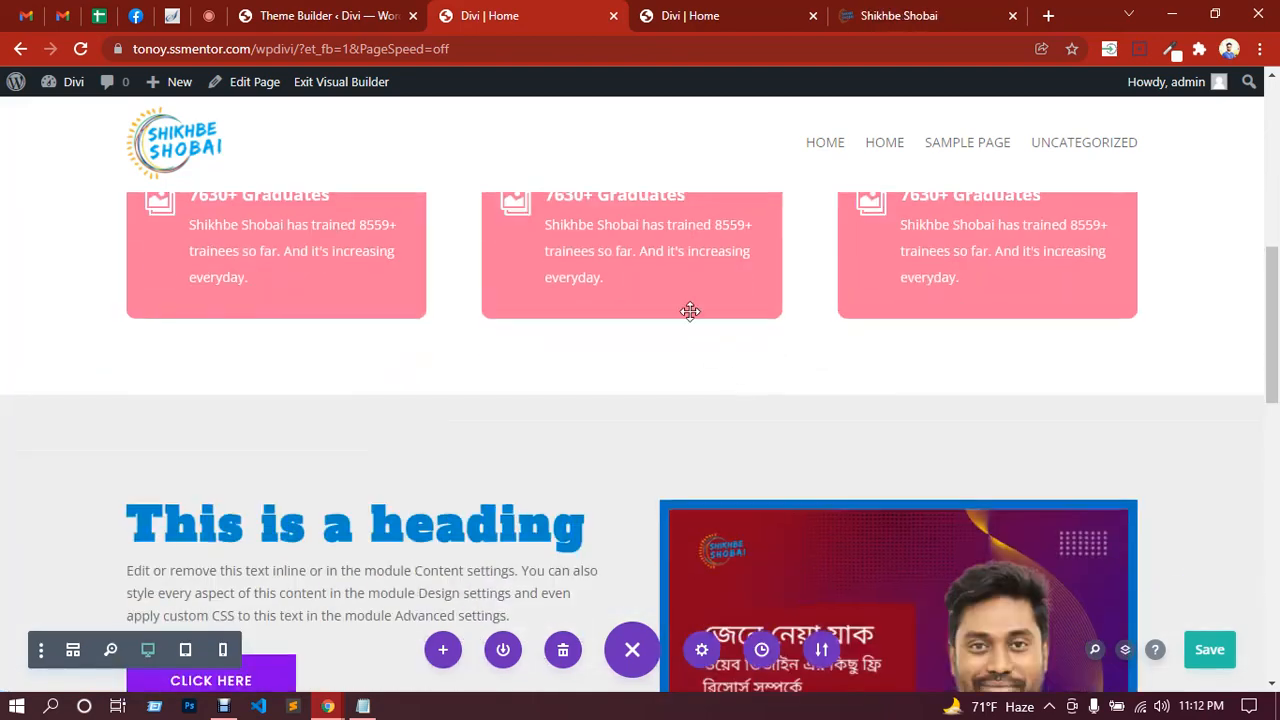
scroll(640, 400, up, 2)
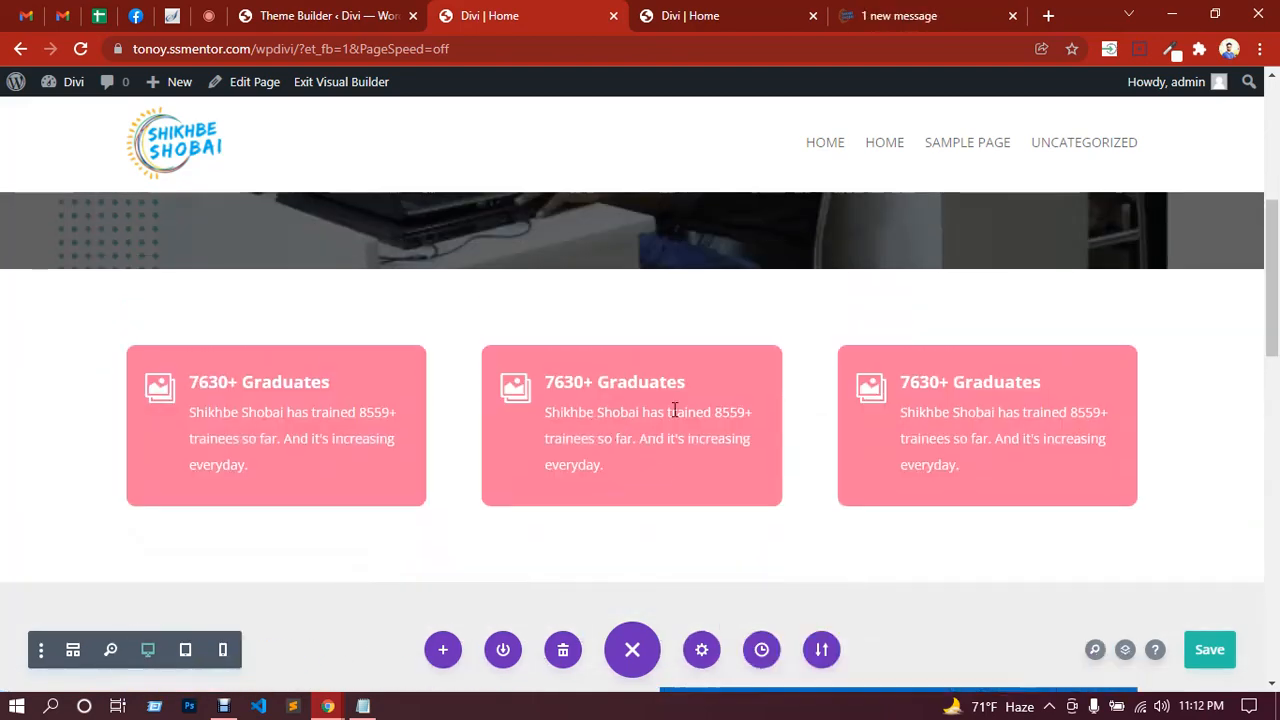
click(1212, 661)
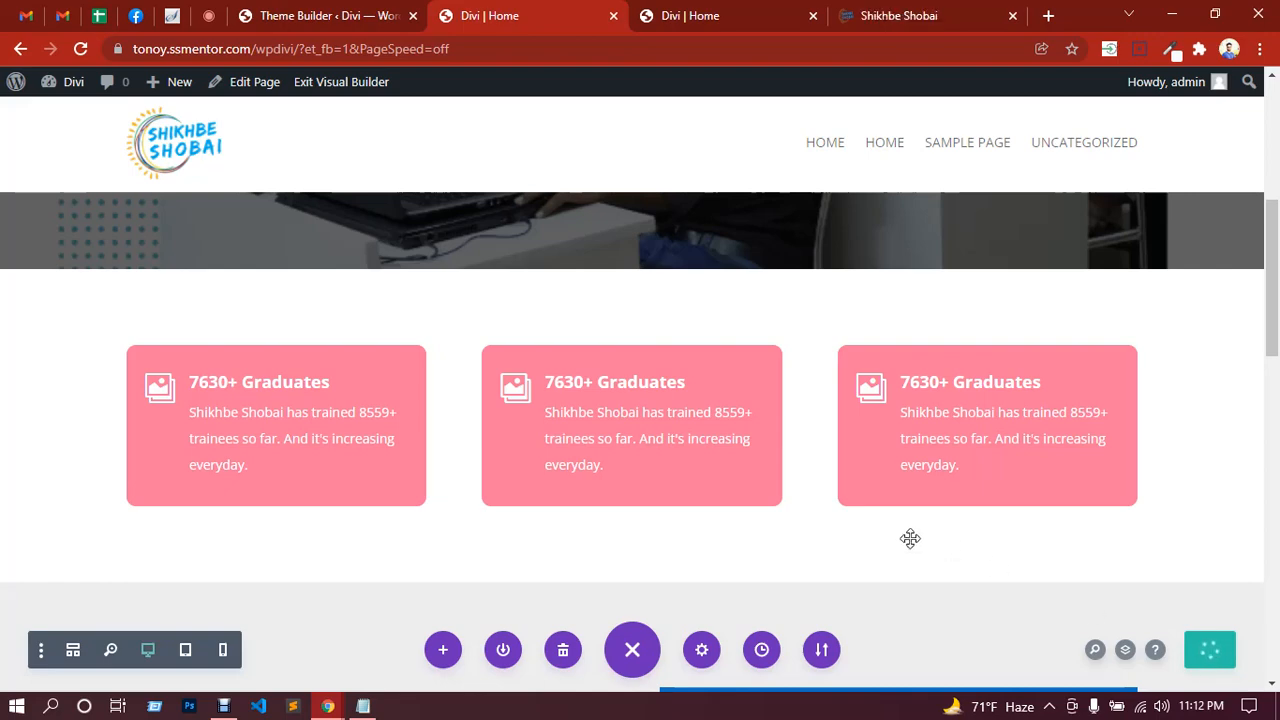
scroll(830, 470, down, 2)
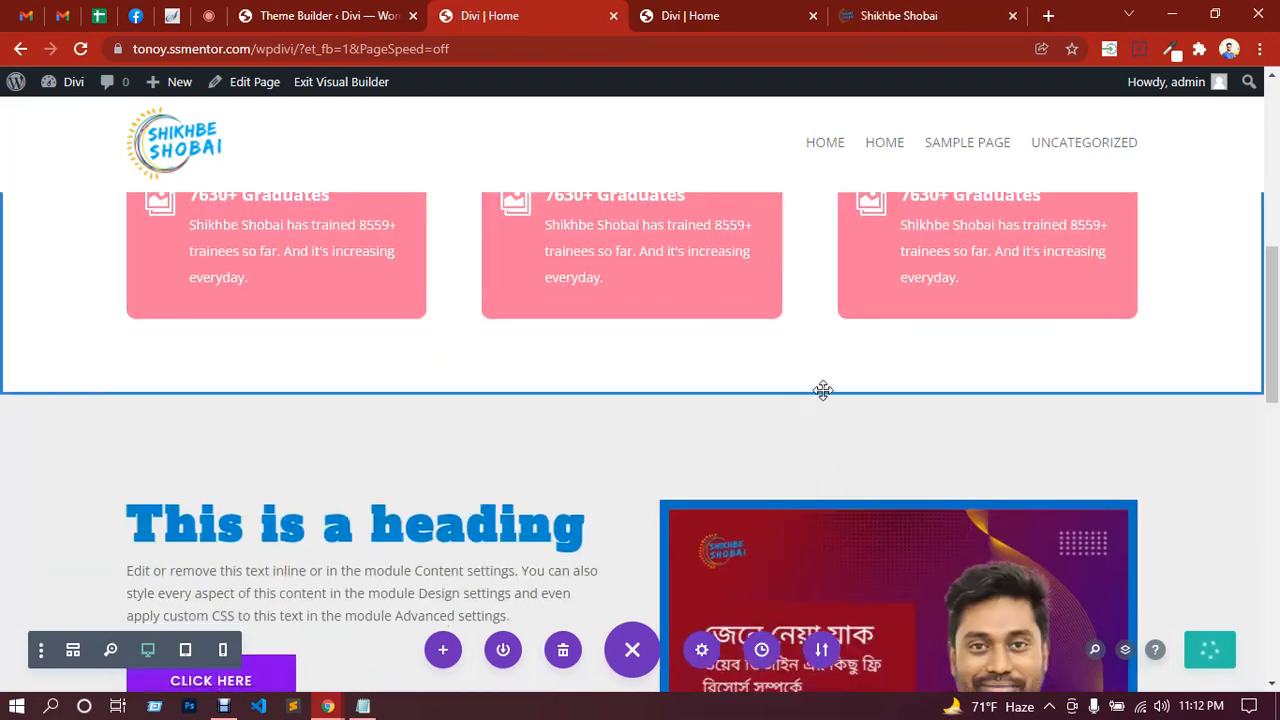
scroll(756, 333, down, 4)
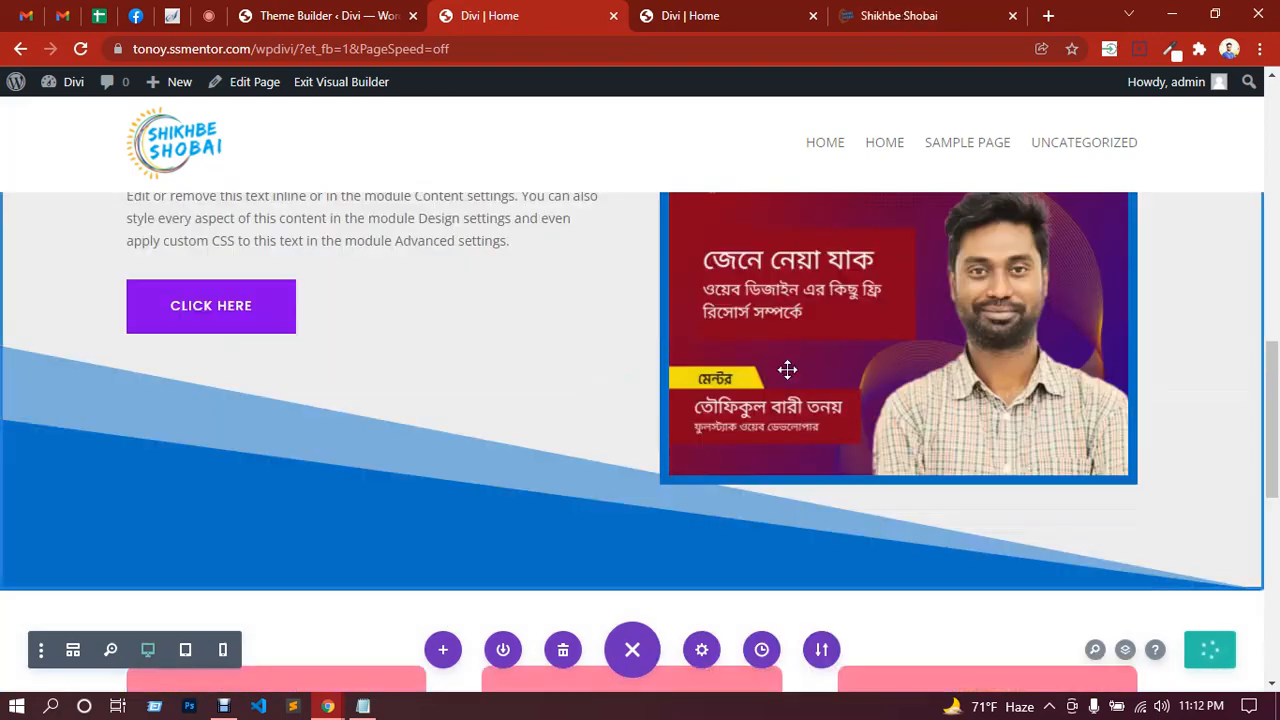
scroll(787, 370, down, 2)
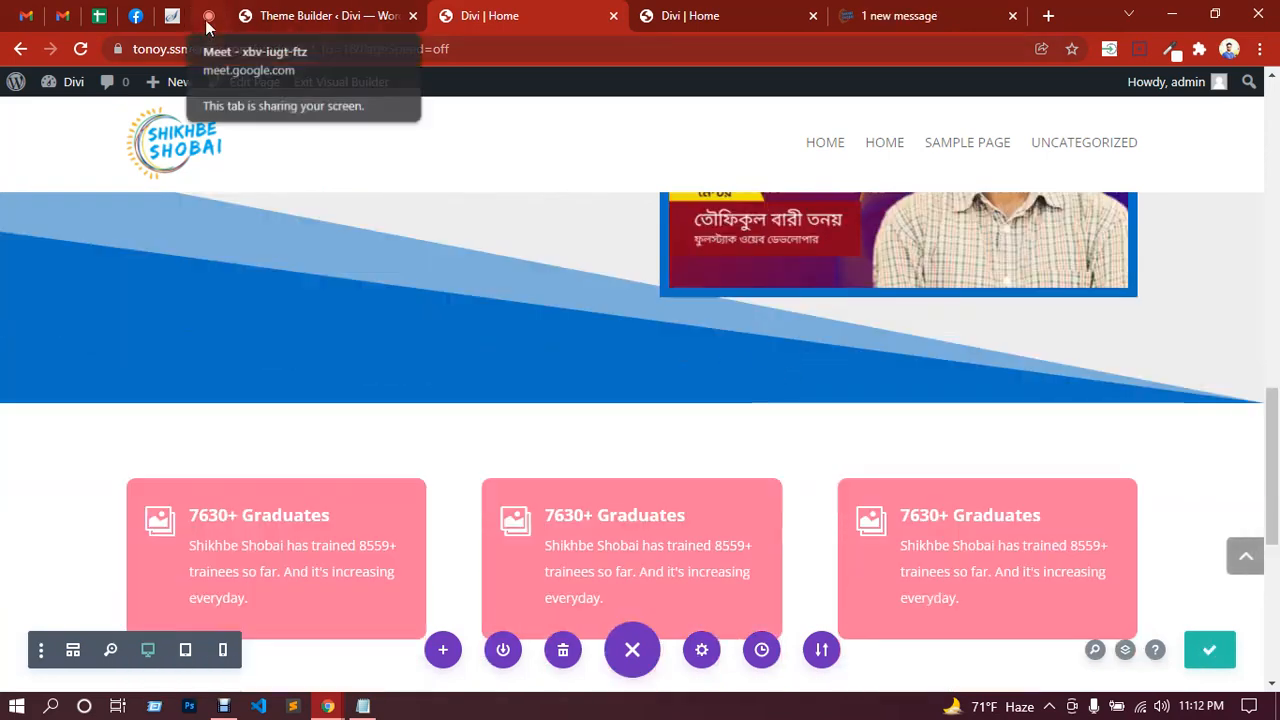
click(208, 16)
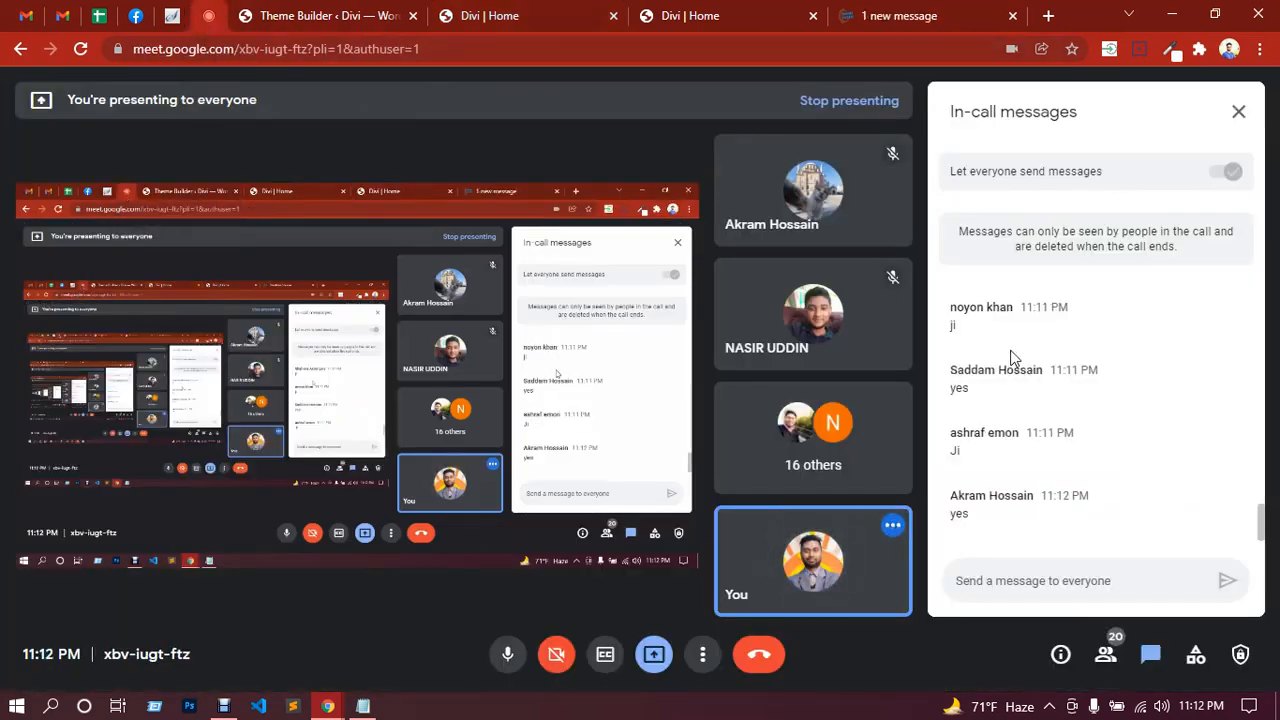
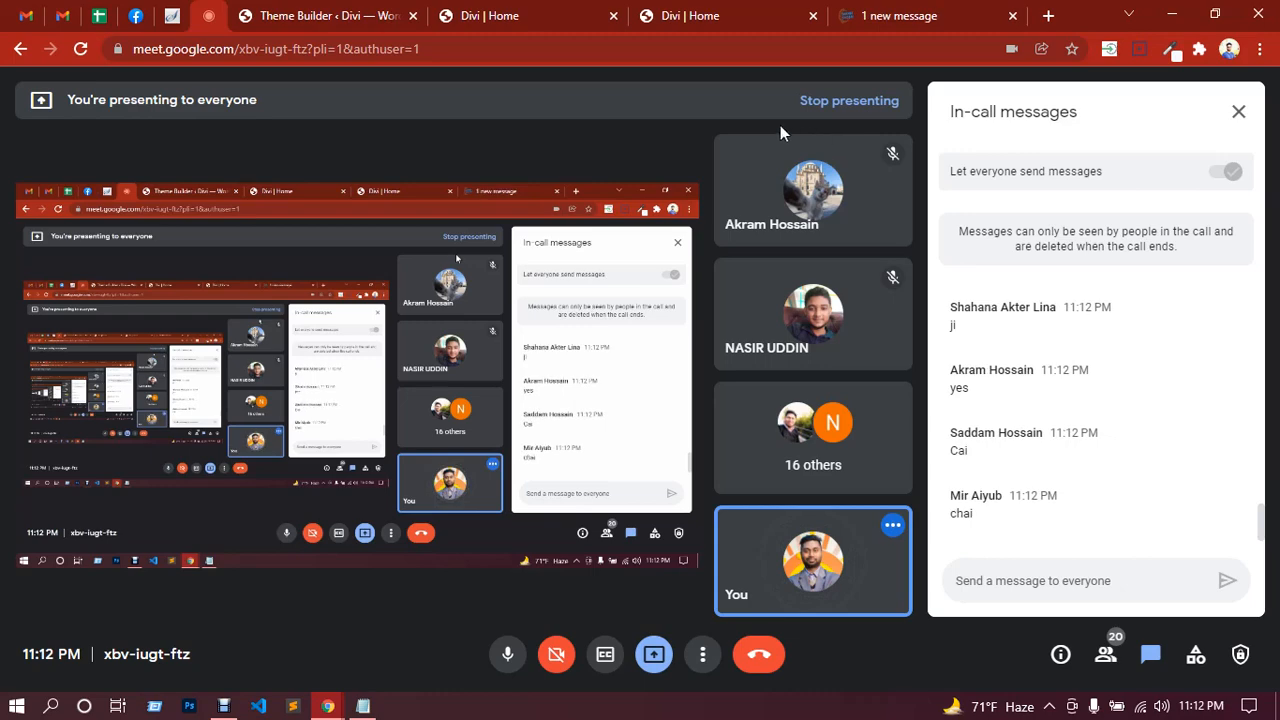
Step: Hide the recorder, check the Divi Home page, then show the Shikhbe Shobai site in Meet
click(224, 706)
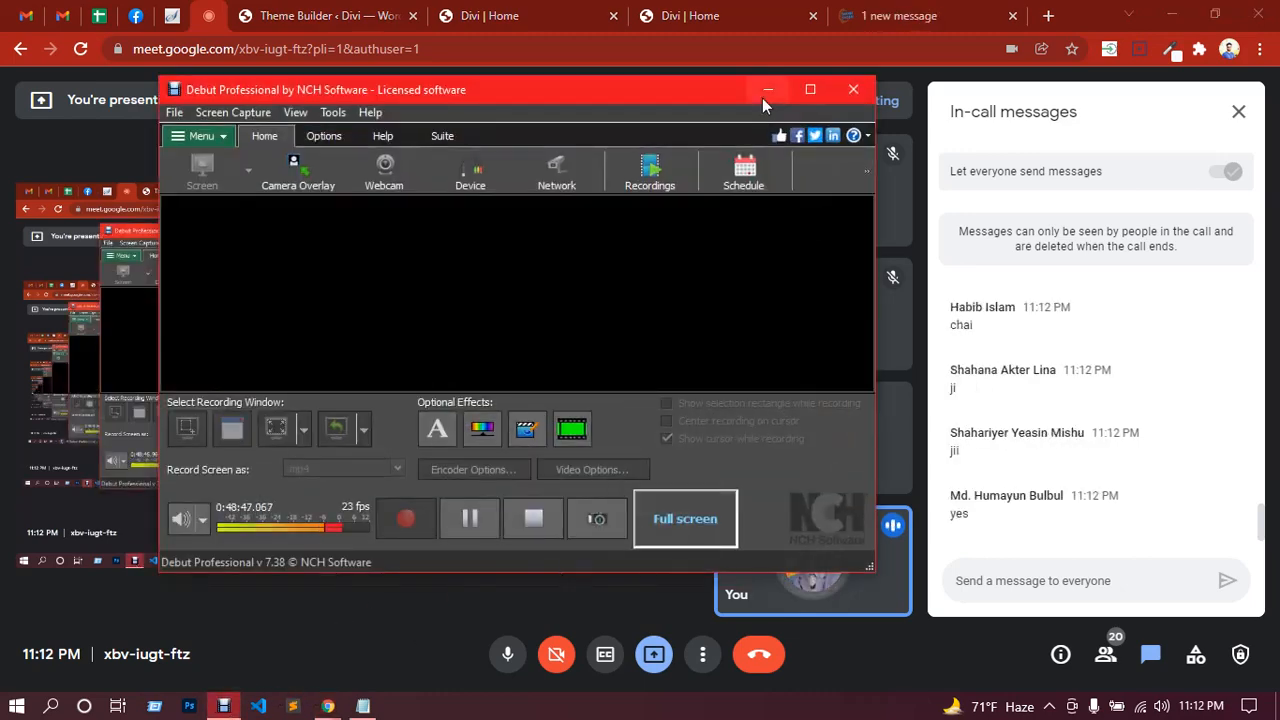
click(765, 91)
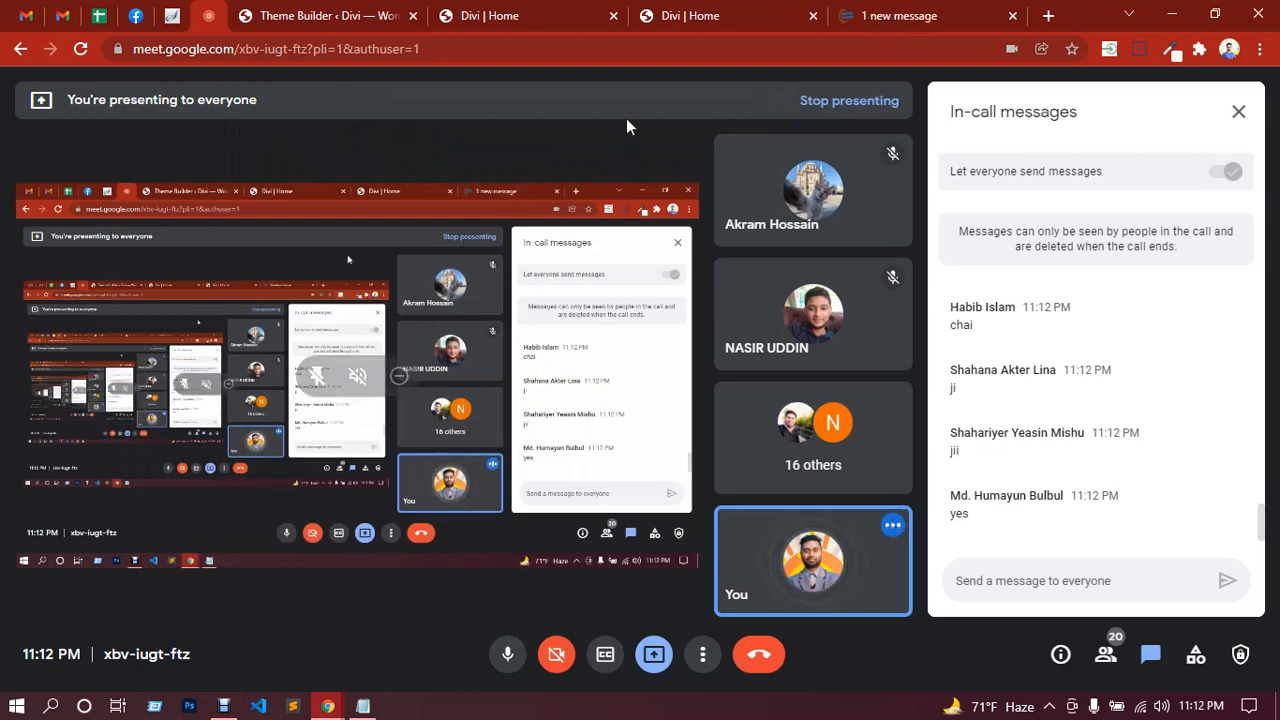
click(538, 14)
scroll(506, 321, up, 3)
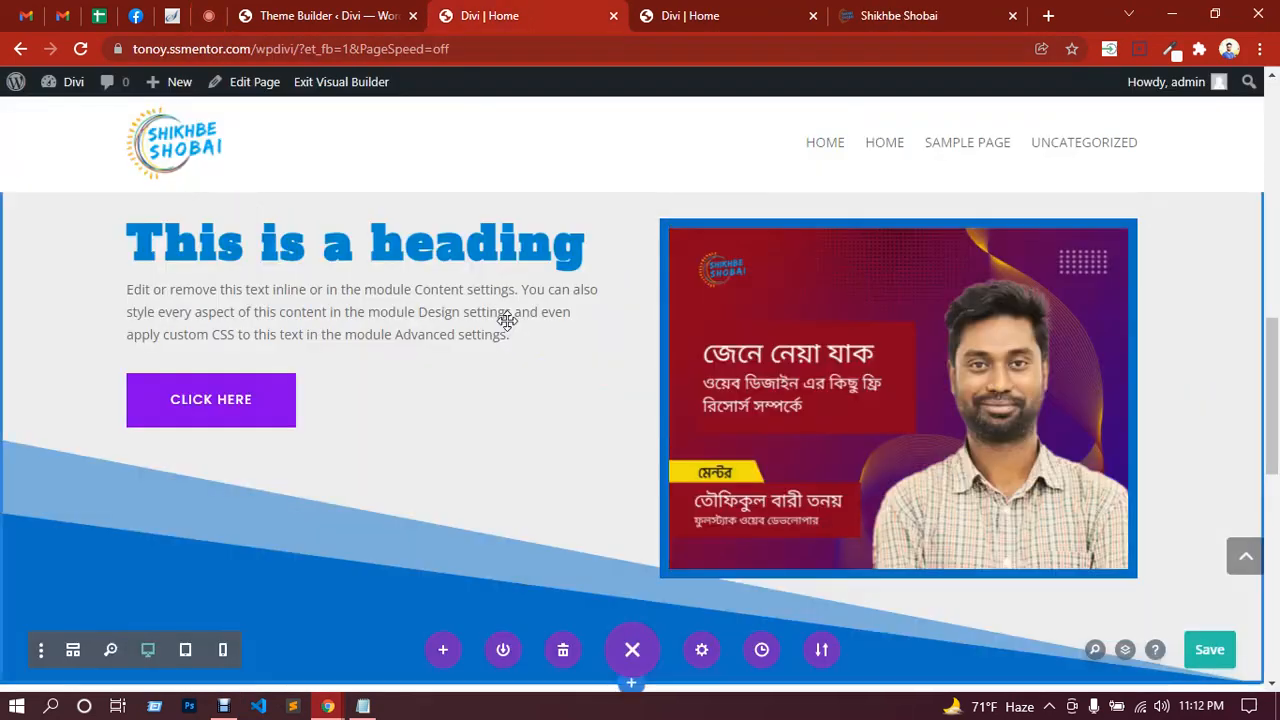
scroll(506, 321, down, 6)
scroll(506, 320, up, 6)
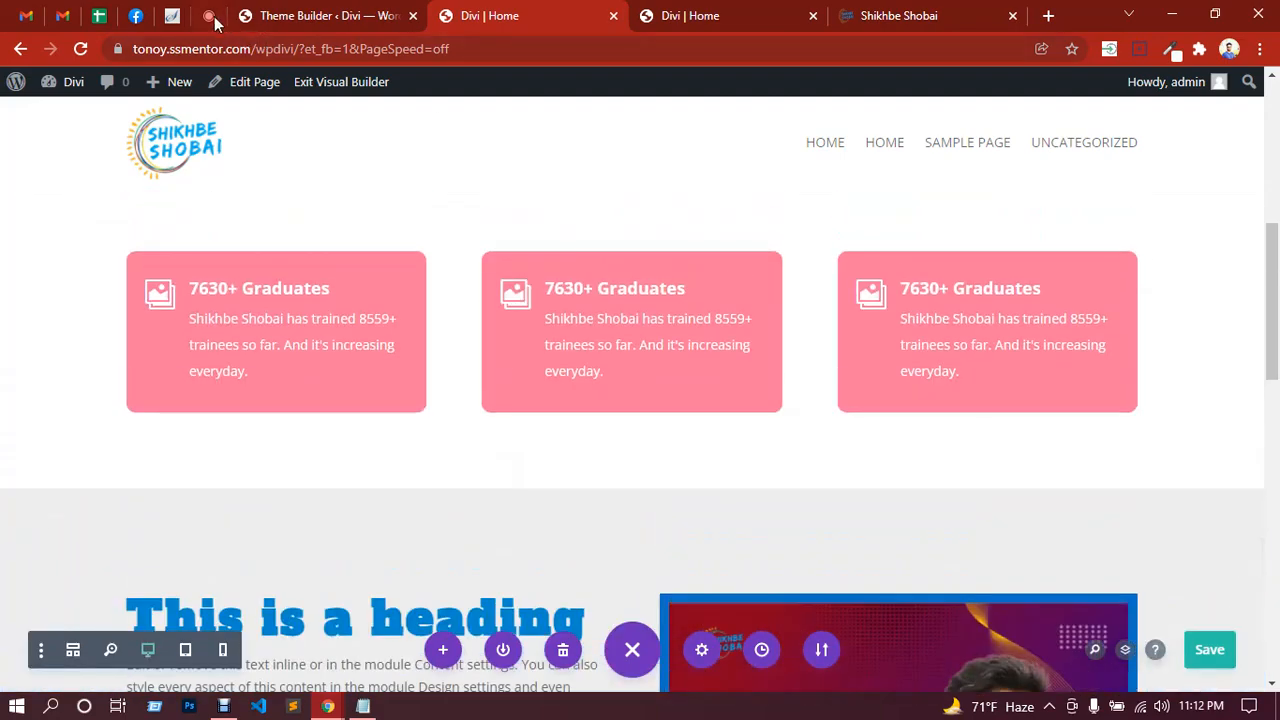
click(211, 16)
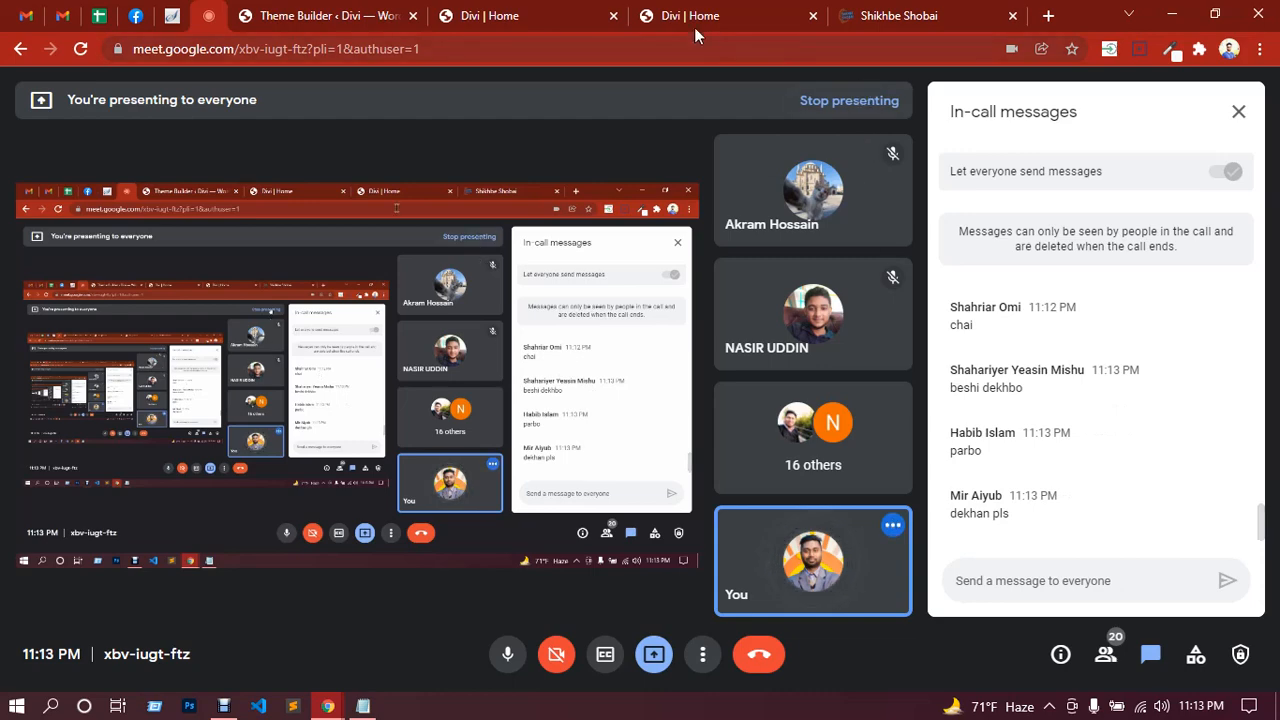
click(934, 19)
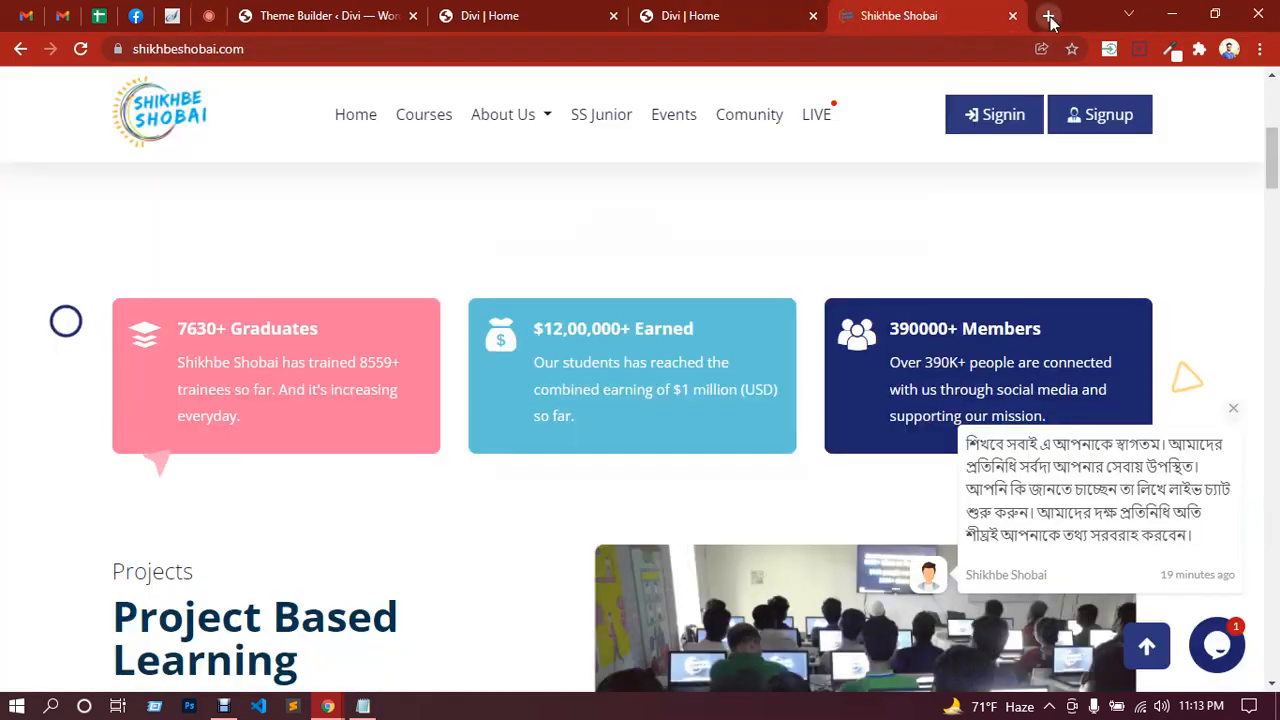
Step: Add a new WordPress page titled 'landing' and publish it at /landing/
click(364, 14)
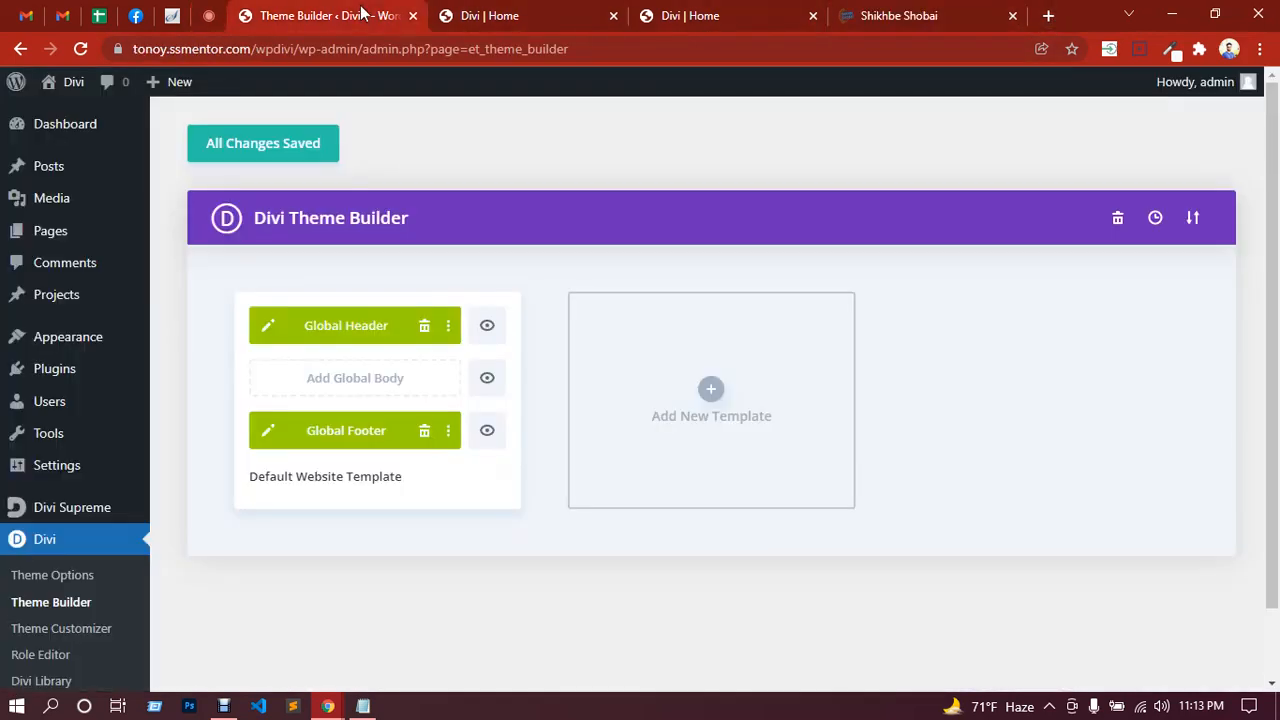
mouse_move(51, 240)
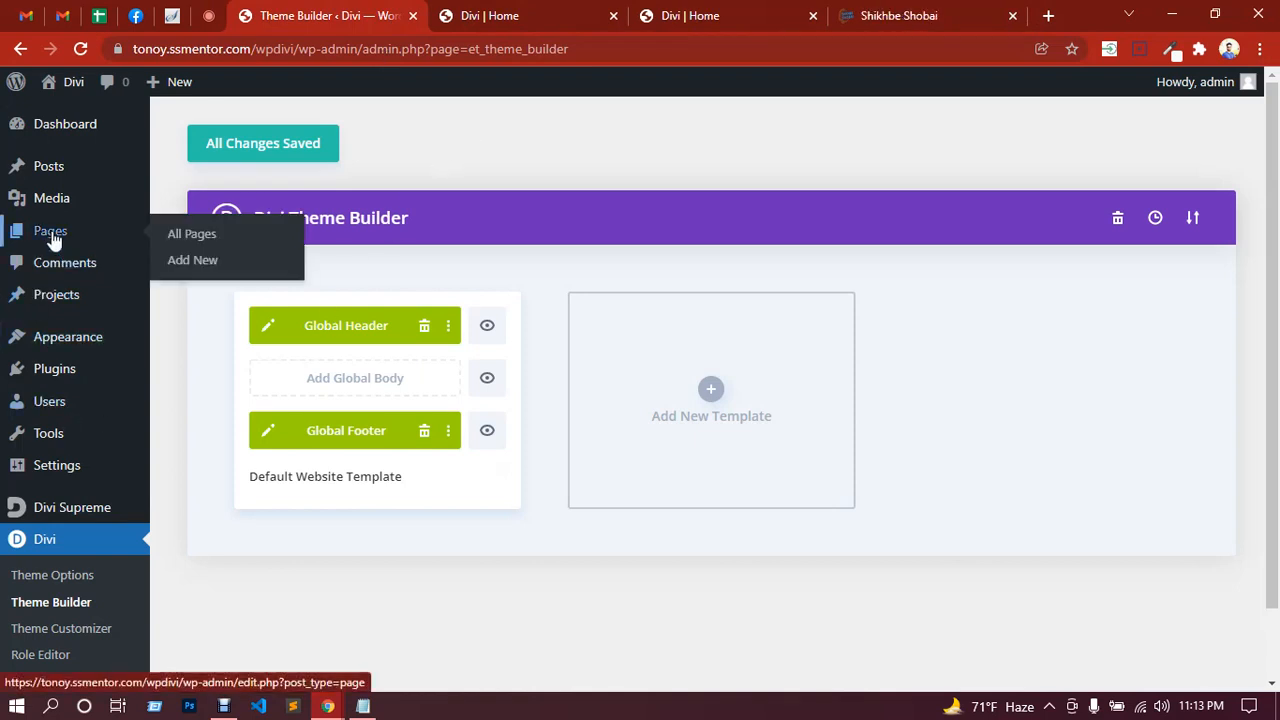
click(207, 271)
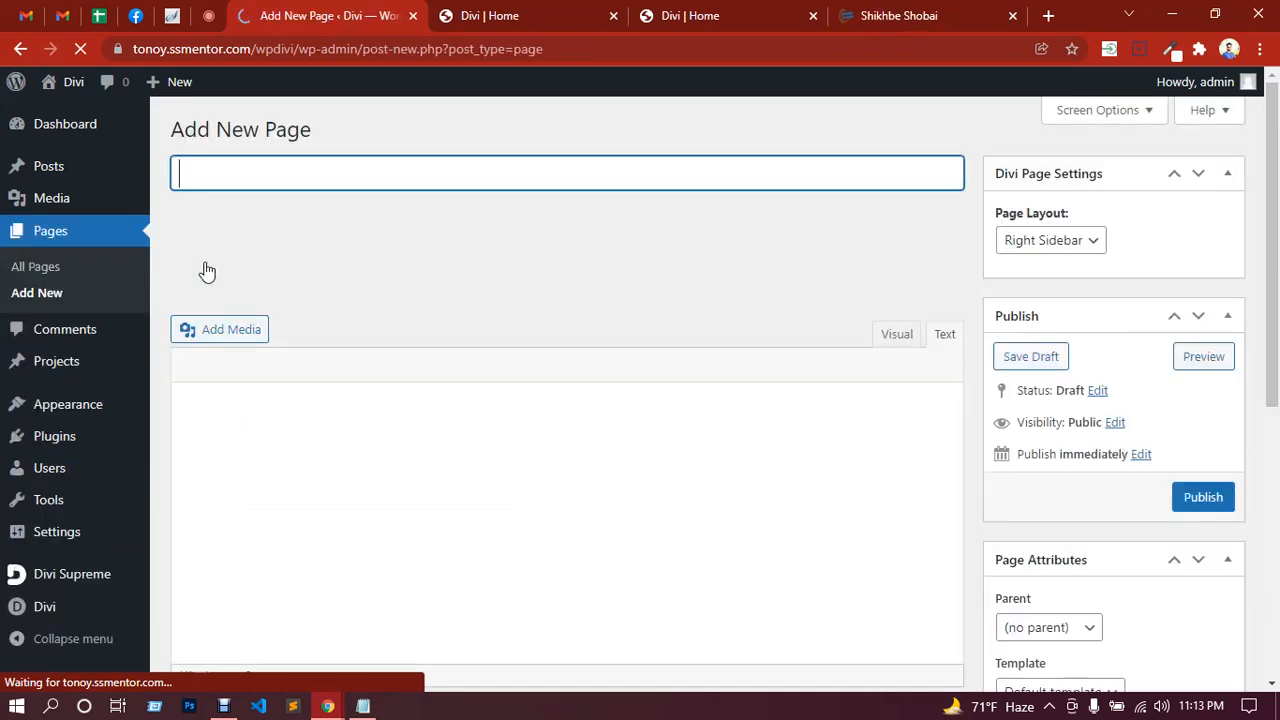
text(About U)
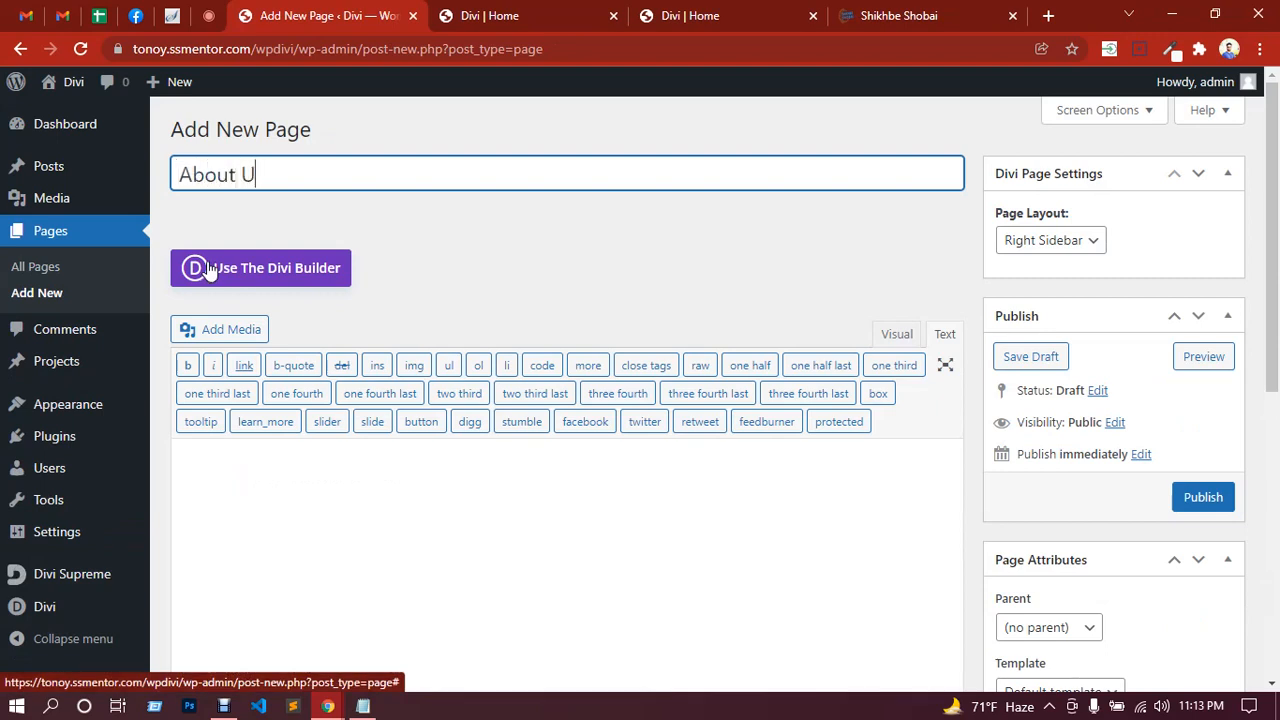
key(BackSpace)
key(BackSpace)
key(BackSpace)
key(BackSpace)
key(BackSpace)
text(landing page)
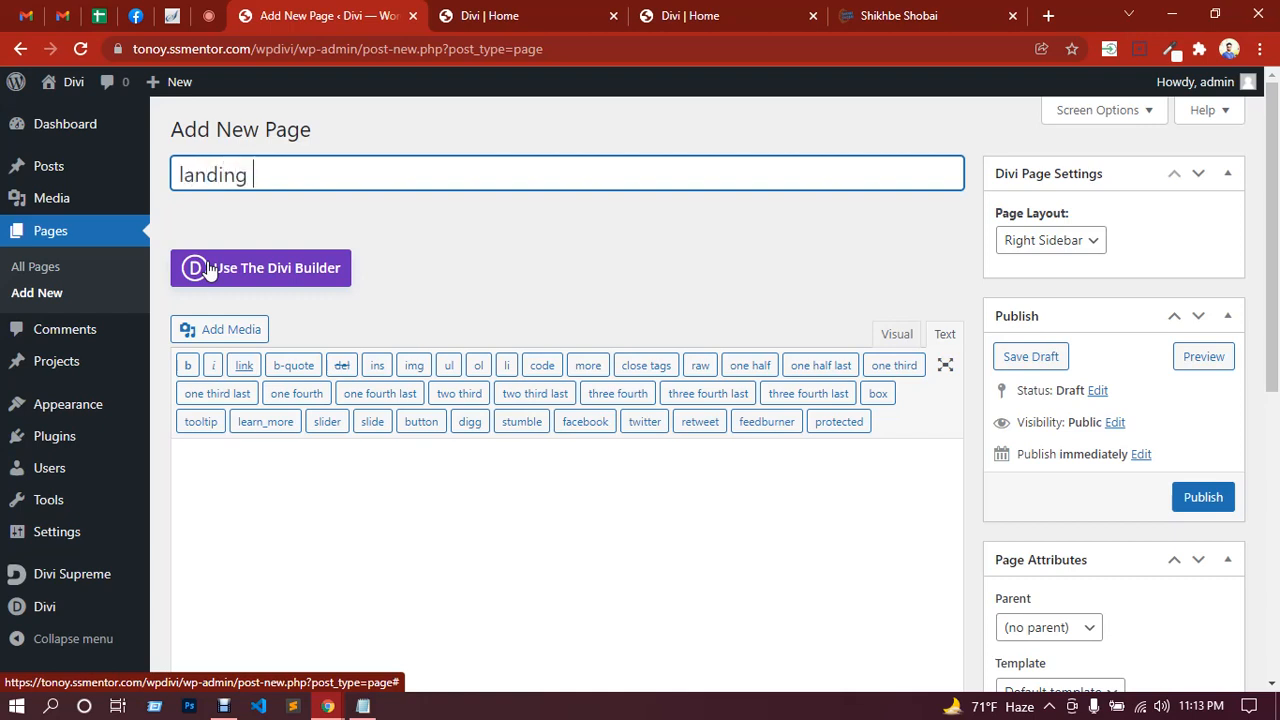
double_click(268, 178)
key(BackSpace)
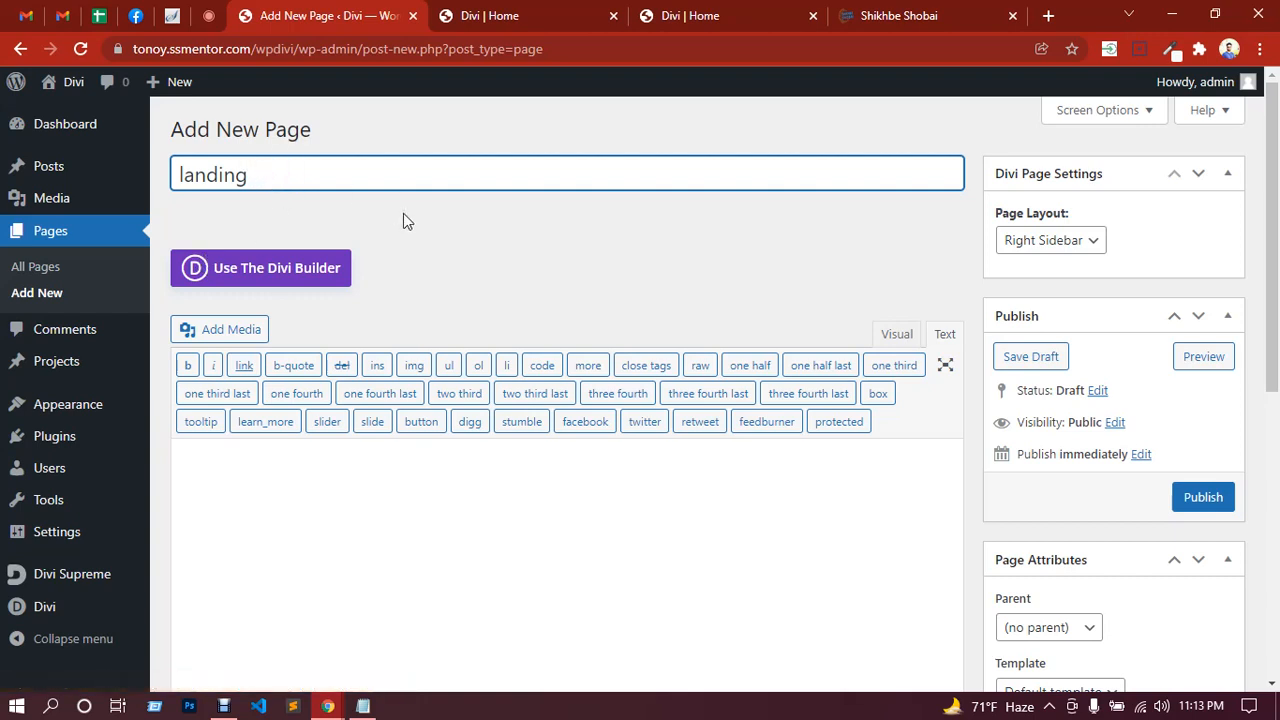
click(1201, 505)
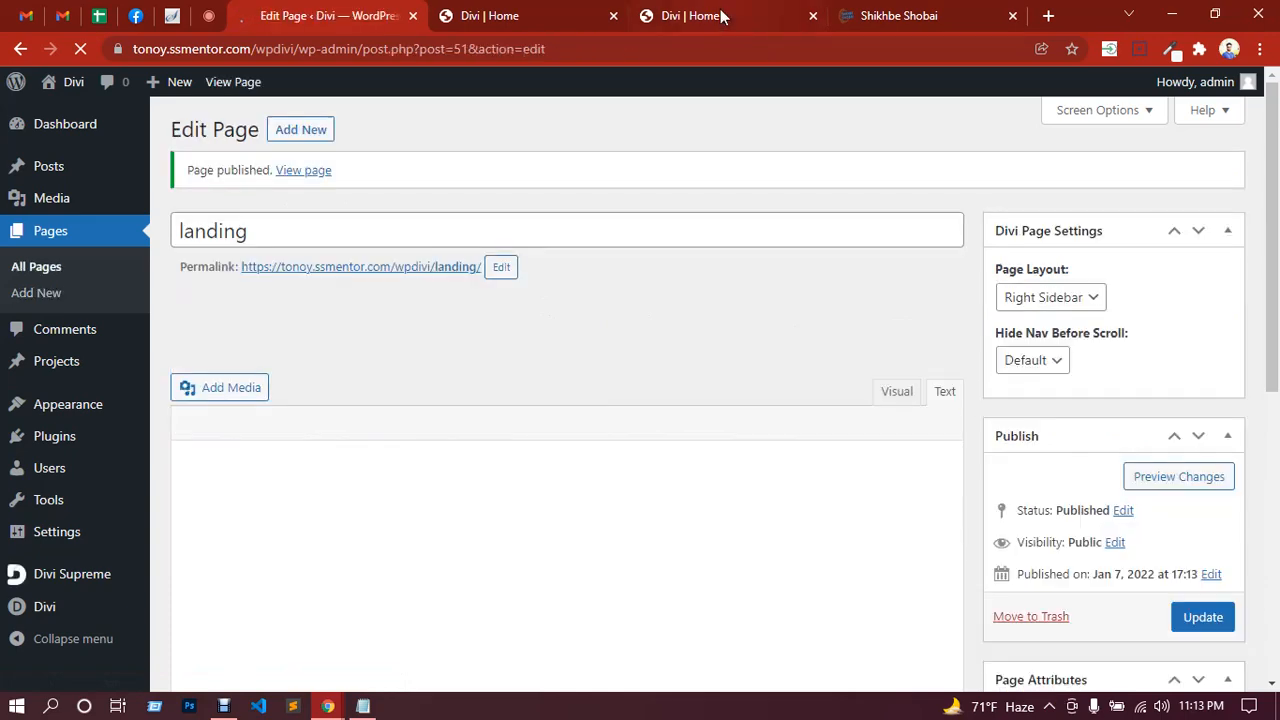
click(722, 17)
Step: Refresh the home page to check for the landing link and close the Visual Builder tab
scroll(739, 306, up, 1)
scroll(736, 298, up, 2)
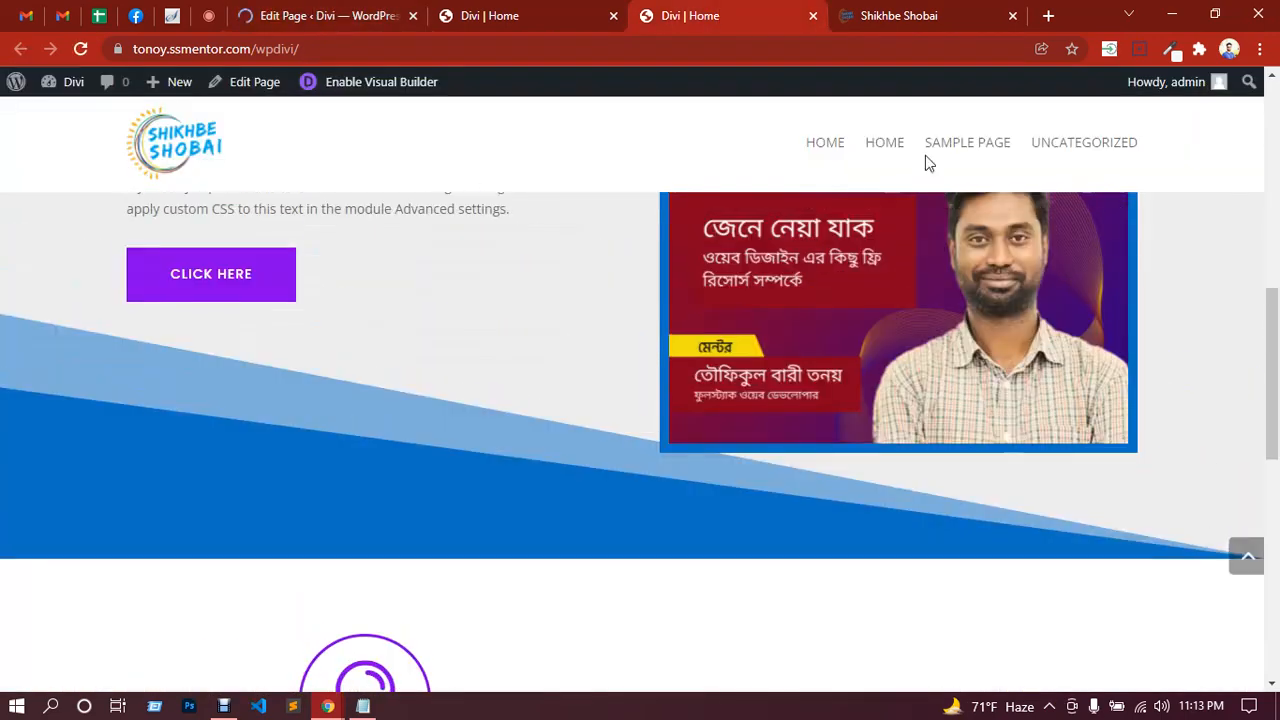
click(1025, 168)
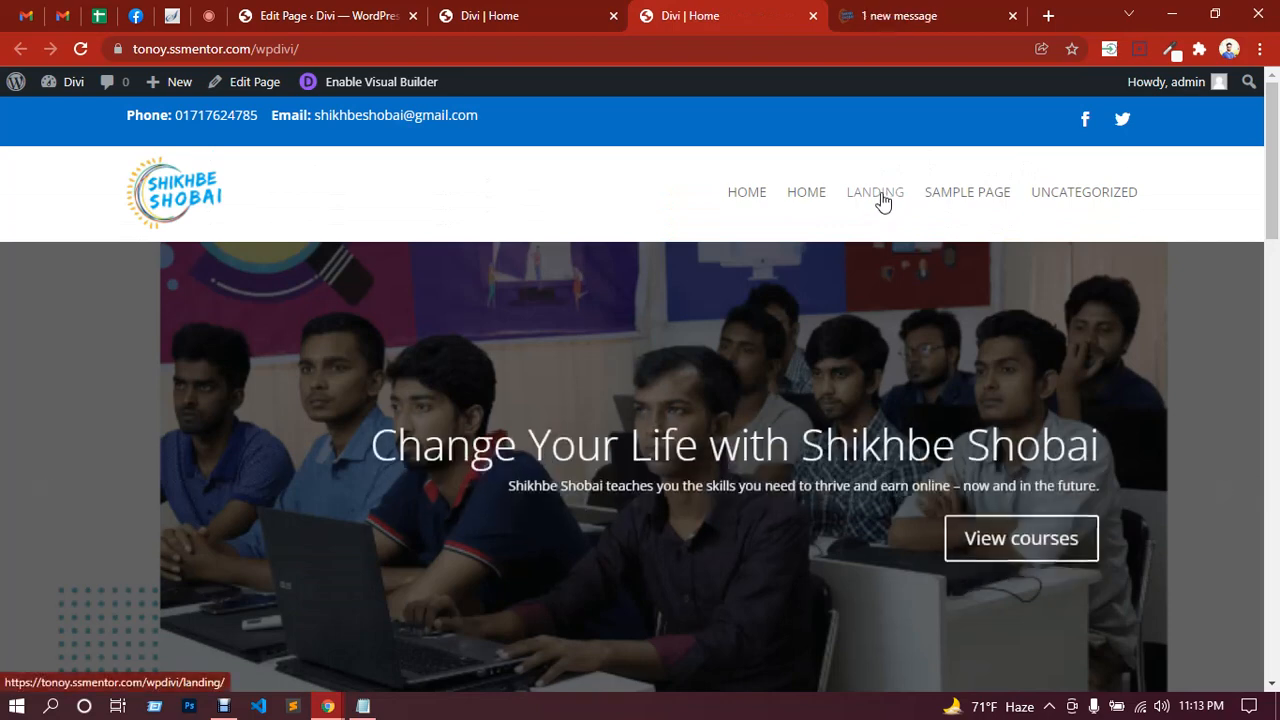
click(500, 12)
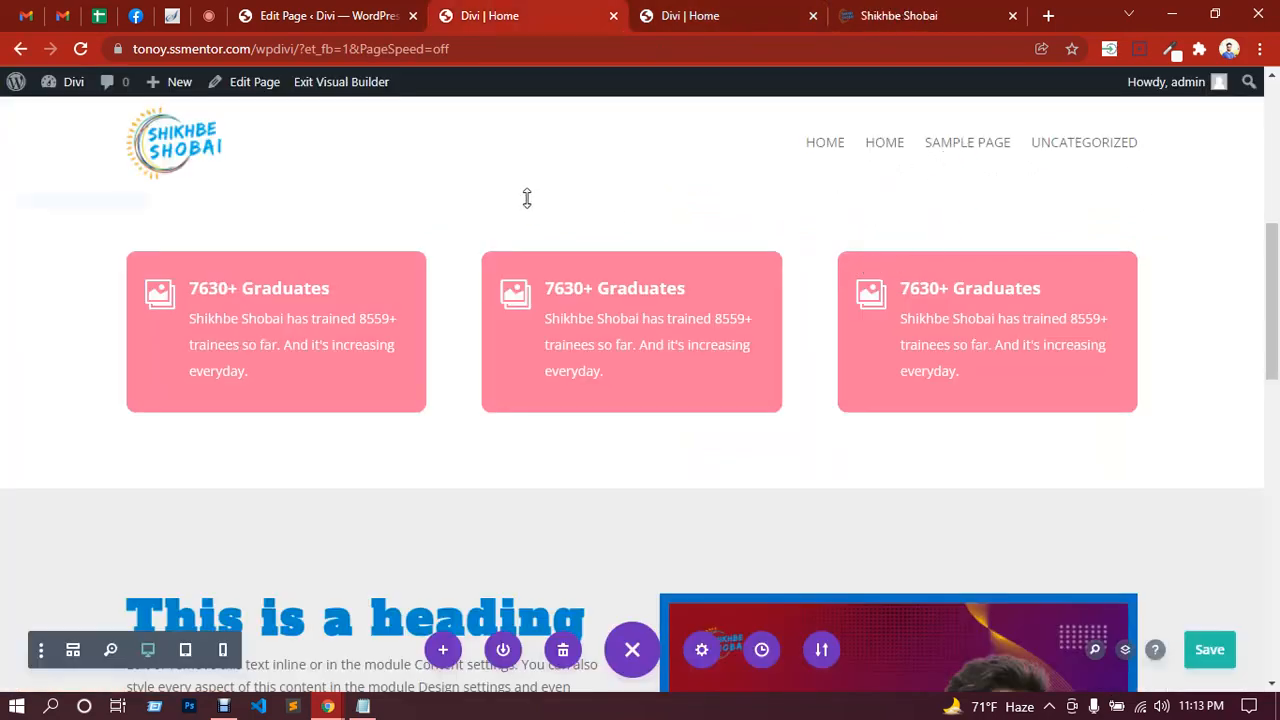
click(613, 16)
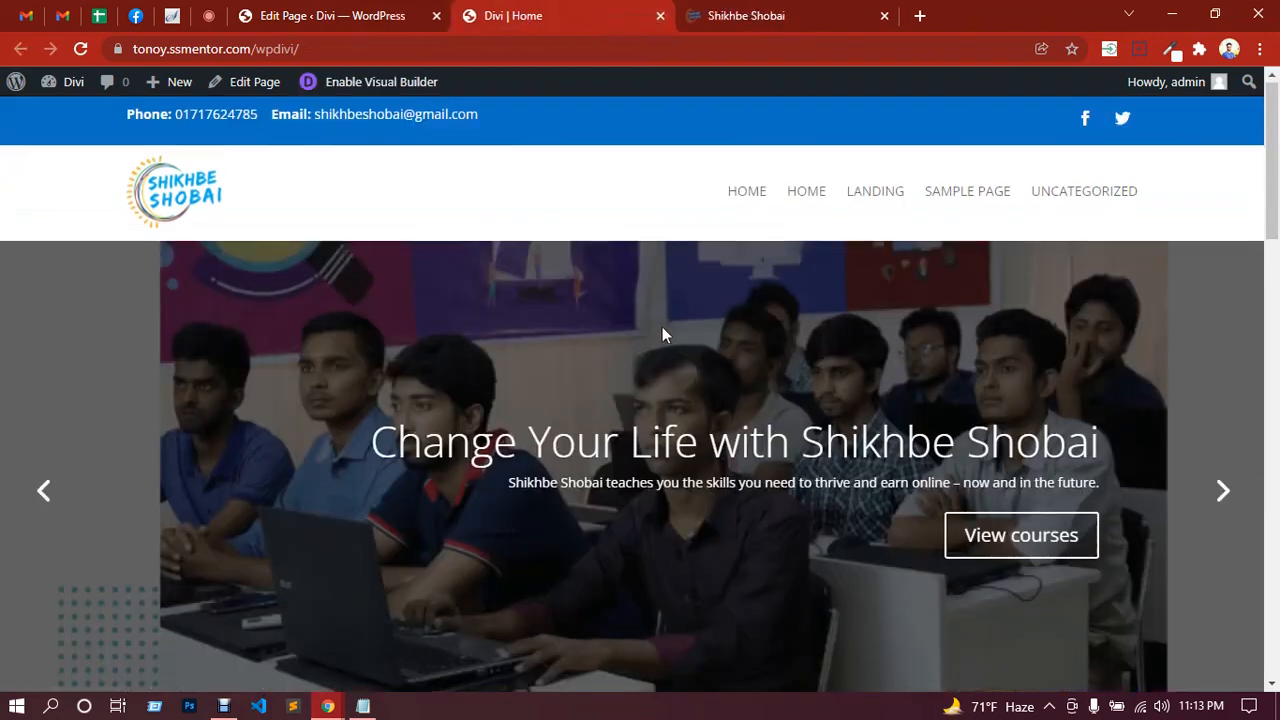
scroll(663, 327, down, 5)
scroll(665, 327, up, 5)
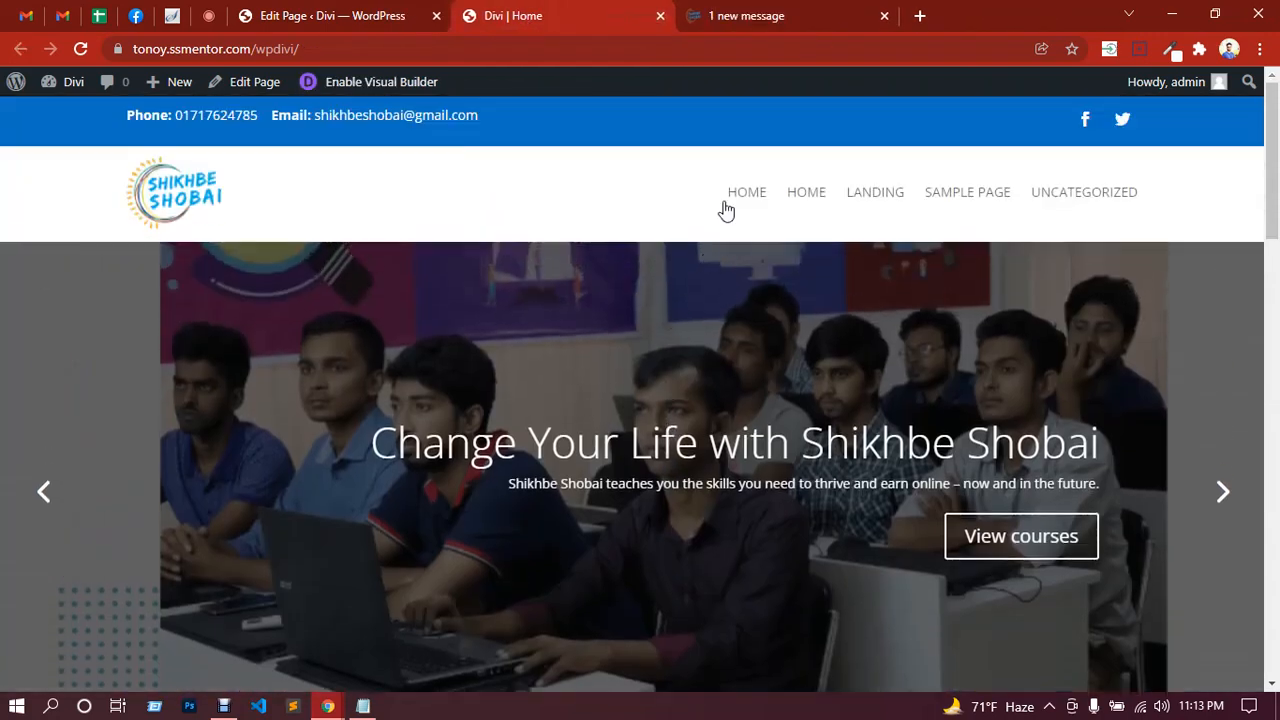
Step: In a new tab, search Google for 'divi theme' and open the Elegant Themes result
click(919, 16)
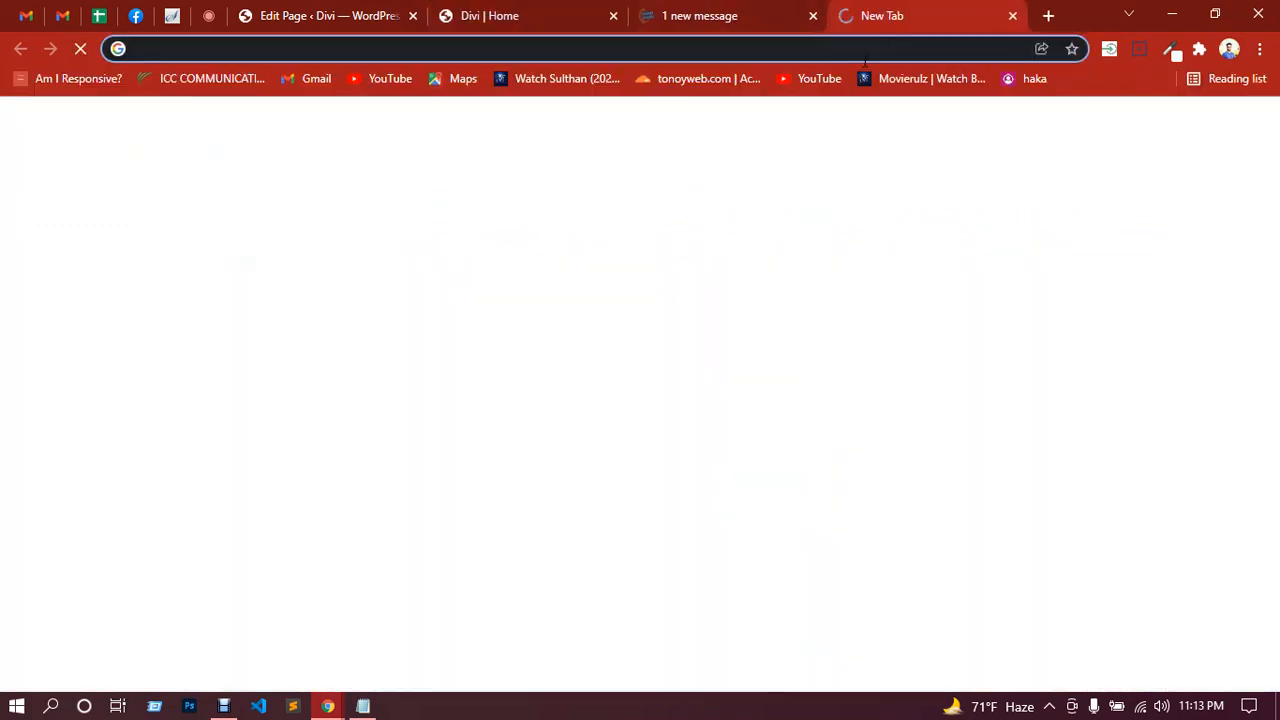
text(divi t)
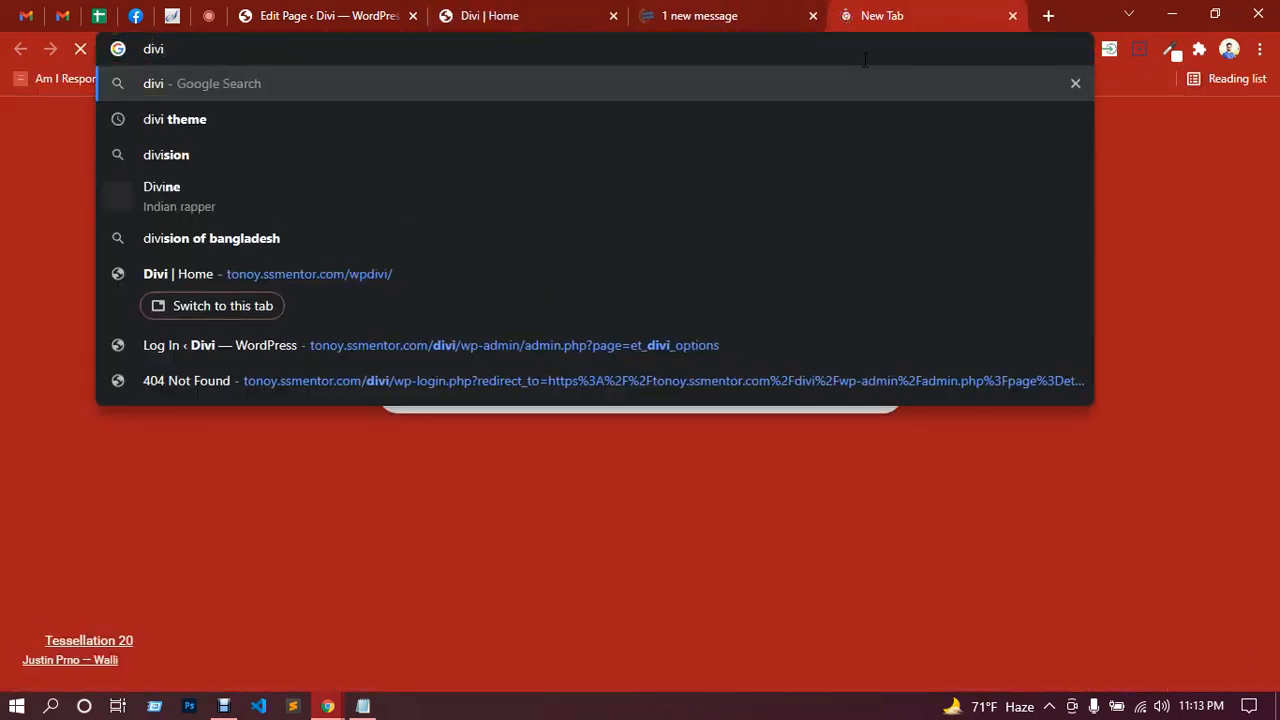
text(heme)
key(Return)
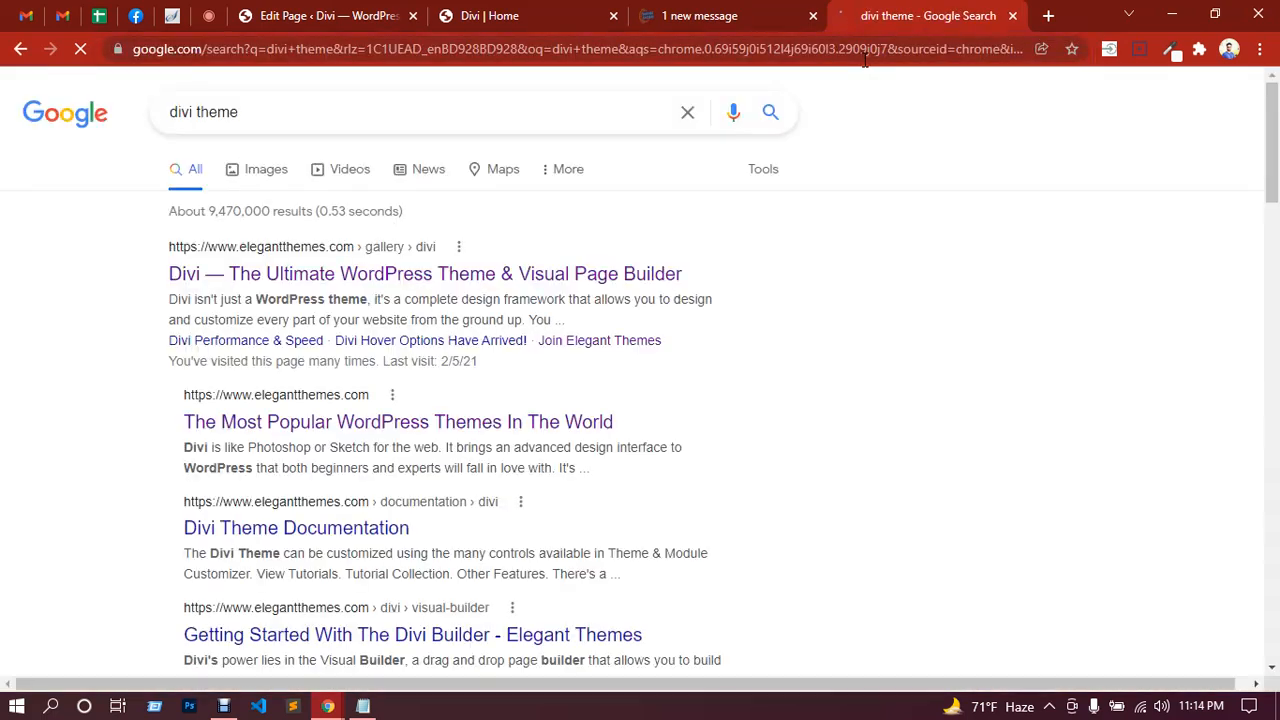
click(318, 280)
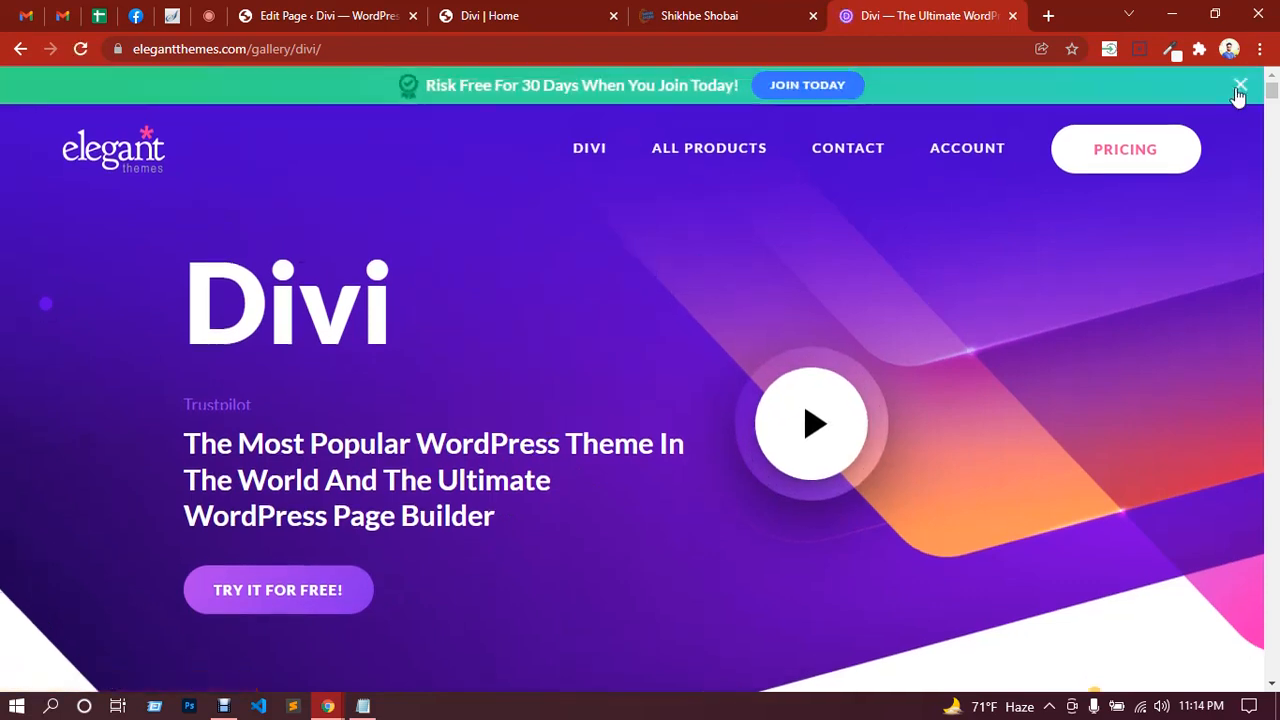
Step: Dismiss the 30-day banner and open the Live Builder Demo from the DIVI menu
click(1239, 87)
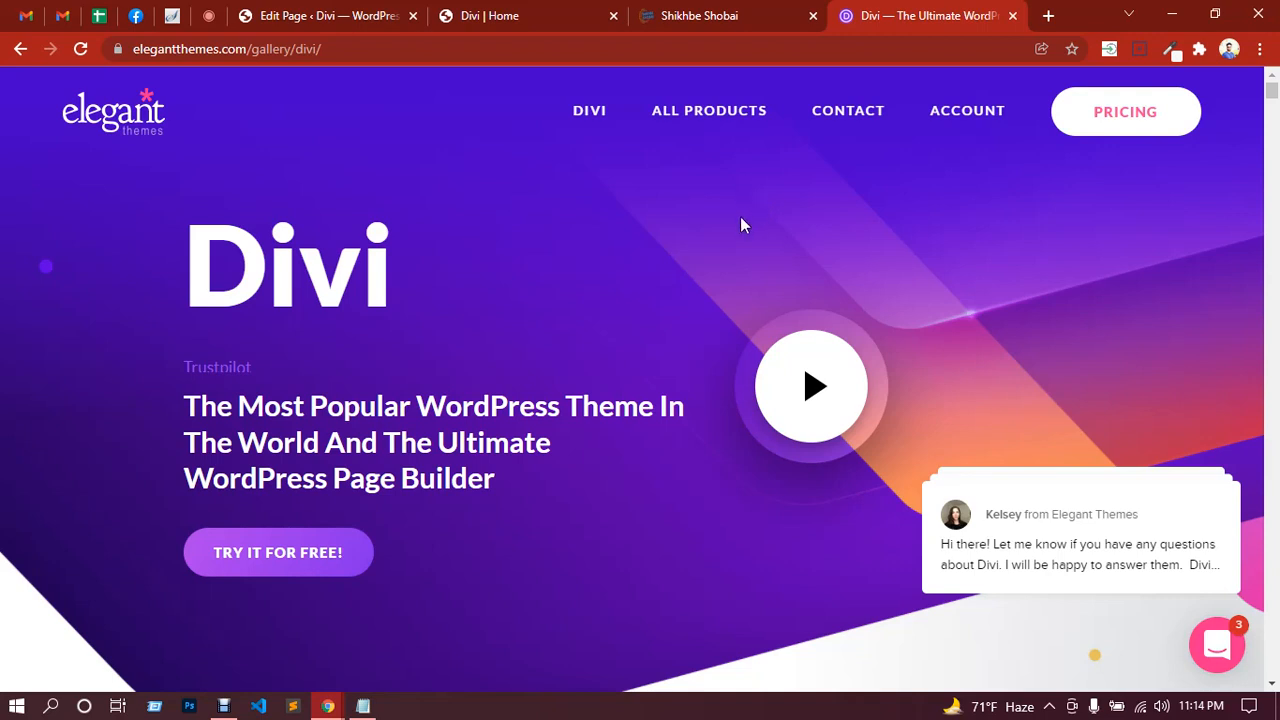
mouse_move(587, 122)
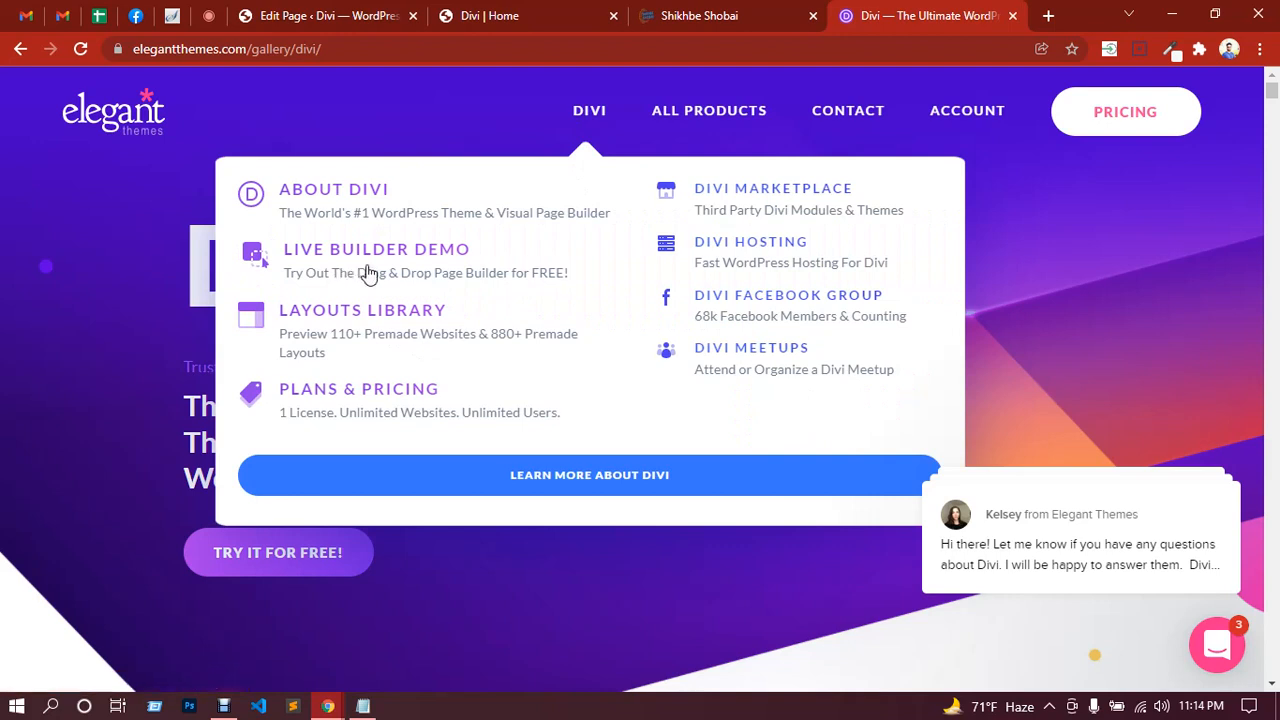
click(368, 274)
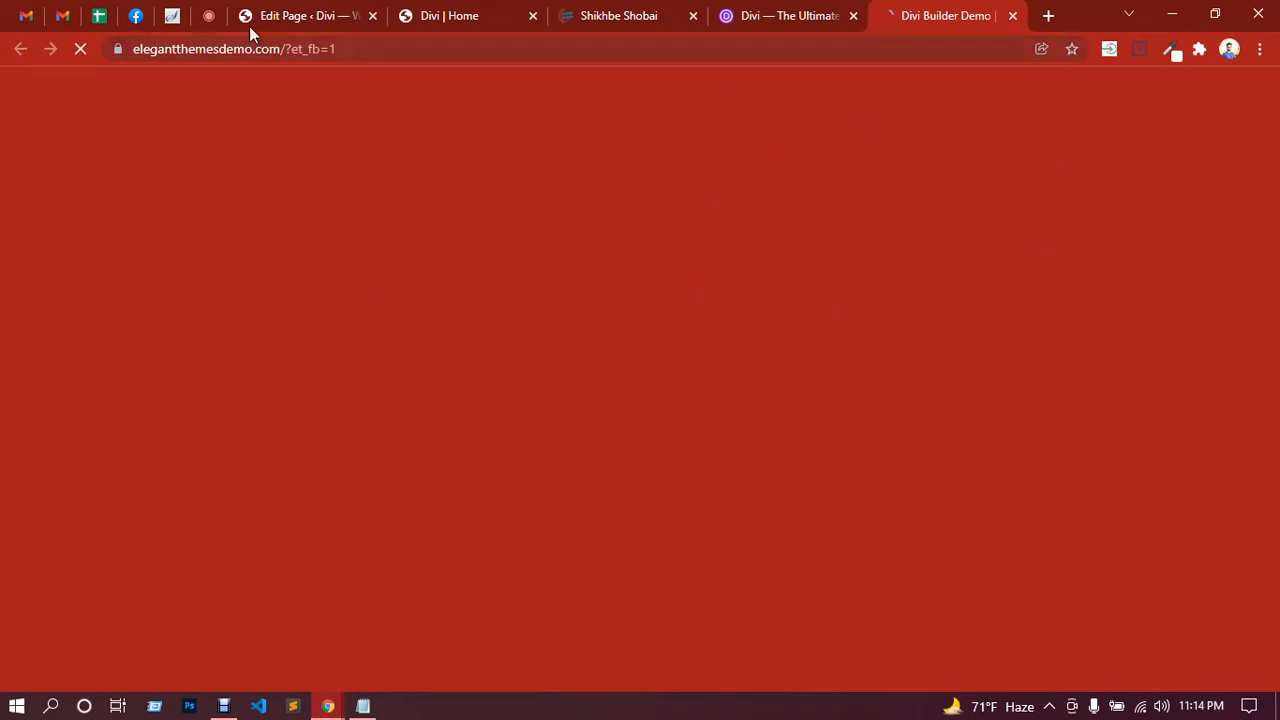
Step: Check the Meet call and the Shikhbe Shobai tab, then return to the loaded Divi Builder Demo
click(208, 15)
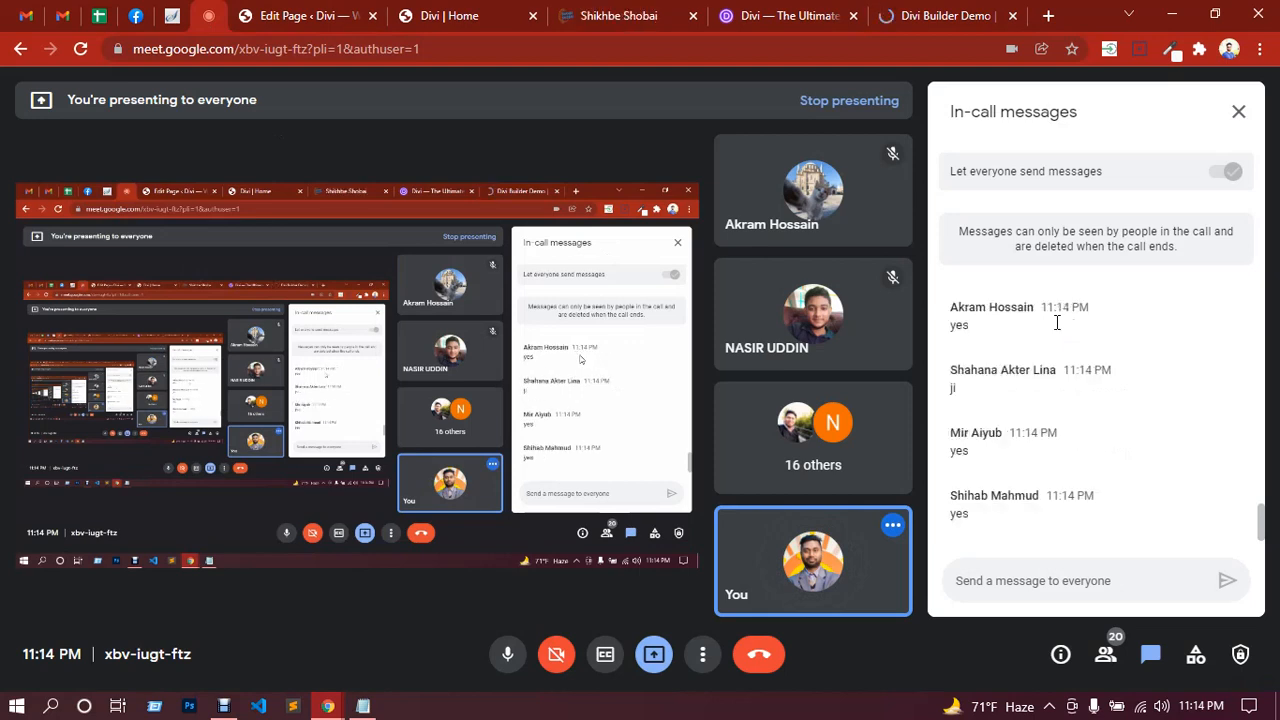
click(922, 12)
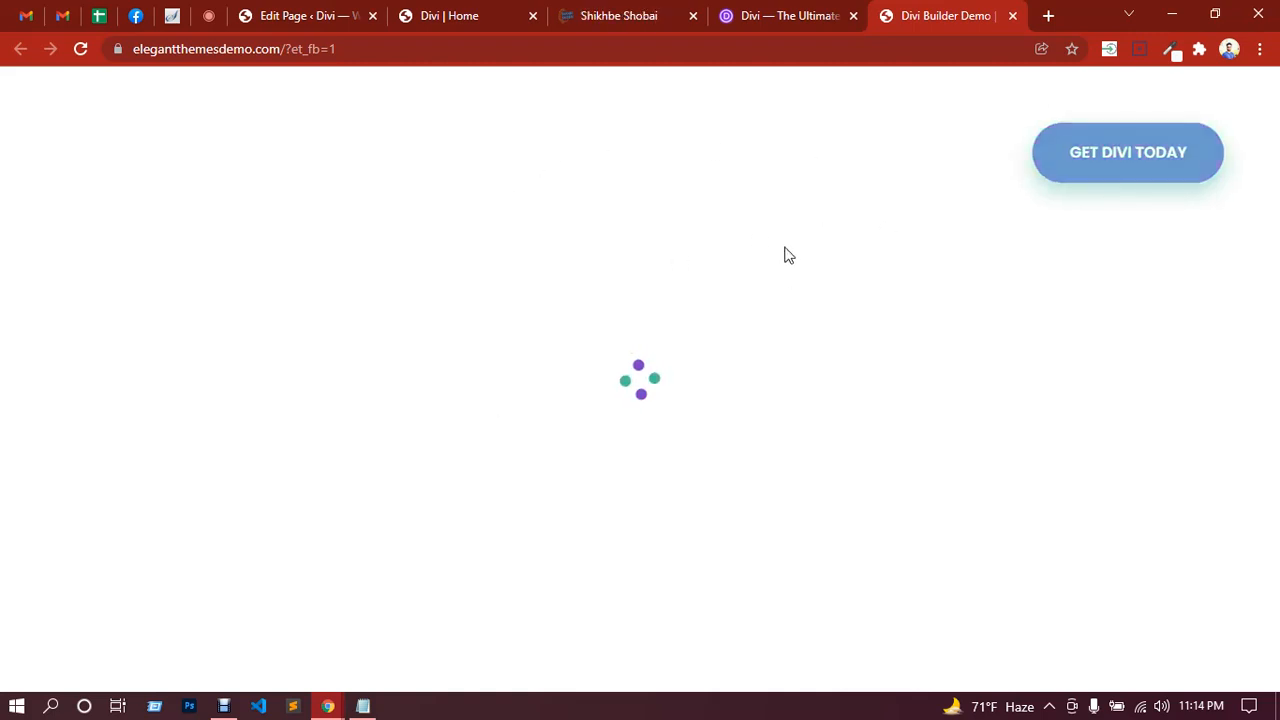
click(478, 15)
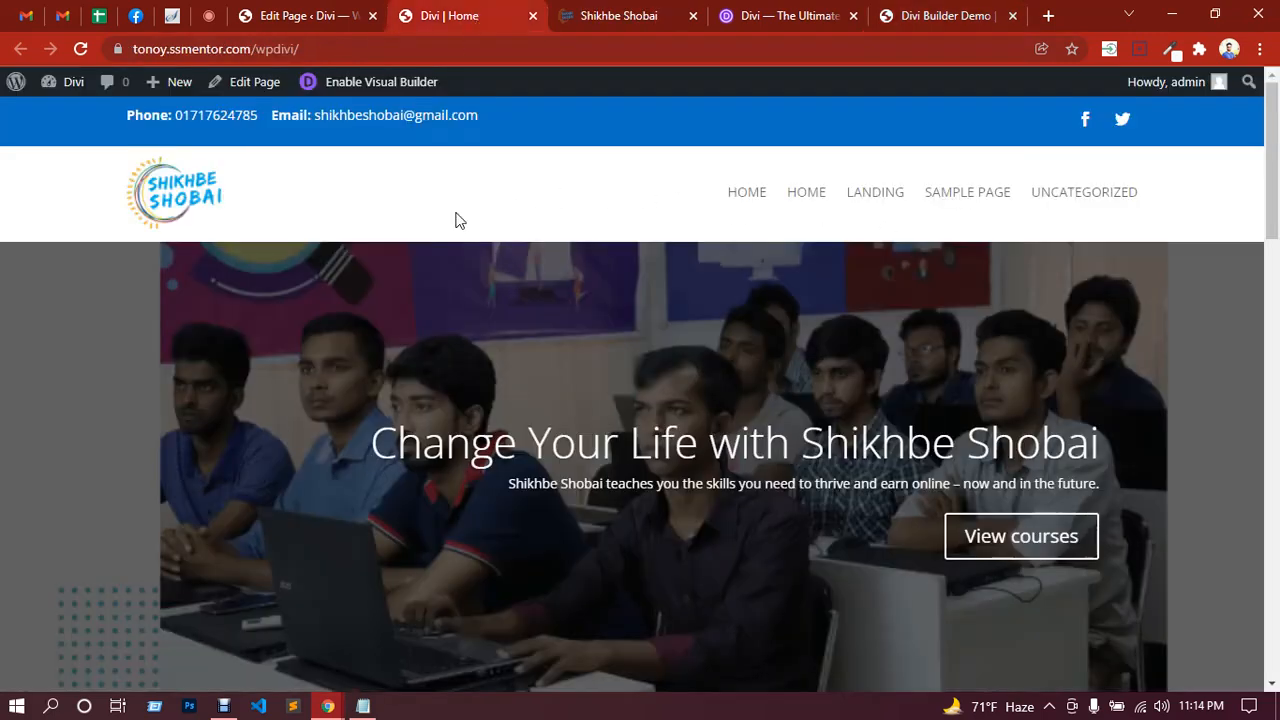
click(920, 17)
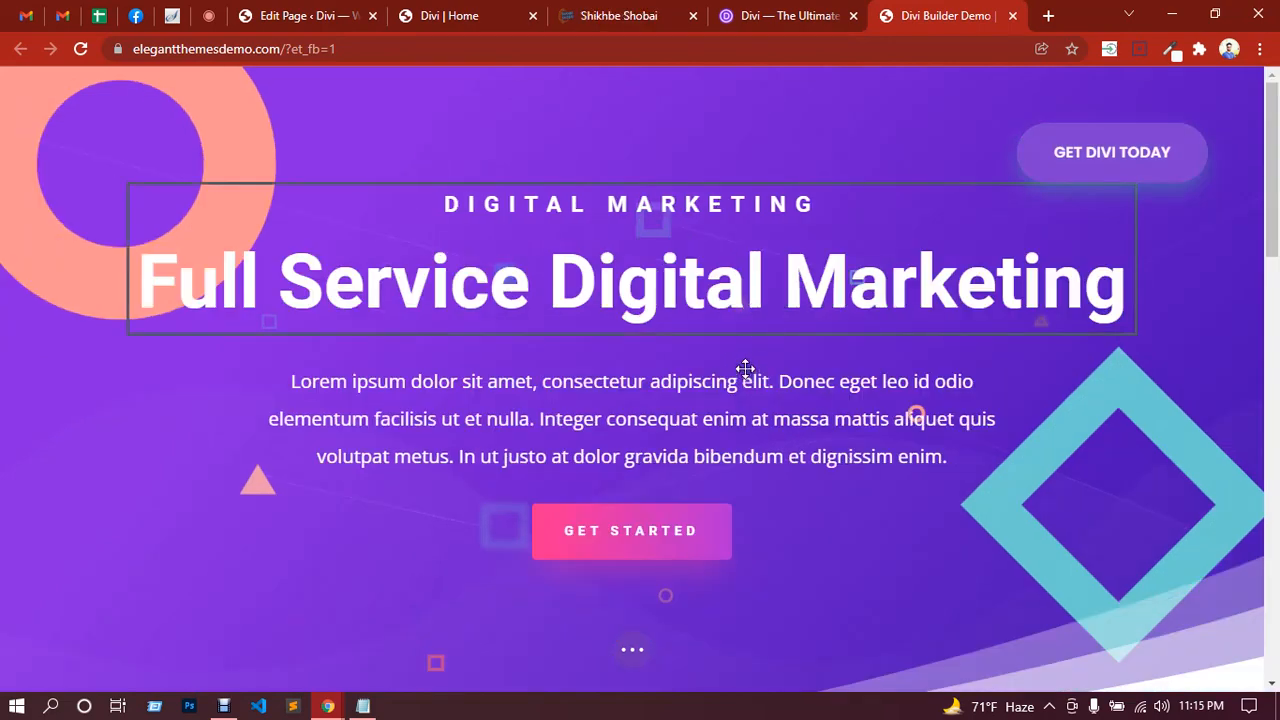
click(208, 15)
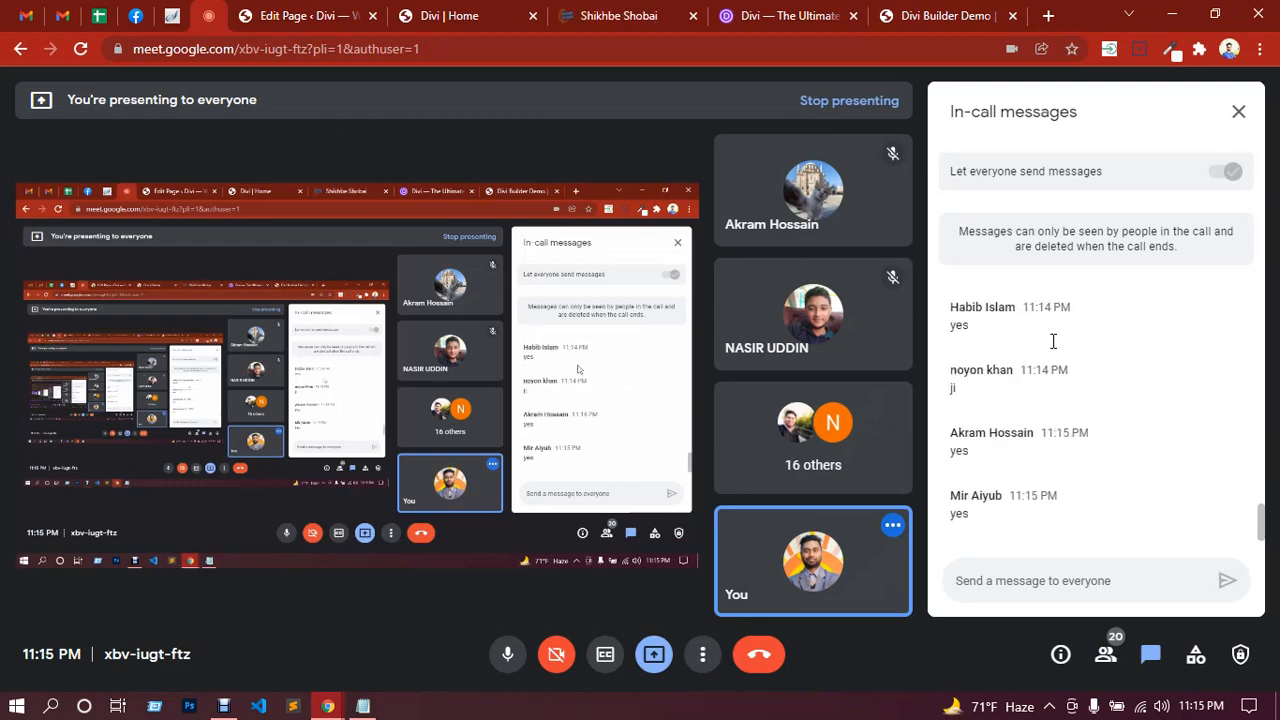
click(955, 16)
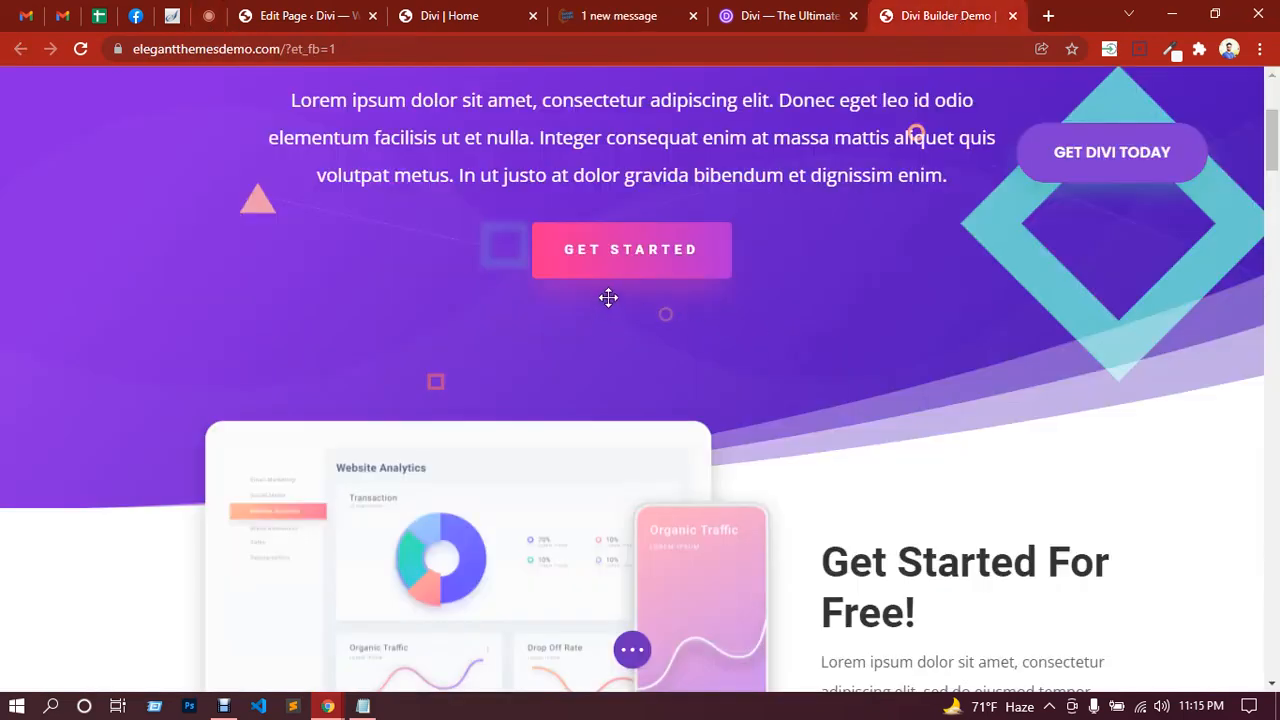
scroll(609, 295, up, 3)
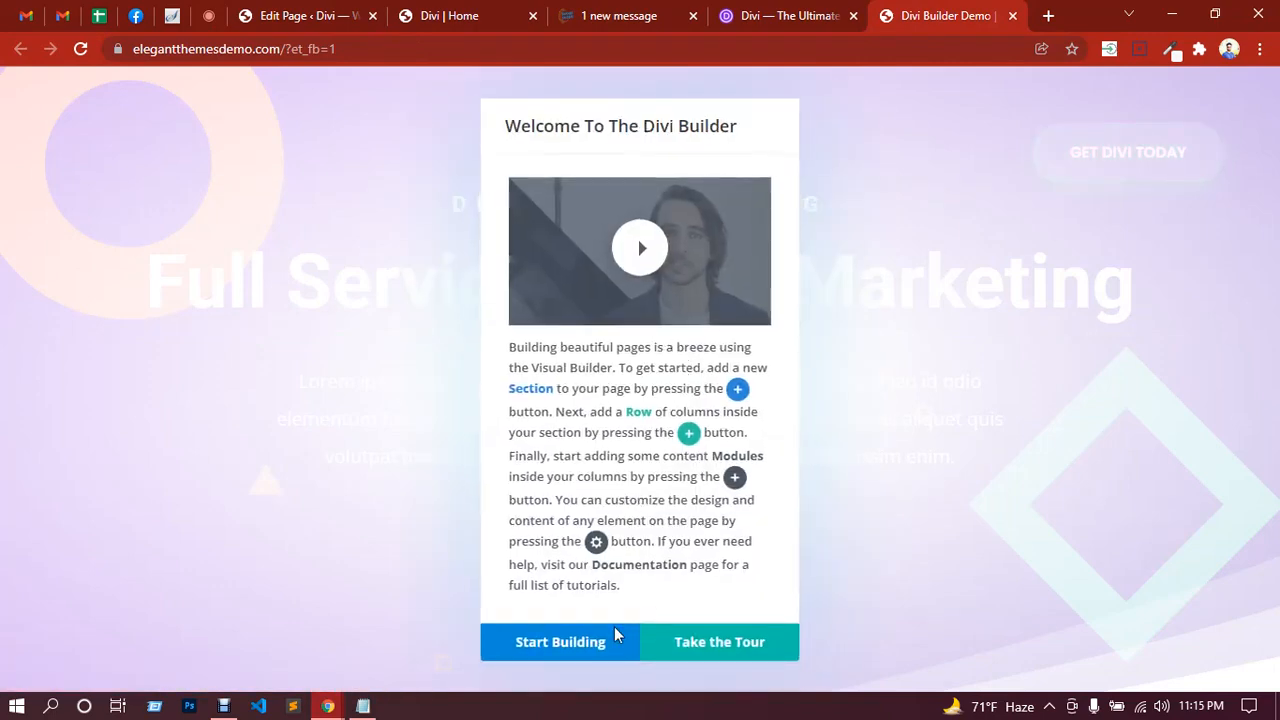
Step: Choose Start Building on the welcome dialog and scroll down to the 'Let's Get Started' call-to-action
click(583, 646)
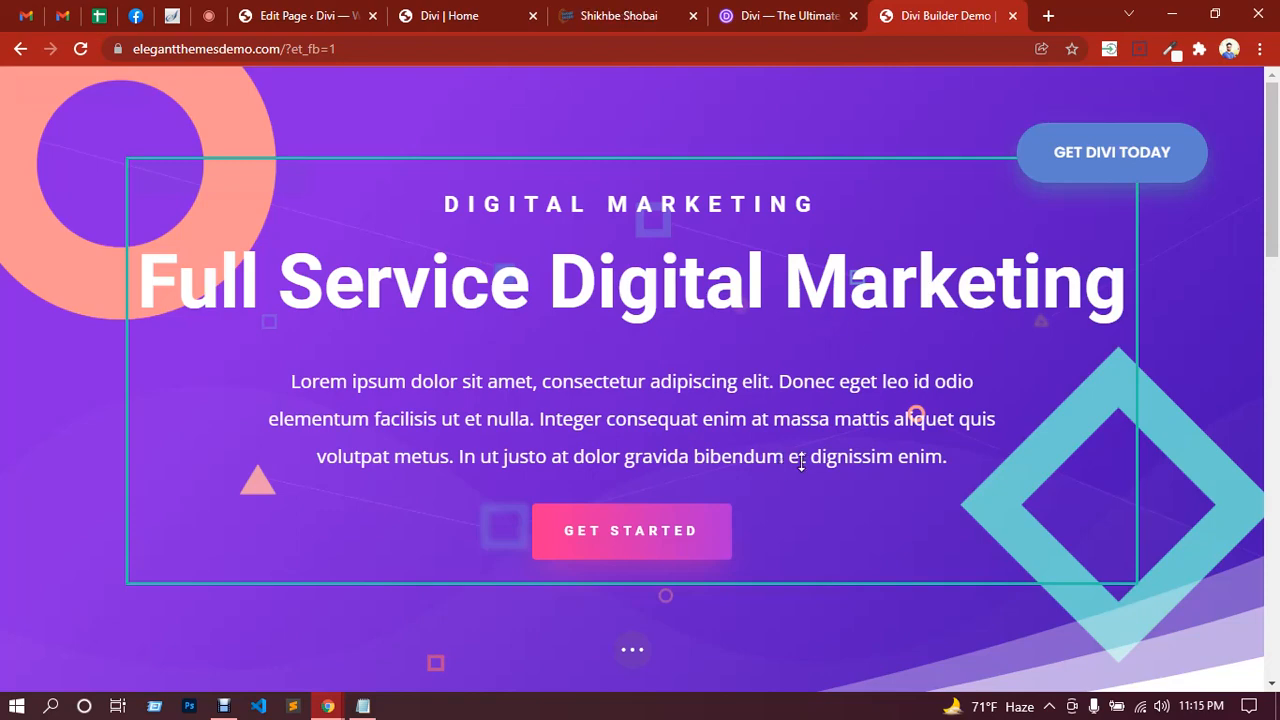
scroll(781, 408, down, 3)
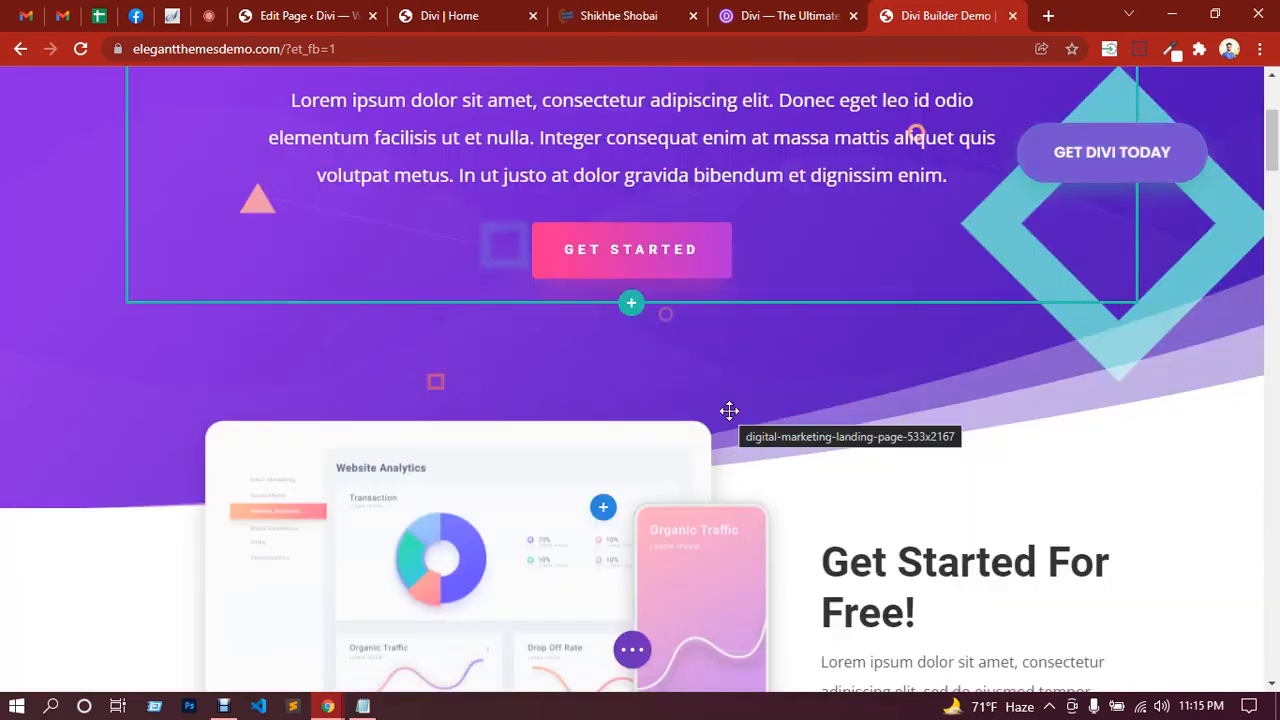
scroll(729, 411, down, 2)
scroll(729, 411, down, 10)
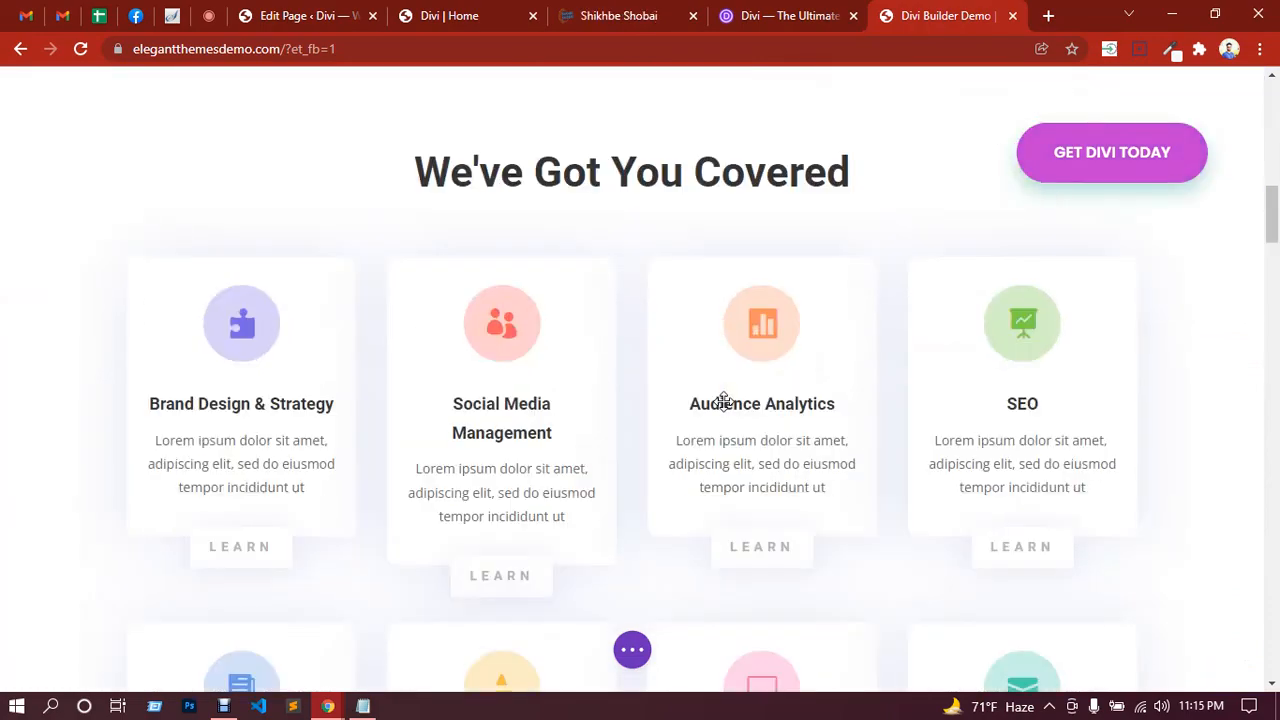
scroll(729, 398, down, 3)
scroll(729, 398, up, 5)
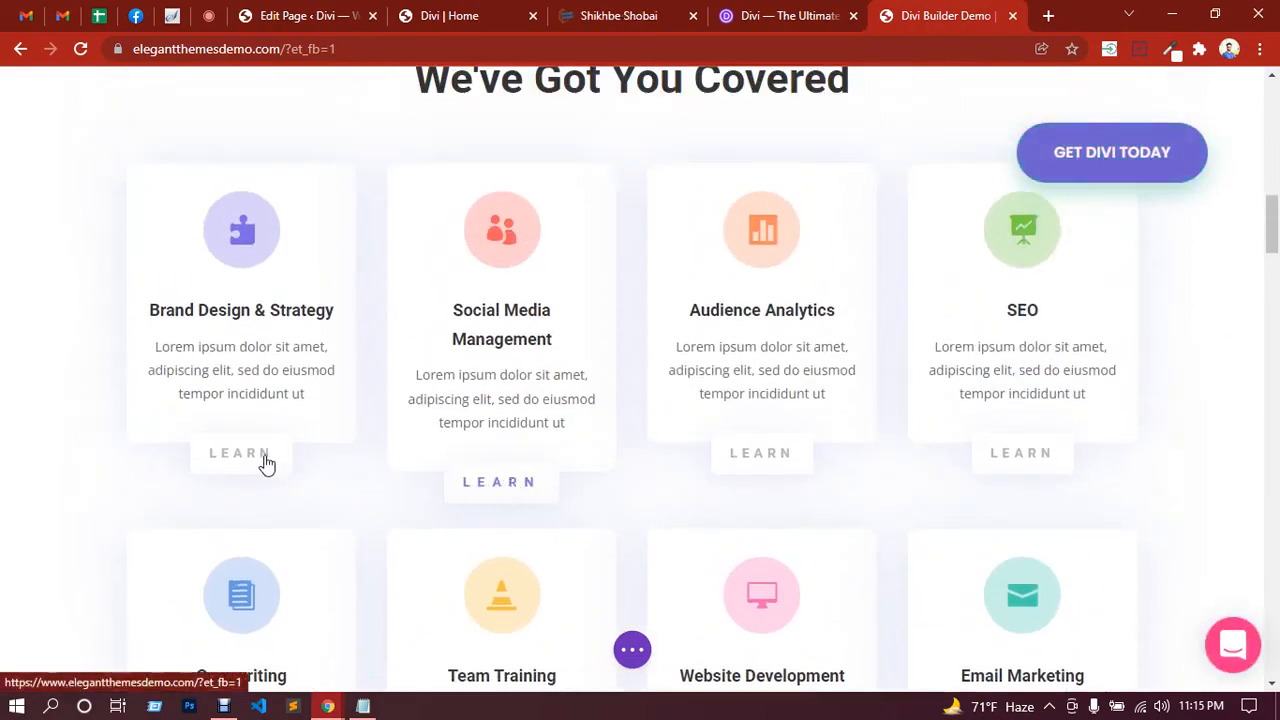
mouse_move(260, 251)
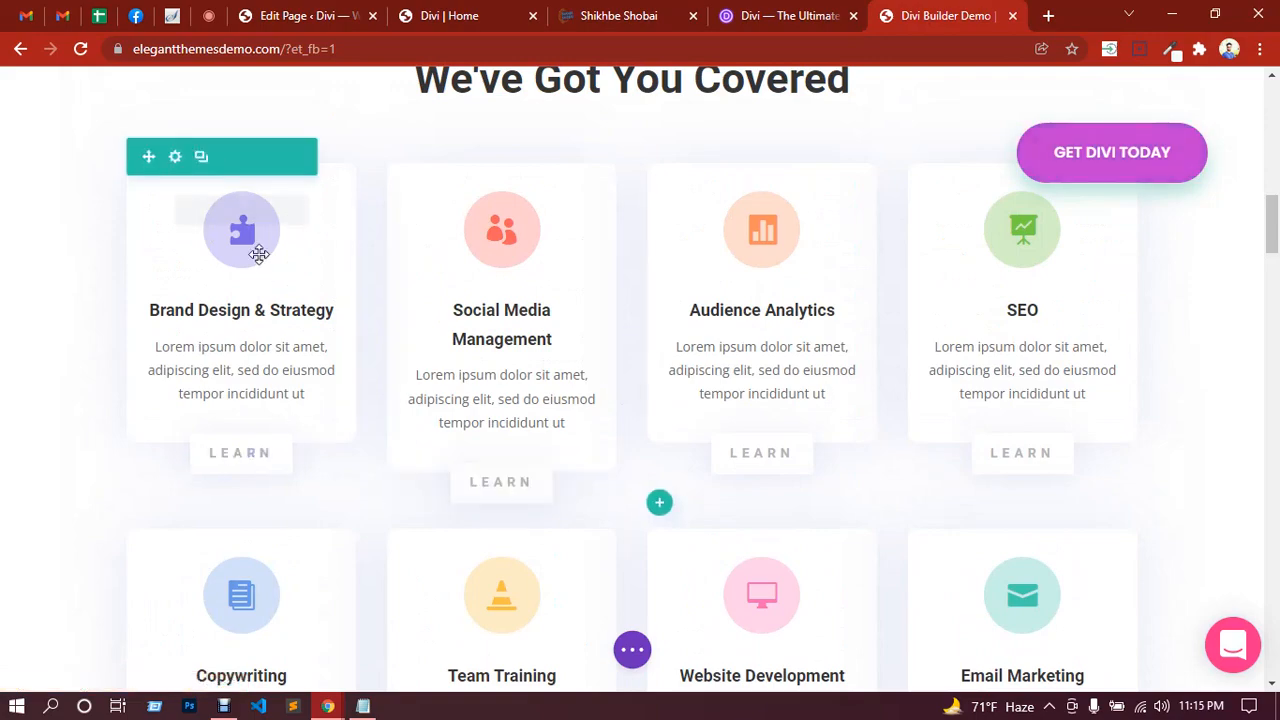
scroll(523, 391, down, 10)
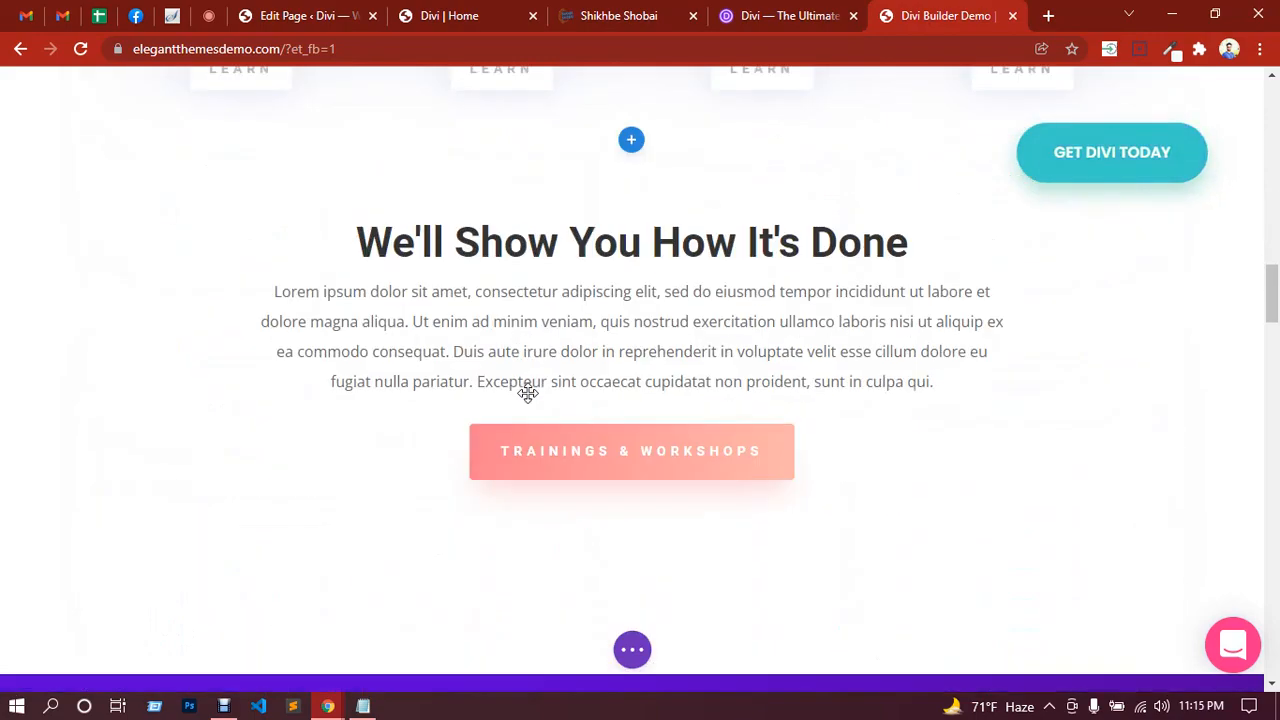
scroll(528, 393, down, 8)
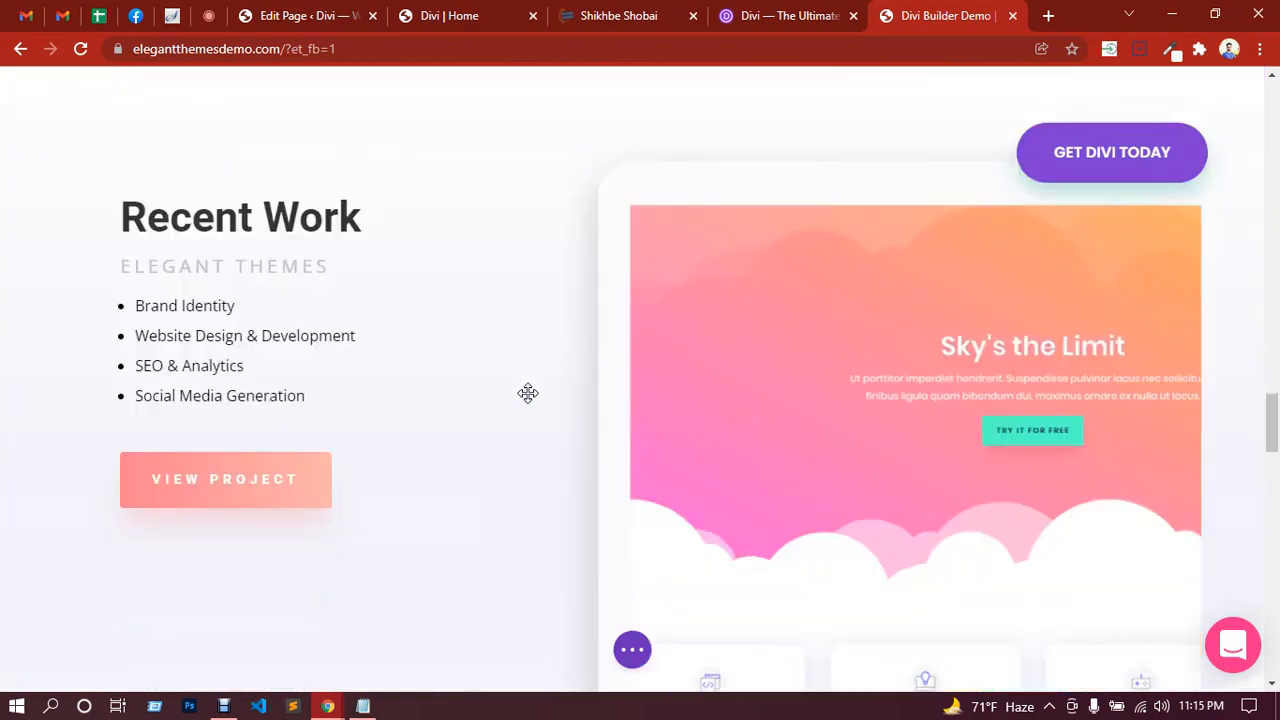
scroll(862, 409, down, 3)
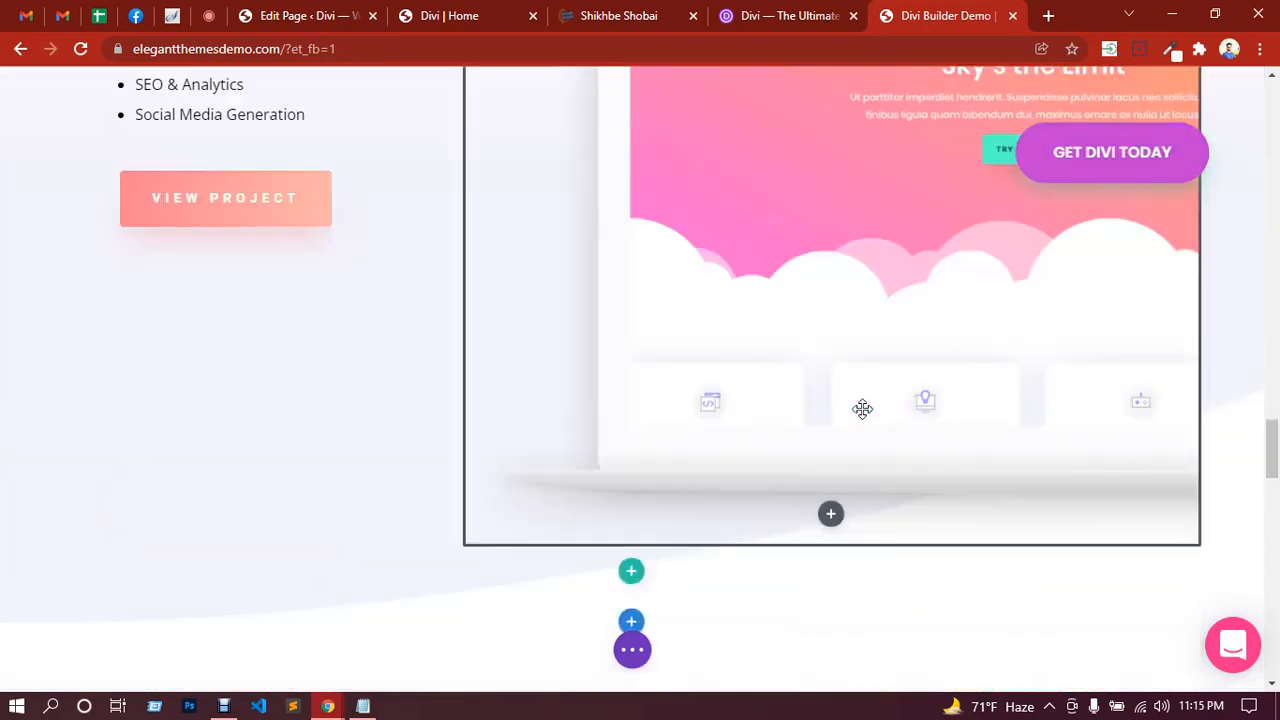
scroll(862, 409, down, 6)
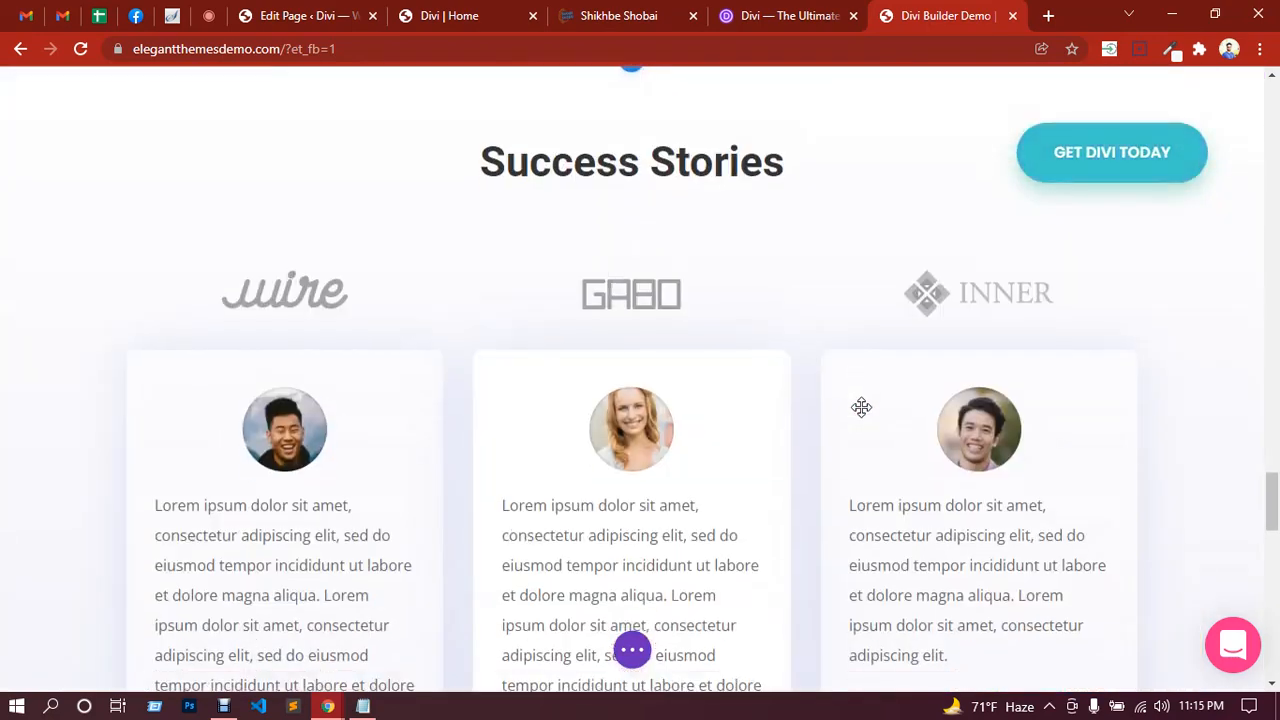
scroll(862, 407, down, 2)
scroll(860, 408, down, 4)
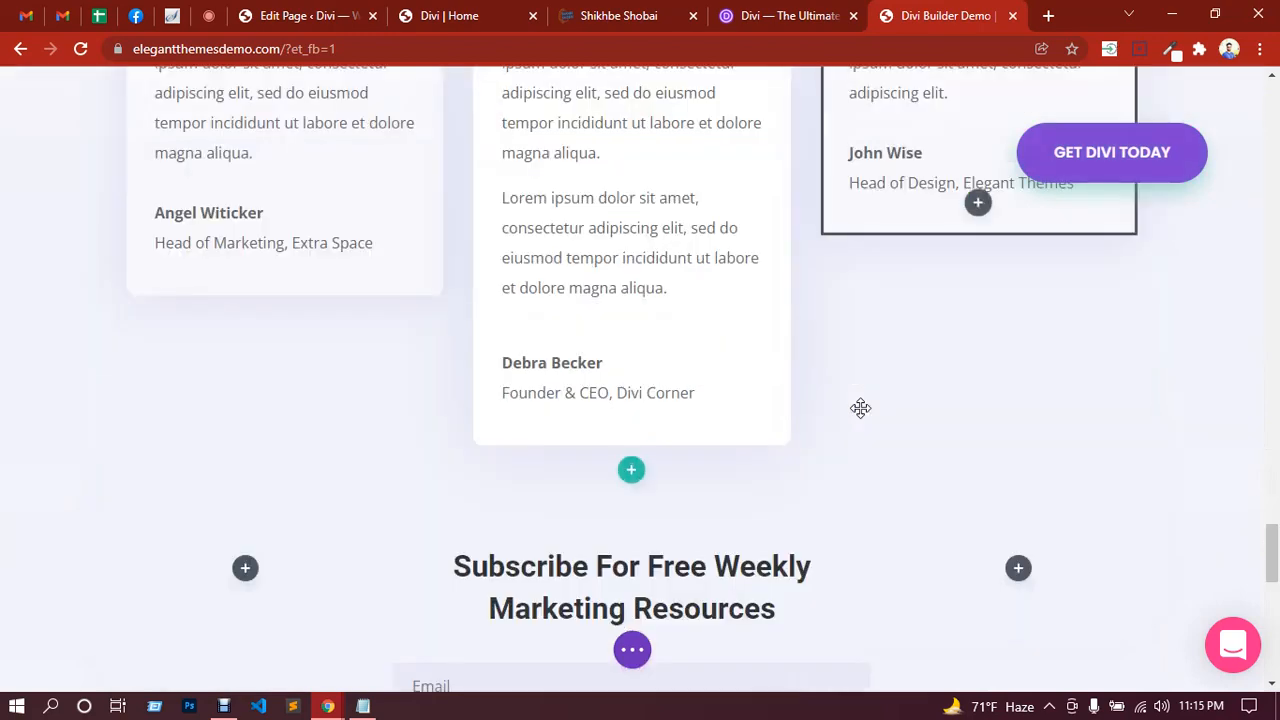
scroll(859, 397, down, 3)
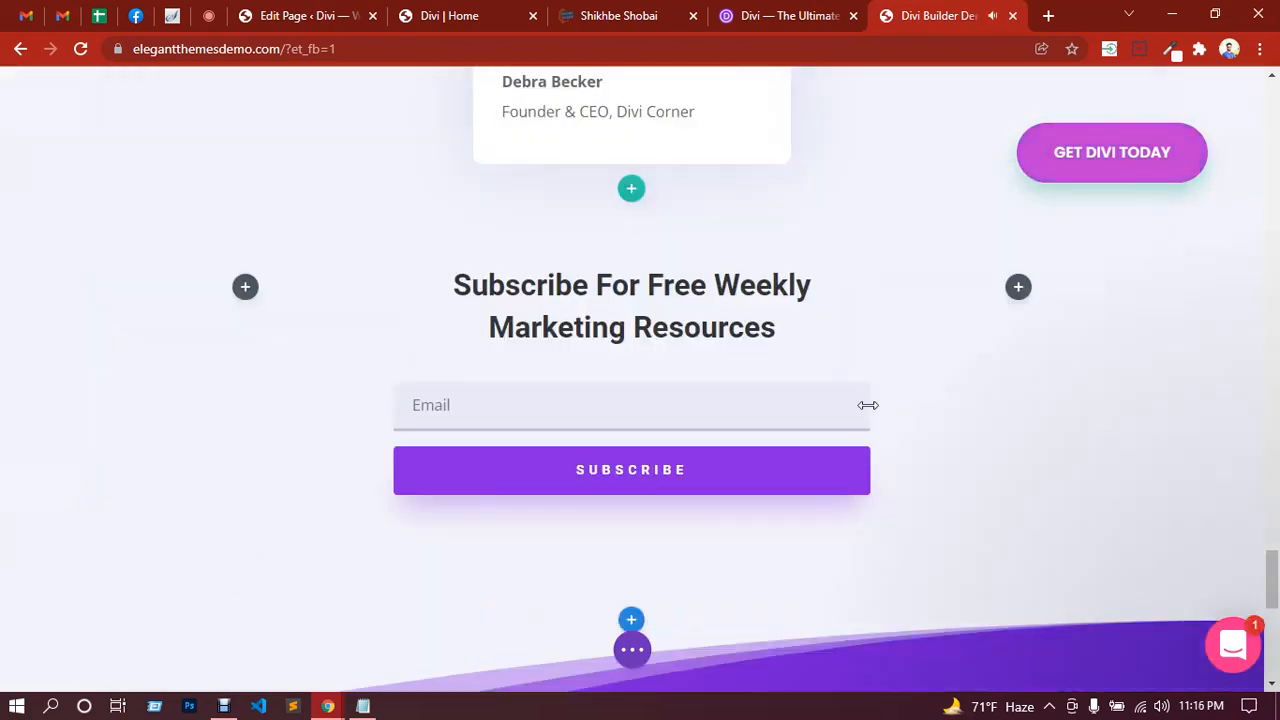
scroll(868, 404, down, 7)
scroll(871, 402, down, 1)
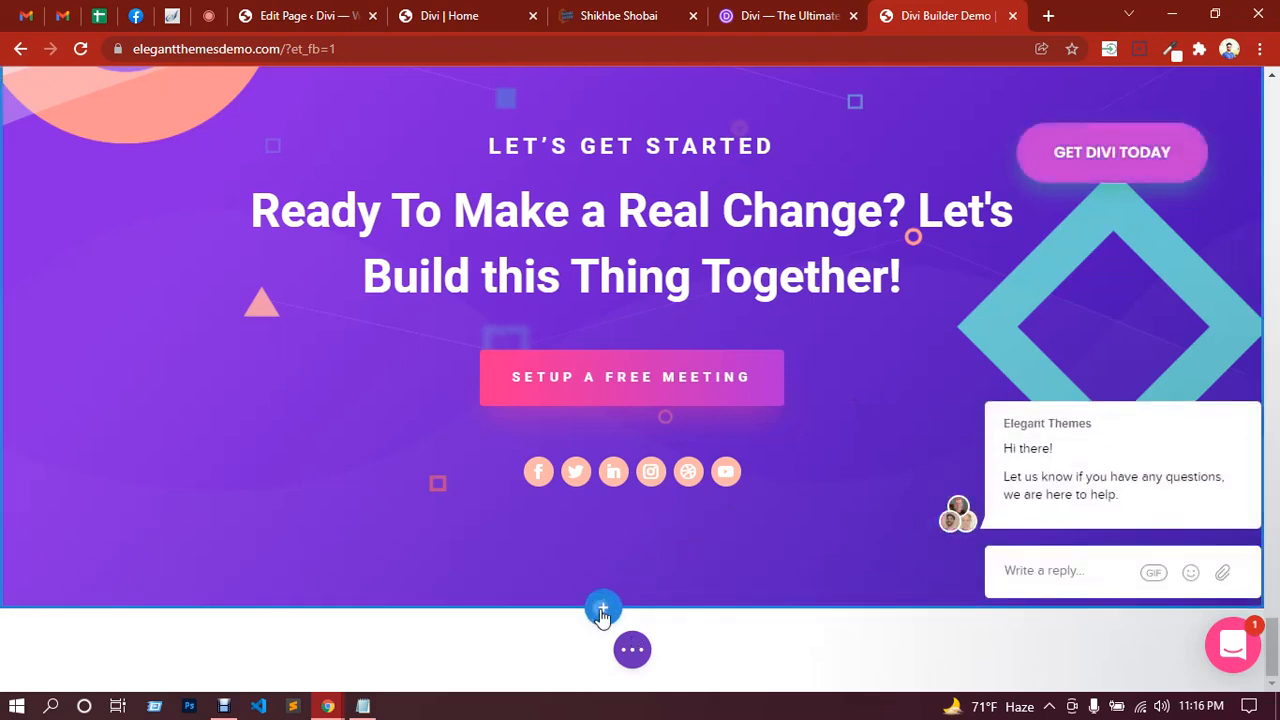
Step: Insert a Regular section below 'Let's Get Started' and give it a two-column row
click(602, 610)
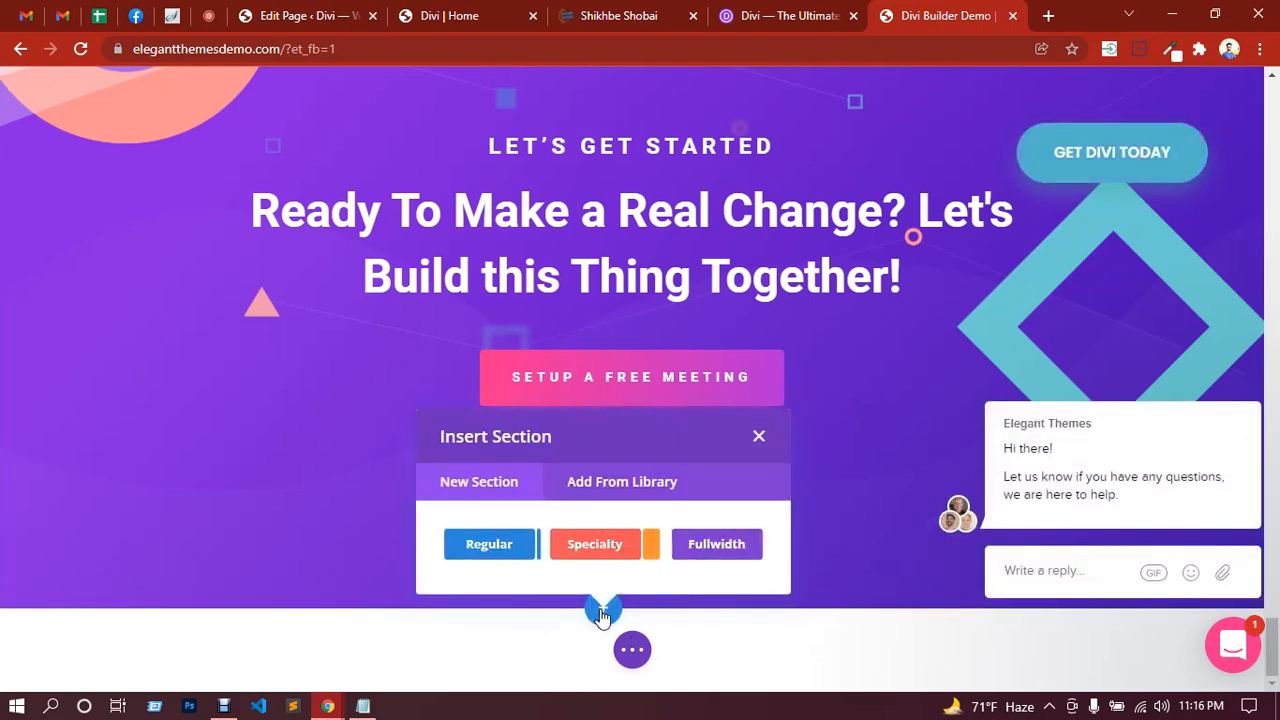
click(493, 556)
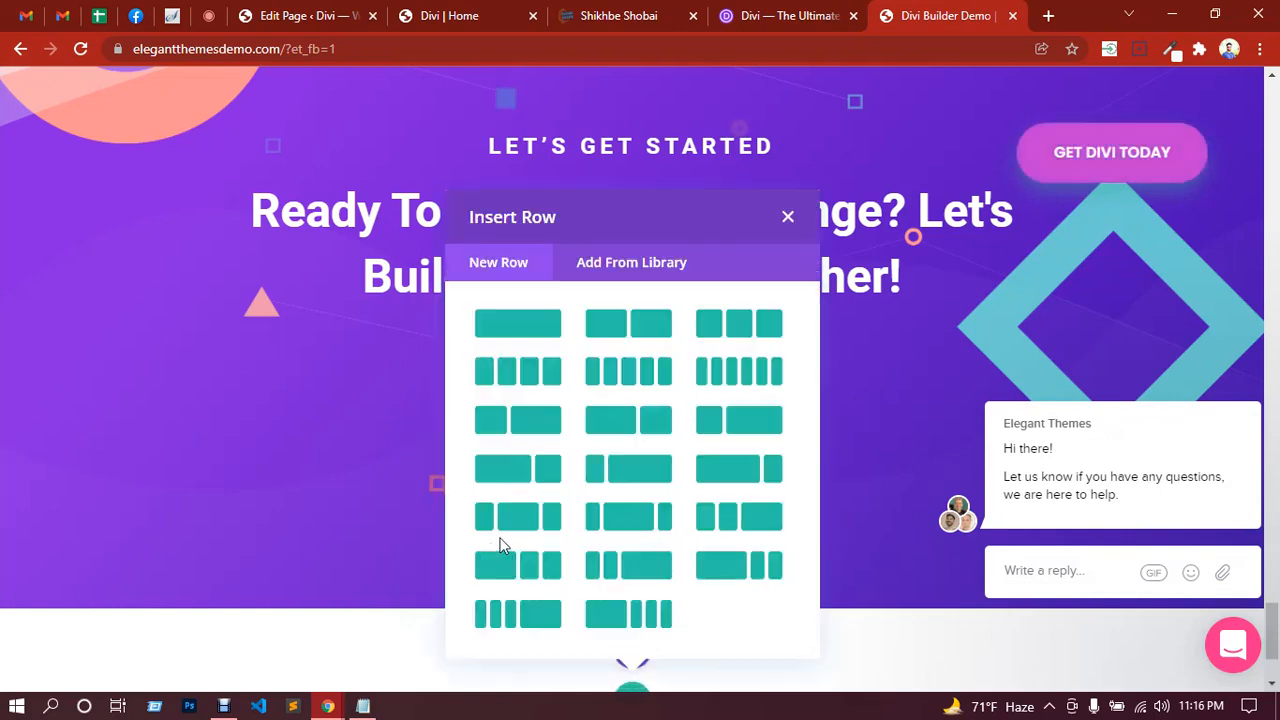
click(630, 323)
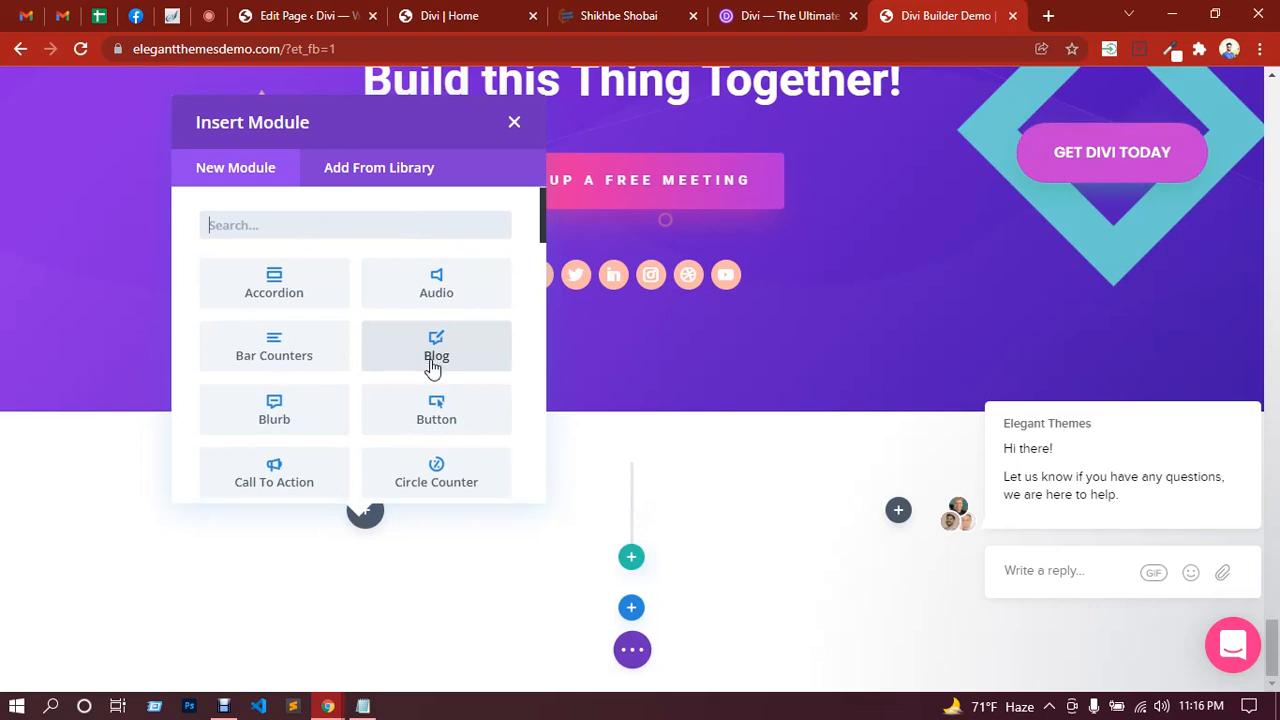
scroll(432, 367, down, 1)
Step: Add a Contact Form module to the left column and move its settings panel aside
scroll(432, 368, down, 2)
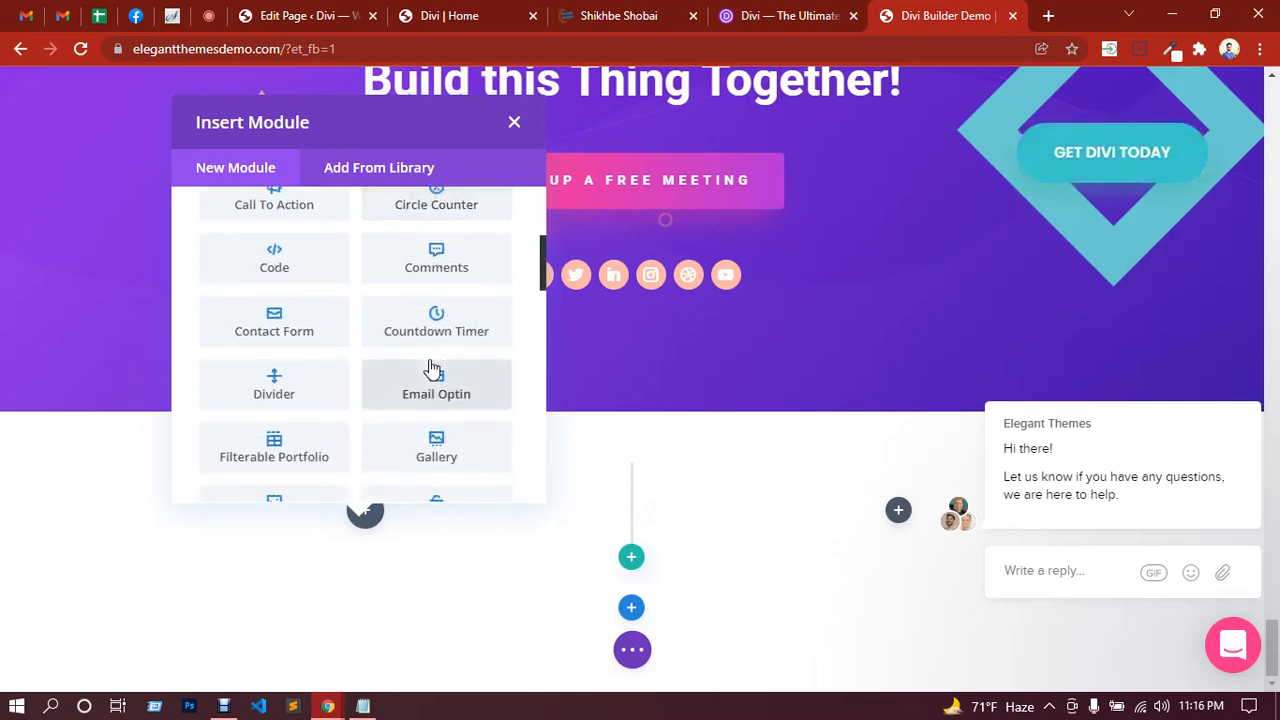
click(286, 338)
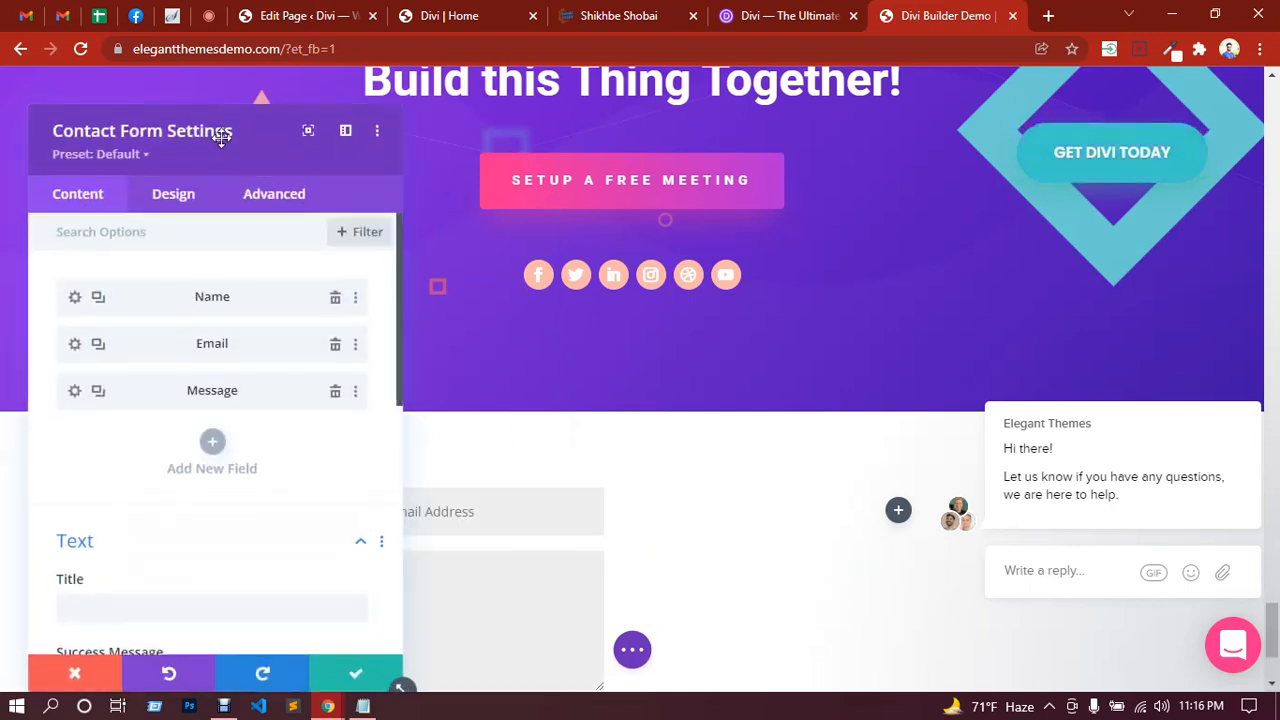
drag(221, 137, 624, 182)
drag(806, 186, 863, 194)
Step: Switch Use Basic Captcha to NO under Spam Protection and save the form
scroll(322, 391, down, 2)
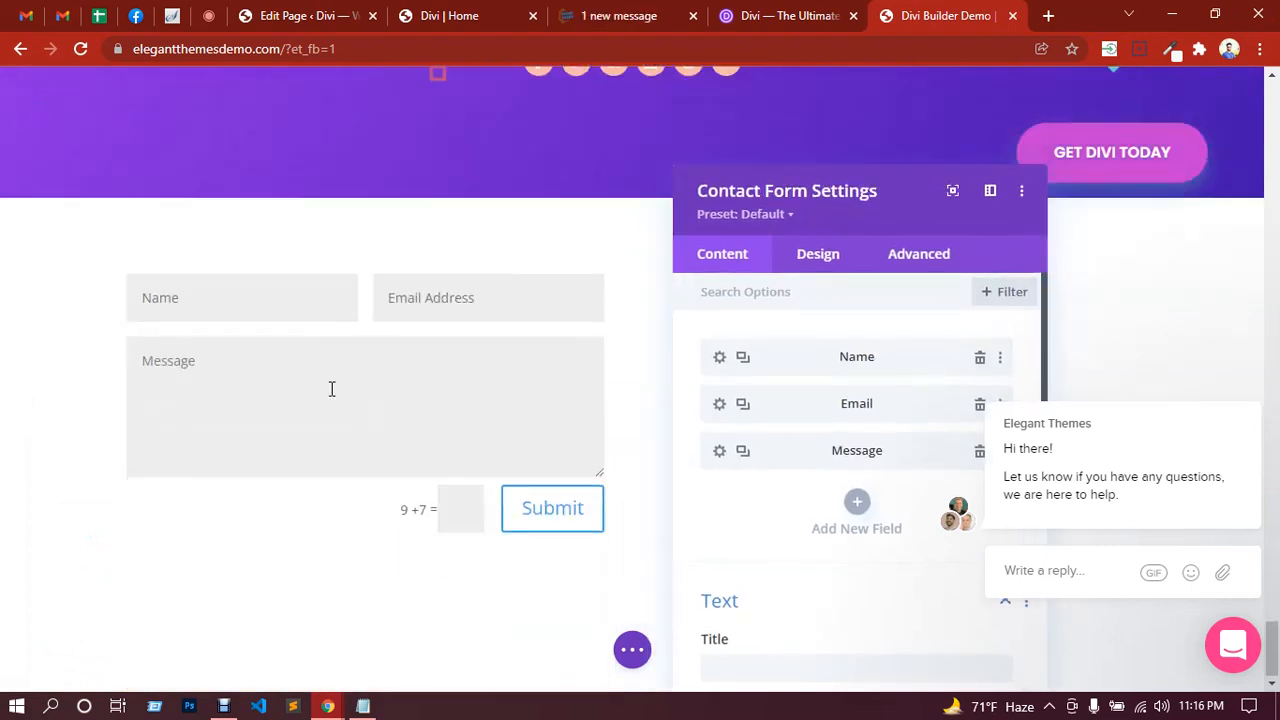
scroll(797, 537, down, 1)
scroll(797, 537, down, 2)
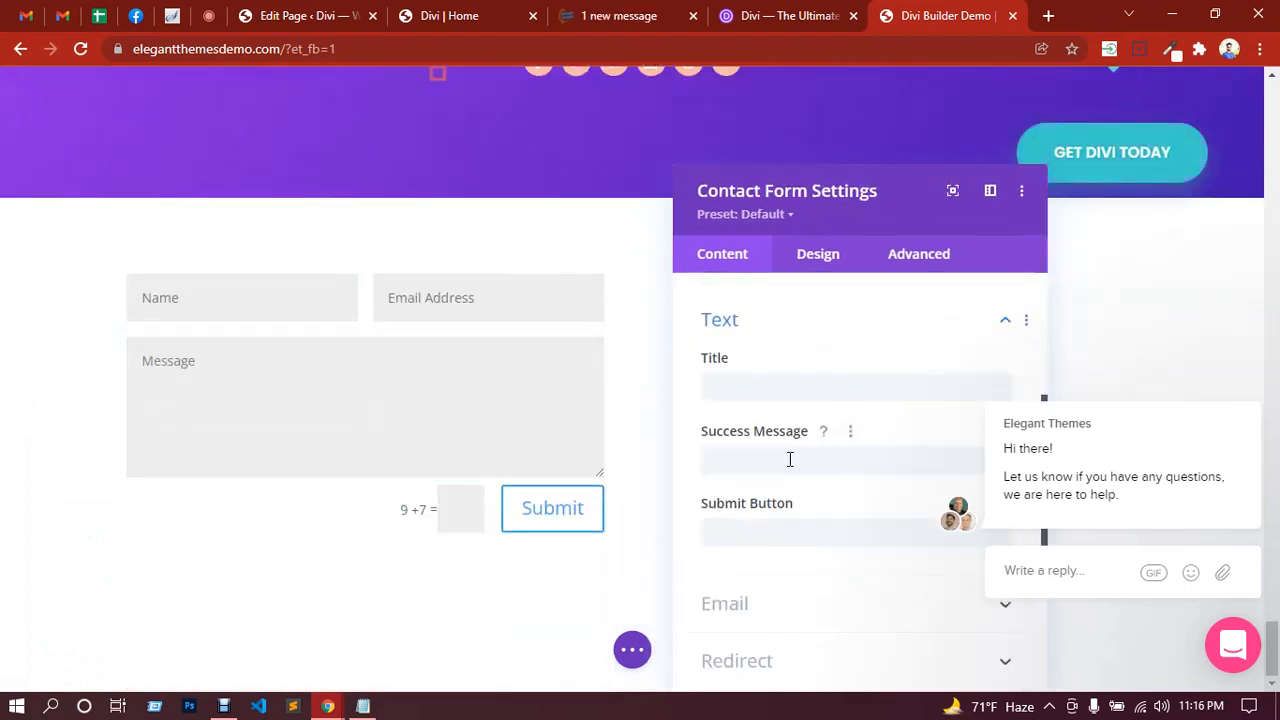
scroll(771, 457, down, 1)
scroll(771, 517, down, 2)
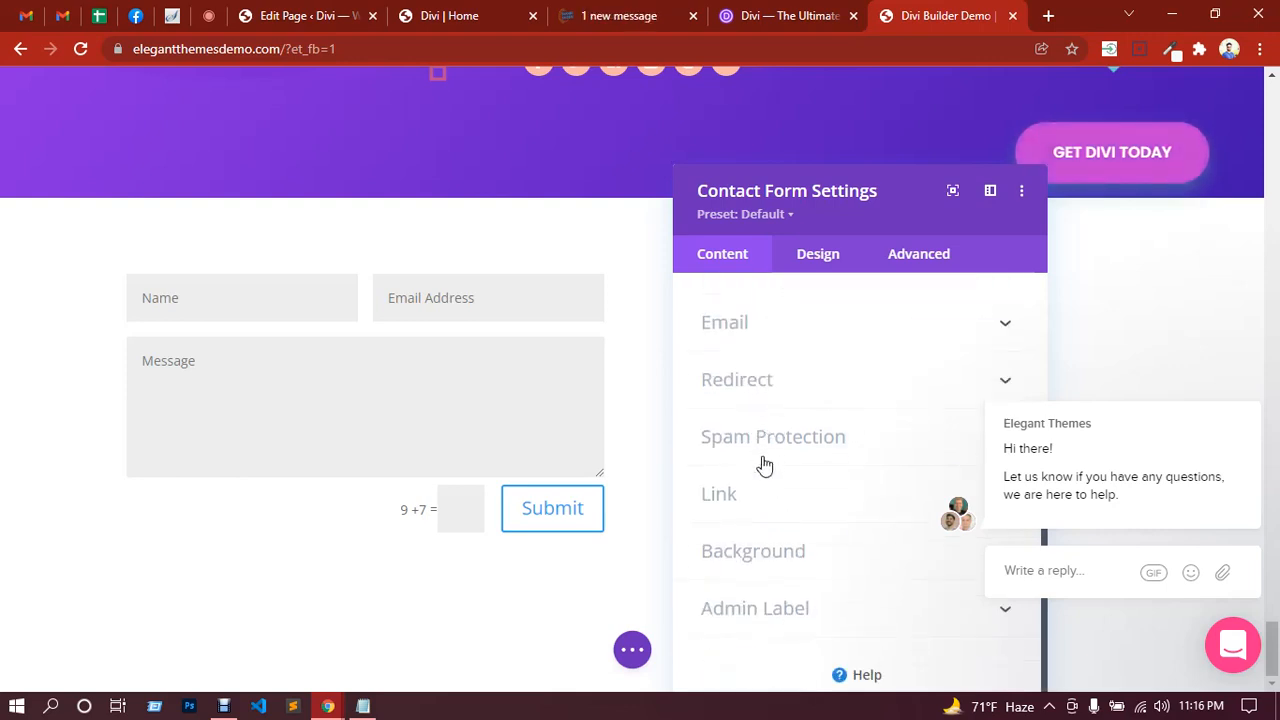
click(763, 462)
click(715, 462)
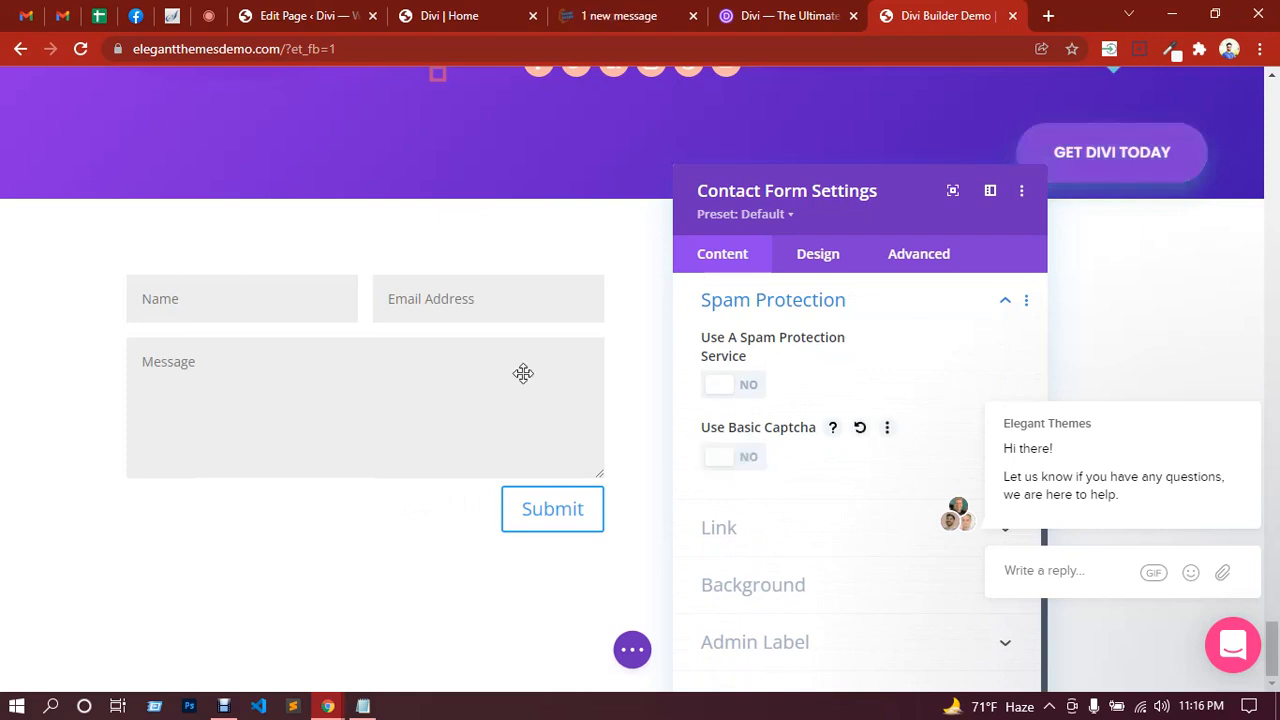
scroll(874, 590, up, 5)
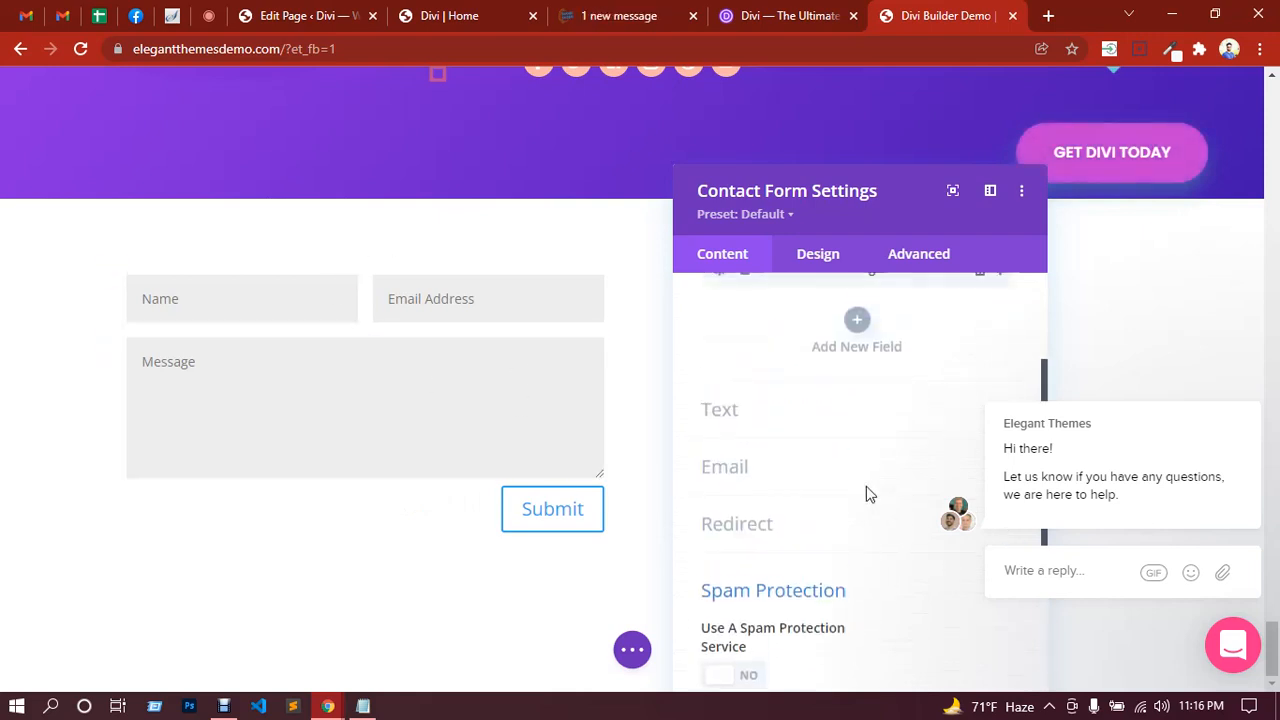
scroll(868, 457, down, 5)
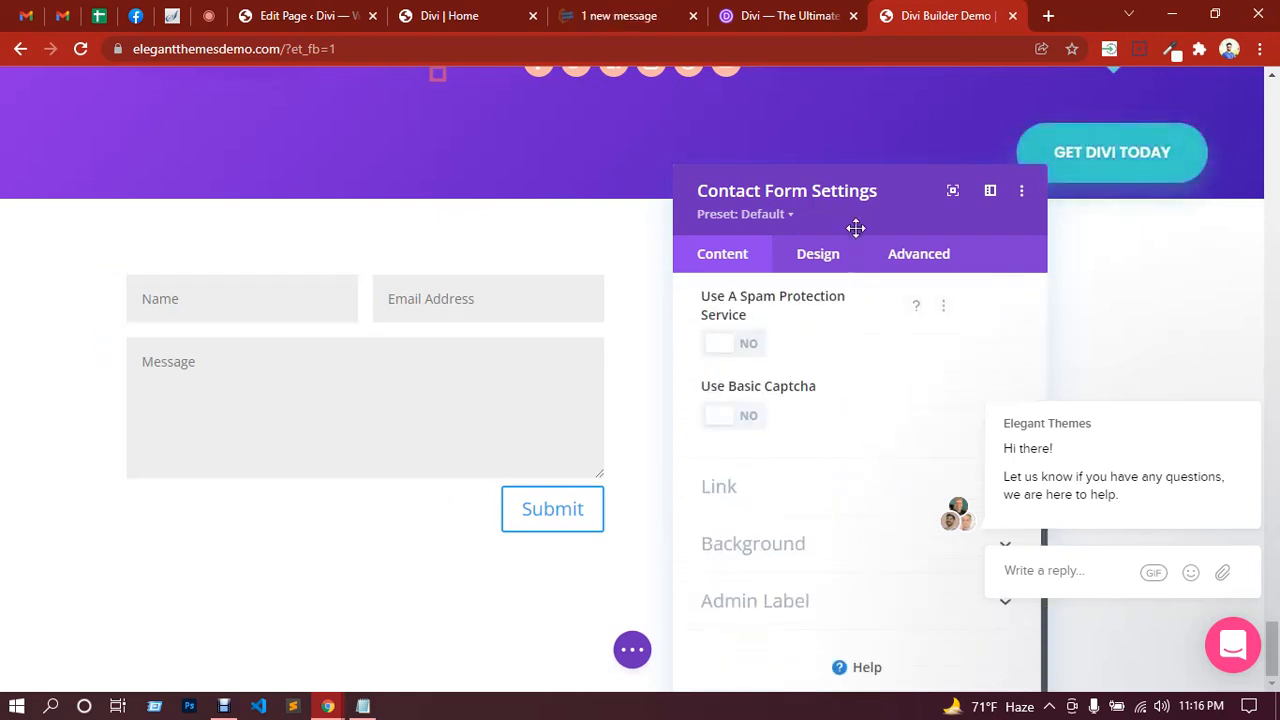
drag(862, 214, 855, 127)
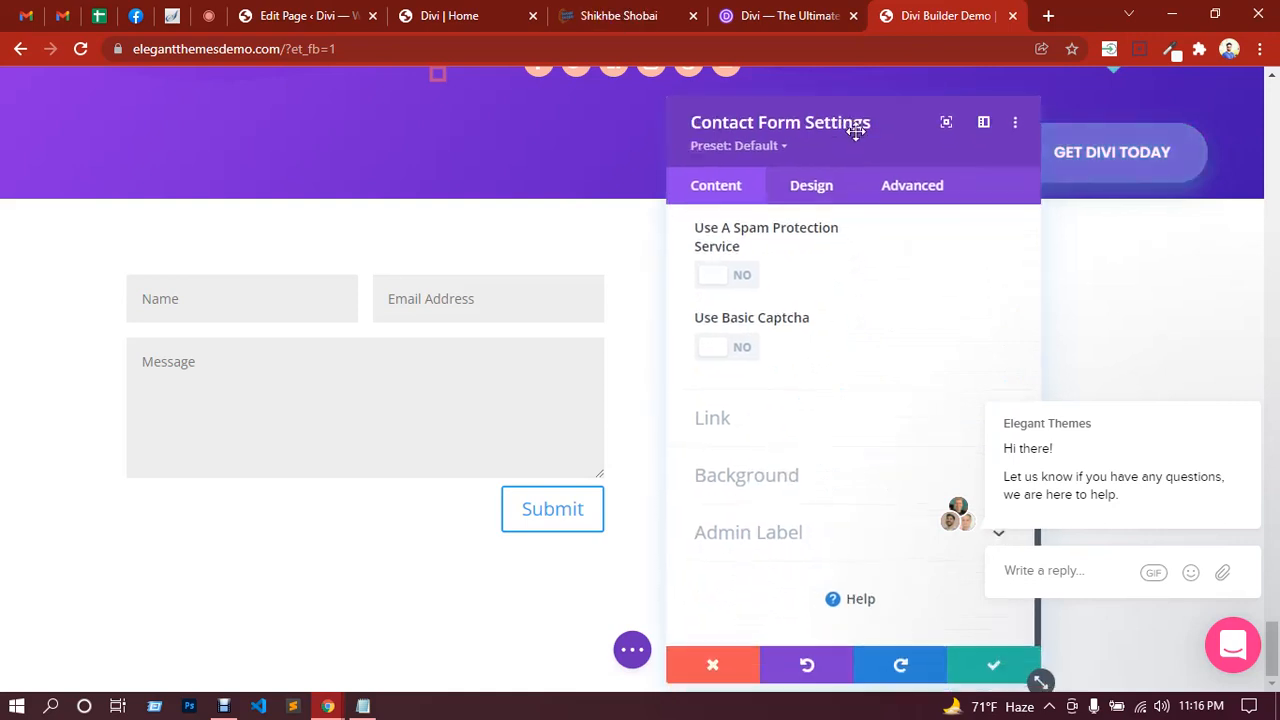
click(991, 656)
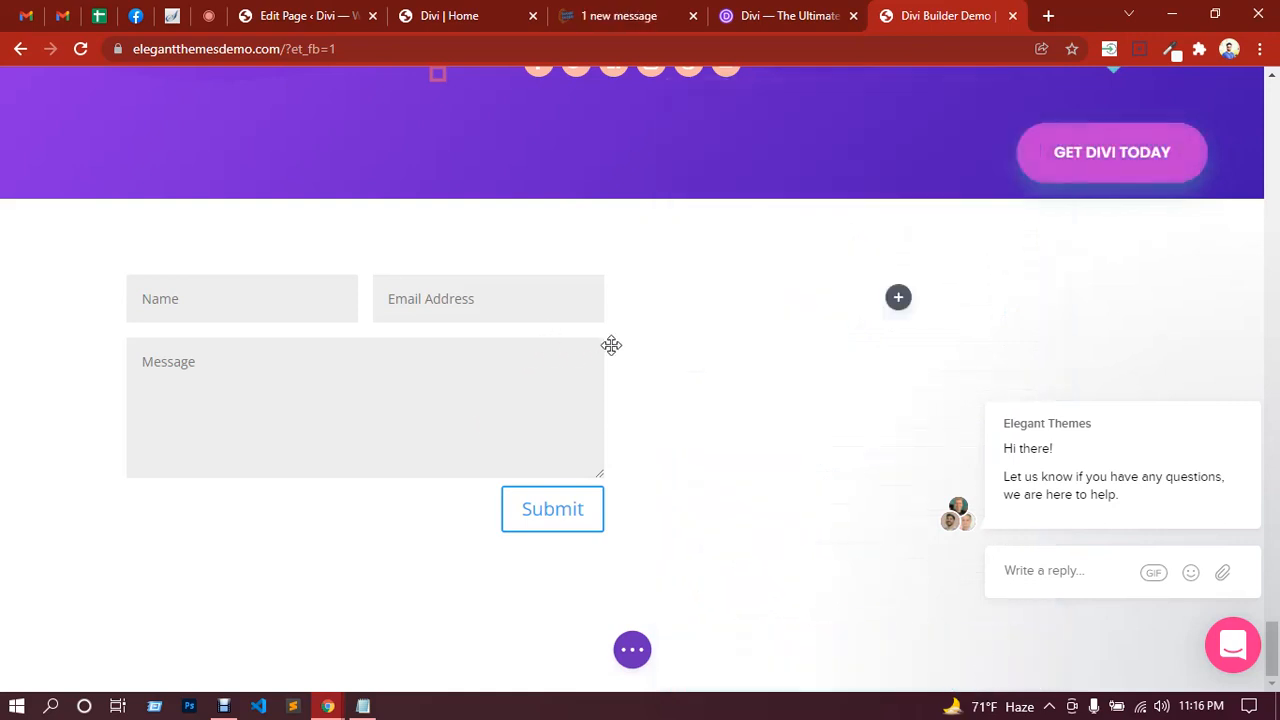
Step: Open the module chooser for the empty right column and close the site's chat popup
click(901, 297)
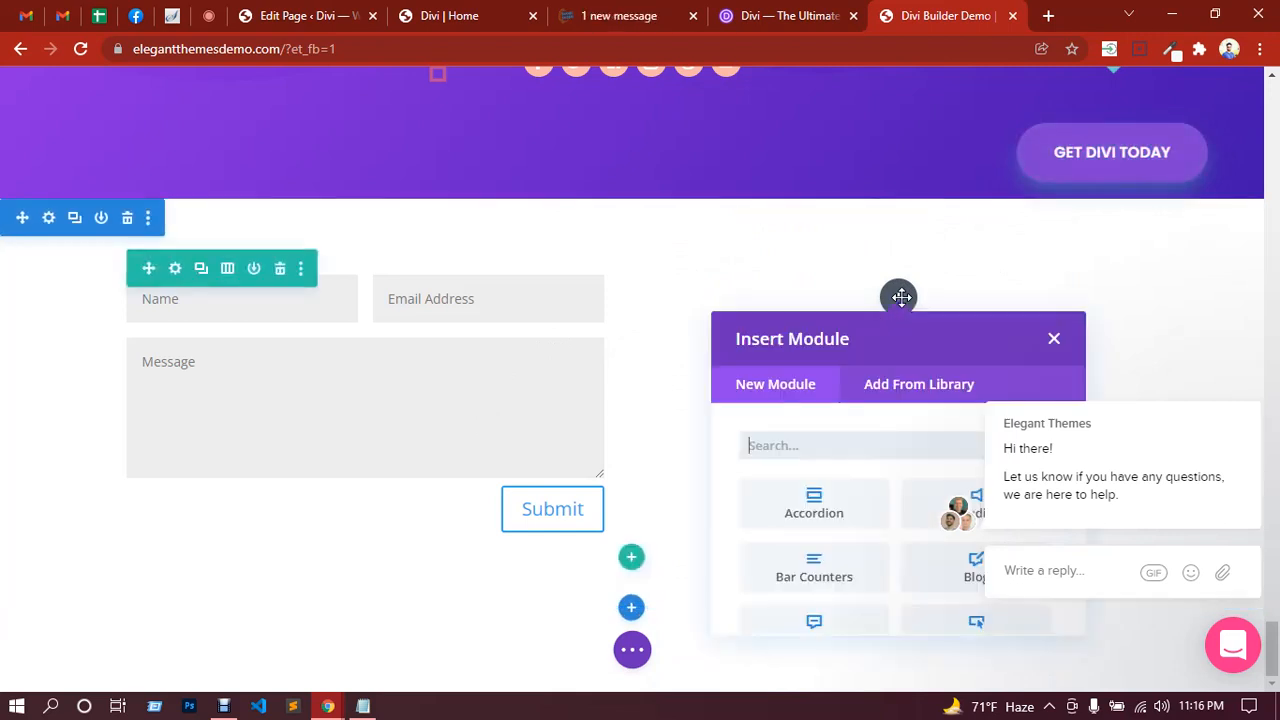
scroll(826, 437, down, 2)
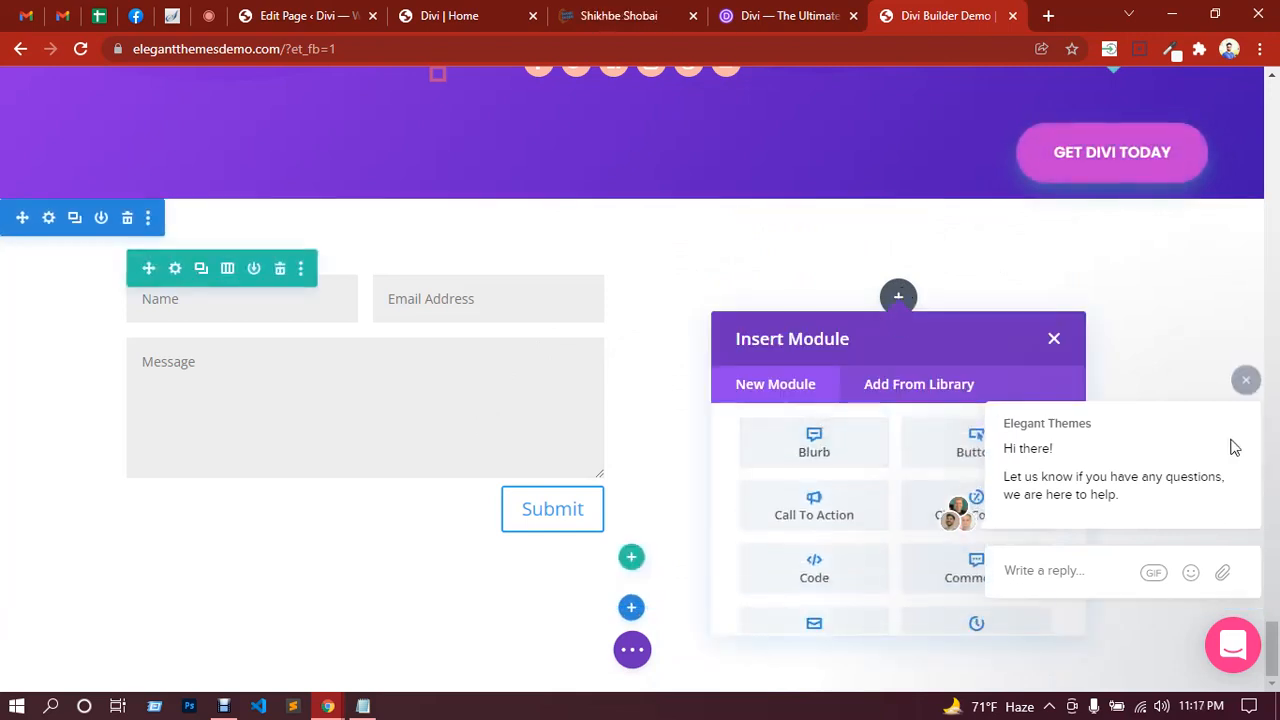
click(1246, 379)
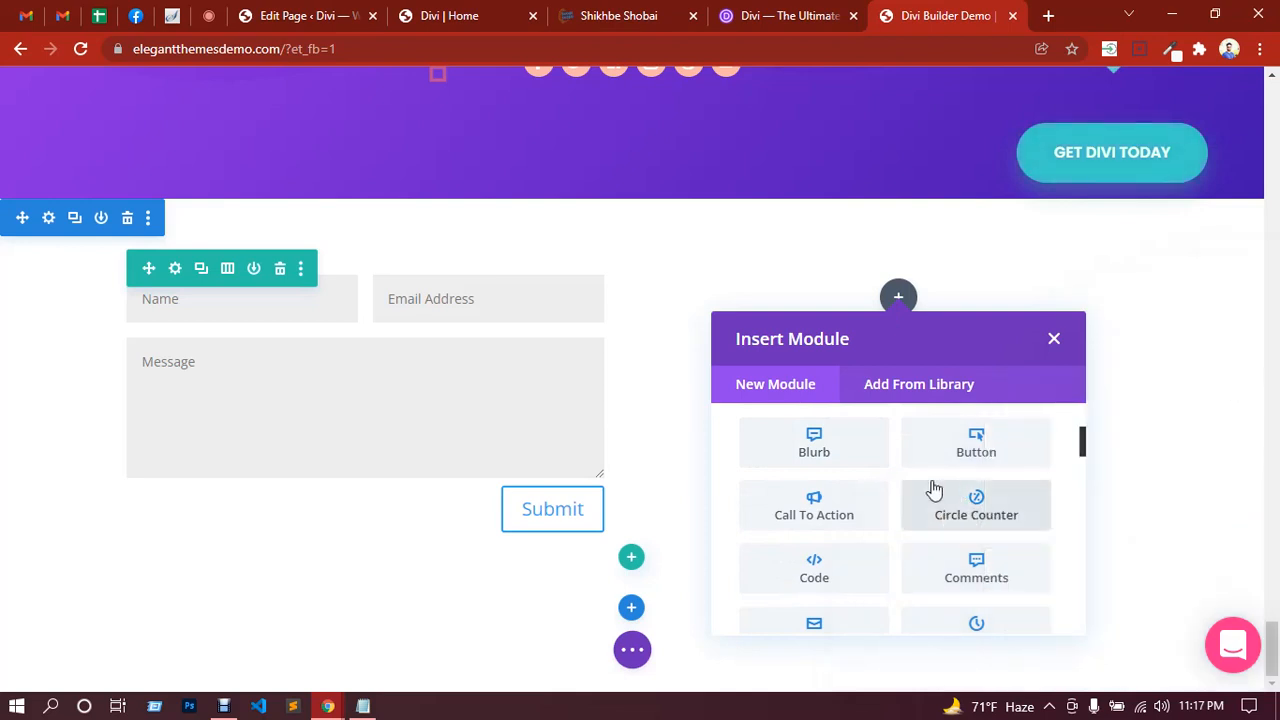
scroll(933, 490, down, 3)
scroll(872, 511, down, 2)
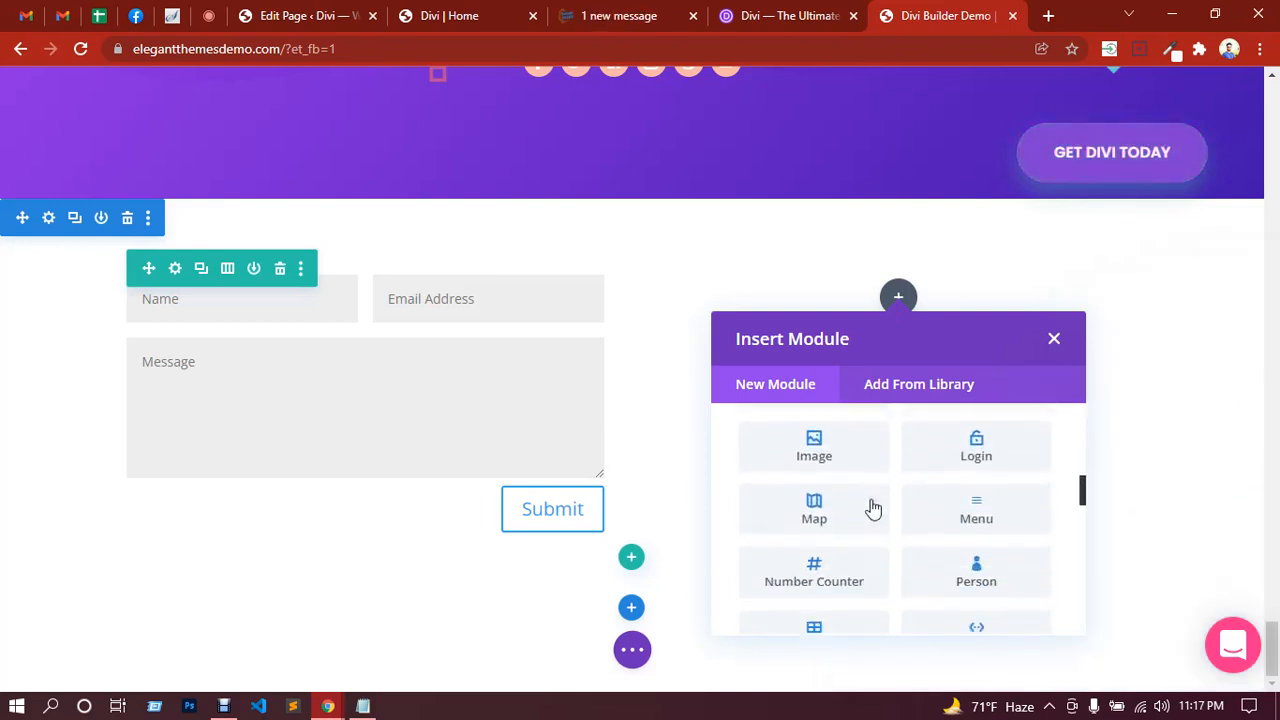
scroll(873, 510, down, 4)
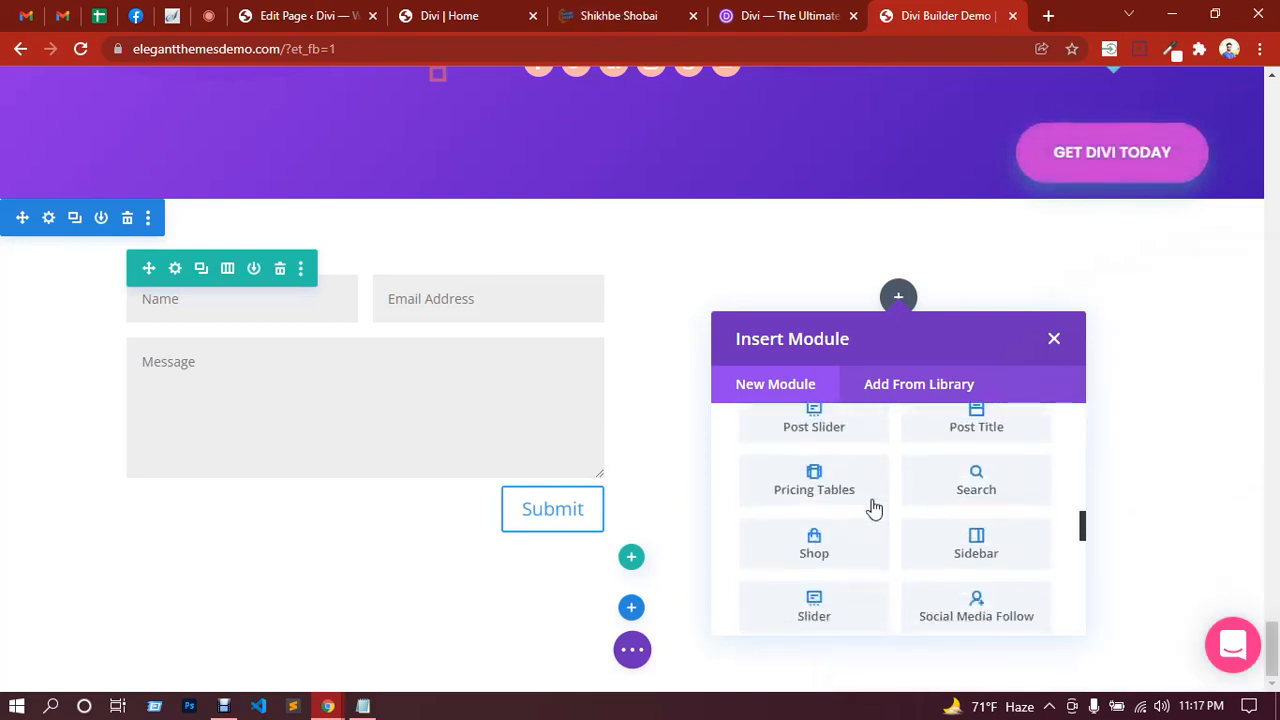
scroll(873, 510, down, 3)
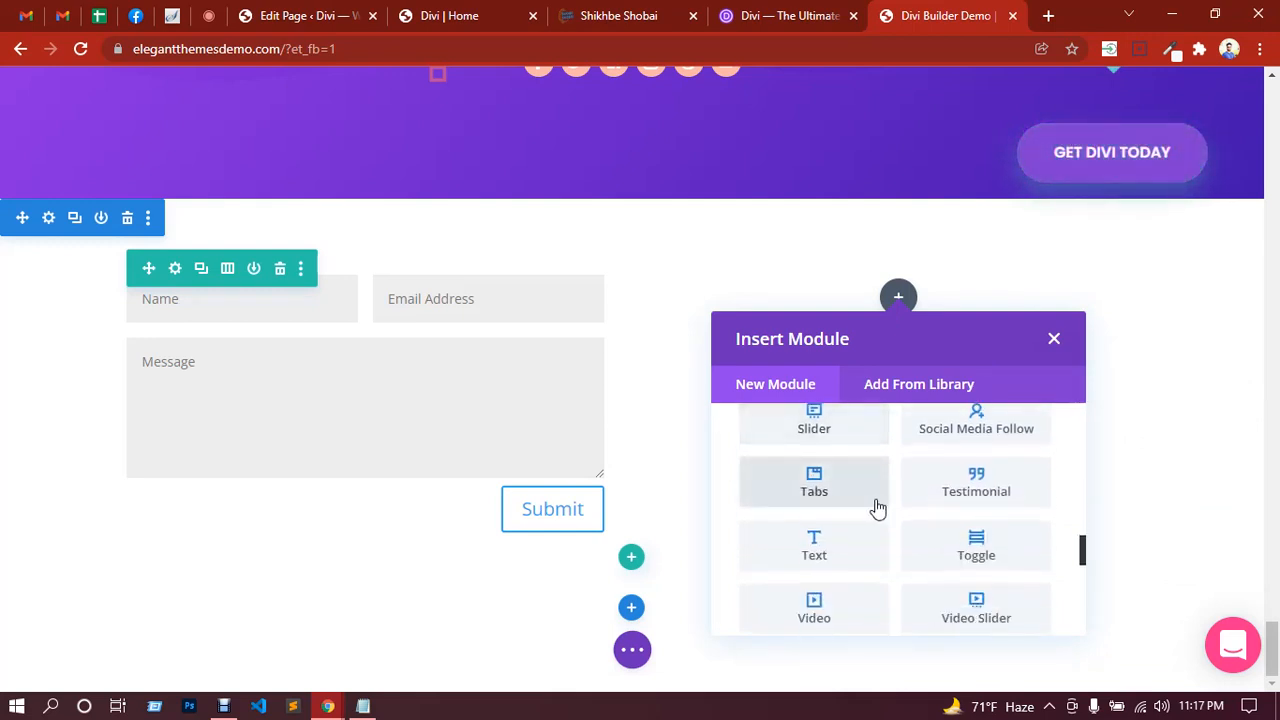
scroll(876, 509, up, 2)
scroll(876, 509, down, 6)
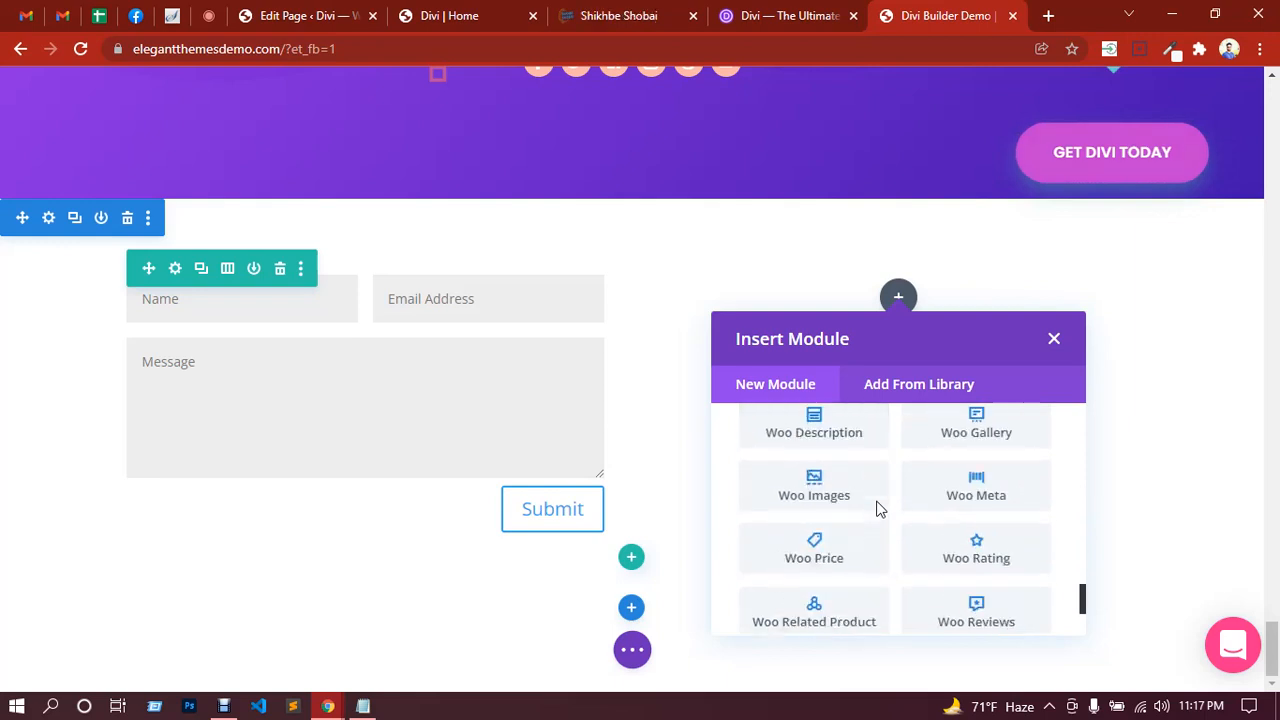
scroll(876, 509, down, 2)
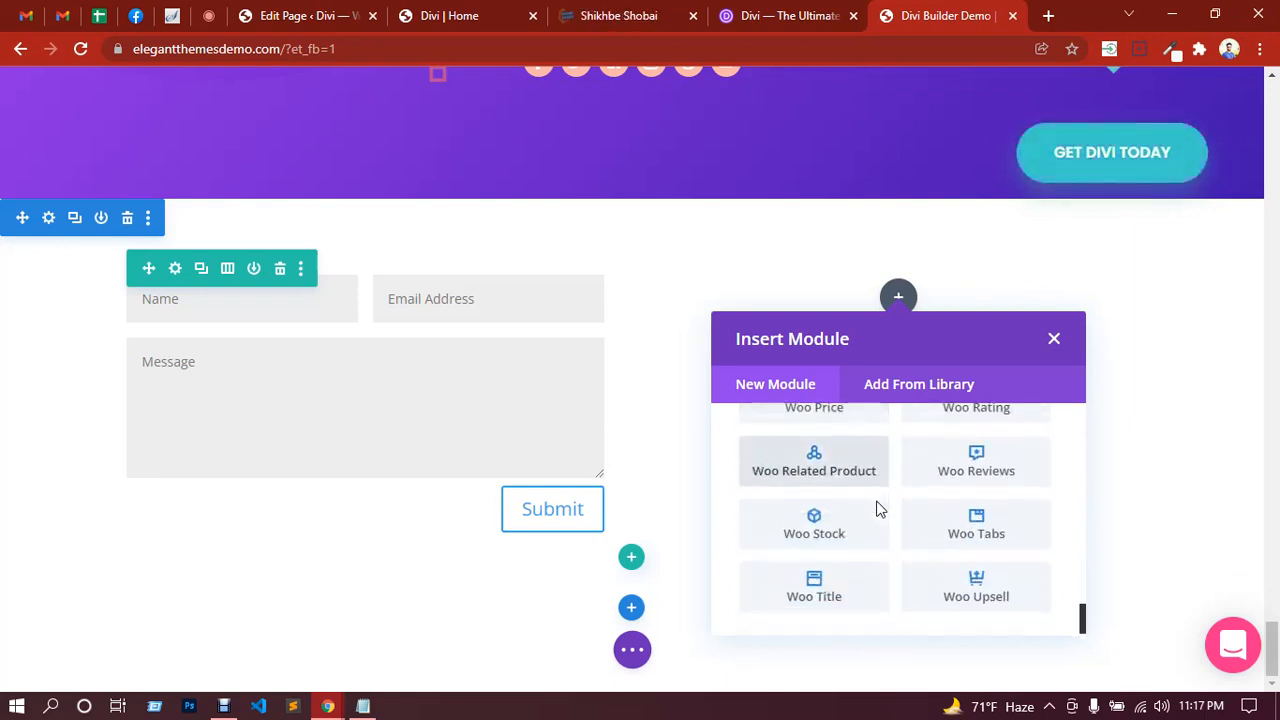
scroll(883, 517, up, 10)
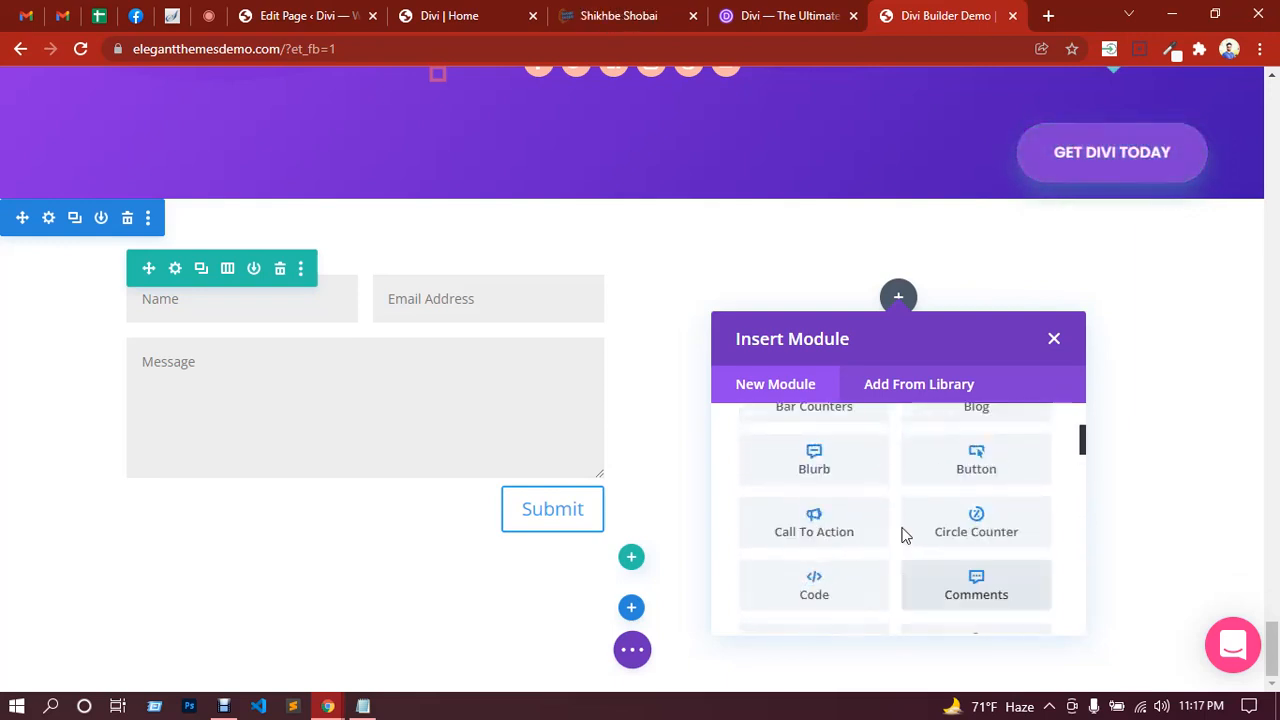
scroll(900, 530, up, 3)
scroll(894, 520, down, 1)
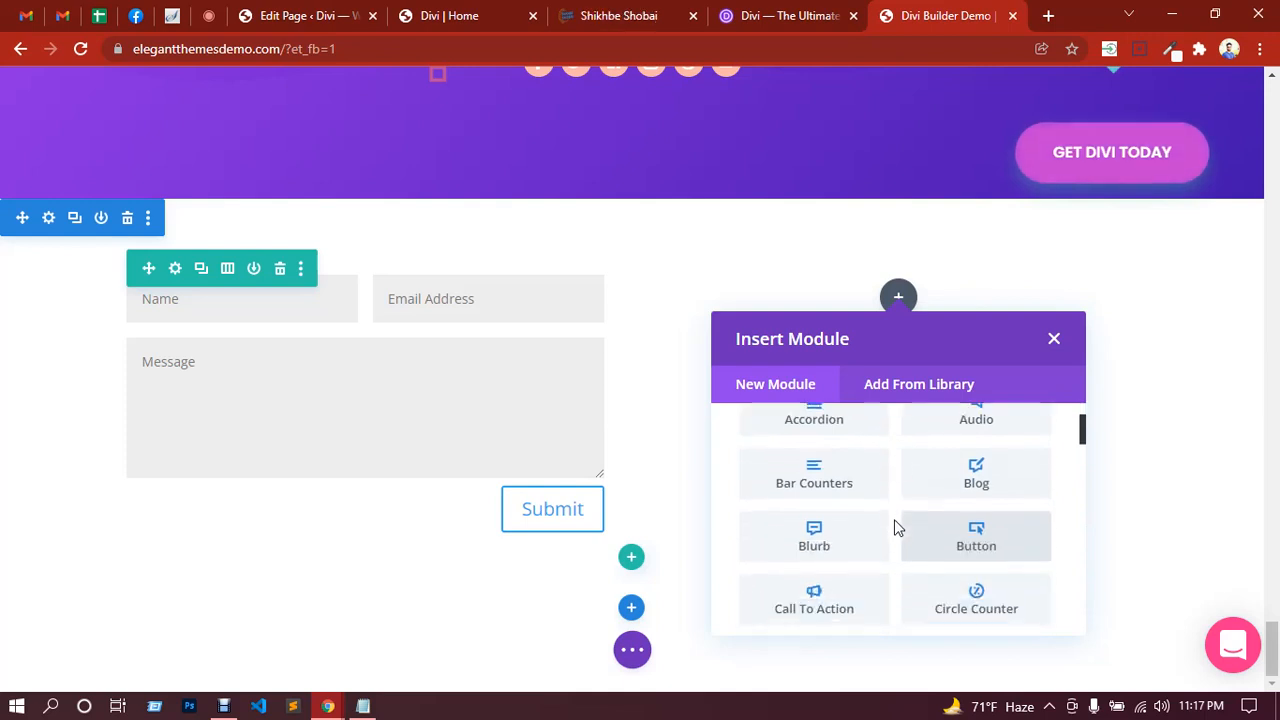
Step: Add an Accordion, duplicate one item to make three, and save it
click(843, 431)
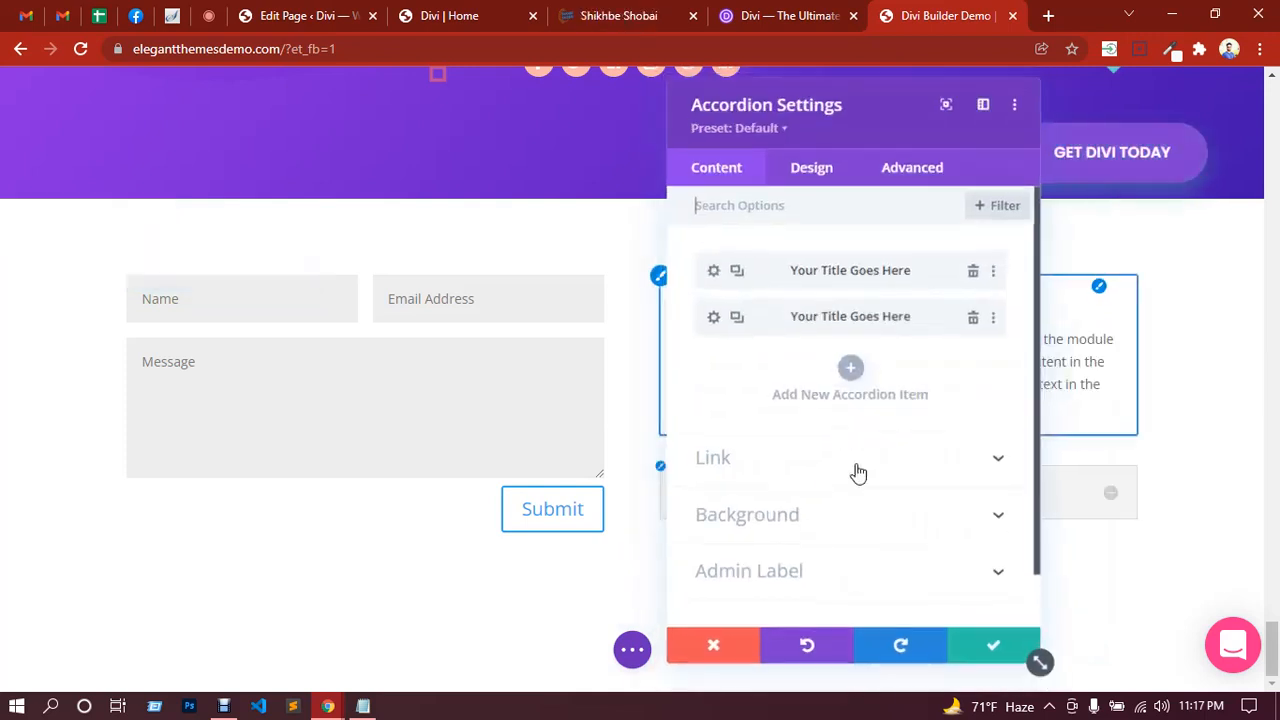
click(736, 318)
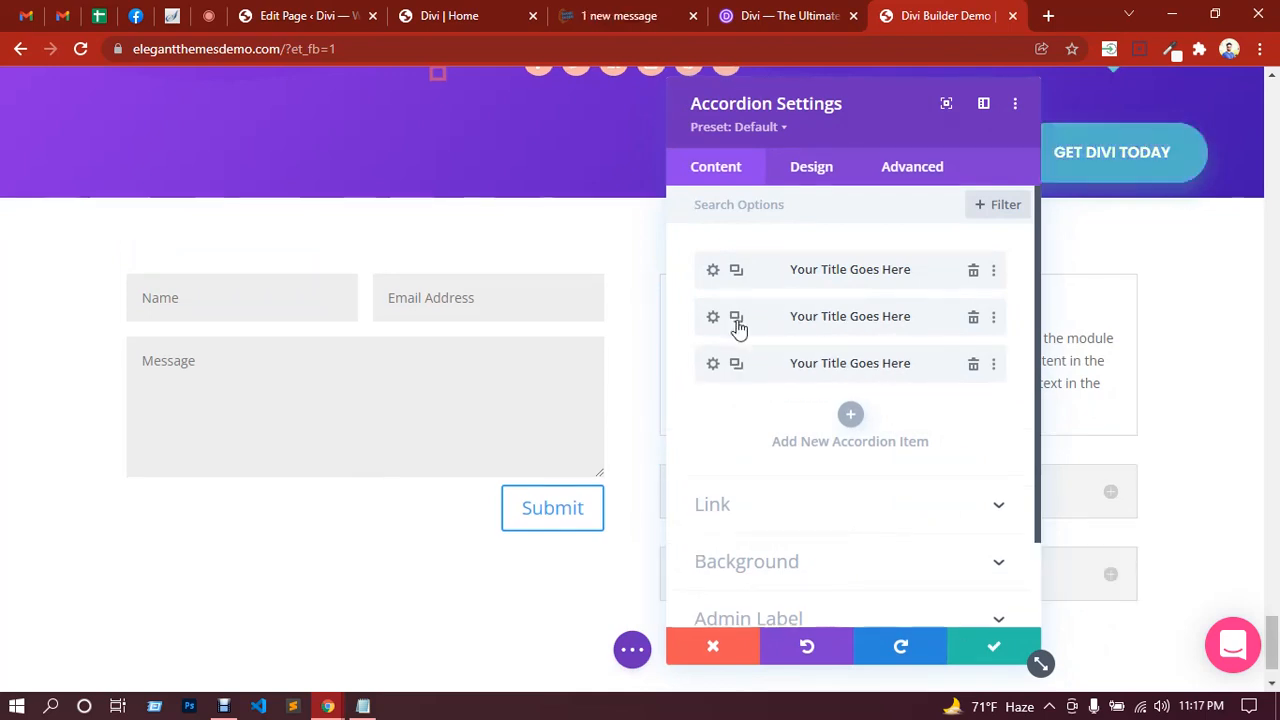
click(979, 647)
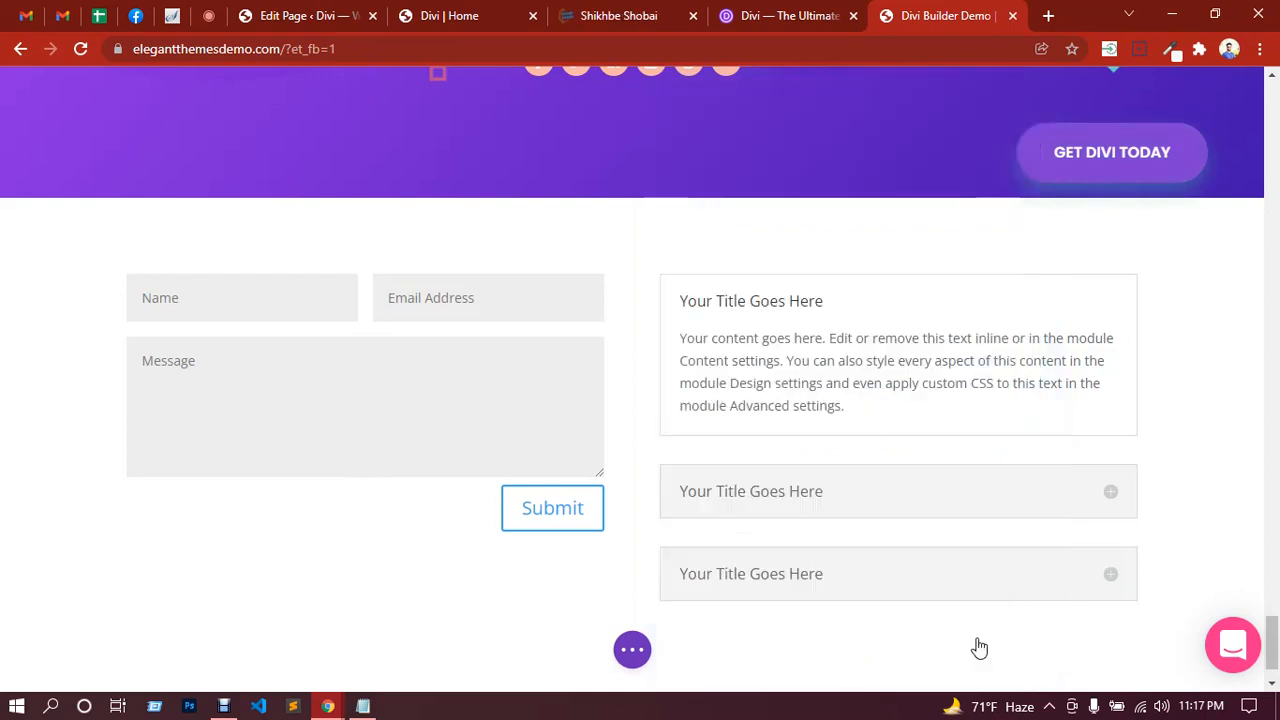
Step: Give the contact section a light grey #eeeeee background colour and save
mouse_move(97, 249)
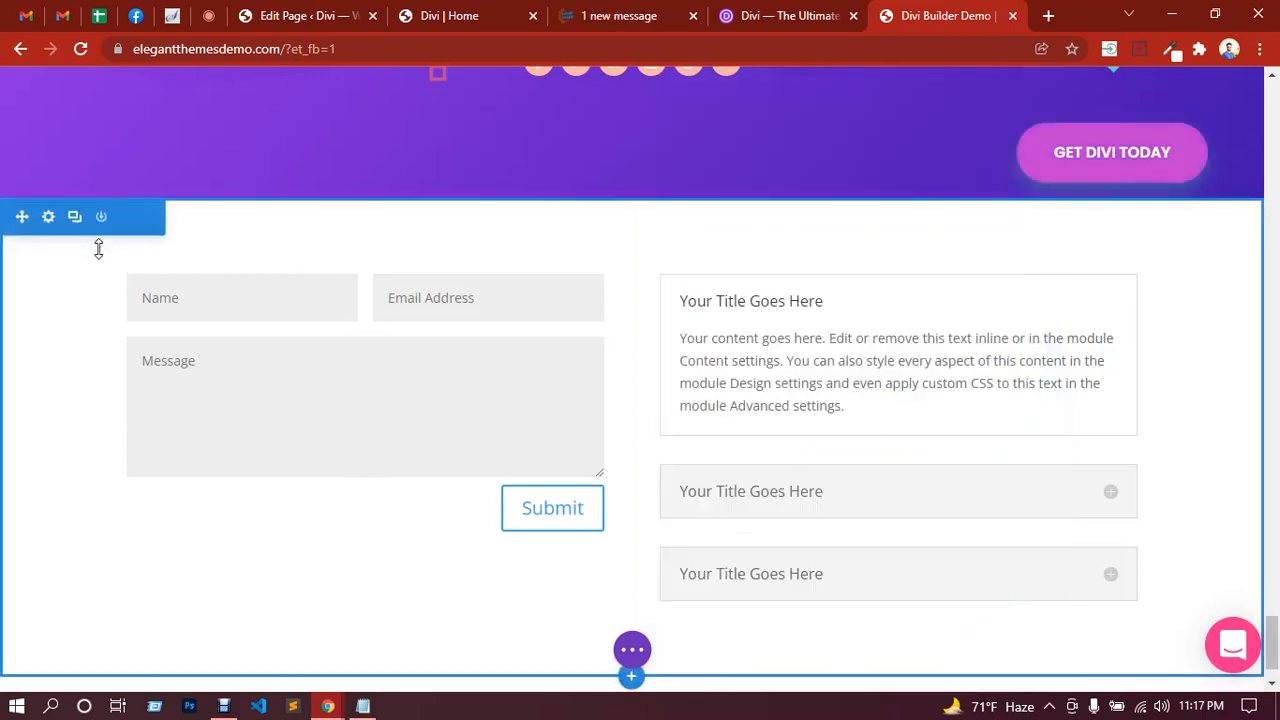
click(48, 218)
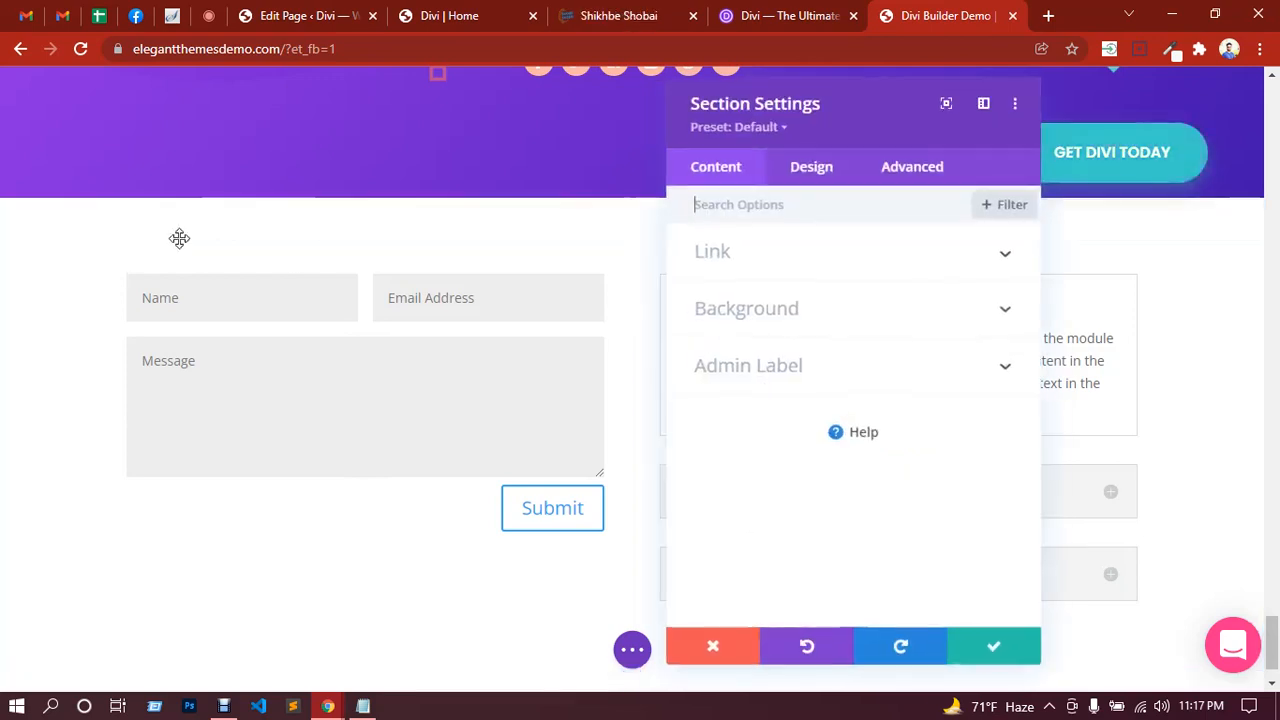
click(804, 305)
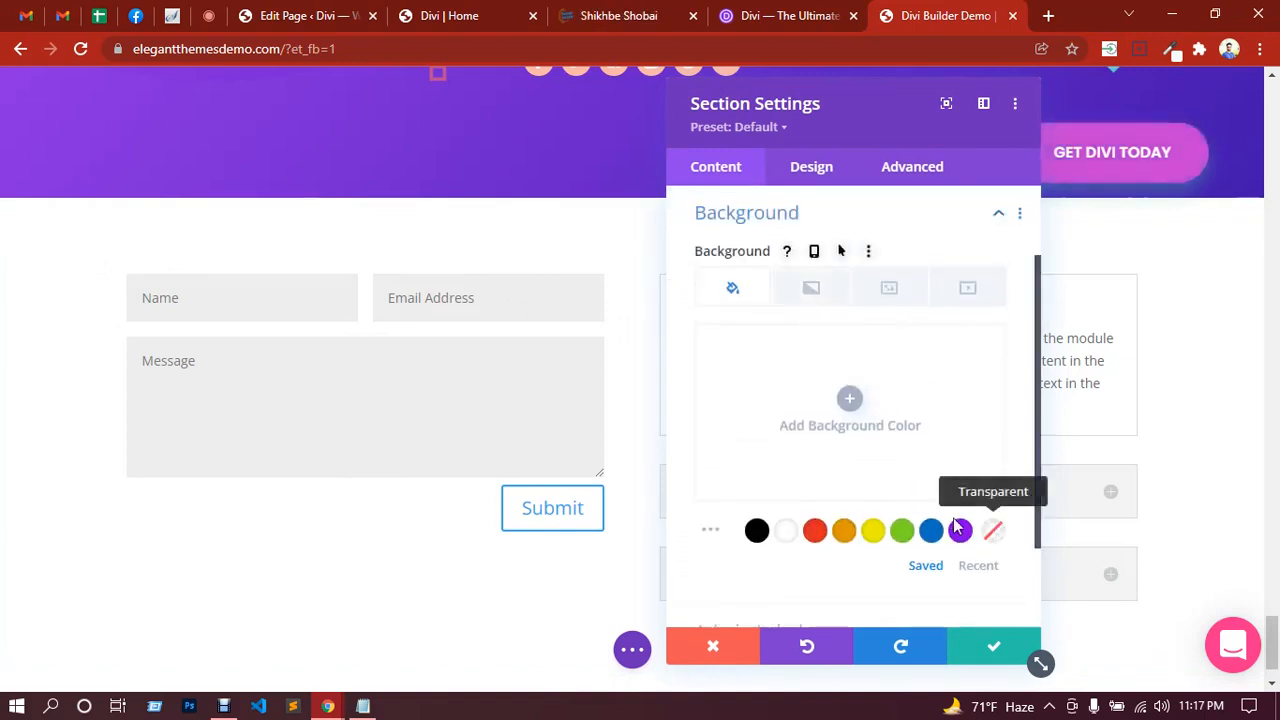
click(850, 402)
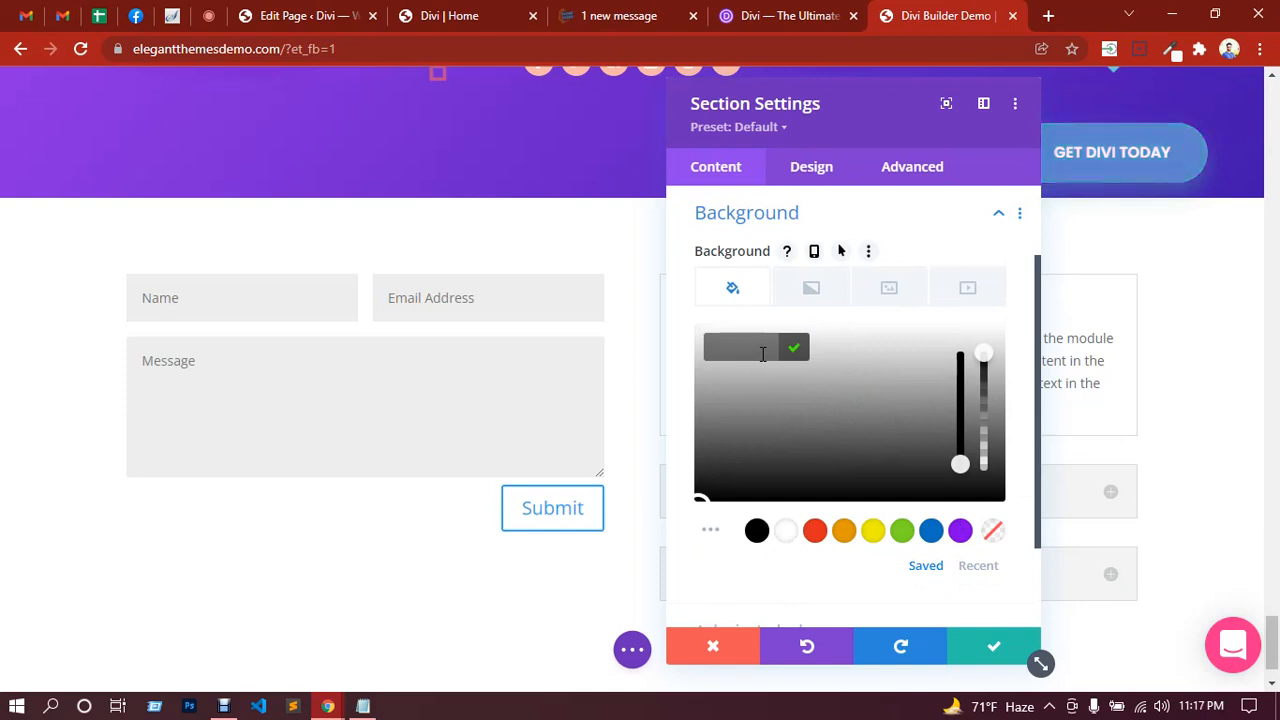
text(eee)
click(794, 352)
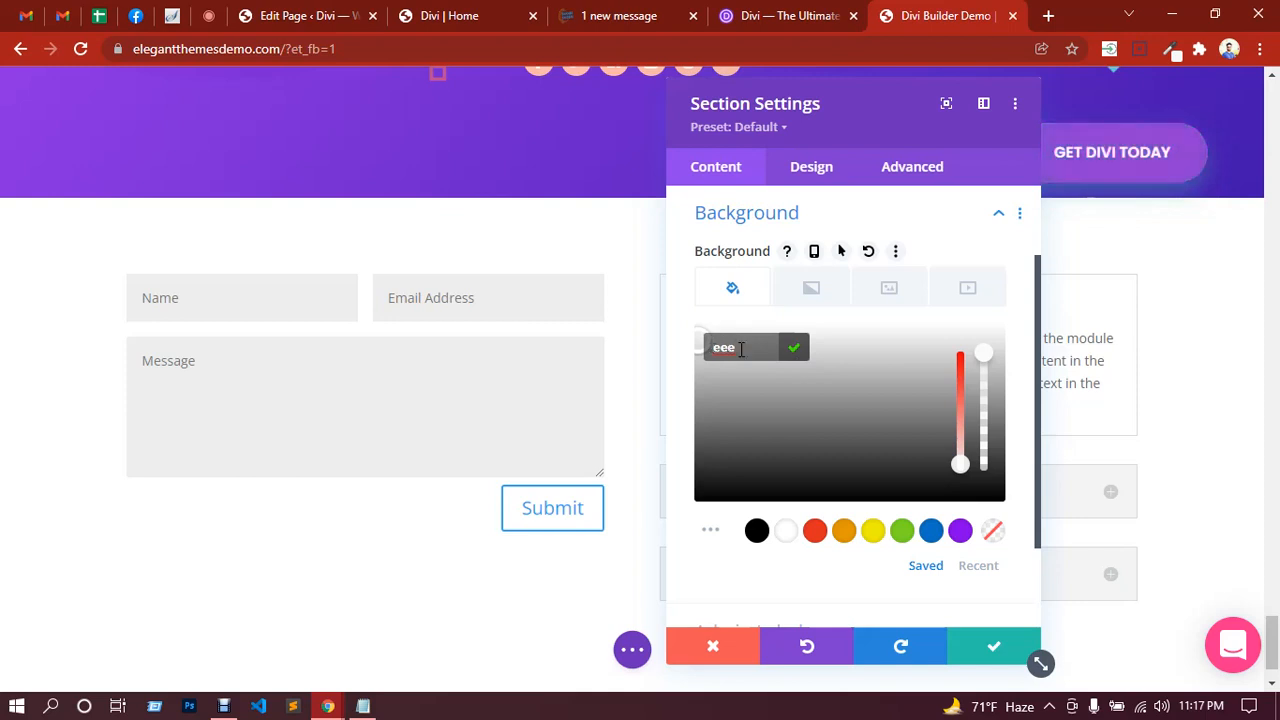
key(Return)
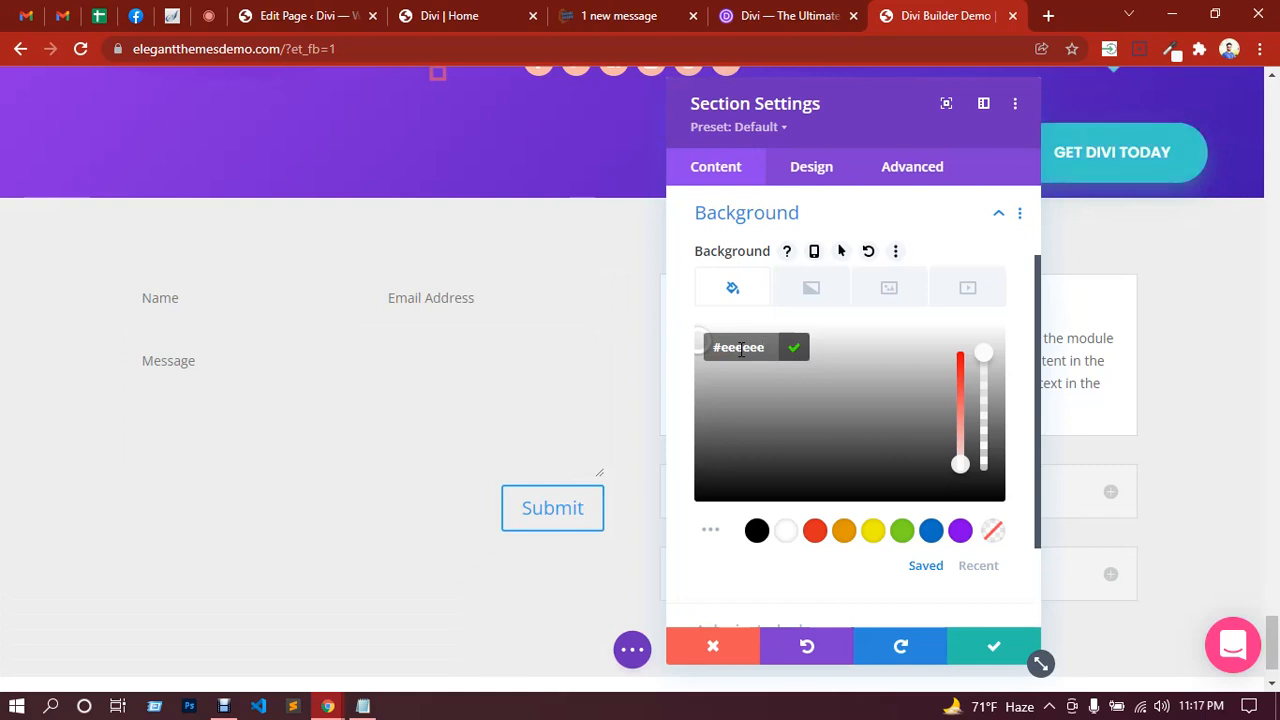
click(990, 645)
Step: Set the contact form fields' background to white under Design > Fields and save
mouse_move(391, 377)
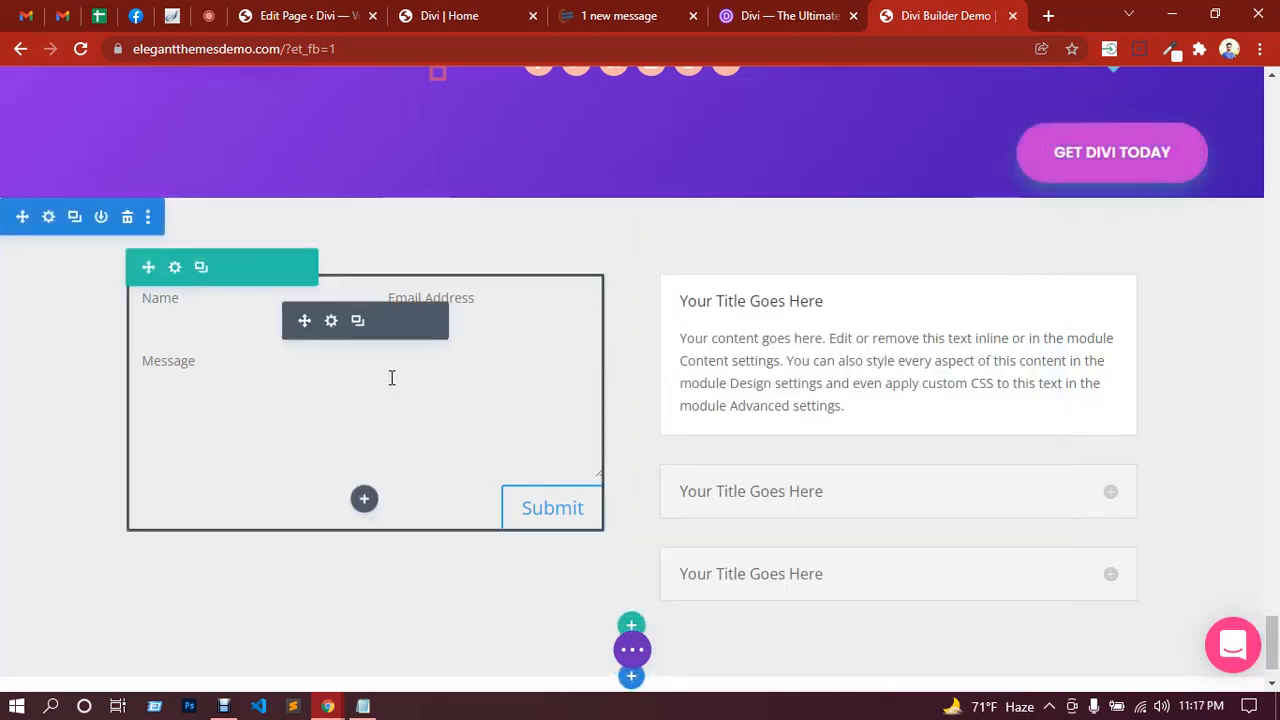
click(332, 321)
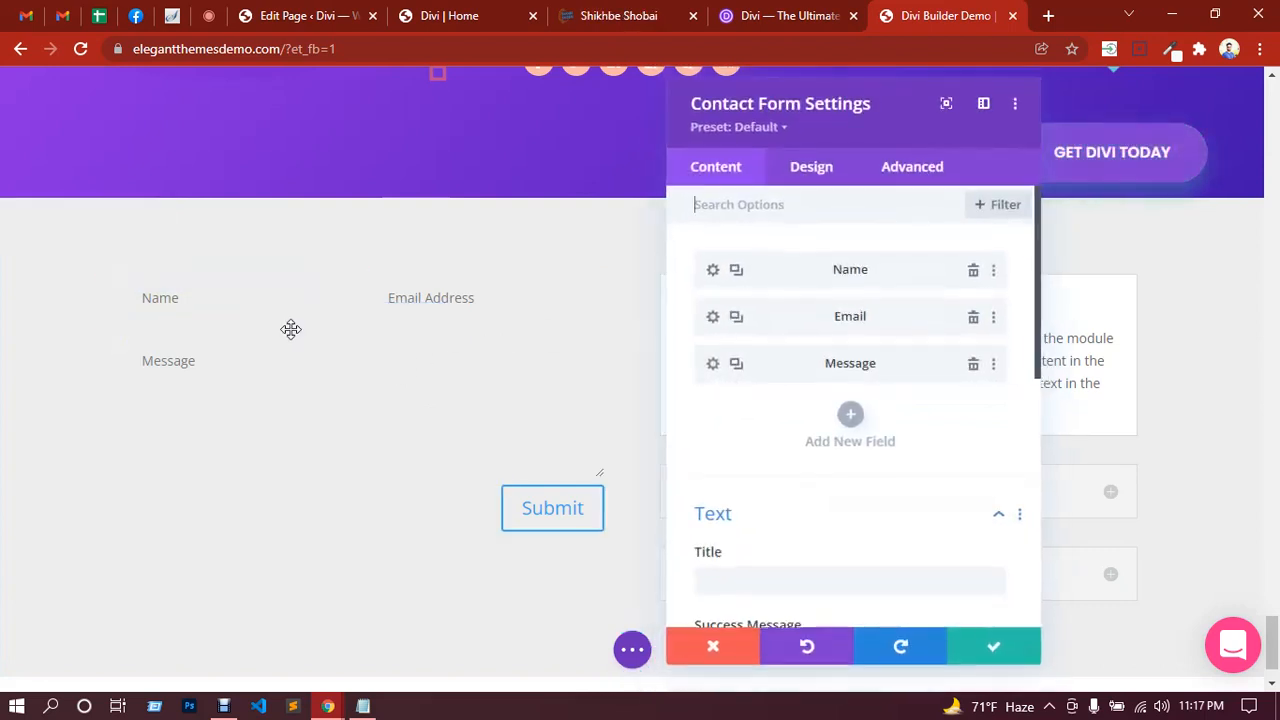
click(813, 172)
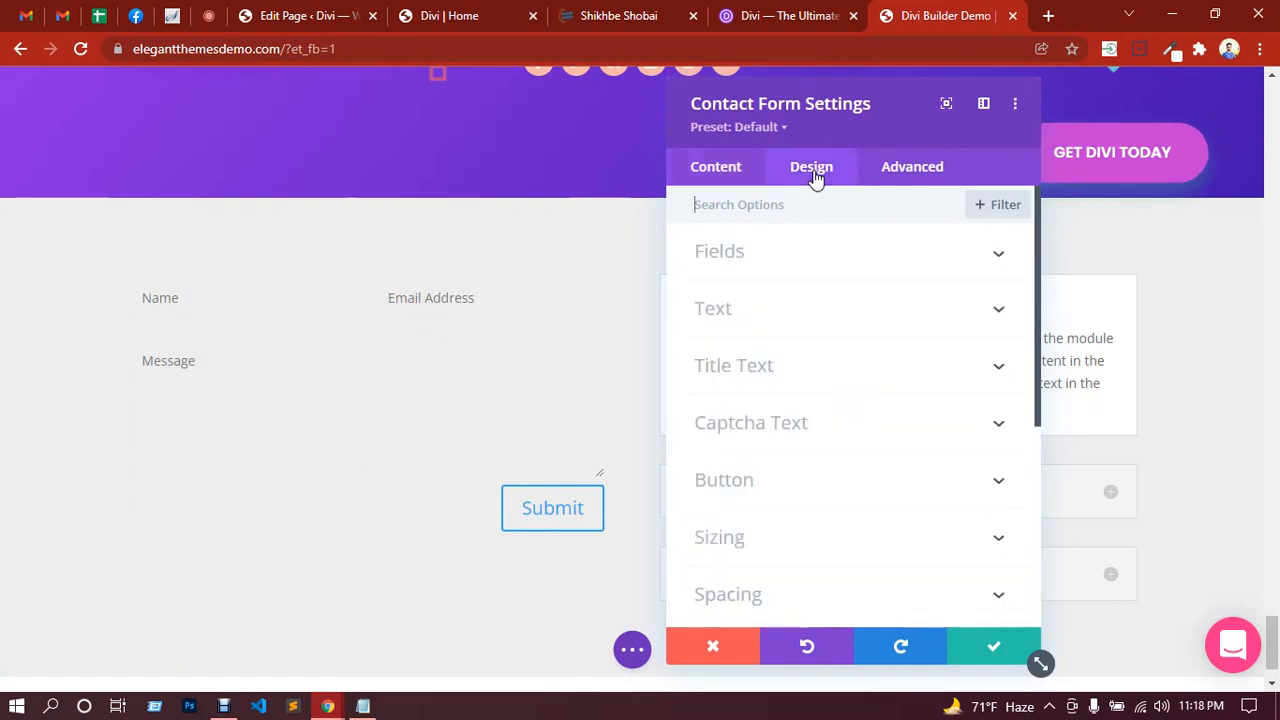
click(767, 257)
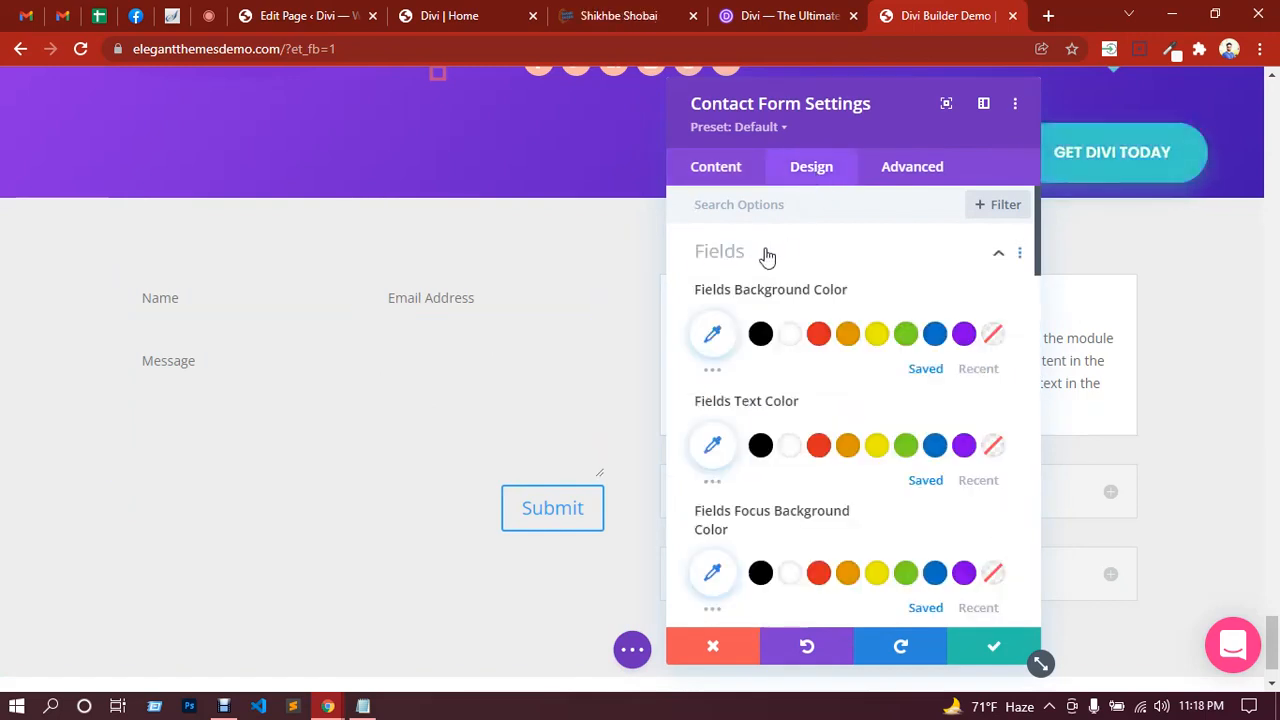
click(795, 341)
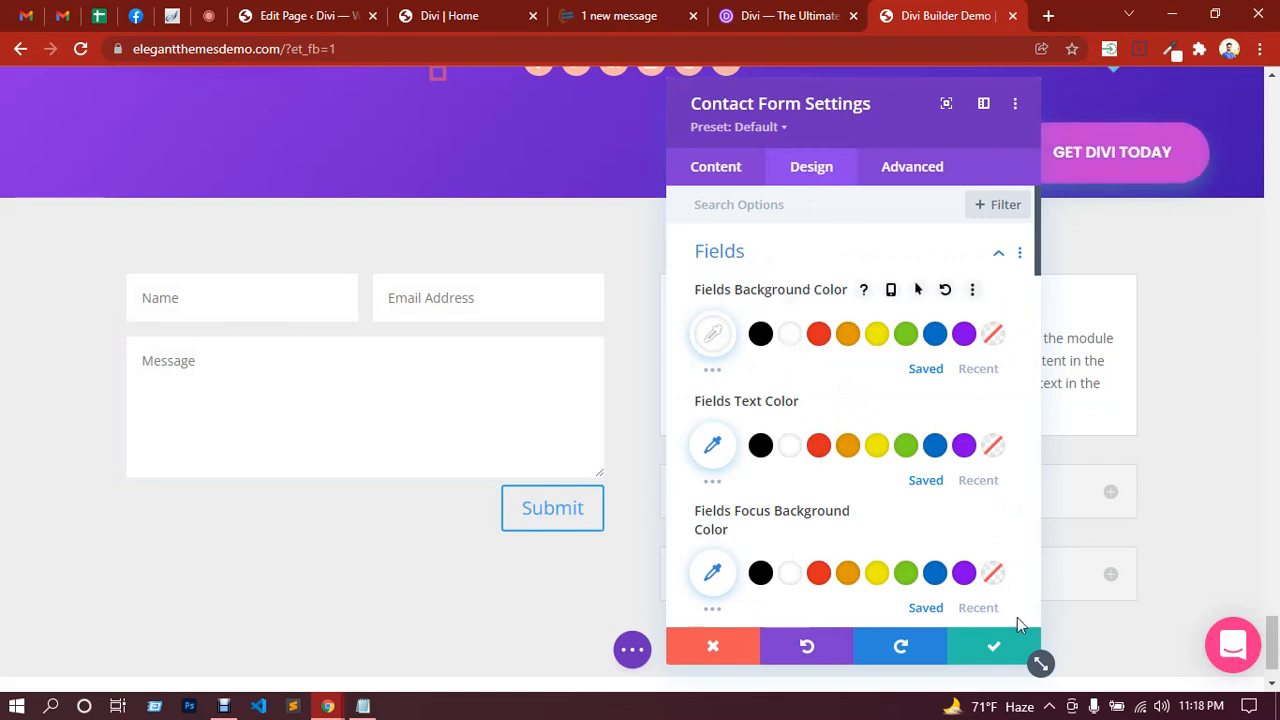
click(994, 647)
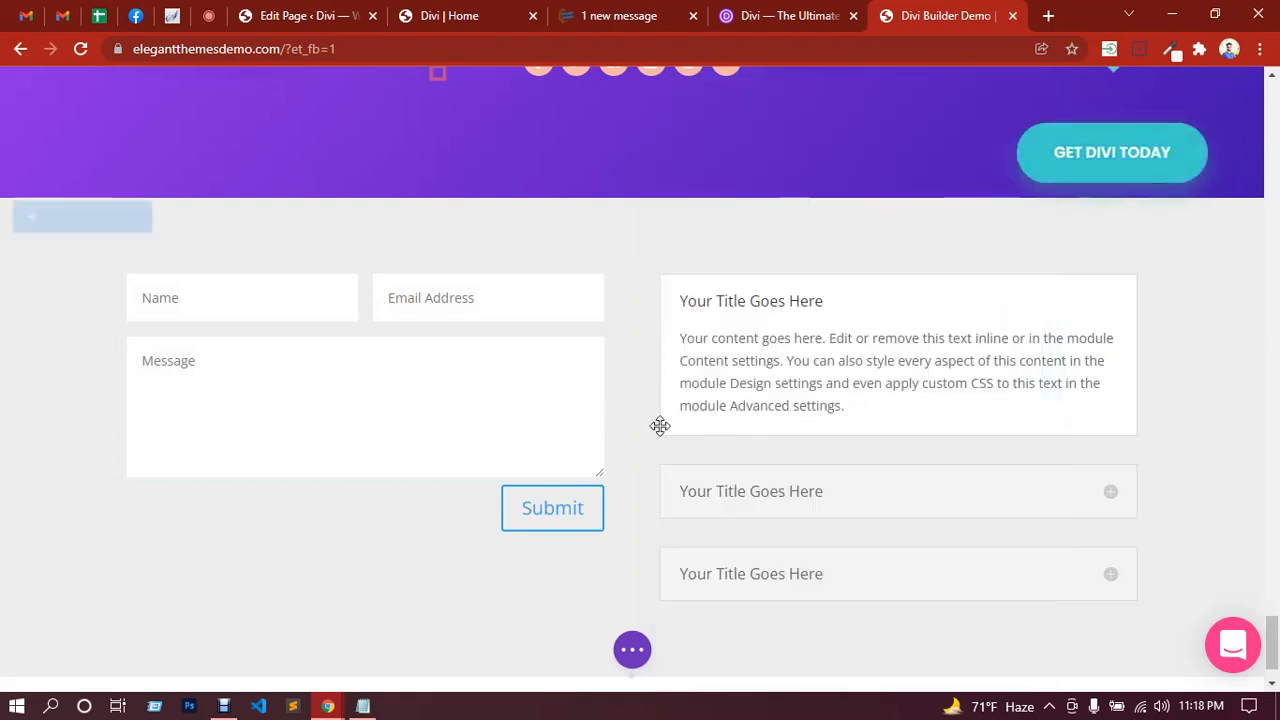
Step: Scroll through the whole demo page, then expand the purple '...' bottom settings bar
scroll(718, 374, down, 1)
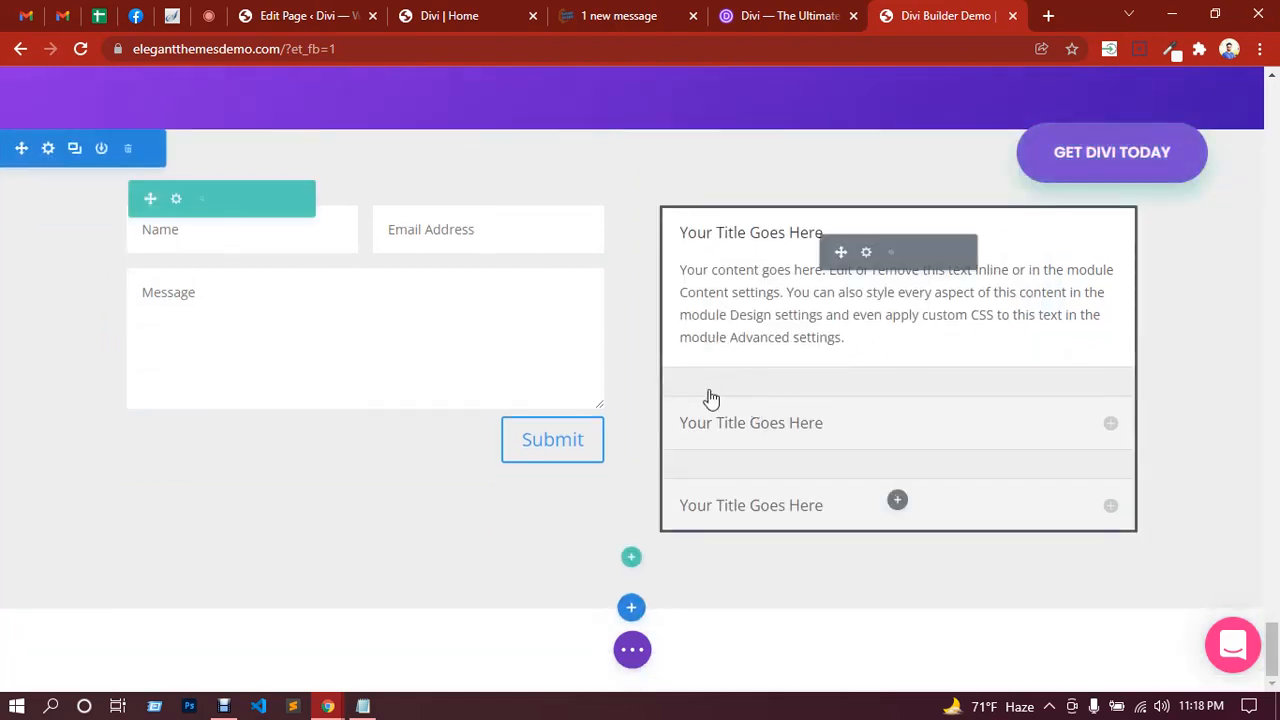
scroll(712, 395, up, 10)
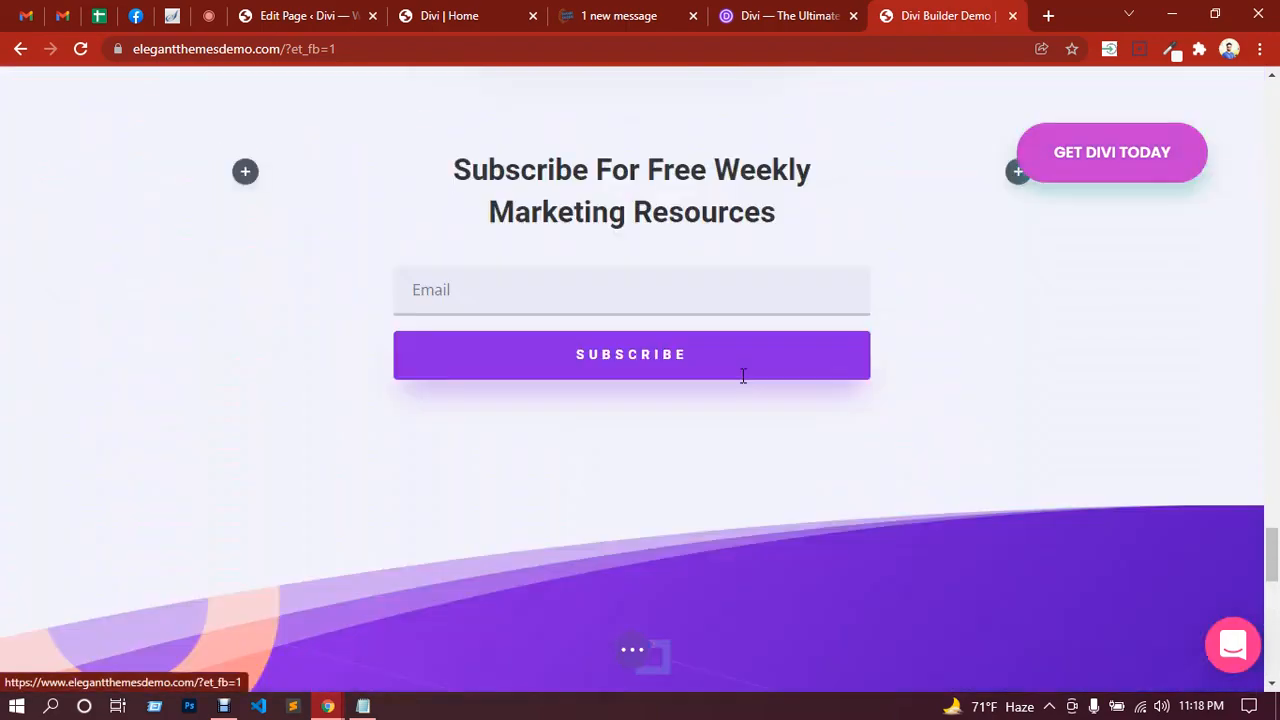
scroll(743, 376, up, 20)
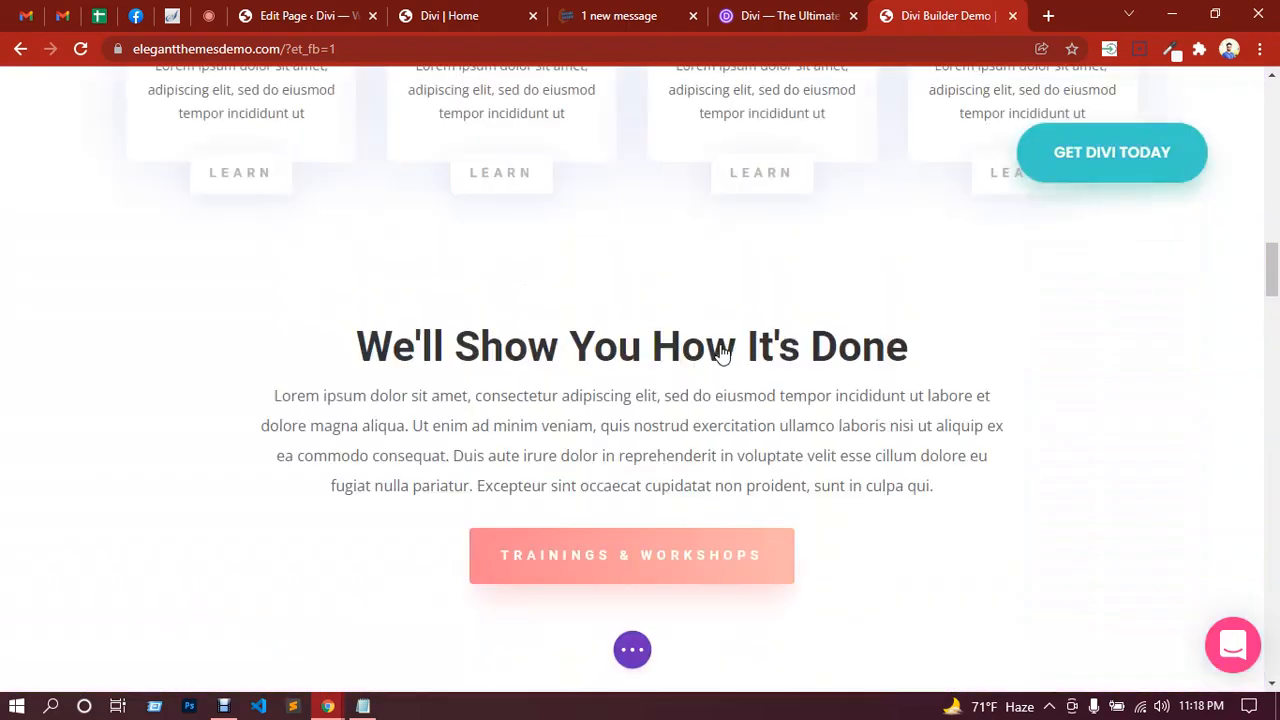
scroll(720, 350, up, 20)
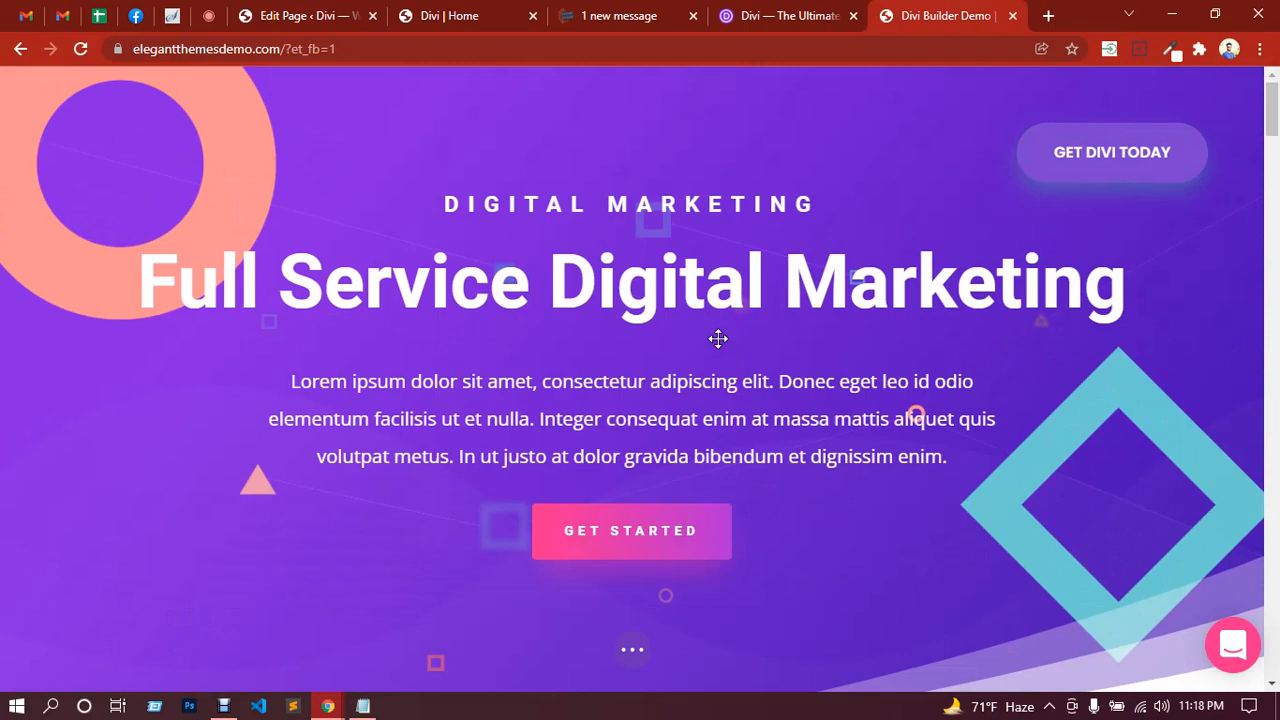
scroll(719, 336, down, 10)
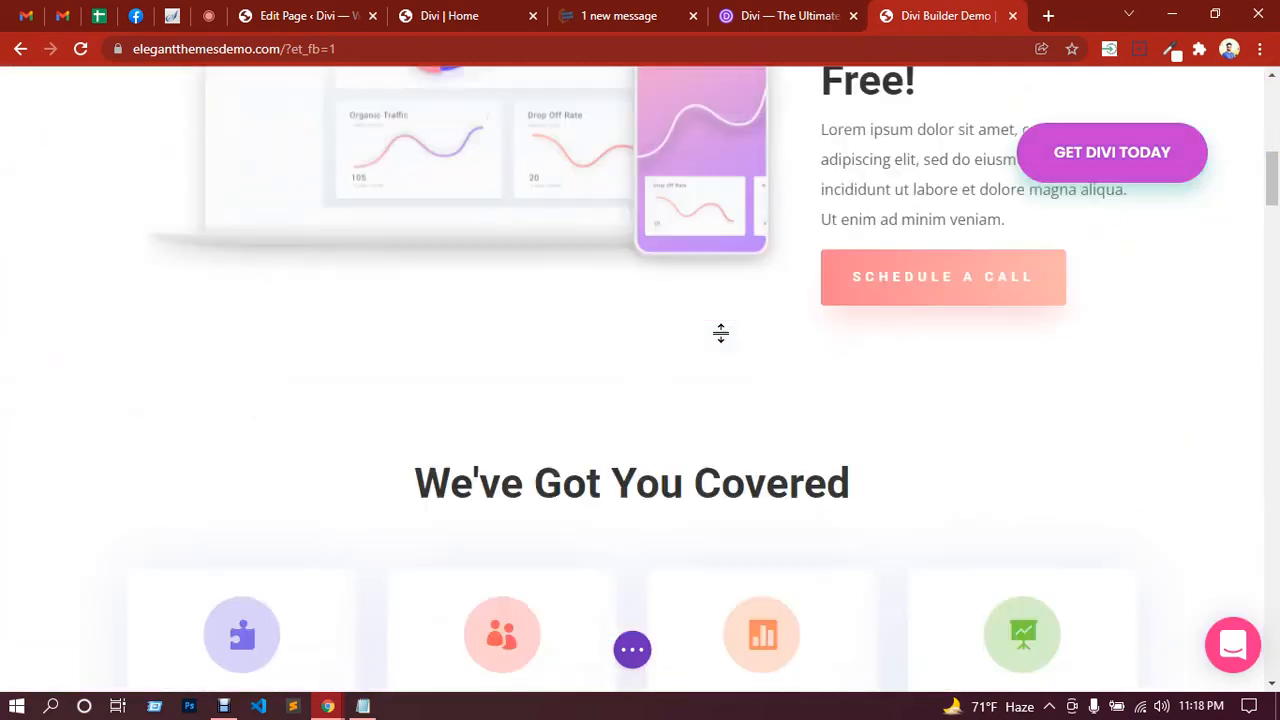
scroll(720, 333, down, 15)
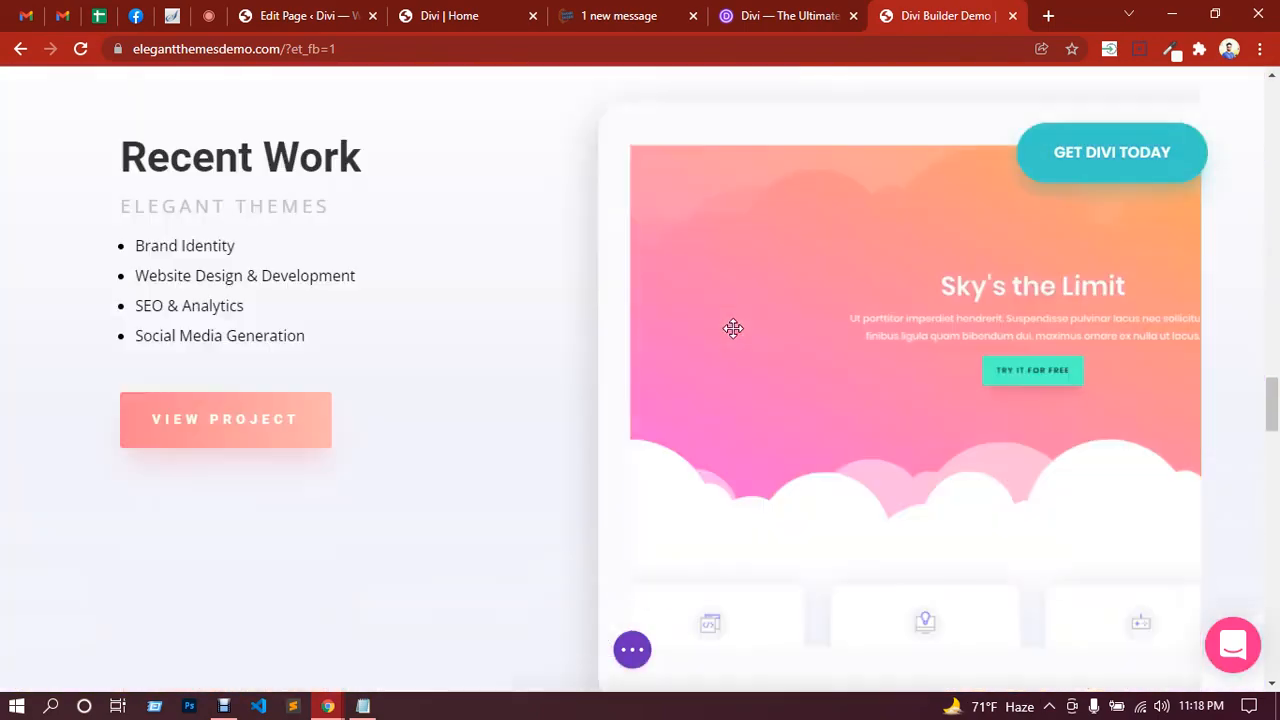
scroll(733, 328, down, 15)
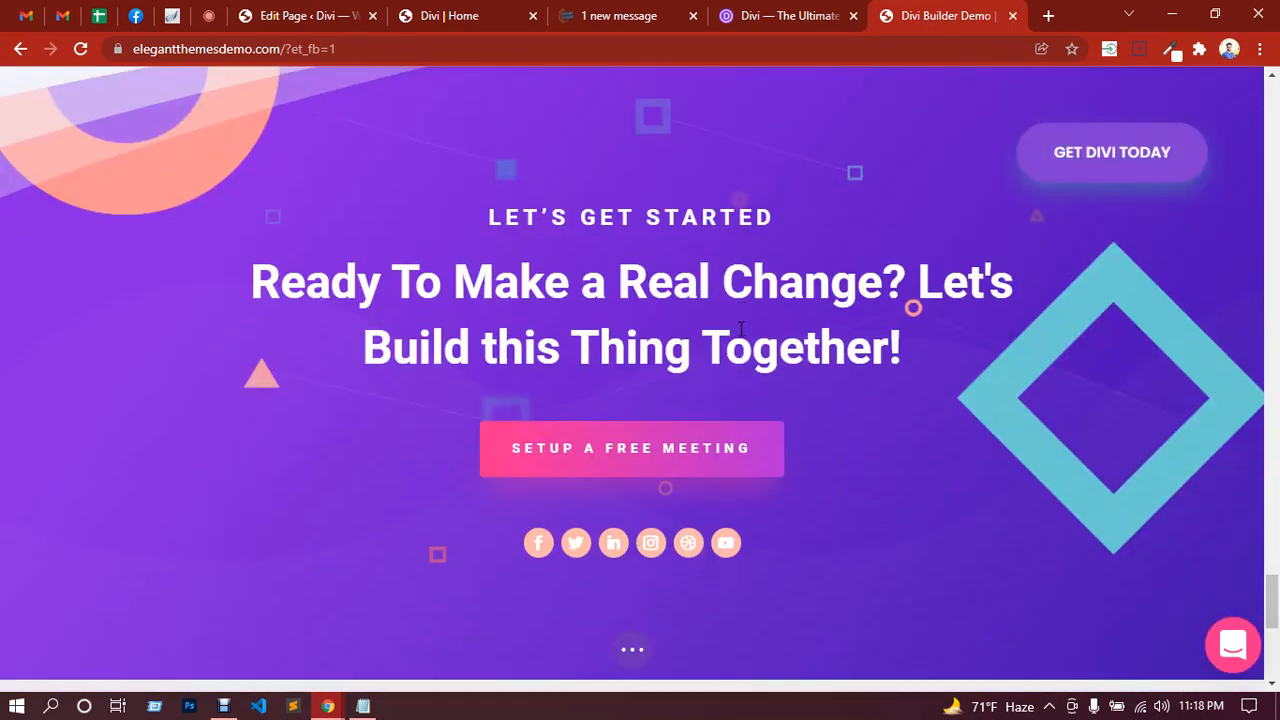
scroll(741, 328, down, 5)
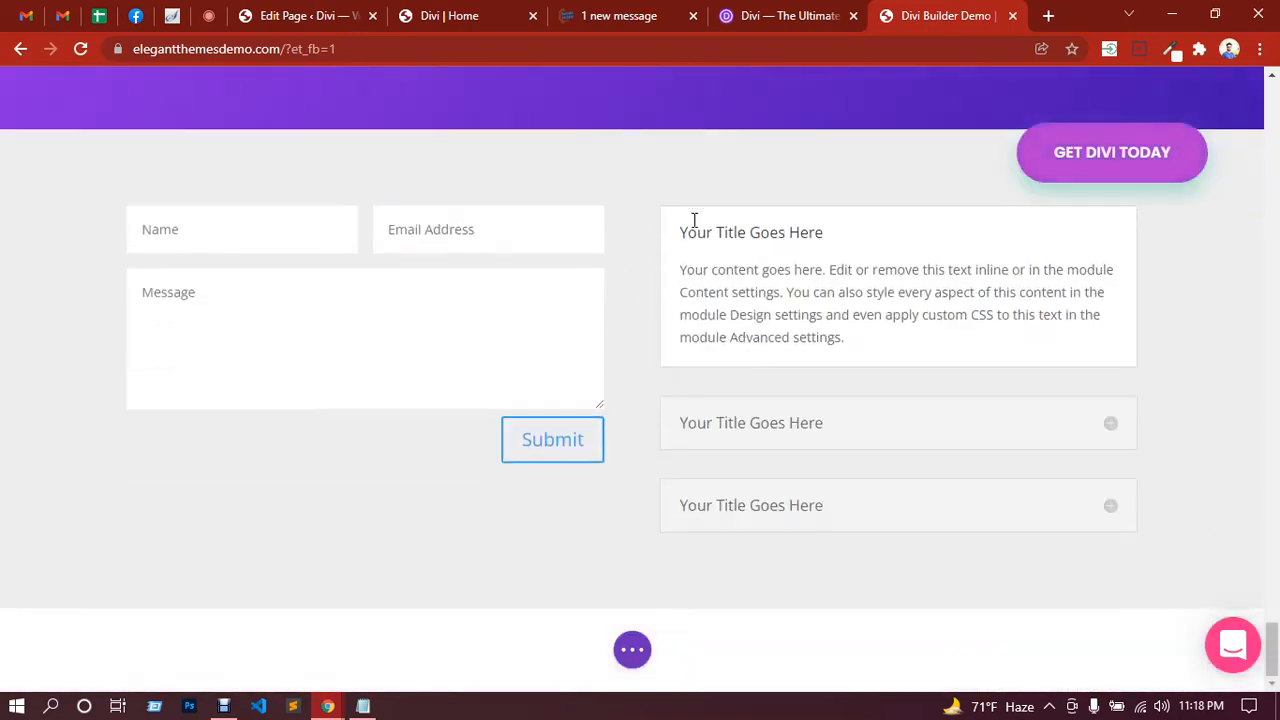
click(634, 654)
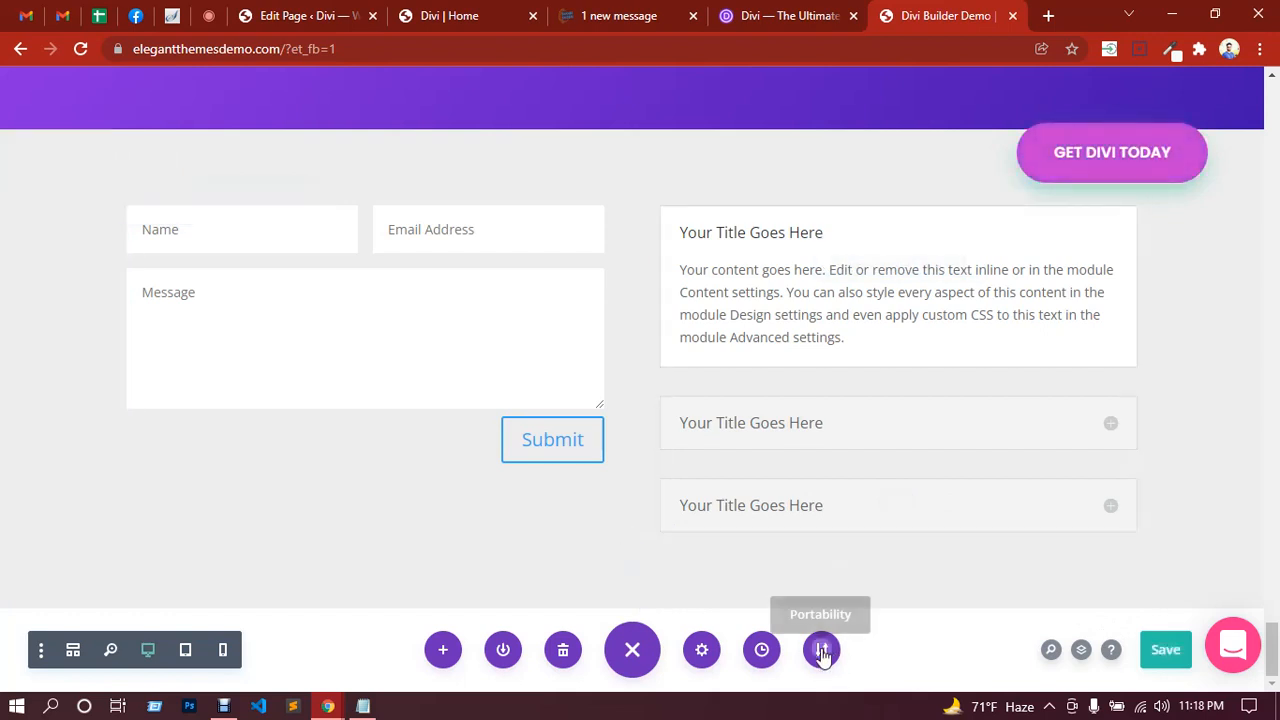
Step: Export the page layout from Portability under the file name 'onoyLay'
click(822, 650)
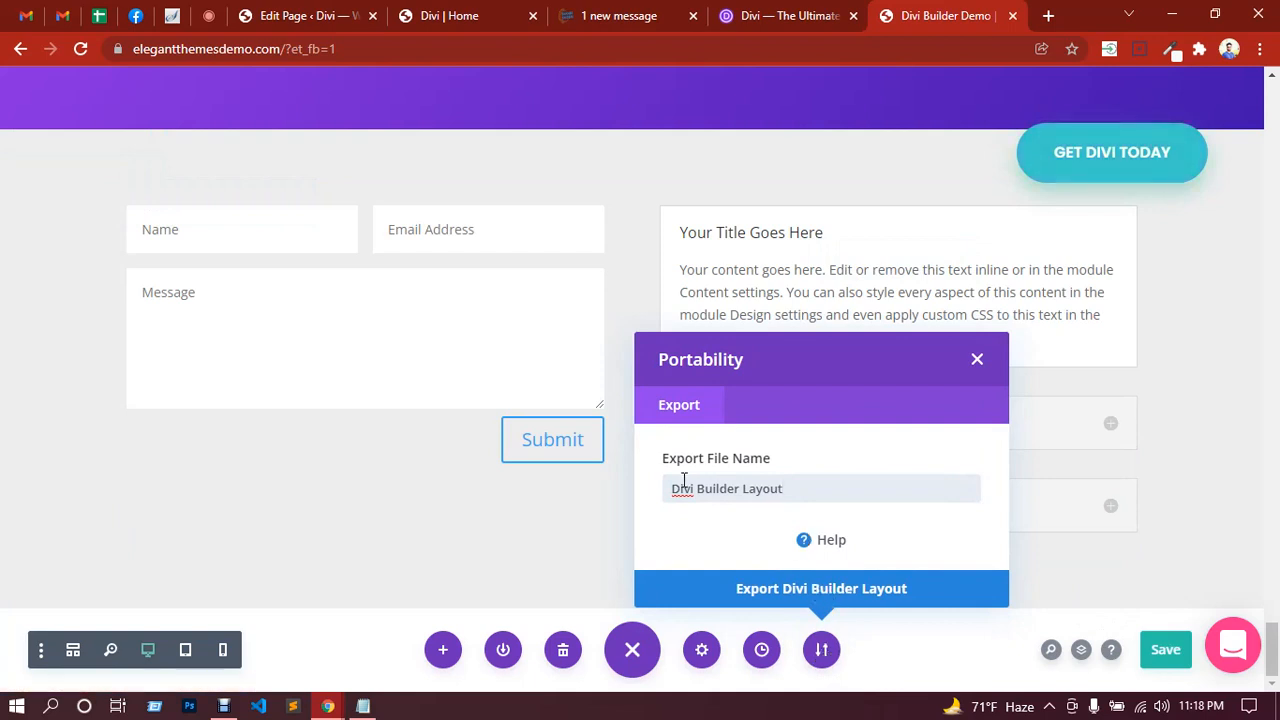
drag(675, 488, 794, 489)
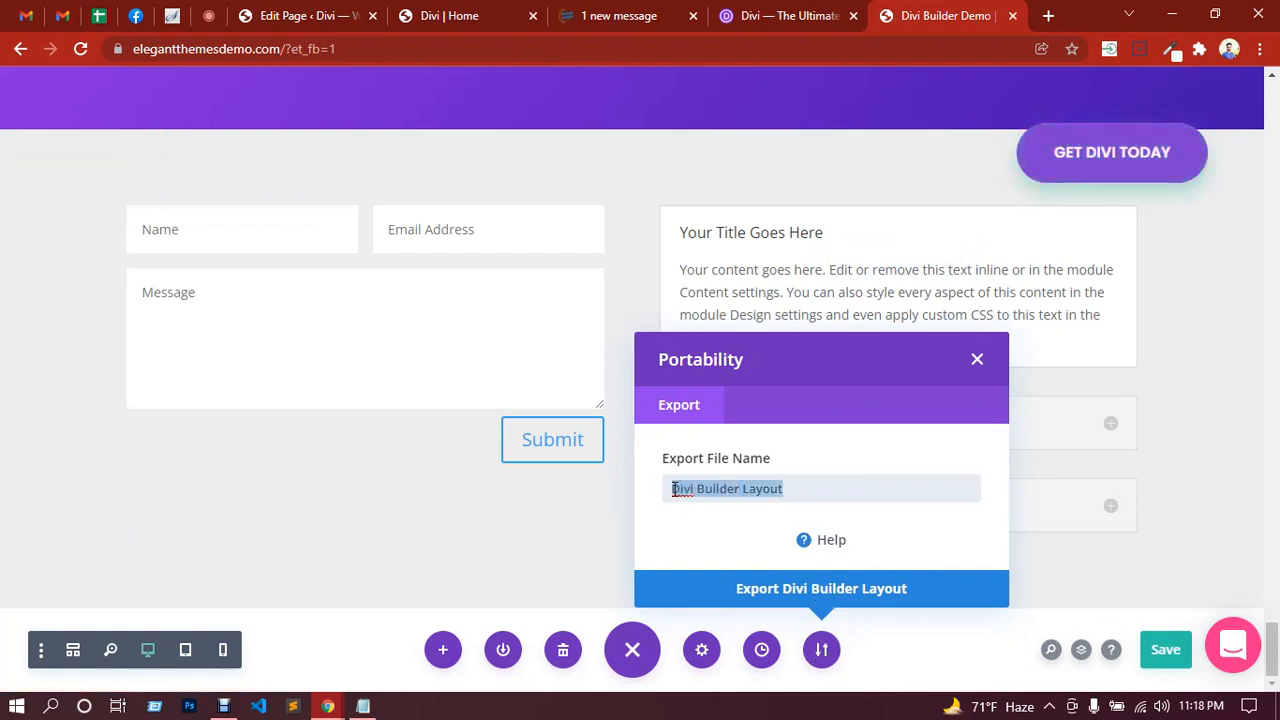
text(onoy)
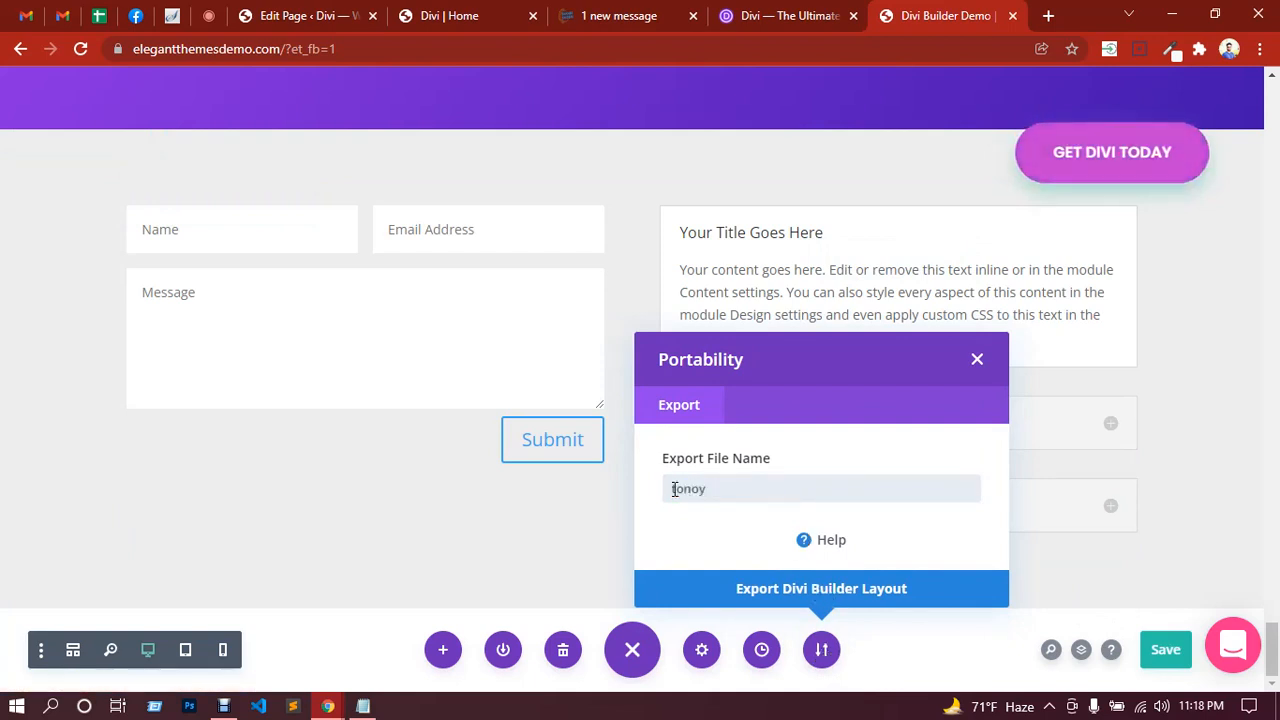
text(Layout)
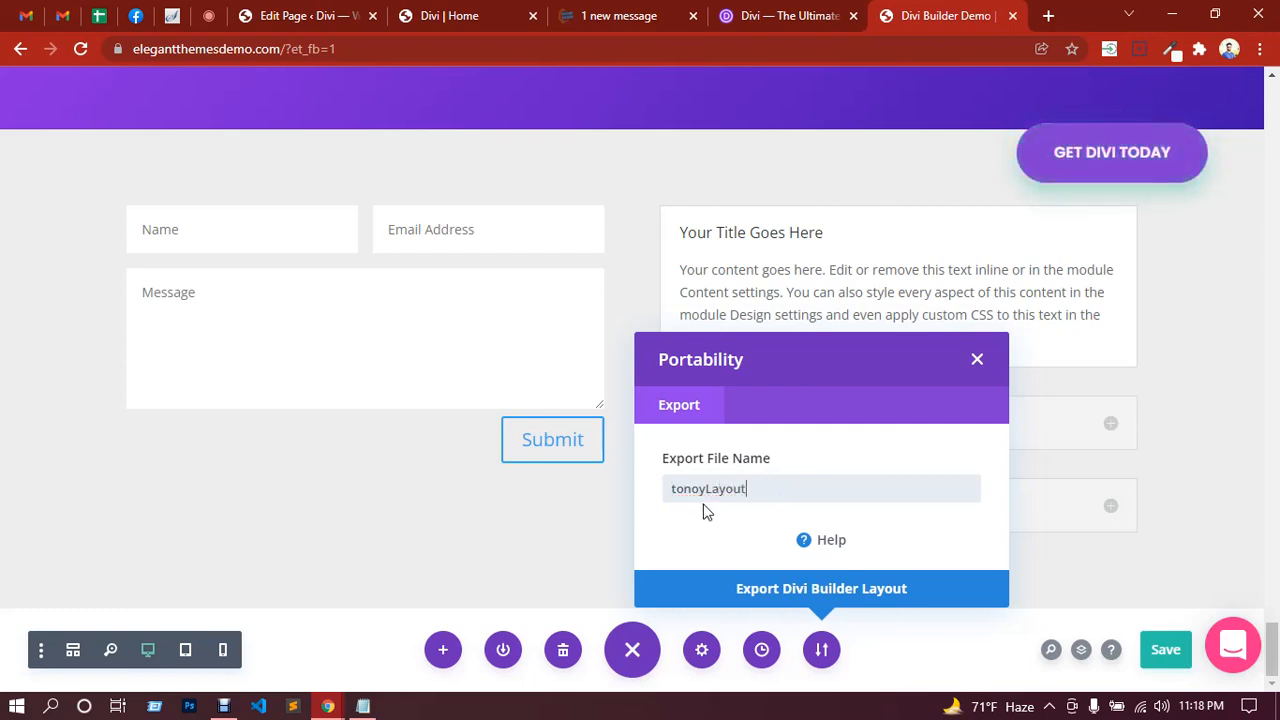
click(839, 598)
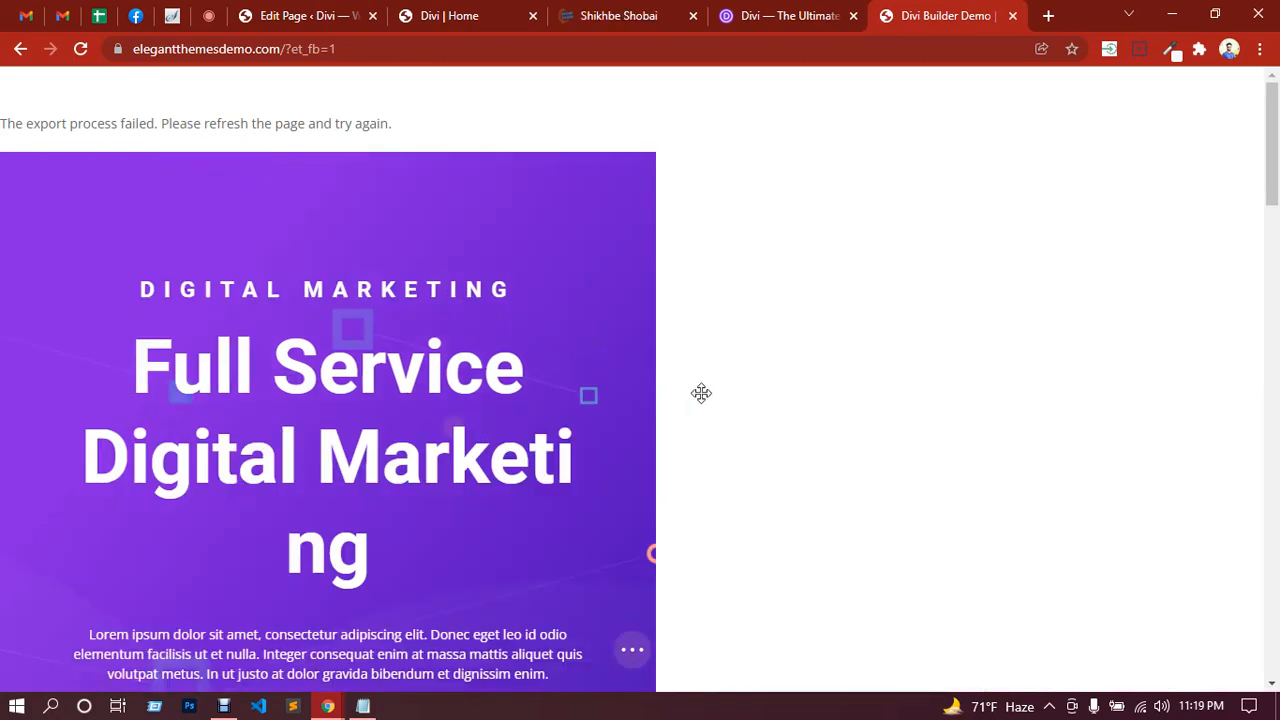
Step: Scroll down the page, expand the page bar, then reload the page after the failed export
scroll(716, 409, down, 3)
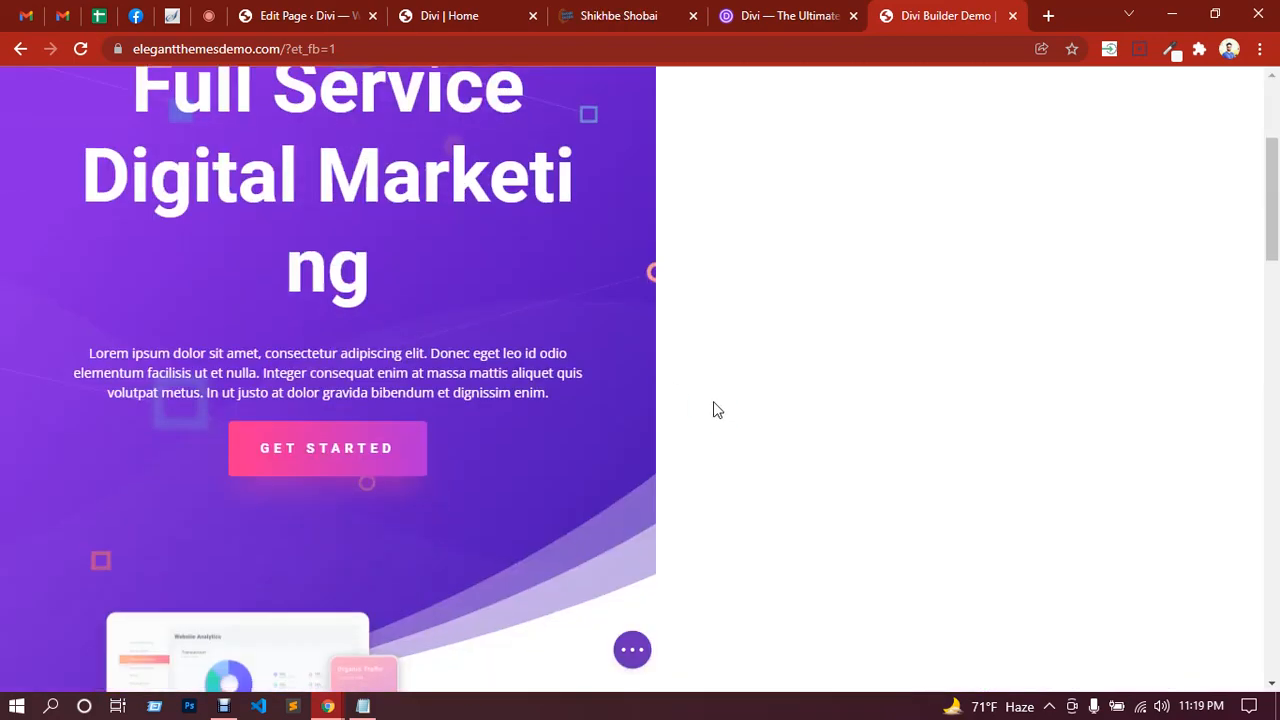
scroll(716, 410, down, 1)
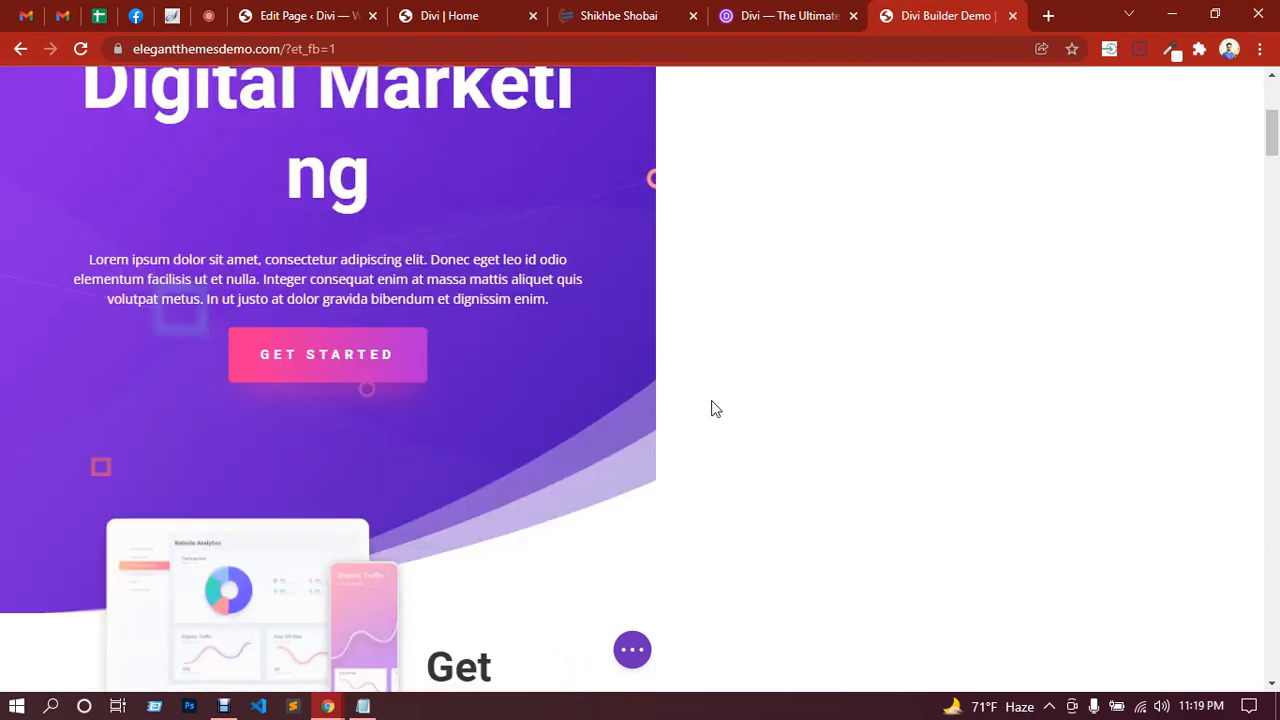
scroll(716, 409, down, 10)
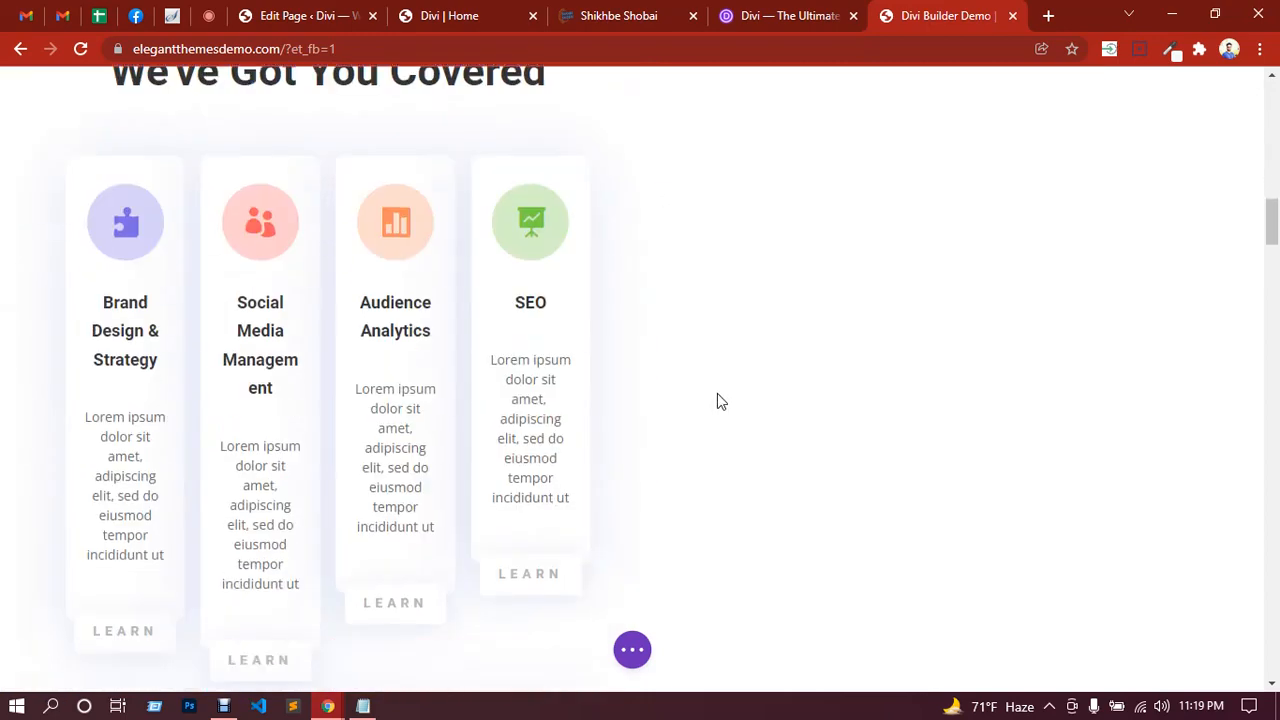
scroll(717, 395, down, 10)
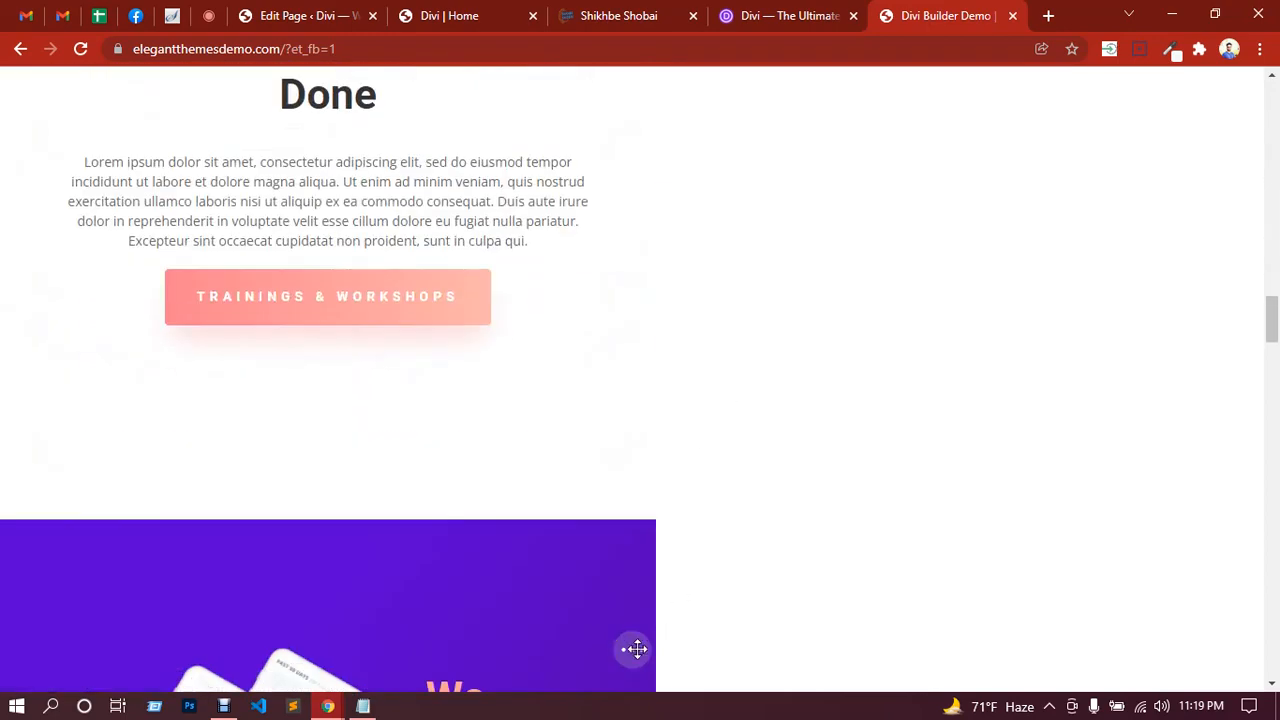
click(637, 649)
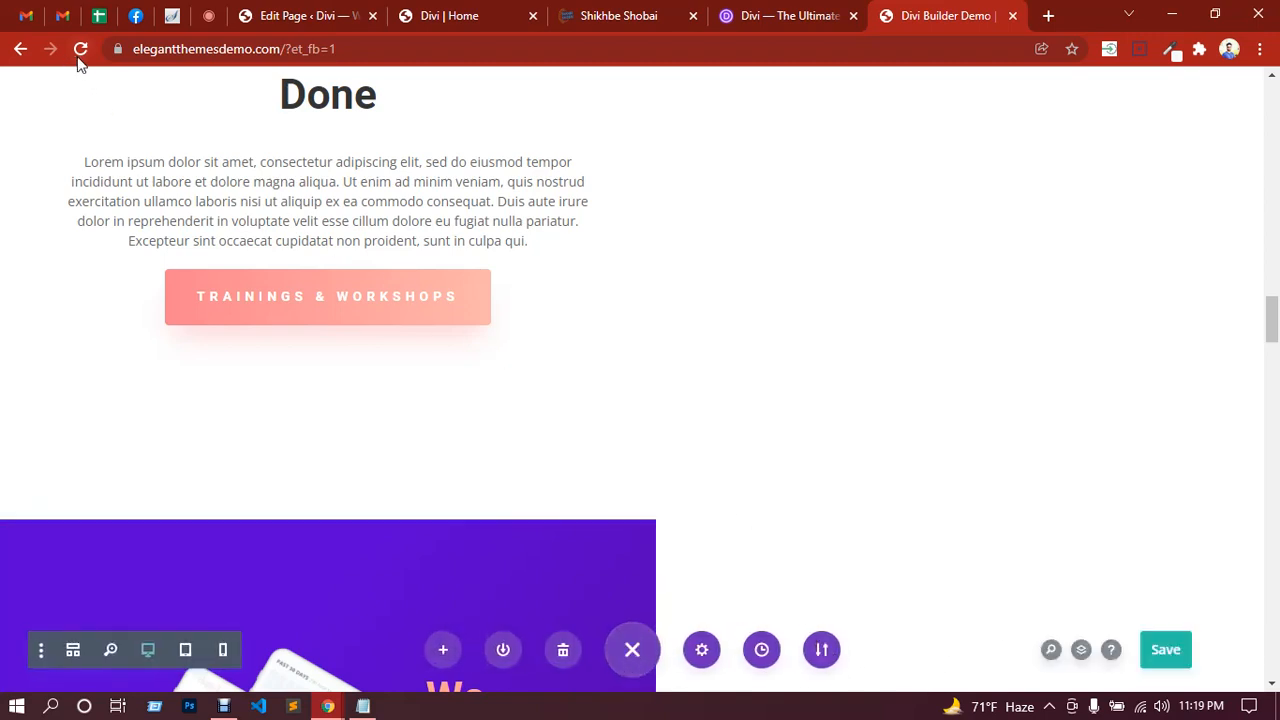
click(81, 56)
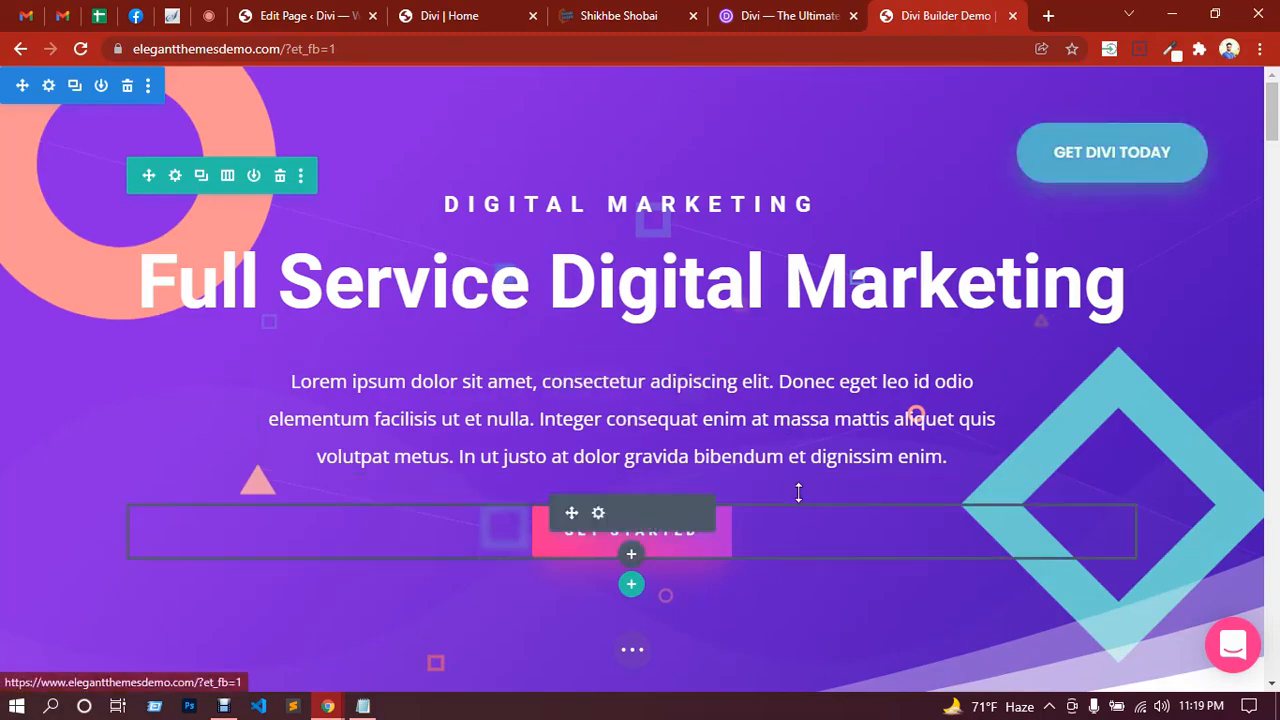
Step: Scroll to the 'Ready To Make a Real Change?' section and expand the purple page bar
scroll(797, 489, down, 6)
scroll(800, 485, down, 15)
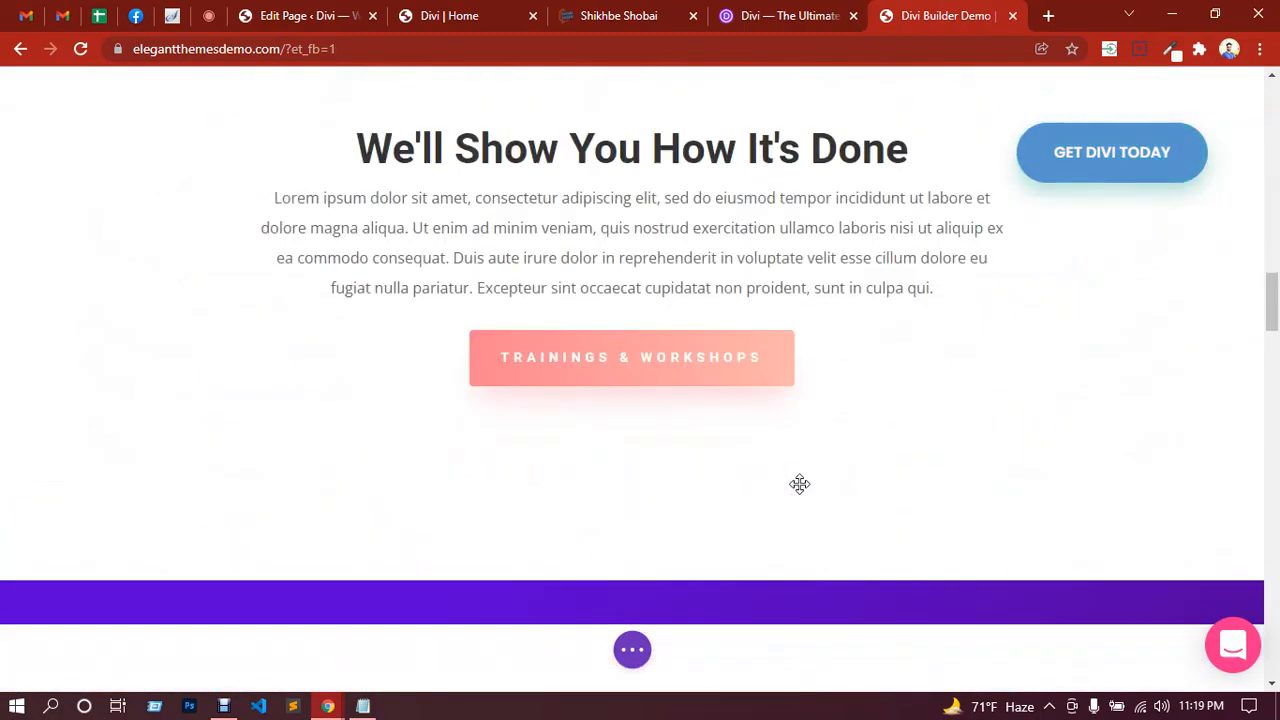
scroll(810, 468, down, 15)
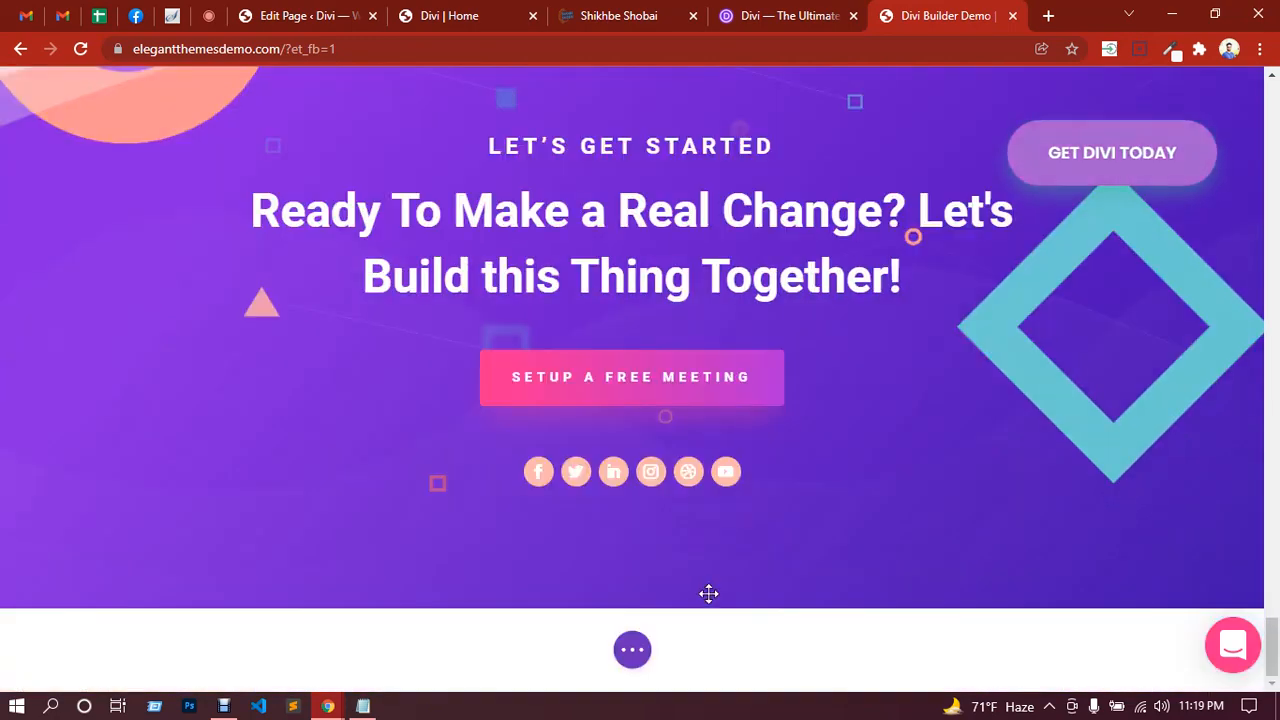
click(636, 651)
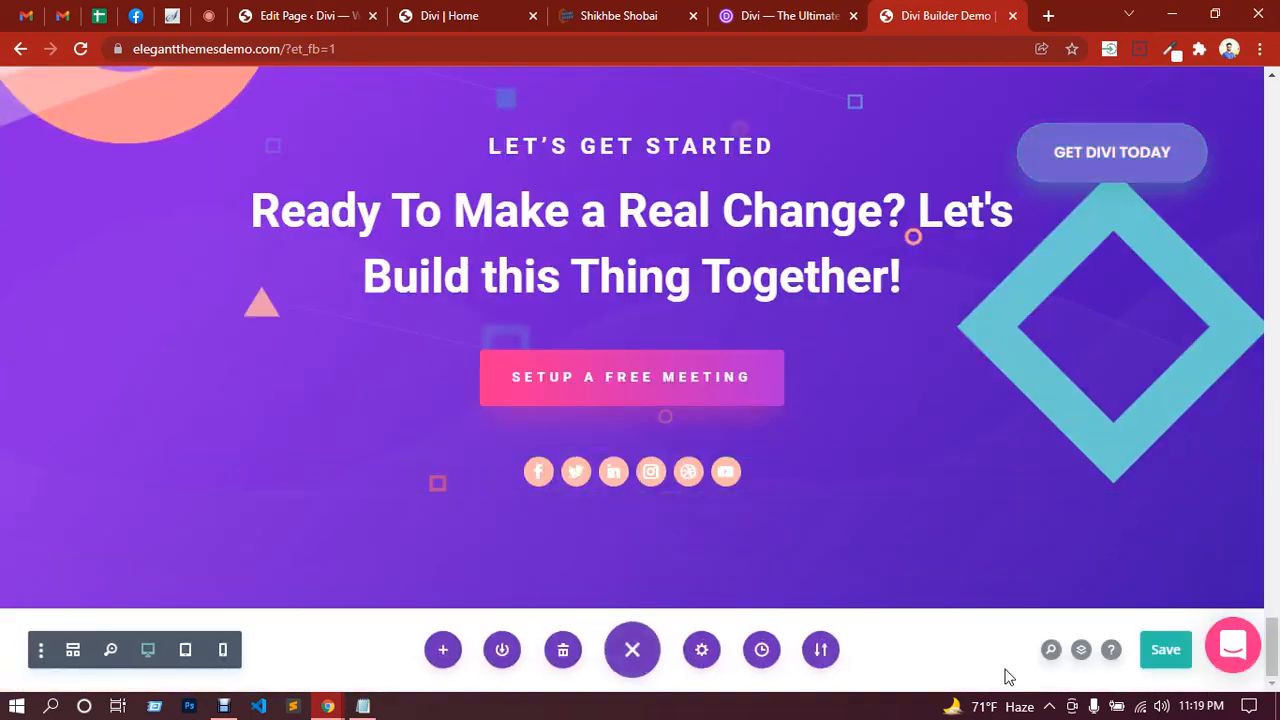
Step: Export the page layout from Portability under the file name 'tonoy'
click(822, 651)
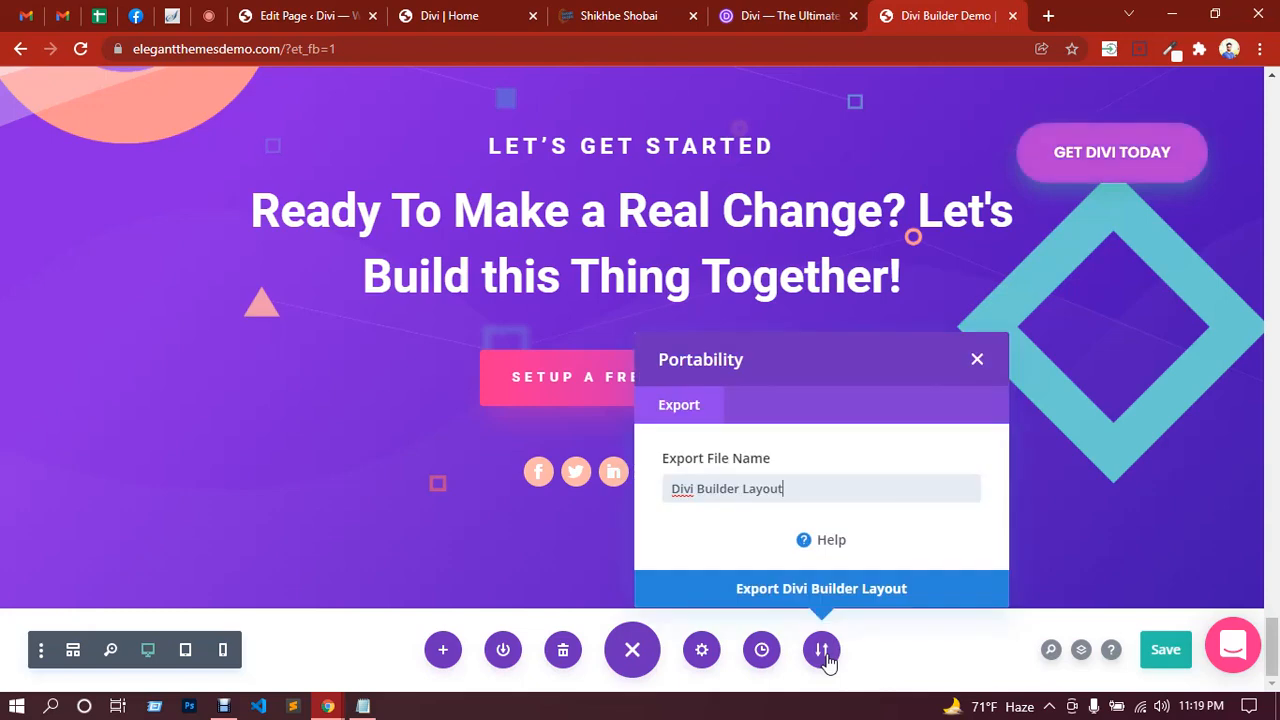
drag(810, 492, 623, 491)
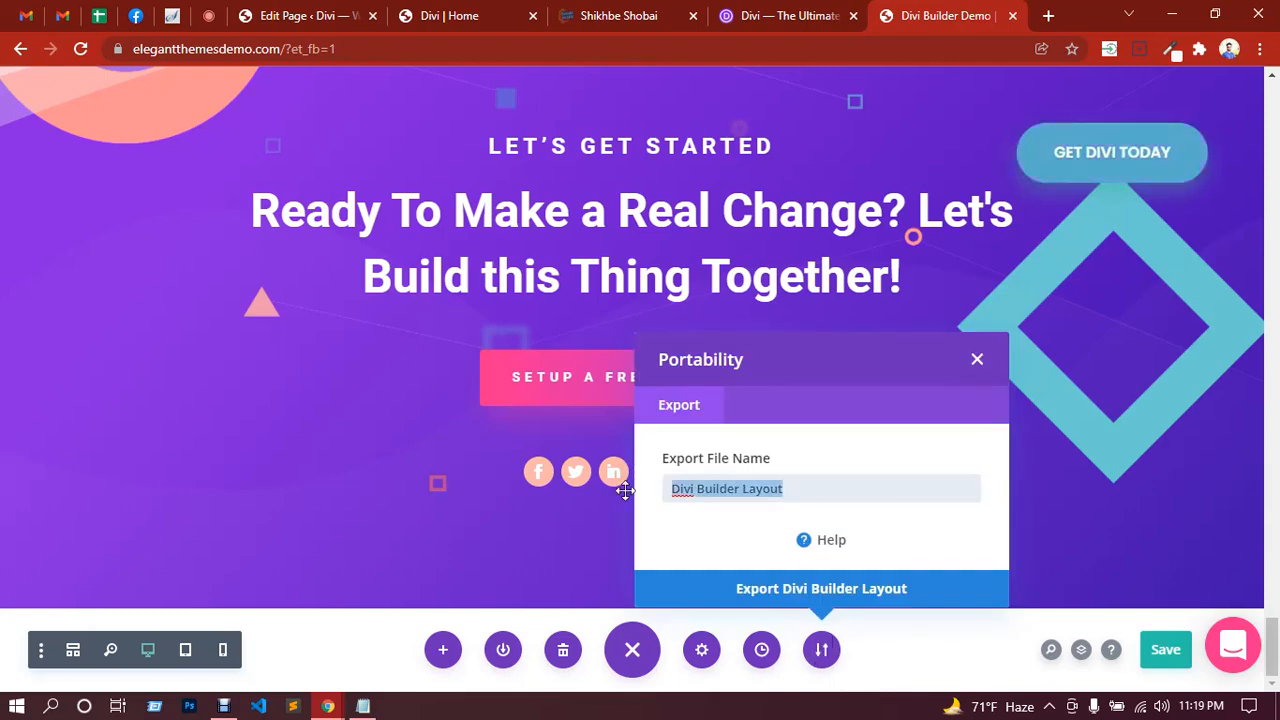
text(tonoy)
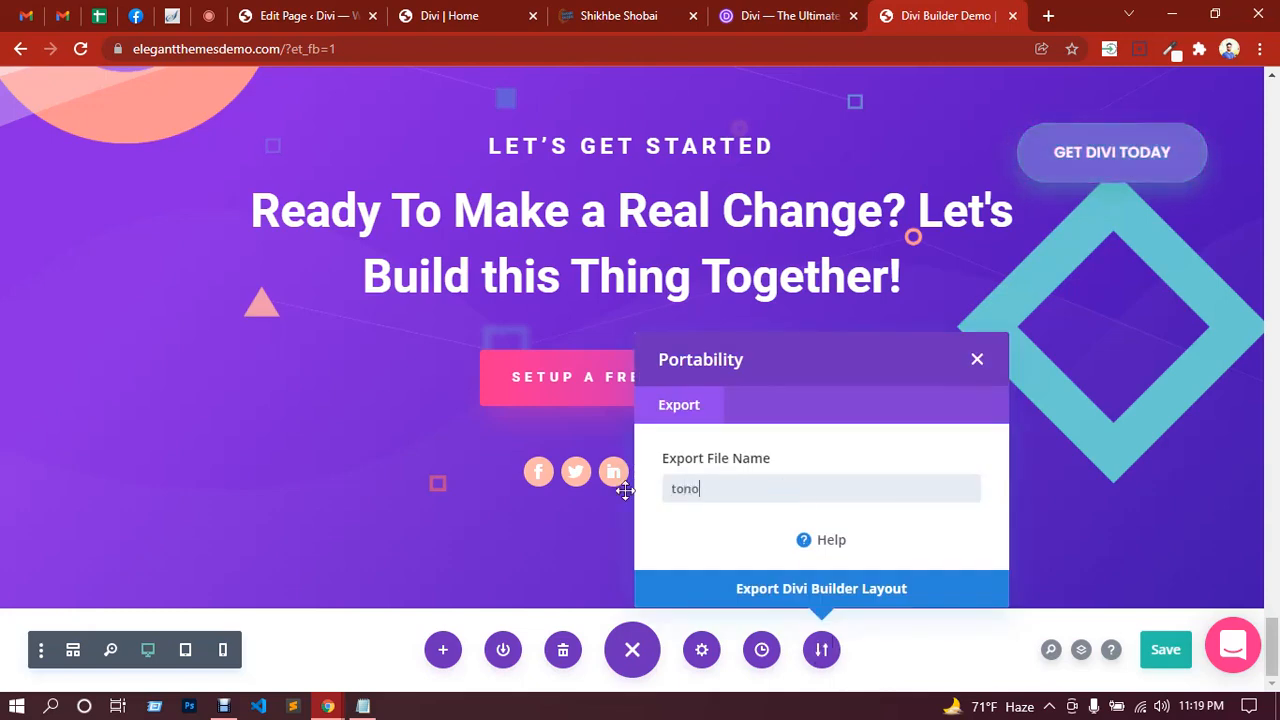
click(818, 592)
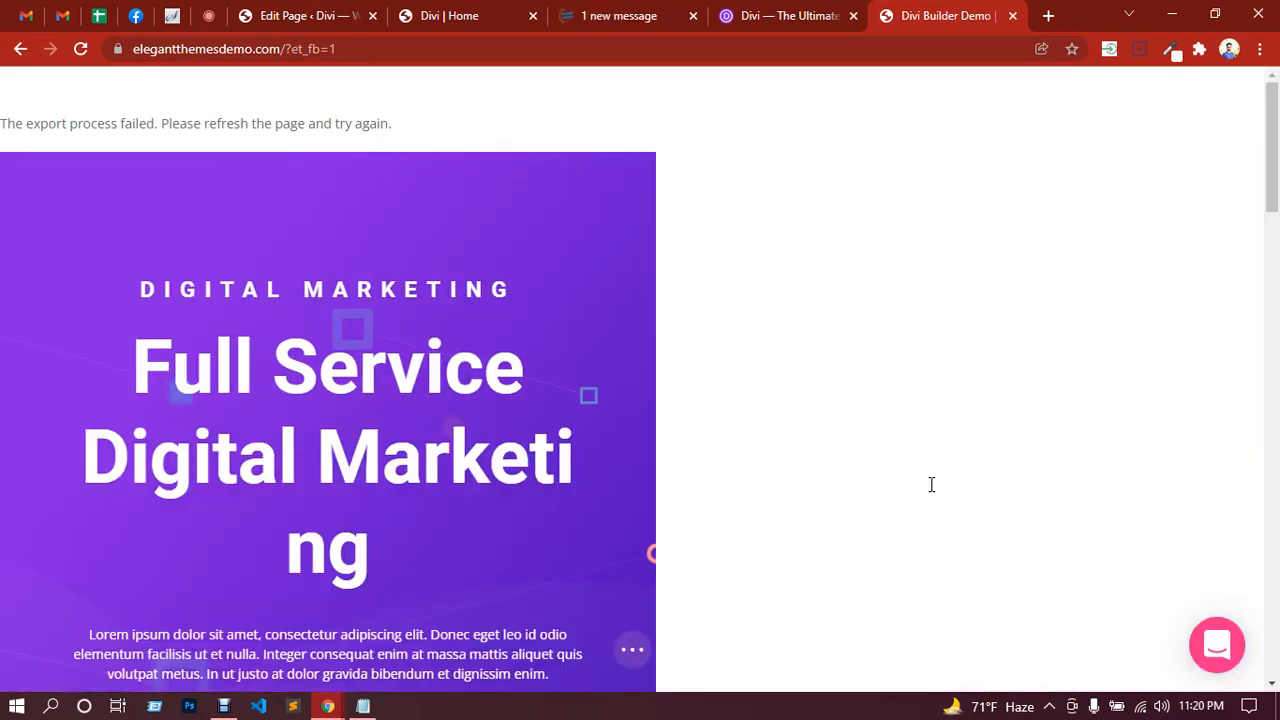
Step: Review and close Page Settings, reopen the Portability export options, then minimise the browser
click(632, 652)
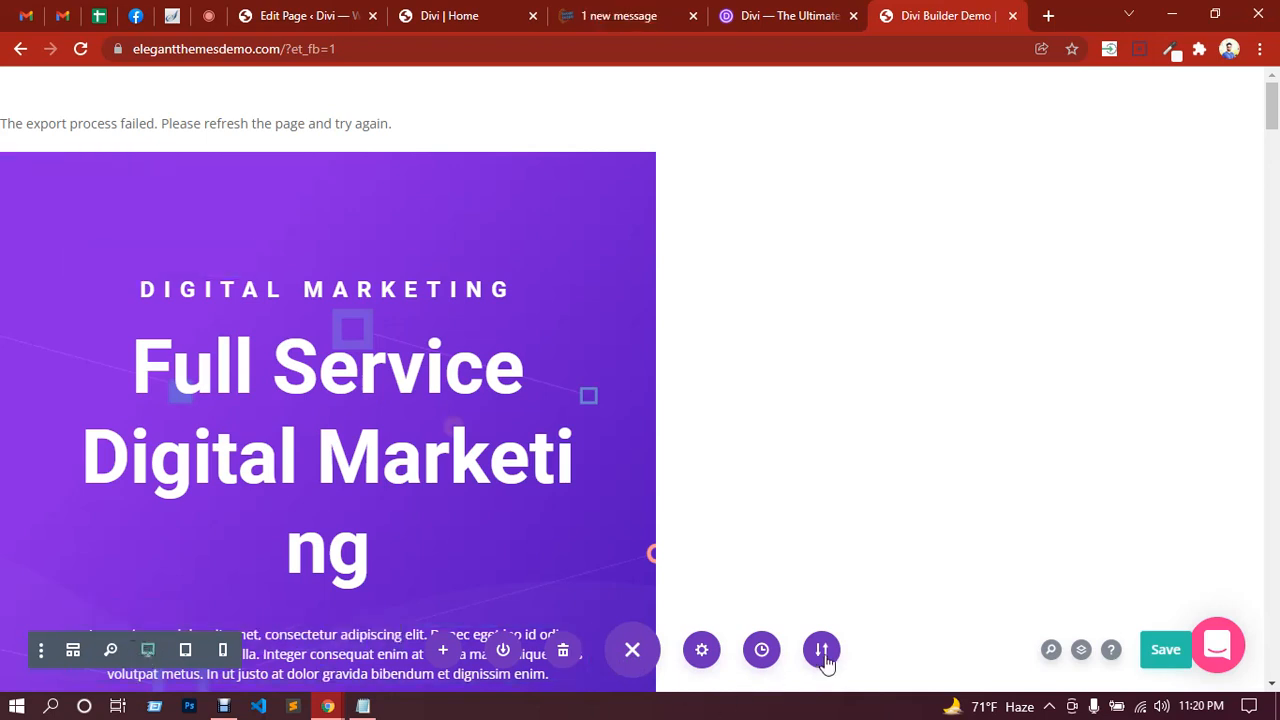
click(701, 652)
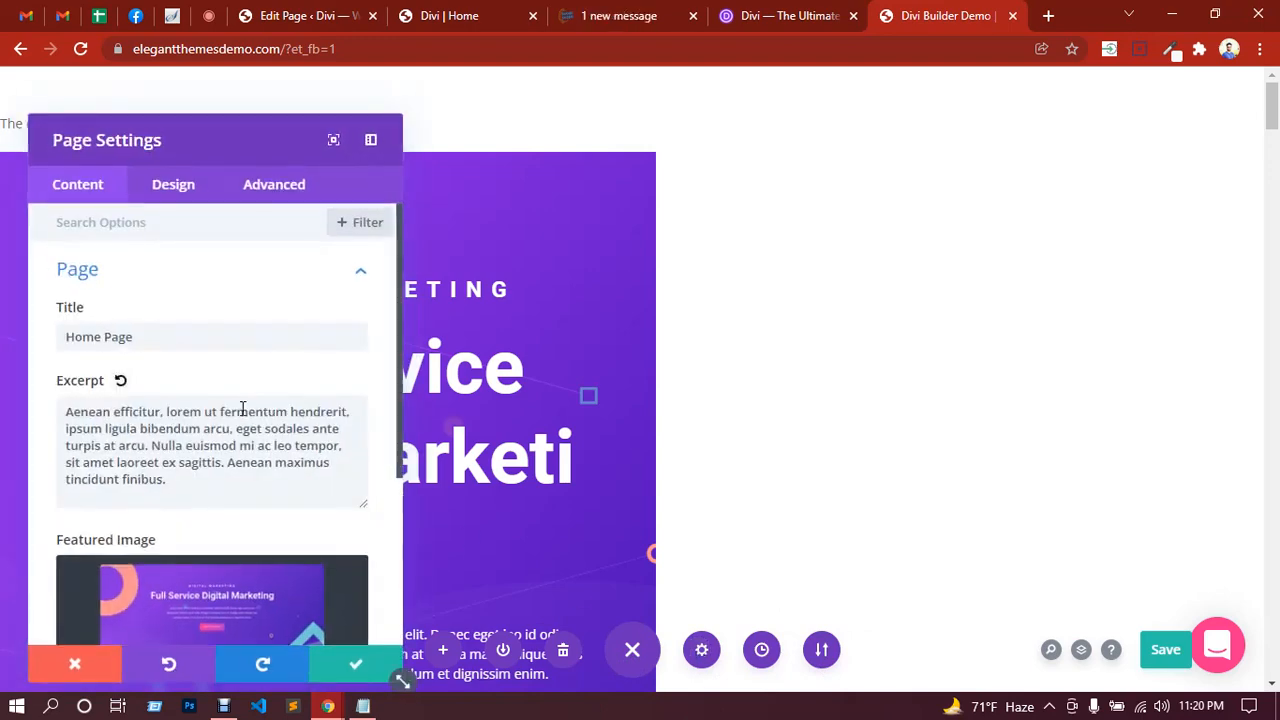
scroll(237, 397, down, 3)
scroll(240, 405, up, 3)
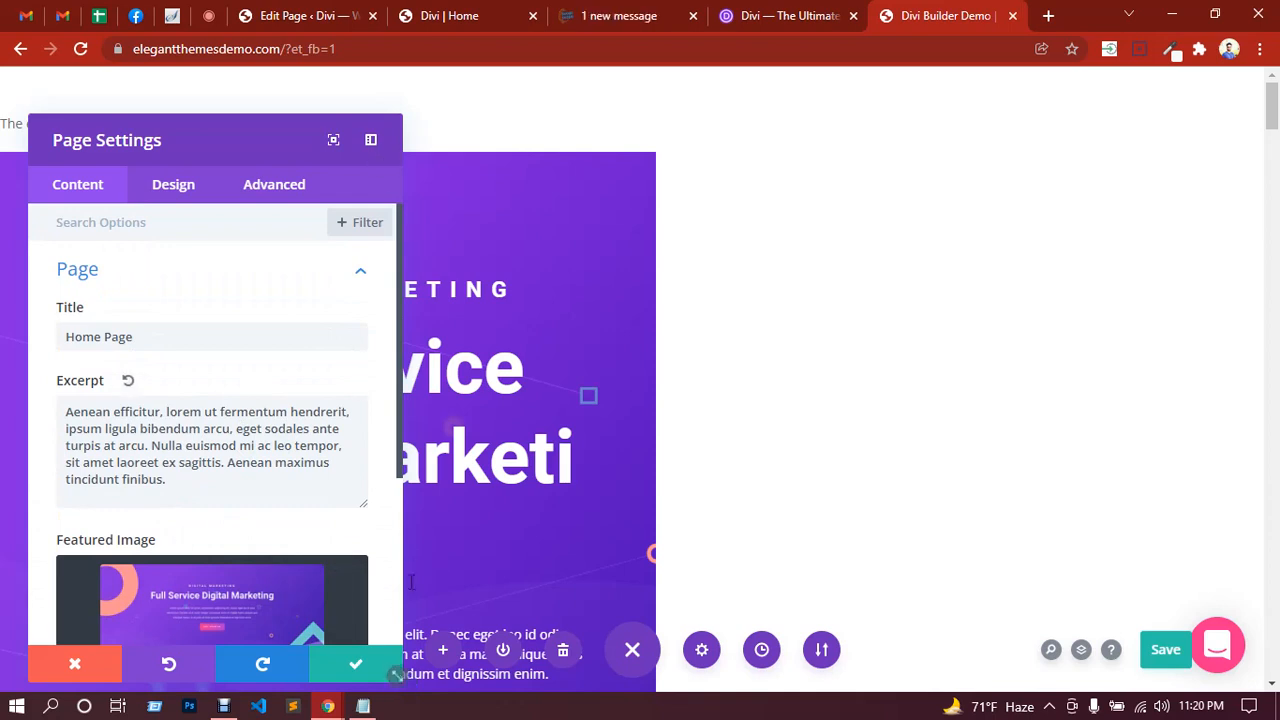
click(356, 664)
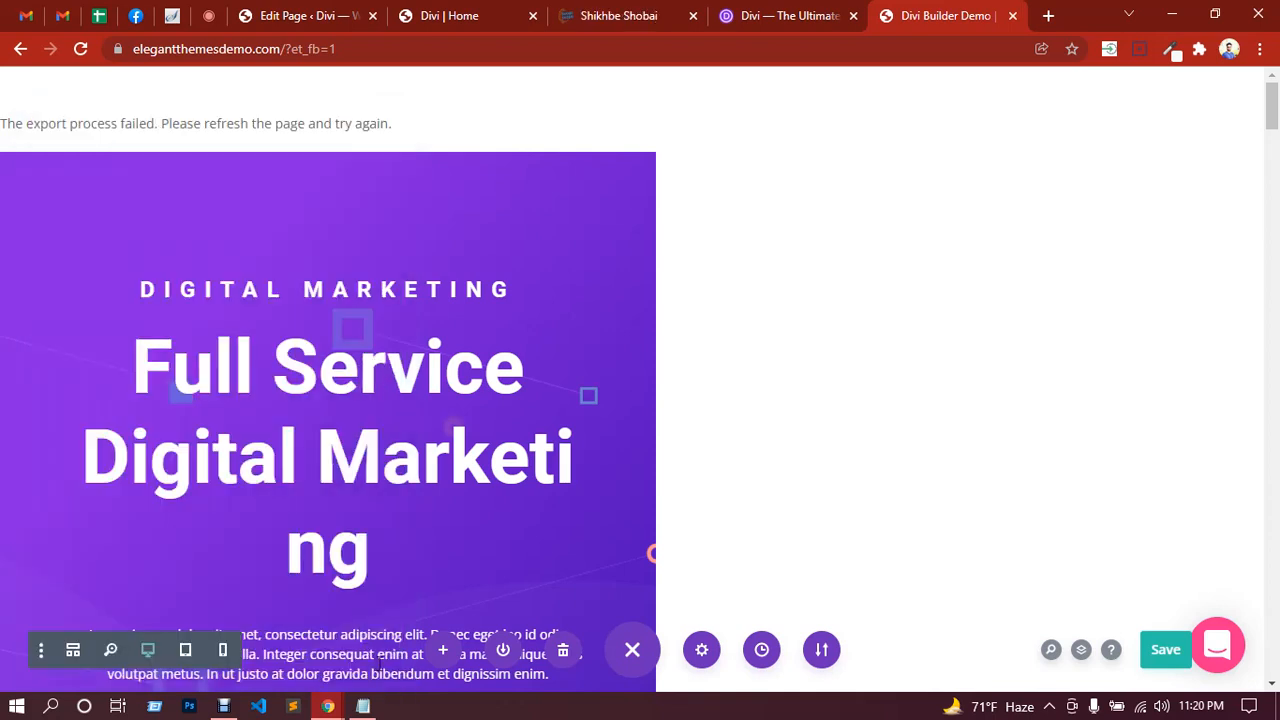
click(820, 651)
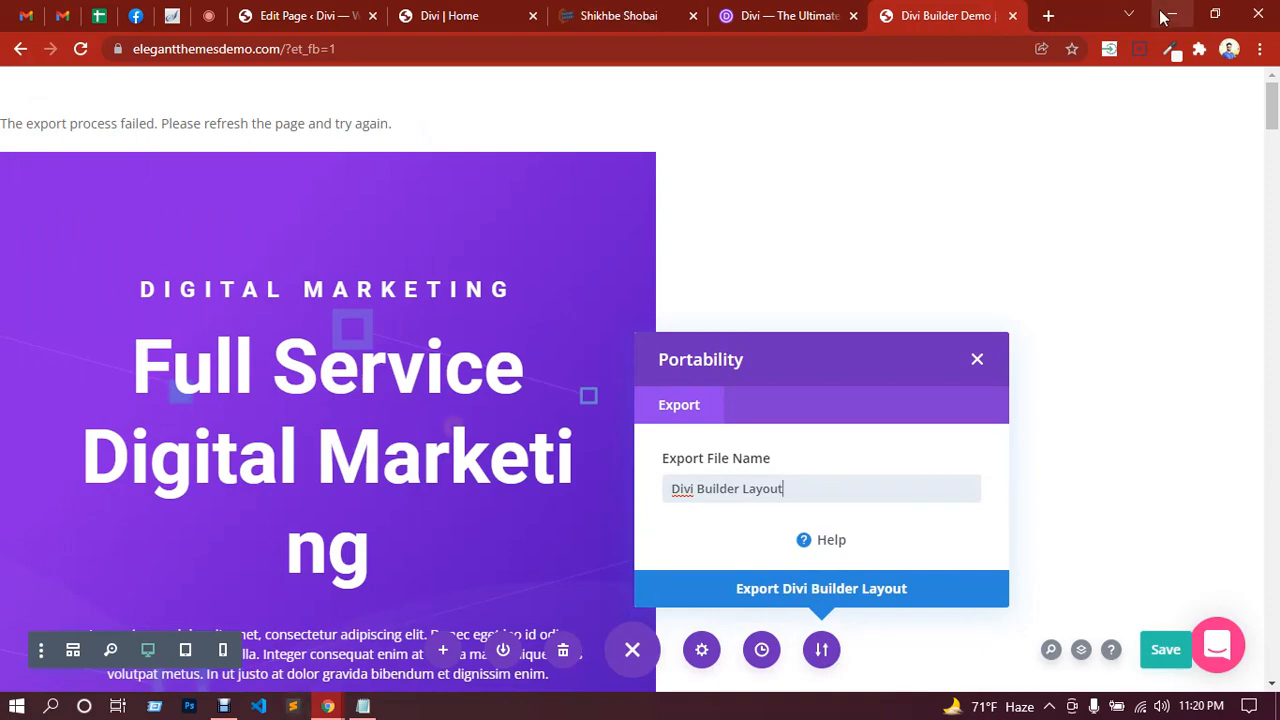
click(1170, 15)
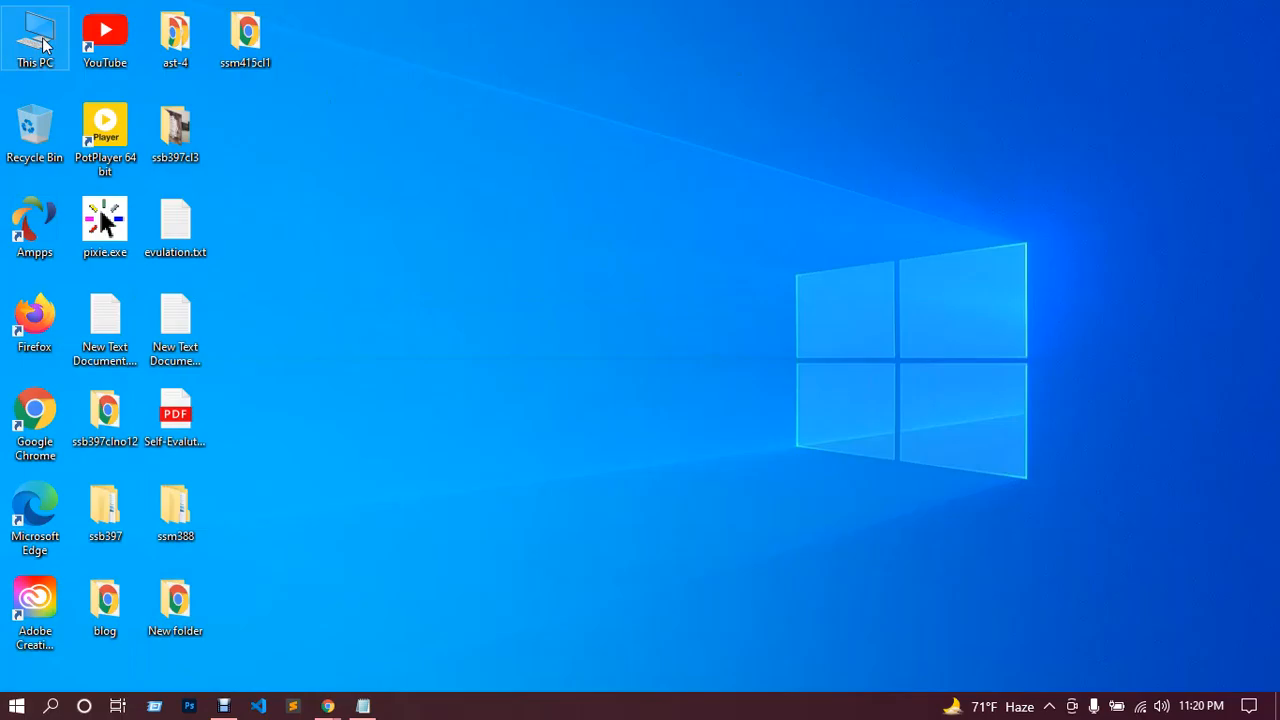
Step: Check the Downloads folder via This PC, then return to the Divi Builder Demo window
double_click(42, 44)
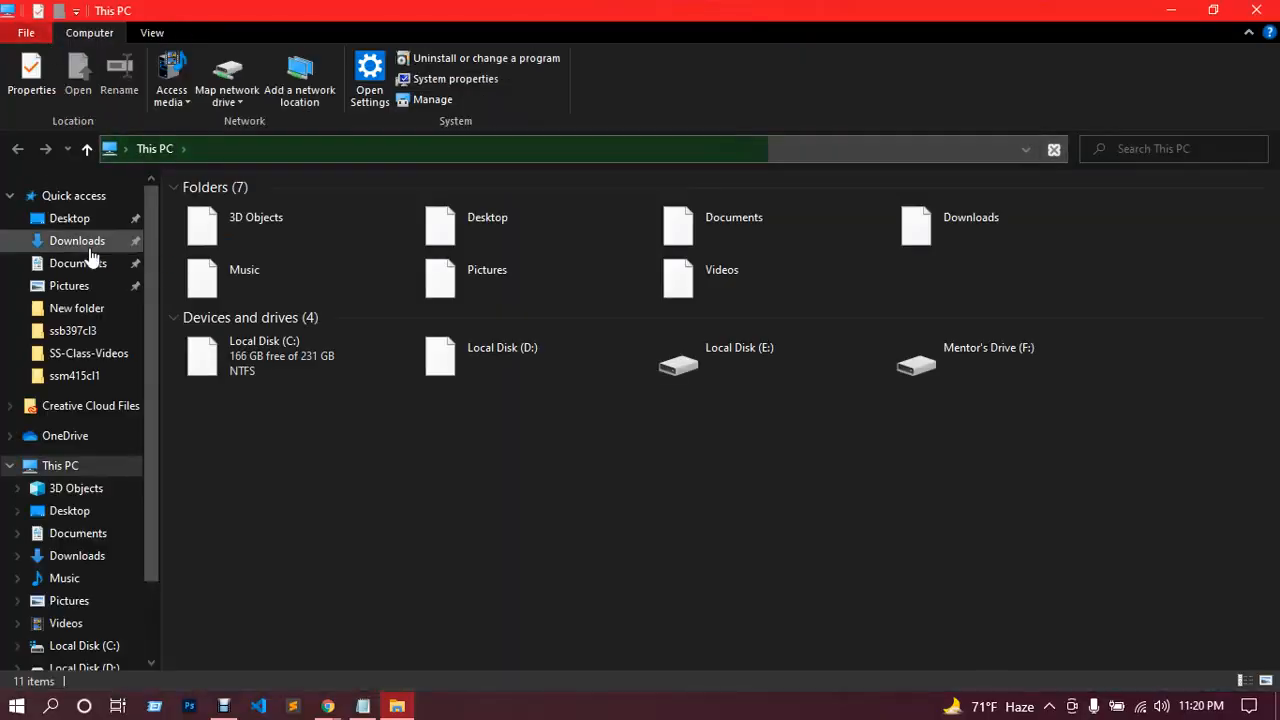
click(89, 252)
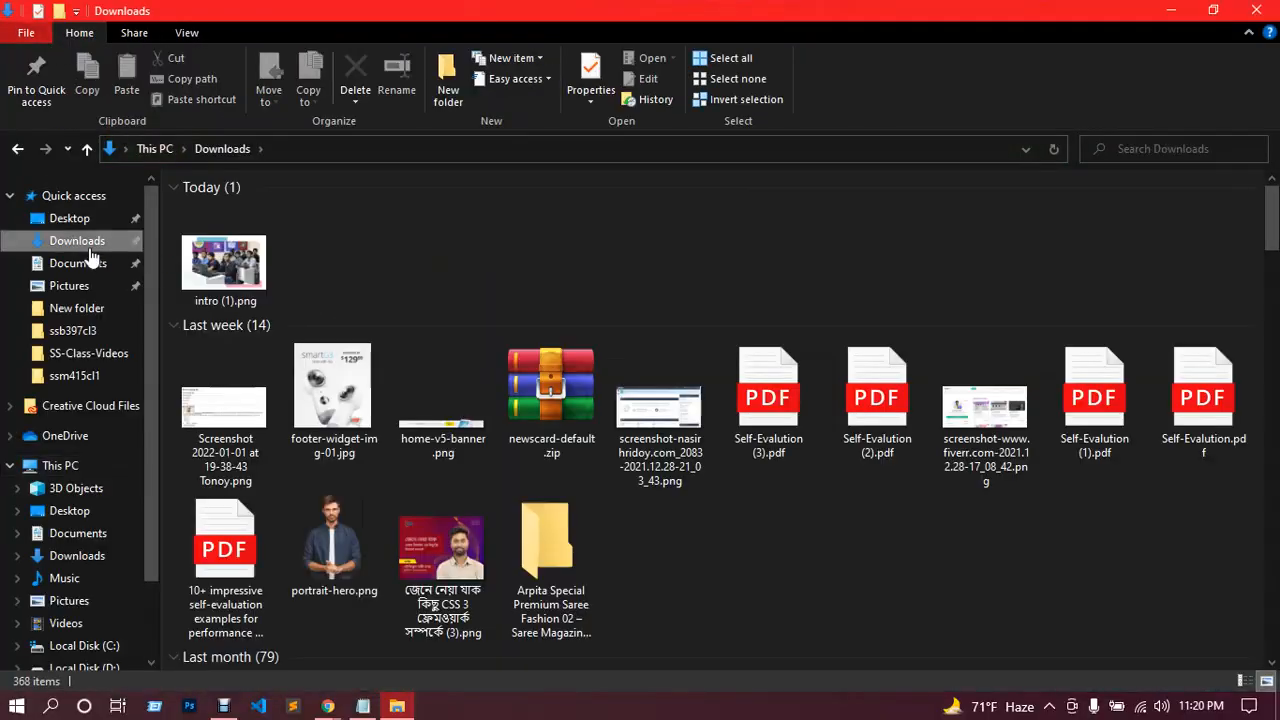
click(1171, 10)
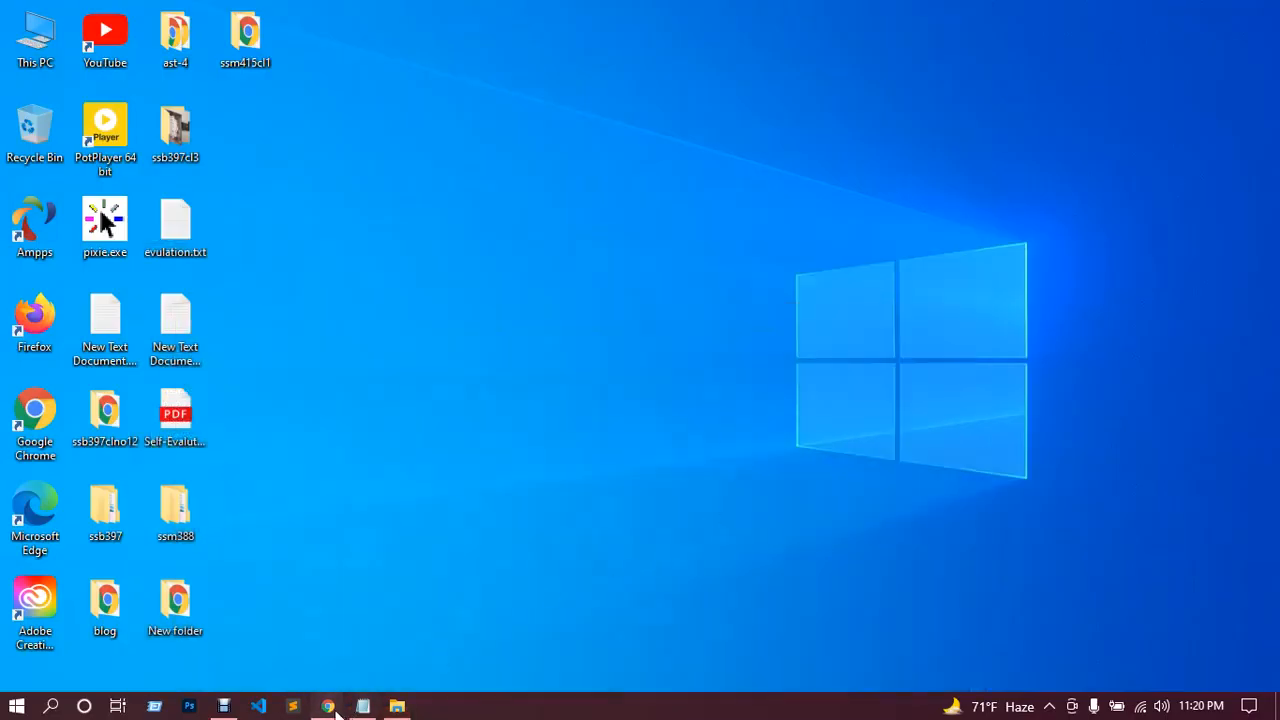
mouse_move(328, 706)
click(280, 650)
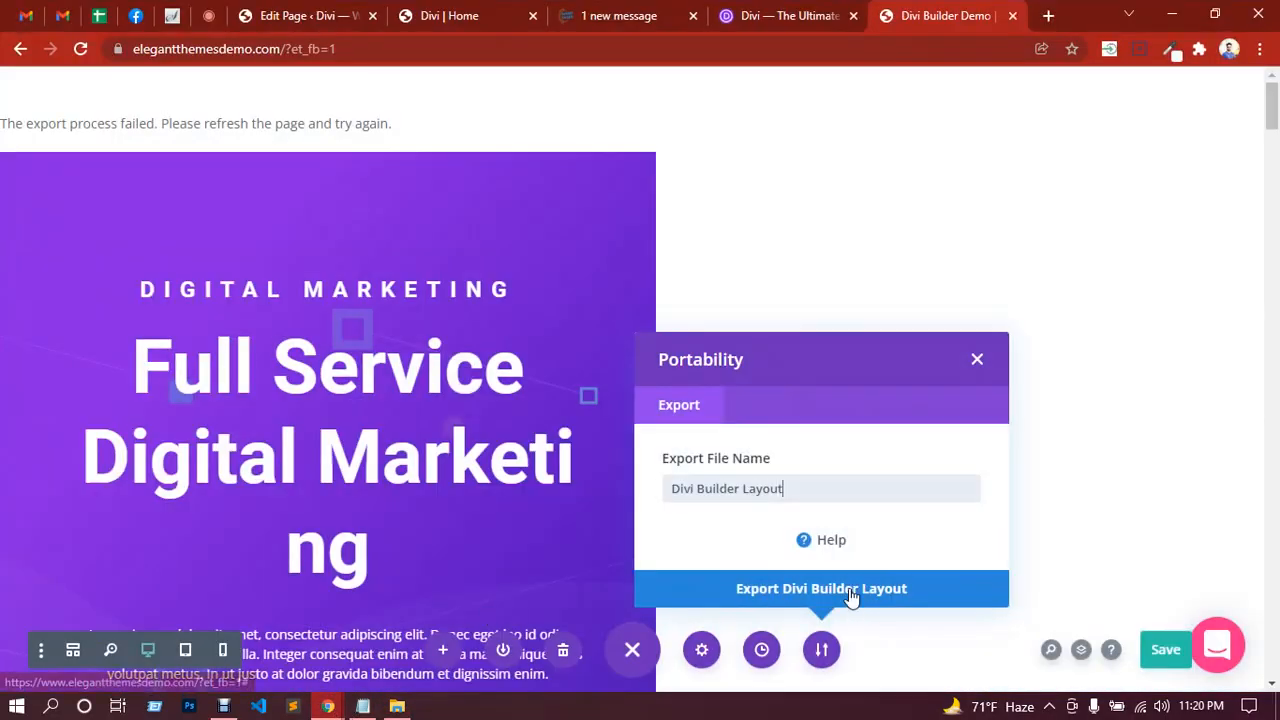
Step: Export as 'Divi Builder Layout', close the dialog stalled at 99%, and reload the page
click(851, 594)
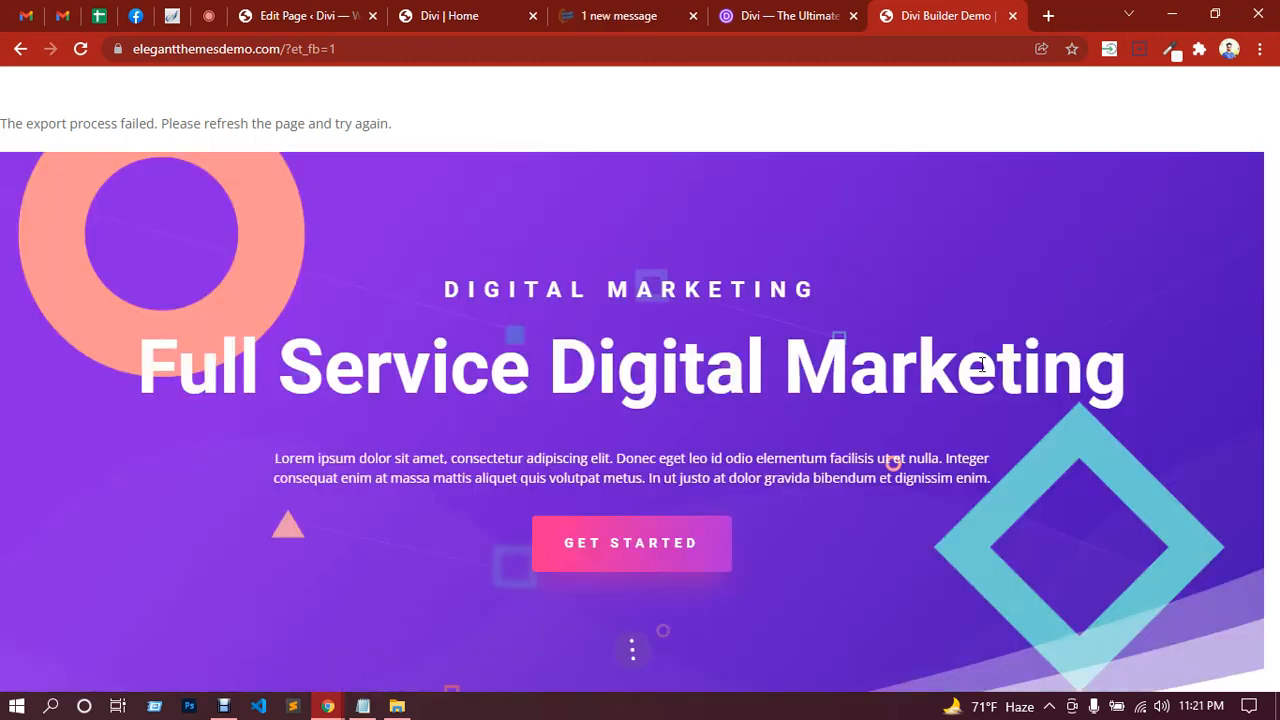
click(980, 357)
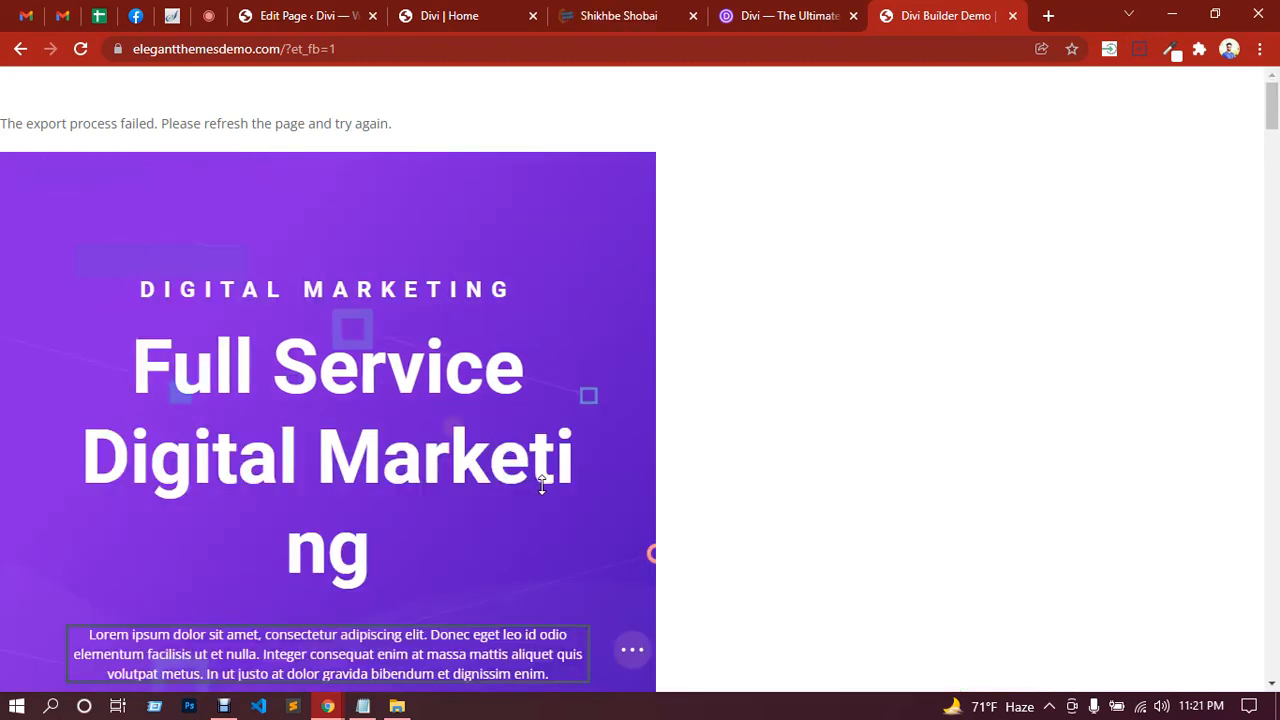
click(84, 57)
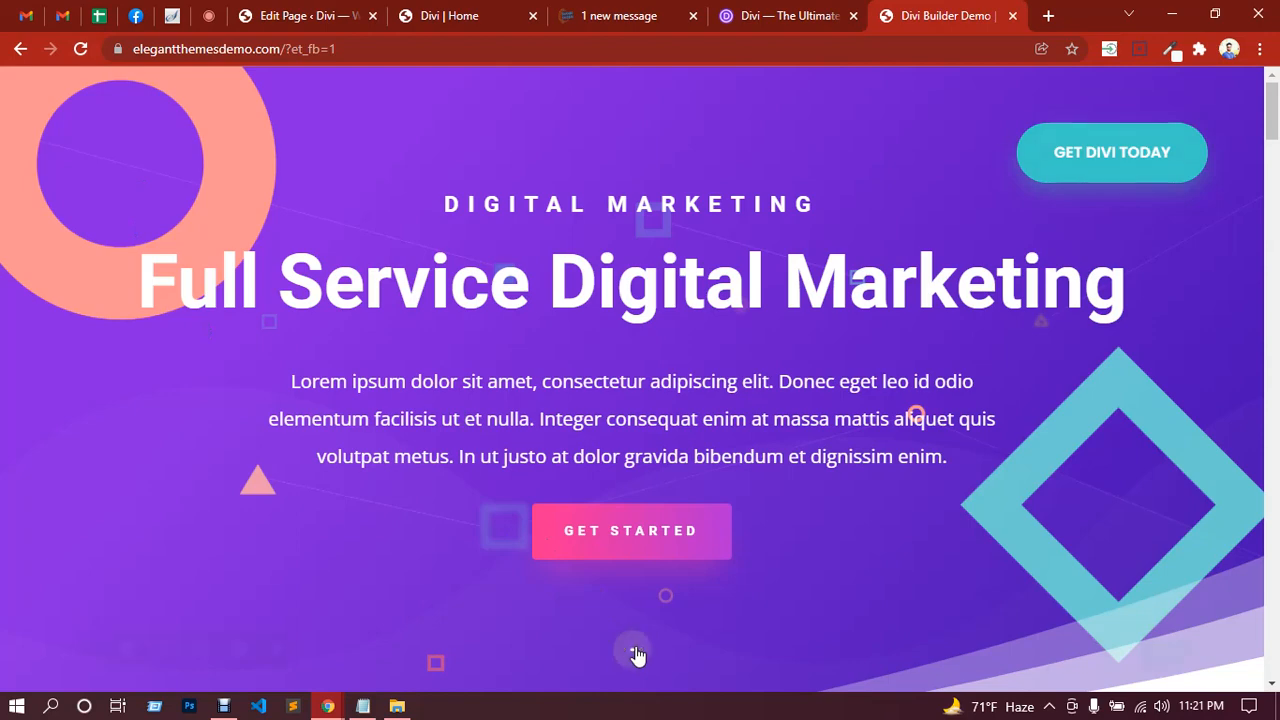
Step: Export the layout from the page bar's Portability options under the default 'Divi Builder Layout' name
scroll(860, 486, down, 4)
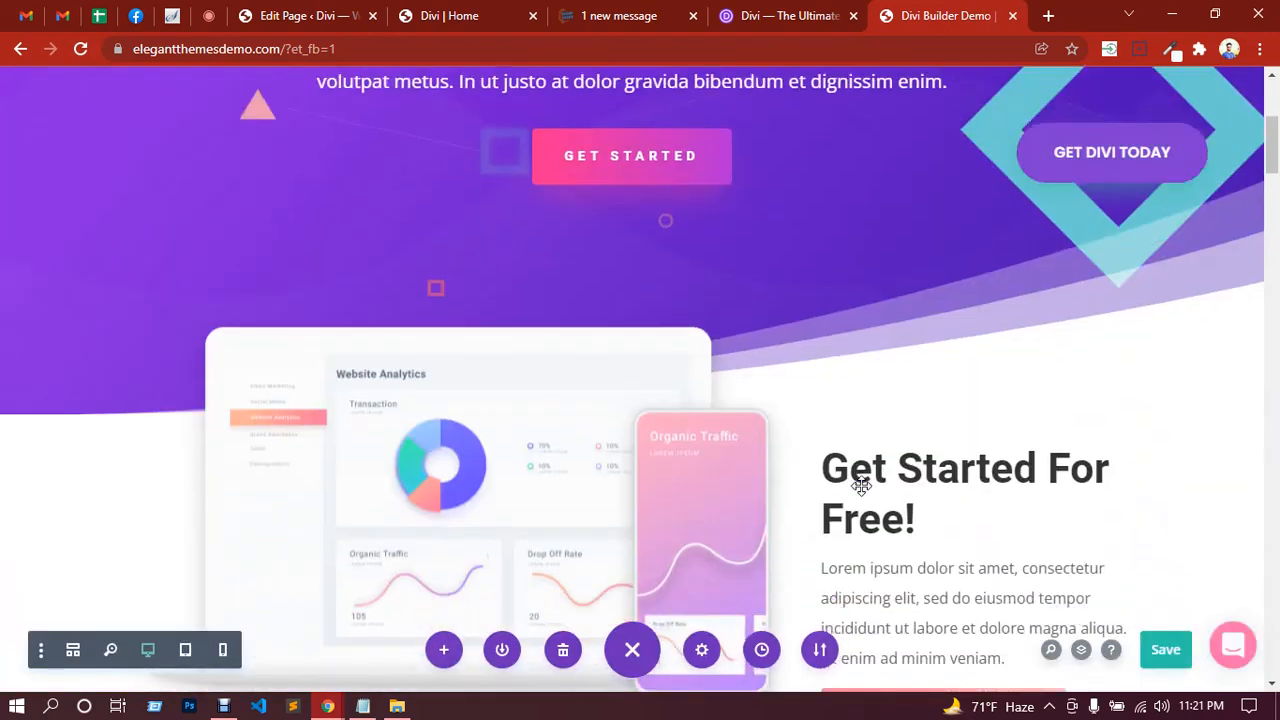
scroll(730, 488, down, 2)
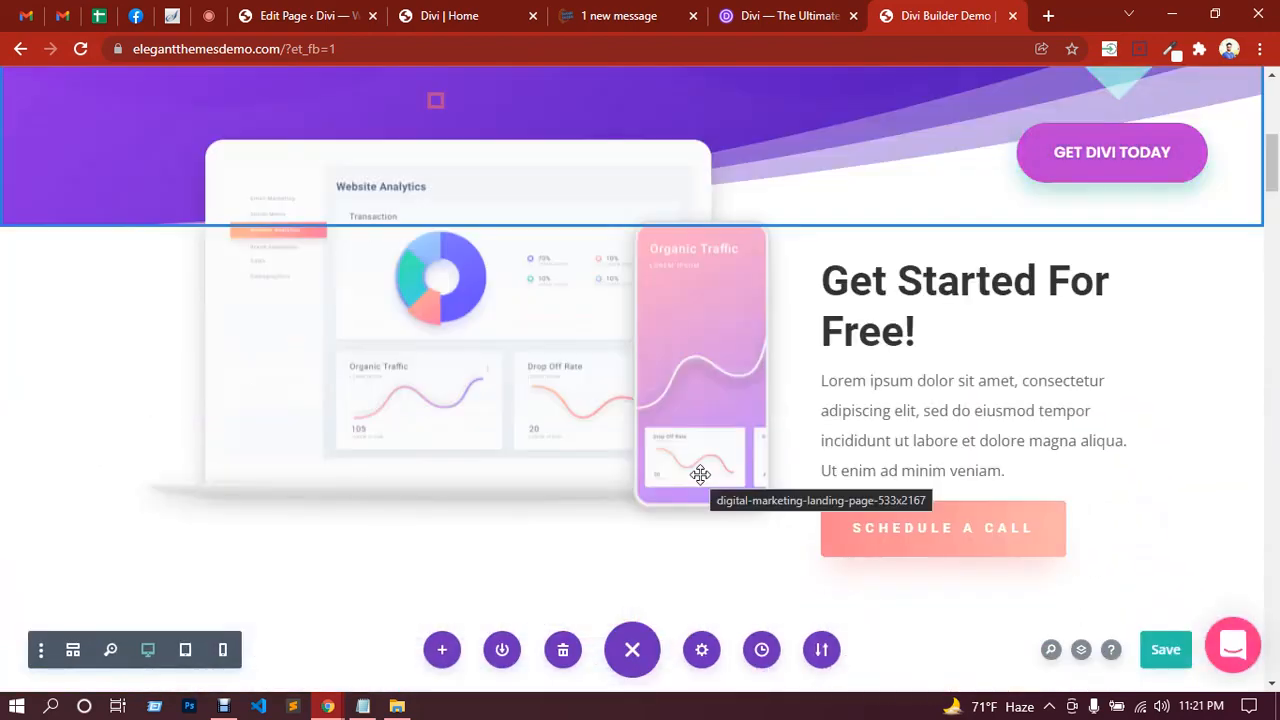
scroll(700, 474, up, 6)
scroll(700, 472, down, 6)
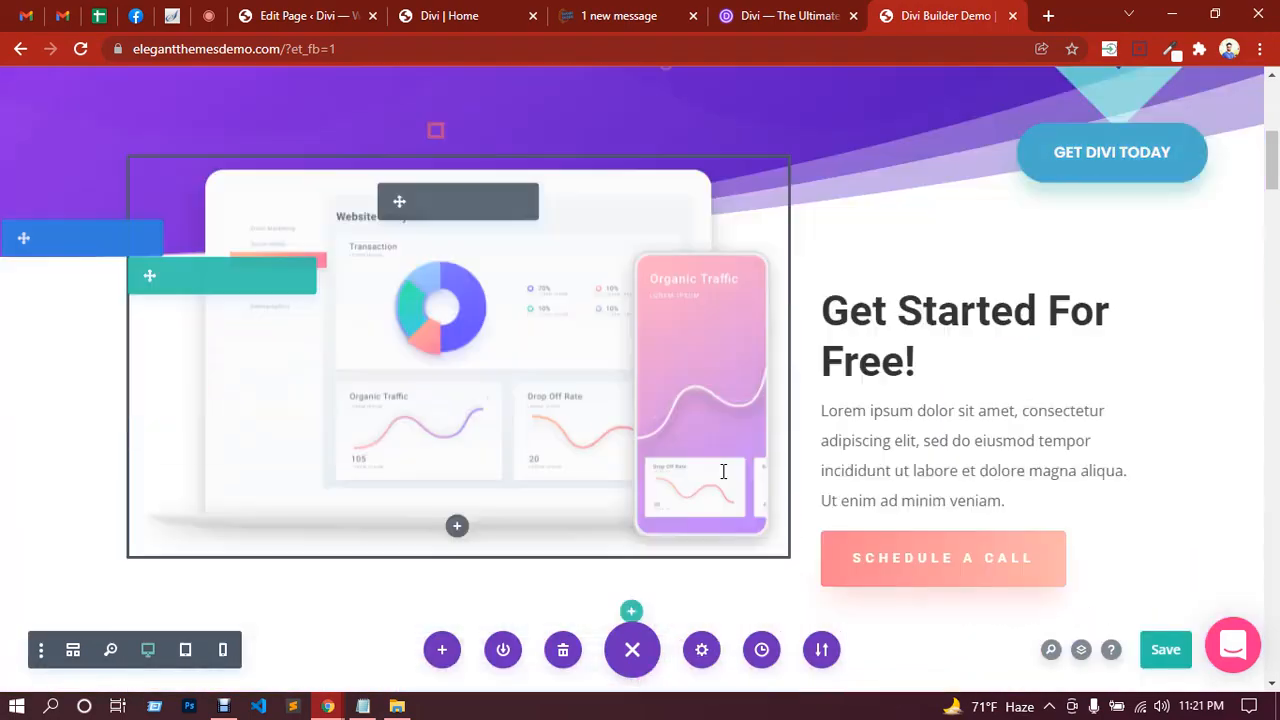
scroll(723, 471, down, 1)
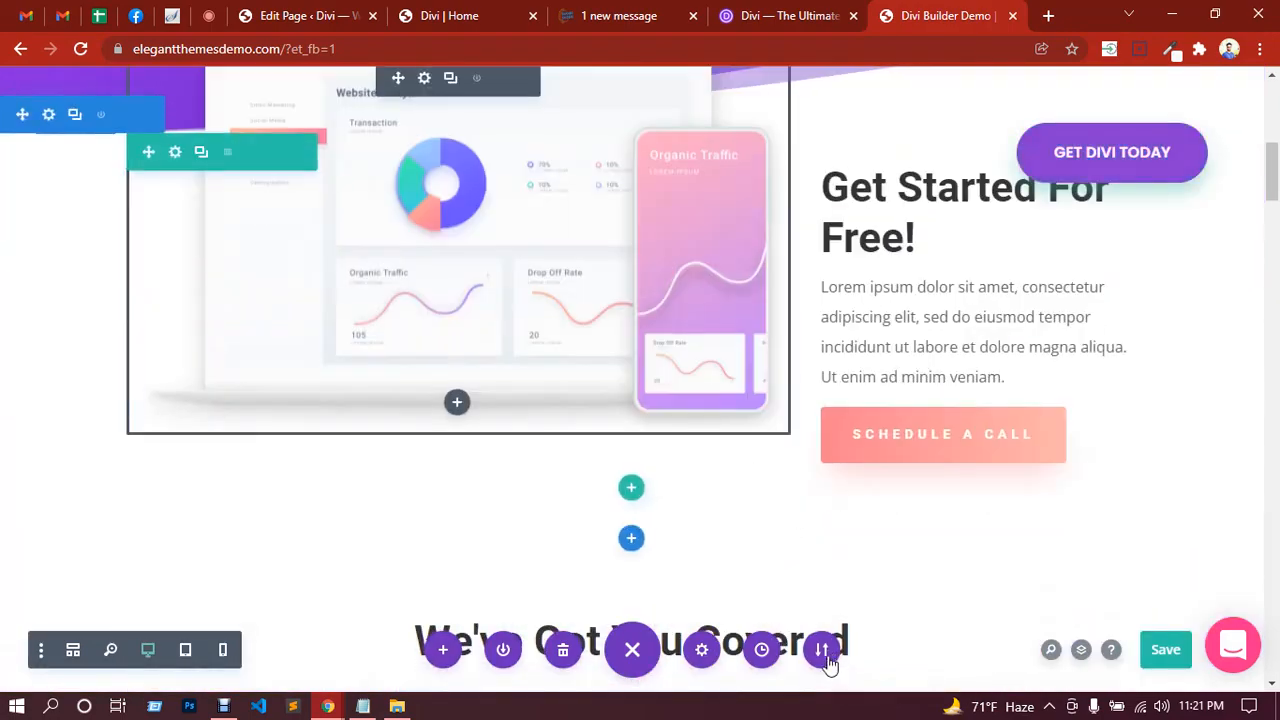
click(826, 658)
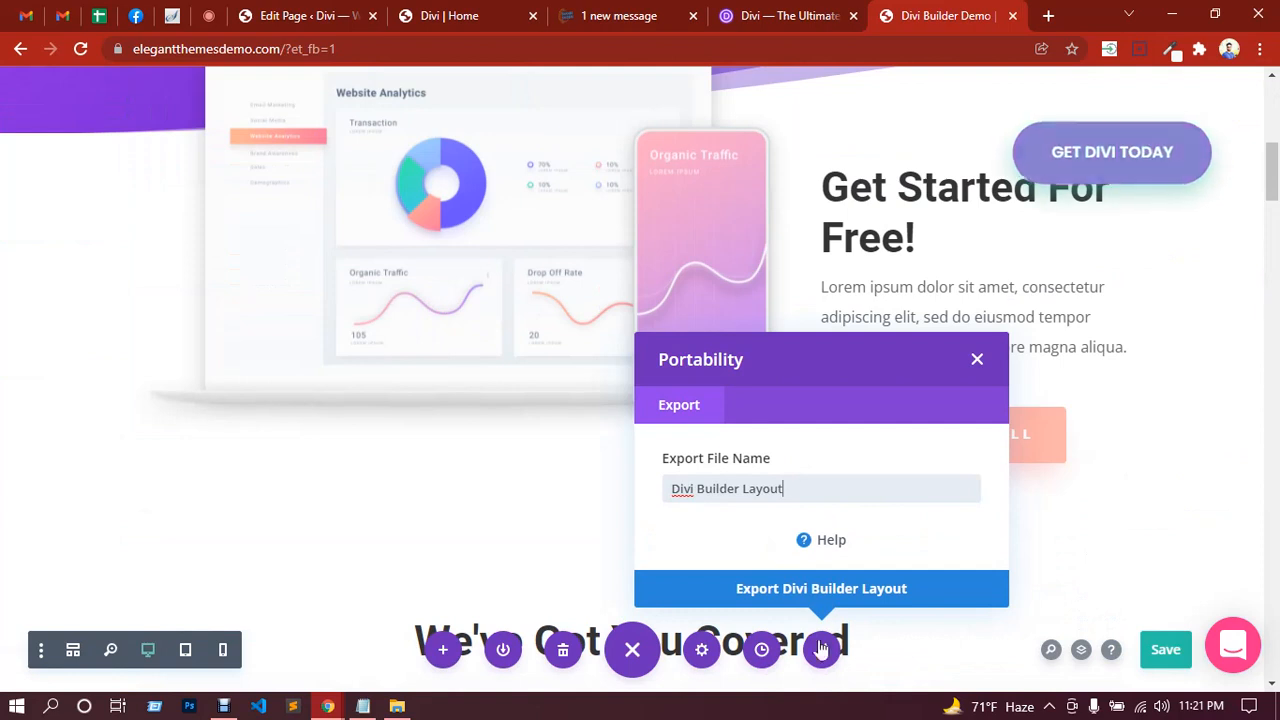
click(830, 594)
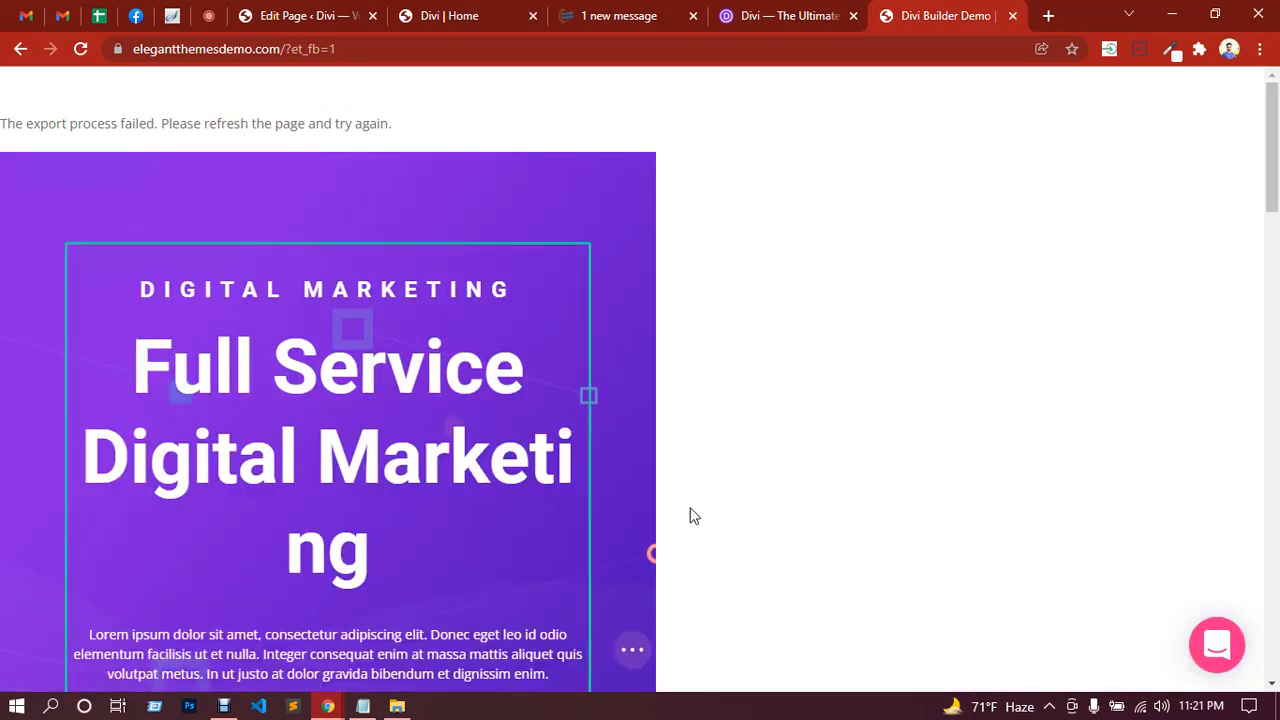
Step: Review and close the Builder Settings, then reload the demo page to clear the export error
click(635, 654)
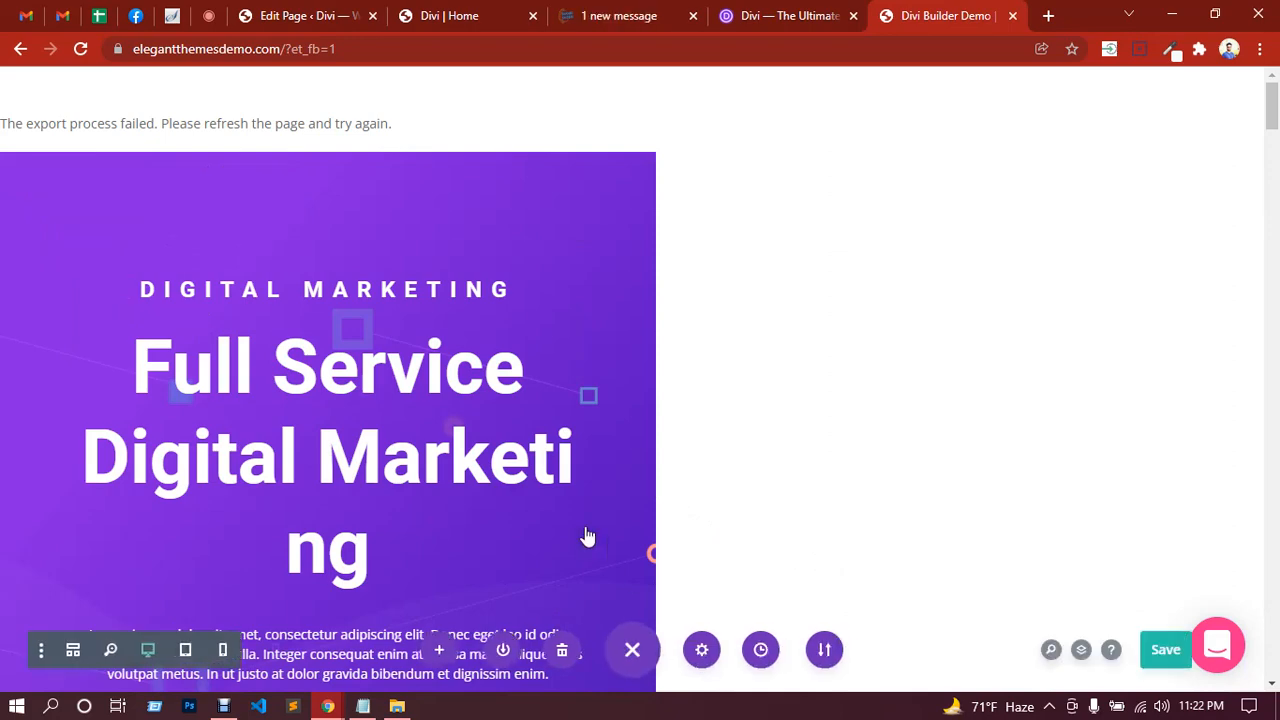
scroll(446, 409, down, 5)
scroll(446, 409, up, 5)
scroll(446, 409, down, 9)
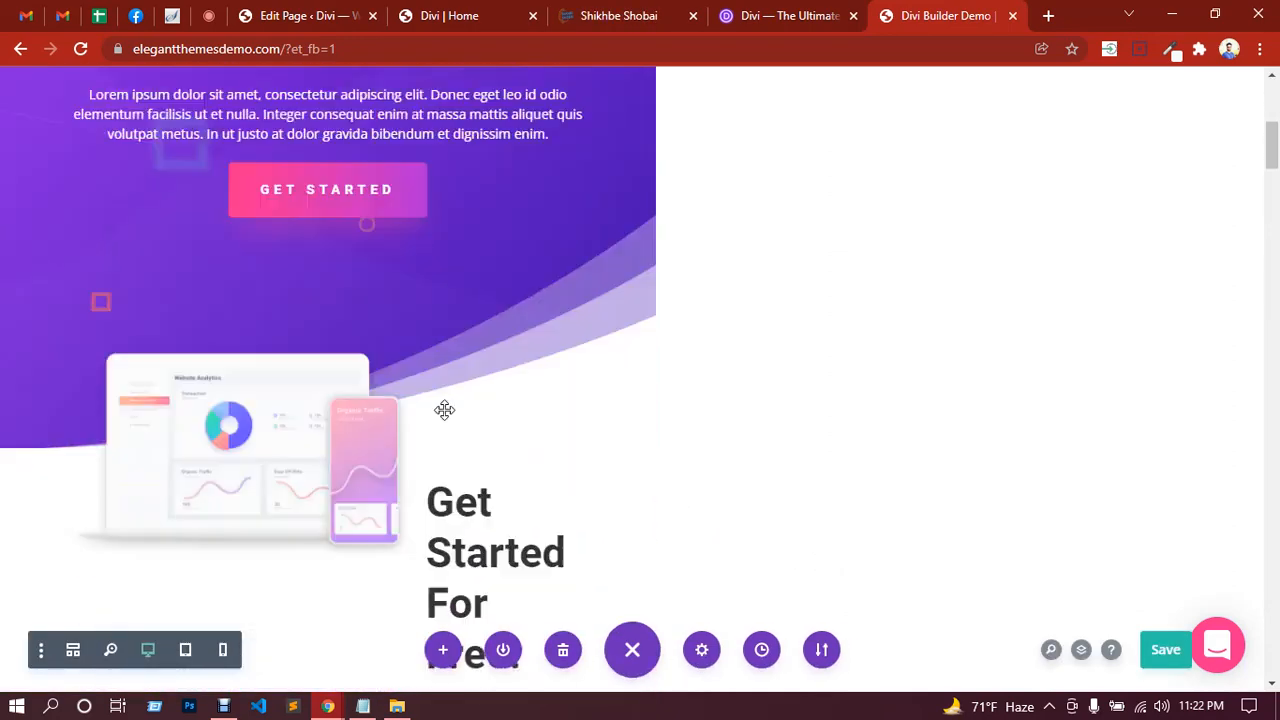
scroll(444, 410, down, 5)
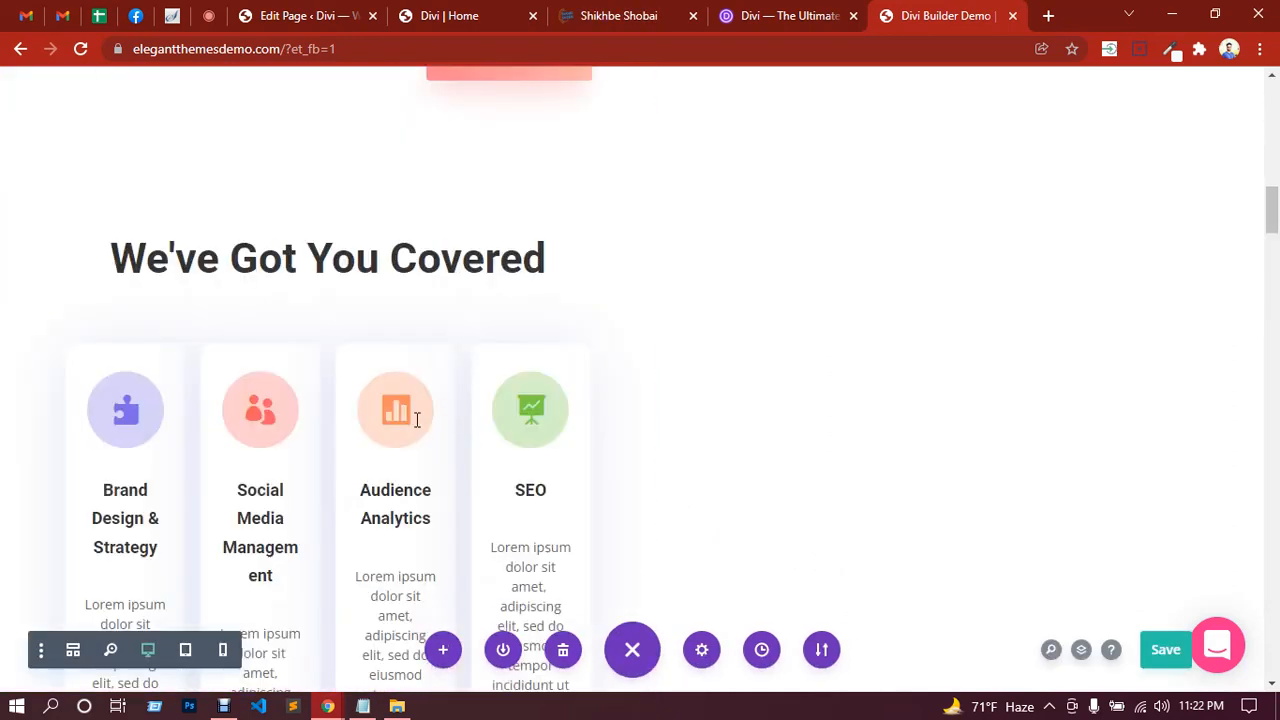
click(42, 651)
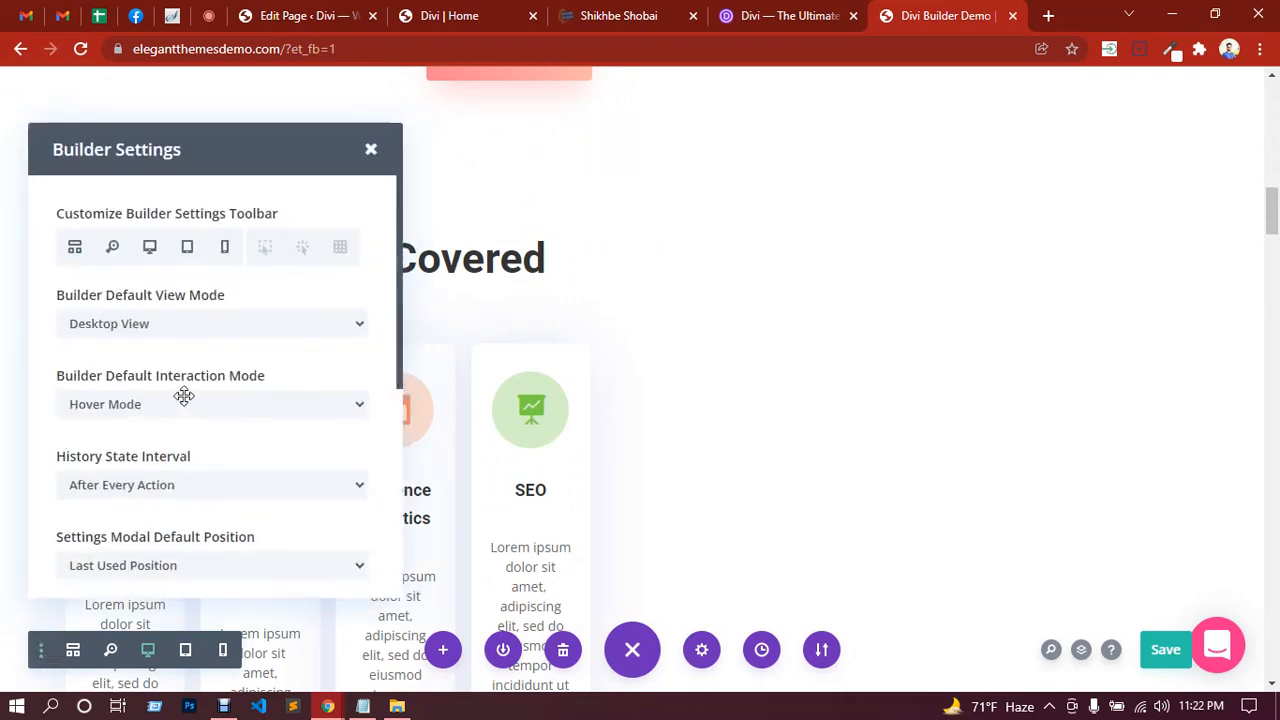
scroll(190, 405, down, 2)
scroll(200, 414, down, 2)
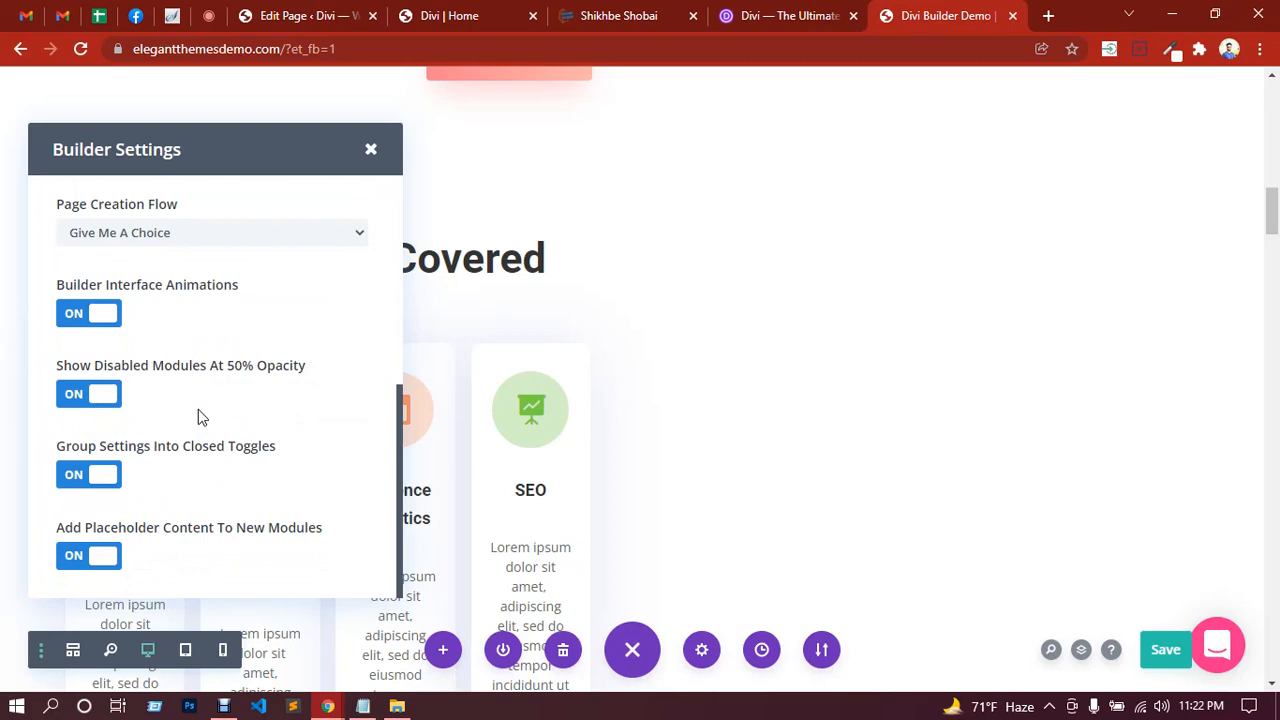
scroll(198, 417, up, 3)
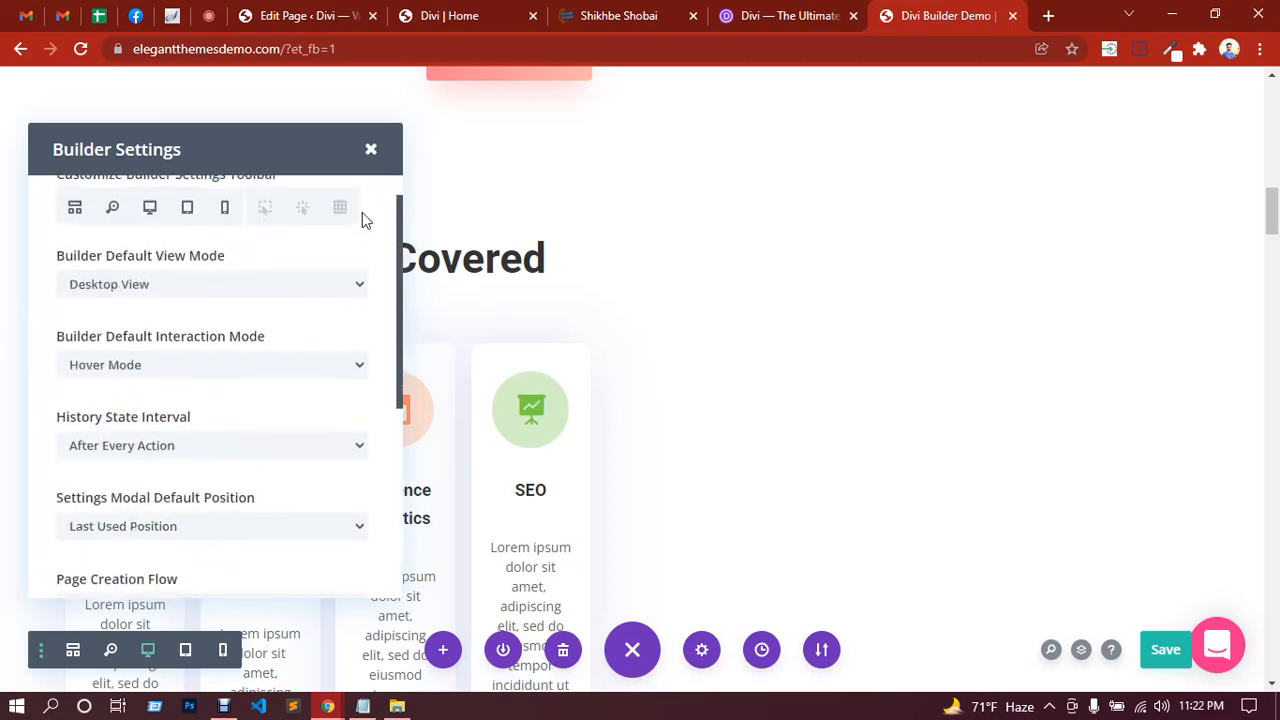
click(370, 149)
scroll(543, 404, up, 10)
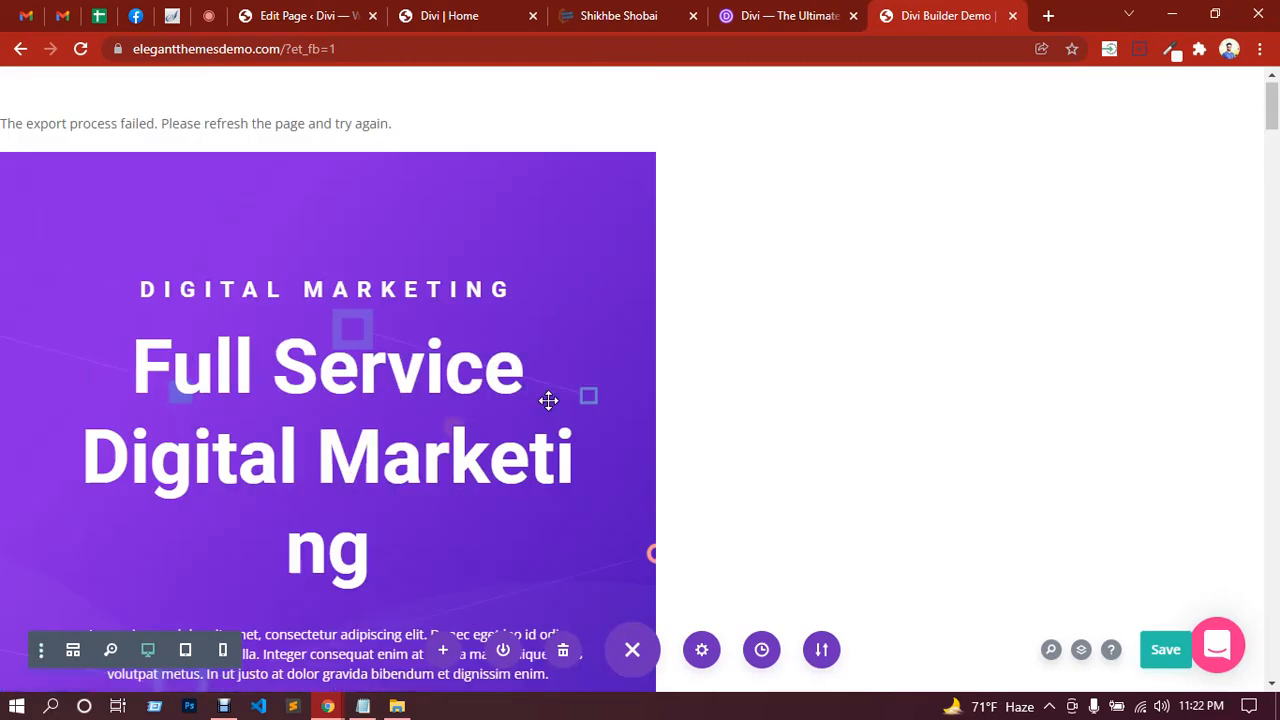
click(81, 49)
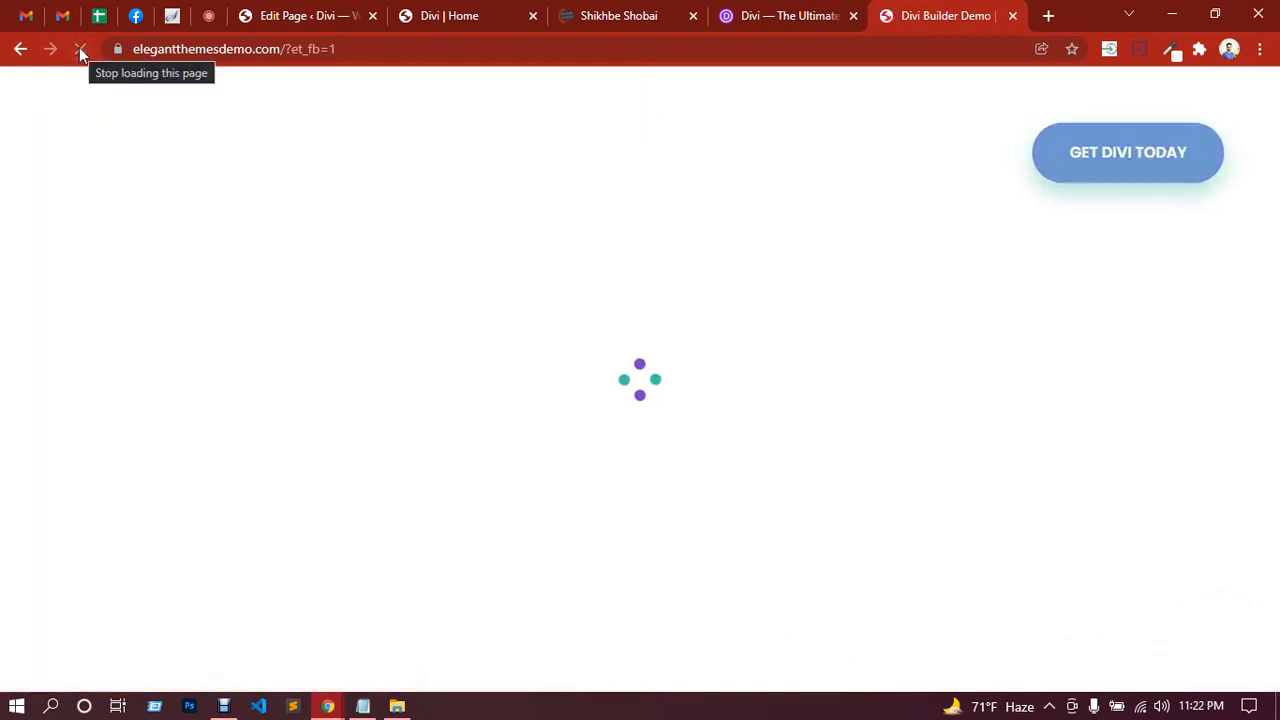
Step: Close the old demo tab and start a fresh Live Builder Demo from the DIVI menu
click(1013, 16)
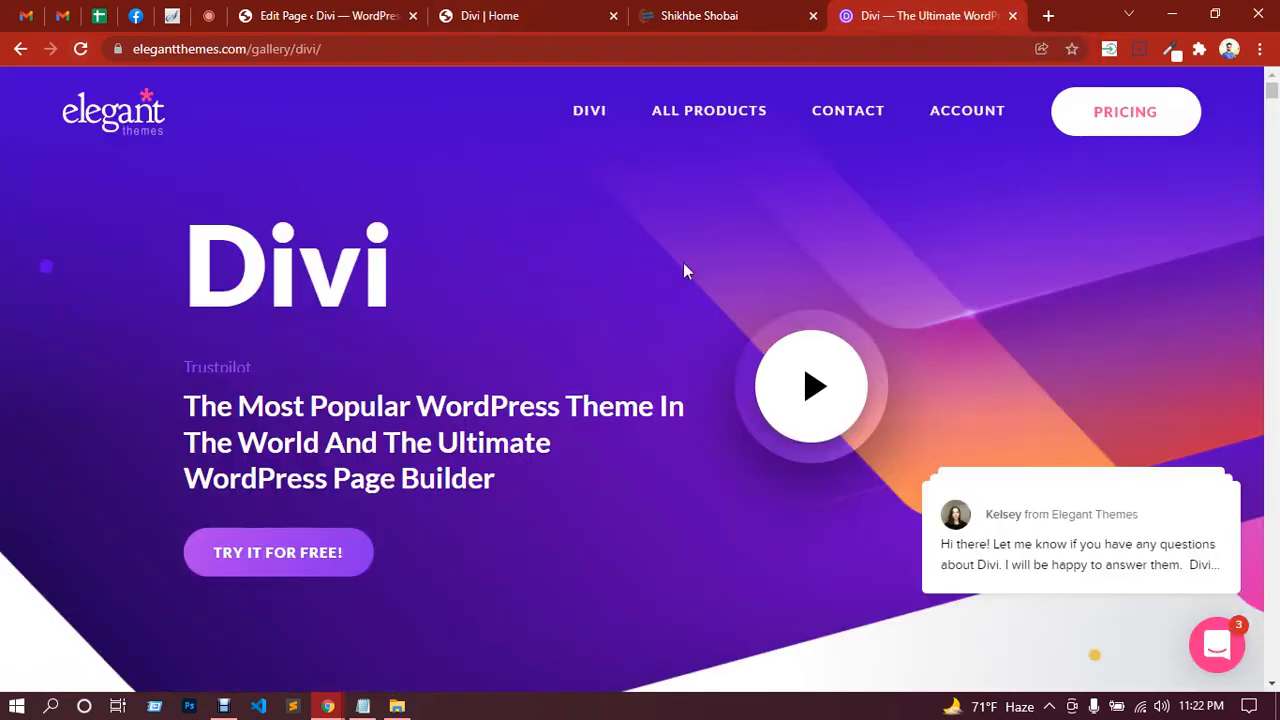
mouse_move(597, 133)
click(394, 274)
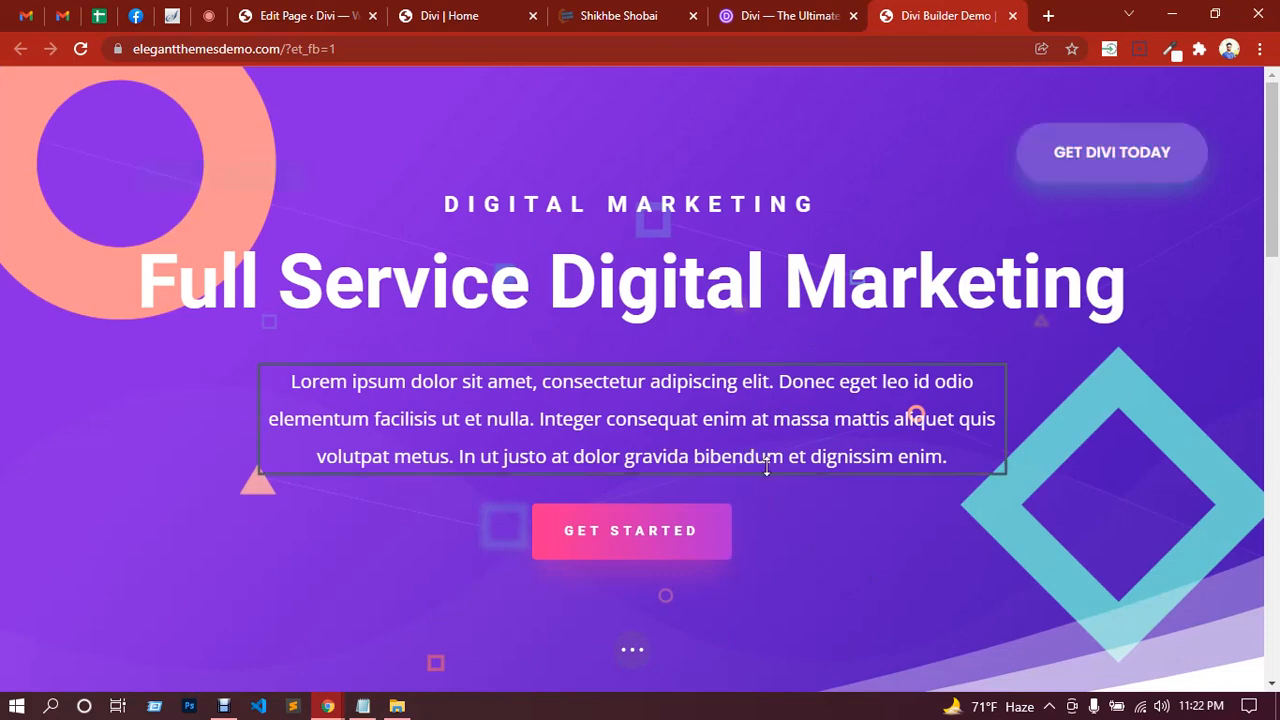
scroll(819, 510, down, 3)
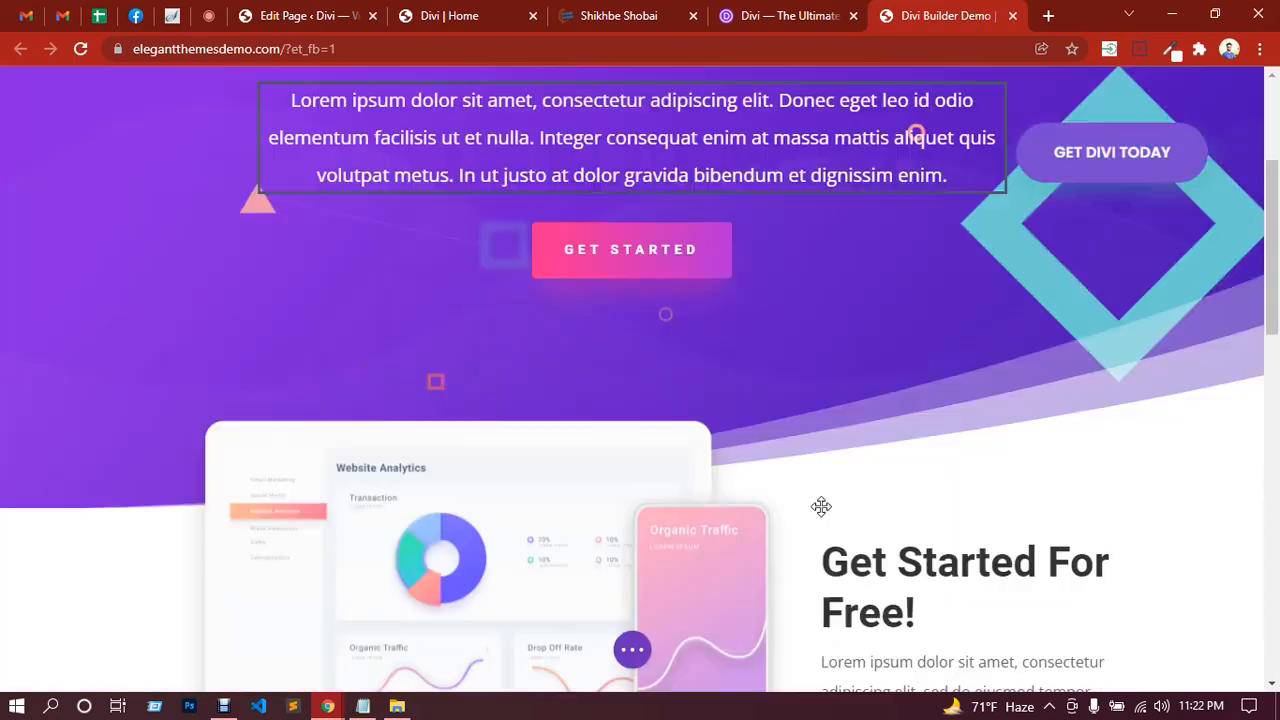
click(644, 652)
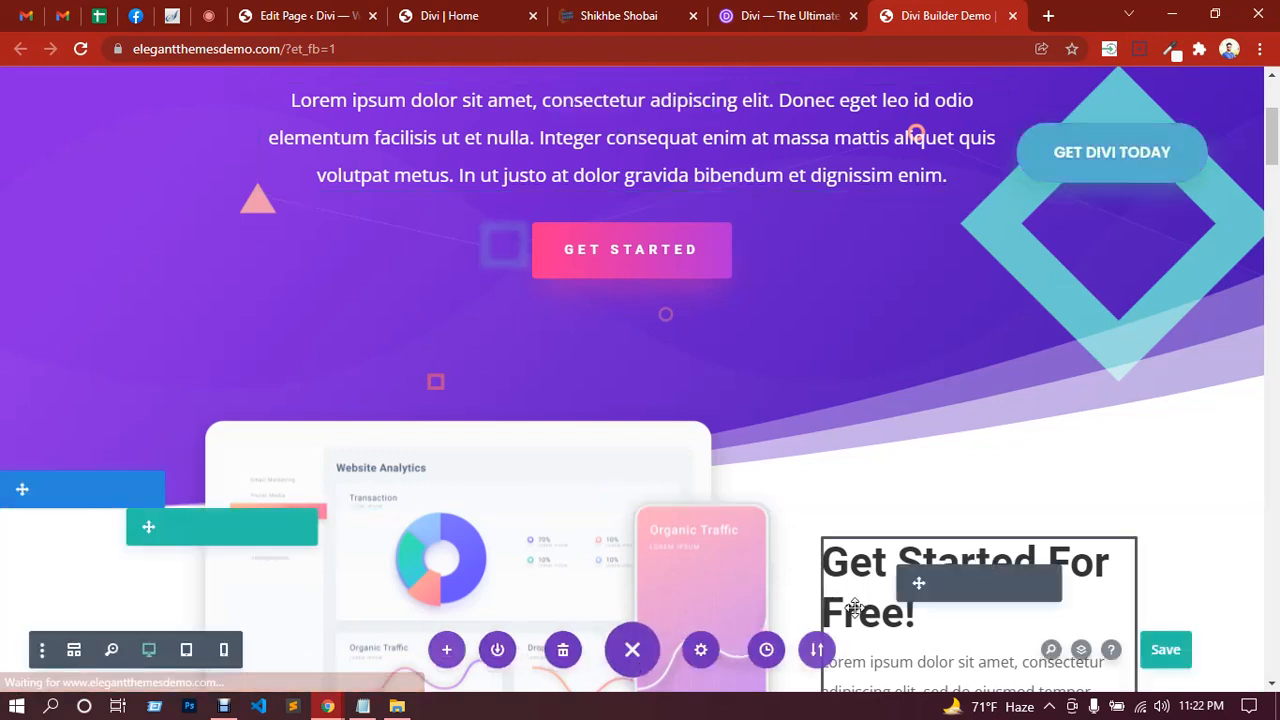
click(822, 651)
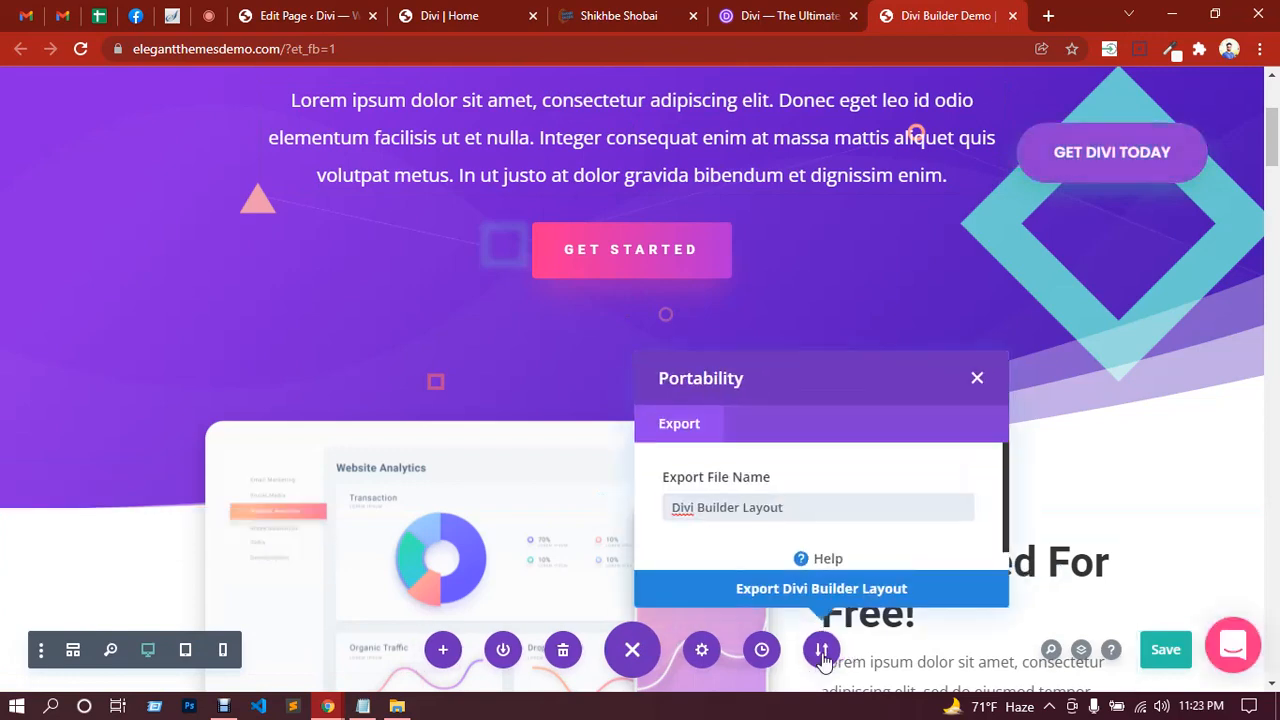
click(835, 590)
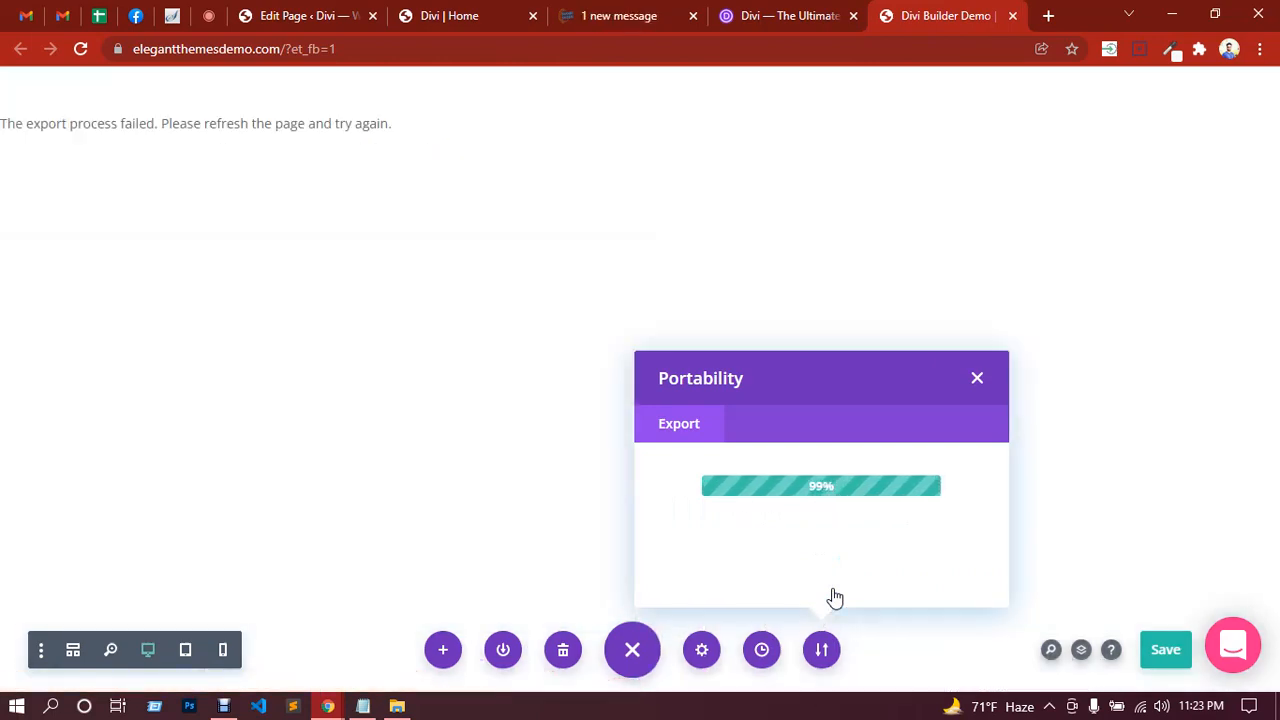
click(84, 50)
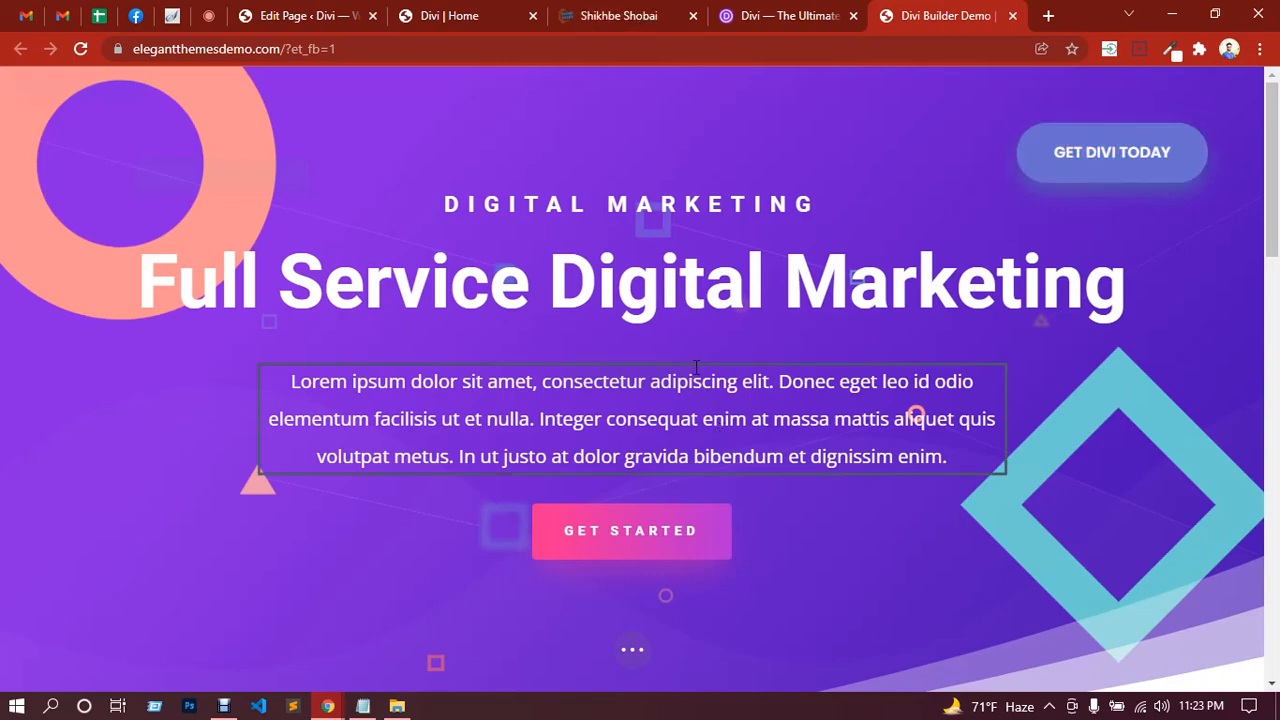
Step: Open the We've Got You Covered section's Save to Library form, then close it without saving
scroll(700, 386, down, 3)
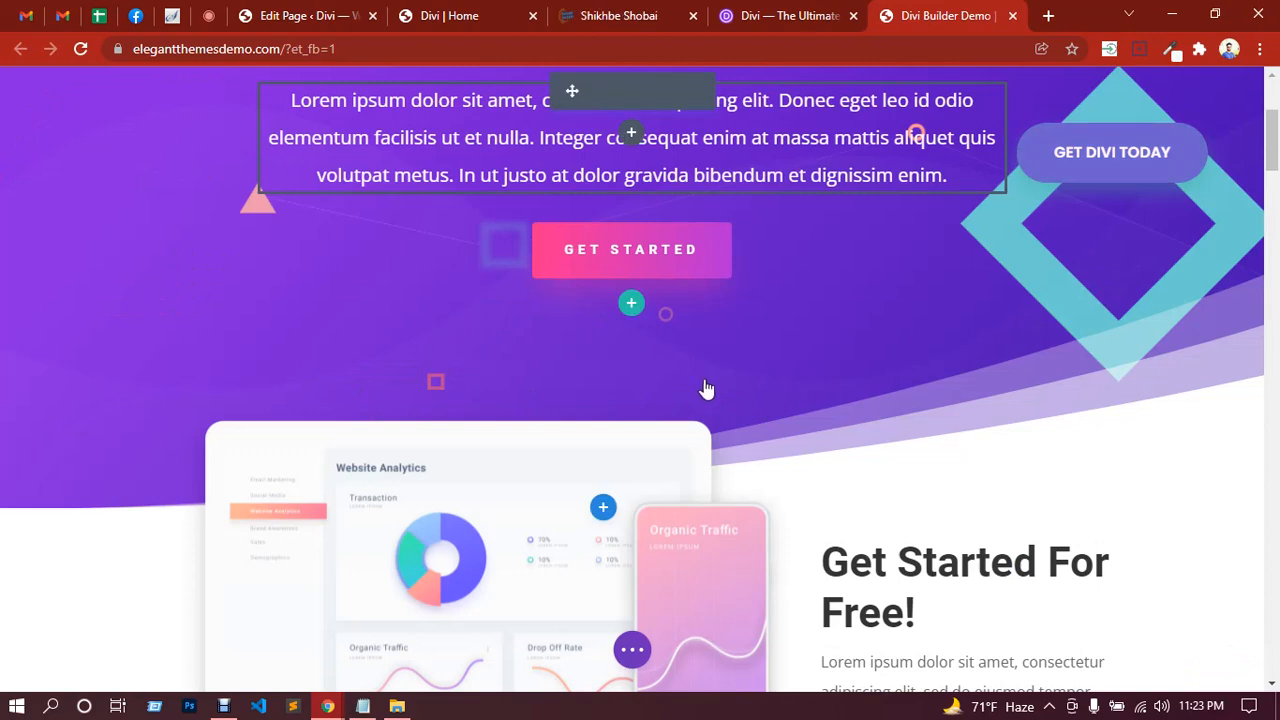
scroll(704, 390, down, 5)
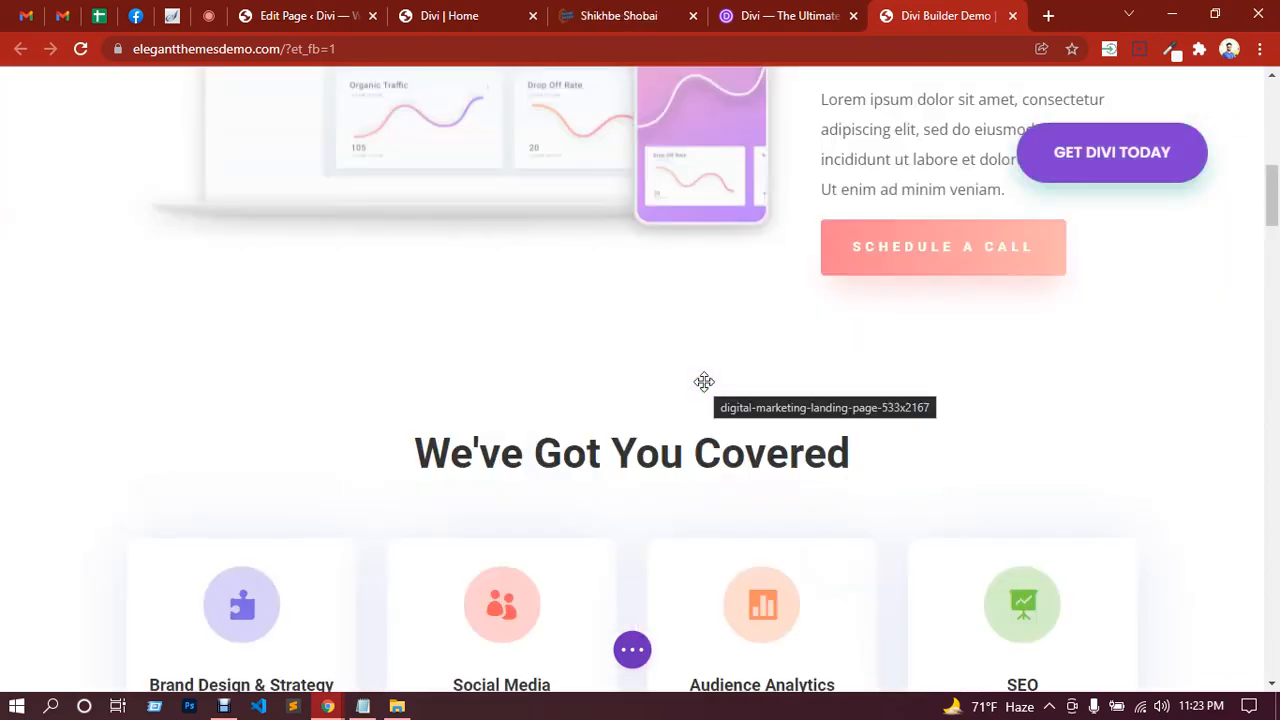
scroll(702, 385, down, 4)
scroll(703, 382, up, 2)
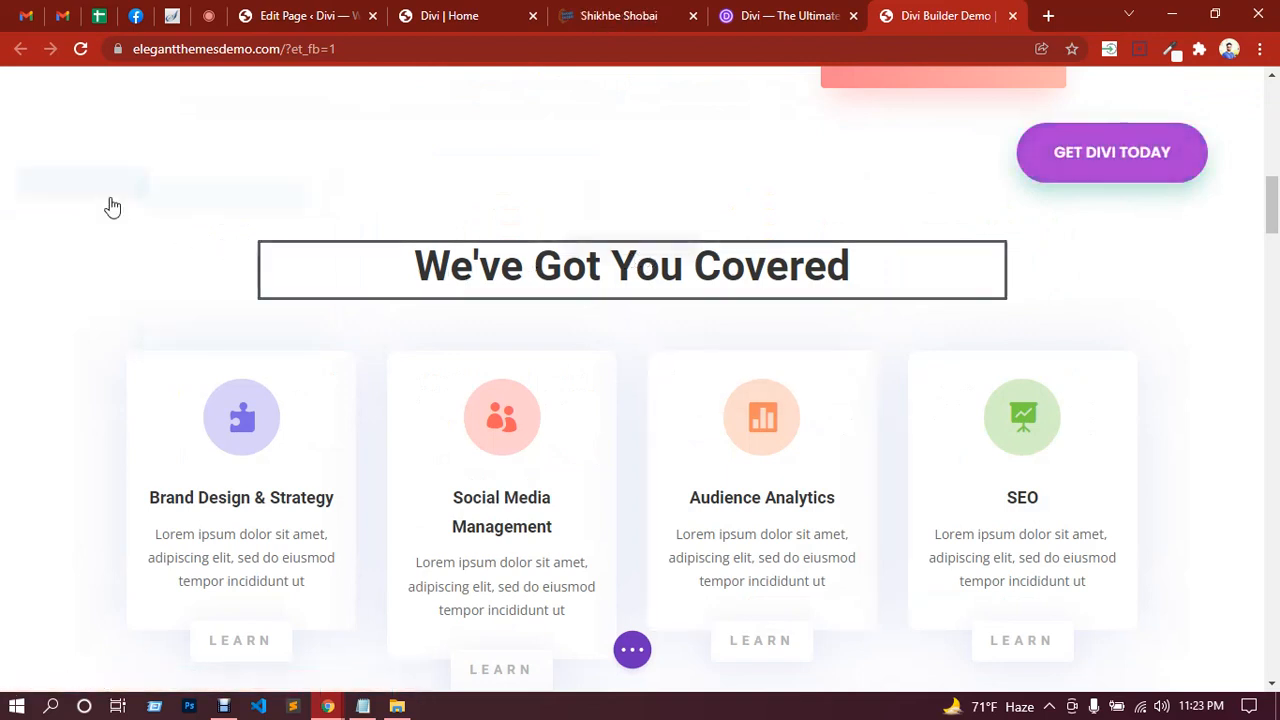
mouse_move(109, 203)
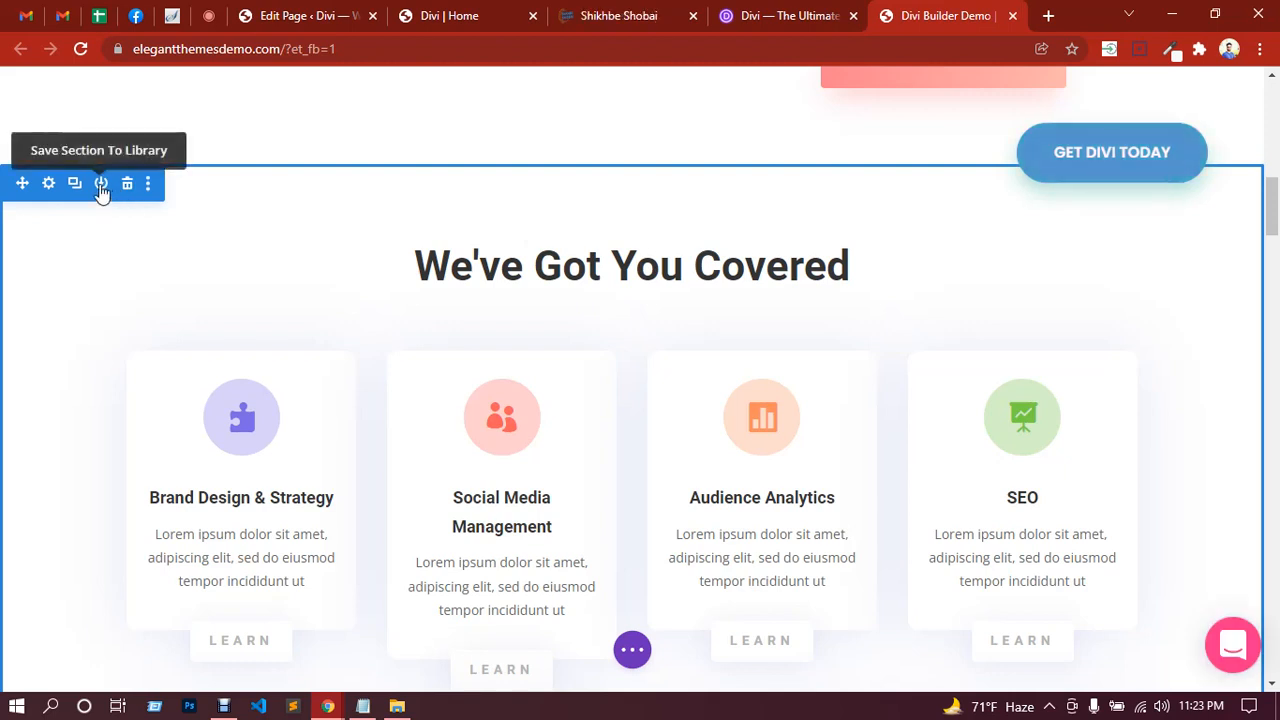
click(101, 187)
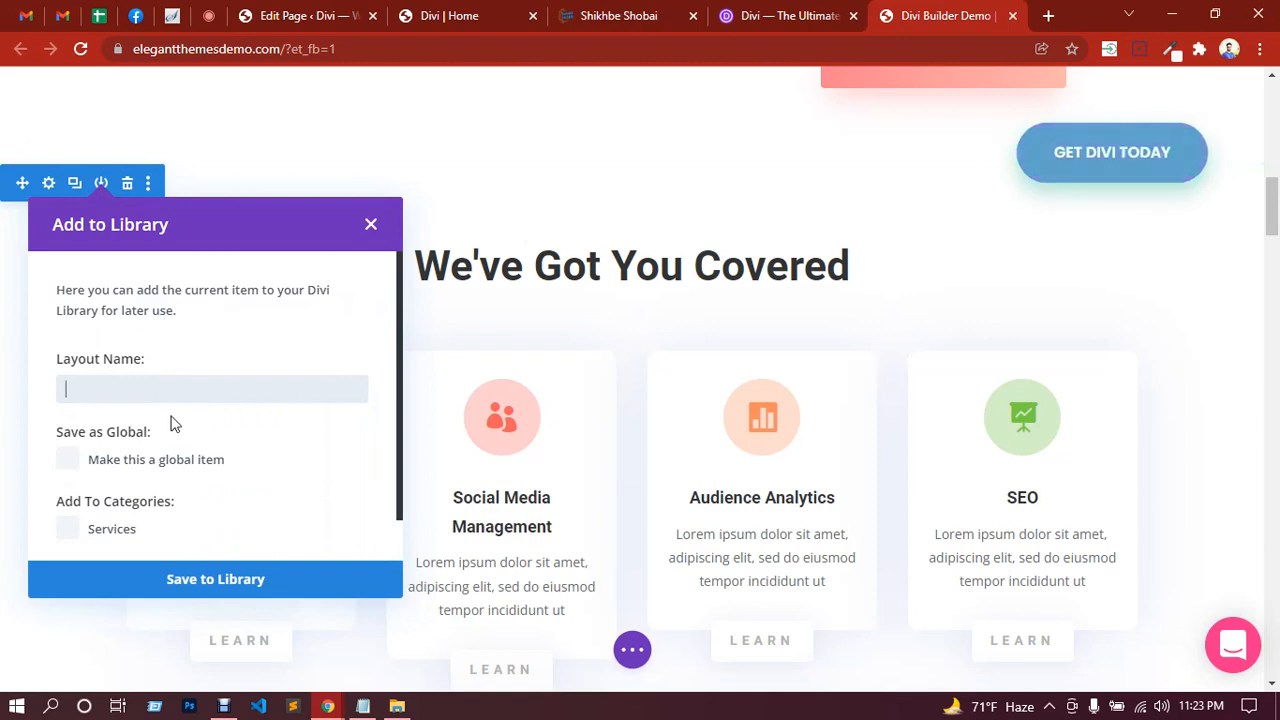
scroll(181, 409, down, 1)
scroll(181, 409, up, 1)
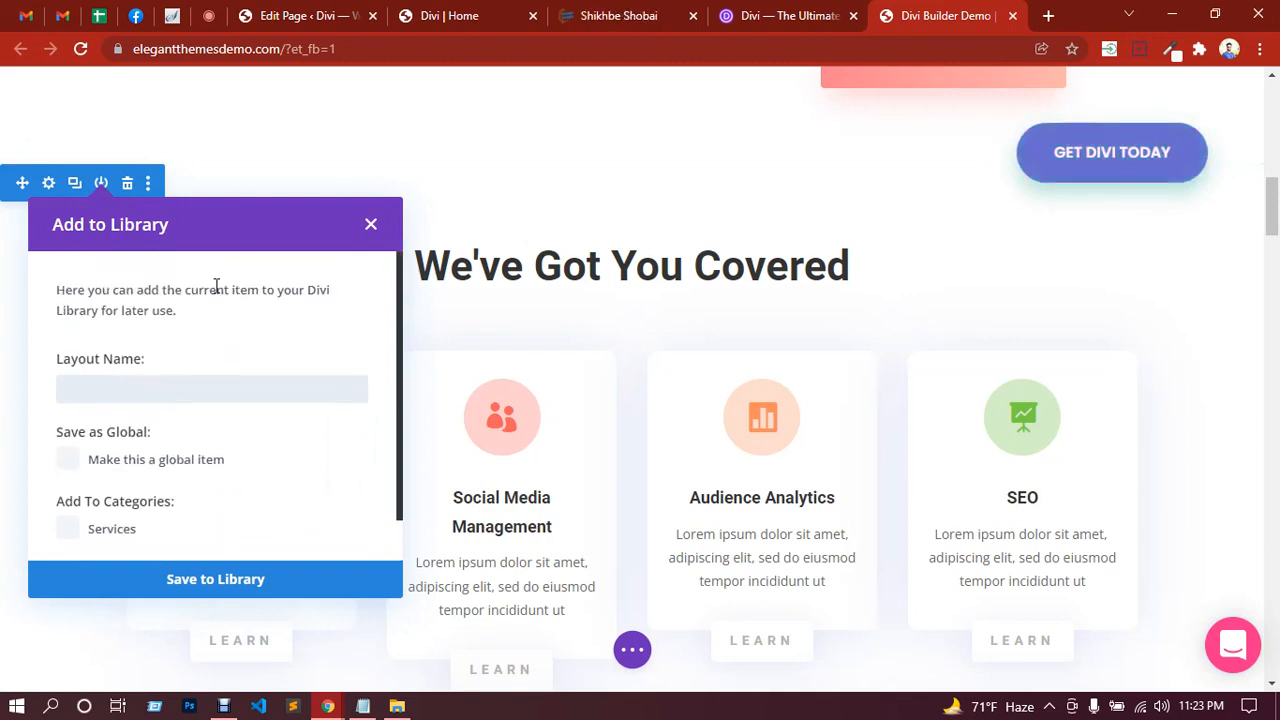
click(370, 224)
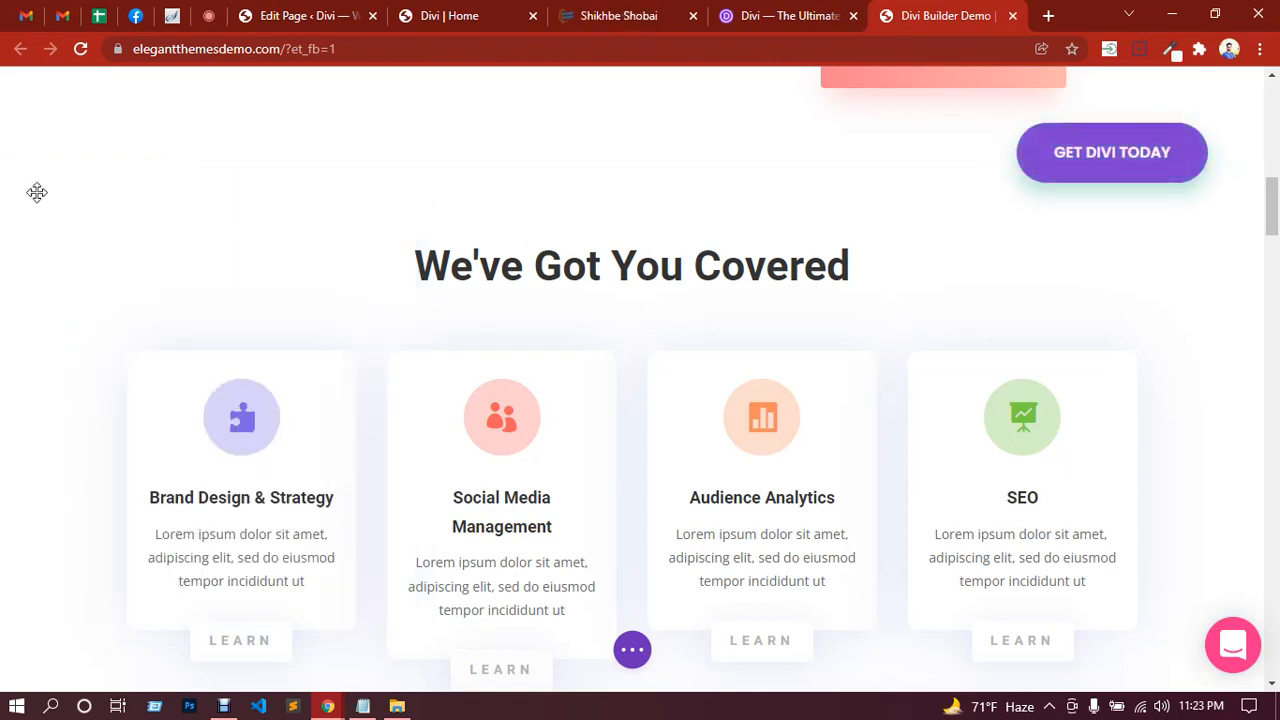
Step: Save the section to the Divi library under the layout name 'ttt'
mouse_move(8, 183)
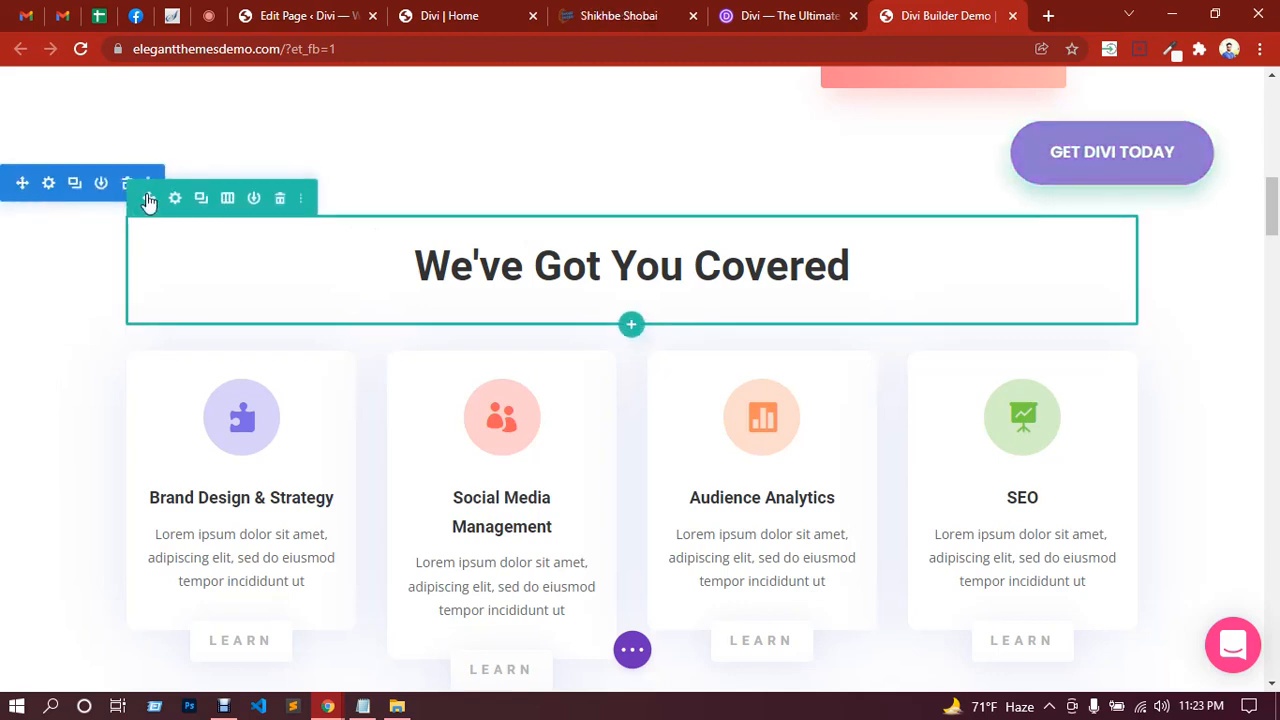
click(149, 184)
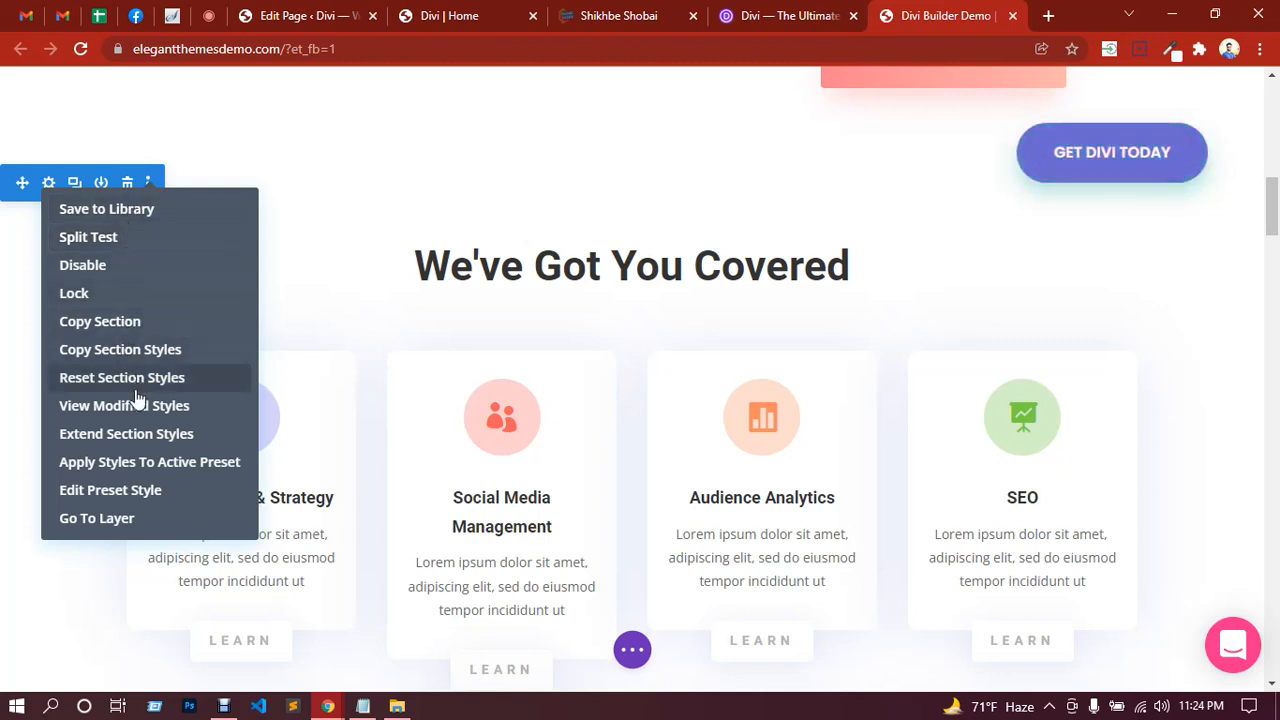
click(8, 195)
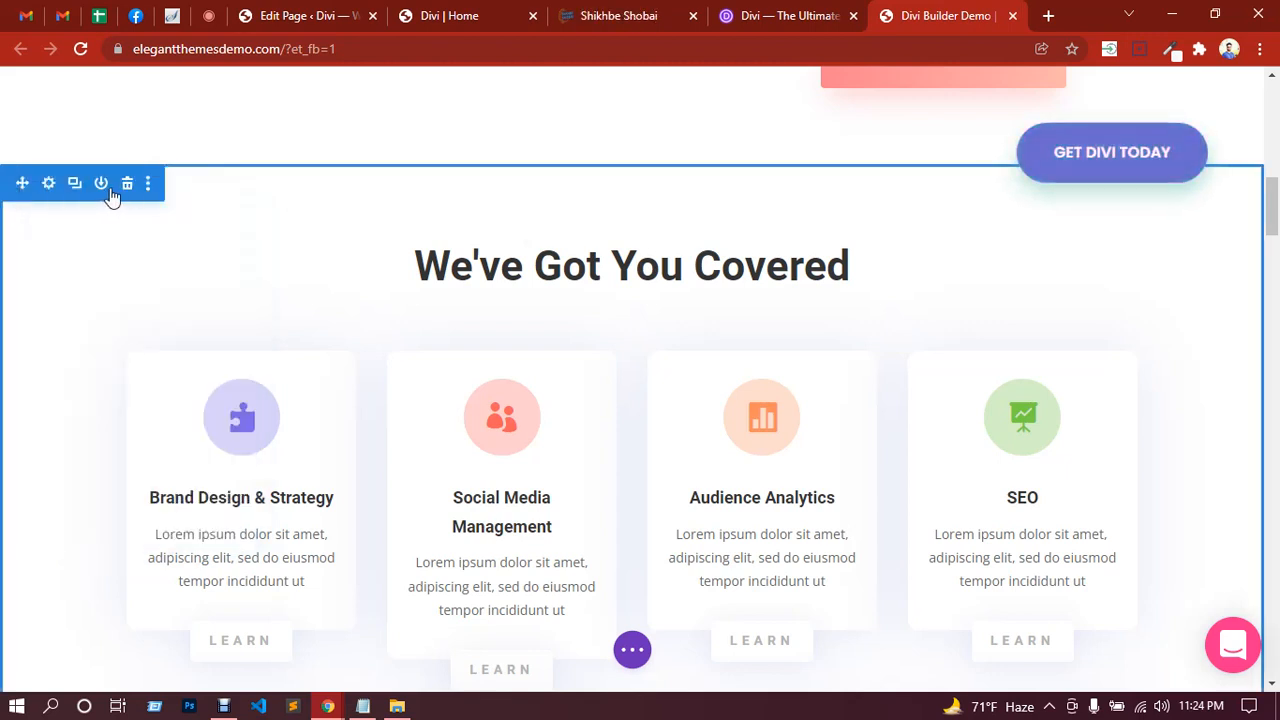
click(101, 184)
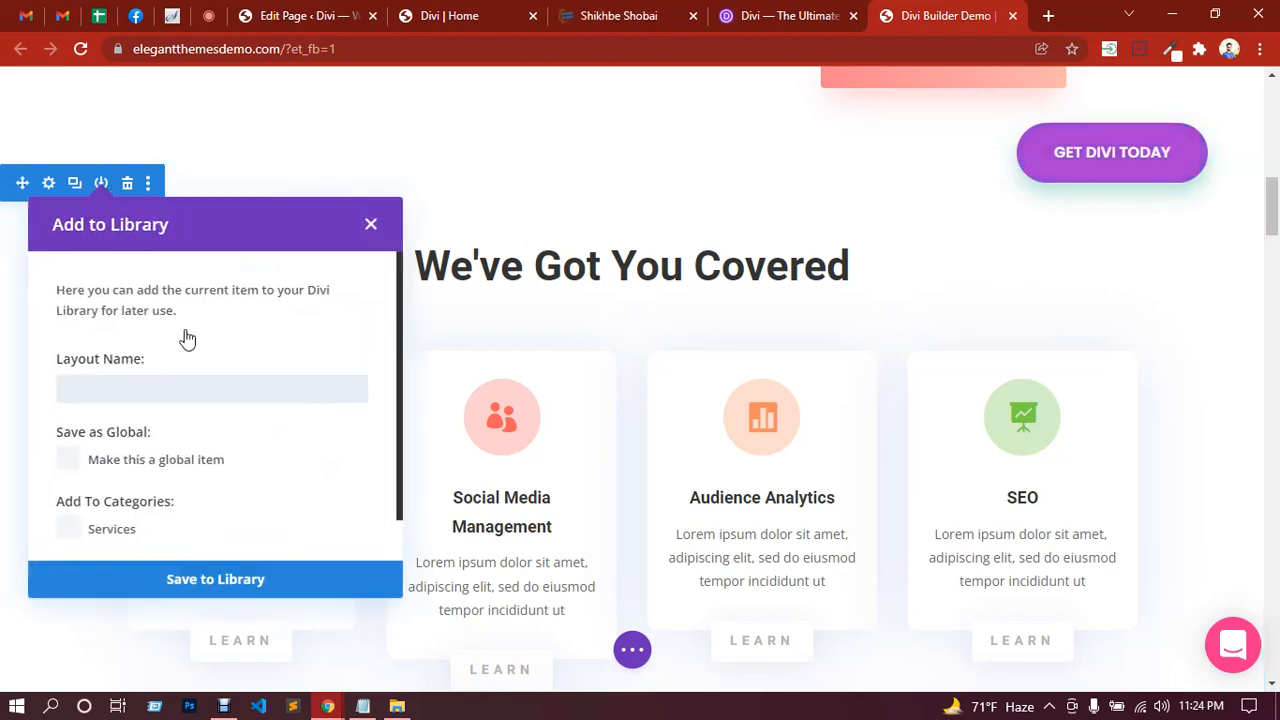
click(201, 393)
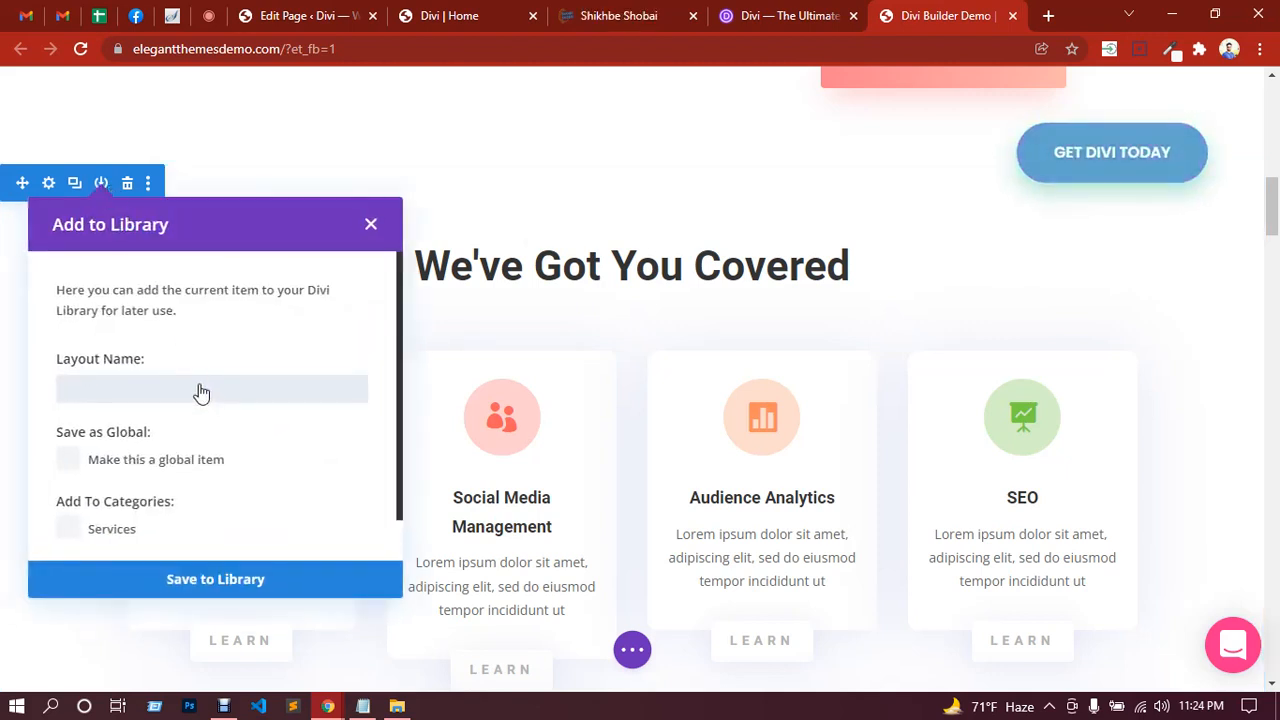
scroll(215, 370, down, 1)
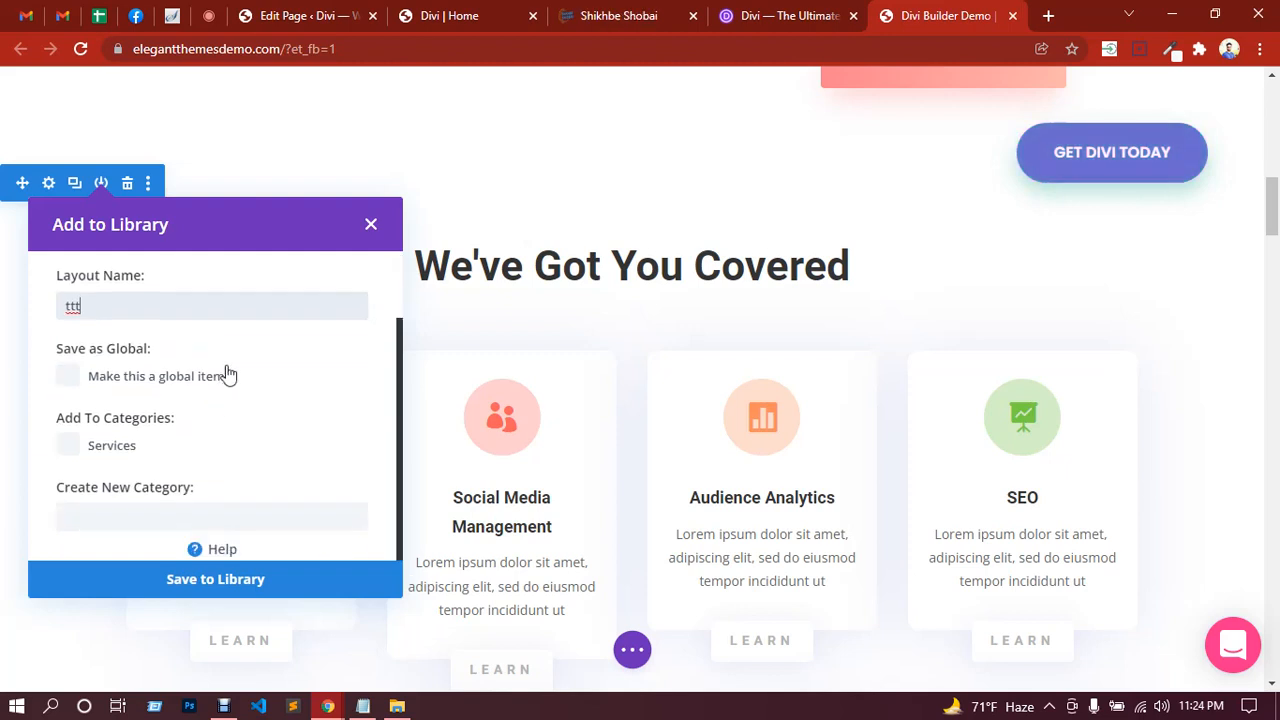
click(247, 580)
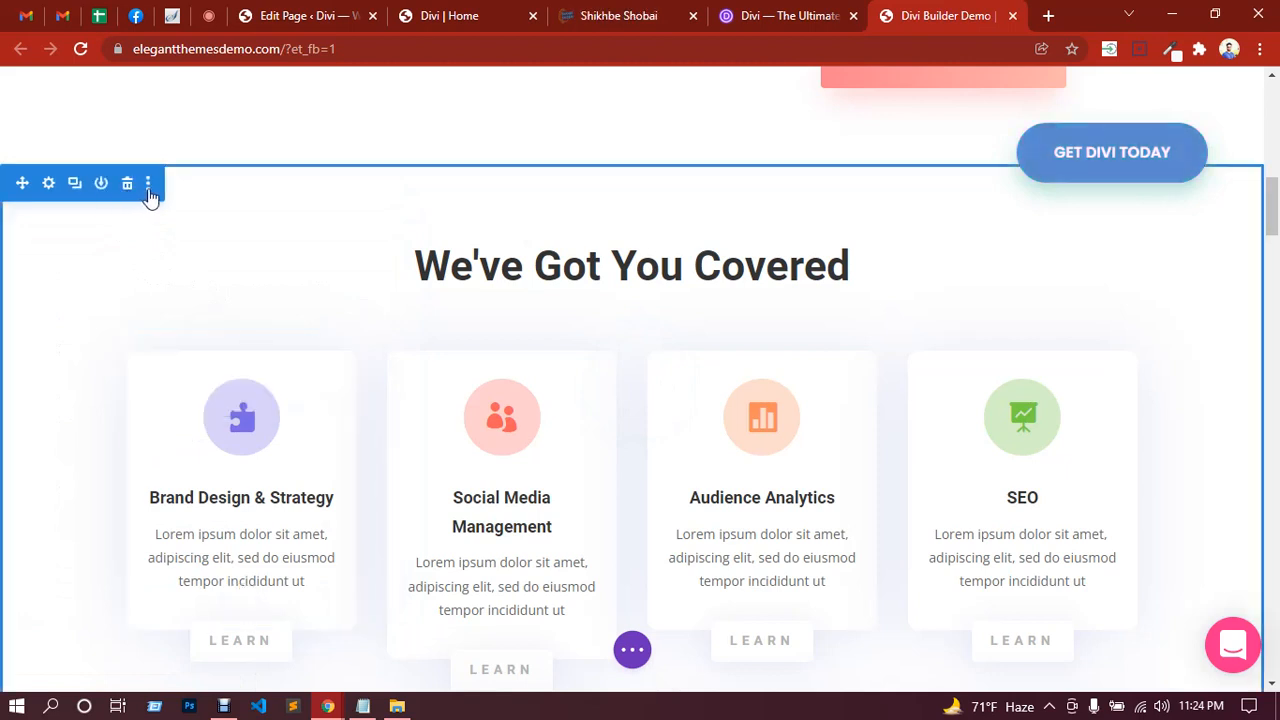
Step: Export the page layout from Portability with the file name shortened to 'Divi'; the export fails
scroll(183, 240, down, 3)
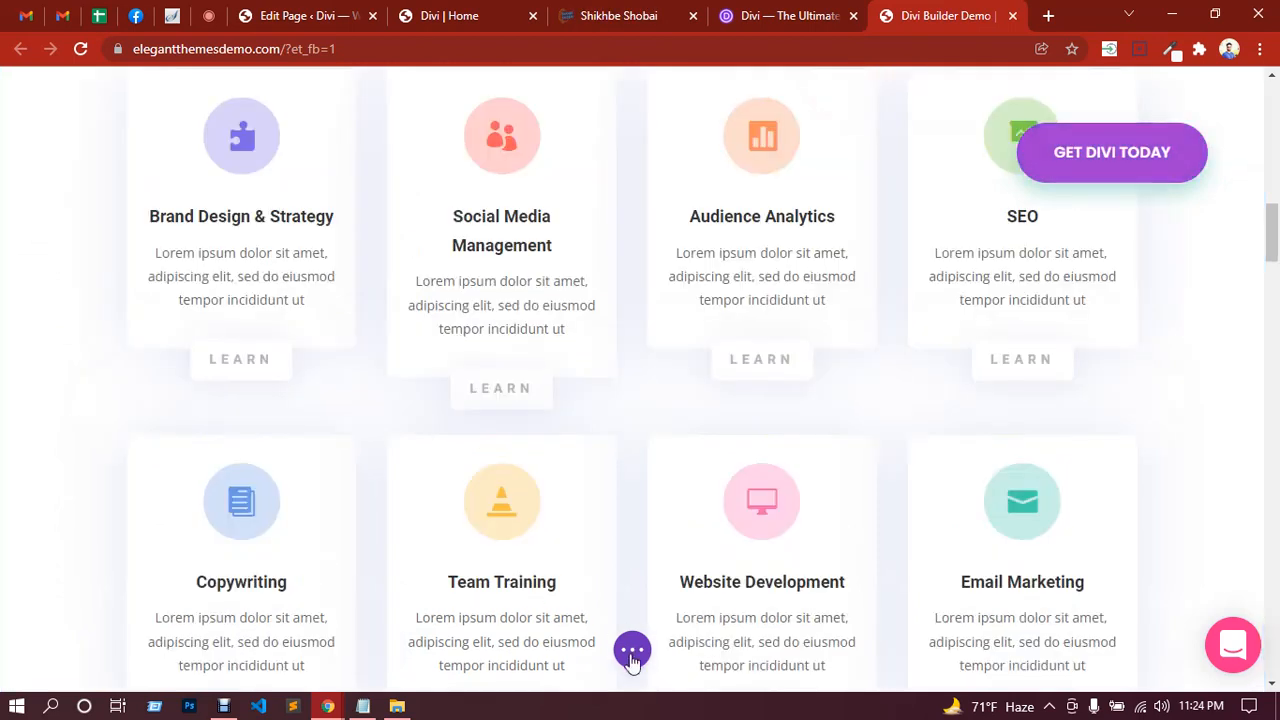
click(632, 651)
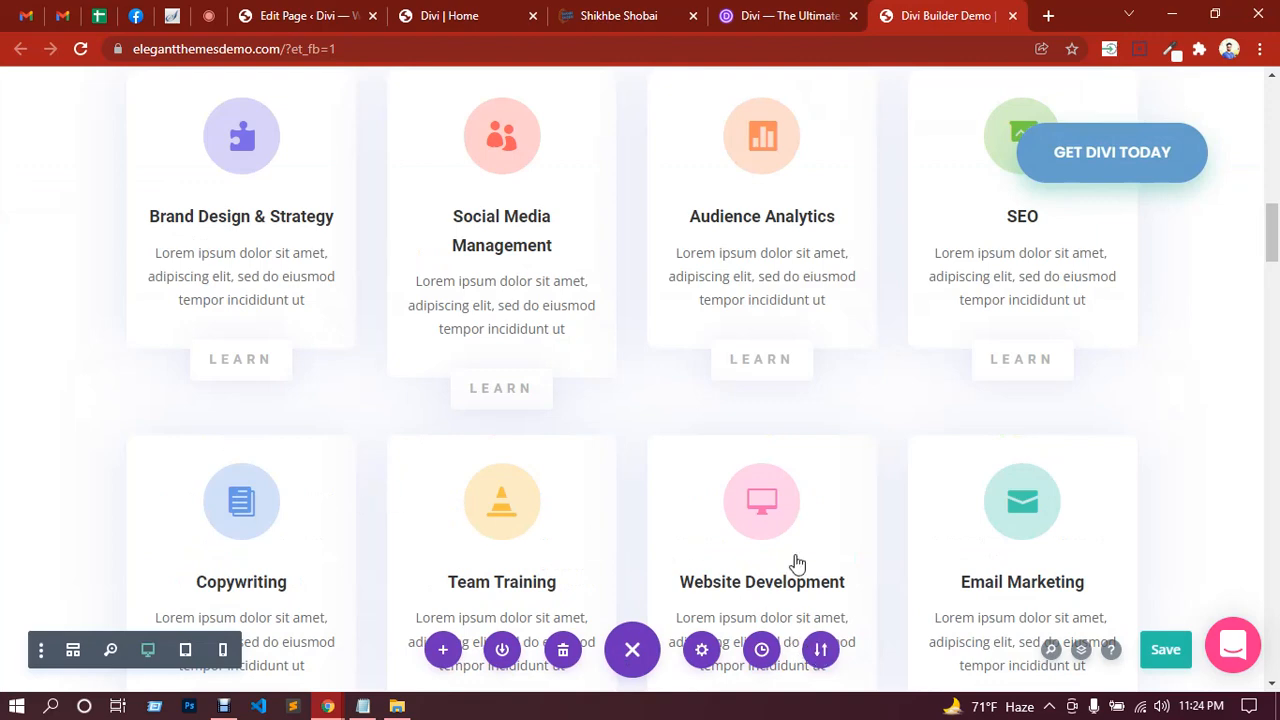
scroll(797, 565, down, 3)
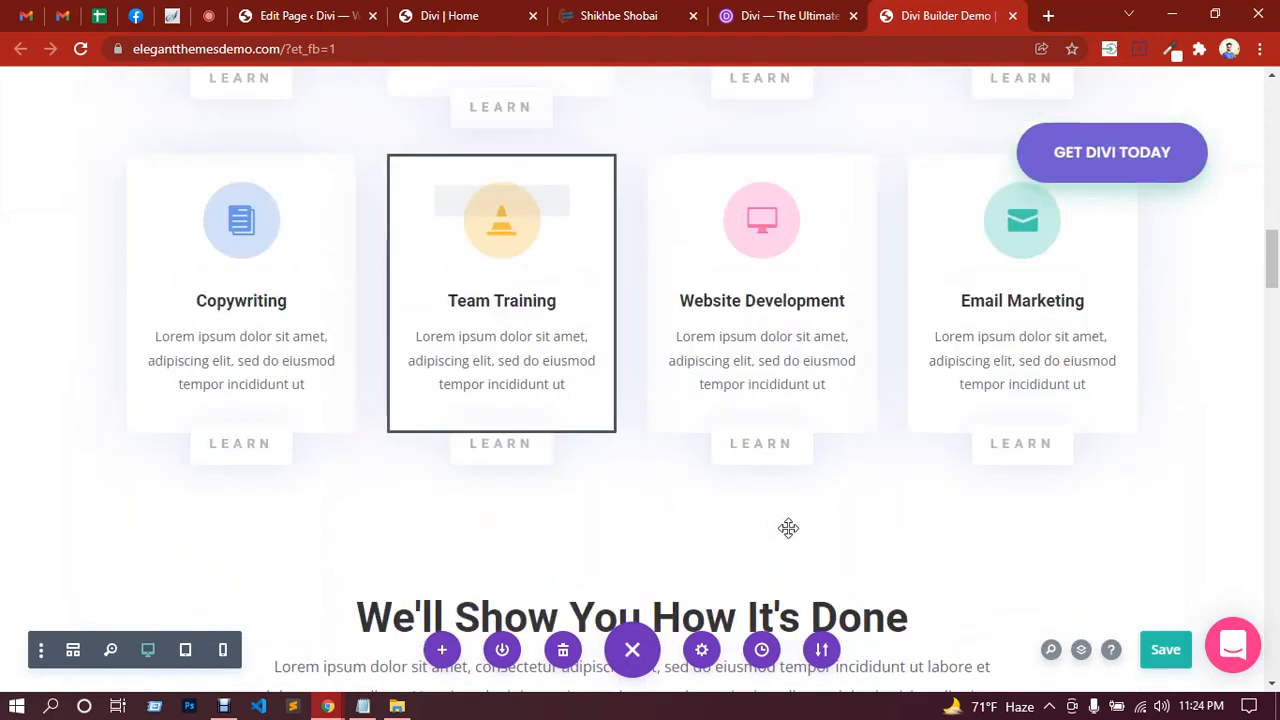
click(821, 651)
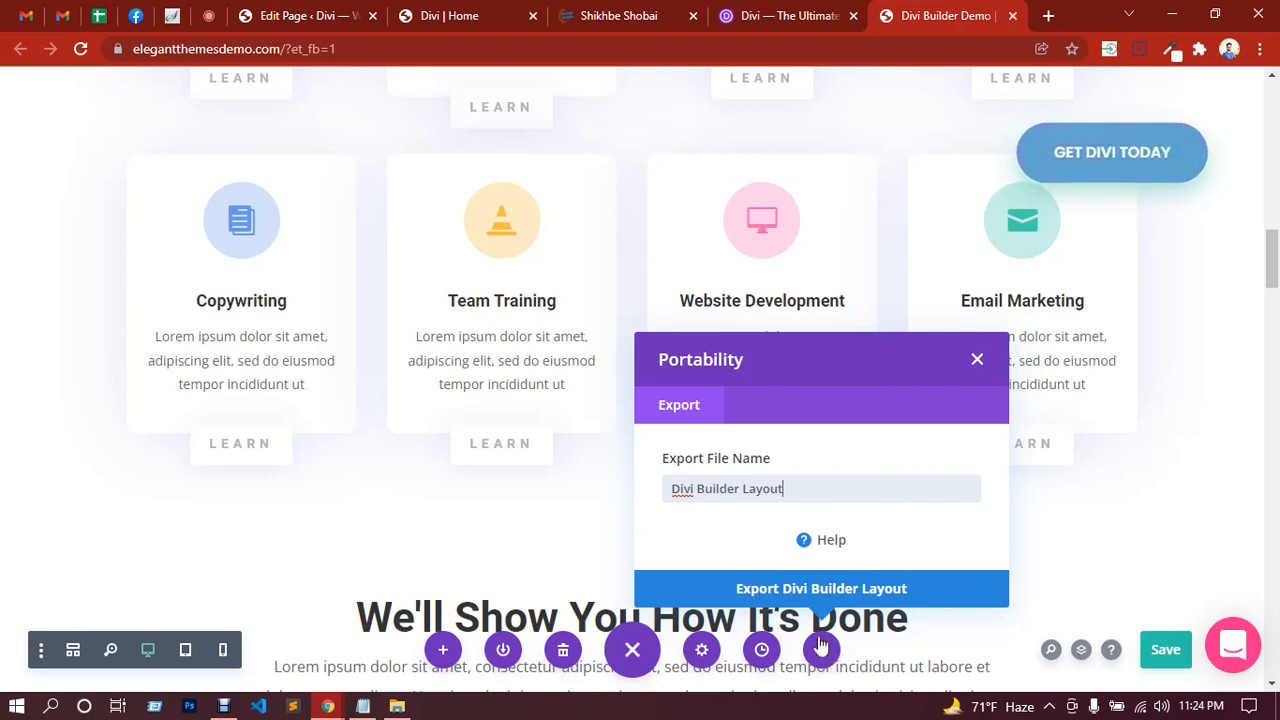
drag(784, 489, 699, 489)
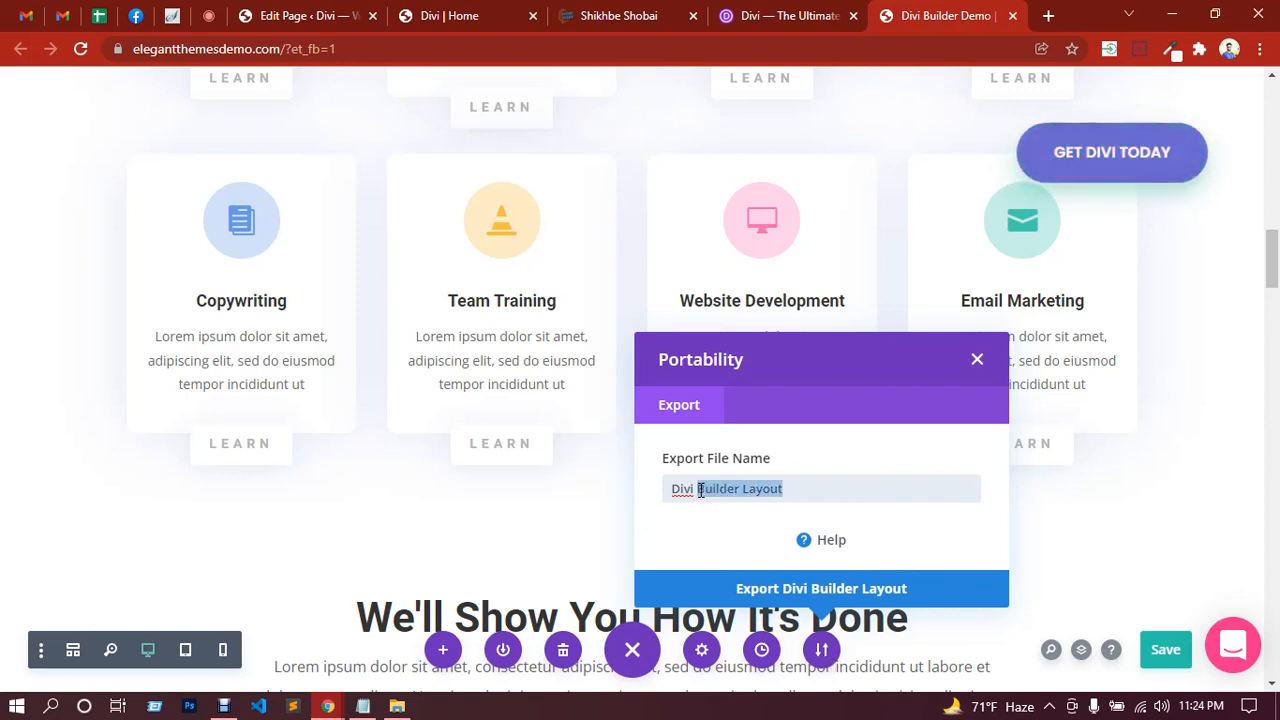
key(BackSpace)
click(793, 589)
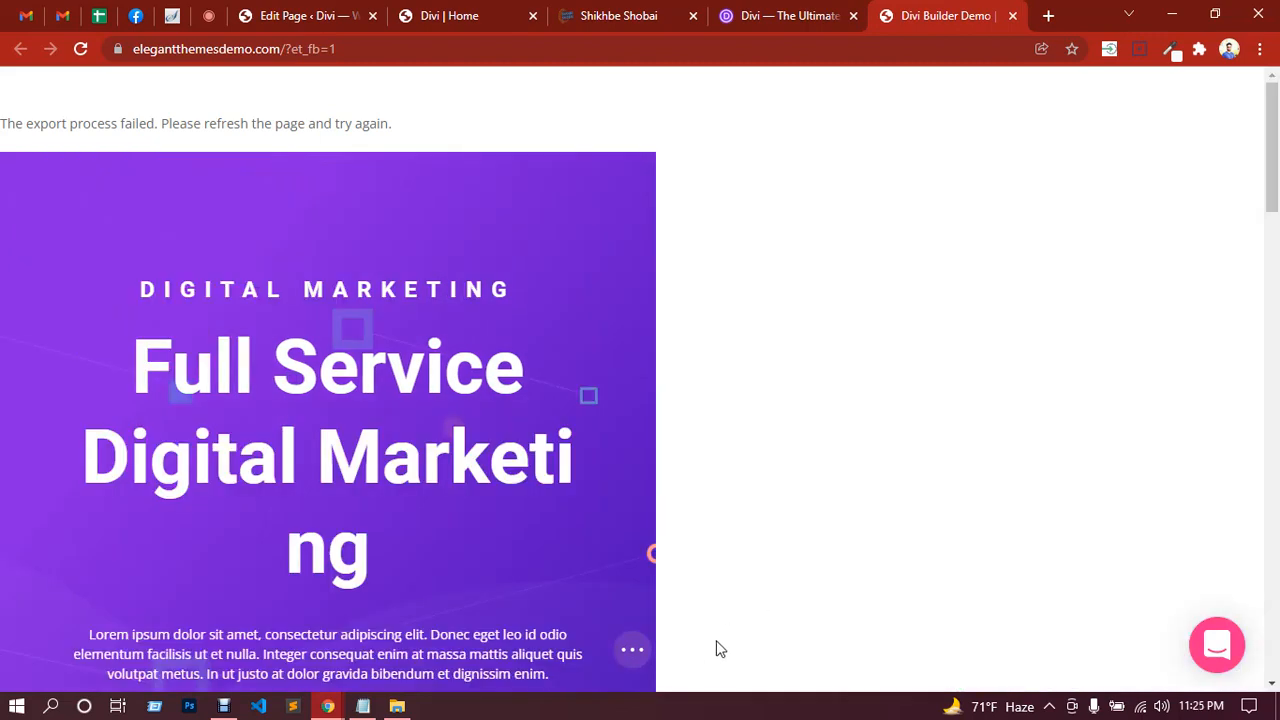
click(636, 652)
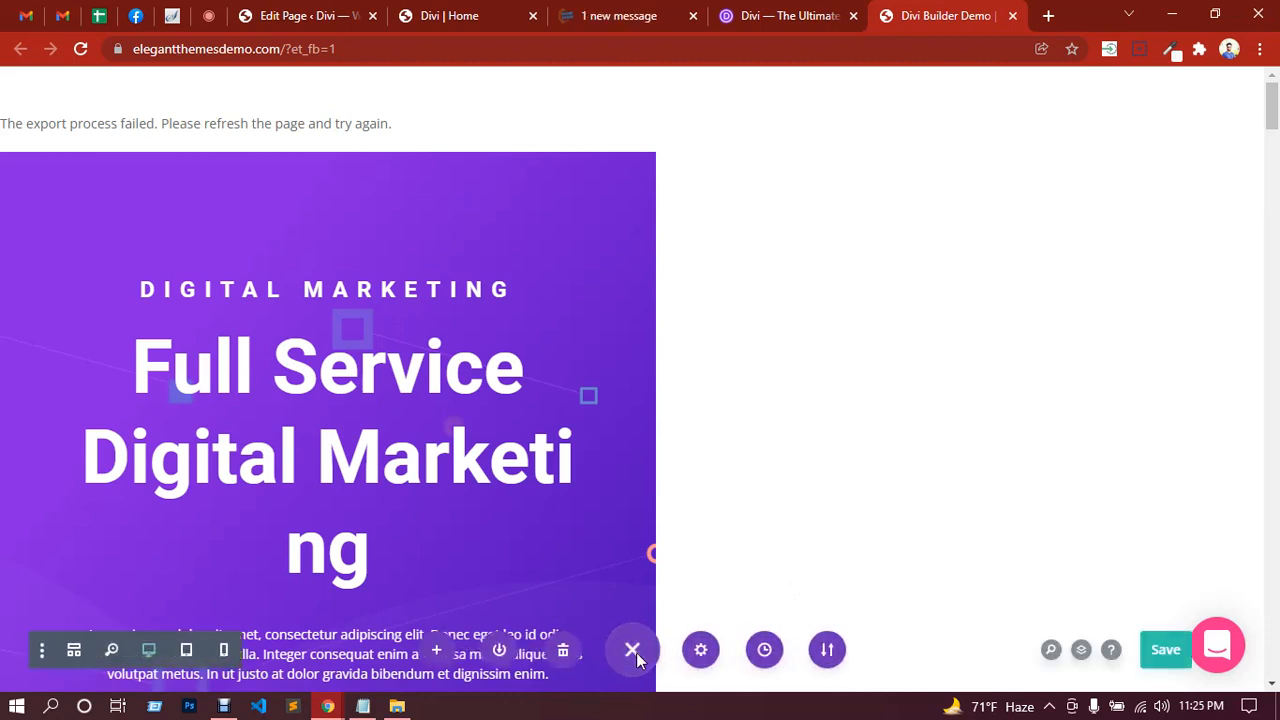
click(445, 652)
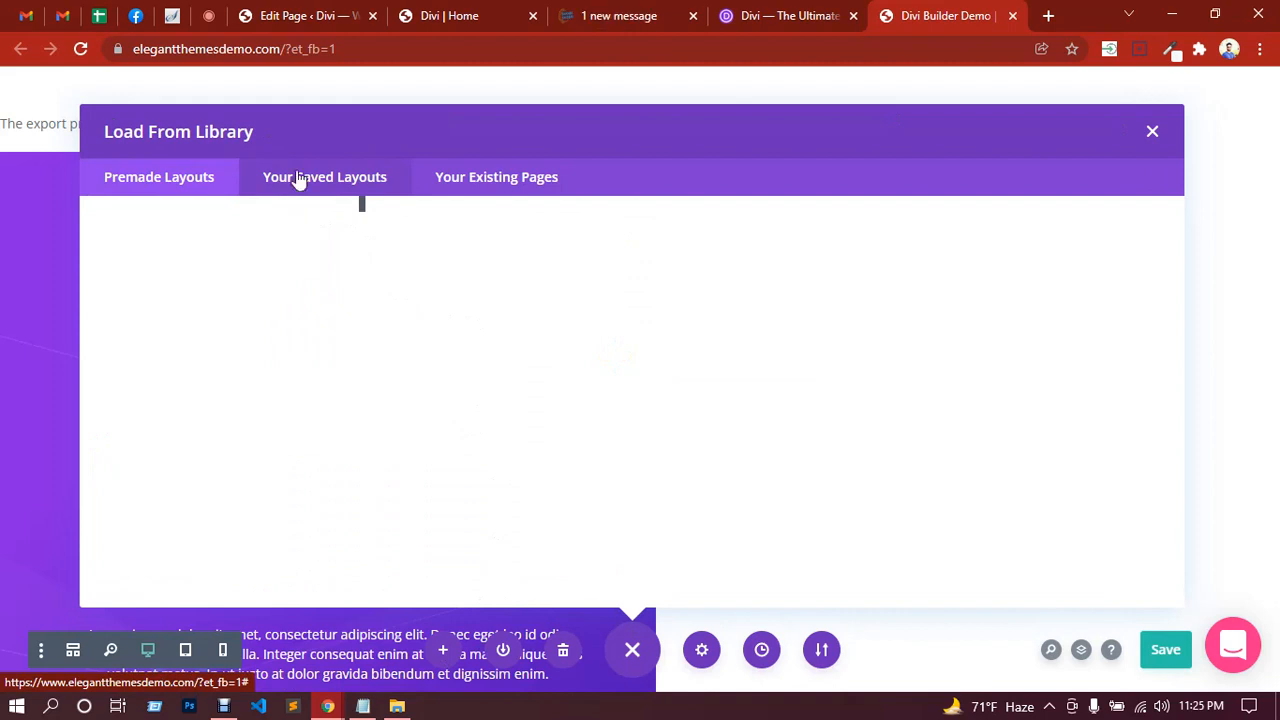
click(307, 186)
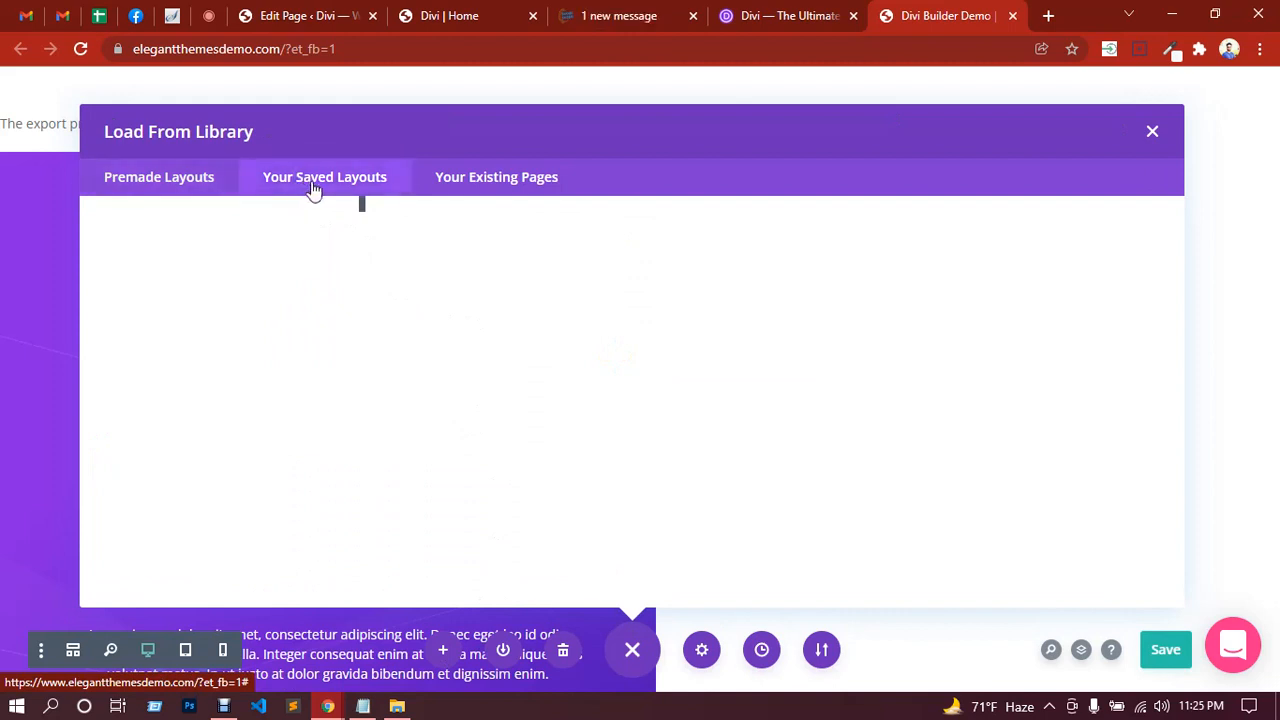
click(497, 190)
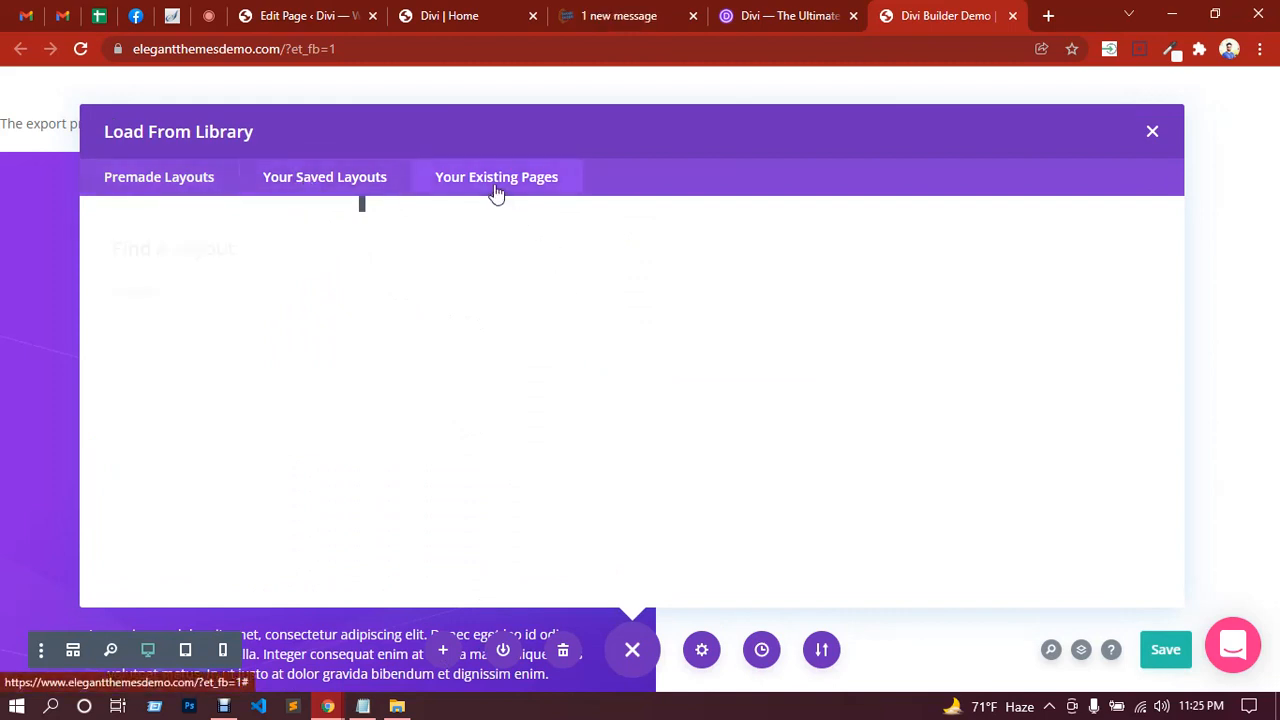
click(316, 191)
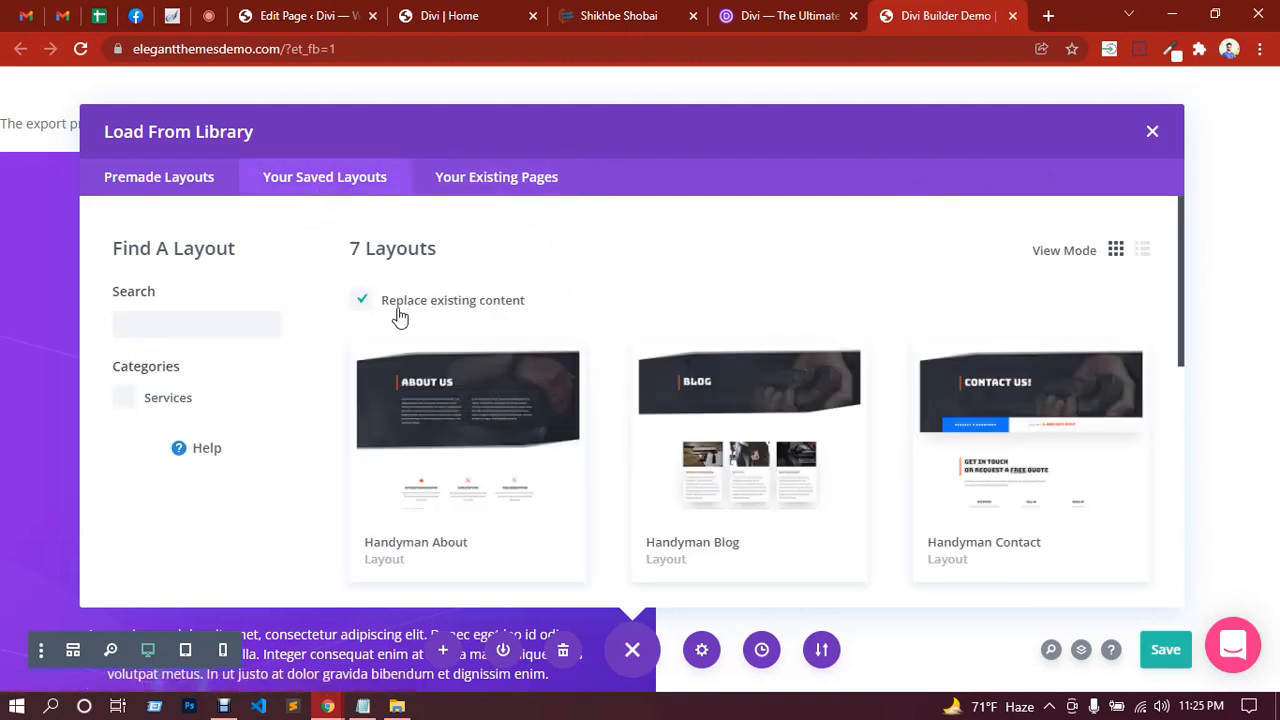
scroll(400, 306, down, 3)
scroll(400, 306, up, 3)
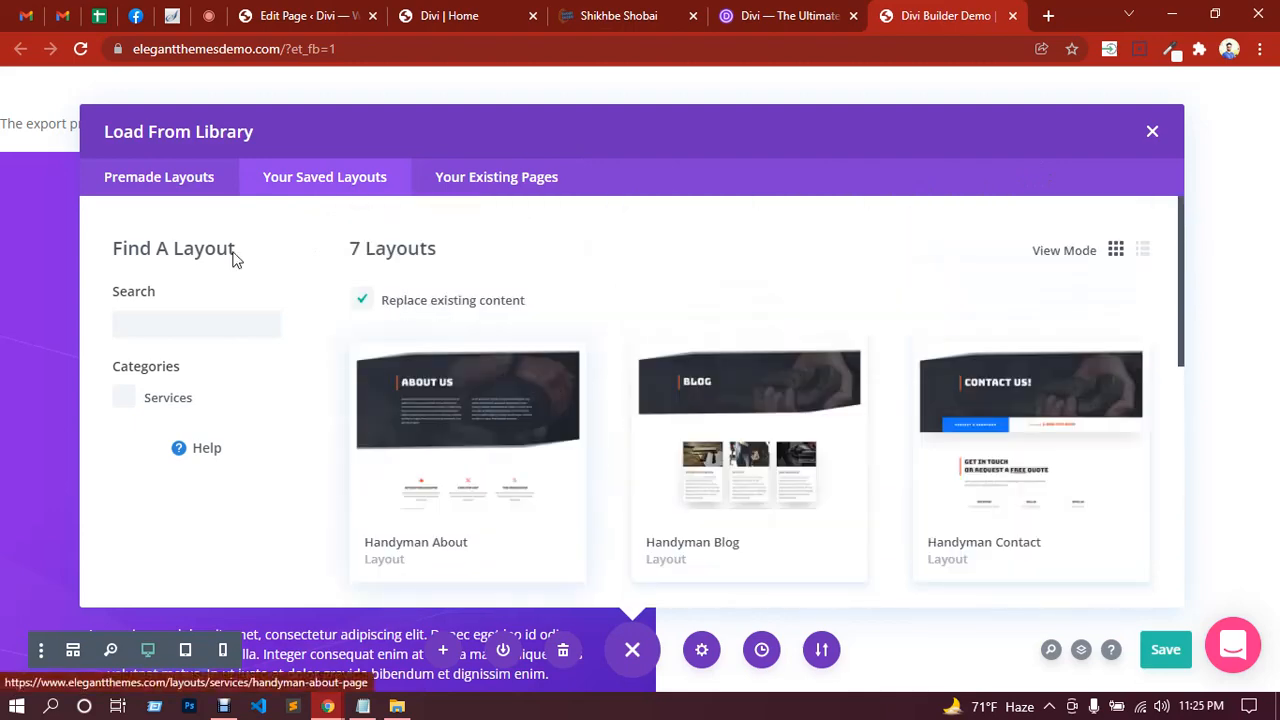
click(157, 188)
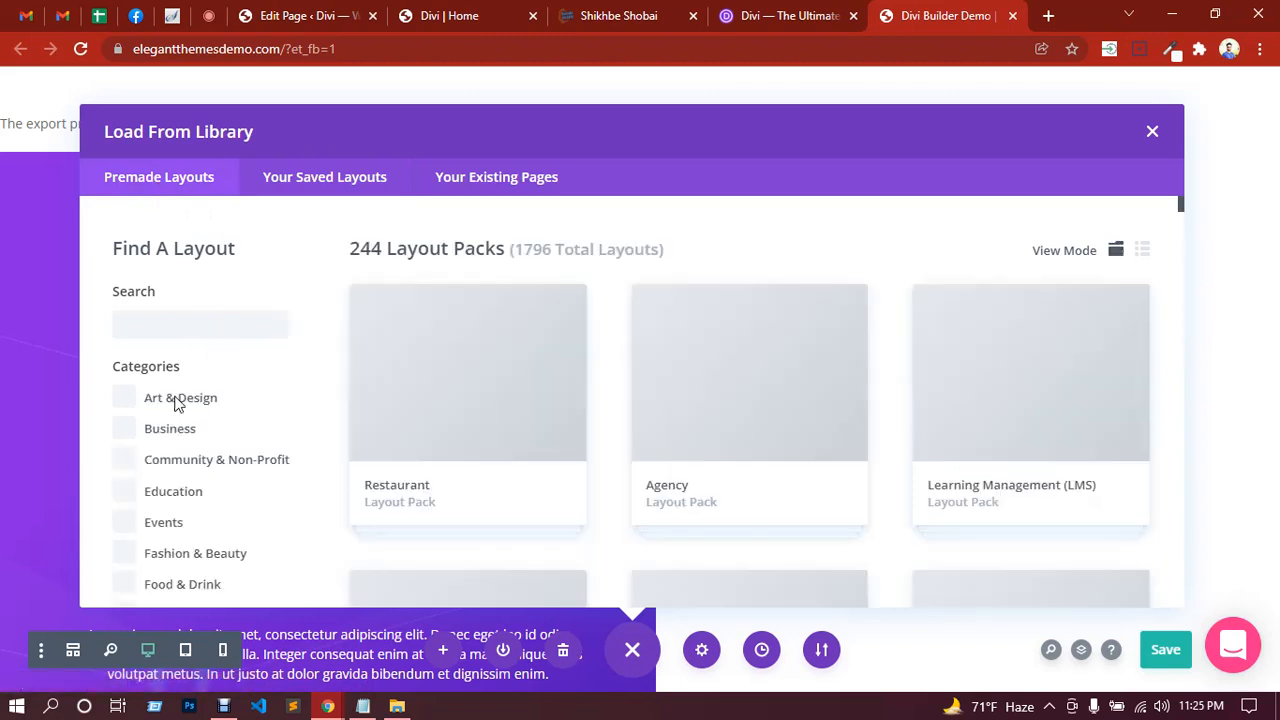
click(283, 188)
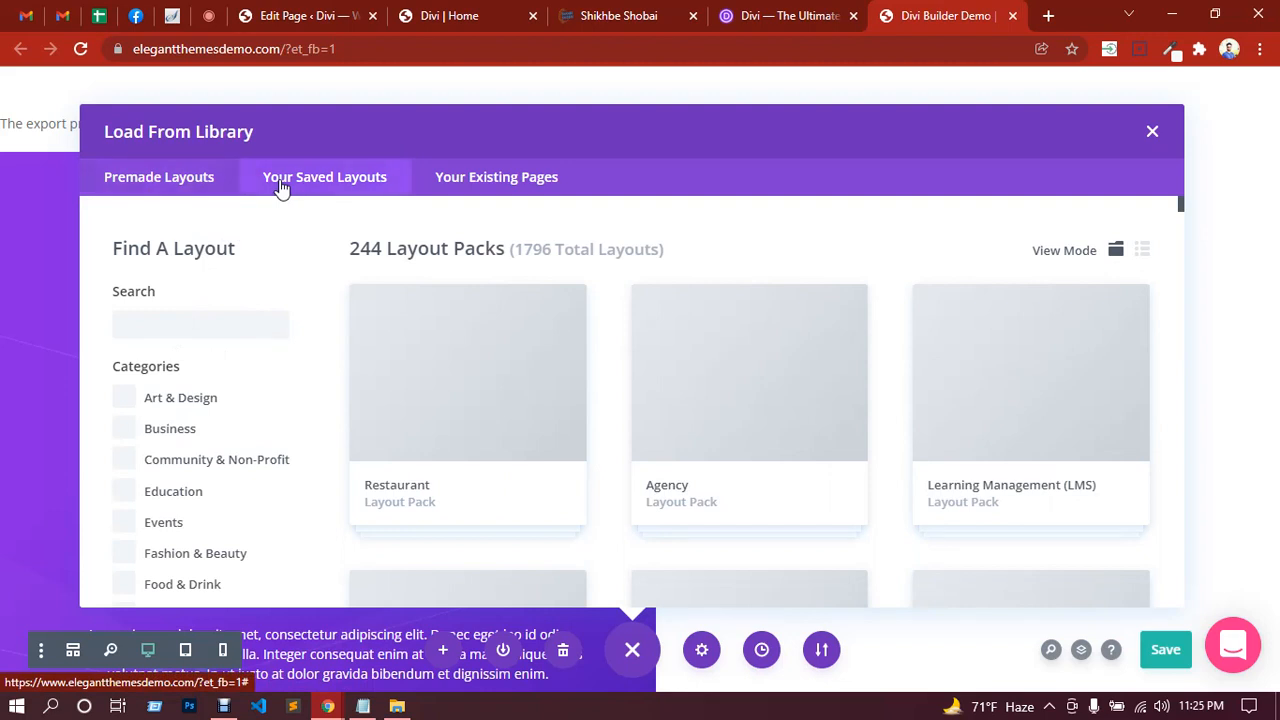
click(1150, 134)
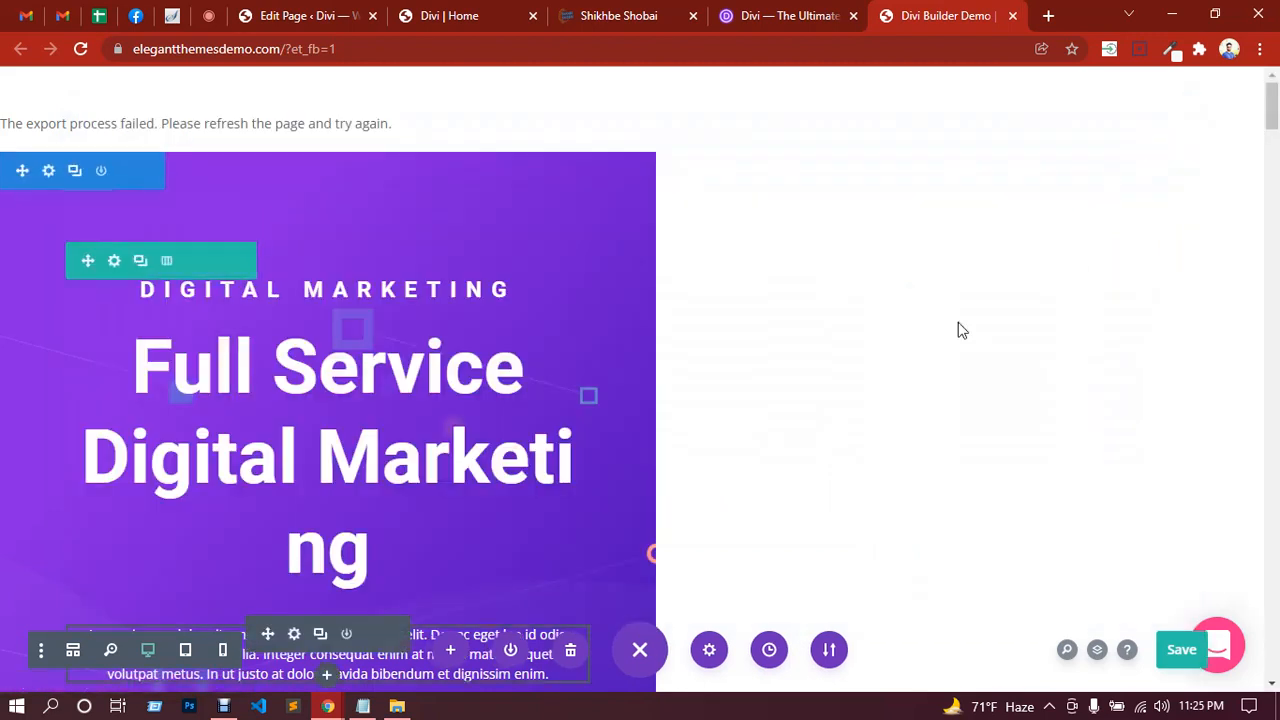
Step: Re-export the layout as 'Divi', closing the progress window once it stalls at 99%
scroll(895, 457, down, 3)
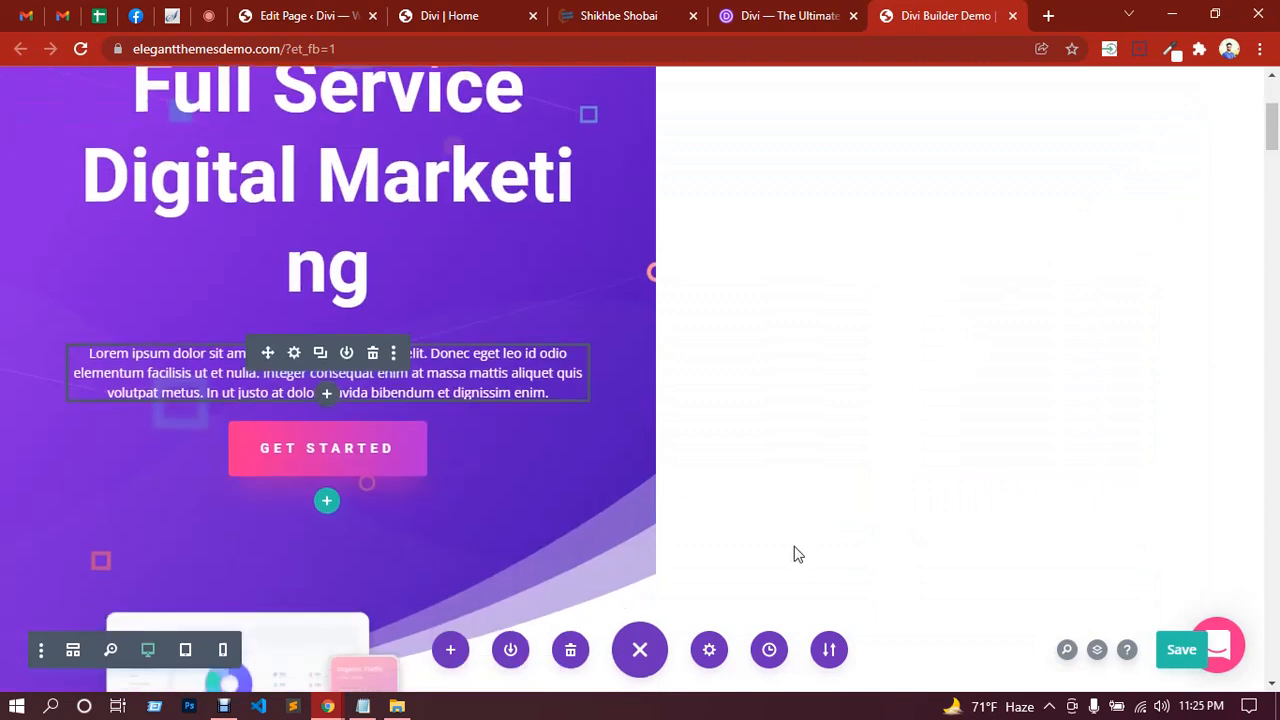
click(831, 652)
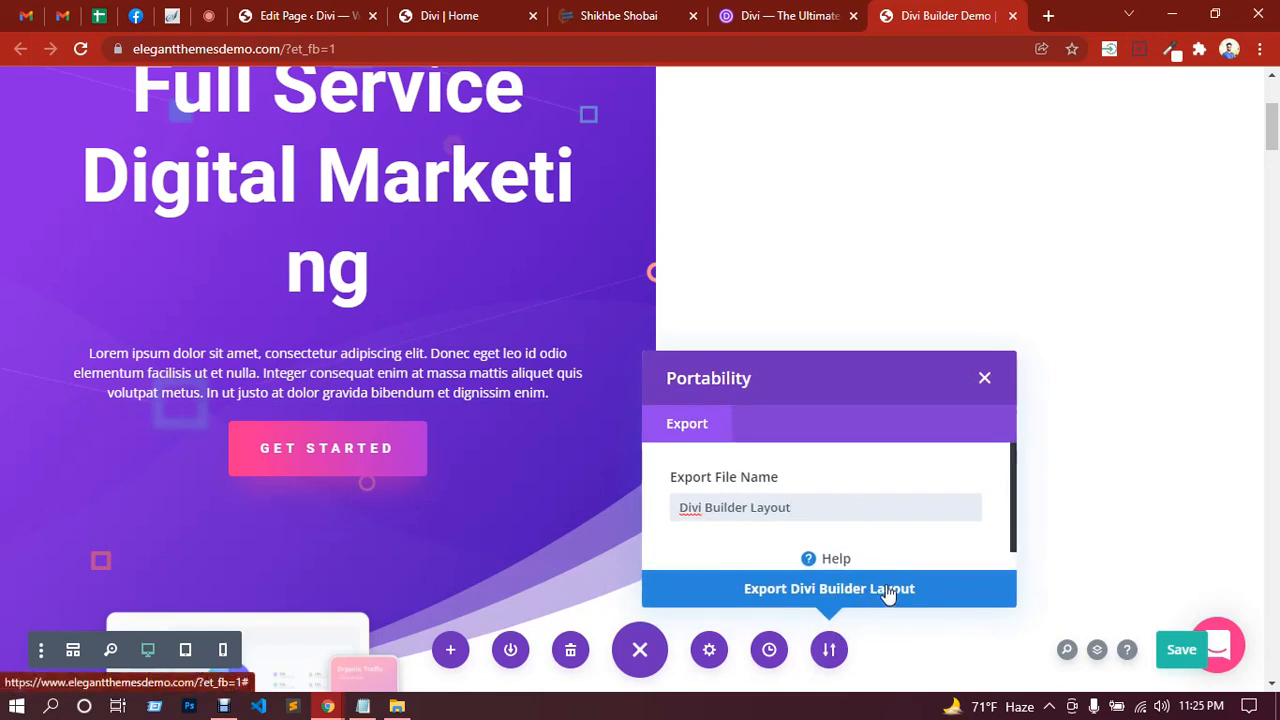
click(986, 381)
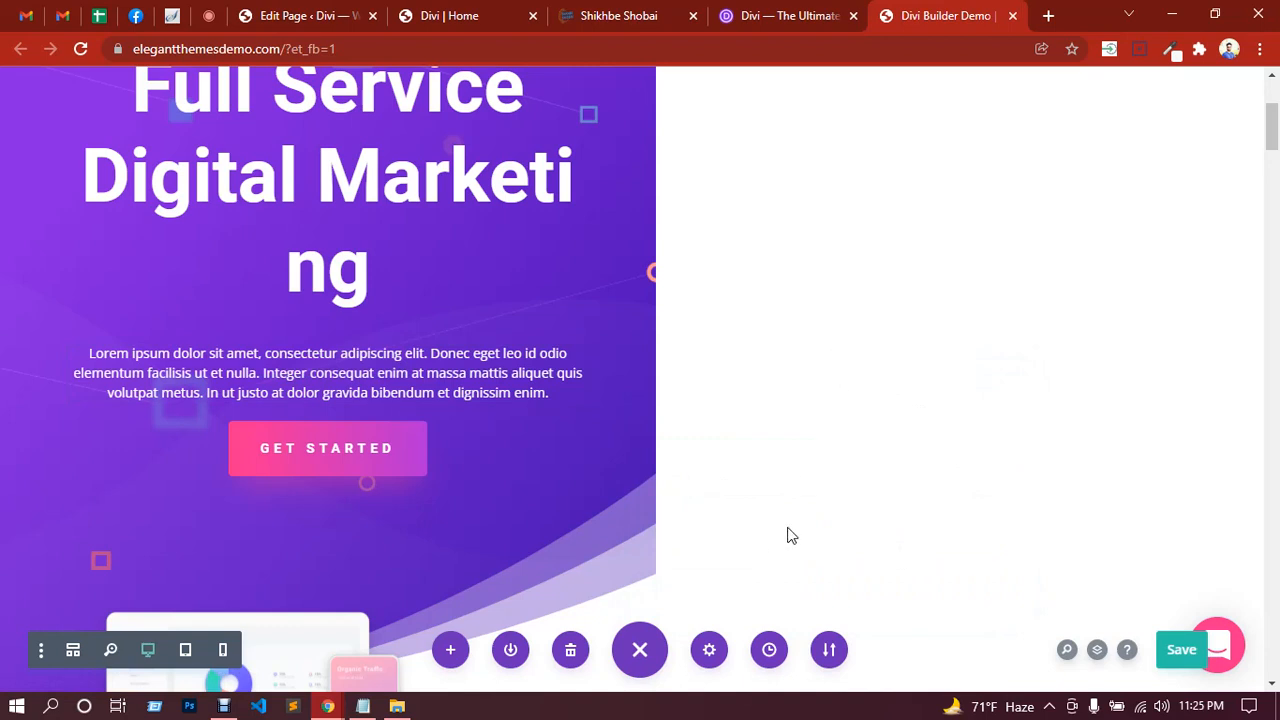
click(828, 651)
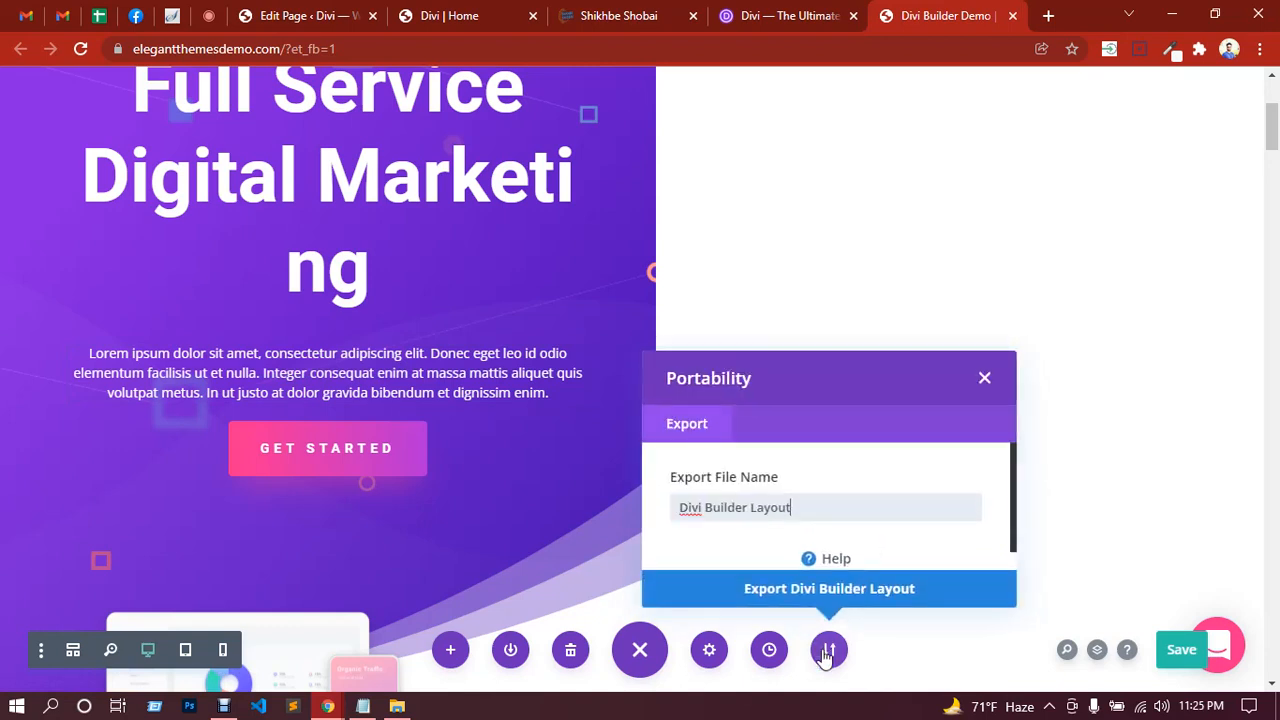
drag(802, 500, 724, 508)
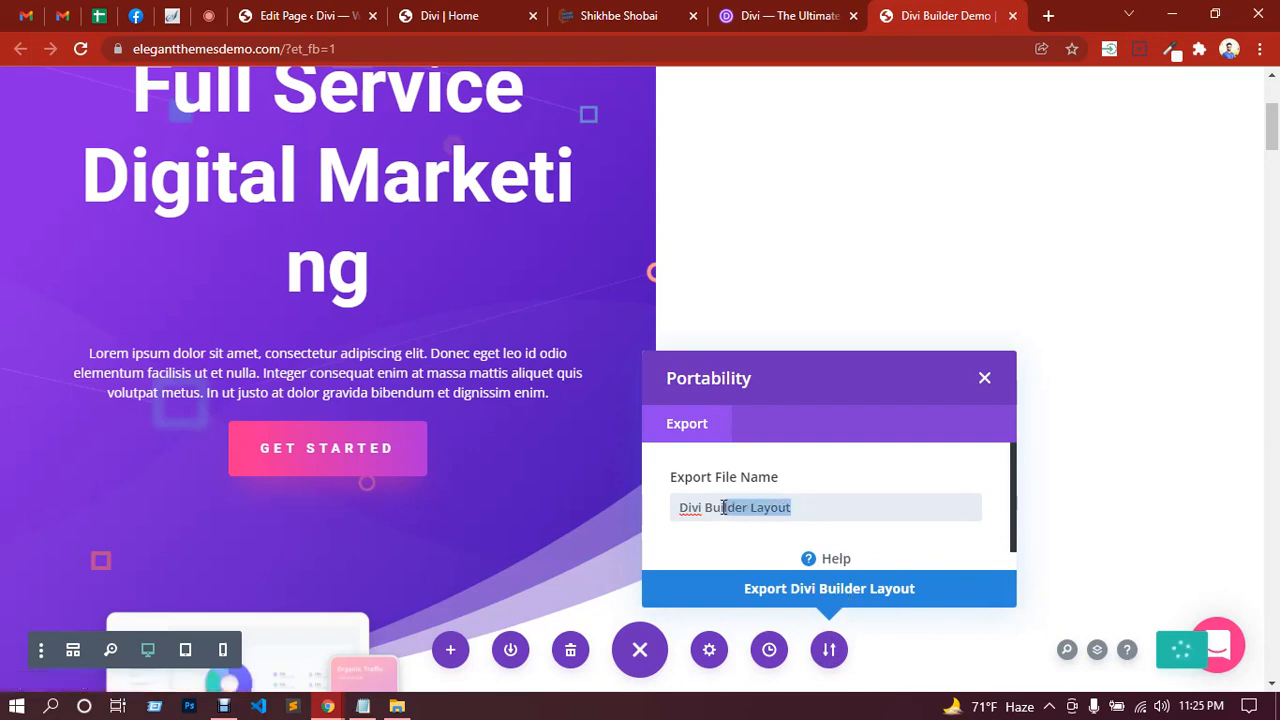
key(BackSpace)
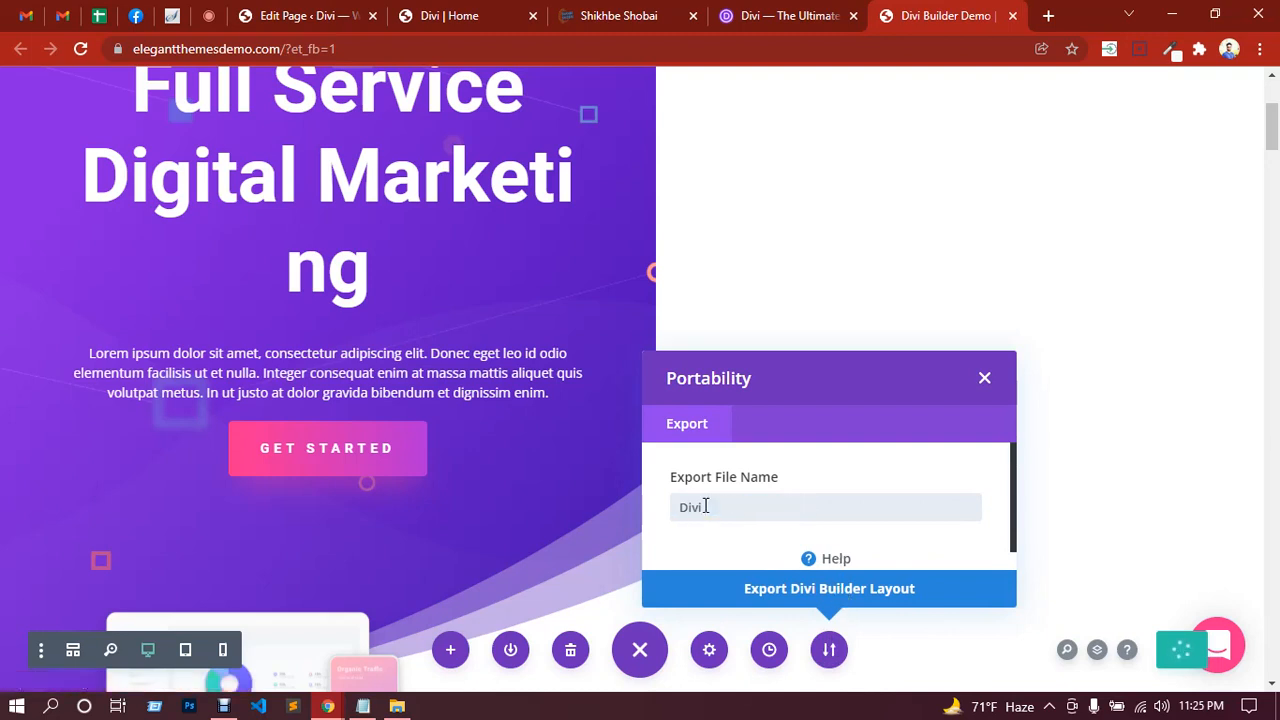
click(870, 598)
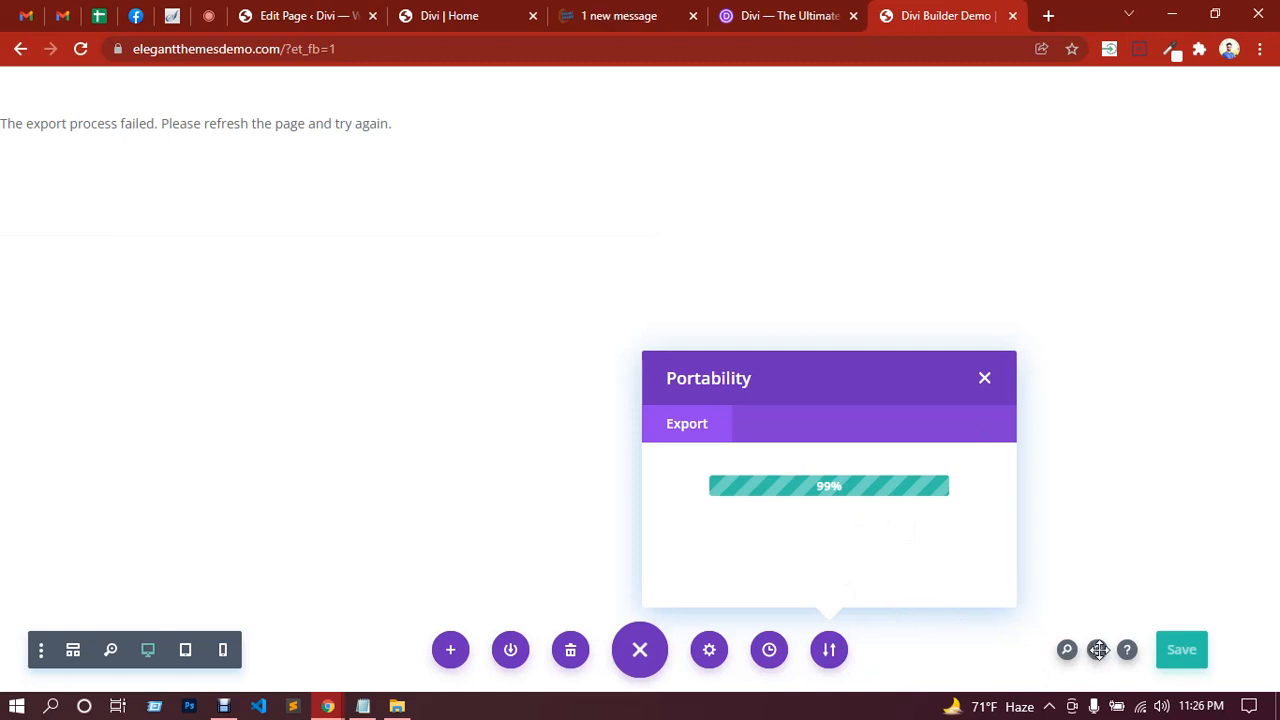
click(984, 378)
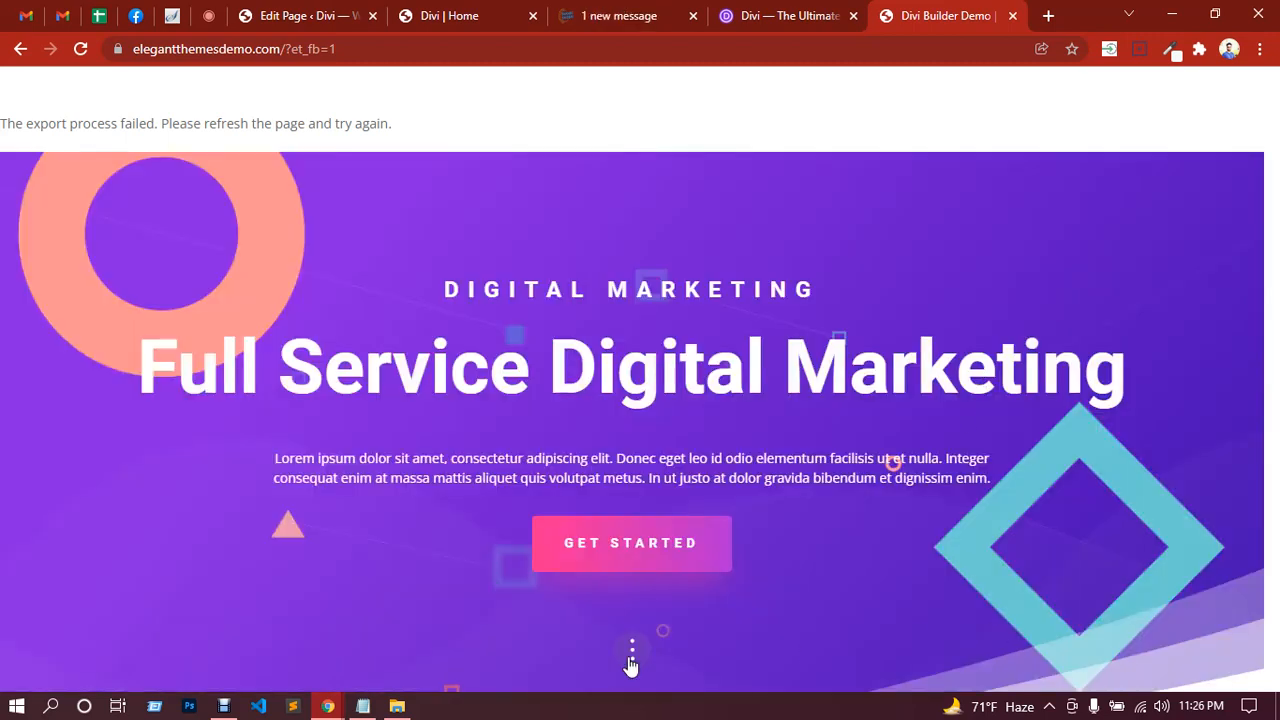
Step: Look through the Layers panel, then reload the builder page and discard unsaved changes
click(632, 652)
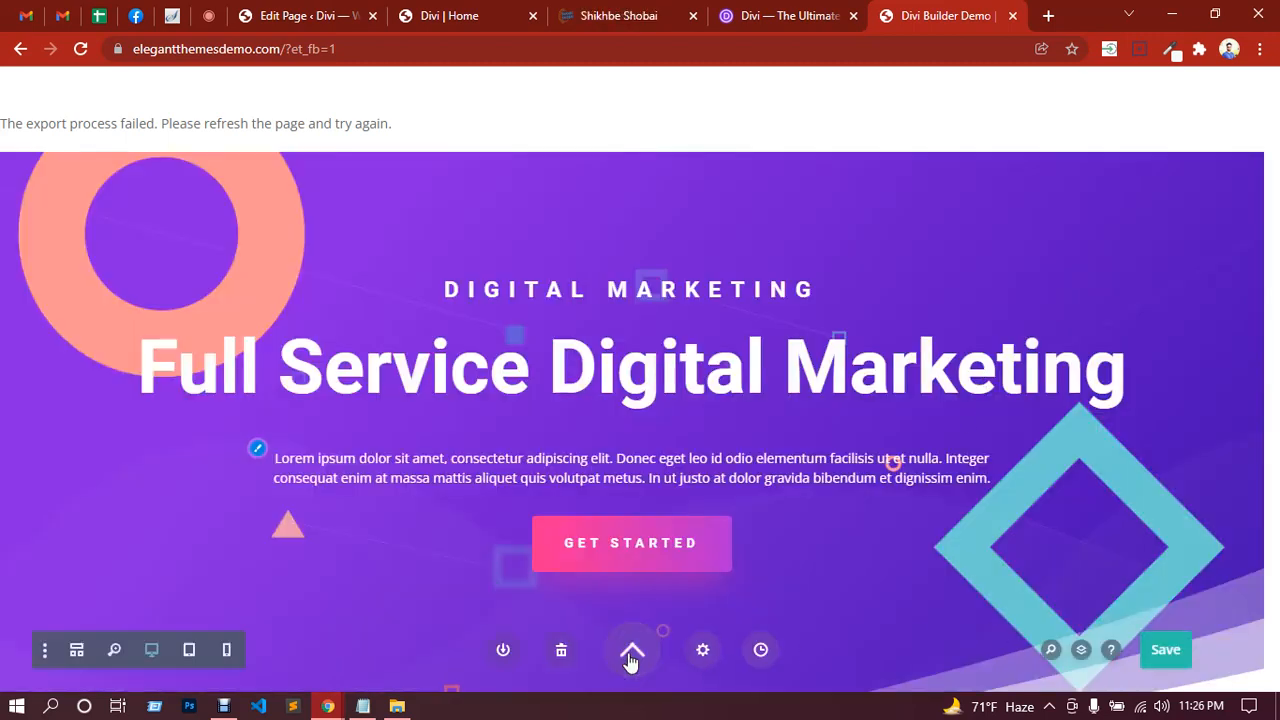
click(1084, 654)
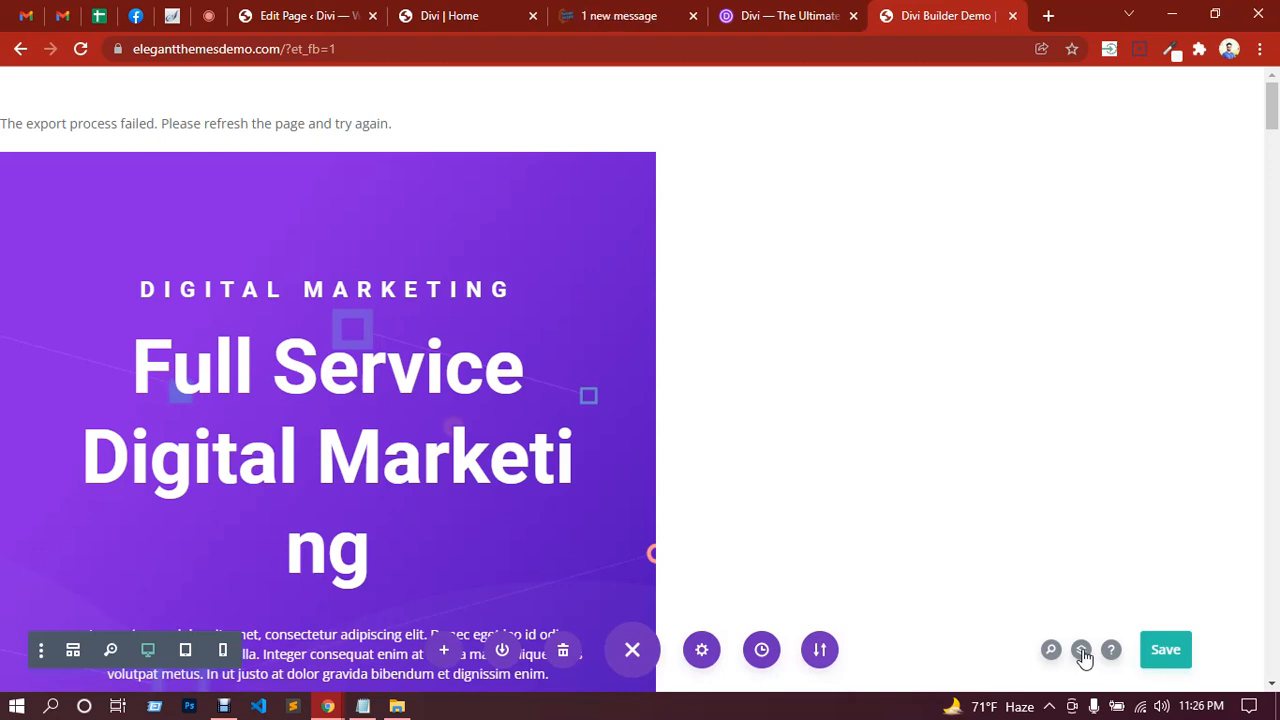
click(1081, 651)
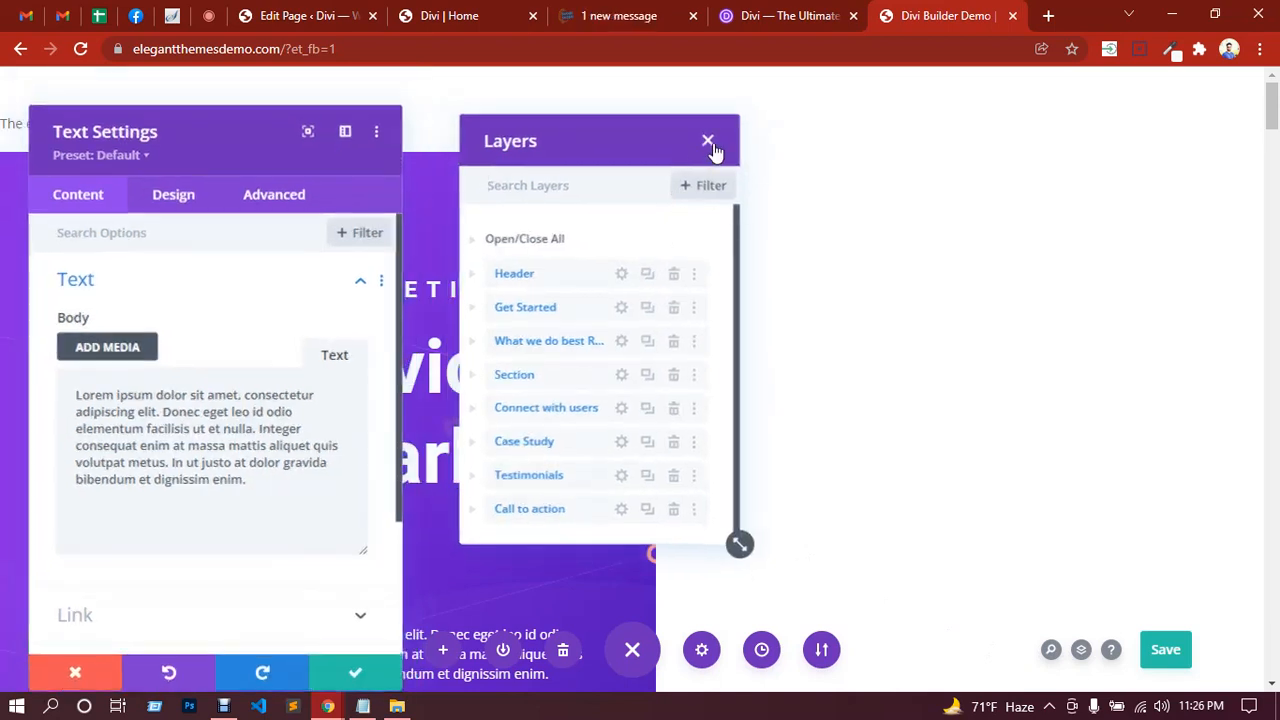
click(708, 143)
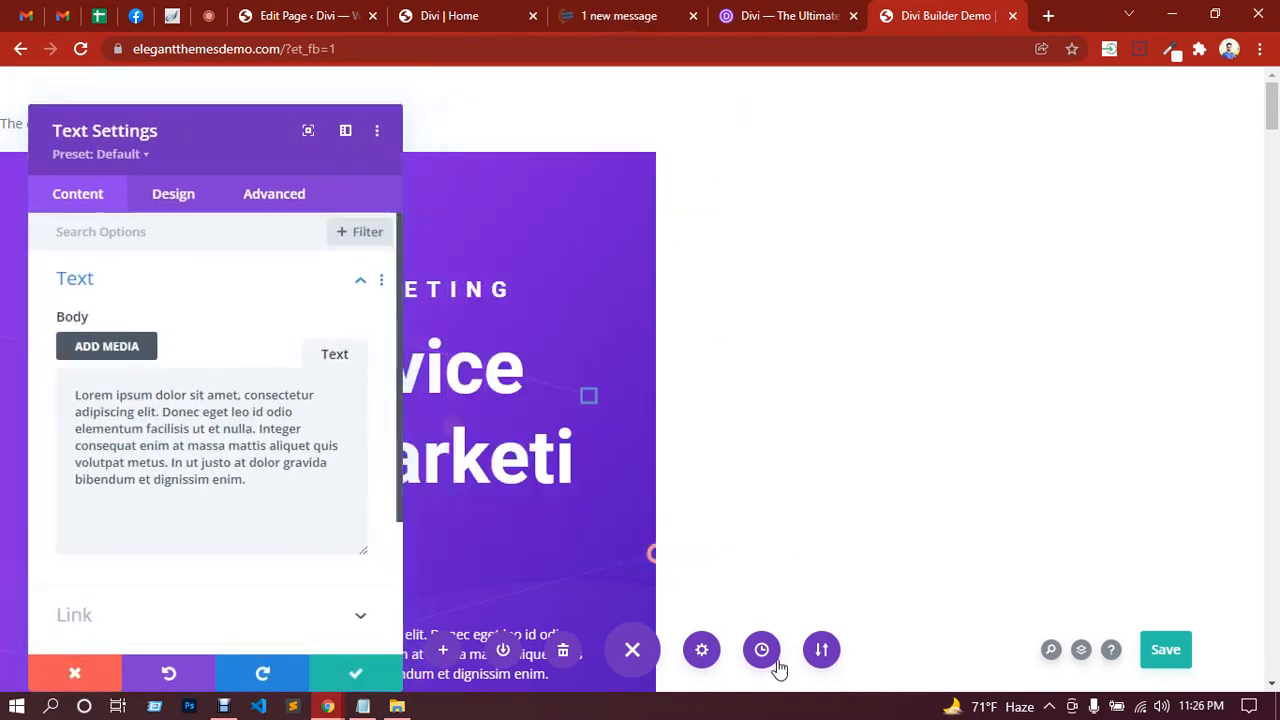
click(633, 650)
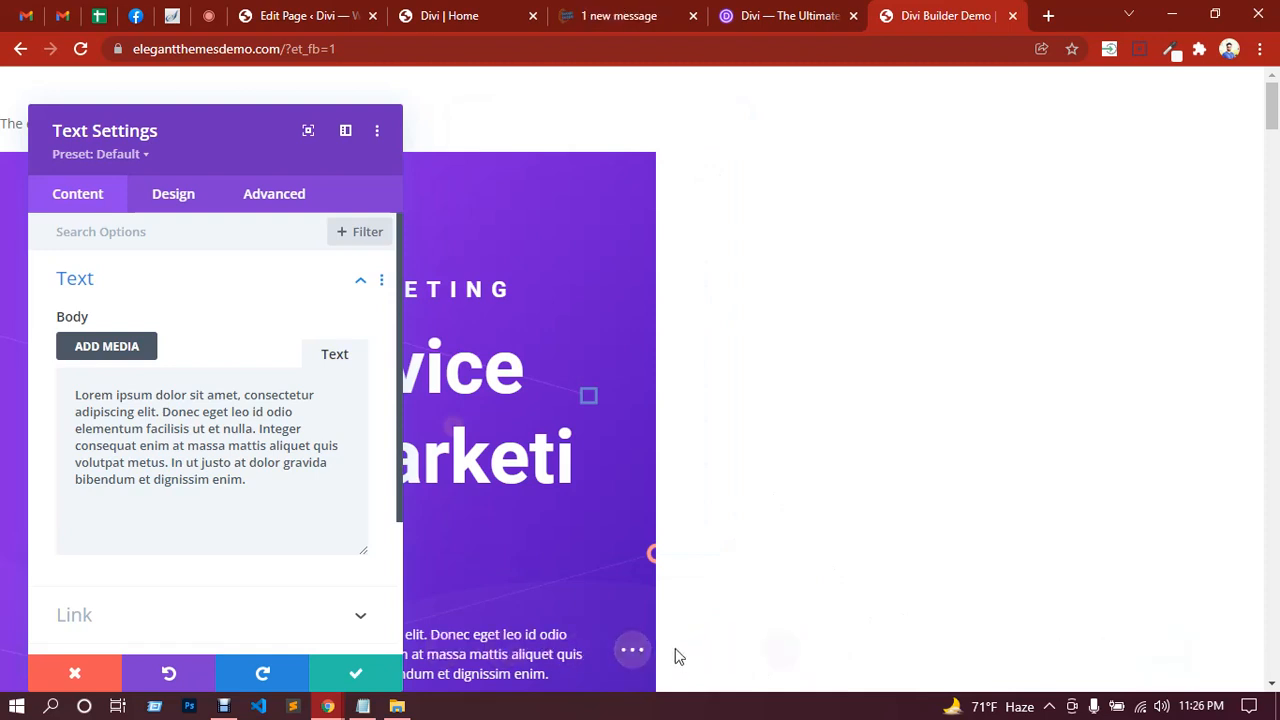
click(80, 49)
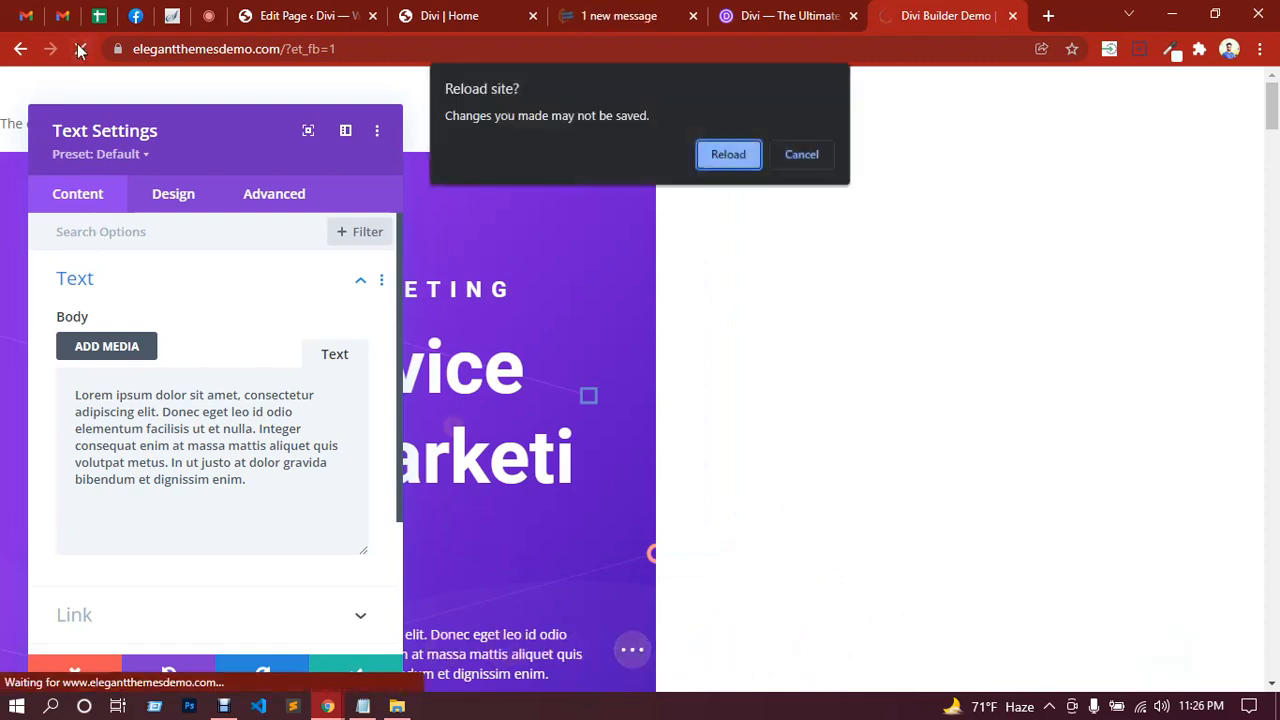
click(743, 158)
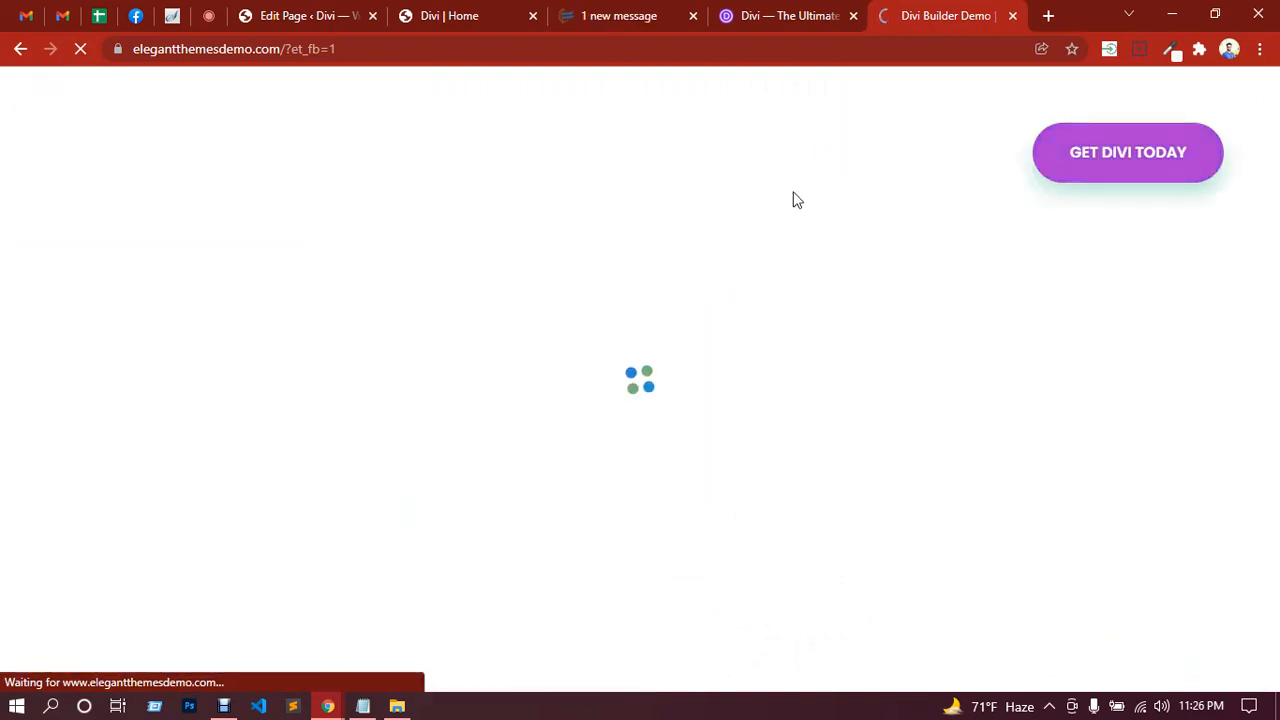
Step: Switch to the 'Divi | Home' tab and enable the Visual Builder on the Shikhbe Shobai home page
click(432, 12)
scroll(735, 301, down, 5)
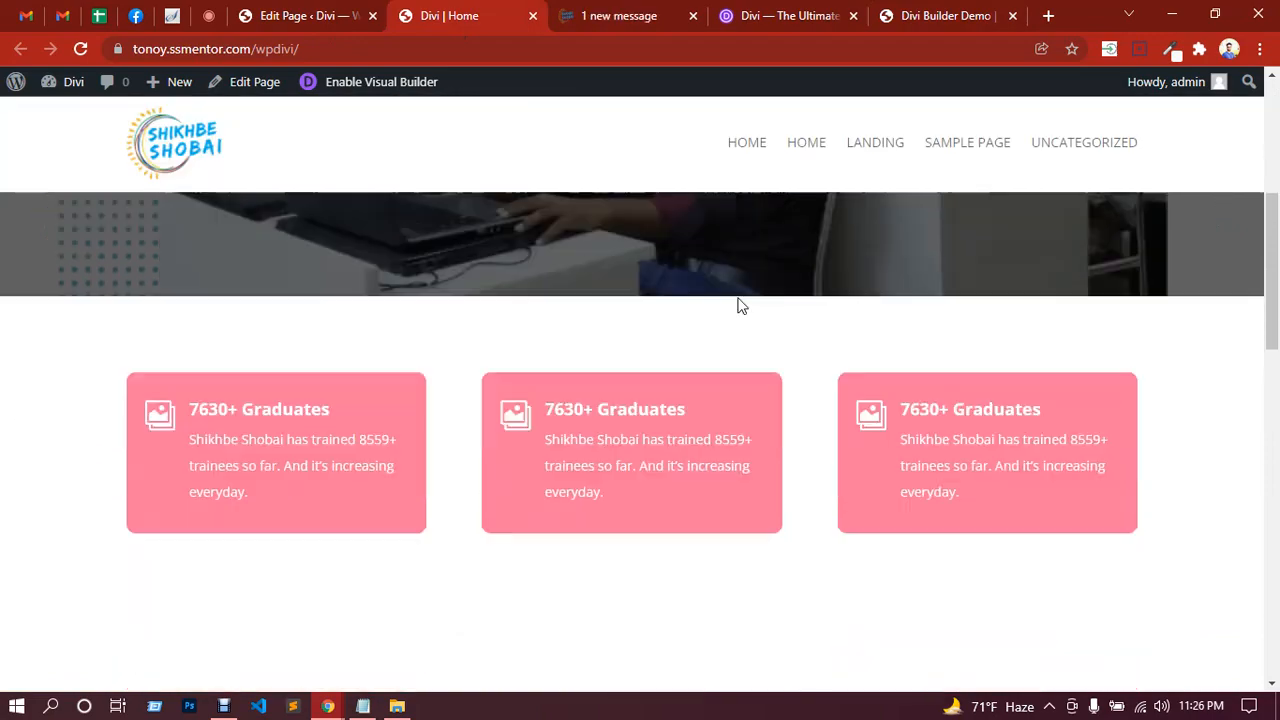
scroll(737, 298, up, 6)
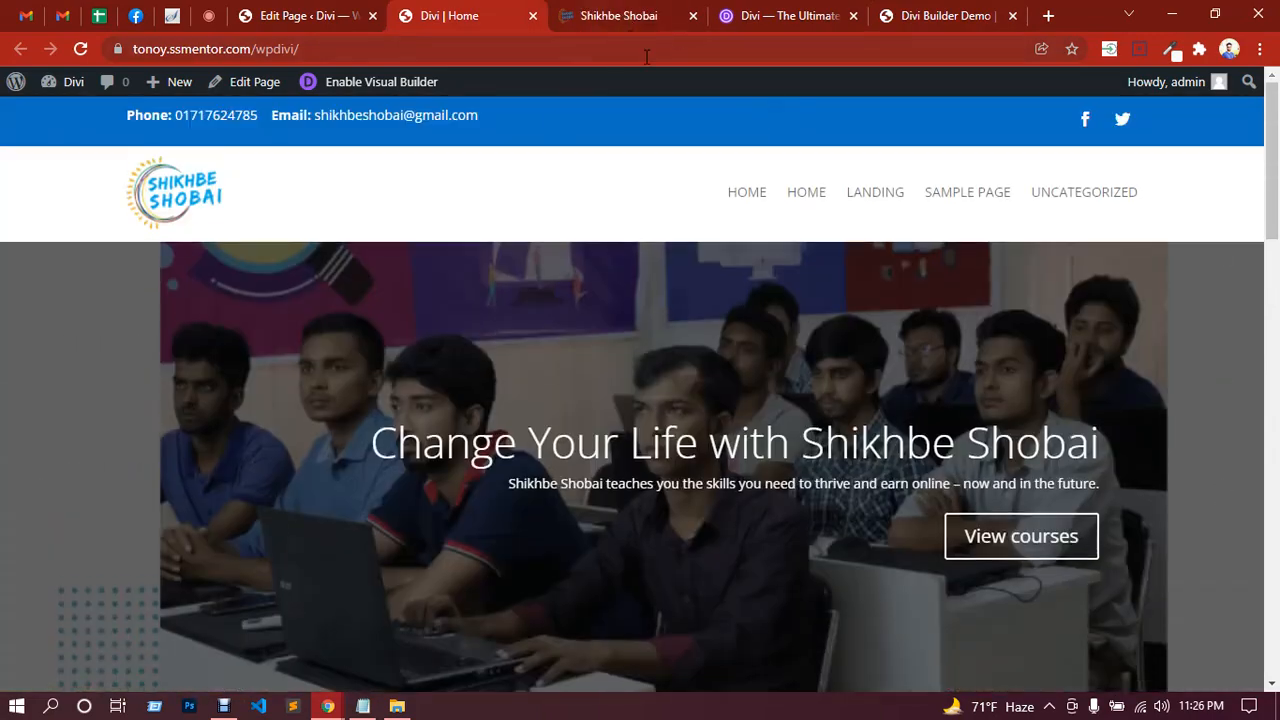
click(378, 88)
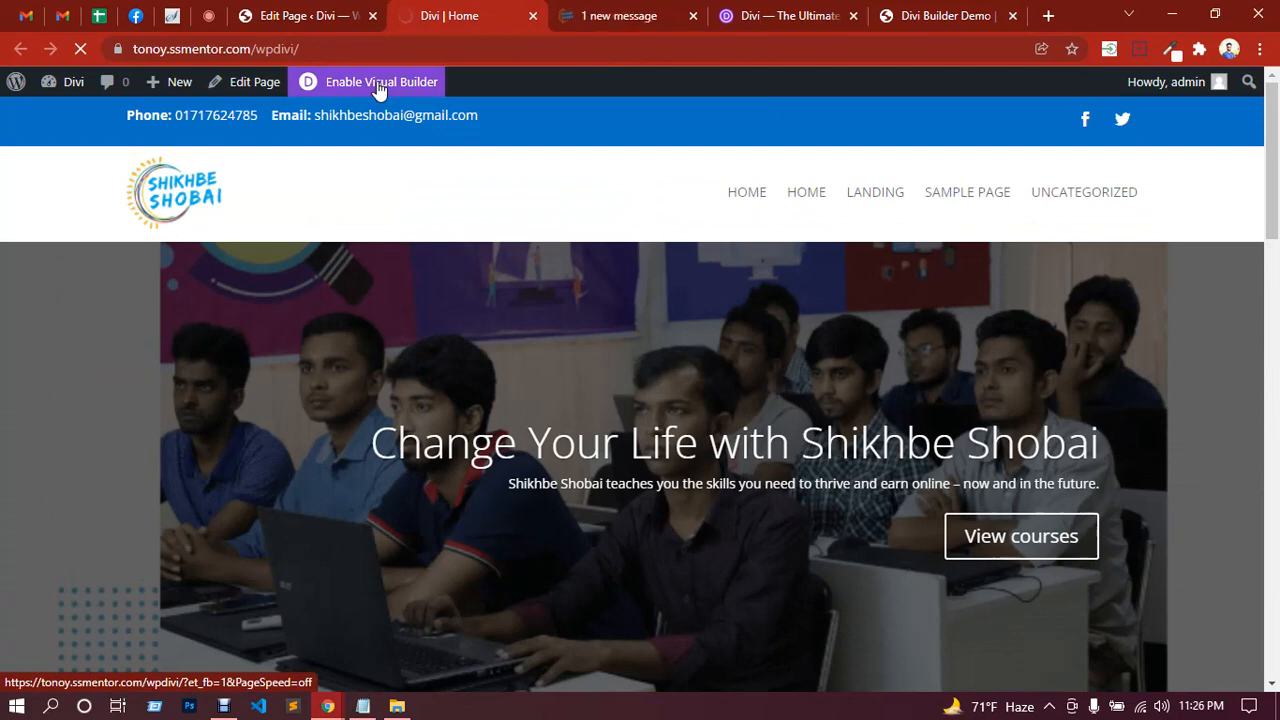
click(378, 88)
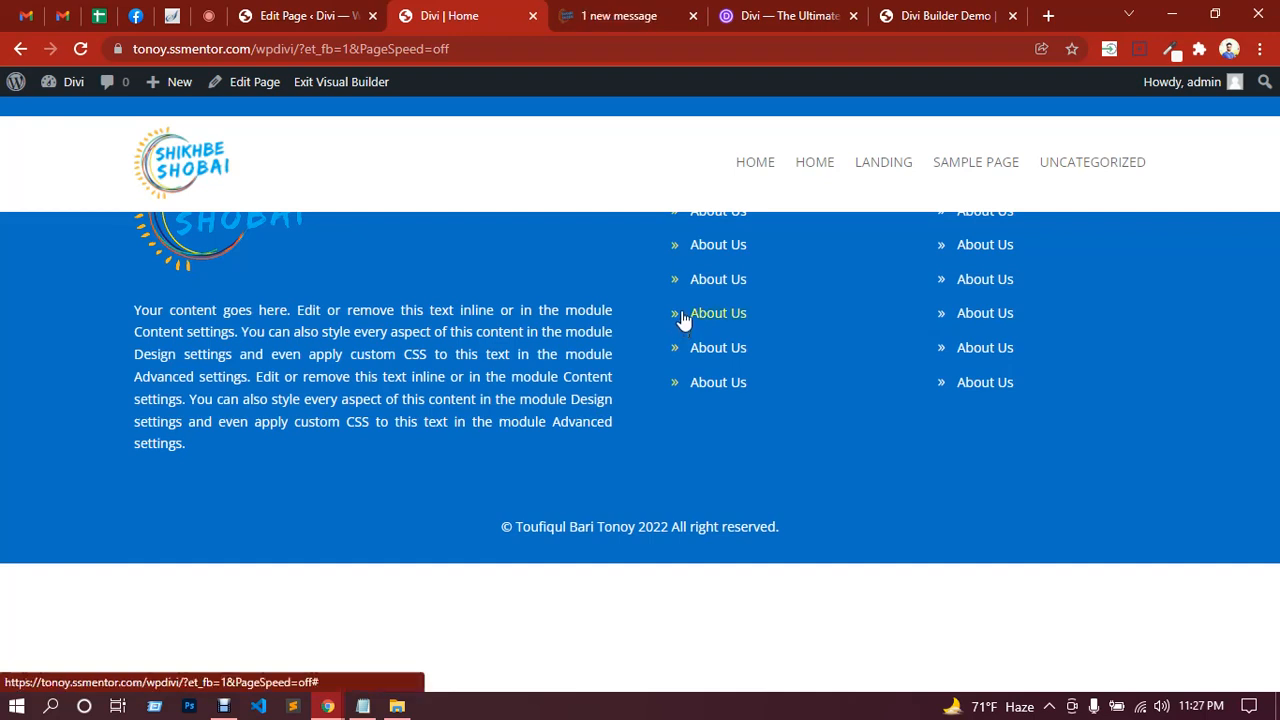
Step: Export the Home layout as Divi Builder Layout.json, then open LANDING in a new tab
click(803, 291)
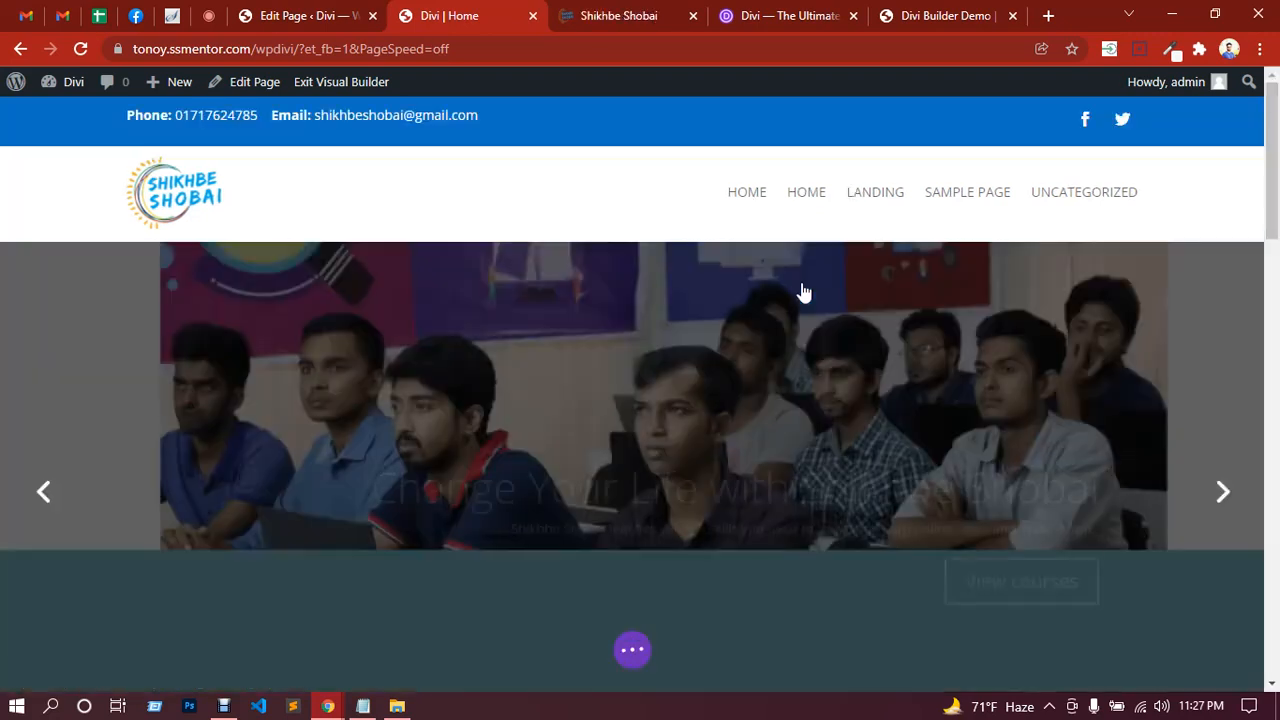
click(632, 651)
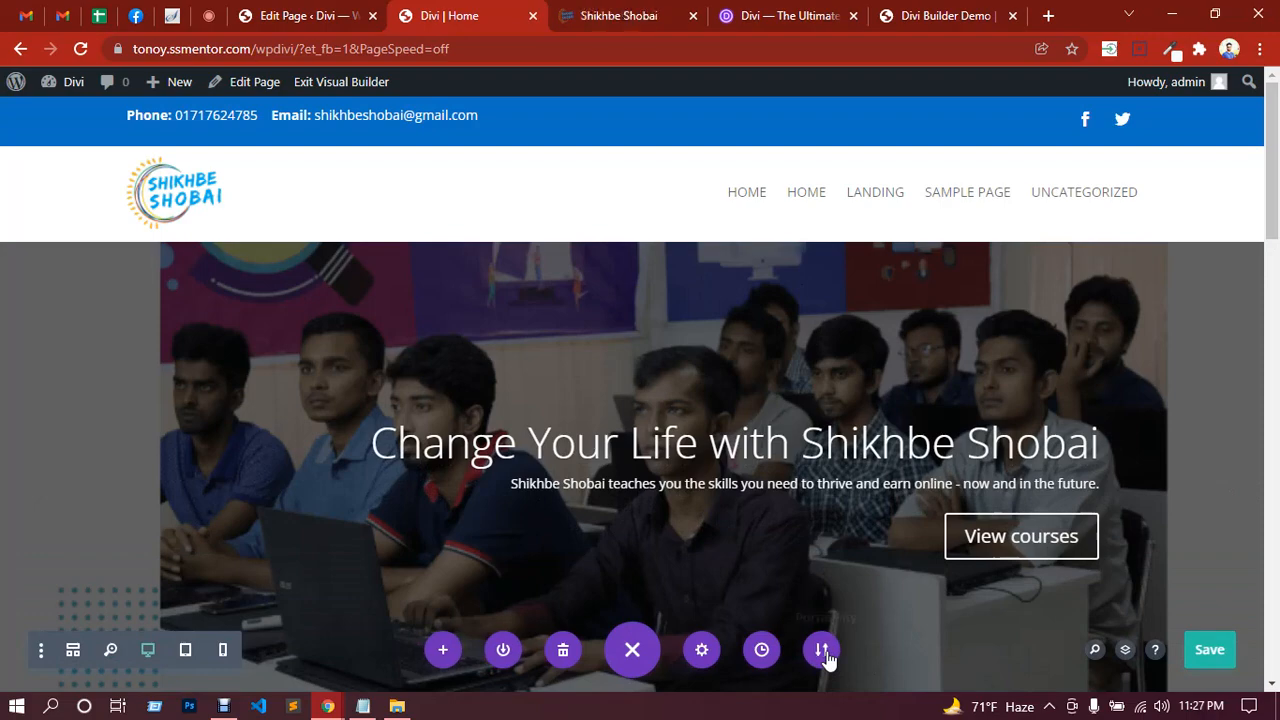
scroll(771, 300, down, 10)
scroll(774, 292, down, 10)
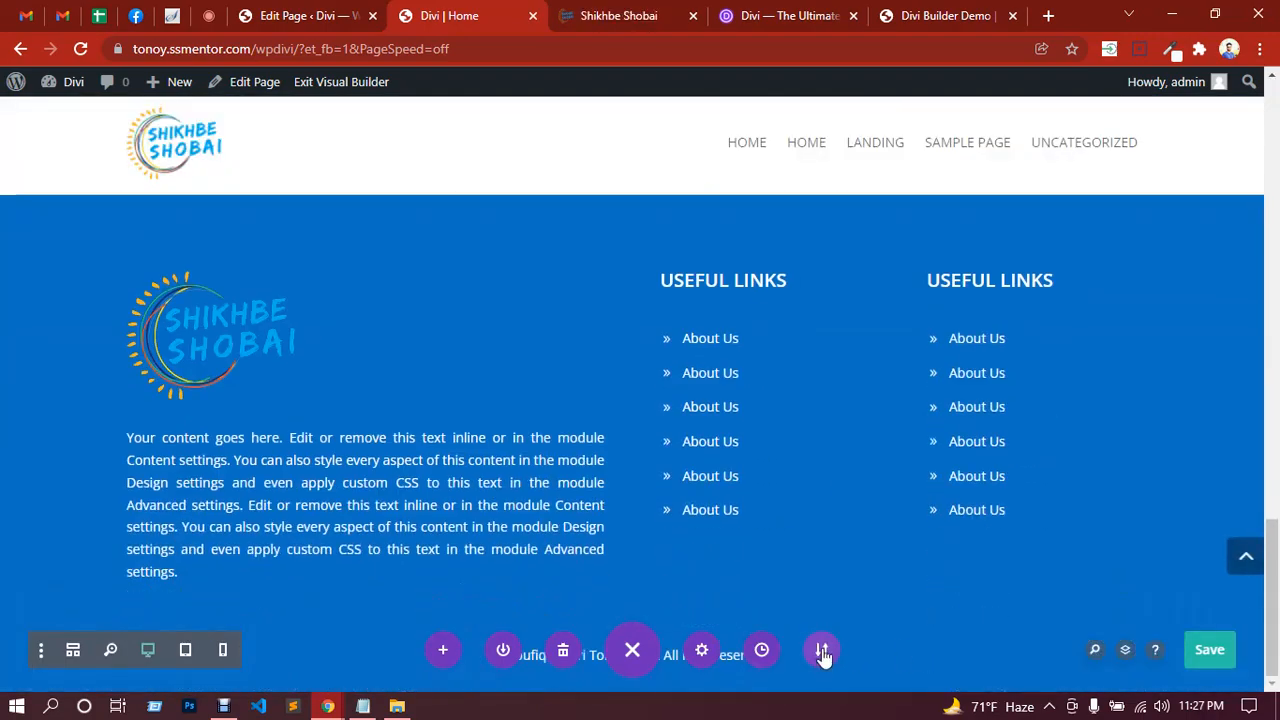
click(822, 652)
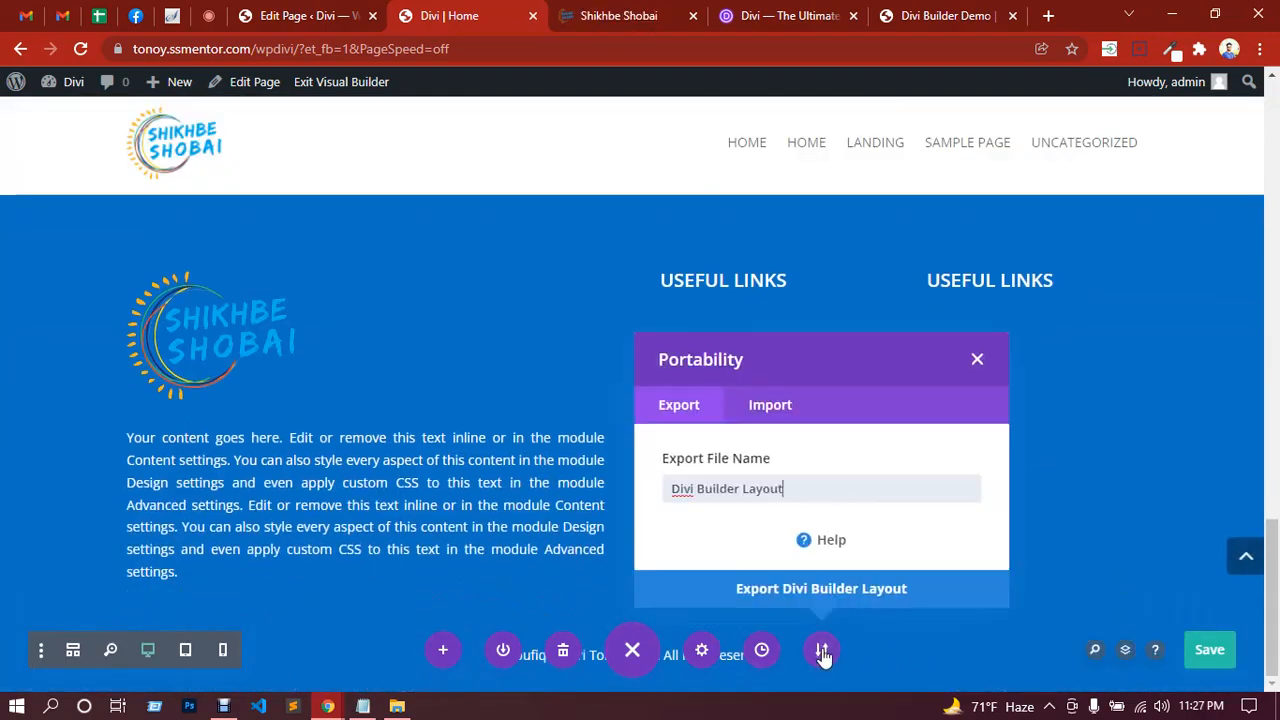
click(845, 598)
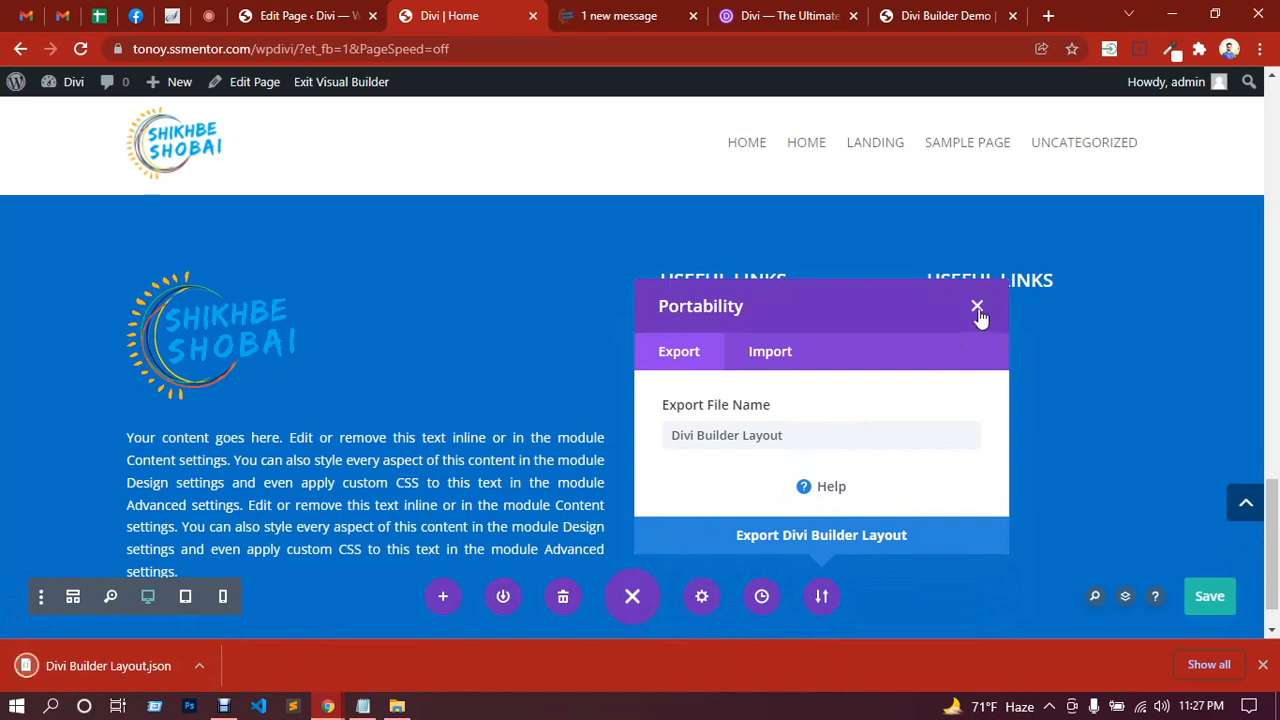
click(977, 306)
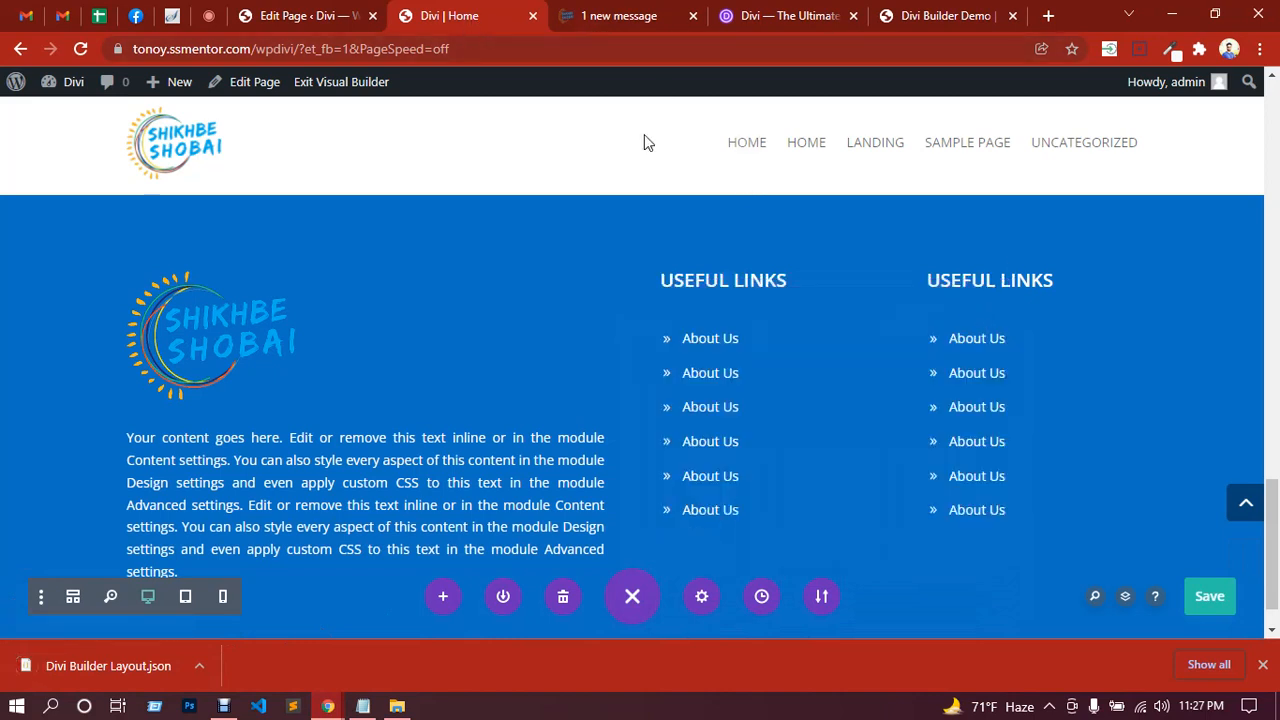
middle_click(874, 150)
Step: Switch to the landing tab and choose Build From Scratch to get a blank section
click(592, 10)
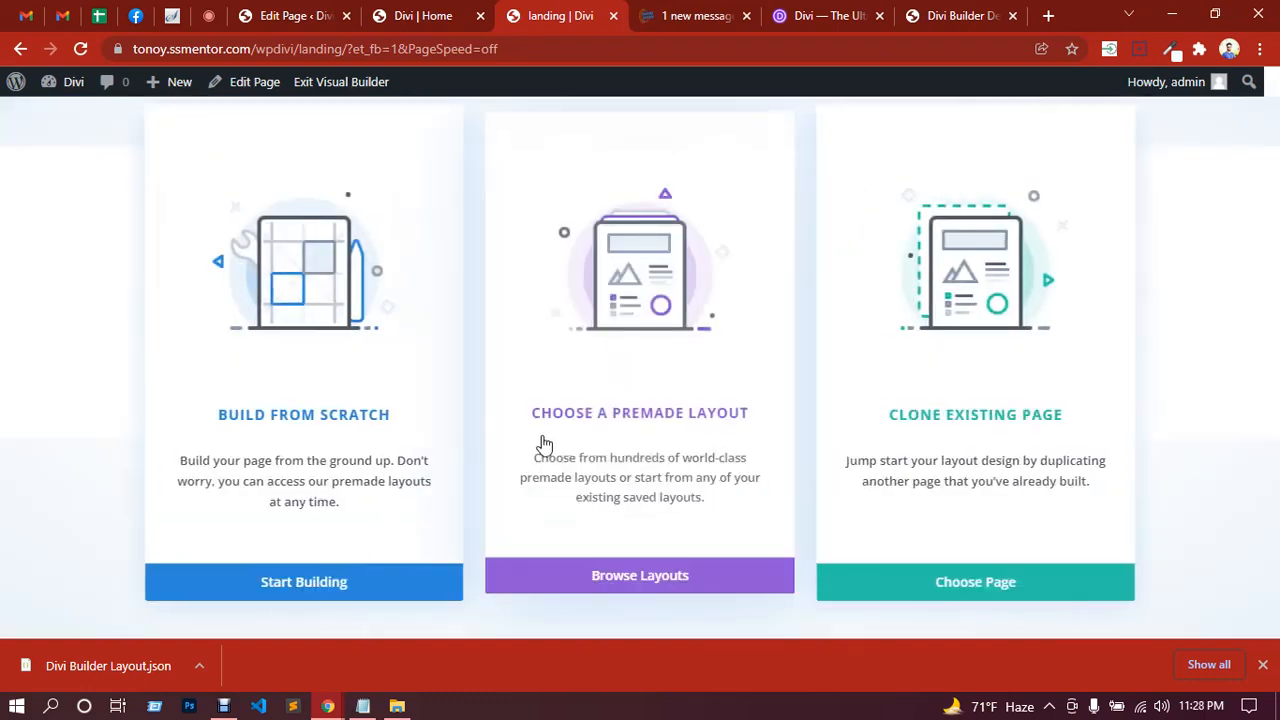
click(322, 596)
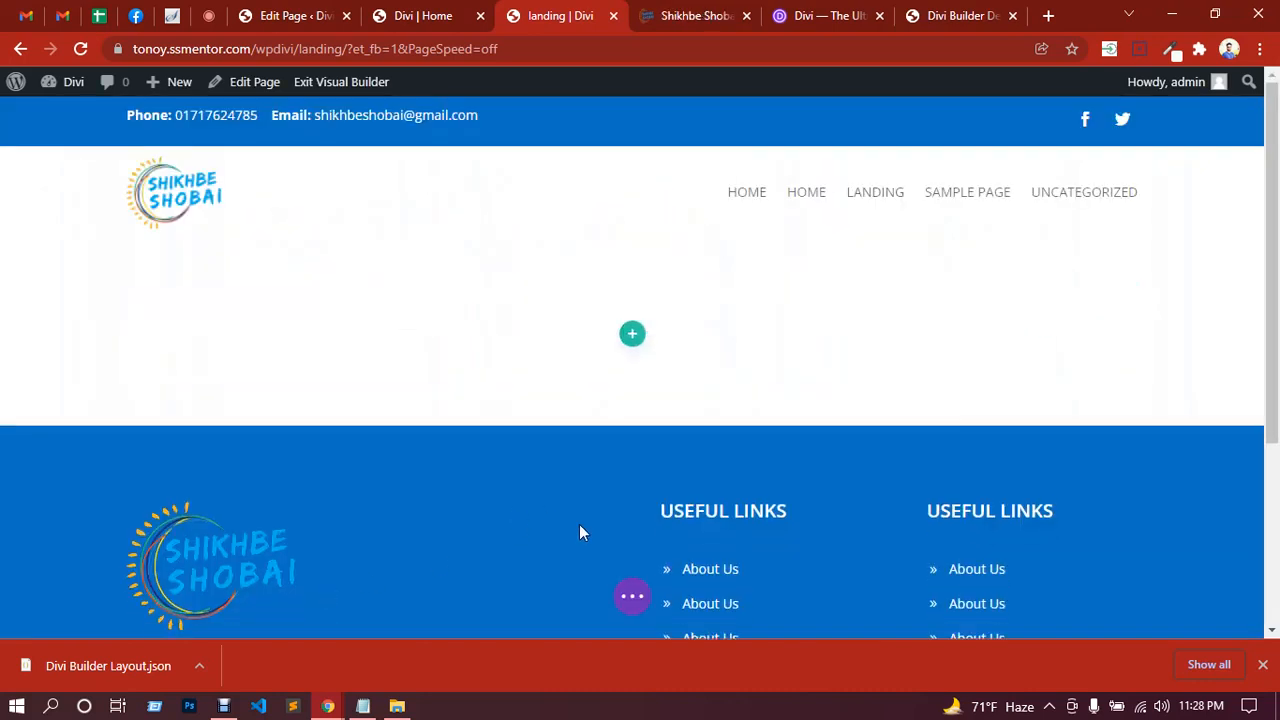
Step: Import Divi Builder Layout.json from Downloads with Import Presets ticked and no backup download
click(632, 596)
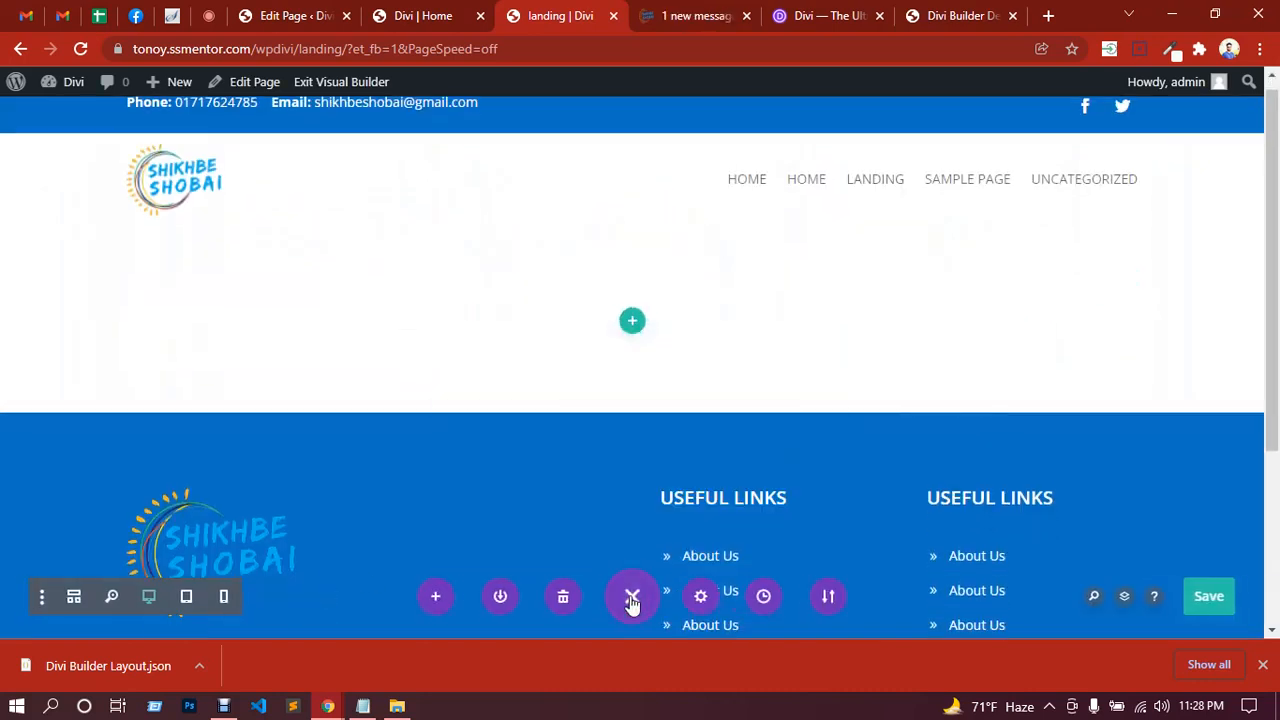
click(822, 598)
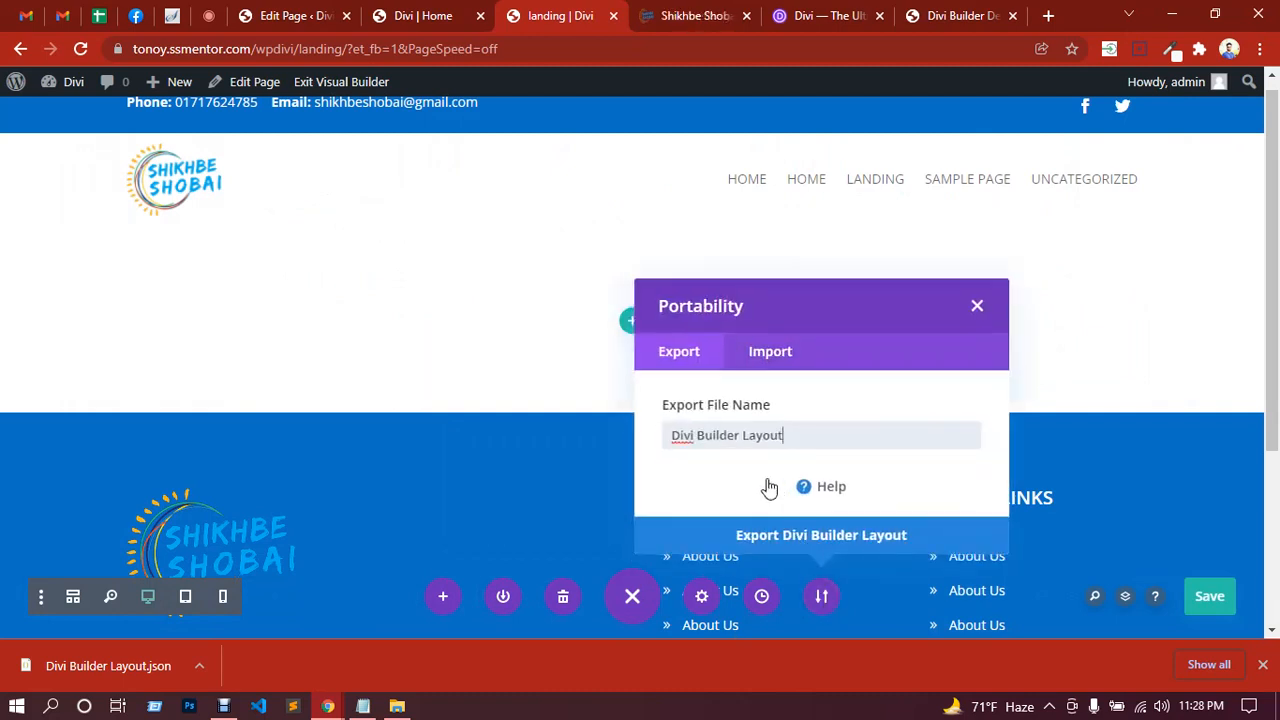
click(768, 355)
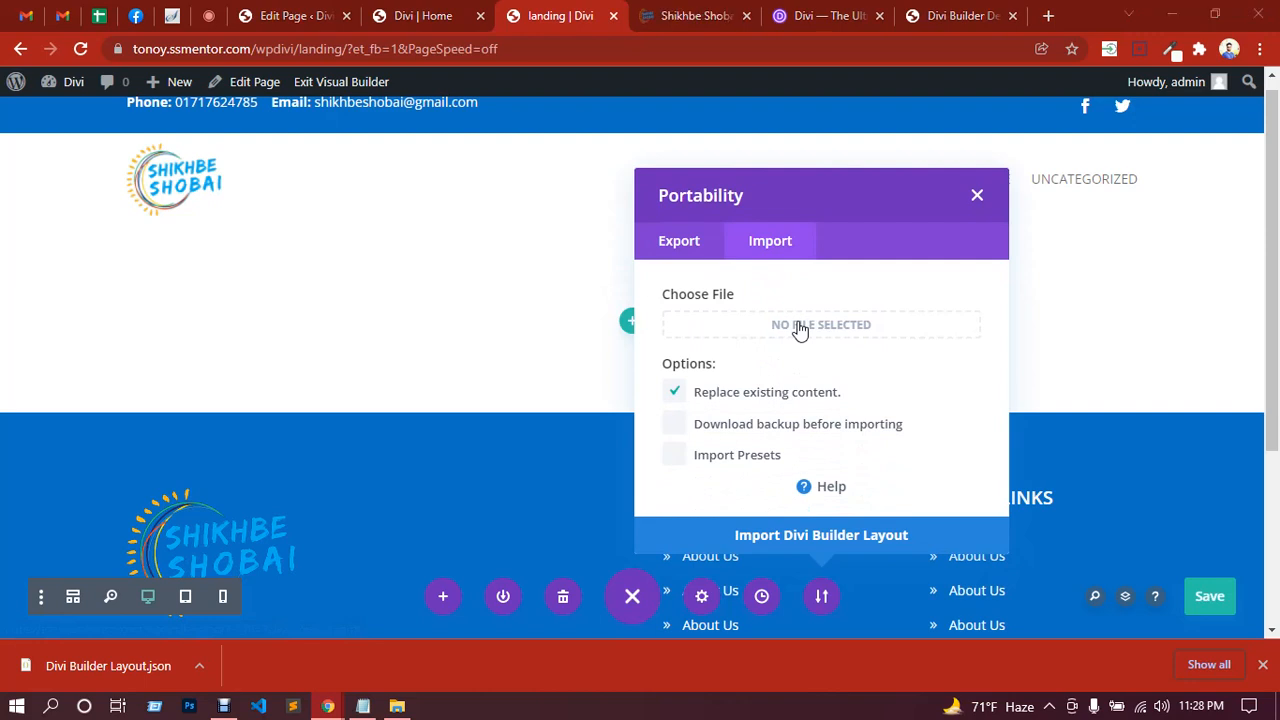
click(800, 326)
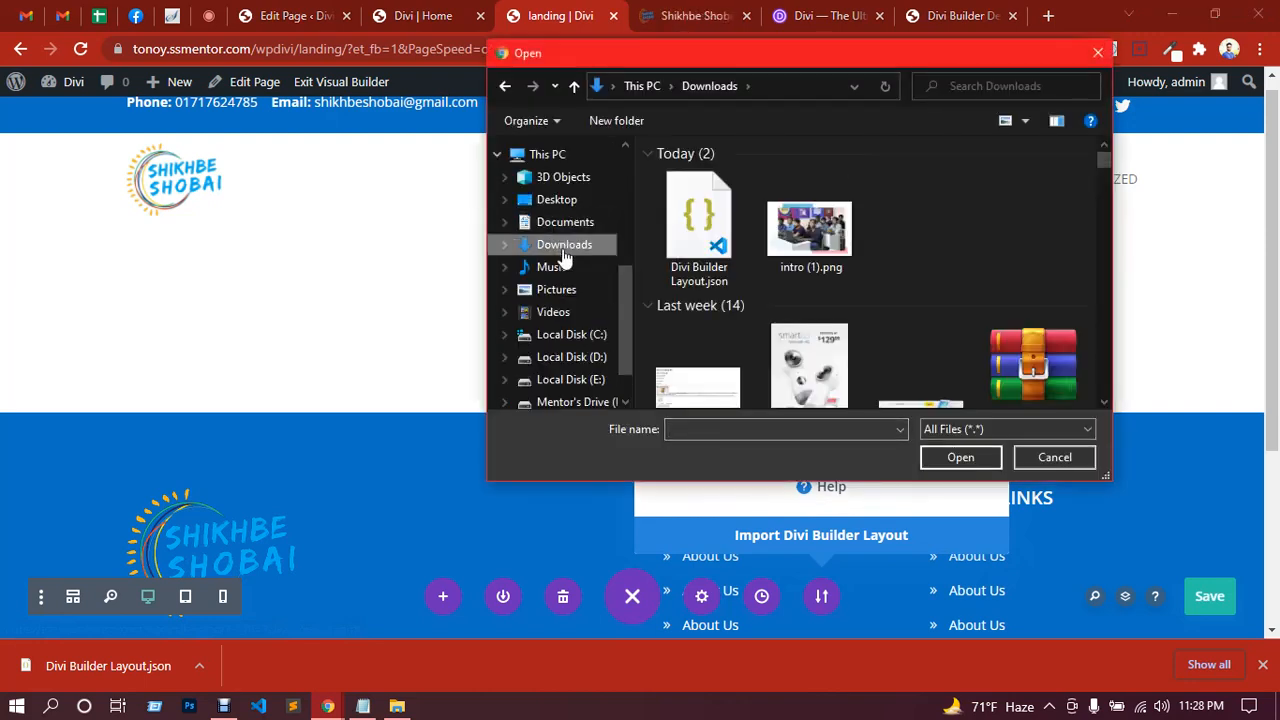
double_click(708, 228)
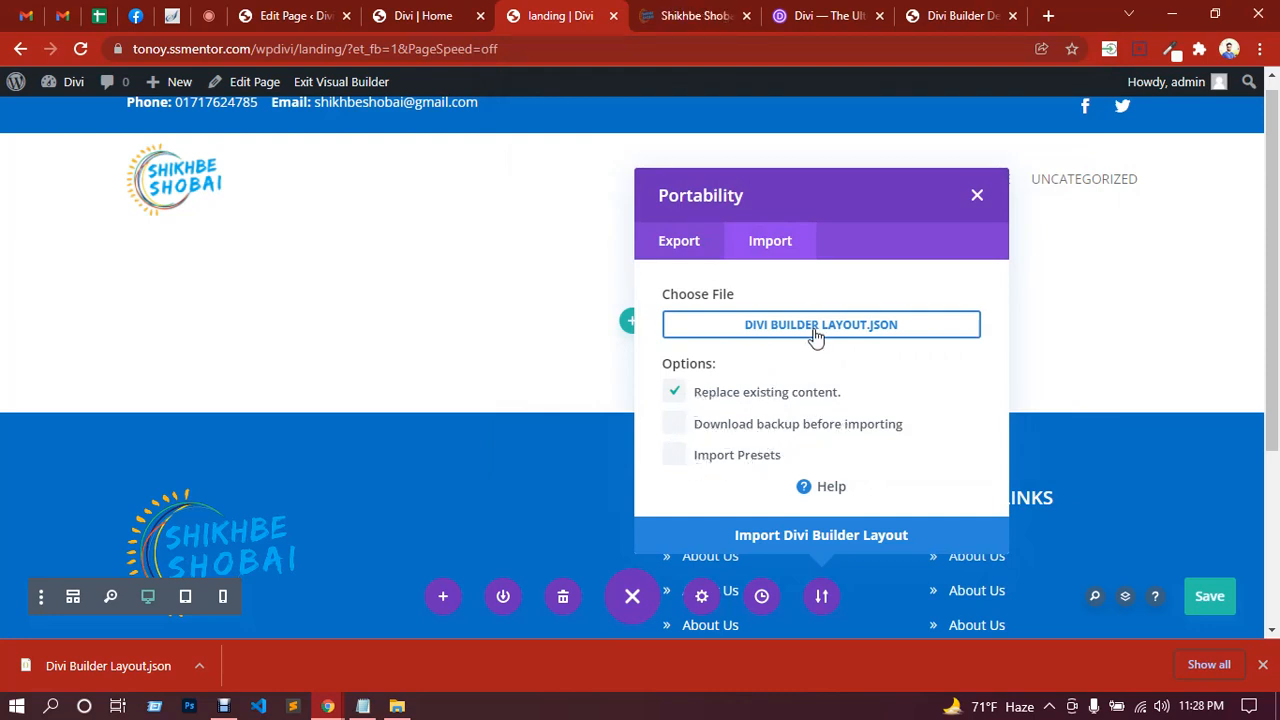
click(678, 425)
click(676, 456)
click(817, 336)
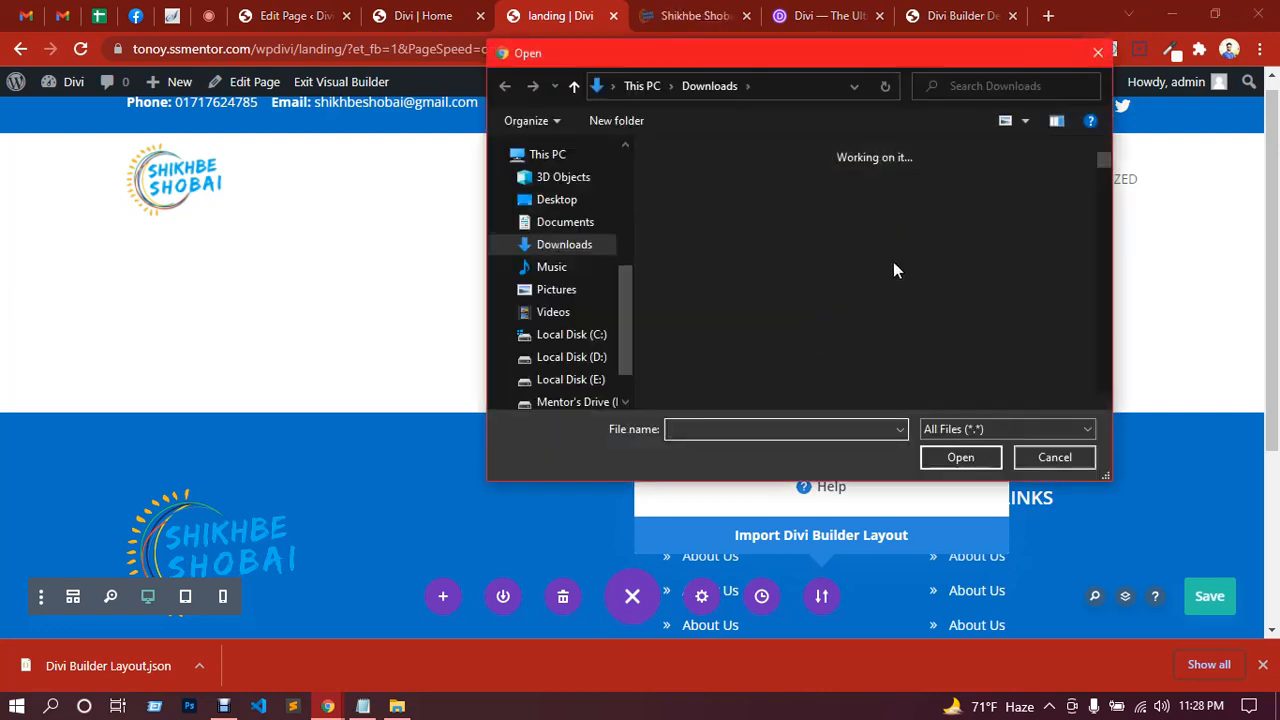
double_click(709, 243)
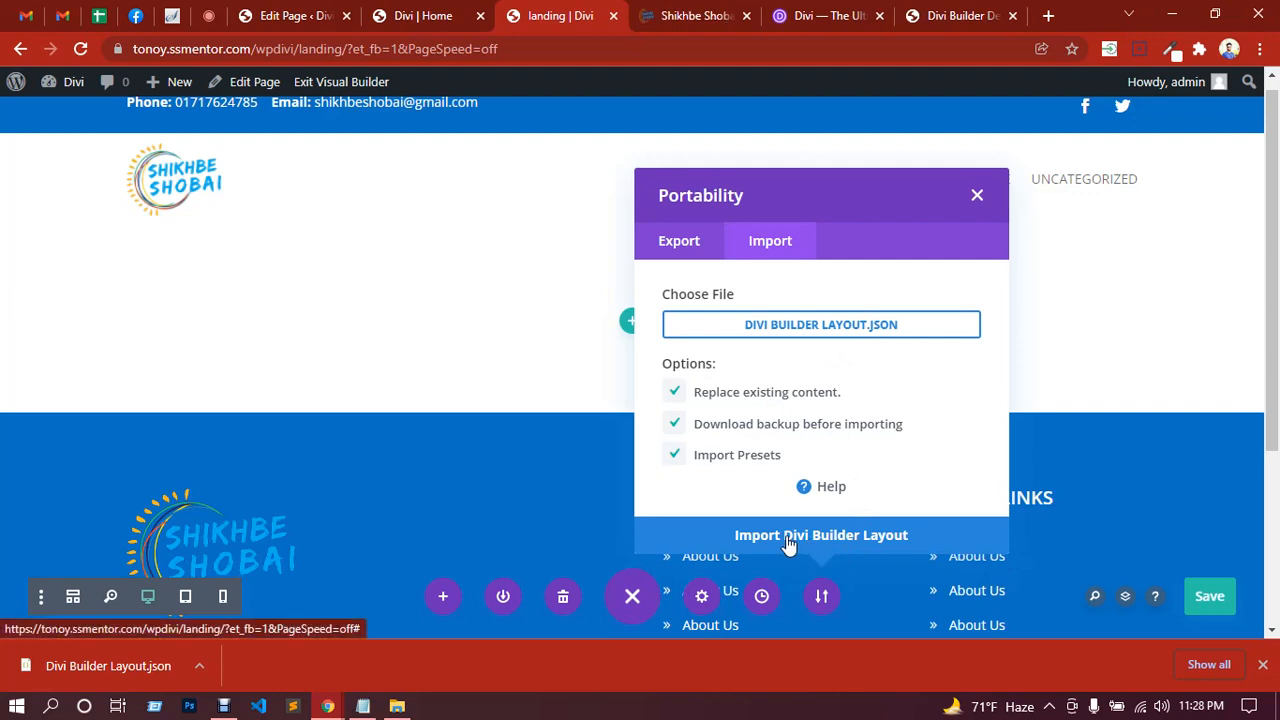
click(680, 432)
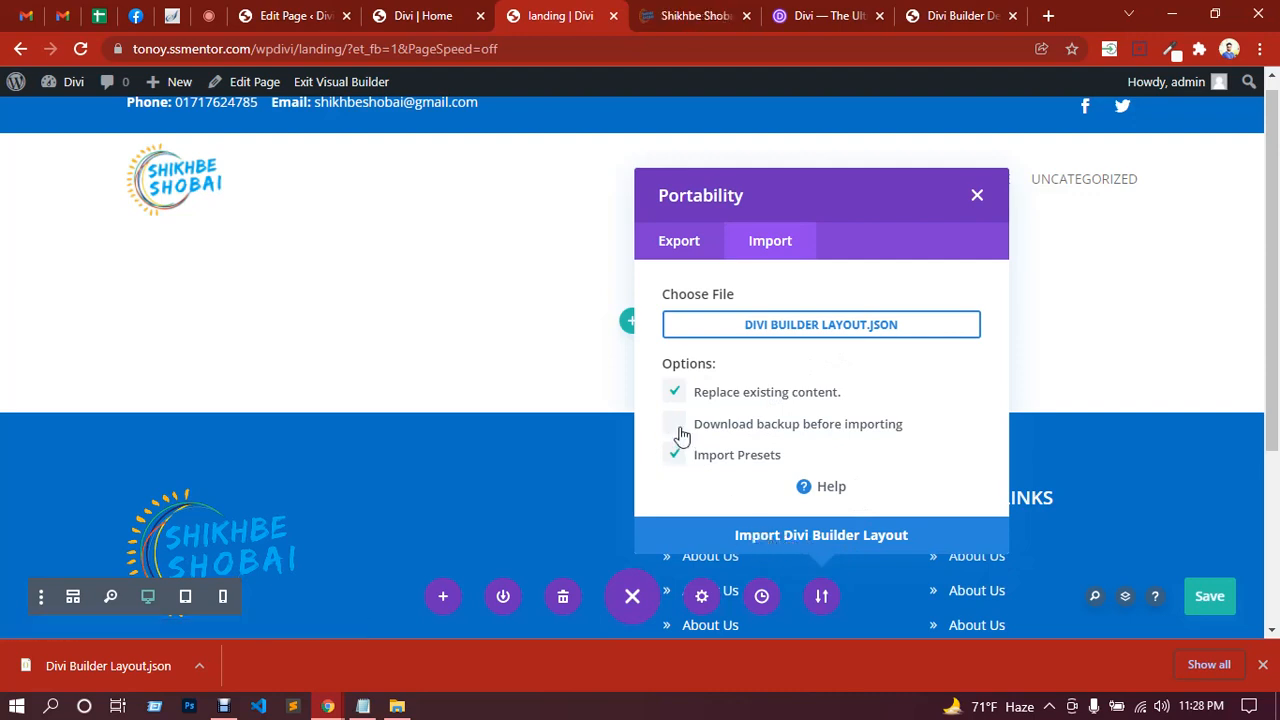
click(852, 543)
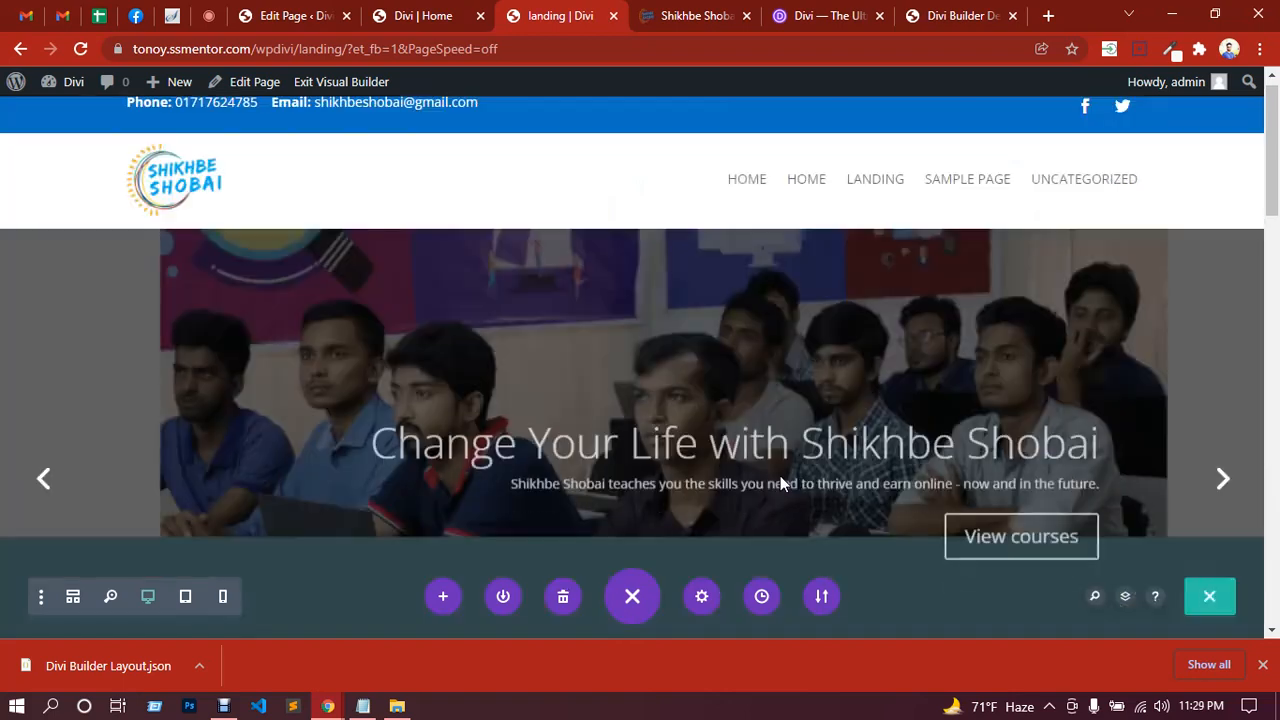
Step: Save the landing page, dismiss the downloads bar, and exit the Visual Builder to /landing/
scroll(846, 266, down, 8)
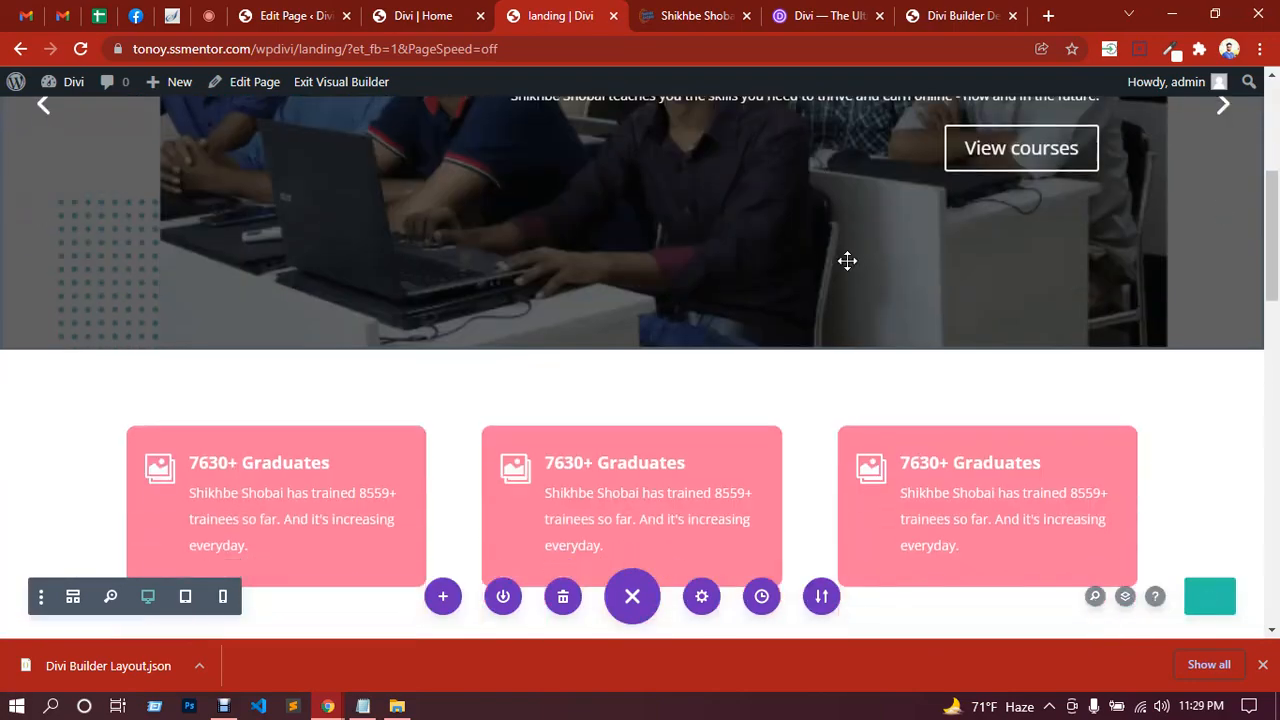
scroll(847, 260, down, 9)
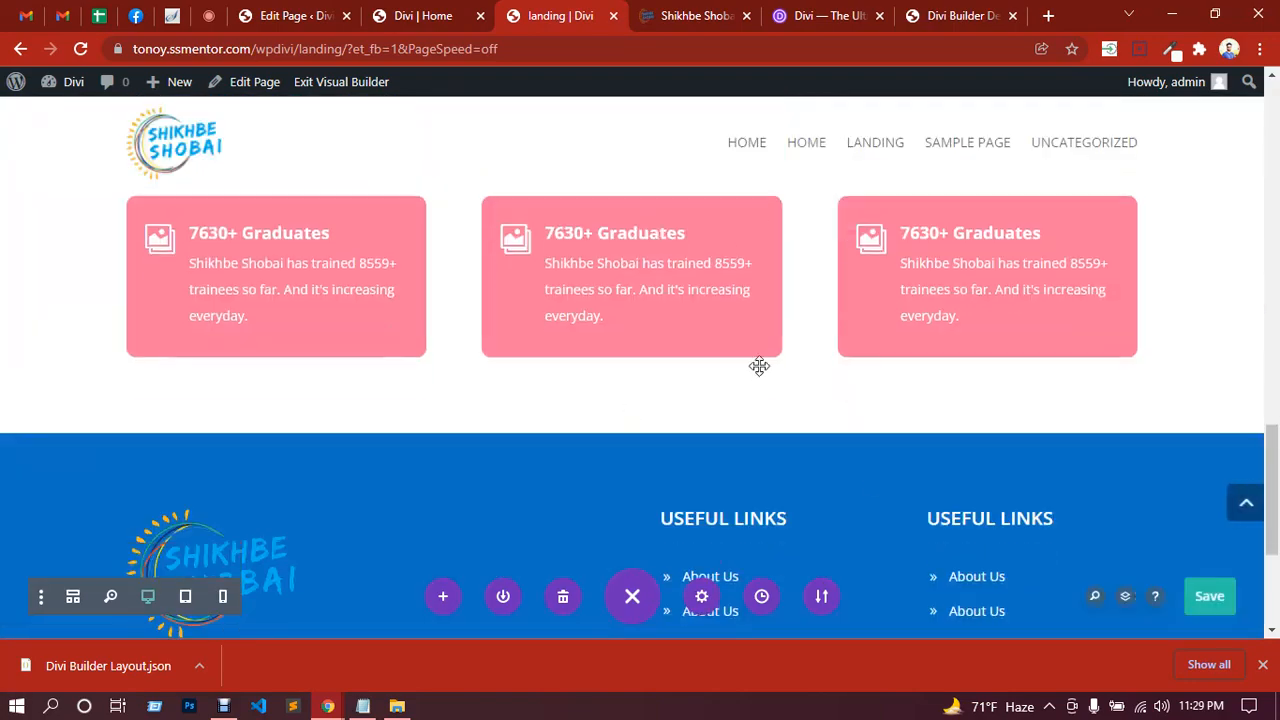
click(1209, 597)
click(1262, 664)
scroll(1014, 417, up, 6)
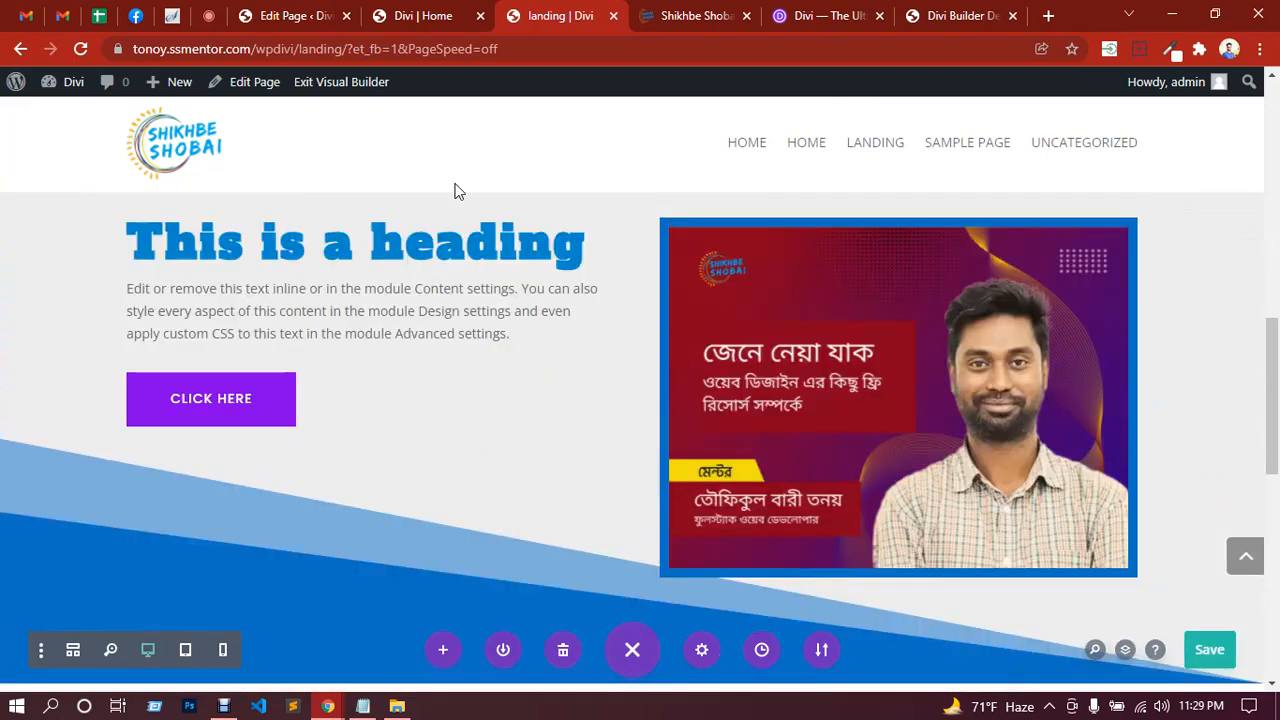
click(340, 88)
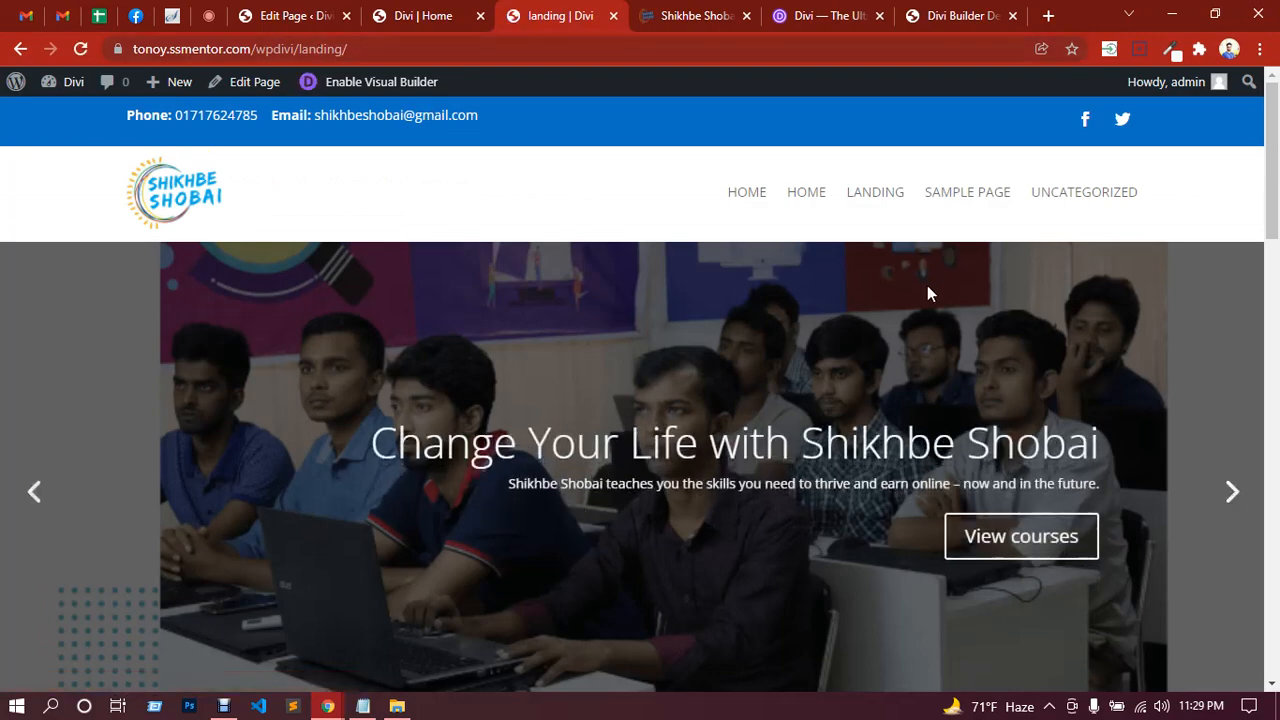
Step: Scroll the landing page, go HOME, and return to the Divi | Home tab after checking Google Meet
scroll(906, 256, down, 5)
scroll(865, 329, up, 4)
scroll(865, 326, down, 7)
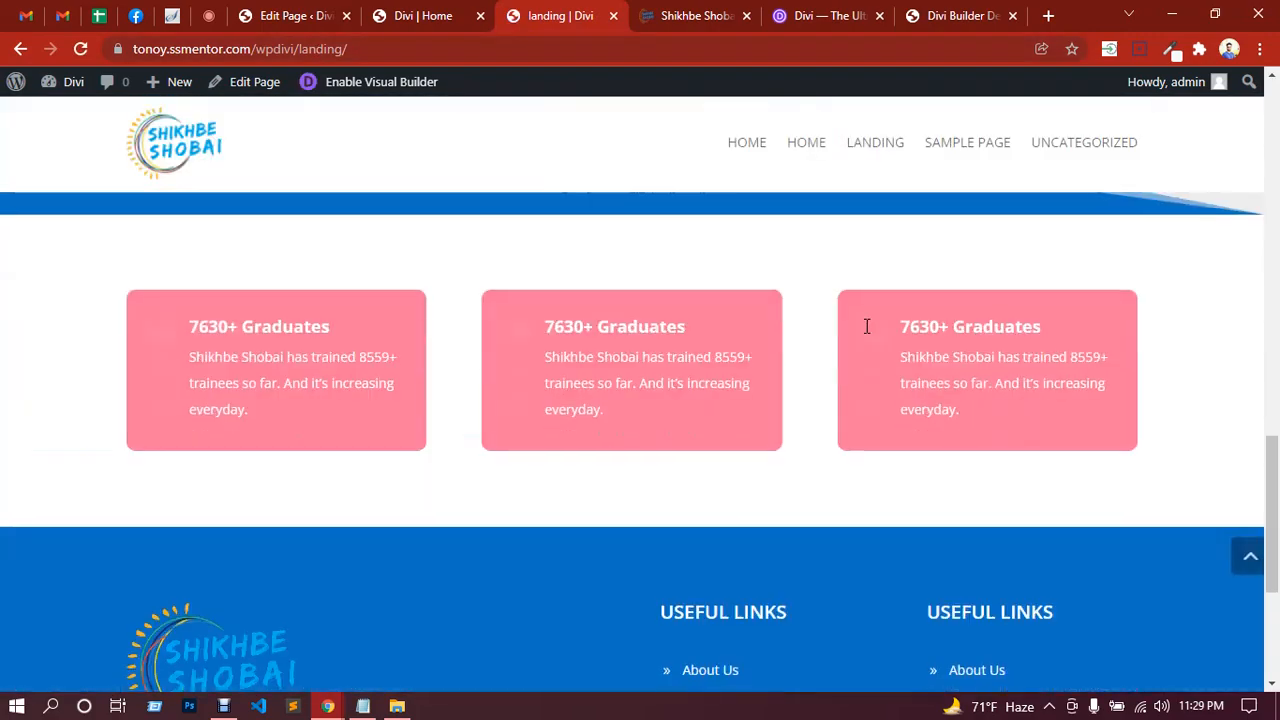
scroll(868, 316, up, 8)
scroll(867, 310, up, 4)
click(749, 152)
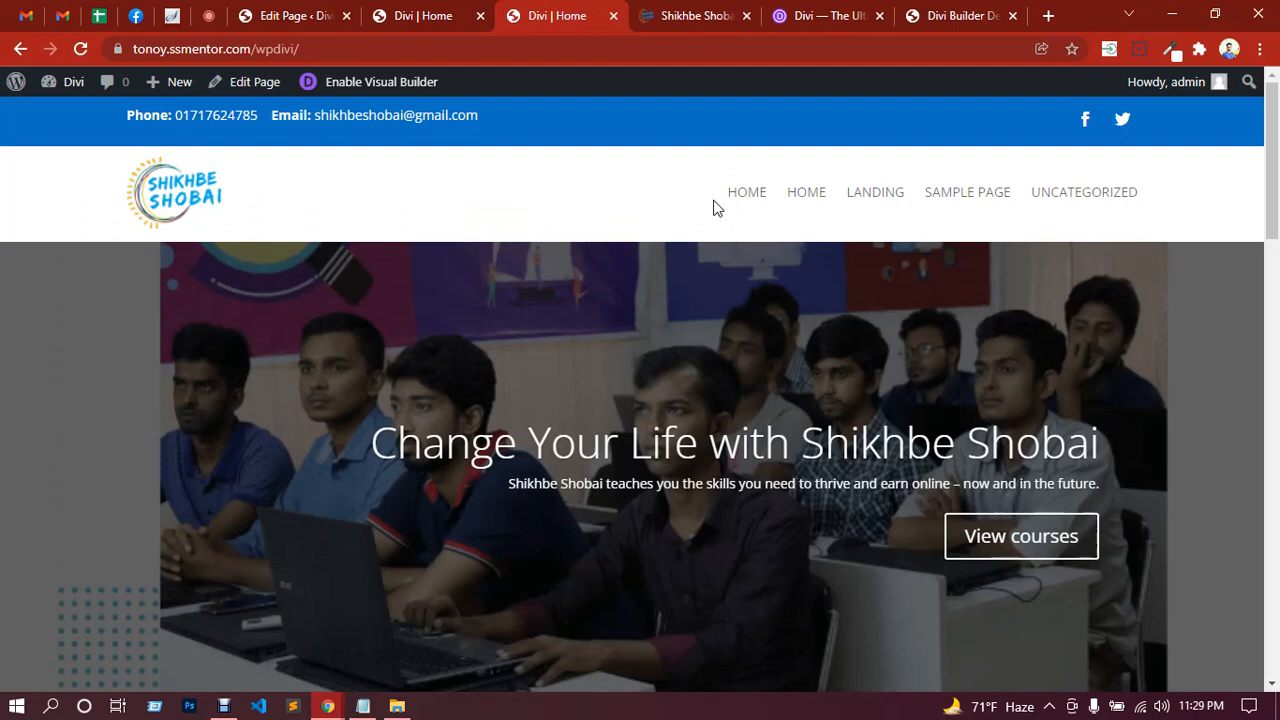
click(218, 12)
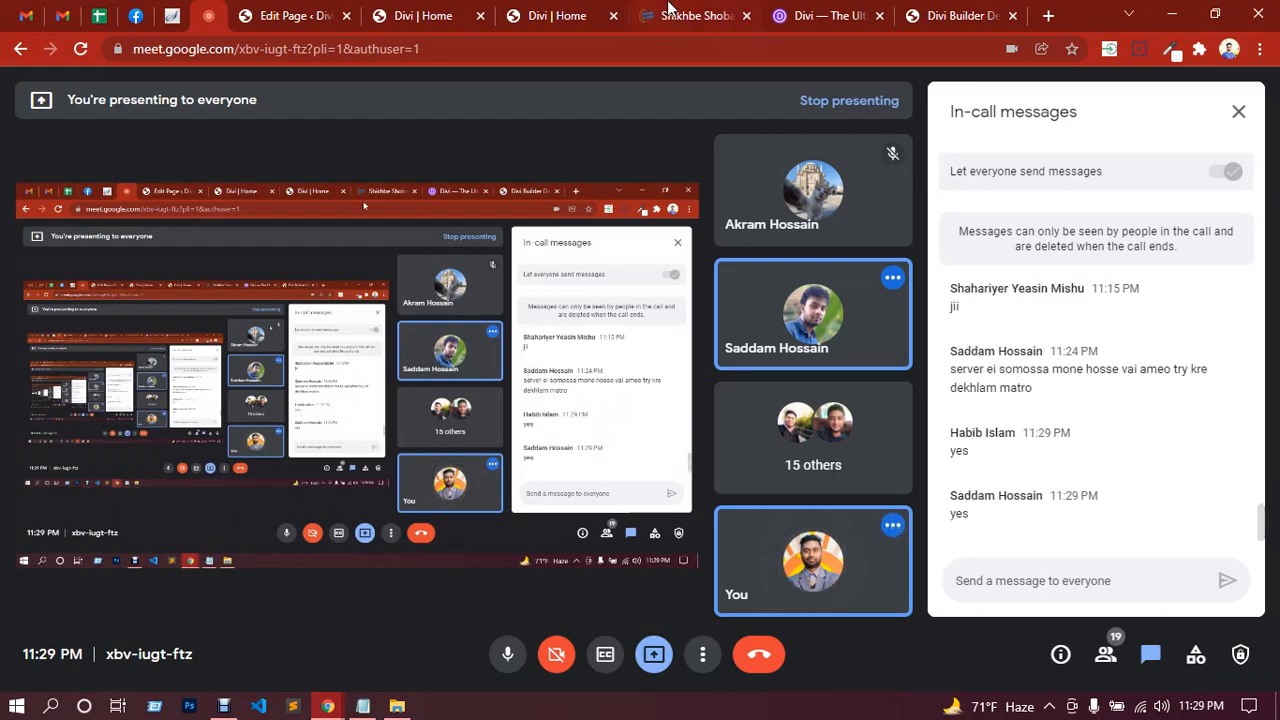
click(585, 15)
scroll(647, 280, down, 4)
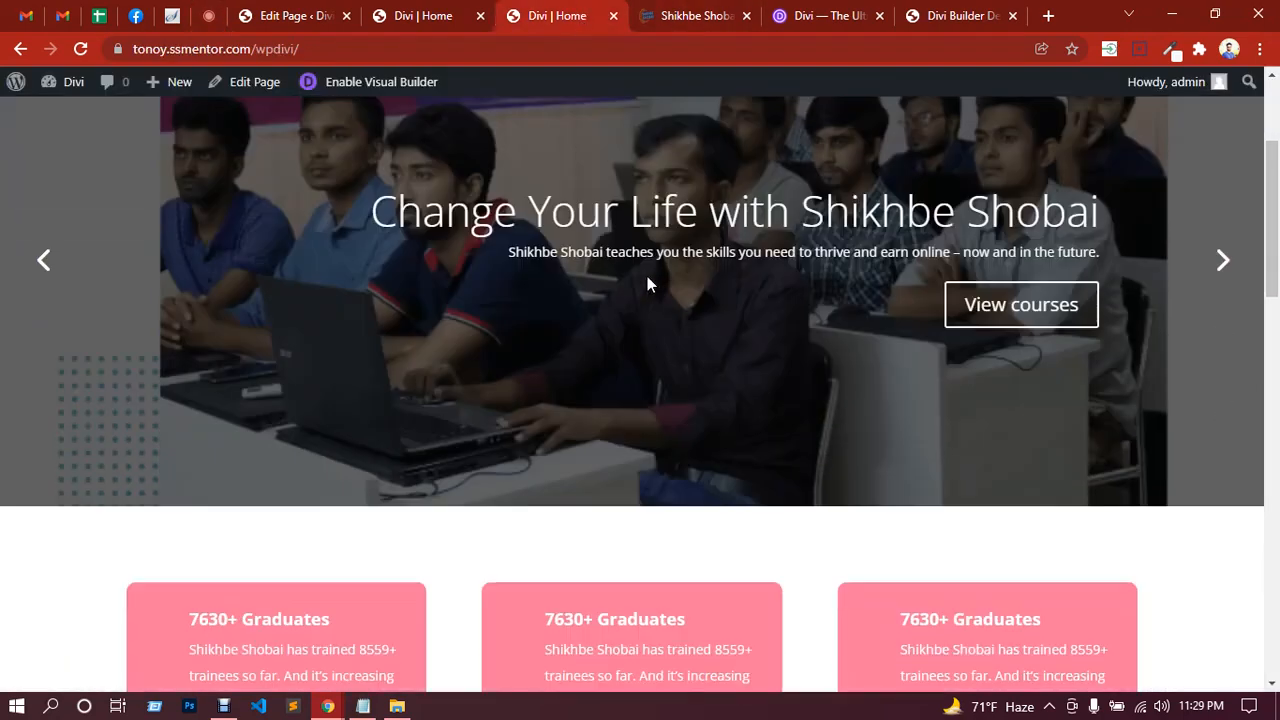
click(440, 15)
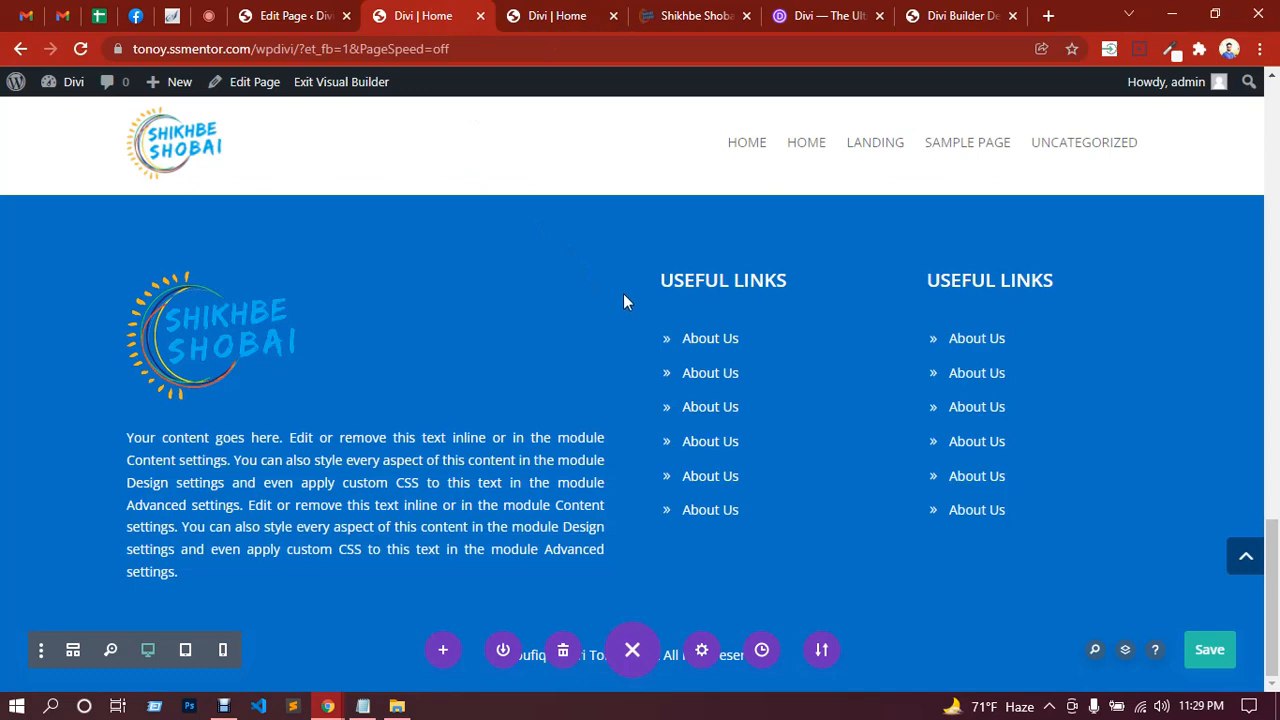
scroll(642, 374, up, 4)
scroll(620, 341, down, 4)
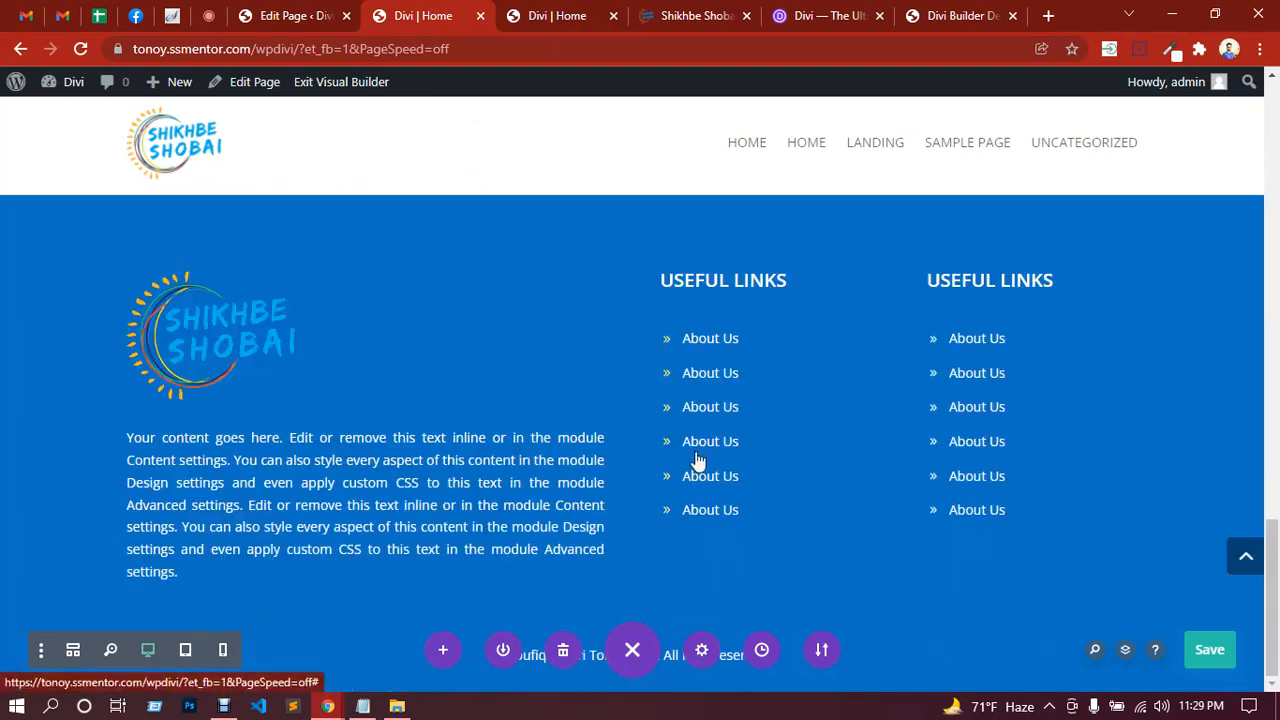
scroll(690, 462, up, 3)
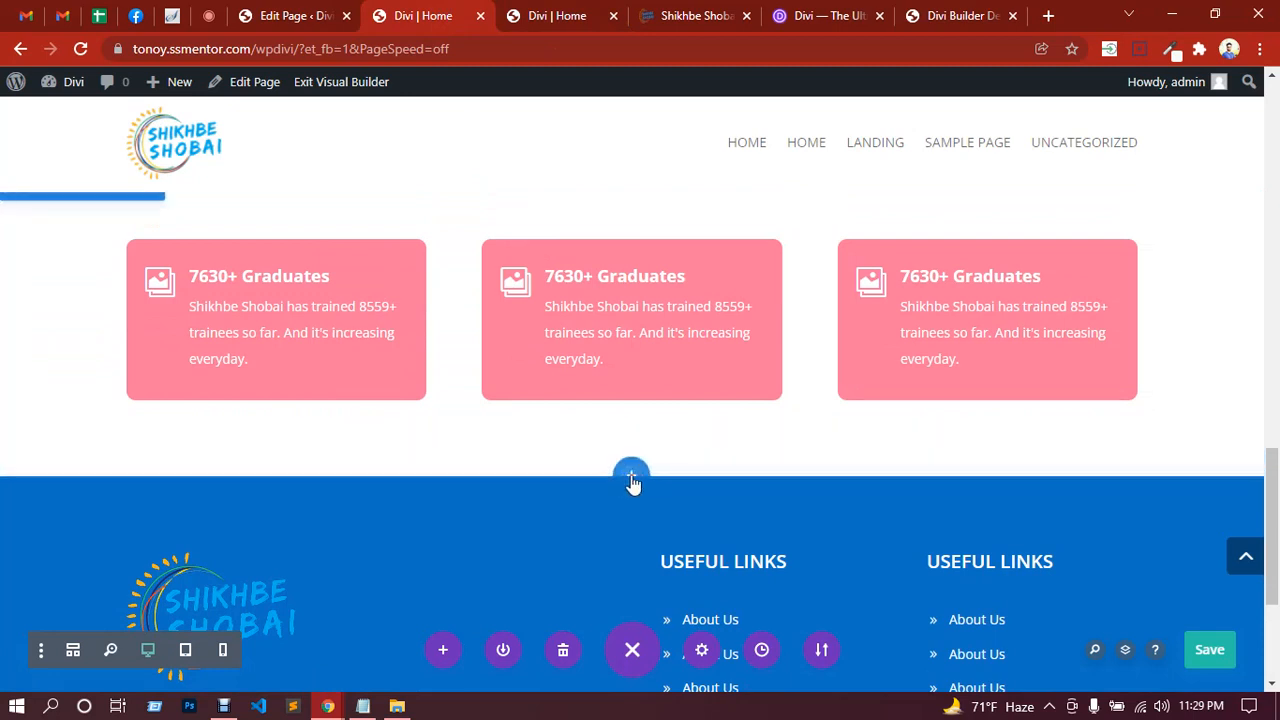
click(631, 478)
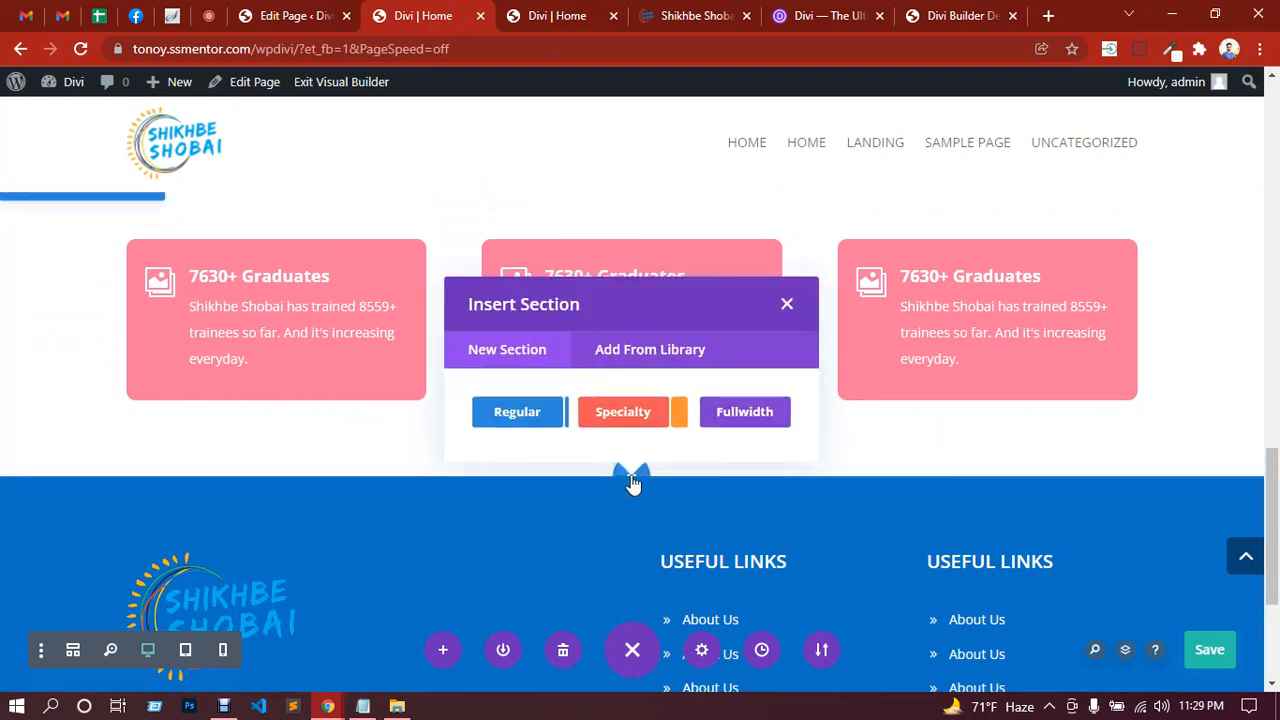
click(643, 358)
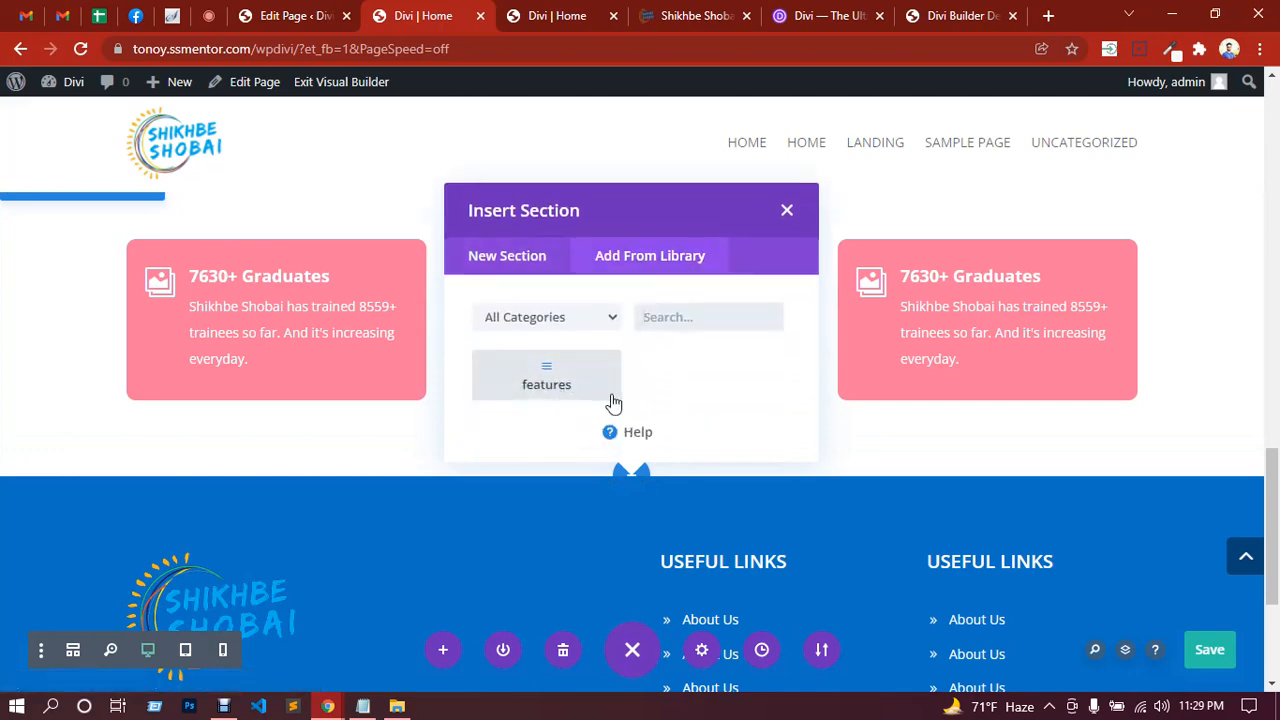
click(788, 212)
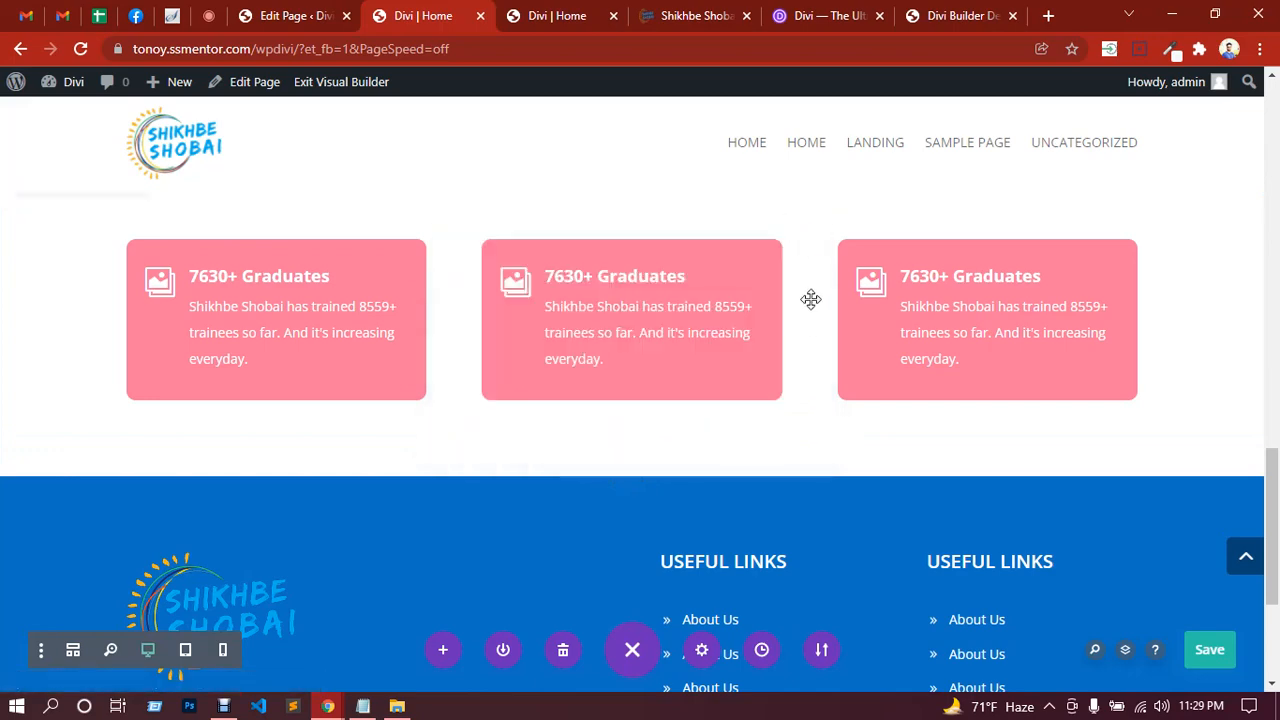
scroll(810, 286, up, 3)
scroll(806, 290, up, 3)
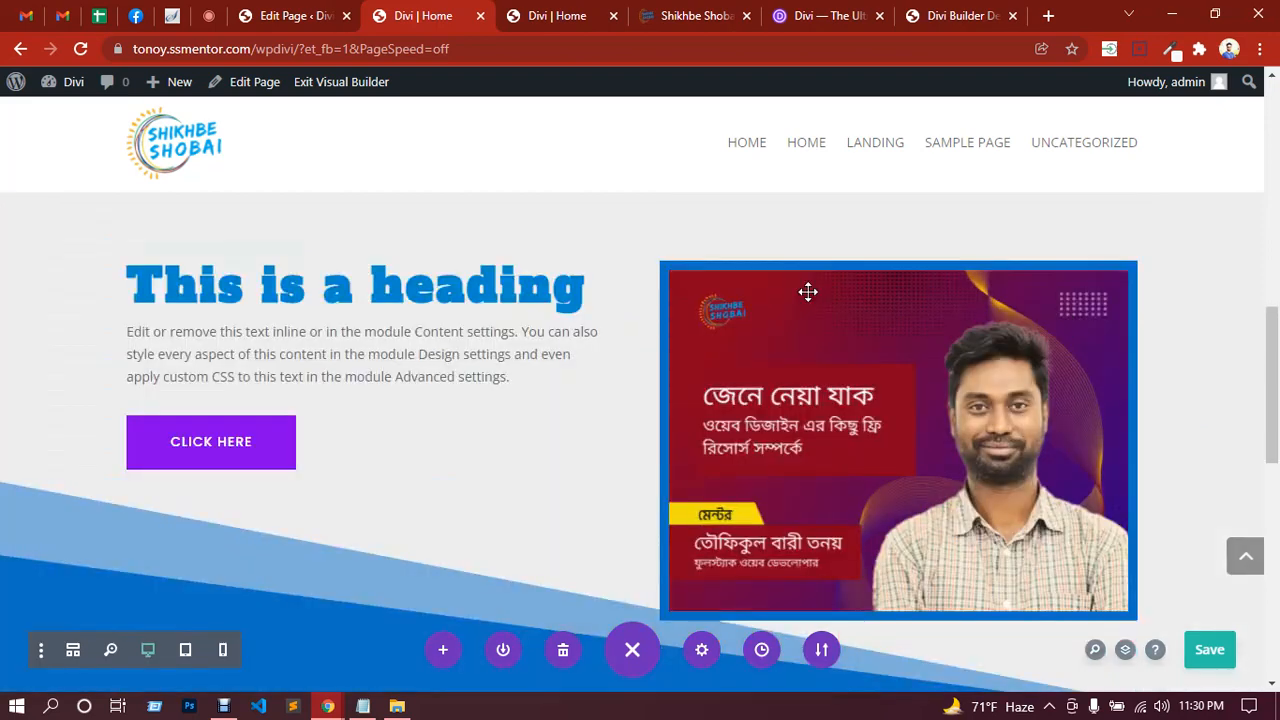
scroll(806, 290, down, 3)
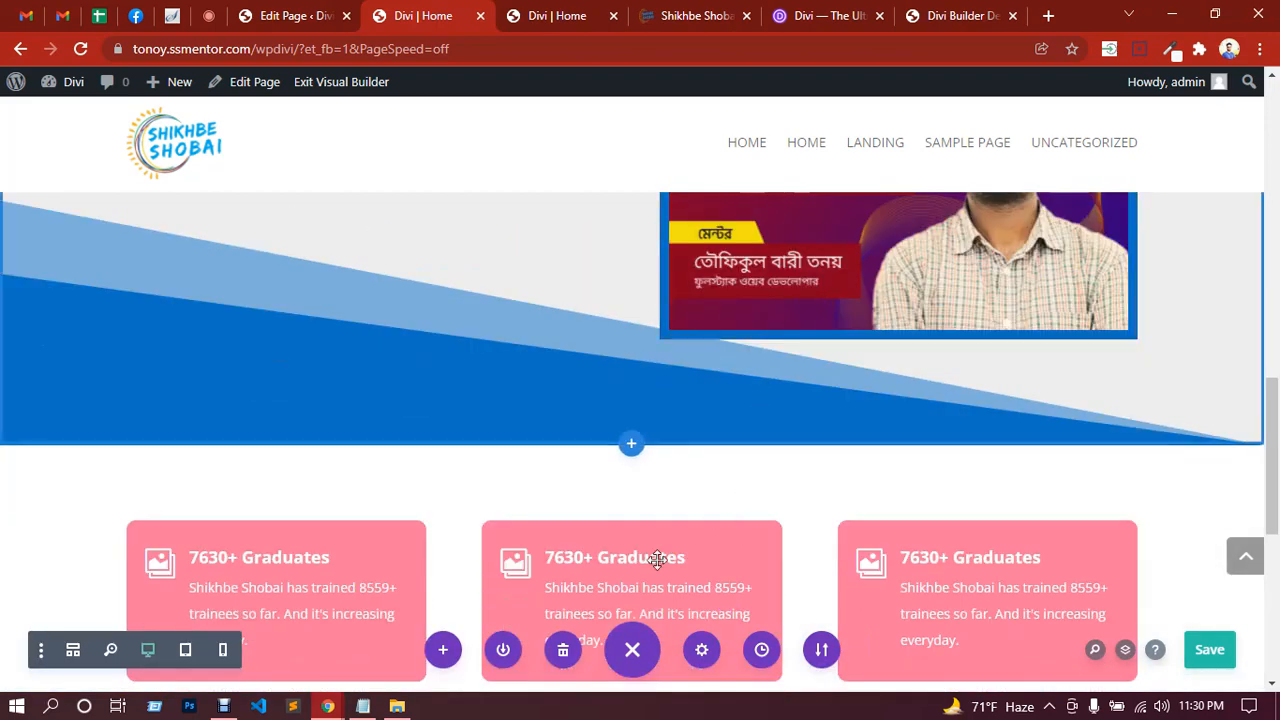
Step: Open the layout library and browse to the Restaurant layout pack's details
click(443, 651)
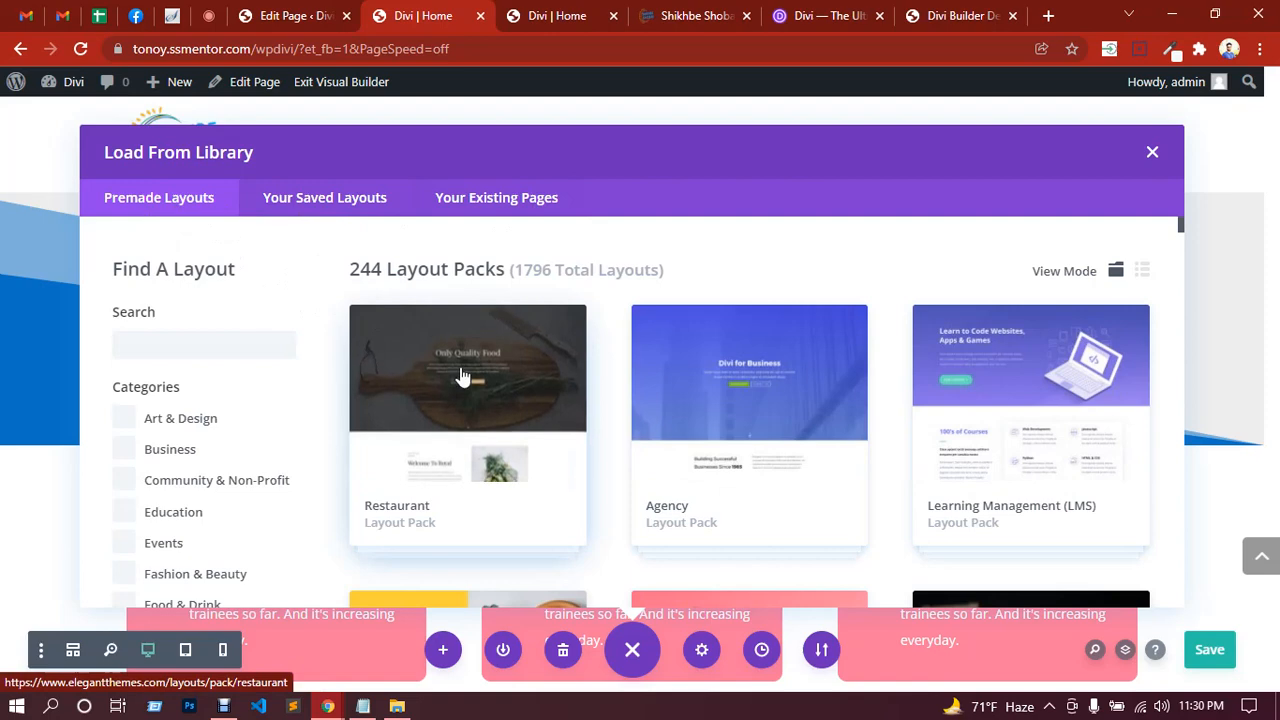
scroll(462, 377, down, 2)
scroll(740, 463, down, 2)
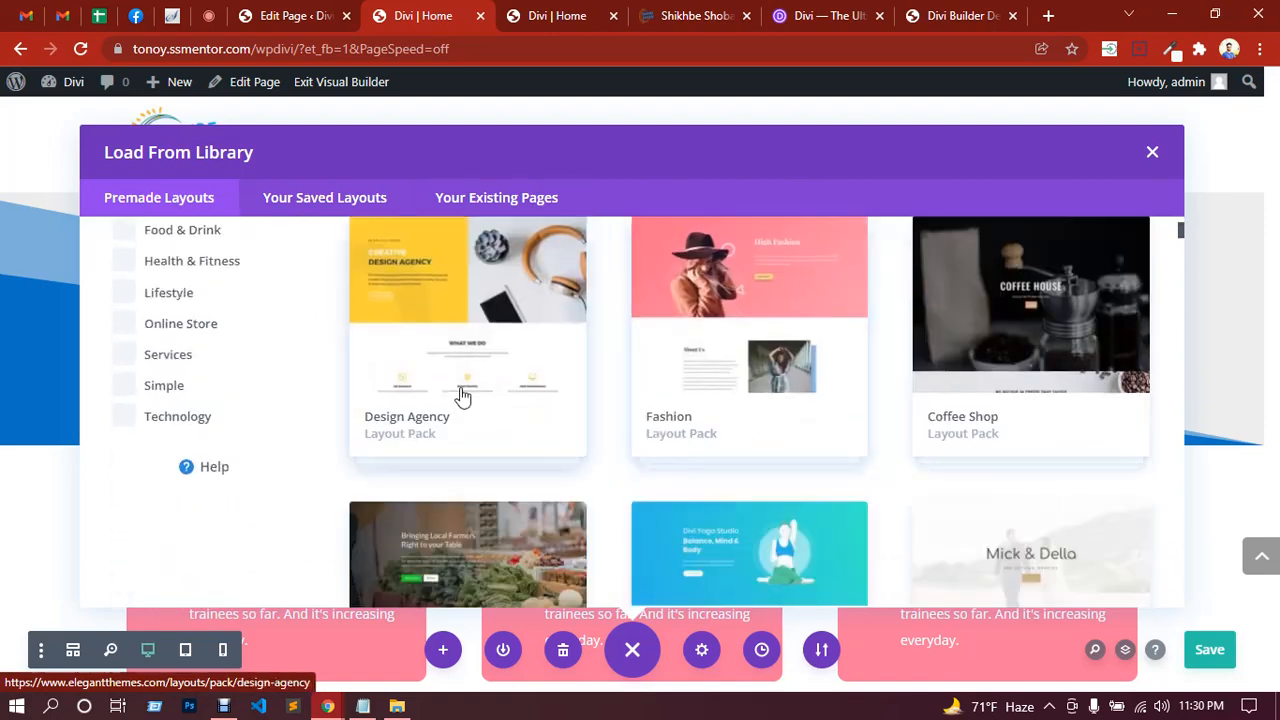
scroll(1000, 391, down, 2)
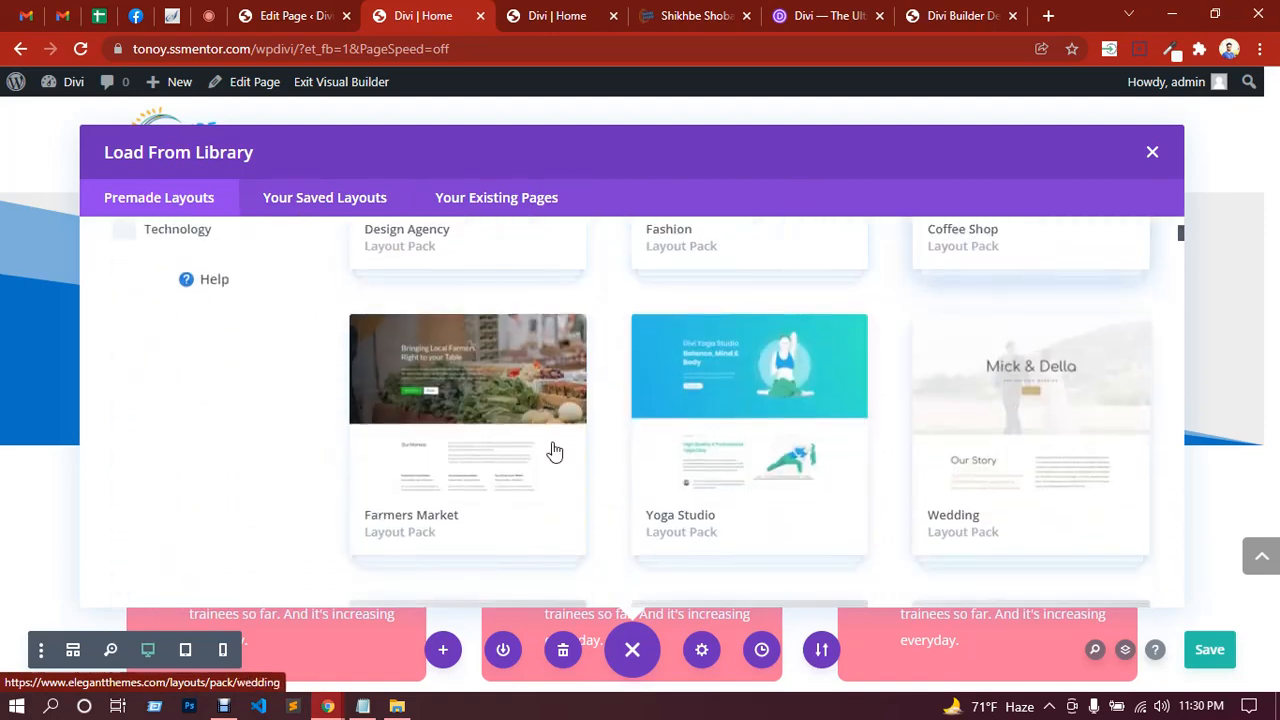
scroll(508, 443, up, 6)
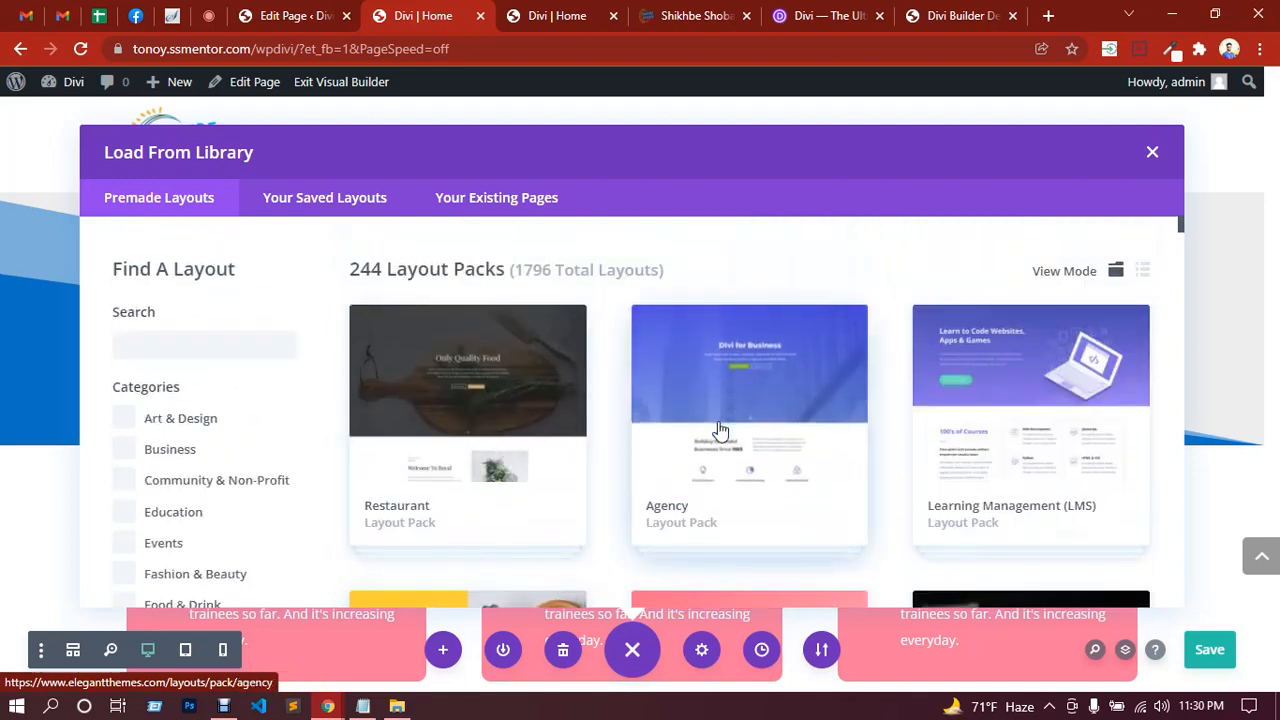
scroll(740, 412, down, 3)
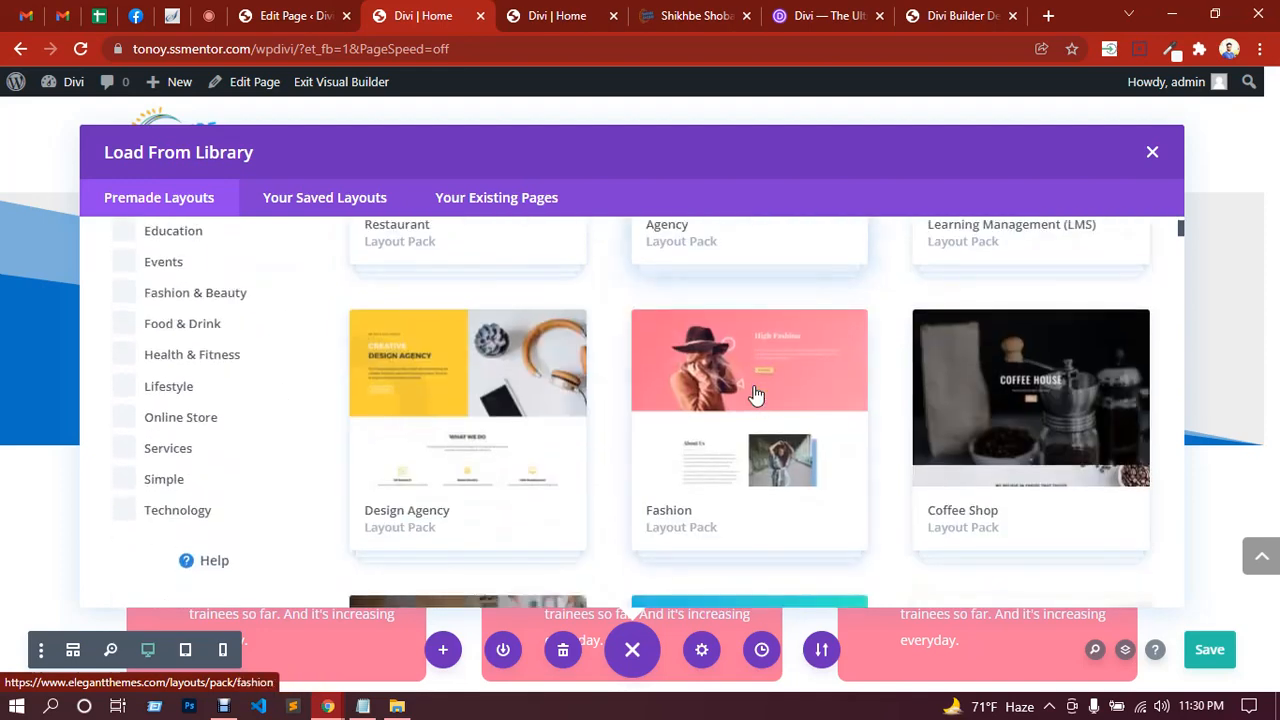
scroll(524, 405, down, 2)
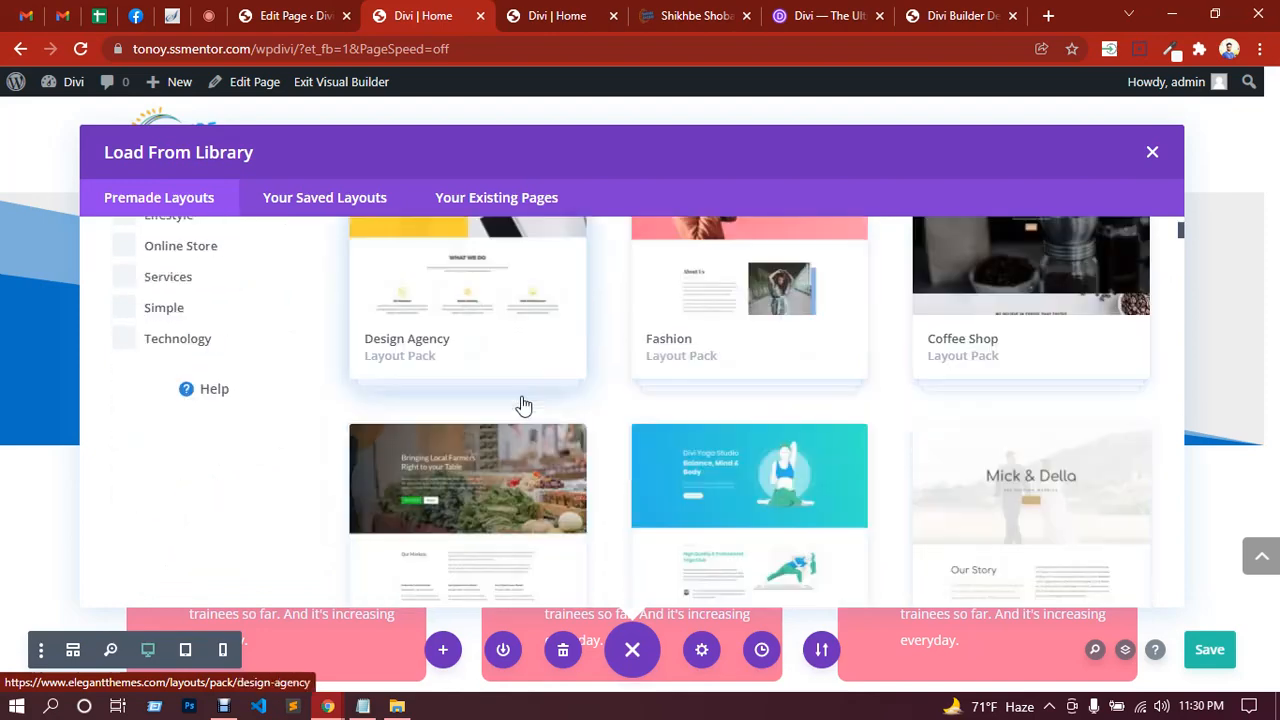
scroll(577, 414, down, 5)
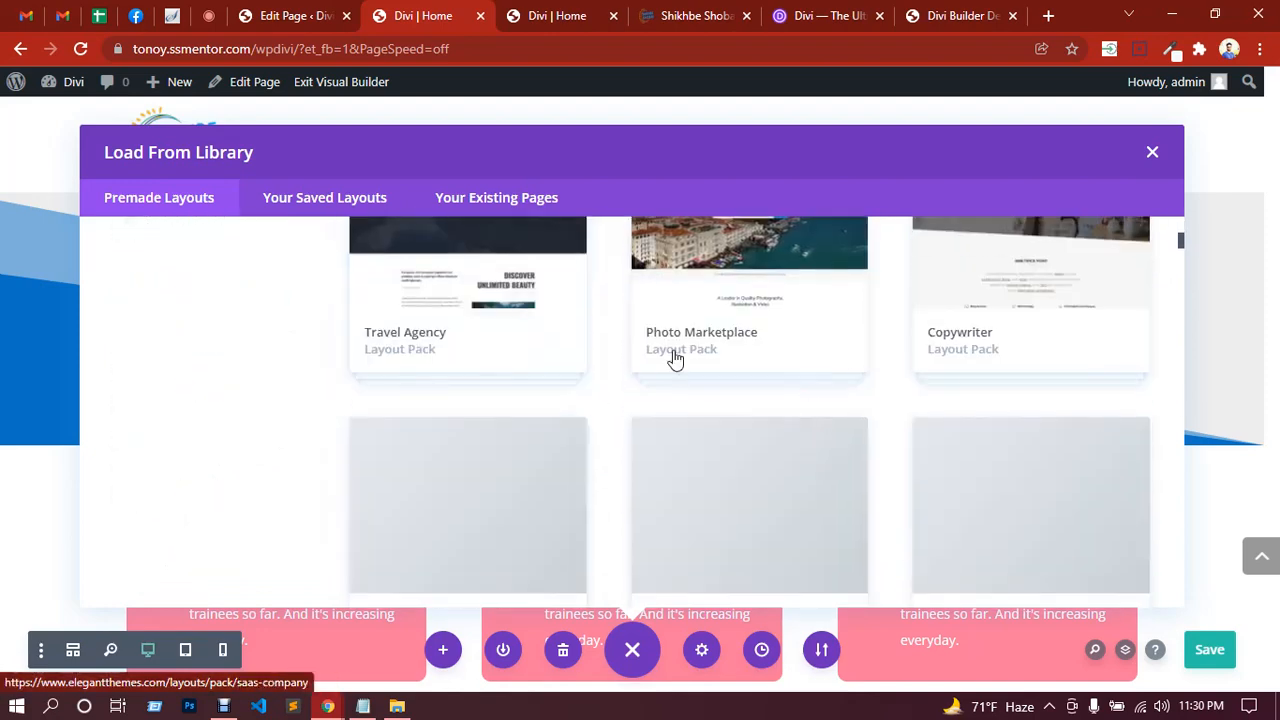
scroll(701, 384, down, 3)
scroll(702, 384, up, 7)
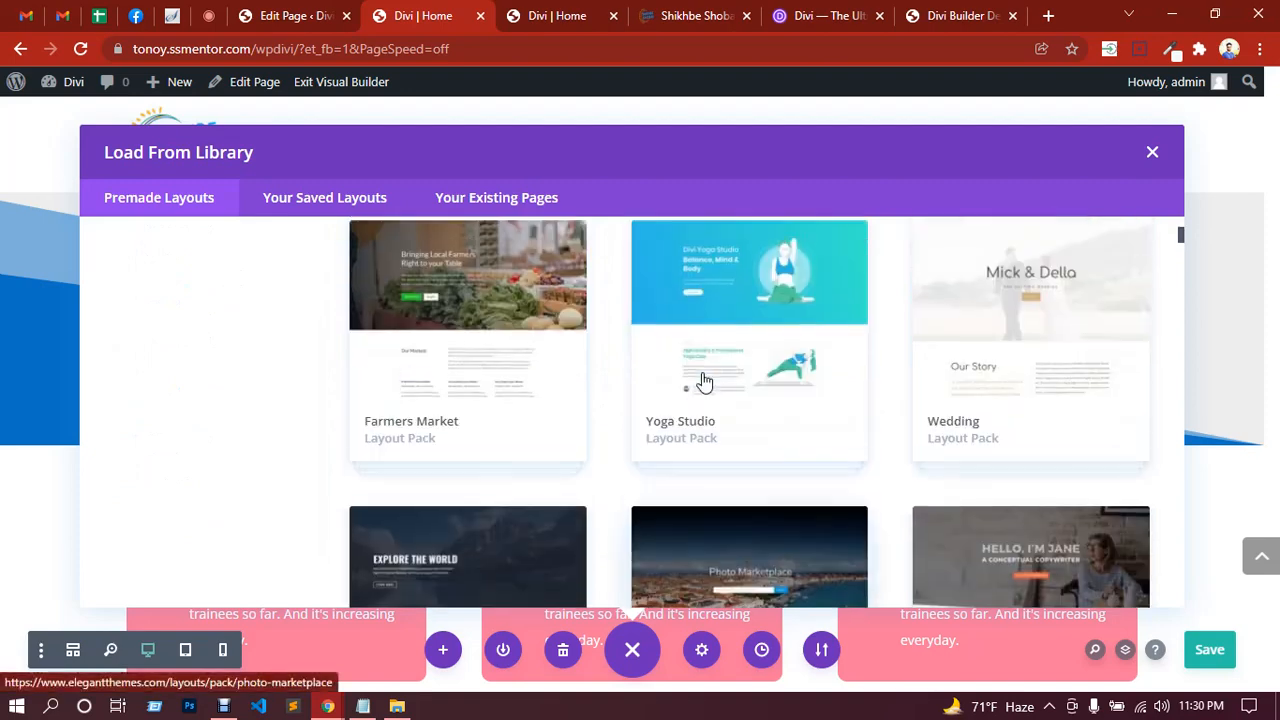
scroll(703, 384, up, 6)
scroll(702, 382, down, 1)
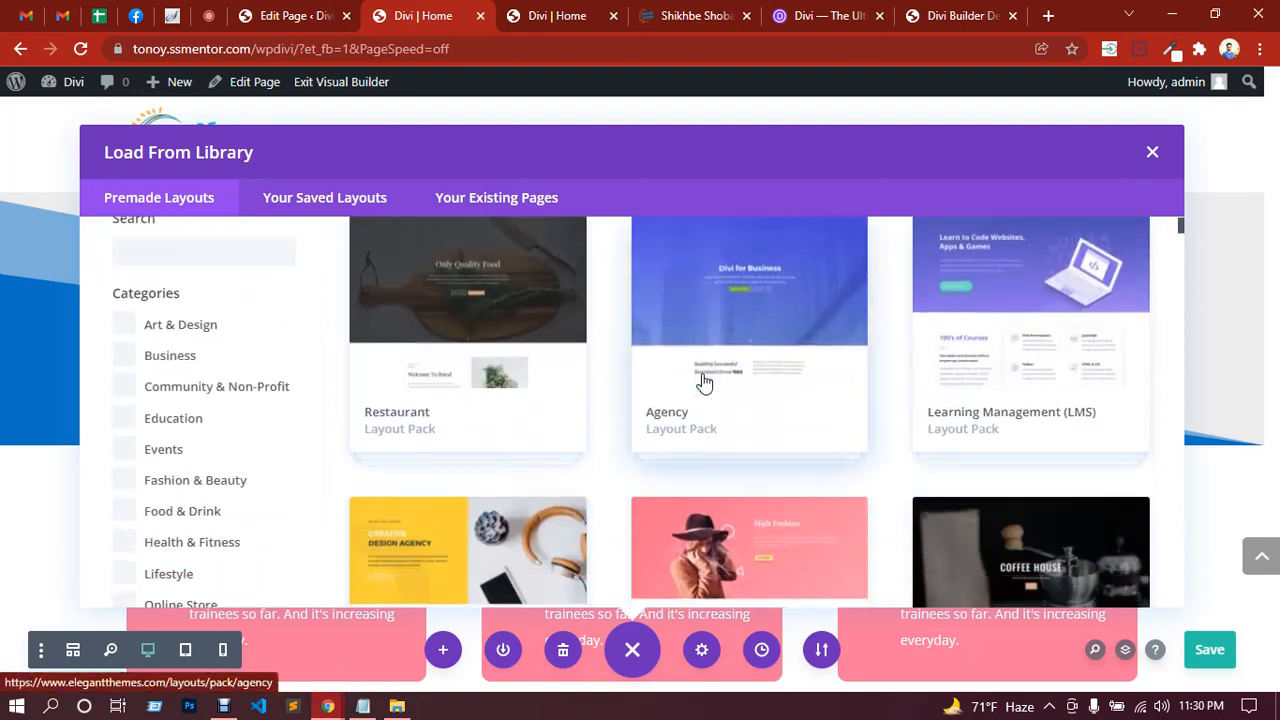
click(469, 346)
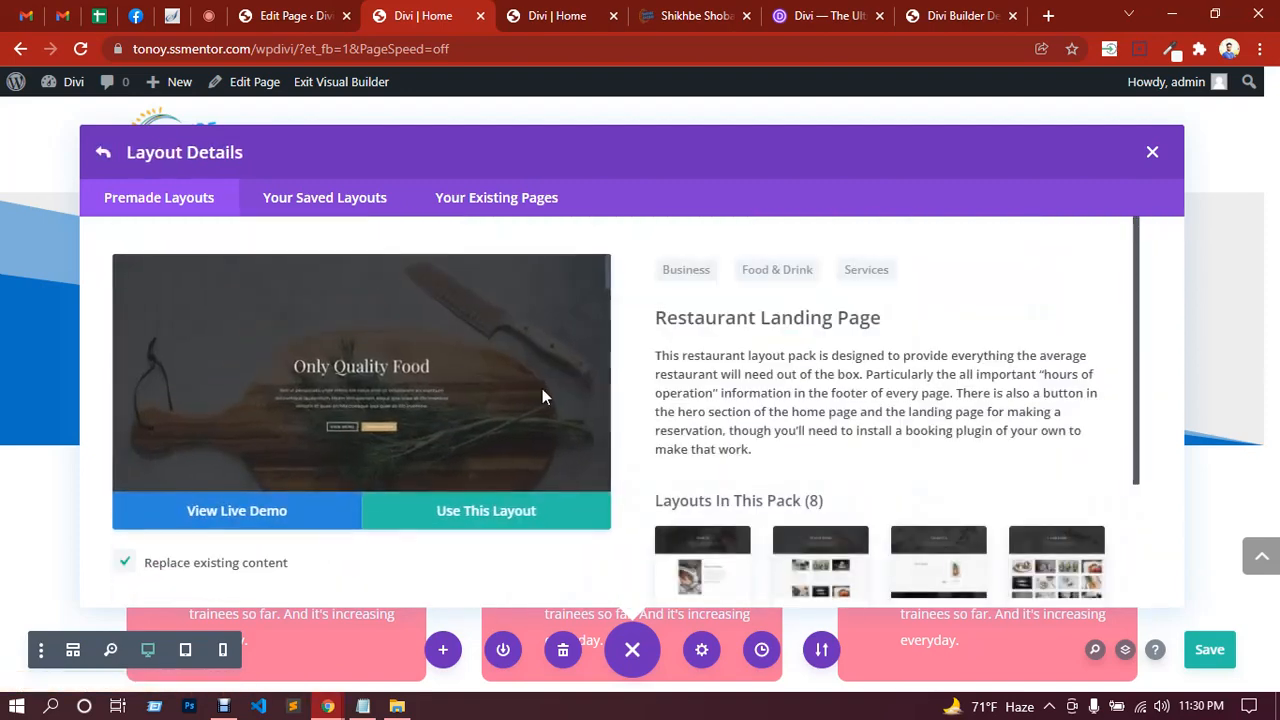
Step: Try applying the Restaurant Landing Page layout, then back out of the subscription authentication prompt
scroll(540, 400, down, 5)
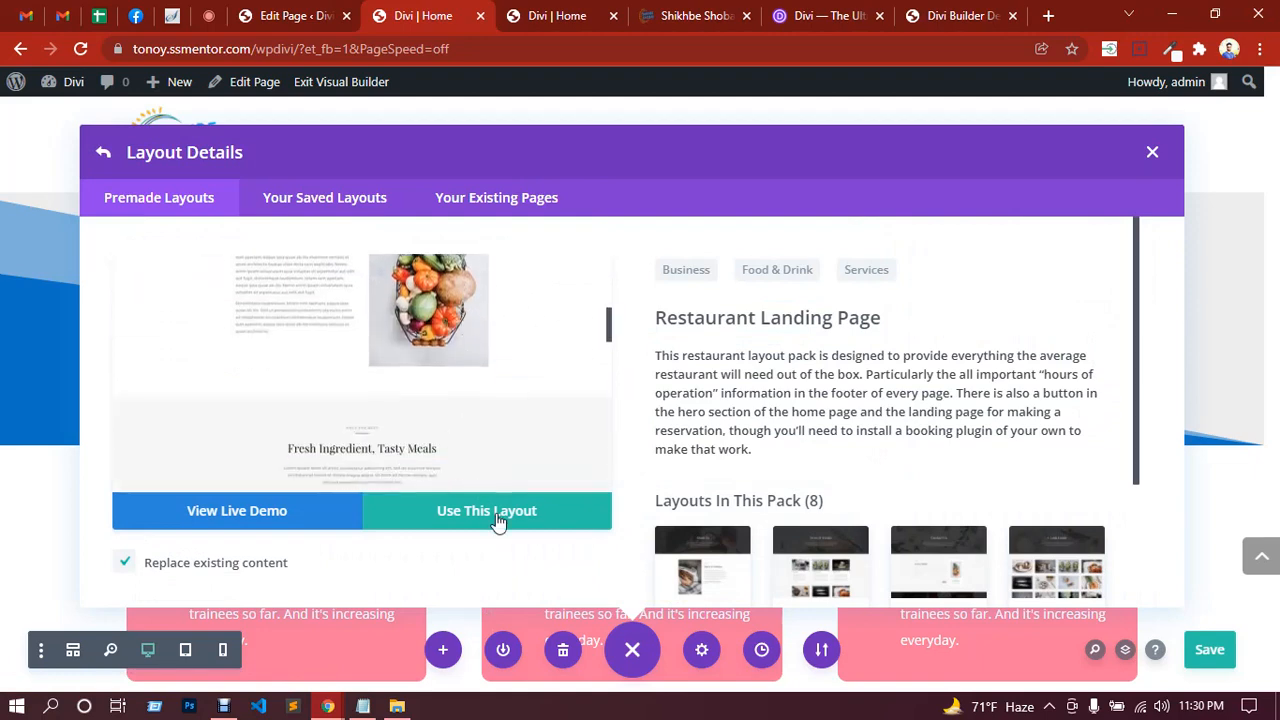
click(498, 520)
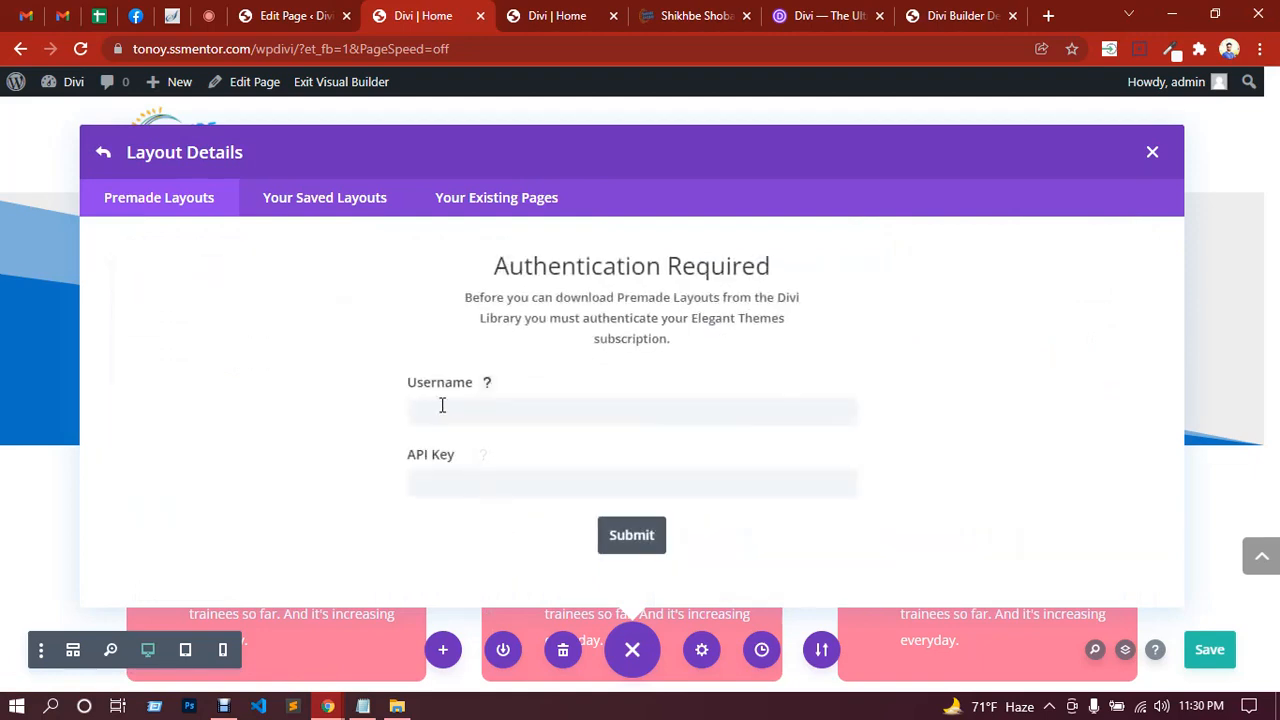
click(448, 483)
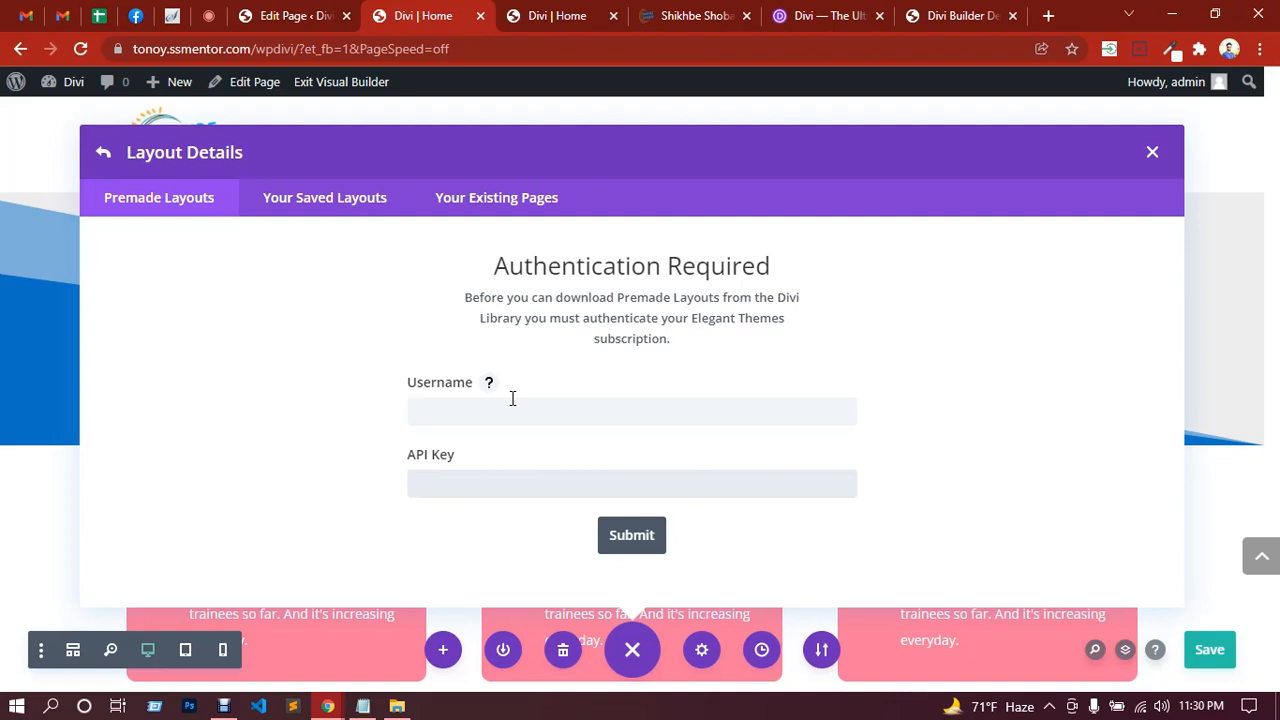
click(490, 477)
click(104, 154)
Step: Preview the Restaurant About Page layout from the pack
scroll(479, 412, up, 2)
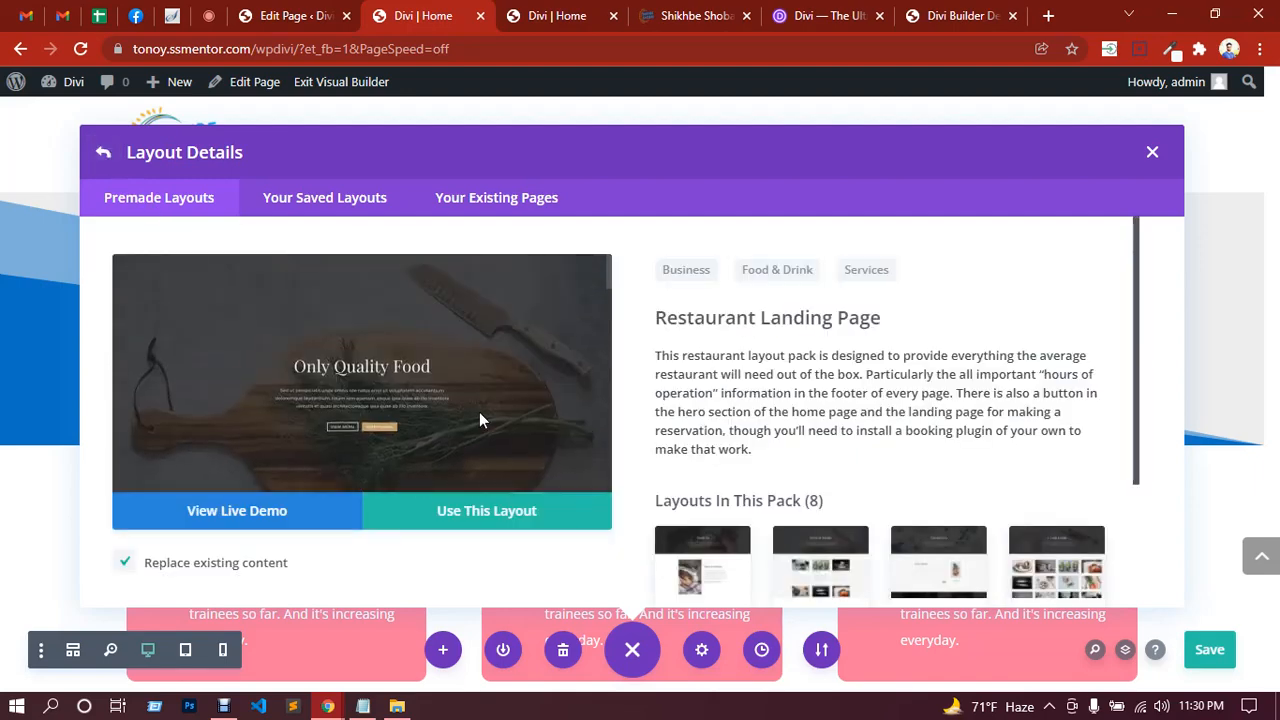
scroll(466, 384, down, 6)
scroll(470, 388, down, 3)
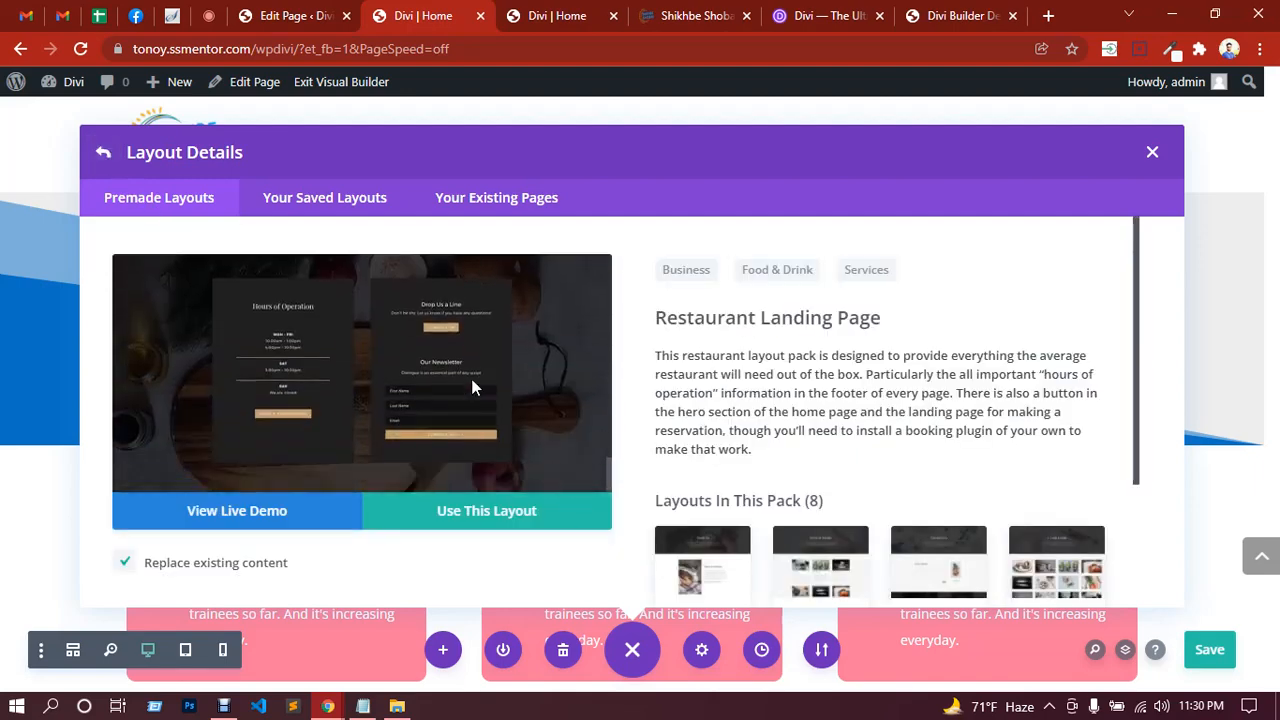
scroll(730, 420, down, 2)
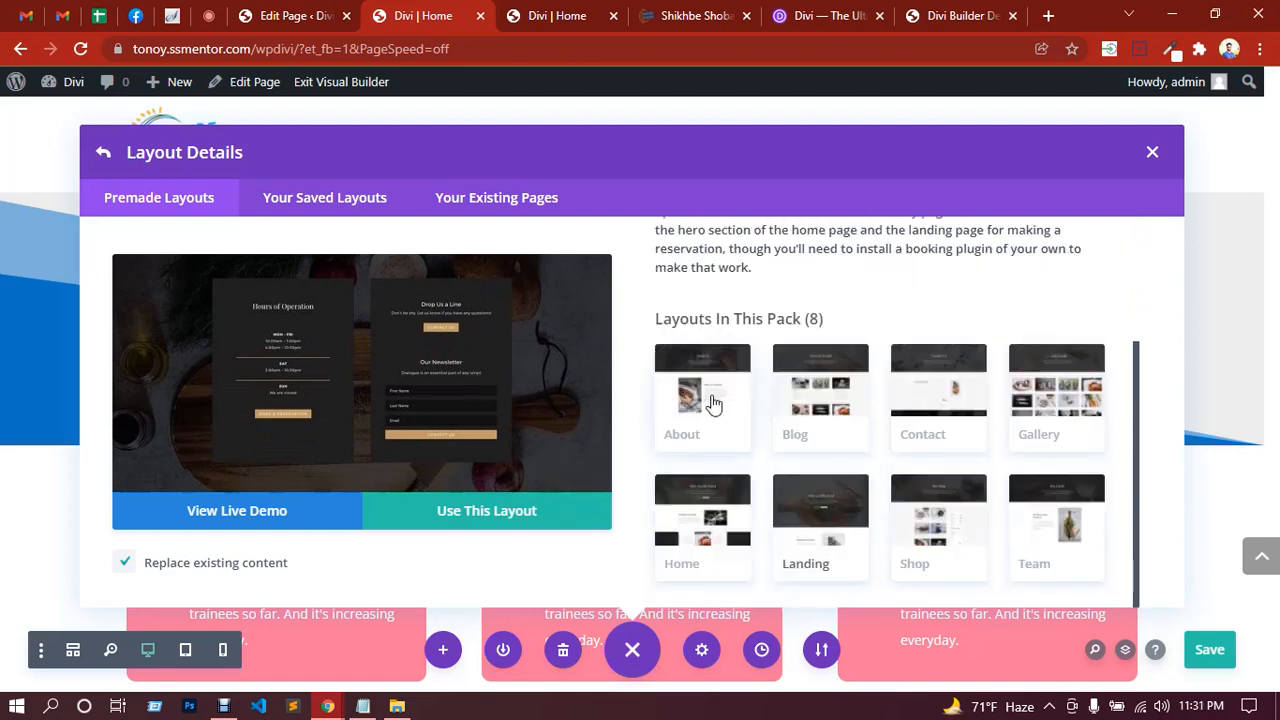
click(703, 414)
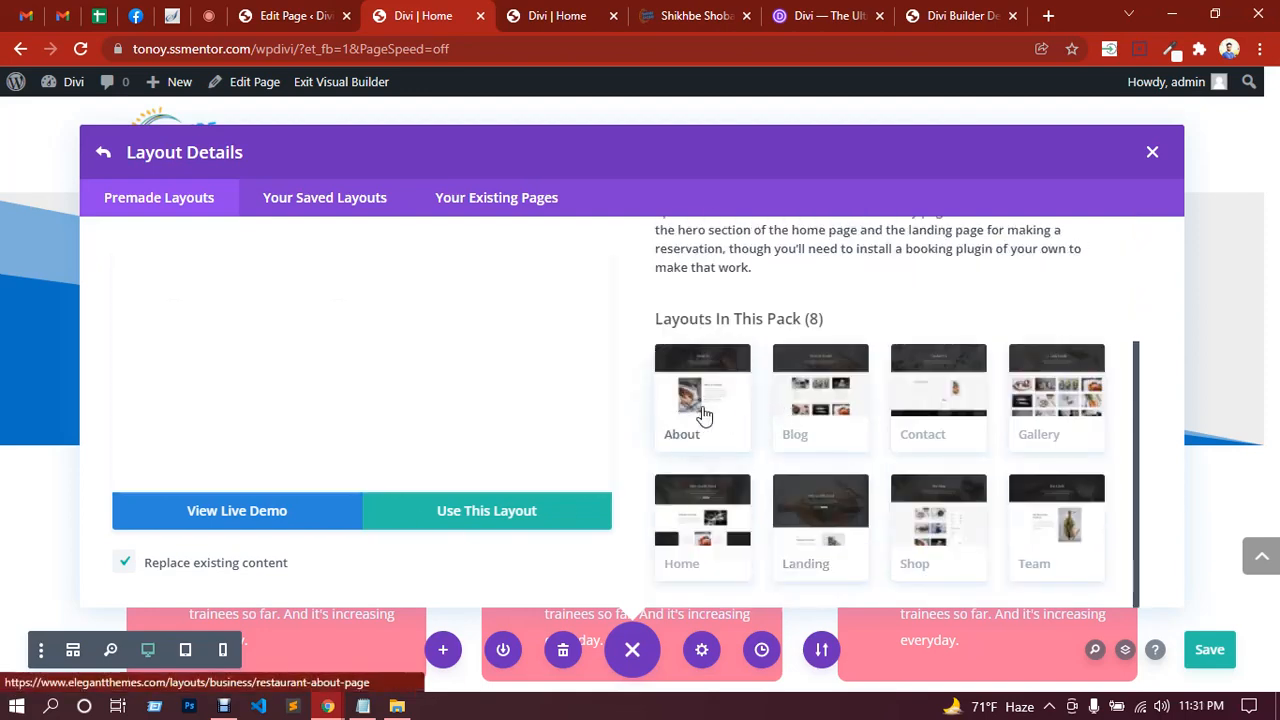
scroll(470, 395, down, 5)
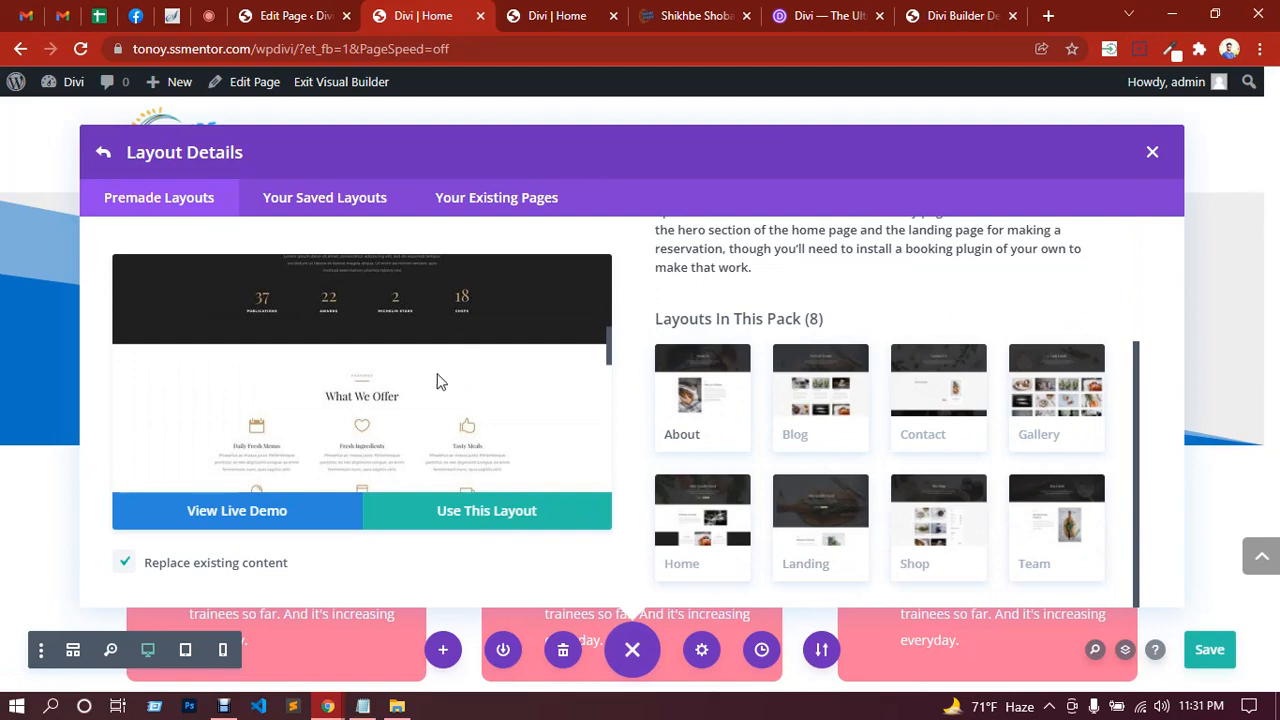
scroll(436, 381, down, 6)
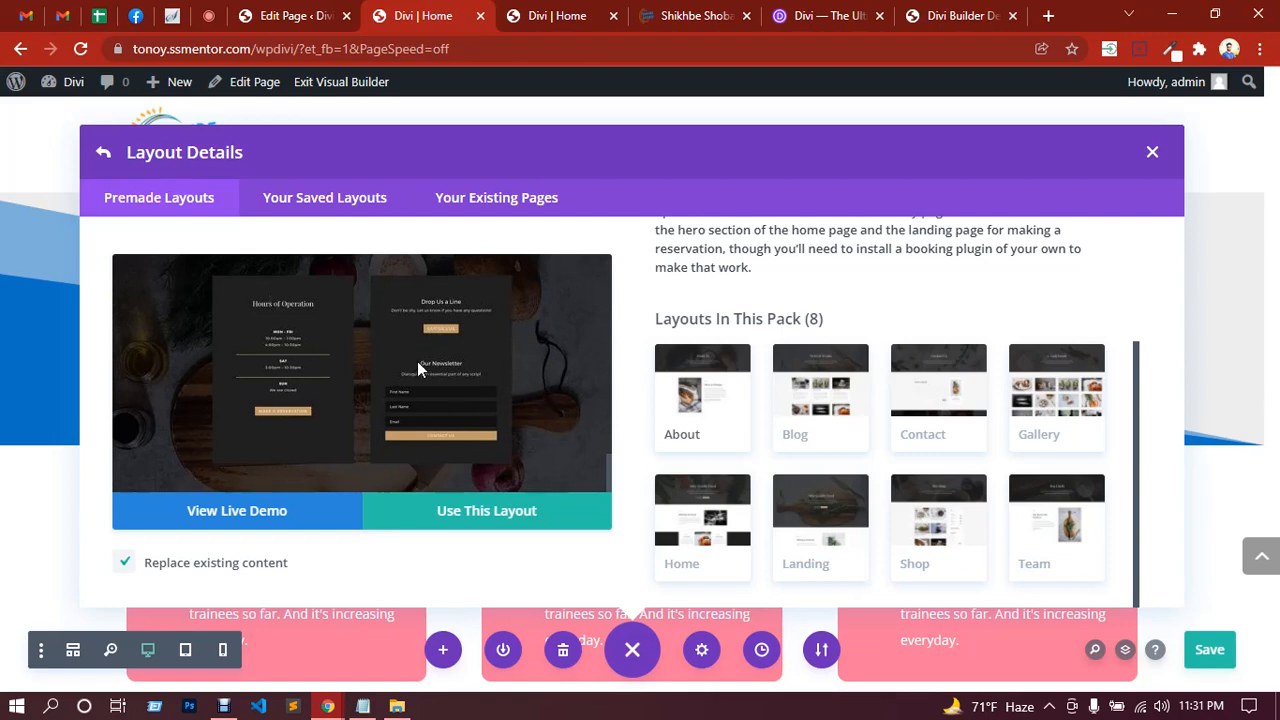
scroll(417, 361, up, 5)
scroll(737, 358, up, 3)
scroll(737, 358, down, 1)
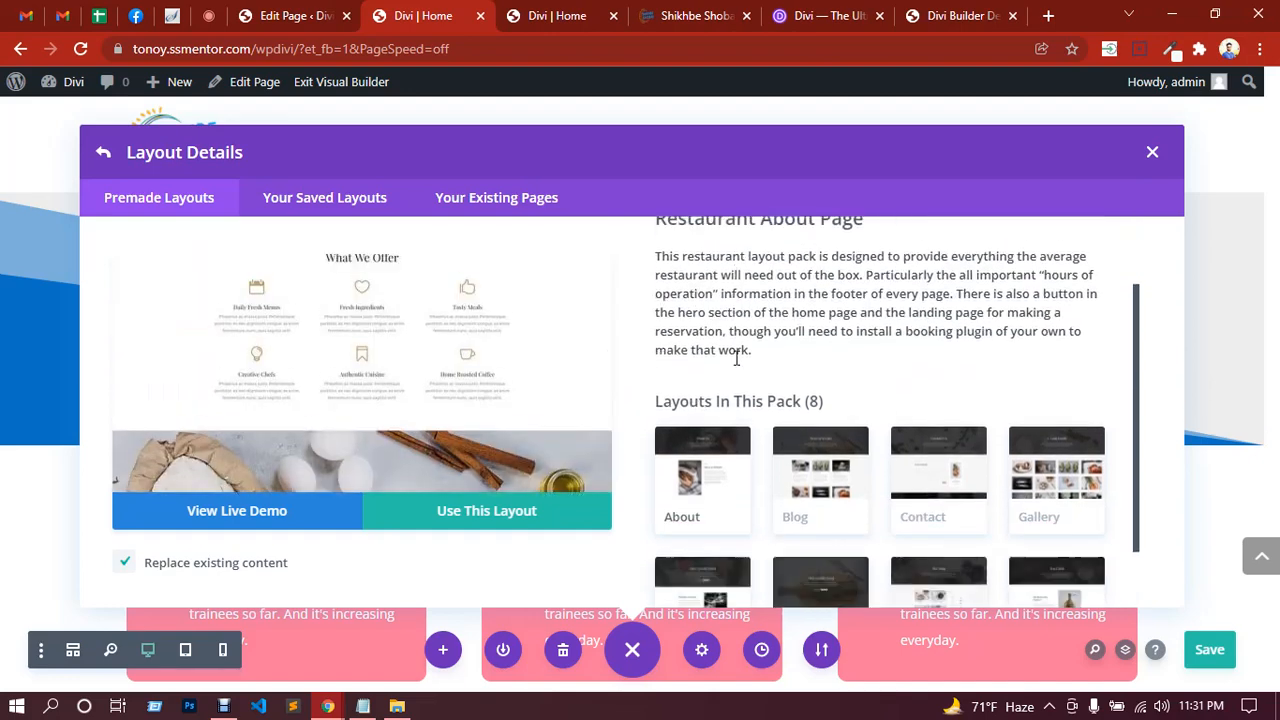
scroll(737, 358, down, 1)
Step: Try applying the About Page layout, abandon the API Key prompt, and return to Google Meet
click(486, 514)
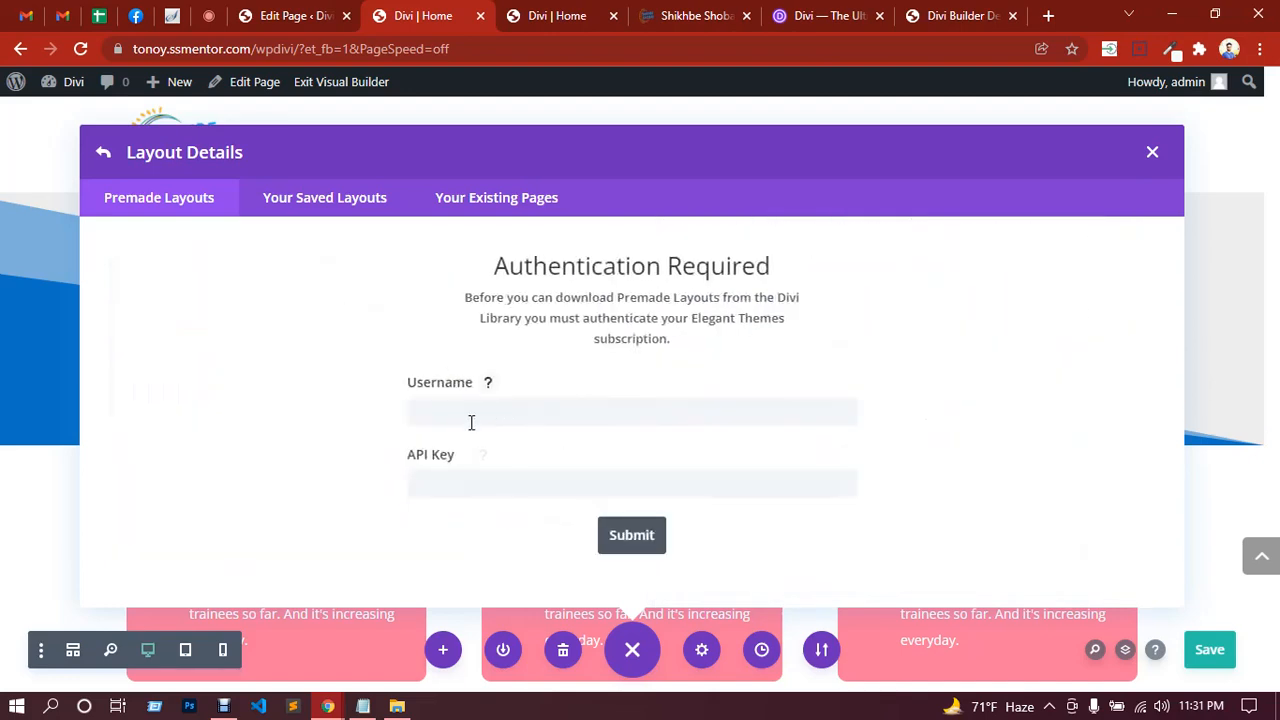
click(474, 476)
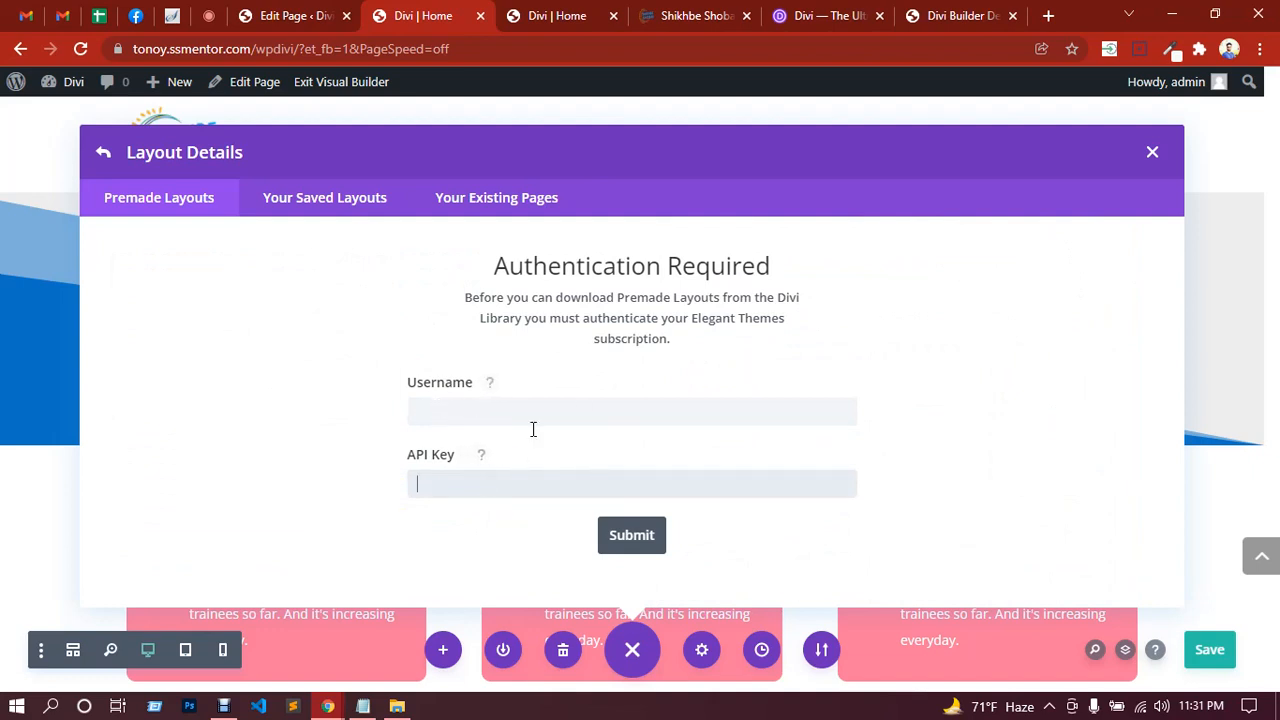
click(110, 155)
scroll(808, 420, up, 3)
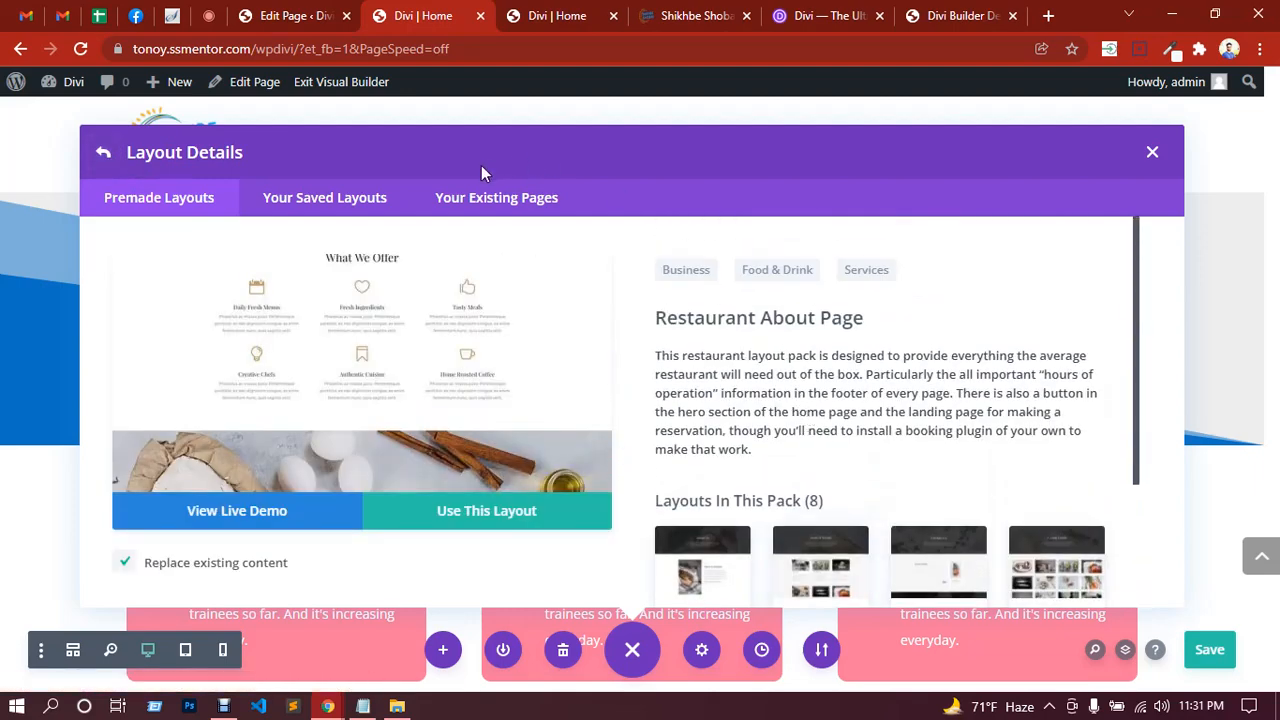
click(209, 16)
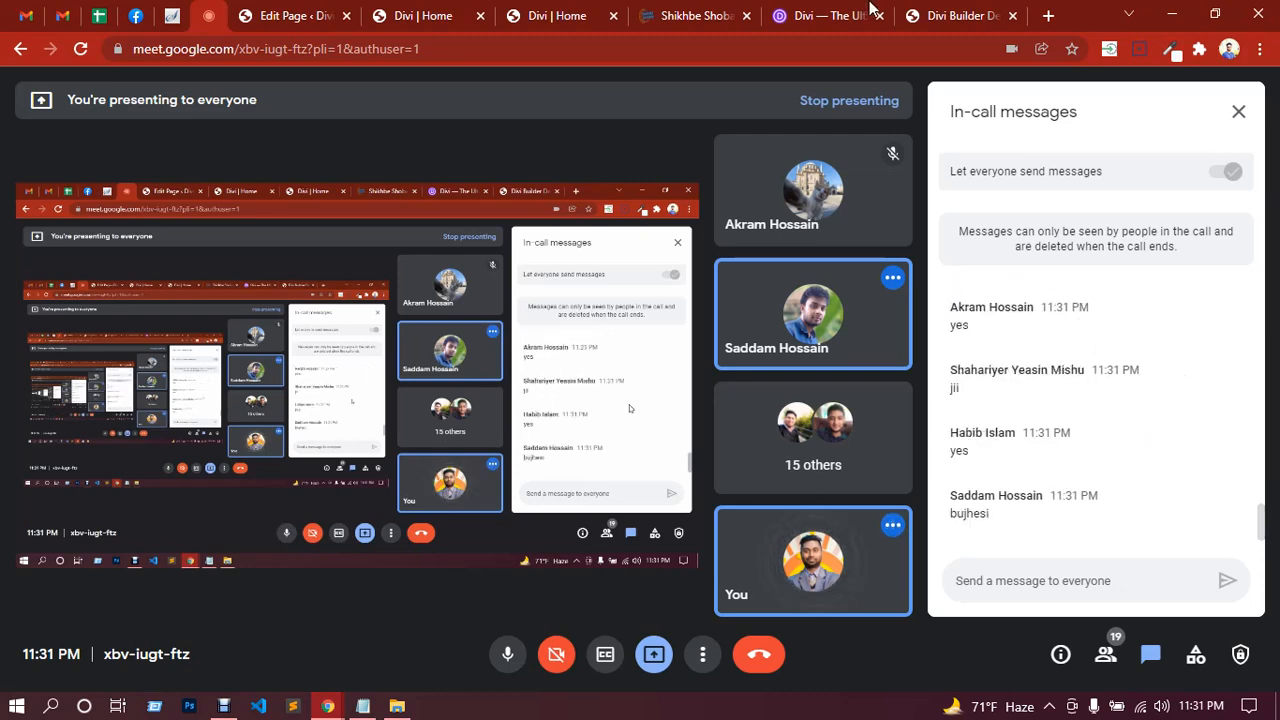
Step: Open the landing page in the Divi visual editor from the live site tab
click(570, 18)
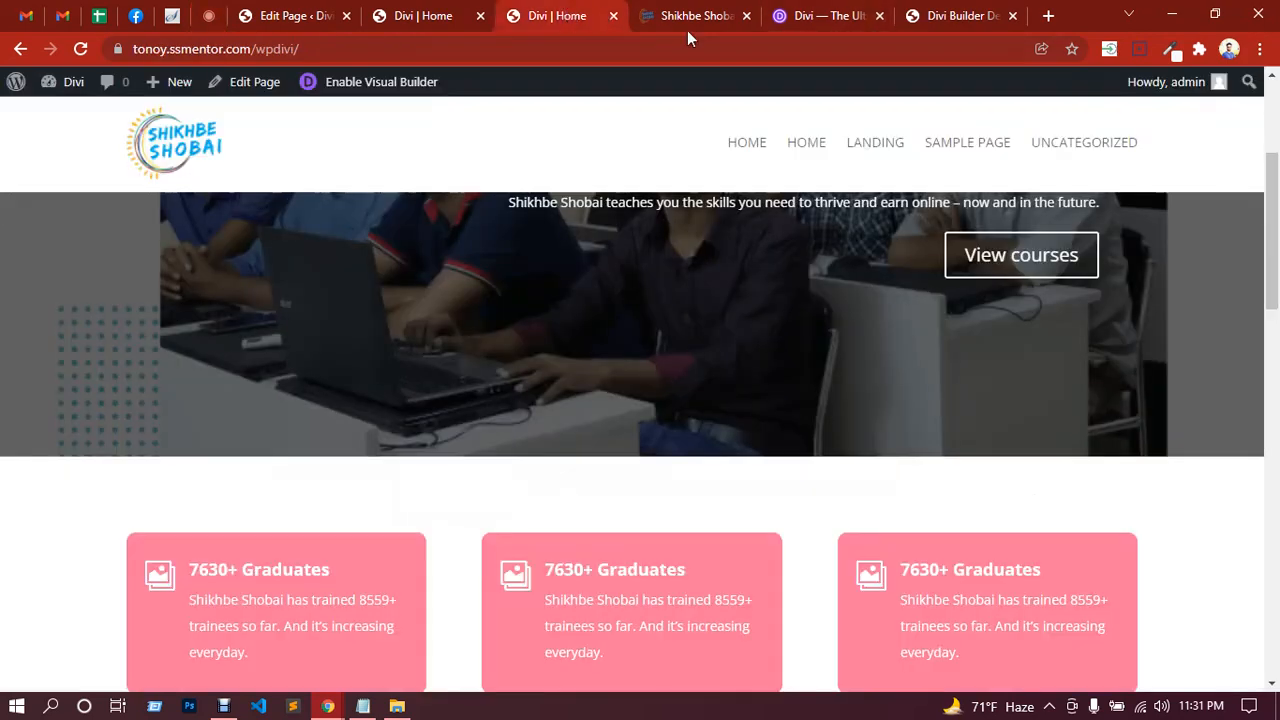
scroll(855, 303, up, 3)
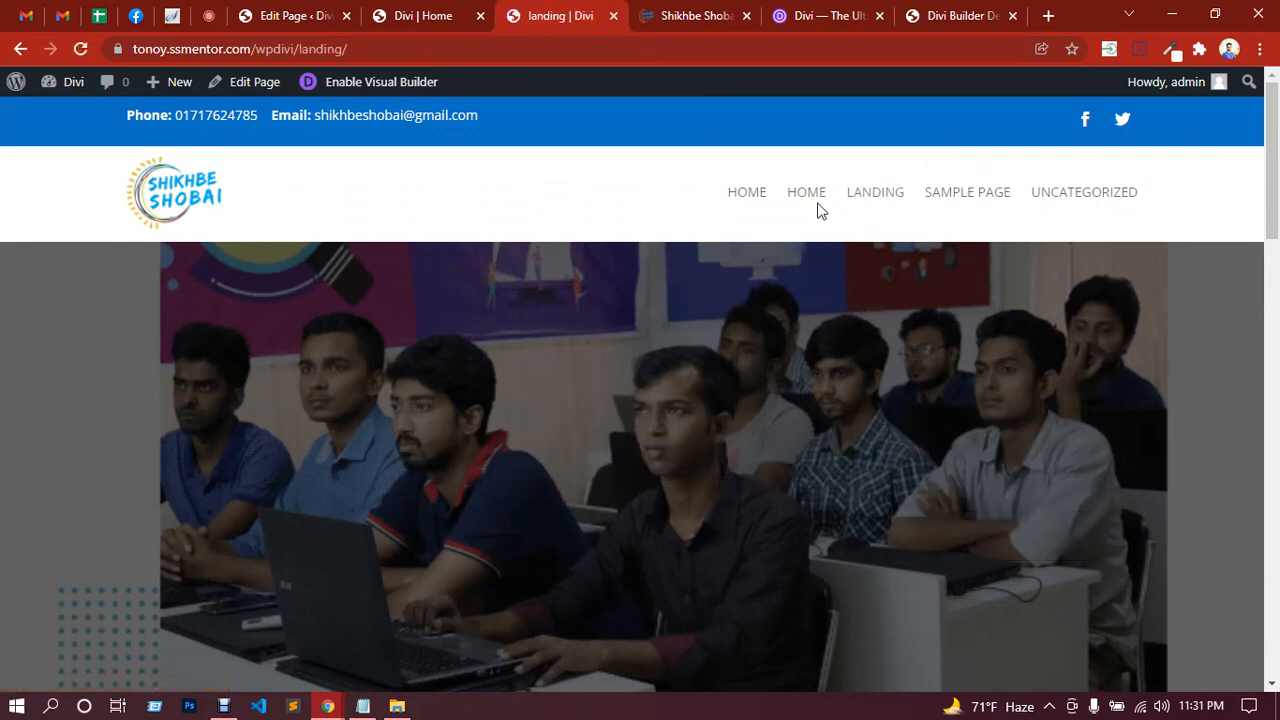
click(375, 90)
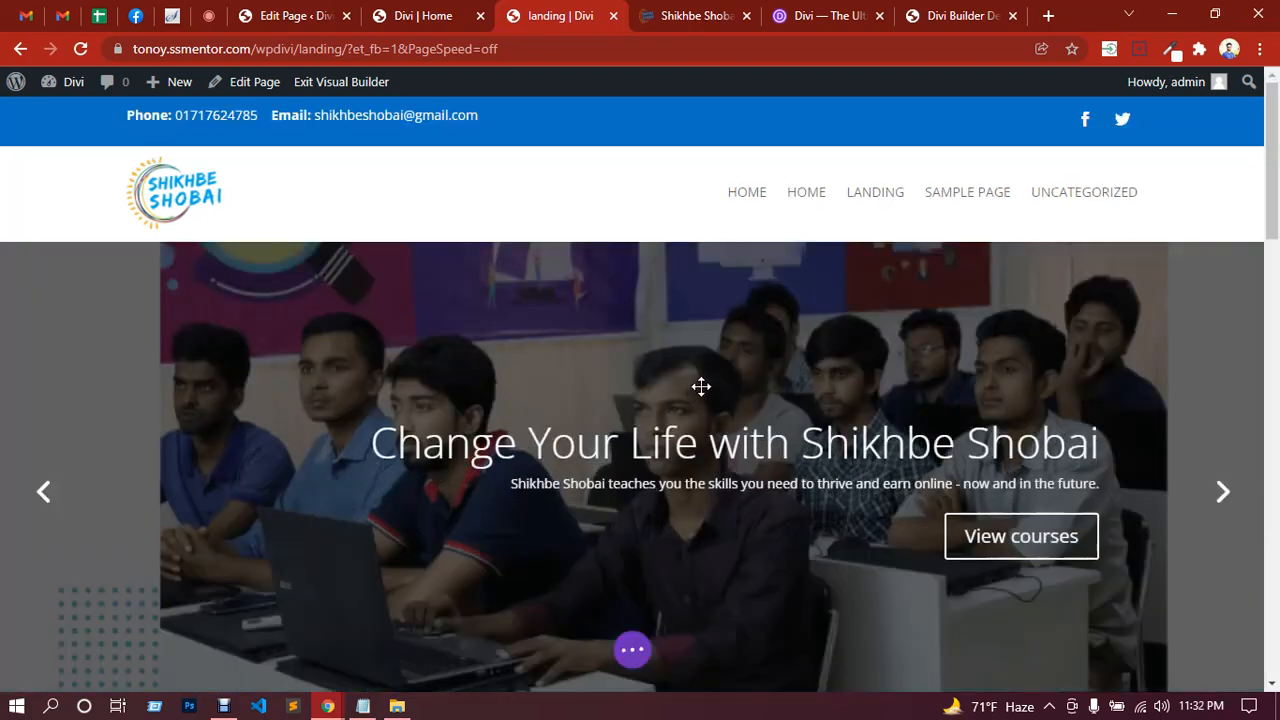
Step: Delete the lower three-pink-card section and the 'This is a heading' section
scroll(701, 385, down, 5)
scroll(613, 280, down, 3)
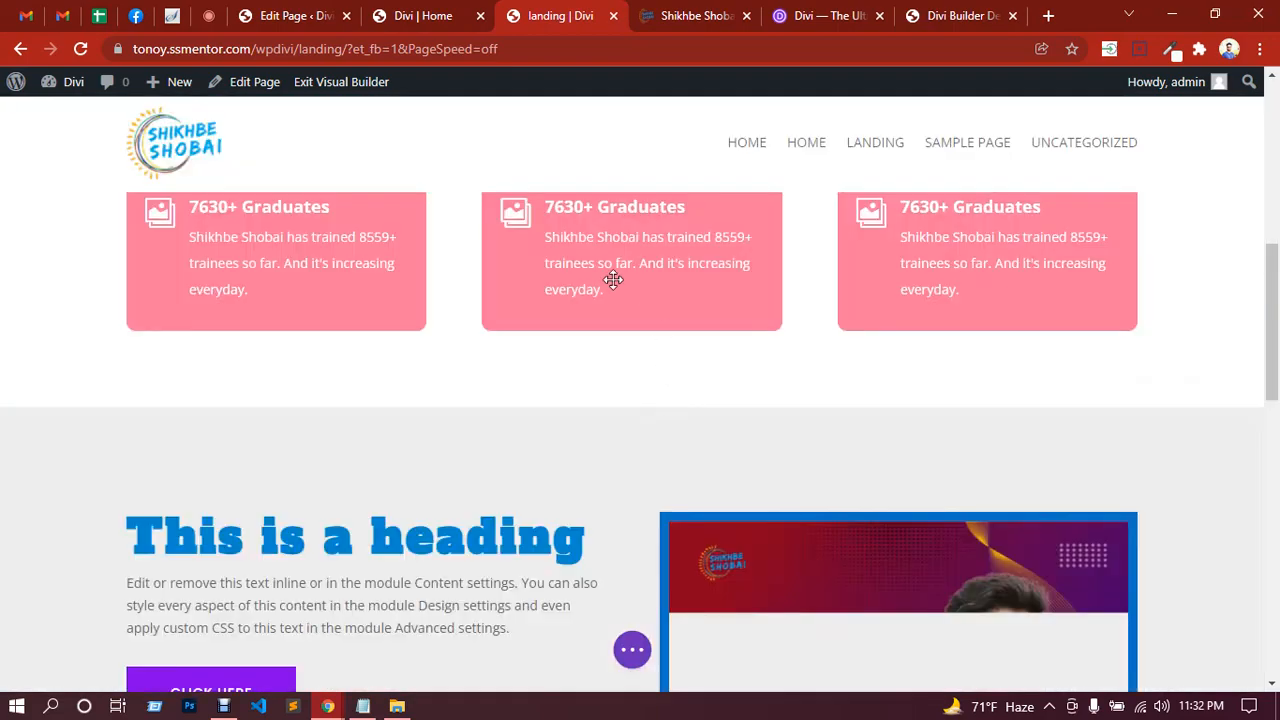
scroll(640, 320, down, 2)
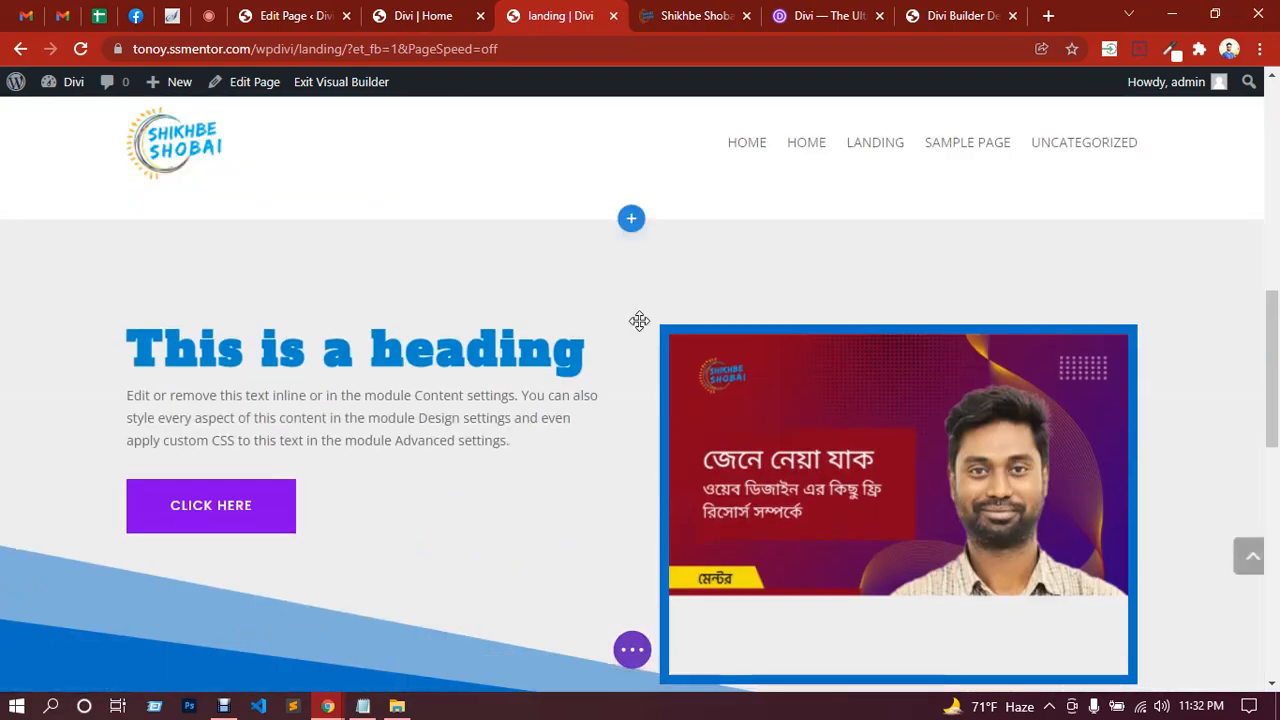
scroll(743, 282, down, 2)
scroll(751, 367, down, 4)
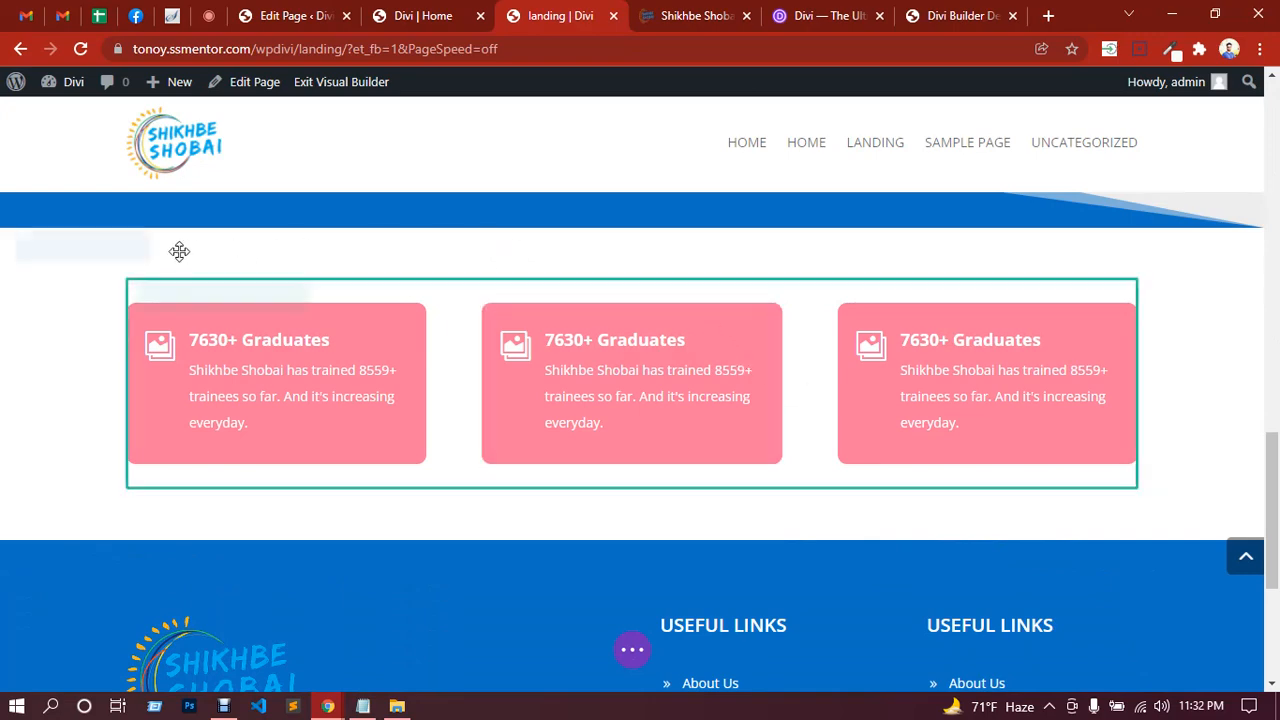
click(128, 247)
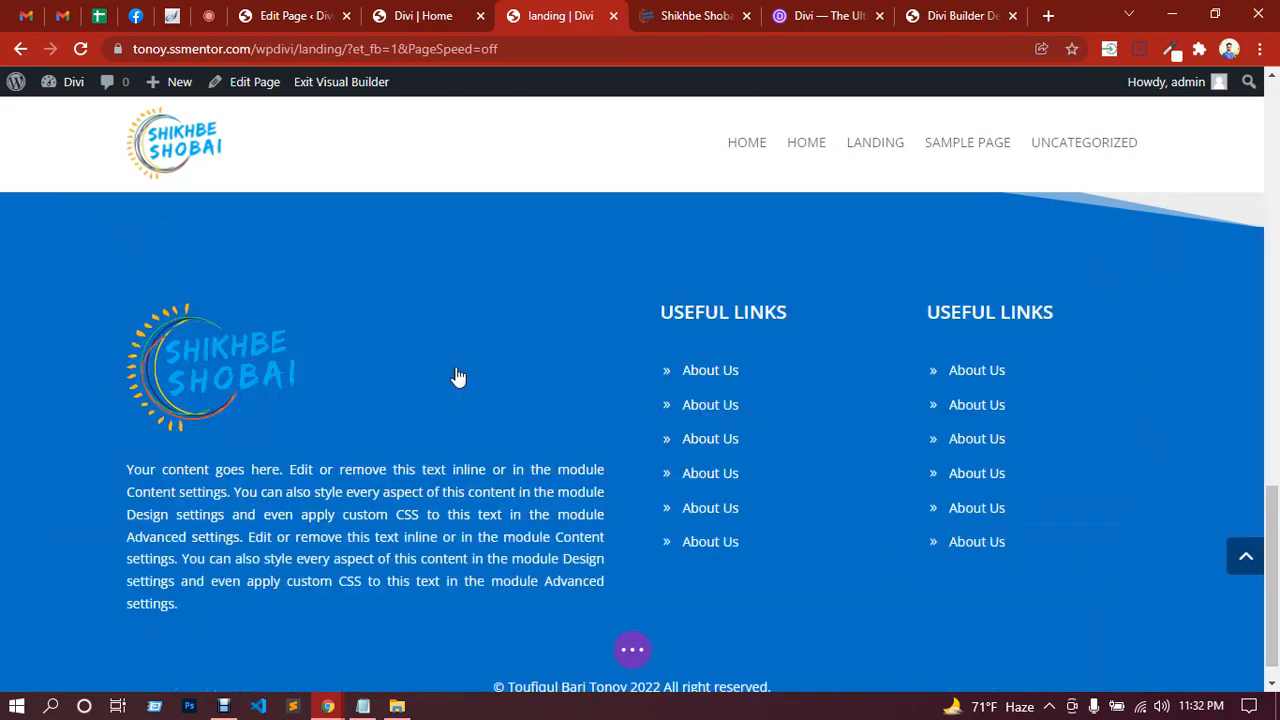
scroll(586, 403, up, 10)
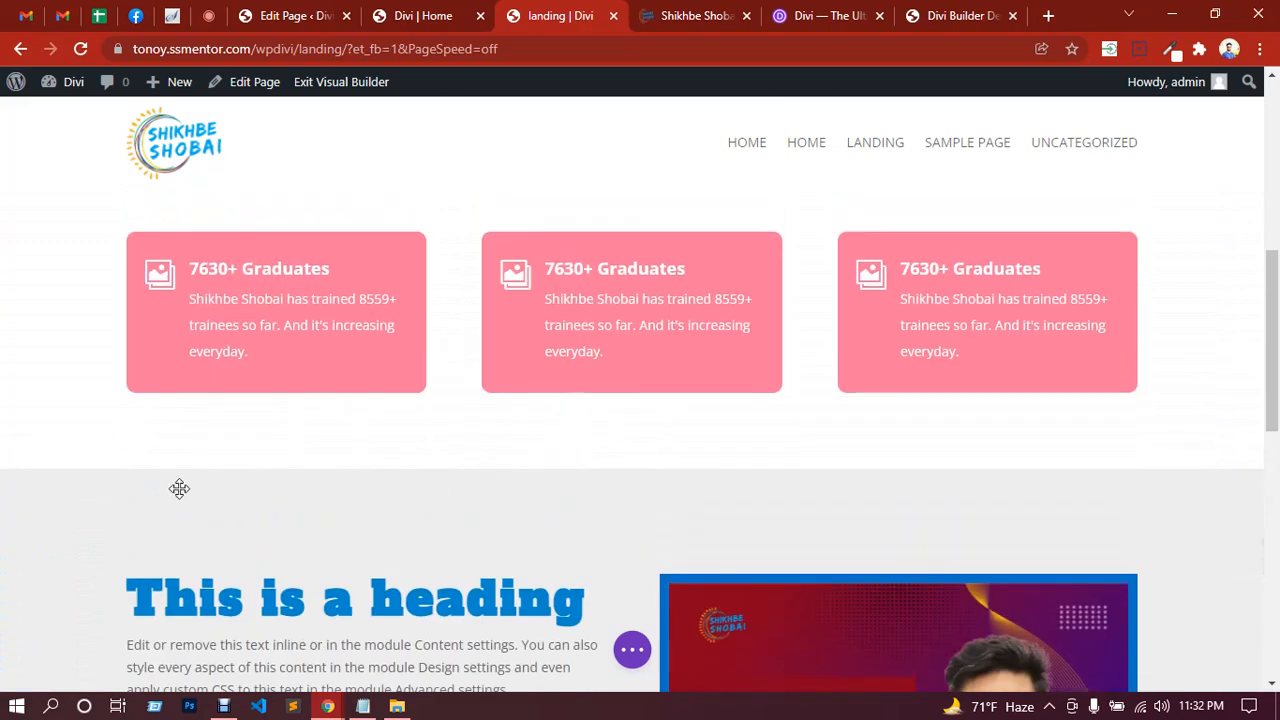
click(128, 491)
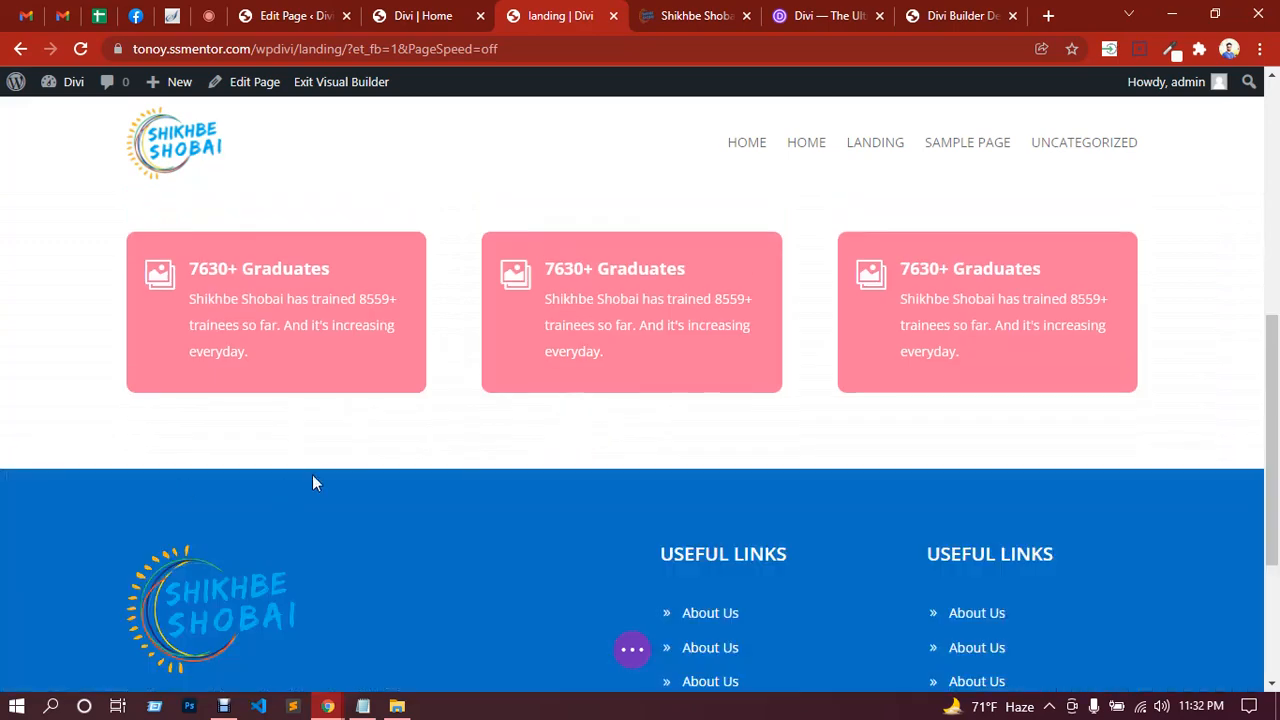
scroll(346, 442, up, 4)
Step: Delete the cards section below the hero and the hero slider section
mouse_move(346, 434)
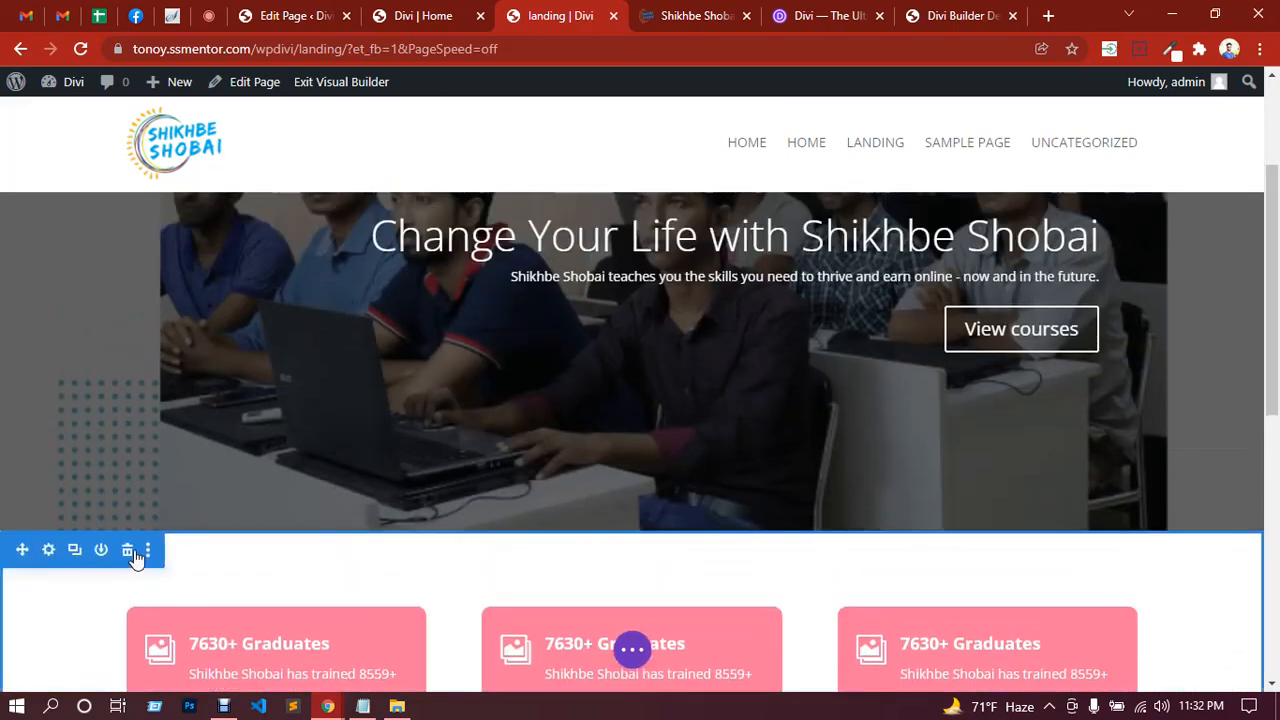
click(128, 550)
scroll(430, 515, up, 5)
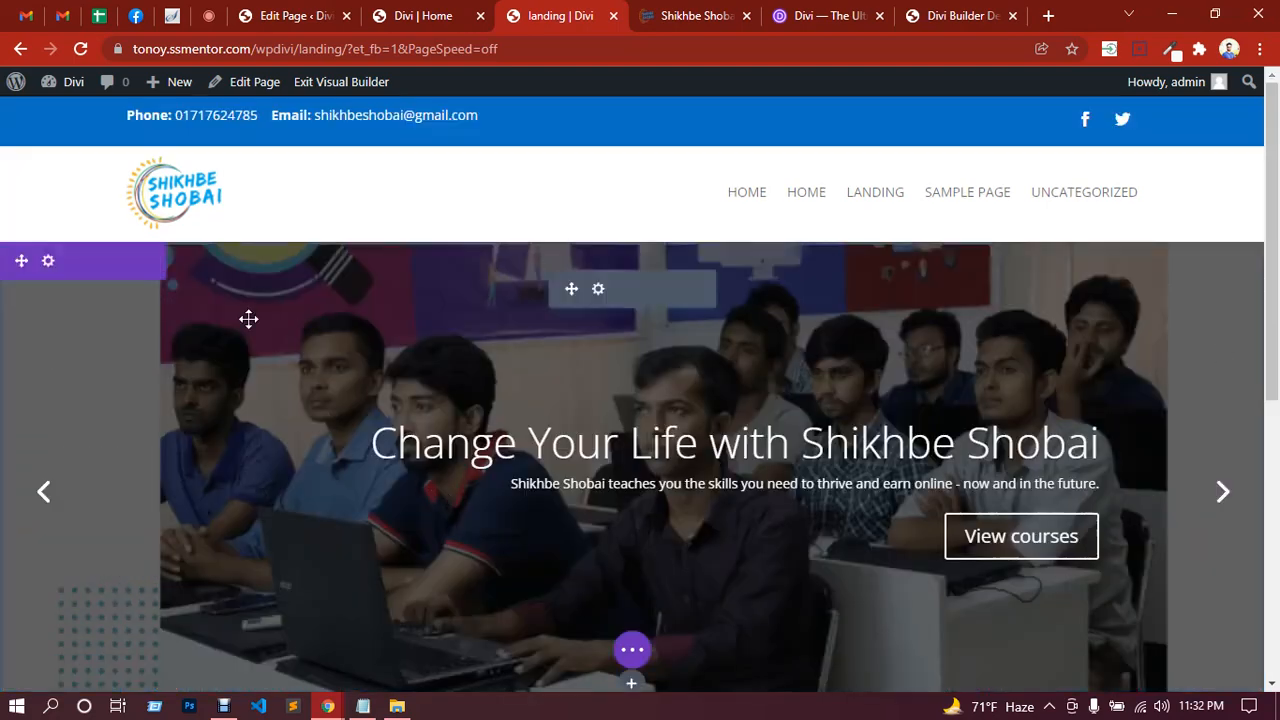
mouse_move(118, 280)
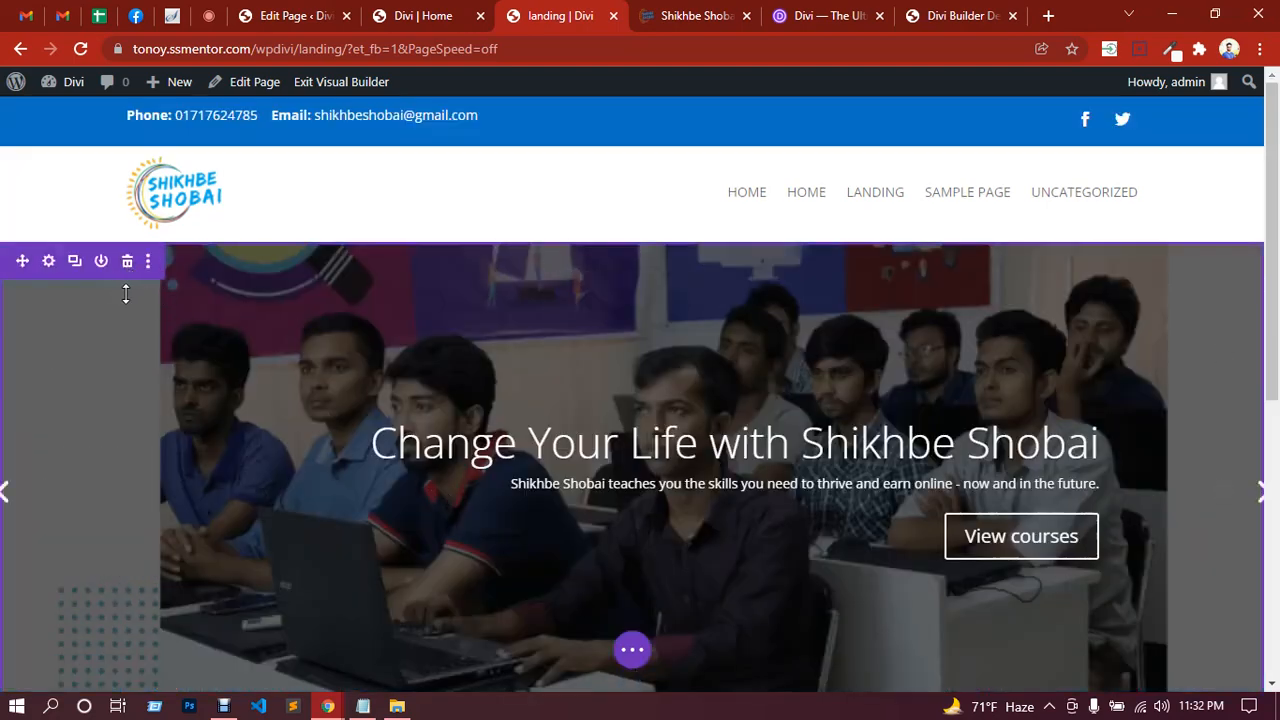
click(128, 272)
Step: Insert the saved 'features' library section, remove the leftover empty section, and save the page
click(632, 334)
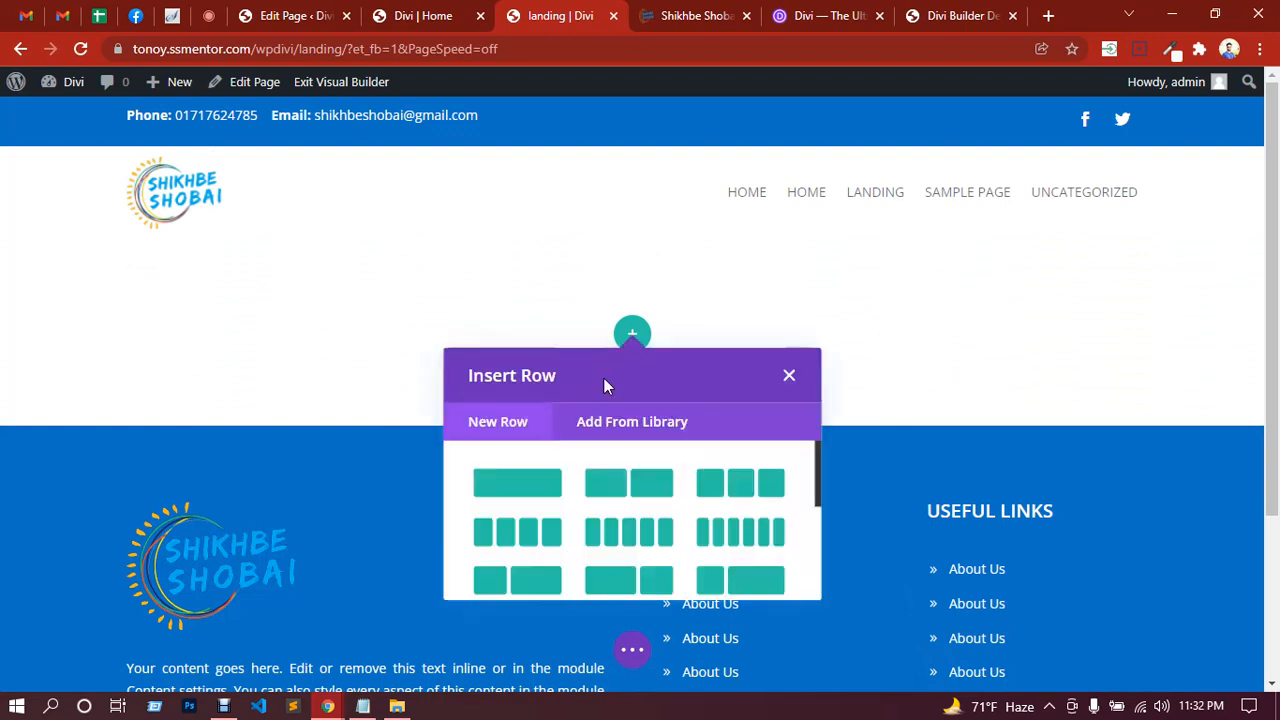
click(789, 377)
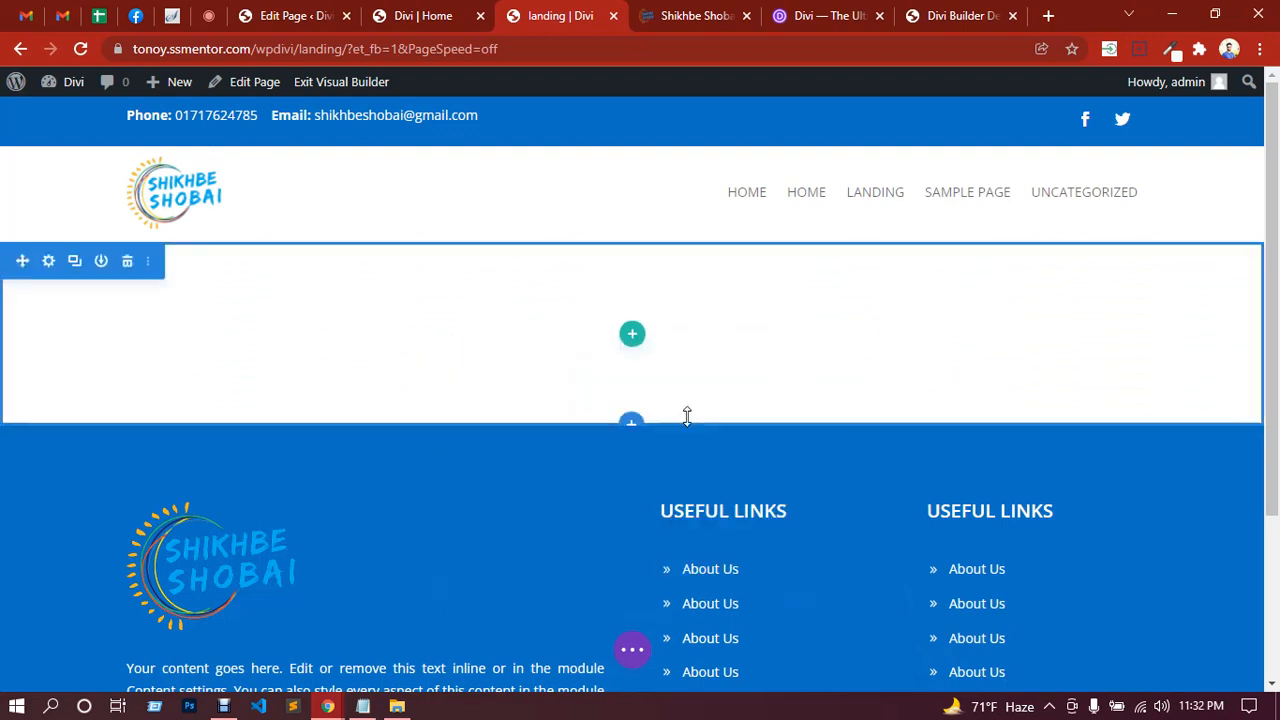
click(632, 428)
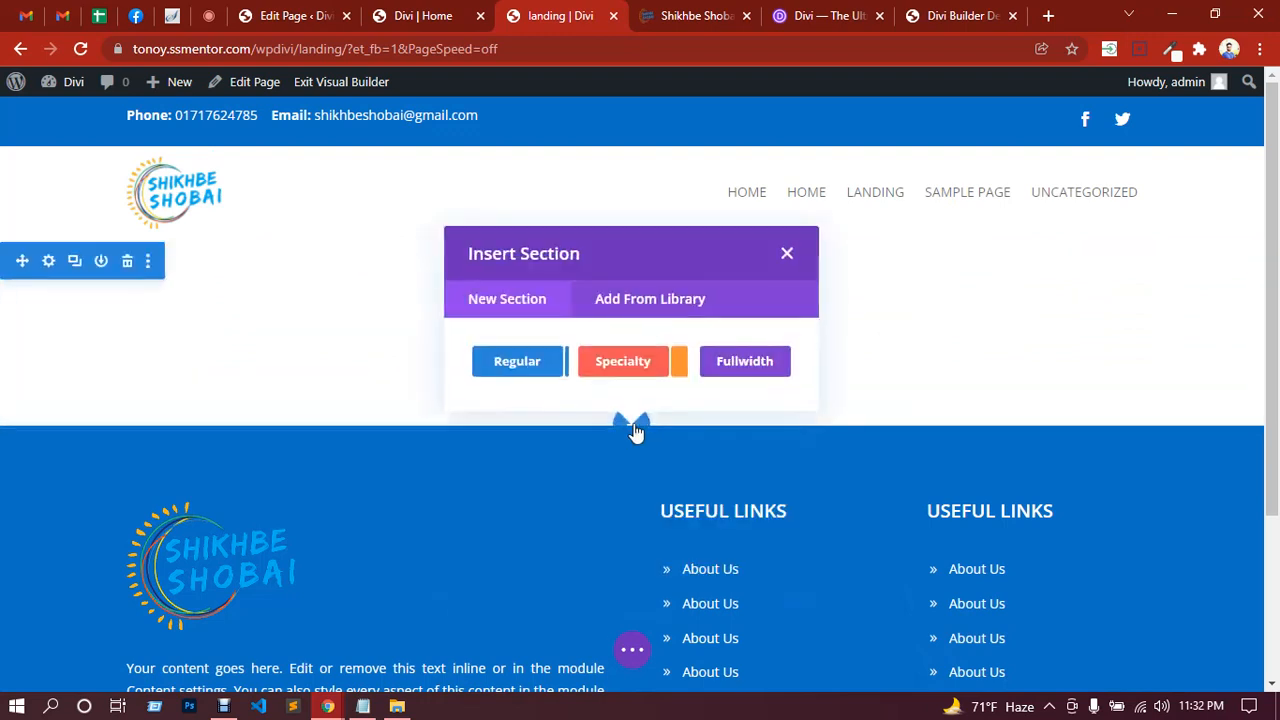
click(654, 310)
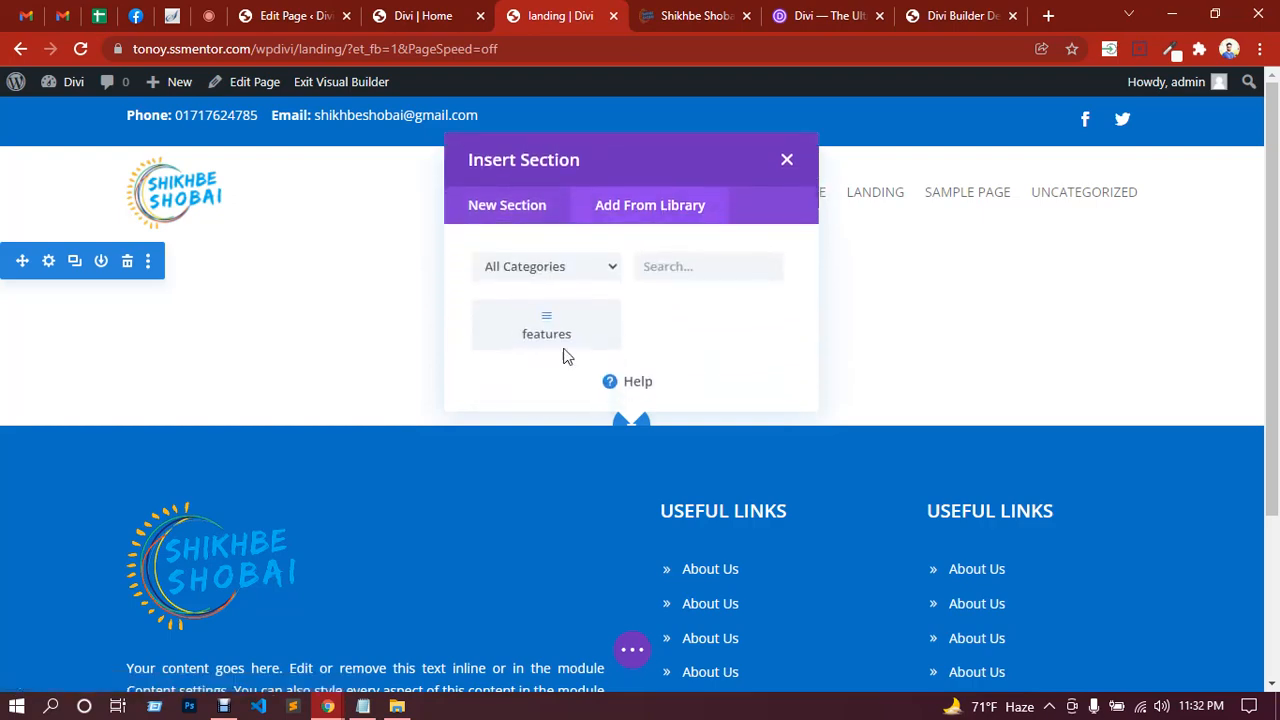
click(567, 338)
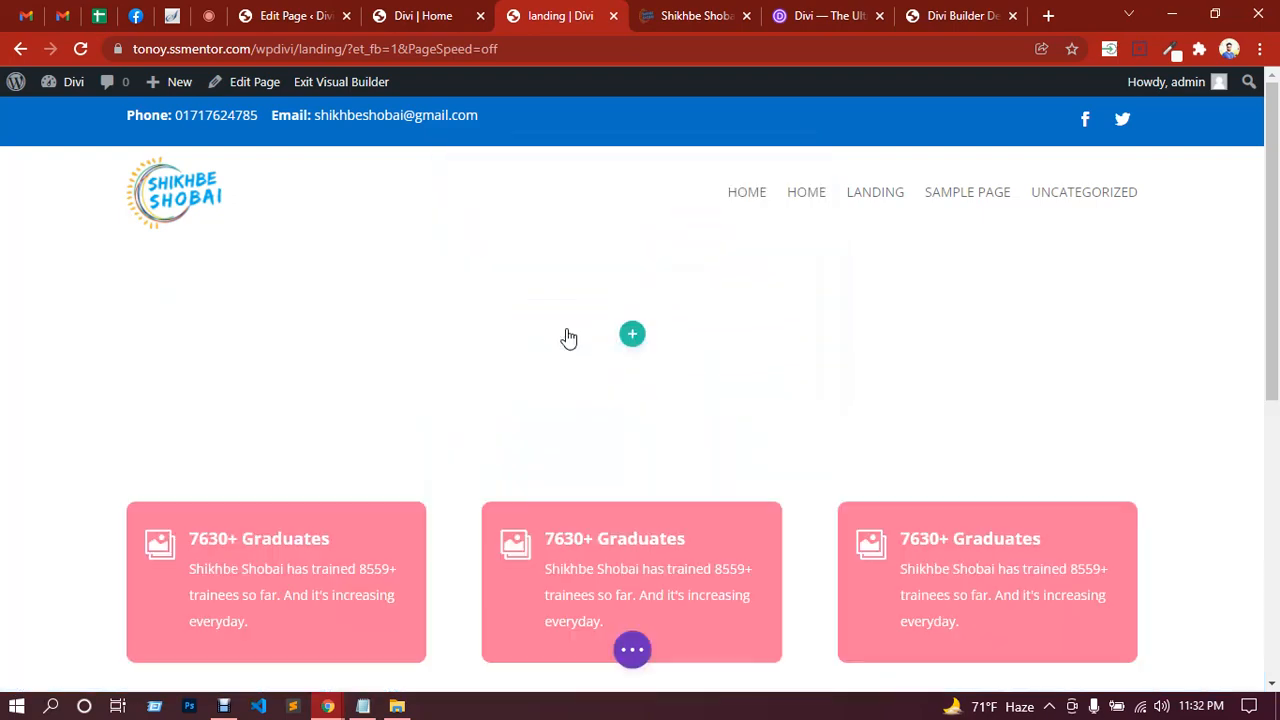
scroll(655, 343, down, 3)
scroll(639, 343, up, 3)
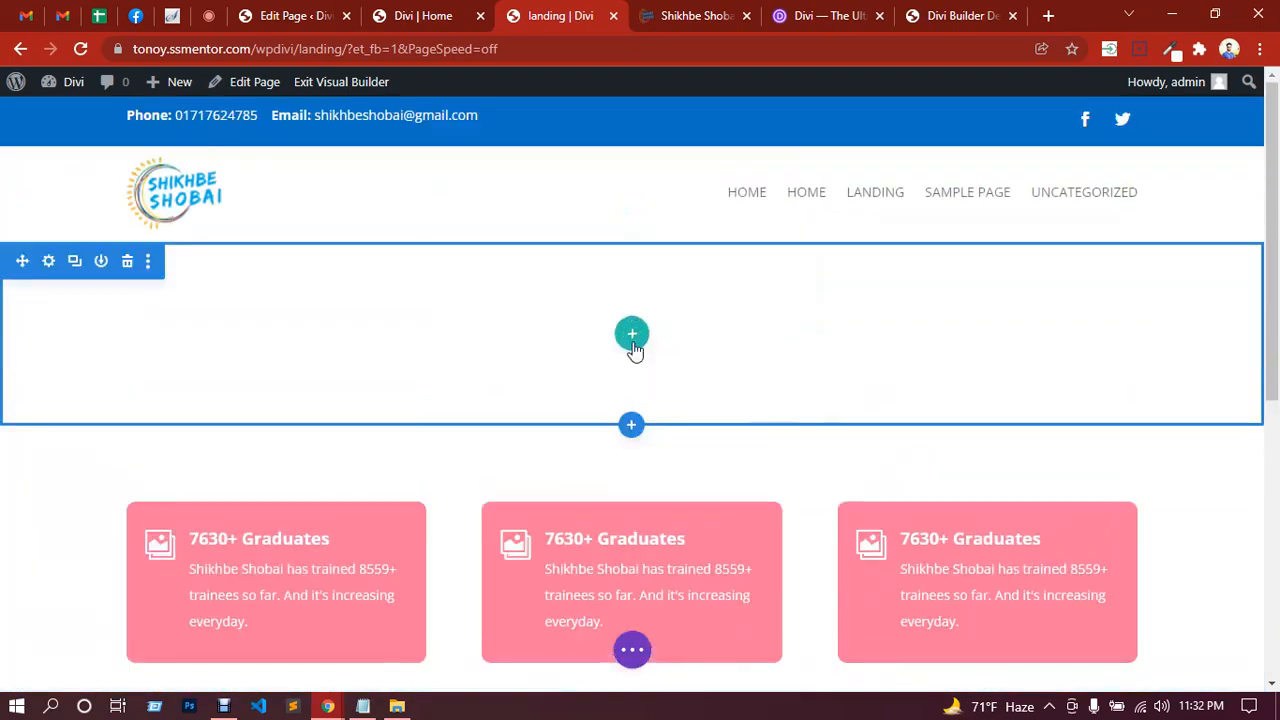
click(127, 263)
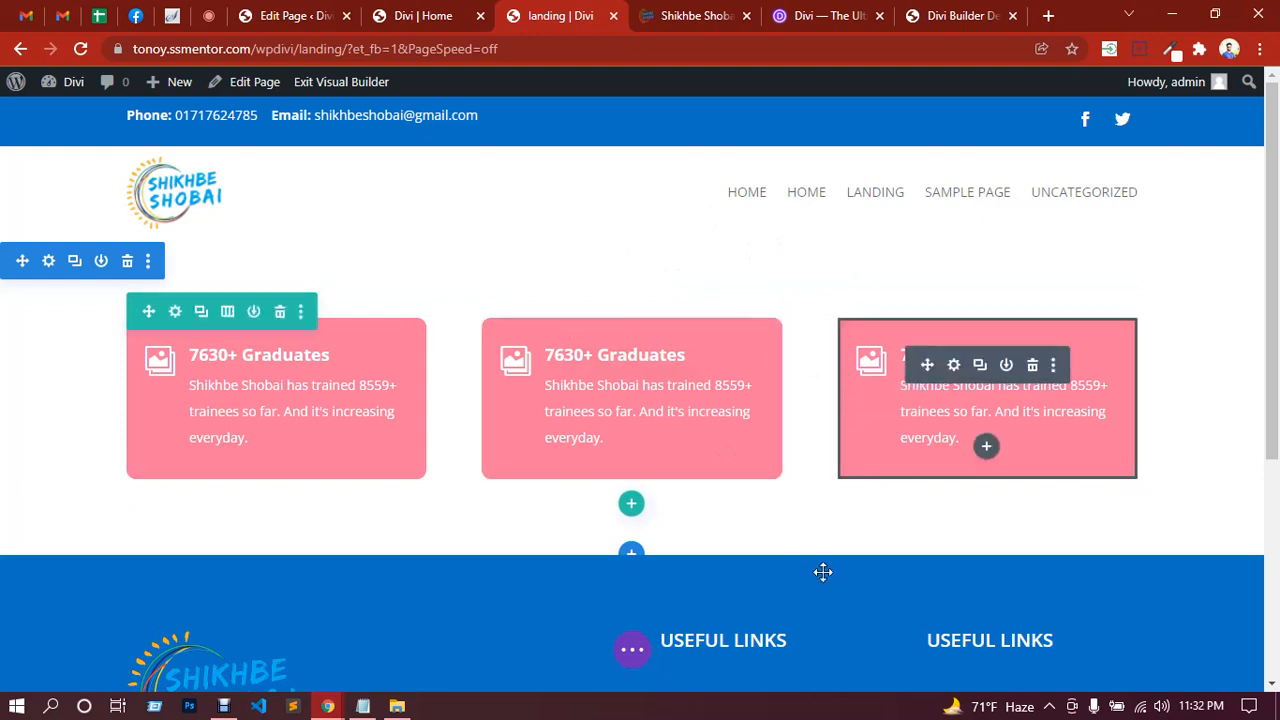
click(633, 652)
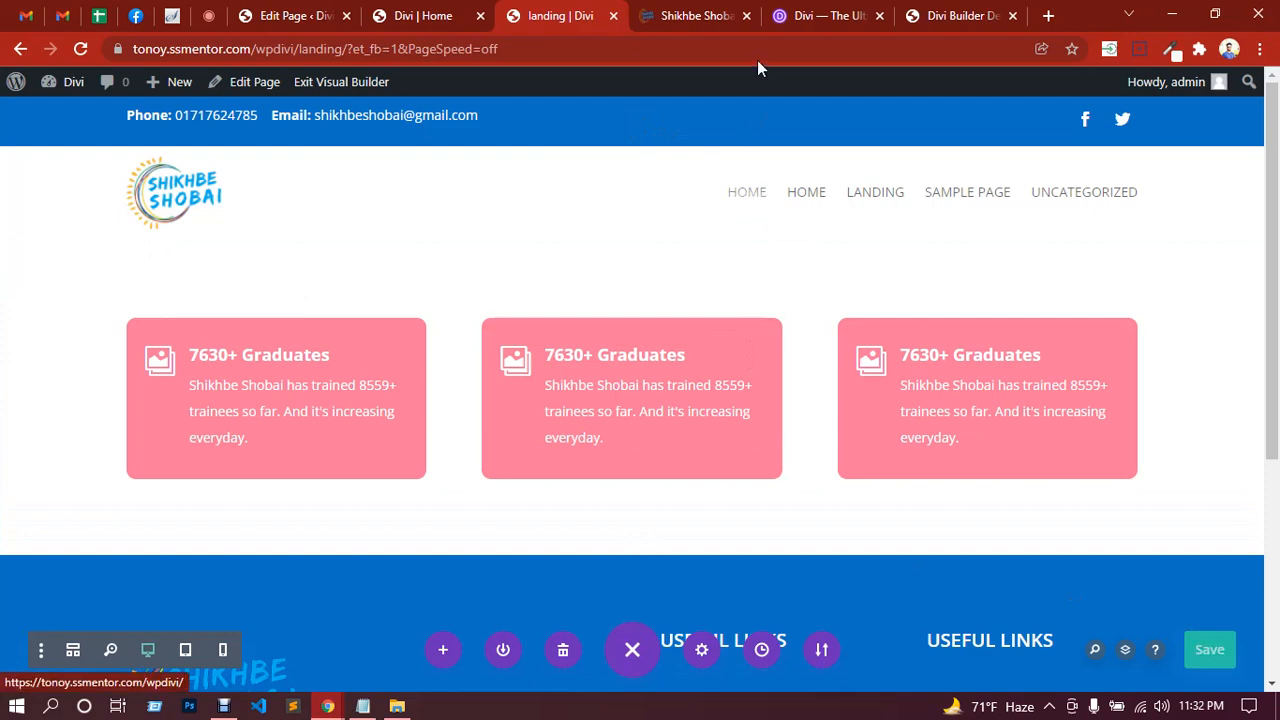
click(836, 14)
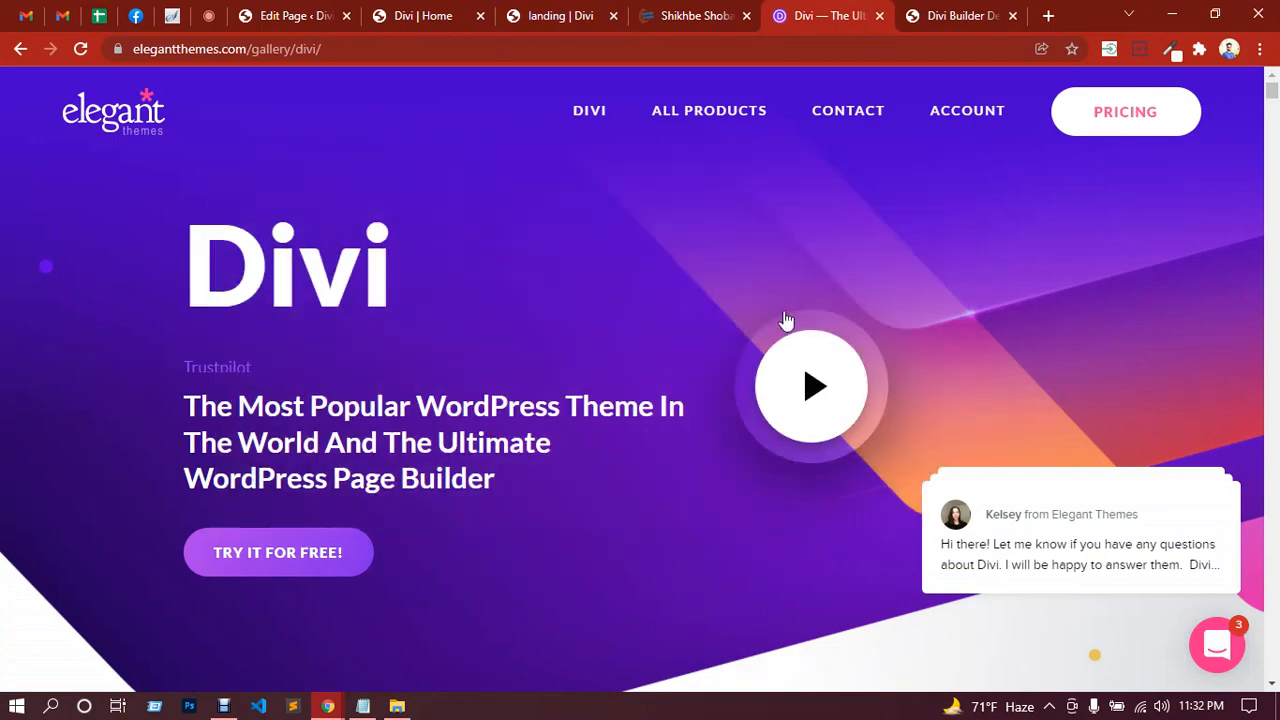
Step: Scroll through the feature sections on the Divi product page
scroll(786, 320, down, 3)
scroll(677, 306, up, 3)
scroll(470, 287, down, 6)
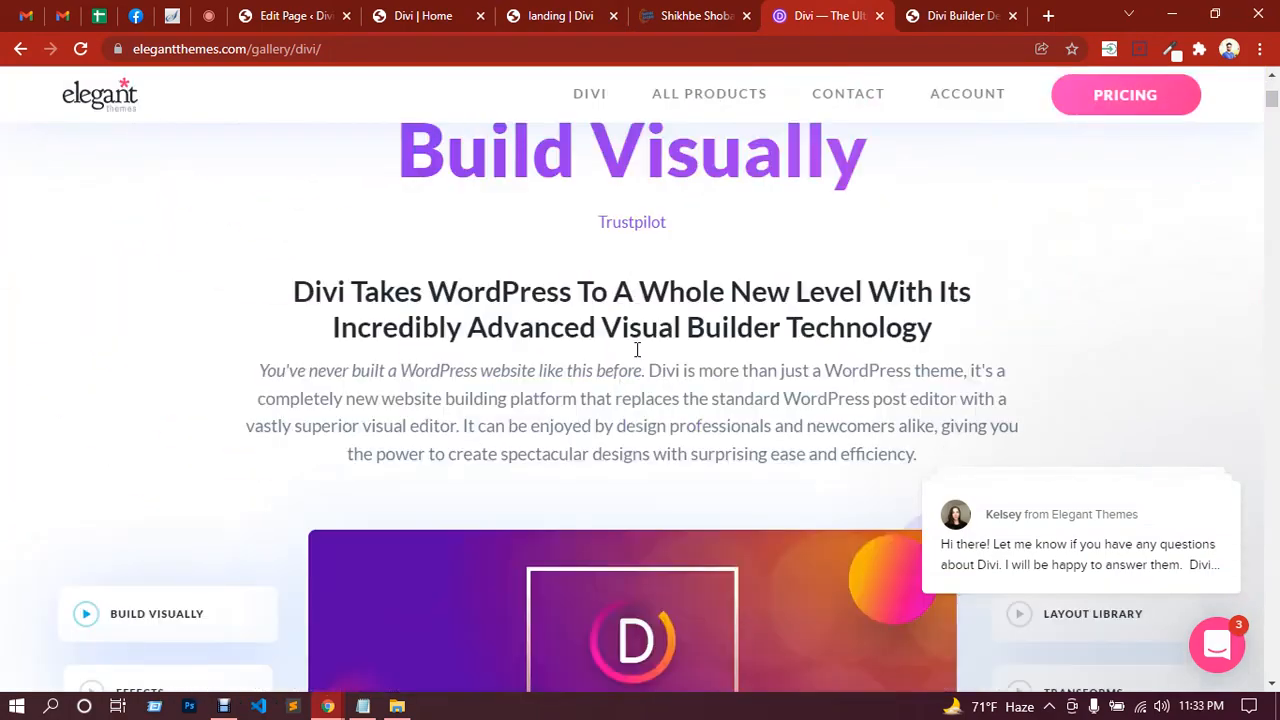
scroll(650, 340, down, 12)
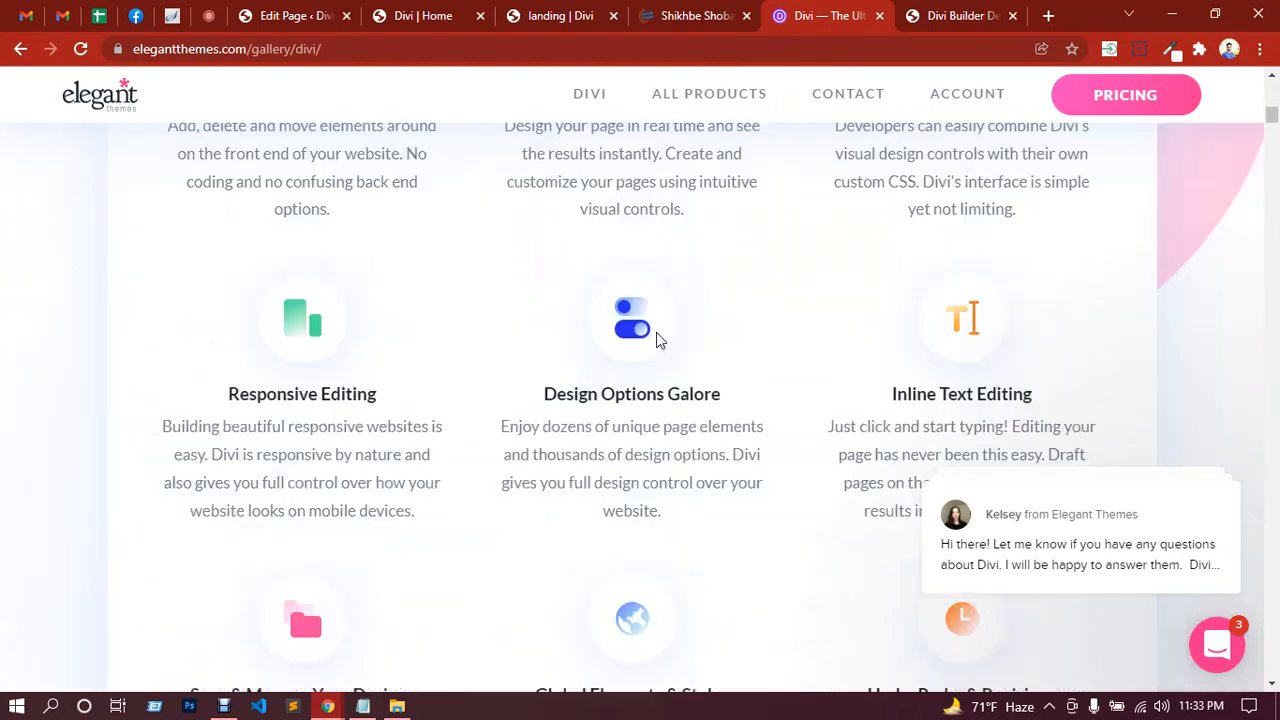
scroll(655, 338, up, 3)
scroll(650, 355, down, 15)
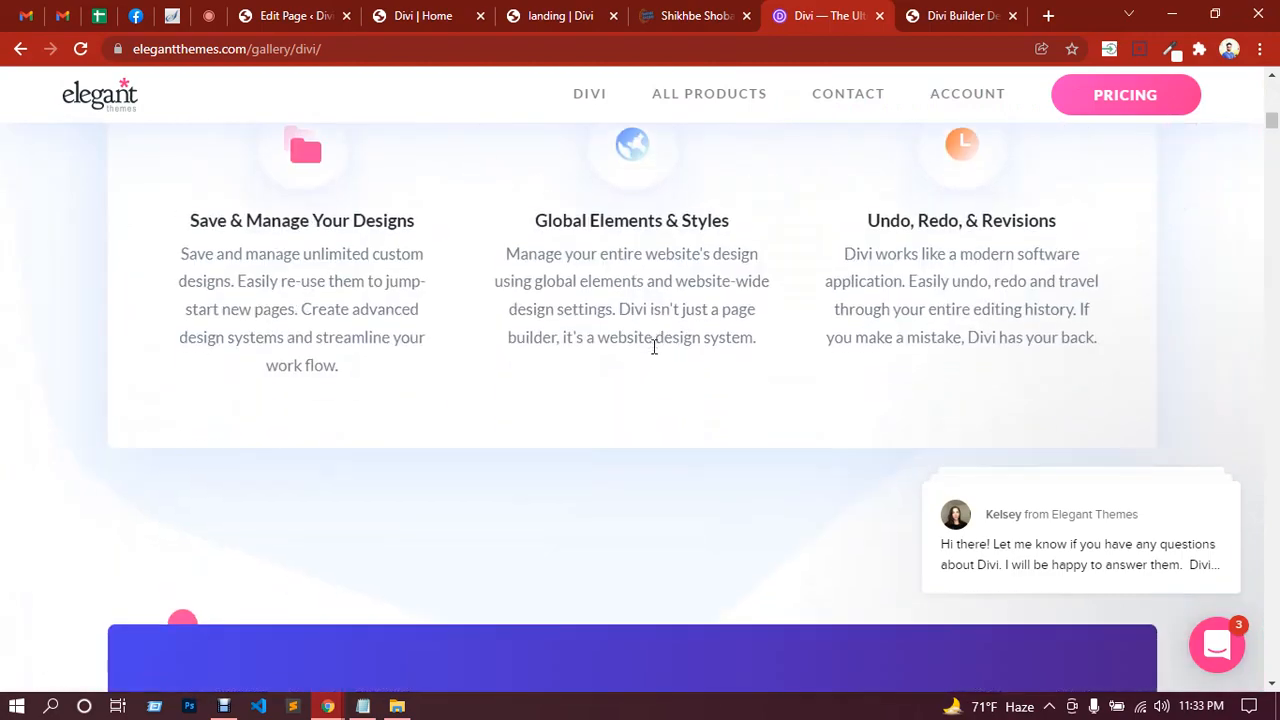
scroll(735, 355, down, 12)
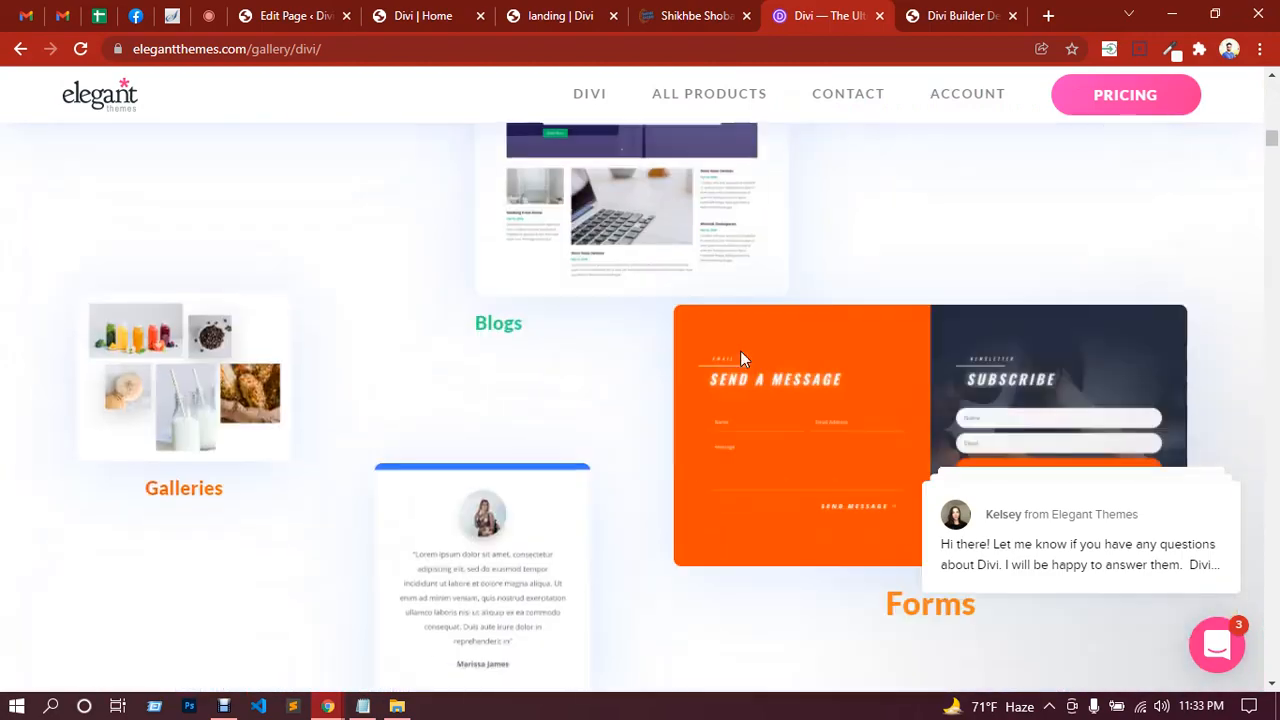
scroll(738, 360, down, 4)
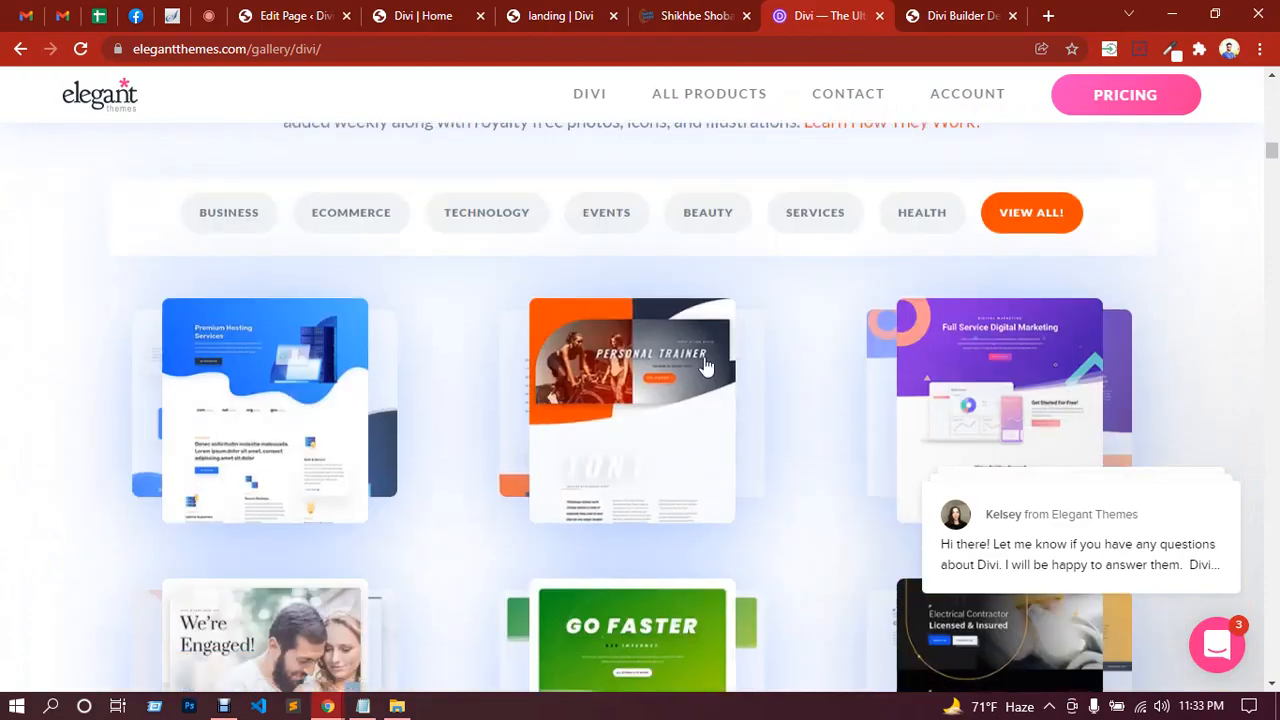
scroll(820, 371, down, 3)
scroll(820, 363, down, 10)
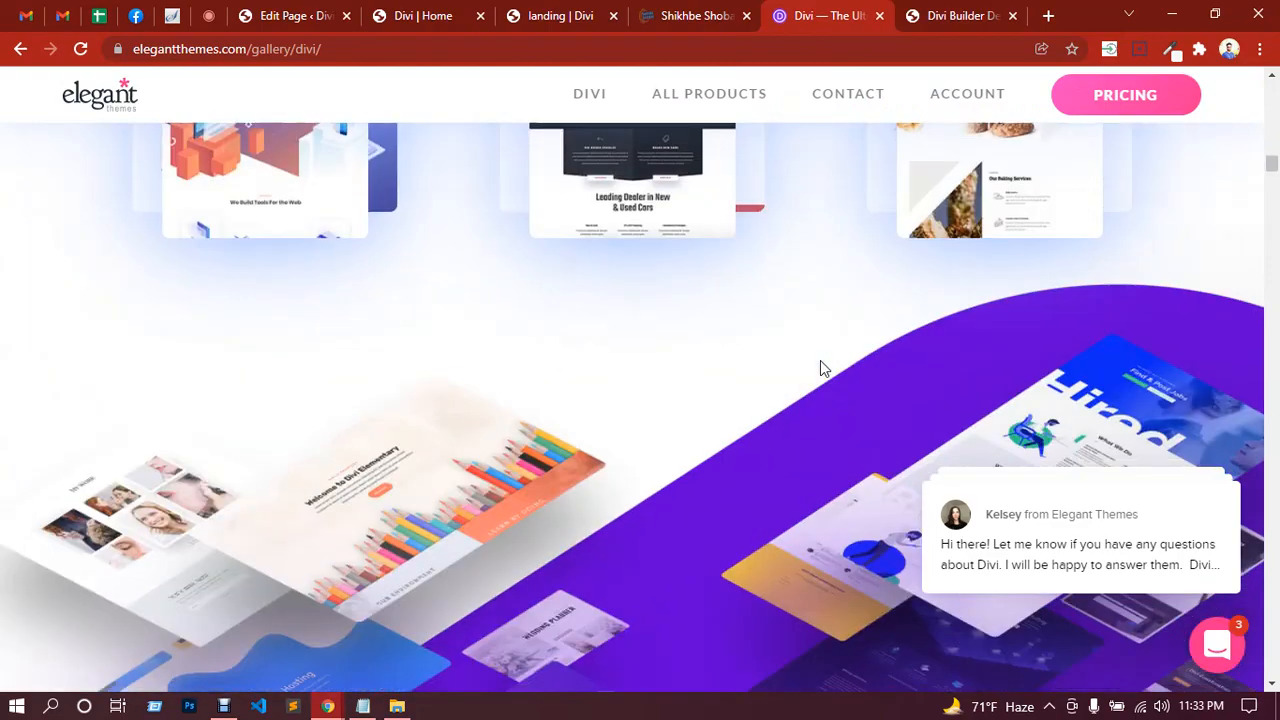
scroll(826, 358, down, 12)
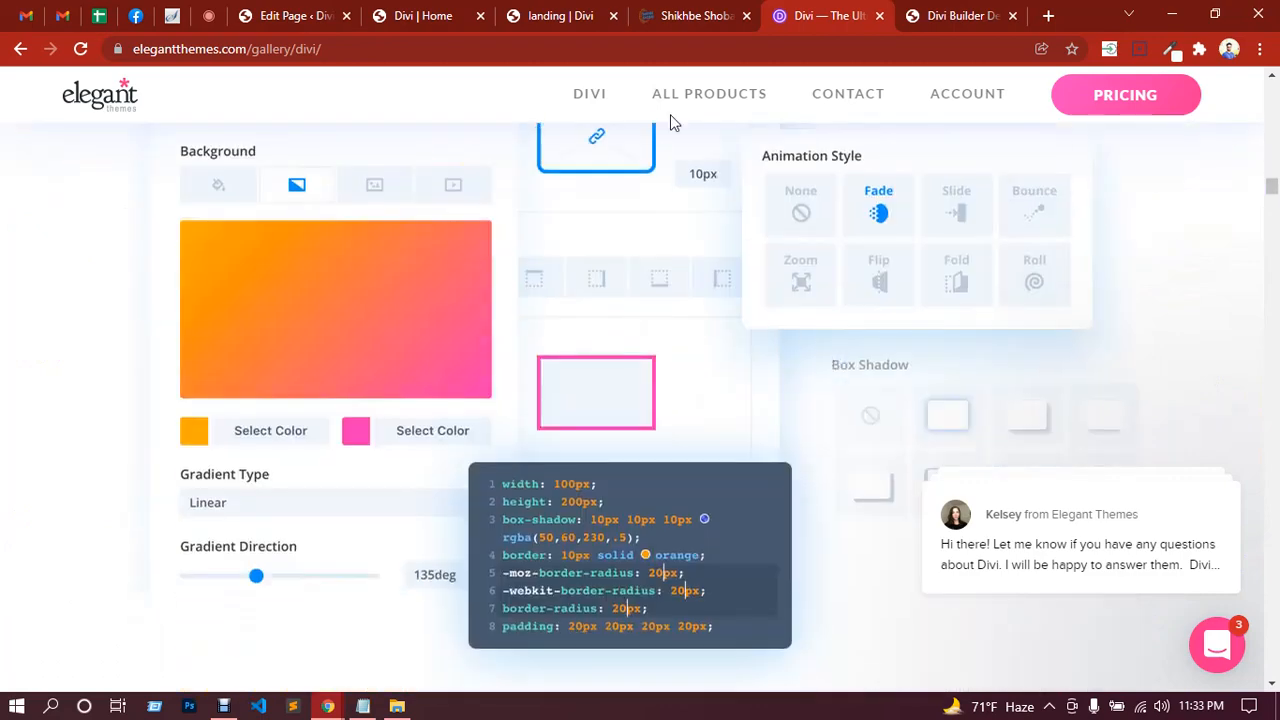
Step: Open the Live Builder Demo from the DIVI menu and close the duplicate demo tab
click(548, 16)
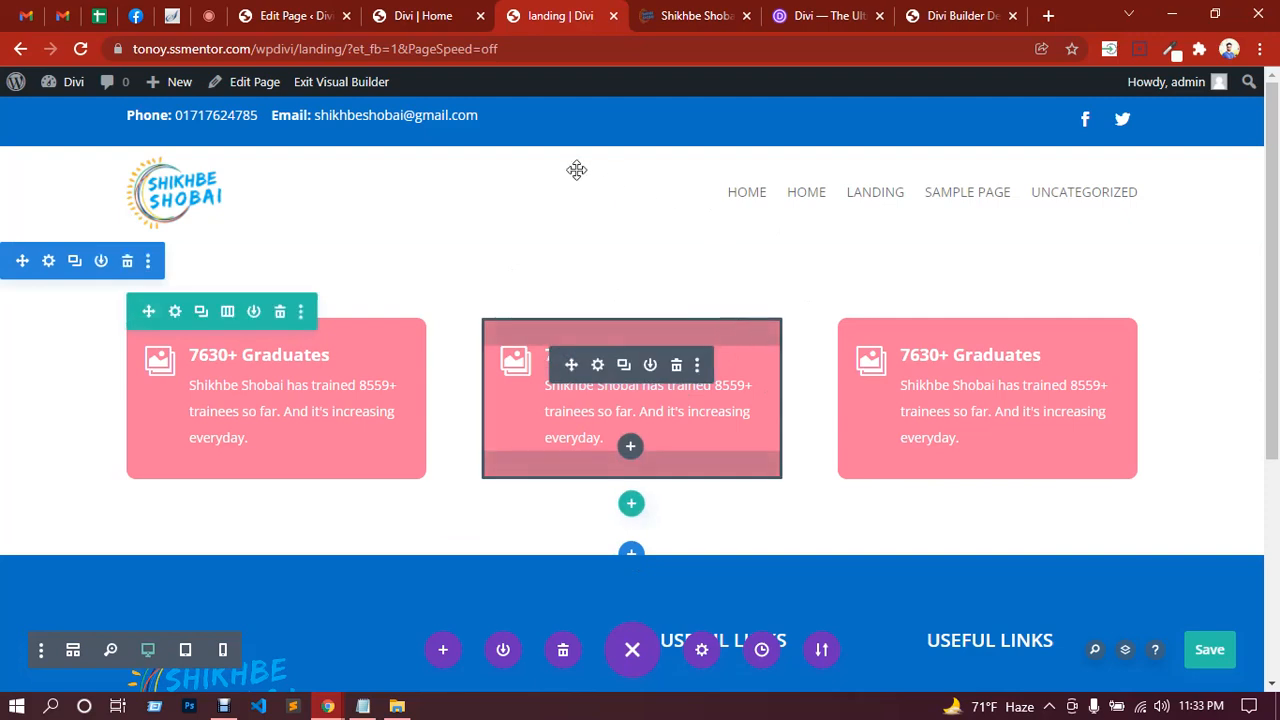
click(208, 16)
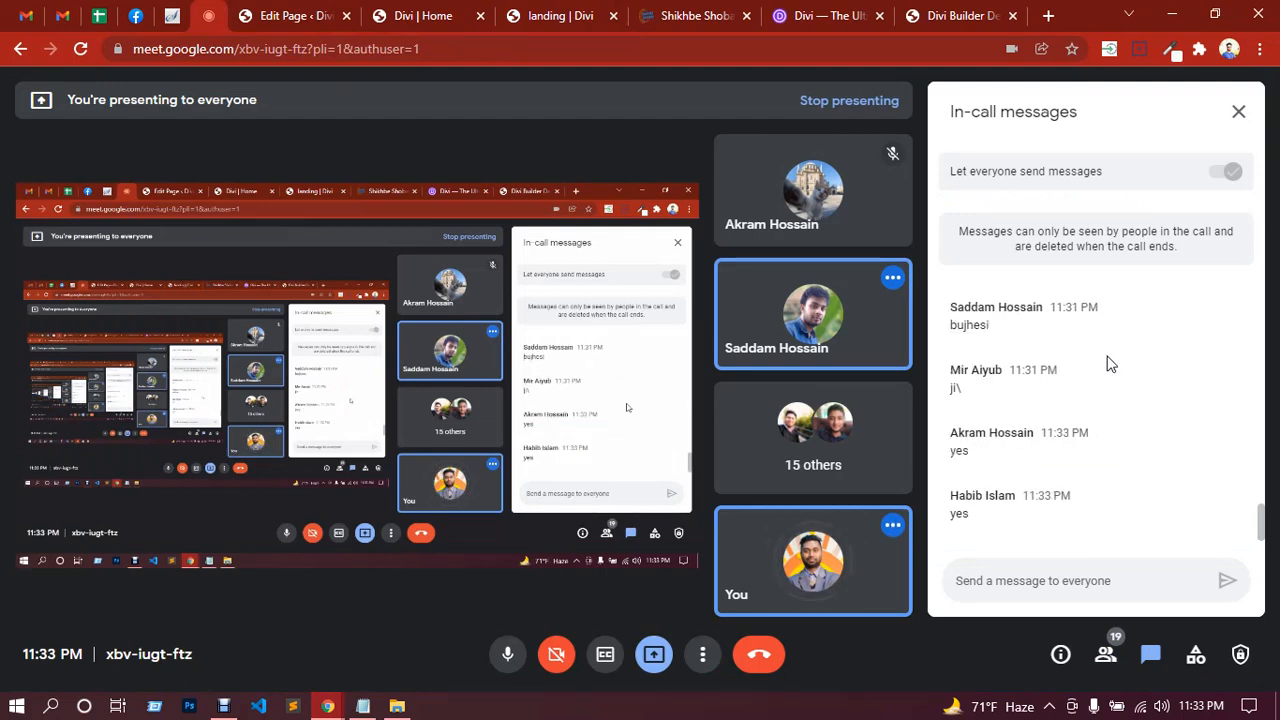
click(852, 18)
scroll(795, 276, up, 6)
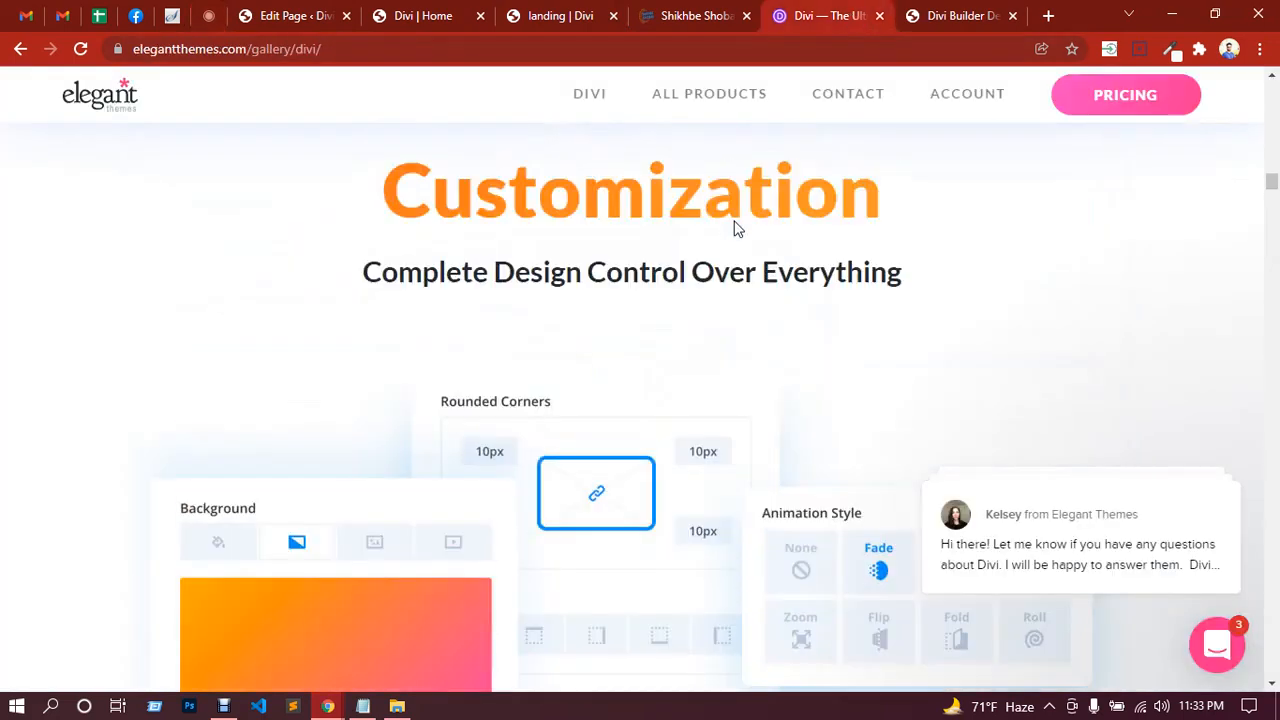
mouse_move(590, 103)
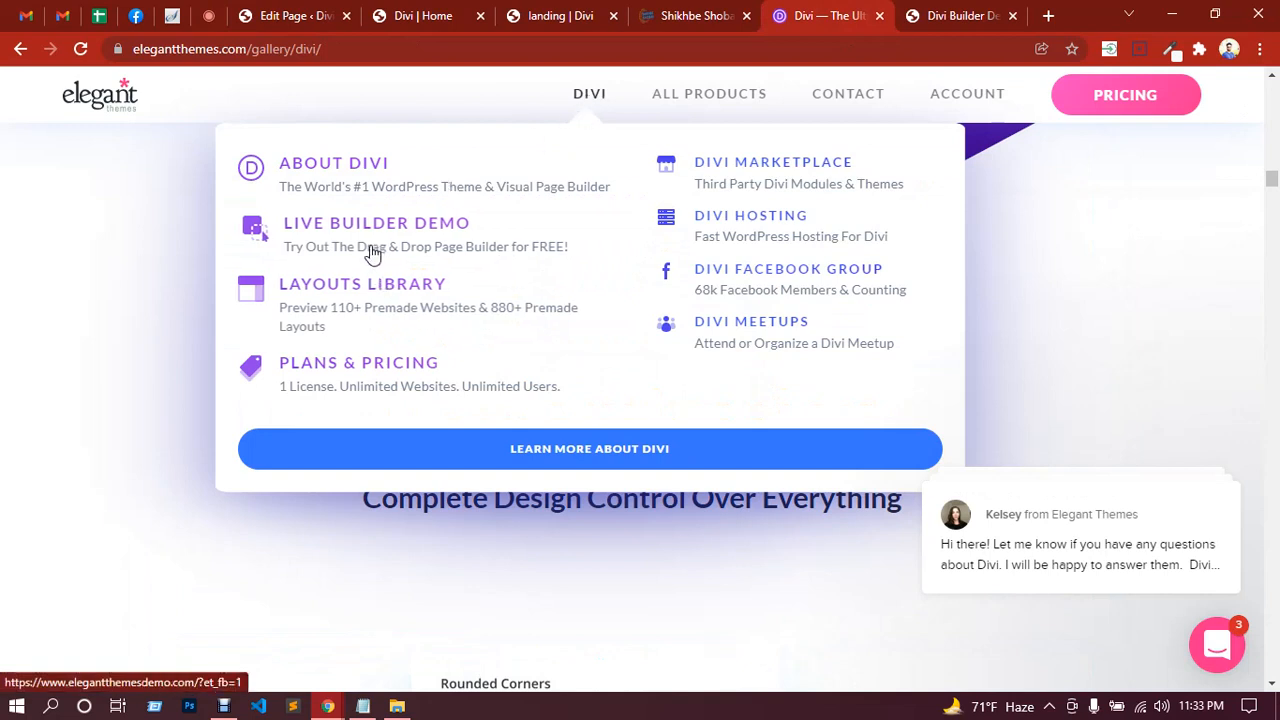
click(372, 248)
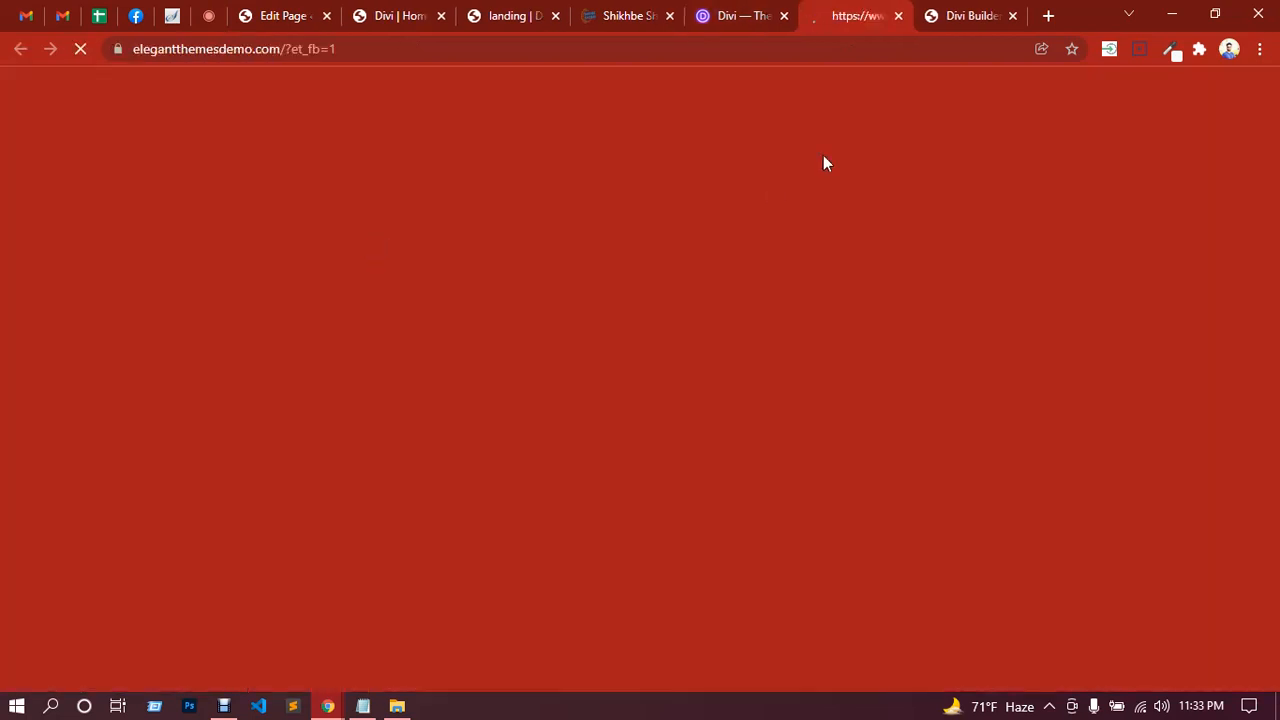
click(1013, 16)
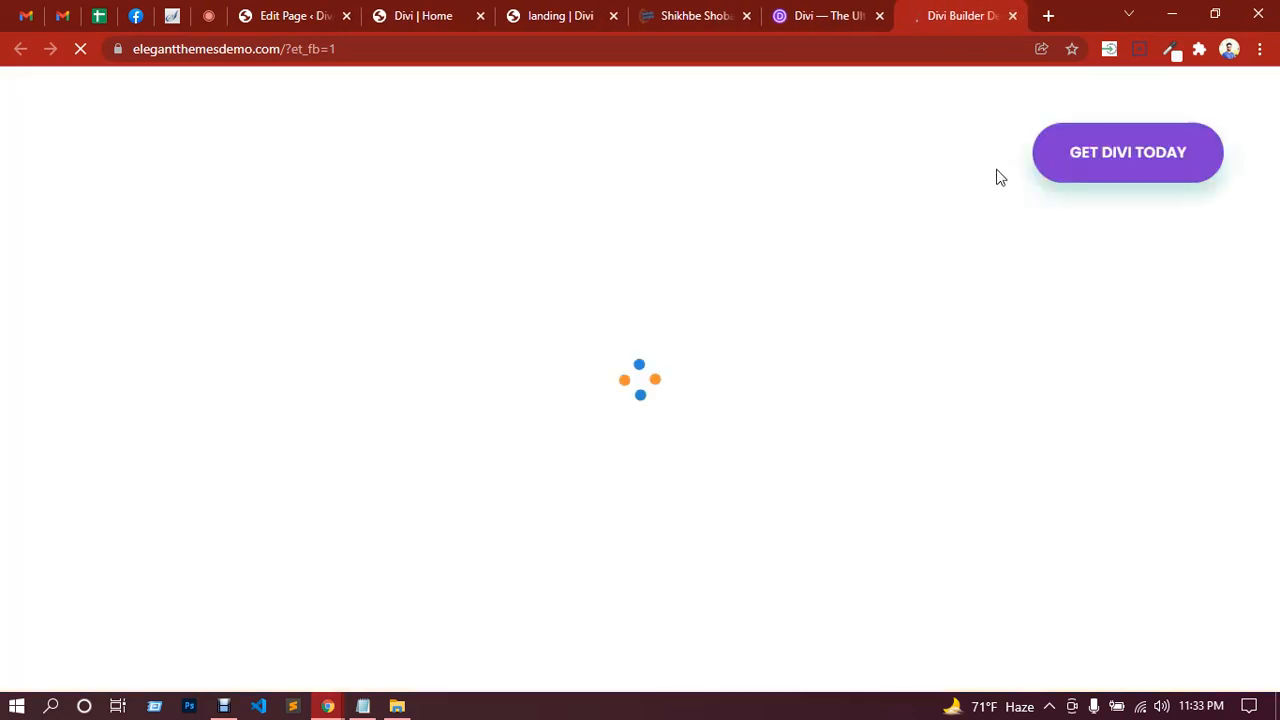
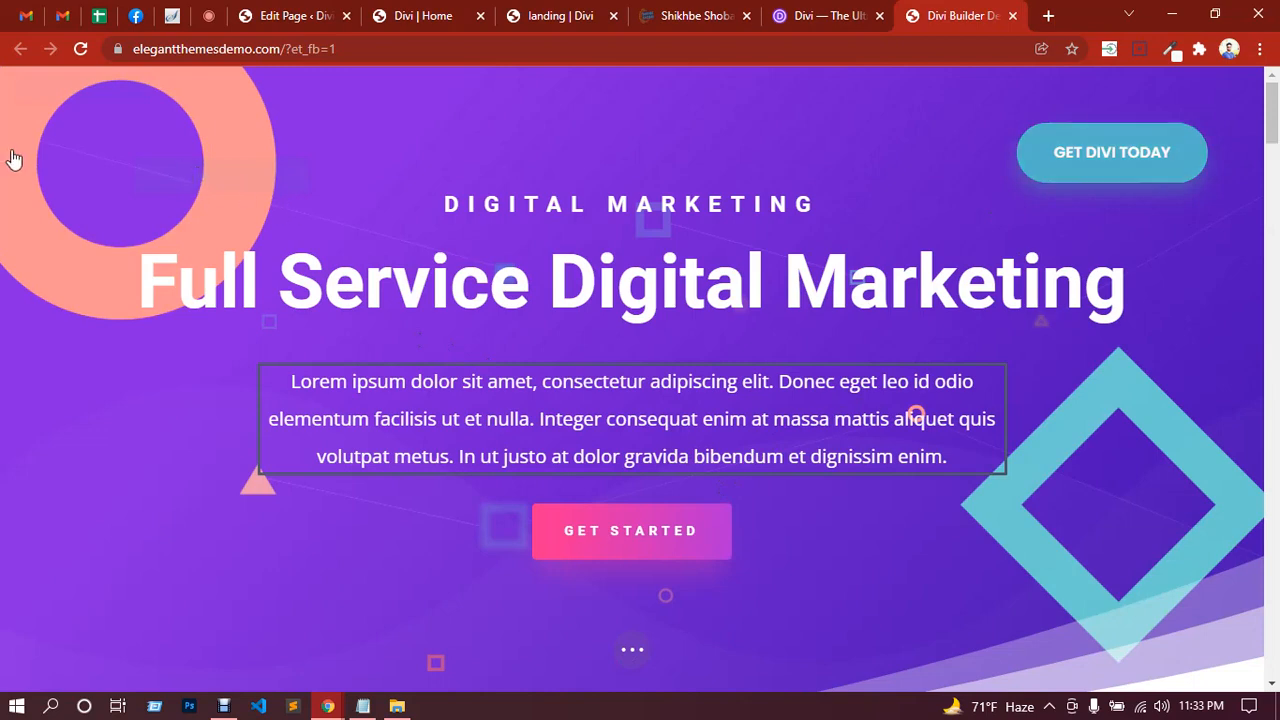
Step: Export the demo page's layout from Portability as a Divi Builder Layout file
scroll(100, 150, down, 3)
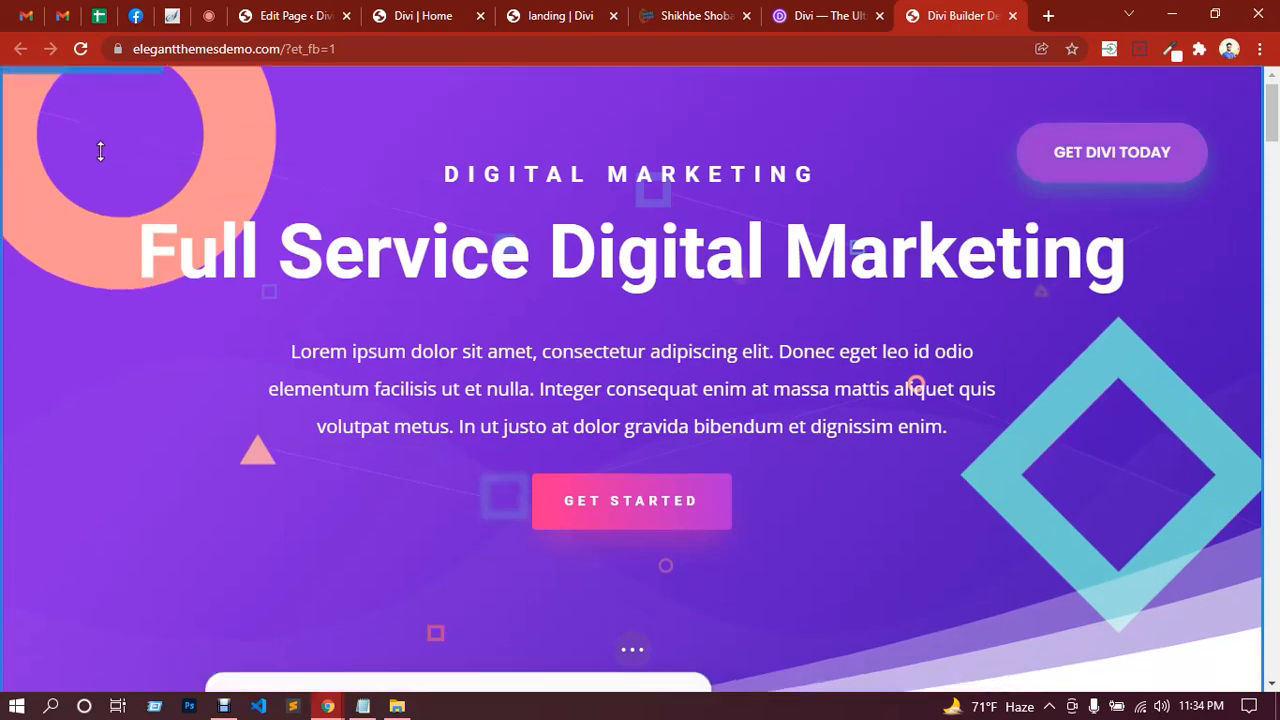
scroll(100, 150, up, 3)
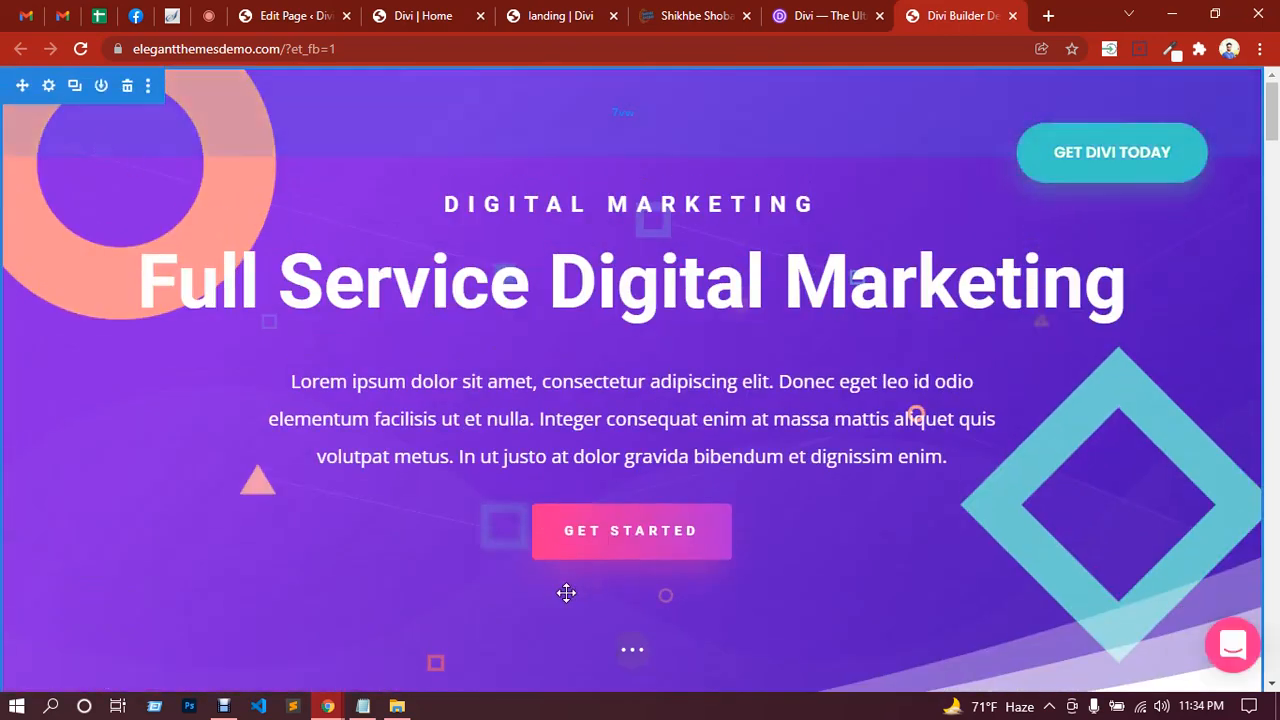
click(634, 652)
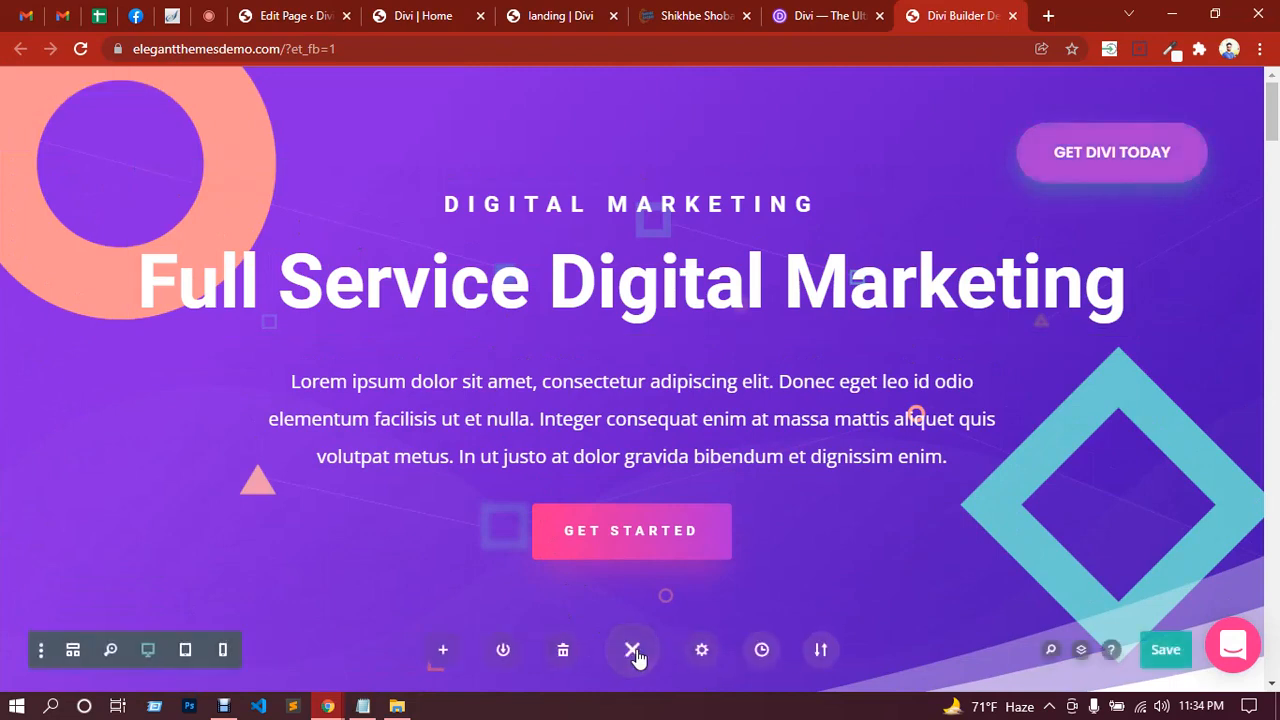
click(822, 652)
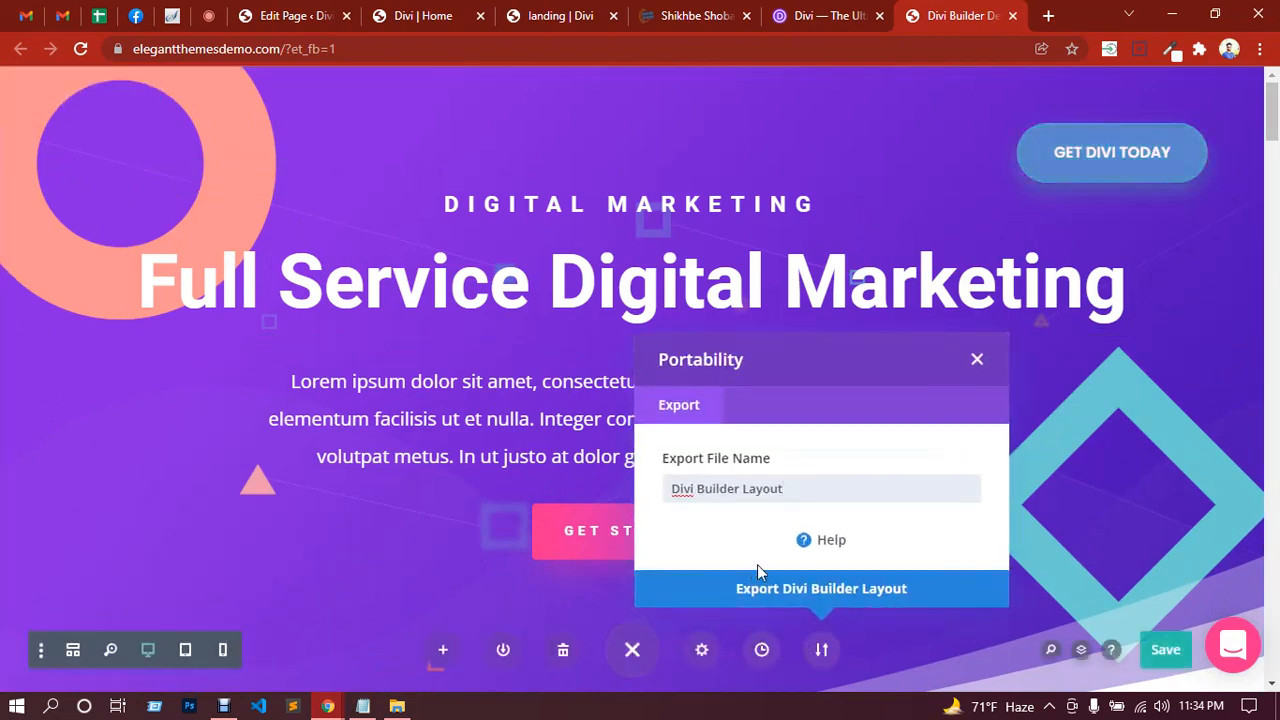
click(834, 586)
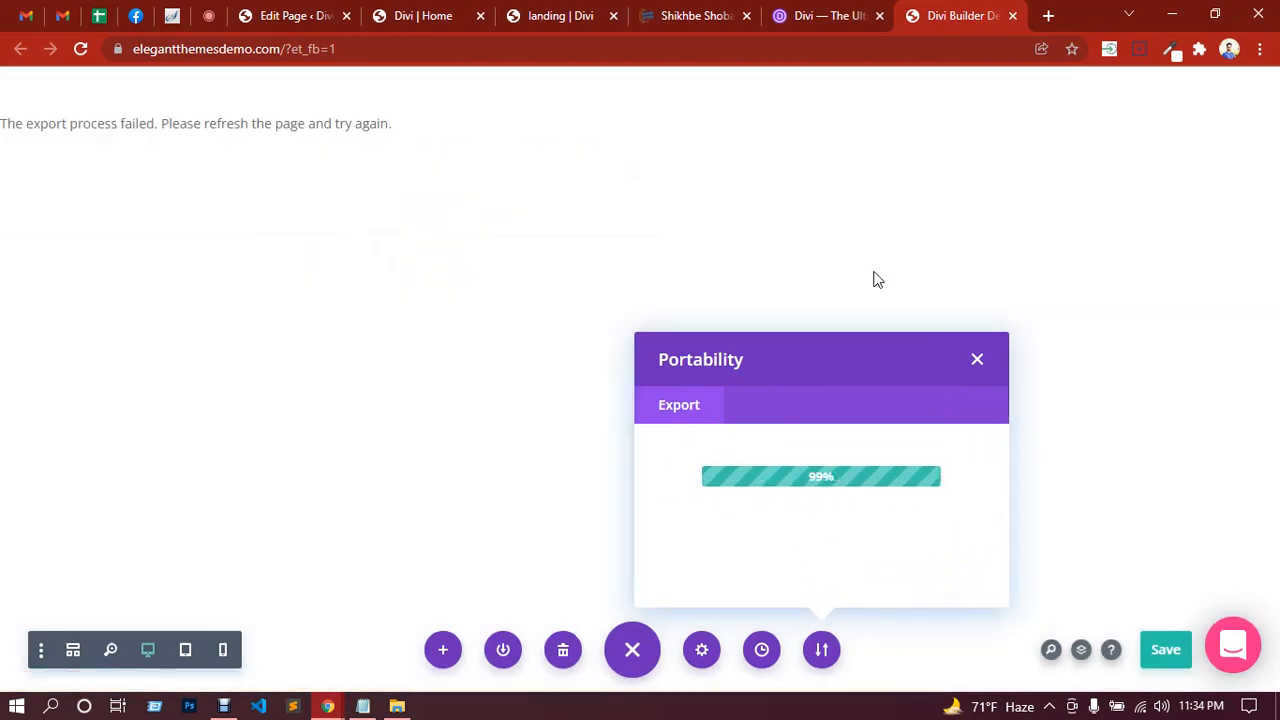
Step: Close the Divi demo and product tabs and switch to the landing page tab
click(1013, 17)
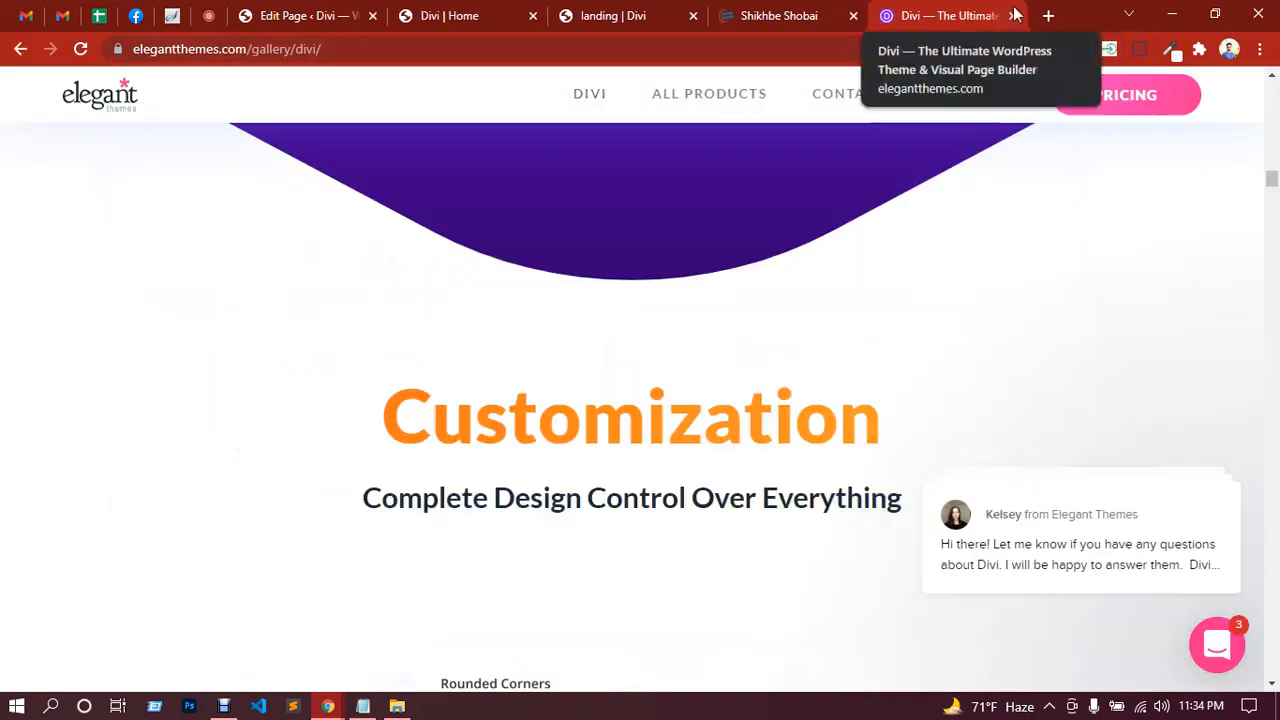
click(1013, 16)
click(757, 12)
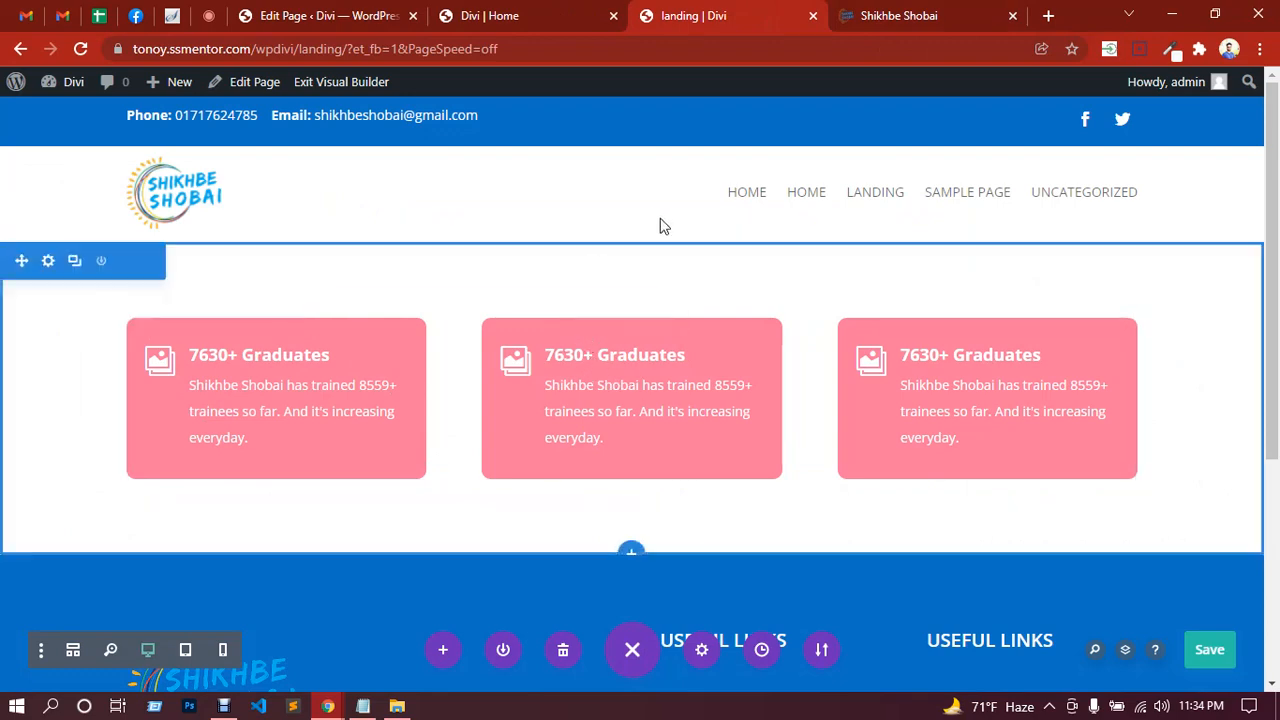
Step: Highlight the responsive and Assignment topics in the Notepad lesson notes, then return to the landing page editor
click(363, 706)
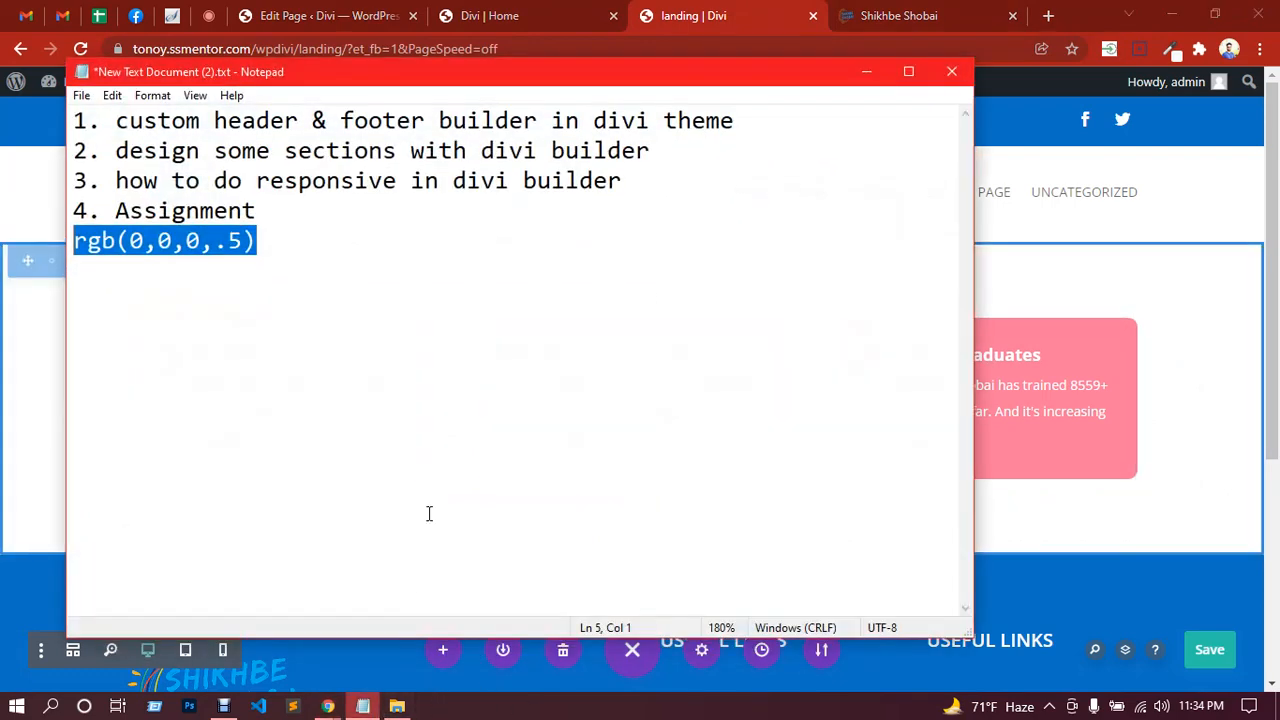
click(163, 210)
drag(117, 180, 601, 198)
click(699, 30)
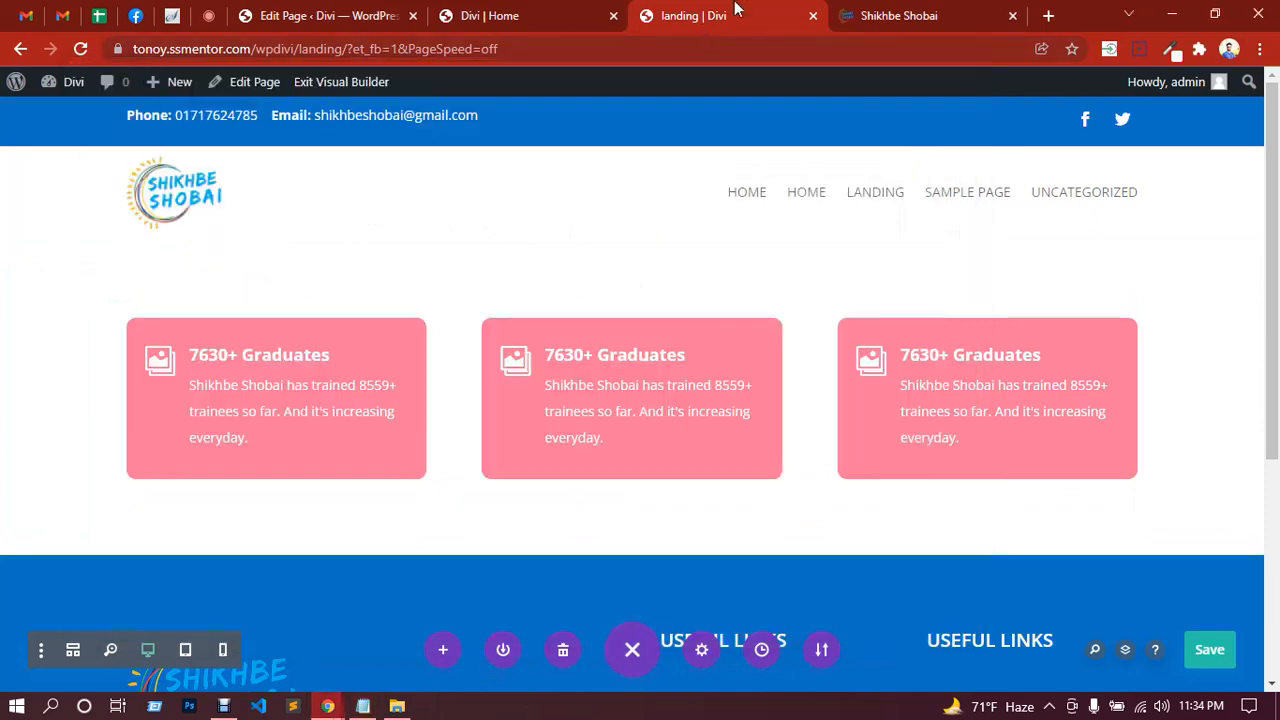
scroll(646, 290, down, 4)
scroll(646, 290, up, 4)
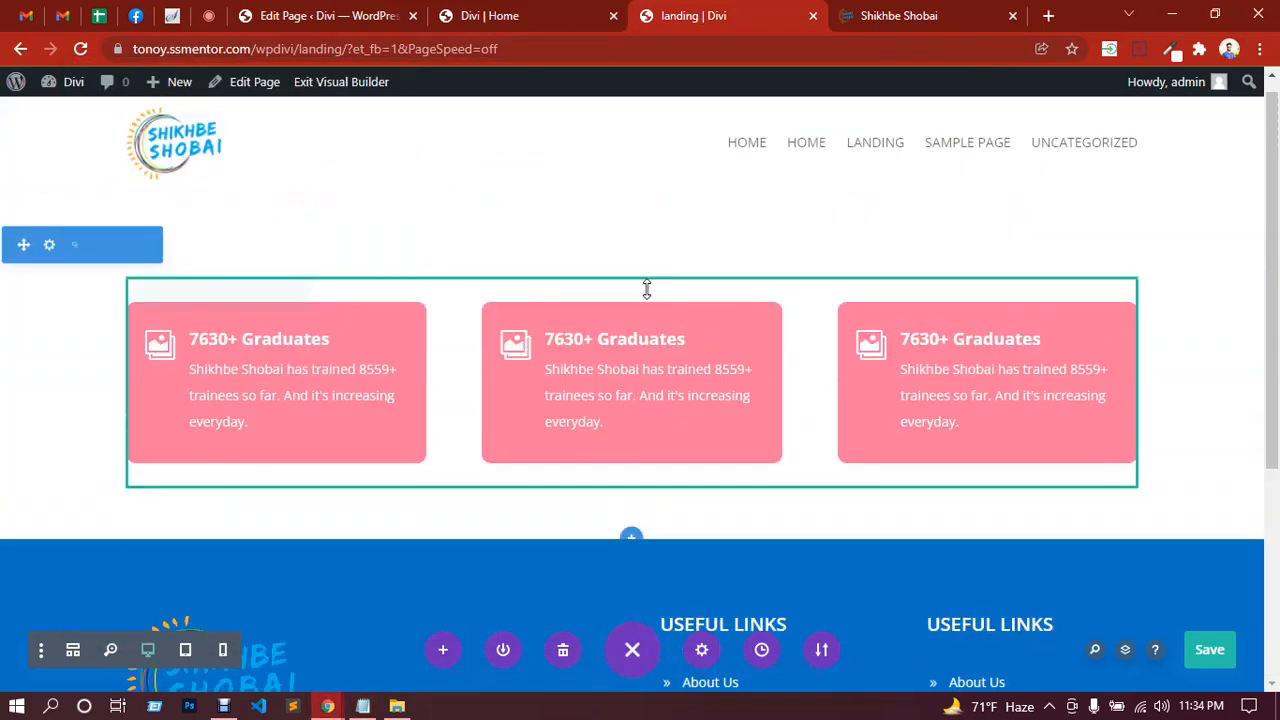
Step: Preview the page at tablet width and review the first Graduates card's Design and Advanced settings
click(186, 652)
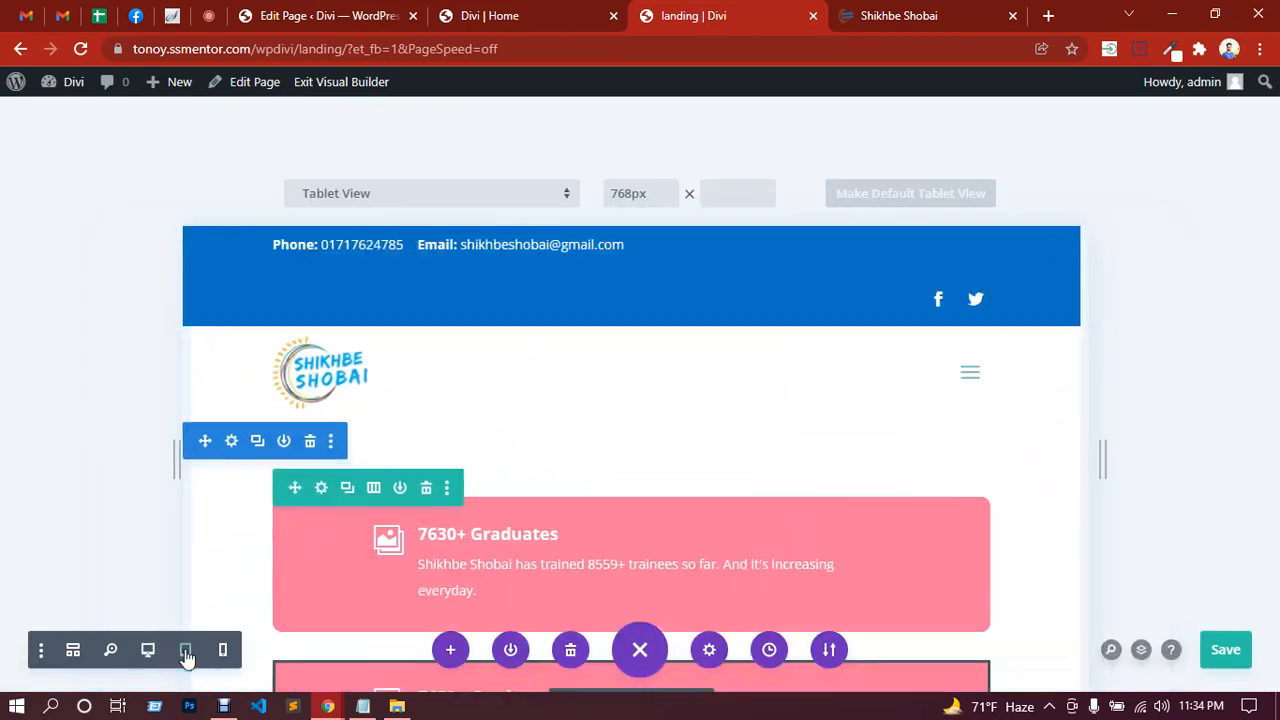
scroll(714, 385, down, 5)
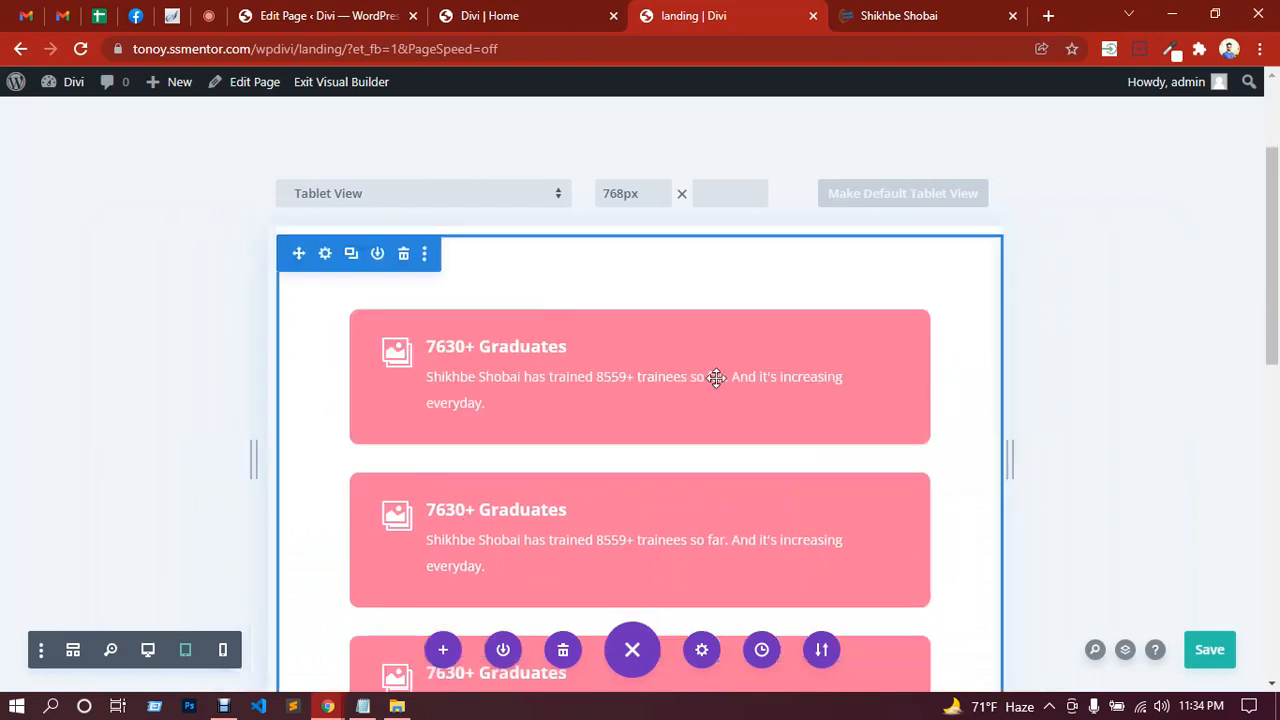
scroll(716, 395, up, 3)
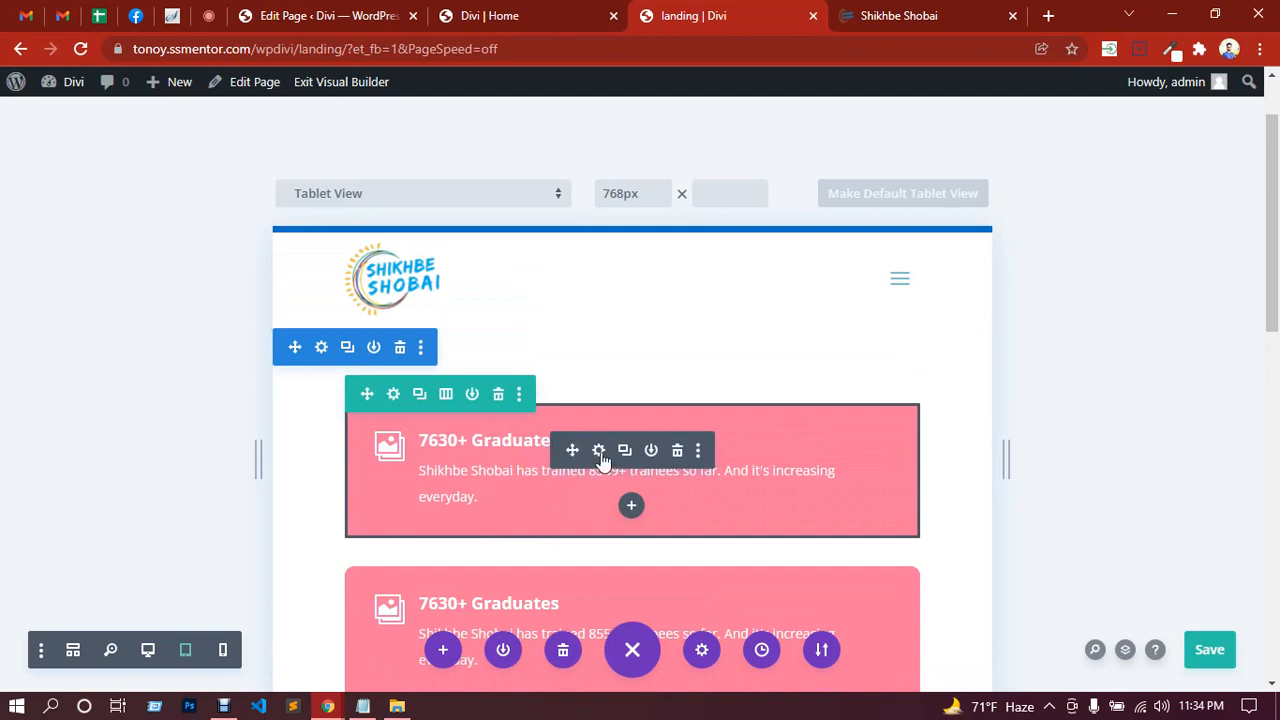
click(598, 451)
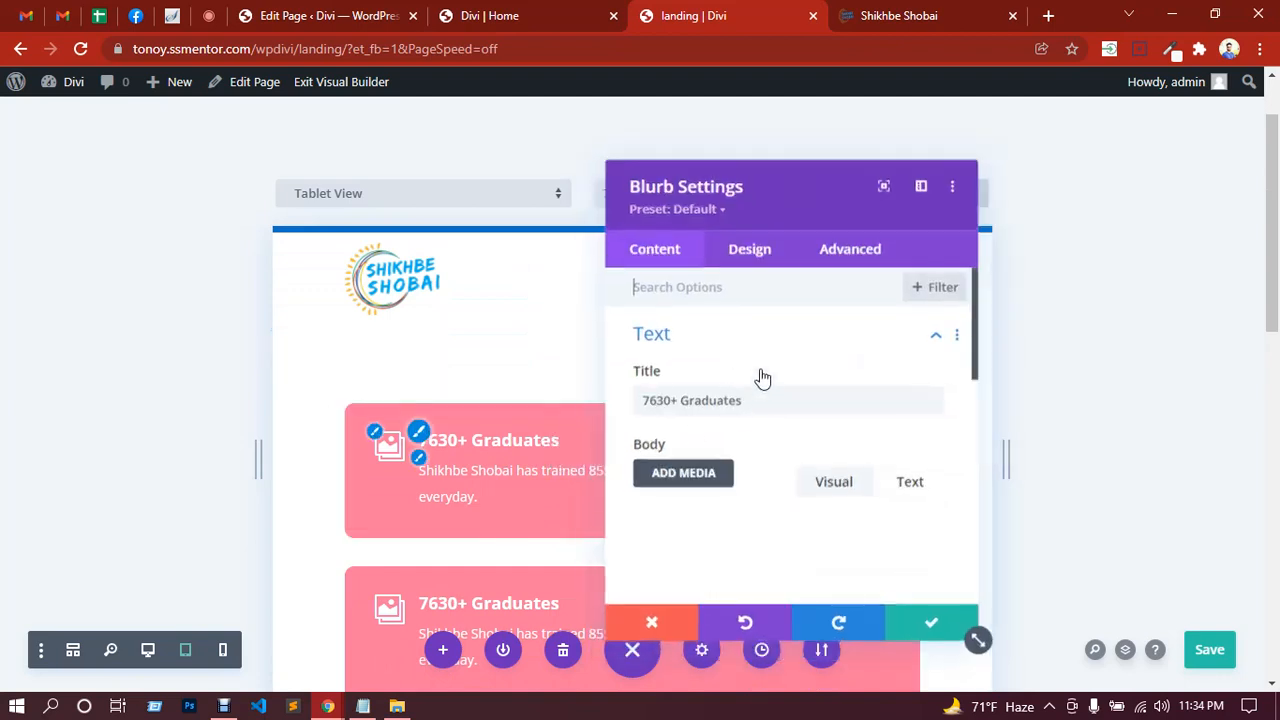
click(760, 256)
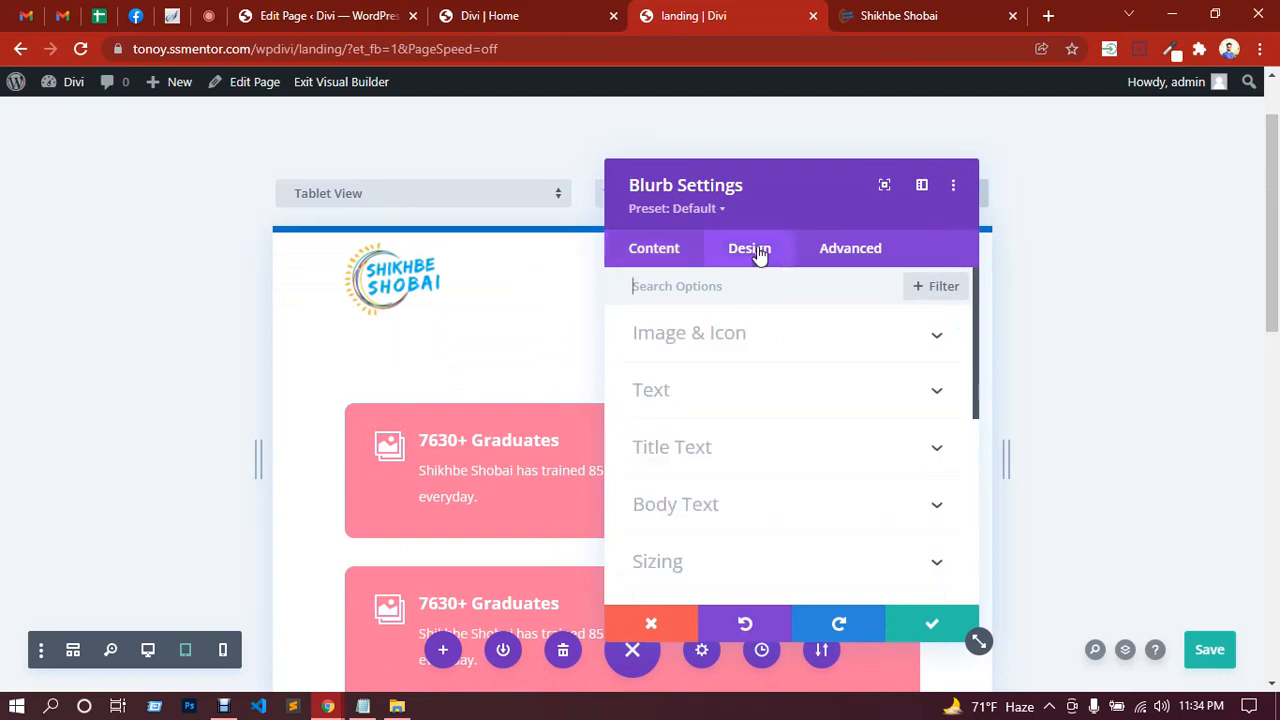
click(847, 262)
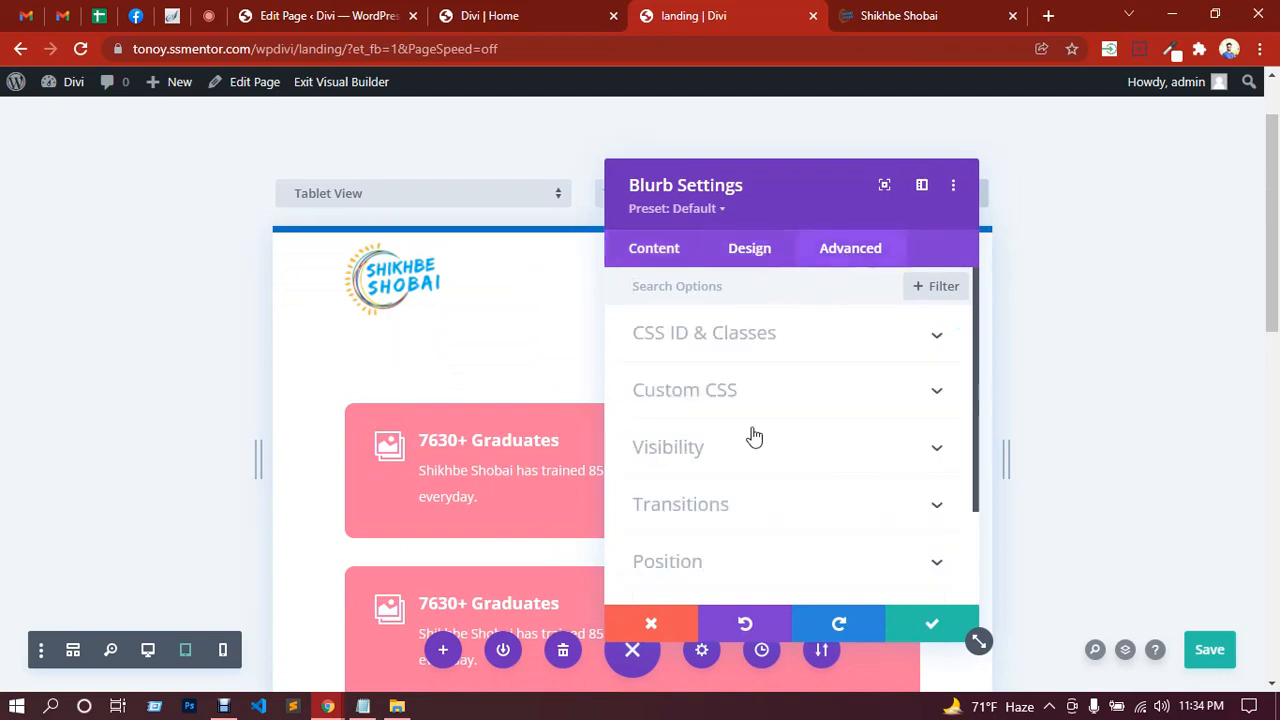
scroll(757, 443, down, 3)
scroll(757, 443, up, 3)
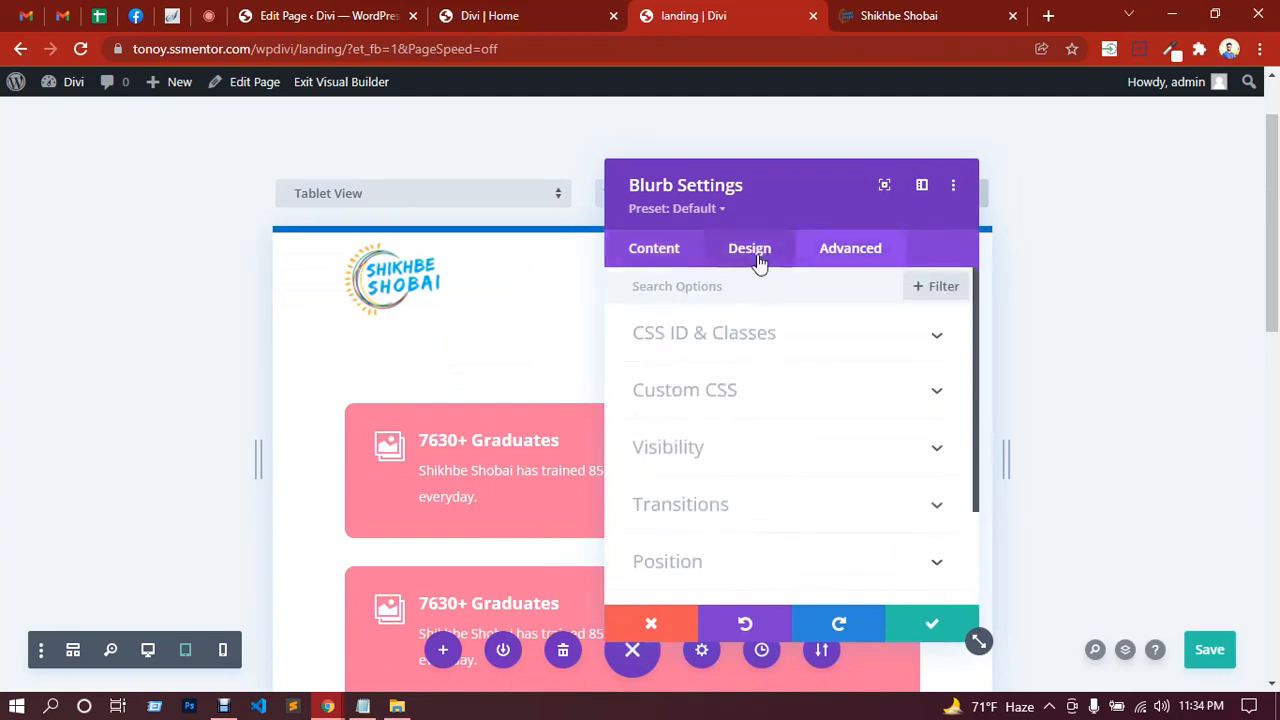
click(760, 256)
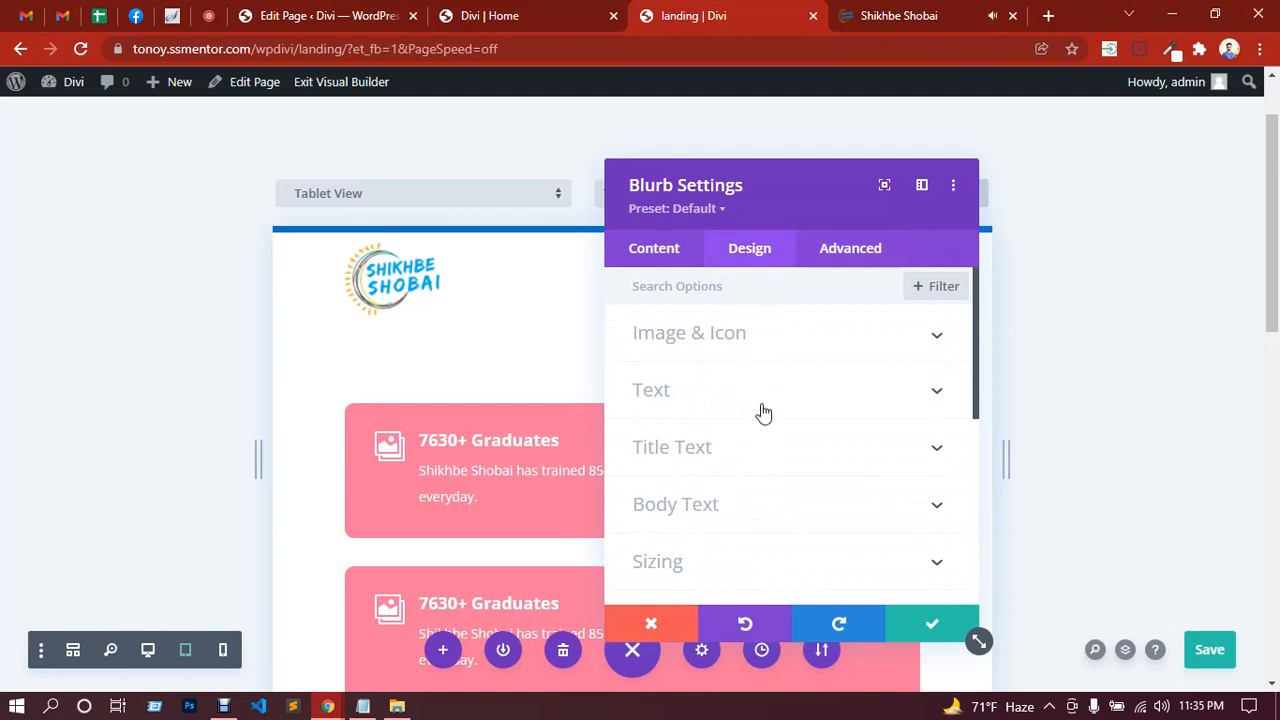
click(922, 625)
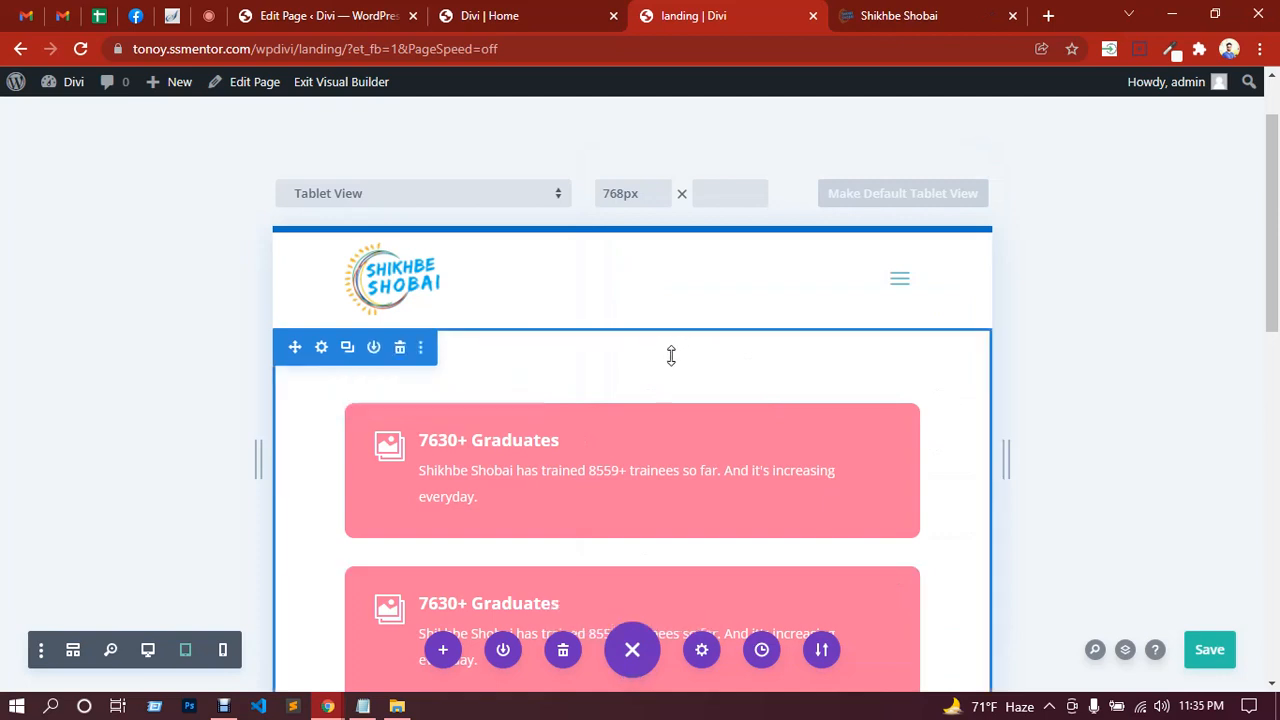
Step: Drag the Graduates section's top padding down to 35px and shrink its bottom padding
drag(671, 340, 672, 318)
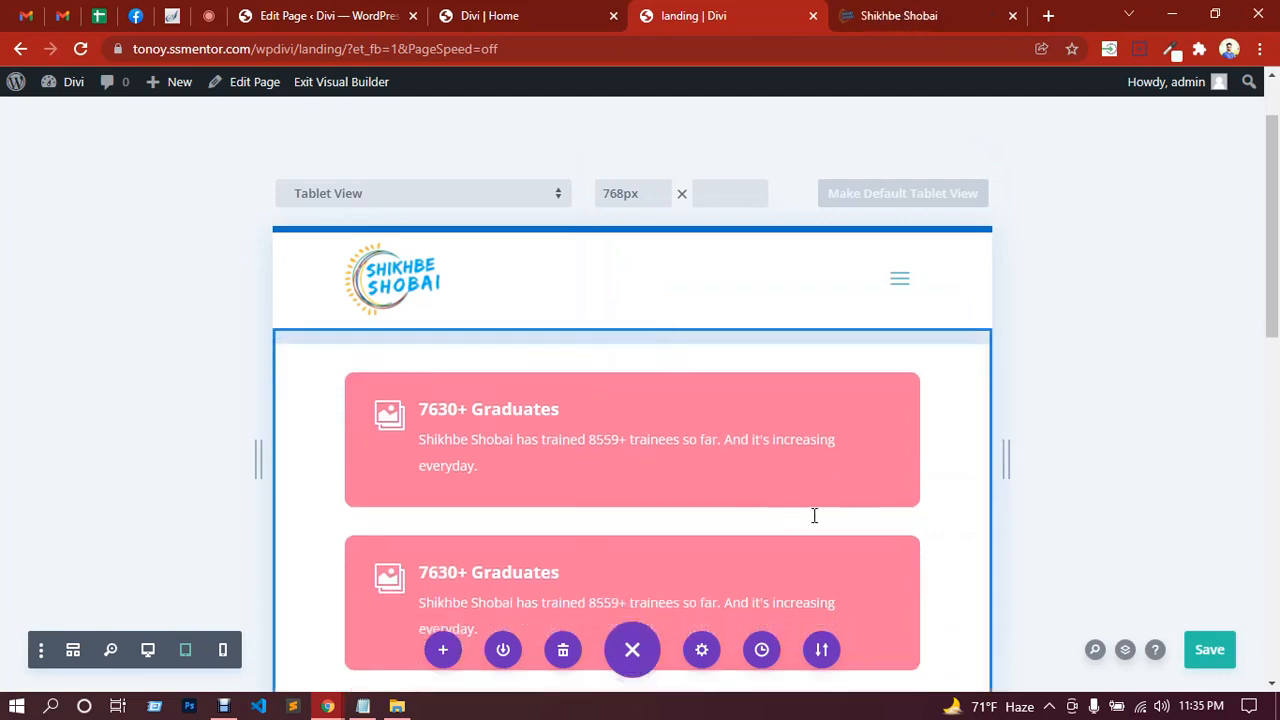
scroll(814, 515, down, 5)
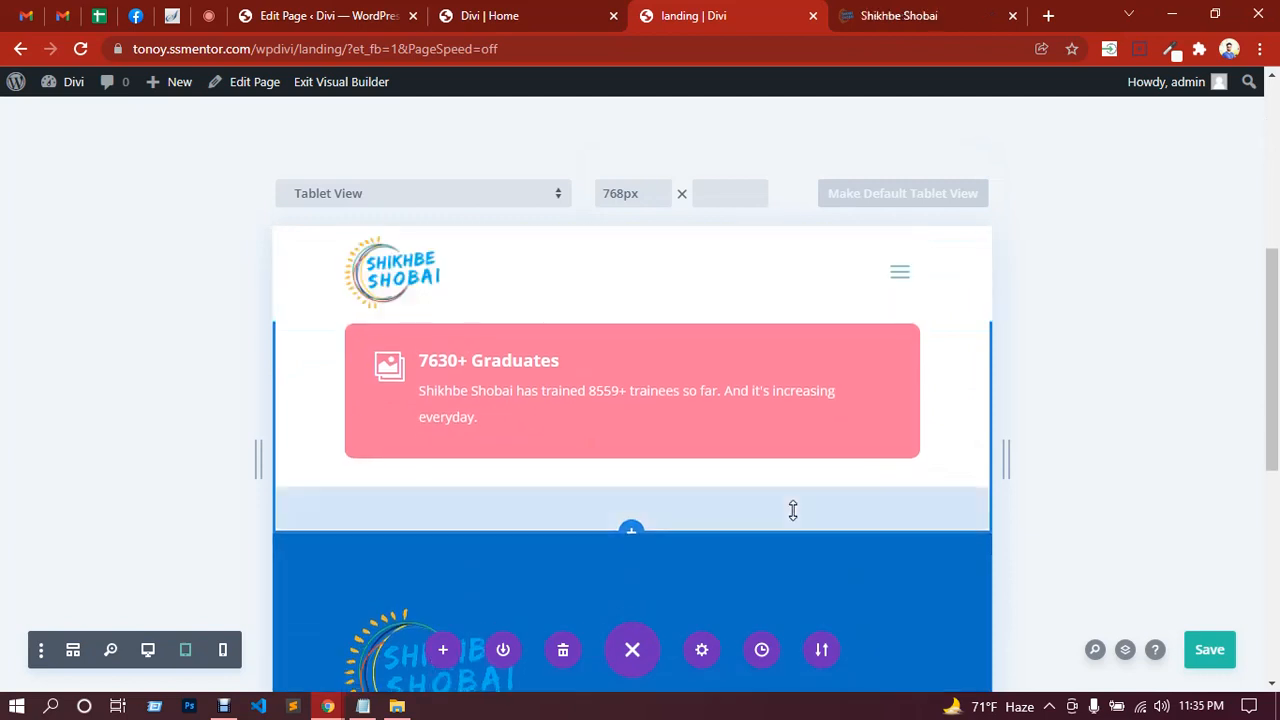
drag(793, 503, 714, 489)
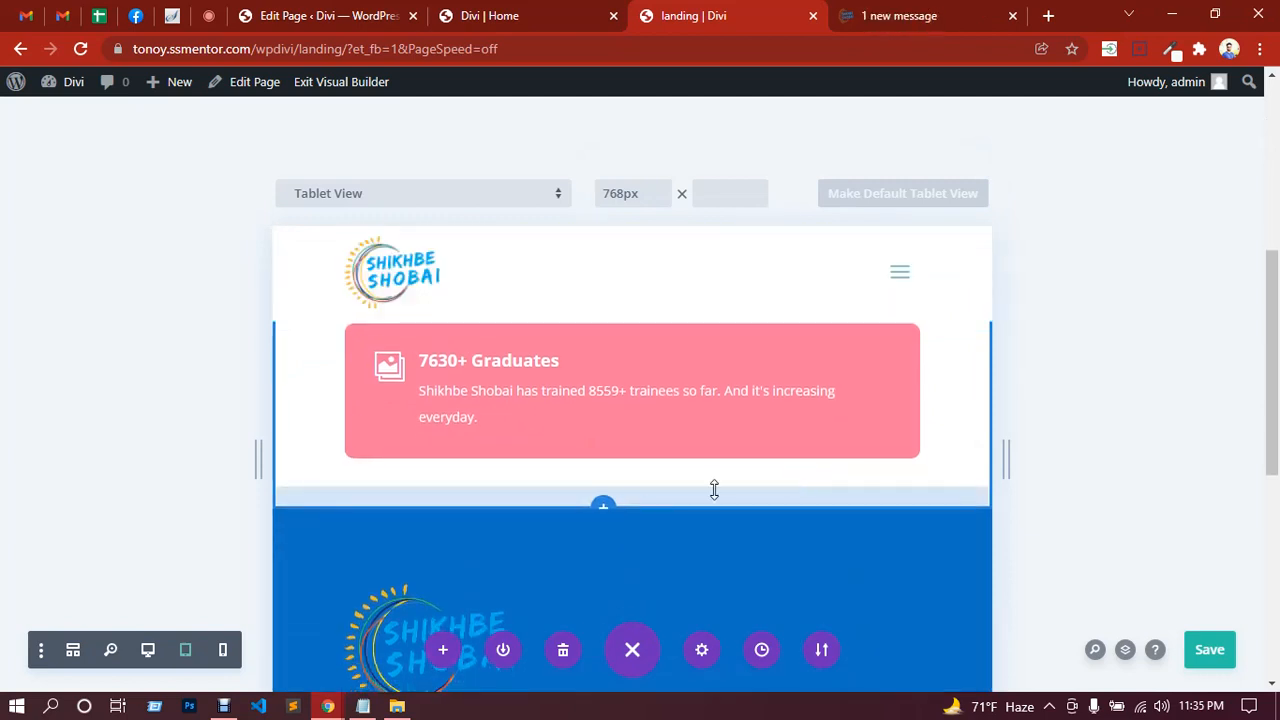
Step: Save the padding changes and preview the landing page at 400px phone width
click(1212, 655)
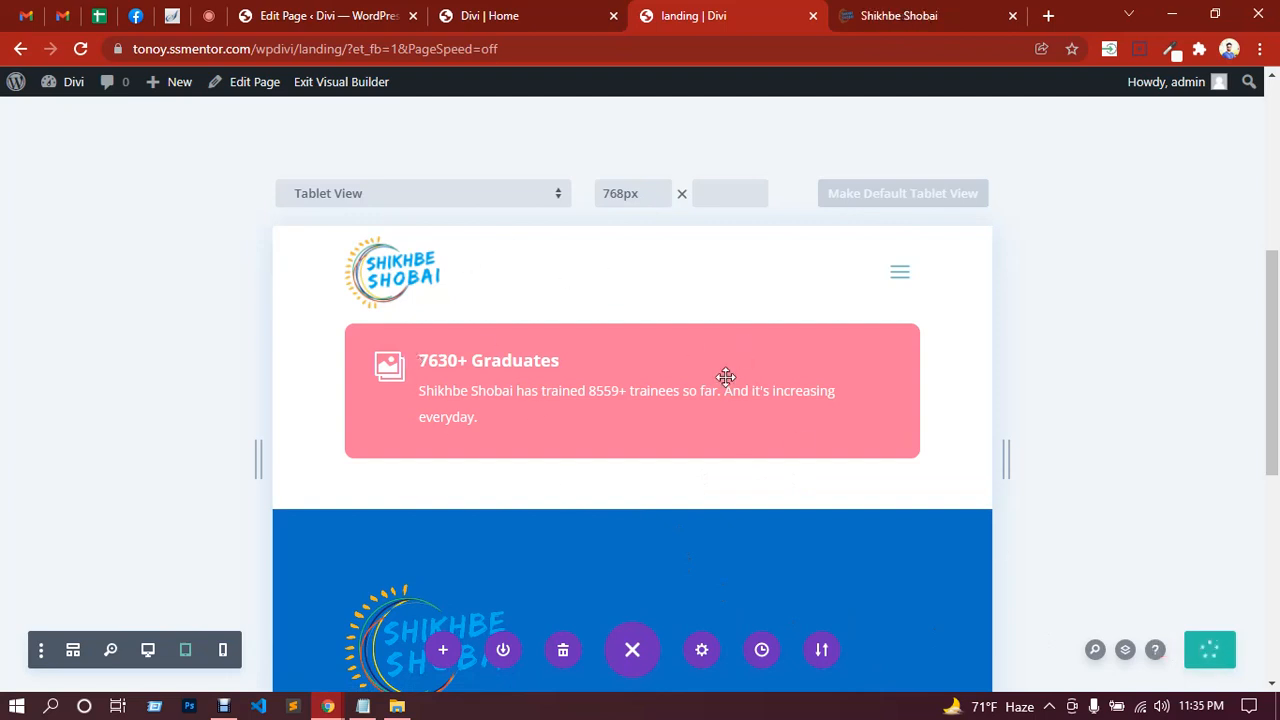
click(222, 652)
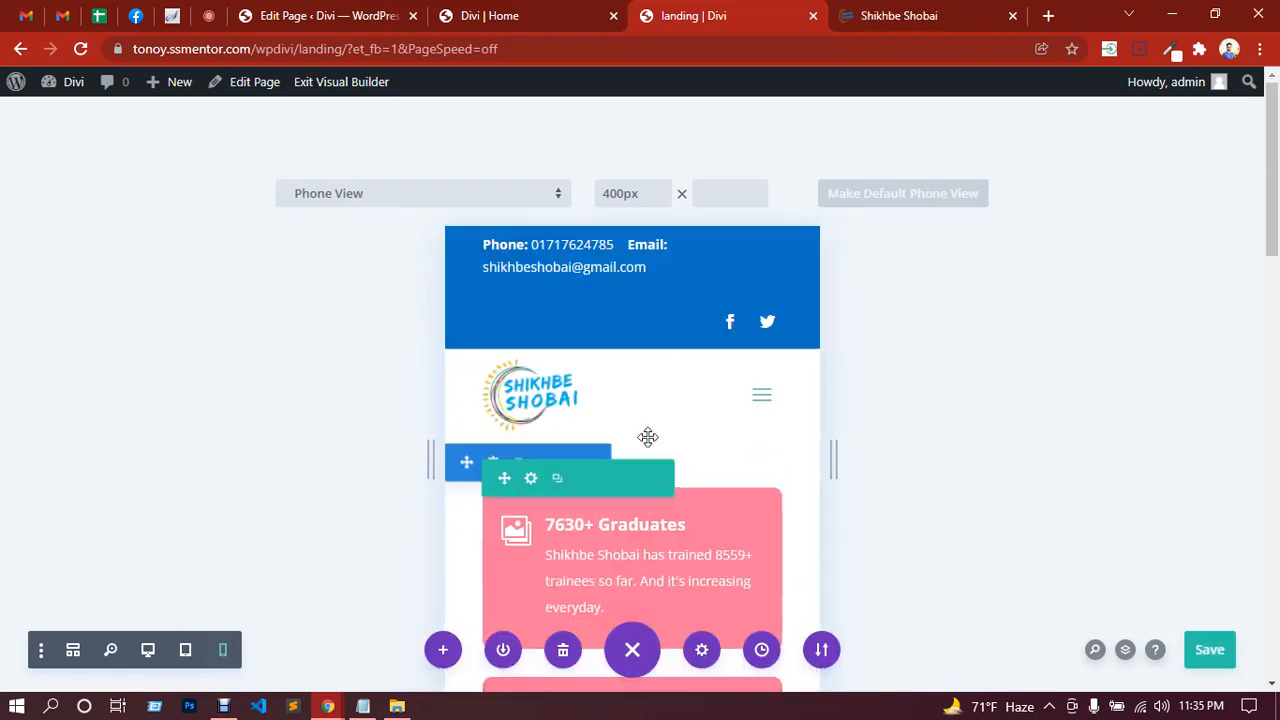
scroll(655, 486, down, 1)
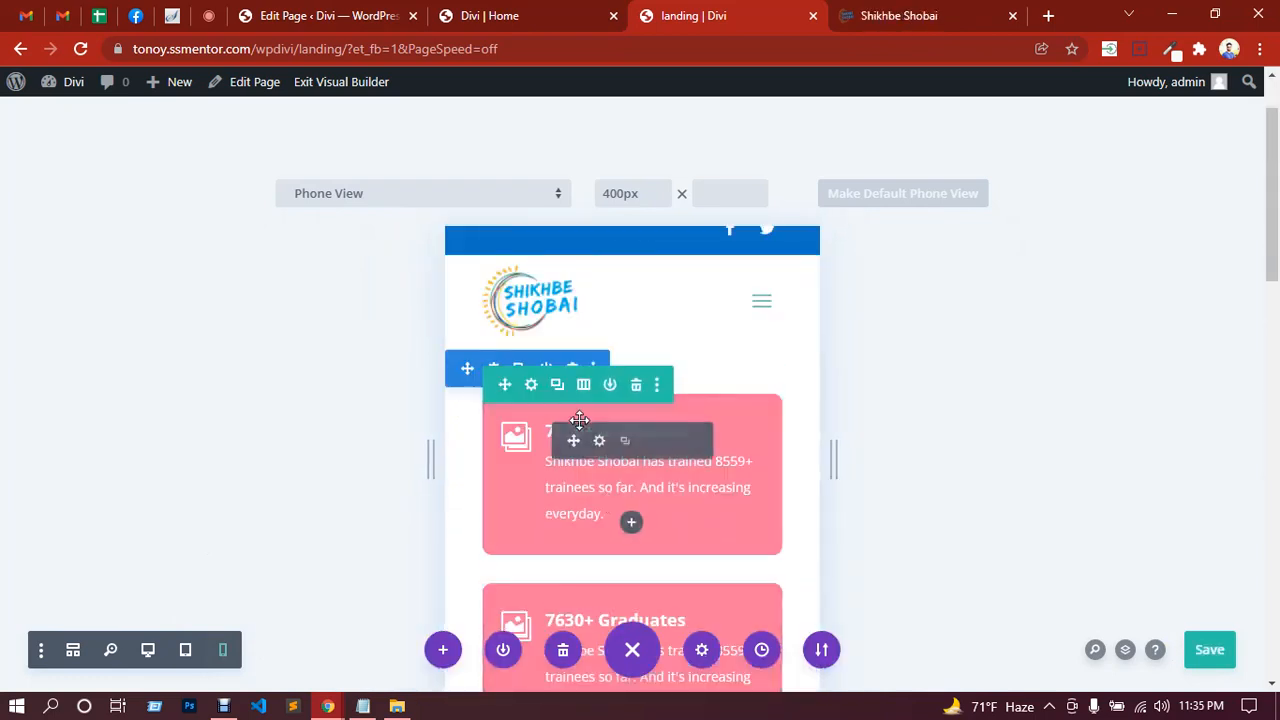
Step: Enable responsive Title Text Size on the first Graduates card and set phone size to 16px
click(599, 442)
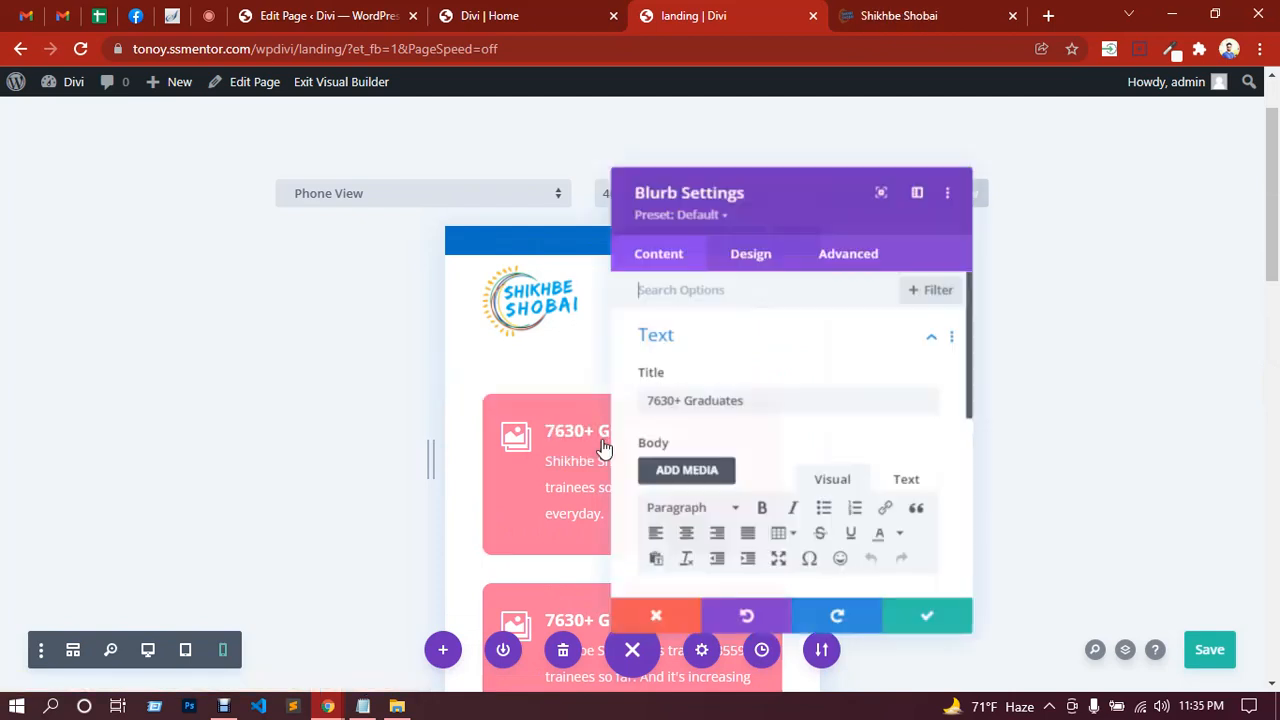
drag(761, 189, 931, 191)
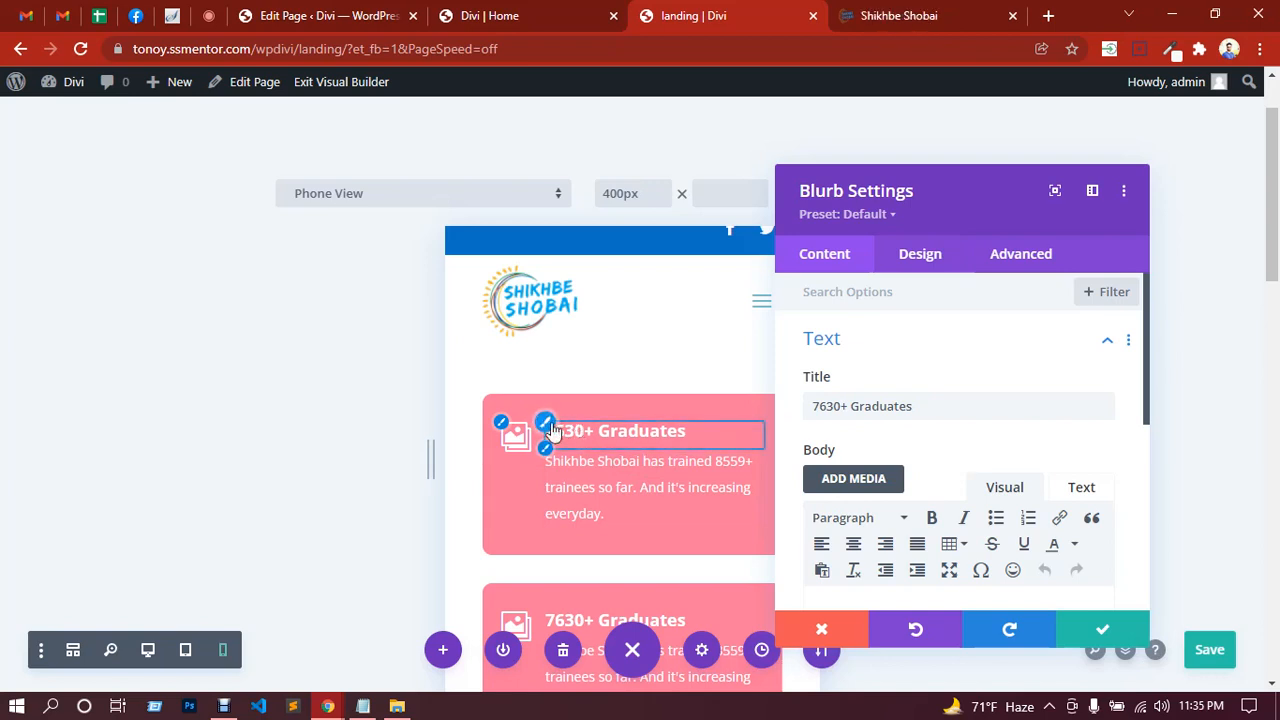
click(548, 424)
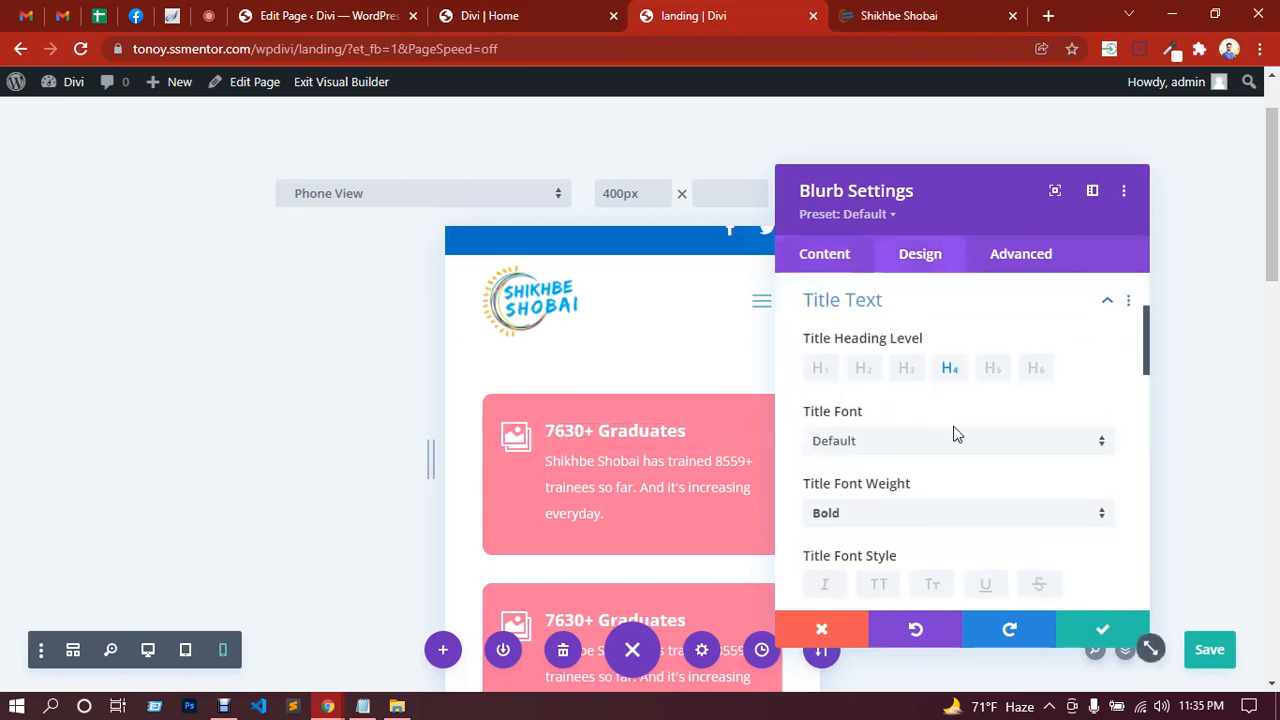
scroll(960, 440, down, 5)
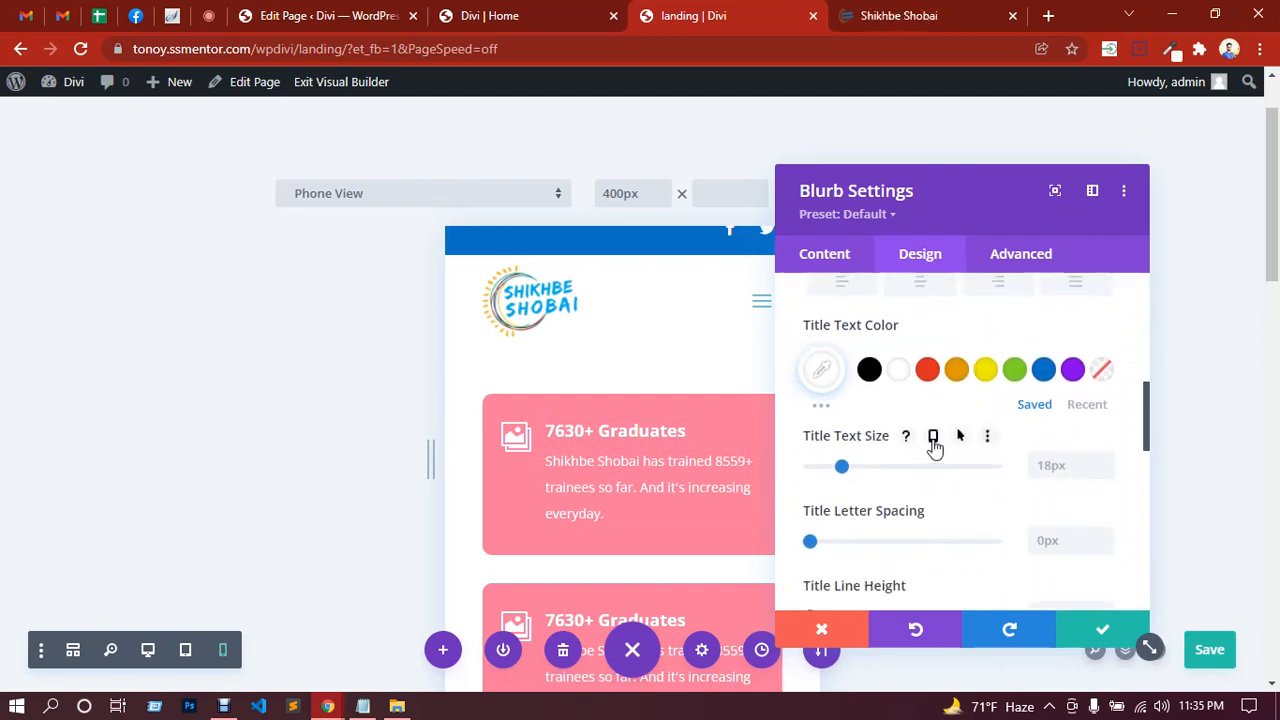
click(933, 437)
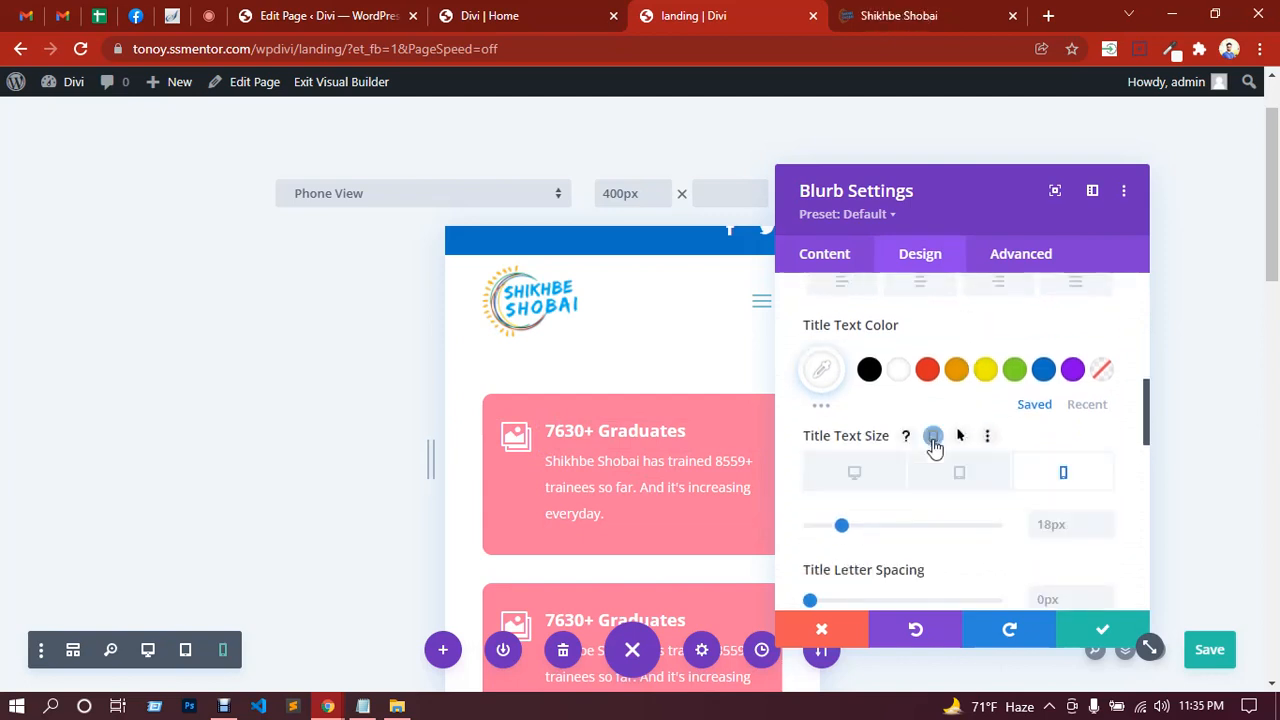
click(1050, 526)
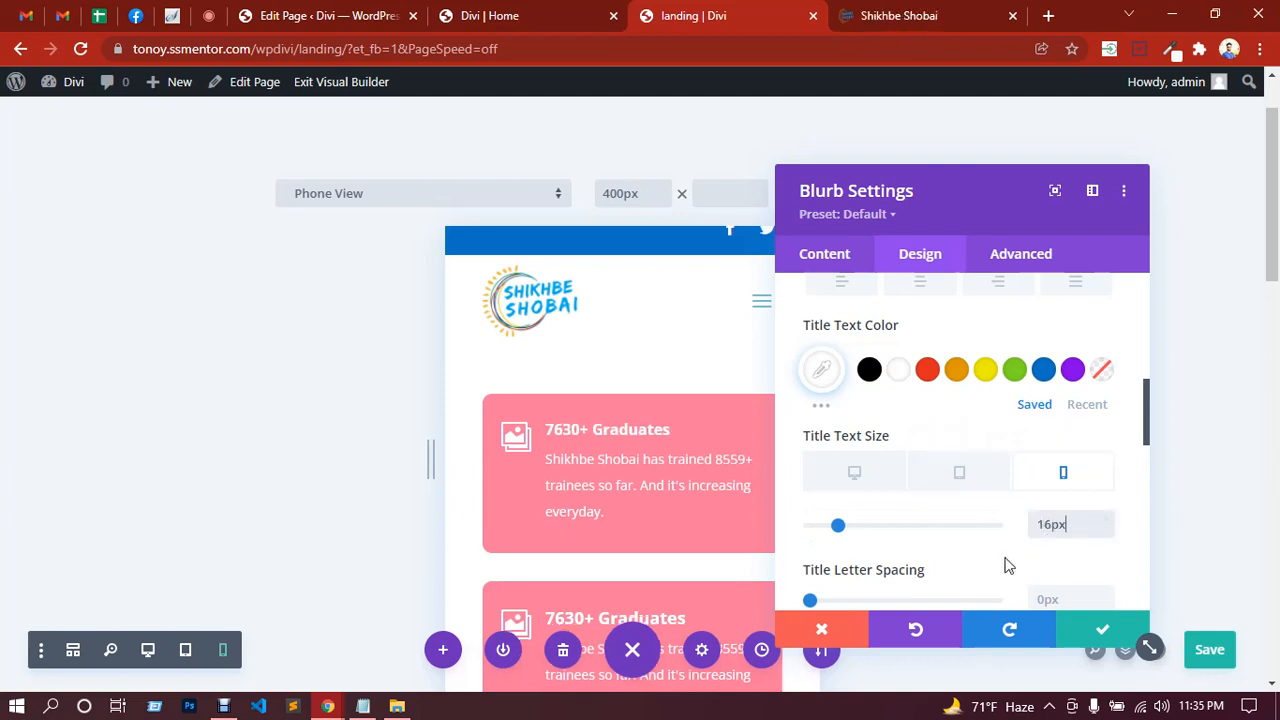
click(1101, 638)
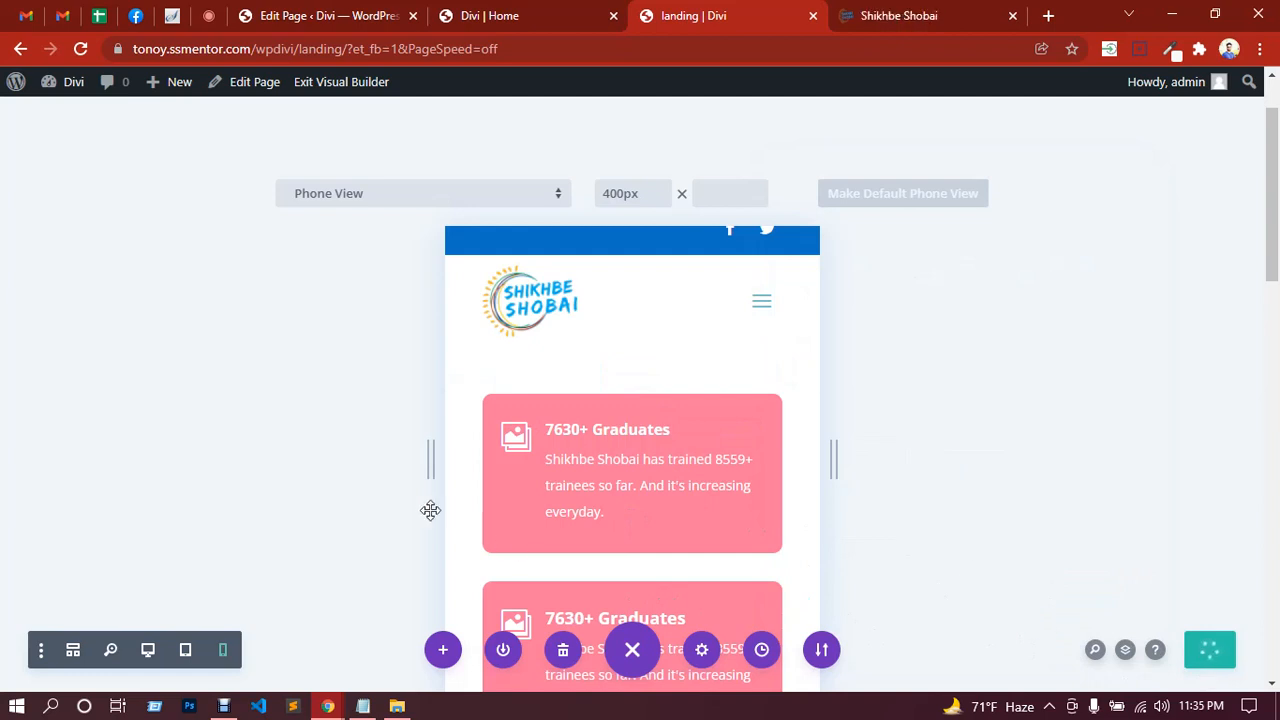
Step: Compare the Graduates cards at desktop, tablet and phone widths, then switch to Google Meet
click(148, 651)
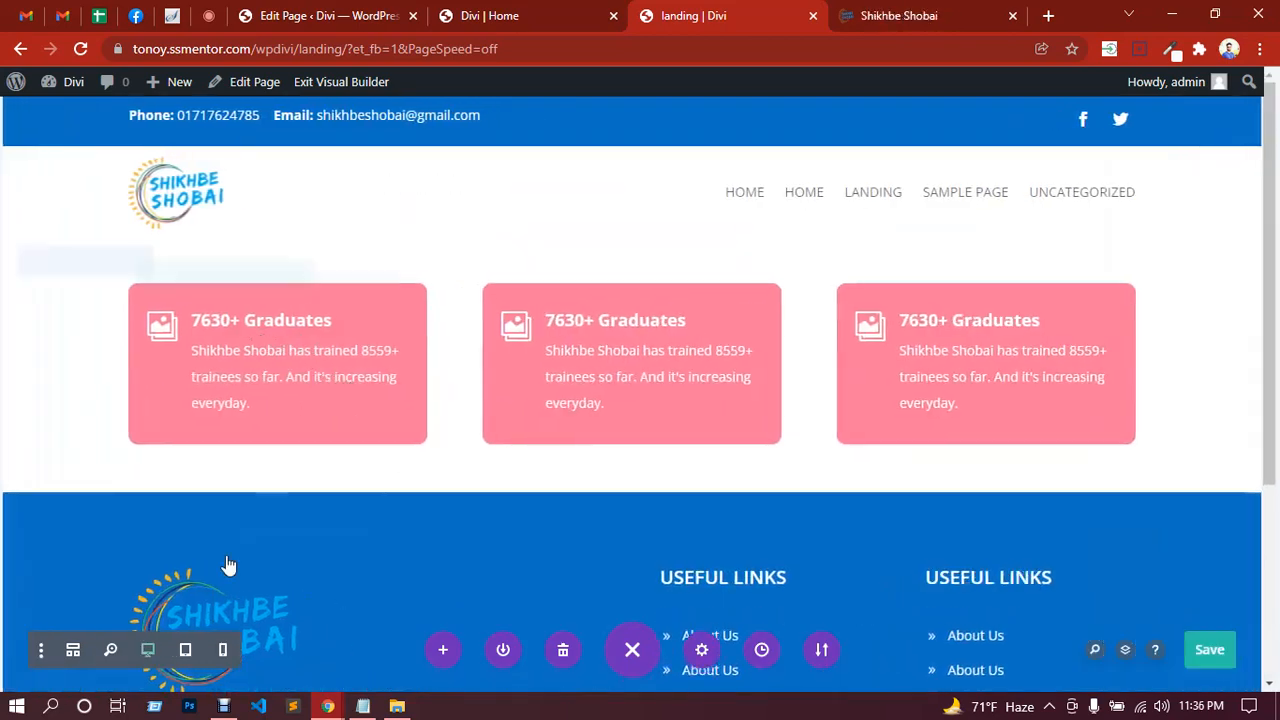
click(186, 651)
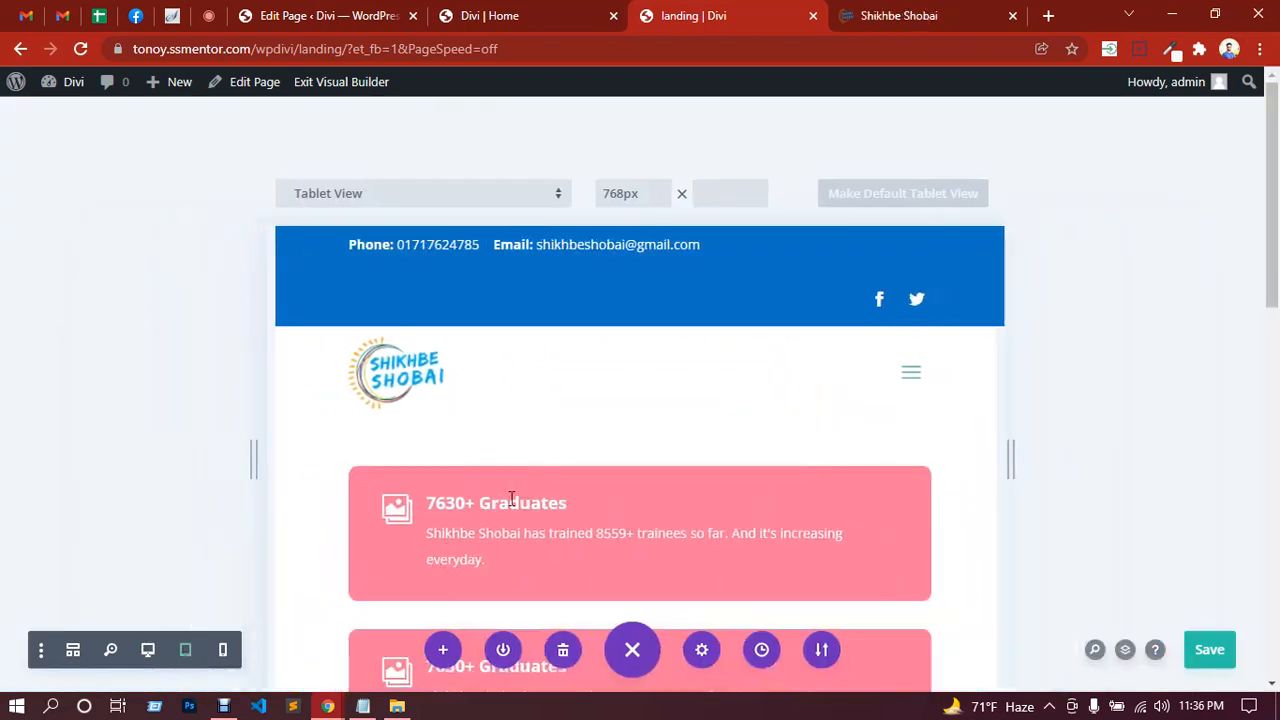
scroll(520, 459, down, 2)
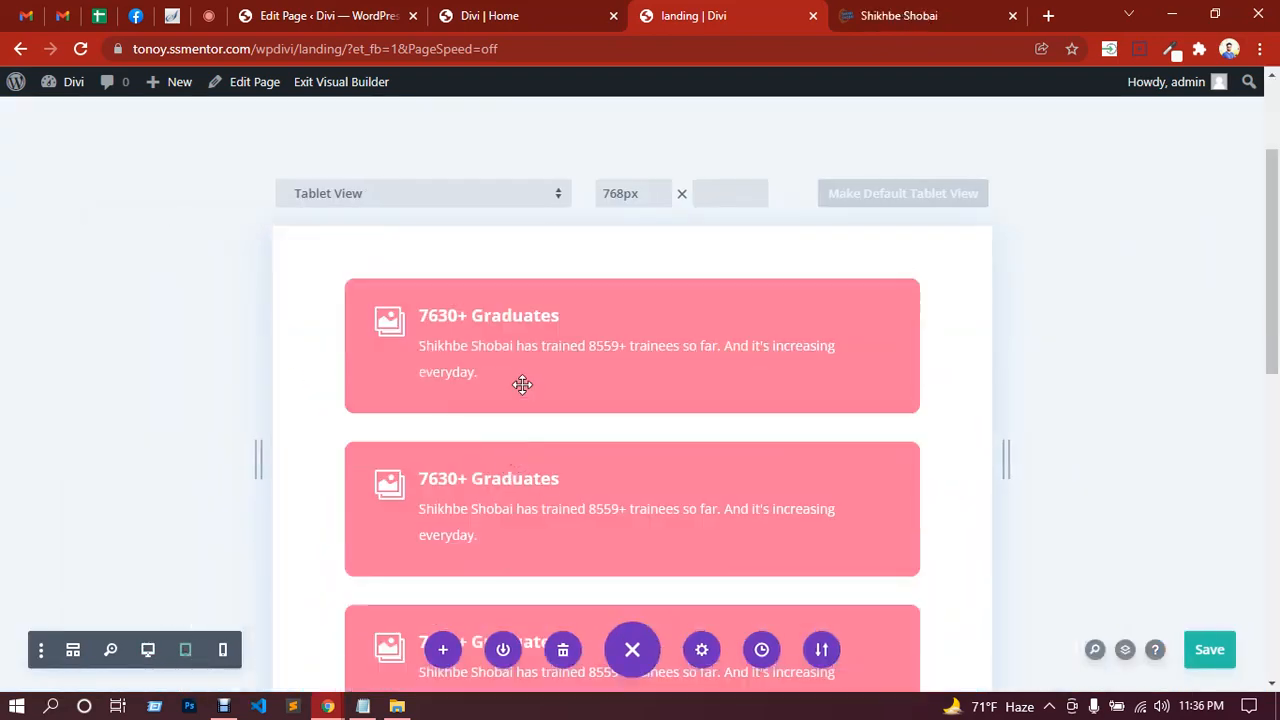
click(222, 650)
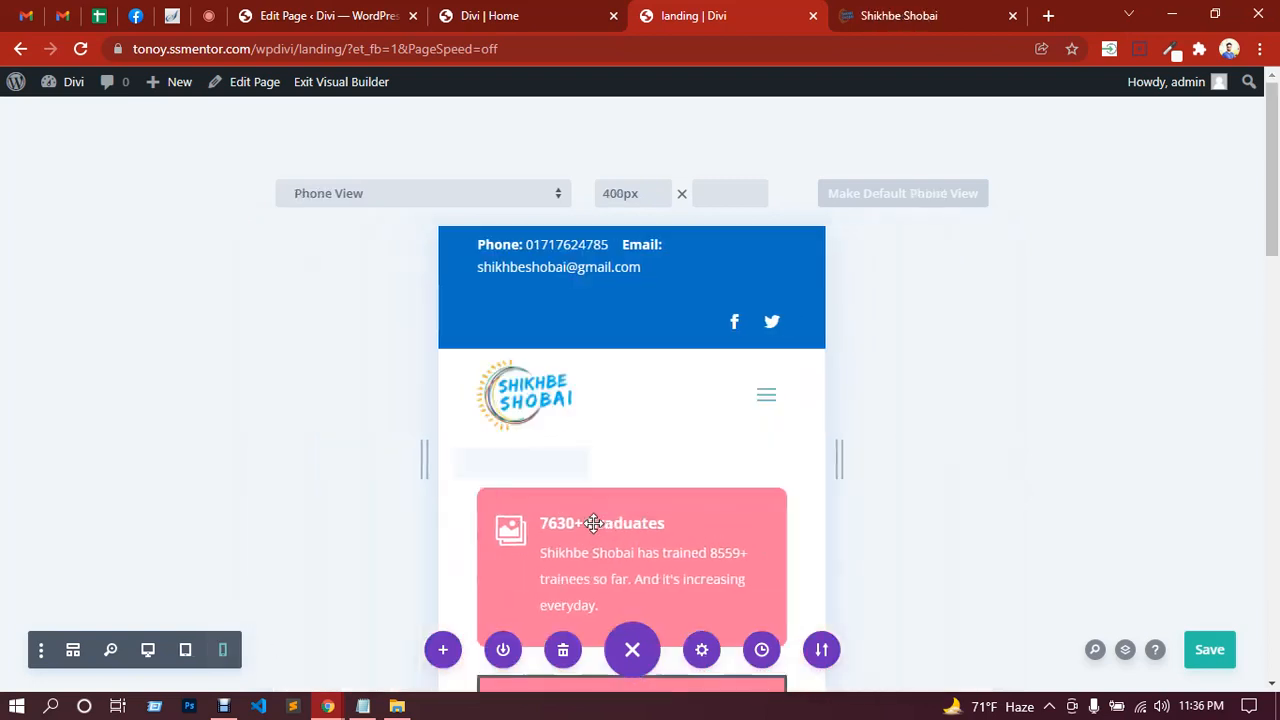
scroll(593, 523, down, 2)
mouse_move(671, 508)
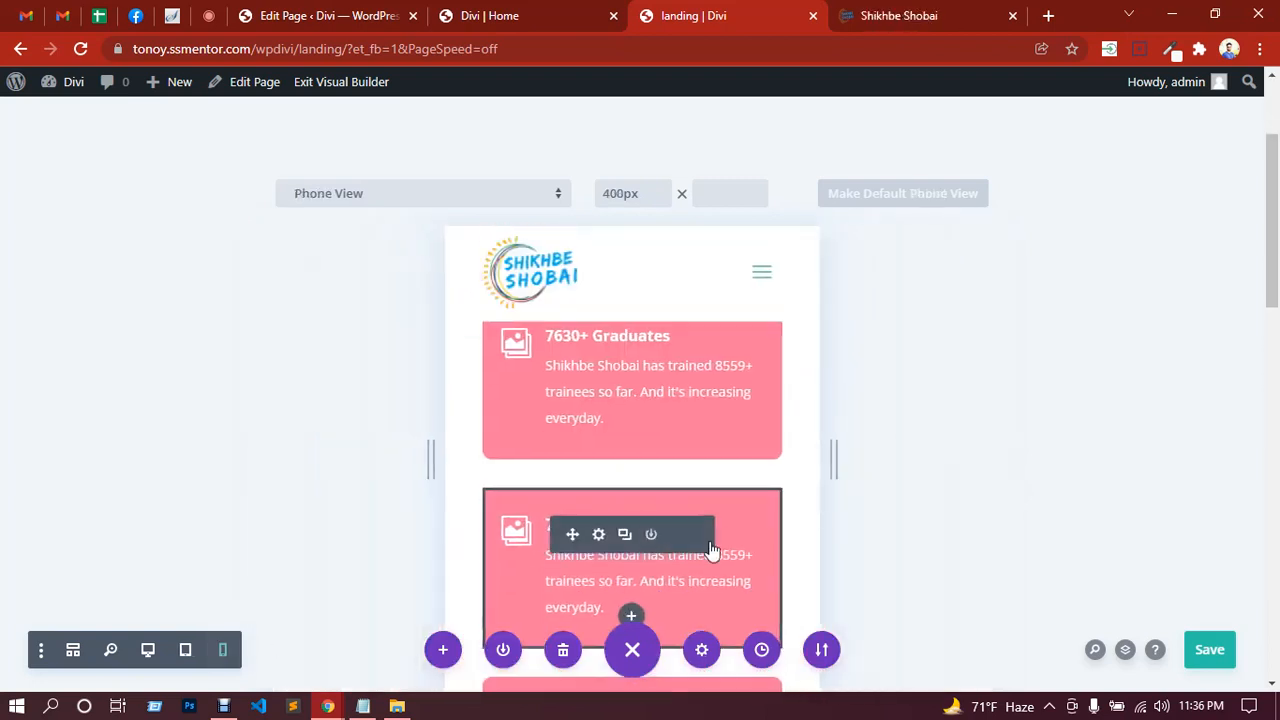
scroll(669, 523, up, 1)
scroll(651, 454, down, 2)
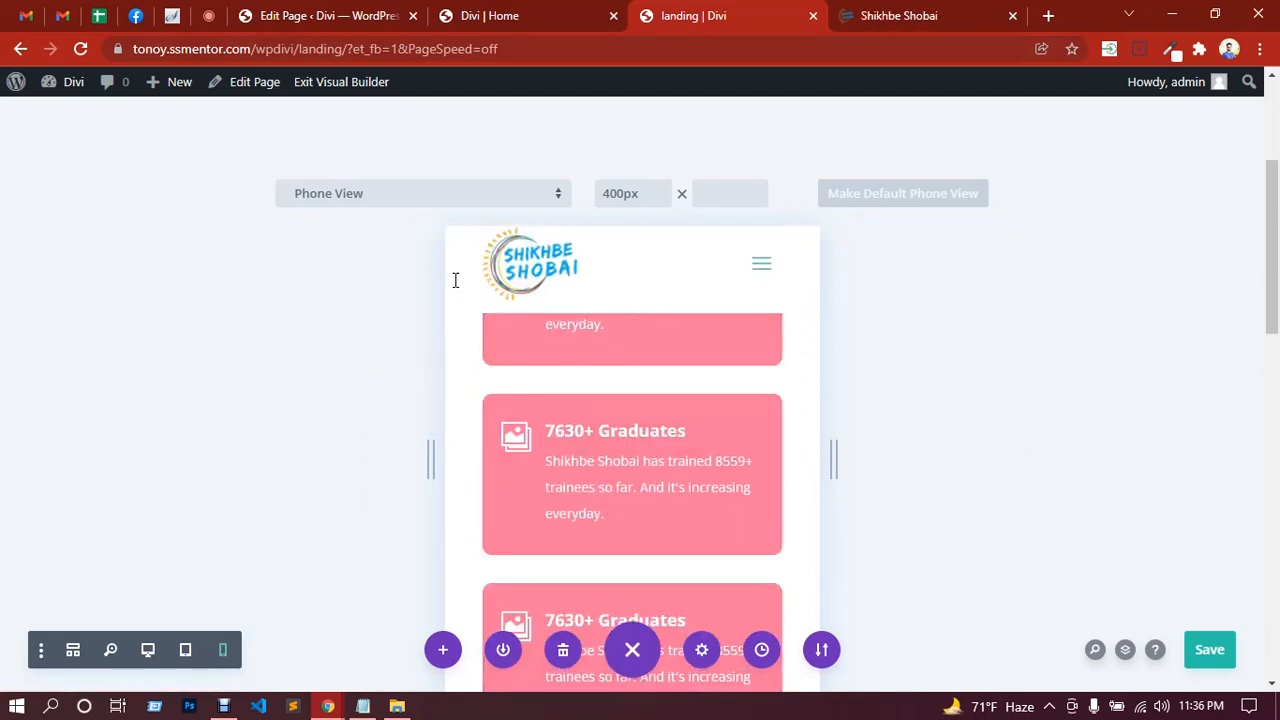
click(210, 16)
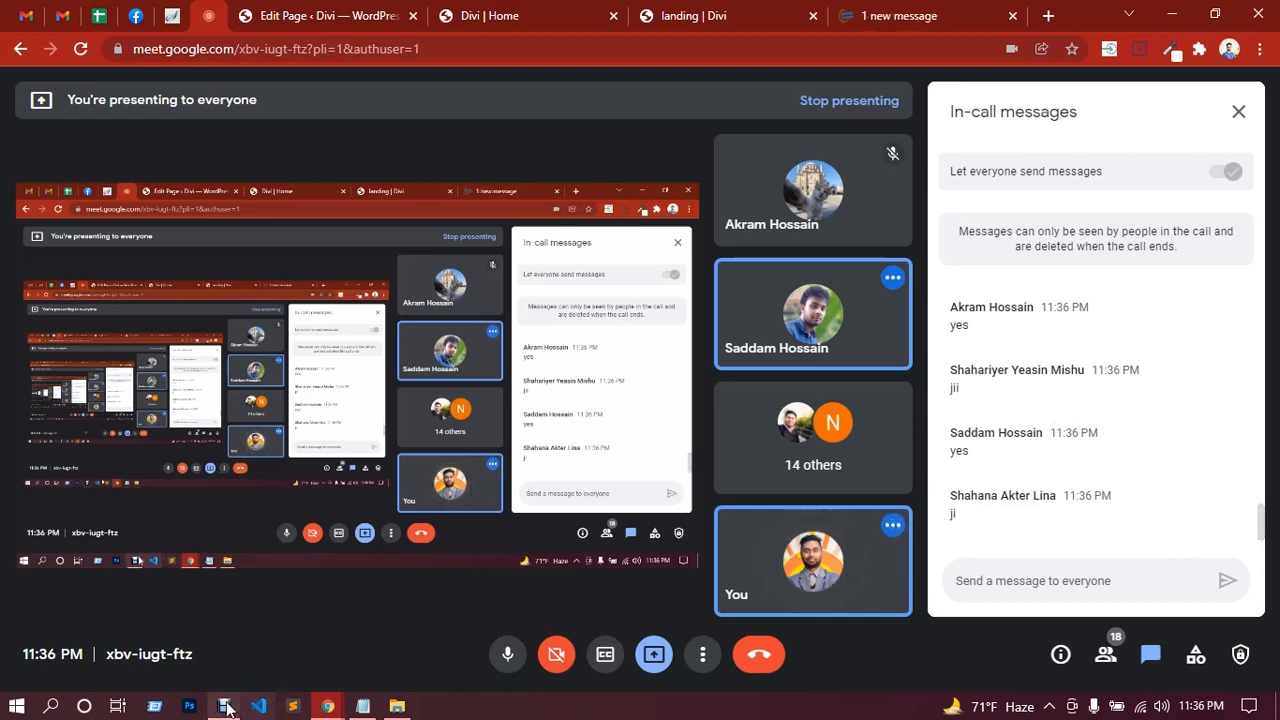
Step: Bring the Debut Professional recorder window in front of the Google Meet call
mouse_move(226, 708)
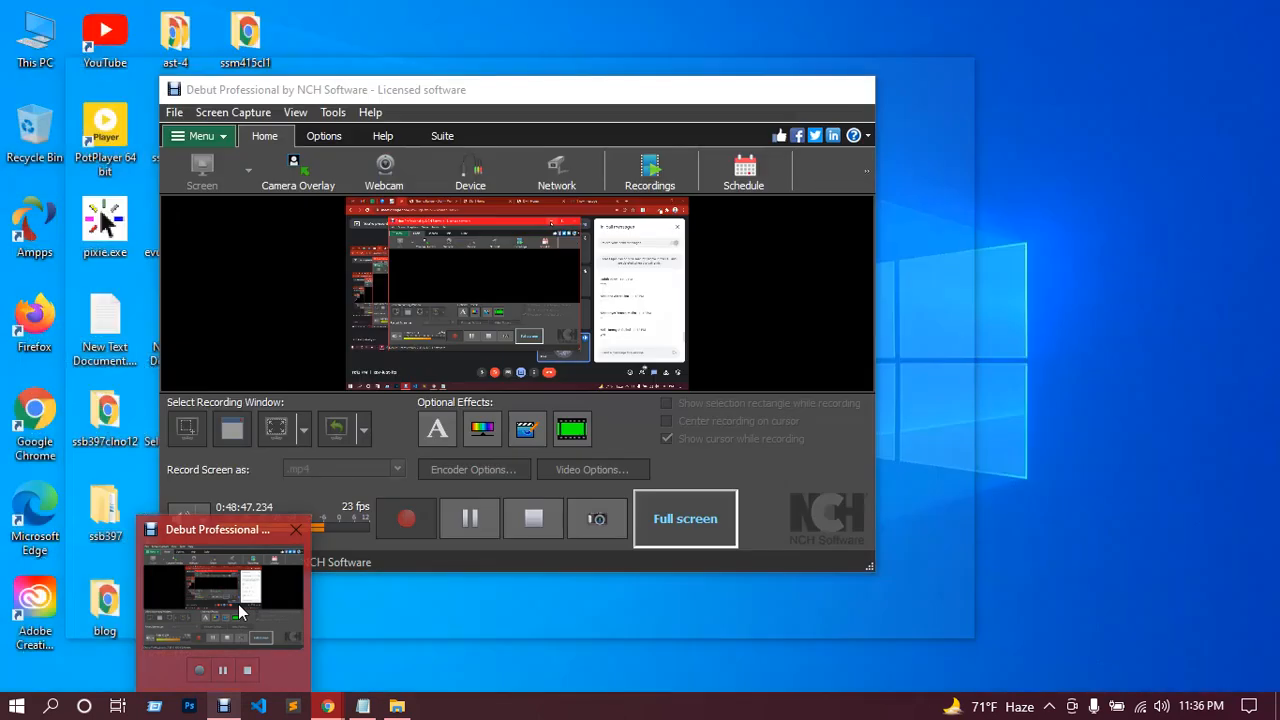
click(238, 604)
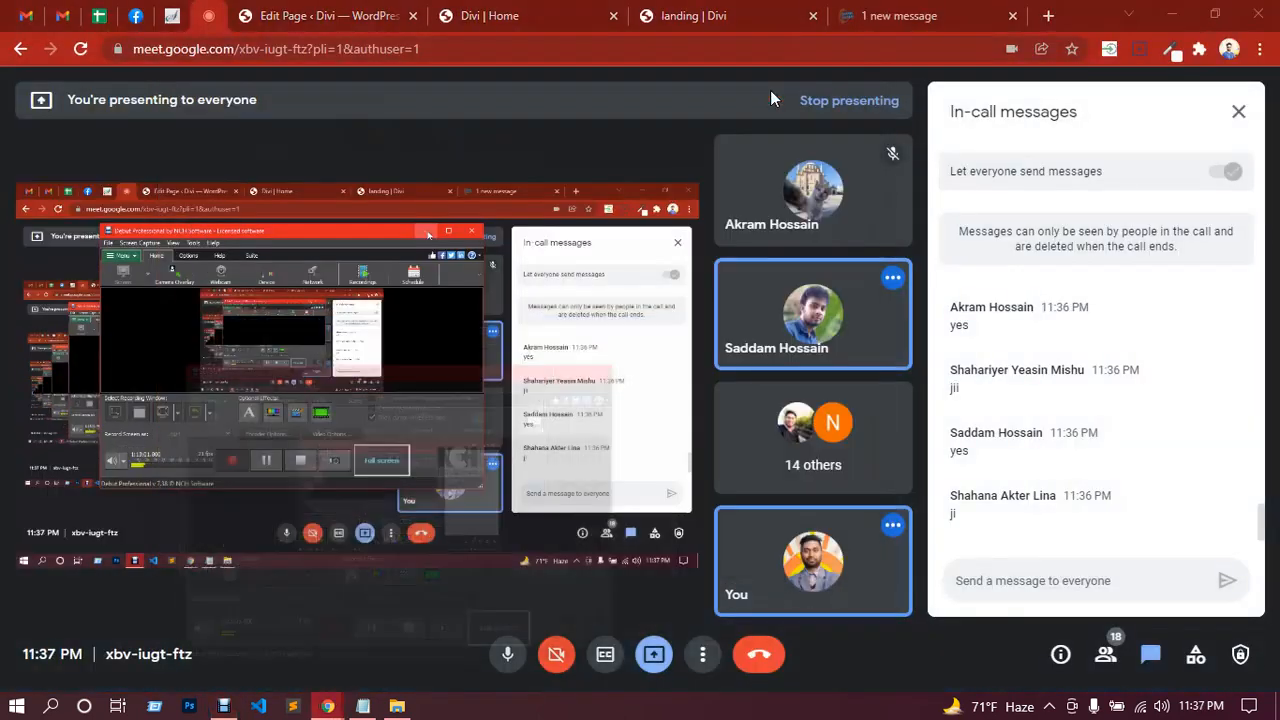
click(769, 92)
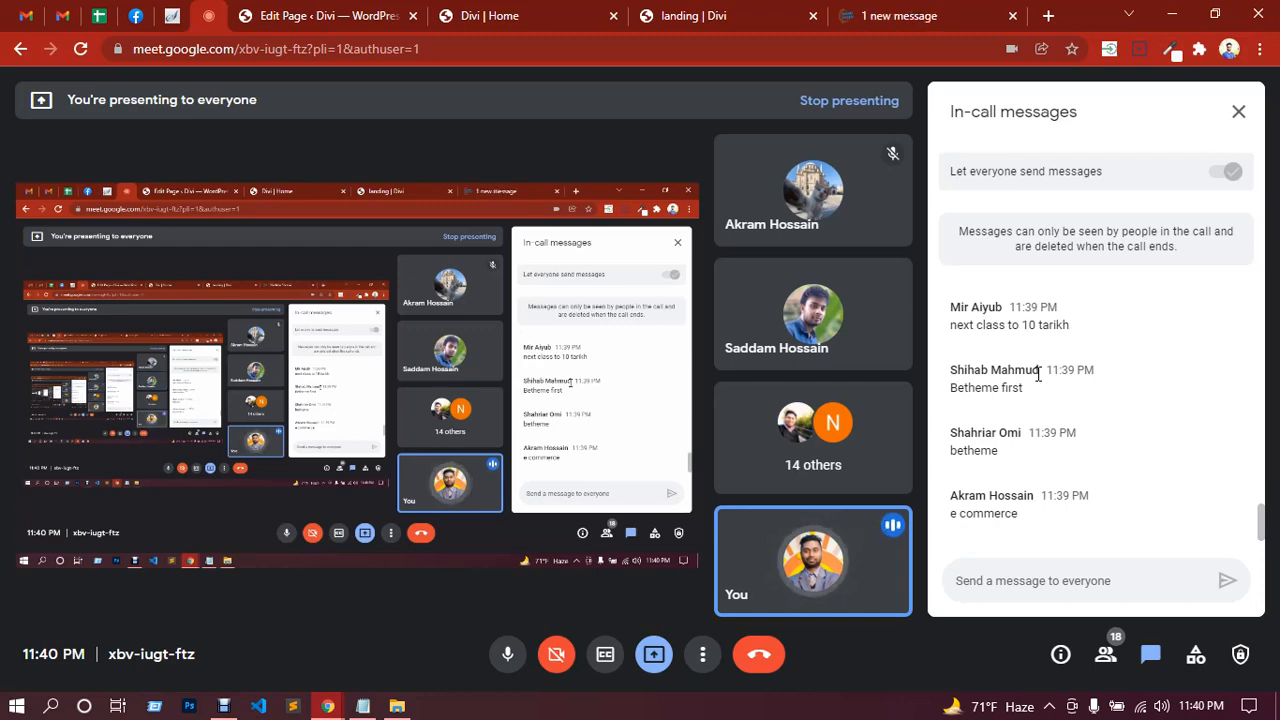
click(224, 706)
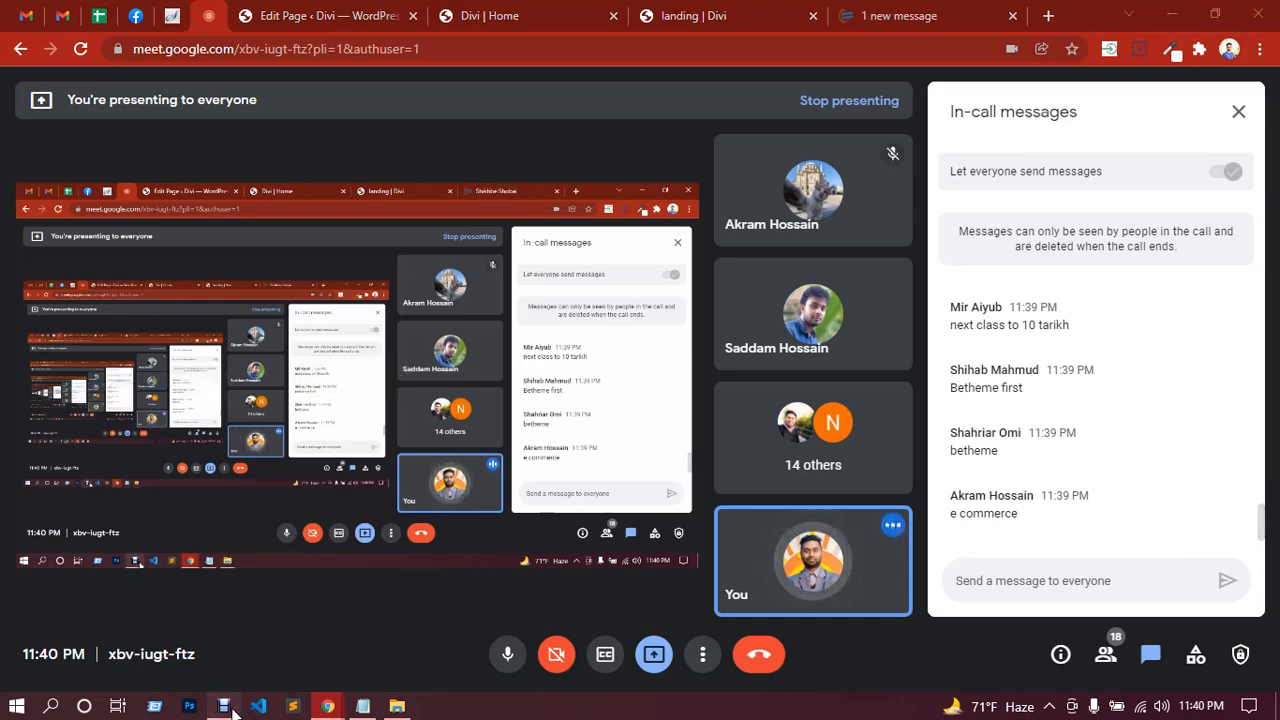